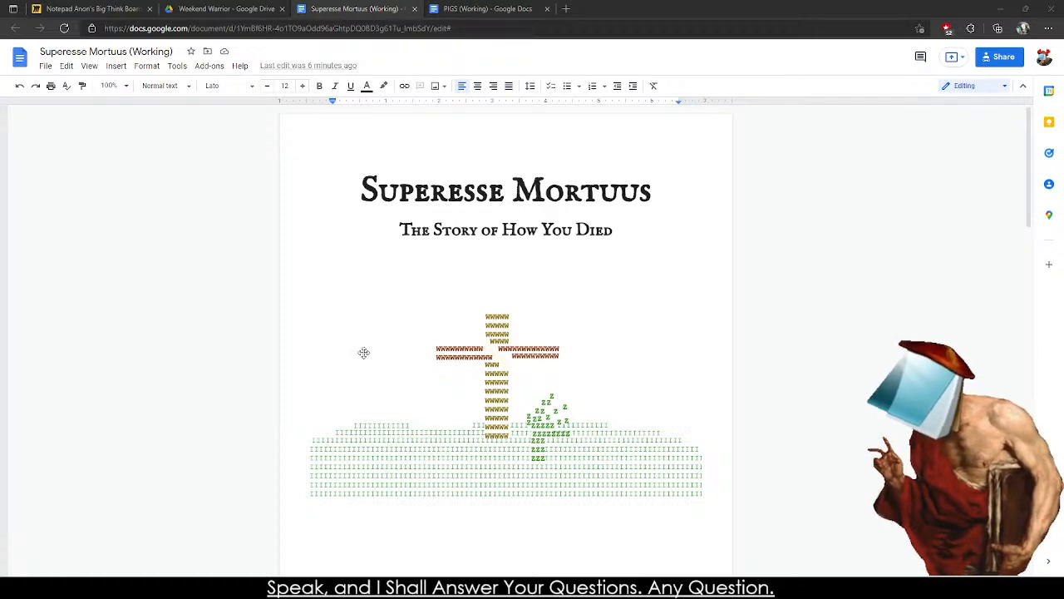
Set the Superesse Mortuus document's zoom to 150% and skim through its pages.
{"action": "left_click", "coordinate": [359, 191]}
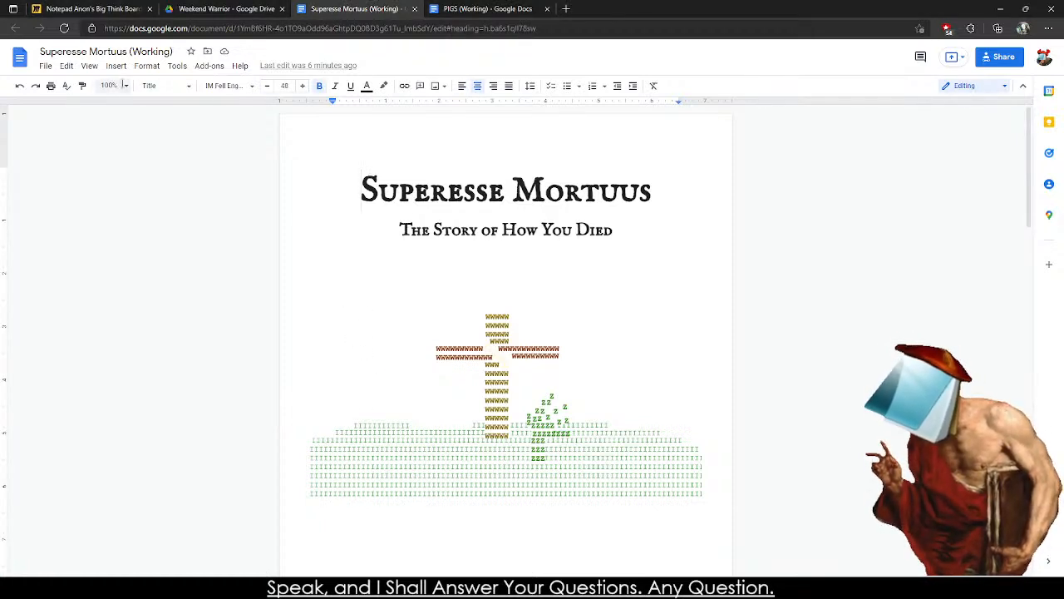
{"action": "left_click", "coordinate": [110, 86]}
{"action": "left_click", "coordinate": [113, 222]}
{"action": "scroll", "coordinate": [618, 327], "scroll_direction": "down", "scroll_amount": 15}
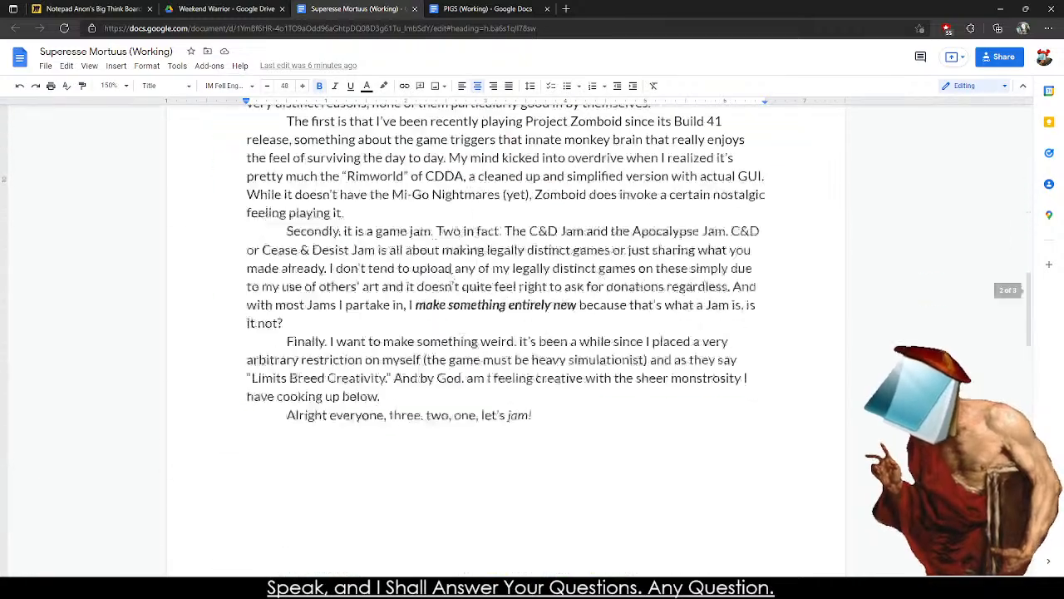
{"action": "scroll", "coordinate": [242, 296], "scroll_direction": "up", "scroll_amount": 2}
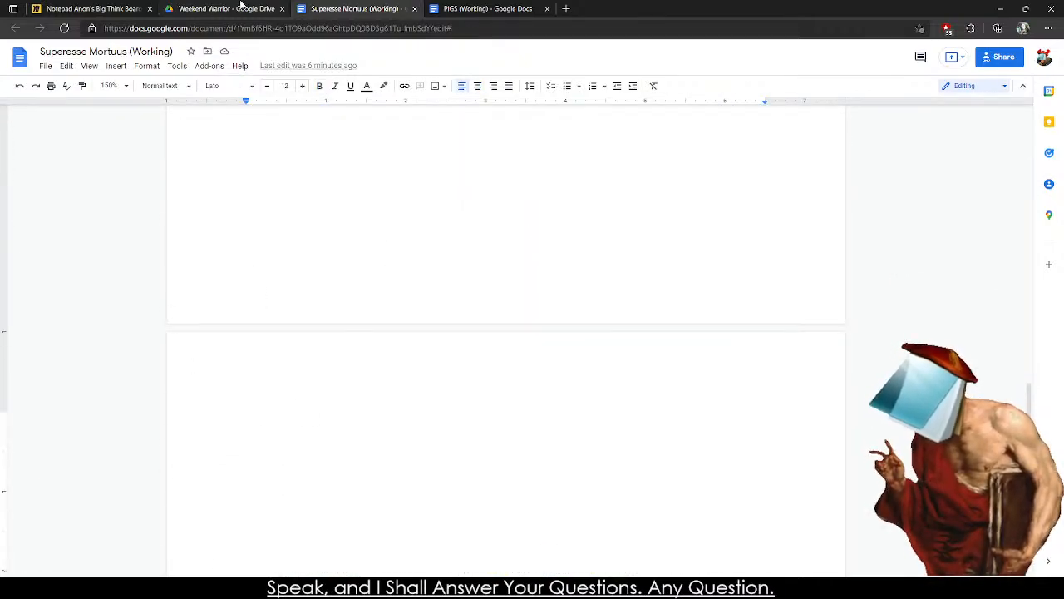
Open the PIGS (Working) document and look over its cover page and table of contents.
{"action": "left_click", "coordinate": [241, 8]}
{"action": "left_click", "coordinate": [96, 8]}
{"action": "left_click", "coordinate": [442, 7]}
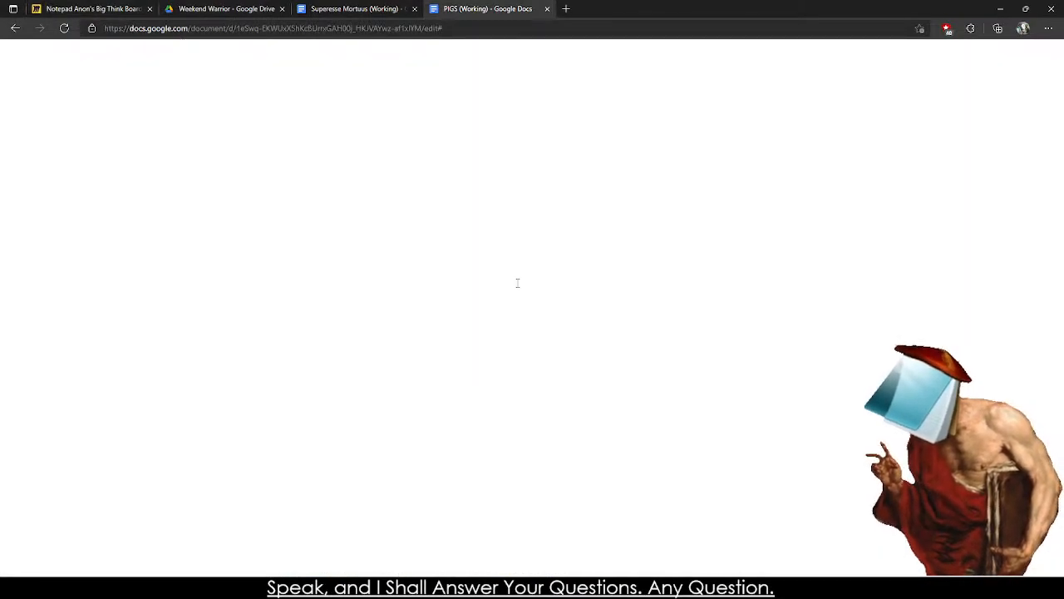
{"action": "scroll", "coordinate": [517, 283], "scroll_direction": "up", "scroll_amount": 20}
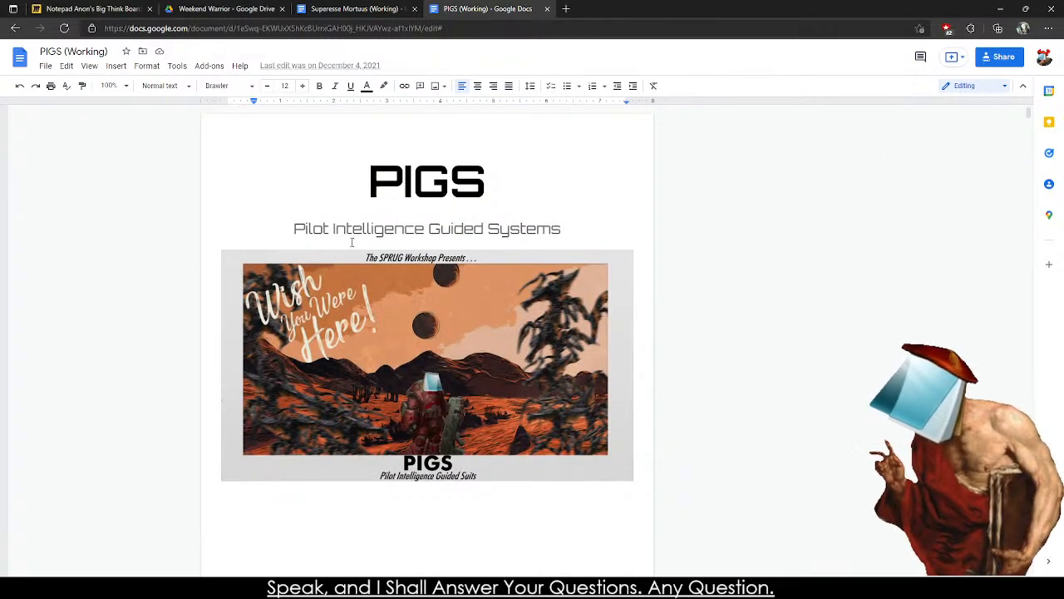
{"action": "scroll", "coordinate": [369, 278], "scroll_direction": "down", "scroll_amount": 8}
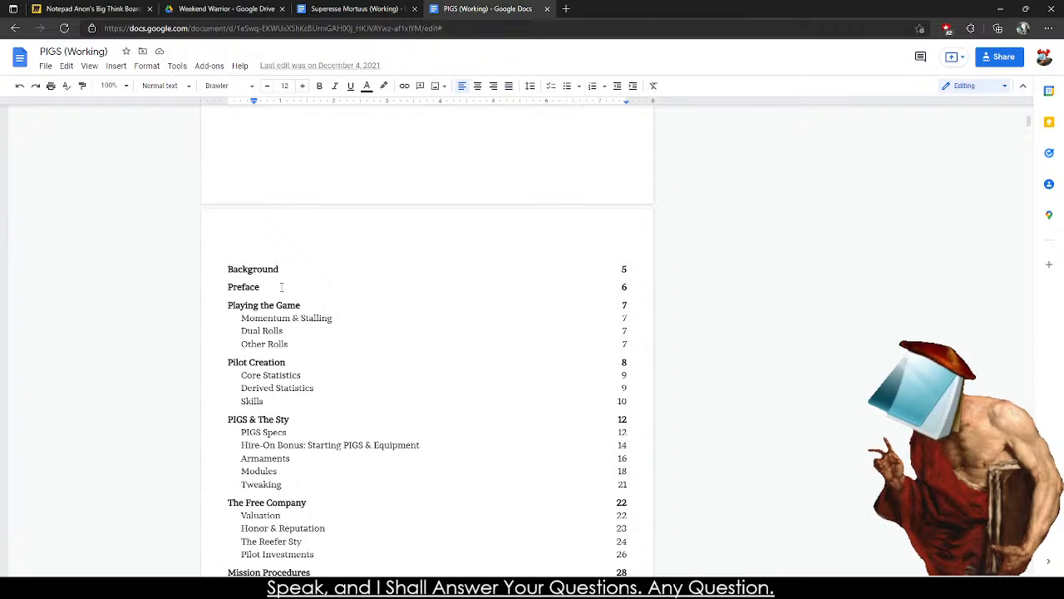
{"action": "scroll", "coordinate": [281, 287], "scroll_direction": "up", "scroll_amount": 1}
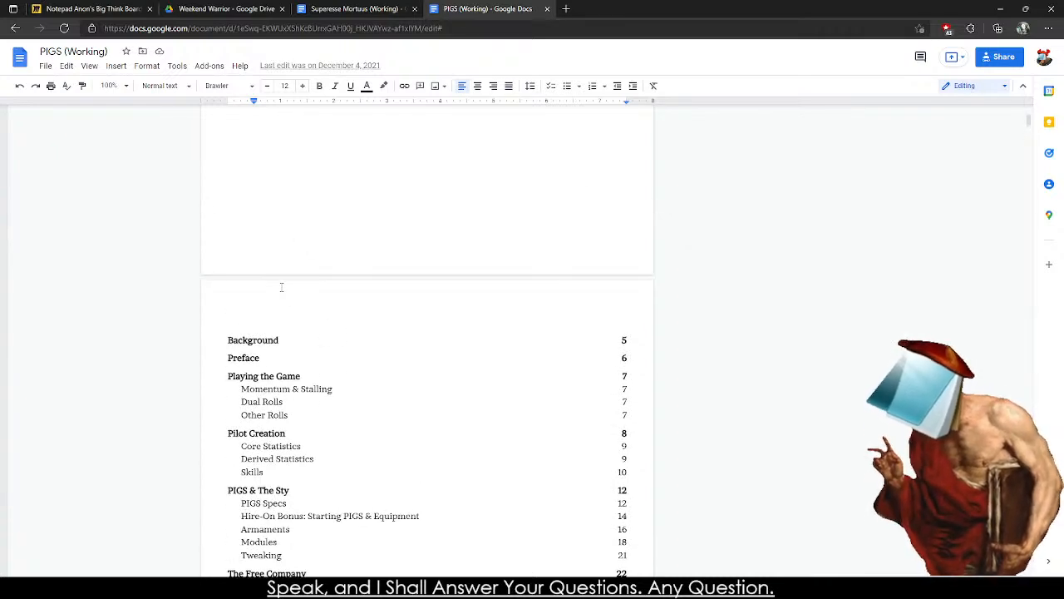
{"action": "scroll", "coordinate": [336, 399], "scroll_direction": "down", "scroll_amount": 1}
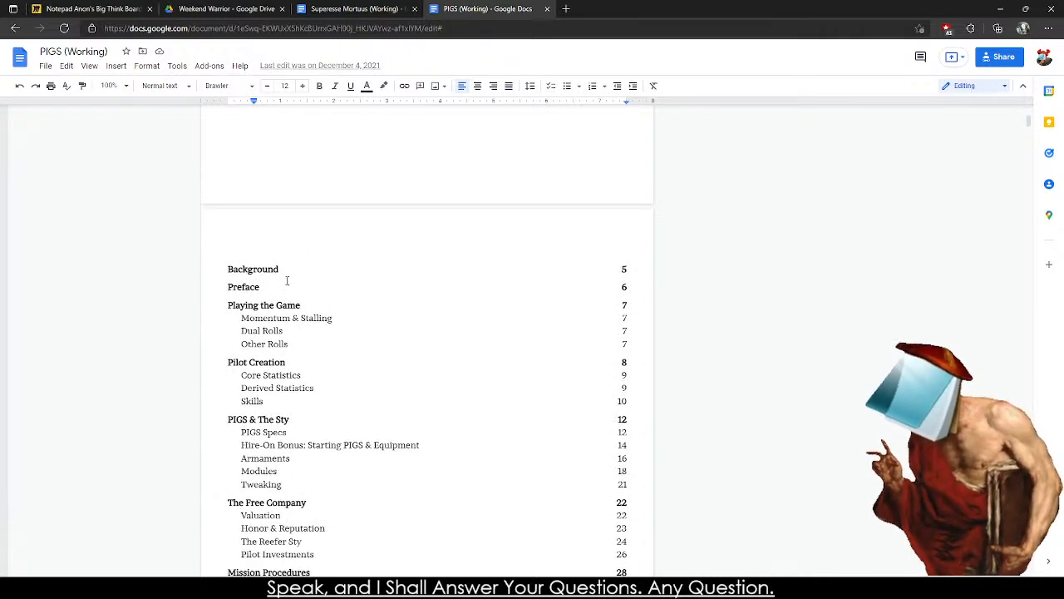
Follow the table of contents link to Momentum & Stalling and view the Playing the Game section above it.
{"action": "left_click", "coordinate": [249, 270]}
{"action": "left_click", "coordinate": [242, 317]}
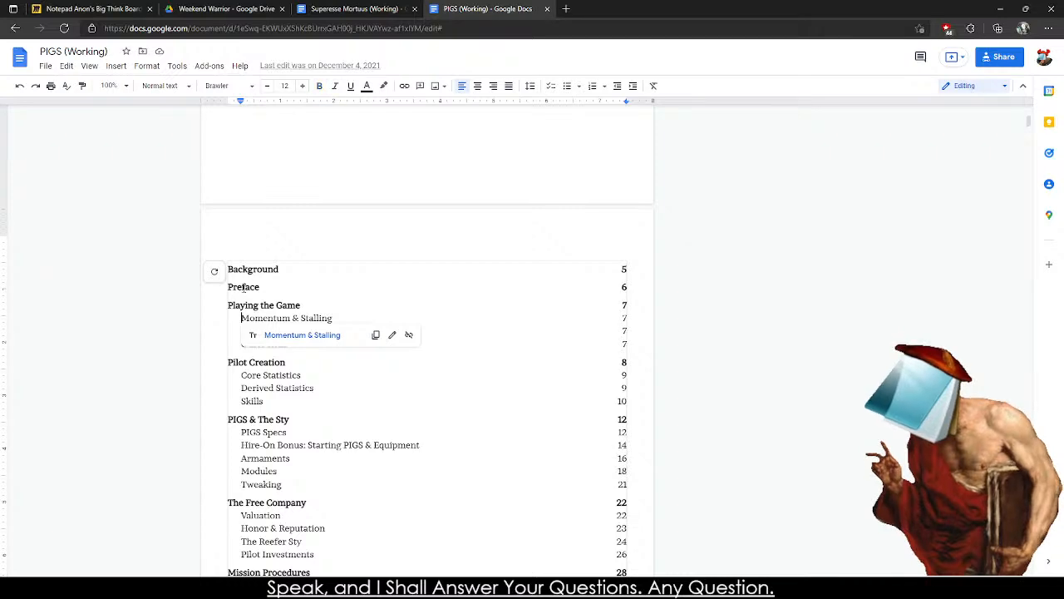
{"action": "left_click", "coordinate": [300, 335]}
{"action": "scroll", "coordinate": [304, 316], "scroll_direction": "up", "scroll_amount": 3}
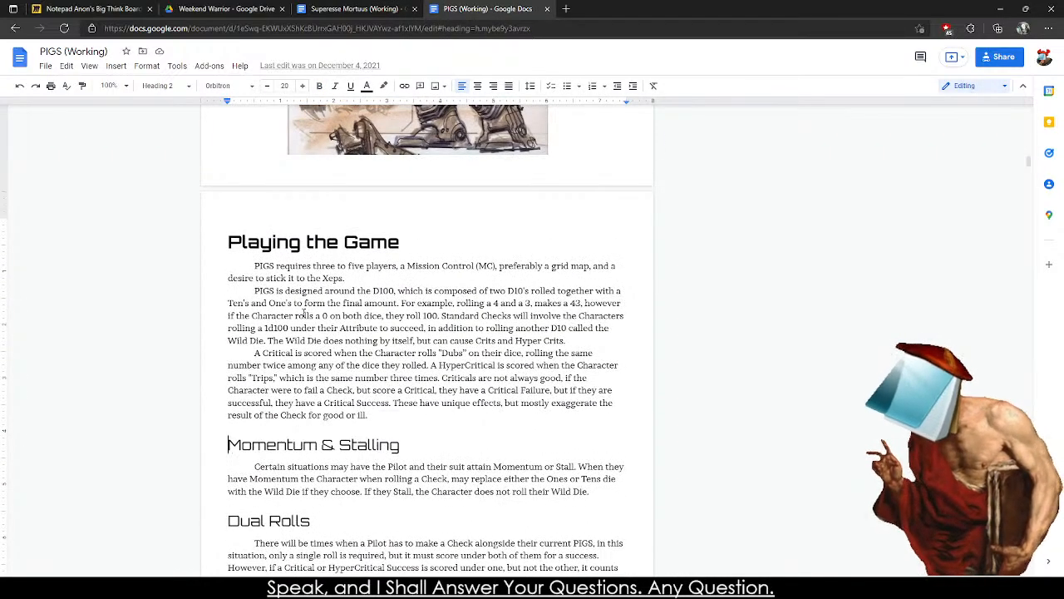
Set the PIGS document's zoom to 150% and place the cursor in the first paragraph under Playing the Game.
{"action": "left_click", "coordinate": [110, 86]}
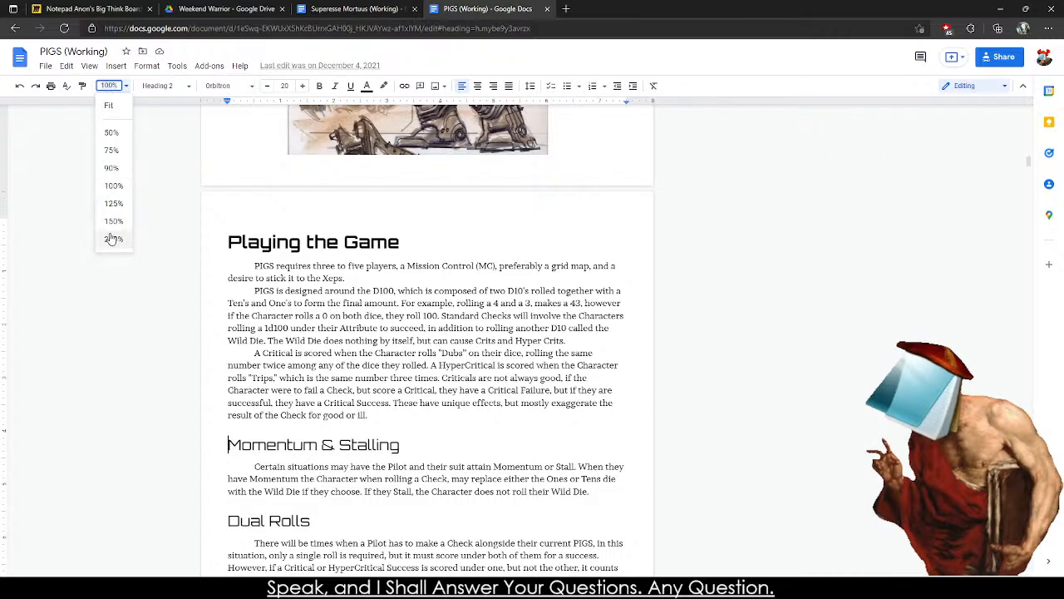
{"action": "left_click", "coordinate": [113, 222]}
{"action": "left_click", "coordinate": [136, 341]}
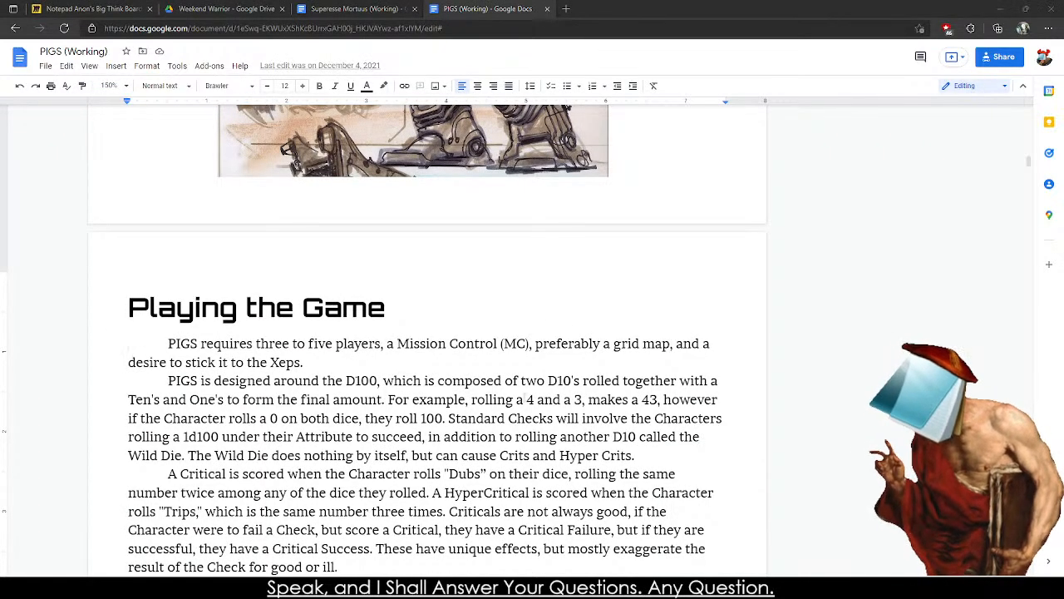
Return to the Superesse Mortuus cover page and write the heading "Playing the Game" in the blank text editor.
{"action": "left_click", "coordinate": [356, 9]}
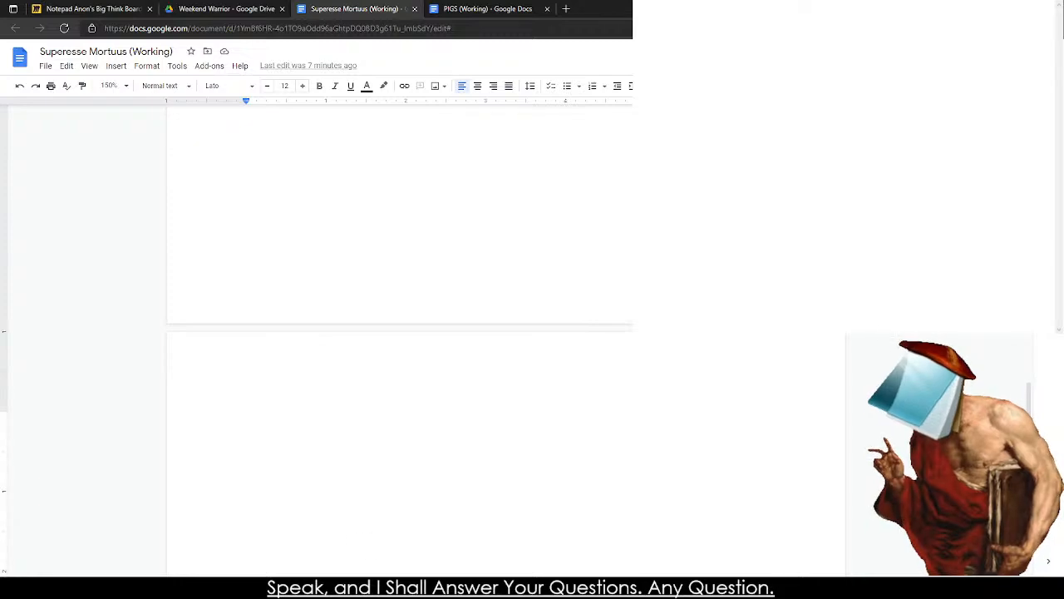
{"action": "scroll", "coordinate": [948, 291], "scroll_direction": "up", "scroll_amount": 20}
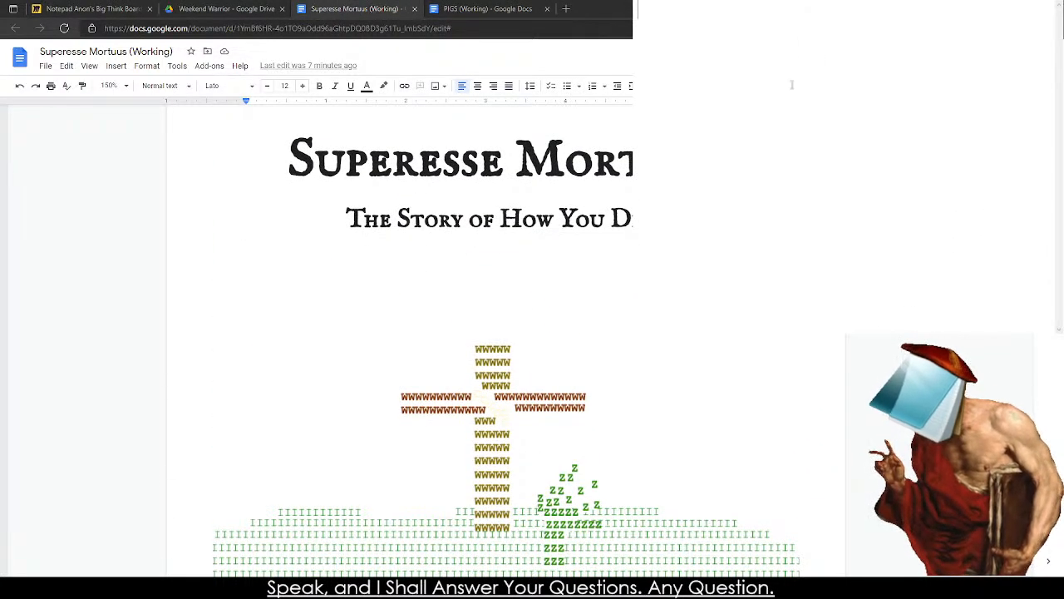
{"action": "type", "text": "Playing the g"}
{"action": "type", "text": "ame"}
{"action": "key", "text": "Return"}
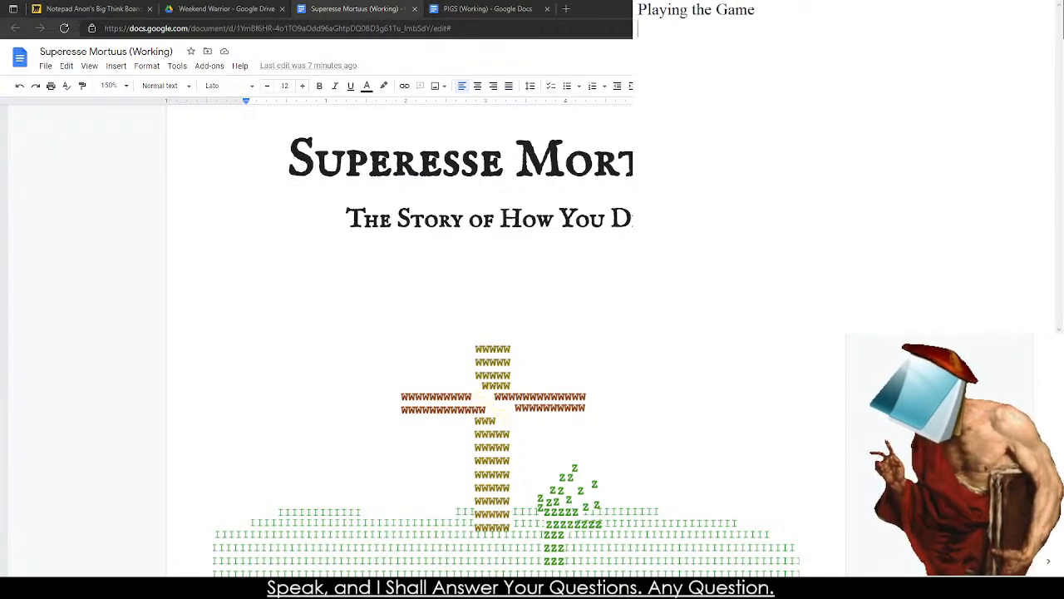
Start an indented paragraph below the heading with the game title "Superesse Mortuus".
{"action": "type", "text": "Super"}
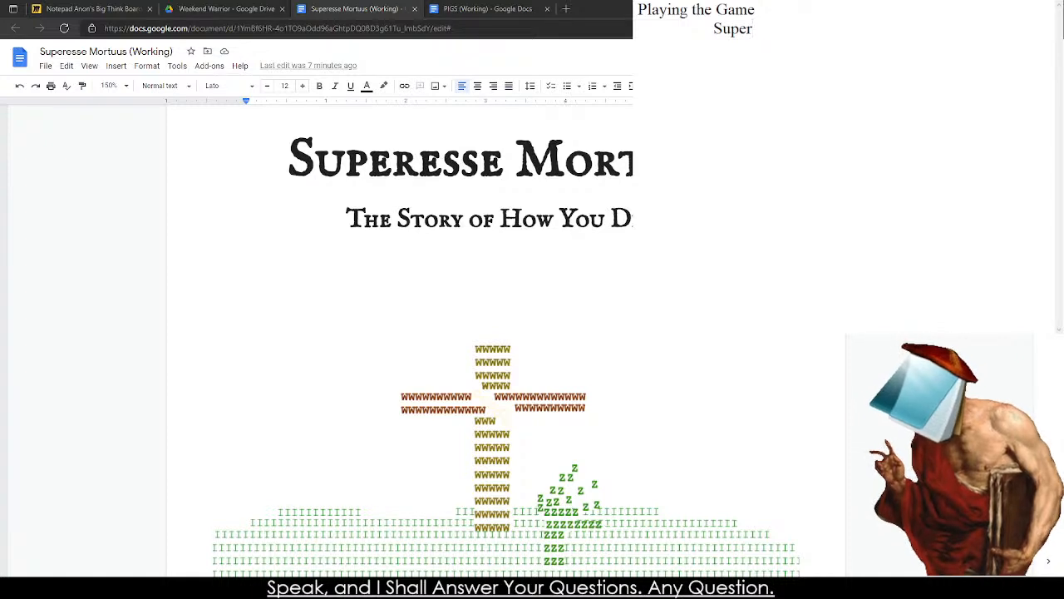
{"action": "type", "text": "esse Mortus"}
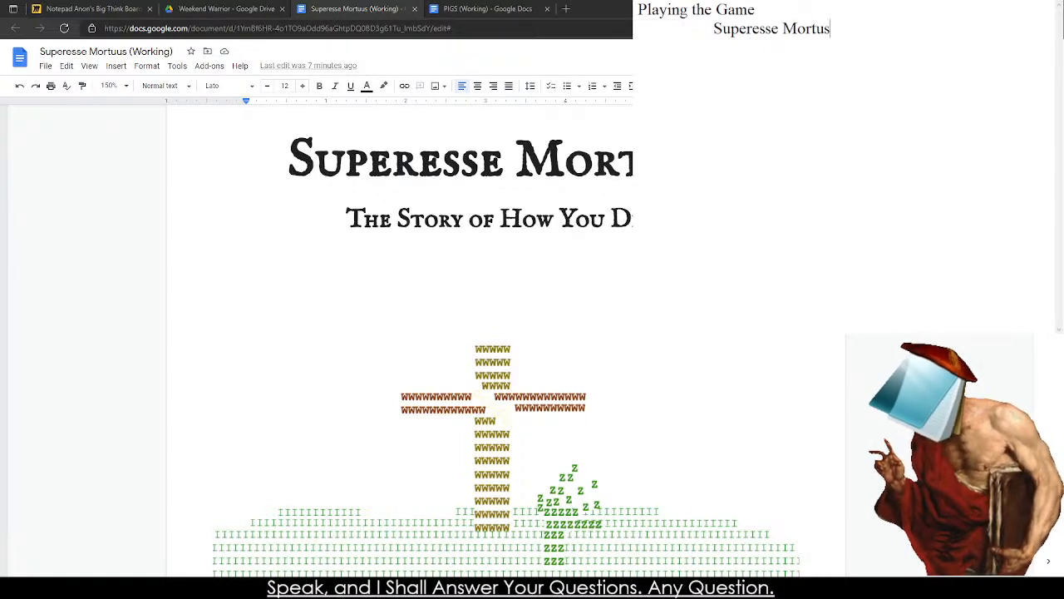
{"action": "key", "text": "BackSpace"}
{"action": "type", "text": "us "}
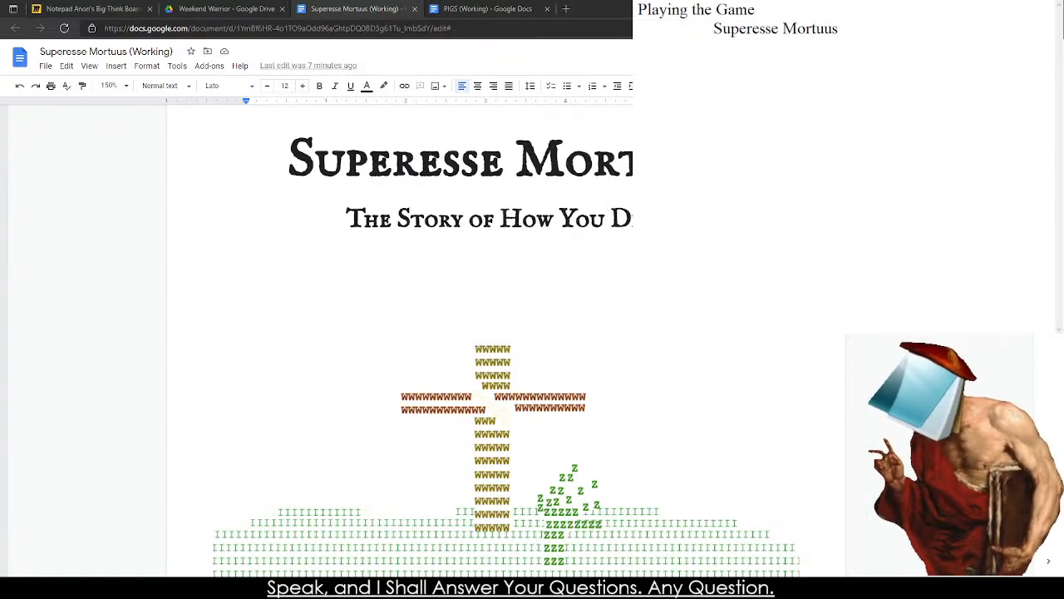
{"action": "type", "text": "is played wi"}
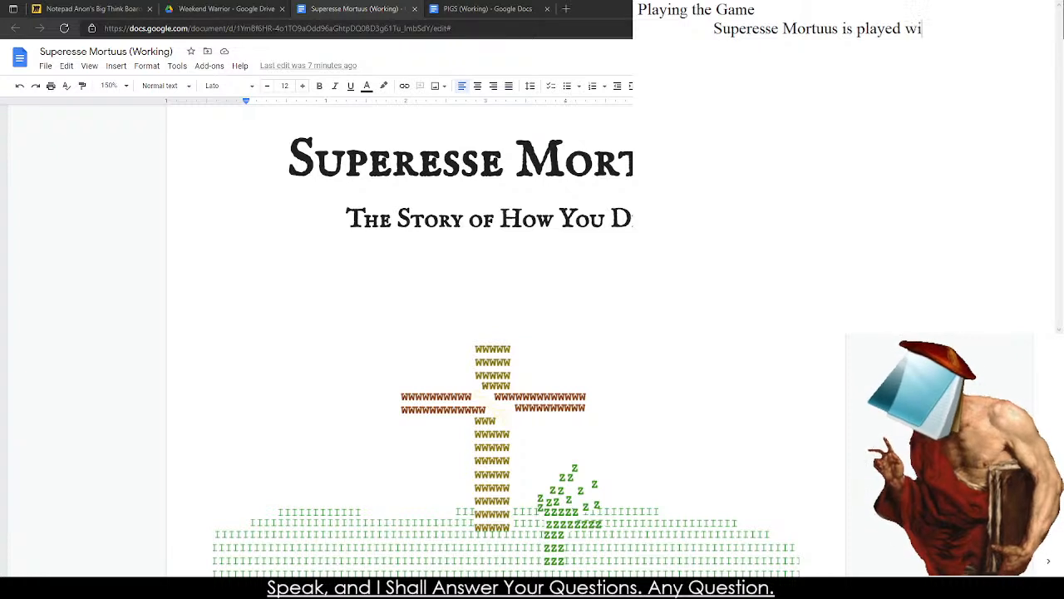
Continue the sentence after the game title with "is played with percentile die".
{"action": "type", "text": "th percentile"}
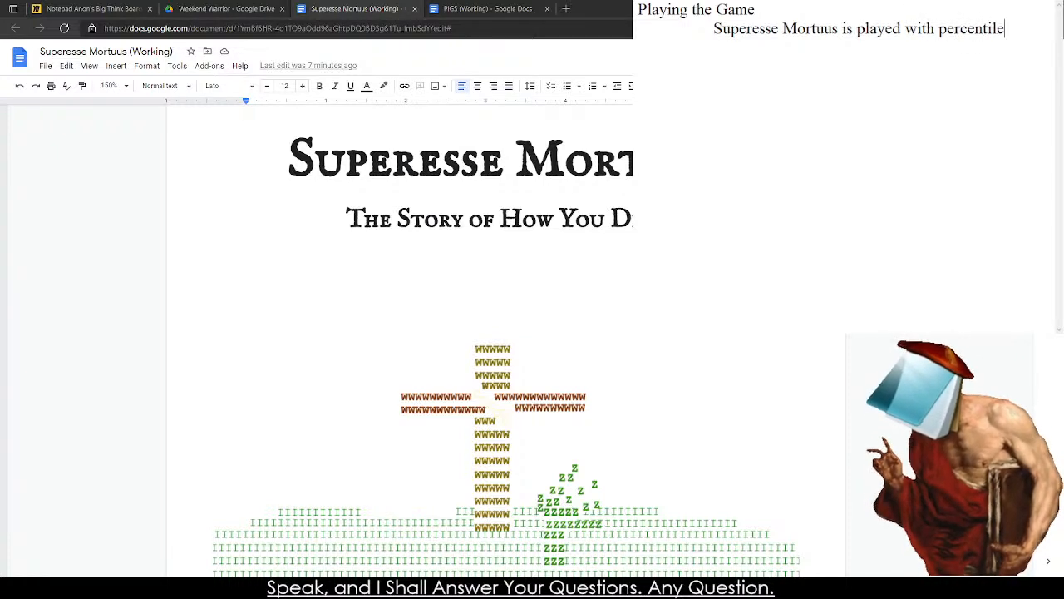
{"action": "type", "text": " die"}
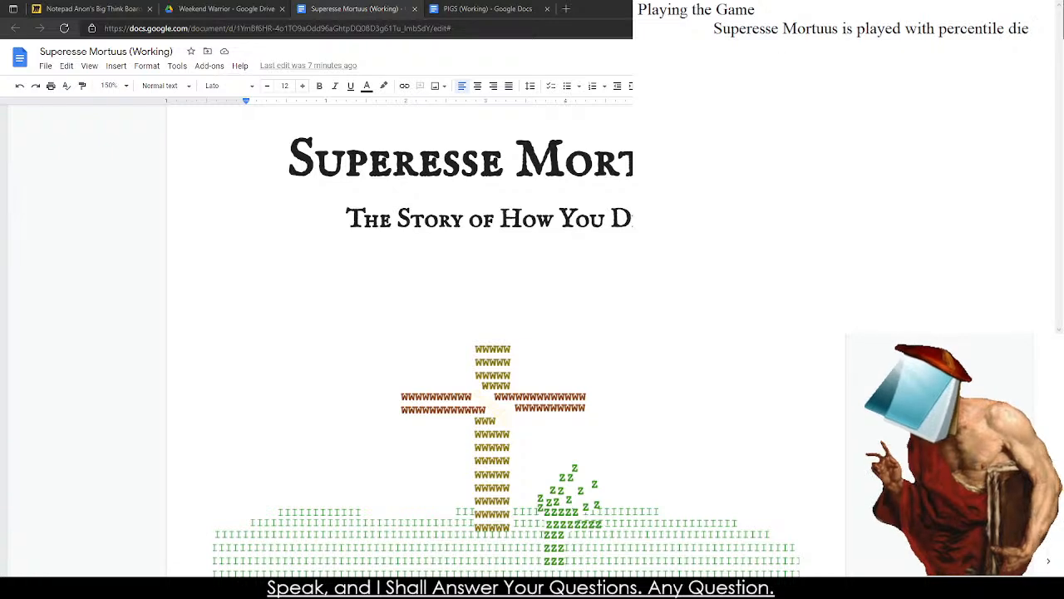
Bring up the PIGS document for reference and remove "percentile die" from the end of the sentence in the text editor.
{"action": "left_click", "coordinate": [482, 8]}
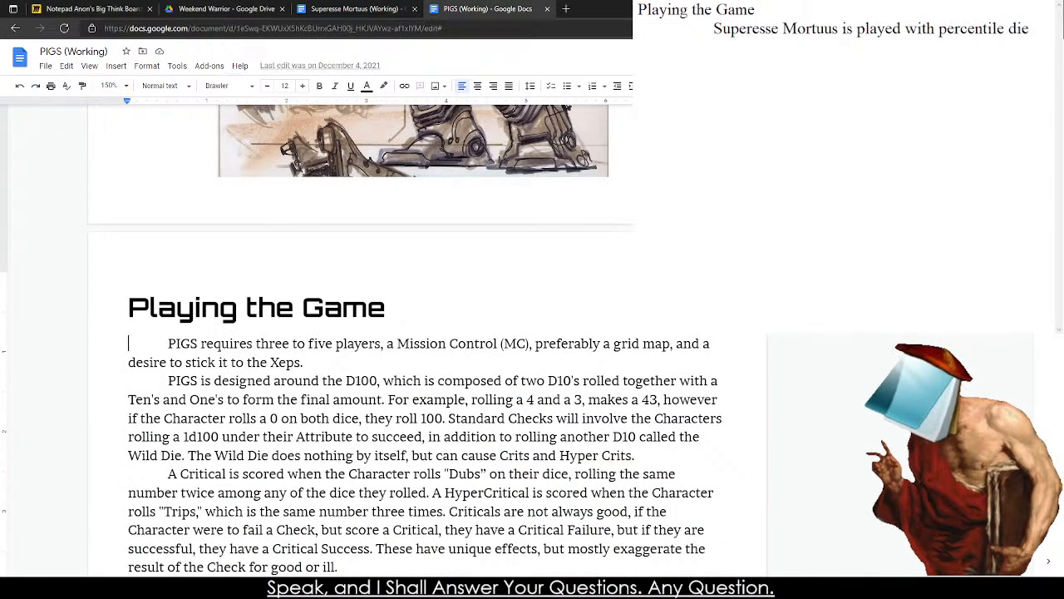
{"action": "left_click", "coordinate": [755, 199]}
{"action": "left_click_drag", "start_coordinate": [1042, 29], "coordinate": [941, 46]}
{"action": "type", "text": "three to"}
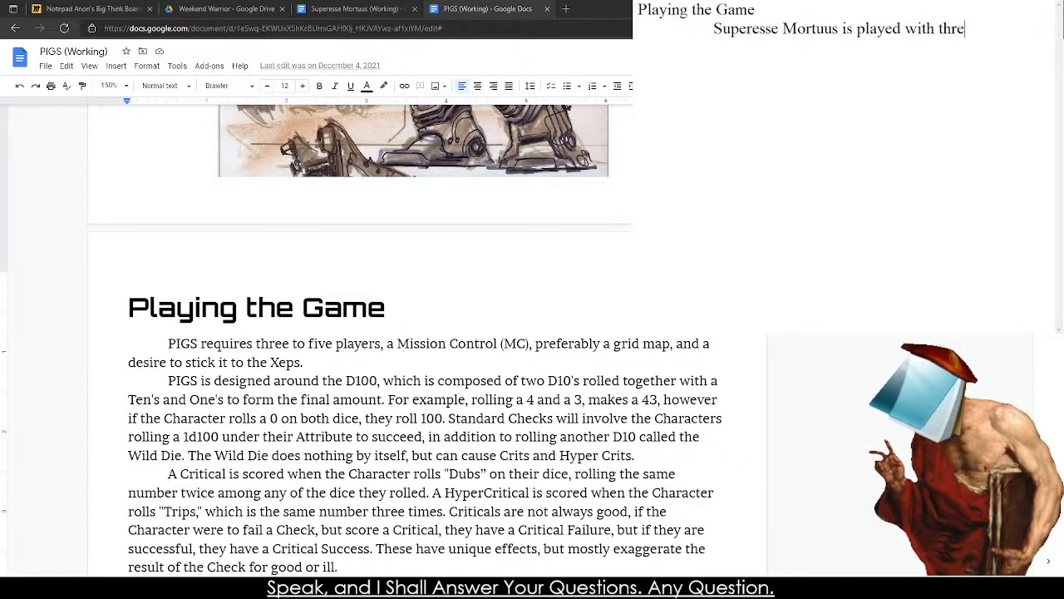
{"action": "key", "text": "BackSpace"}
{"action": "key", "text": "BackSpace"}
{"action": "key", "text": "BackSpace"}
{"action": "key", "text": "BackSpace"}
Continue the sentence after "is played with" with "one to three players,".
{"action": "key", "text": "BackSpace"}
{"action": "key", "text": "BackSpace"}
{"action": "key", "text": "BackSpace"}
{"action": "key", "text": "BackSpace"}
{"action": "key", "text": "BackSpace"}
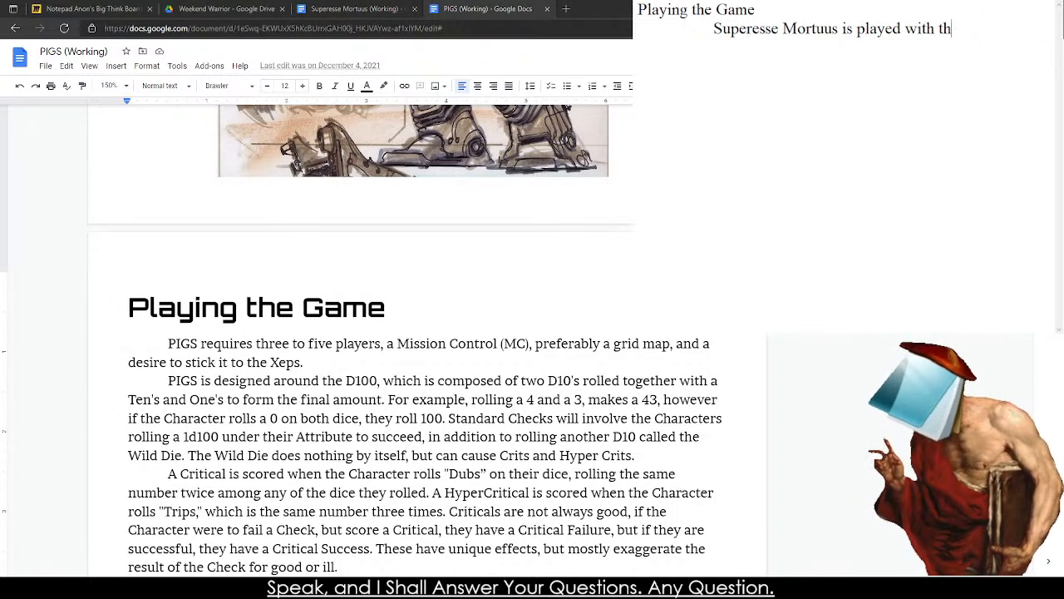
{"action": "type", "text": "one too"}
{"action": "key", "text": "BackSpace"}
{"action": "type", "text": "three "}
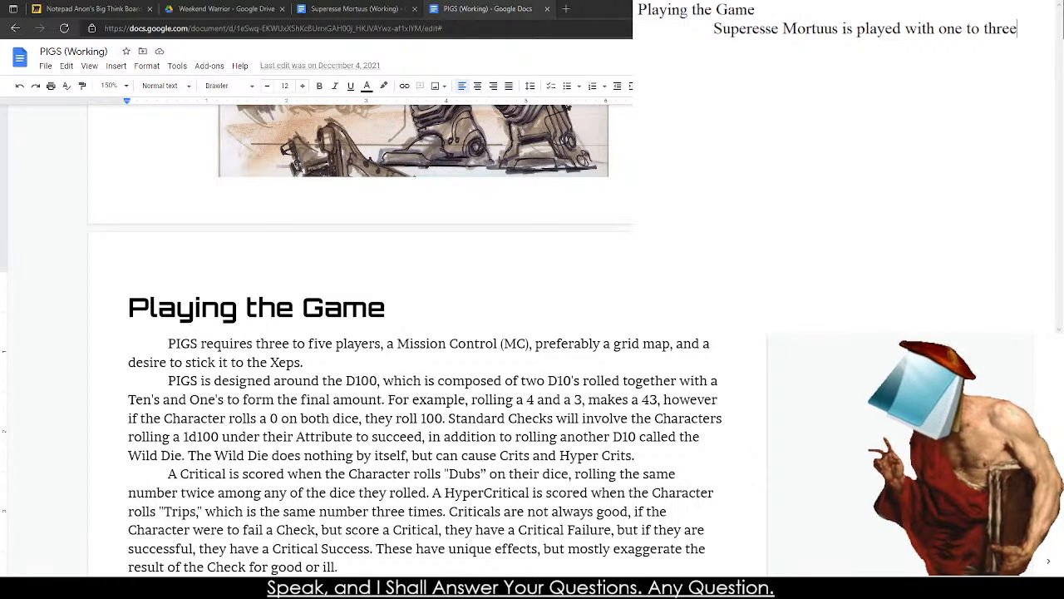
{"action": "type", "text": "players, "}
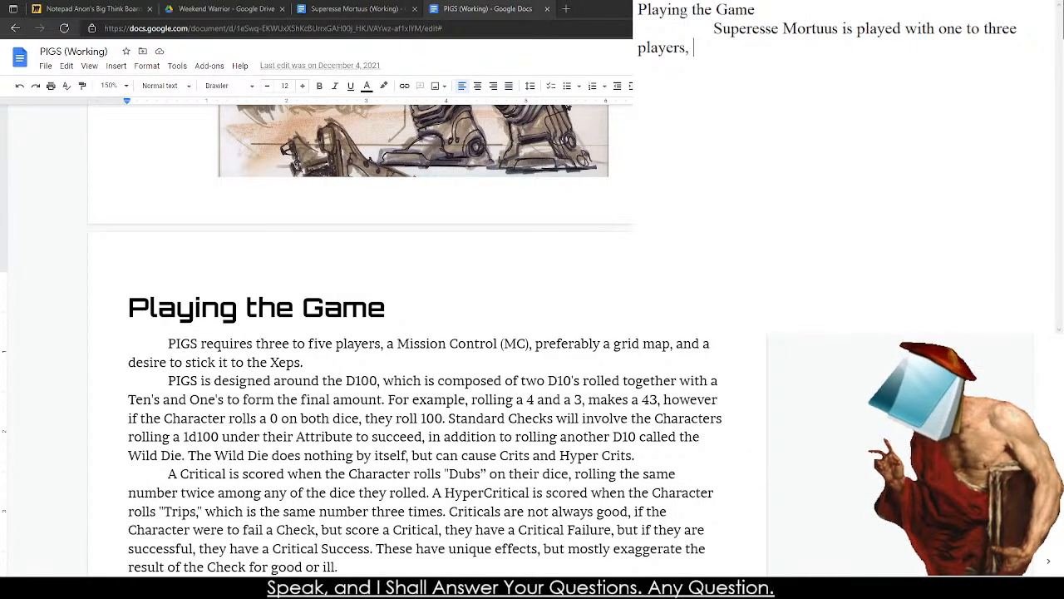
{"action": "type", "text": "a W"}
Add "a Game Master, and" after "players," in the sentence.
{"action": "key", "text": "BackSpace"}
{"action": "type", "text": "Game Master, and "}
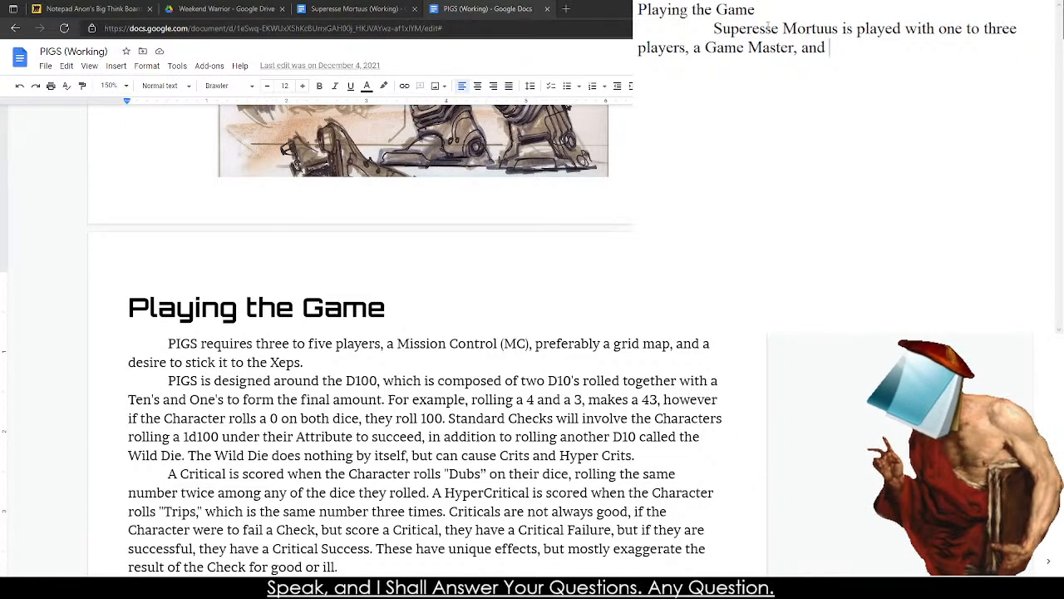
{"action": "type", "text": "a fa"}
Replace the "and" after "Game Master," with "a".
{"action": "key", "text": "BackSpace"}
{"action": "key", "text": "BackSpace"}
{"action": "key", "text": "BackSpace"}
{"action": "key", "text": "BackSpace"}
{"action": "key", "text": "BackSpace"}
{"action": "key", "text": "BackSpace"}
{"action": "key", "text": "BackSpace"}
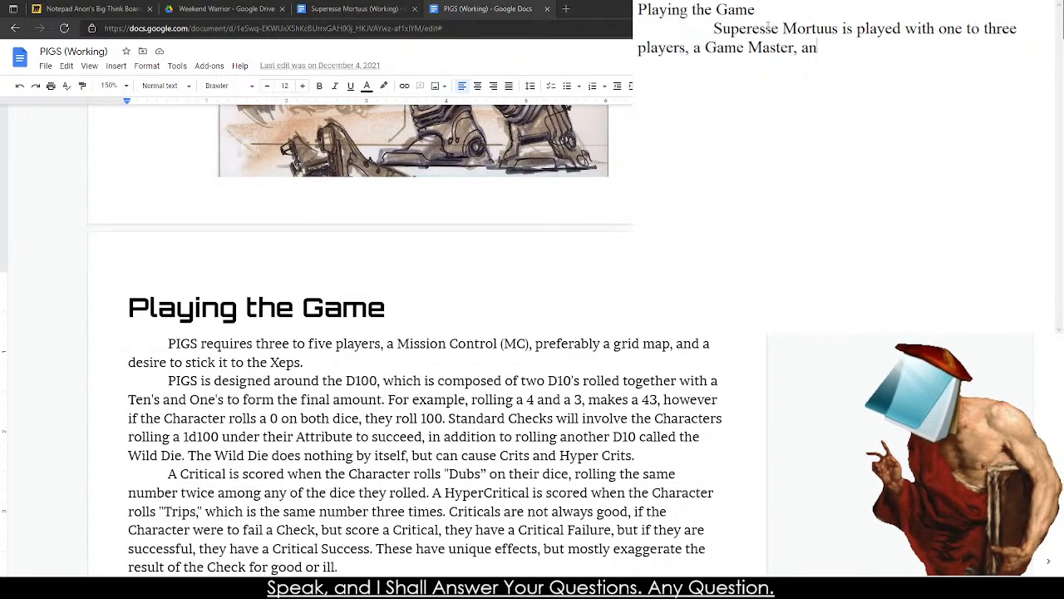
{"action": "type", "text": "ull"}
{"action": "key", "text": "BackSpace"}
{"action": "key", "text": "BackSpace"}
{"action": "key", "text": "BackSpace"}
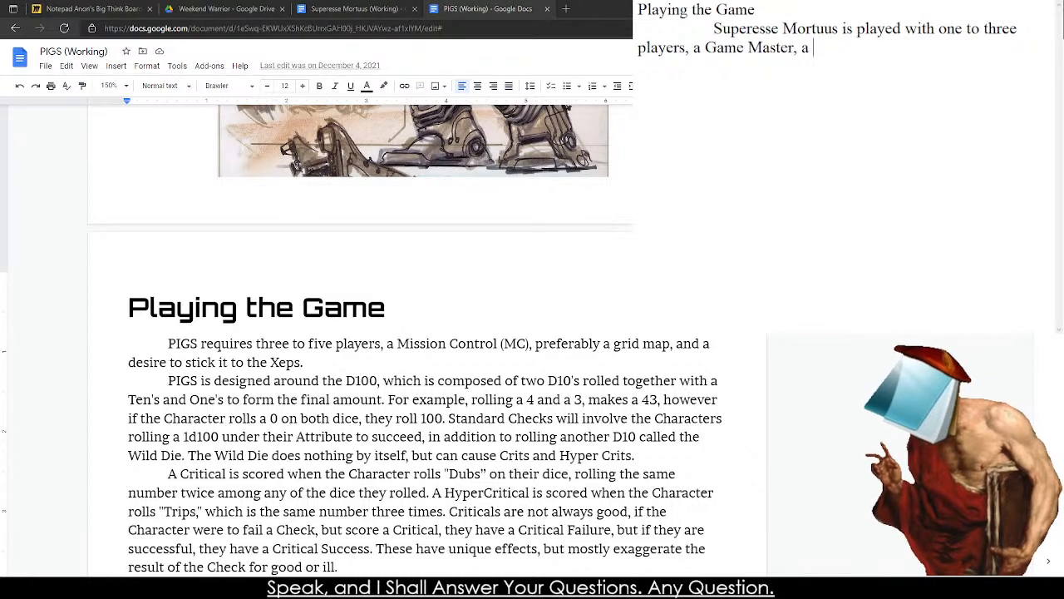
Continue the list of requirements with "full of dice, as well".
{"action": "type", "text": "ull"}
{"action": "key", "text": "BackSpace"}
{"action": "key", "text": "BackSpace"}
{"action": "key", "text": "BackSpace"}
{"action": "type", "text": "ff"}
{"action": "key", "text": "BackSpace"}
{"action": "type", "text": "us"}
{"action": "key", "text": "BackSpace"}
{"action": "type", "text": "ll of dice, ad"}
{"action": "key", "text": "BackSpace"}
{"action": "type", "text": "s"}
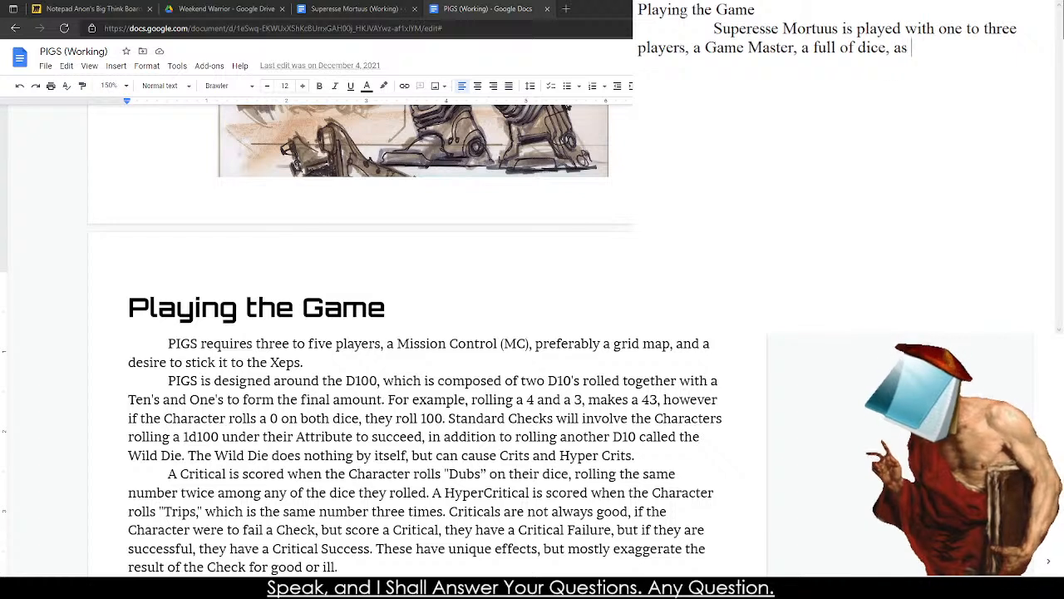
{"action": "type", "text": " well as the"}
Finish the sentence with "as the inevitable feeling of loss." and start a new indented paragraph.
{"action": "key", "text": "BackSpace"}
{"action": "key", "text": "BackSpace"}
{"action": "key", "text": "BackSpace"}
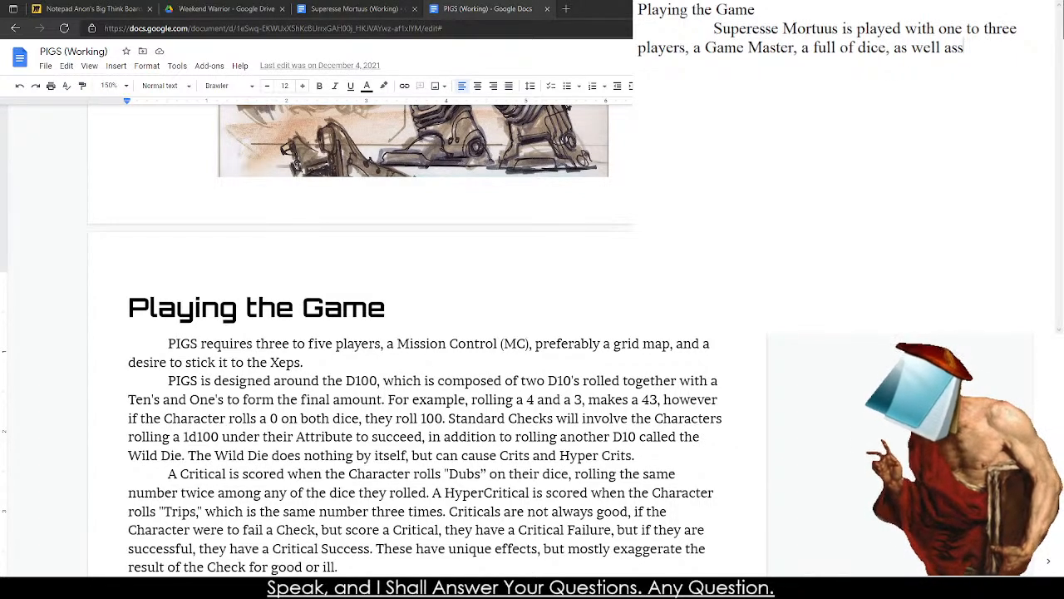
{"action": "type", "text": "the inev"}
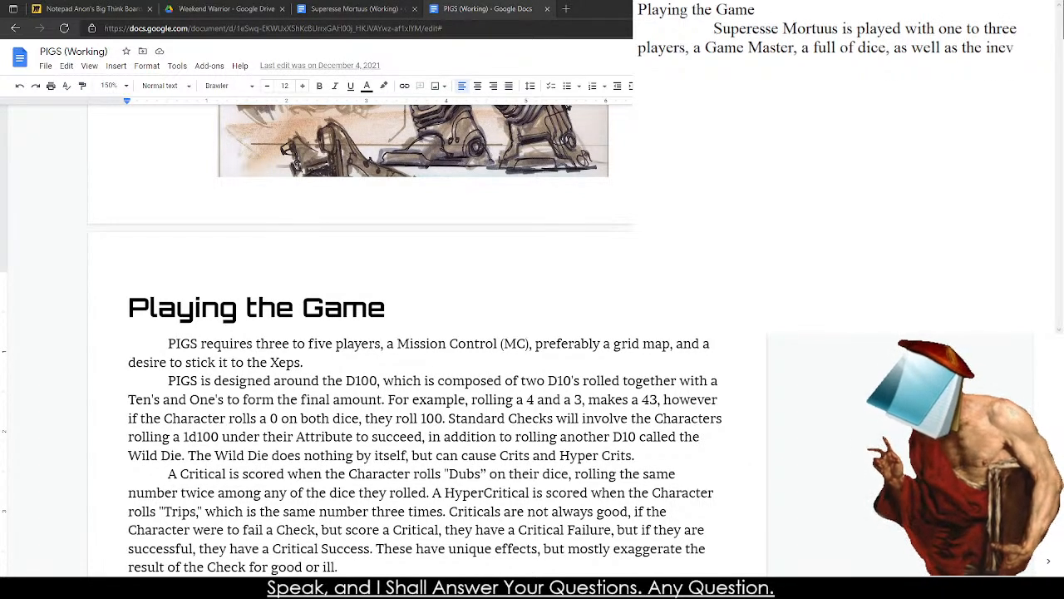
{"action": "type", "text": "itable fo"}
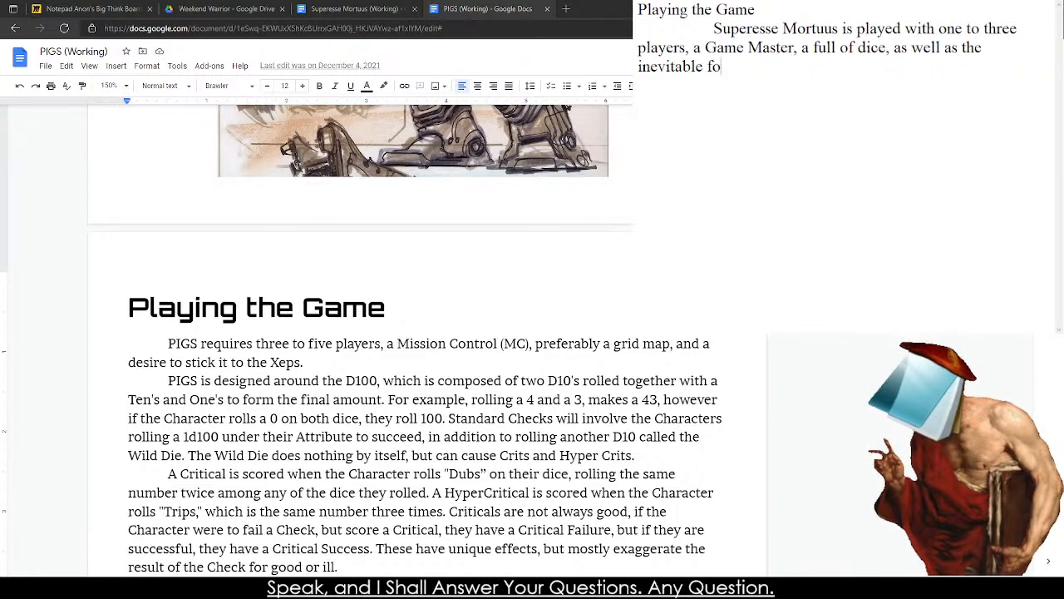
{"action": "key", "text": "BackSpace"}
{"action": "type", "text": "eeling of loss."}
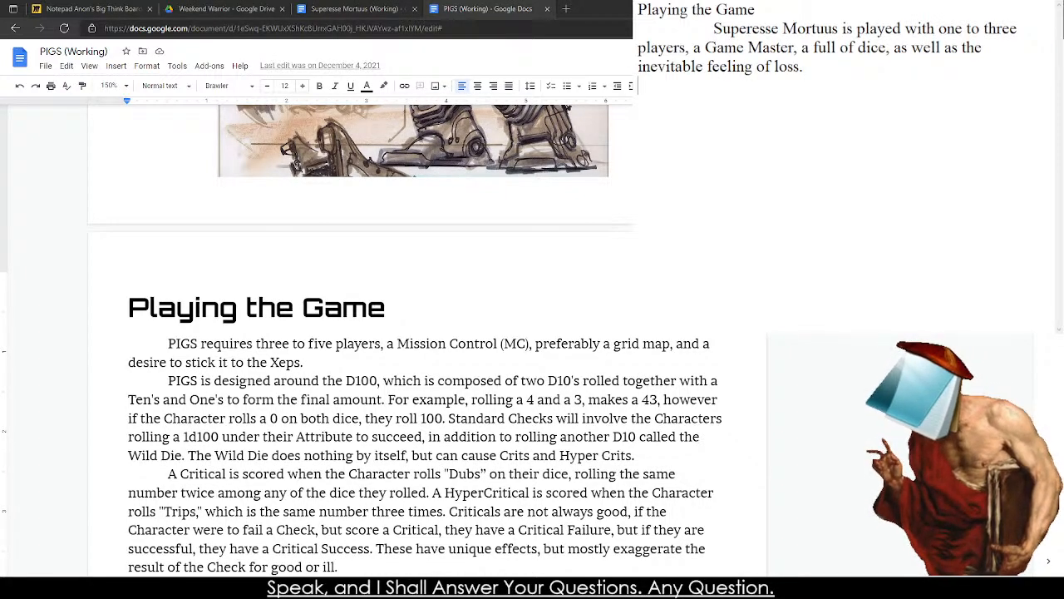
{"action": "key", "text": "Tab"}
{"action": "type", "text": "Su"}
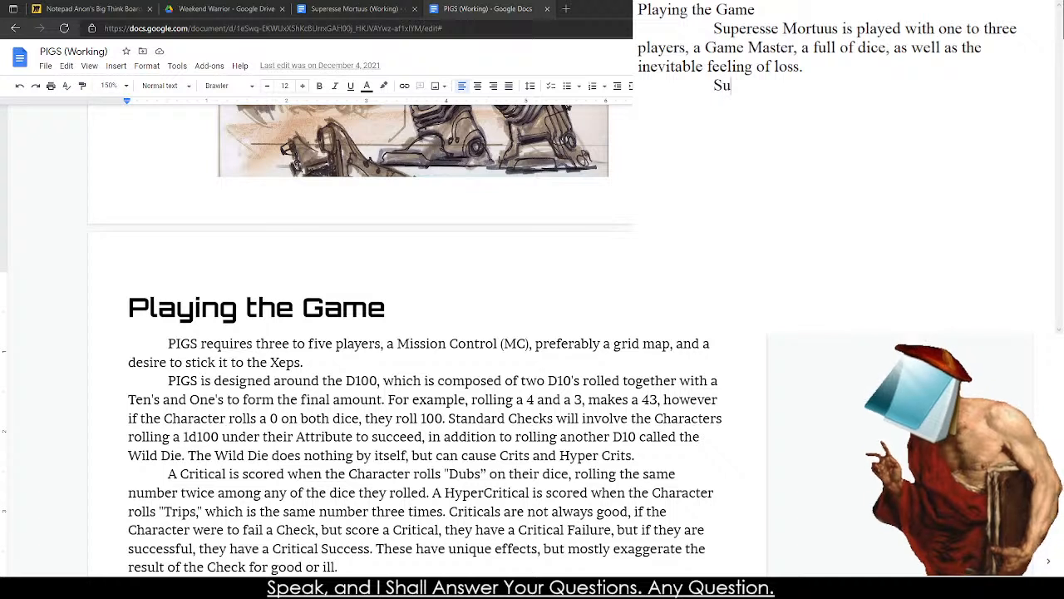
{"action": "type", "text": "peresse M"}
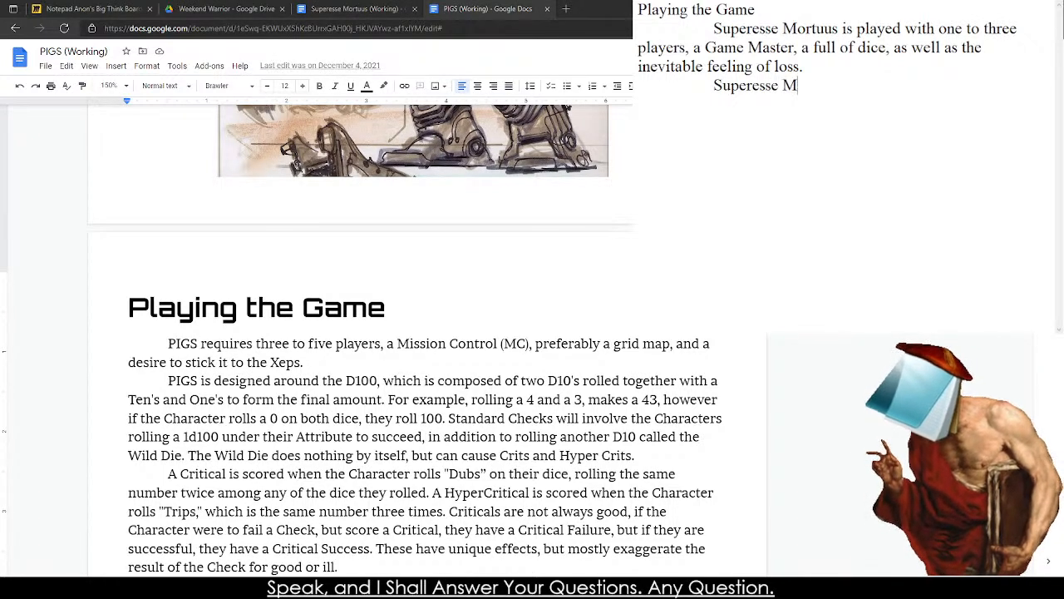
{"action": "type", "text": "ortuus is a"}
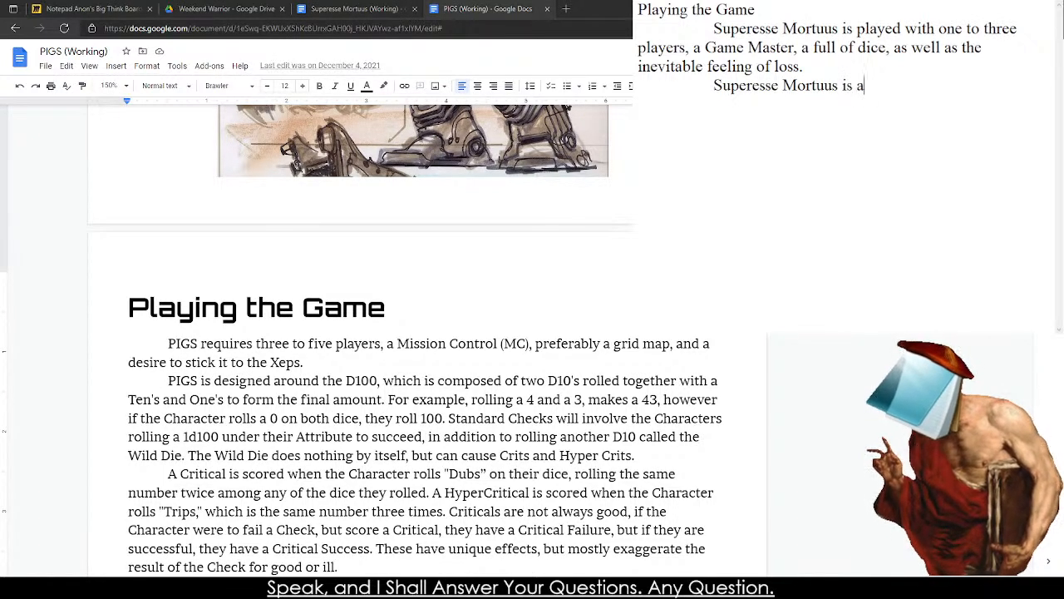
{"action": "key", "text": "BackSpace"}
{"action": "type", "text": "deis"}
{"action": "key", "text": "BackSpace"}
{"action": "key", "text": "BackSpace"}
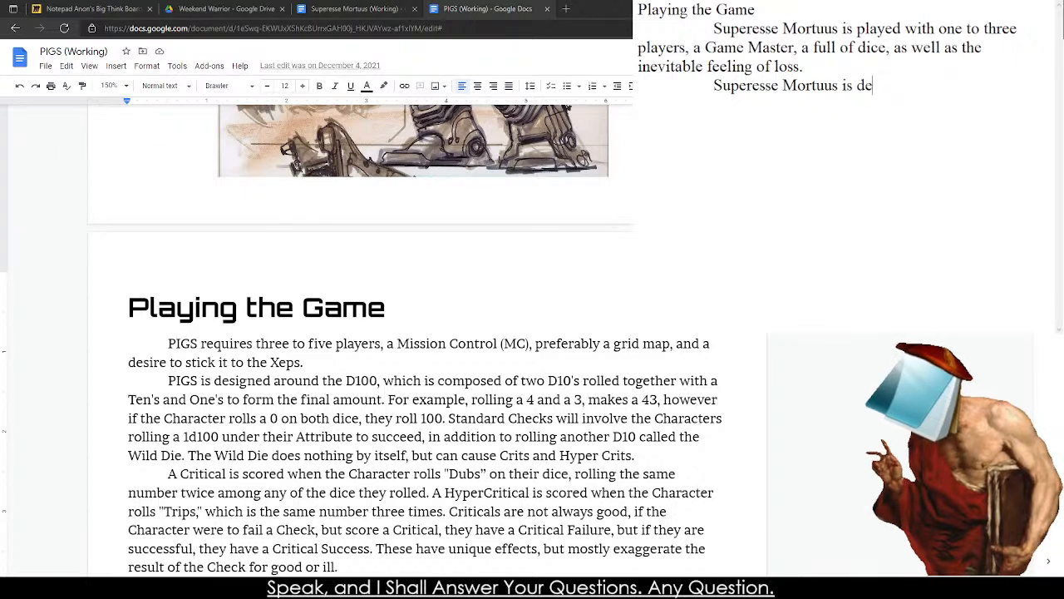
Copy the PIGS paragraph about the D100 and paste it over the unfinished second paragraph of the Superesse Mortuus rules.
{"action": "triple_click", "coordinate": [330, 459]}
{"action": "key", "text": "ctrl+c"}
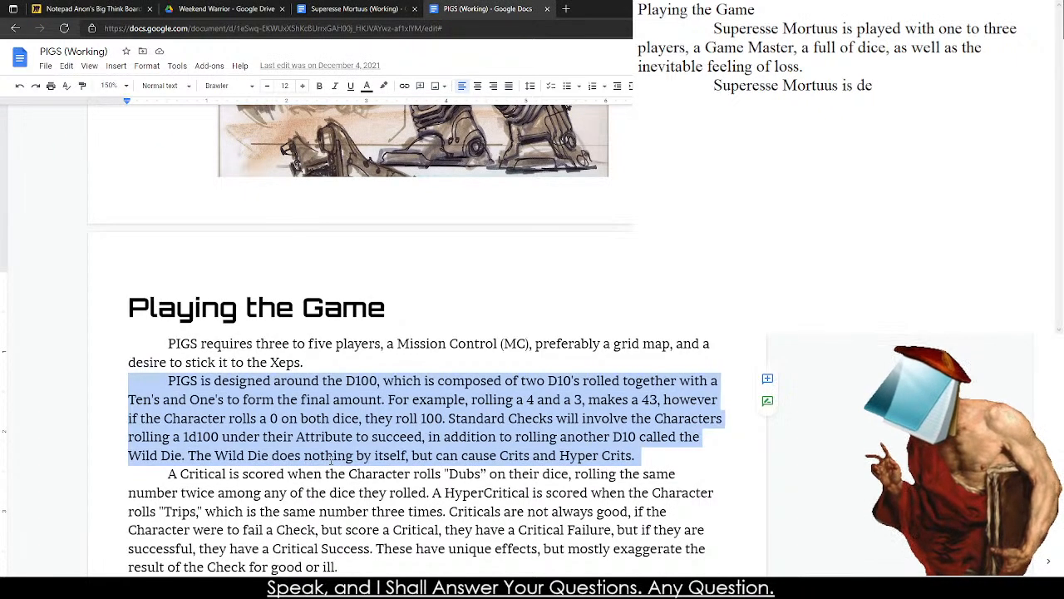
{"action": "left_click_drag", "start_coordinate": [874, 85], "coordinate": [637, 85]}
{"action": "key", "text": "ctrl+v"}
Replace "PIGS" at the start of the pasted paragraph with "Superesse Mortuus" copied from the first paragraph.
{"action": "double_click", "coordinate": [732, 86]}
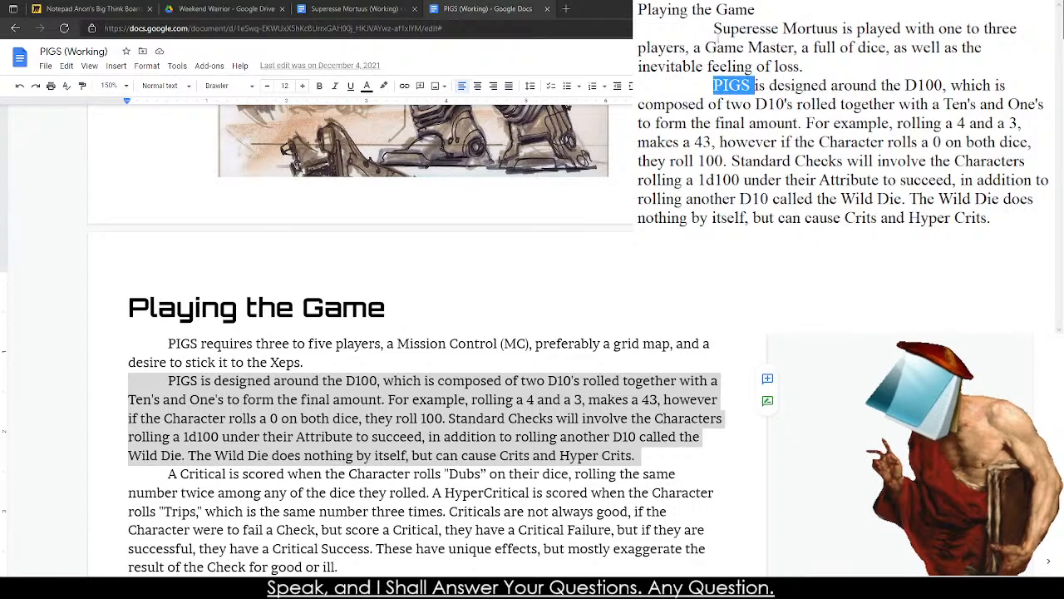
{"action": "left_click_drag", "start_coordinate": [713, 28], "coordinate": [839, 29]}
{"action": "key", "text": "ctrl+c"}
{"action": "double_click", "coordinate": [732, 86]}
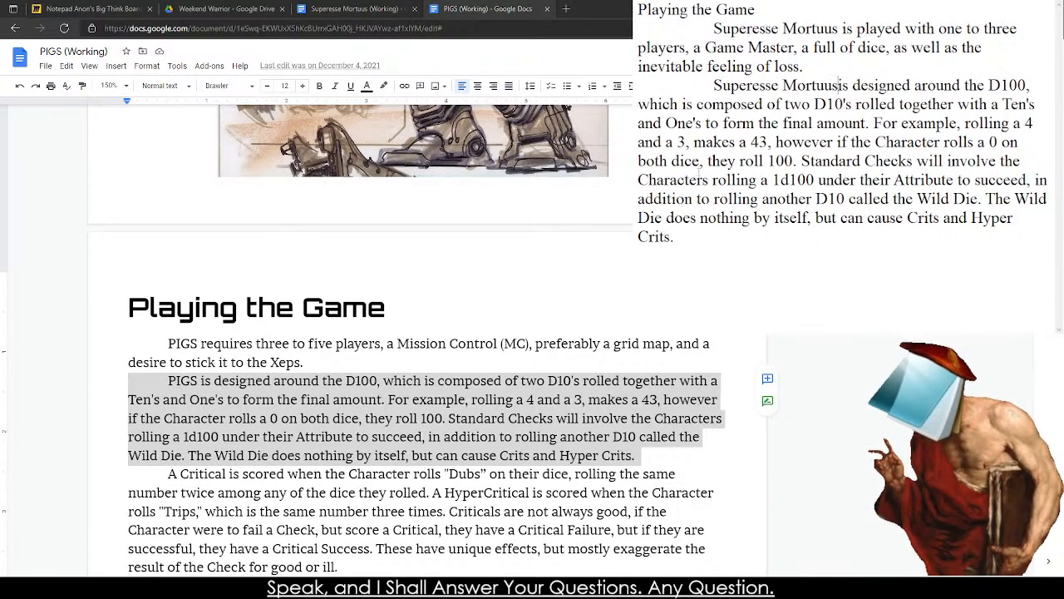
{"action": "key", "text": "ctrl+v"}
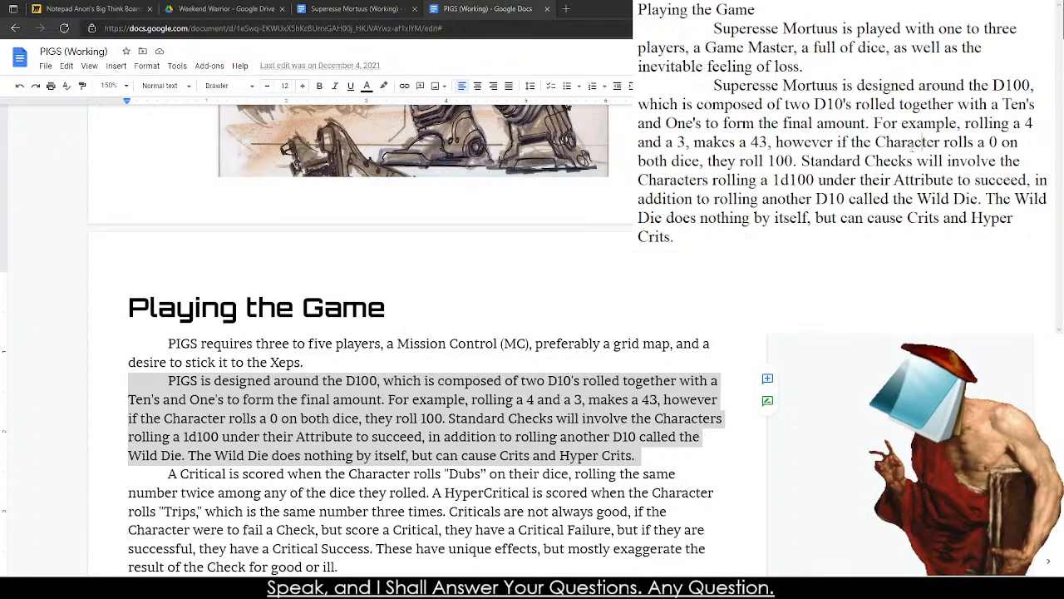
In the pasted paragraph, replace "Character" with "Survivor" and "Characters" with "Suvivors".
{"action": "double_click", "coordinate": [910, 142]}
{"action": "type", "text": "Survivor"}
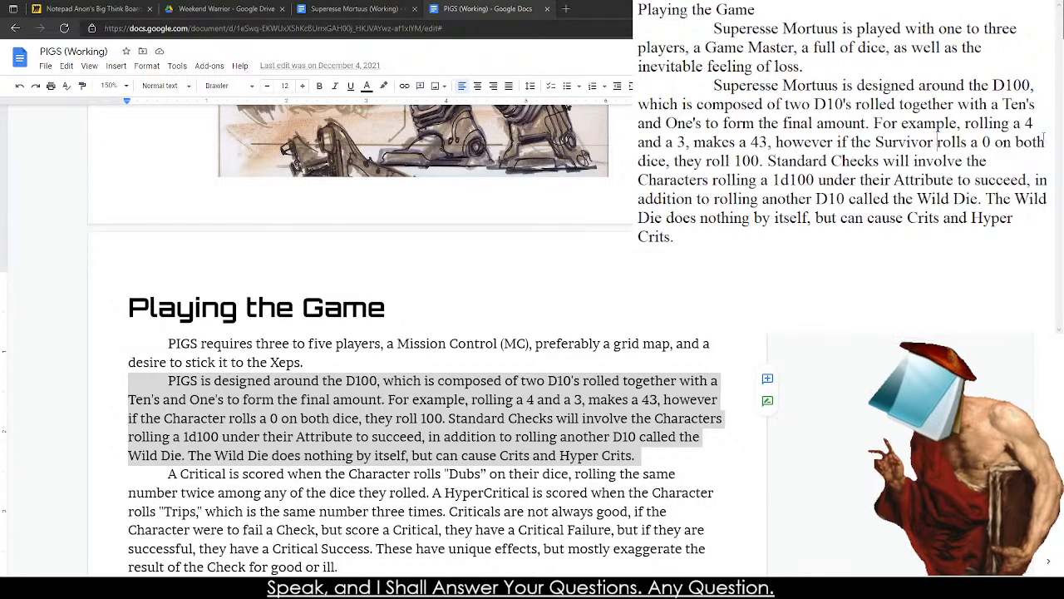
{"action": "left_click_drag", "start_coordinate": [693, 161], "coordinate": [713, 162]}
{"action": "left_click", "coordinate": [760, 161]}
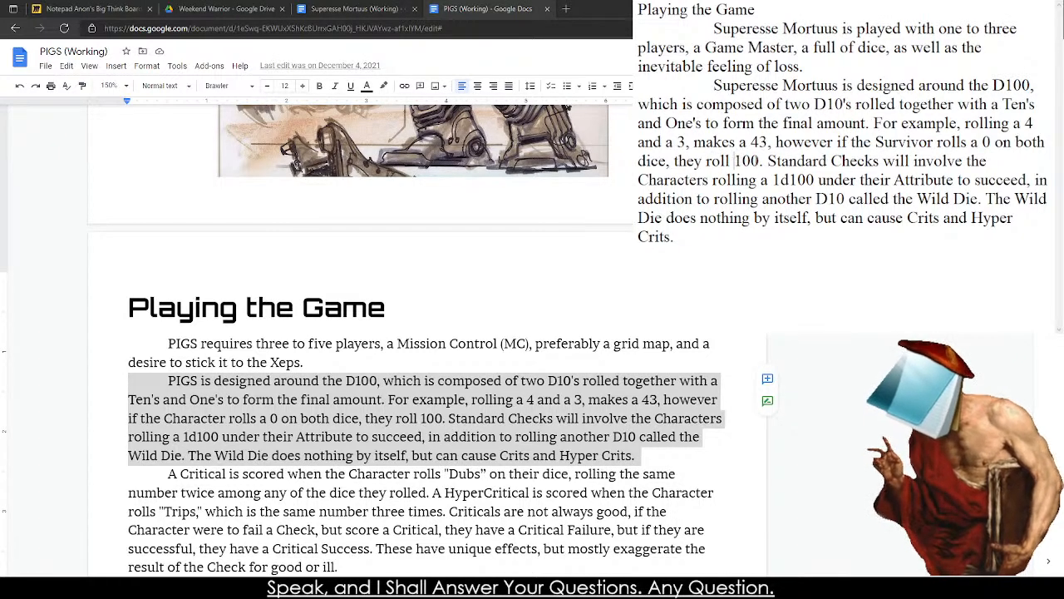
{"action": "double_click", "coordinate": [648, 179]}
{"action": "type", "text": "Srolling"}
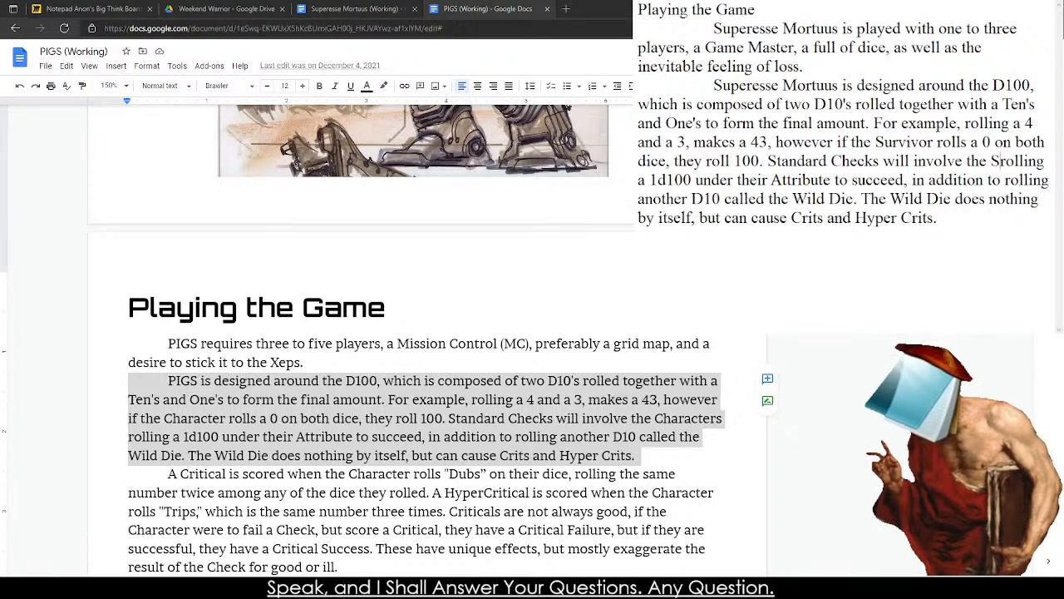
{"action": "type", "text": "uvivors rolling a 1d100 under their Attribute to succeed, in"}
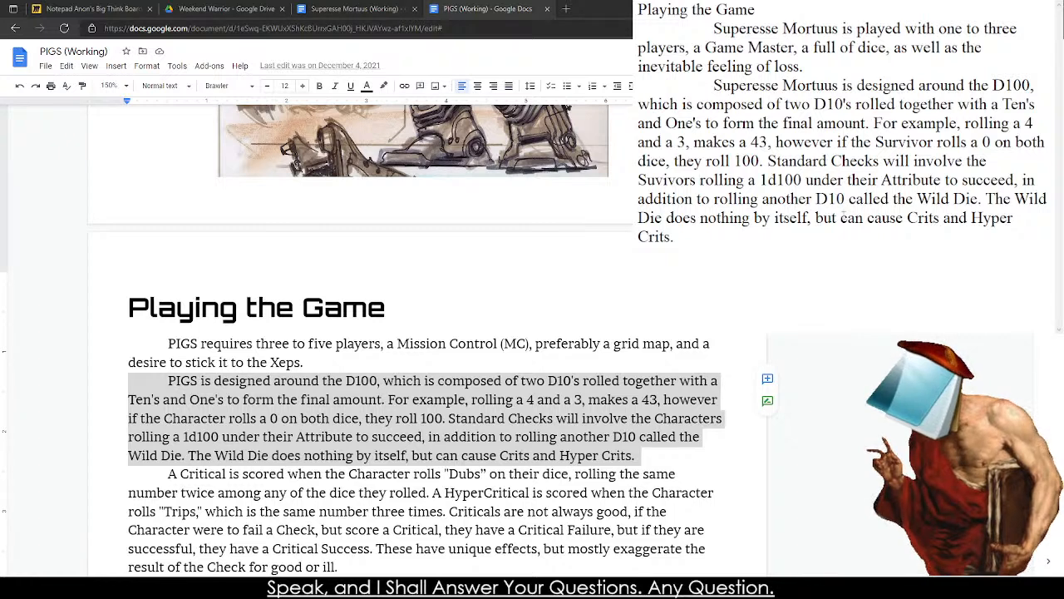
Delete the Wild Die text following "under their Attribute to succeed" and close the sentence with a period.
{"action": "left_click_drag", "start_coordinate": [1016, 180], "coordinate": [1027, 250]}
{"action": "key", "text": "BackSpace"}
{"action": "key", "text": "BackSpace"}
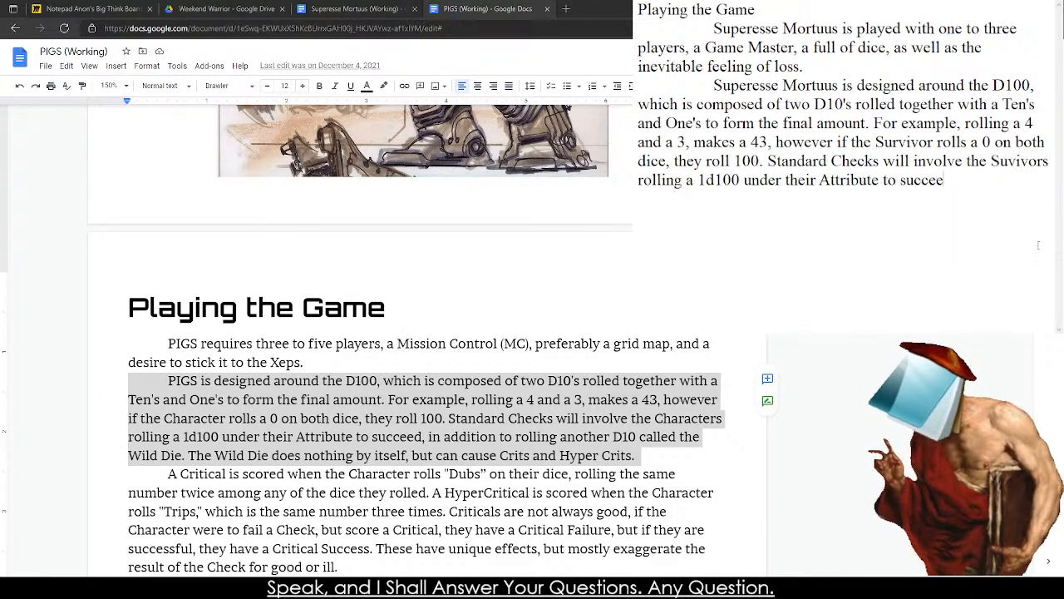
{"action": "type", "text": "d. "}
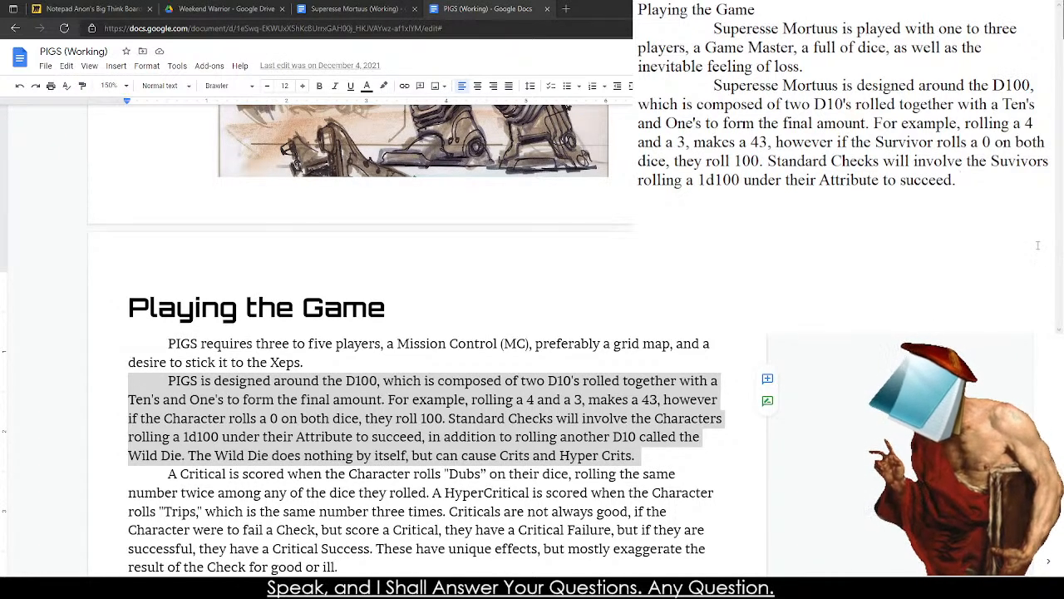
{"action": "type", "text": "Oppos"}
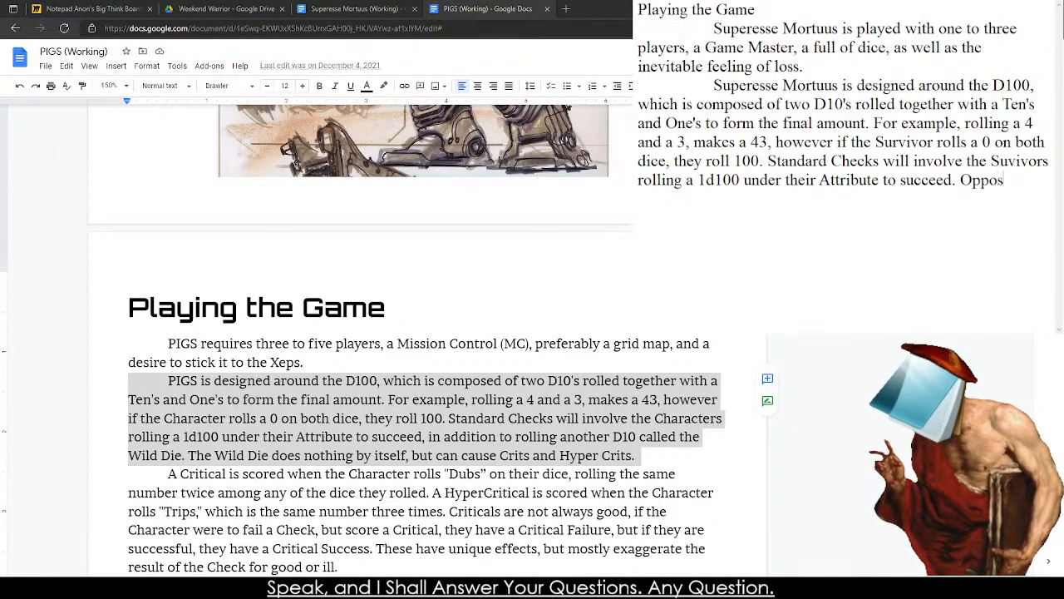
{"action": "type", "text": "ed Checks will "}
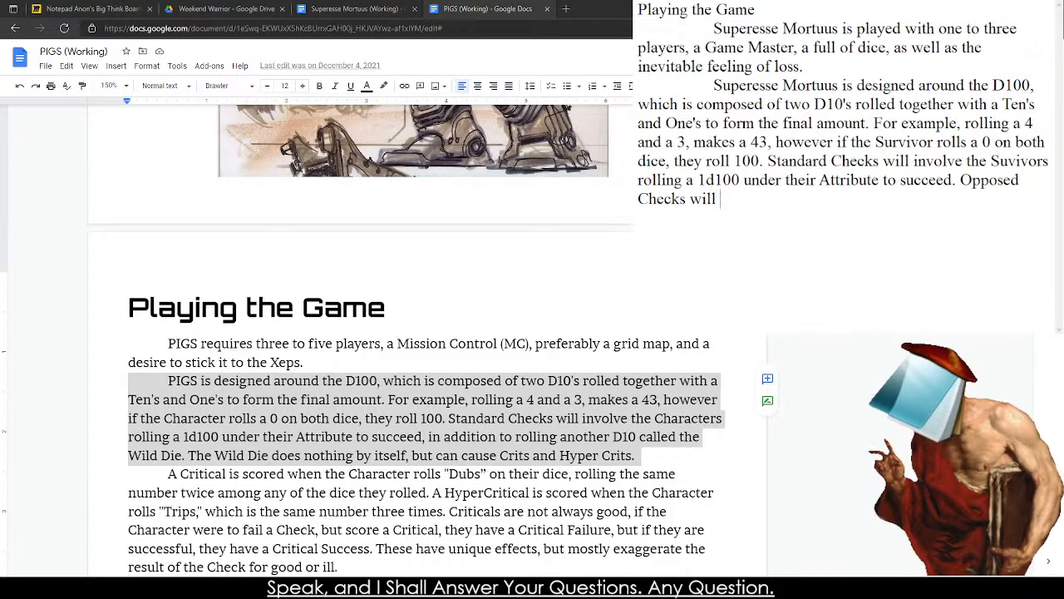
{"action": "type", "text": "have two "}
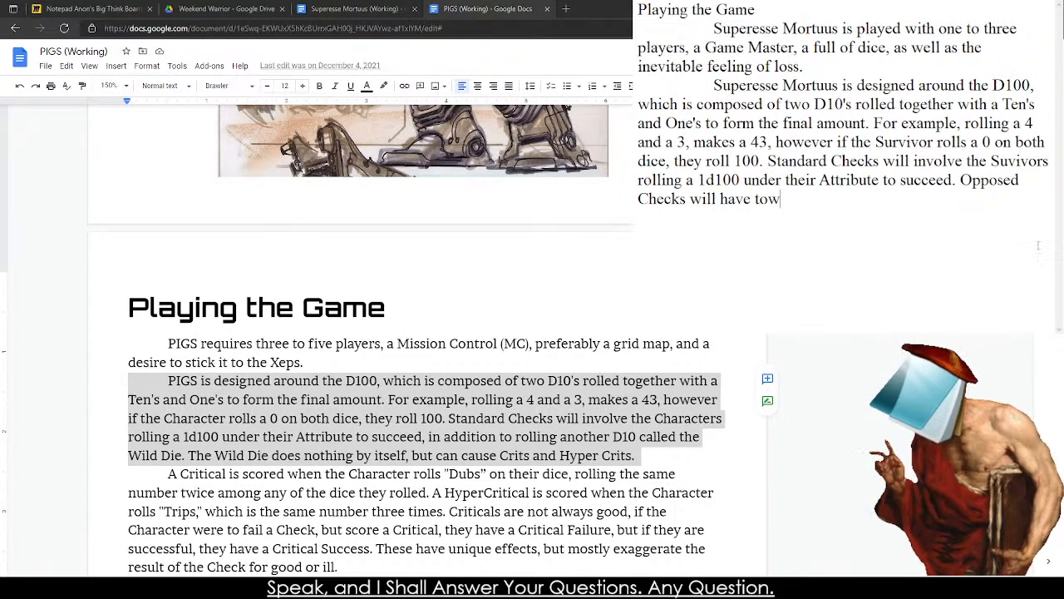
{"action": "type", "text": "or more A"}
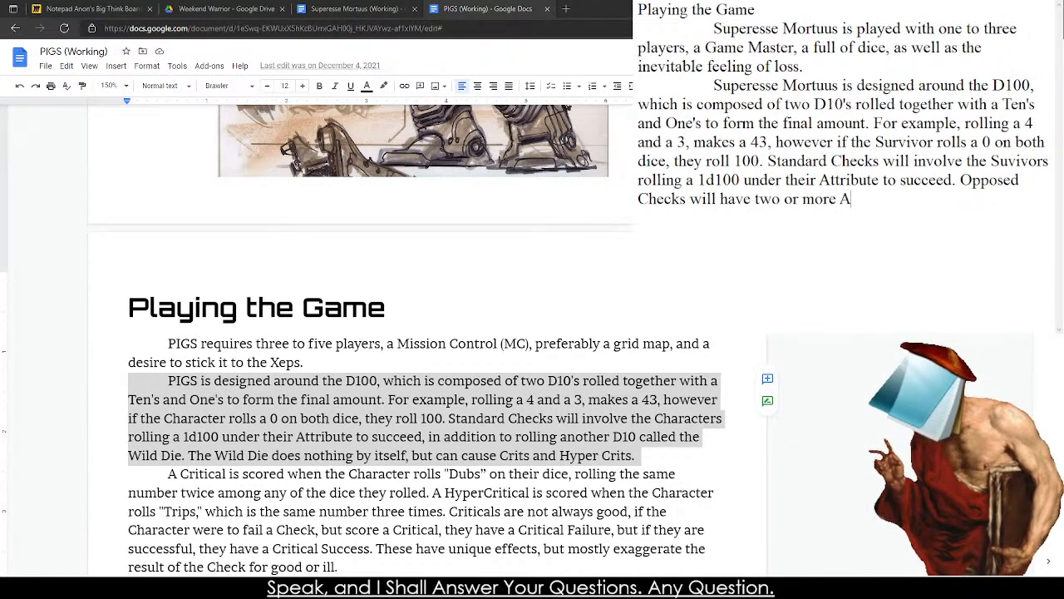
{"action": "type", "text": "ctors"}
Begin the following sentence with "Opposed Checks will have two or more Characters roll".
{"action": "key", "text": "BackSpace"}
{"action": "key", "text": "BackSpace"}
{"action": "key", "text": "BackSpace"}
{"action": "key", "text": "BackSpace"}
{"action": "key", "text": "BackSpace"}
{"action": "key", "text": "BackSpace"}
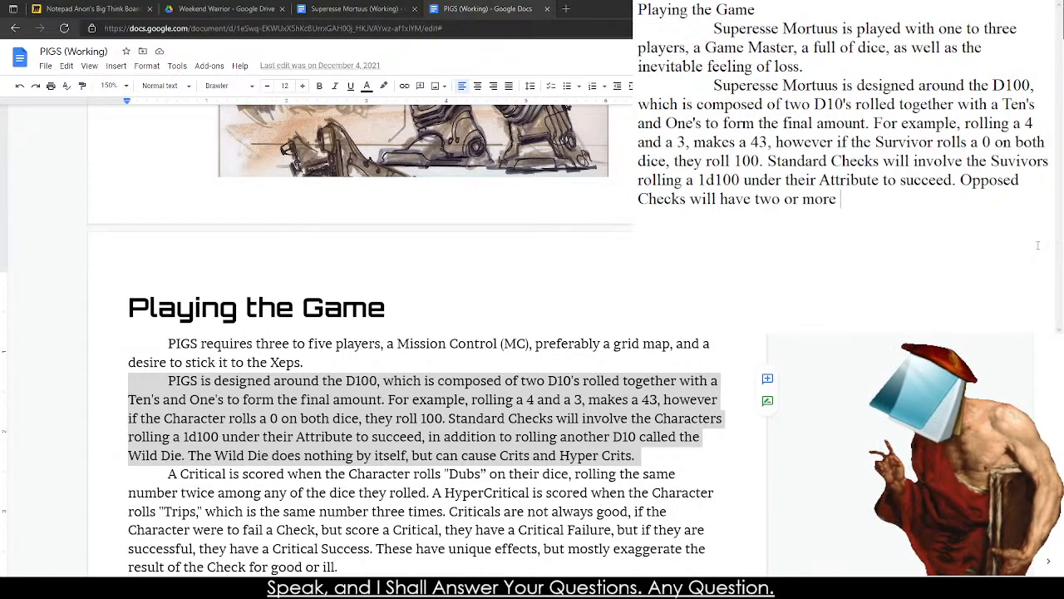
{"action": "type", "text": "Characters"}
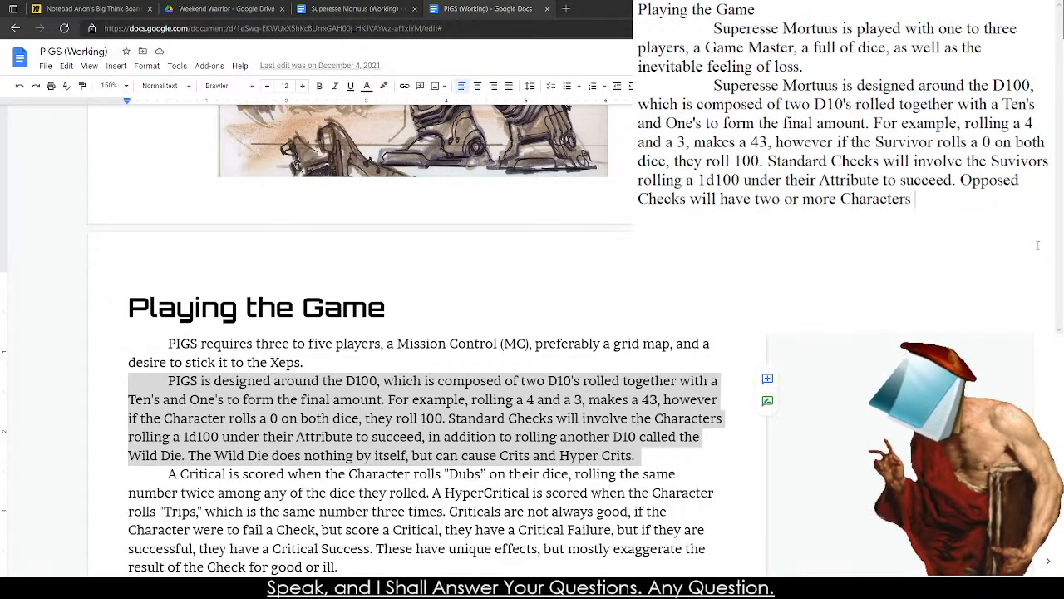
{"action": "type", "text": "roll their"}
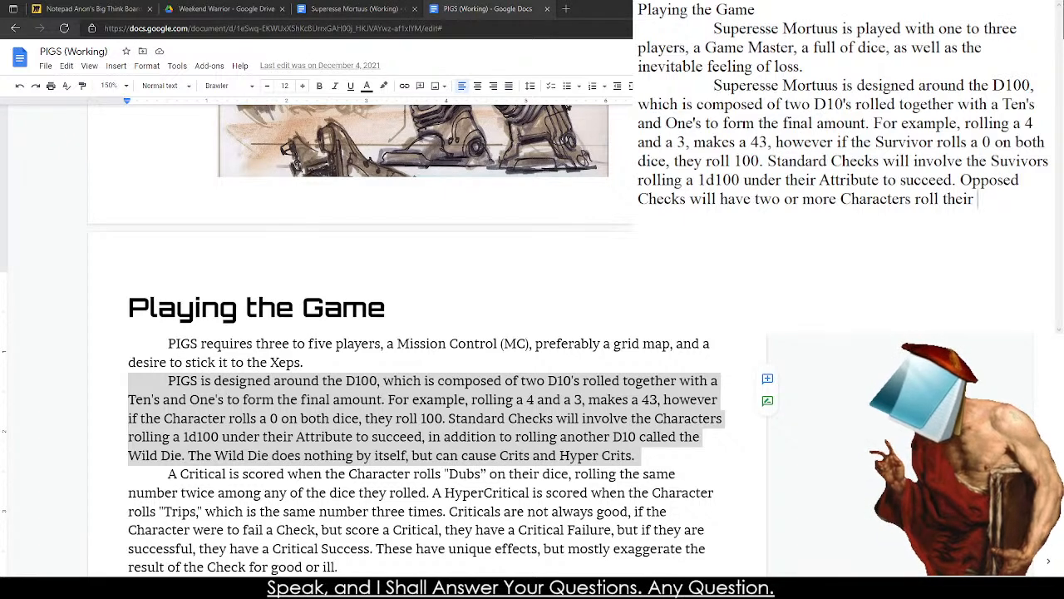
{"action": "key", "text": "BackSpace"}
{"action": "key", "text": "BackSpace"}
{"action": "key", "text": "BackSpace"}
{"action": "key", "text": "BackSpace"}
{"action": "key", "text": "BackSpace"}
Continue the Opposed Checks sentence with "to determine the lowest value, still under their Attribute.".
{"action": "type", "text": "det"}
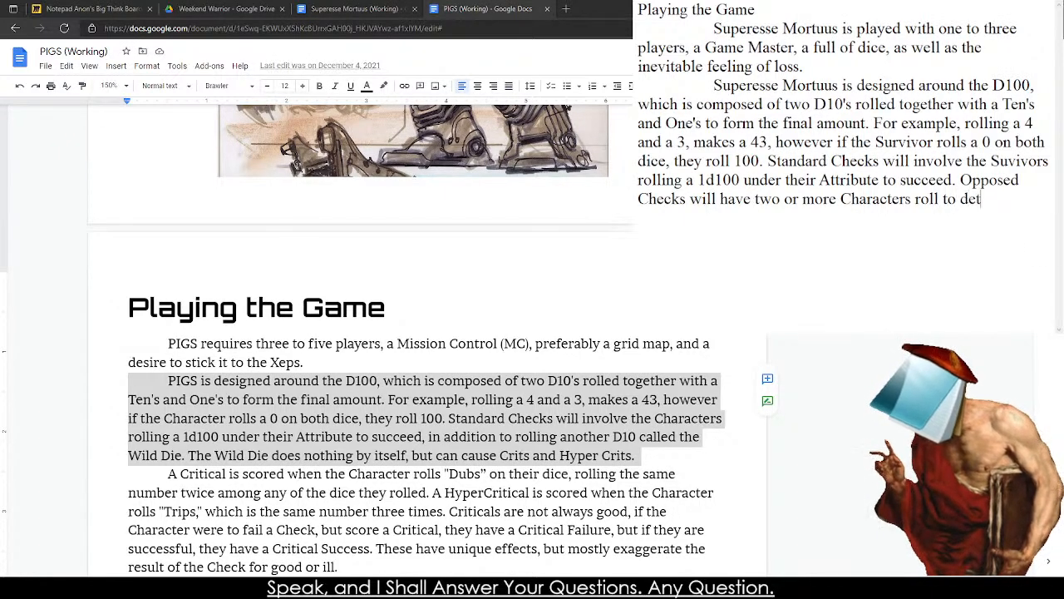
{"action": "type", "text": "ermine the lowest"}
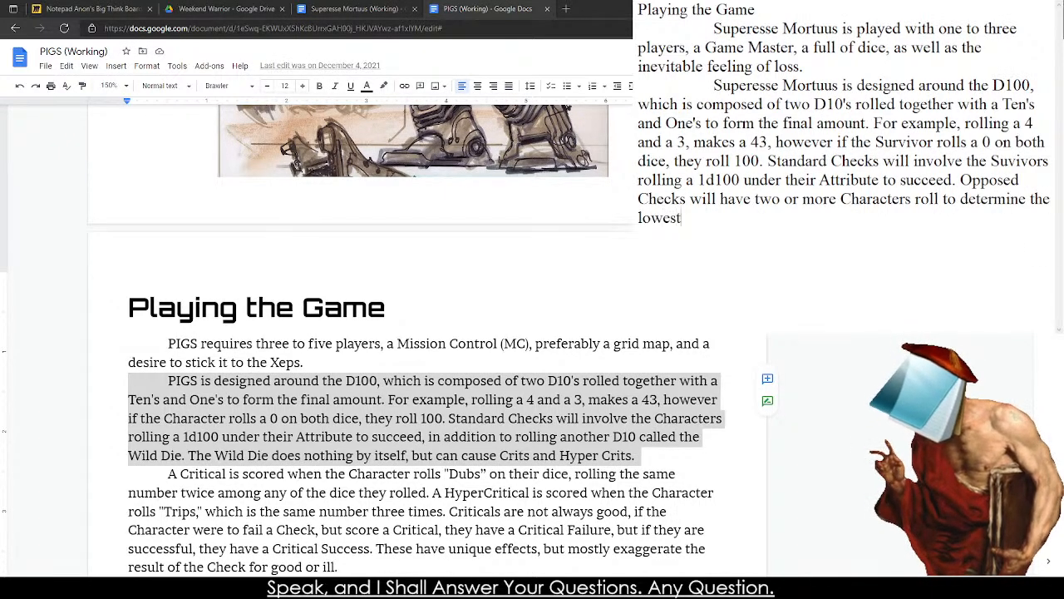
{"action": "type", "text": " valu"}
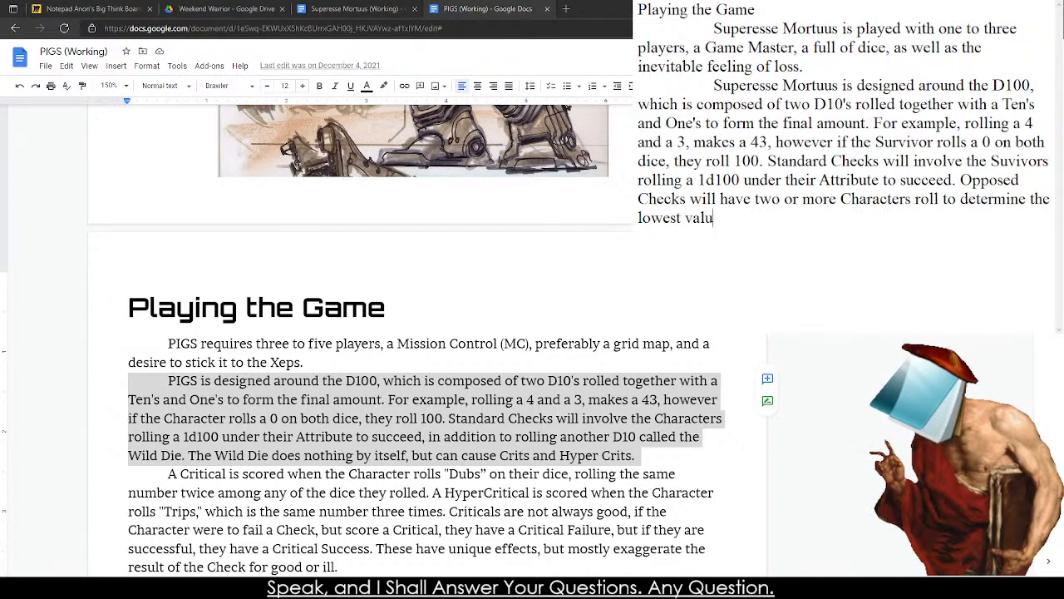
{"action": "type", "text": "e, still"}
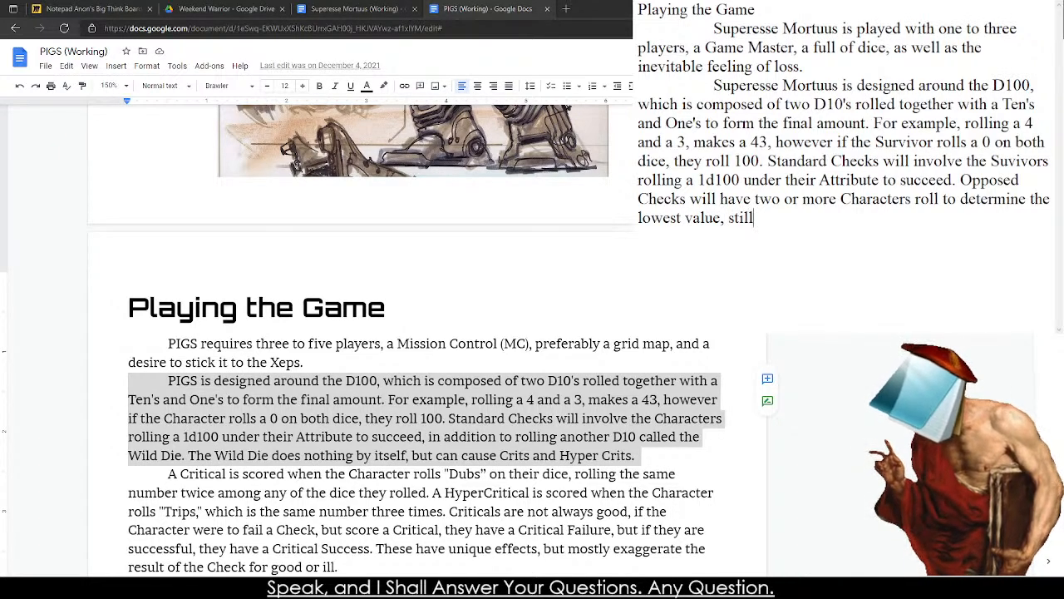
{"action": "type", "text": " under their "}
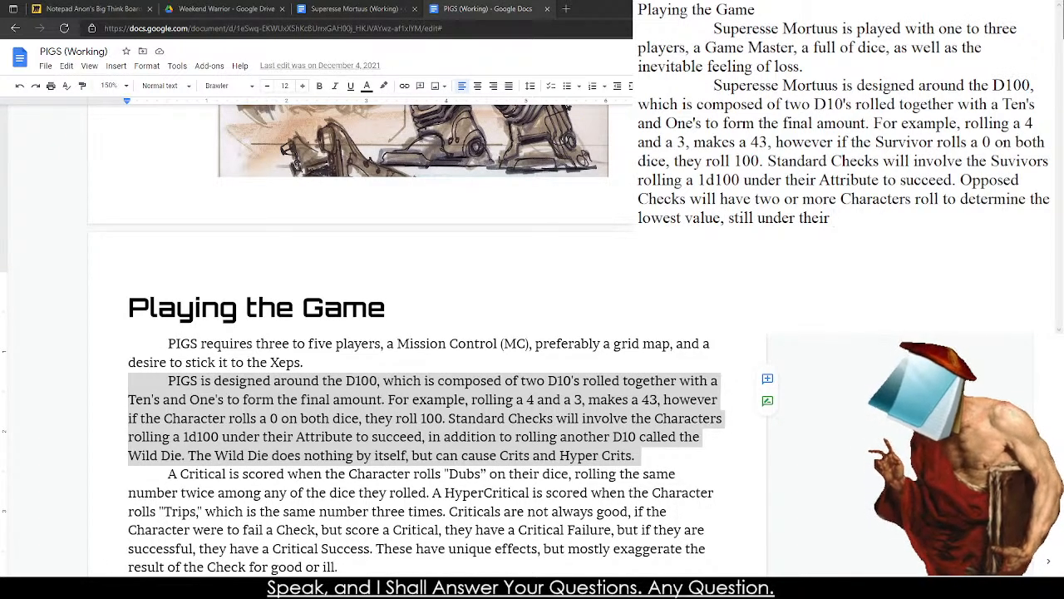
{"action": "type", "text": "Attribute"}
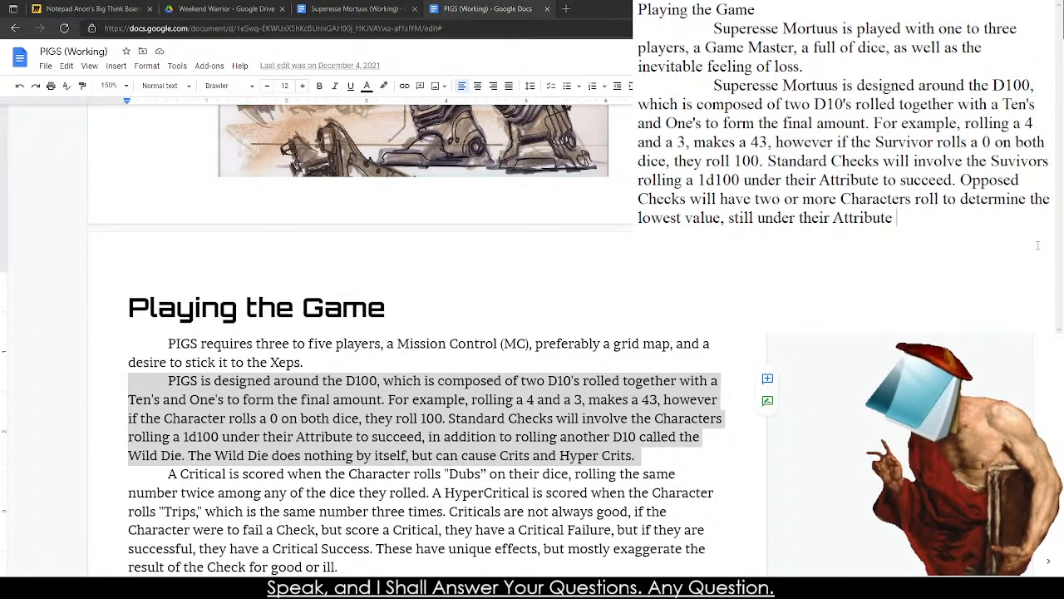
{"action": "key", "text": "BackSpace"}
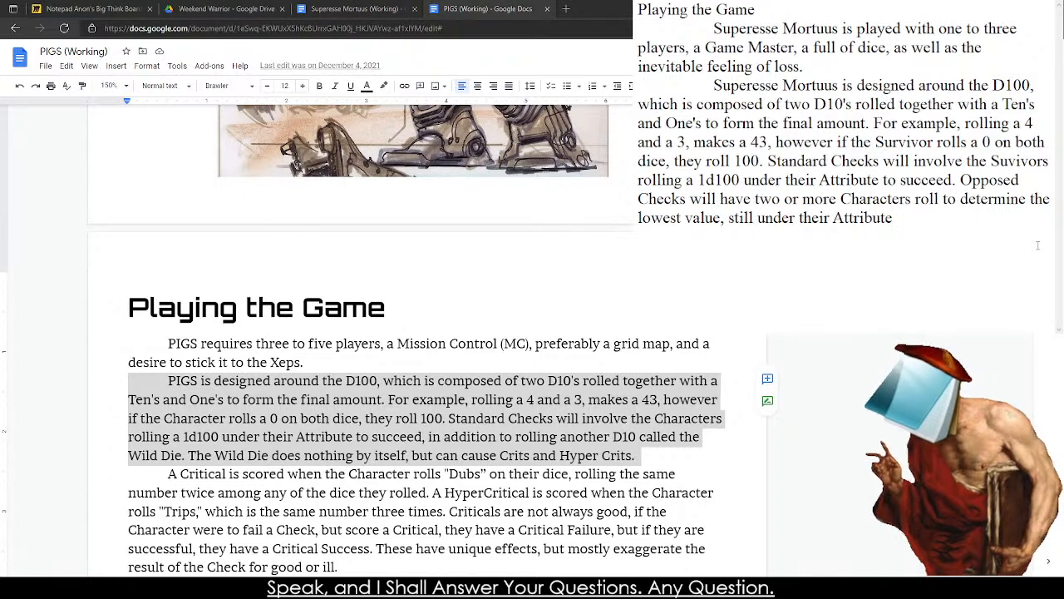
{"action": "type", "text": "."}
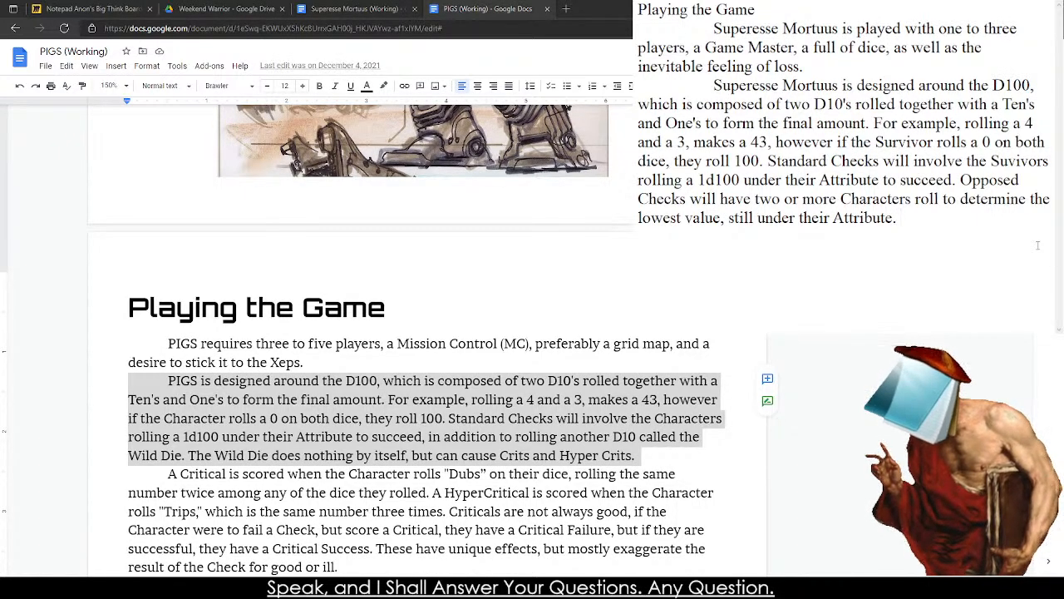
Delete the wording after "two or more Characters roll" in the Opposed Checks sentence.
{"action": "key", "text": "BackSpace"}
{"action": "key", "text": "BackSpace"}
{"action": "key", "text": "BackSpace"}
{"action": "key", "text": "BackSpace"}
{"action": "key", "text": "BackSpace"}
{"action": "key", "text": "BackSpace"}
{"action": "key", "text": "BackSpace"}
{"action": "key", "text": "BackSpace"}
{"action": "key", "text": "BackSpace"}
{"action": "key", "text": "BackSpace"}
{"action": "key", "text": "BackSpace"}
{"action": "key", "text": "BackSpace"}
{"action": "key", "text": "BackSpace"}
{"action": "key", "text": "BackSpace"}
{"action": "key", "text": "BackSpace"}
{"action": "key", "text": "BackSpace"}
{"action": "key", "text": "BackSpace"}
{"action": "key", "text": "BackSpace"}
{"action": "key", "text": "BackSpace"}
{"action": "key", "text": "BackSpace"}
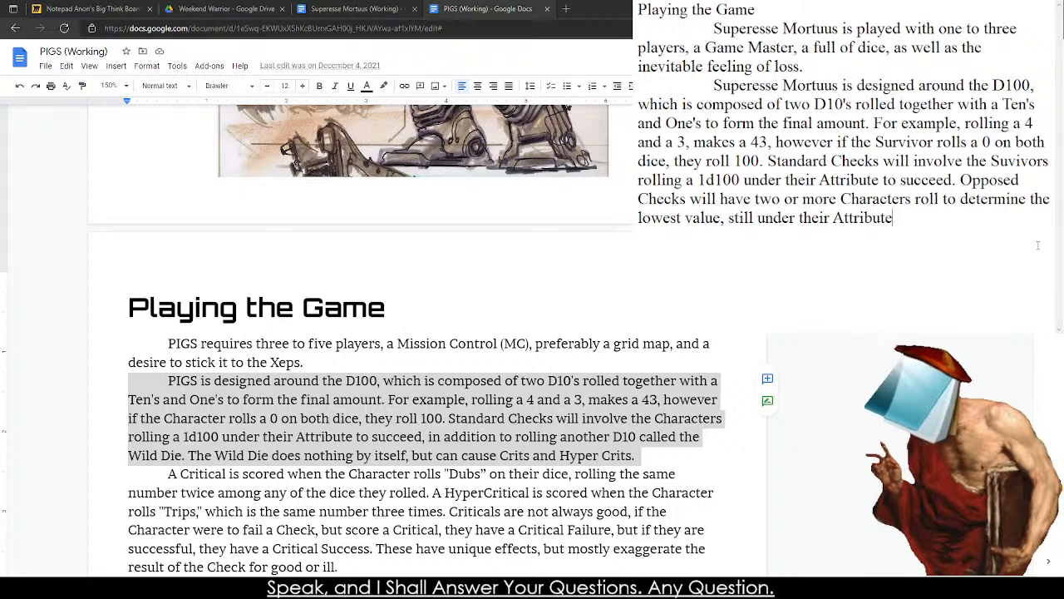
{"action": "key", "text": "BackSpace"}
{"action": "key", "text": "BackSpace"}
{"action": "key", "text": "BackSpace"}
{"action": "key", "text": "BackSpace"}
{"action": "key", "text": "BackSpace"}
{"action": "key", "text": "BackSpace"}
{"action": "key", "text": "BackSpace"}
{"action": "key", "text": "BackSpace"}
{"action": "key", "text": "BackSpace"}
{"action": "key", "text": "BackSpace"}
{"action": "key", "text": "BackSpace"}
{"action": "key", "text": "BackSpace"}
{"action": "key", "text": "BackSpace"}
{"action": "key", "text": "BackSpace"}
{"action": "key", "text": "BackSpace"}
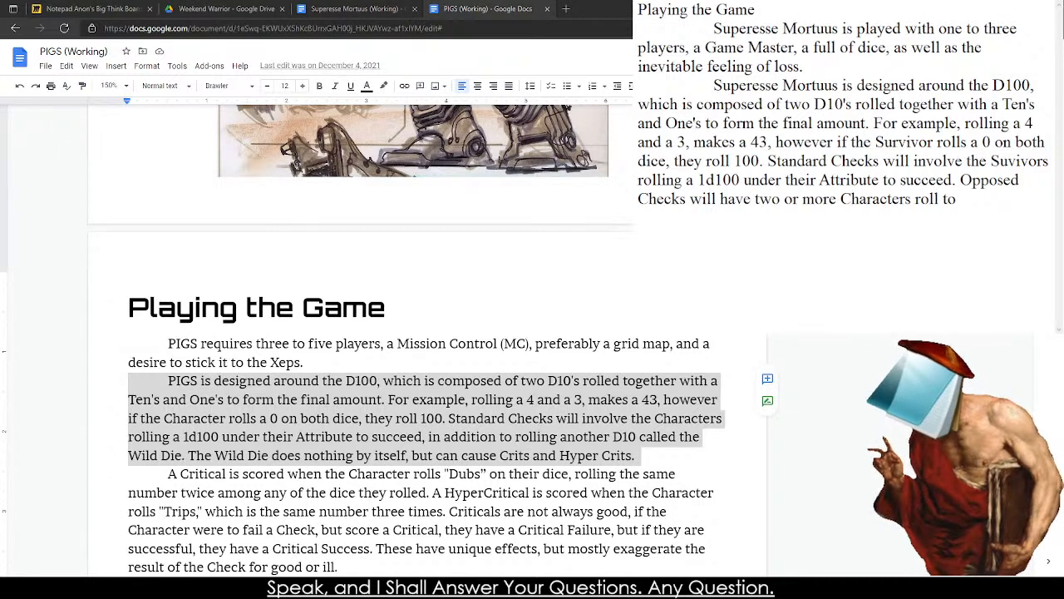
{"action": "key", "text": "BackSpace"}
{"action": "key", "text": "BackSpace"}
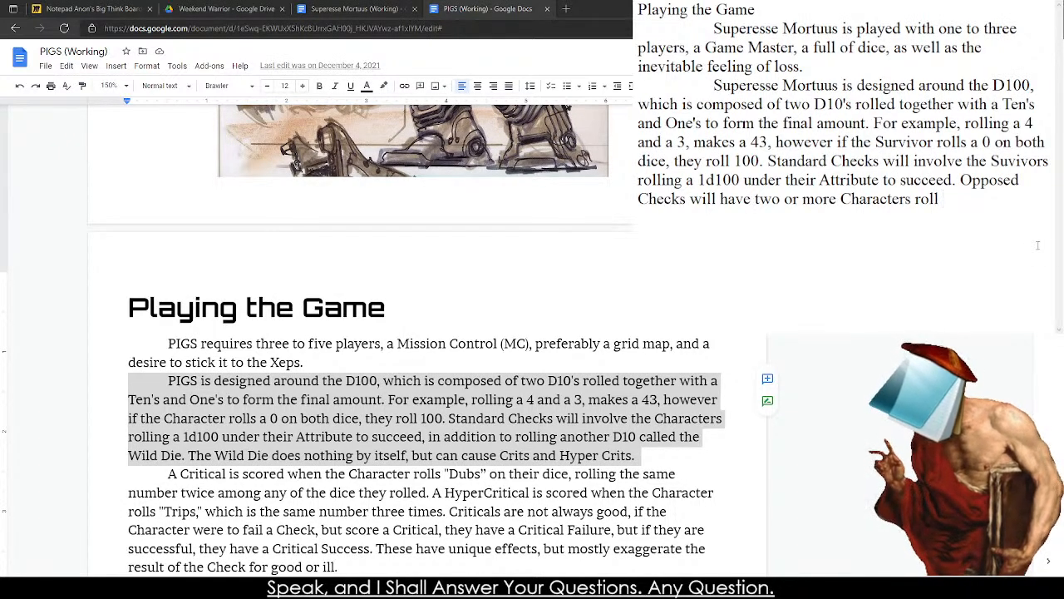
Leave a blank line below the paragraph and add two example lines, "Skill 60" and "Skill 40".
{"action": "key", "text": "Return"}
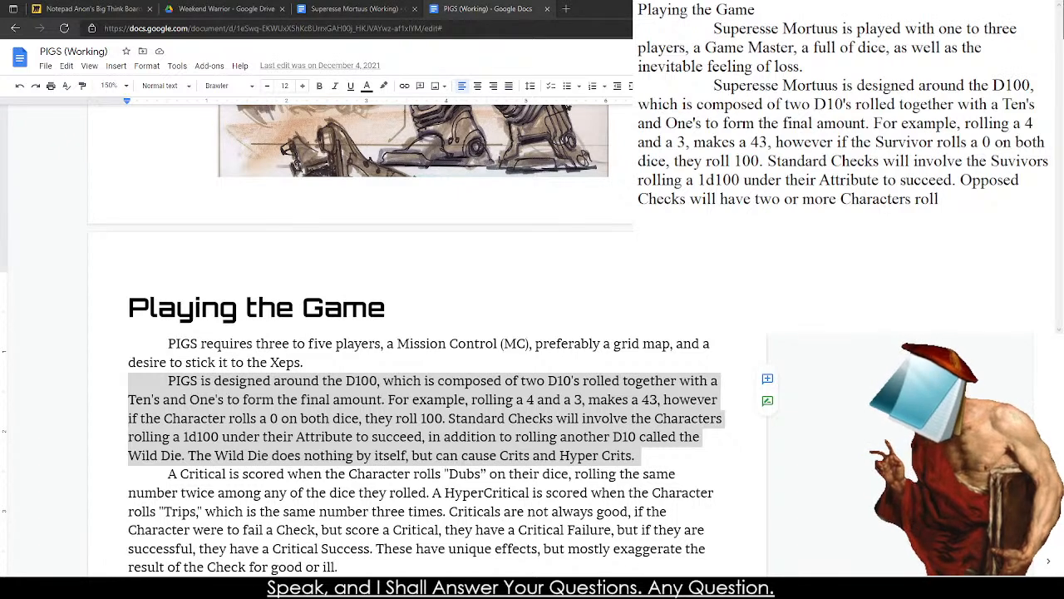
{"action": "type", "text": "Skill 60"}
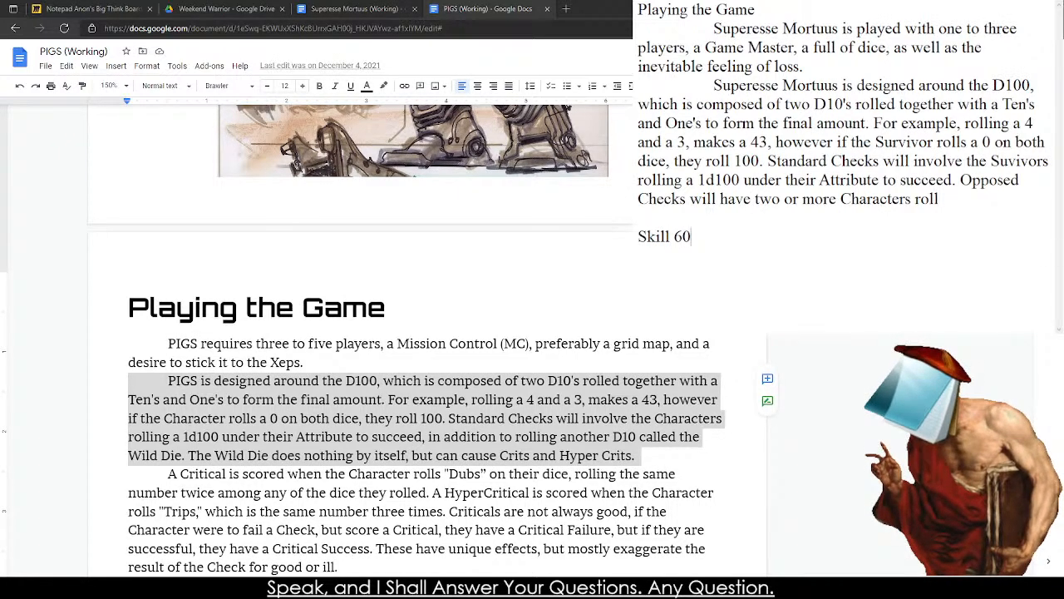
{"action": "key", "text": "Return"}
{"action": "type", "text": "Skill 40"}
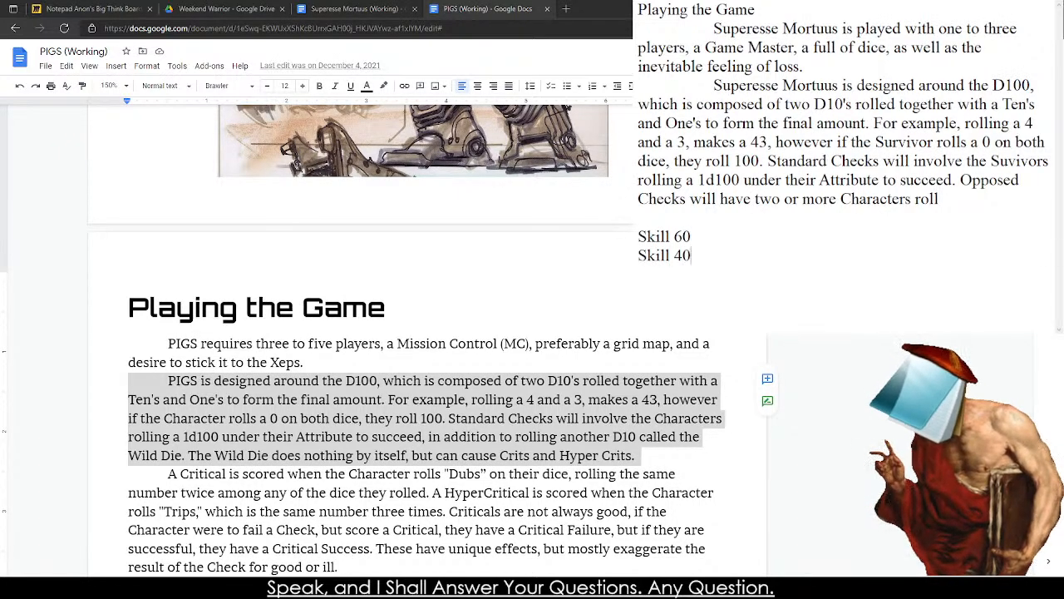
Add the example roll lines "54 Succeed" and "52 Succeed" below the two skill lines, separated by a blank line.
{"action": "key", "text": "Return"}
{"action": "type", "text": "54"}
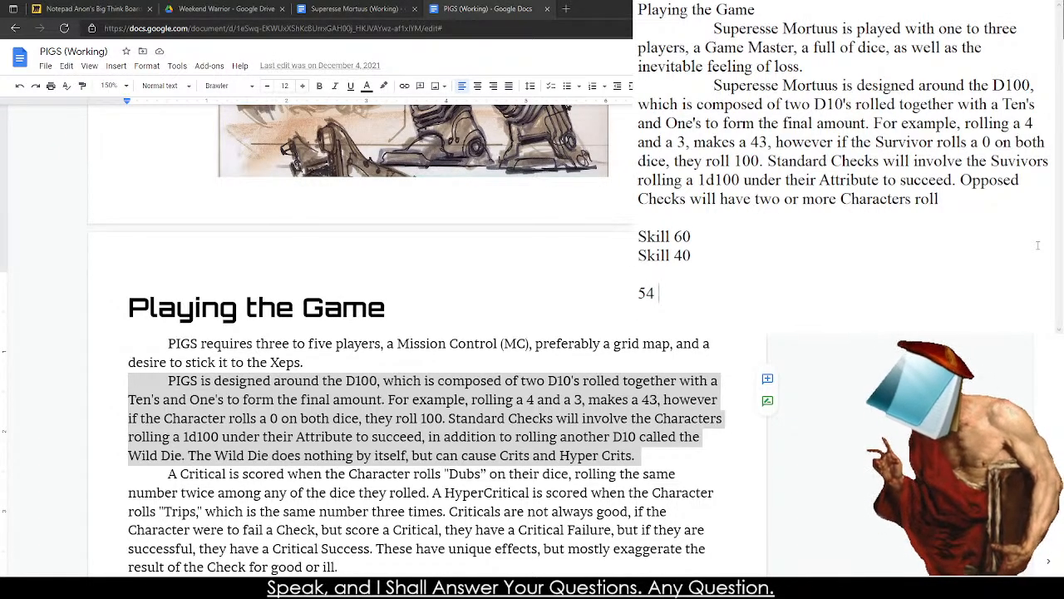
{"action": "type", "text": " Succeed"}
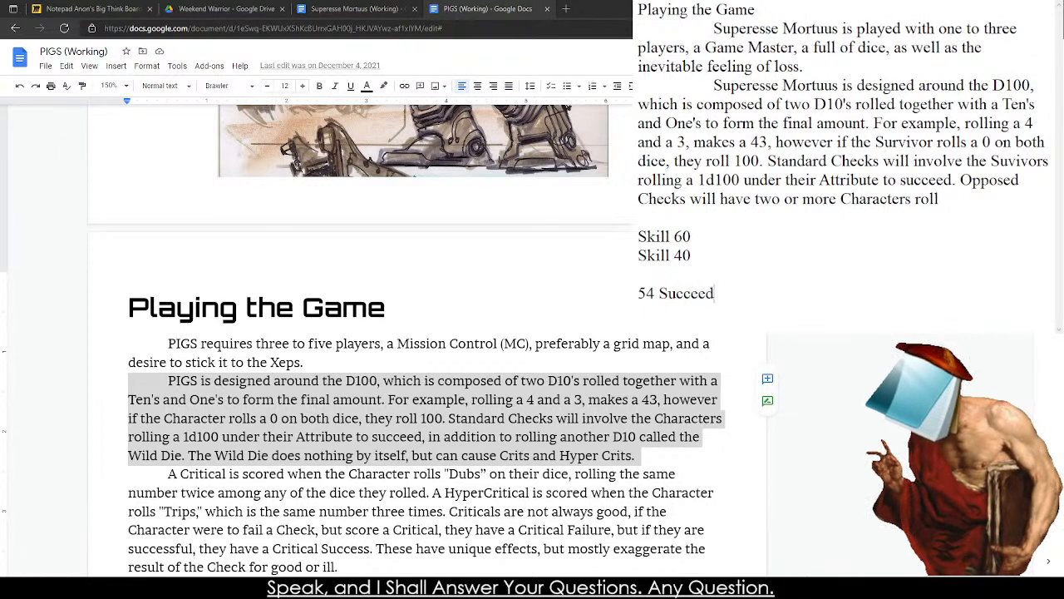
{"action": "key", "text": "Return"}
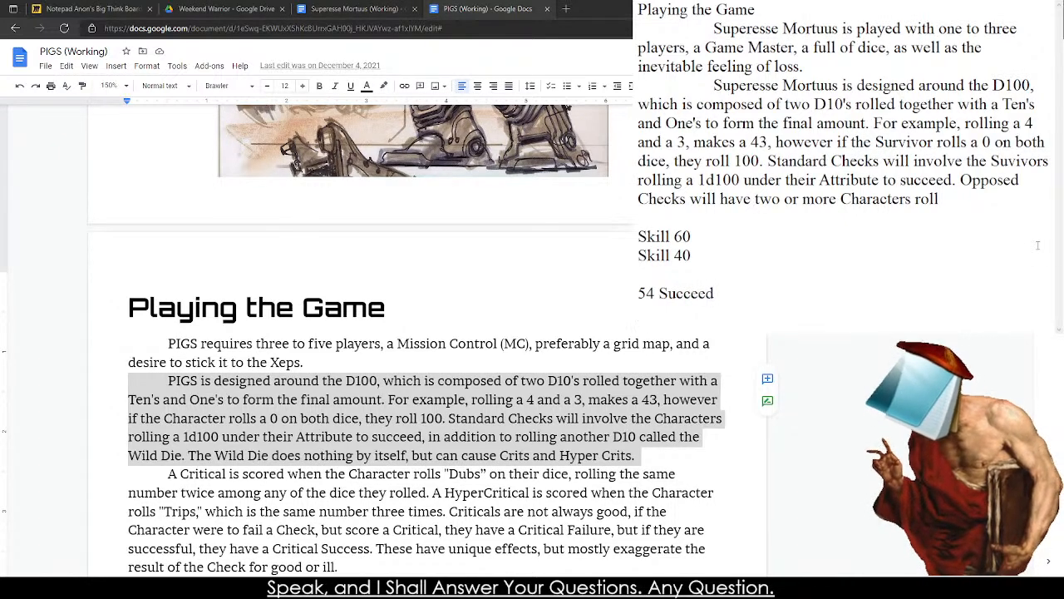
{"action": "type", "text": "52 Succeed"}
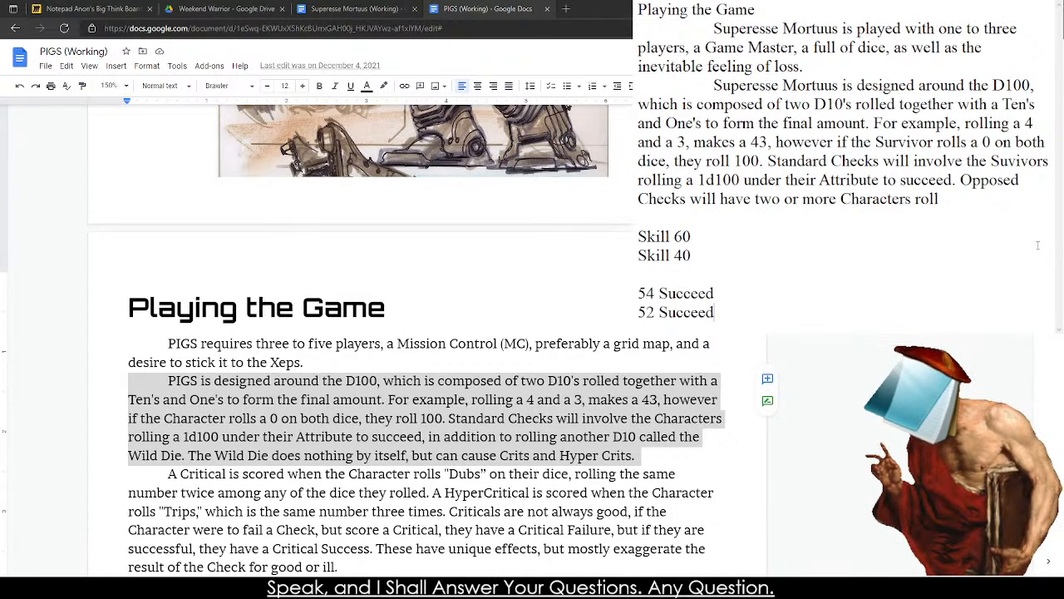
Delete the skill and roll example lines below the Opposed Checks paragraph.
{"action": "key", "text": "shift+Up"}
{"action": "key", "text": "shift+Up"}
{"action": "key", "text": "shift+Up"}
{"action": "key", "text": "shift+Up"}
{"action": "key", "text": "shift+Up"}
{"action": "key", "text": "BackSpace"}
{"action": "key", "text": "BackSpace"}
{"action": "key", "text": "BackSpace"}
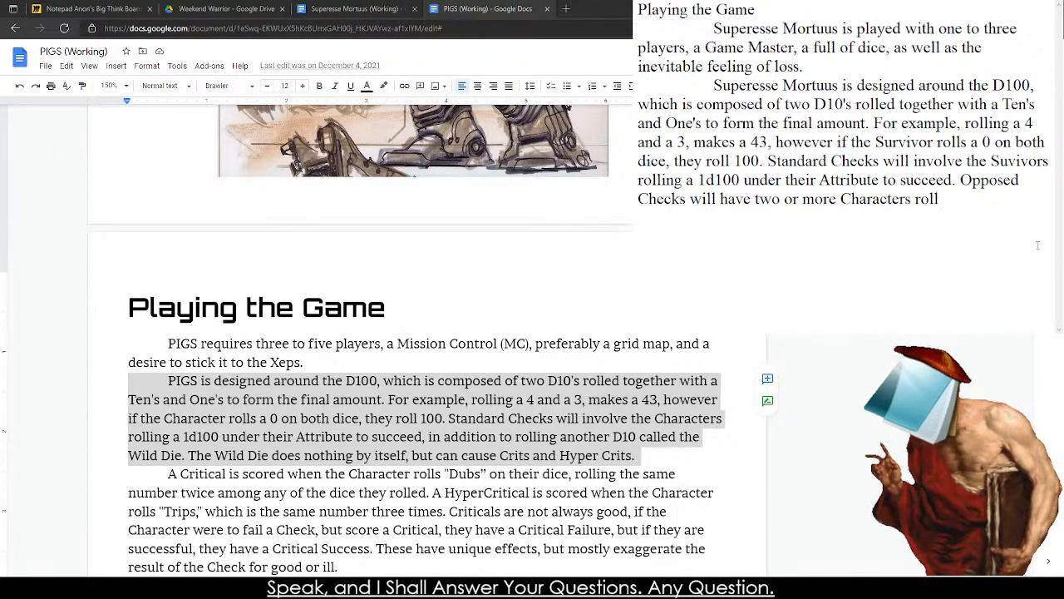
{"action": "type", "text": "to"}
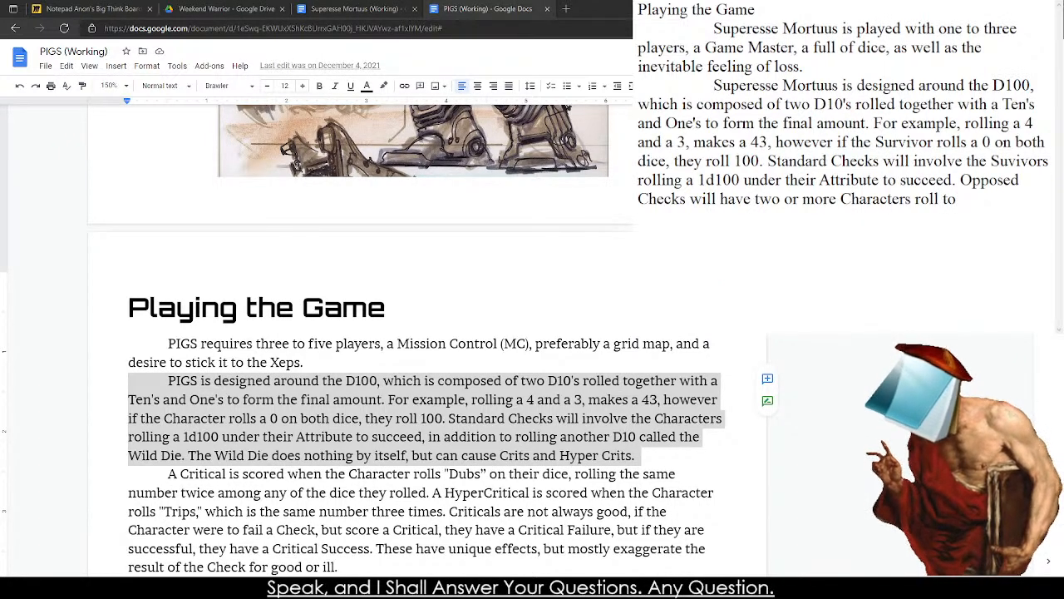
{"action": "key", "text": "BackSpace"}
{"action": "key", "text": "BackSpace"}
{"action": "key", "text": "BackSpace"}
{"action": "type", "text": "f"}
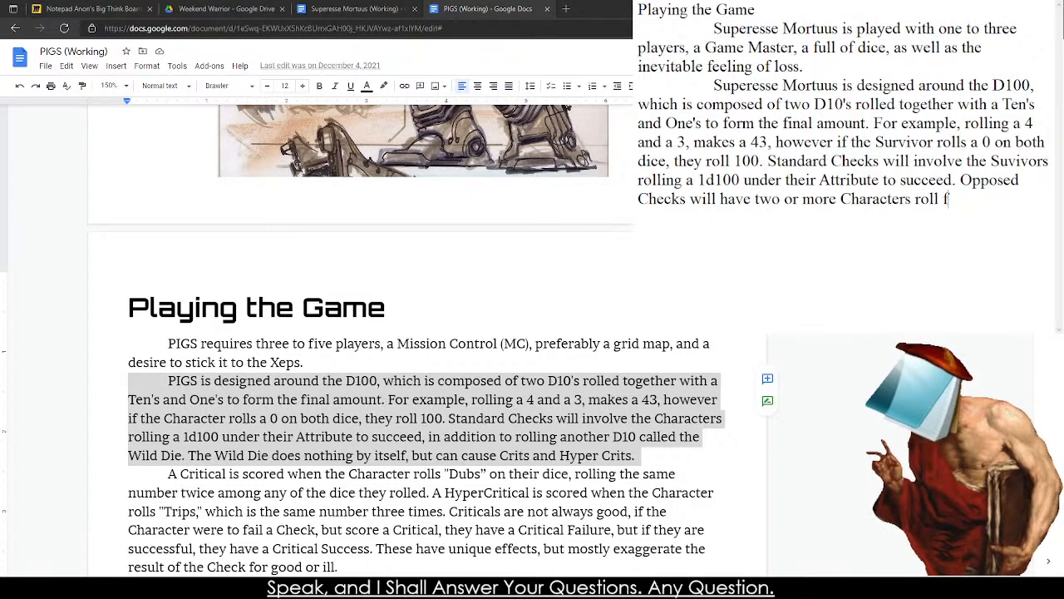
{"action": "key", "text": "BackSpace"}
Continue the Opposed Checks sentence after "Characters roll" with "off, with the lowest value succeeding".
{"action": "type", "text": "off, "}
{"action": "type", "text": "with the lwe"}
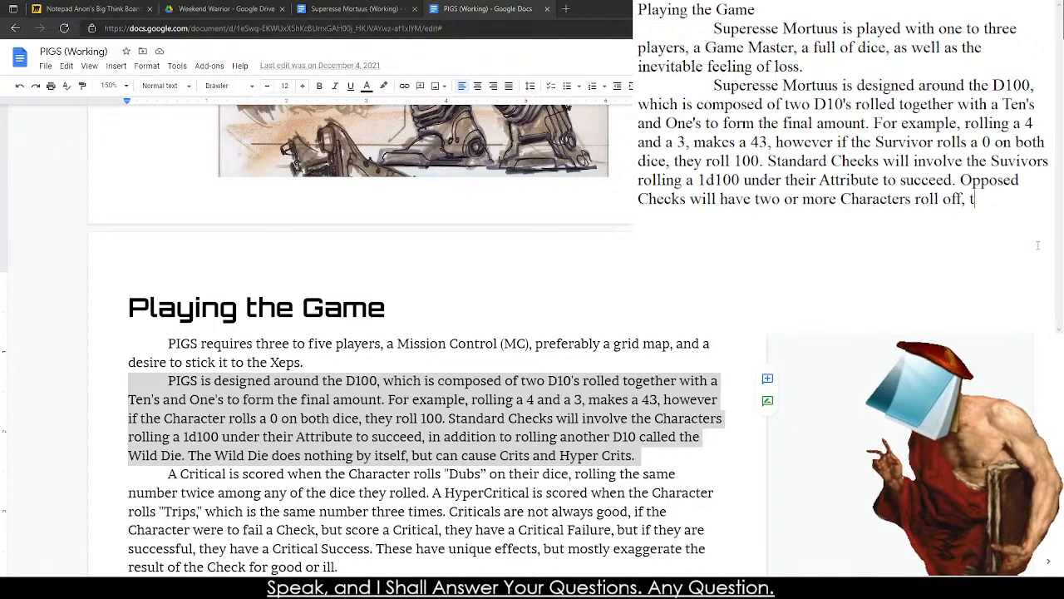
{"action": "key", "text": "BackSpace"}
{"action": "key", "text": "BackSpace"}
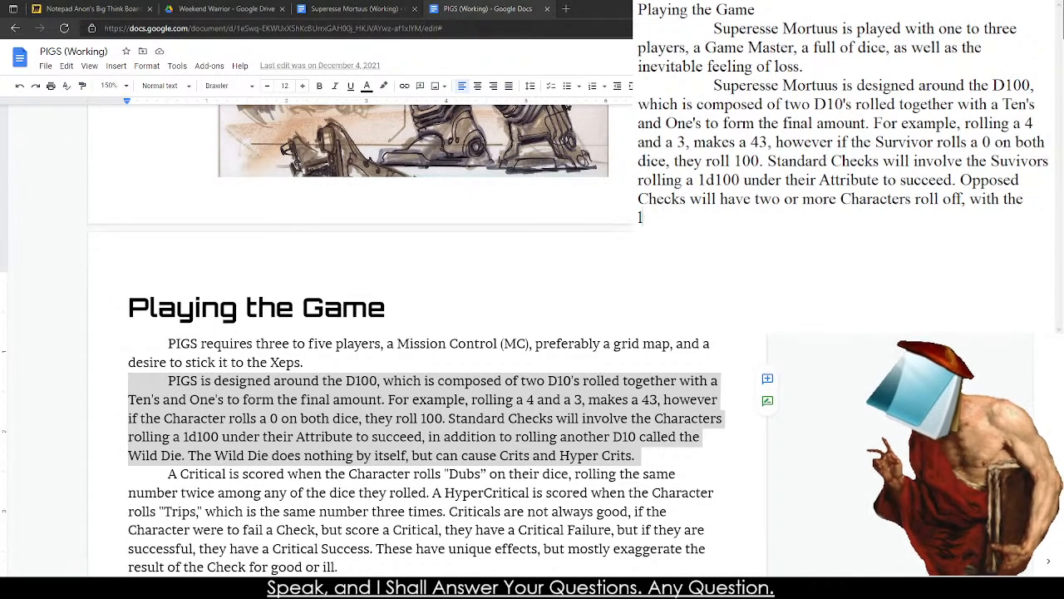
{"action": "type", "text": "owest value and"}
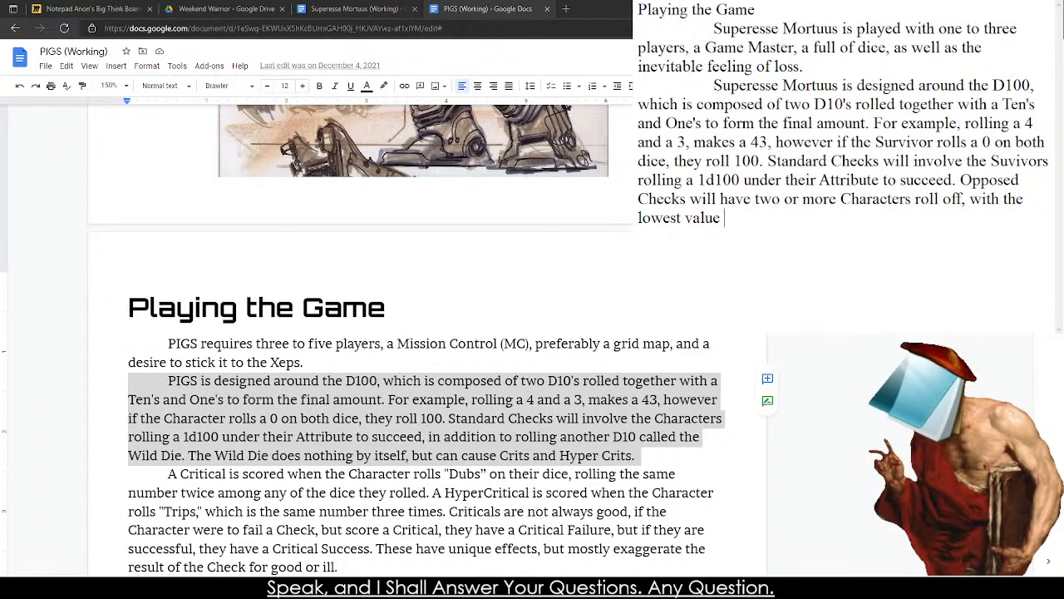
{"action": "key", "text": "BackSpace"}
{"action": "key", "text": "BackSpace"}
{"action": "key", "text": "BackSpace"}
{"action": "type", "text": "succeeding"}
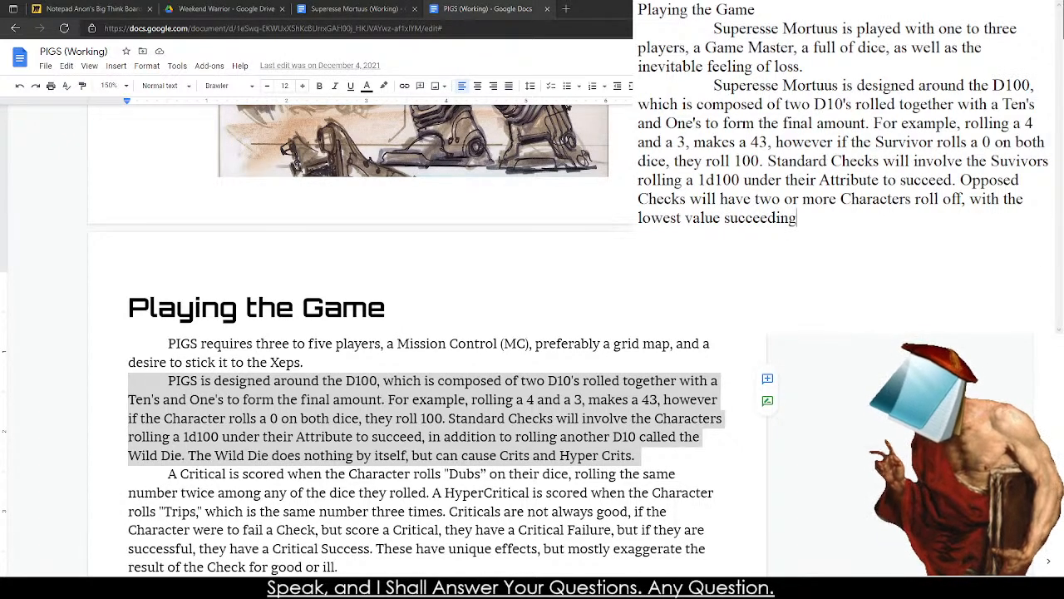
{"action": "type", "text": ", as long"}
Finish the Opposed Checks sentence with ", as long as it is under the Character's Attribute as well.".
{"action": "key", "text": "BackSpace"}
{"action": "key", "text": "BackSpace"}
{"action": "type", "text": "ong as it"}
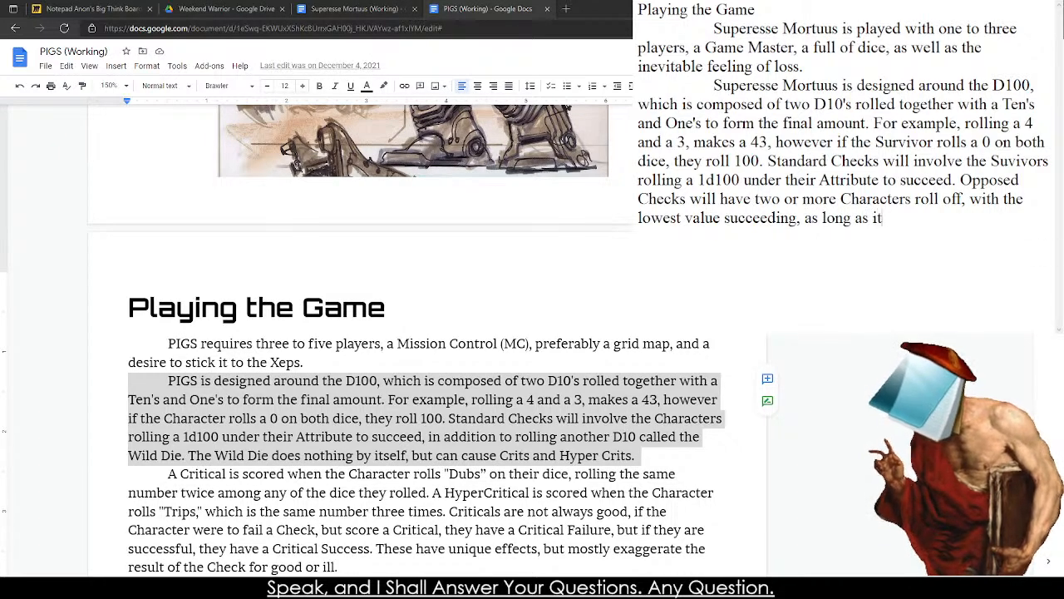
{"action": "type", "text": " is under the "}
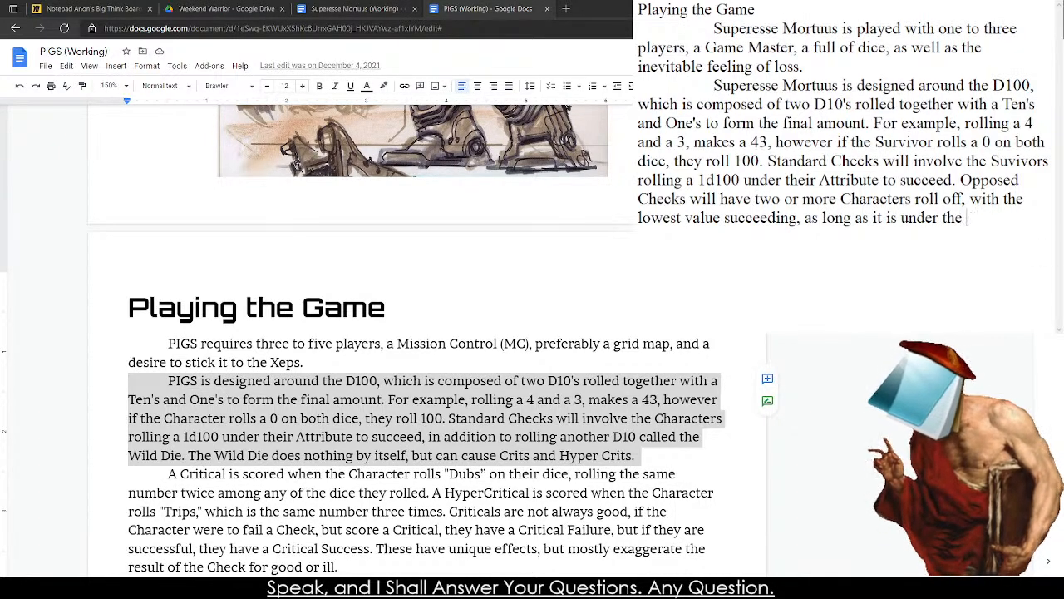
{"action": "type", "text": "Character's Attr"}
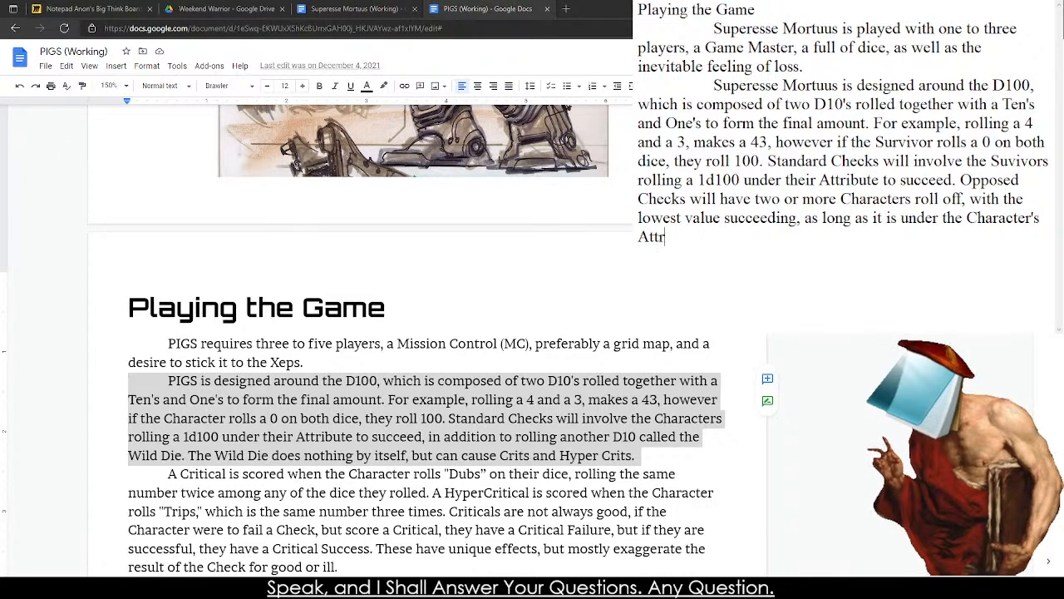
{"action": "type", "text": "ibute as well."}
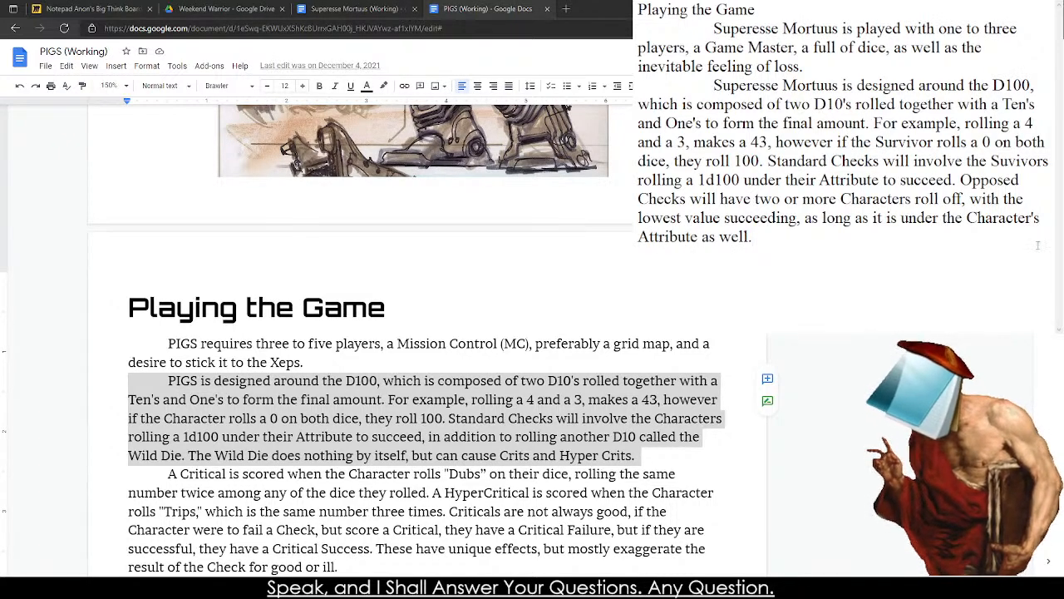
Copy the PIGS sentence defining a Critical as rolling "Dubs" into the notes as a new indented paragraph.
{"action": "key", "text": "Return"}
{"action": "key", "text": "Return"}
{"action": "key", "text": "Return"}
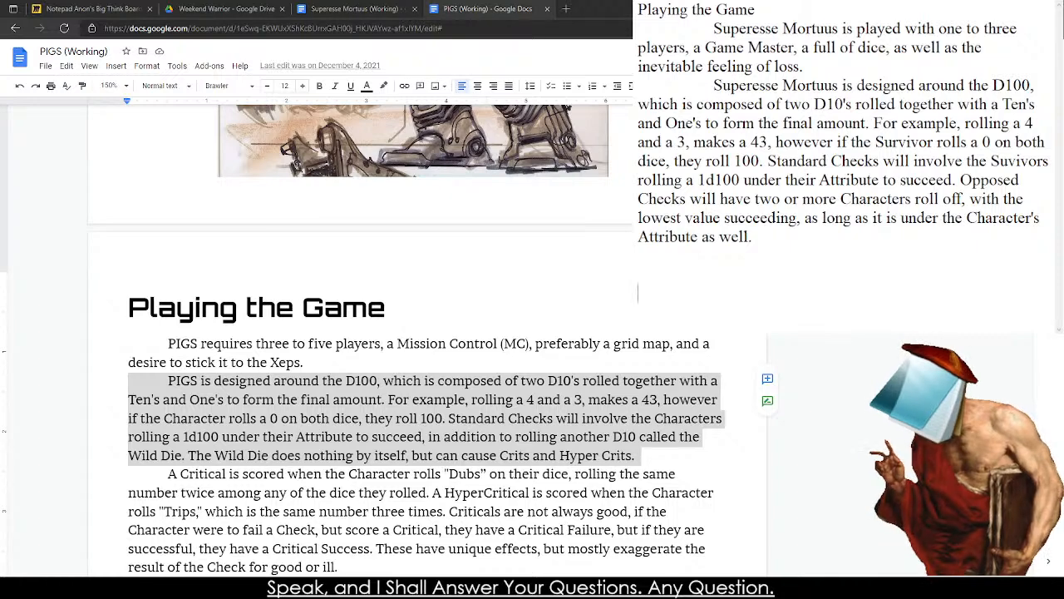
{"action": "scroll", "coordinate": [387, 333], "scroll_direction": "down", "scroll_amount": 4}
{"action": "scroll", "coordinate": [381, 333], "scroll_direction": "up", "scroll_amount": 1}
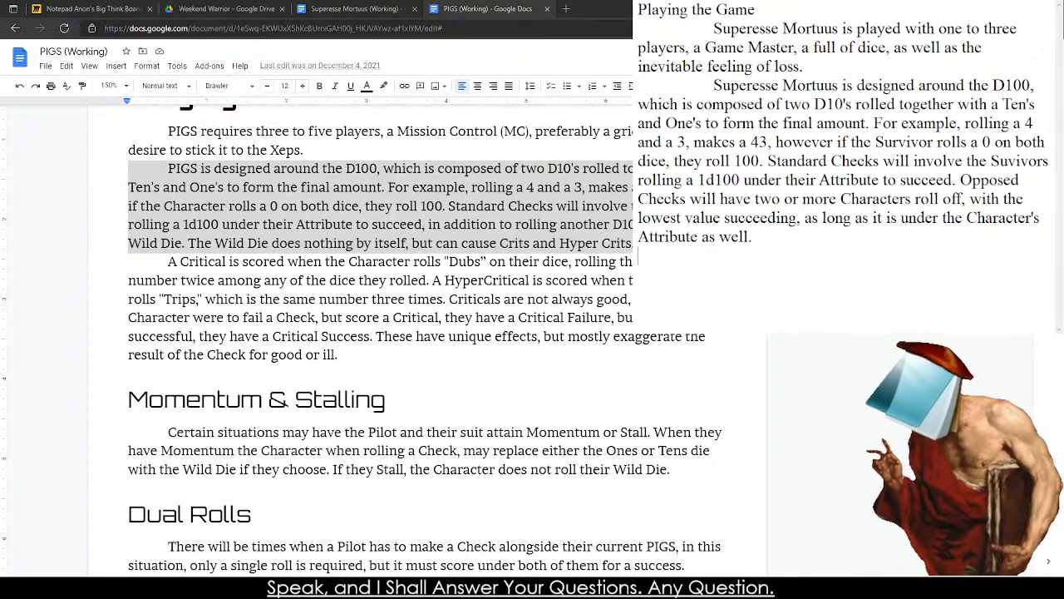
{"action": "left_click_drag", "start_coordinate": [168, 262], "coordinate": [426, 278]}
{"action": "key", "text": "ctrl+c"}
{"action": "left_click", "coordinate": [731, 259]}
{"action": "key", "text": "Return"}
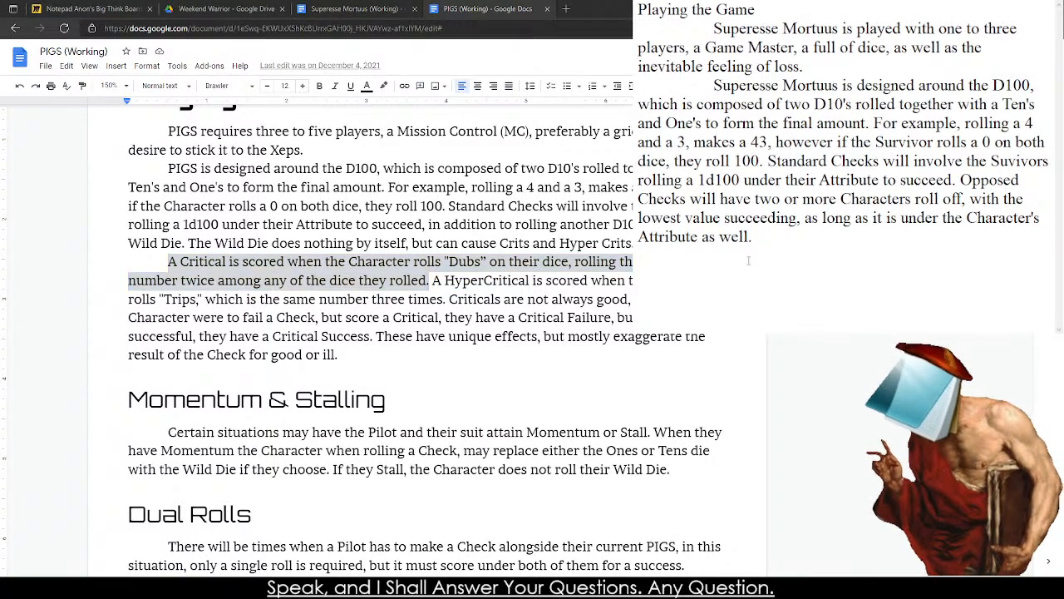
{"action": "key", "text": "Tab"}
{"action": "key", "text": "ctrl+v"}
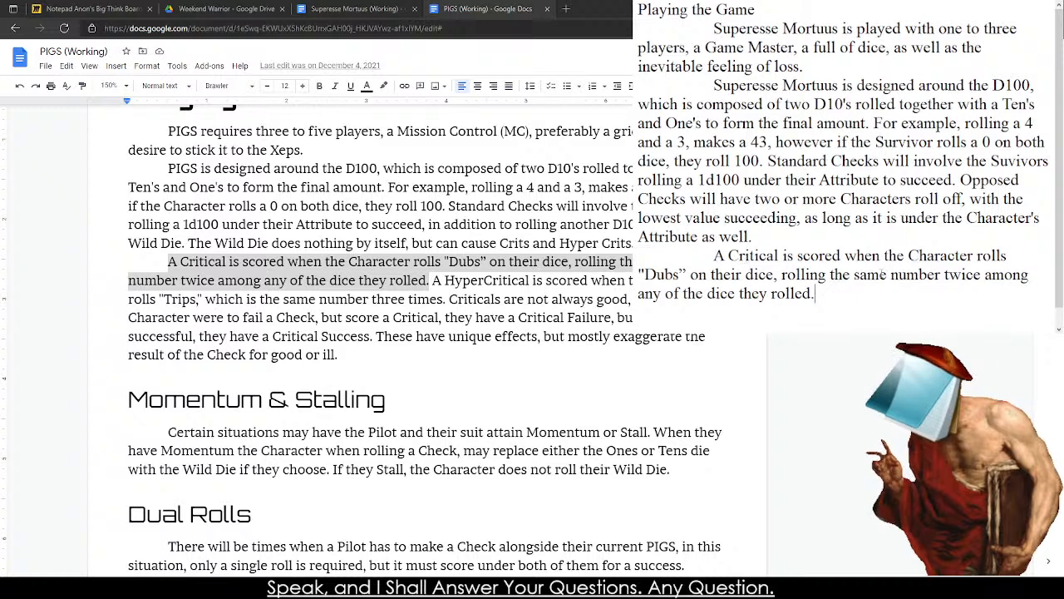
In the Critical sentence, replace "Character" with "Survivor" and add "(44, 66, 77, etc)" after "dice they rolled".
{"action": "double_click", "coordinate": [941, 257]}
{"action": "type", "text": "Survivor"}
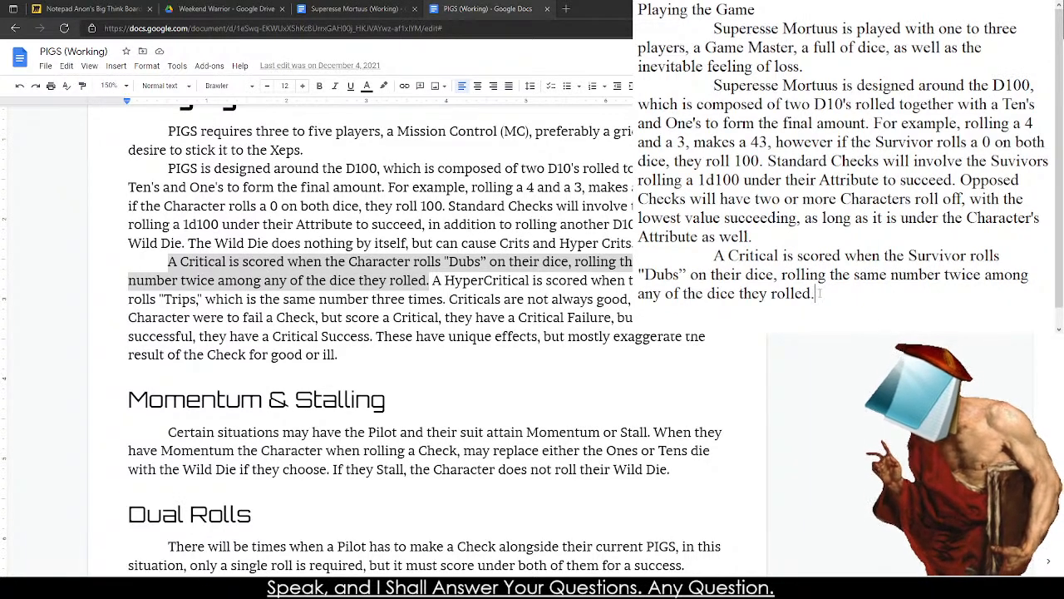
{"action": "key", "text": "BackSpace"}
{"action": "type", "text": "(44"}
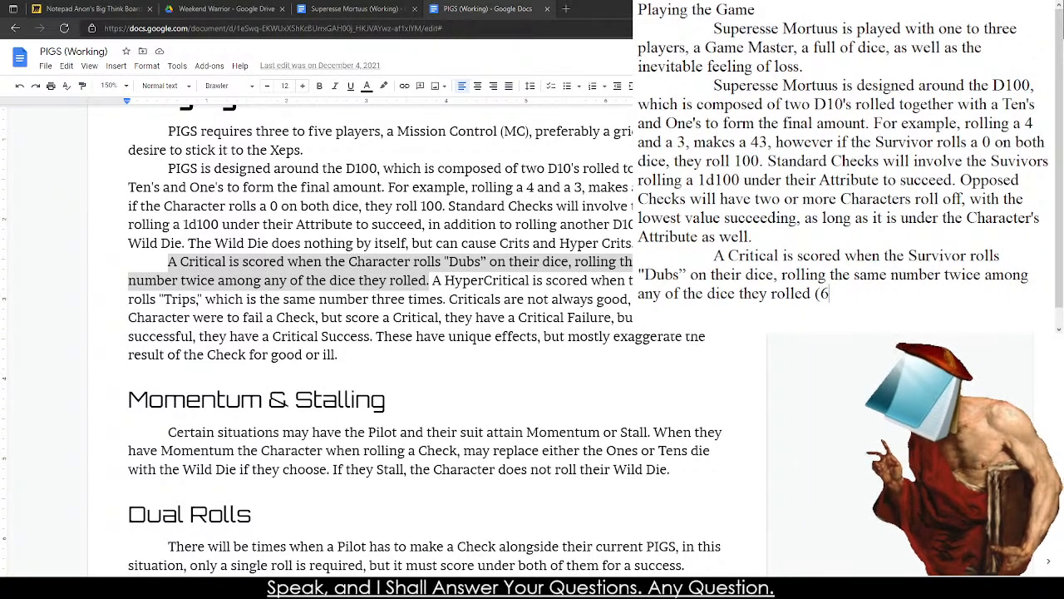
{"action": "type", "text": ", 66,"}
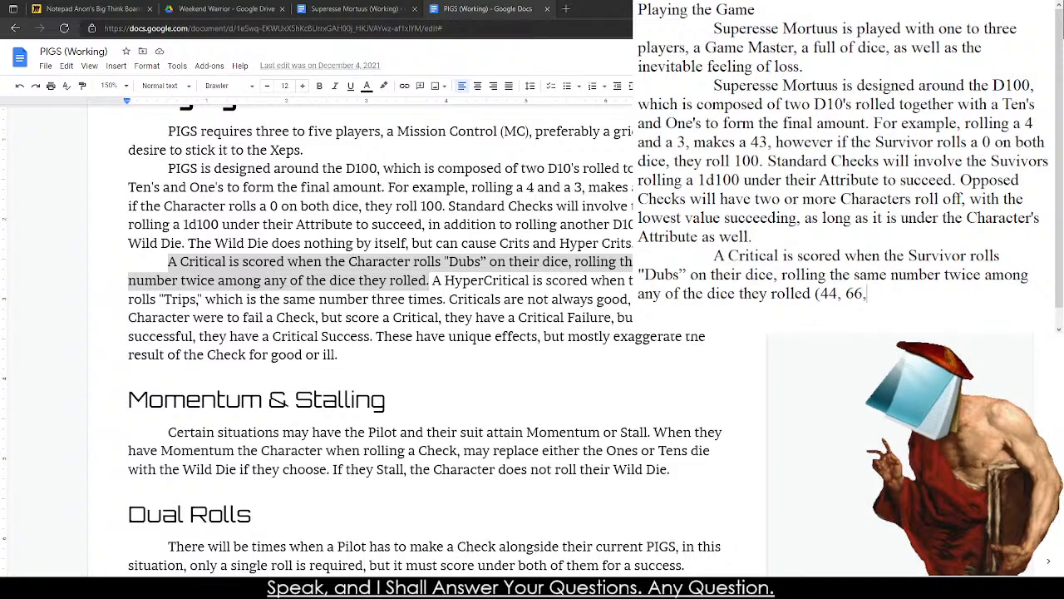
{"action": "type", "text": " 77,c"}
{"action": "key", "text": "BackSpace"}
{"action": "type", "text": "etc)"}
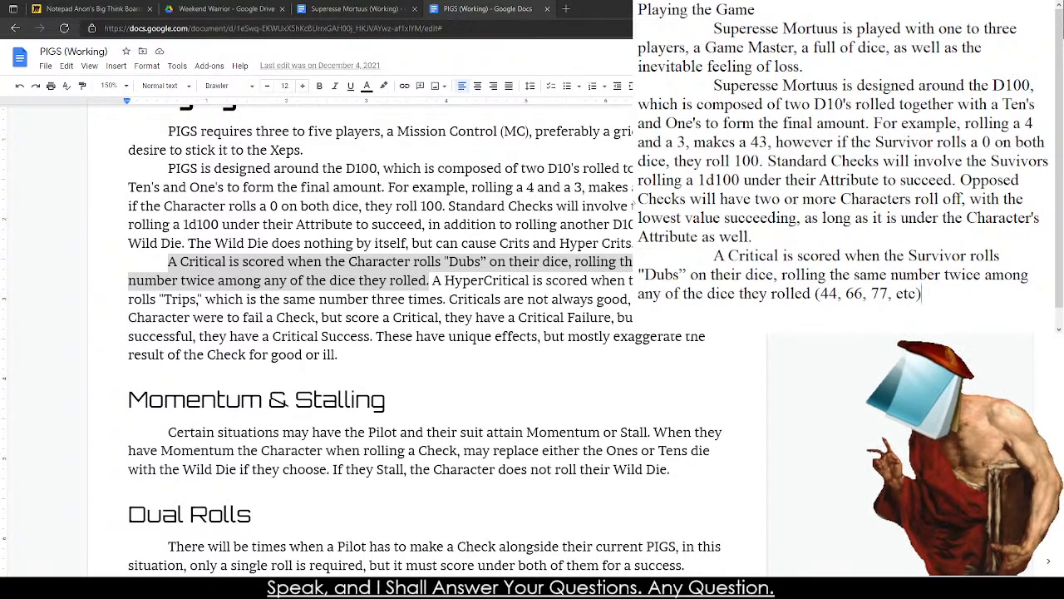
Copy the PIGS passage from "Criticals are not always good" to "for good or ill." onto the end of the Critical paragraph.
{"action": "left_click", "coordinate": [482, 281]}
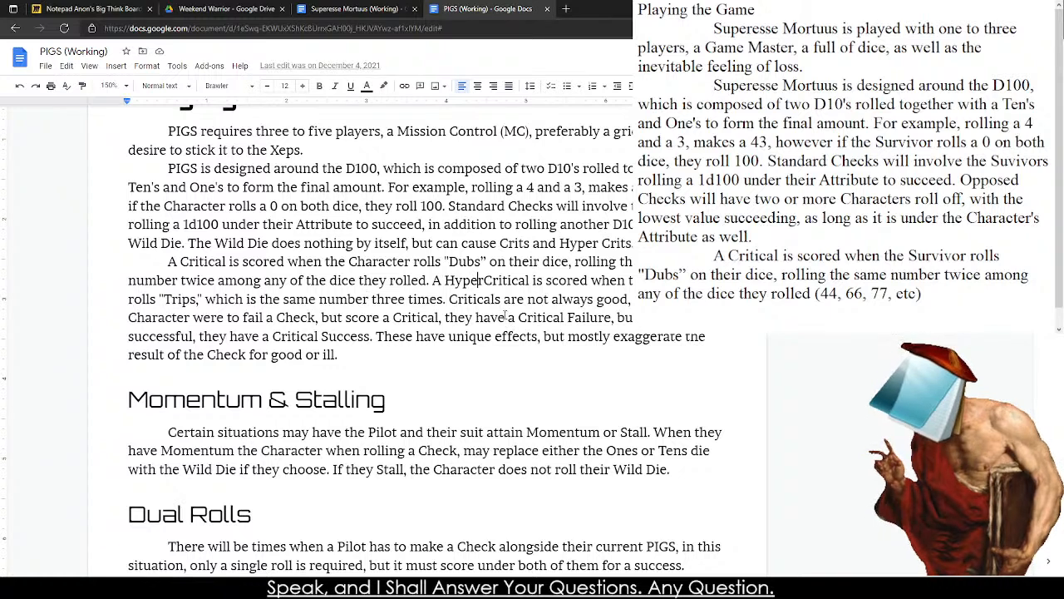
{"action": "mouse_move", "coordinate": [449, 301]}
{"action": "left_mouse_down"}
{"action": "mouse_move", "coordinate": [450, 318]}
{"action": "mouse_move", "coordinate": [537, 319]}
{"action": "mouse_move", "coordinate": [337, 353]}
{"action": "mouse_move", "coordinate": [387, 358]}
{"action": "mouse_move", "coordinate": [385, 342]}
{"action": "mouse_move", "coordinate": [380, 352]}
{"action": "mouse_move", "coordinate": [465, 299]}
{"action": "mouse_move", "coordinate": [449, 299]}
{"action": "left_mouse_up"}
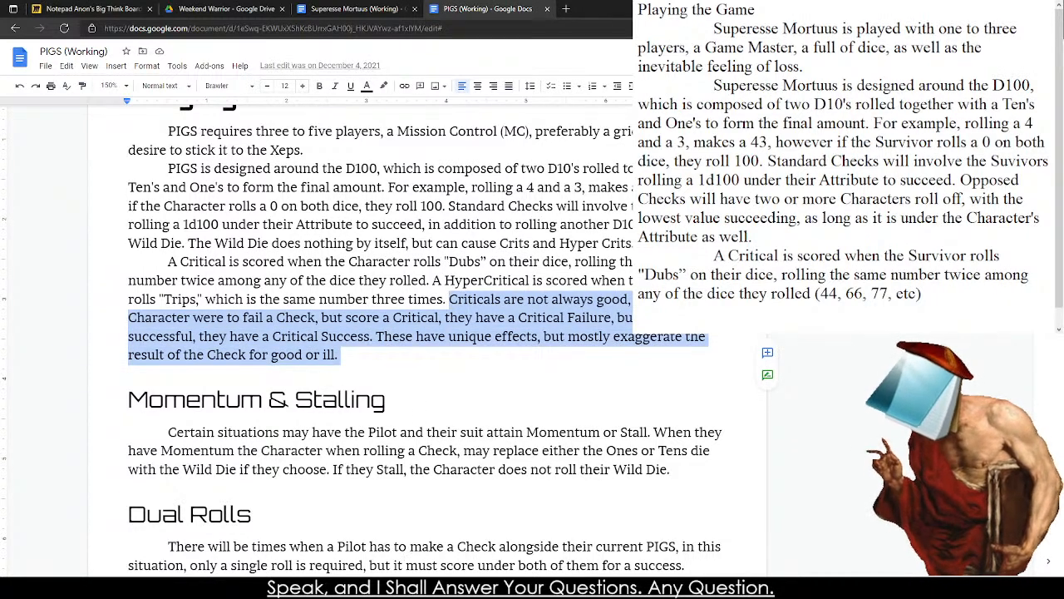
{"action": "left_click", "coordinate": [913, 293]}
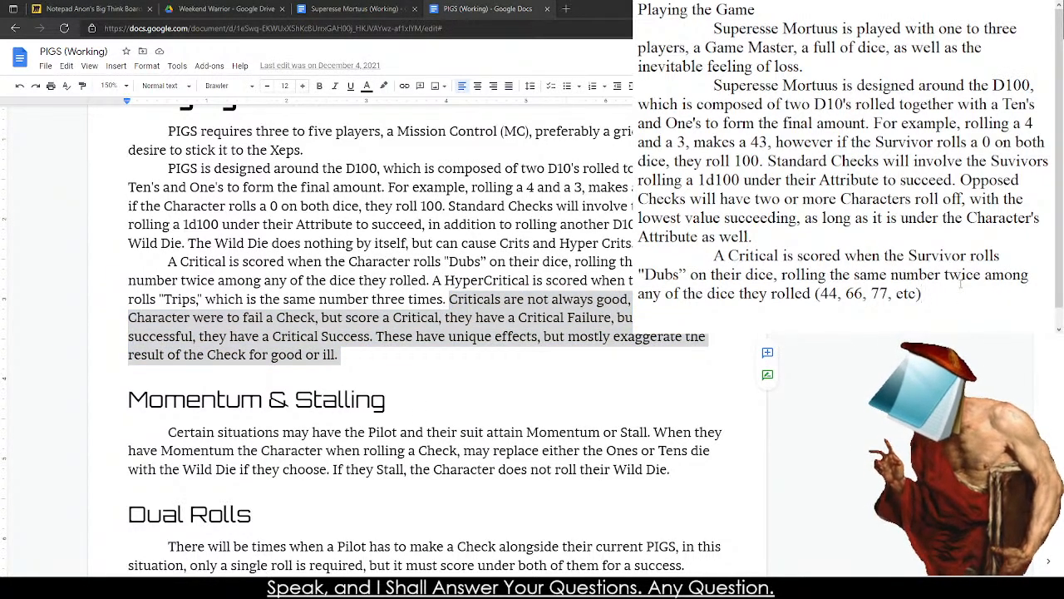
{"action": "key", "text": "ctrl+v"}
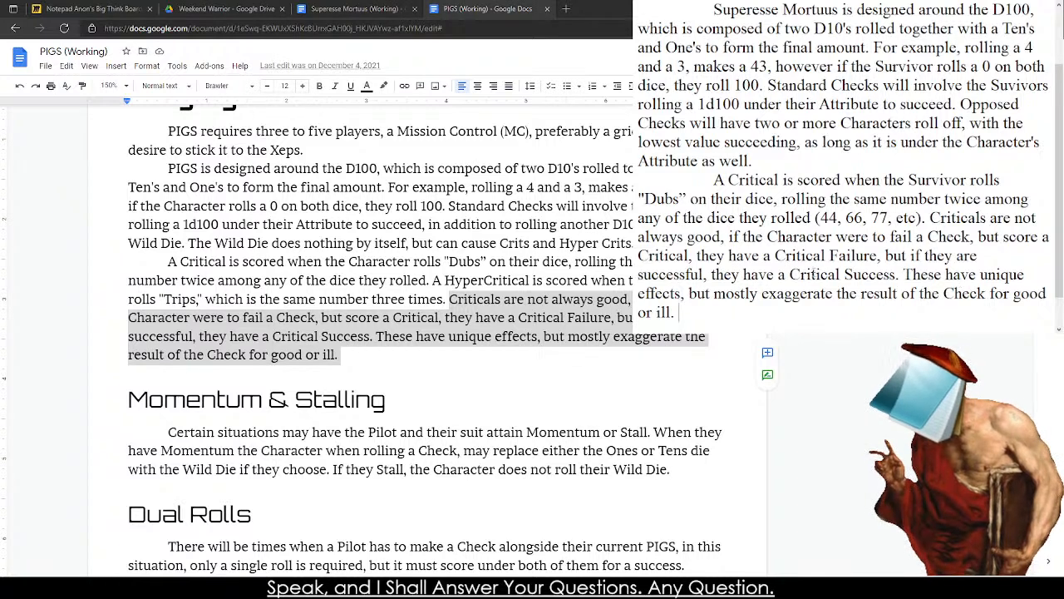
Copy the PIGS "Momentum & Stalling" heading and its paragraph into the notes below the Critical paragraph, after a blank line.
{"action": "scroll", "coordinate": [739, 222], "scroll_direction": "up", "scroll_amount": 3}
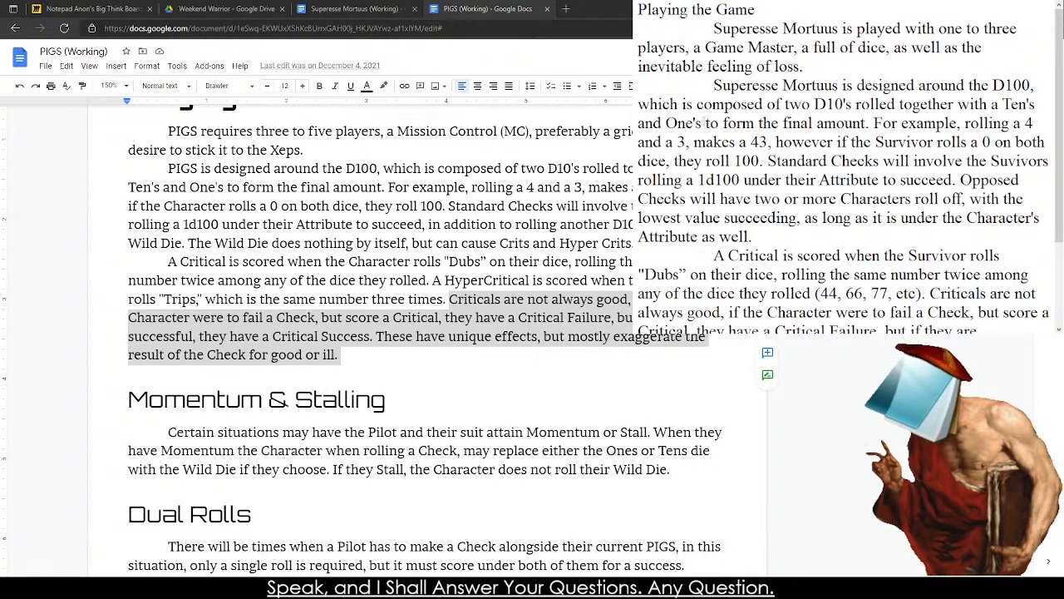
{"action": "scroll", "coordinate": [753, 123], "scroll_direction": "down", "scroll_amount": 3}
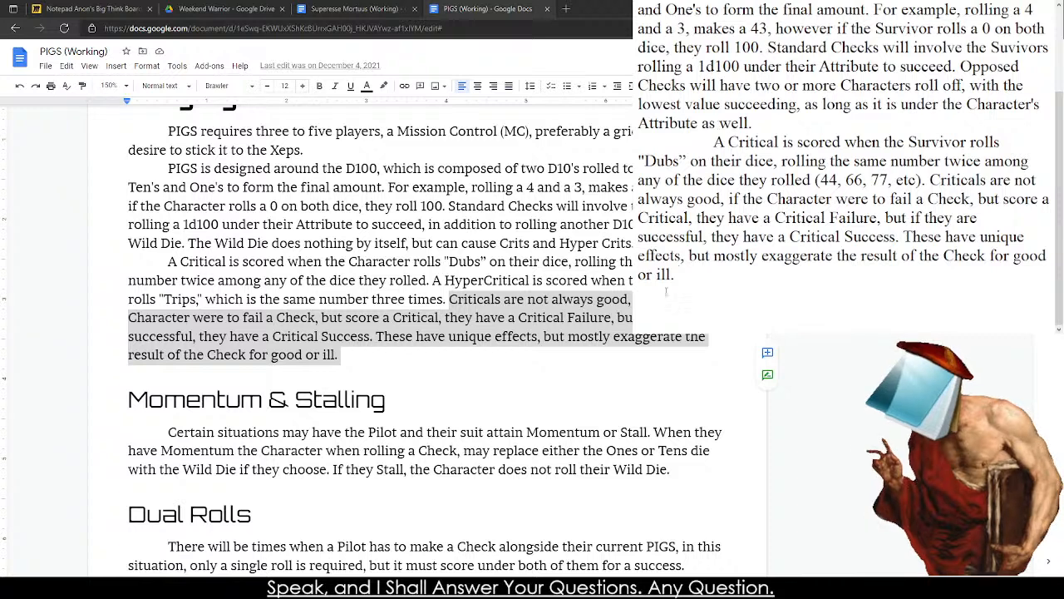
{"action": "left_click", "coordinate": [659, 306]}
{"action": "scroll", "coordinate": [393, 218], "scroll_direction": "down", "scroll_amount": 3}
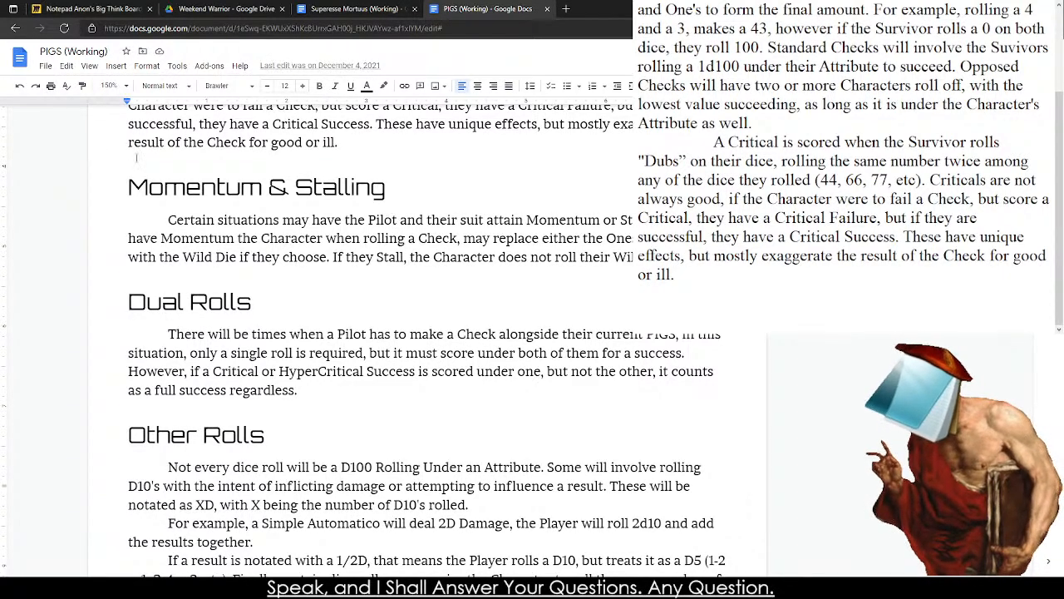
{"action": "left_click_drag", "start_coordinate": [129, 187], "coordinate": [499, 275]}
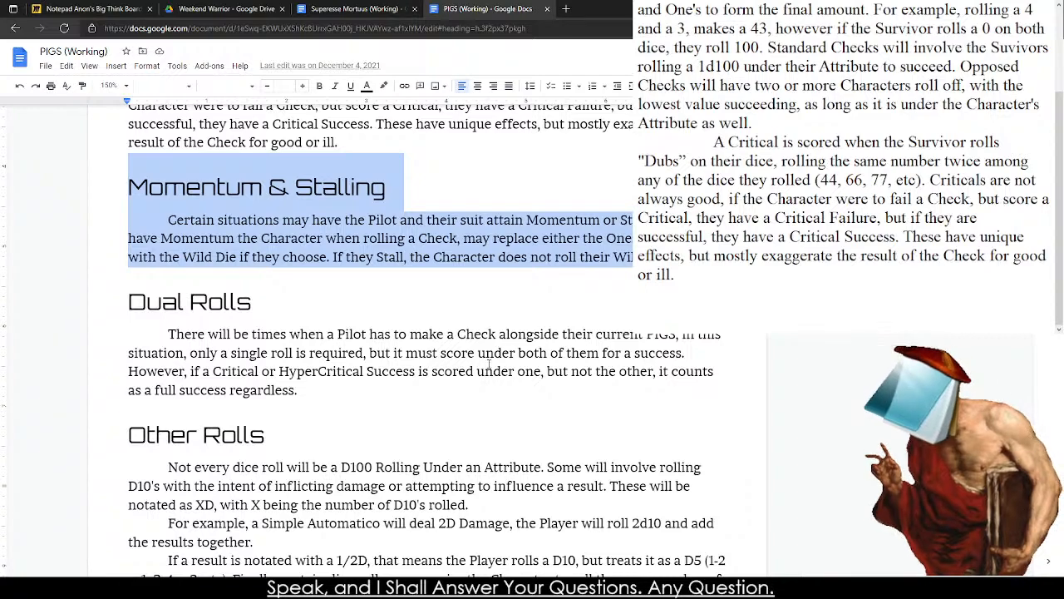
{"action": "left_click", "coordinate": [387, 587]}
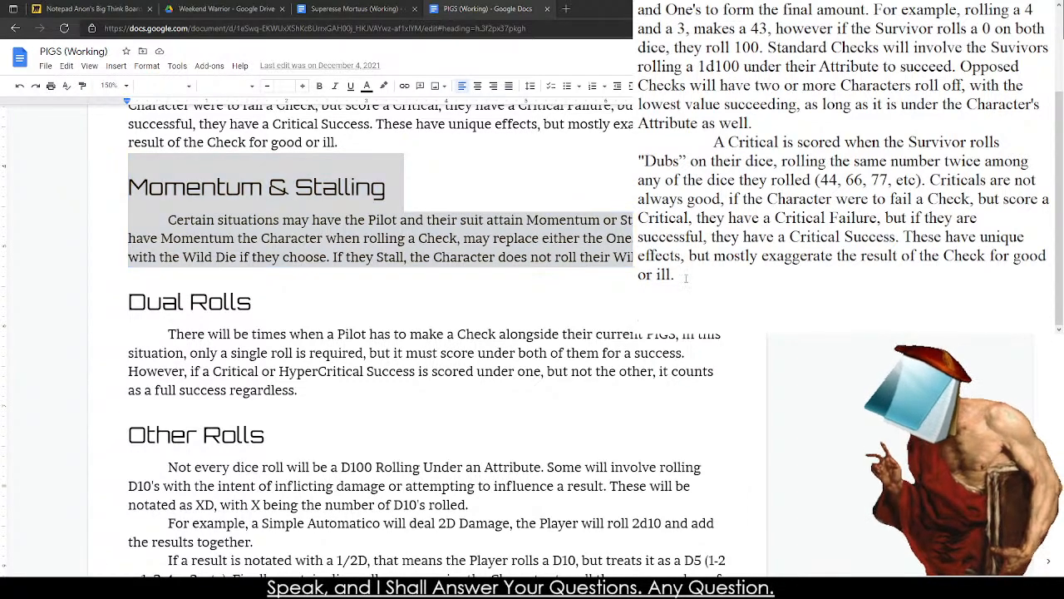
{"action": "scroll", "coordinate": [682, 266], "scroll_direction": "up", "scroll_amount": 5}
{"action": "scroll", "coordinate": [676, 240], "scroll_direction": "down", "scroll_amount": 4}
{"action": "left_click", "coordinate": [684, 300]}
{"action": "key", "text": "Return"}
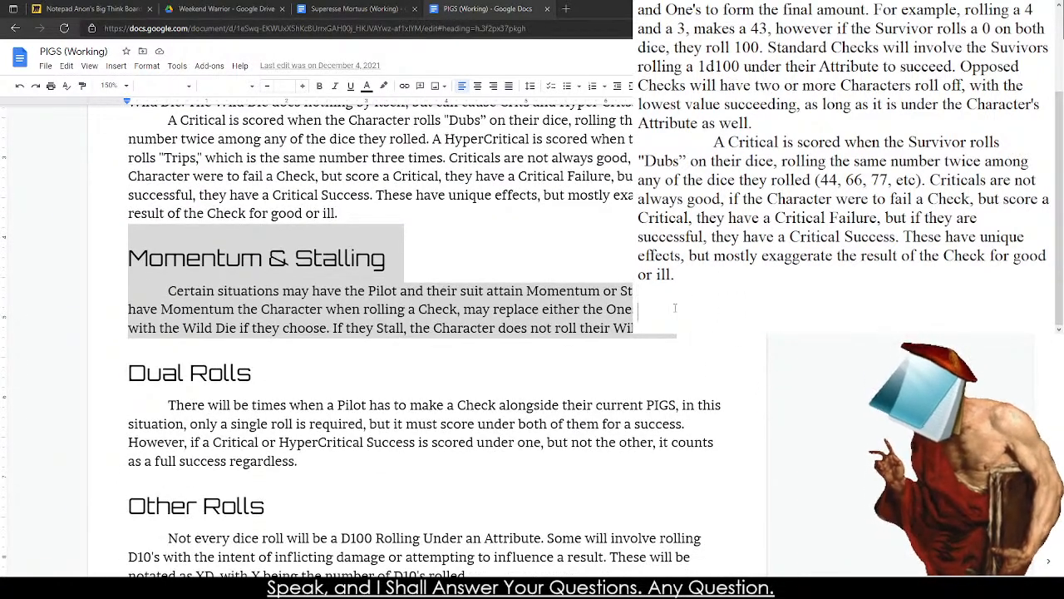
{"action": "key", "text": "ctrl+v"}
Change the copied heading in the notes to "Momentum & Hesitation" by replacing the word "Stalling".
{"action": "left_click_drag", "start_coordinate": [638, 200], "coordinate": [771, 200]}
{"action": "left_click", "coordinate": [758, 200]}
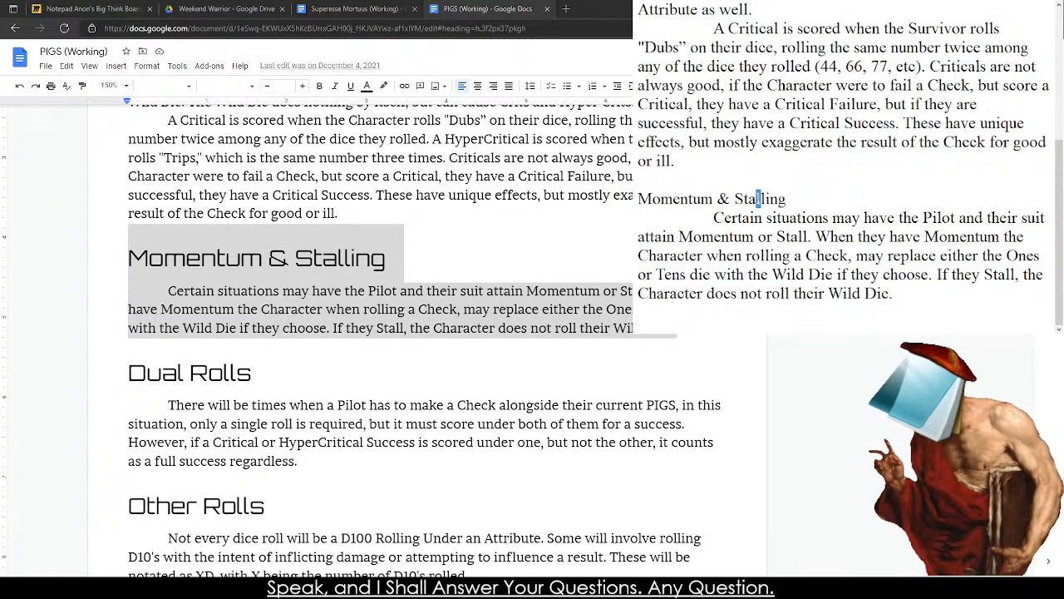
{"action": "double_click", "coordinate": [759, 200]}
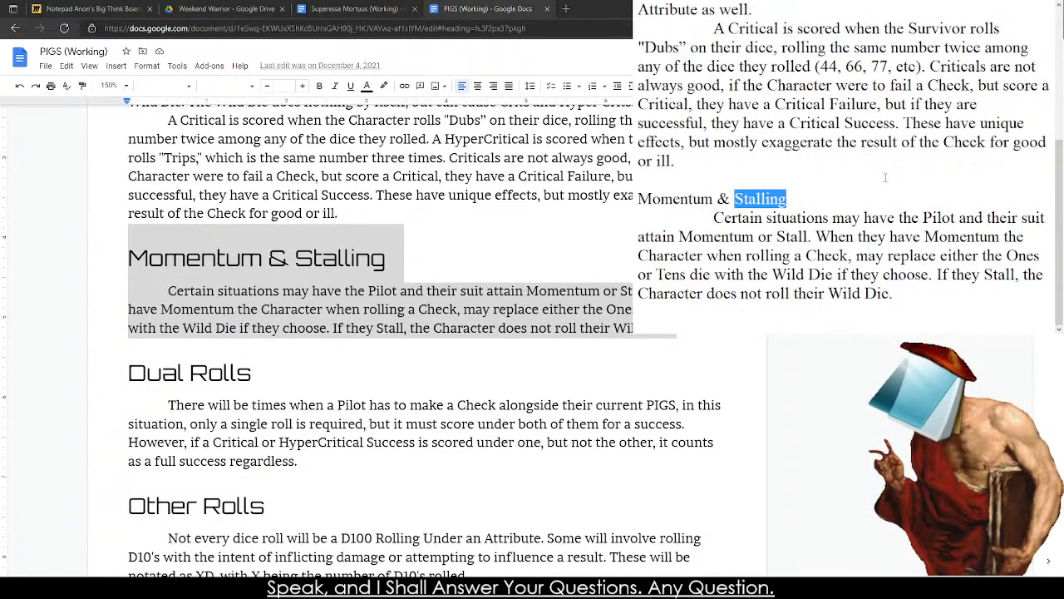
{"action": "type", "text": "Hesitation"}
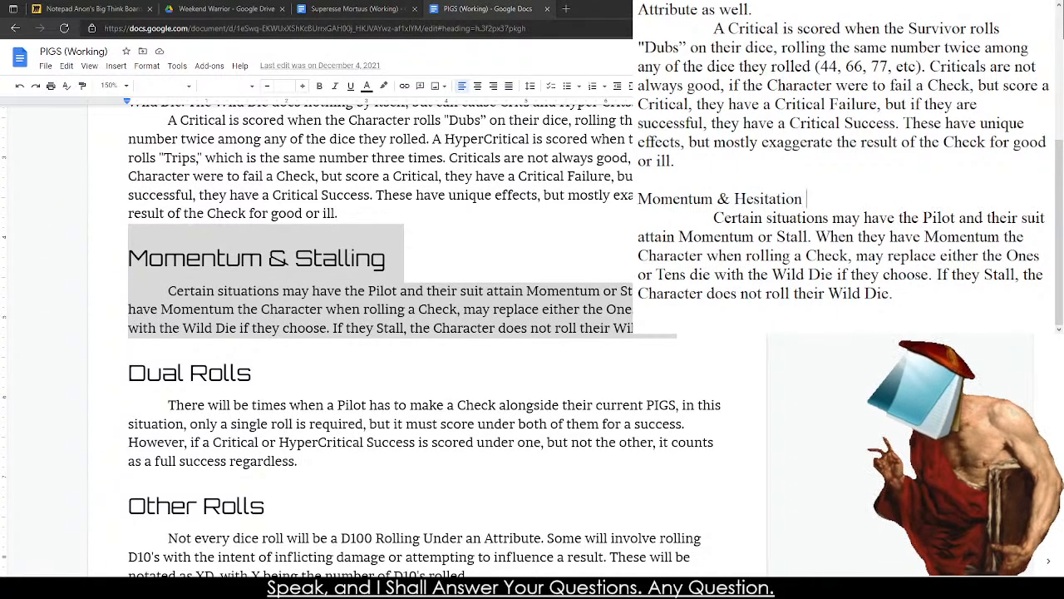
{"action": "key", "text": "BackSpace"}
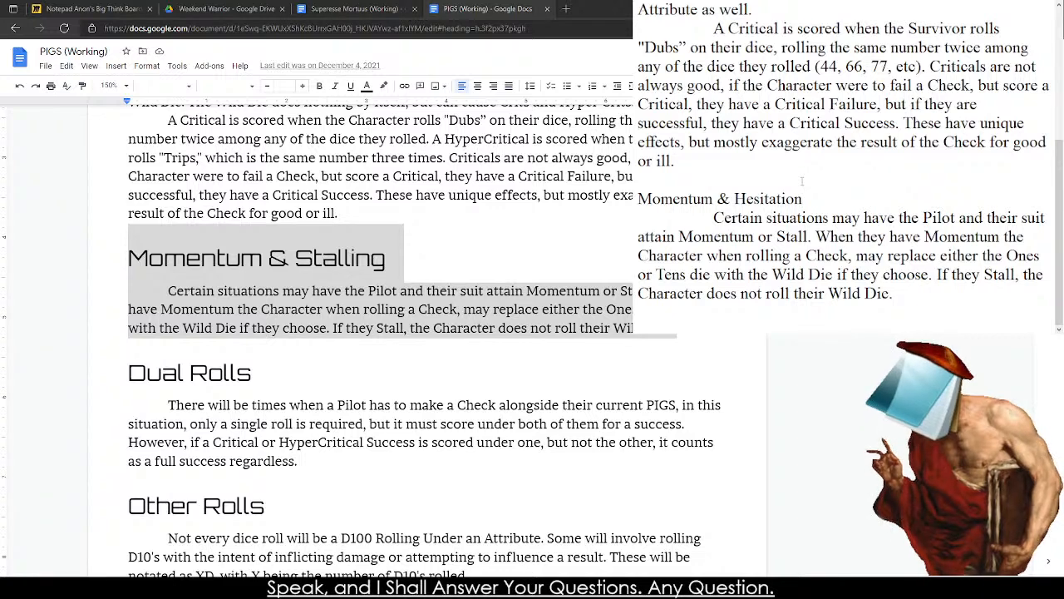
In the first sentence under the Momentum heading, replace "Pilot and their suit attain" with "Survivor attain".
{"action": "double_click", "coordinate": [937, 218]}
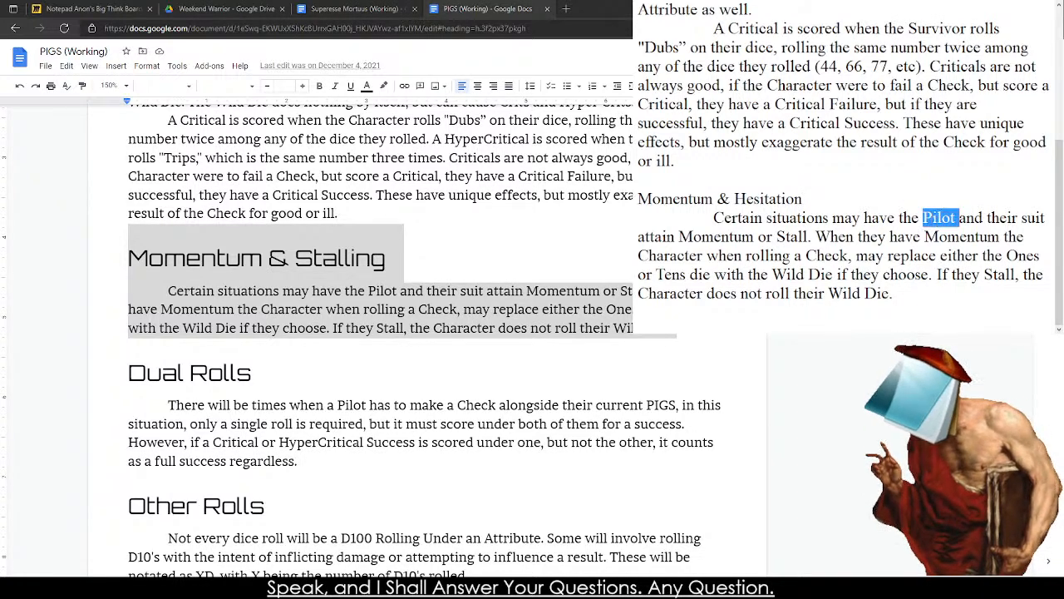
{"action": "key", "text": "Left"}
{"action": "left_click_drag", "start_coordinate": [923, 217], "coordinate": [679, 236]}
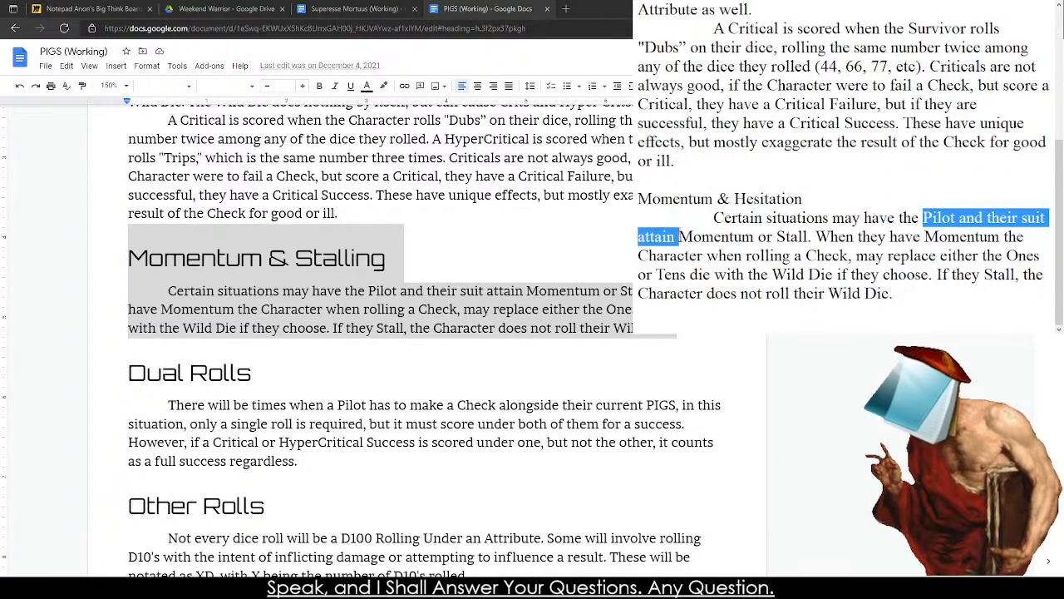
{"action": "key", "text": "BackSpace"}
{"action": "type", "text": "Survivor "}
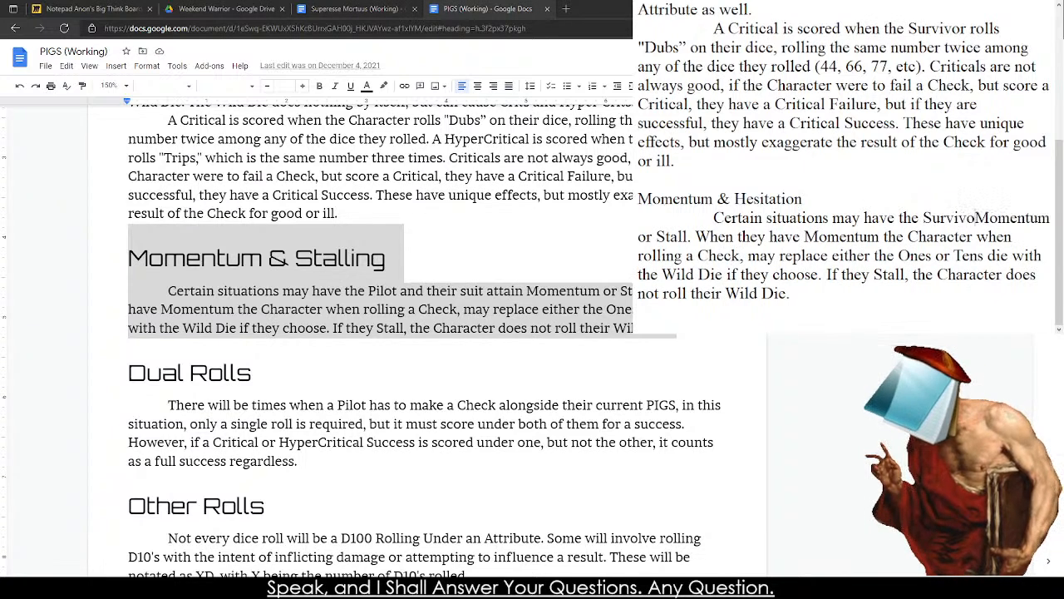
{"action": "type", "text": "attain Momentum or Stall. When they have"}
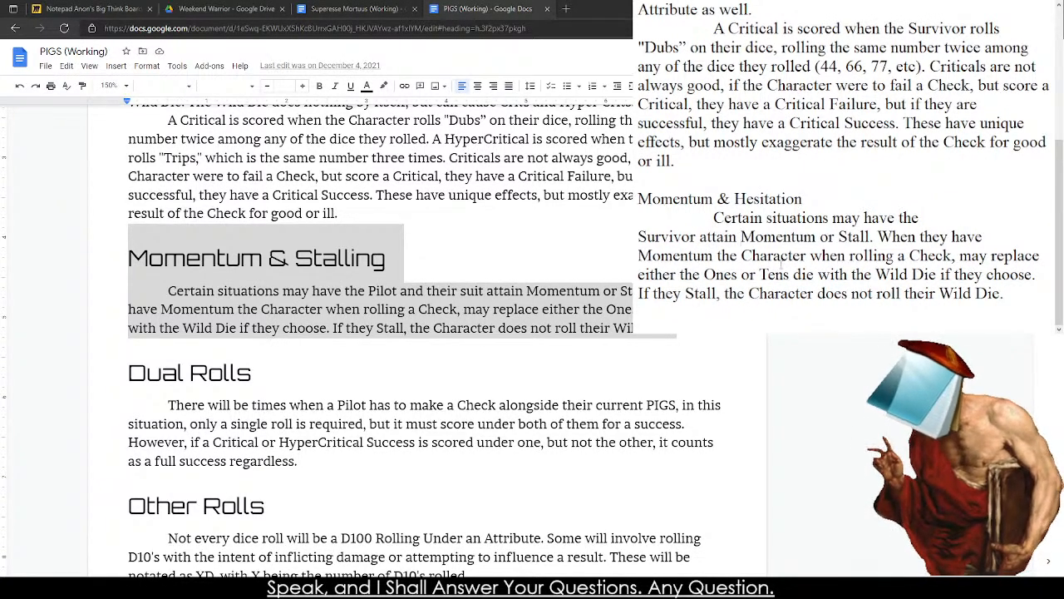
Replace "Stall." with "Hesitate." at the end of the Momentum paragraph's first sentence.
{"action": "left_click_drag", "start_coordinate": [839, 237], "coordinate": [879, 237]}
{"action": "type", "text": "Hsis"}
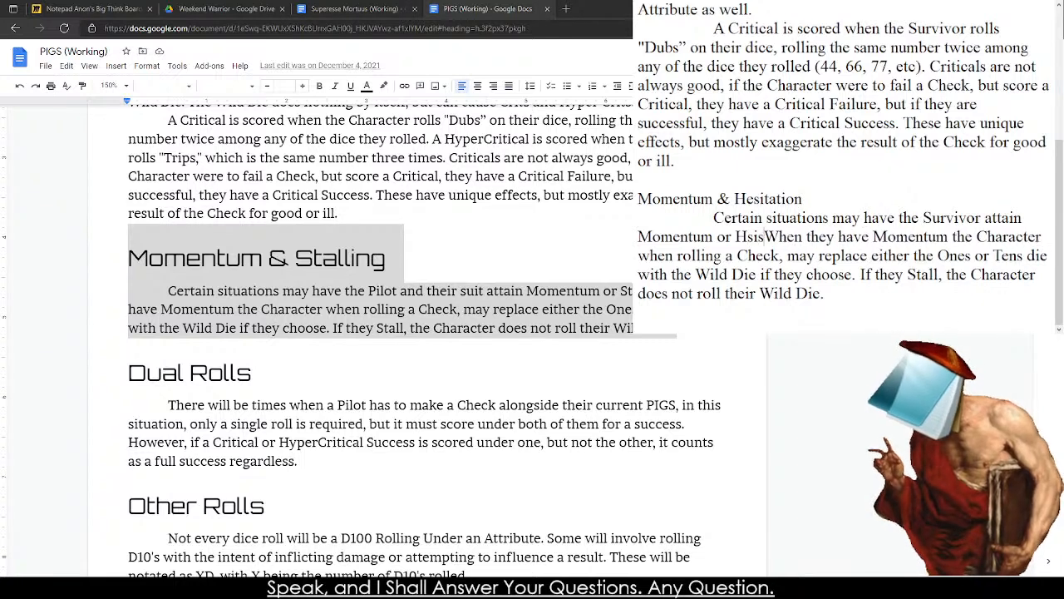
{"action": "key", "text": "BackSpace"}
{"action": "key", "text": "BackSpace"}
{"action": "key", "text": "BackSpace"}
{"action": "type", "text": "es"}
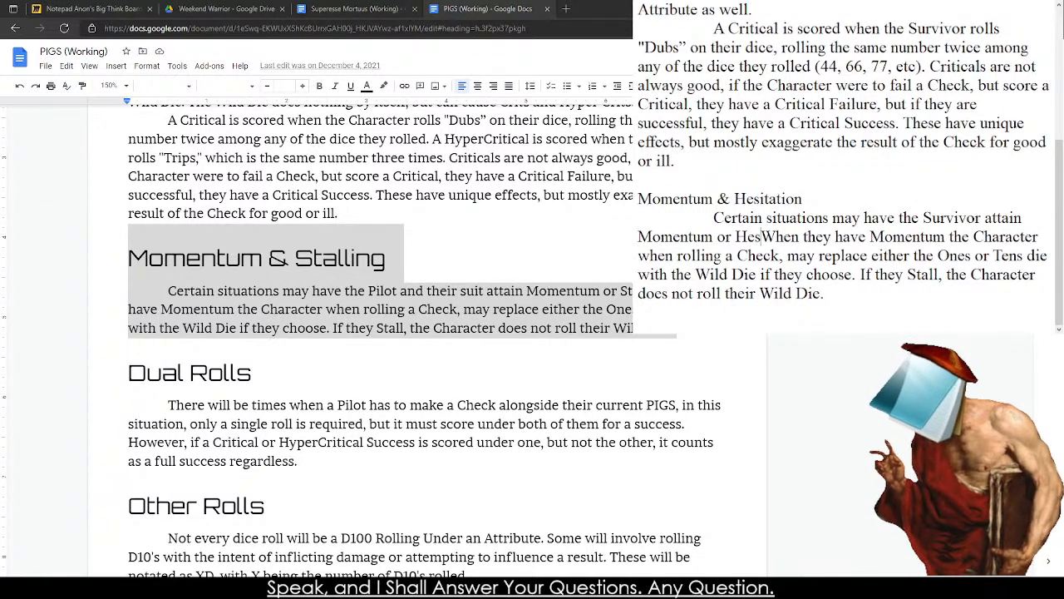
{"action": "type", "text": "itta"}
{"action": "key", "text": "BackSpace"}
{"action": "key", "text": "BackSpace"}
{"action": "key", "text": "BackSpace"}
{"action": "type", "text": "tate"}
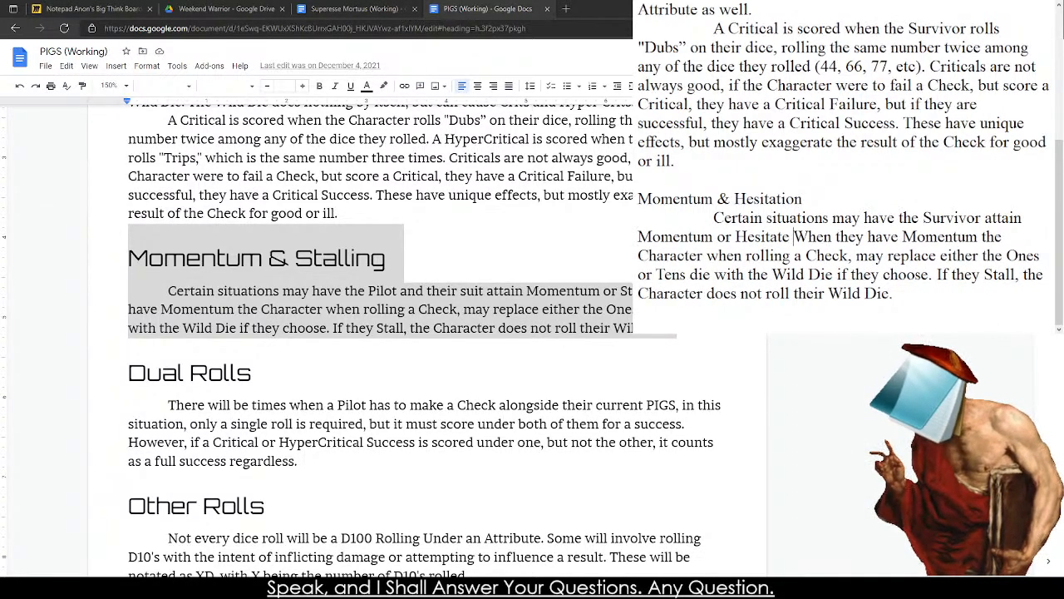
{"action": "key", "text": "BackSpace"}
{"action": "type", "text": "."}
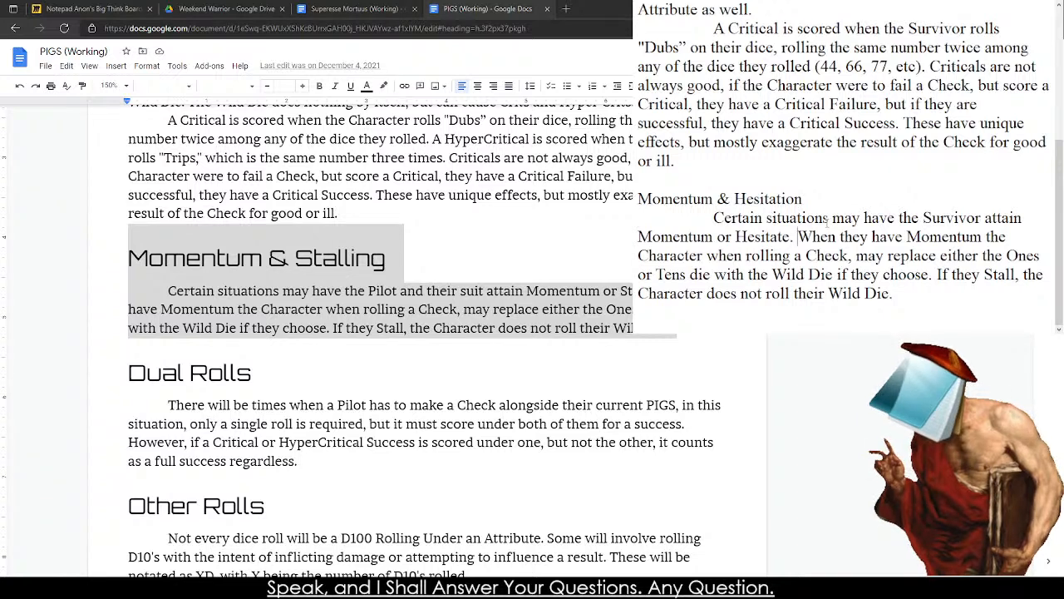
In the sentence starting "When they have Momentum", replace "Character" with "Survivor" followed by a comma.
{"action": "double_click", "coordinate": [677, 256]}
{"action": "type", "text": "Surviv"}
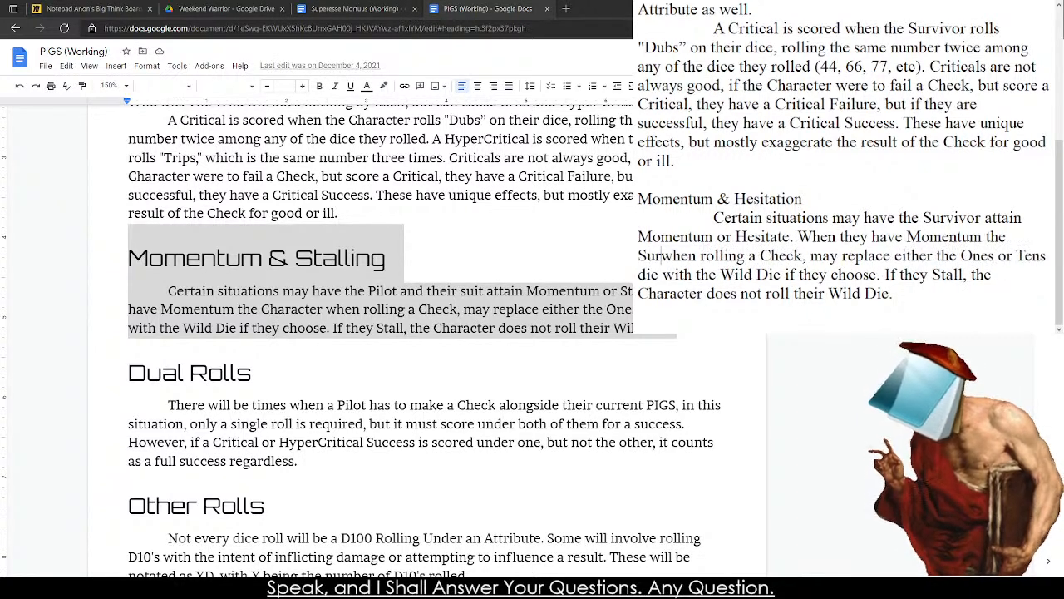
{"action": "type", "text": "or"}
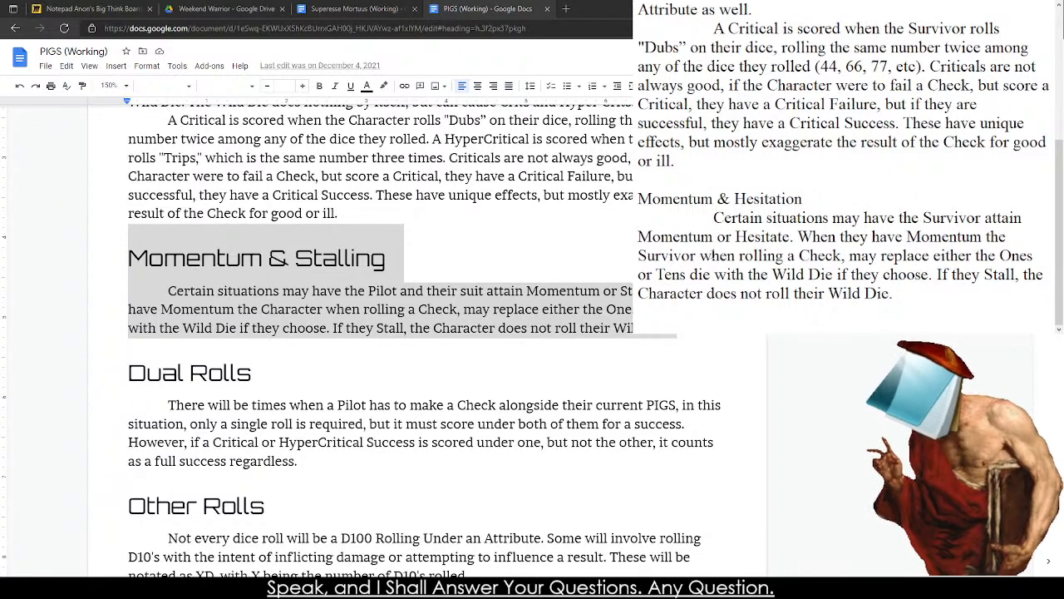
{"action": "left_click", "coordinate": [714, 255]}
{"action": "left_click_drag", "start_coordinate": [701, 257], "coordinate": [820, 256]}
{"action": "left_click", "coordinate": [699, 256]}
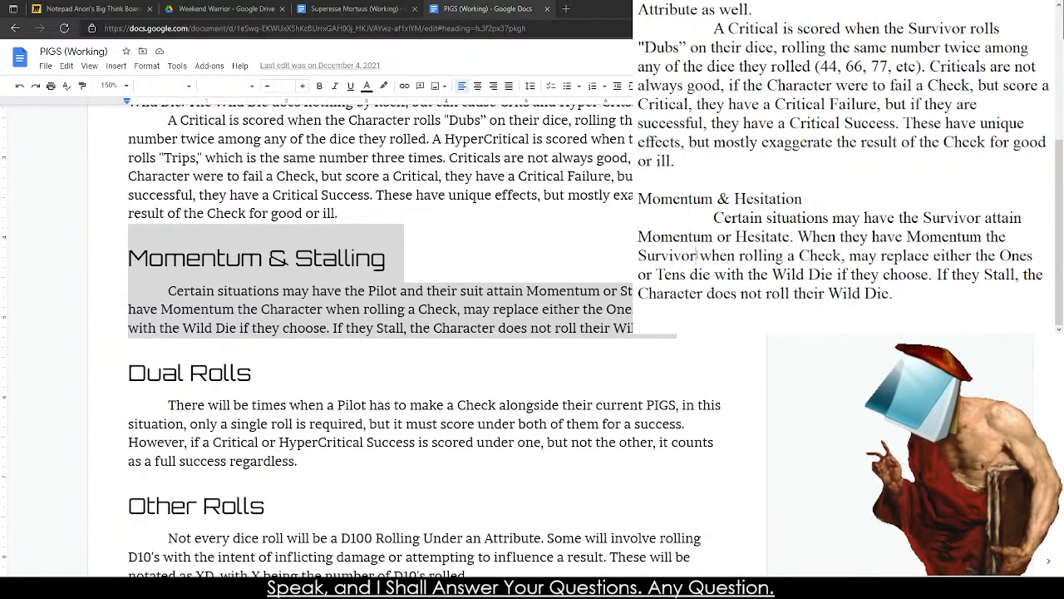
{"action": "type", "text": ","}
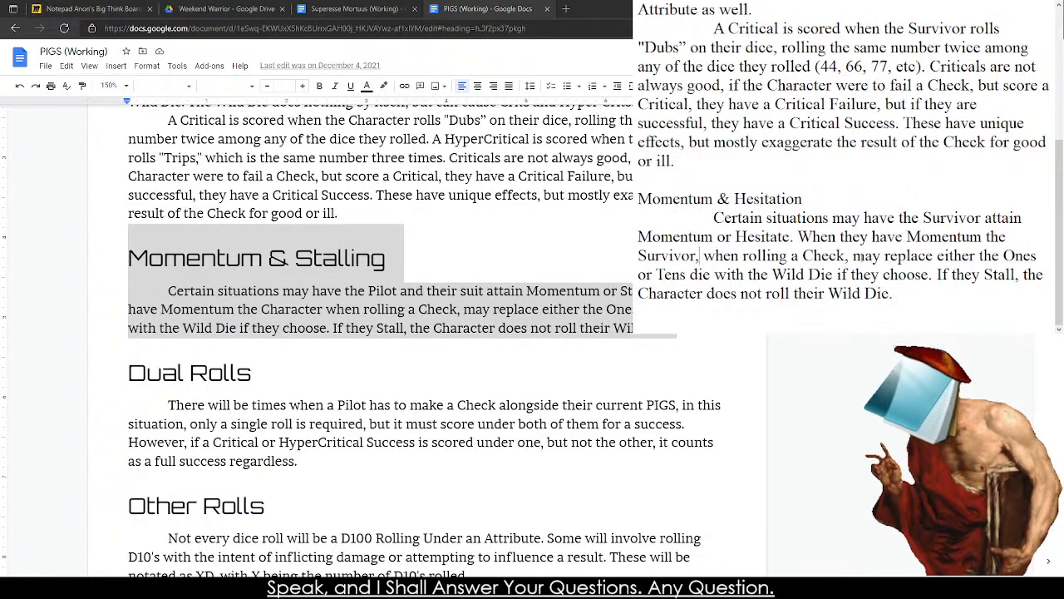
Replace the Wild Die wording after "when rolling a Check, may" with "reroll either of their die".
{"action": "left_click_drag", "start_coordinate": [885, 256], "coordinate": [923, 274]}
{"action": "left_click", "coordinate": [898, 256]}
{"action": "key", "text": "BackSpace"}
{"action": "key", "text": "Delete"}
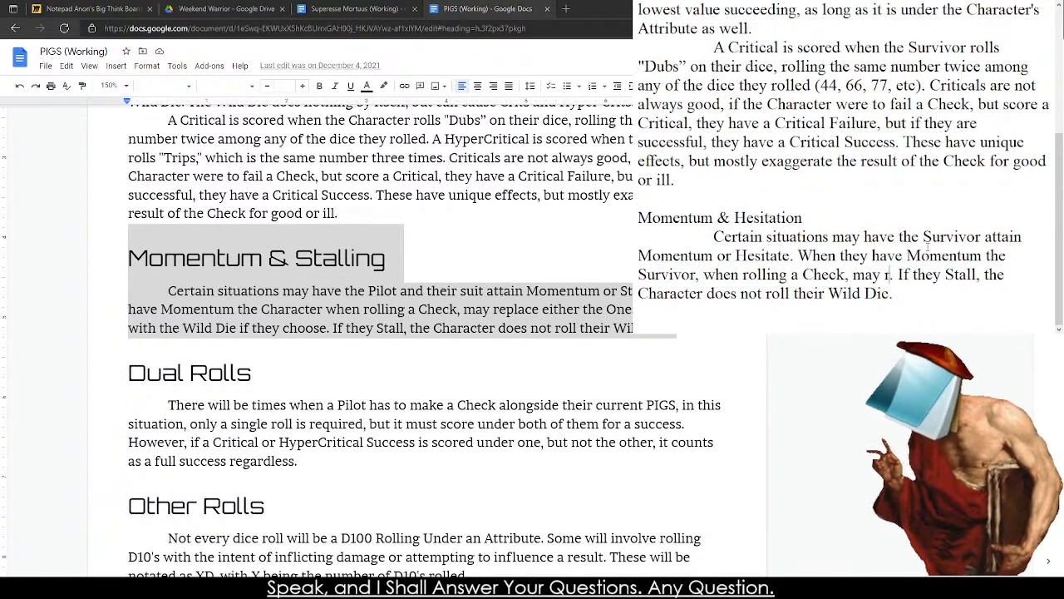
{"action": "key", "text": "BackSpace"}
{"action": "type", "text": "reroll t"}
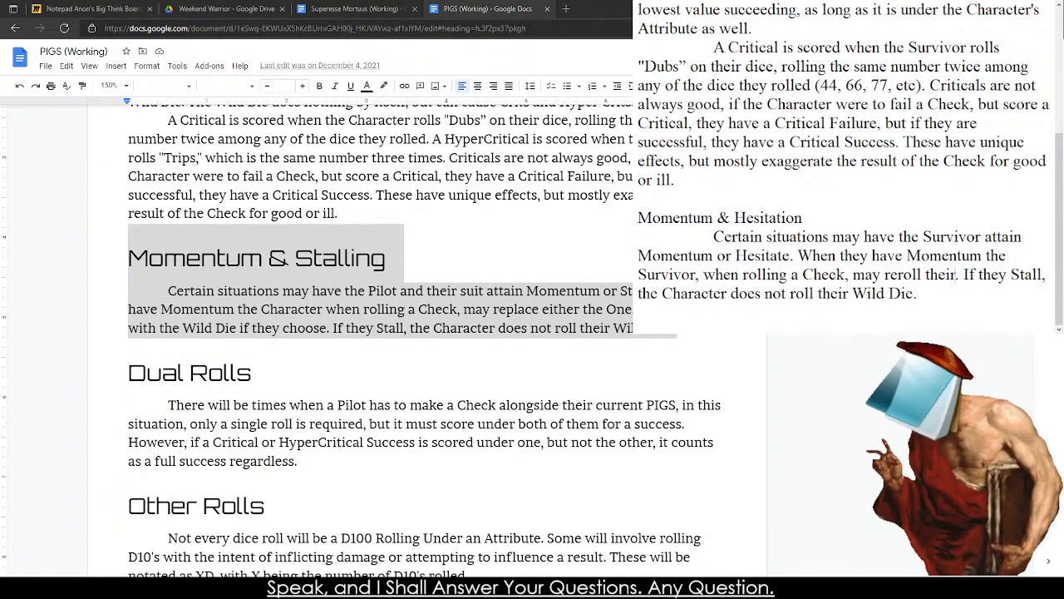
{"action": "key", "text": "BackSpace"}
{"action": "type", "text": "e"}
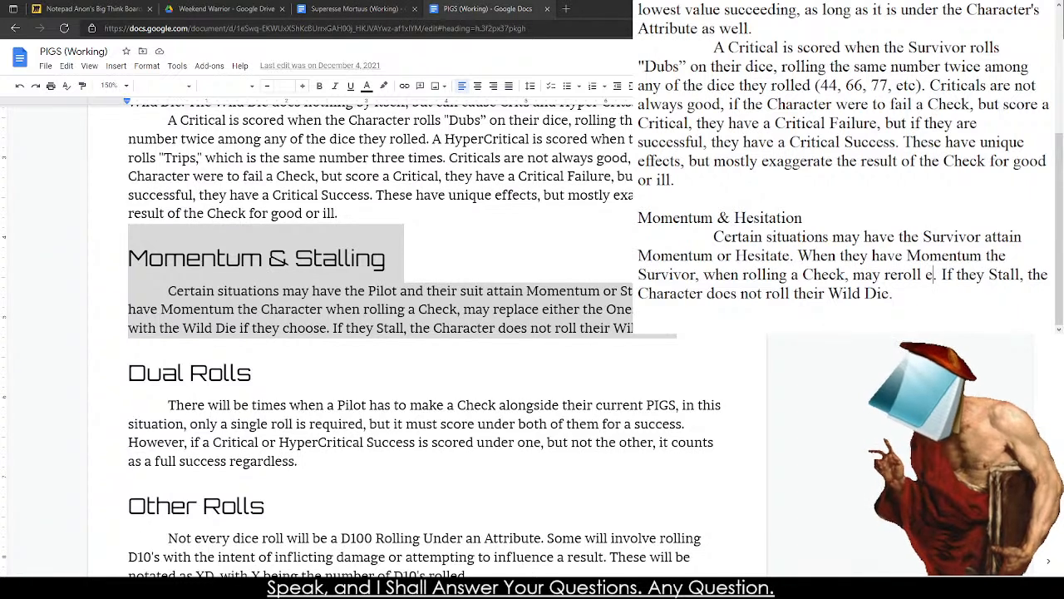
{"action": "type", "text": "ither of their die"}
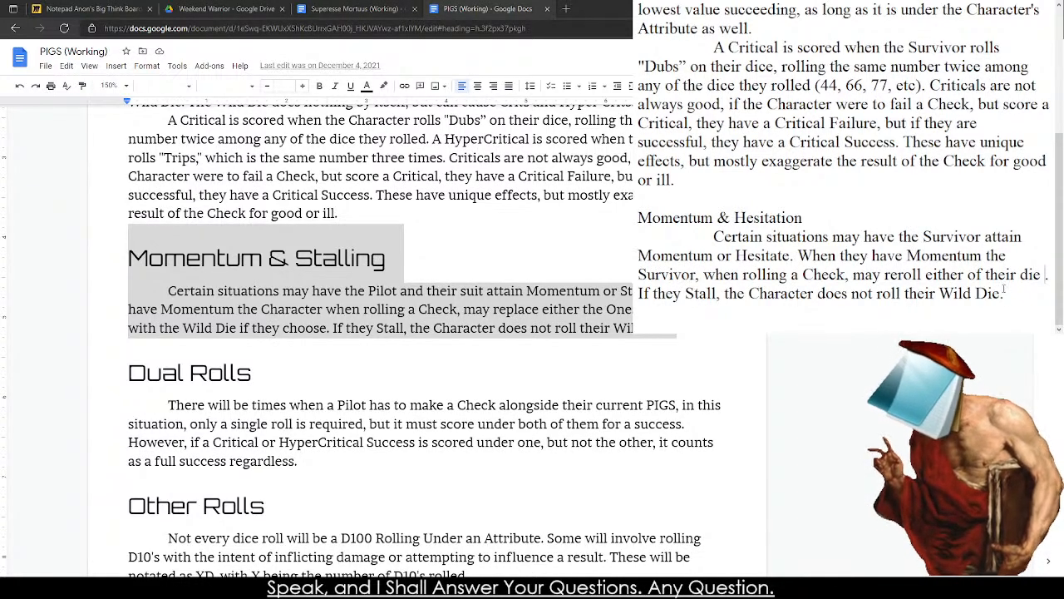
Rewrite the Stall sentence as "If they Hesistate, they will reroll their 10's die and take the new result.".
{"action": "left_click_drag", "start_coordinate": [1004, 292], "coordinate": [685, 293]}
{"action": "type", "text": "eHeesis"}
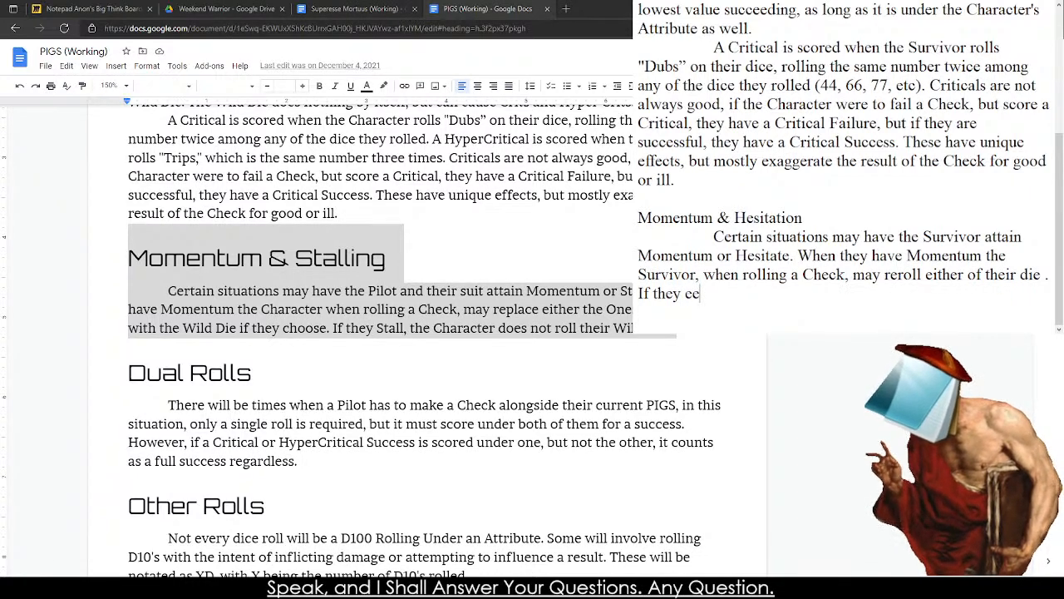
{"action": "key", "text": "BackSpace"}
{"action": "key", "text": "BackSpace"}
{"action": "key", "text": "BackSpace"}
{"action": "key", "text": "BackSpace"}
{"action": "key", "text": "BackSpace"}
{"action": "key", "text": "BackSpace"}
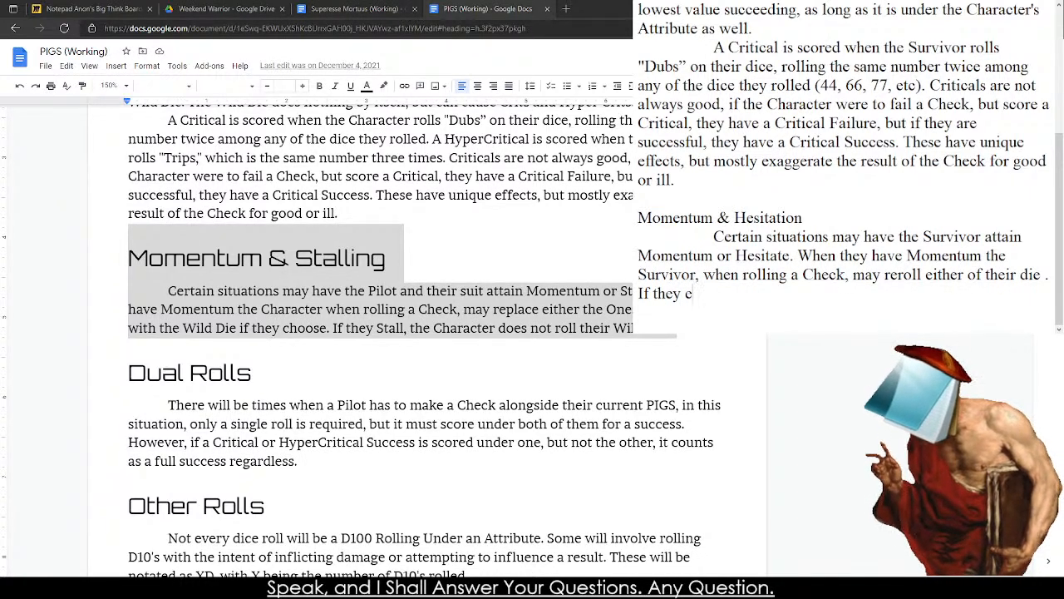
{"action": "key", "text": "BackSpace"}
{"action": "type", "text": "Hesistate"}
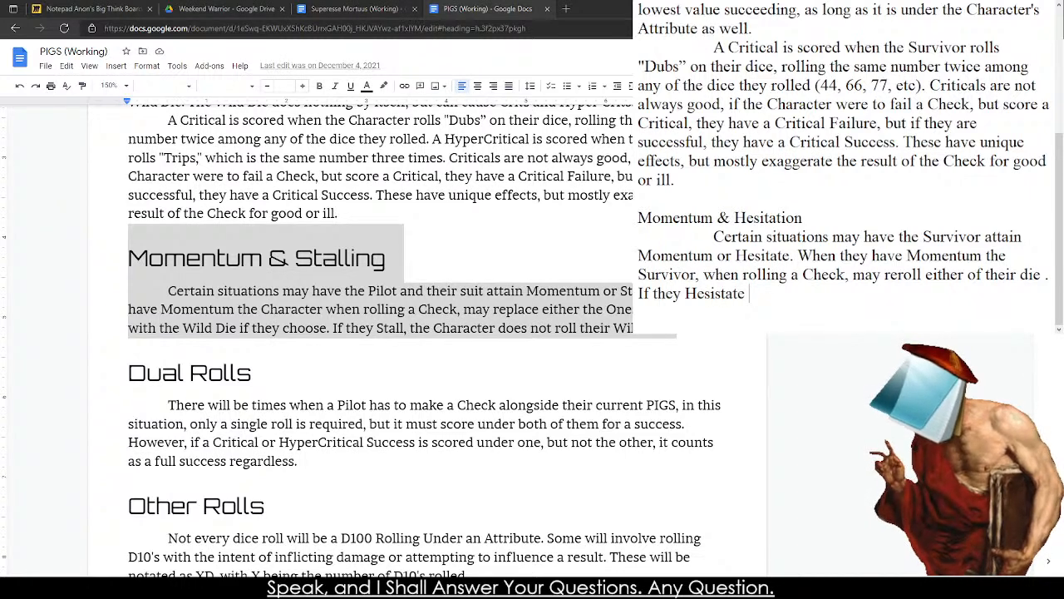
{"action": "key", "text": "BackSpace"}
{"action": "type", "text": ", they wi"}
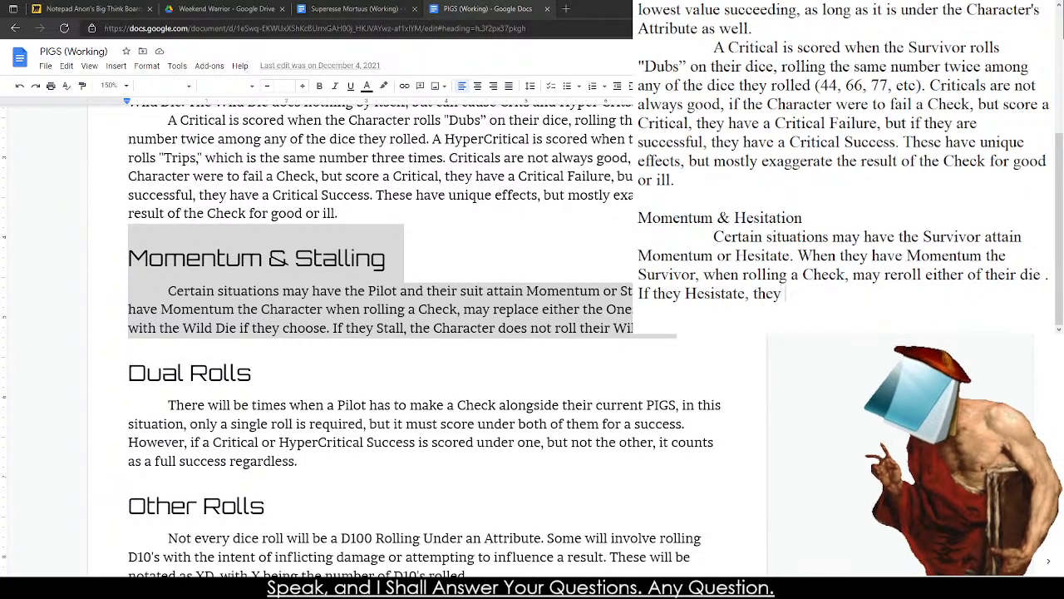
{"action": "type", "text": "ll reroll"}
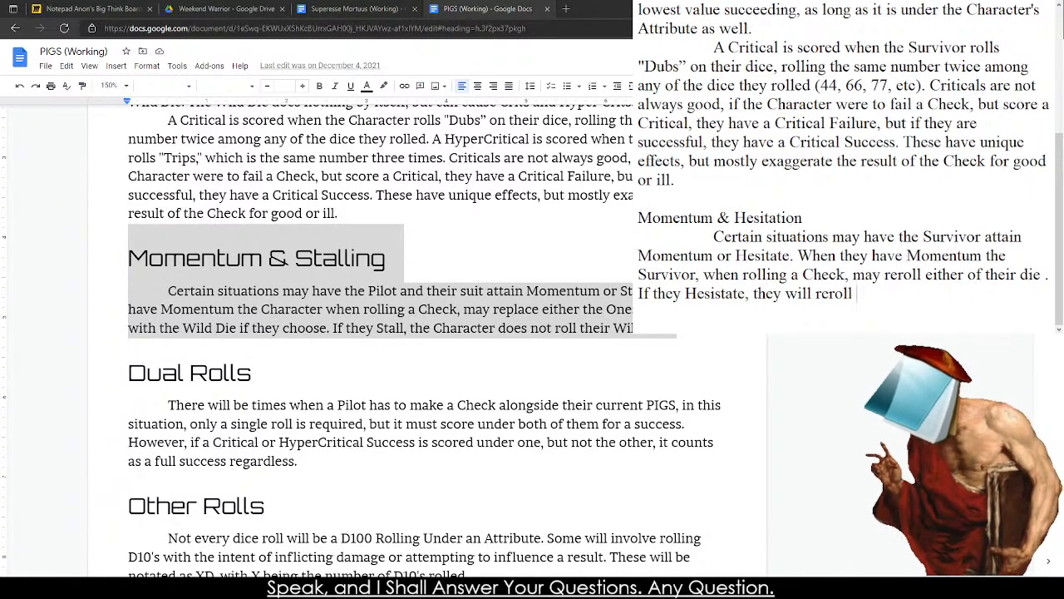
{"action": "type", "text": " their 10's die "}
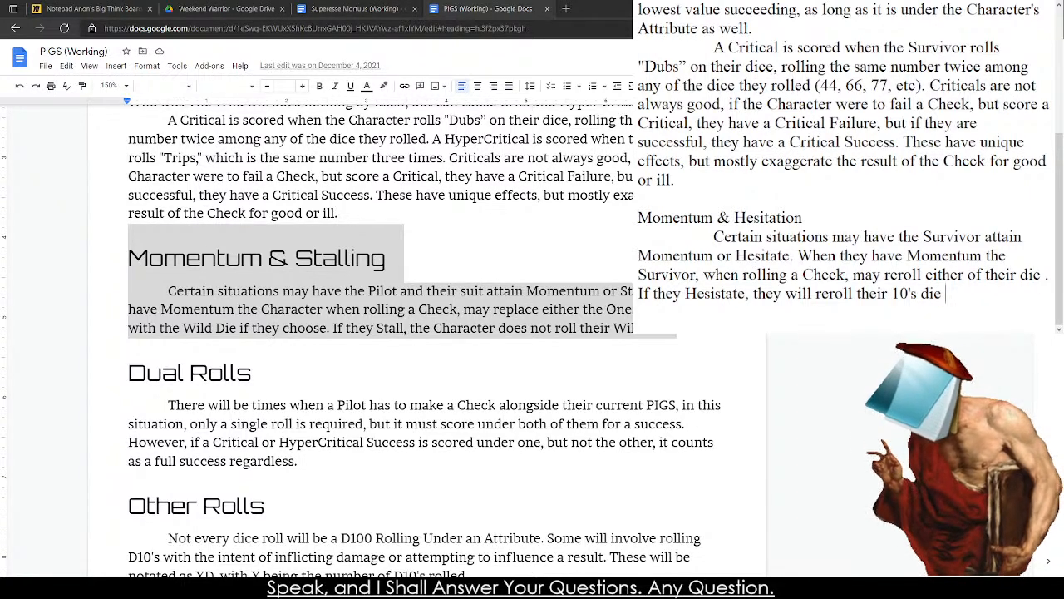
{"action": "type", "text": "and tak"}
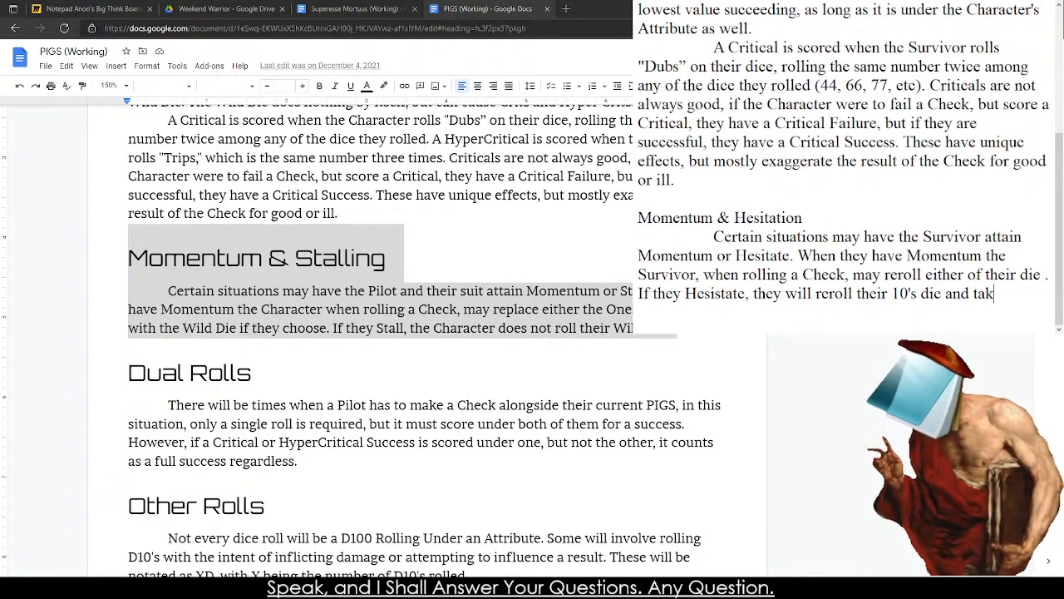
{"action": "type", "text": "e the new result."}
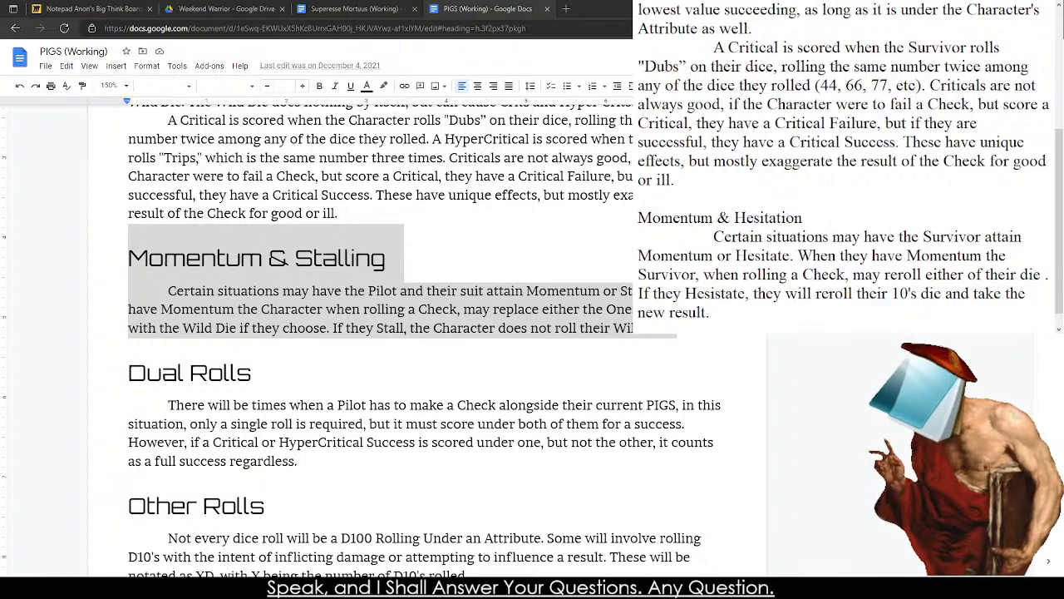
Insert "set" in the opening "Playing the Game" sentence so it reads "a full set of dice".
{"action": "scroll", "coordinate": [871, 173], "scroll_direction": "down", "scroll_amount": 1}
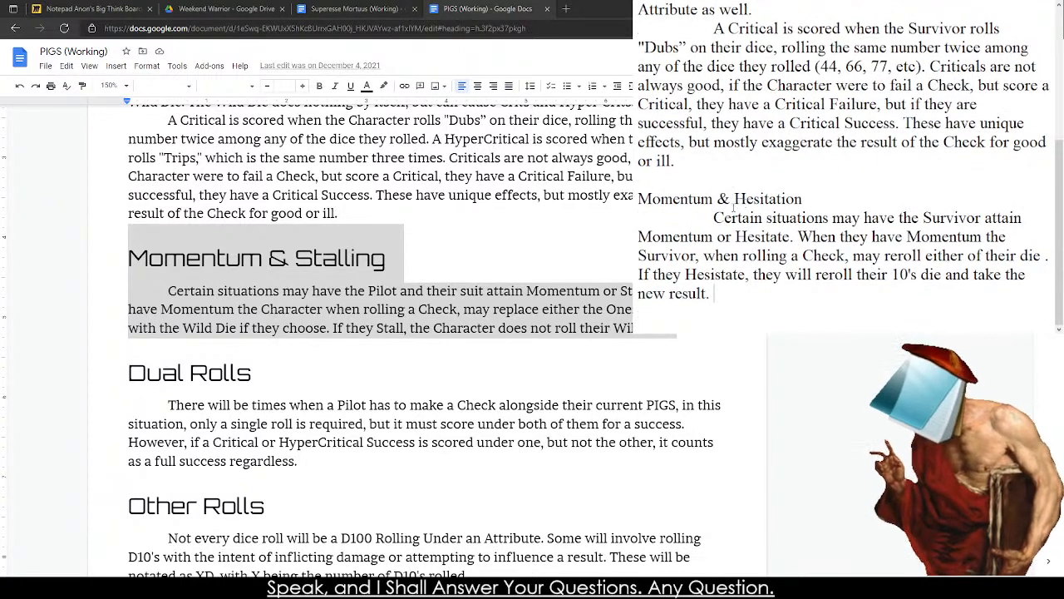
{"action": "scroll", "coordinate": [638, 309], "scroll_direction": "down", "scroll_amount": 1}
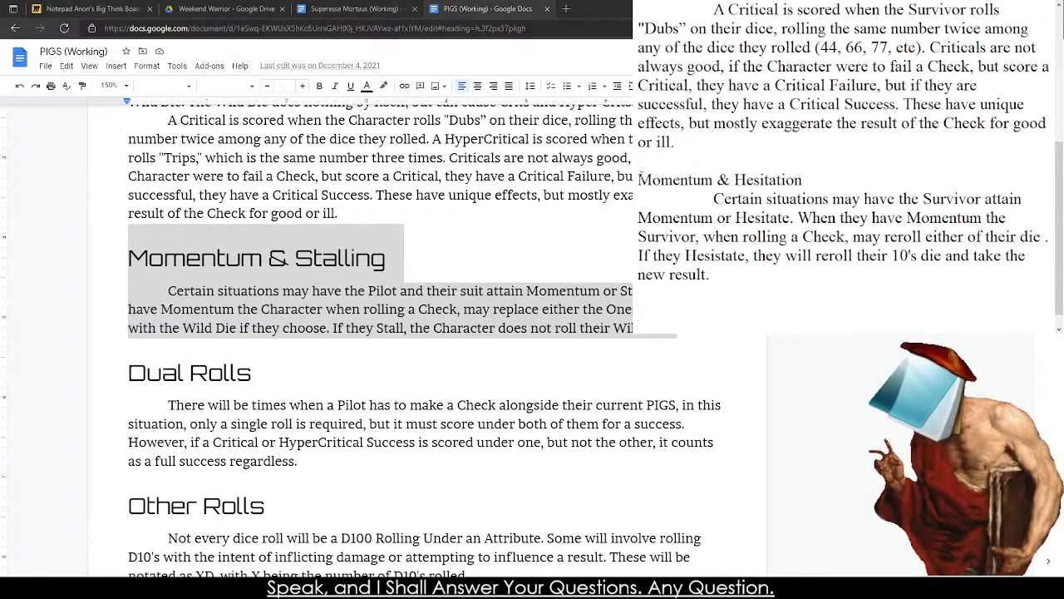
{"action": "scroll", "coordinate": [638, 312], "scroll_direction": "down", "scroll_amount": 4}
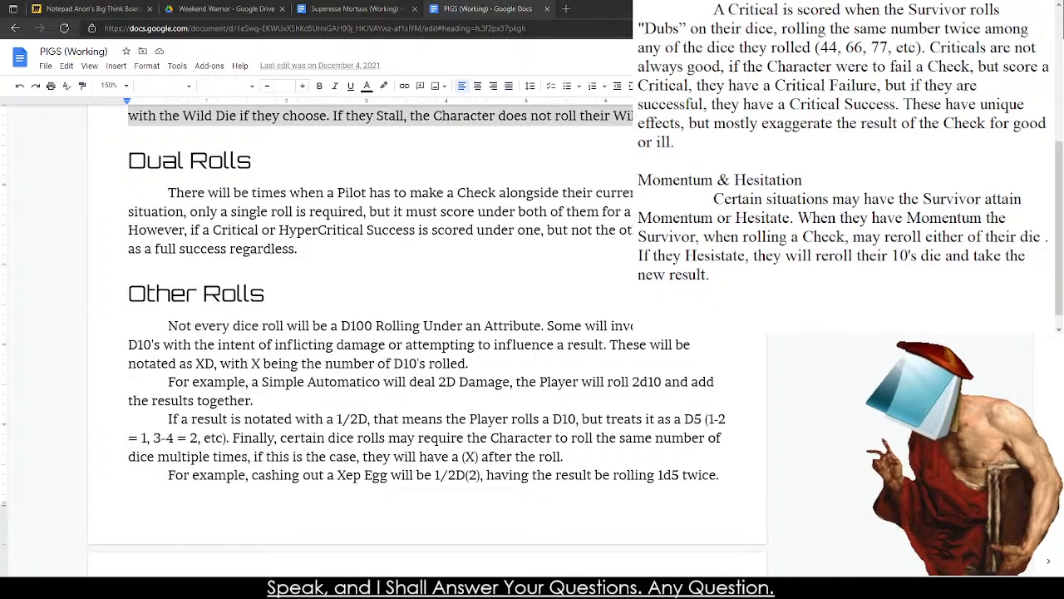
{"action": "scroll", "coordinate": [638, 312], "scroll_direction": "down", "scroll_amount": 3}
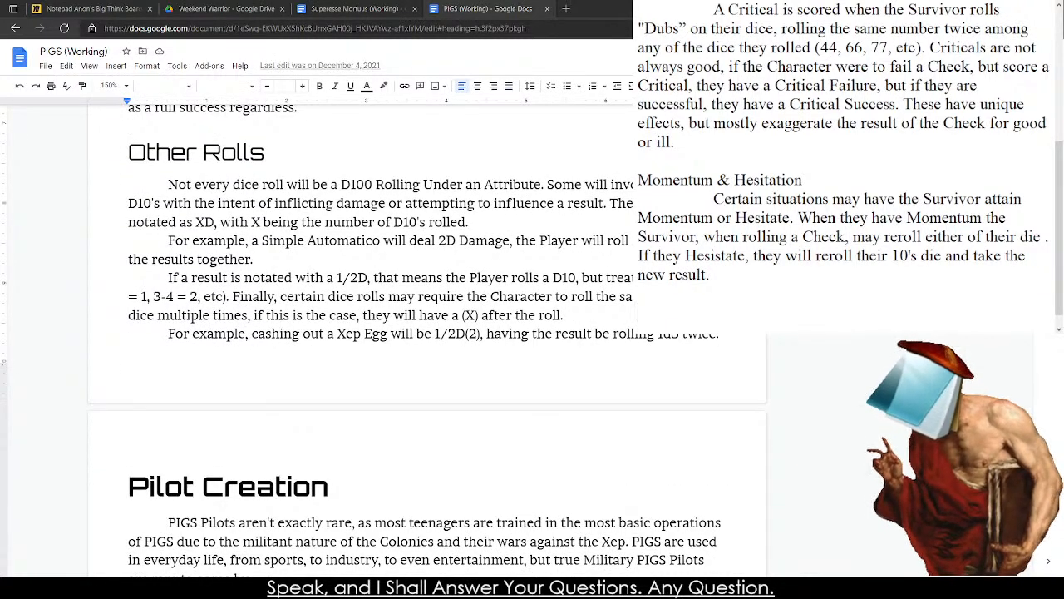
{"action": "scroll", "coordinate": [844, 171], "scroll_direction": "up", "scroll_amount": 5}
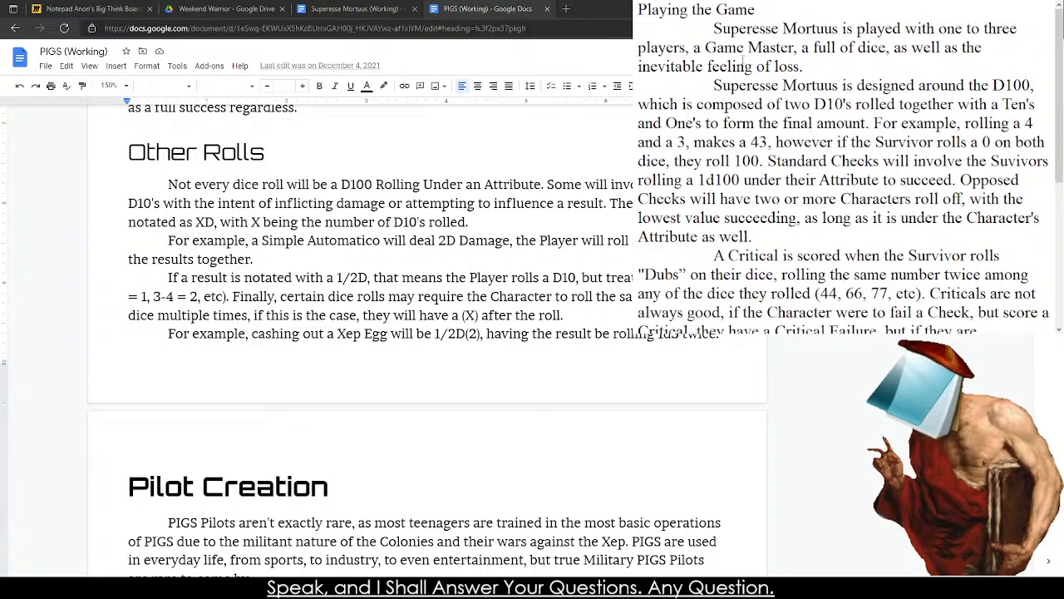
{"action": "left_click_drag", "start_coordinate": [744, 29], "coordinate": [932, 48]}
{"action": "left_click_drag", "start_coordinate": [862, 105], "coordinate": [870, 104]}
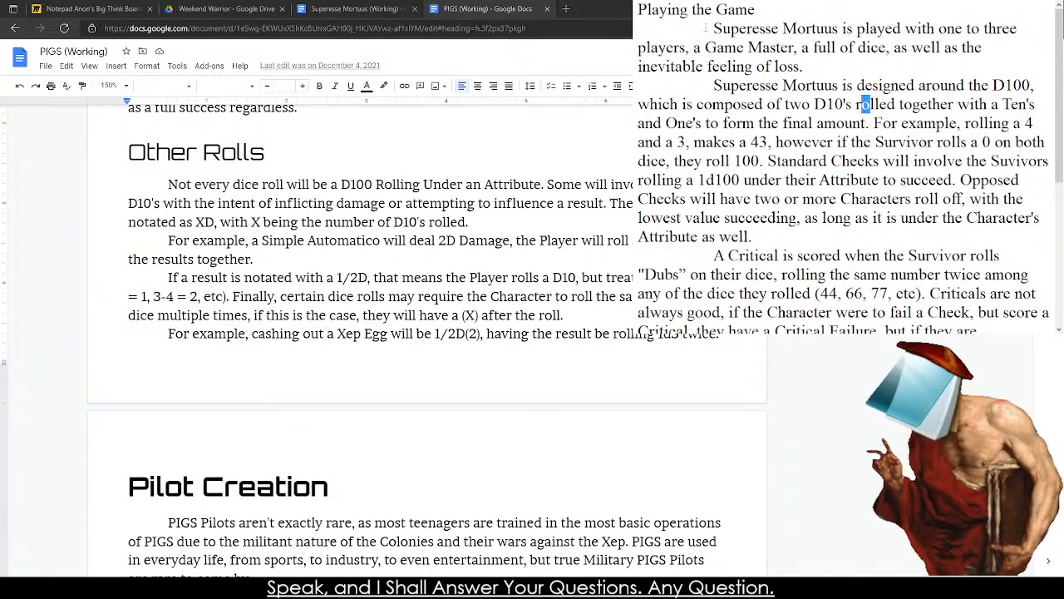
{"action": "left_click", "coordinate": [859, 49]}
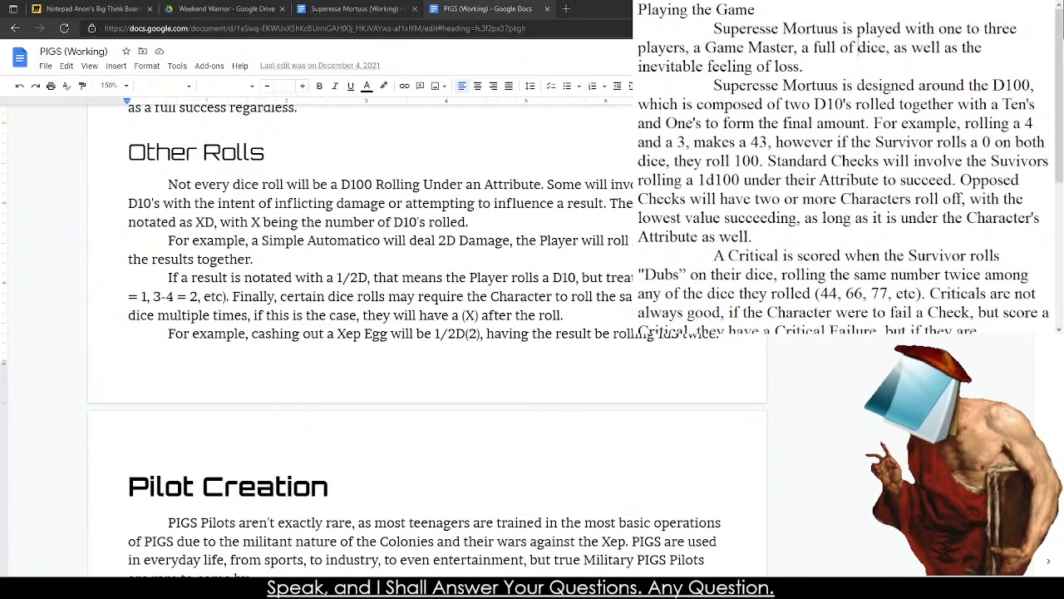
{"action": "type", "text": "set"}
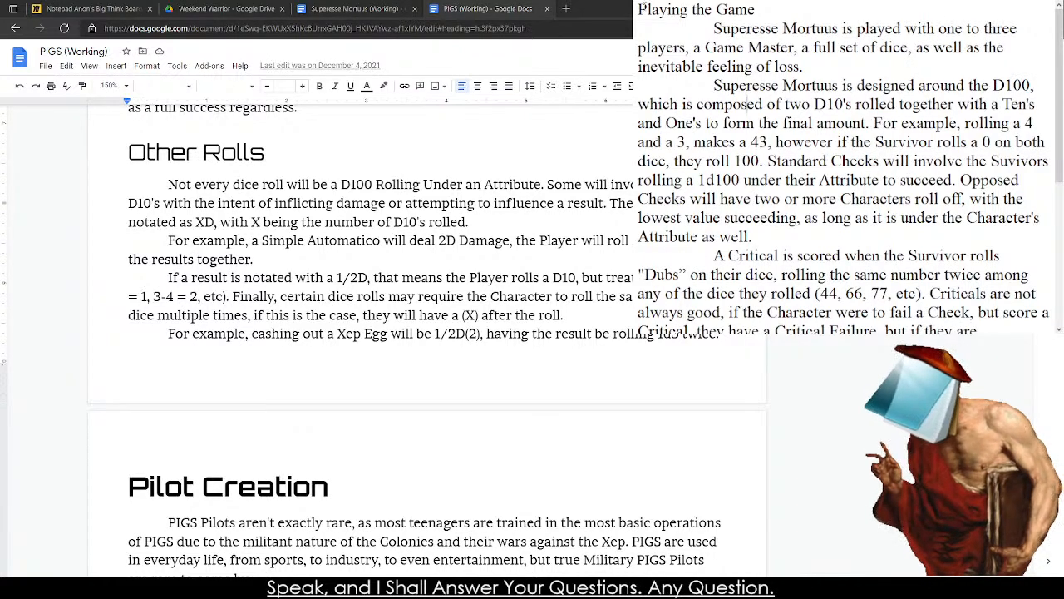
Copy the whole drafted rules text from the notepad into the blank third page of the Superesse Mortuus (Working) document.
{"action": "left_click_drag", "start_coordinate": [647, 10], "coordinate": [856, 218]}
{"action": "left_click_drag", "start_coordinate": [753, 86], "coordinate": [638, 310]}
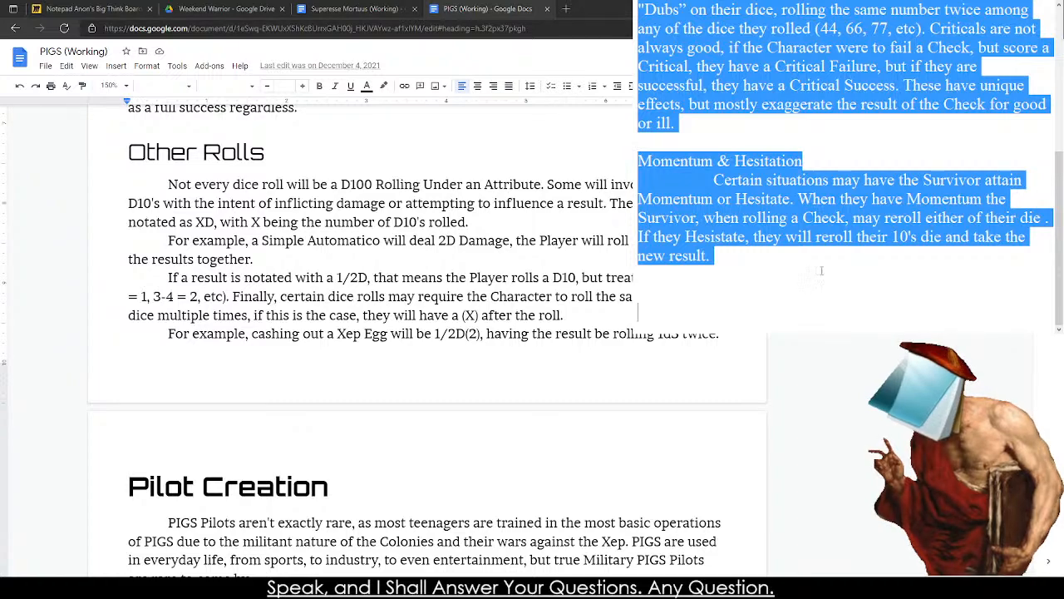
{"action": "left_click", "coordinate": [354, 8]}
{"action": "scroll", "coordinate": [323, 307], "scroll_direction": "down", "scroll_amount": 10}
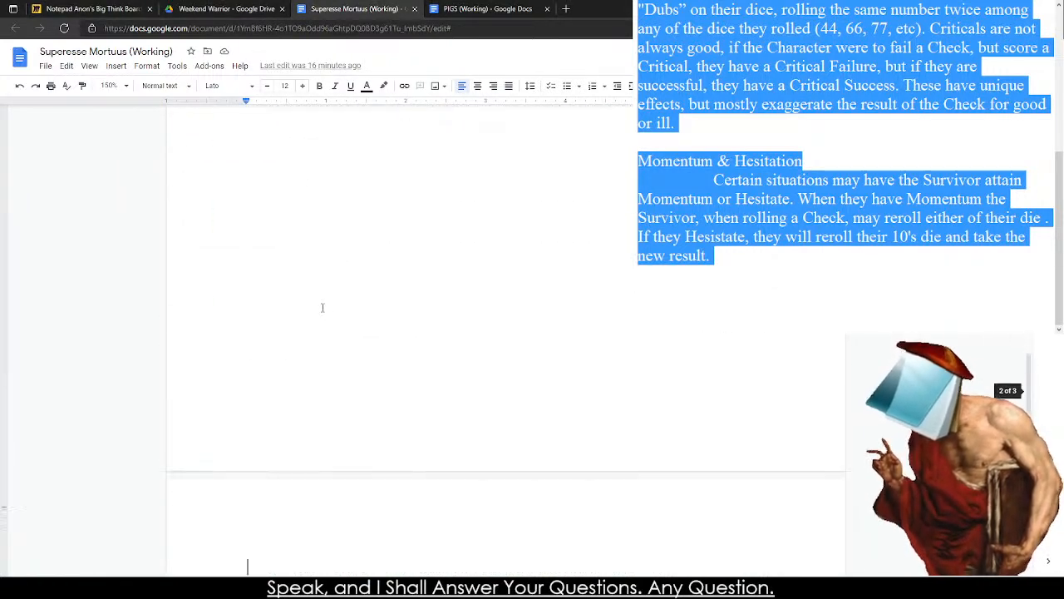
{"action": "key", "text": "ctrl+v"}
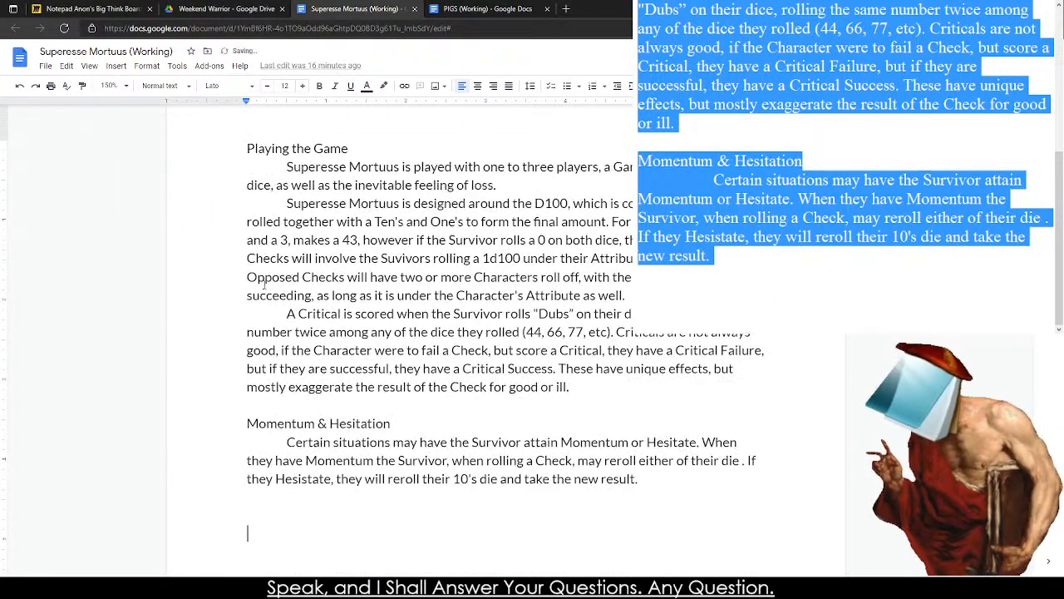
Apply the Heading 1 style to the "Playing the Game" line.
{"action": "scroll", "coordinate": [264, 284], "scroll_direction": "up", "scroll_amount": 3}
{"action": "left_click_drag", "start_coordinate": [247, 290], "coordinate": [358, 290]}
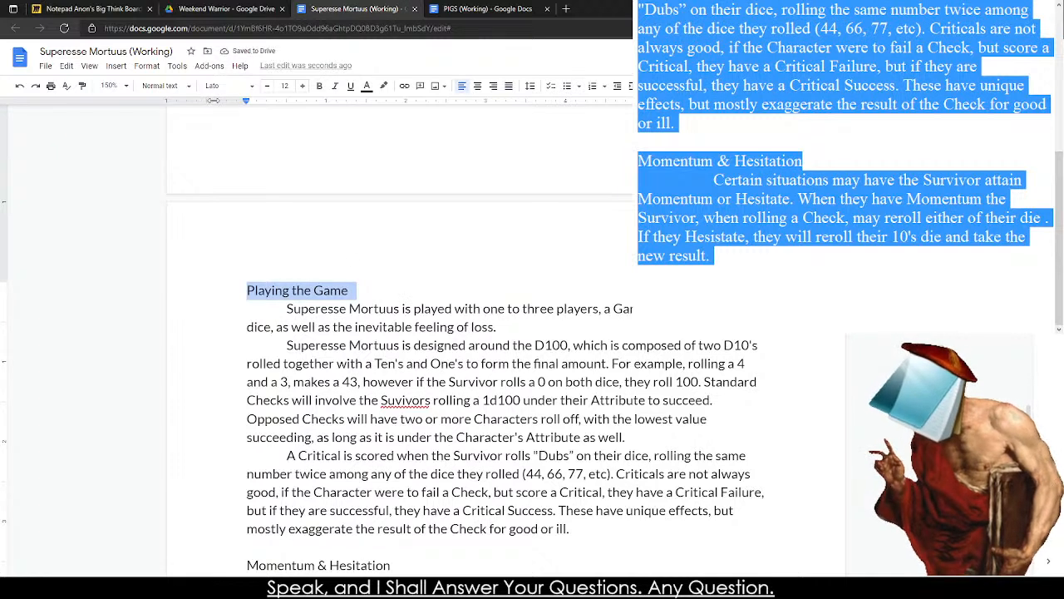
{"action": "left_click", "coordinate": [121, 86]}
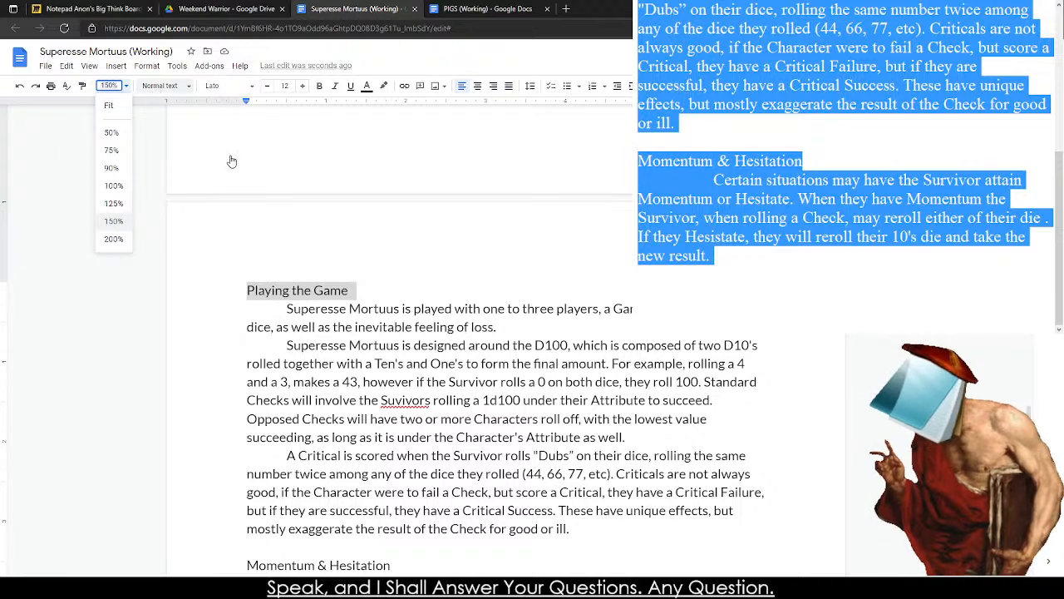
{"action": "left_click", "coordinate": [164, 85]}
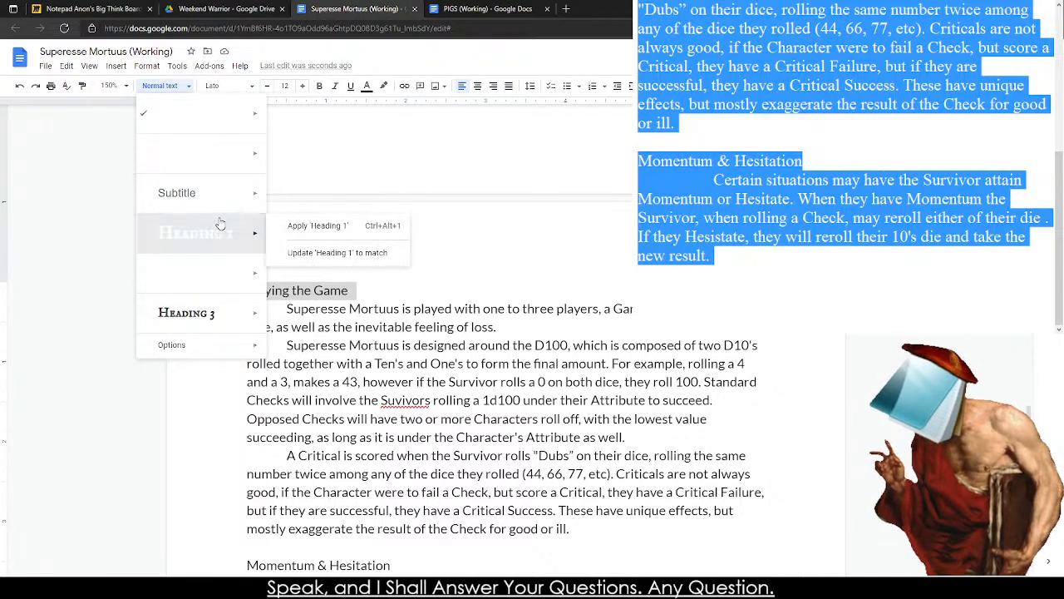
{"action": "left_click", "coordinate": [220, 225]}
{"action": "scroll", "coordinate": [494, 315], "scroll_direction": "down", "scroll_amount": 4}
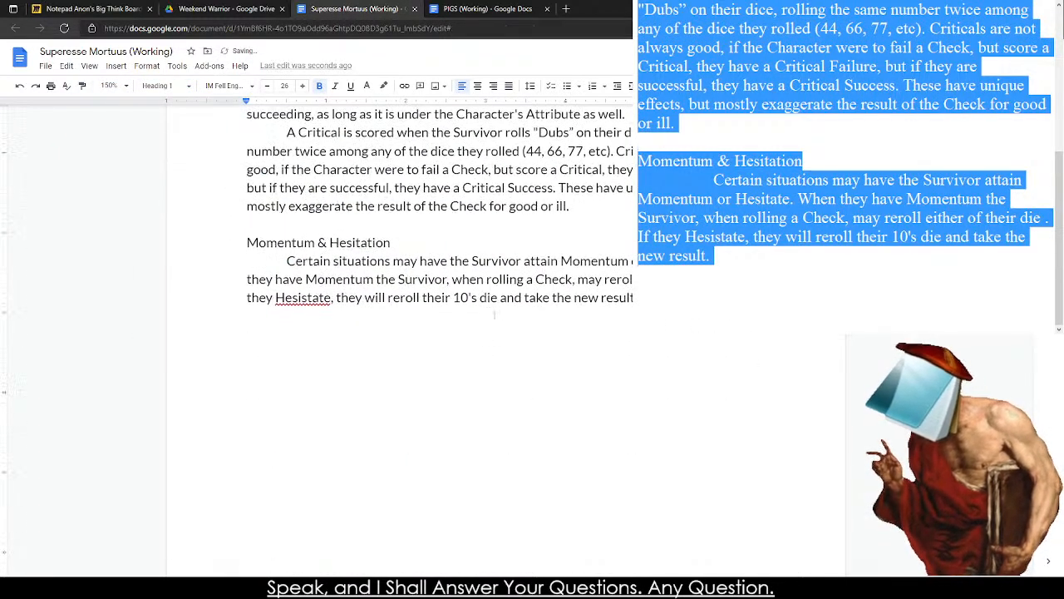
Color the "Playing the Game" heading black and update the Heading 1 style to match.
{"action": "key", "text": "ctrl+a"}
{"action": "scroll", "coordinate": [516, 252], "scroll_direction": "up", "scroll_amount": 5}
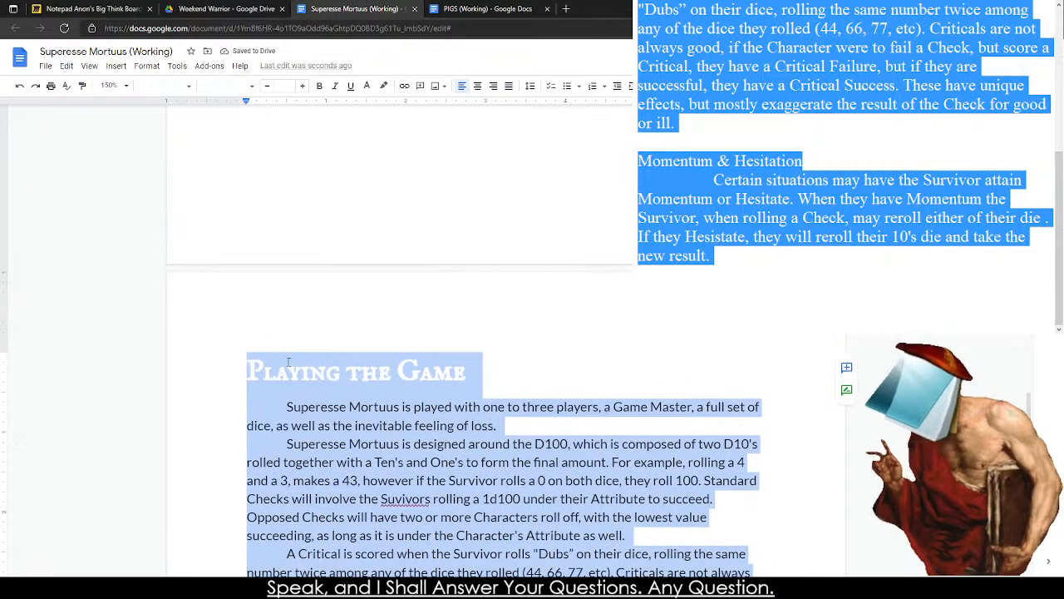
{"action": "triple_click", "coordinate": [287, 363]}
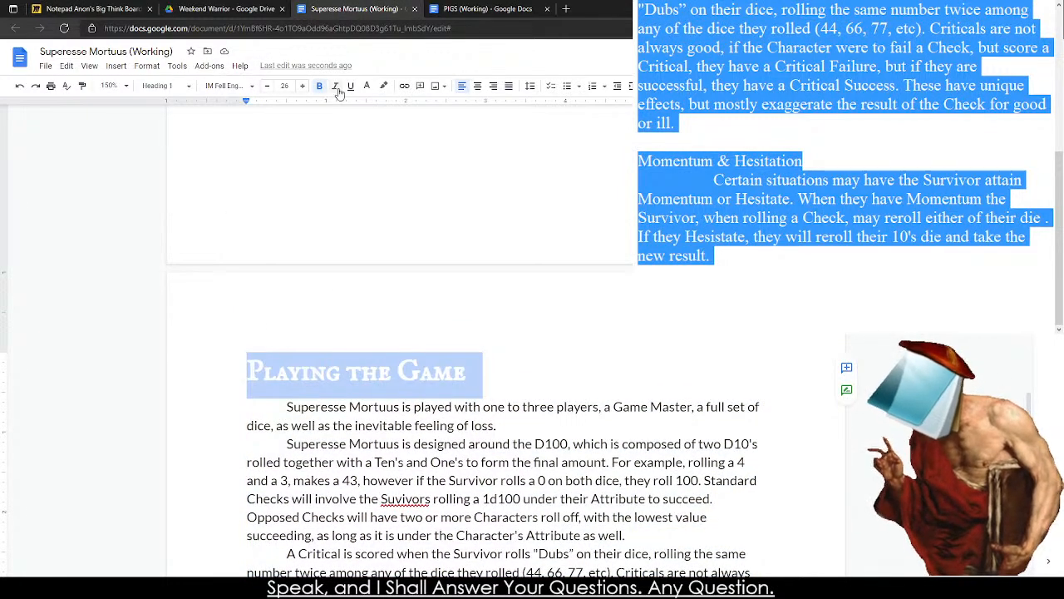
{"action": "left_click", "coordinate": [367, 85]}
{"action": "left_click", "coordinate": [371, 138]}
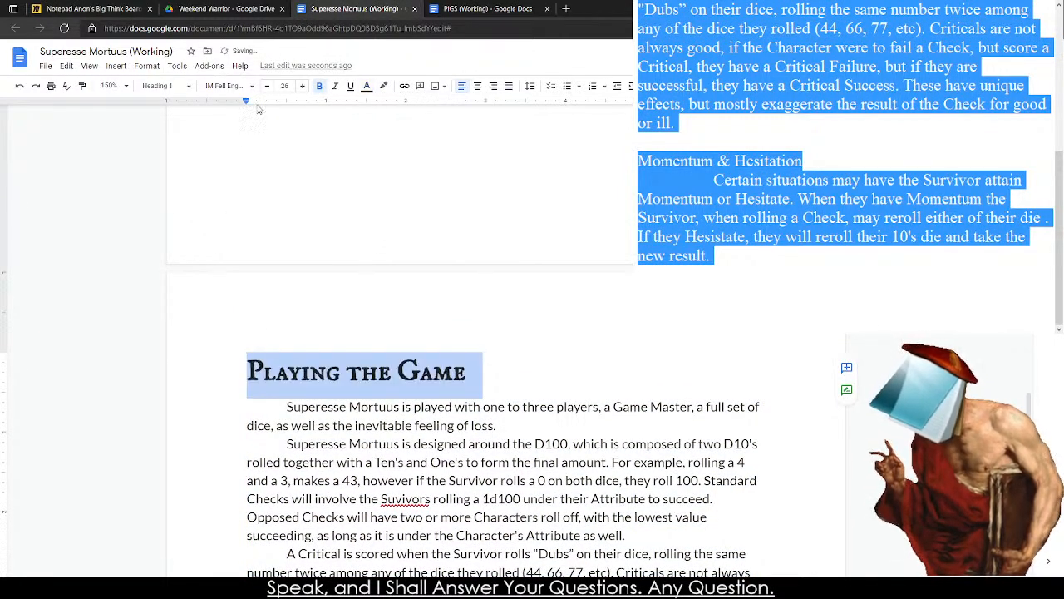
{"action": "left_click", "coordinate": [158, 86]}
{"action": "mouse_move", "coordinate": [205, 234]}
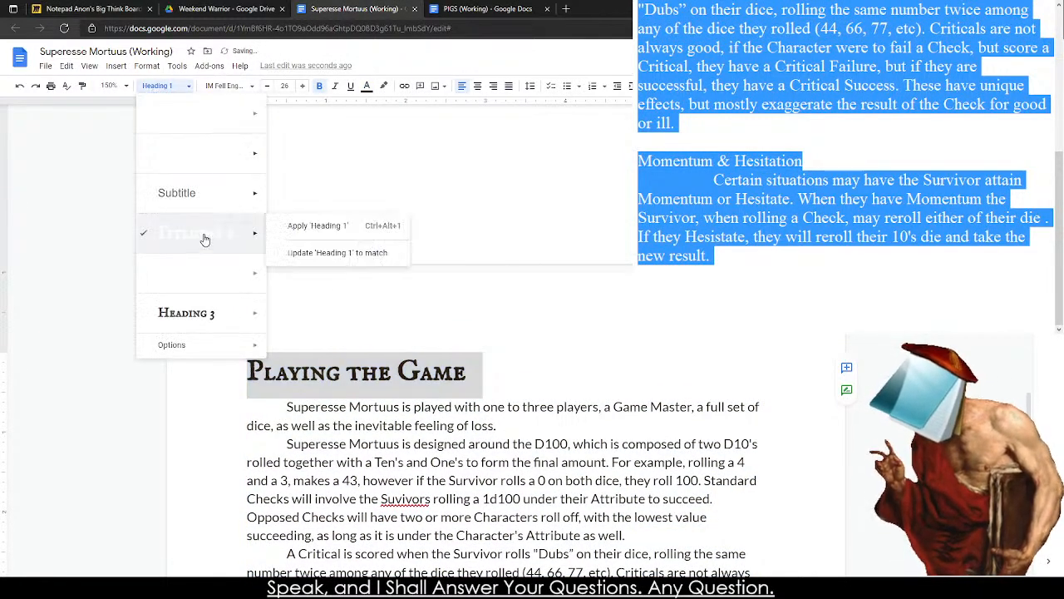
{"action": "left_click", "coordinate": [333, 253]}
{"action": "left_click", "coordinate": [530, 406]}
Apply the Heading 2 style to the "Momentum & Hesitation" line.
{"action": "scroll", "coordinate": [232, 293], "scroll_direction": "down", "scroll_amount": 5}
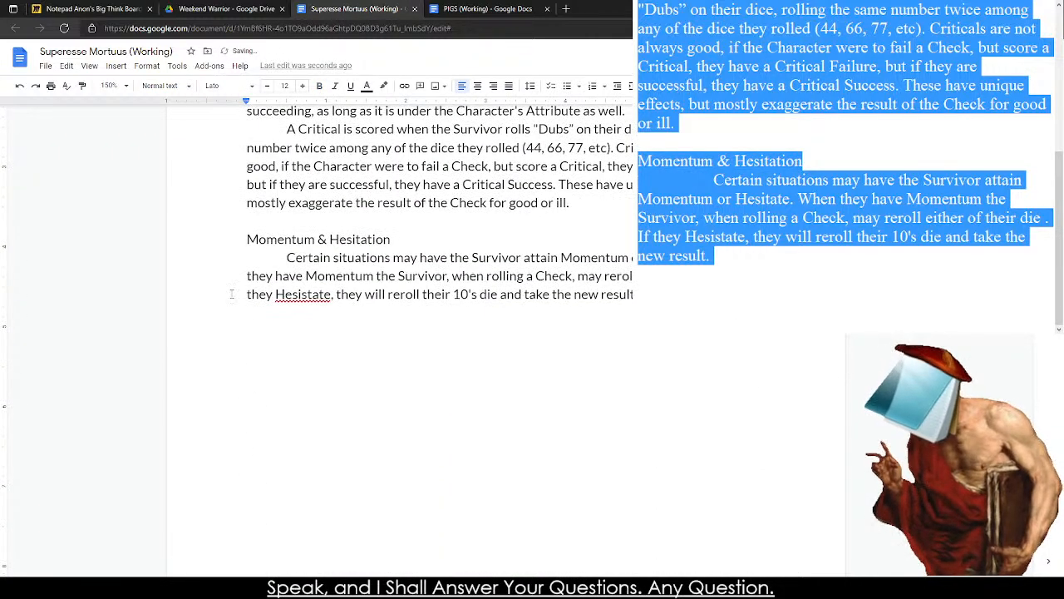
{"action": "triple_click", "coordinate": [249, 240]}
{"action": "left_click", "coordinate": [158, 86]}
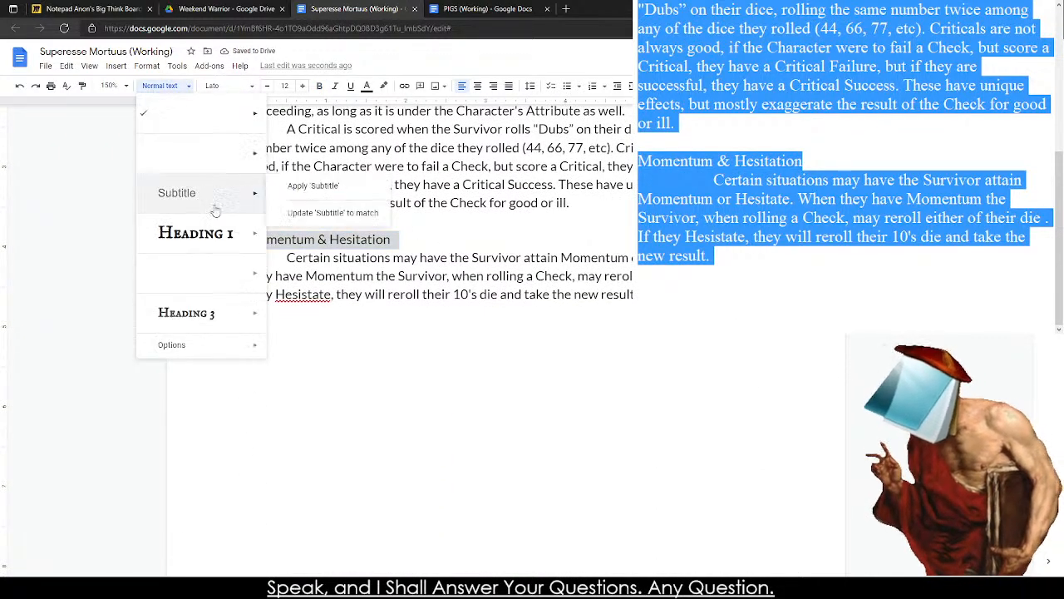
{"action": "left_click", "coordinate": [217, 271]}
Color the "Momentum & Hesitation" heading black and update the Heading 2 style to match.
{"action": "left_click", "coordinate": [366, 87]}
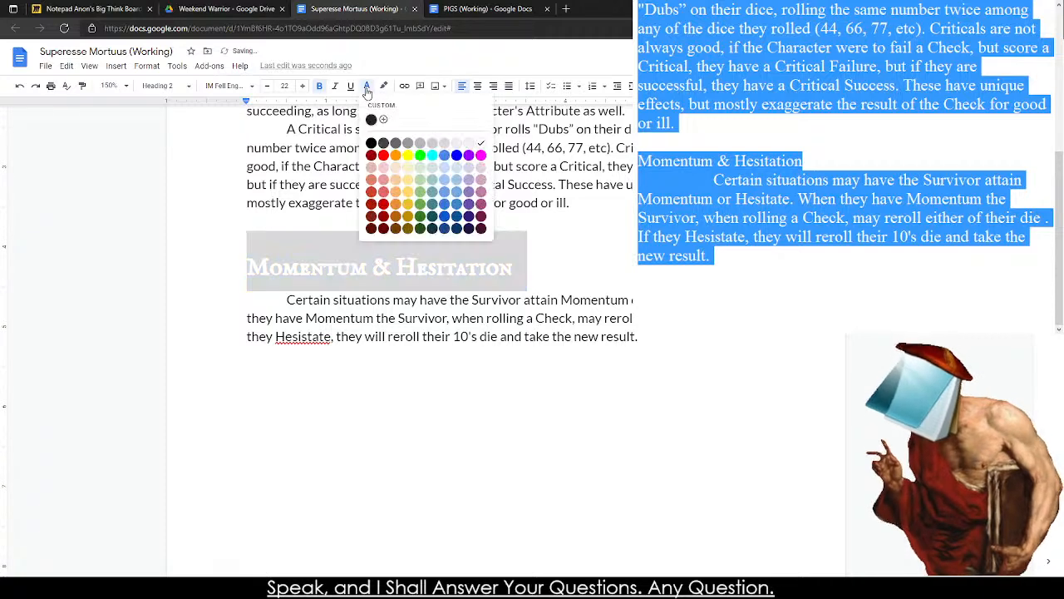
{"action": "left_click", "coordinate": [371, 143]}
{"action": "left_click", "coordinate": [185, 85]}
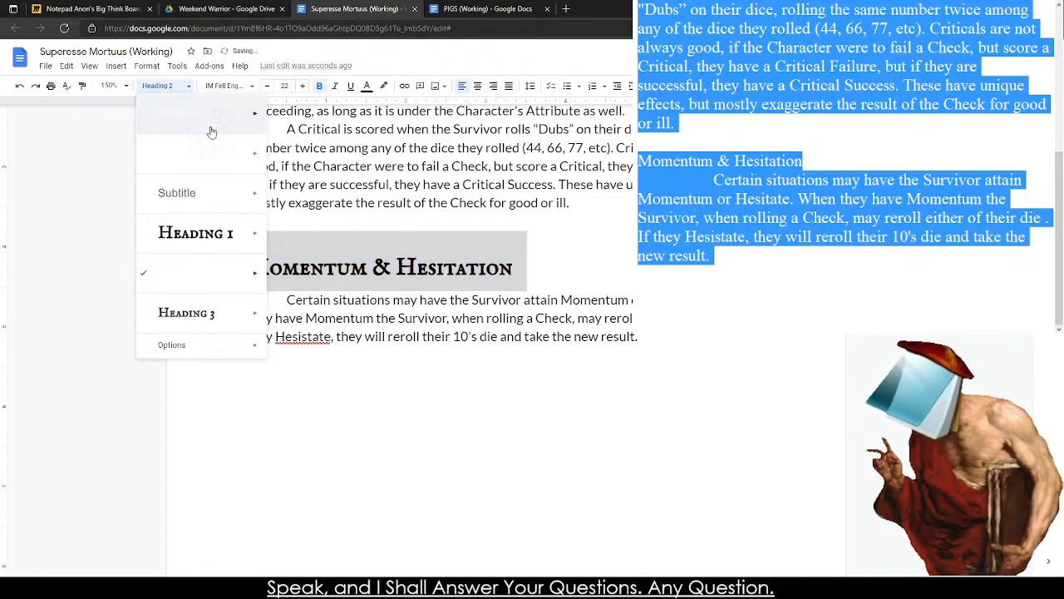
{"action": "mouse_move", "coordinate": [254, 235]}
{"action": "left_click", "coordinate": [299, 288]}
{"action": "left_click", "coordinate": [317, 250]}
{"action": "scroll", "coordinate": [309, 274], "scroll_direction": "up", "scroll_amount": 3}
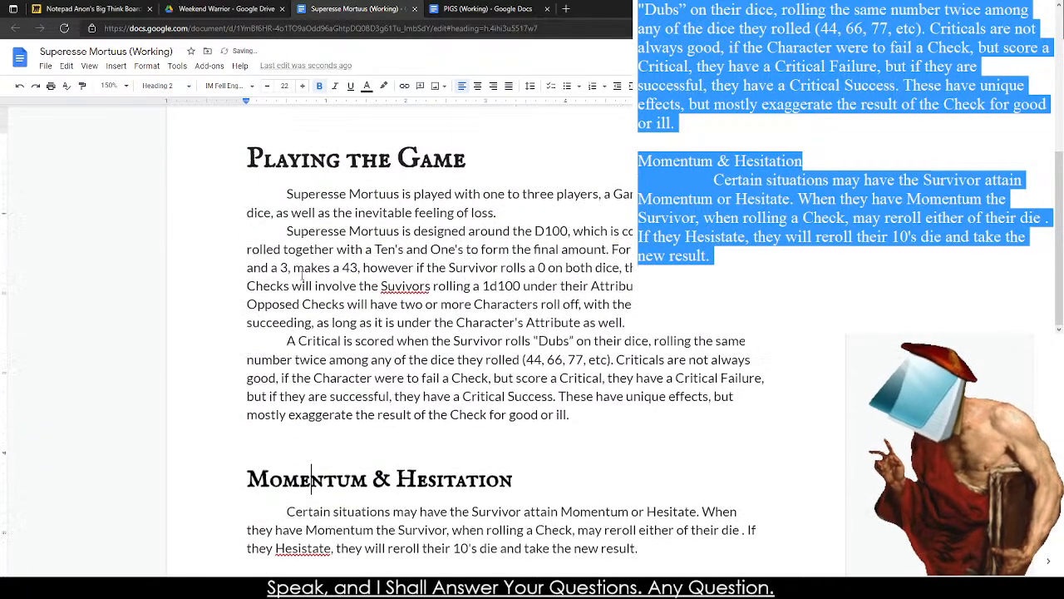
{"action": "left_click_drag", "start_coordinate": [301, 213], "coordinate": [441, 415]}
{"action": "left_click", "coordinate": [170, 87]}
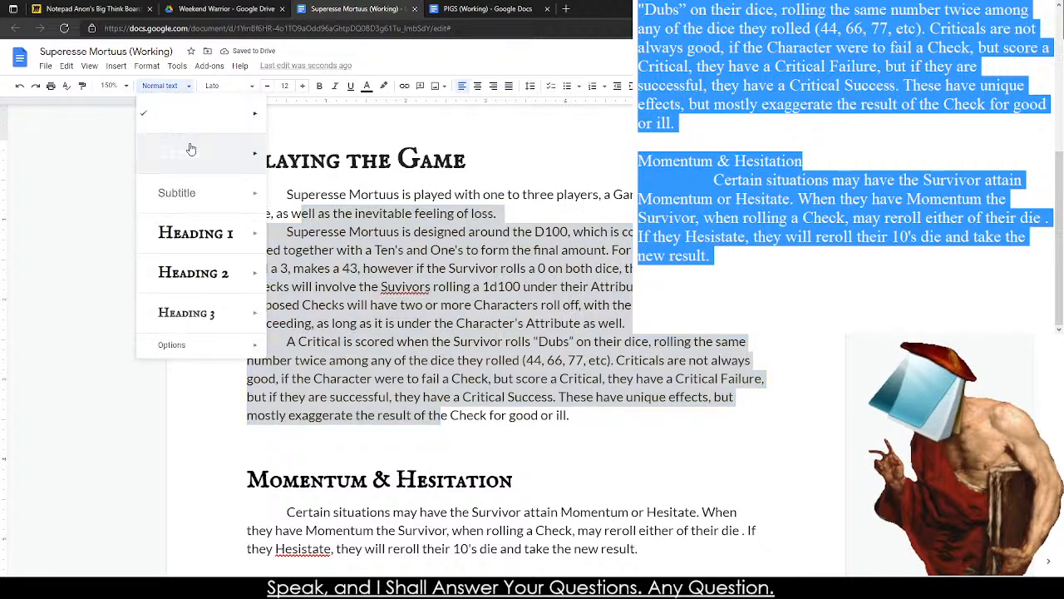
{"action": "mouse_move", "coordinate": [208, 123]}
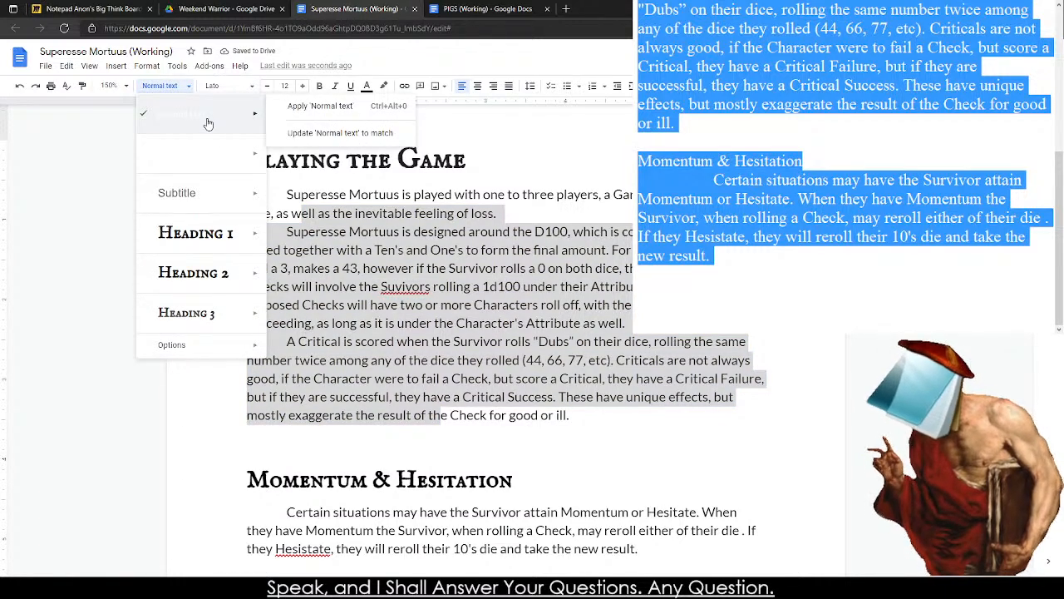
{"action": "left_click", "coordinate": [472, 304]}
Correct "Suvivors" to "Survivors" and delete the blank line above the "Momentum & Hesitation" heading.
{"action": "right_click", "coordinate": [408, 287]}
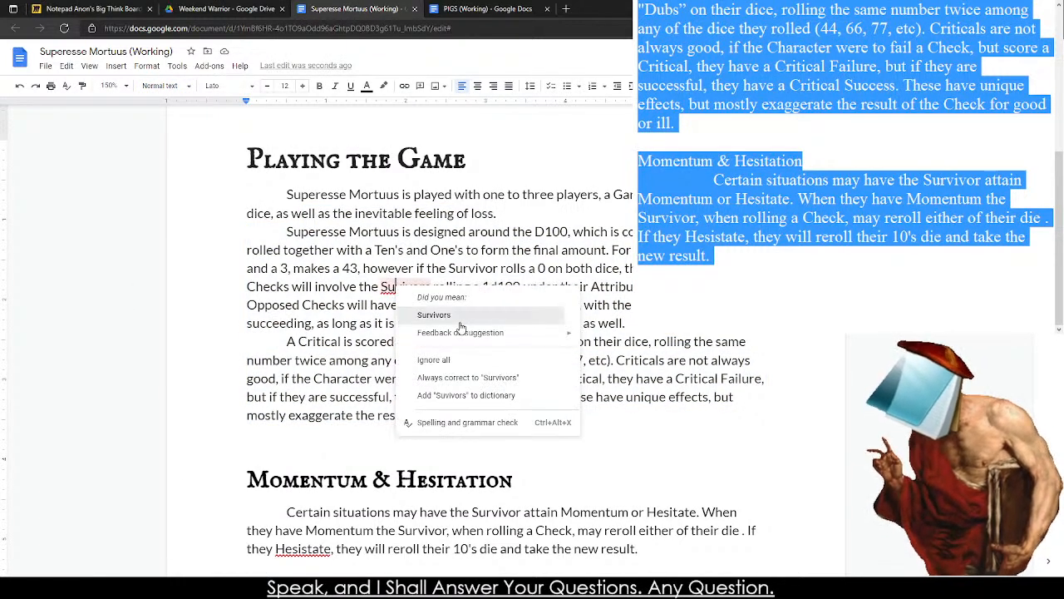
{"action": "left_click", "coordinate": [460, 319]}
{"action": "left_click", "coordinate": [247, 430]}
{"action": "key", "text": "Delete"}
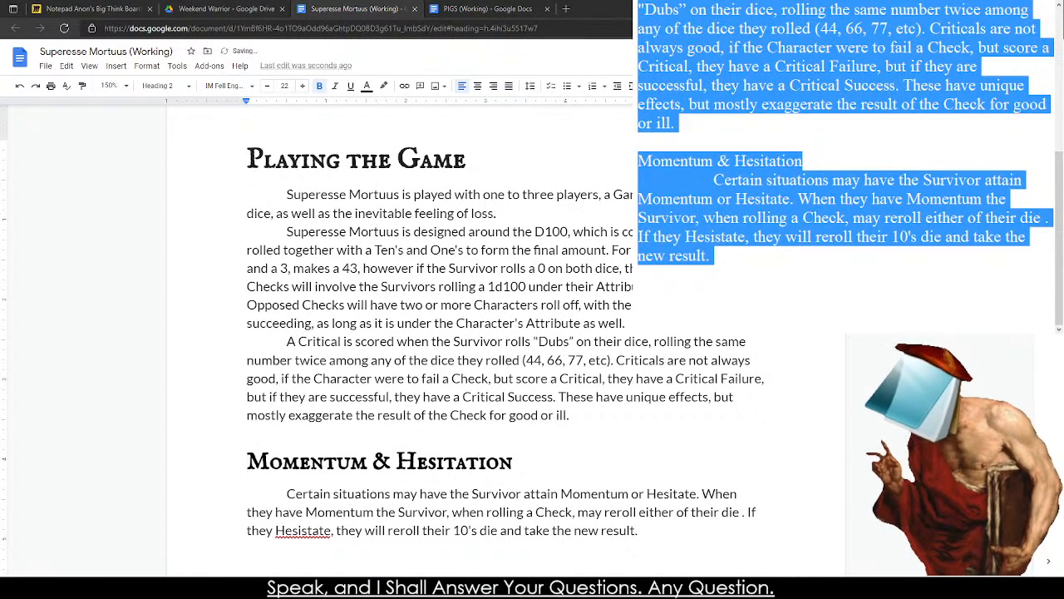
Correct the misspelled "Hesistate" to "Hesitate" in the "Momentum & Hesitation" paragraph.
{"action": "right_click", "coordinate": [303, 529]}
{"action": "left_click", "coordinate": [368, 415]}
Try the custom near-black page color on the whole document.
{"action": "left_click", "coordinate": [117, 69]}
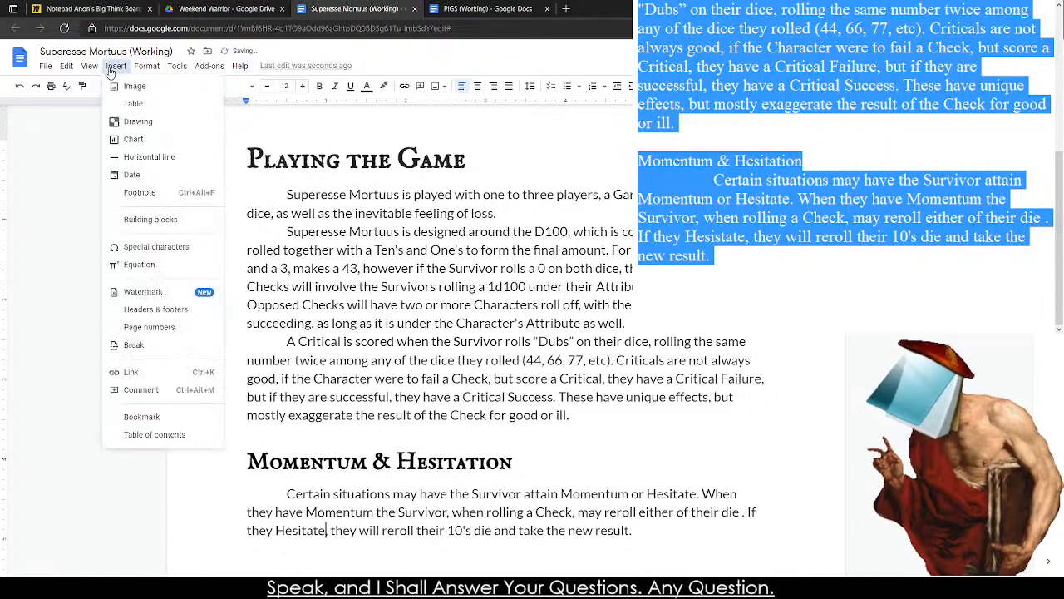
{"action": "mouse_move", "coordinate": [90, 70]}
{"action": "scroll", "coordinate": [625, 261], "scroll_direction": "up", "scroll_amount": 15}
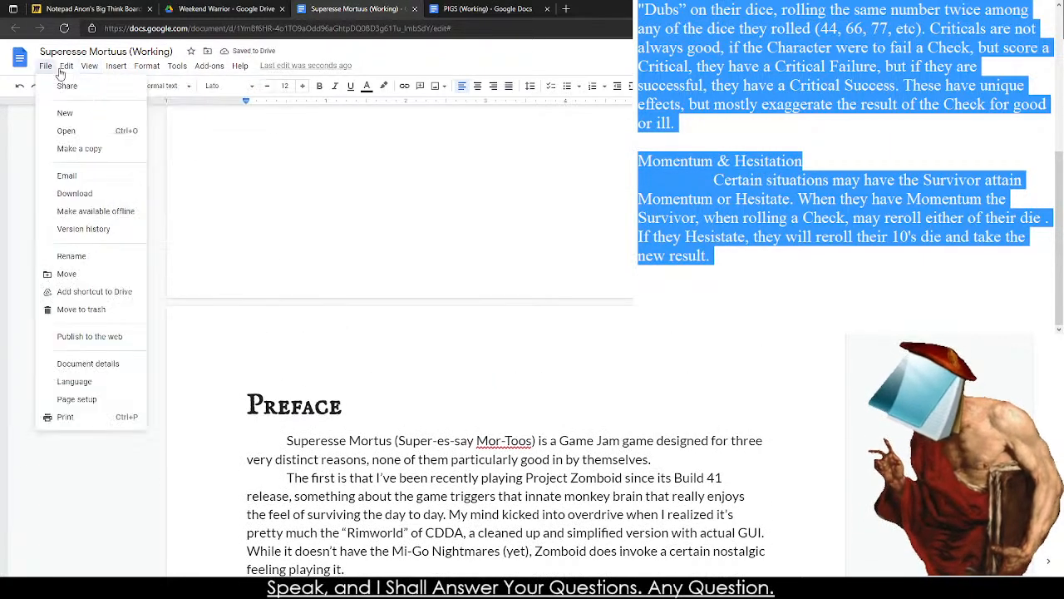
{"action": "mouse_move", "coordinate": [46, 66]}
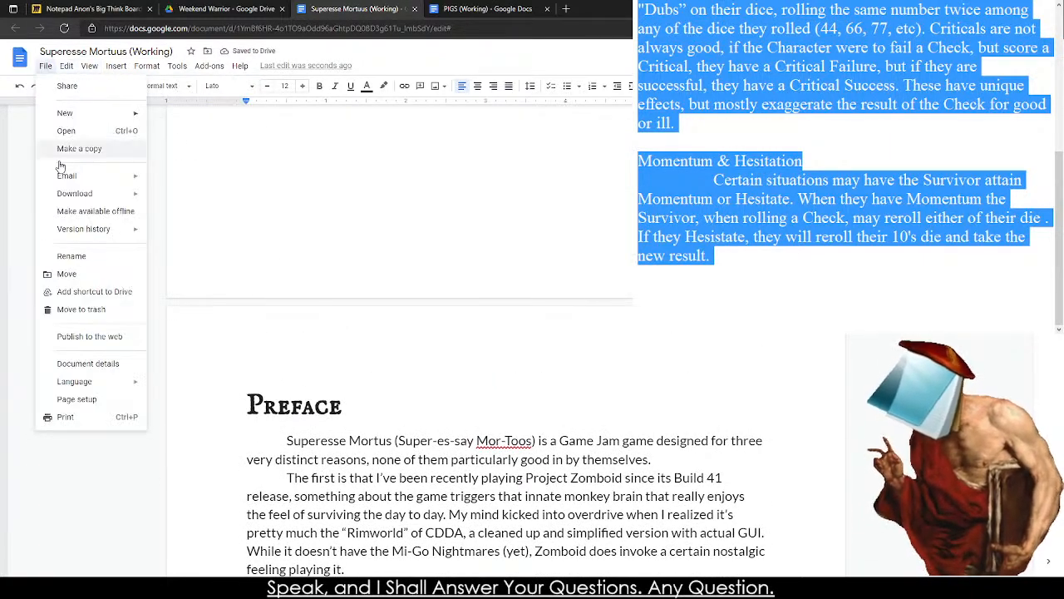
{"action": "left_click", "coordinate": [87, 400]}
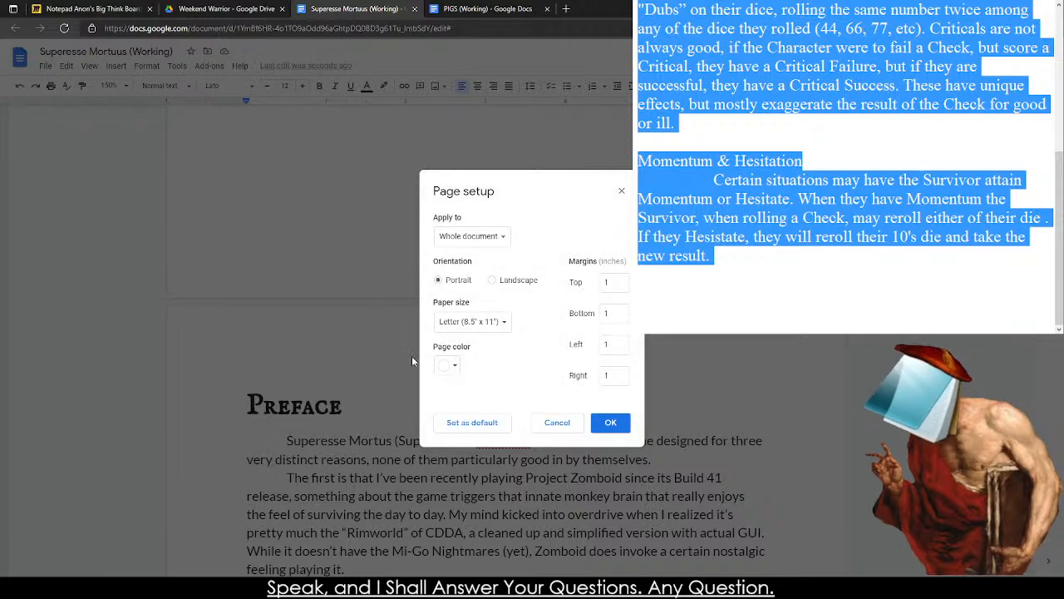
{"action": "left_click", "coordinate": [446, 365]}
{"action": "left_click", "coordinate": [447, 402]}
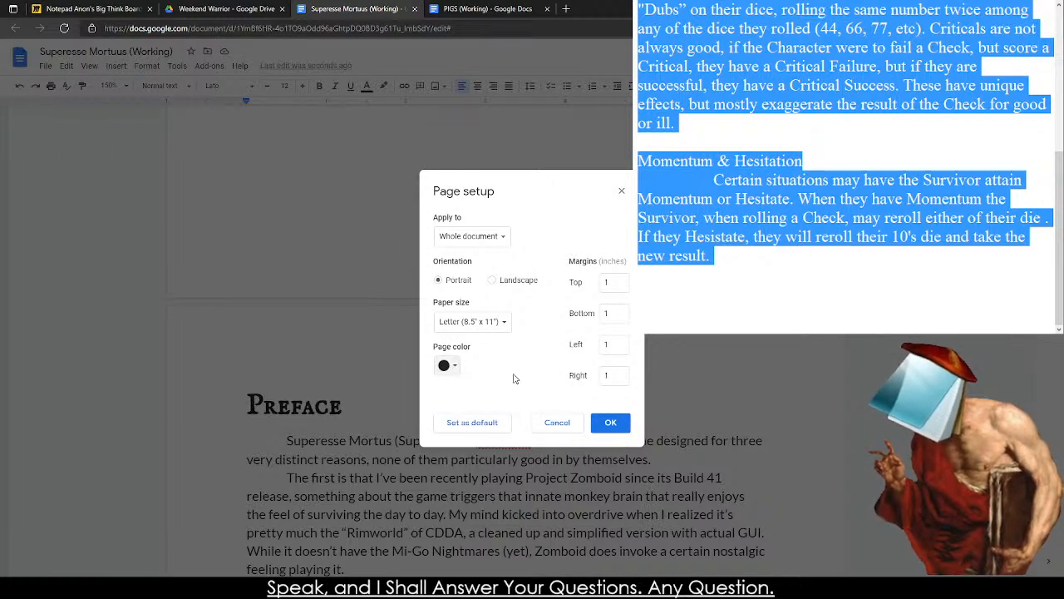
{"action": "left_click", "coordinate": [608, 422]}
Examine how the cover page's title area and character artwork look against the dark page color.
{"action": "scroll", "coordinate": [565, 283], "scroll_direction": "up", "scroll_amount": 2}
{"action": "scroll", "coordinate": [399, 265], "scroll_direction": "down", "scroll_amount": 5}
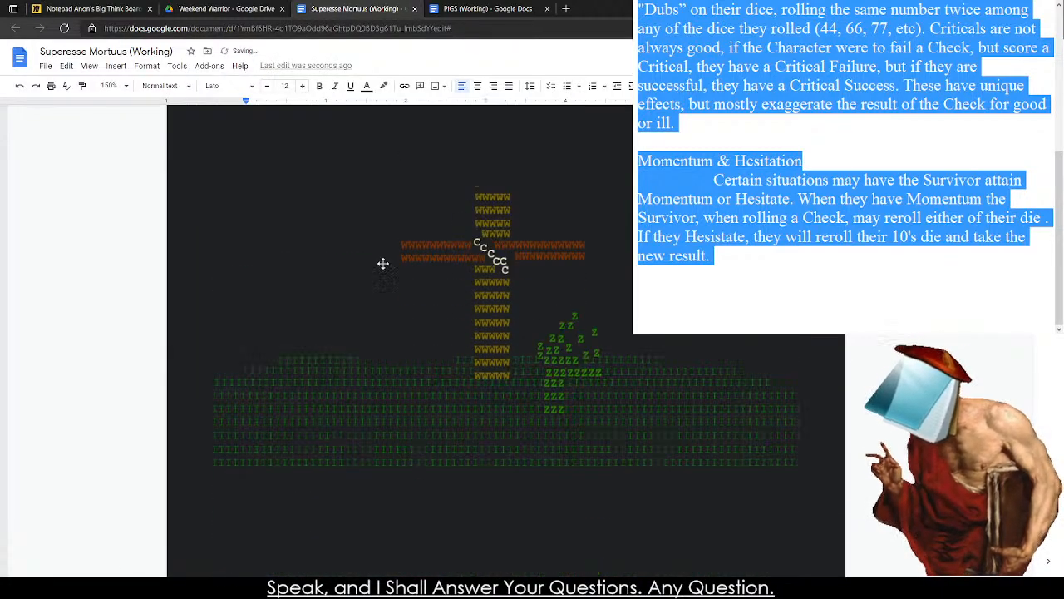
{"action": "scroll", "coordinate": [532, 256], "scroll_direction": "up", "scroll_amount": 3}
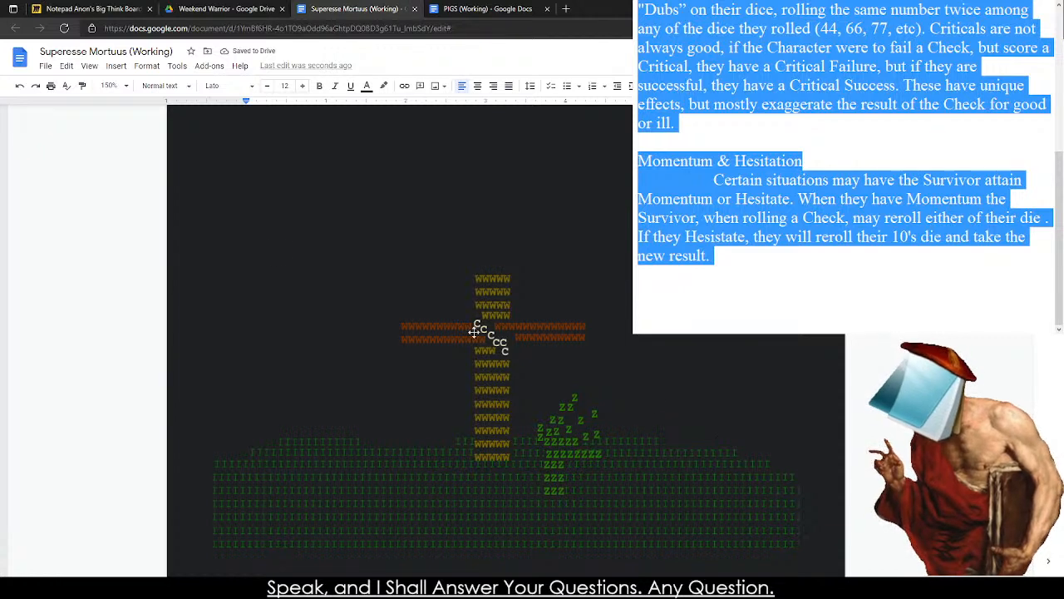
{"action": "scroll", "coordinate": [462, 269], "scroll_direction": "up", "scroll_amount": 1}
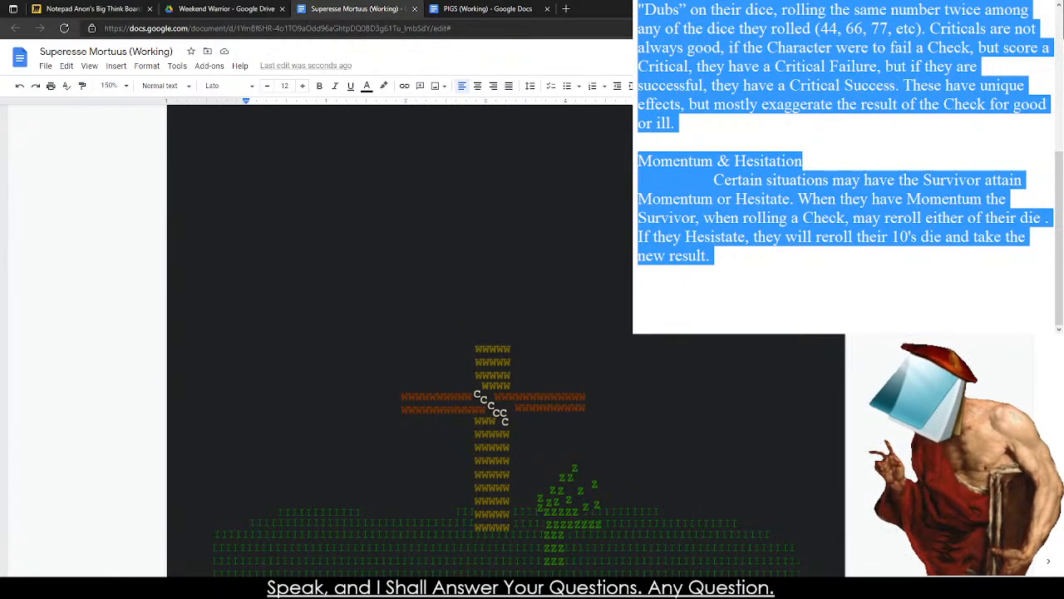
{"action": "scroll", "coordinate": [495, 316], "scroll_direction": "down", "scroll_amount": 3}
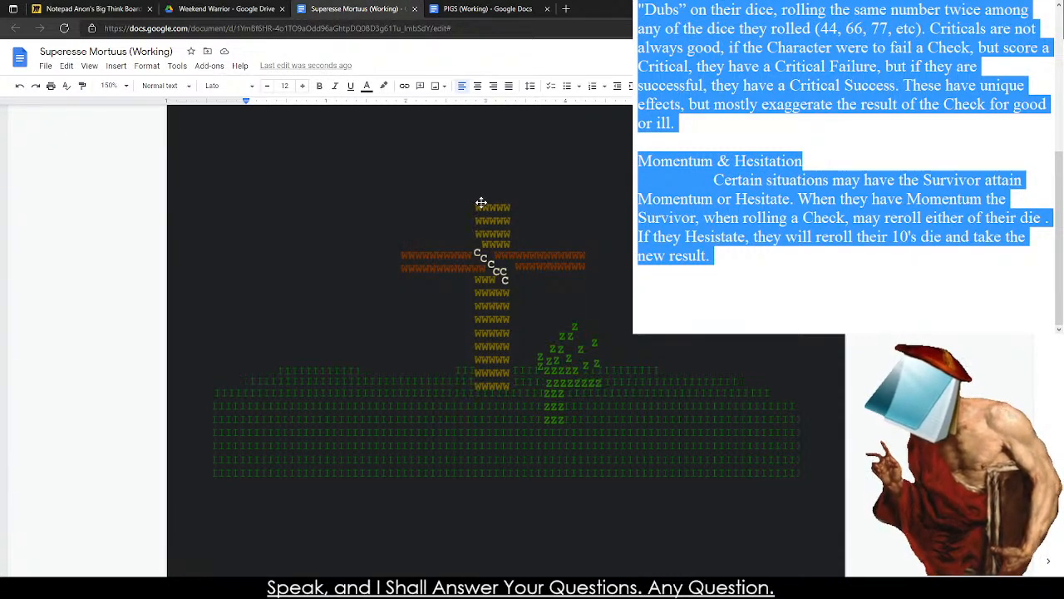
{"action": "scroll", "coordinate": [552, 286], "scroll_direction": "up", "scroll_amount": 3}
{"action": "scroll", "coordinate": [441, 225], "scroll_direction": "down", "scroll_amount": 5}
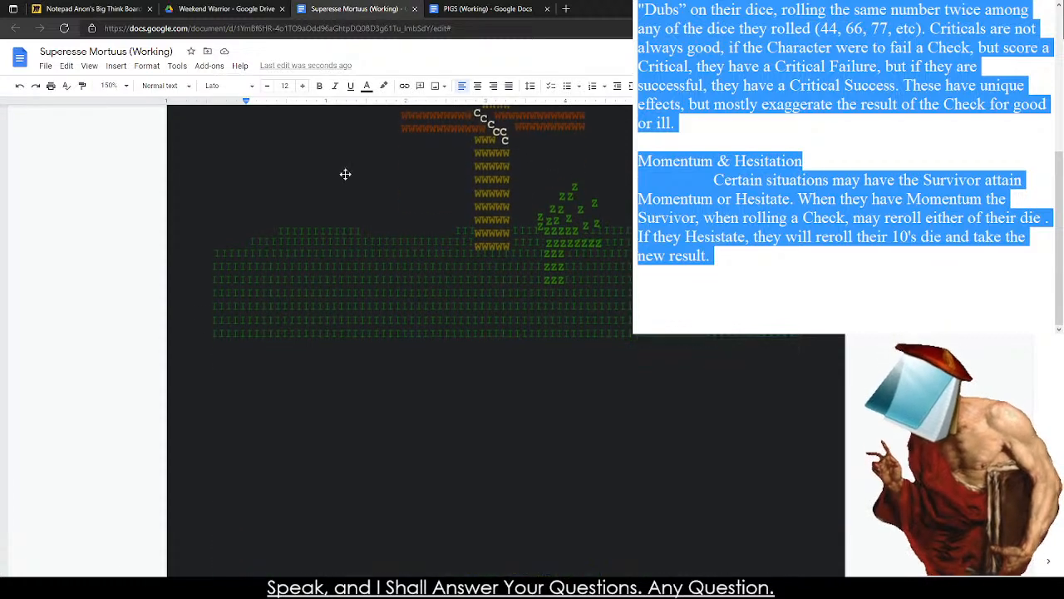
{"action": "scroll", "coordinate": [345, 174], "scroll_direction": "up", "scroll_amount": 4}
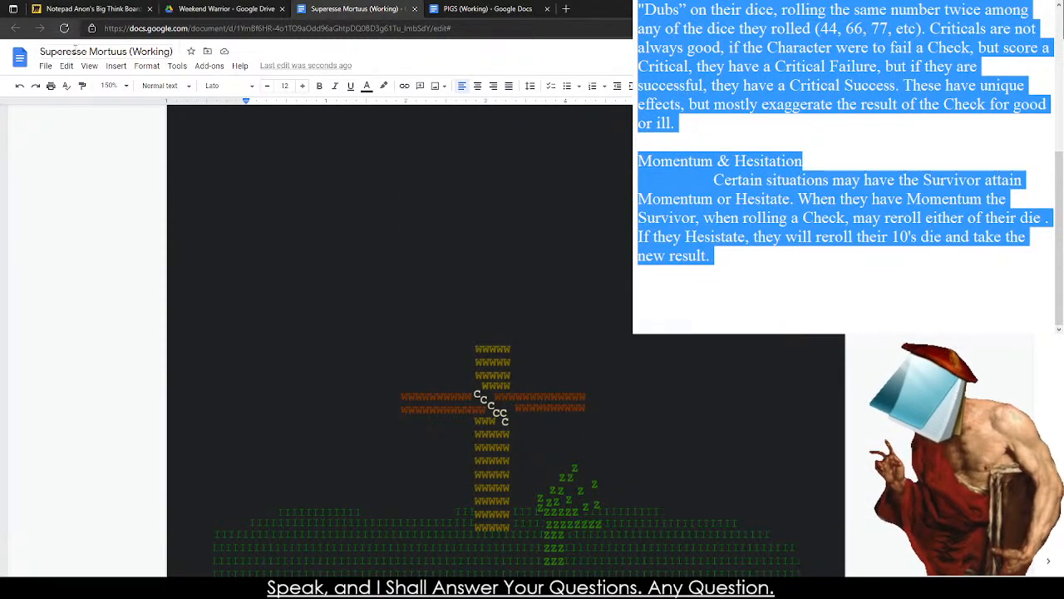
{"action": "left_click", "coordinate": [290, 154]}
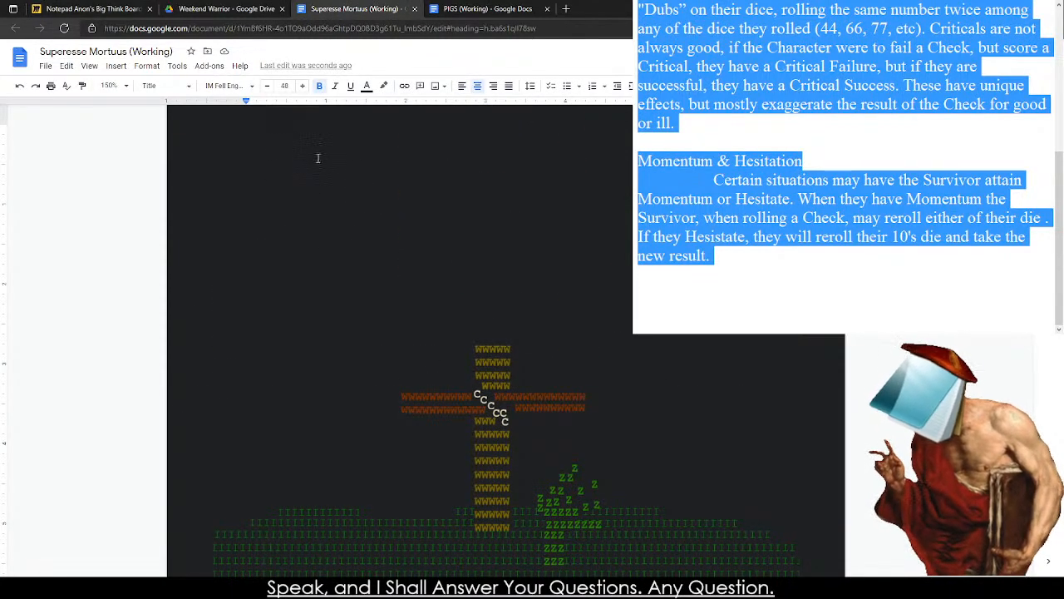
{"action": "left_click_drag", "start_coordinate": [318, 158], "coordinate": [657, 284]}
{"action": "left_click", "coordinate": [657, 285]}
Undo the dark page color on the document.
{"action": "key", "text": "ctrl+z"}
{"action": "key", "text": "ctrl+z"}
{"action": "key", "text": "ctrl+z"}
{"action": "key", "text": "ctrl+z"}
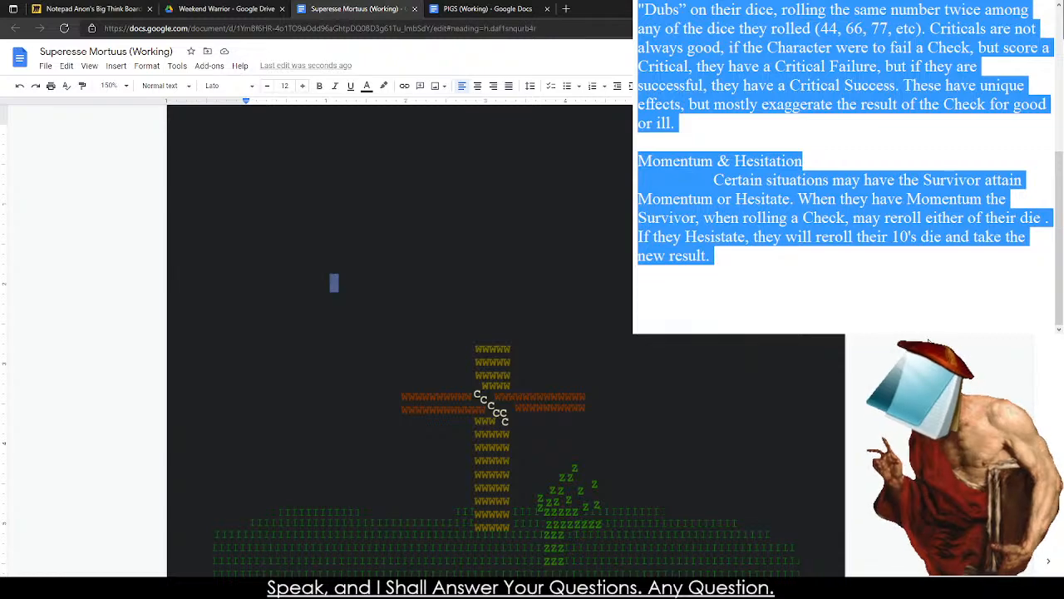
{"action": "scroll", "coordinate": [573, 242], "scroll_direction": "down", "scroll_amount": 6}
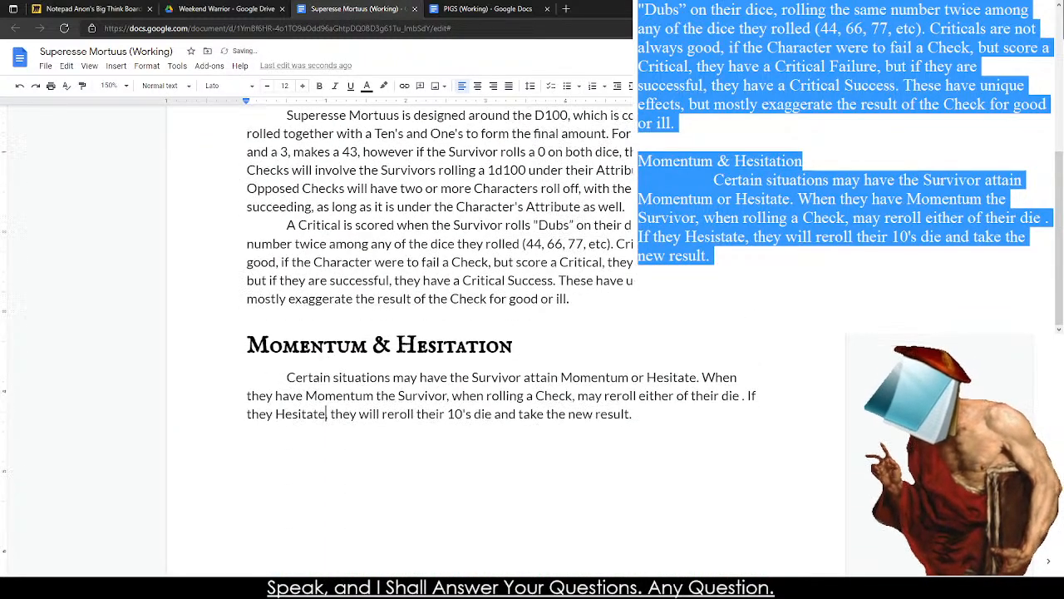
{"action": "left_click", "coordinate": [285, 274]}
{"action": "scroll", "coordinate": [286, 274], "scroll_direction": "up", "scroll_amount": 12}
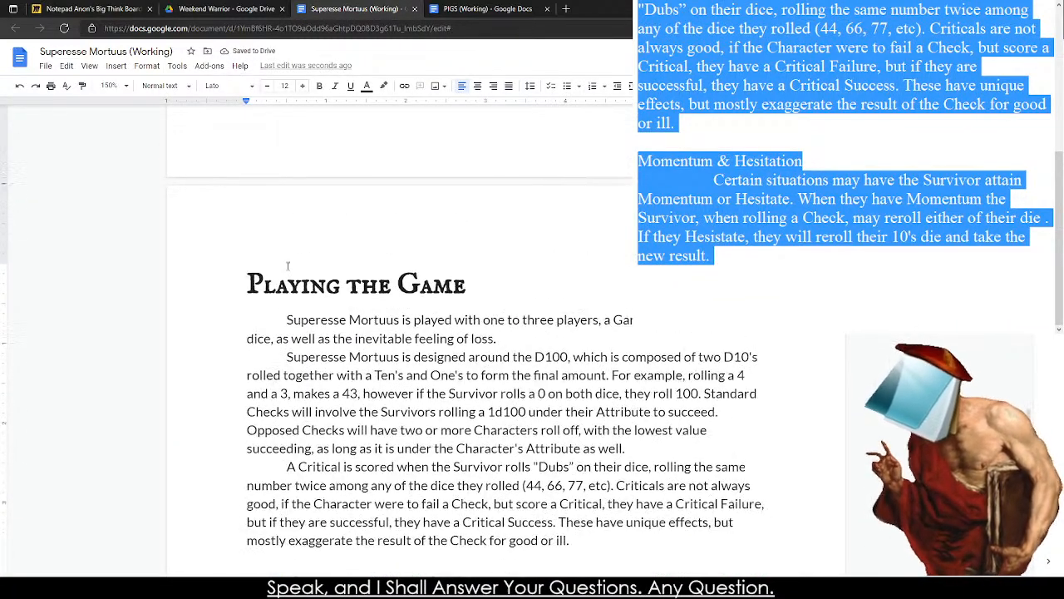
Review the formatted Momentum & Hesitation section of the Superesse Mortuus document.
{"action": "scroll", "coordinate": [277, 274], "scroll_direction": "down", "scroll_amount": 7}
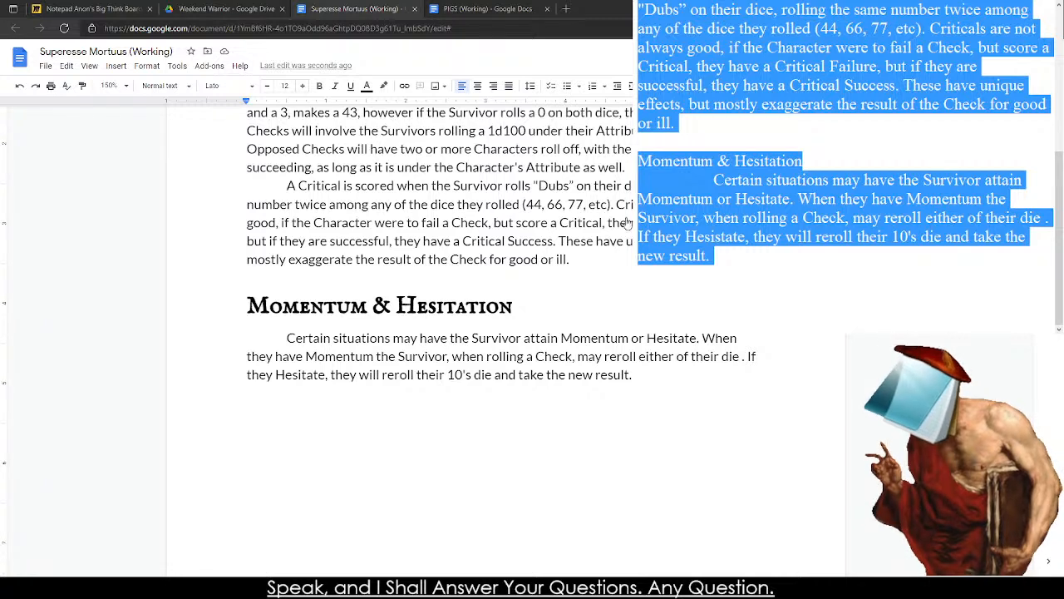
{"action": "double_click", "coordinate": [300, 402]}
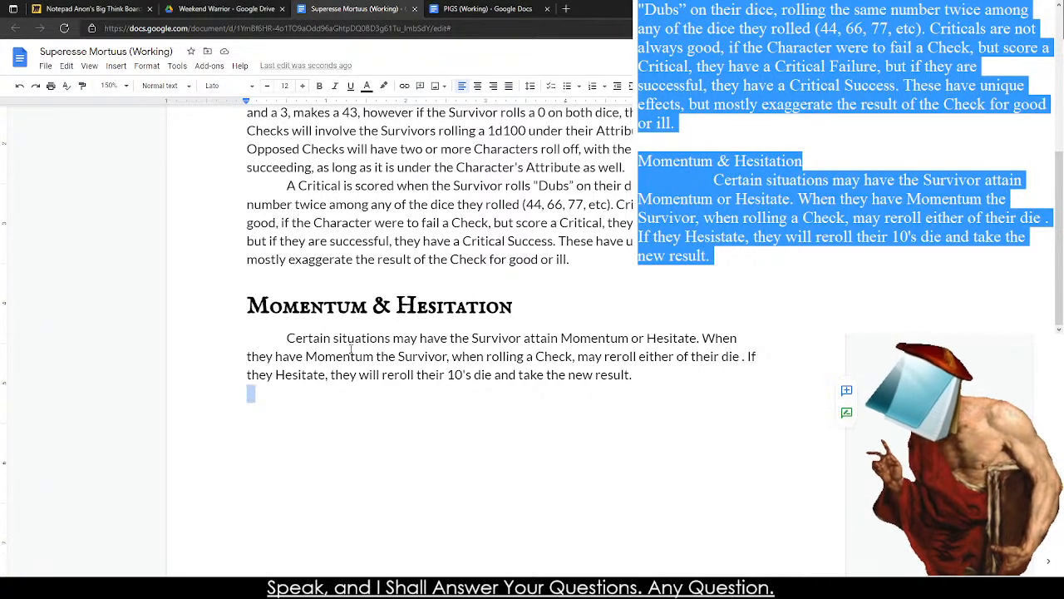
{"action": "left_click", "coordinate": [355, 340]}
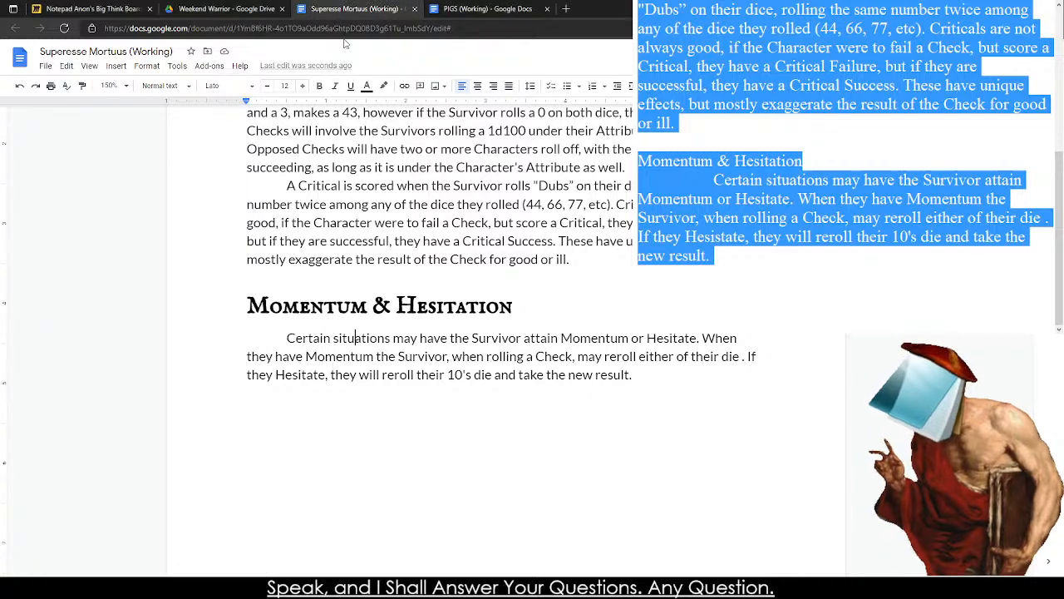
Bring up the Pilot Creation section of the PIGS document for reference and write the heading "Survivor Creation" in the blank notes.
{"action": "left_click", "coordinate": [501, 8]}
{"action": "scroll", "coordinate": [257, 386], "scroll_direction": "down", "scroll_amount": 5}
{"action": "scroll", "coordinate": [221, 344], "scroll_direction": "up", "scroll_amount": 1}
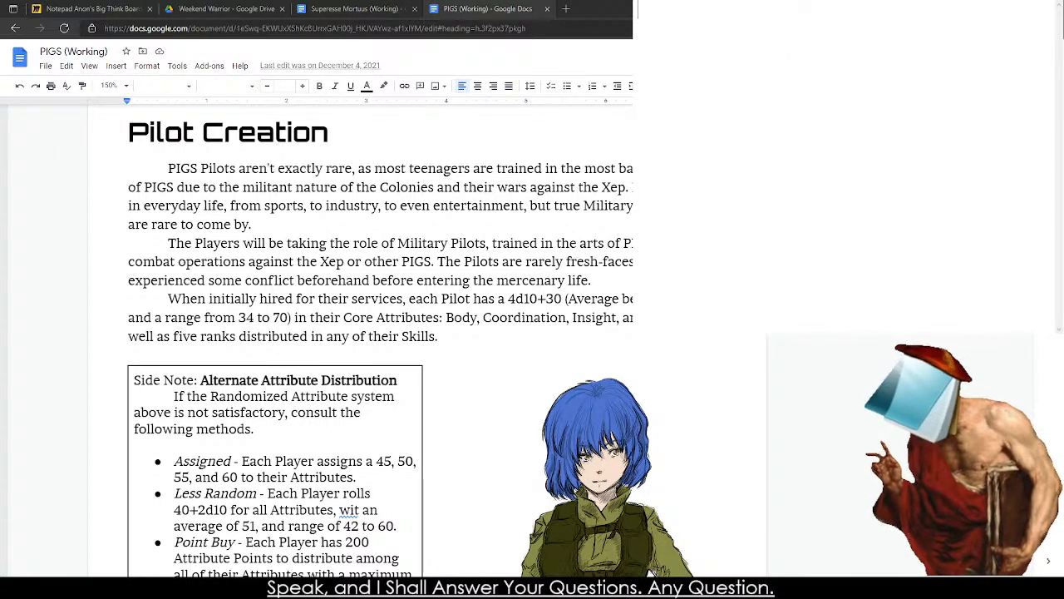
{"action": "scroll", "coordinate": [379, 341], "scroll_direction": "down", "scroll_amount": 2}
{"action": "scroll", "coordinate": [379, 340], "scroll_direction": "up", "scroll_amount": 3}
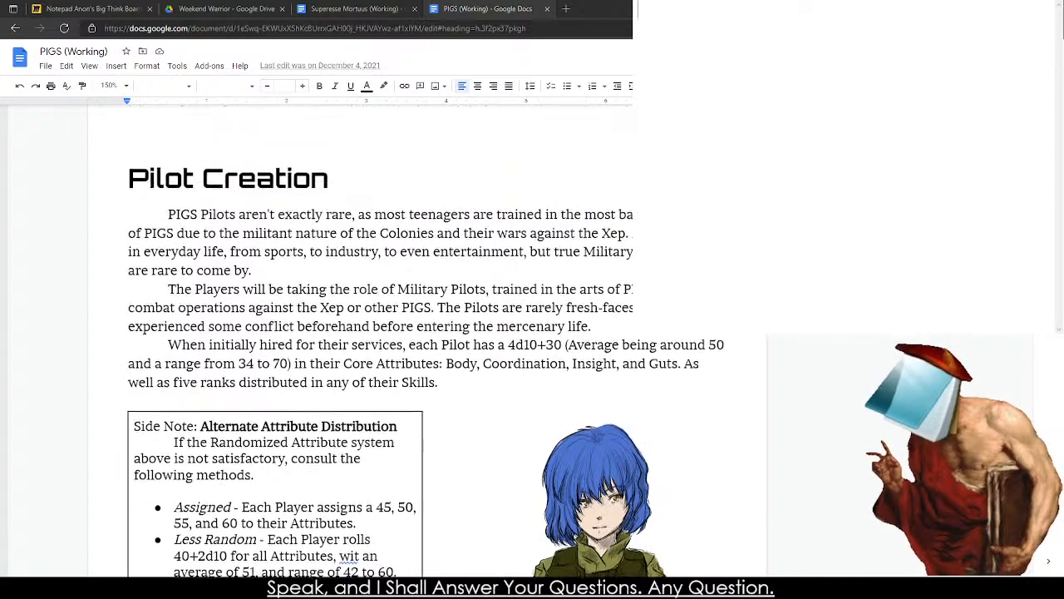
{"action": "scroll", "coordinate": [379, 341], "scroll_direction": "down", "scroll_amount": 1}
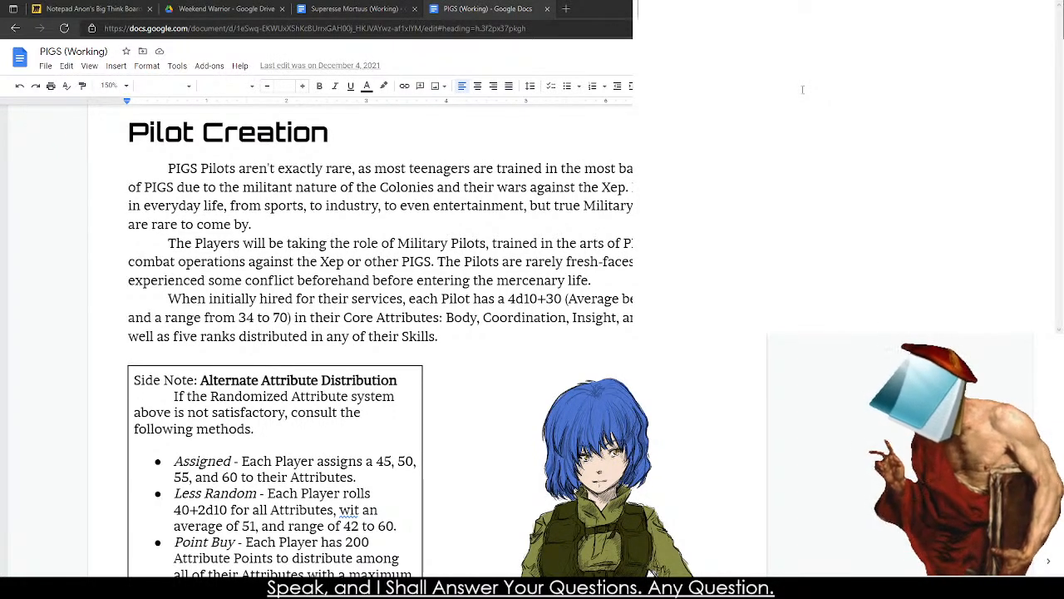
{"action": "type", "text": "urvivor "}
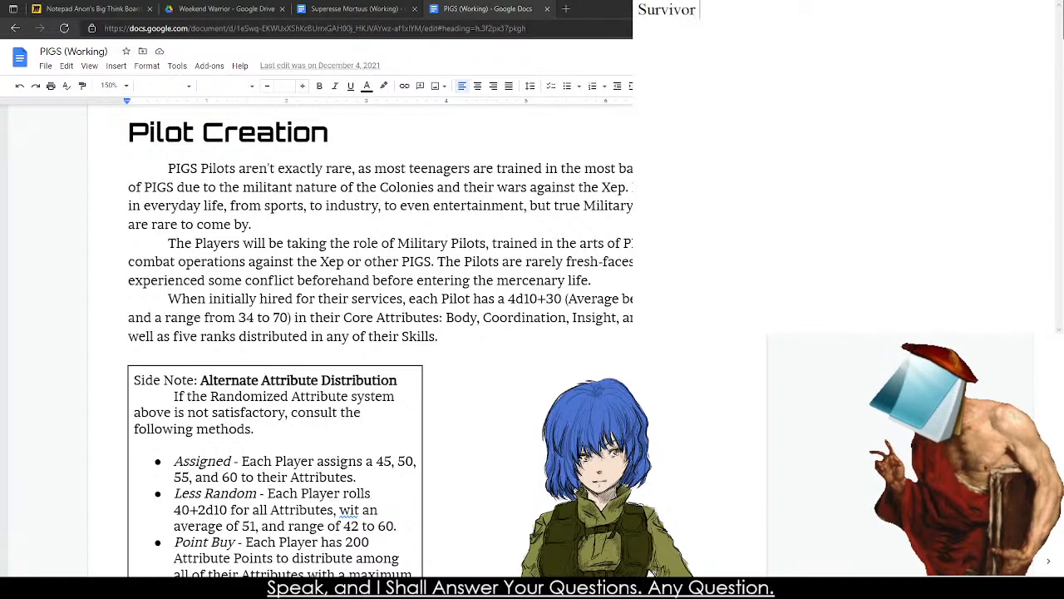
{"action": "type", "text": "Creation Sur"}
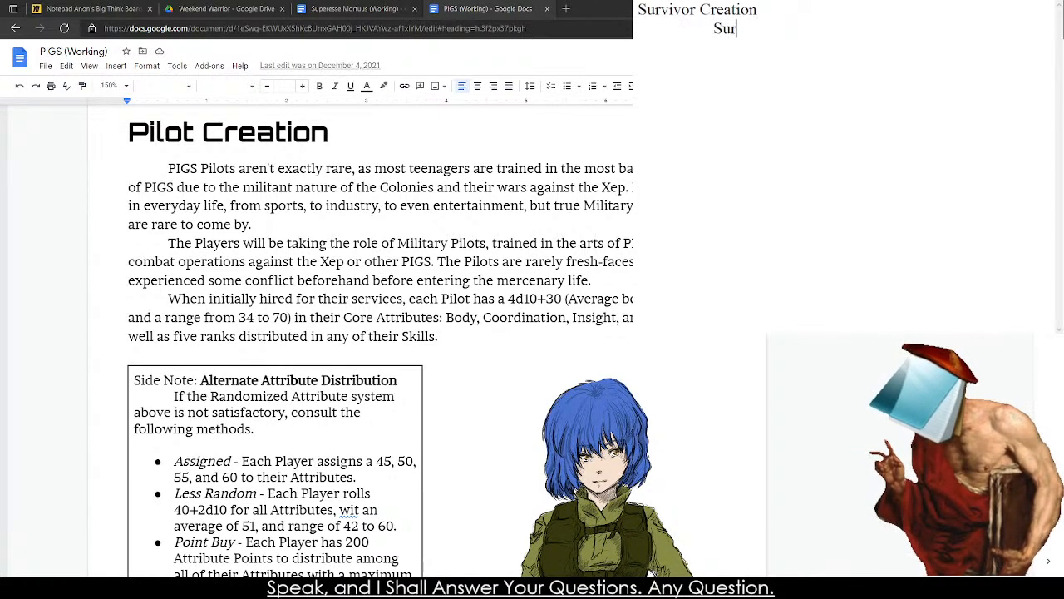
Start an indented paragraph beneath the "Survivor Creation" heading with the words "During the".
{"action": "key", "text": "BackSpace"}
{"action": "key", "text": "BackSpace"}
{"action": "key", "text": "BackSpace"}
{"action": "key", "text": "Tab"}
{"action": "type", "text": "During the end f"}
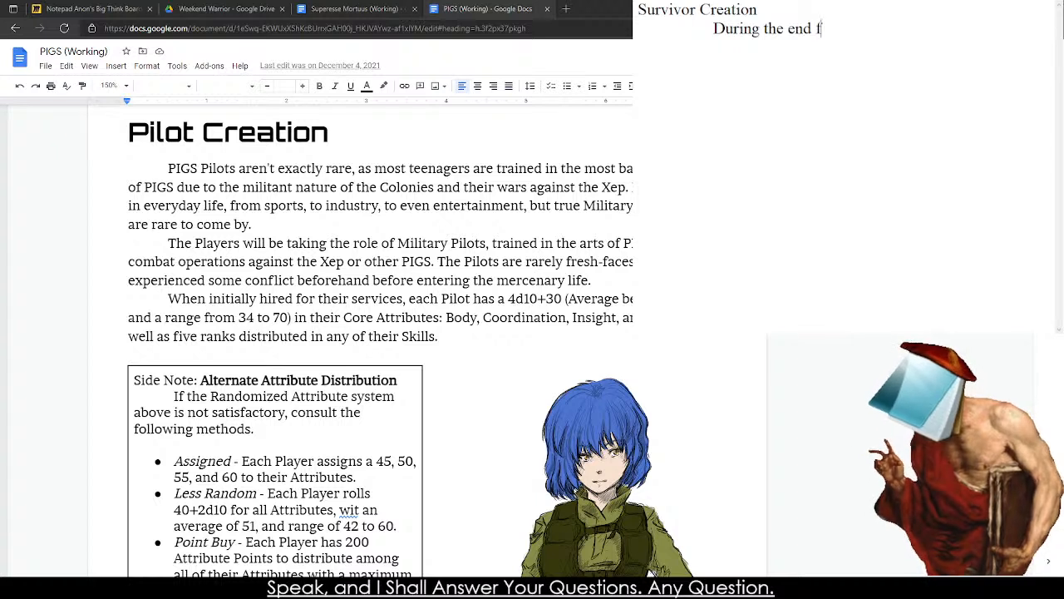
{"action": "key", "text": "BackSpace"}
{"action": "type", "text": "of the da"}
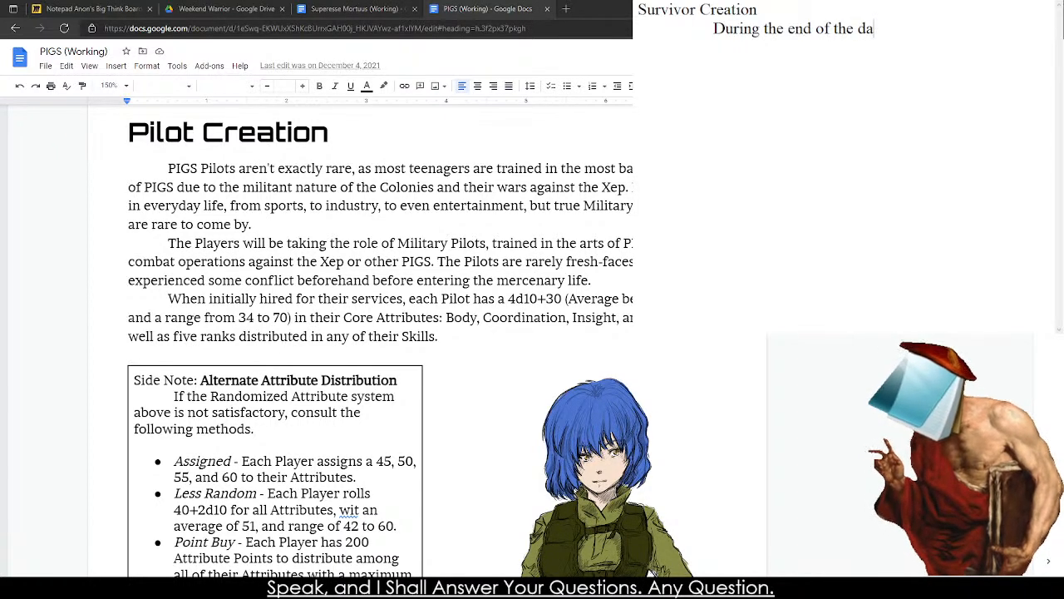
{"action": "key", "text": "BackSpace"}
{"action": "key", "text": "BackSpace"}
{"action": "key", "text": "BackSpace"}
{"action": "key", "text": "BackSpace"}
{"action": "key", "text": "BackSpace"}
{"action": "key", "text": "BackSpace"}
{"action": "key", "text": "BackSpace"}
{"action": "key", "text": "BackSpace"}
{"action": "key", "text": "BackSpace"}
{"action": "key", "text": "BackSpace"}
{"action": "key", "text": "BackSpace"}
{"action": "key", "text": "BackSpace"}
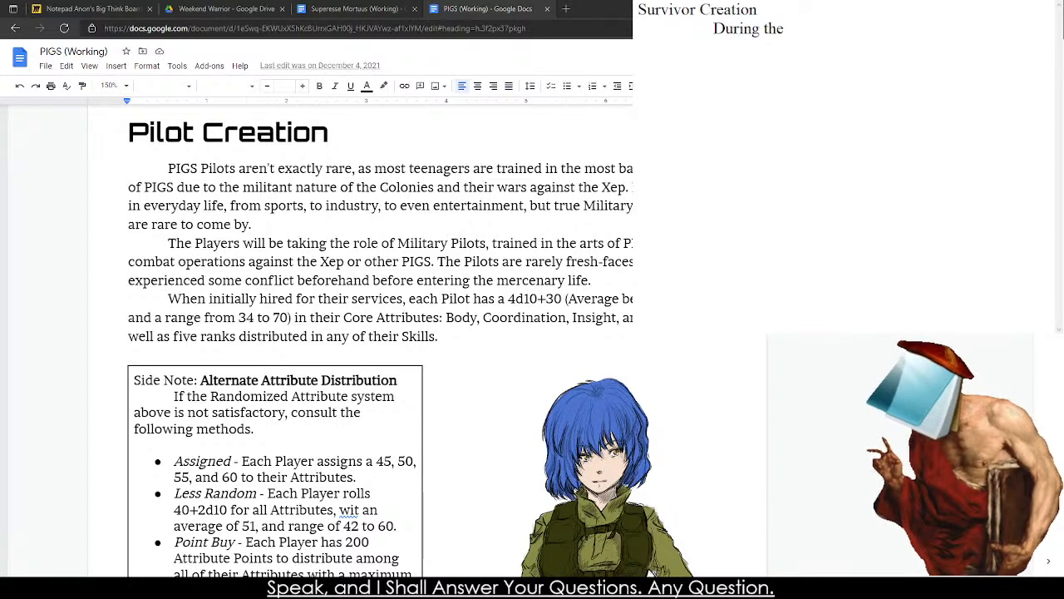
Continue the paragraph's opening sentence with "opening days of The Event".
{"action": "type", "text": "Openi"}
{"action": "key", "text": "BackSpace"}
{"action": "key", "text": "BackSpace"}
{"action": "key", "text": "BackSpace"}
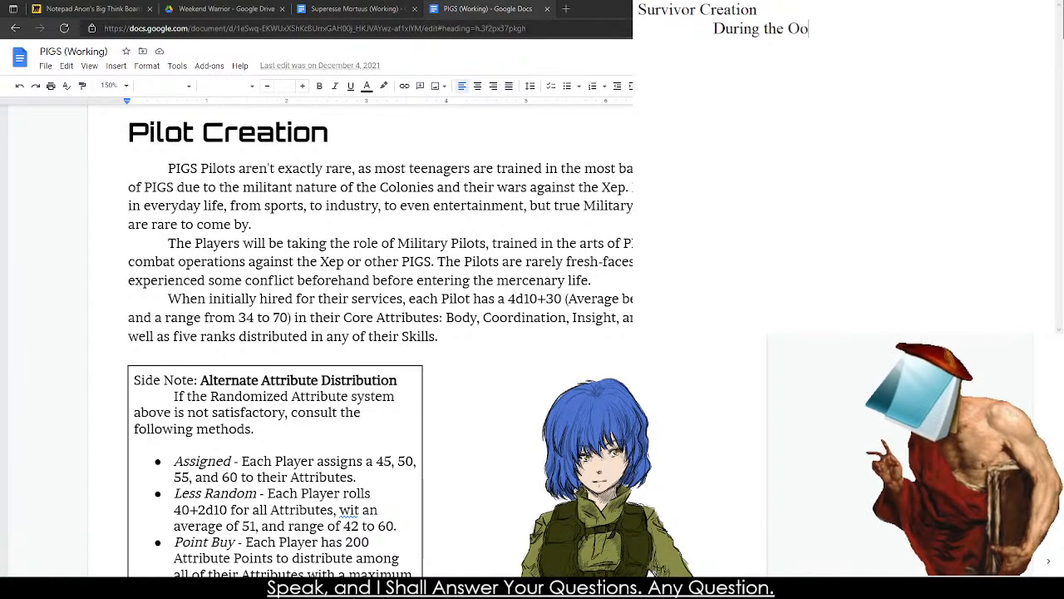
{"action": "key", "text": "BackSpace"}
{"action": "key", "text": "BackSpace"}
{"action": "type", "text": "opening days ot"}
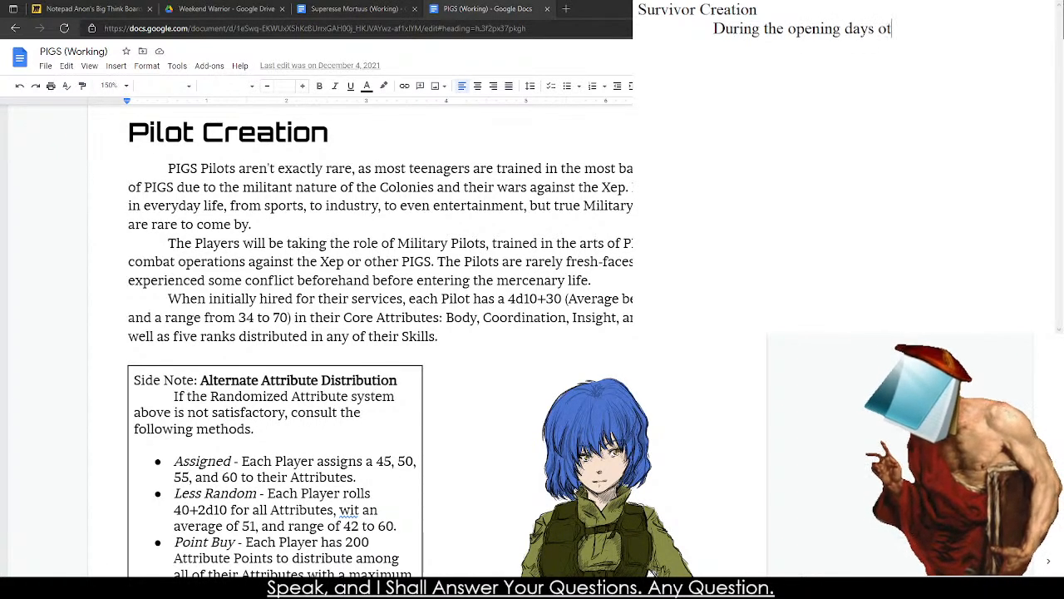
{"action": "key", "text": "BackSpace"}
{"action": "key", "text": "BackSpace"}
{"action": "type", "text": "of the "}
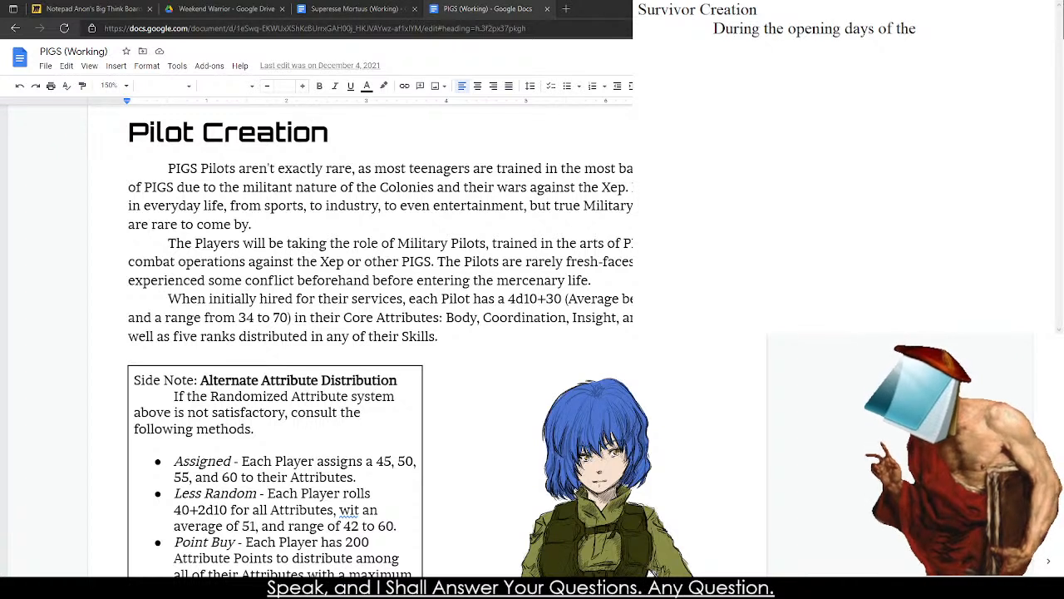
{"action": "type", "text": "Event"}
{"action": "key", "text": "BackSpace"}
{"action": "key", "text": "BackSpace"}
{"action": "key", "text": "BackSpace"}
{"action": "key", "text": "BackSpace"}
{"action": "key", "text": "BackSpace"}
{"action": "key", "text": "BackSpace"}
{"action": "key", "text": "BackSpace"}
{"action": "key", "text": "BackSpace"}
{"action": "key", "text": "BackSpace"}
{"action": "key", "text": "BackSpace"}
{"action": "key", "text": "BackSpace"}
{"action": "type", "text": "Th"}
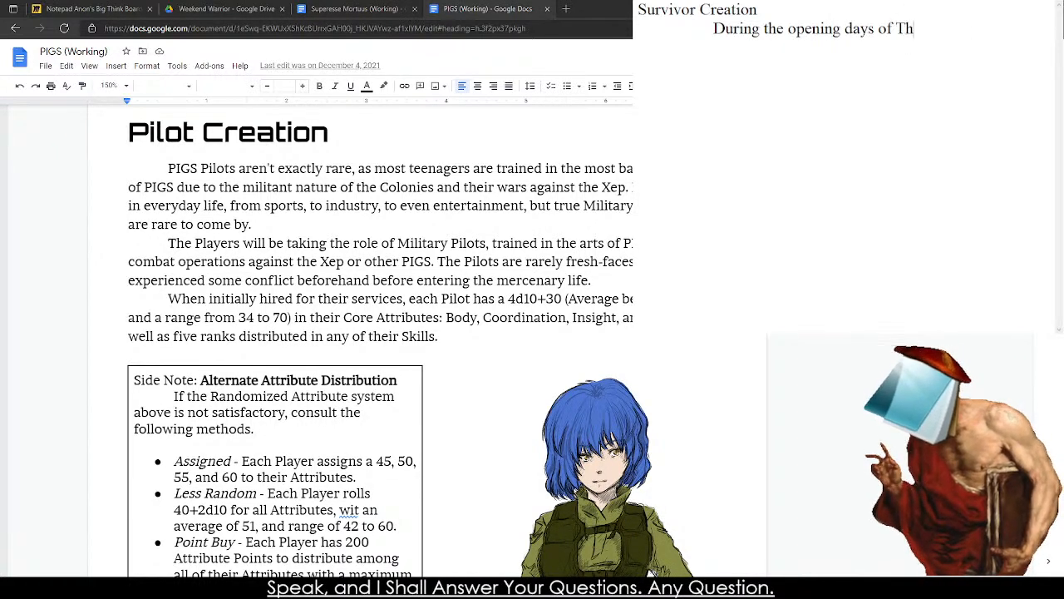
{"action": "type", "text": "e Event, many"}
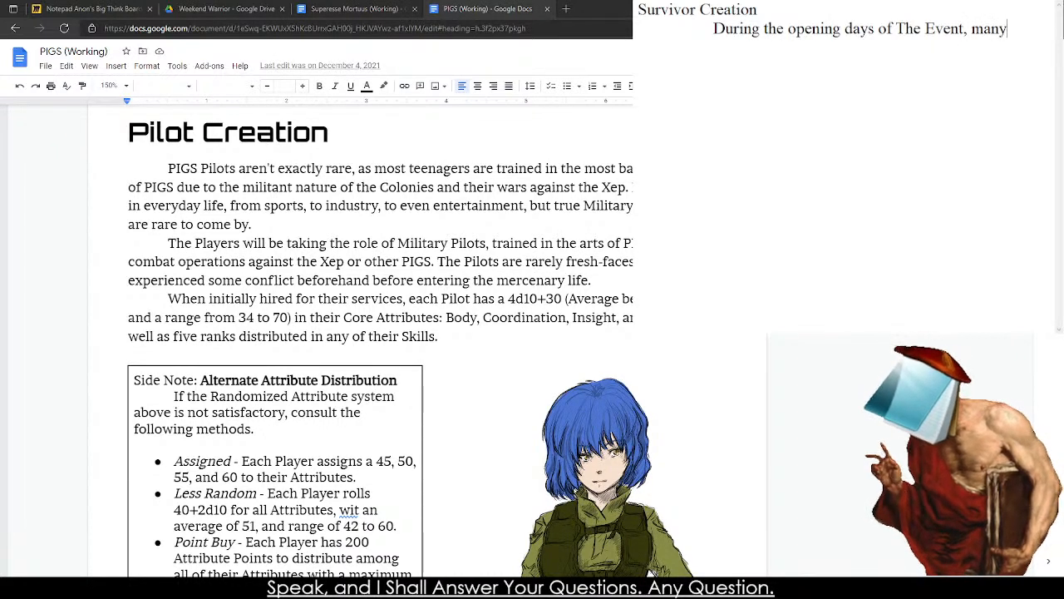
{"action": "type", "text": " lost their live"}
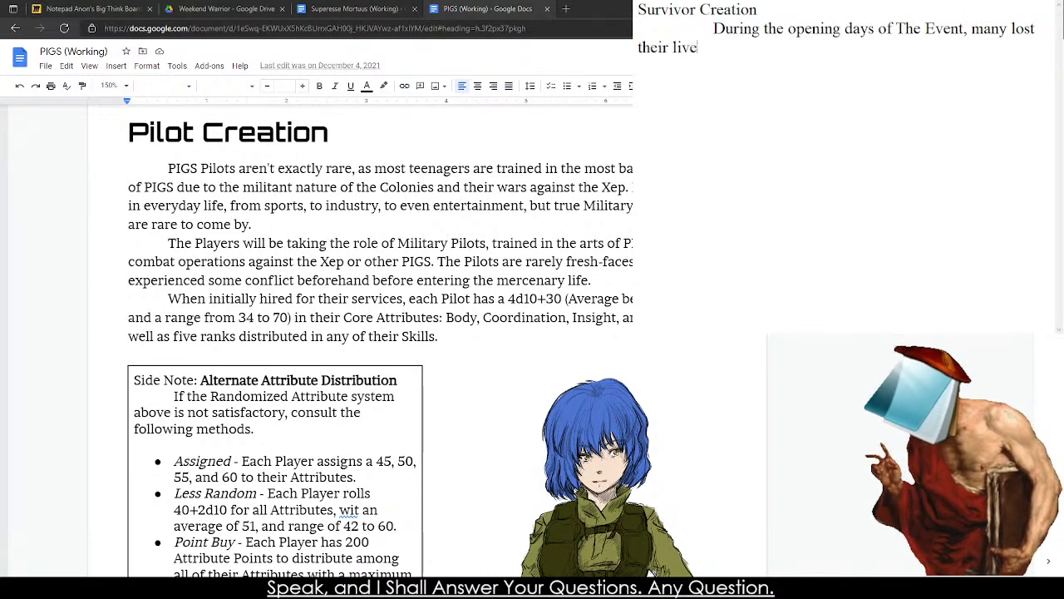
{"action": "type", "text": "s, only th"}
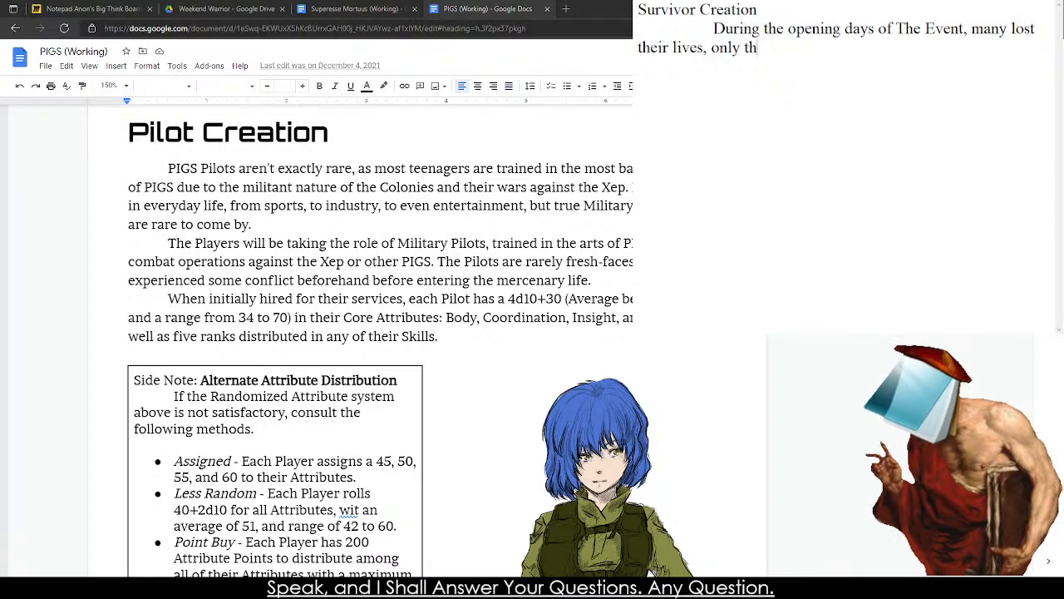
{"action": "type", "text": " return intunlife."}
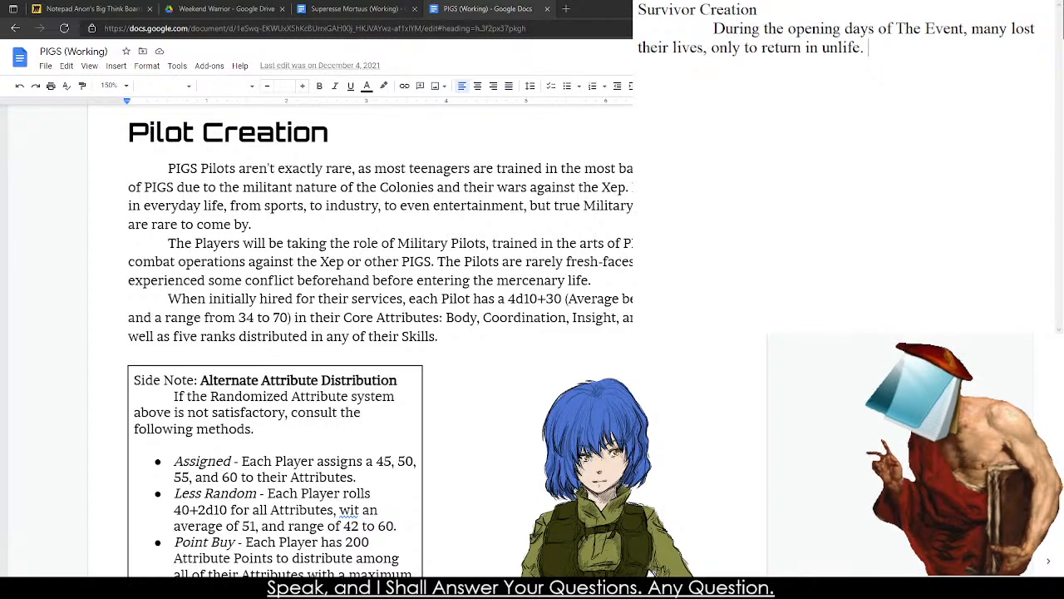
Complete the opening sentence with ", many lost their lives, only to return to unlife.".
{"action": "key", "text": "BackSpace"}
{"action": "key", "text": "BackSpace"}
{"action": "key", "text": "BackSpace"}
{"action": "key", "text": "BackSpace"}
{"action": "key", "text": "BackSpace"}
{"action": "key", "text": "BackSpace"}
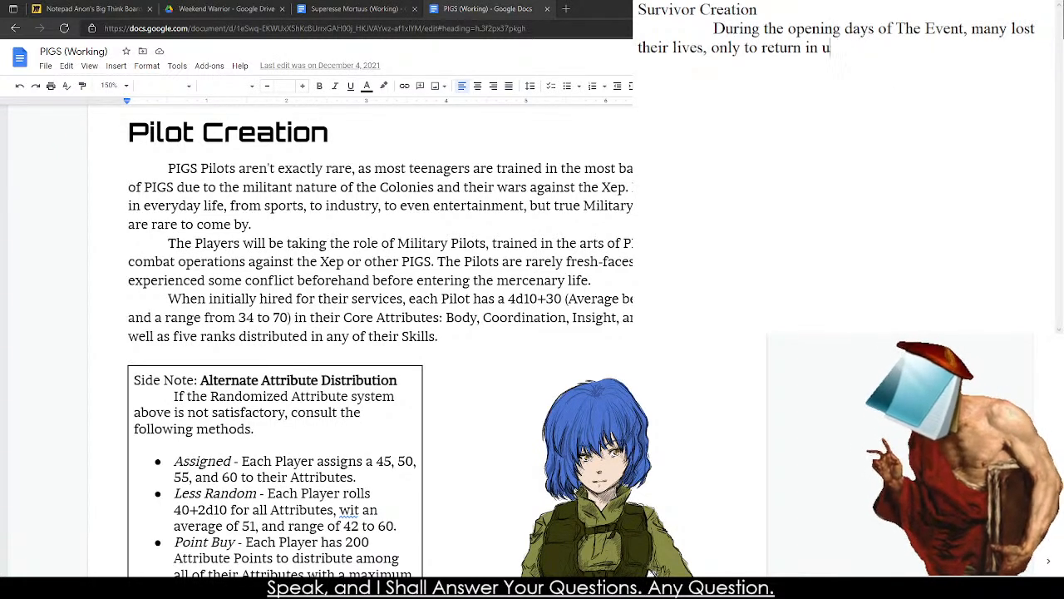
{"action": "type", "text": "unlife."}
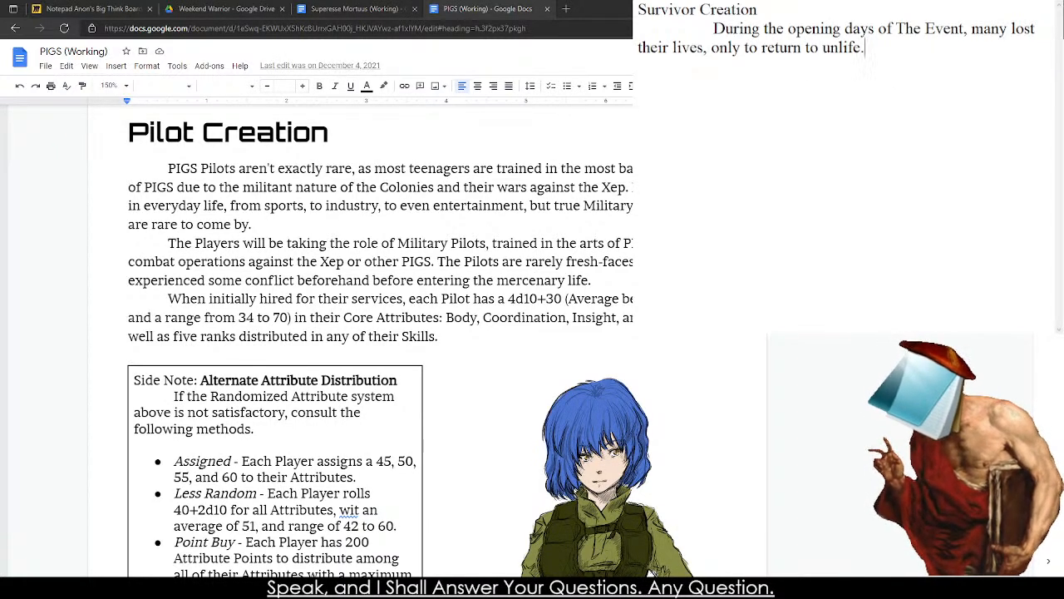
{"action": "type", "text": " Survivrs"}
Begin the second sentence of the paragraph with "Survivors quickly dwindled as safehouses were overrun".
{"action": "key", "text": "BackSpace"}
{"action": "key", "text": "BackSpace"}
{"action": "type", "text": "ors"}
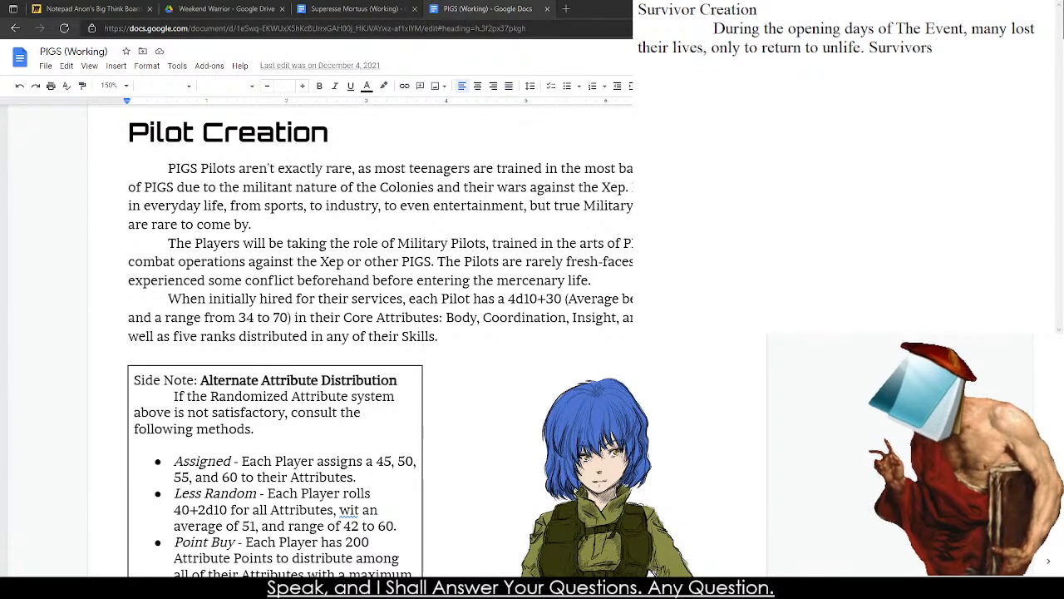
{"action": "type", "text": " quickly dw"}
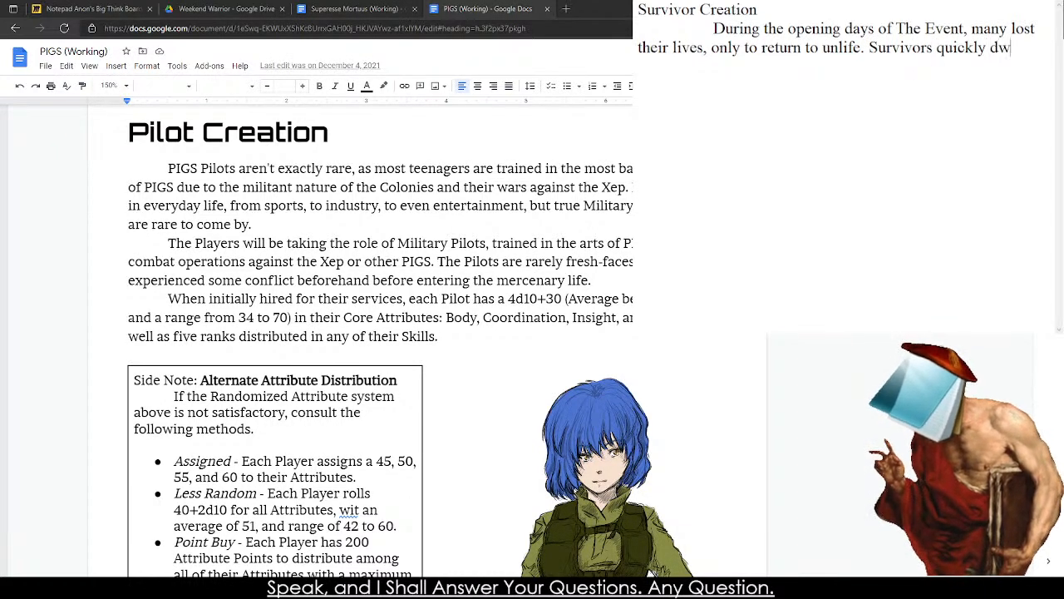
{"action": "type", "text": "indled"}
{"action": "key", "text": "BackSpace"}
{"action": "type", "text": "led"}
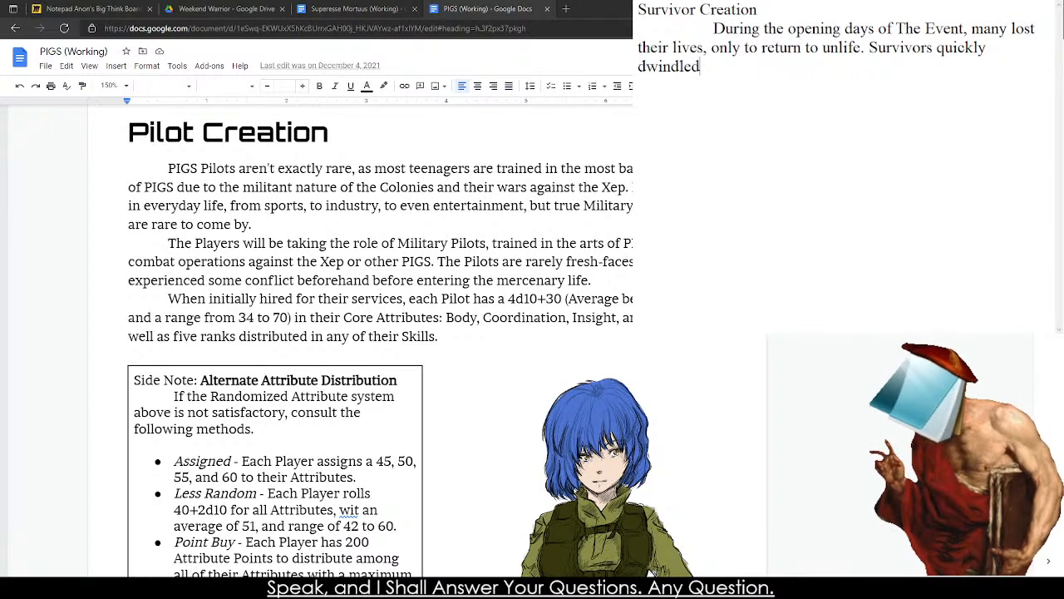
{"action": "type", "text": " as safehous"}
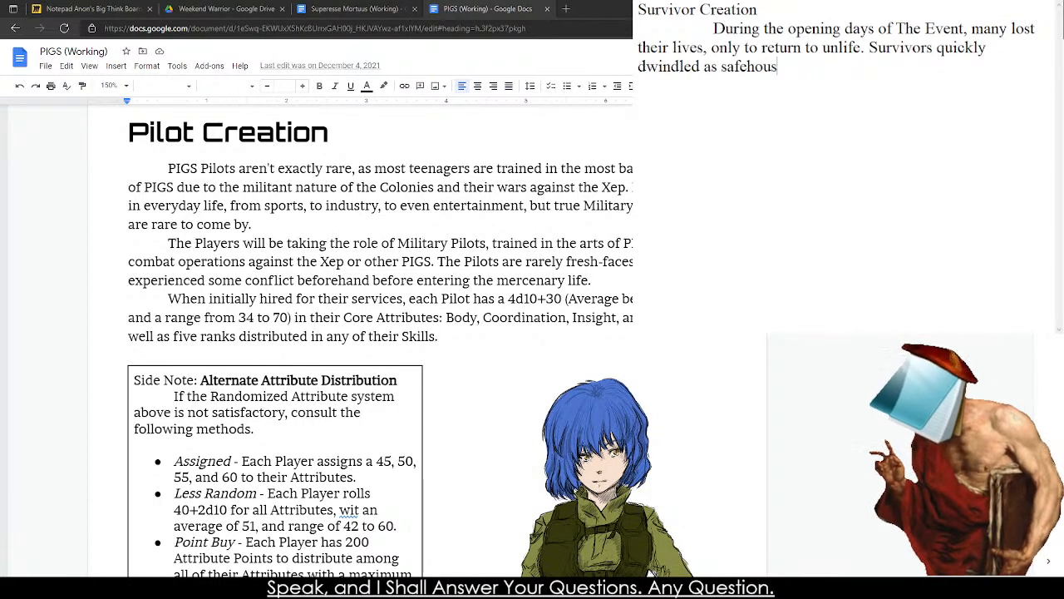
{"action": "type", "text": "es were "}
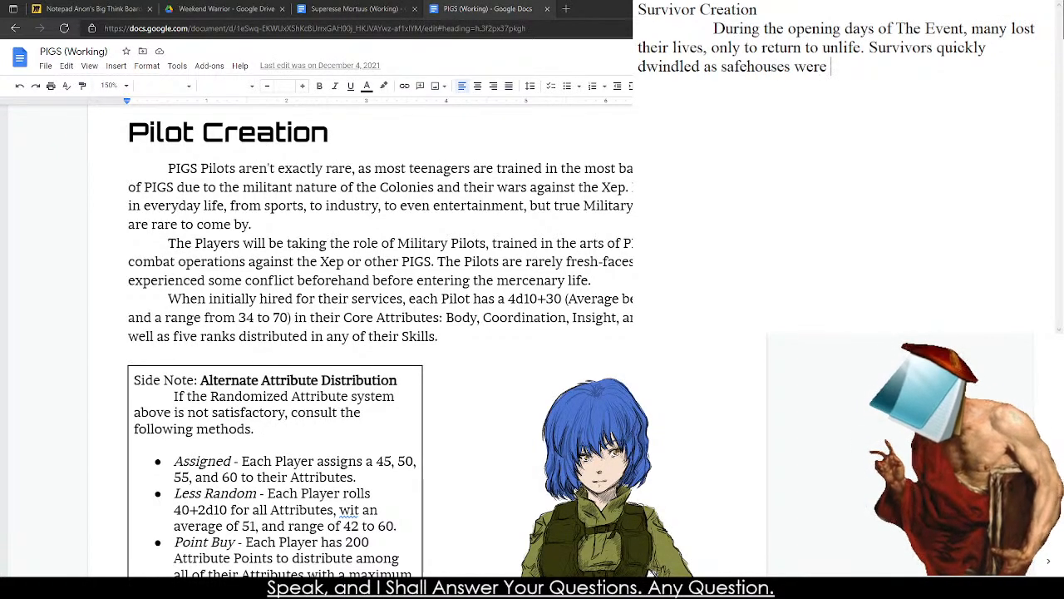
{"action": "type", "text": "overrun and "}
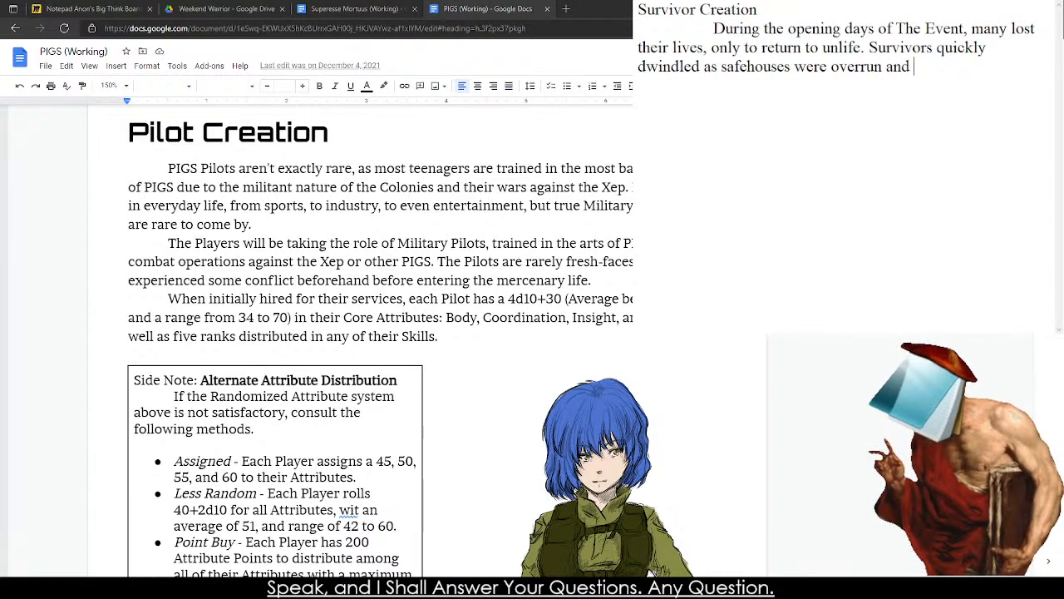
{"action": "type", "text": "petty squa"}
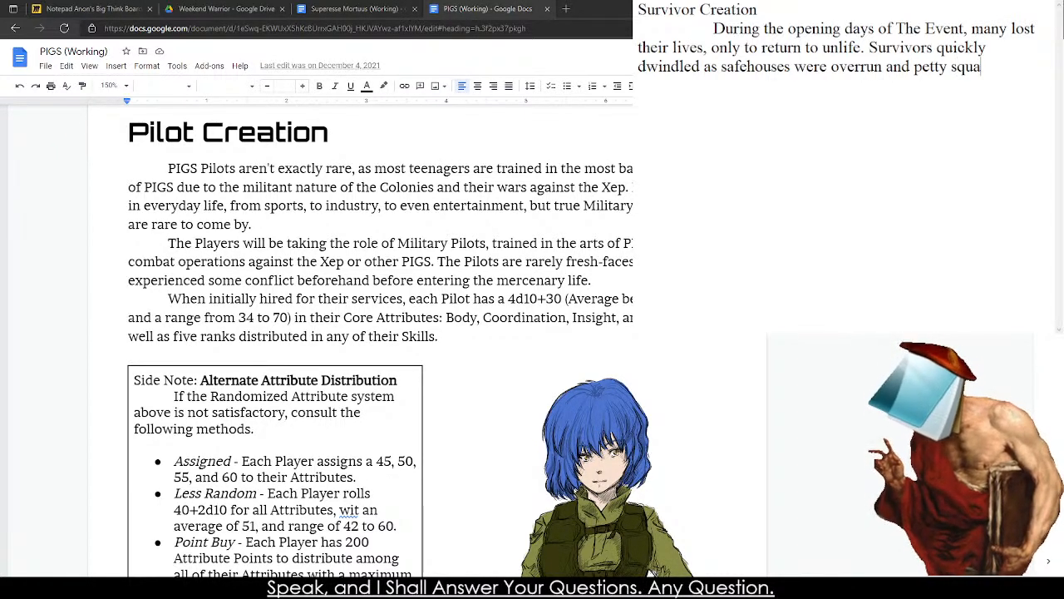
{"action": "type", "text": "bbles escalated wi"}
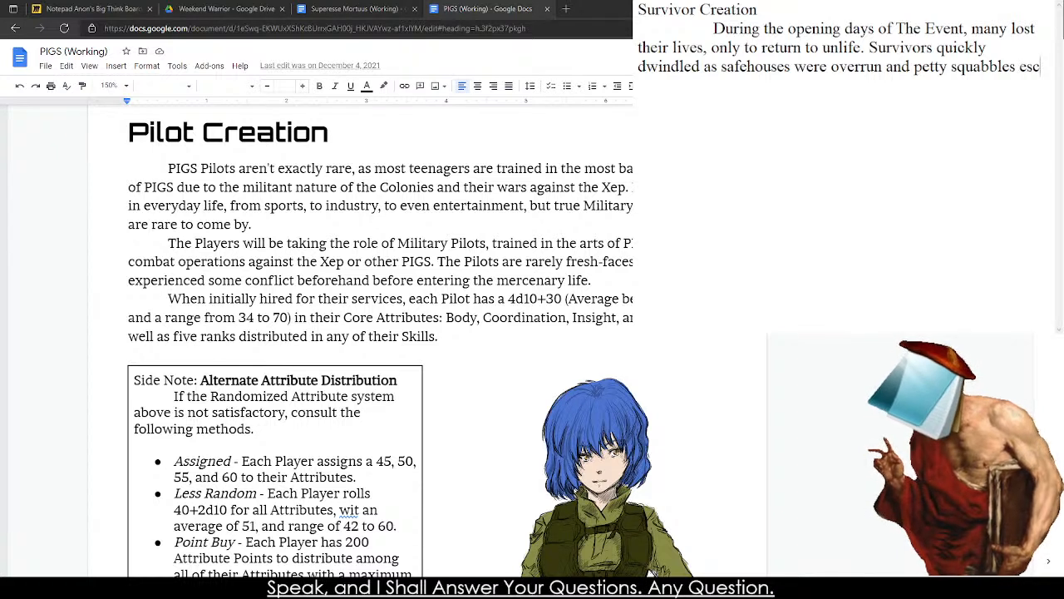
Extend the second sentence with "and petty squabbles escalated with the end of".
{"action": "type", "text": "e end"}
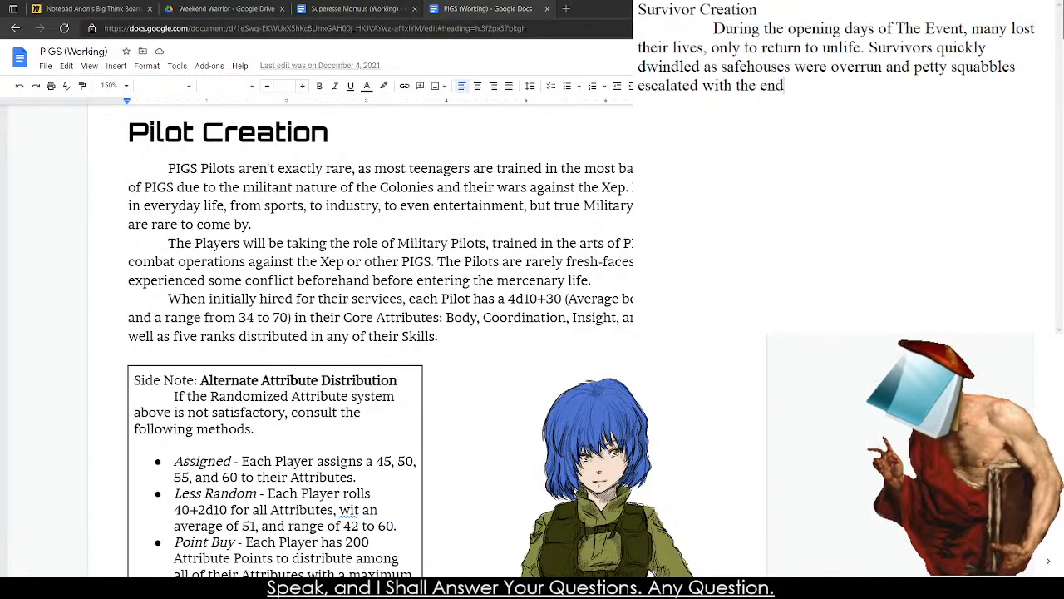
{"action": "type", "text": " f"}
{"action": "key", "text": "BackSpace"}
{"action": "type", "text": "o"}
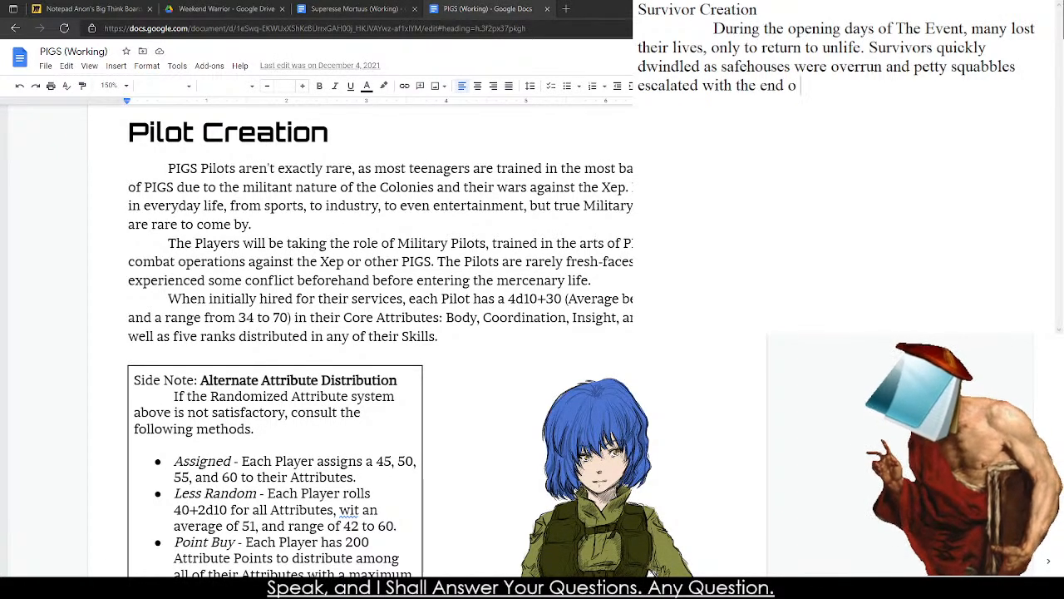
{"action": "type", "text": "f"}
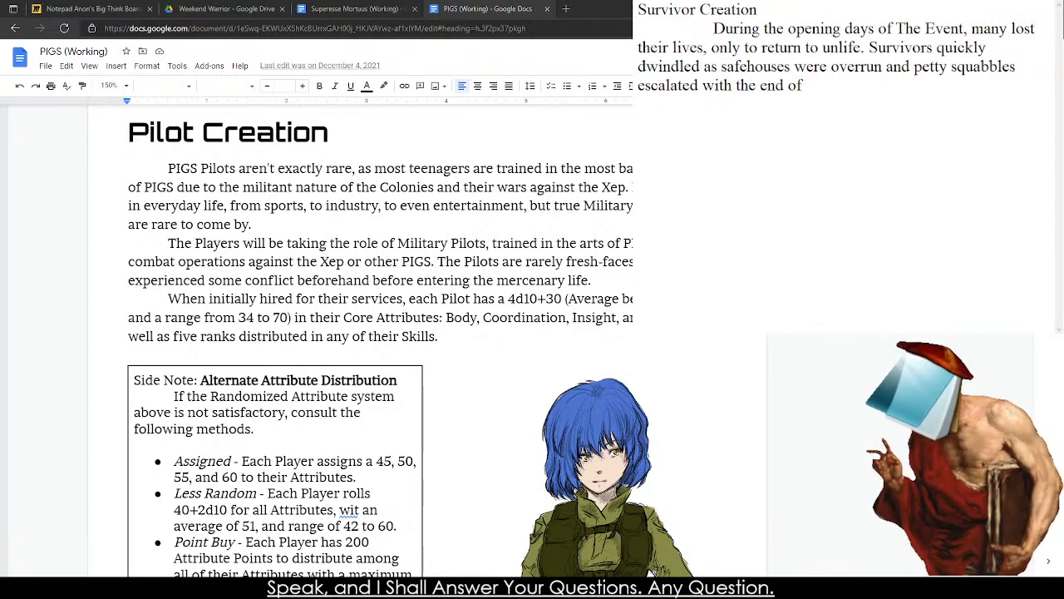
Correct the misspelled "wit" to "with" in the Less Random bullet of the PIGS document's Alternate Attribute Distribution side note.
{"action": "left_click", "coordinate": [347, 510]}
{"action": "right_click", "coordinate": [347, 510]}
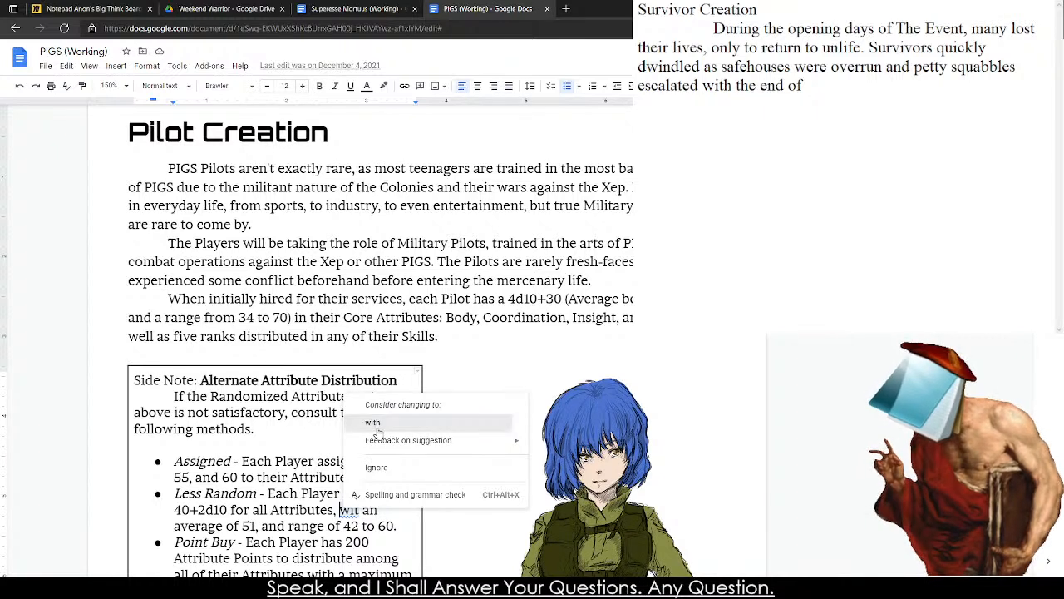
{"action": "left_click", "coordinate": [374, 422]}
{"action": "left_click", "coordinate": [642, 107]}
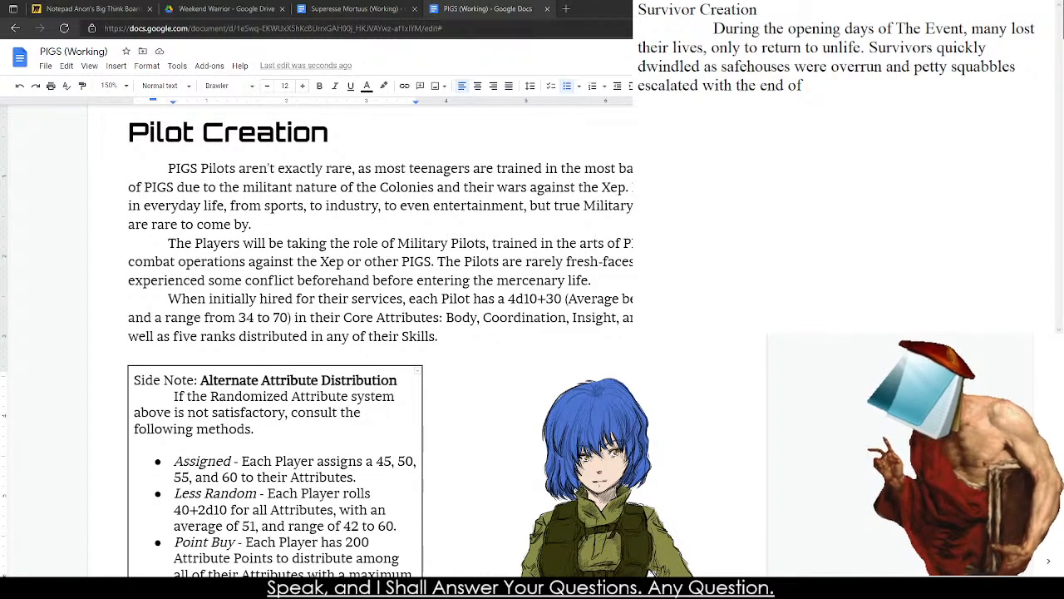
{"action": "left_click", "coordinate": [381, 243]}
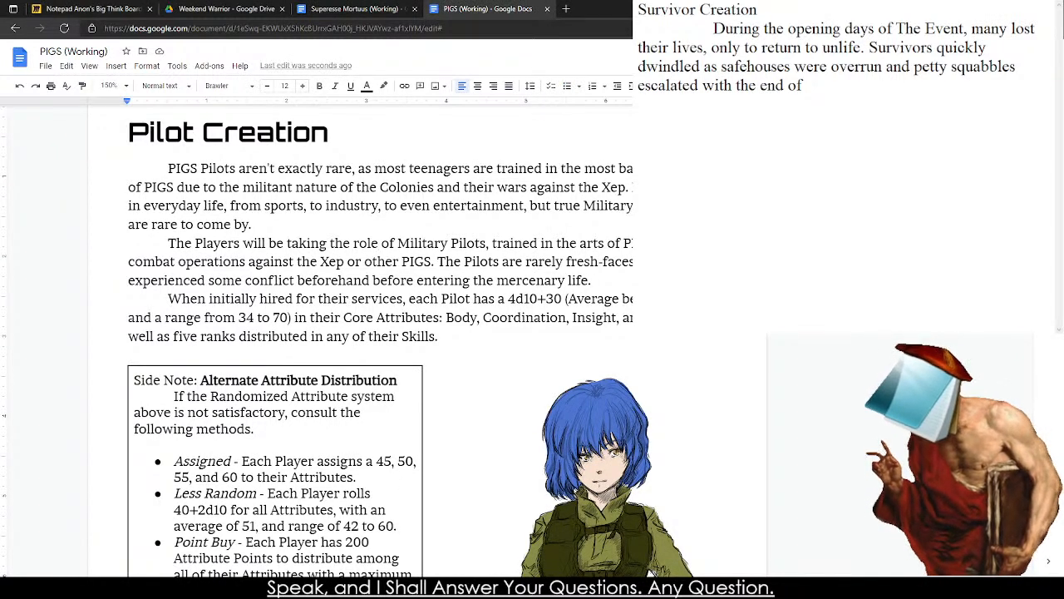
Complete the second sentence of the Survivor Creation paragraph with "law and order.".
{"action": "left_click", "coordinate": [803, 85]}
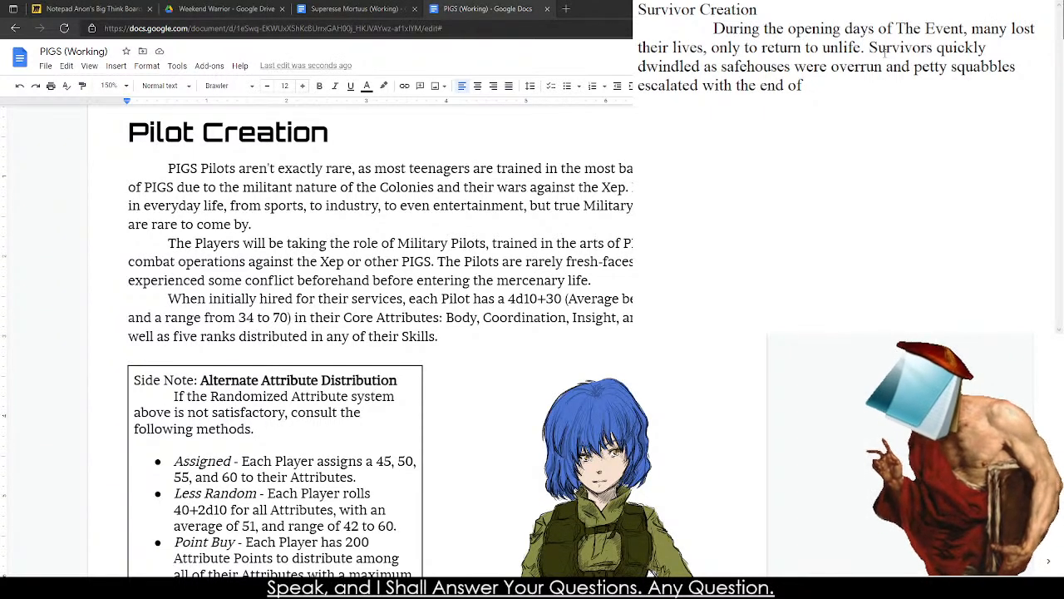
{"action": "type", "text": "law *"}
{"action": "type", "text": "nd order."}
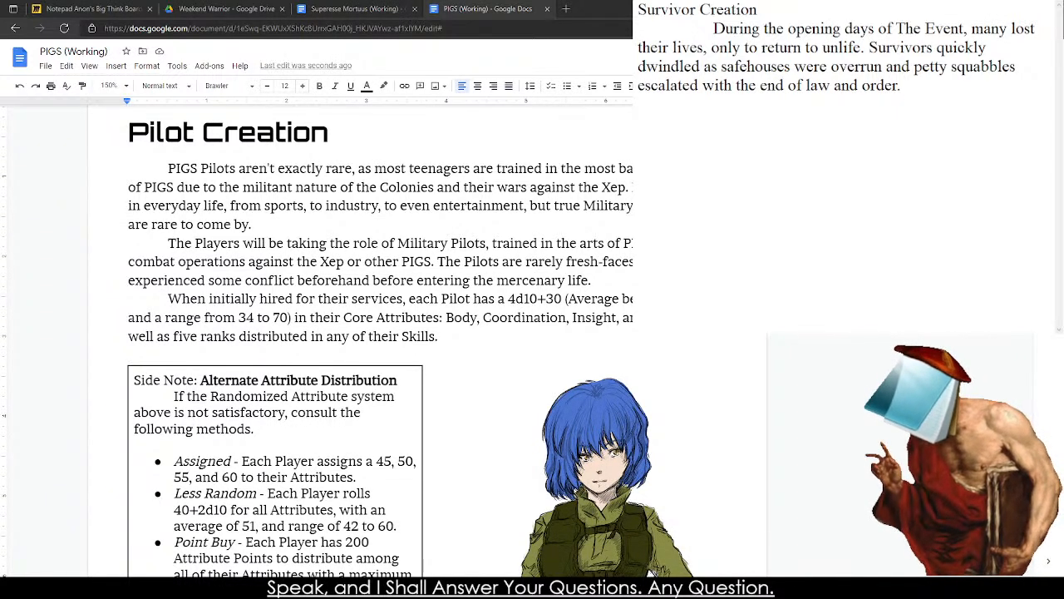
Start a new indented paragraph with "The Survivors are one of the few remaining, disparate".
{"action": "key", "text": "Return"}
{"action": "key", "text": "Tab"}
{"action": "type", "text": "You"}
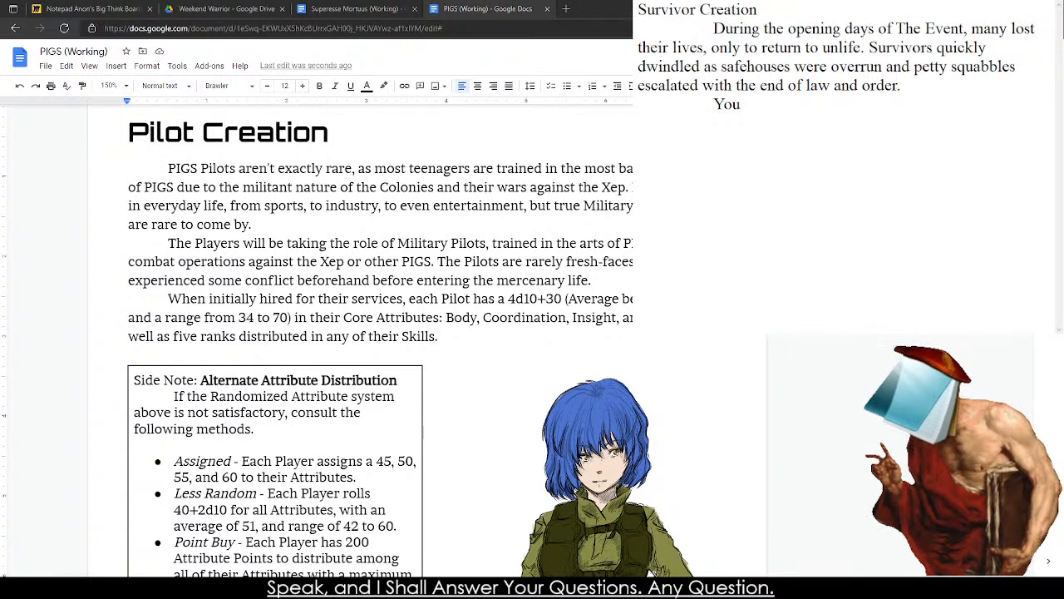
{"action": "key", "text": "BackSpace"}
{"action": "key", "text": "BackSpace"}
{"action": "type", "text": "The Survivors are one"}
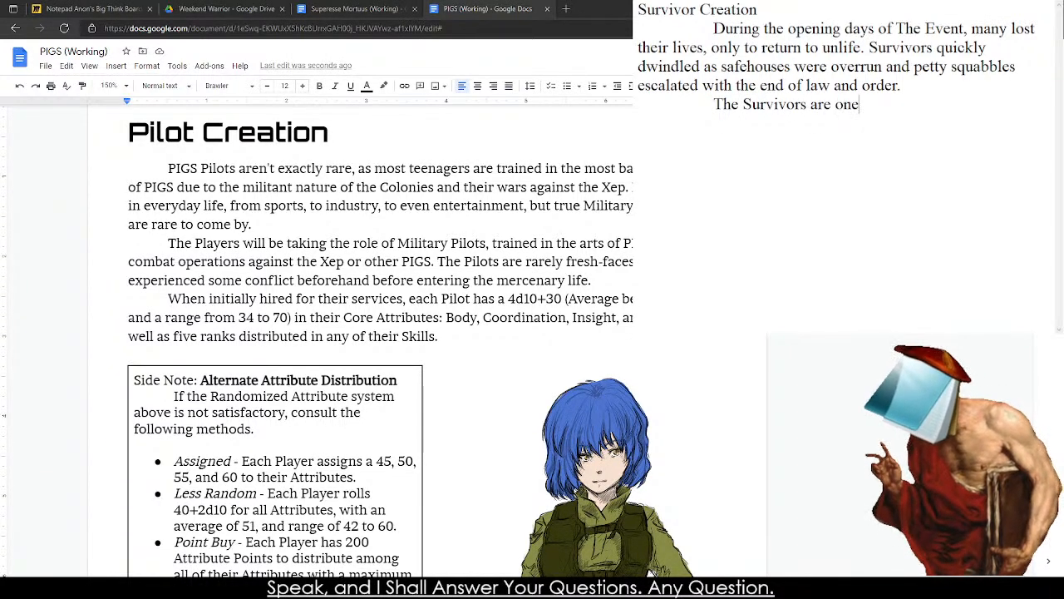
{"action": "type", "text": " of the fe"}
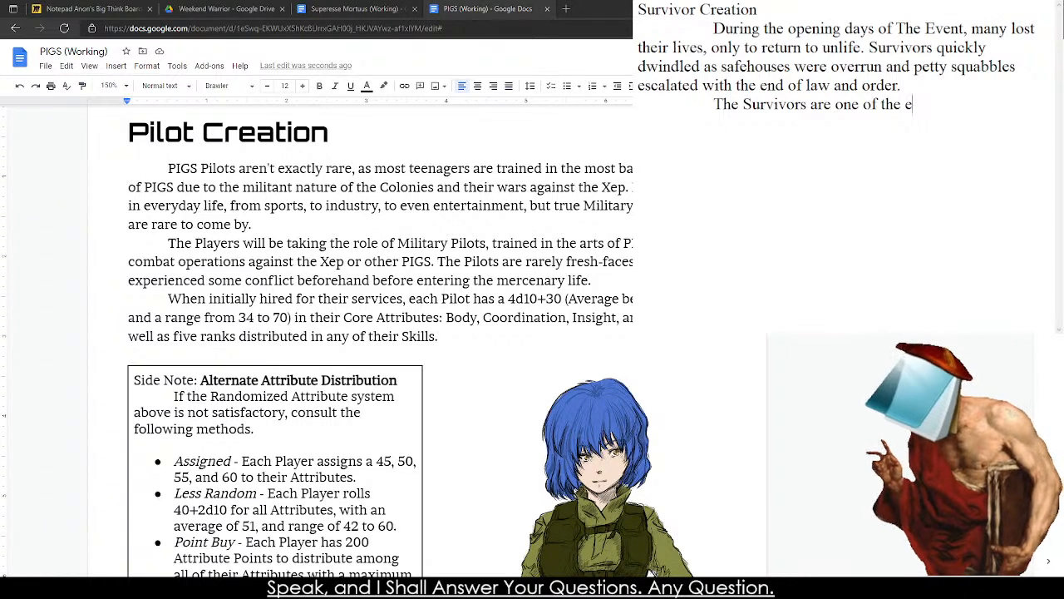
{"action": "type", "text": "w rema"}
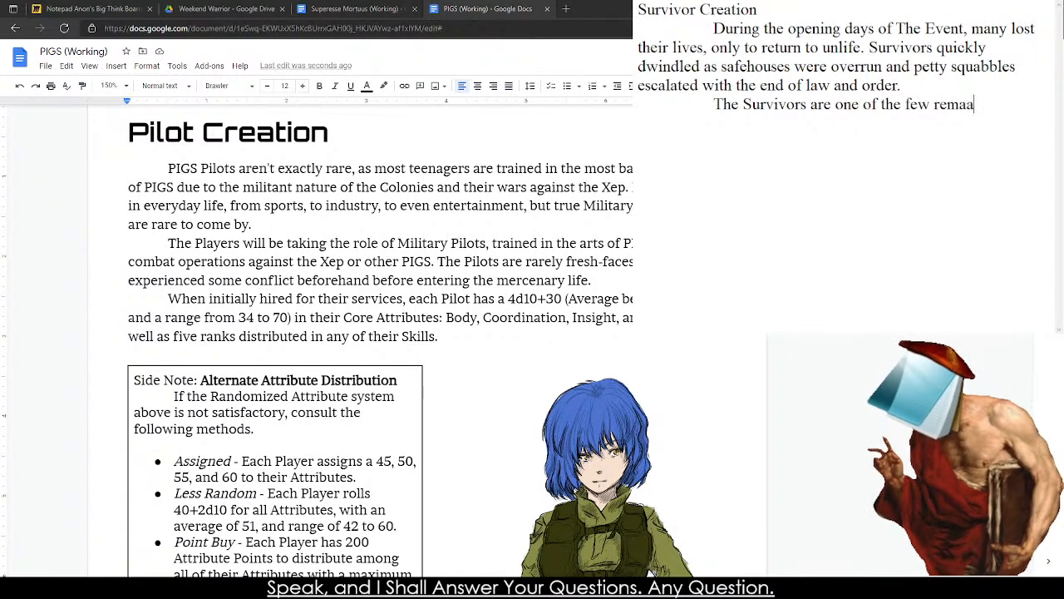
{"action": "type", "text": "ining, dispare"}
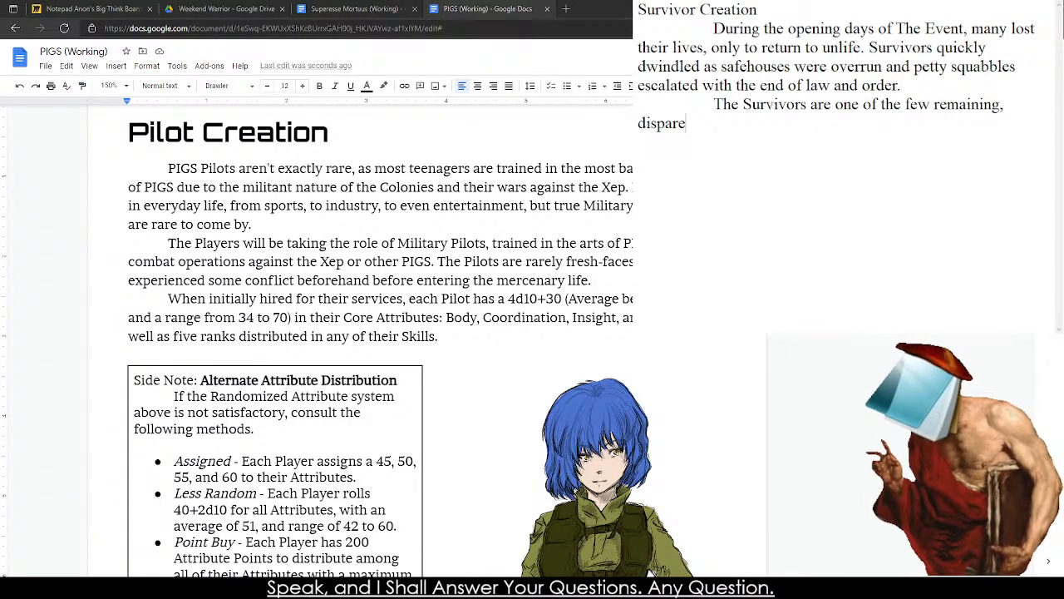
{"action": "key", "text": "BackSpace"}
{"action": "type", "text": "are one of the few remaining, disparate "}
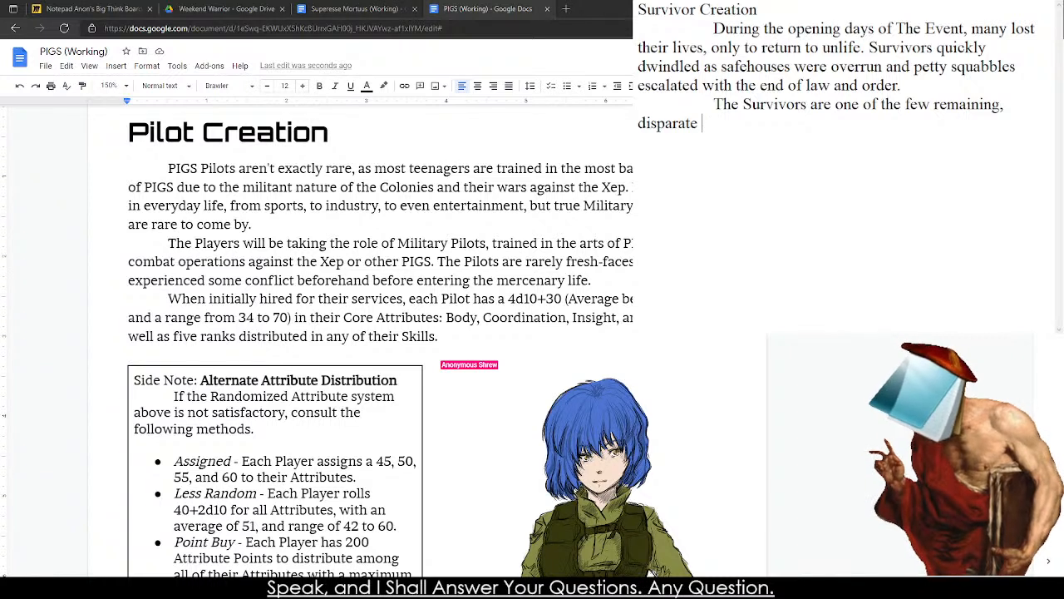
{"action": "type", "text": "wanderers "}
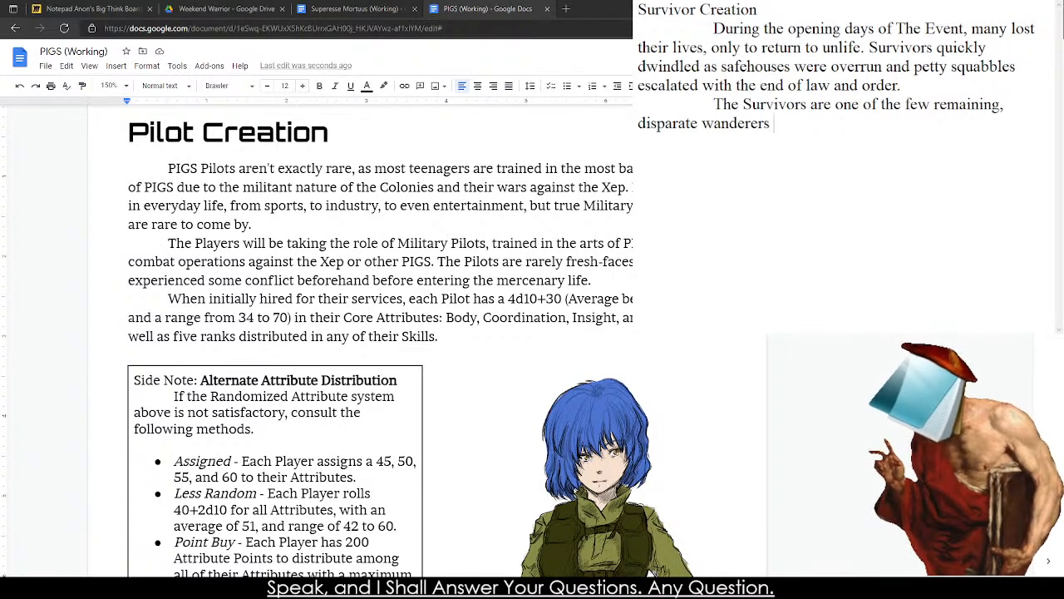
{"action": "type", "text": "trying "}
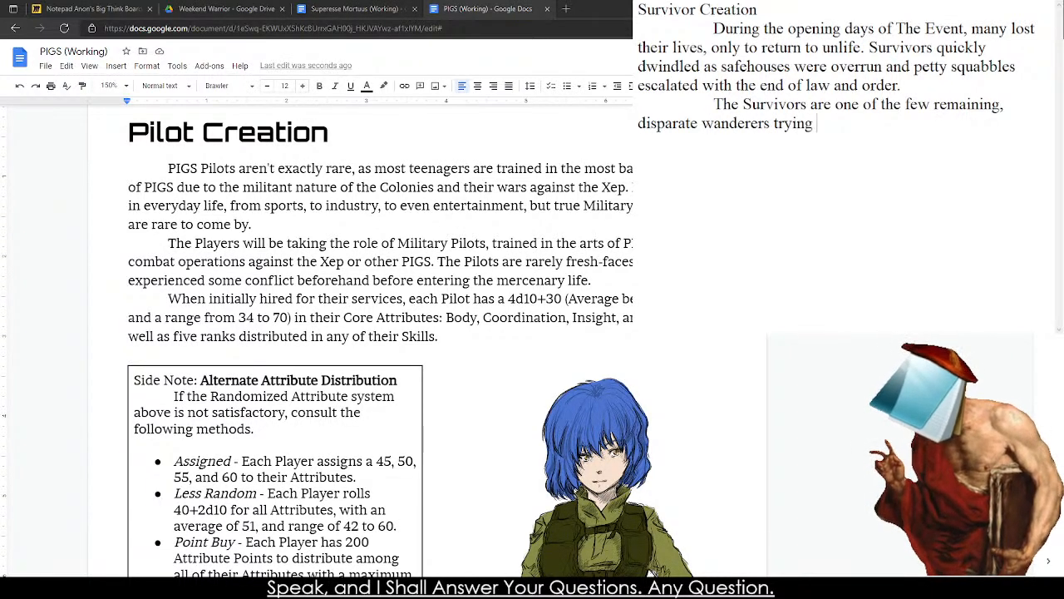
{"action": "type", "text": "to make their "}
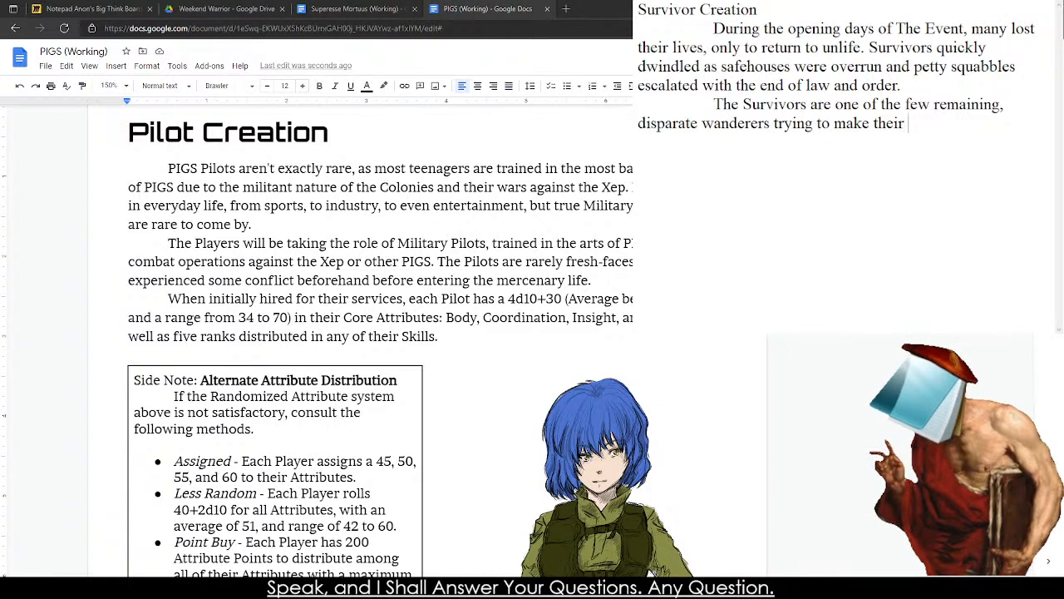
{"action": "type", "text": "life in a "}
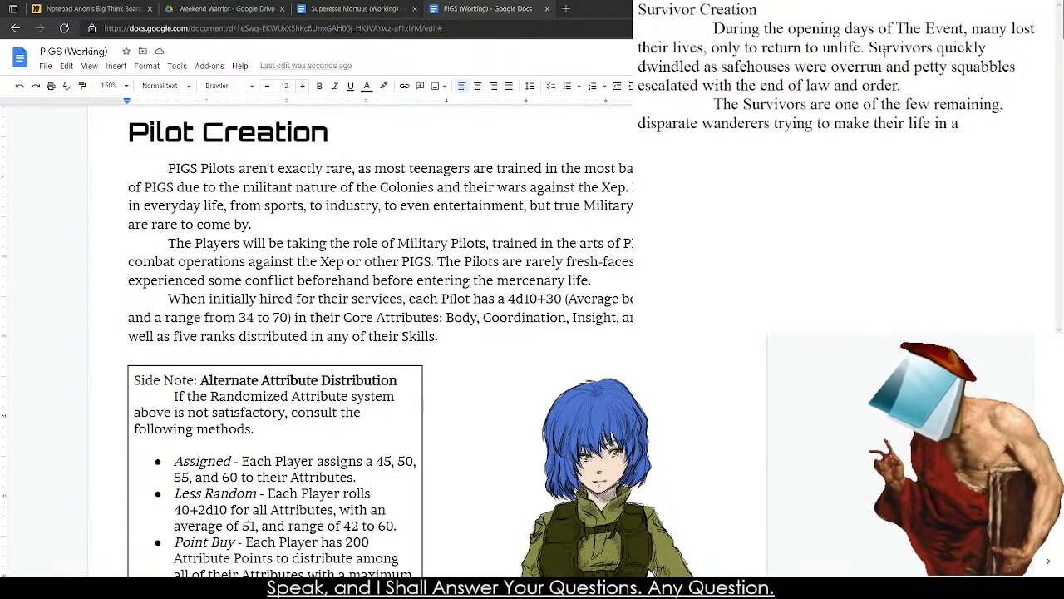
{"action": "type", "text": "world"}
Continue the Survivors sentence with "wanderers trying to make their life in a world of".
{"action": "key", "text": "BackSpace"}
{"action": "key", "text": "BackSpace"}
{"action": "key", "text": "BackSpace"}
{"action": "type", "text": "orld"}
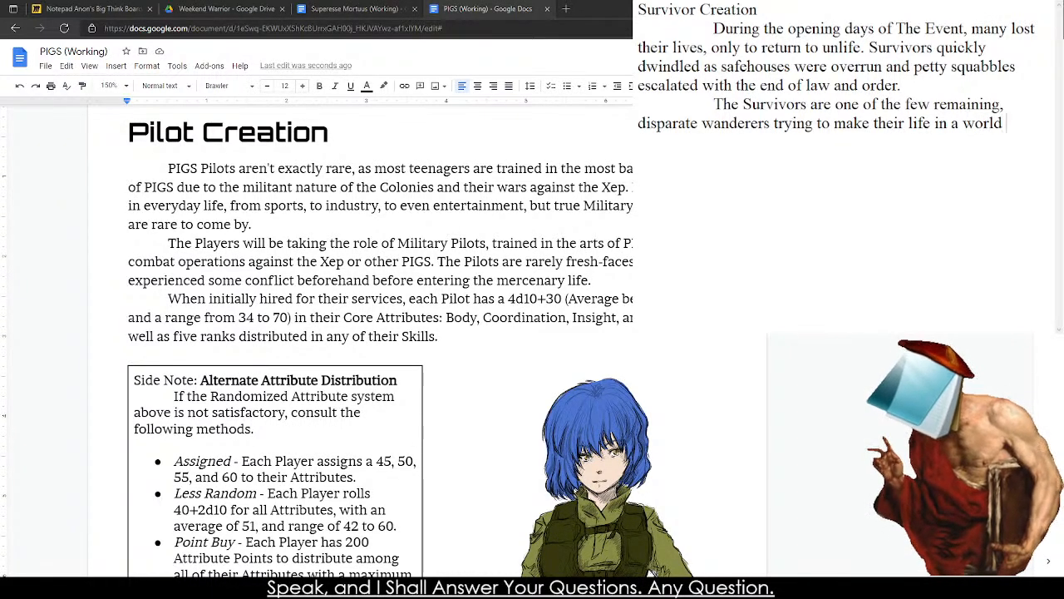
{"action": "type", "text": " of the death"}
Finish the Survivors sentence with "the dead, damaned, and starving.".
{"action": "key", "text": "BackSpace"}
{"action": "key", "text": "BackSpace"}
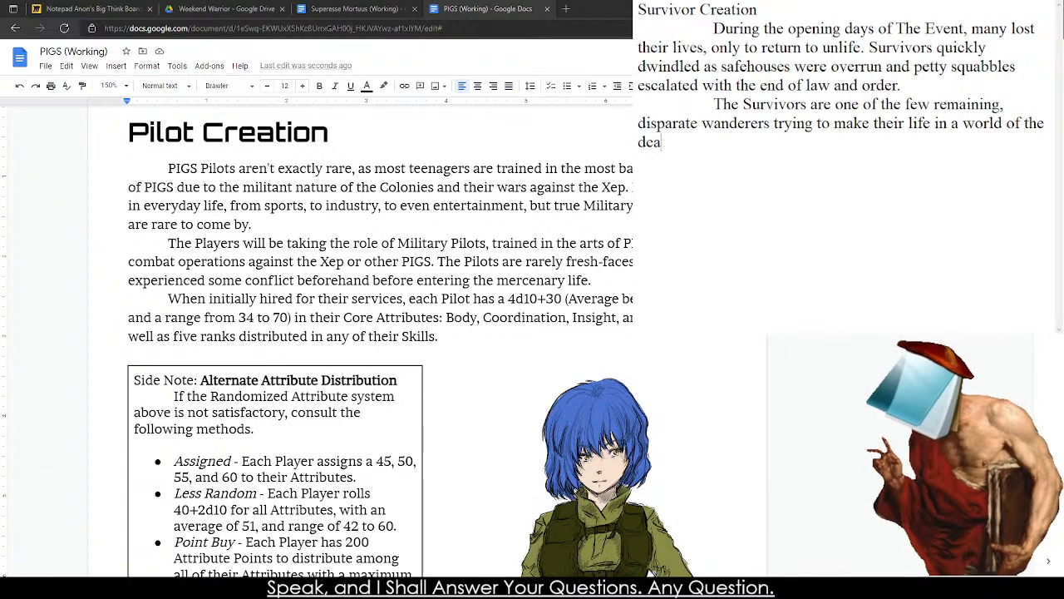
{"action": "type", "text": "d, damaned, and"}
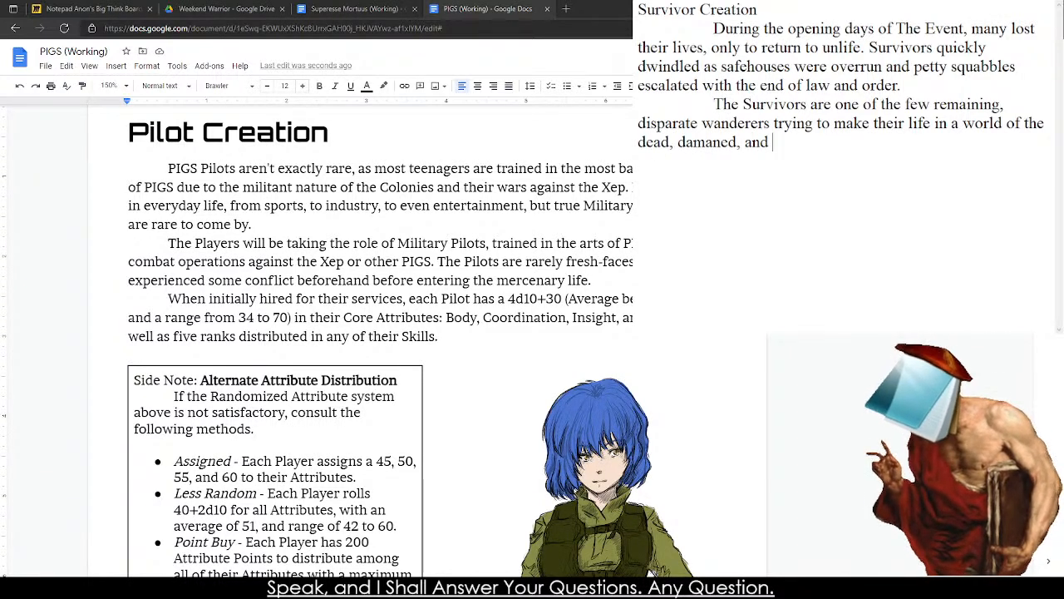
{"action": "type", "text": " starving."}
Start a third indented paragraph with "The Players will be taking the role of these Survivors,".
{"action": "key", "text": "Return"}
{"action": "key", "text": "Return"}
{"action": "key", "text": "Tab"}
{"action": "key", "text": "BackSpace"}
{"action": "type", "text": "The Players wil"}
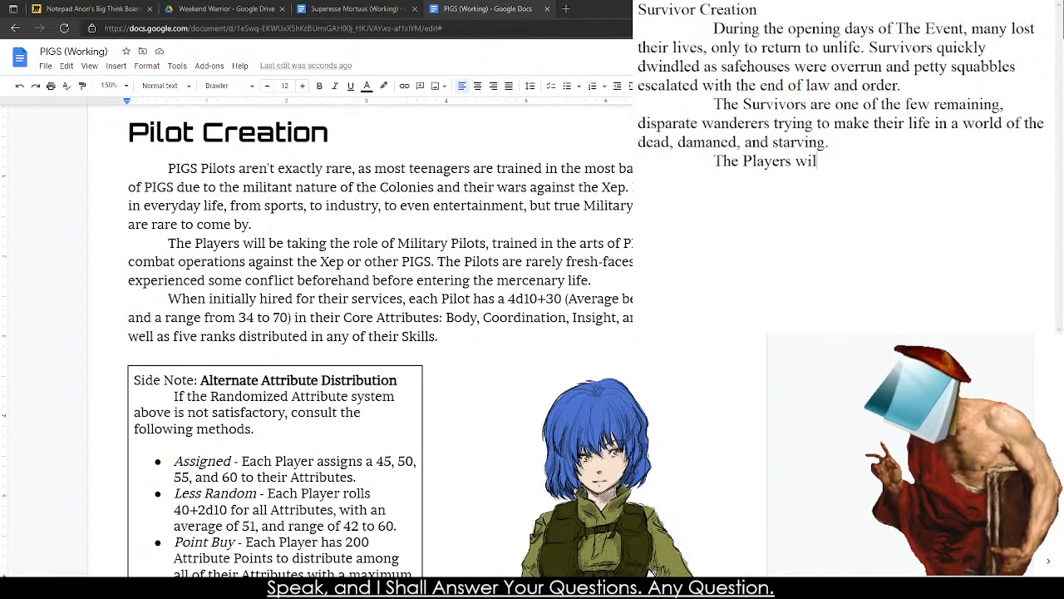
{"action": "type", "text": "l be taking the ro"}
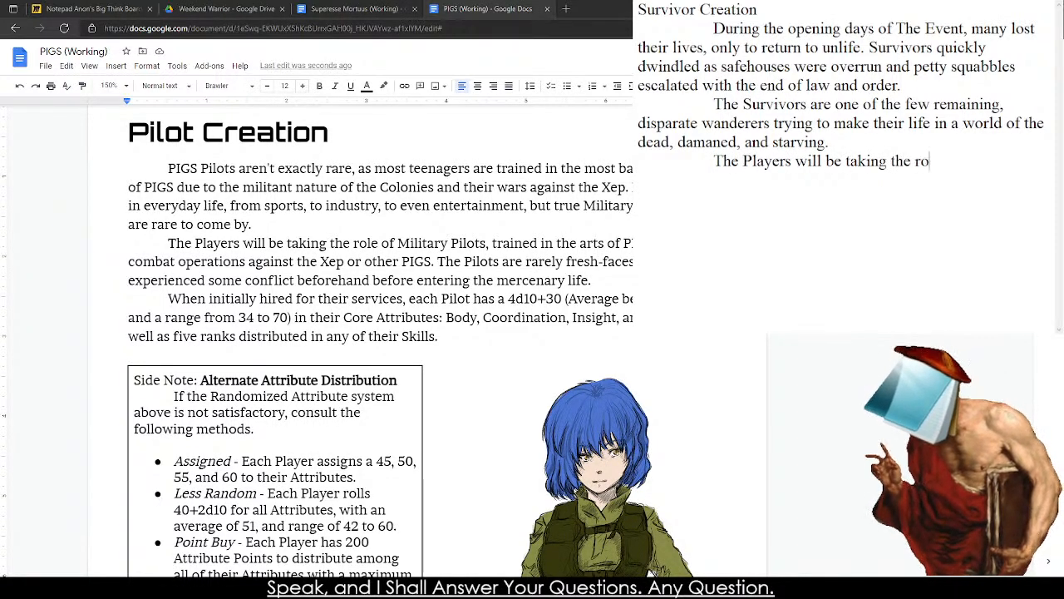
{"action": "type", "text": "le of these Su"}
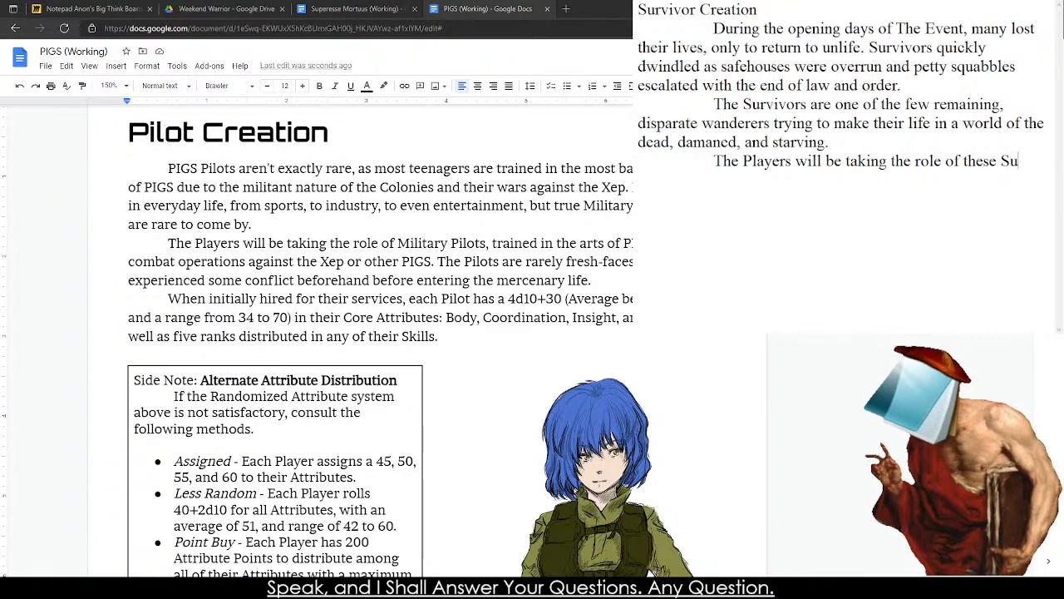
{"action": "type", "text": "rvivors, traine"}
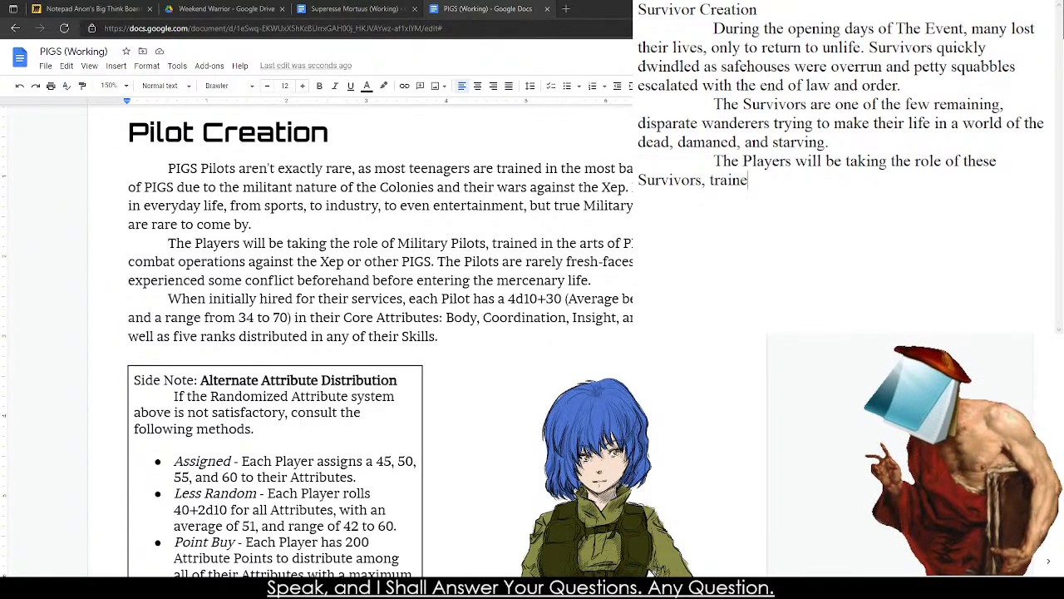
{"action": "type", "text": "d"}
{"action": "key", "text": "BackSpace"}
{"action": "key", "text": "BackSpace"}
{"action": "key", "text": "BackSpace"}
{"action": "key", "text": "BackSpace"}
{"action": "key", "text": "BackSpace"}
{"action": "key", "text": "BackSpace"}
{"action": "key", "text": "BackSpace"}
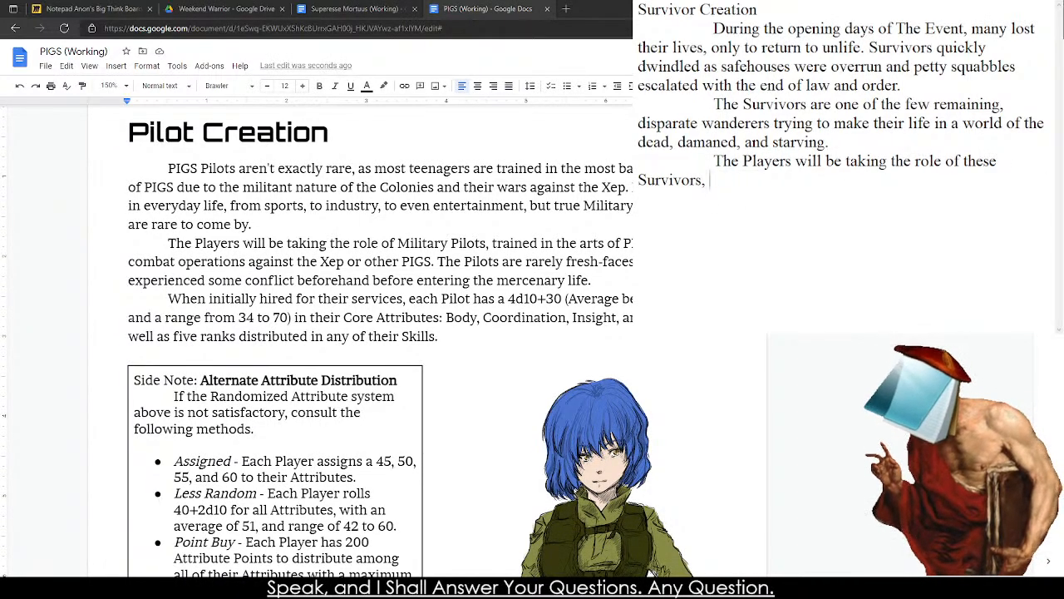
Continue the Players sentence with "somewhat hardened to the rigors of the world Post-Event".
{"action": "type", "text": "somewhat harde"}
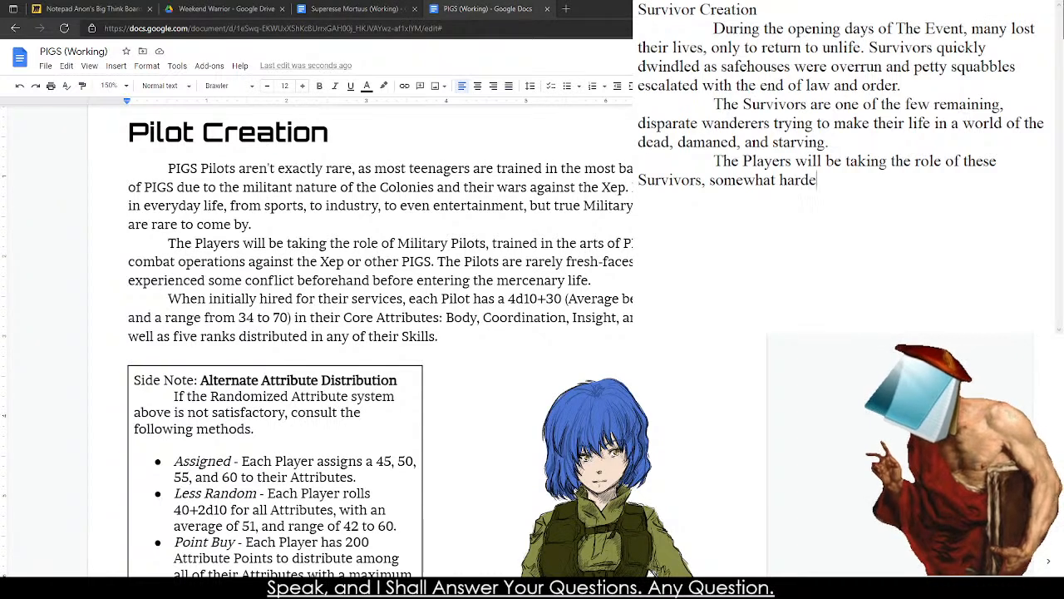
{"action": "type", "text": "ned w"}
{"action": "key", "text": "BackSpace"}
{"action": "type", "text": "to "}
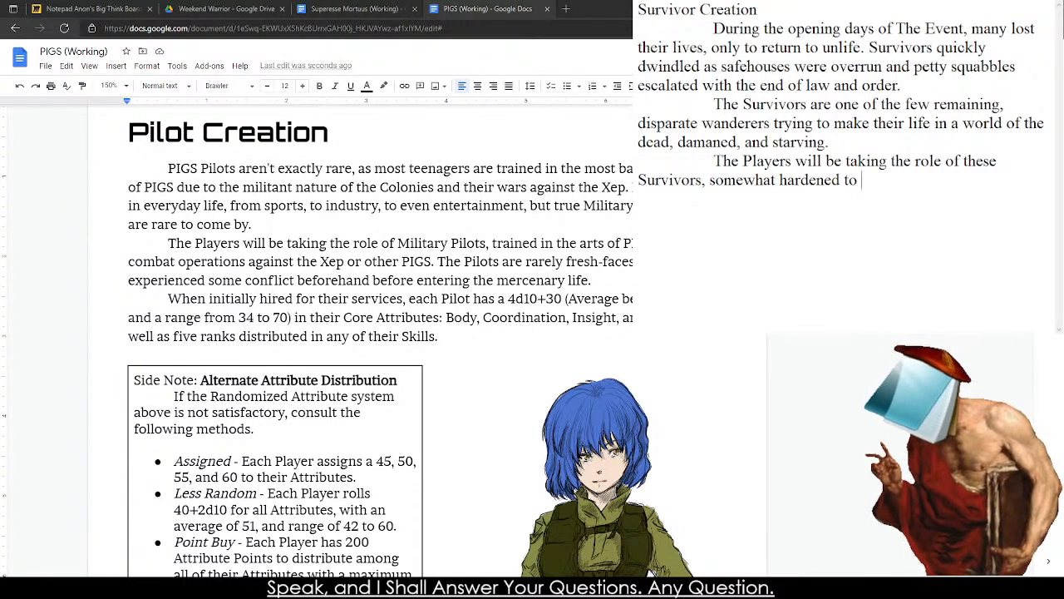
{"action": "type", "text": "the rigo"}
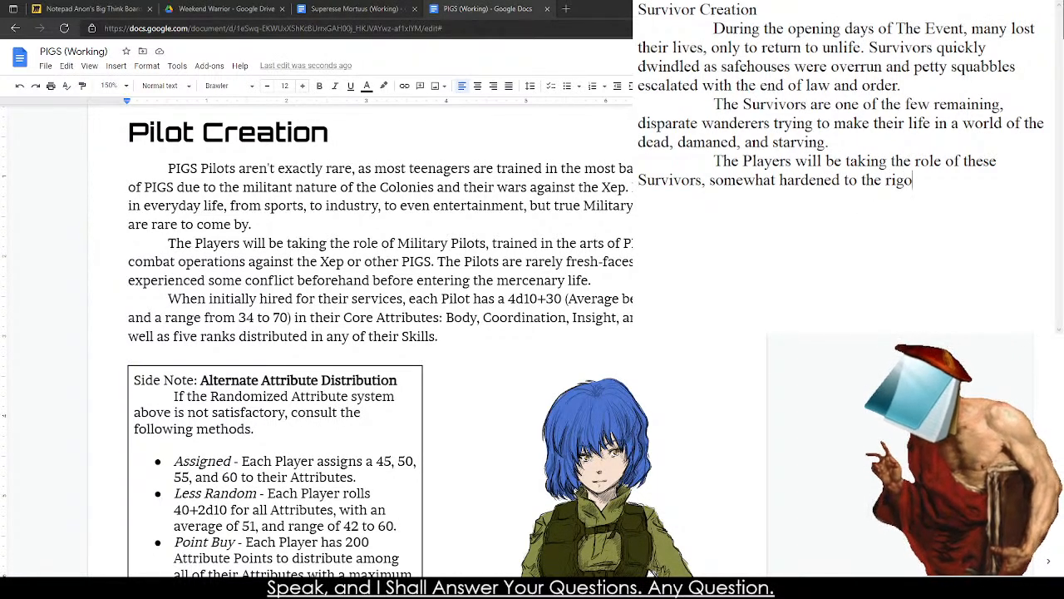
{"action": "type", "text": "rs of the world po"}
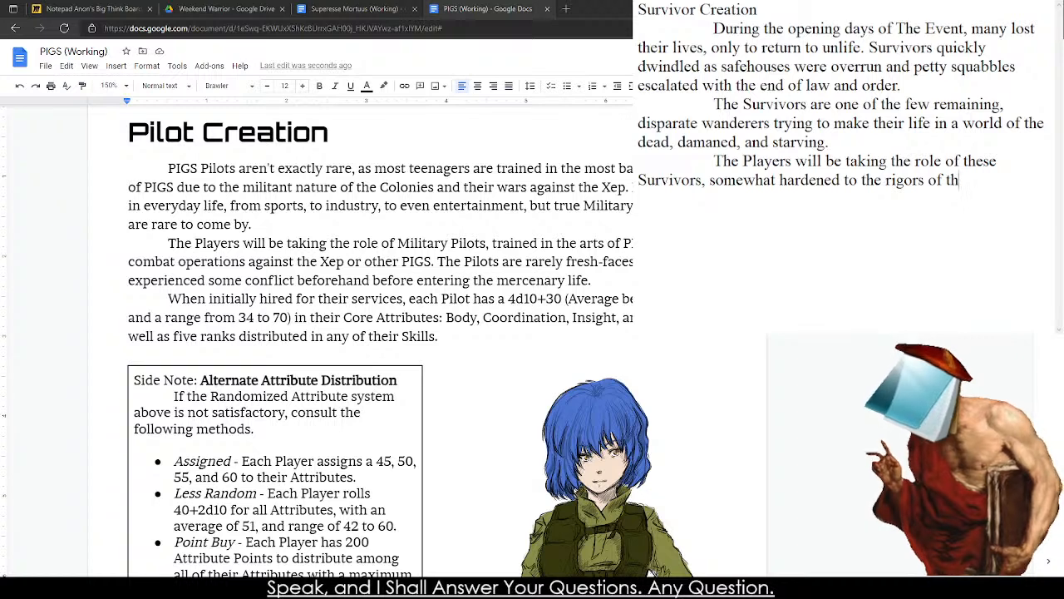
{"action": "key", "text": "BackSpace"}
{"action": "key", "text": "BackSpace"}
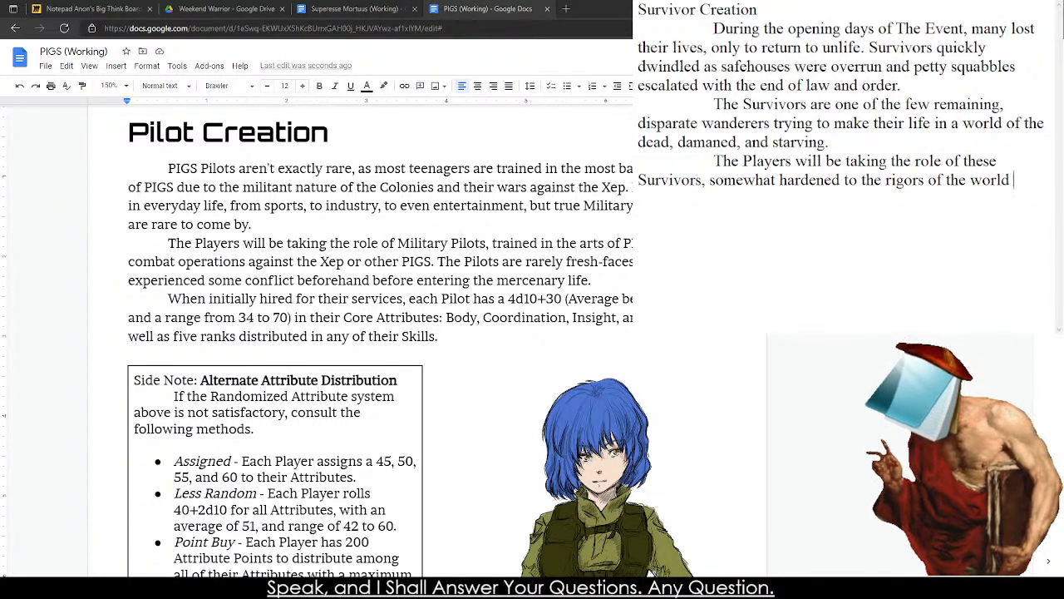
{"action": "type", "text": "Post-Event,"}
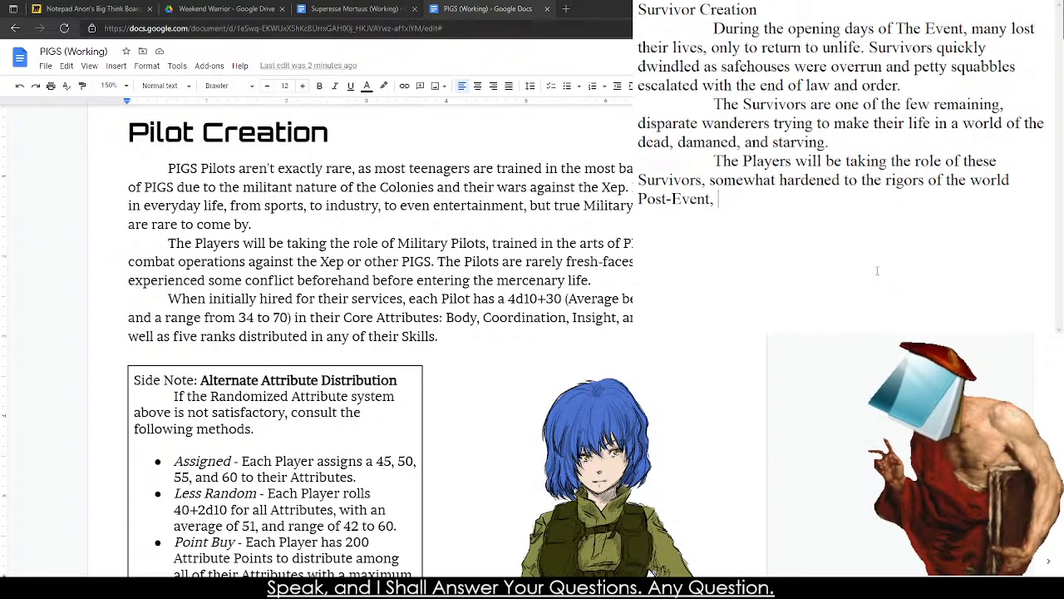
End the Players sentence with a period after "Post-Event" and begin the following sentence with "The Survivors".
{"action": "type", "text": ". These"}
{"action": "key", "text": "BackSpace"}
{"action": "key", "text": "BackSpace"}
{"action": "key", "text": "BackSpace"}
{"action": "key", "text": "BackSpace"}
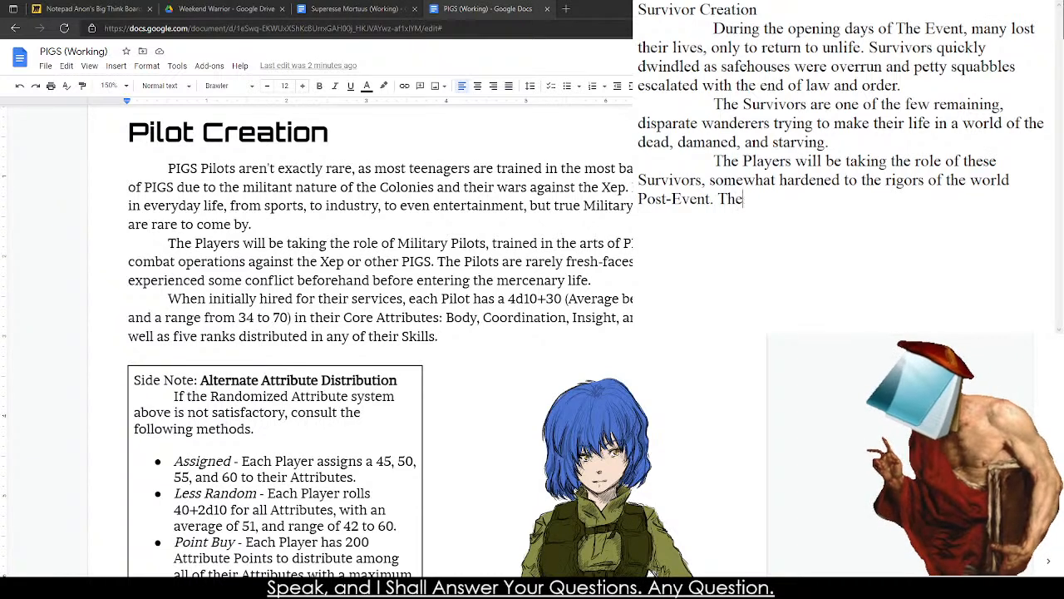
{"action": "type", "text": "he Charac"}
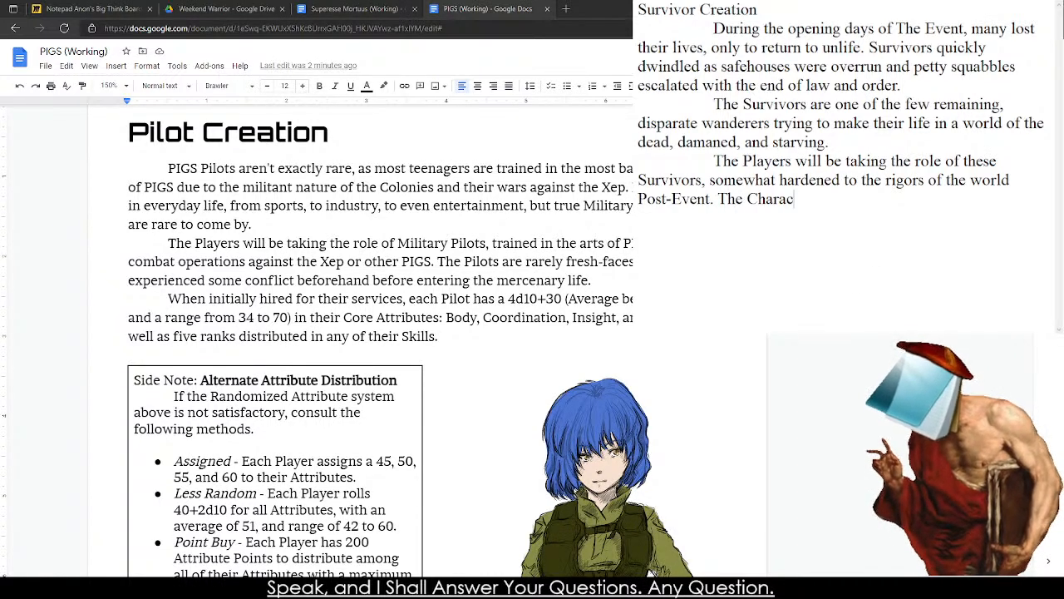
{"action": "type", "text": "t"}
{"action": "key", "text": "BackSpace"}
{"action": "key", "text": "BackSpace"}
{"action": "key", "text": "BackSpace"}
{"action": "key", "text": "BackSpace"}
{"action": "key", "text": "BackSpace"}
{"action": "key", "text": "BackSpace"}
{"action": "key", "text": "BackSpace"}
{"action": "type", "text": "Surv"}
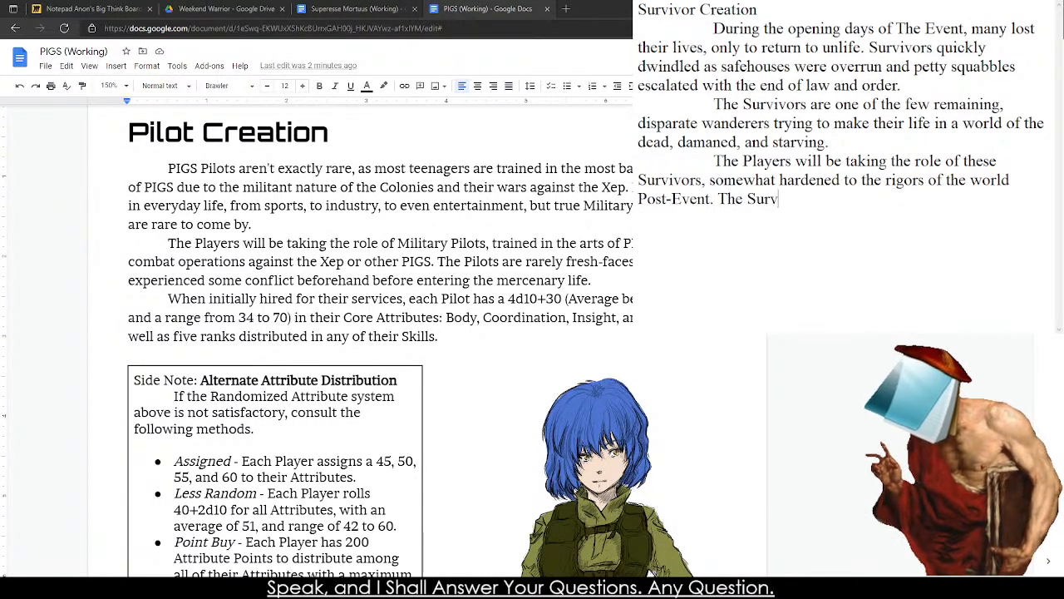
{"action": "type", "text": "ivors are "}
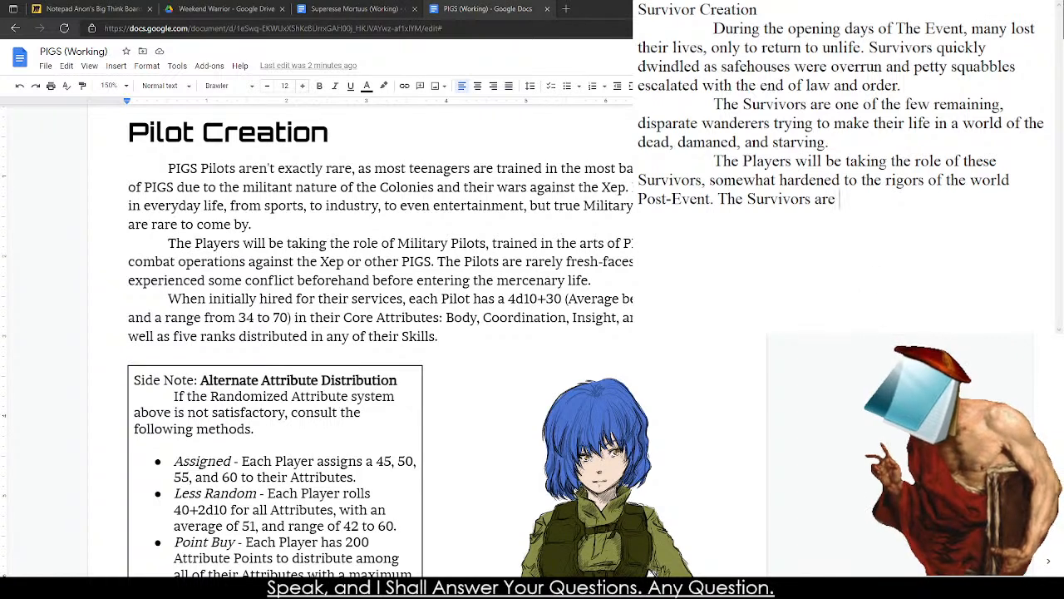
{"action": "type", "text": "drawn from all "}
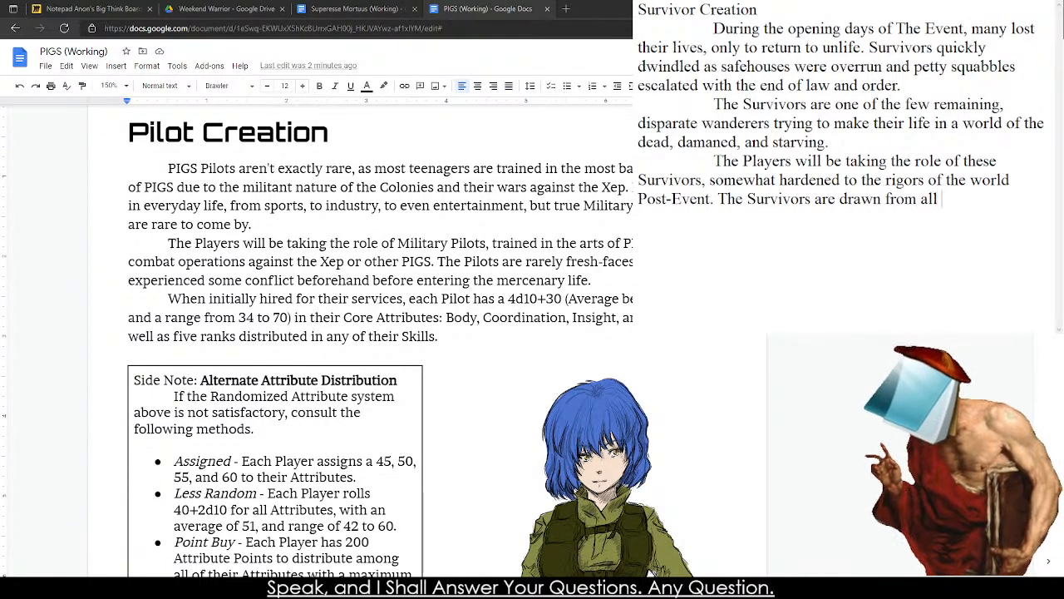
{"action": "type", "text": "works of li"}
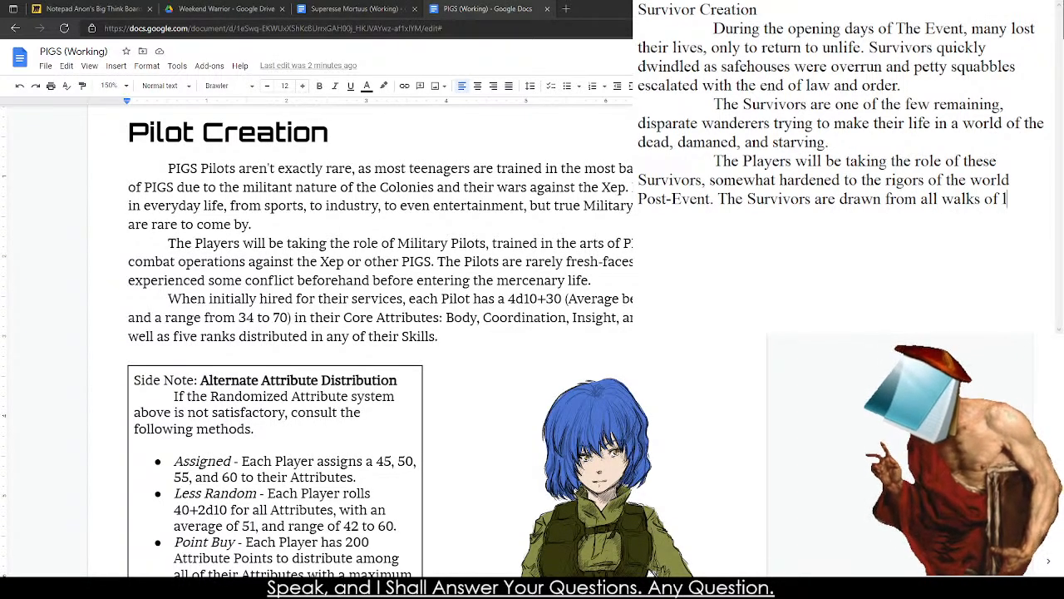
{"action": "type", "text": "fe "}
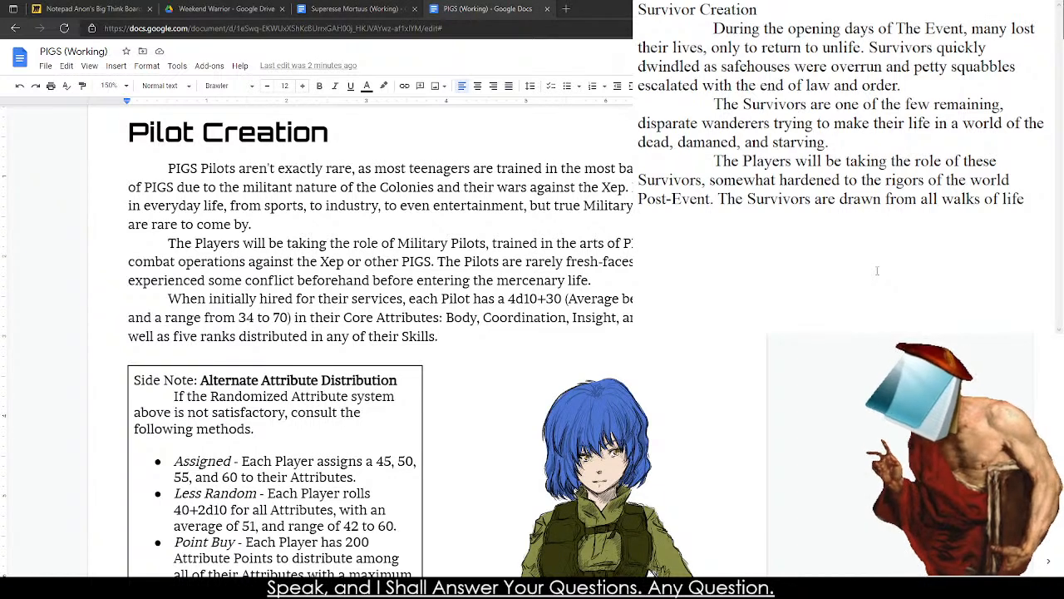
{"action": "type", "text": "from the competan"}
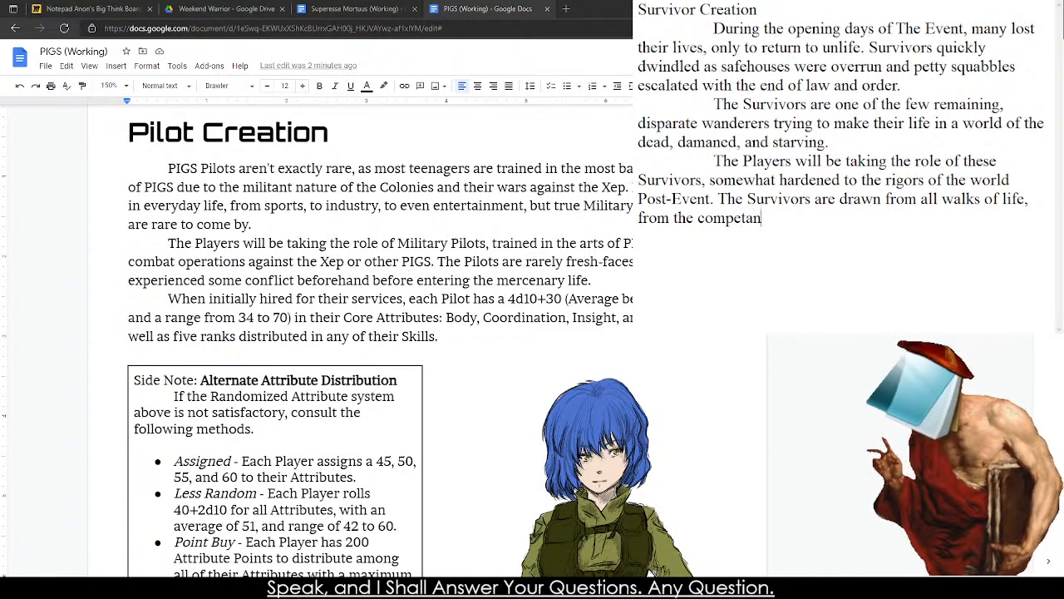
{"action": "type", "text": "t to the incompetant "}
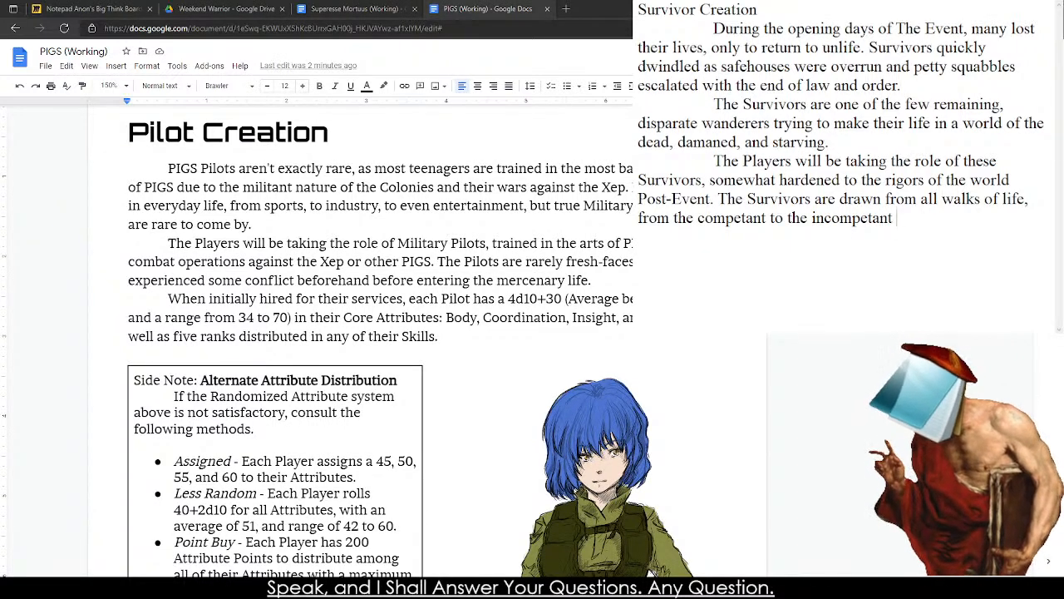
{"action": "type", "text": ", all of whi"}
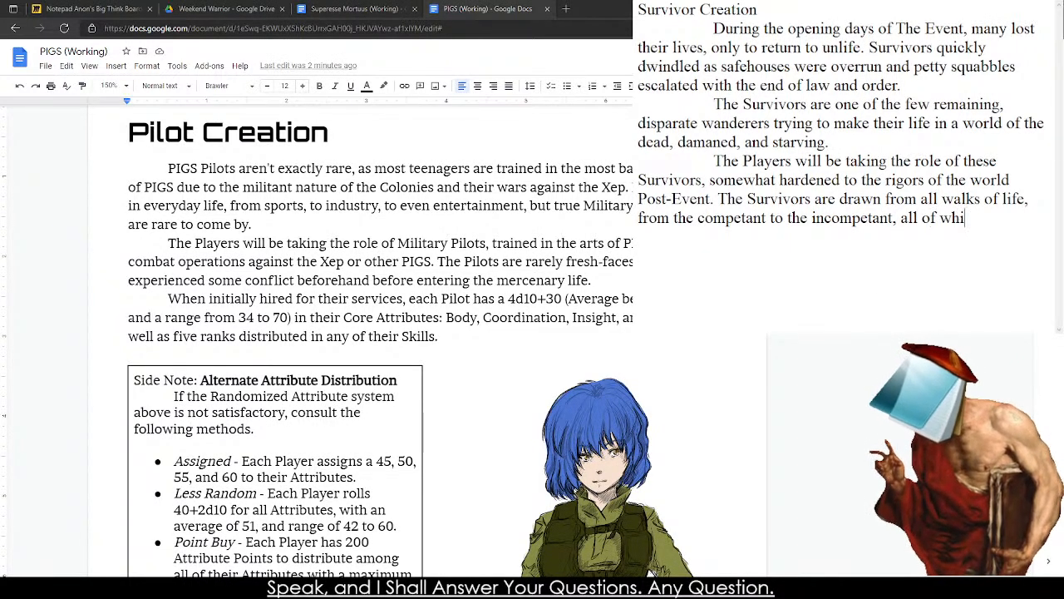
{"action": "type", "text": "ch are in this mess "}
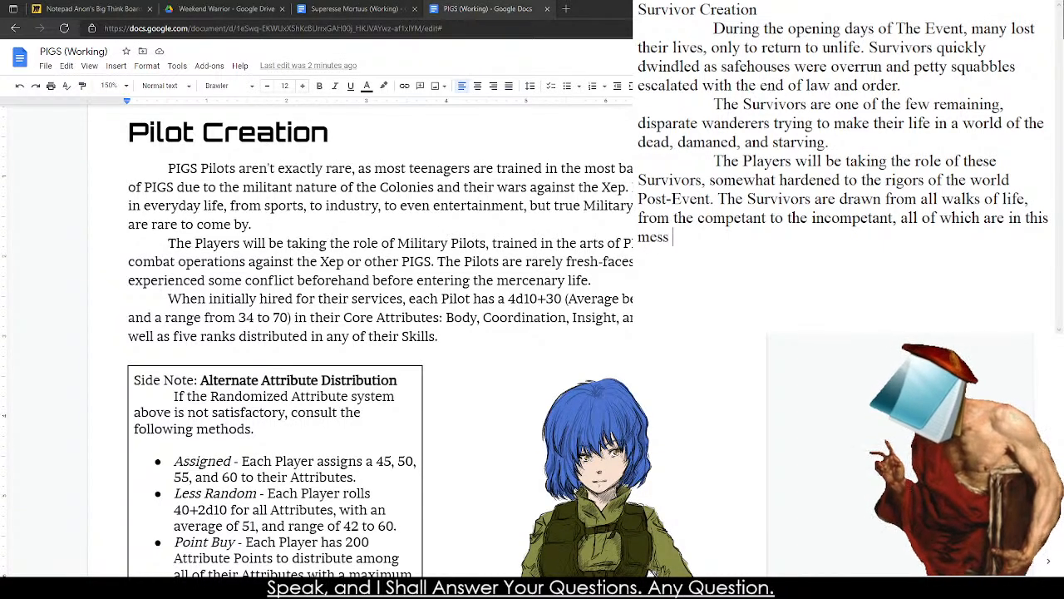
{"action": "type", "text": "together."}
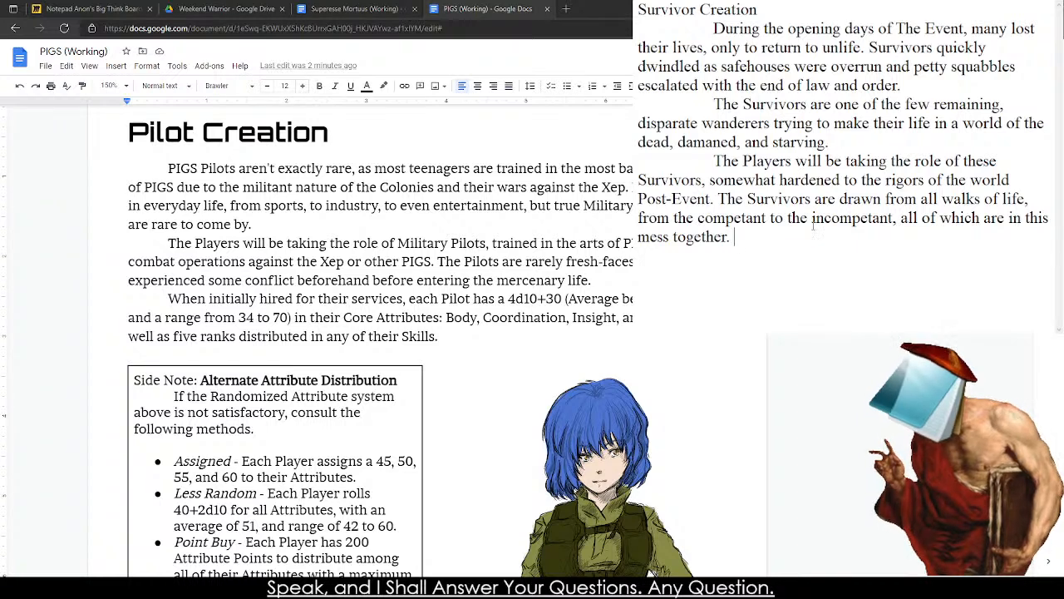
Copy the whole Survivor Creation draft into the Superesse Mortuus document after the Momentum & Hesitation section.
{"action": "key", "text": "ctrl+a"}
{"action": "key", "text": "ctrl+c"}
{"action": "left_click", "coordinate": [353, 8]}
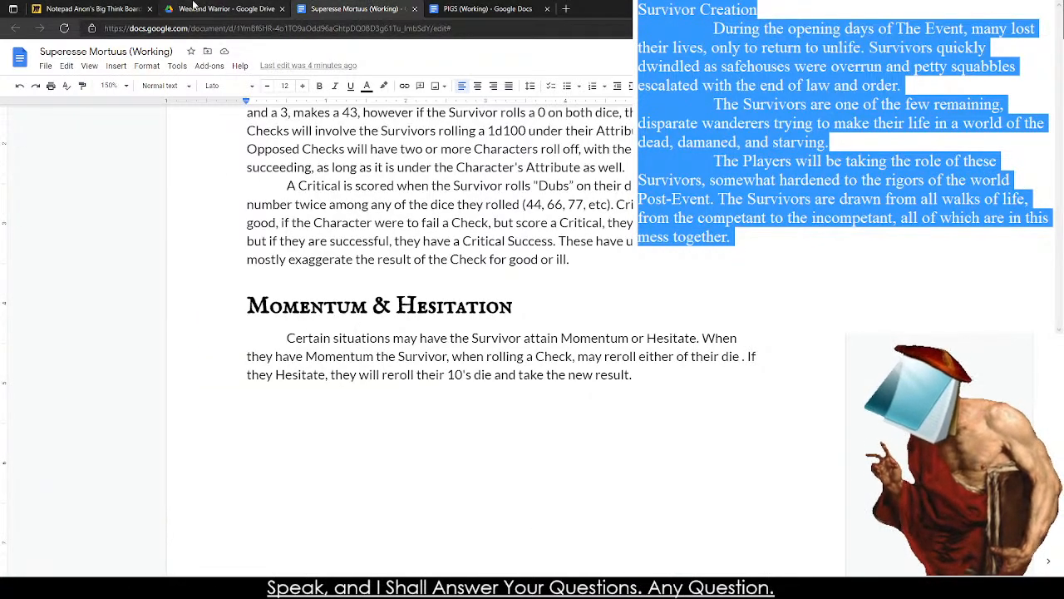
{"action": "left_click", "coordinate": [205, 499]}
{"action": "double_click", "coordinate": [261, 400]}
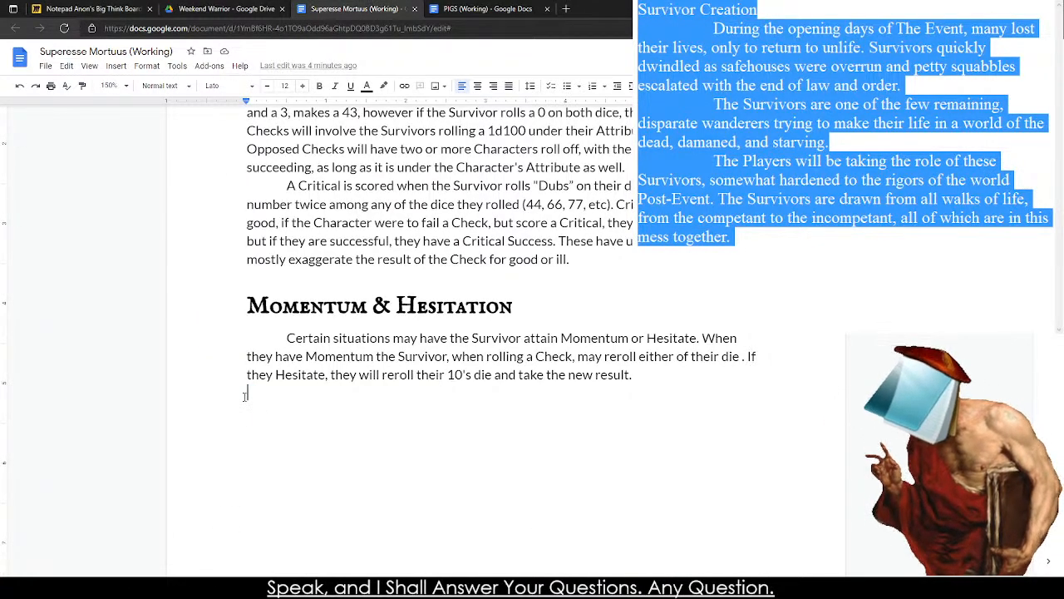
{"action": "key", "text": "ctrl+v"}
Format the pasted "Survivor Creation" line as Heading 1.
{"action": "left_click_drag", "start_coordinate": [247, 368], "coordinate": [387, 372]}
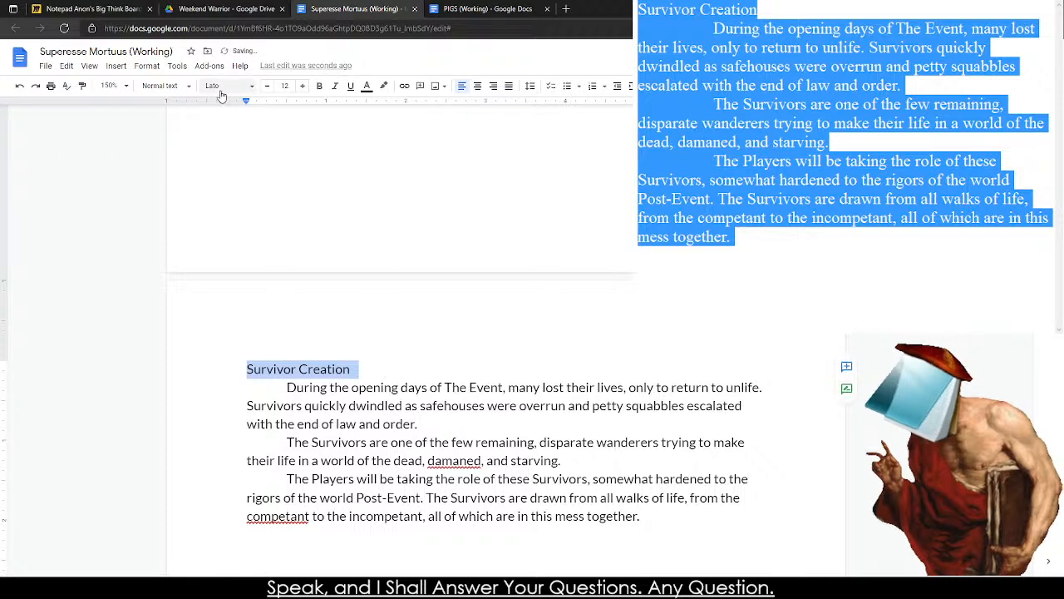
{"action": "left_click", "coordinate": [165, 86]}
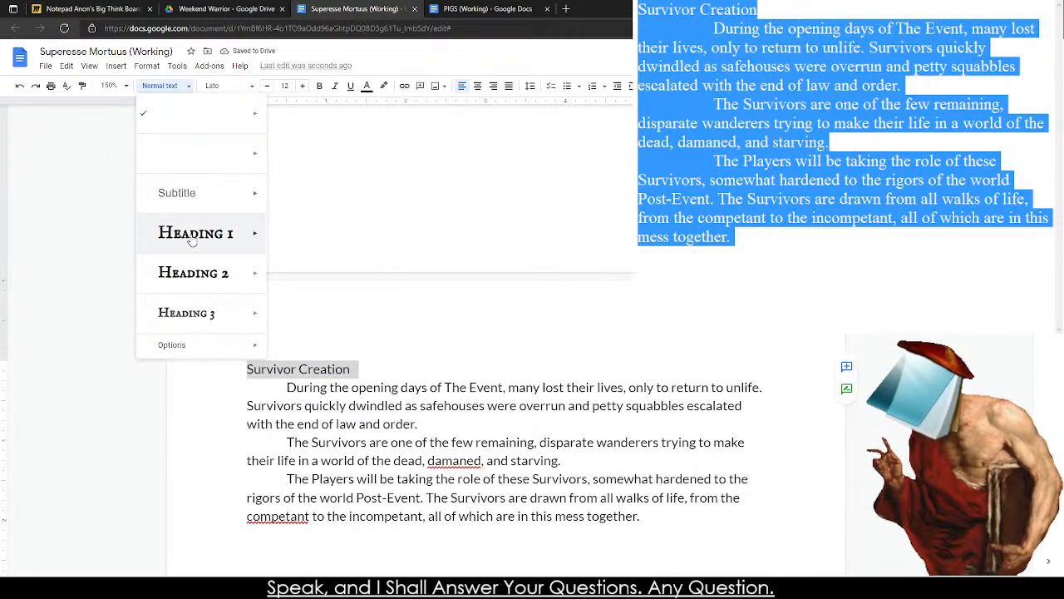
{"action": "left_click", "coordinate": [189, 236]}
Correct the flagged spellings in the pasted paragraphs to "damned" and "competent".
{"action": "left_click", "coordinate": [466, 524]}
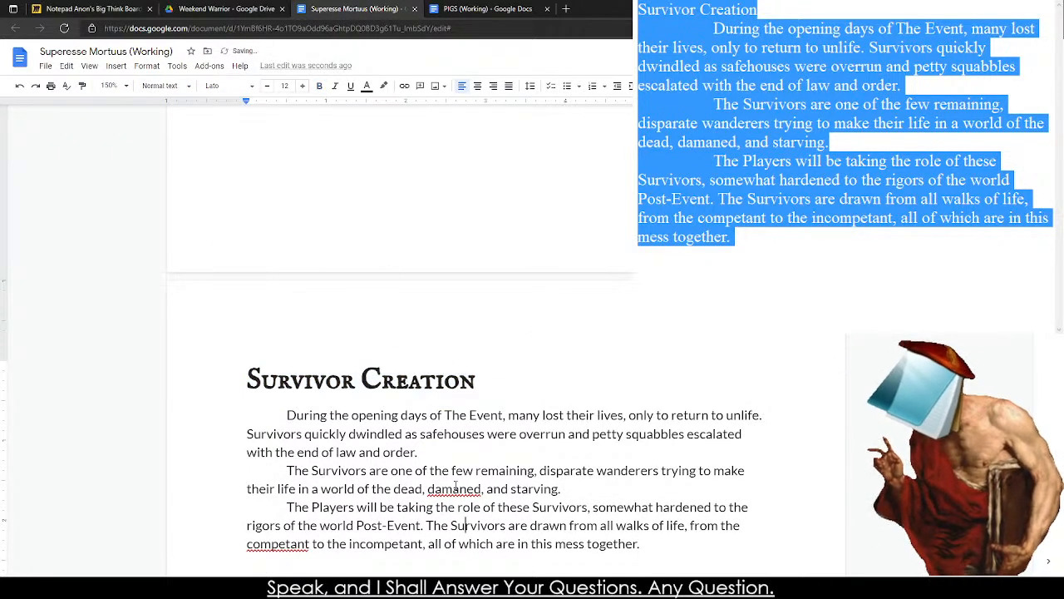
{"action": "right_click", "coordinate": [456, 489]}
{"action": "left_click", "coordinate": [484, 362]}
{"action": "right_click", "coordinate": [279, 540]}
{"action": "key", "text": "Escape"}
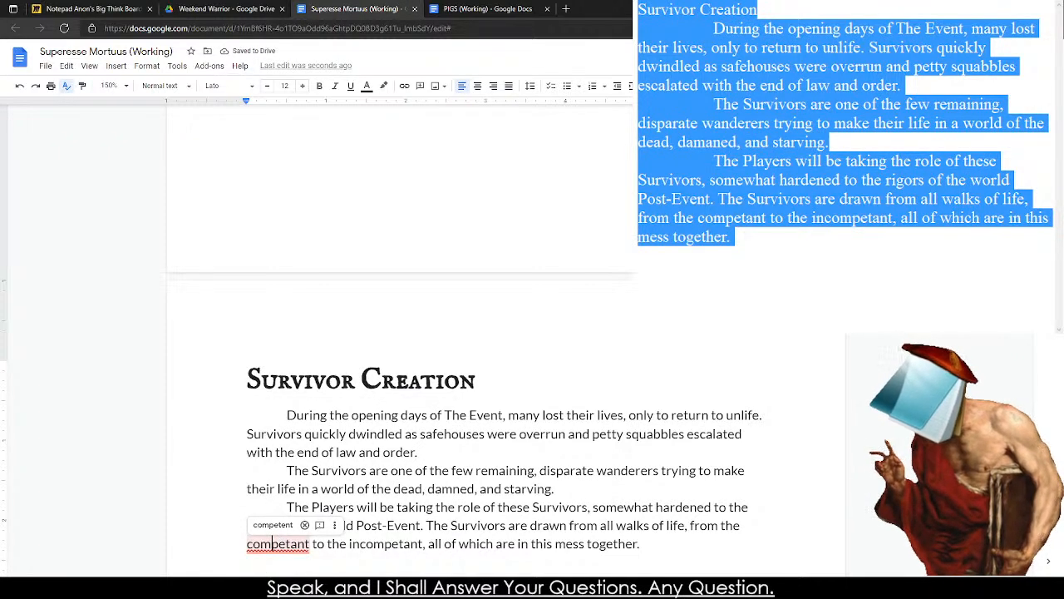
{"action": "left_click", "coordinate": [273, 525]}
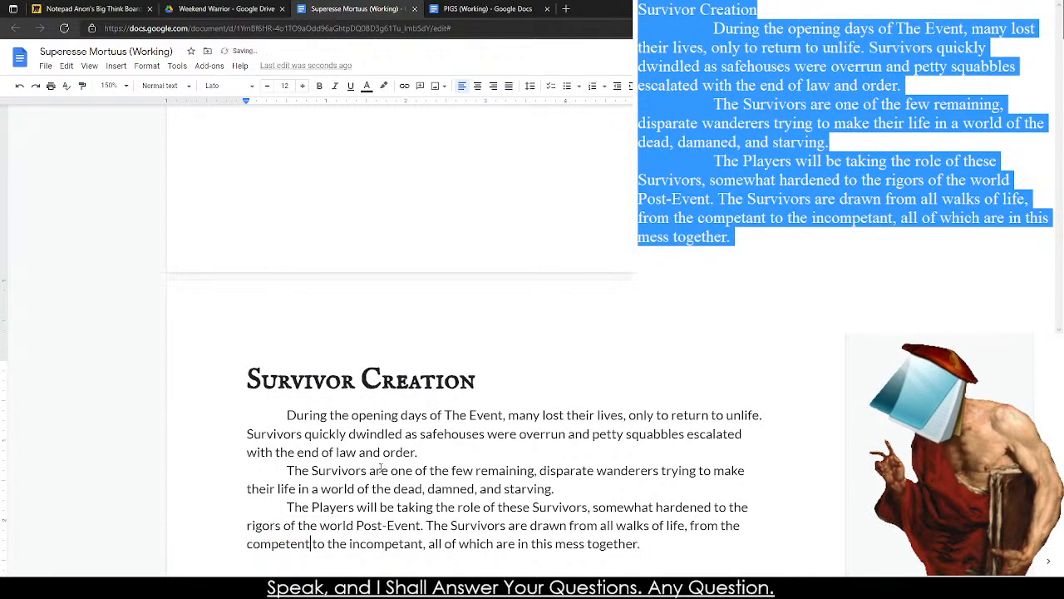
Check the page placement of the Survivor Creation section and consult the Pilot Creation text in the PIGS document.
{"action": "left_click", "coordinate": [535, 388]}
{"action": "scroll", "coordinate": [443, 377], "scroll_direction": "up", "scroll_amount": 5}
{"action": "scroll", "coordinate": [444, 377], "scroll_direction": "up", "scroll_amount": 3}
{"action": "scroll", "coordinate": [295, 305], "scroll_direction": "down", "scroll_amount": 5}
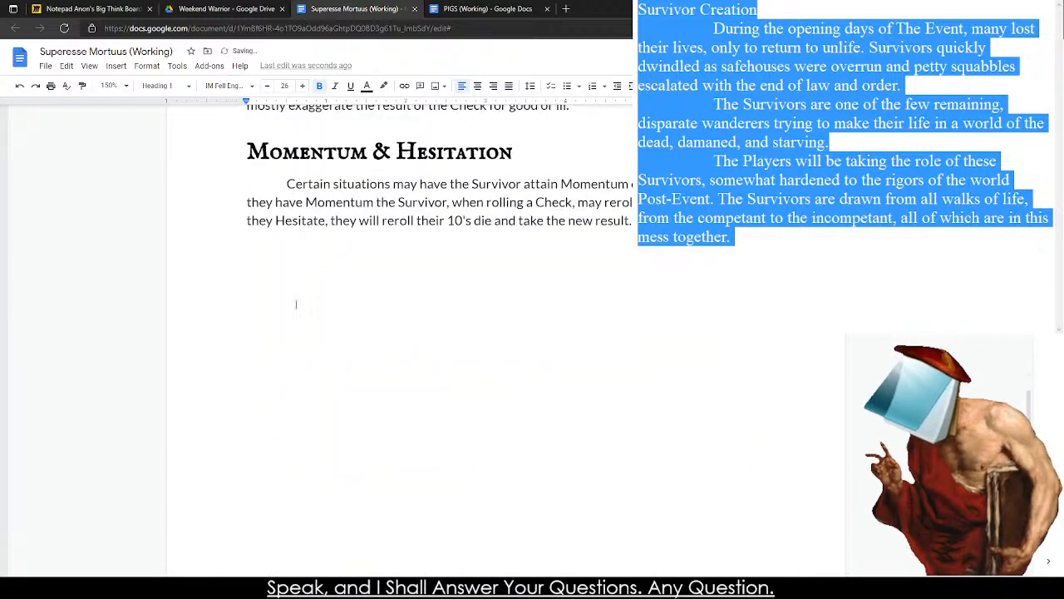
{"action": "scroll", "coordinate": [294, 305], "scroll_direction": "up", "scroll_amount": 5}
{"action": "scroll", "coordinate": [280, 305], "scroll_direction": "down", "scroll_amount": 3}
{"action": "scroll", "coordinate": [279, 305], "scroll_direction": "up", "scroll_amount": 10}
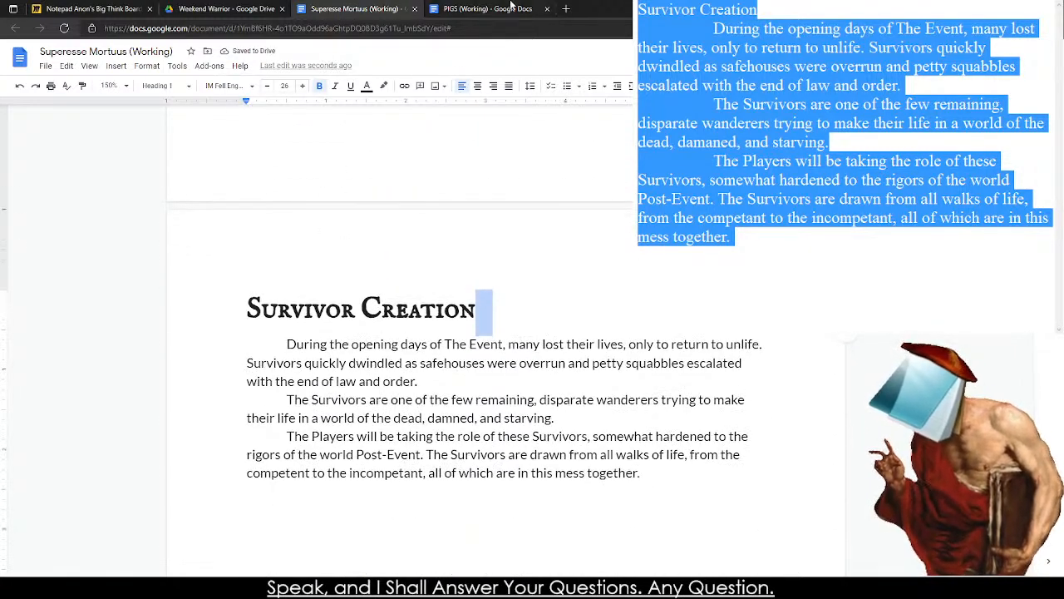
{"action": "left_click", "coordinate": [491, 10]}
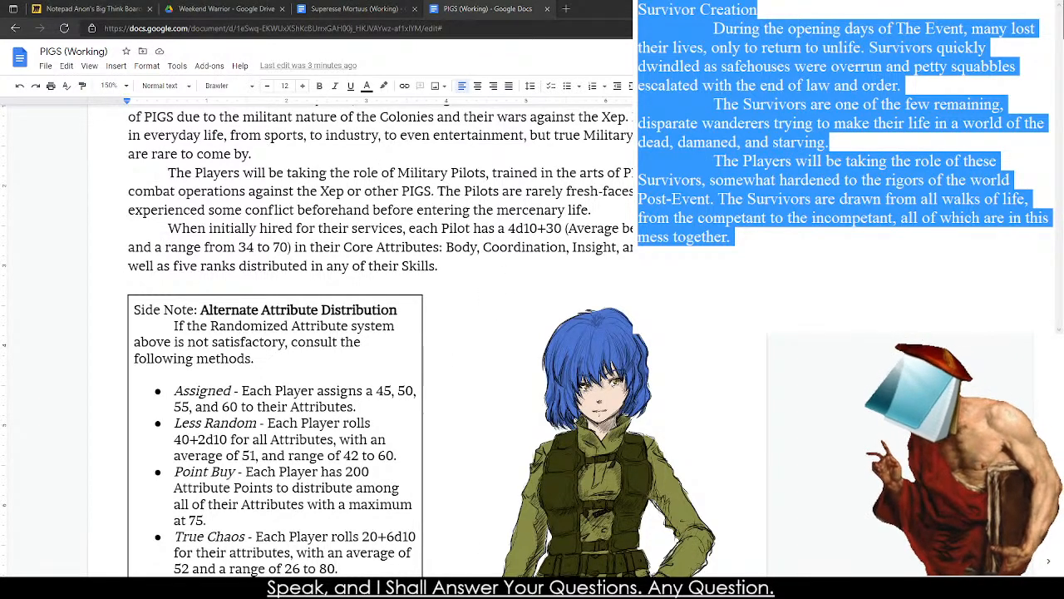
{"action": "scroll", "coordinate": [877, 264], "scroll_direction": "up", "scroll_amount": 5}
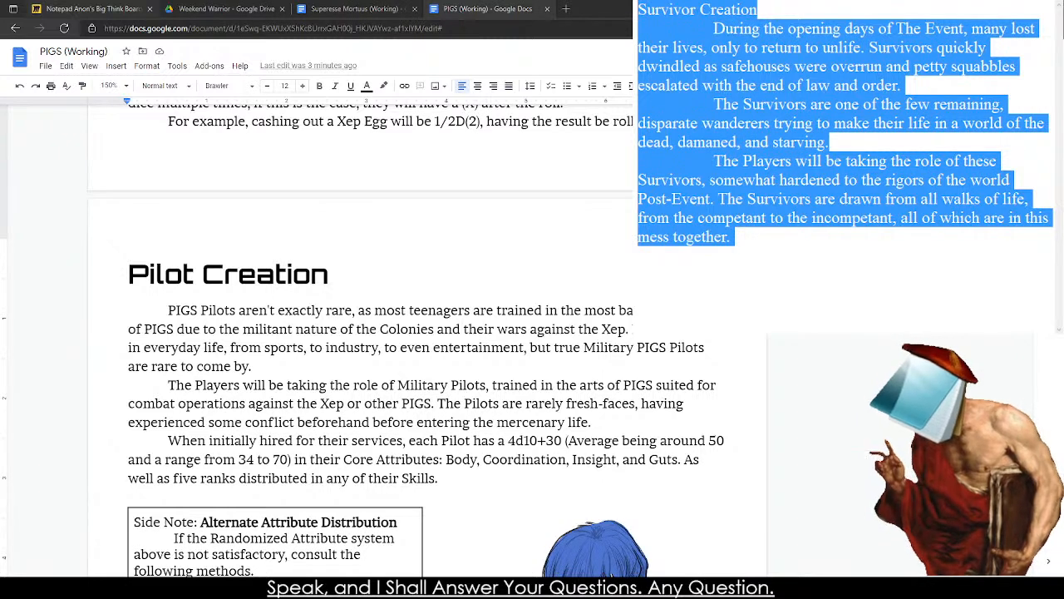
Replace the already copied draft with a new indented paragraph beginning with "Survivors".
{"action": "type", "text": "4"}
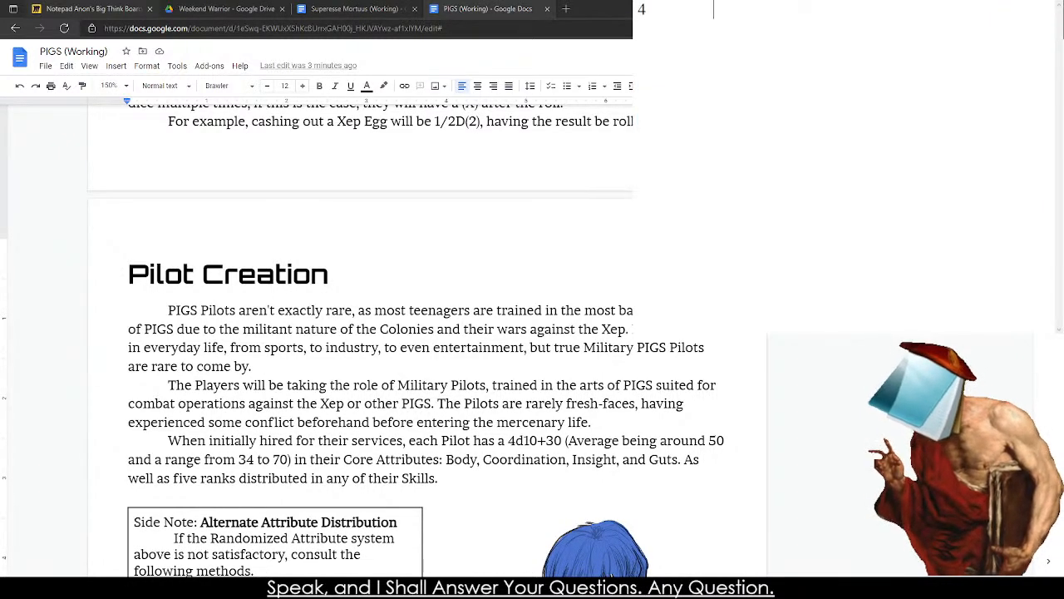
{"action": "key", "text": "BackSpace"}
{"action": "type", "text": "Syn"}
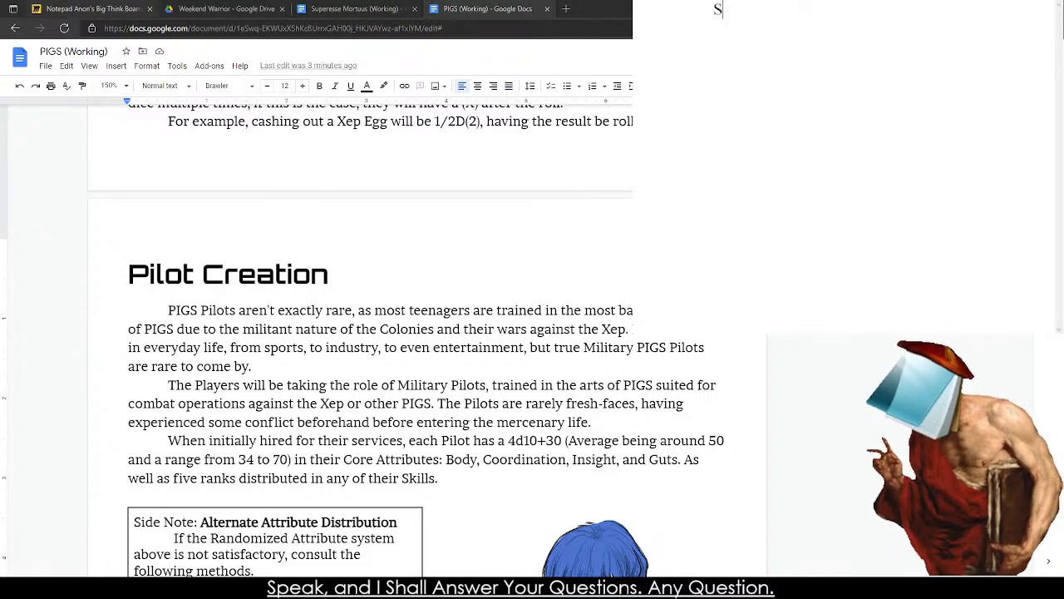
{"action": "key", "text": "BackSpace"}
{"action": "key", "text": "BackSpace"}
{"action": "type", "text": "urvivors "}
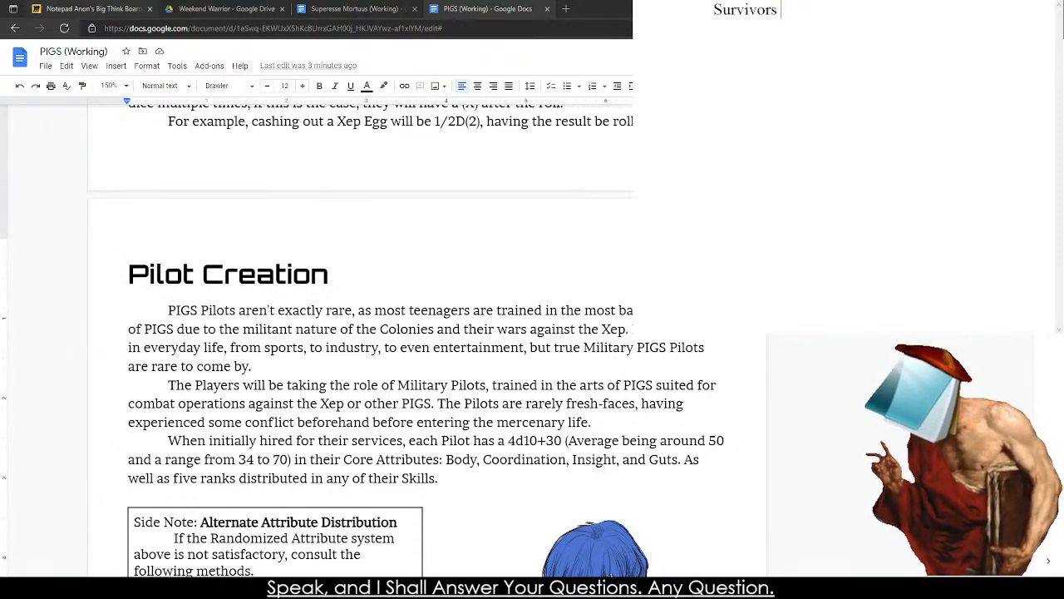
{"action": "type", "text": "are"}
{"action": "key", "text": "BackSpace"}
{"action": "key", "text": "BackSpace"}
{"action": "key", "text": "BackSpace"}
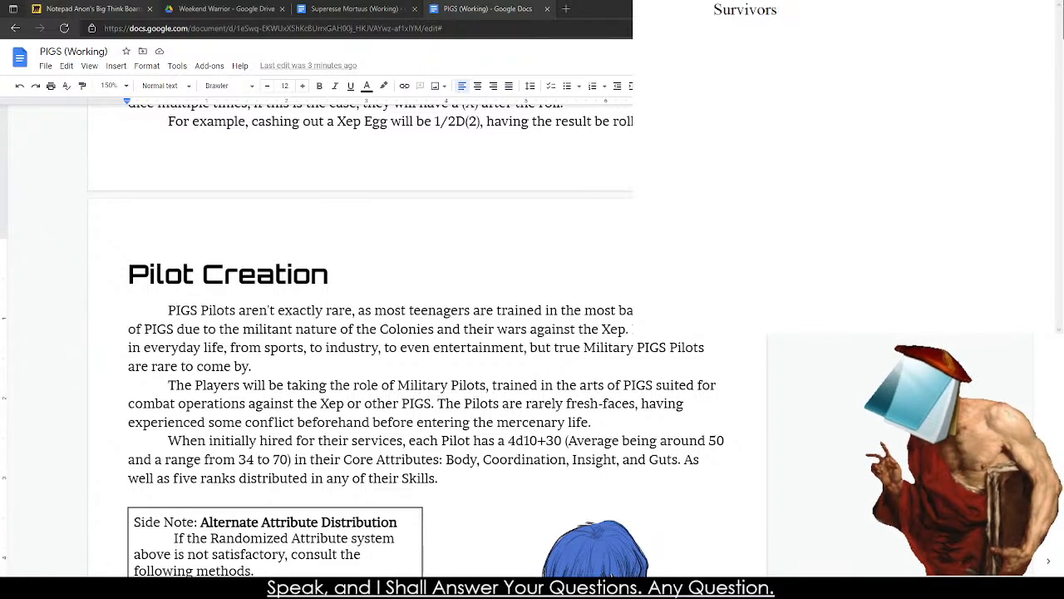
{"action": "type", "text": "ca"}
{"action": "key", "text": "BackSpace"}
{"action": "key", "text": "BackSpace"}
{"action": "key", "text": "BackSpace"}
Continue the new Survivors sentence with "roll 4d10+30".
{"action": "type", "text": "roll 4d10"}
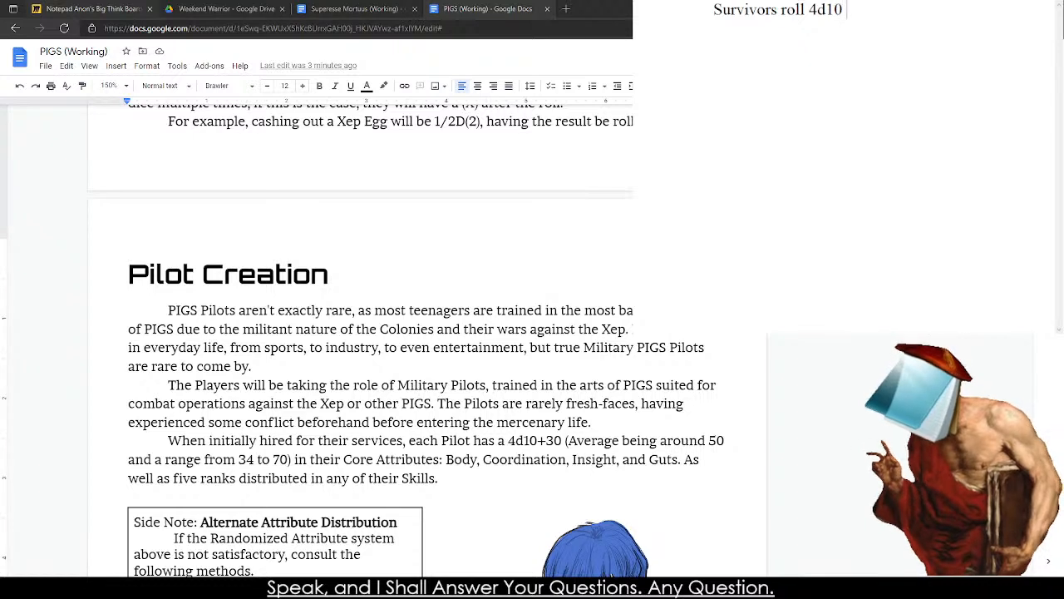
{"action": "key", "text": "BackSpace"}
{"action": "key", "text": "BackSpace"}
{"action": "type", "text": "0+30"}
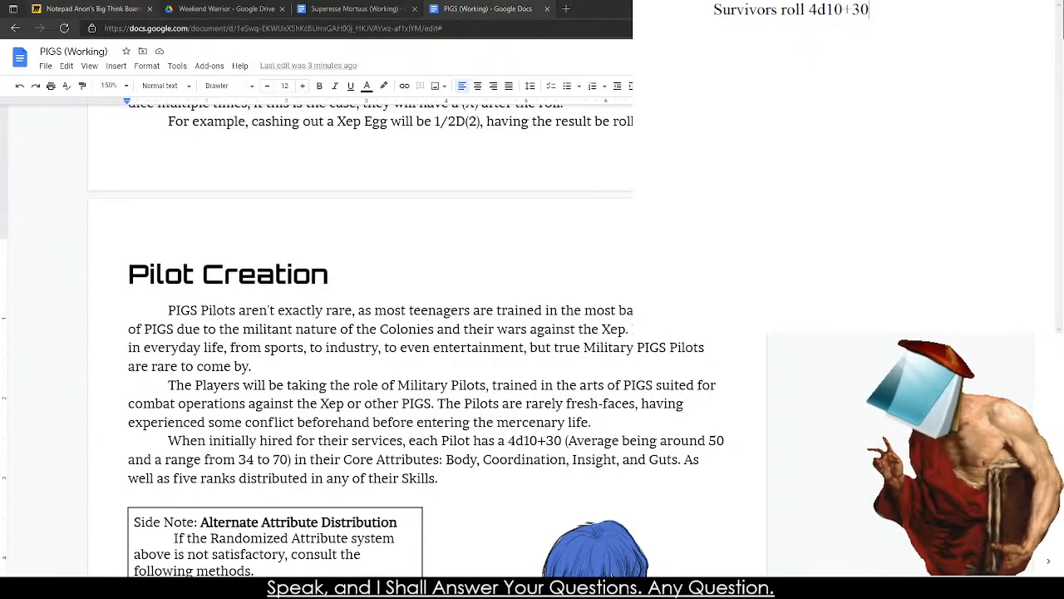
Change the Survivors' dice roll to 3d10+30.
{"action": "key", "text": "BackSpace"}
{"action": "key", "text": "BackSpace"}
{"action": "key", "text": "BackSpace"}
{"action": "key", "text": "BackSpace"}
{"action": "key", "text": "BackSpace"}
{"action": "key", "text": "BackSpace"}
{"action": "key", "text": "BackSpace"}
{"action": "type", "text": "3d10+"}
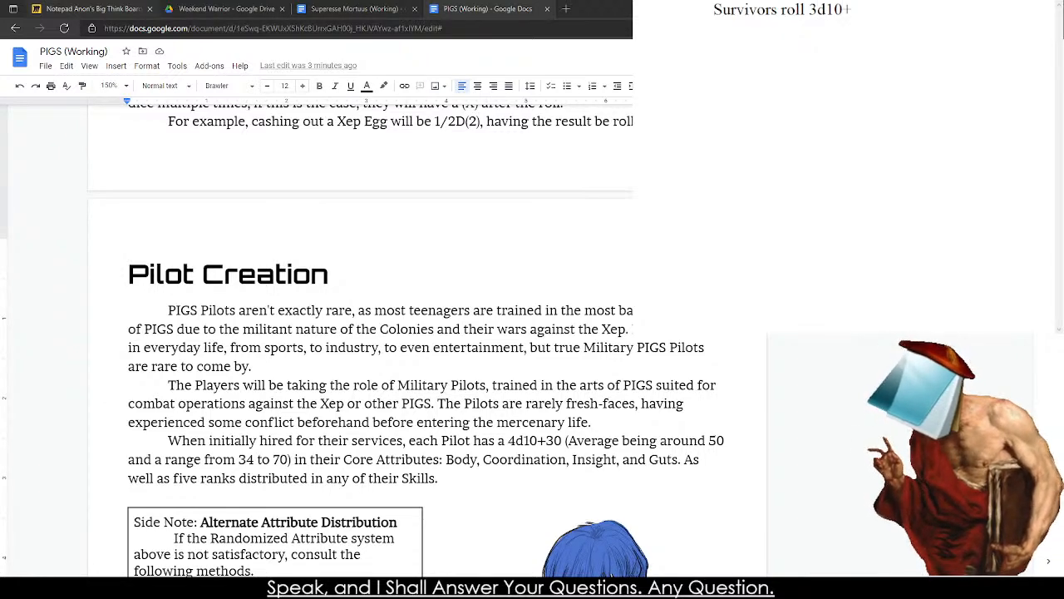
{"action": "type", "text": "30"}
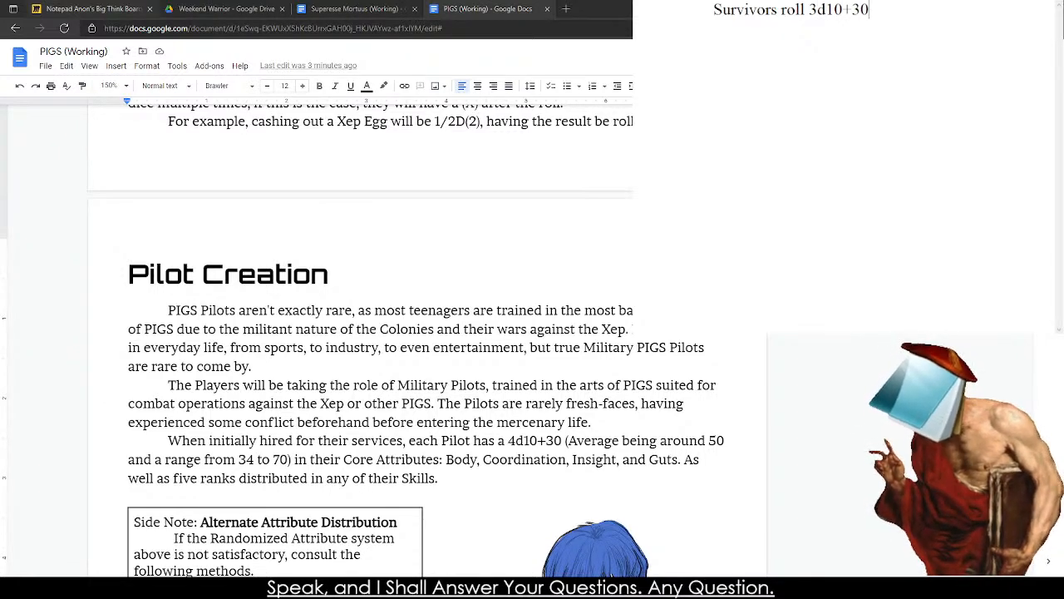
Consult the Alternate Attribute Distribution and Who Pilots Are side notes in Pilot Creation.
{"action": "scroll", "coordinate": [358, 332], "scroll_direction": "down", "scroll_amount": 5}
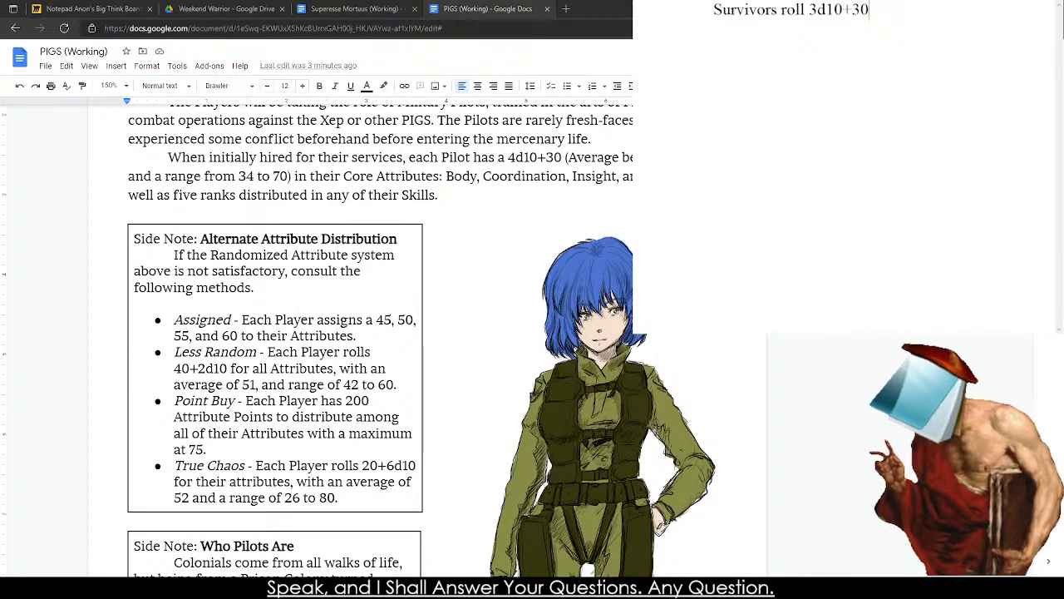
{"action": "scroll", "coordinate": [358, 332], "scroll_direction": "down", "scroll_amount": 5}
{"action": "scroll", "coordinate": [358, 332], "scroll_direction": "up", "scroll_amount": 2}
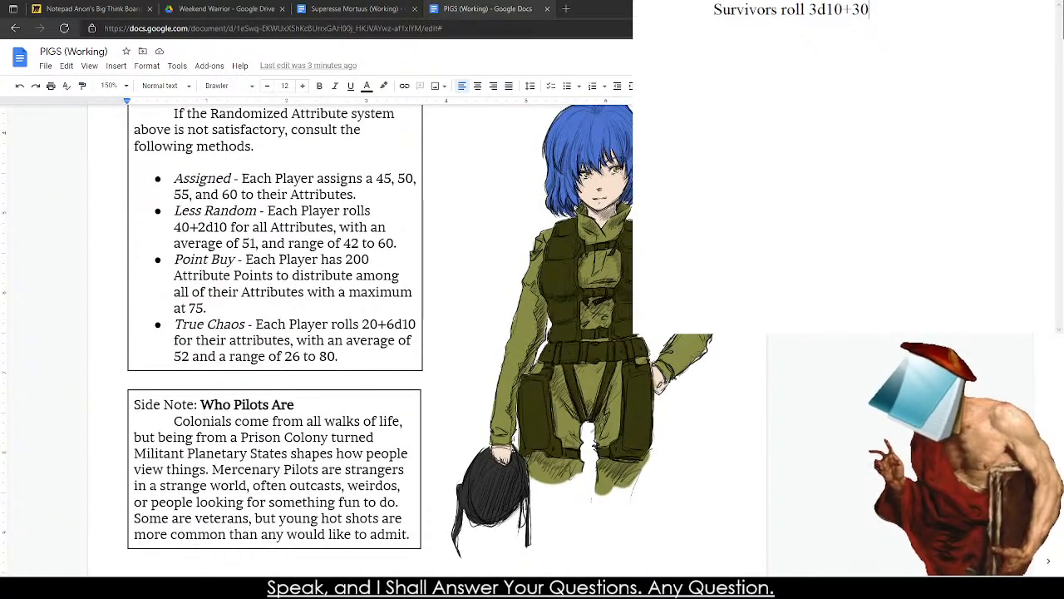
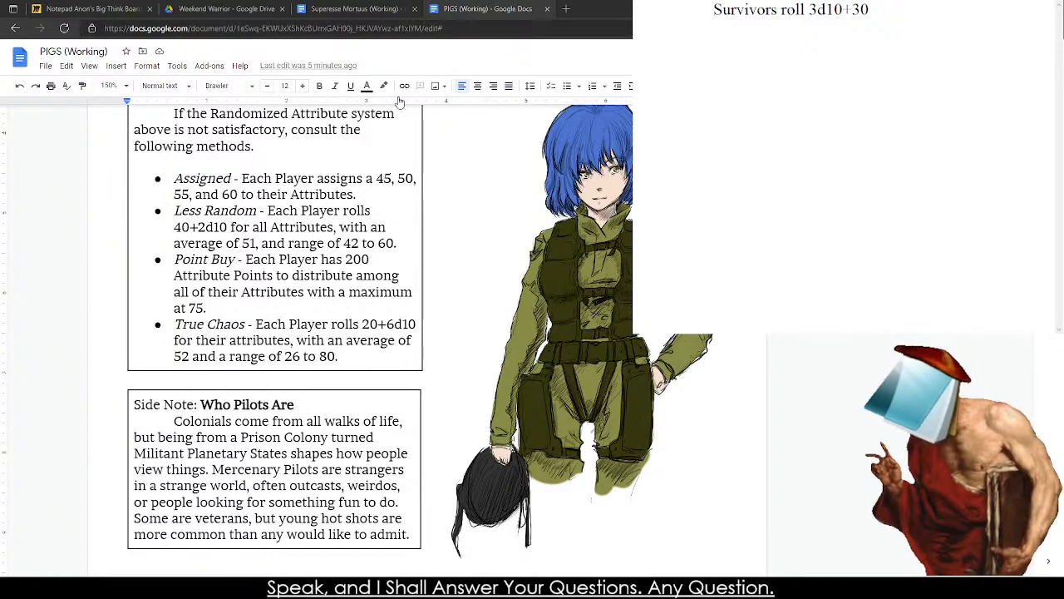
Search the web for "C&D Jam" and view the submissions of the Cease & Desist Jam on itch.io.
{"action": "left_click", "coordinate": [312, 211]}
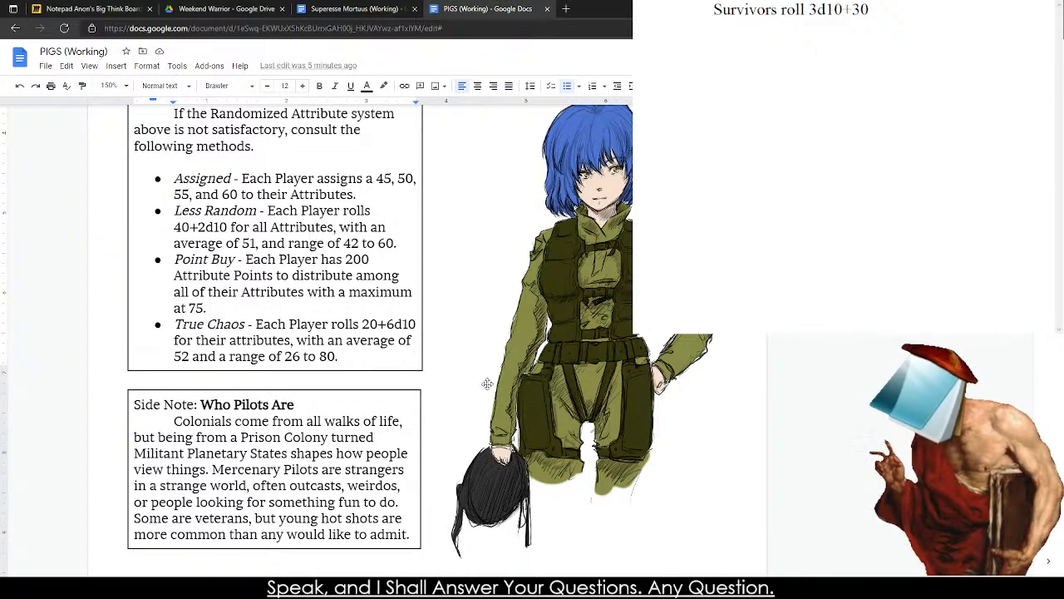
{"action": "left_click", "coordinate": [566, 8]}
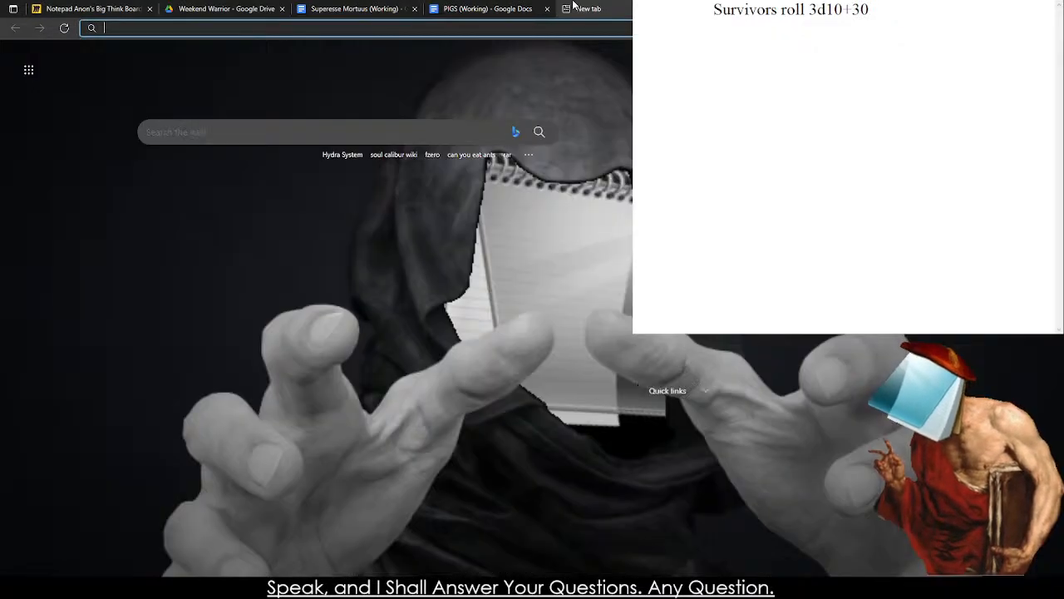
{"action": "type", "text": "C&D"}
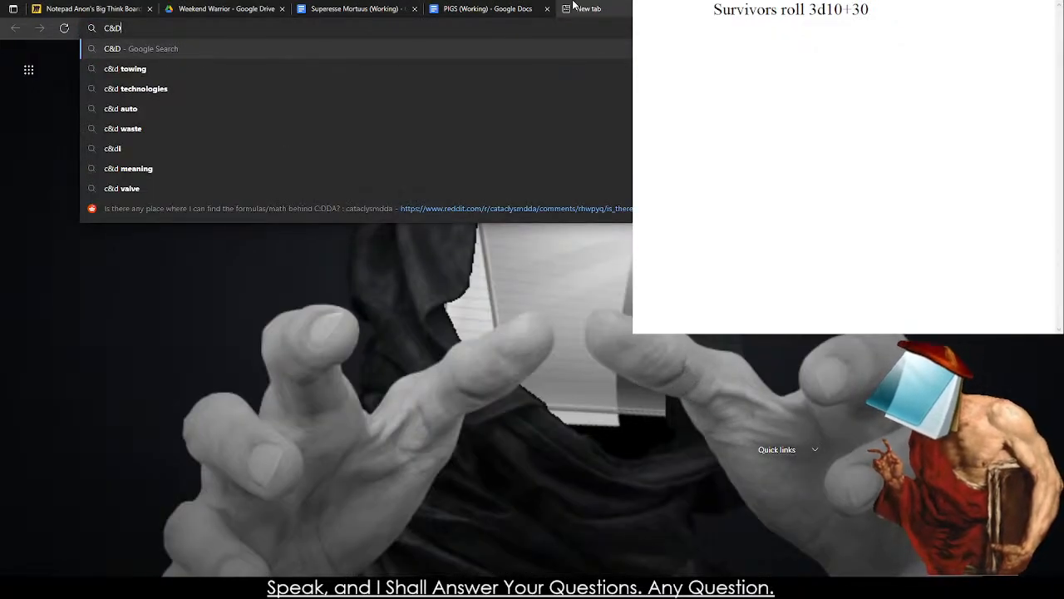
{"action": "type", "text": " Jam"}
{"action": "key", "text": "Return"}
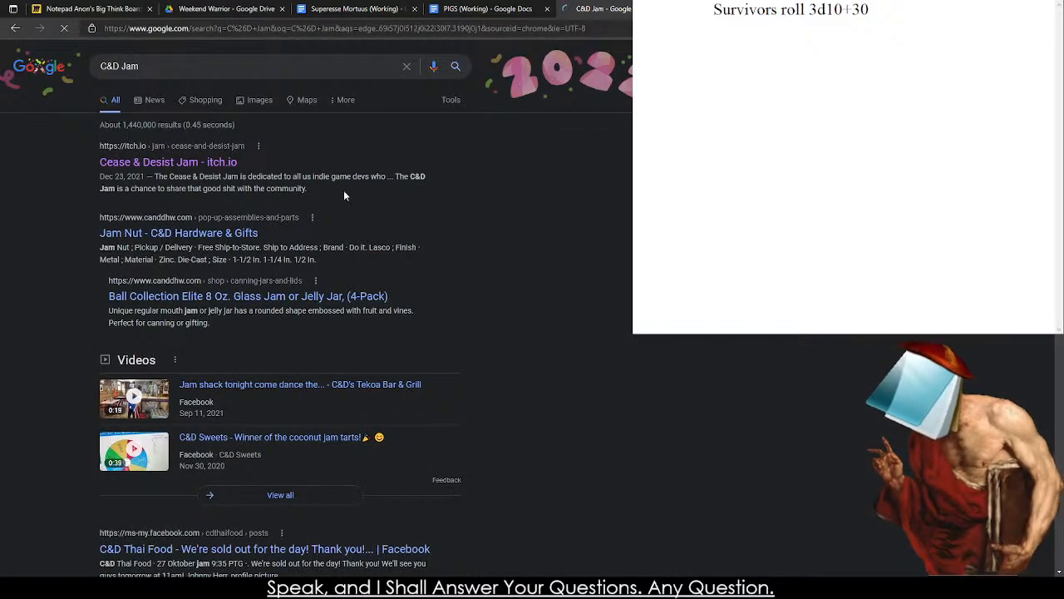
{"action": "left_click", "coordinate": [158, 169]}
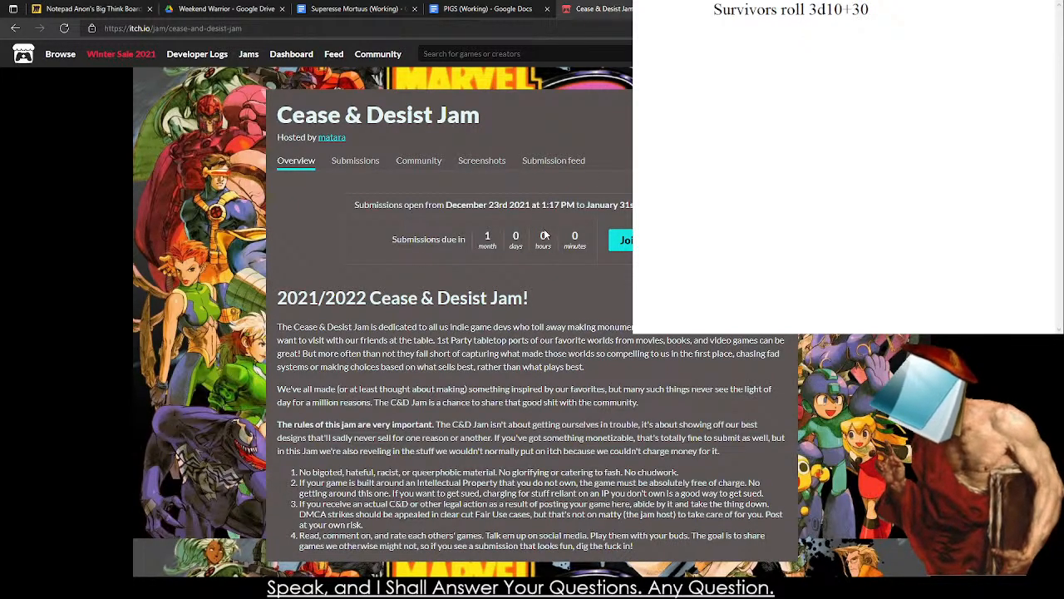
{"action": "left_click", "coordinate": [356, 164]}
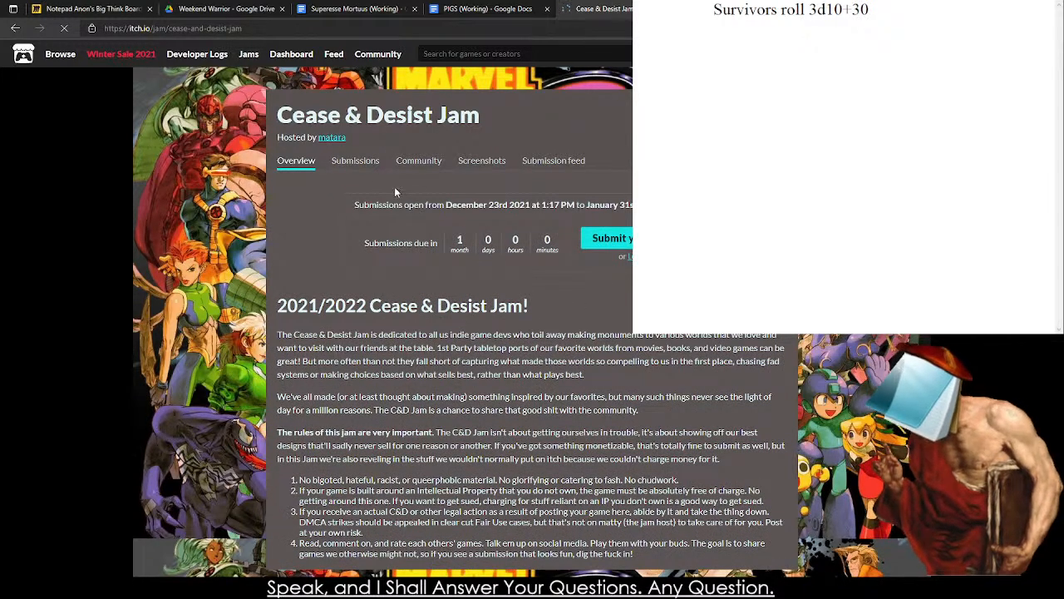
{"action": "left_click", "coordinate": [353, 162]}
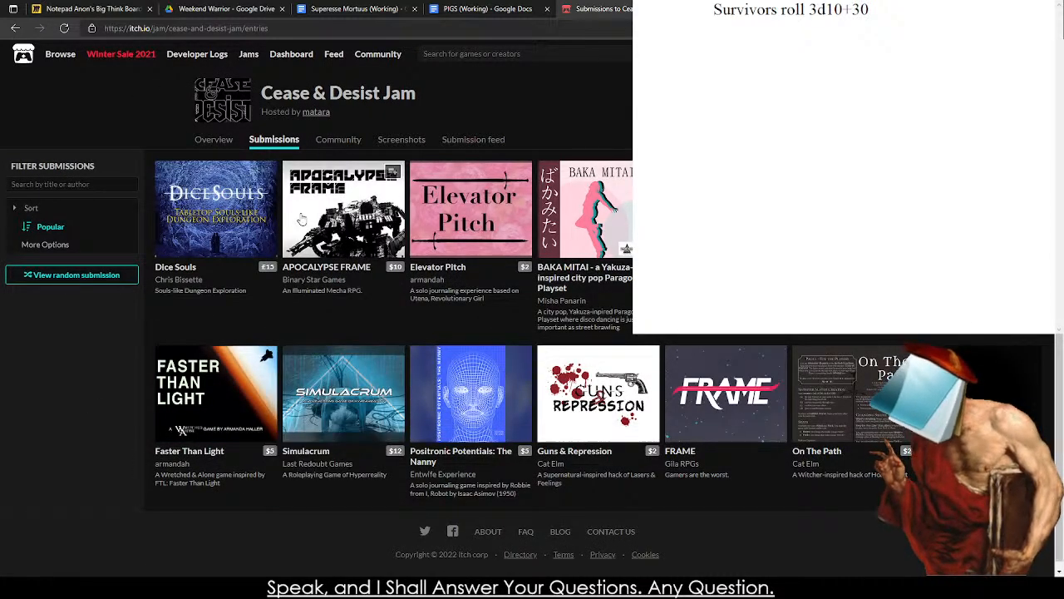
{"action": "mouse_move", "coordinate": [505, 387]}
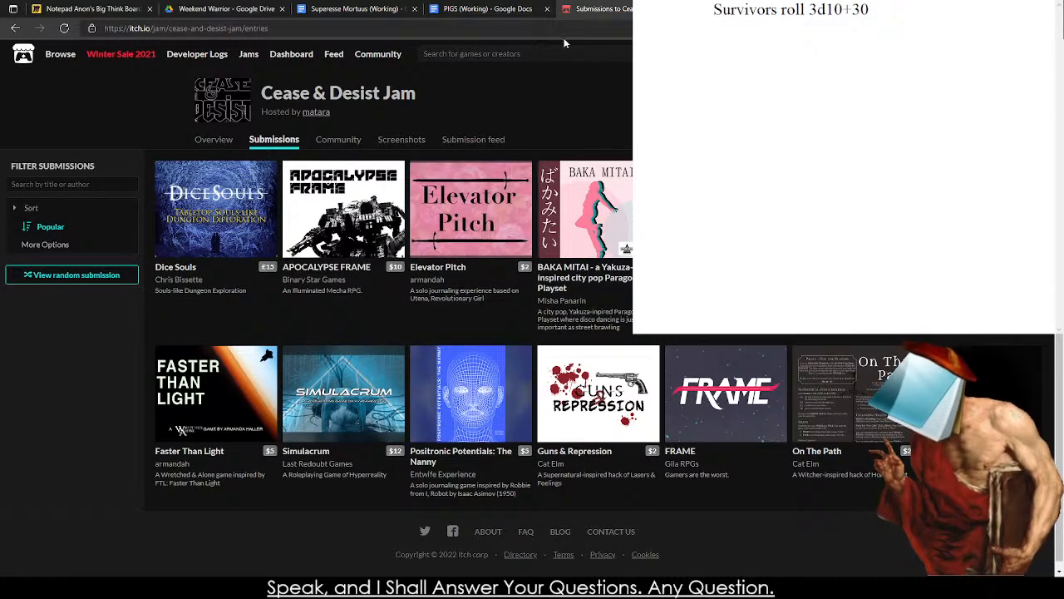
Look up the Apocalypse TTRPG Game Jam page on itch.io and read its overview and rules.
{"action": "left_click", "coordinate": [295, 27]}
{"action": "type", "text": "Apocalyps"}
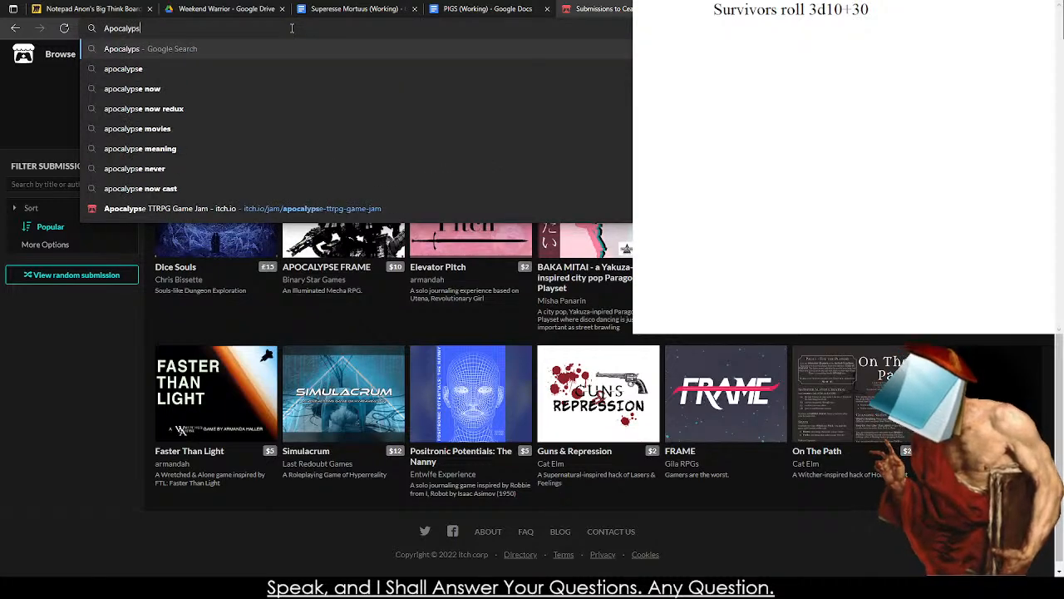
{"action": "left_click", "coordinate": [261, 207]}
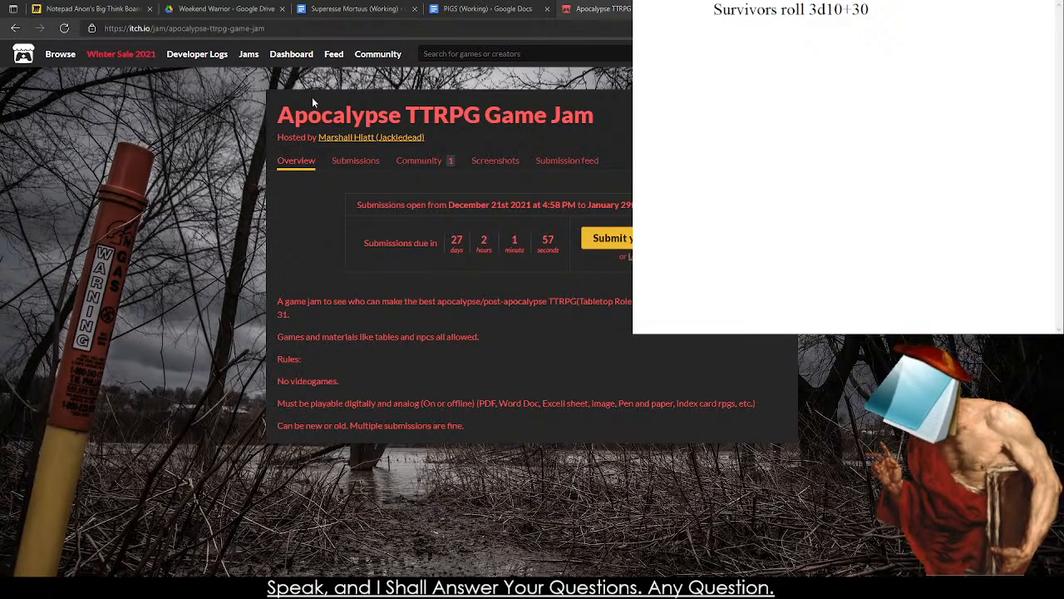
Browse the physical games and games categories on itch.io and look through the available category types.
{"action": "left_click", "coordinate": [28, 60]}
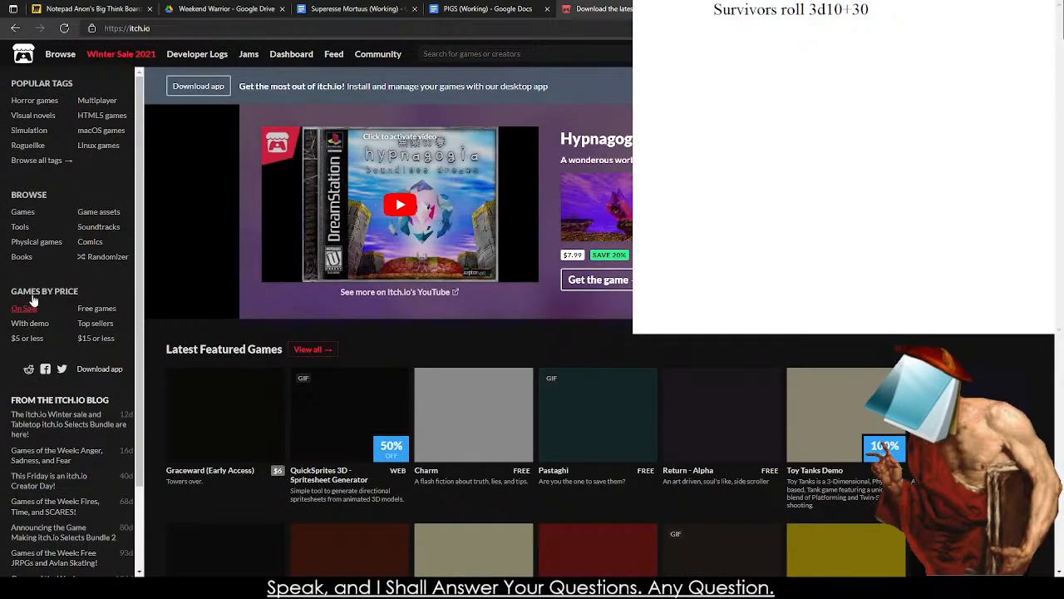
{"action": "left_click", "coordinate": [44, 250]}
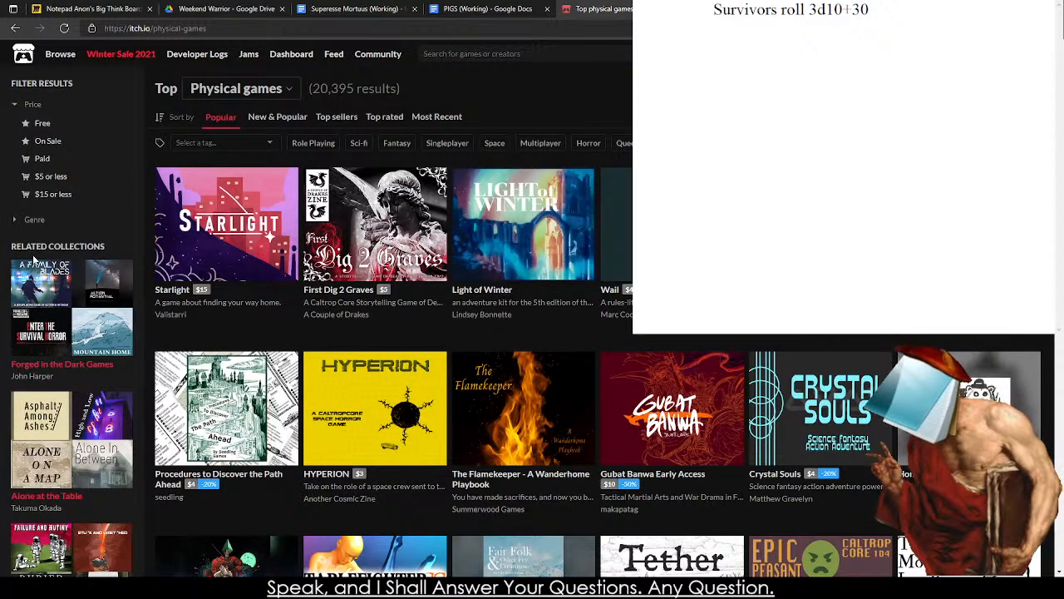
{"action": "left_click", "coordinate": [288, 93]}
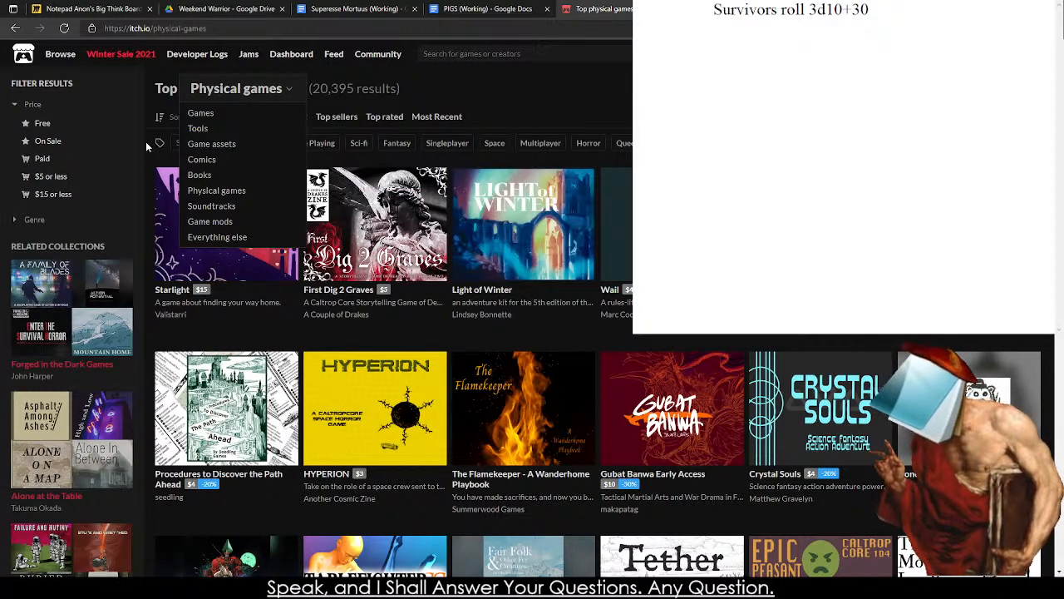
{"action": "left_click", "coordinate": [15, 60]}
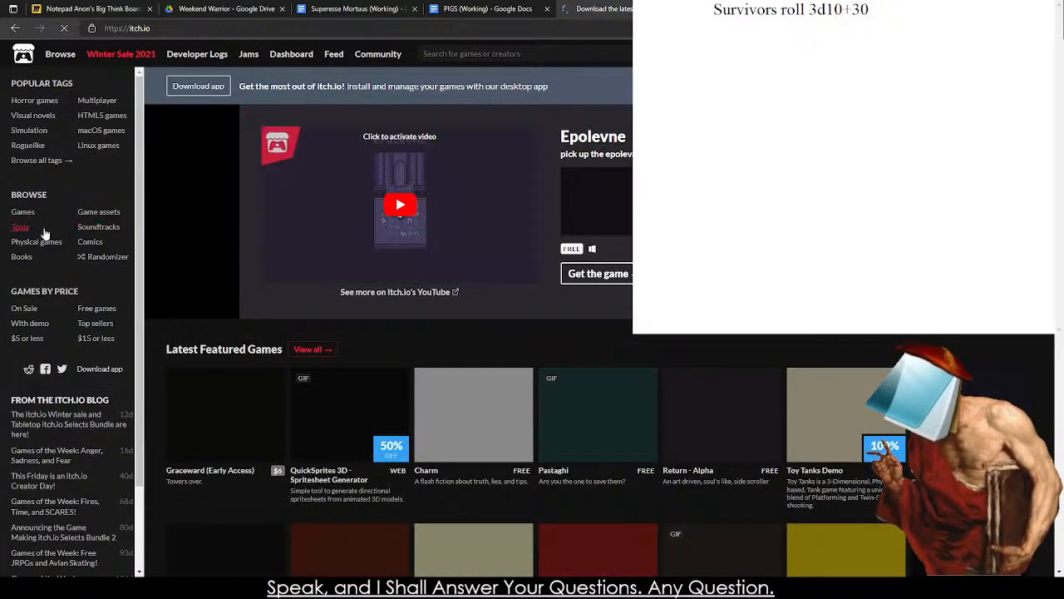
{"action": "left_click", "coordinate": [23, 212]}
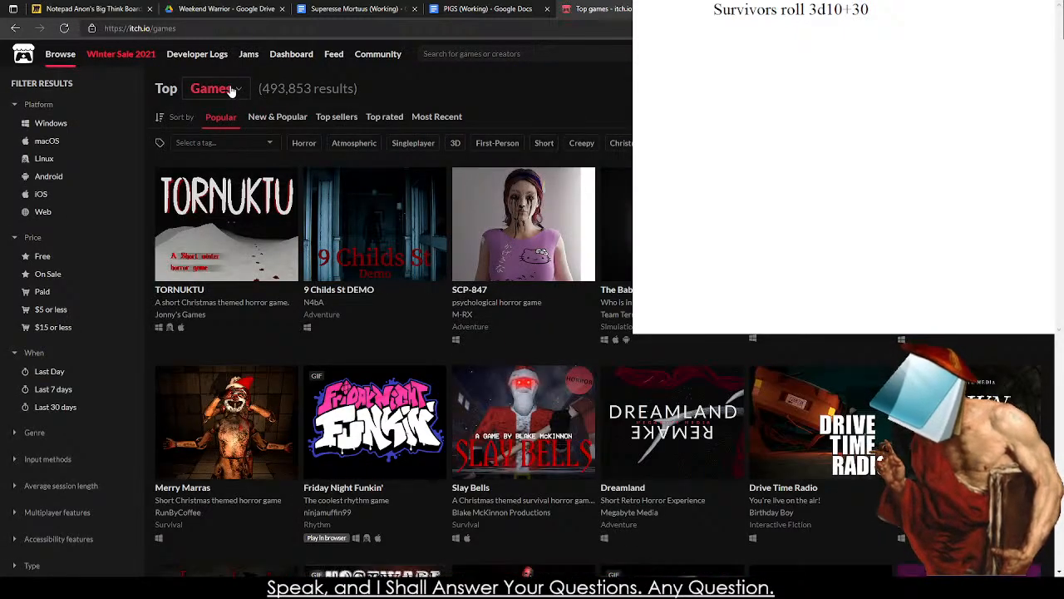
{"action": "left_click", "coordinate": [231, 90]}
{"action": "mouse_move", "coordinate": [318, 207]}
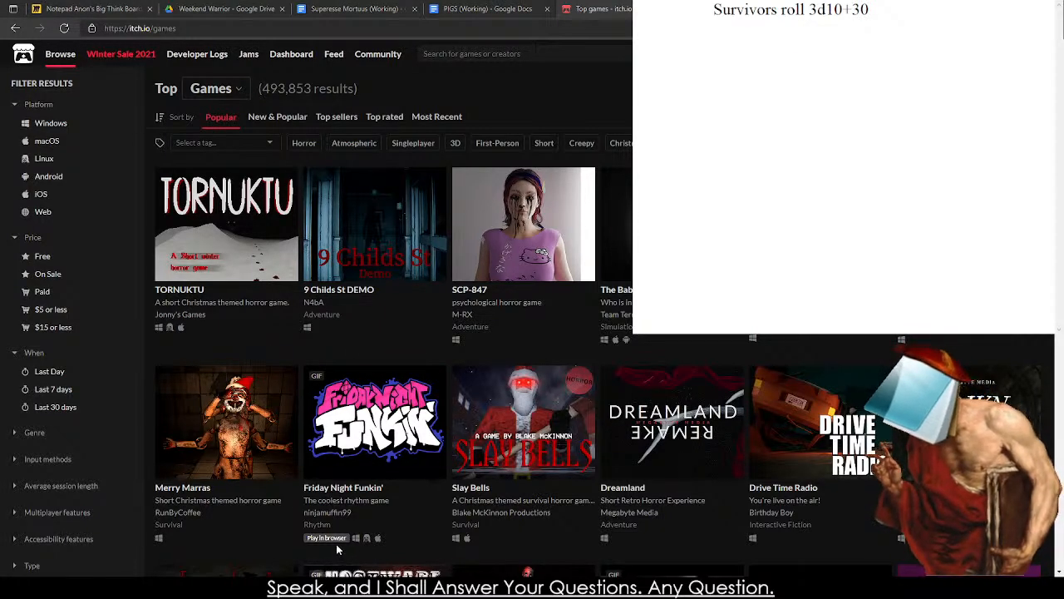
Return to the PIGS document and review Pilot Creation's 4d10+30 attribute rule and the alternate distribution methods.
{"action": "left_click", "coordinate": [362, 6]}
{"action": "left_click", "coordinate": [259, 9]}
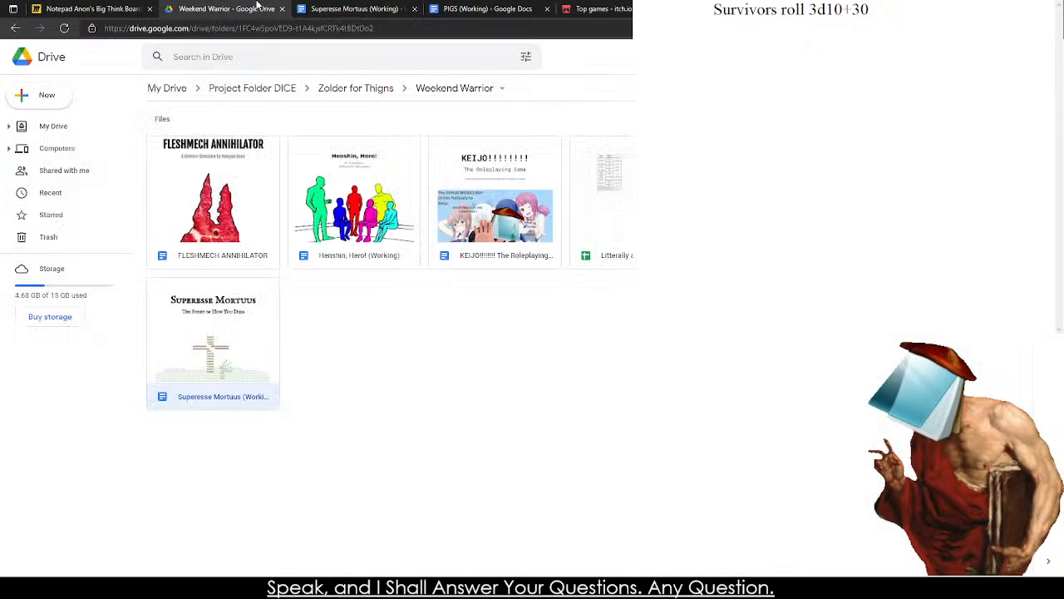
{"action": "left_click", "coordinate": [474, 6]}
{"action": "scroll", "coordinate": [350, 233], "scroll_direction": "up", "scroll_amount": 10}
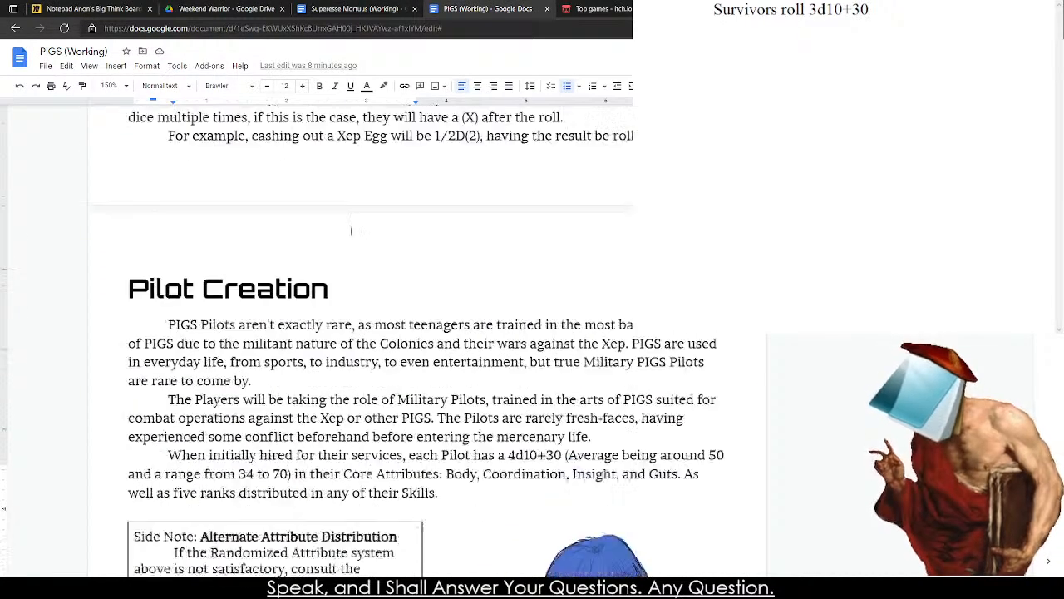
{"action": "scroll", "coordinate": [345, 250], "scroll_direction": "up", "scroll_amount": 8}
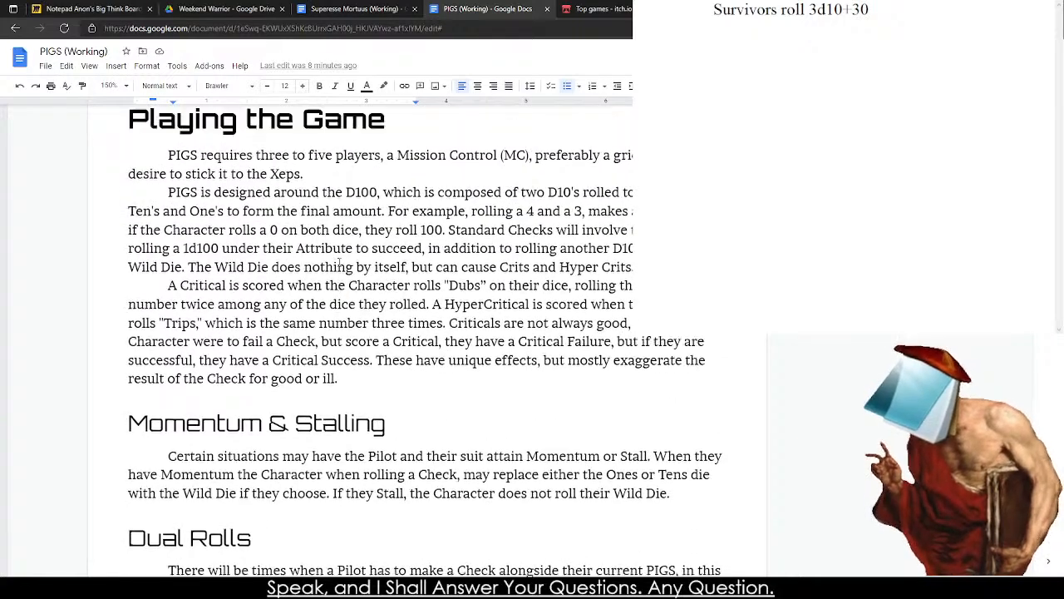
{"action": "scroll", "coordinate": [373, 339], "scroll_direction": "down", "scroll_amount": 10}
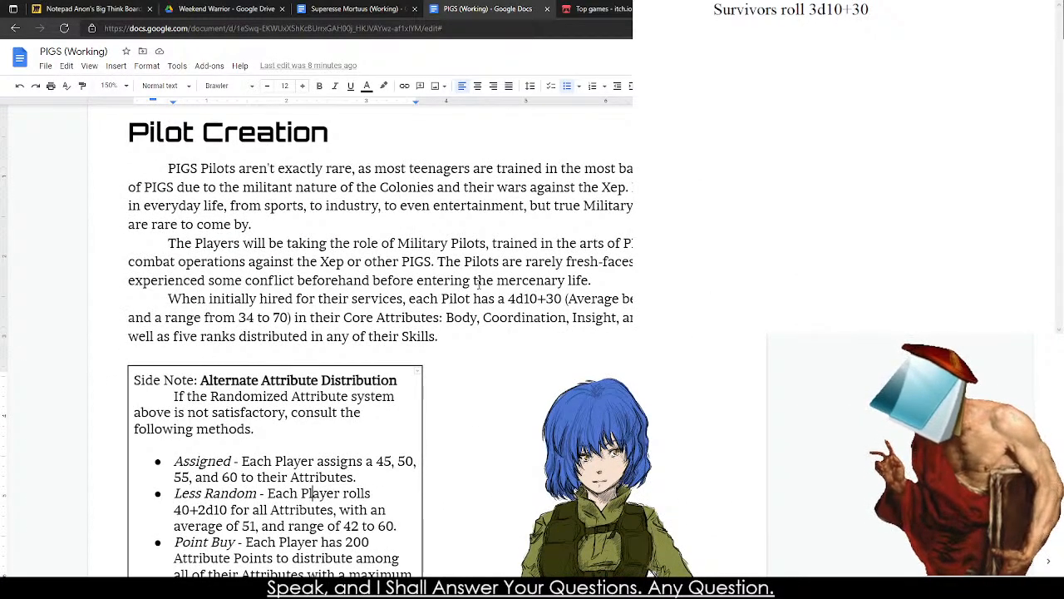
{"action": "left_click_drag", "start_coordinate": [508, 299], "coordinate": [562, 299]}
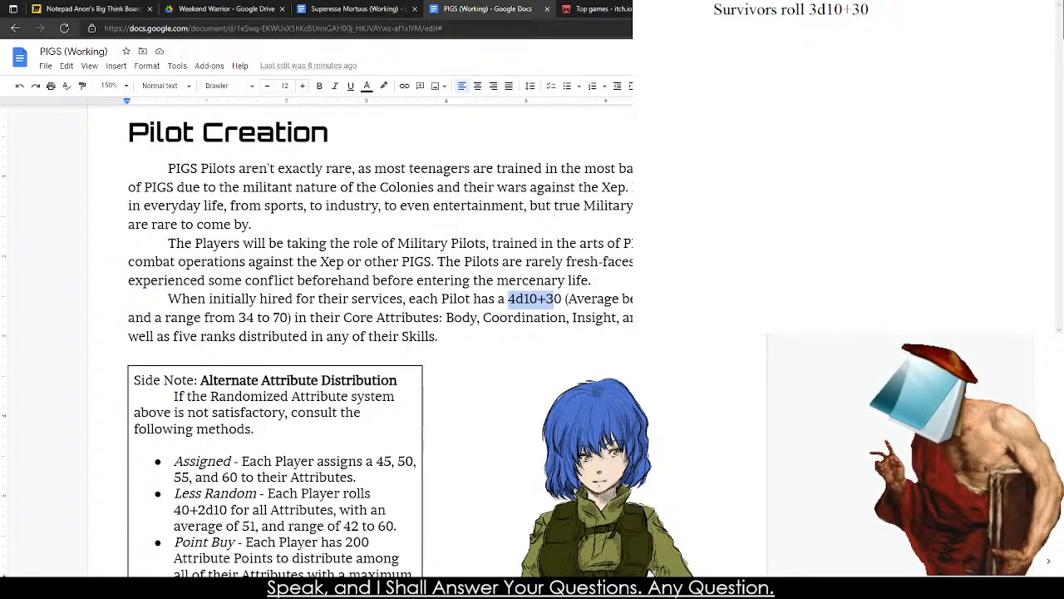
{"action": "left_click", "coordinate": [335, 585]}
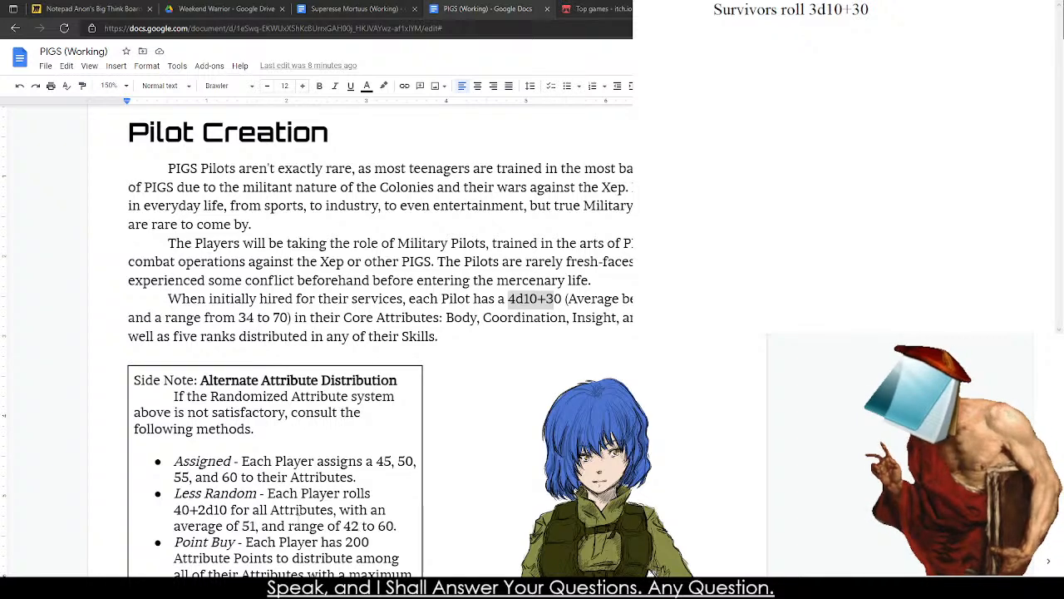
{"action": "scroll", "coordinate": [219, 514], "scroll_direction": "down", "scroll_amount": 1}
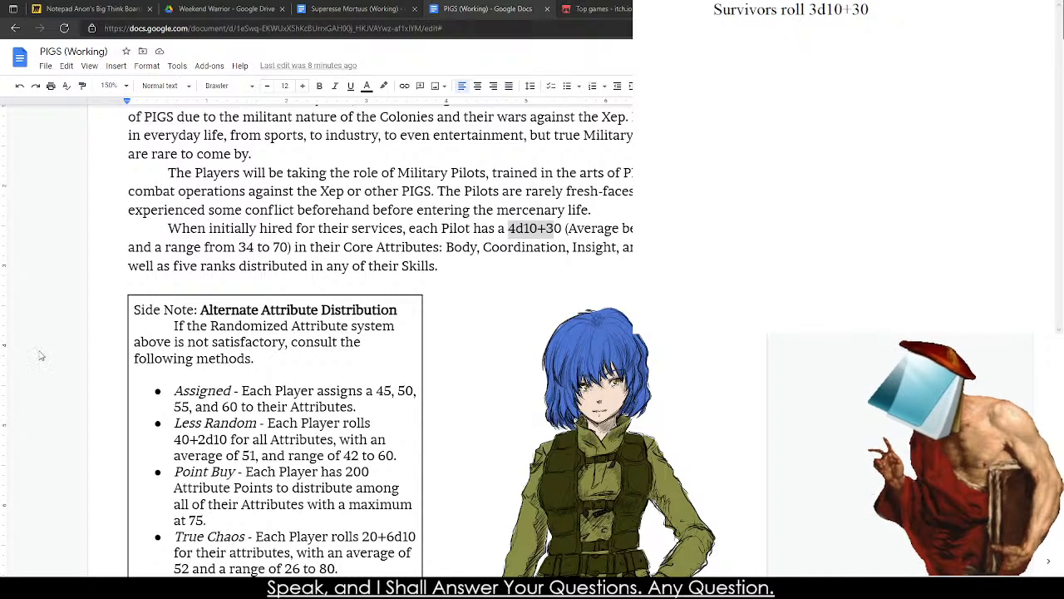
{"action": "scroll", "coordinate": [249, 268], "scroll_direction": "down", "scroll_amount": 5}
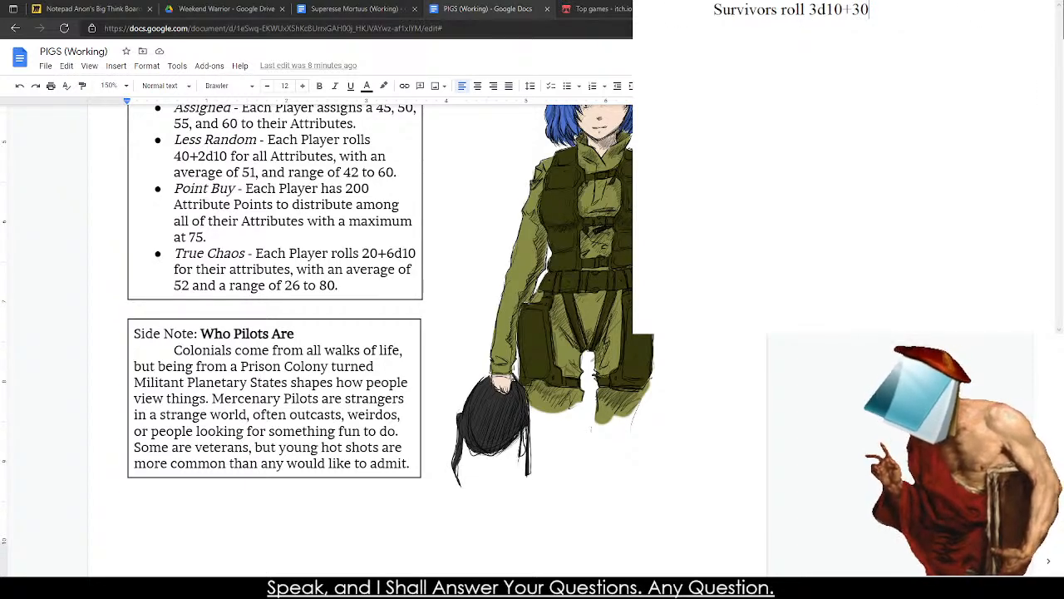
{"action": "scroll", "coordinate": [826, 211], "scroll_direction": "up", "scroll_amount": 3}
{"action": "scroll", "coordinate": [826, 211], "scroll_direction": "up", "scroll_amount": 2}
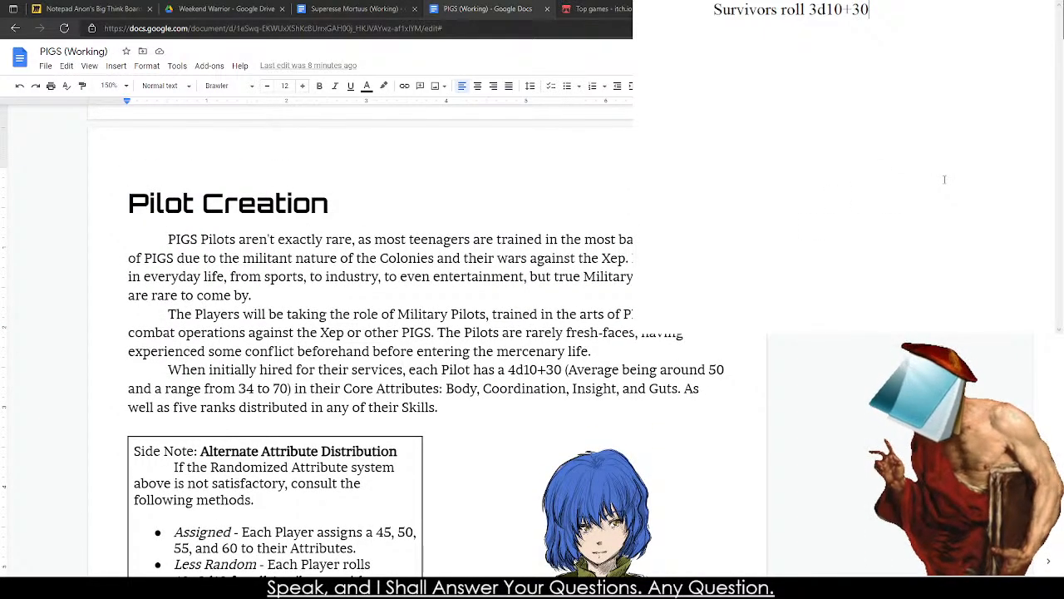
Continue the Survivors sentence after "3d10+30" with "for each of their Core Attributes".
{"action": "type", "text": "or ea"}
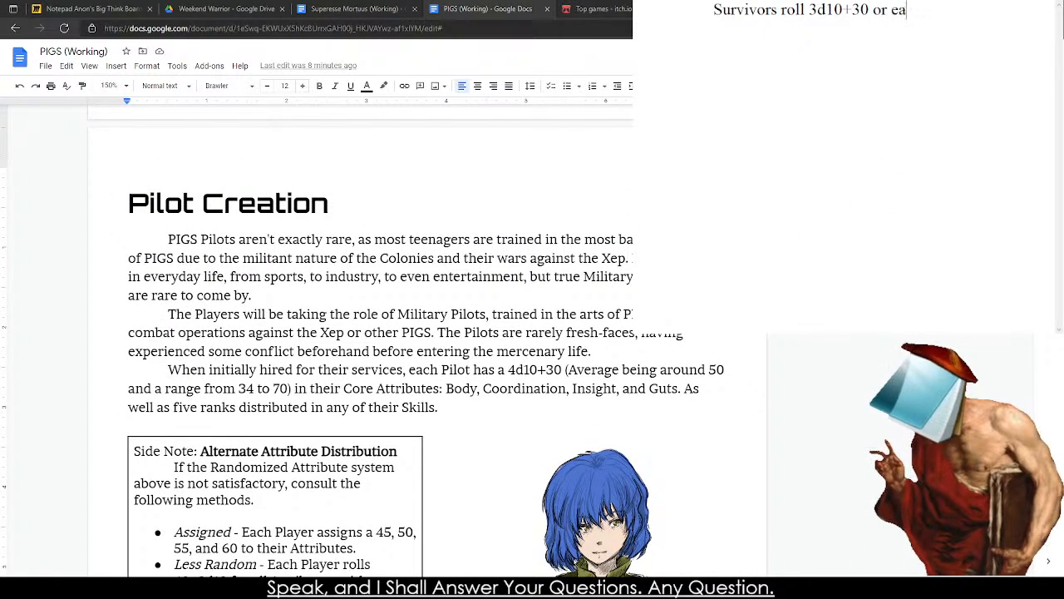
{"action": "type", "text": "ch o their a"}
{"action": "key", "text": "BackSpace"}
{"action": "key", "text": "BackSpace"}
{"action": "key", "text": "BackSpace"}
{"action": "key", "text": "BackSpace"}
{"action": "key", "text": "BackSpace"}
{"action": "key", "text": "BackSpace"}
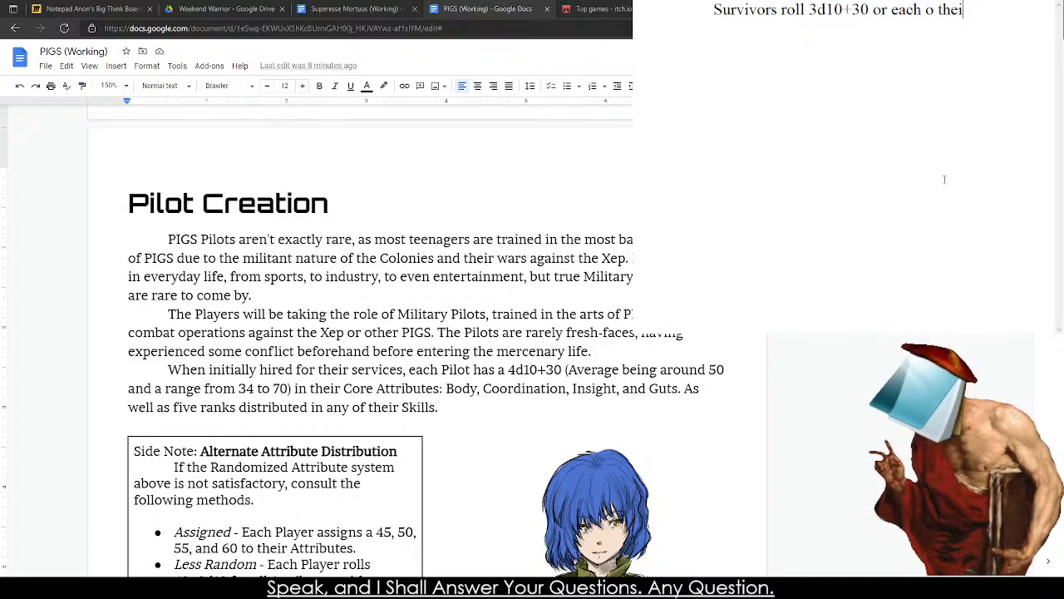
{"action": "key", "text": "BackSpace"}
{"action": "key", "text": "BackSpace"}
{"action": "key", "text": "BackSpace"}
{"action": "key", "text": "BackSpace"}
{"action": "key", "text": "BackSpace"}
{"action": "key", "text": "BackSpace"}
{"action": "key", "text": "BackSpace"}
{"action": "key", "text": "BackSpace"}
{"action": "key", "text": "BackSpace"}
{"action": "key", "text": "BackSpace"}
{"action": "key", "text": "BackSpace"}
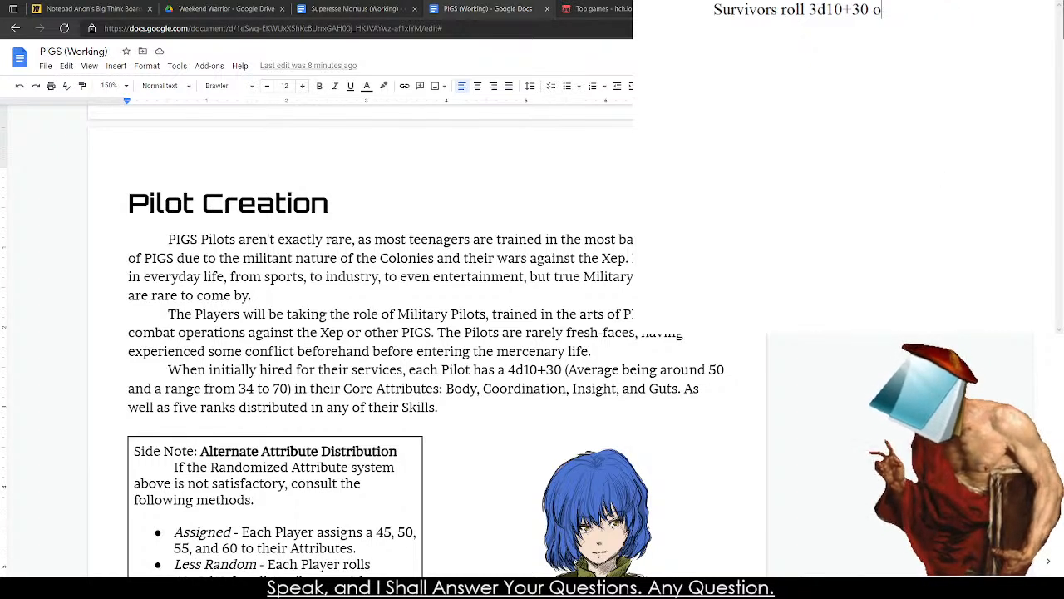
{"action": "type", "text": "ffor"}
{"action": "key", "text": "BackSpace"}
{"action": "key", "text": "BackSpace"}
{"action": "key", "text": "BackSpace"}
{"action": "key", "text": "BackSpace"}
{"action": "type", "text": "or ea"}
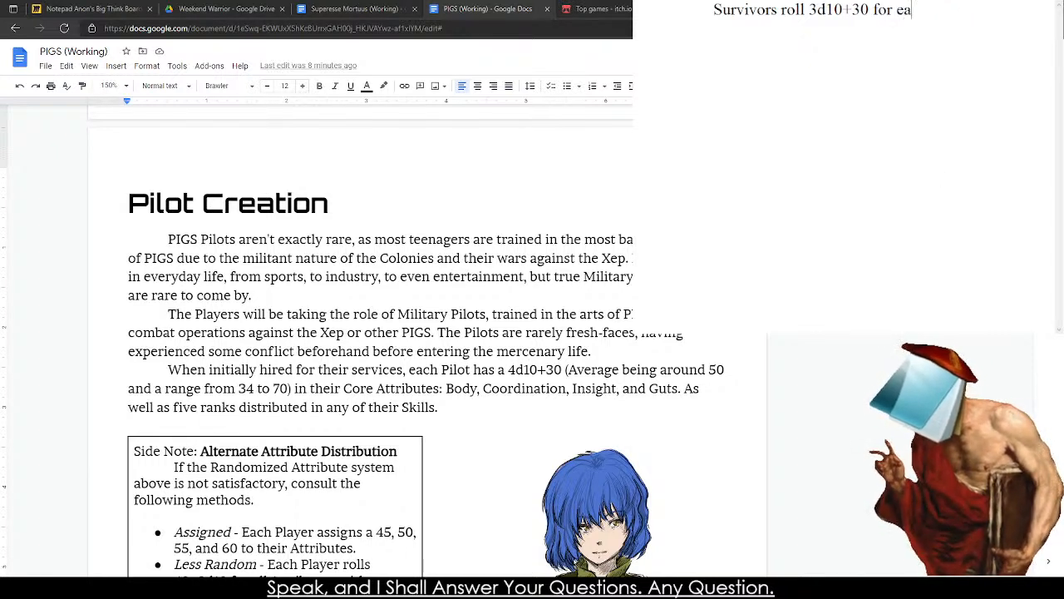
{"action": "type", "text": "ch of the"}
{"action": "key", "text": "BackSpace"}
{"action": "key", "text": "BackSpace"}
{"action": "key", "text": "BackSpace"}
{"action": "key", "text": "BackSpace"}
{"action": "type", "text": "f t"}
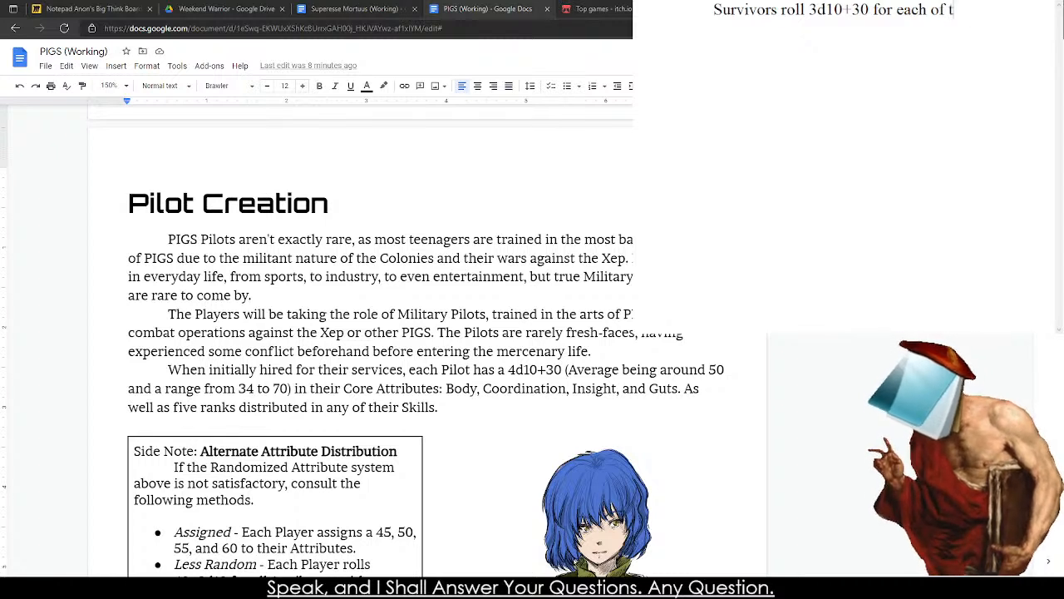
{"action": "type", "text": "heir Core At"}
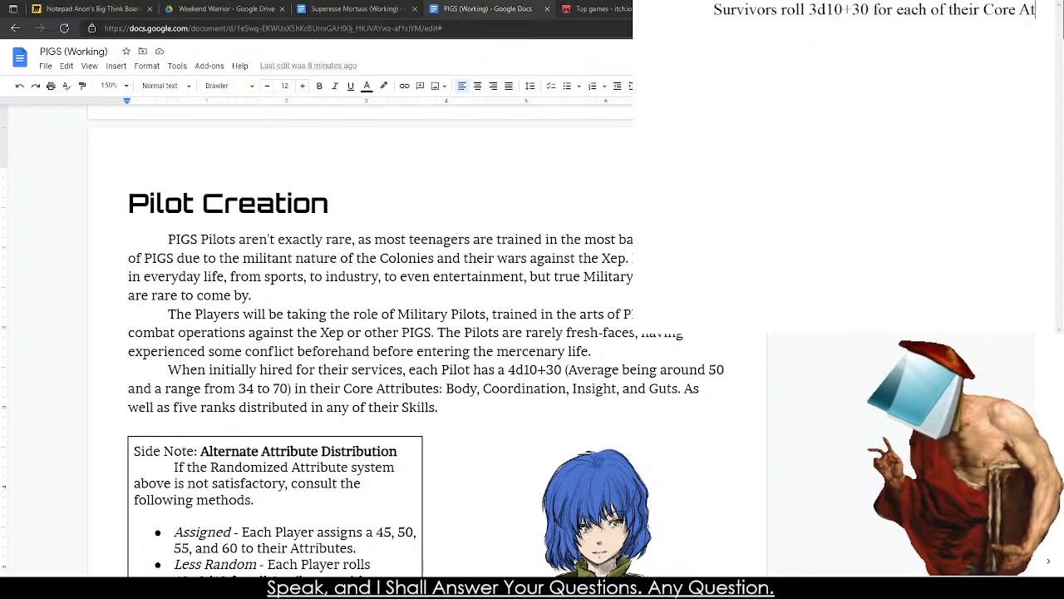
{"action": "type", "text": "tributes"}
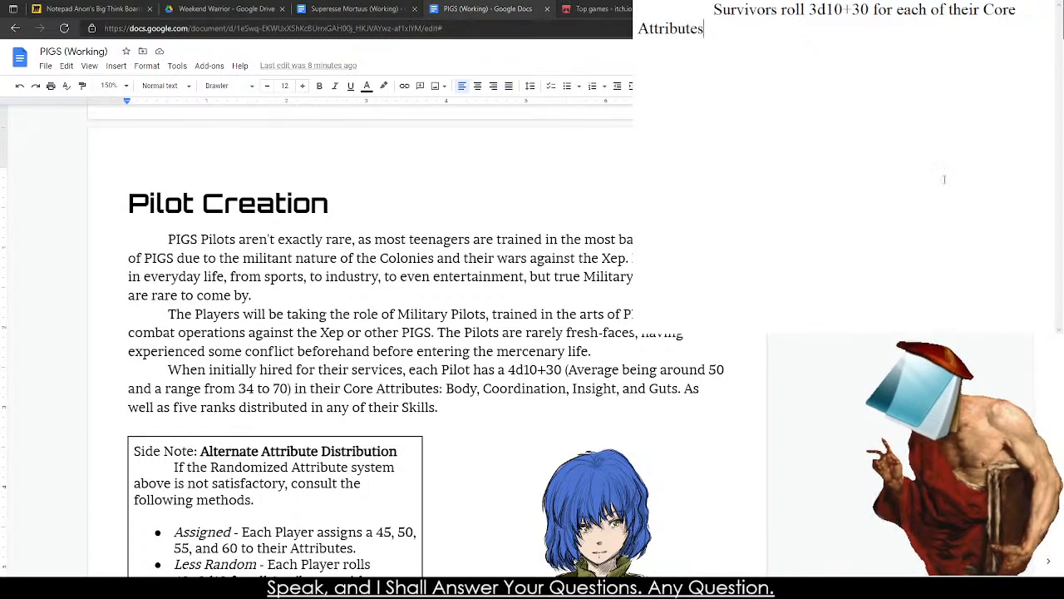
{"action": "key", "text": "Return"}
{"action": "type", "text": "(If"}
{"action": "key", "text": "BackSpace"}
{"action": "key", "text": "BackSpace"}
{"action": "key", "text": "BackSpace"}
{"action": "key", "text": "BackSpace"}
Insert "(aveage around 46)" after "3d10+30" in the Survivors sentence.
{"action": "left_click", "coordinate": [870, 10]}
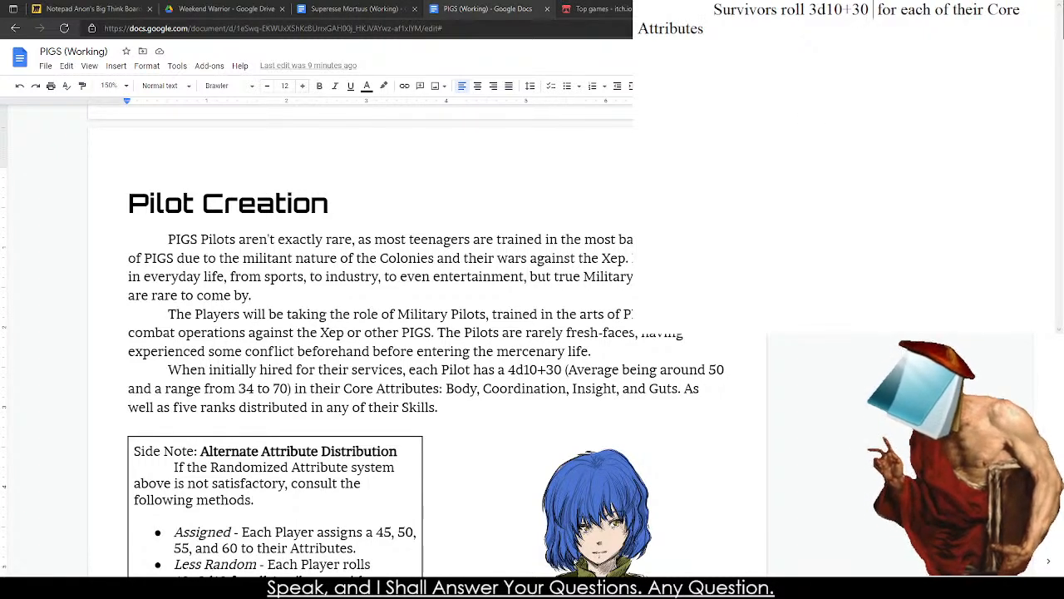
{"action": "type", "text": "(aveage around"}
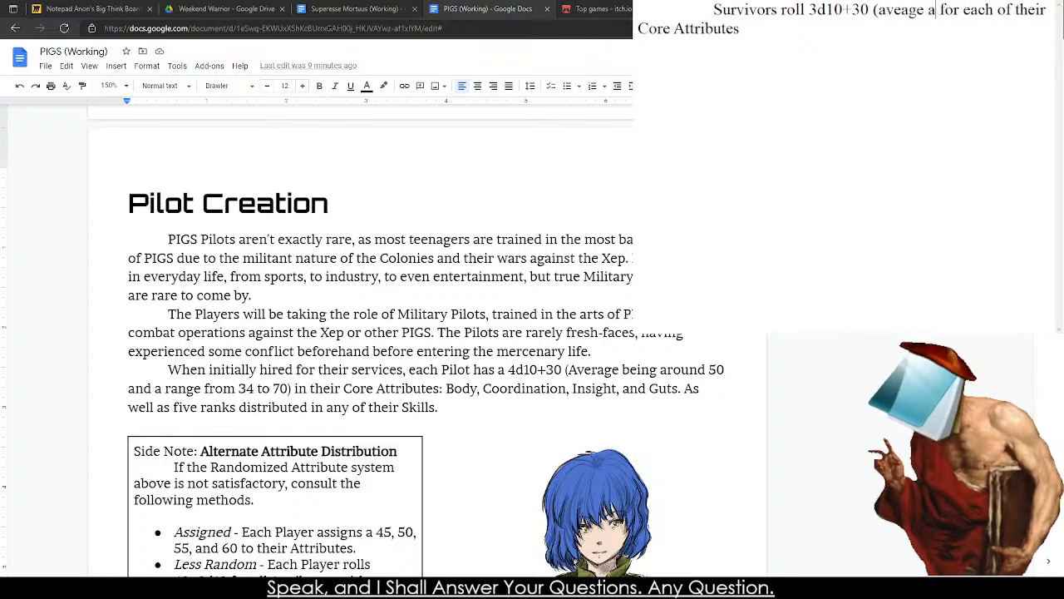
{"action": "type", "text": " 4"}
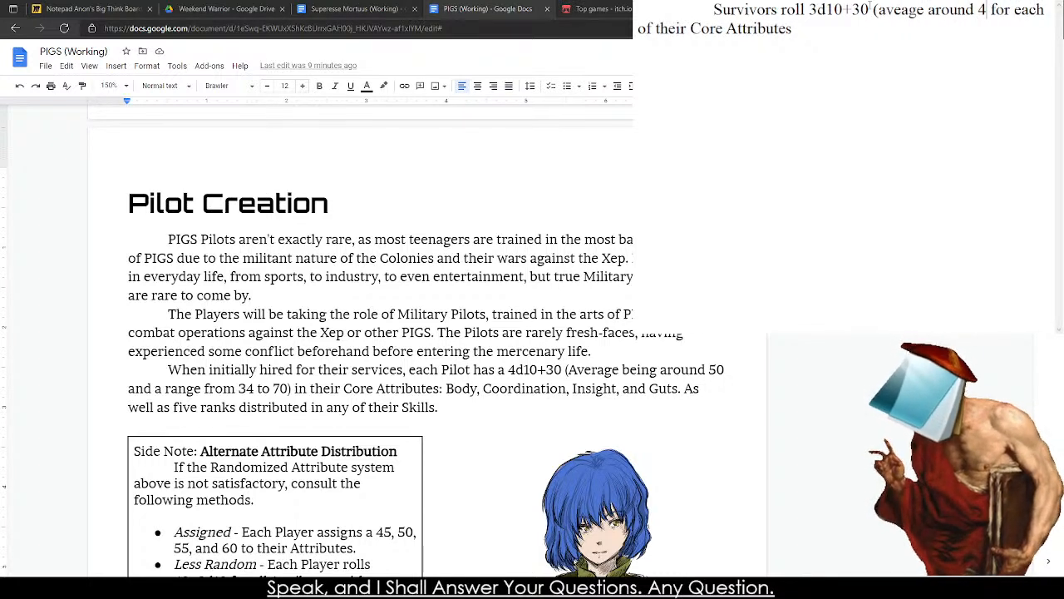
{"action": "type", "text": "6)"}
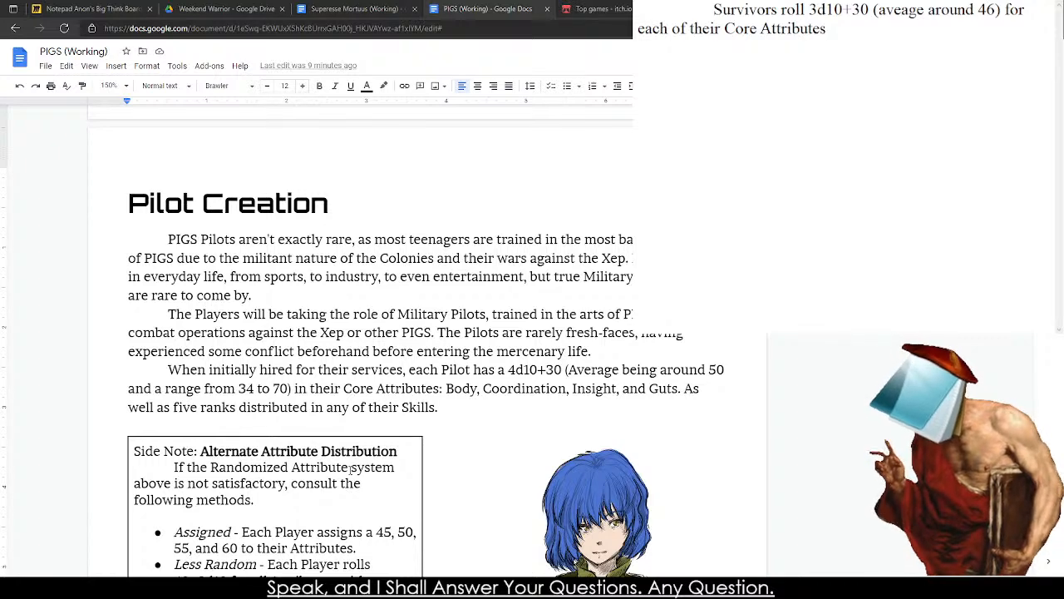
Check the alternate attribute distribution methods in the PIGS document and change the Survivors' roll to 5d10+15.
{"action": "scroll", "coordinate": [318, 434], "scroll_direction": "down", "scroll_amount": 3}
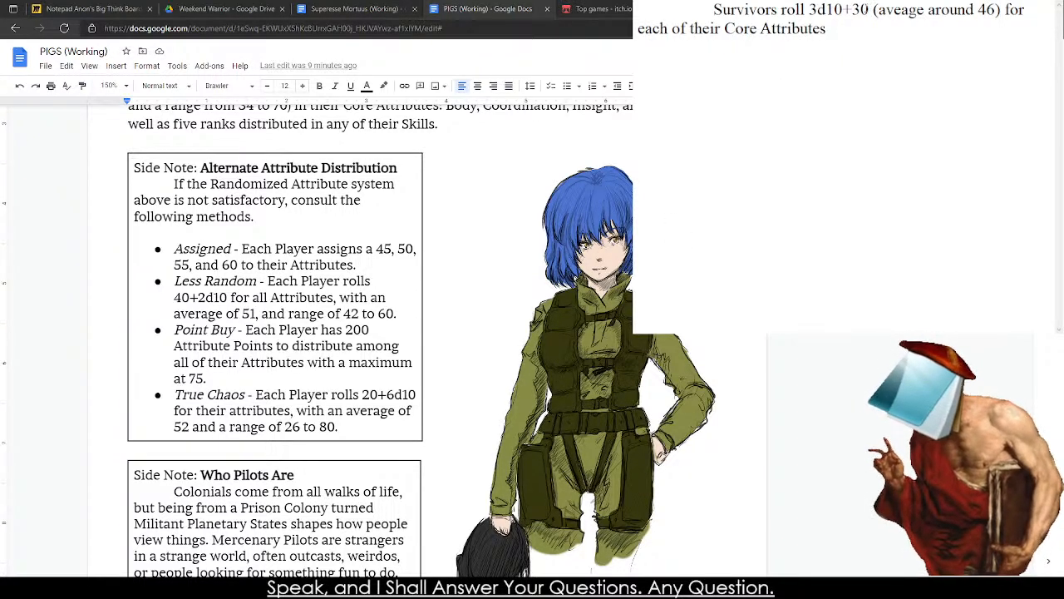
{"action": "left_click_drag", "start_coordinate": [870, 9], "coordinate": [809, 10]}
{"action": "type", "text": "5d"}
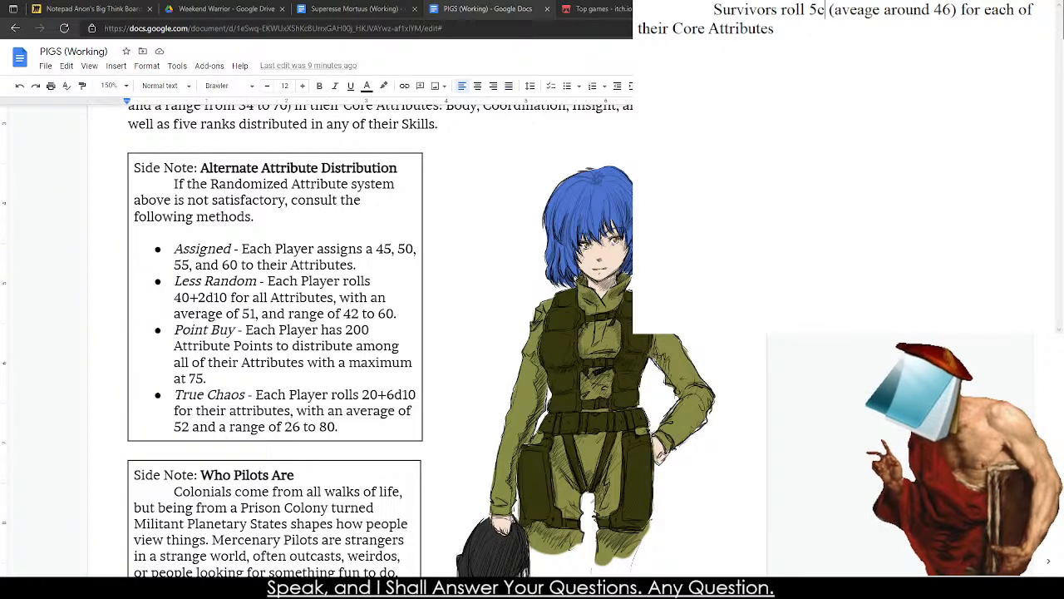
{"action": "type", "text": "10+15"}
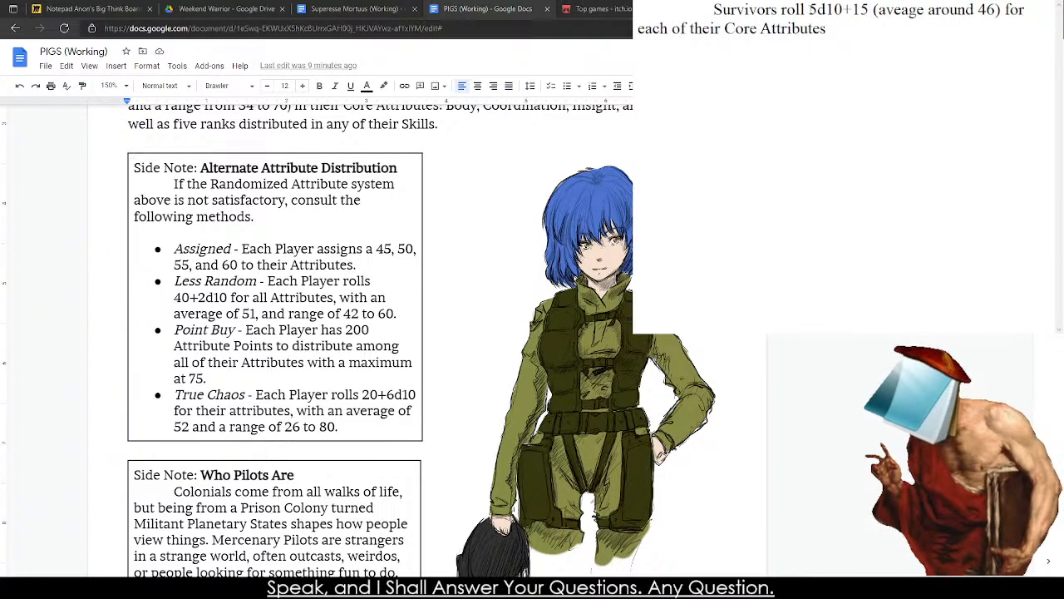
Open the AnyDice probability calculator in place of the itch.io games page.
{"action": "left_click", "coordinate": [550, 4]}
{"action": "left_click", "coordinate": [587, 8]}
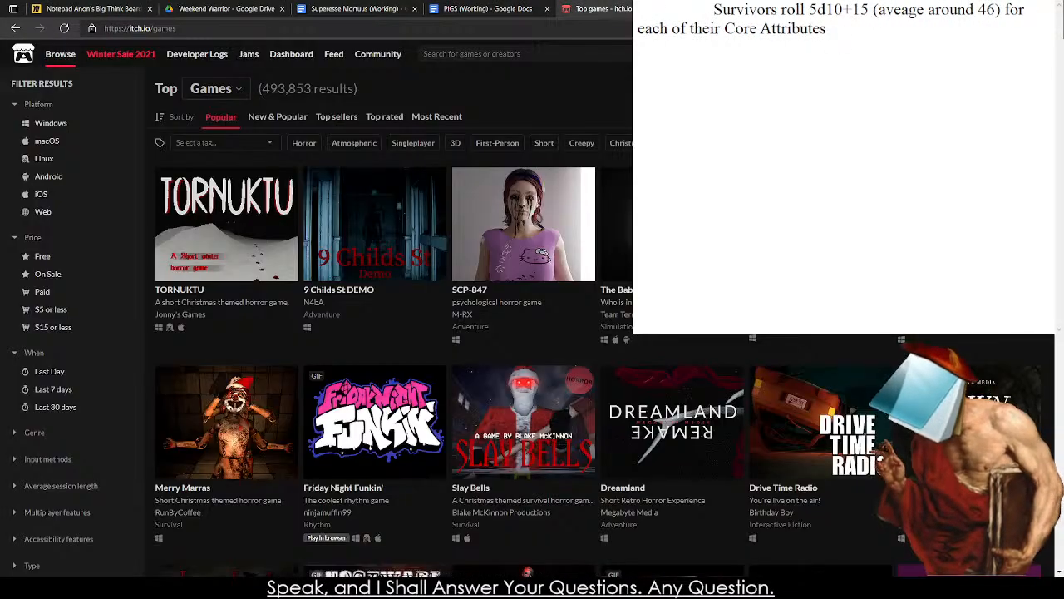
{"action": "left_click", "coordinate": [532, 29]}
{"action": "type", "text": "anydice"}
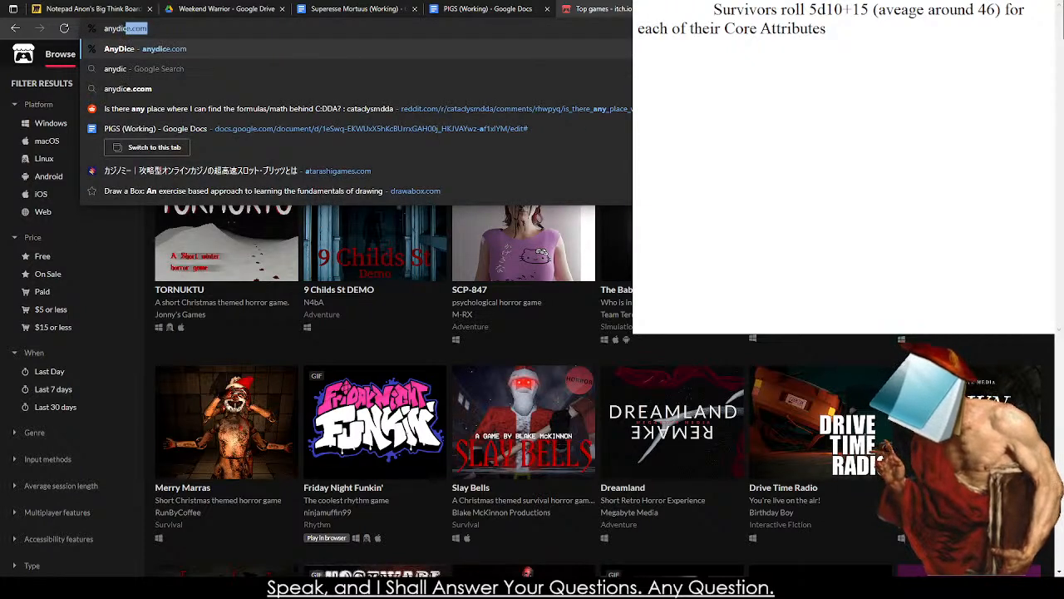
{"action": "key", "text": "Return"}
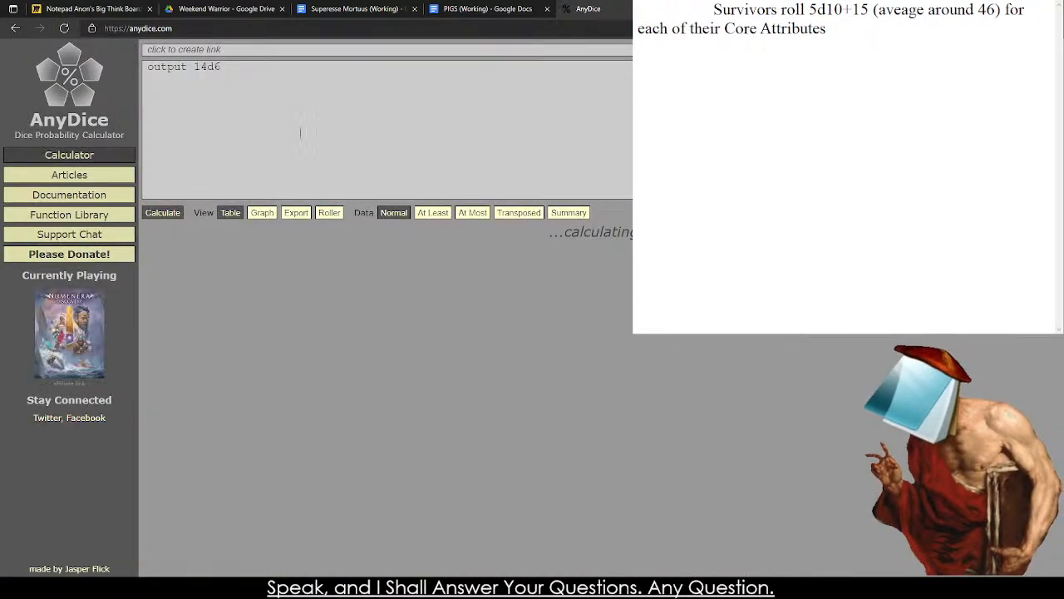
Calculate the probability distribution of 5d10 and examine its most likely results.
{"action": "left_click_drag", "start_coordinate": [234, 101], "coordinate": [193, 103]}
{"action": "type", "text": "5d10"}
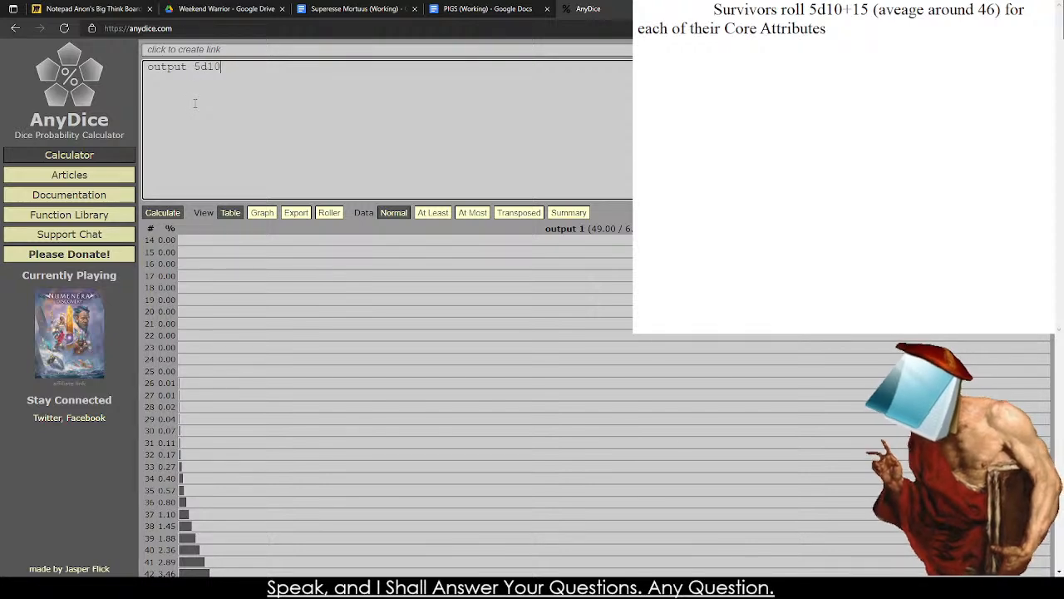
{"action": "left_click", "coordinate": [169, 213]}
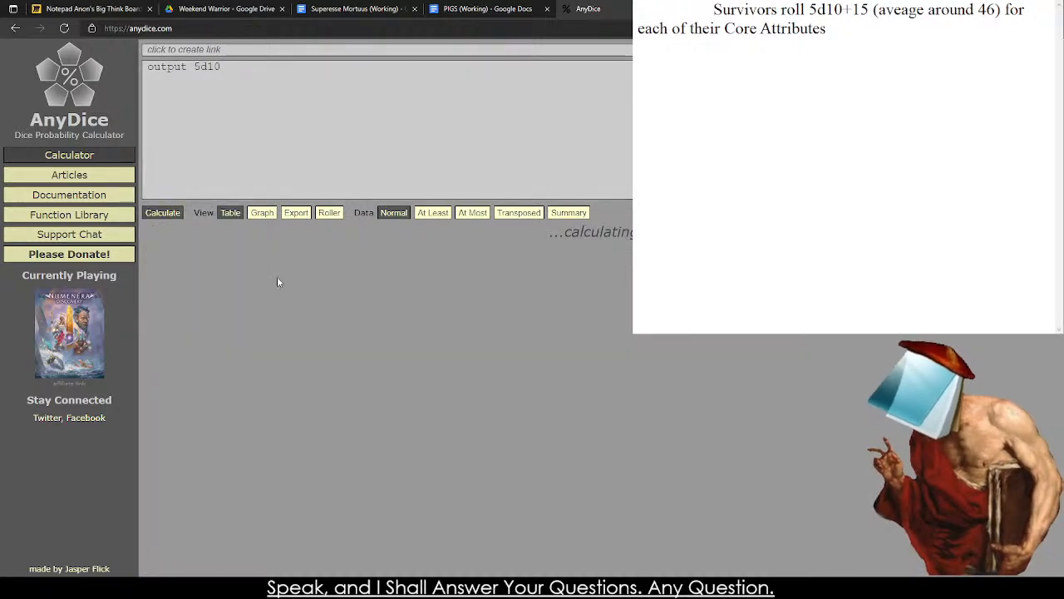
{"action": "scroll", "coordinate": [278, 283], "scroll_direction": "down", "scroll_amount": 3}
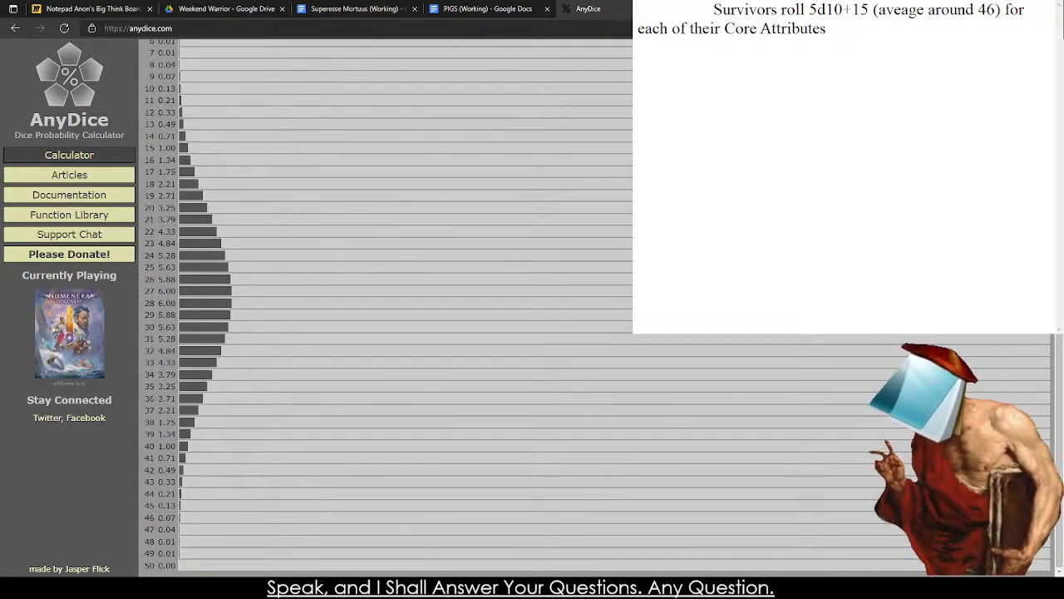
{"action": "left_click_drag", "start_coordinate": [150, 293], "coordinate": [151, 305]}
{"action": "left_click", "coordinate": [153, 305]}
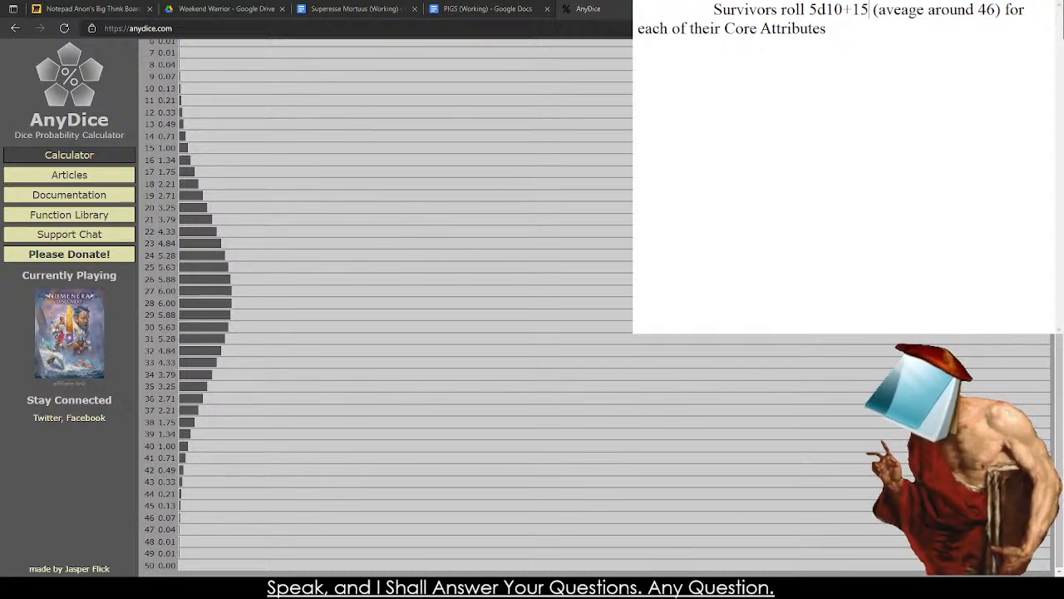
Change the average in the Survivors sentence to 40 and select the whole draft text.
{"action": "mouse_move", "coordinate": [988, 11]}
{"action": "left_mouse_down"}
{"action": "mouse_move", "coordinate": [990, 28]}
{"action": "mouse_move", "coordinate": [994, 11]}
{"action": "left_mouse_up"}
{"action": "left_click", "coordinate": [987, 12]}
{"action": "type", "text": "0"}
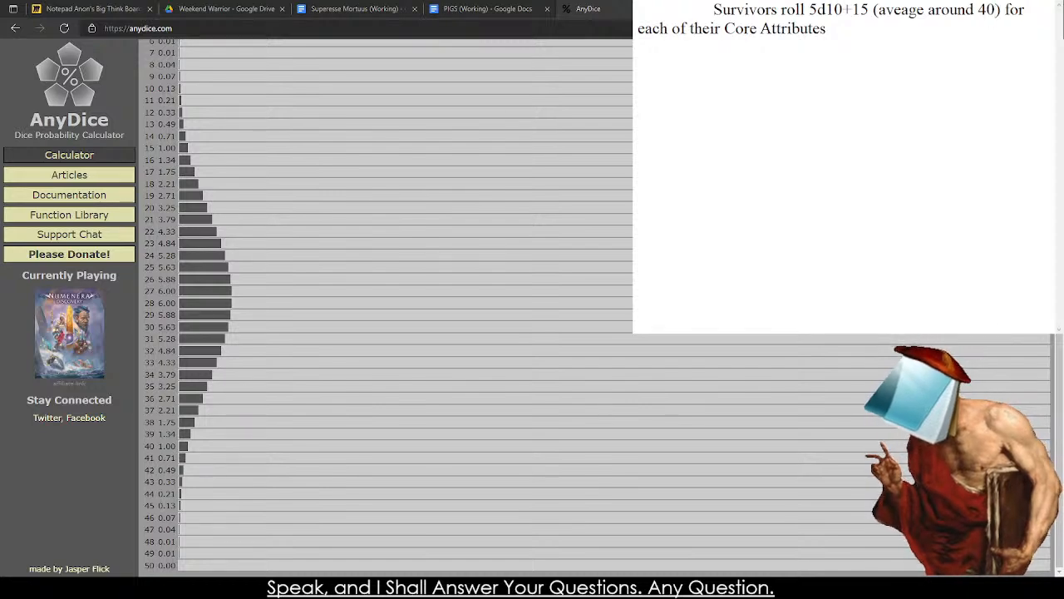
{"action": "key", "text": "ctrl+a"}
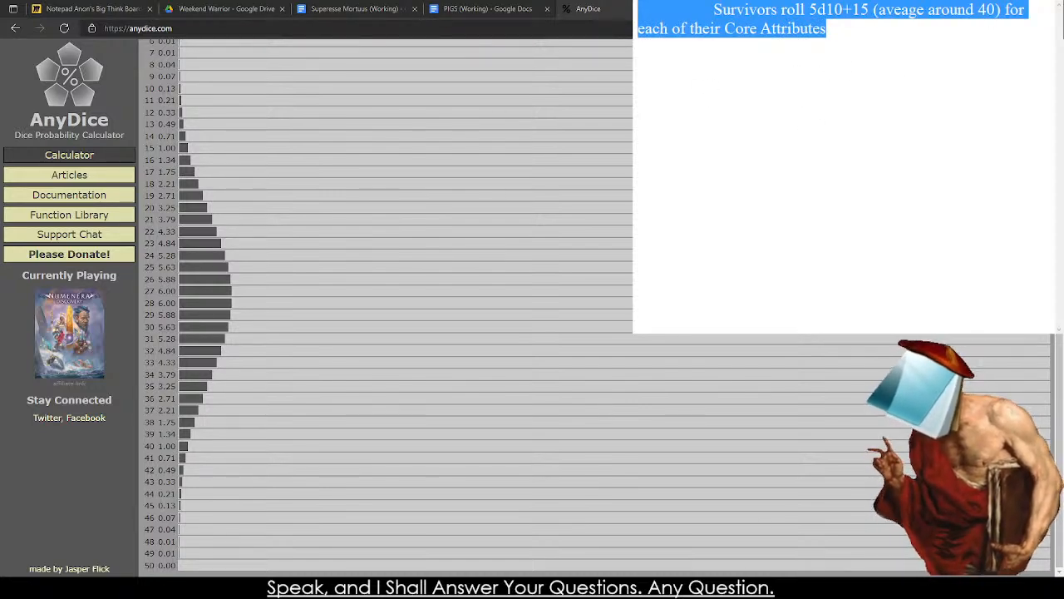
Return to the Core Attributes paragraph in the PIGS document and extend the Survivors sentence with "to determine their value".
{"action": "scroll", "coordinate": [386, 307], "scroll_direction": "up", "scroll_amount": 3}
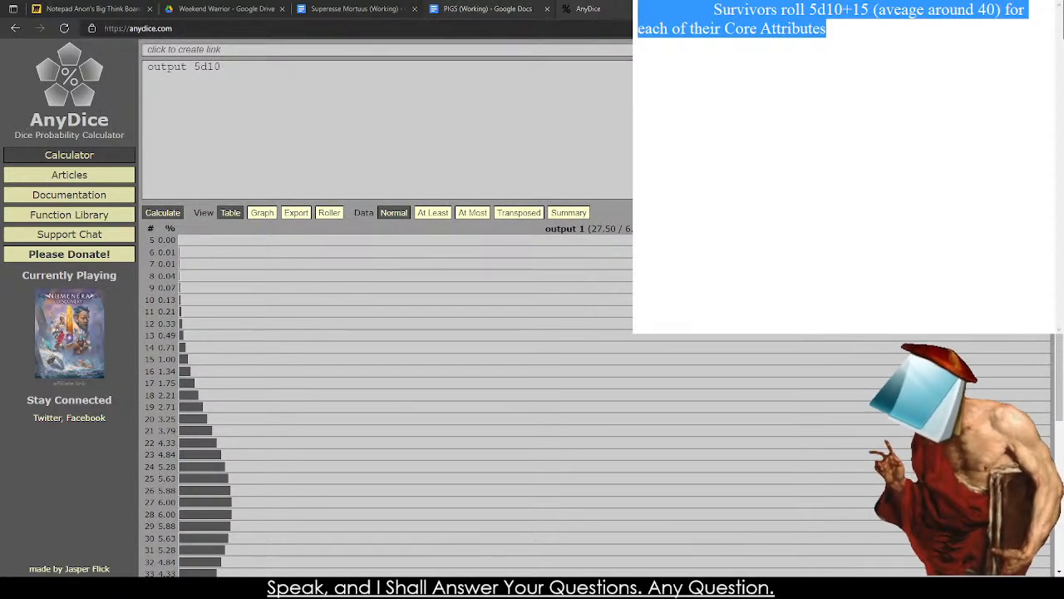
{"action": "key", "text": "ctrl+shift+Tab"}
{"action": "scroll", "coordinate": [385, 387], "scroll_direction": "up", "scroll_amount": 2}
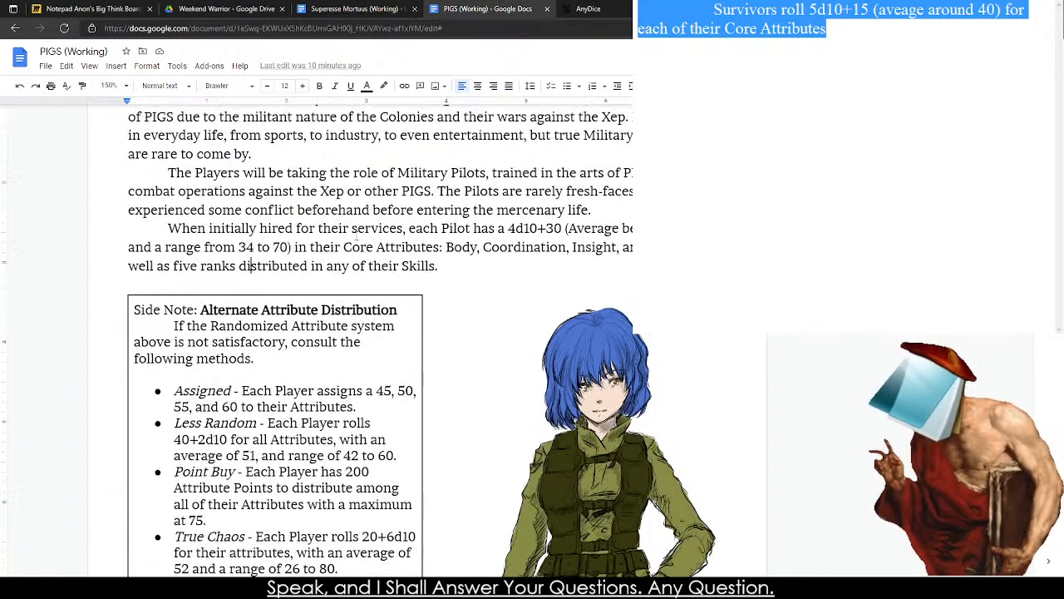
{"action": "left_click", "coordinate": [933, 93]}
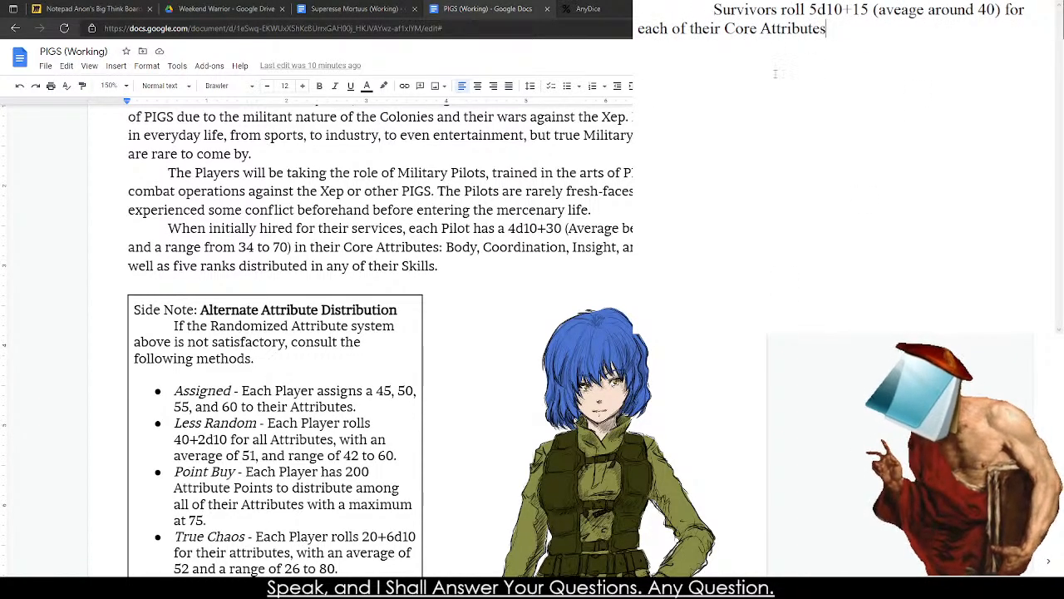
{"action": "type", "text": "to determine their valu"}
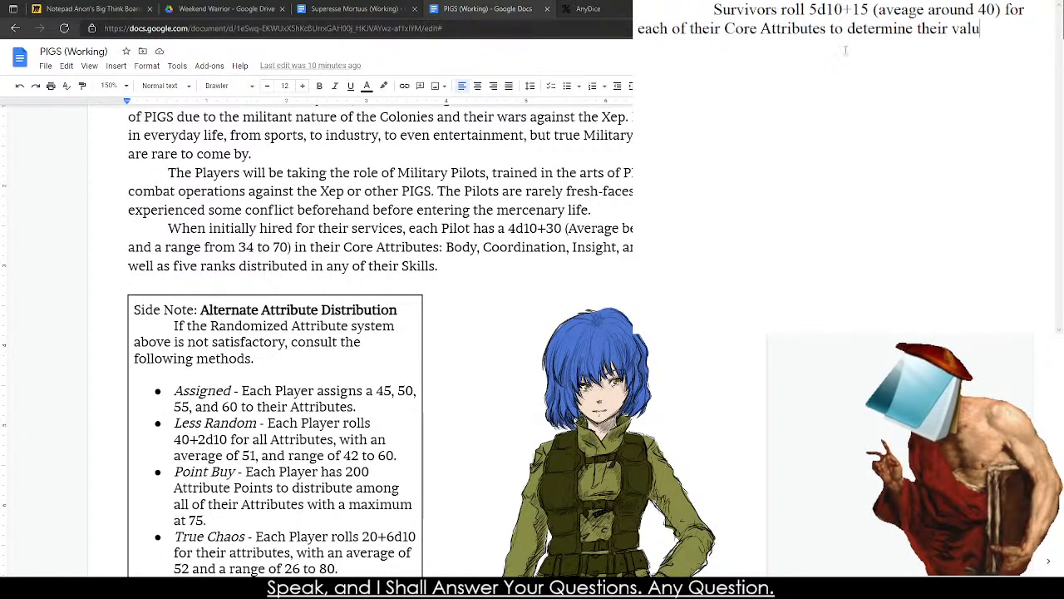
{"action": "type", "text": "e. The Cre aA"}
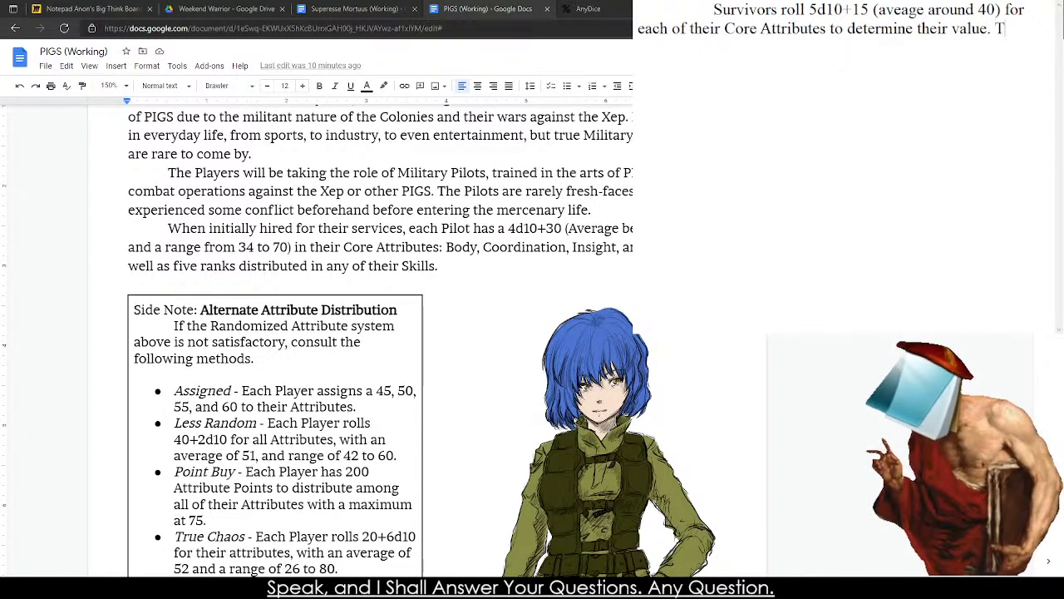
End the Survivors sentence with a period and begin another one with "The Core Attributes are".
{"action": "key", "text": "BackSpace"}
{"action": "key", "text": "BackSpace"}
{"action": "key", "text": "BackSpace"}
{"action": "key", "text": "BackSpace"}
{"action": "key", "text": "BackSpace"}
{"action": "key", "text": "BackSpace"}
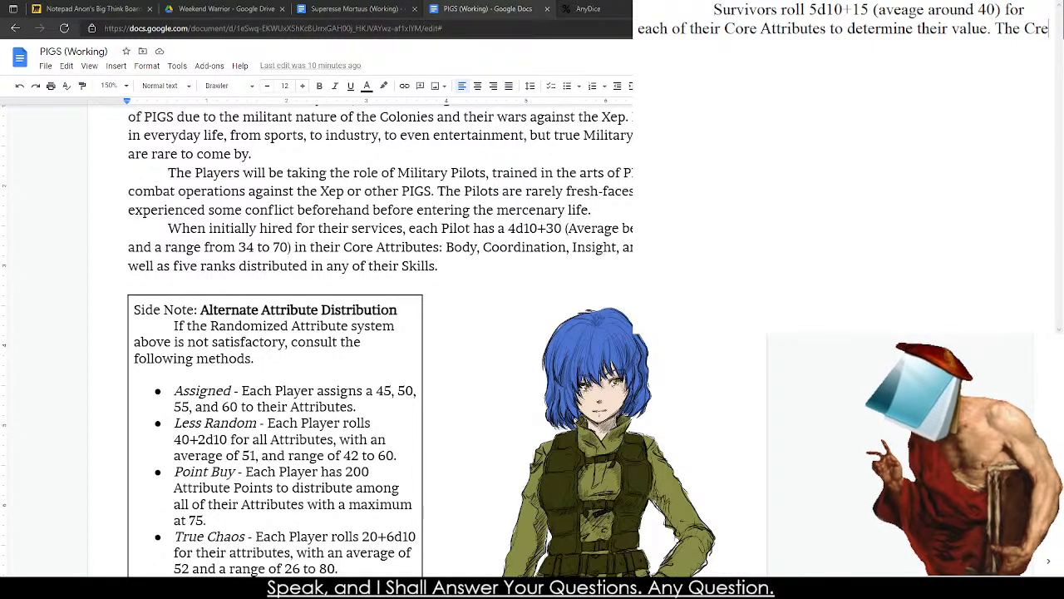
{"action": "type", "text": "Core Attributes are"}
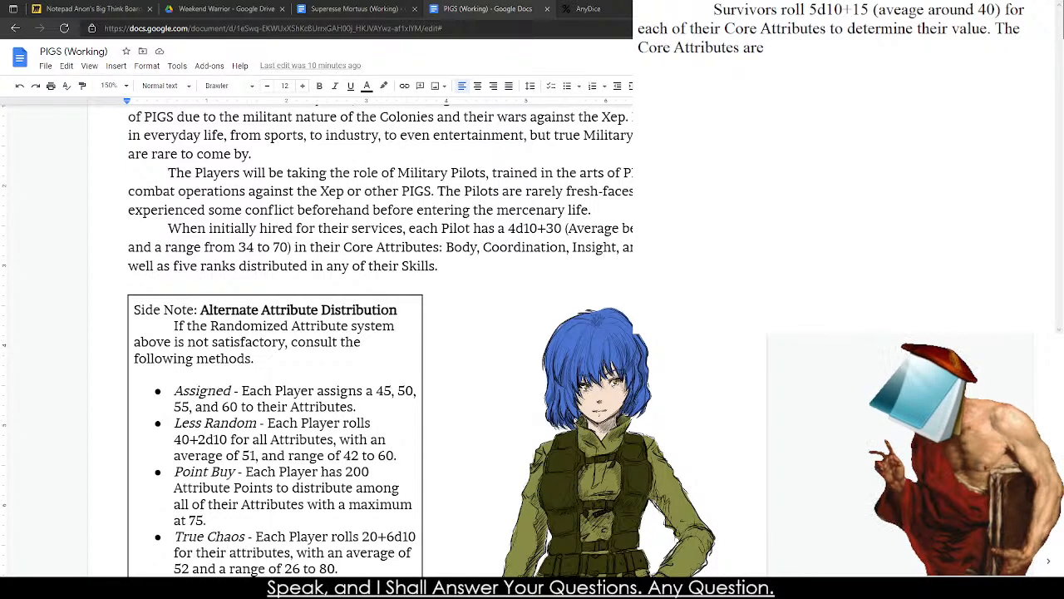
Search the web for "Project ZOmboid Stats" and open the Skills page on PZwiki.
{"action": "left_click", "coordinate": [588, 8]}
{"action": "left_click", "coordinate": [613, 30]}
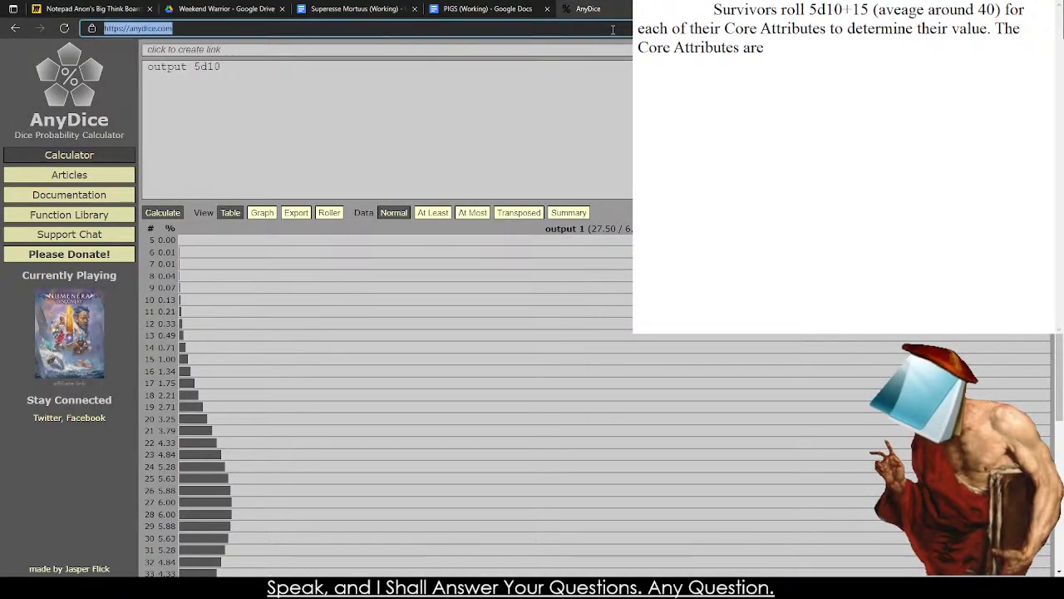
{"action": "type", "text": "Proje"}
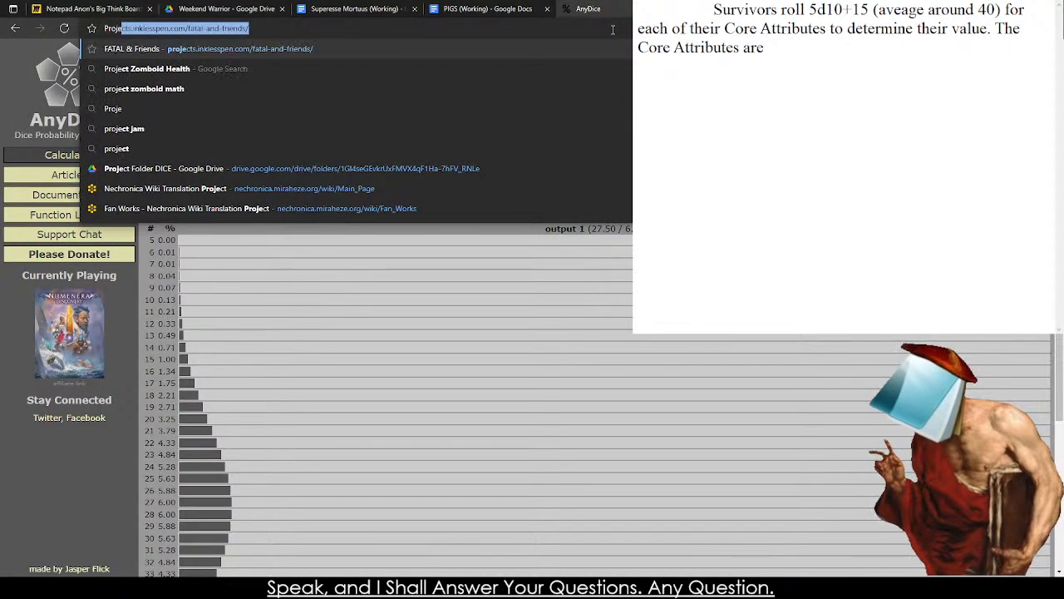
{"action": "type", "text": "ct ZOmboid Stats"}
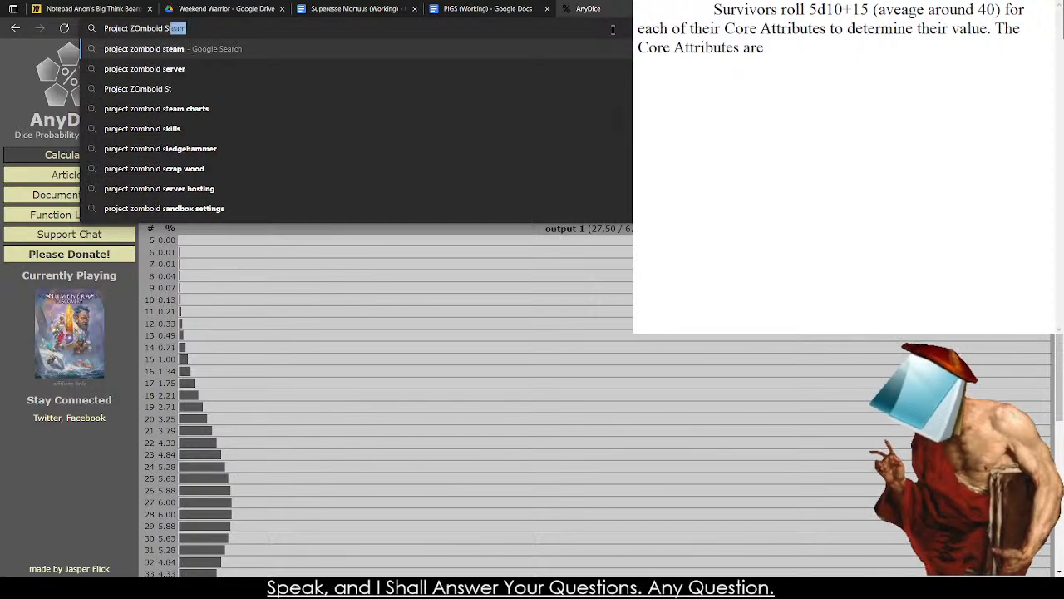
{"action": "key", "text": "Return"}
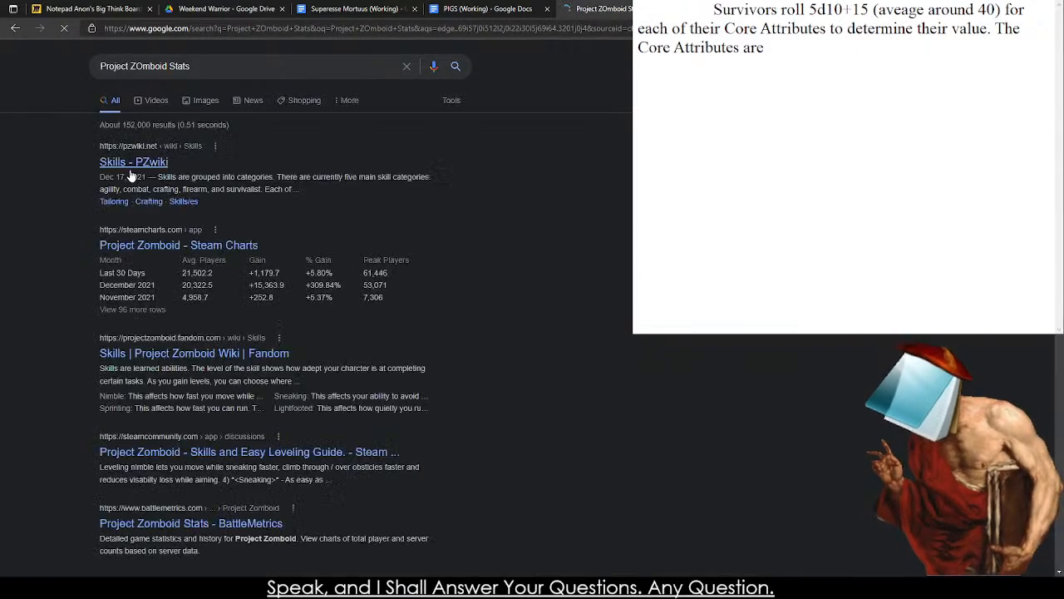
Search for "CDDA Stats" in a new tab and read the Stats page of the Cataclysm: Dark Days Ahead Wiki.
{"action": "left_click", "coordinate": [366, 4]}
{"action": "left_click", "coordinate": [454, 5]}
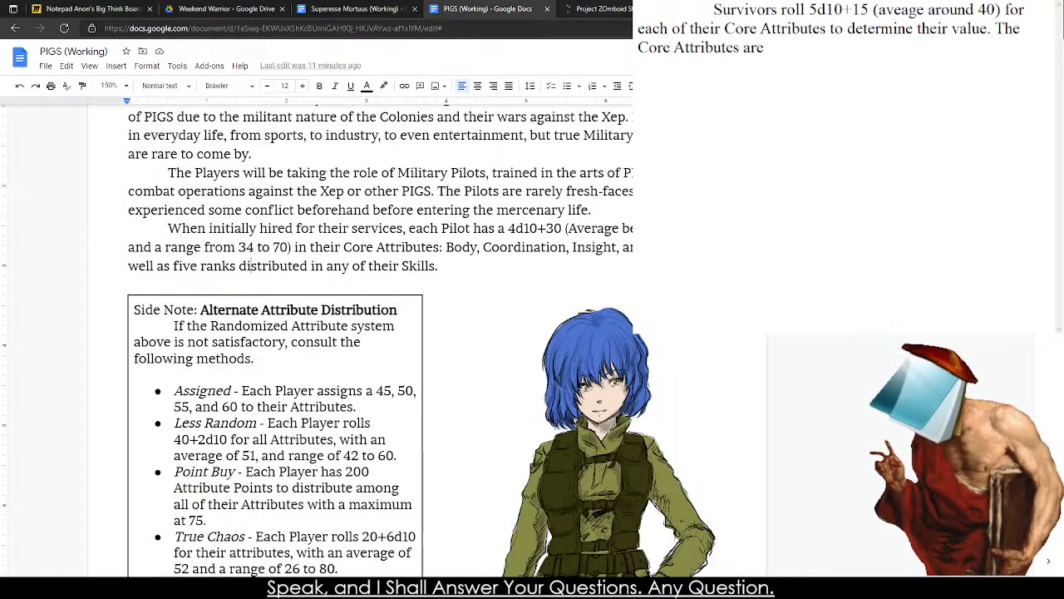
{"action": "key", "text": "ctrl+t"}
{"action": "type", "text": "CDDA Stats"}
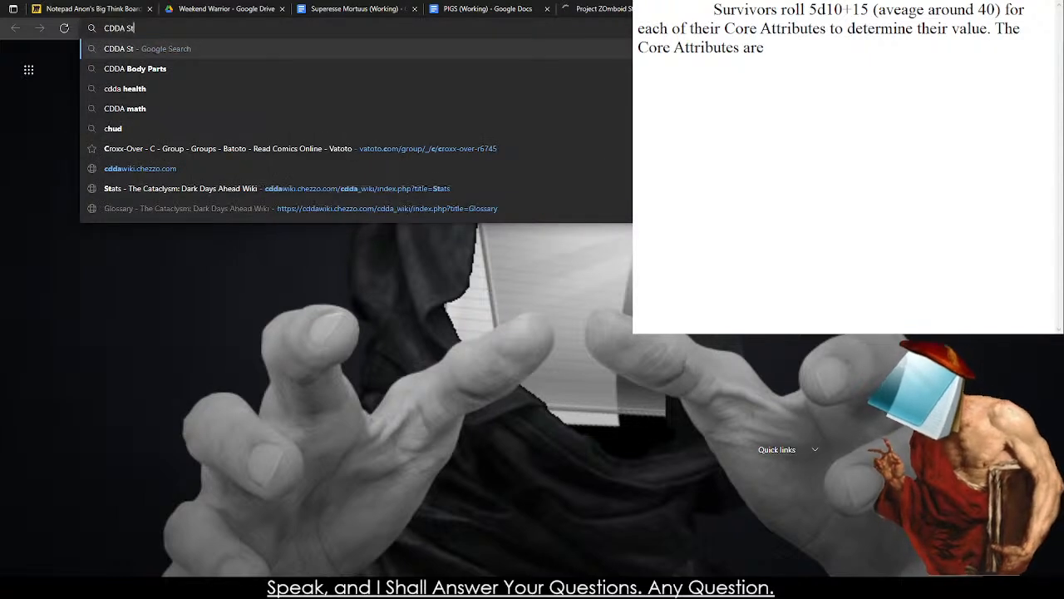
{"action": "key", "text": "Return"}
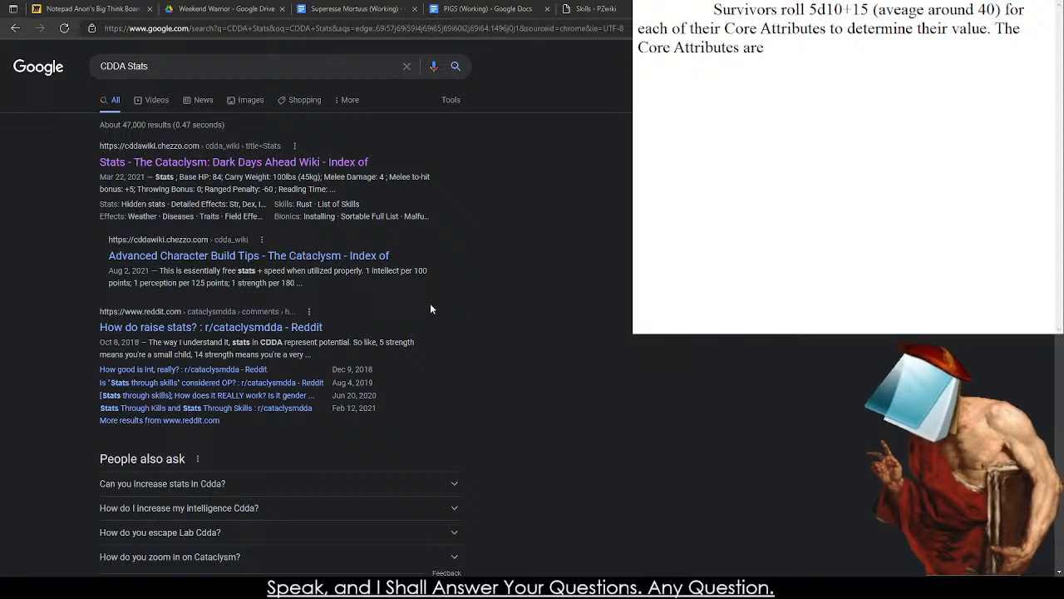
{"action": "left_click", "coordinate": [298, 168]}
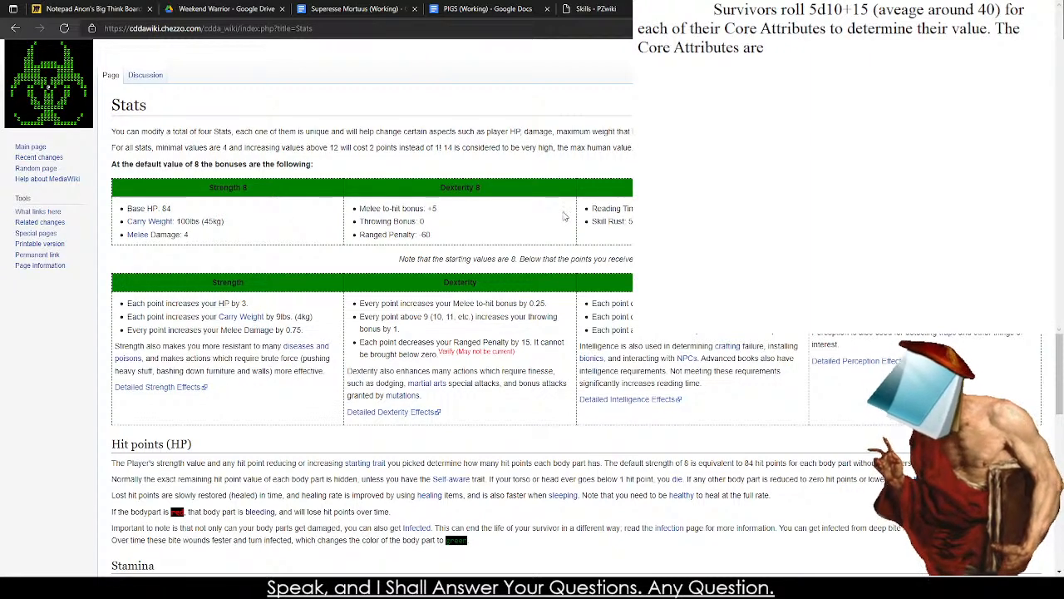
{"action": "scroll", "coordinate": [234, 314], "scroll_direction": "down", "scroll_amount": 3}
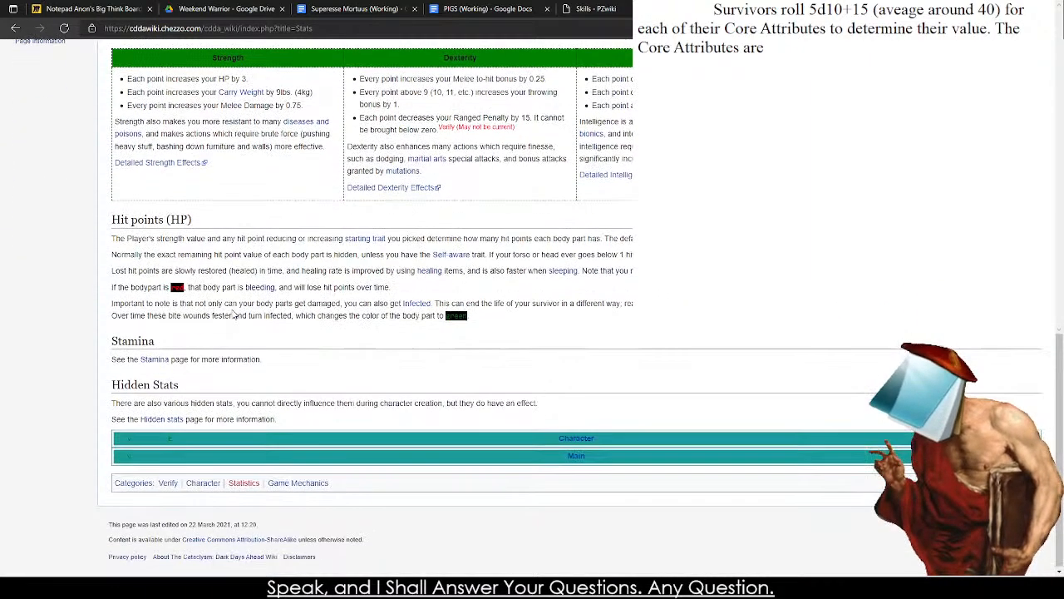
Look through the PZwiki Skills page, from the skill list and advancement mechanics to the combat and crafting skills.
{"action": "left_click", "coordinate": [581, 6]}
{"action": "scroll", "coordinate": [199, 258], "scroll_direction": "down", "scroll_amount": 7}
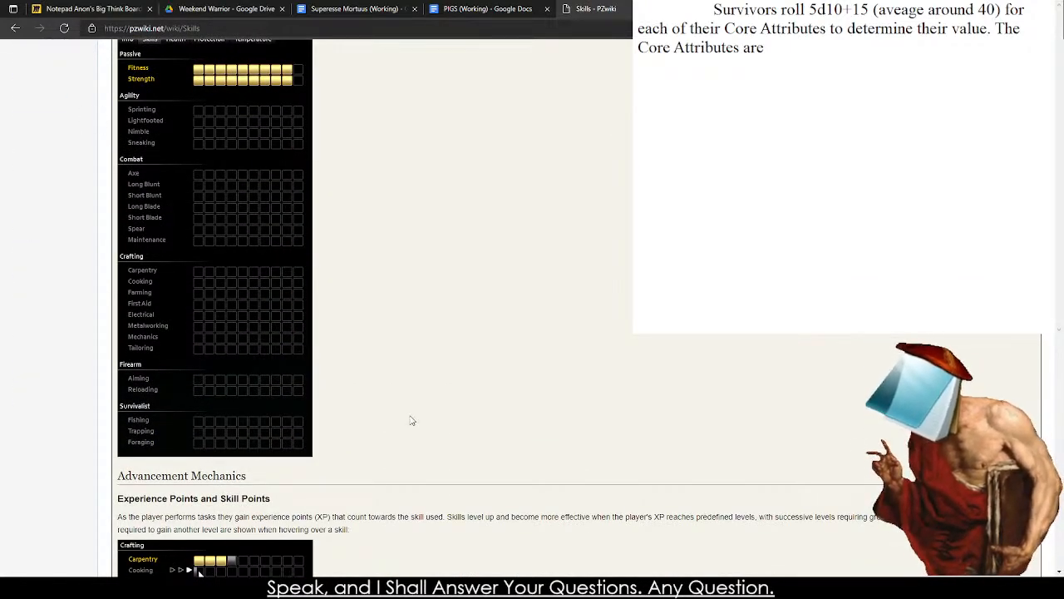
{"action": "scroll", "coordinate": [409, 422], "scroll_direction": "up", "scroll_amount": 1}
{"action": "scroll", "coordinate": [409, 426], "scroll_direction": "down", "scroll_amount": 6}
{"action": "scroll", "coordinate": [370, 380], "scroll_direction": "down", "scroll_amount": 2}
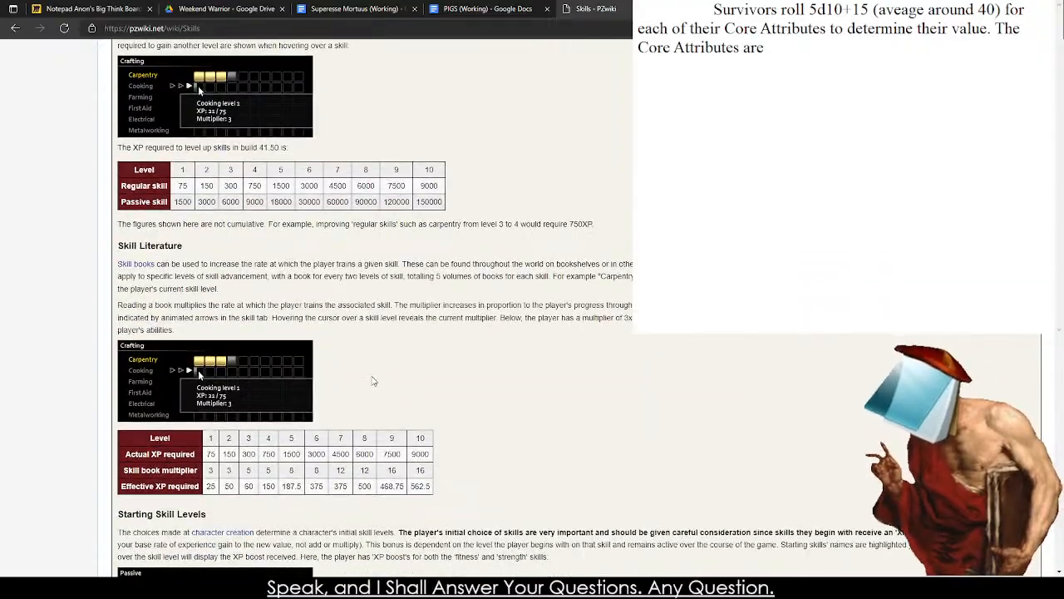
{"action": "scroll", "coordinate": [374, 380], "scroll_direction": "down", "scroll_amount": 10}
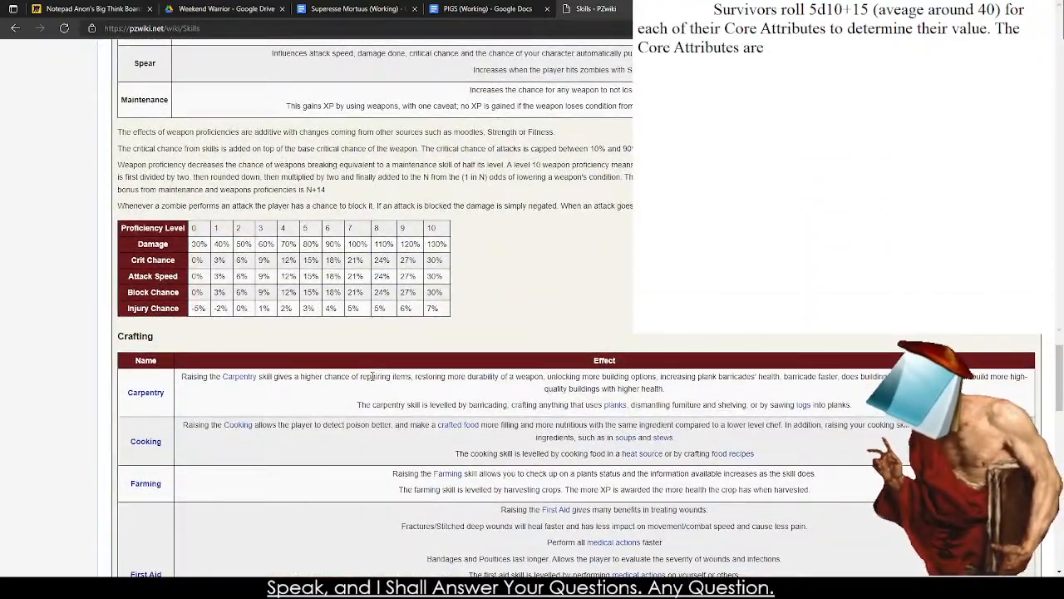
Look over the rest of the PZwiki Skills page, including the Fitness passives, close it and return to the CDDA Stats page.
{"action": "scroll", "coordinate": [372, 376], "scroll_direction": "down", "scroll_amount": 15}
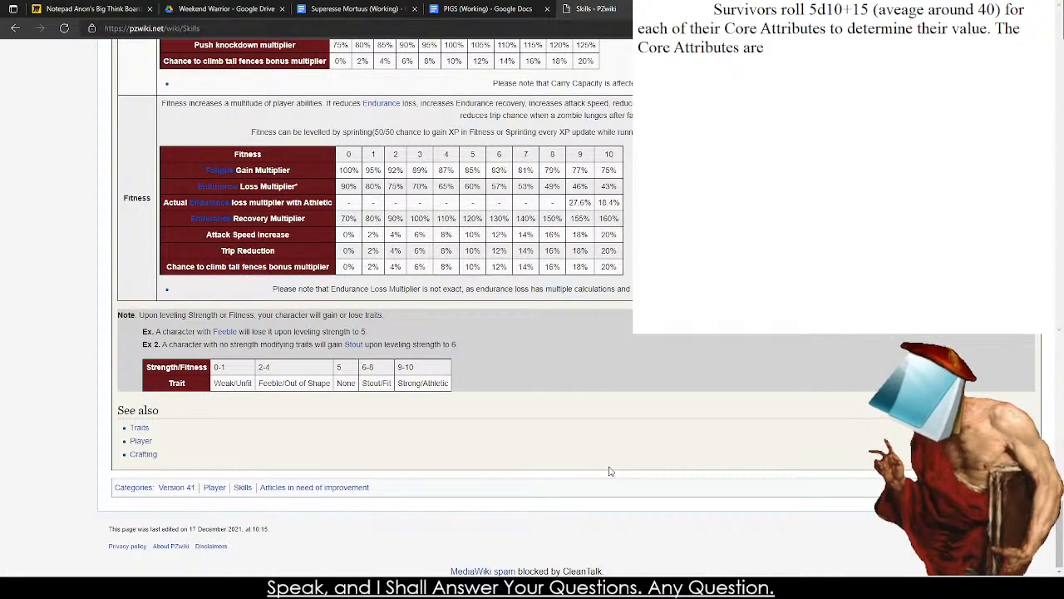
{"action": "scroll", "coordinate": [612, 472], "scroll_direction": "up", "scroll_amount": 3}
{"action": "scroll", "coordinate": [558, 276], "scroll_direction": "up", "scroll_amount": 20}
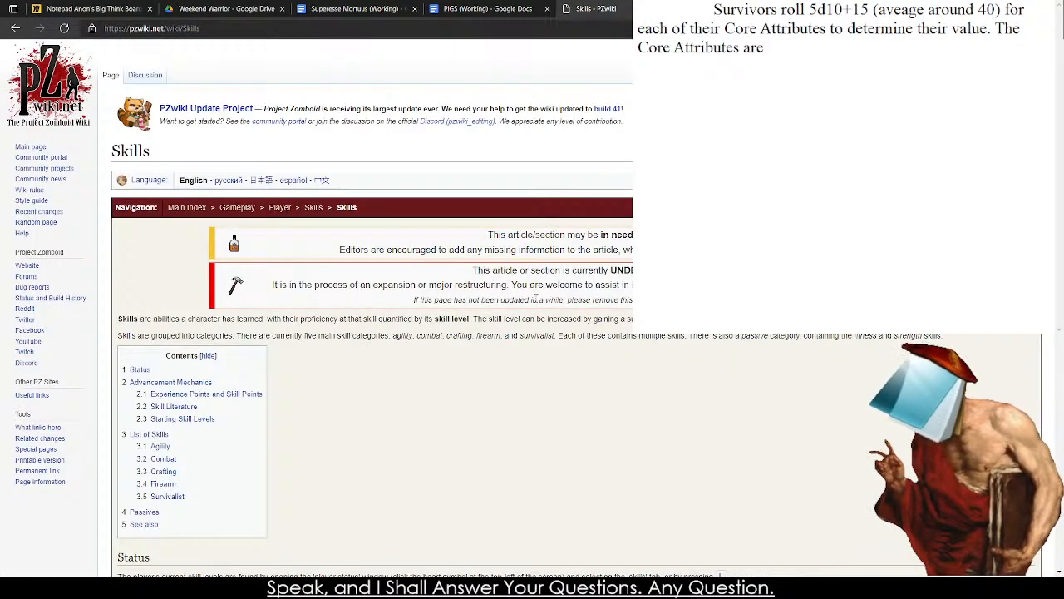
{"action": "left_click", "coordinate": [724, 9]}
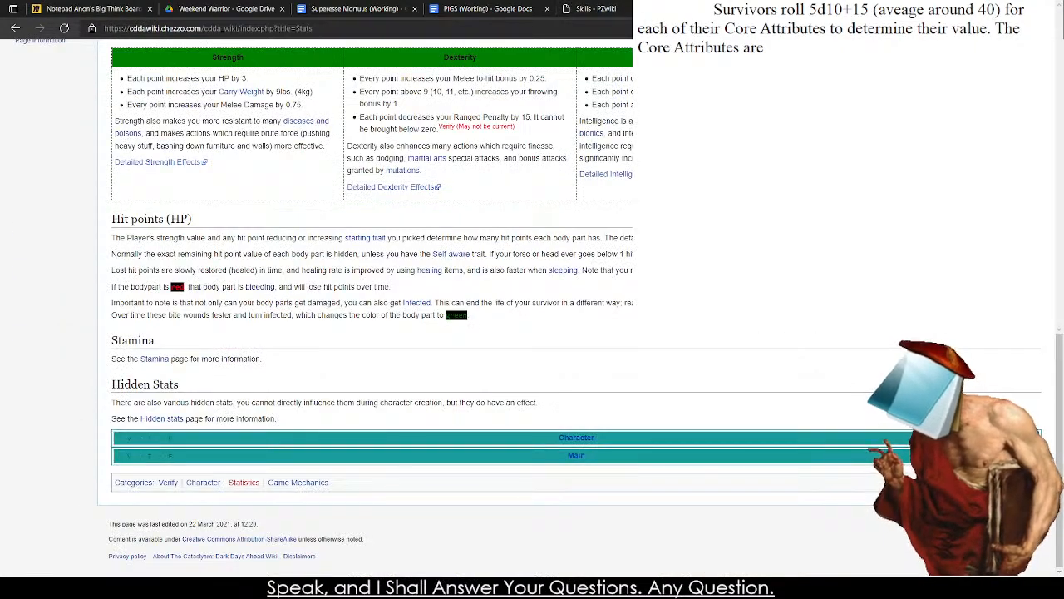
{"action": "left_click", "coordinate": [653, 9]}
{"action": "left_click", "coordinate": [679, 9]}
{"action": "scroll", "coordinate": [613, 130], "scroll_direction": "up", "scroll_amount": 3}
Check the Superesse Mortuus draft and compare the Core Attributes in the PIGS document with the CDDA Stats page.
{"action": "left_click", "coordinate": [406, 6]}
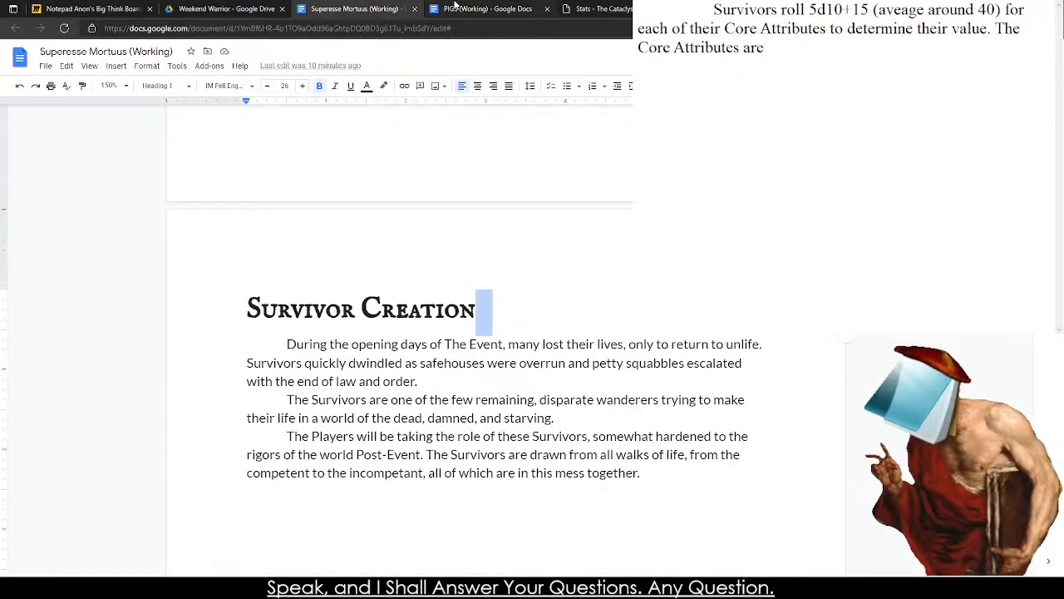
{"action": "left_click", "coordinate": [494, 8]}
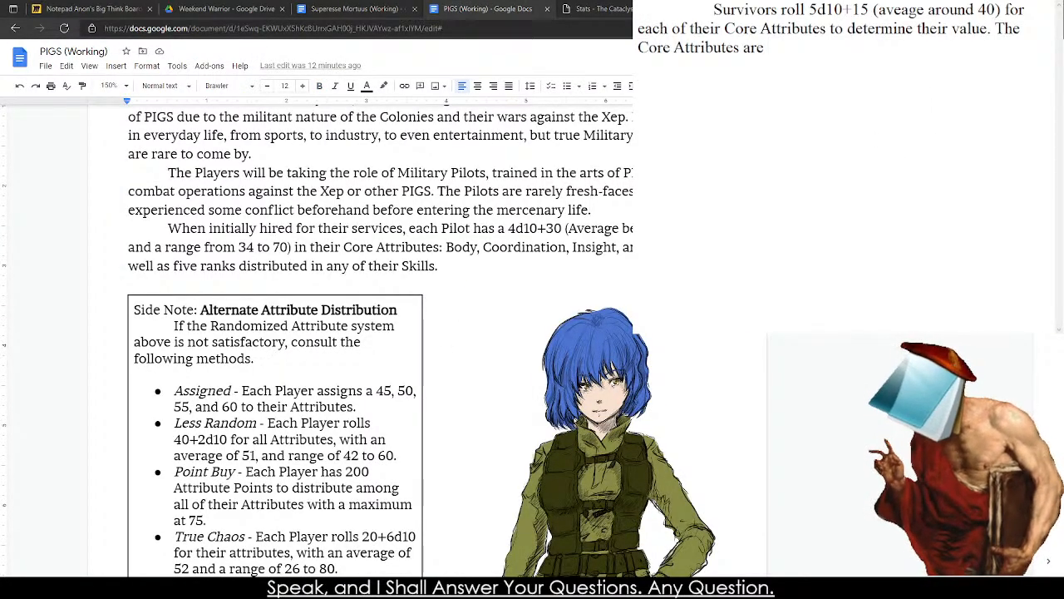
{"action": "left_click", "coordinate": [607, 9]}
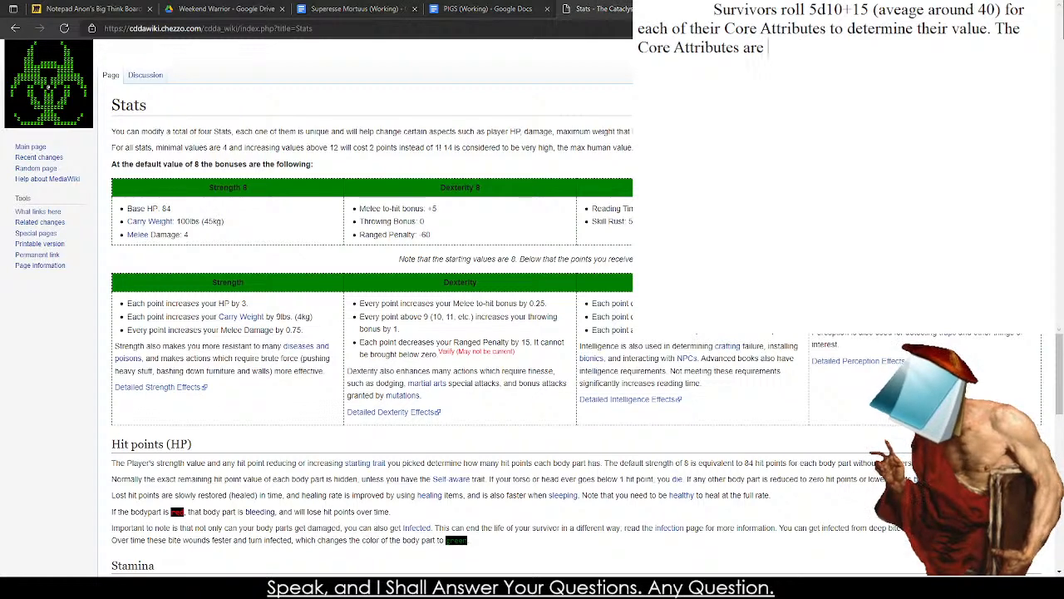
{"action": "key", "text": "ctrl+shift+Tab"}
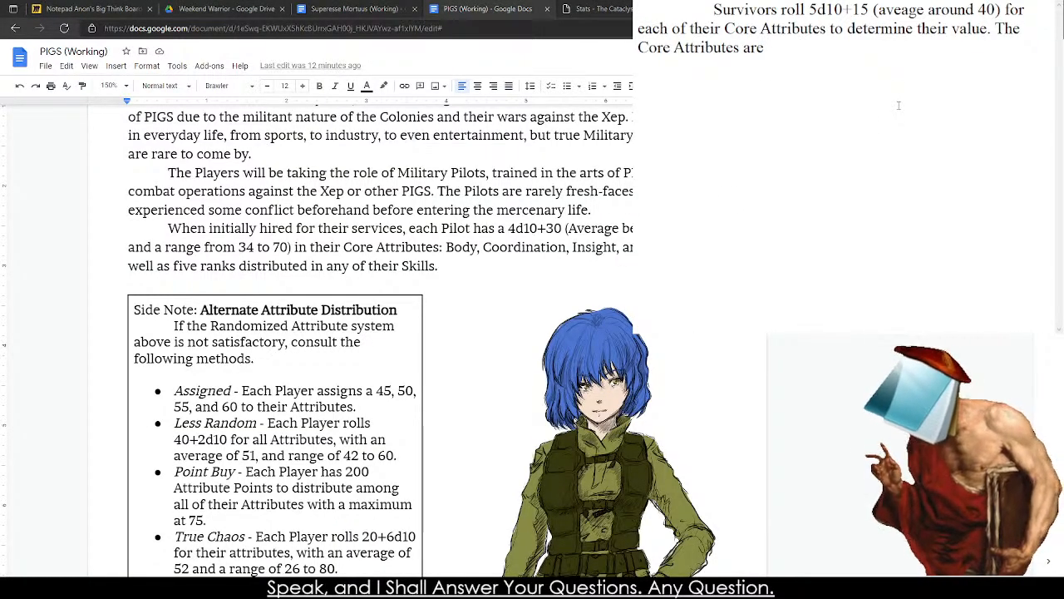
Continue the Core Attributes sentence in the text note with "Body, Perception,".
{"action": "type", "text": "Body,"}
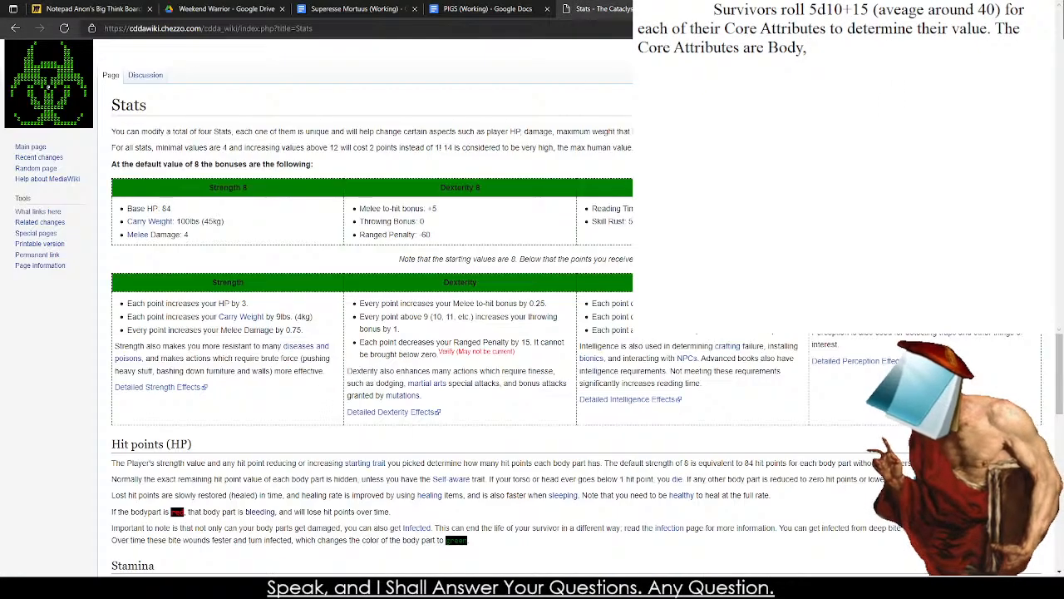
{"action": "key", "text": "ctrl+Tab"}
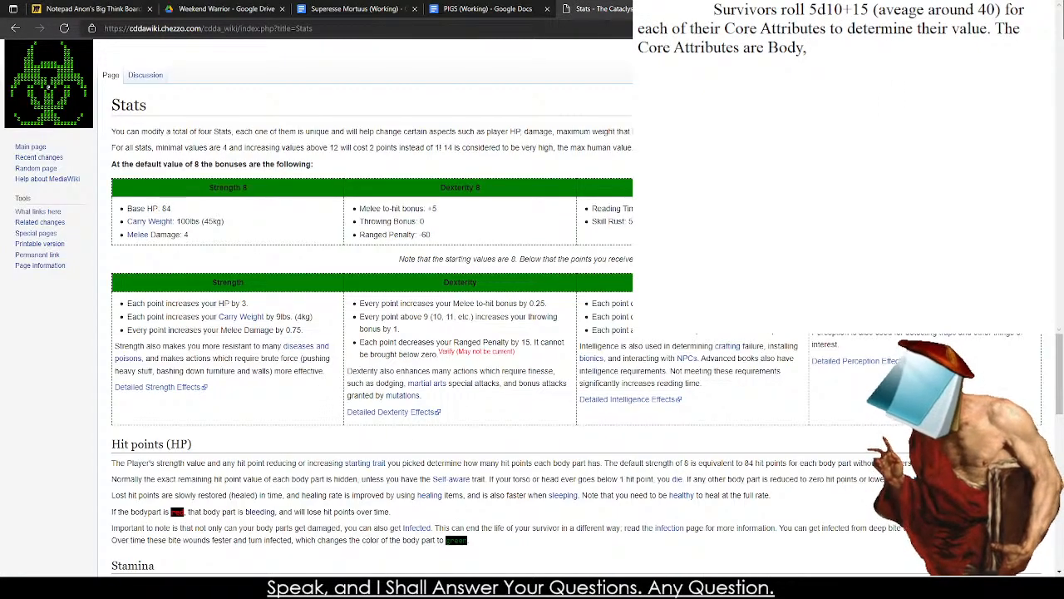
{"action": "left_click", "coordinate": [746, 154]}
{"action": "type", "text": "Per"}
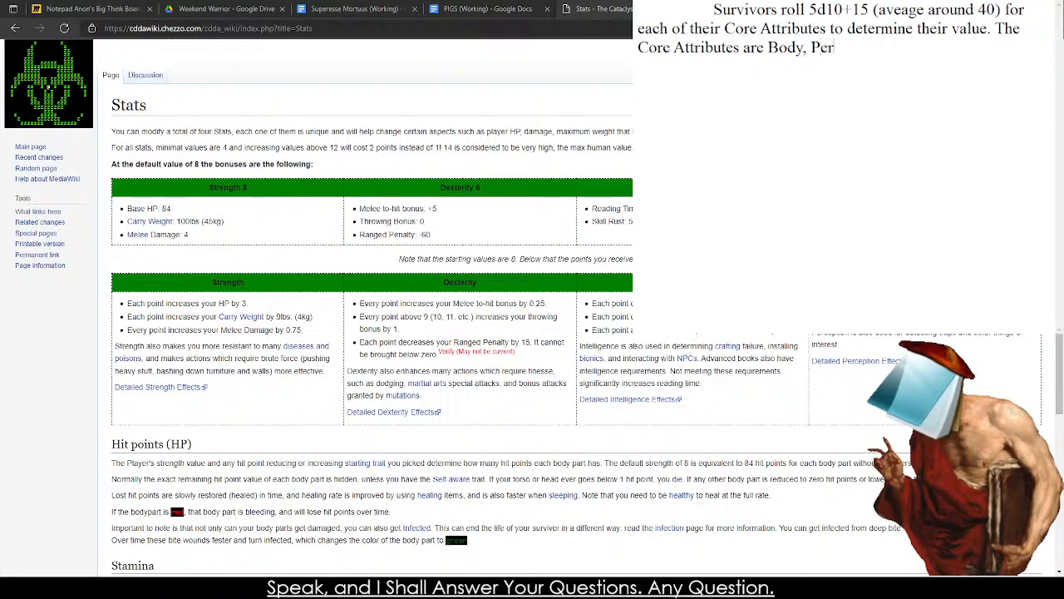
{"action": "type", "text": "ception,"}
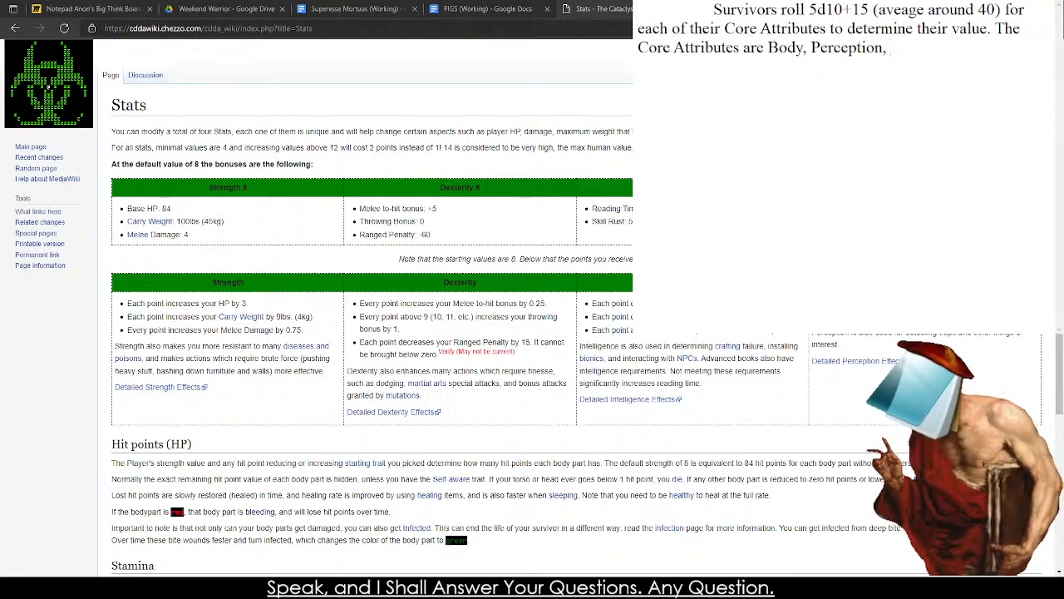
Reread the Body, Coordination, Insight and Guts descriptions under Core Statistics in the PIGS document.
{"action": "left_click", "coordinate": [443, 10]}
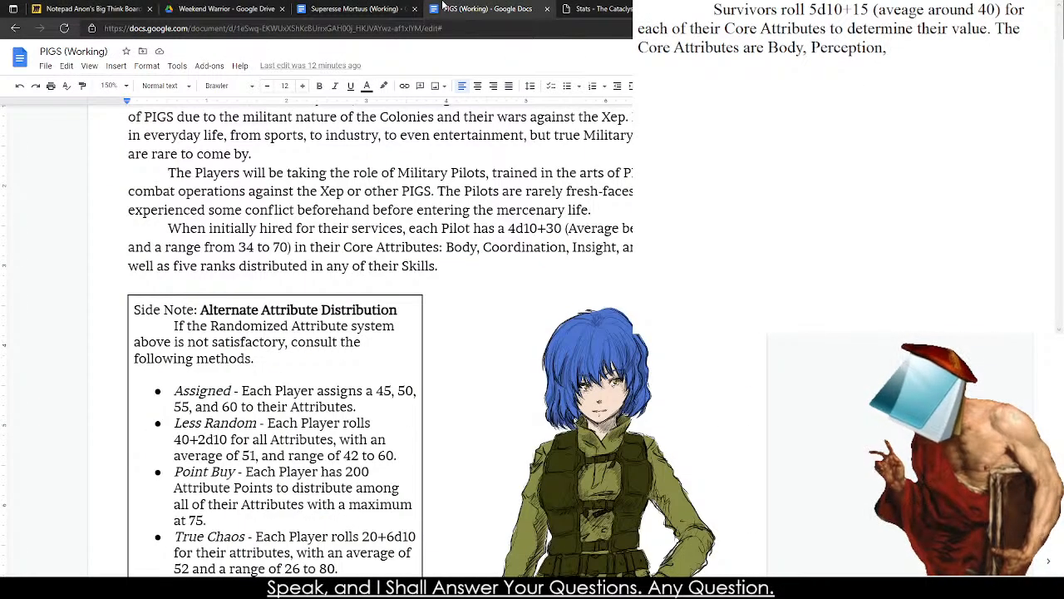
{"action": "left_click", "coordinate": [768, 166]}
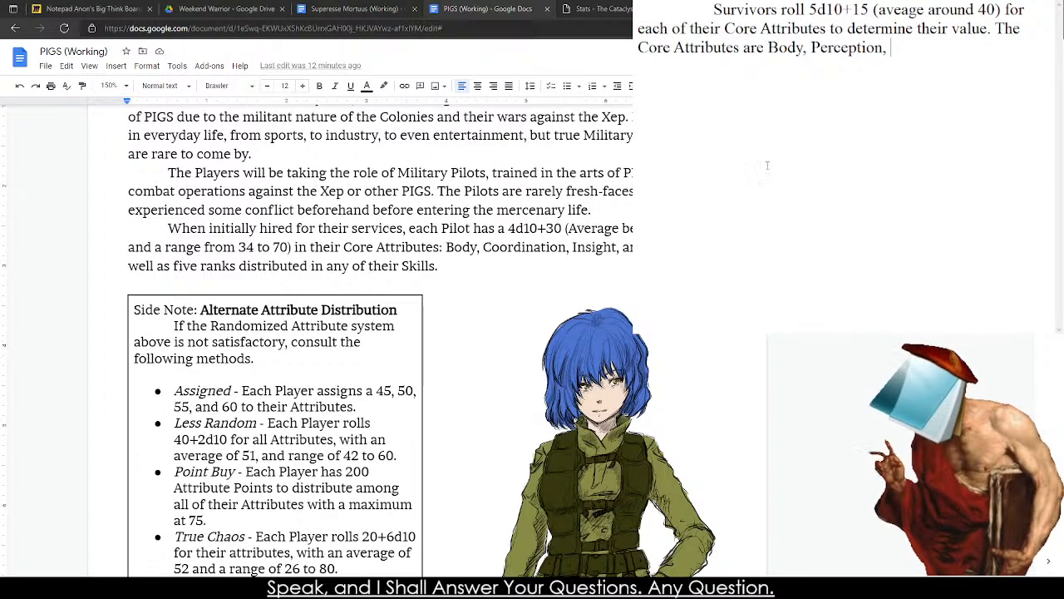
{"action": "scroll", "coordinate": [429, 339], "scroll_direction": "down", "scroll_amount": 20}
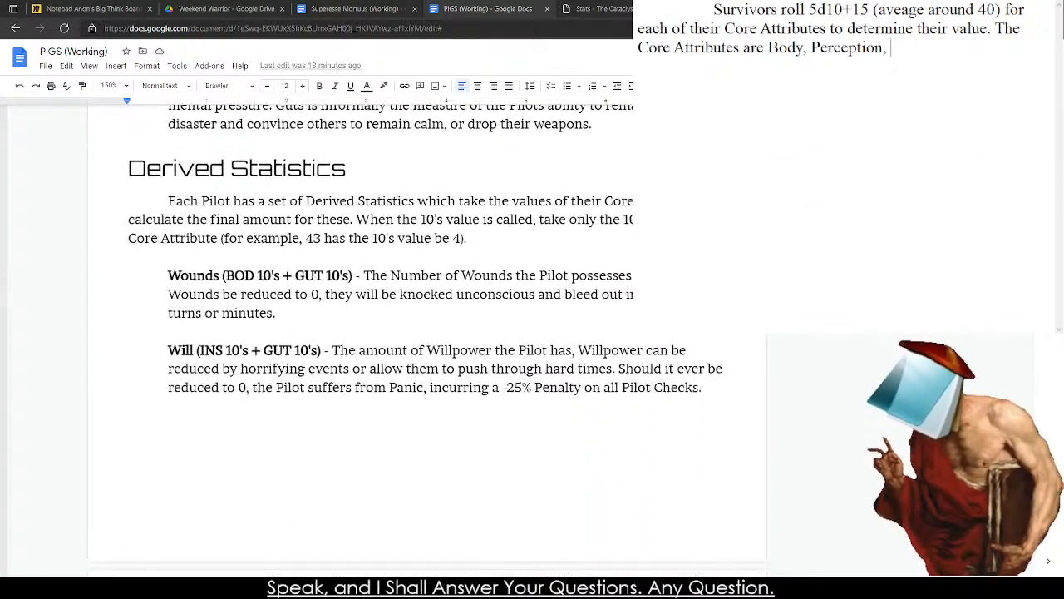
{"action": "scroll", "coordinate": [429, 339], "scroll_direction": "up", "scroll_amount": 5}
{"action": "left_click", "coordinate": [300, 281]}
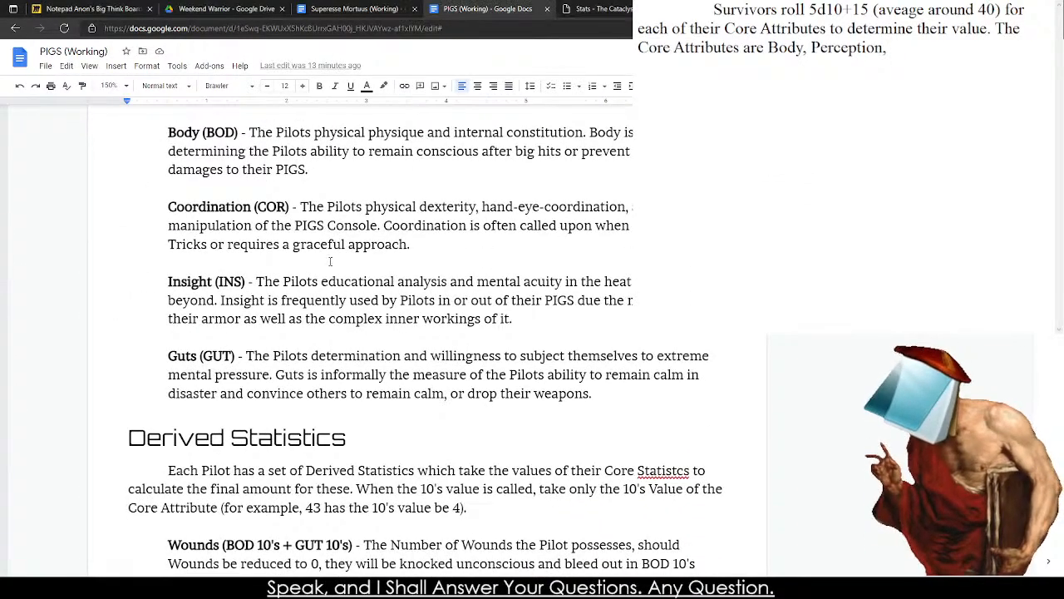
{"action": "triple_click", "coordinate": [320, 314]}
{"action": "triple_click", "coordinate": [328, 356]}
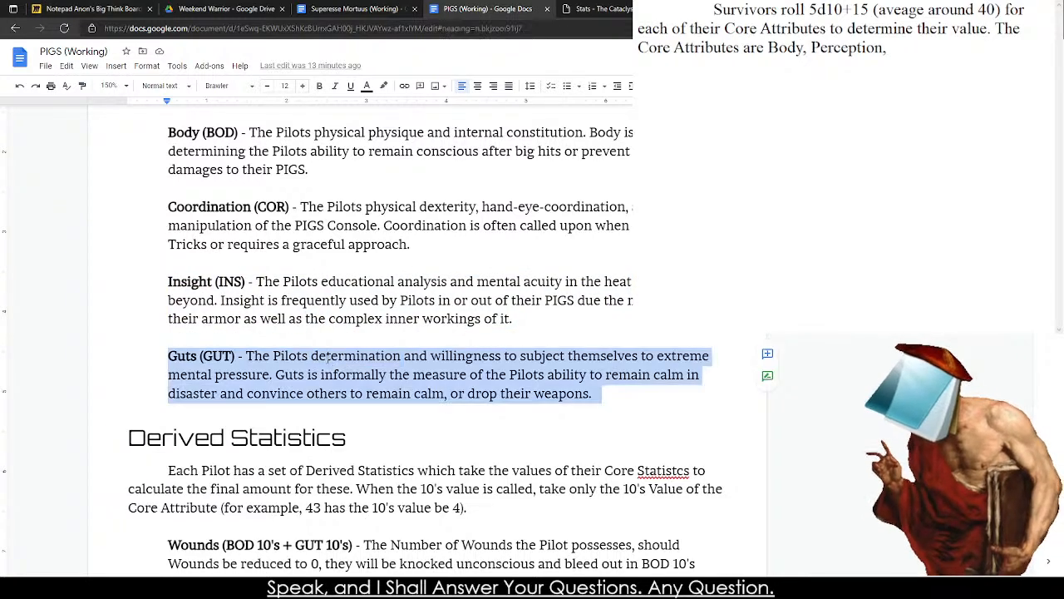
{"action": "double_click", "coordinate": [329, 356]}
{"action": "triple_click", "coordinate": [329, 356]}
{"action": "triple_click", "coordinate": [297, 208]}
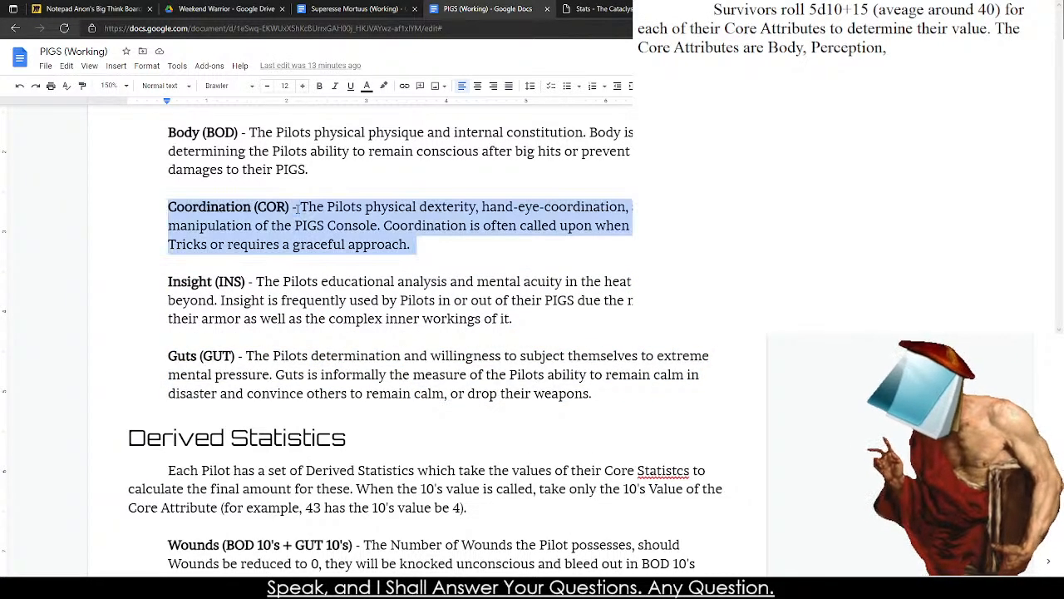
{"action": "left_click", "coordinate": [300, 300]}
{"action": "double_click", "coordinate": [303, 356]}
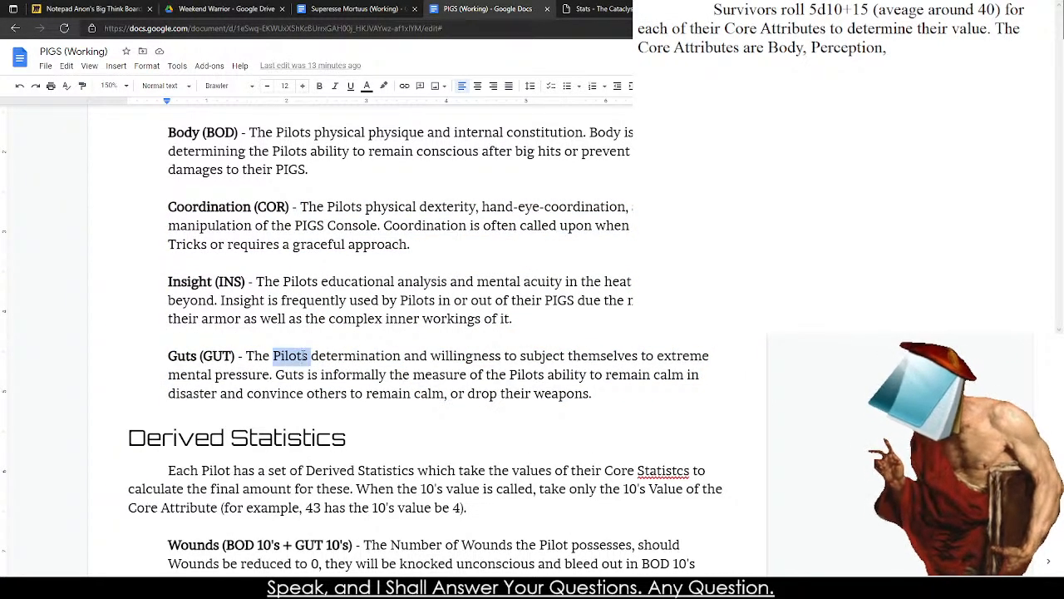
{"action": "triple_click", "coordinate": [305, 357]}
{"action": "double_click", "coordinate": [304, 357]}
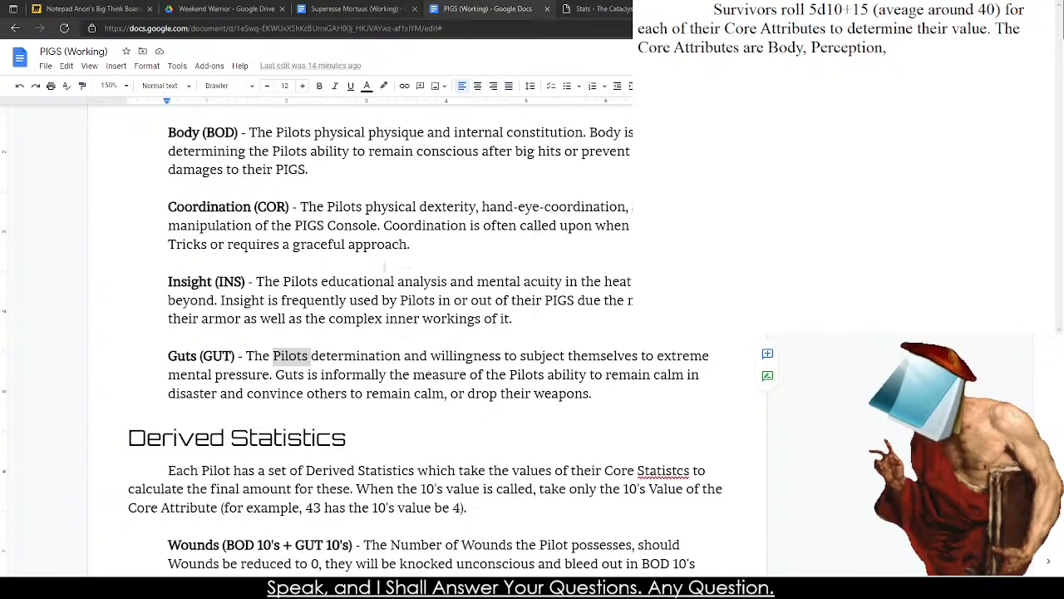
{"action": "left_click", "coordinate": [224, 358]}
{"action": "scroll", "coordinate": [224, 361], "scroll_direction": "up", "scroll_amount": 3}
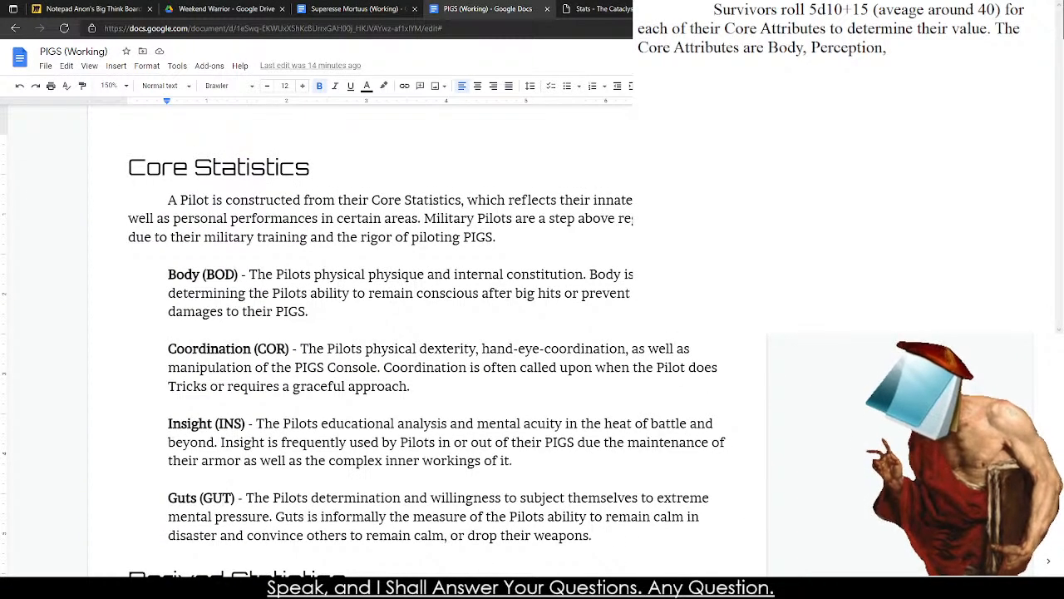
Replace "Perception," in the Core Attributes sentence with "Coodination, Insight, Guts,".
{"action": "left_click_drag", "start_coordinate": [891, 48], "coordinate": [811, 48]}
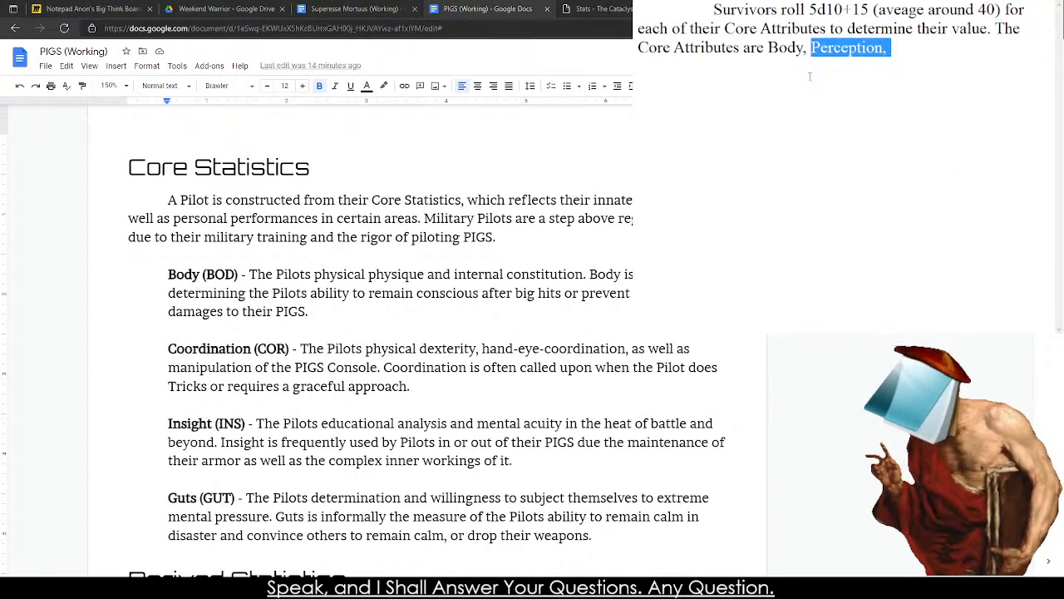
{"action": "scroll", "coordinate": [449, 333], "scroll_direction": "down", "scroll_amount": 1}
{"action": "left_click_drag", "start_coordinate": [923, 77], "coordinate": [810, 55]}
{"action": "type", "text": "C"}
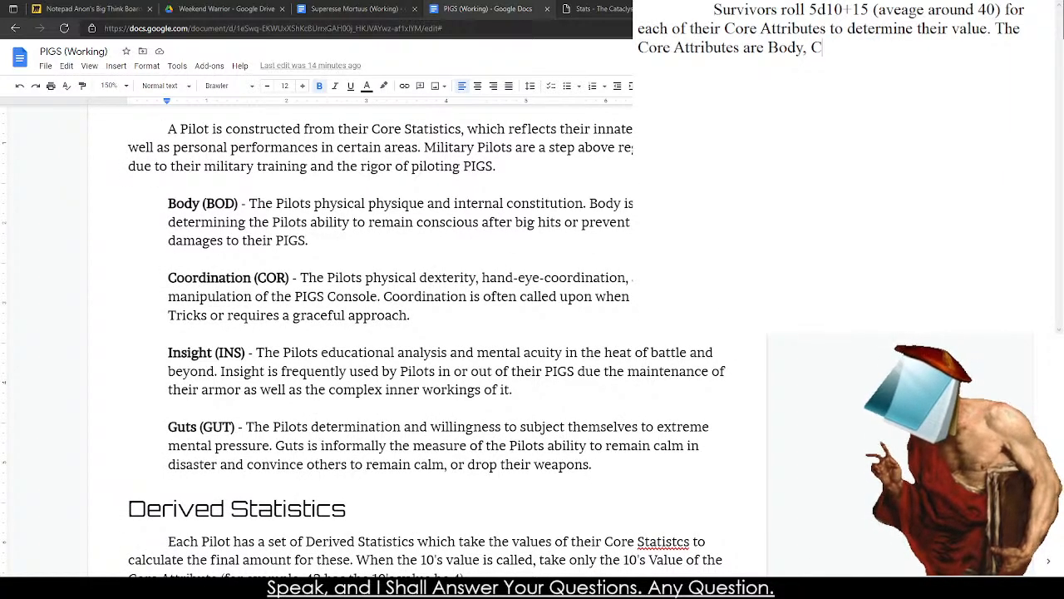
{"action": "type", "text": "oodination, Insi"}
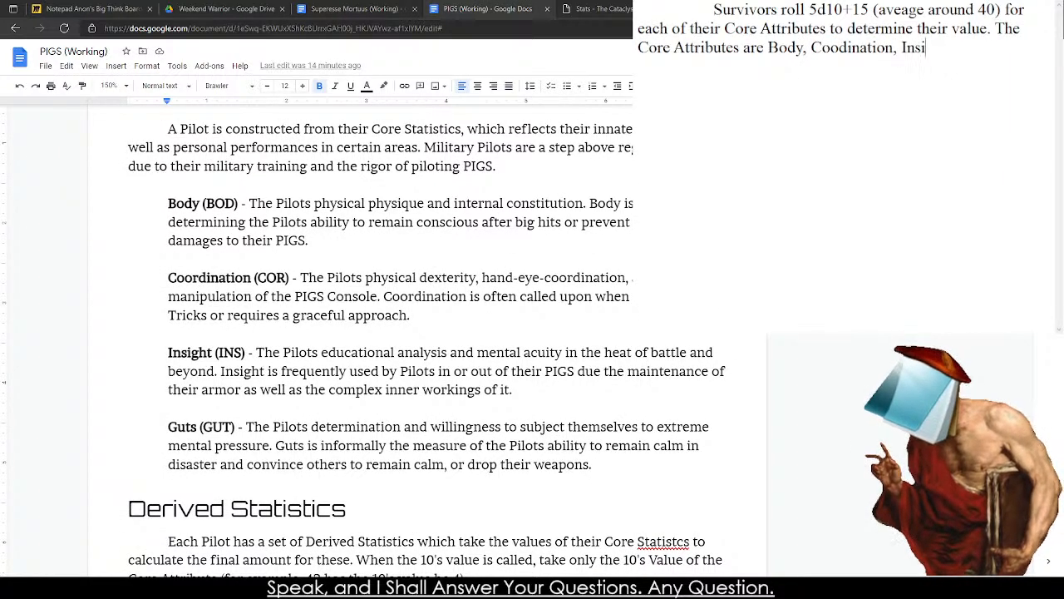
{"action": "type", "text": "ght, and Gut"}
{"action": "key", "text": "BackSpace"}
{"action": "key", "text": "BackSpace"}
{"action": "key", "text": "BackSpace"}
{"action": "key", "text": "BackSpace"}
{"action": "key", "text": "BackSpace"}
{"action": "key", "text": "BackSpace"}
{"action": "key", "text": "BackSpace"}
{"action": "type", "text": "Guts,"}
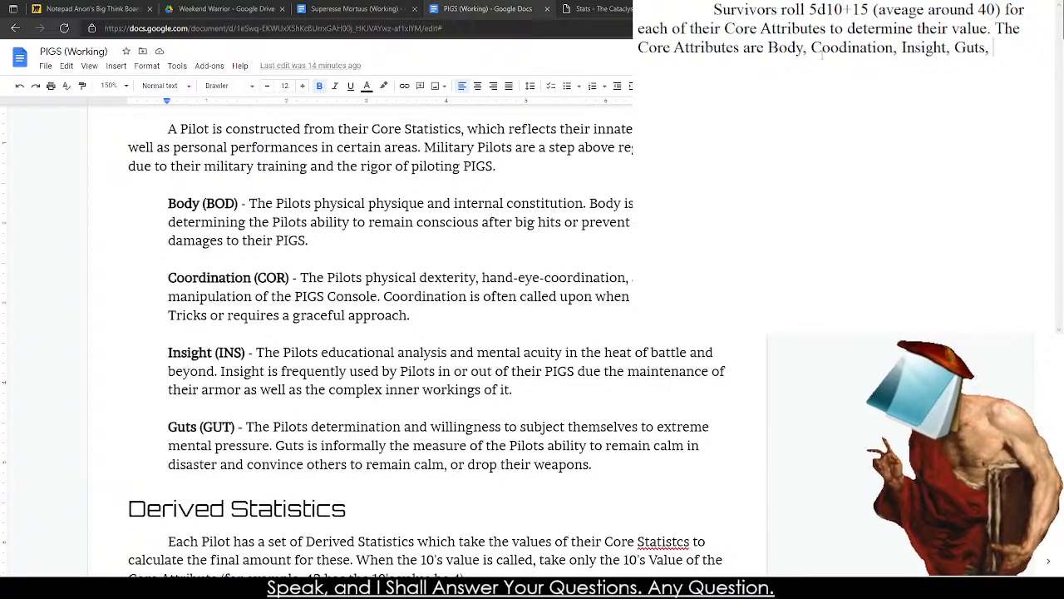
Look back through the Superesse Mortuus and PIGS documents and the CDDA Stats page for a further attribute.
{"action": "left_click", "coordinate": [332, 8]}
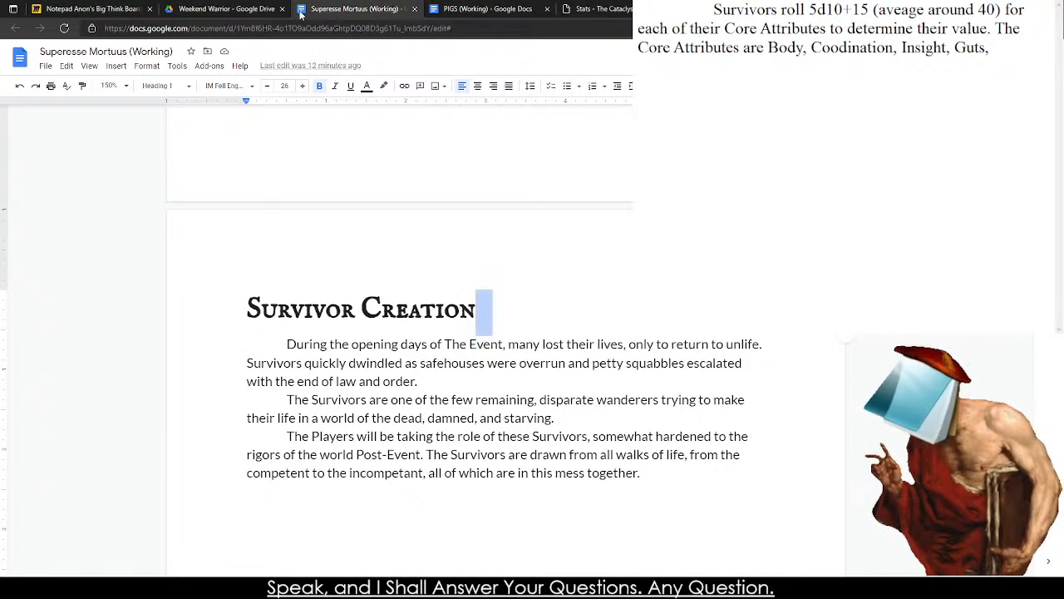
{"action": "left_click", "coordinate": [199, 8]}
{"action": "left_click", "coordinate": [349, 9]}
{"action": "left_click", "coordinate": [486, 8]}
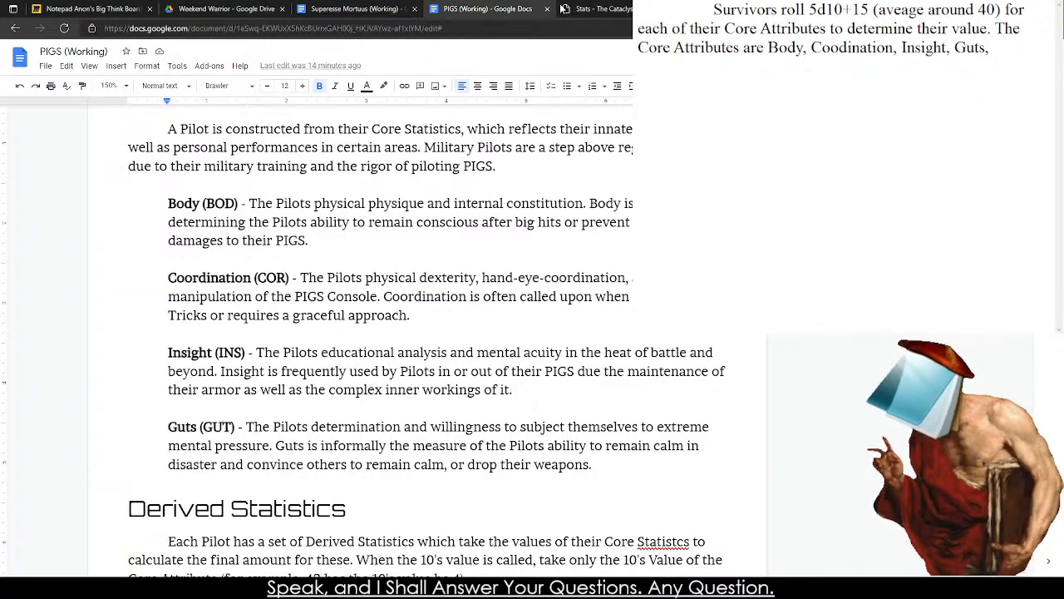
{"action": "left_click", "coordinate": [595, 8]}
{"action": "scroll", "coordinate": [188, 216], "scroll_direction": "down", "scroll_amount": 3}
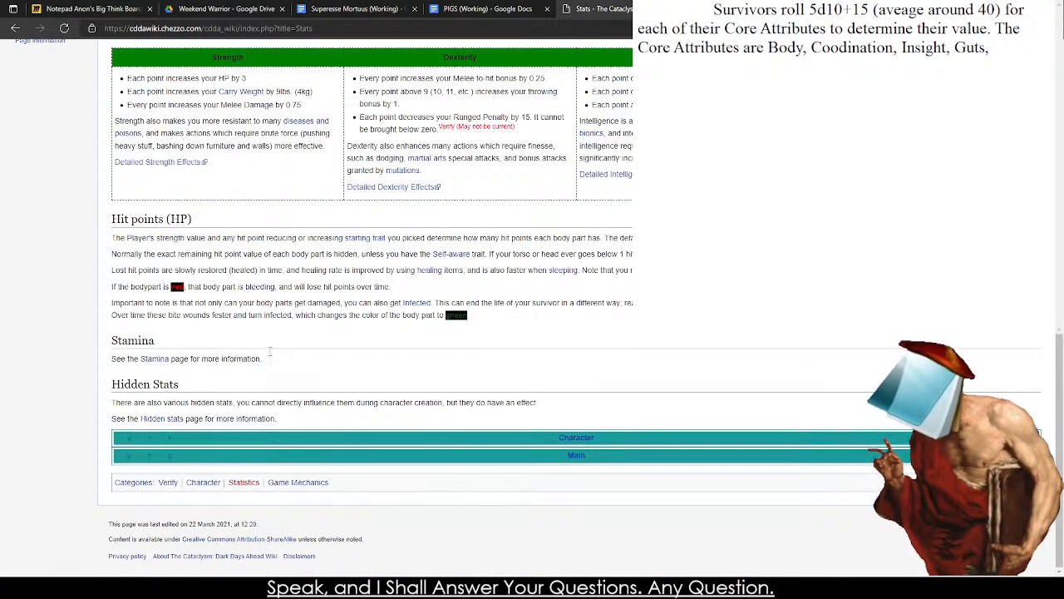
Search the web for "practical synonym" in a new tab.
{"action": "key", "text": "ctrl+t"}
{"action": "type", "text": "Pra"}
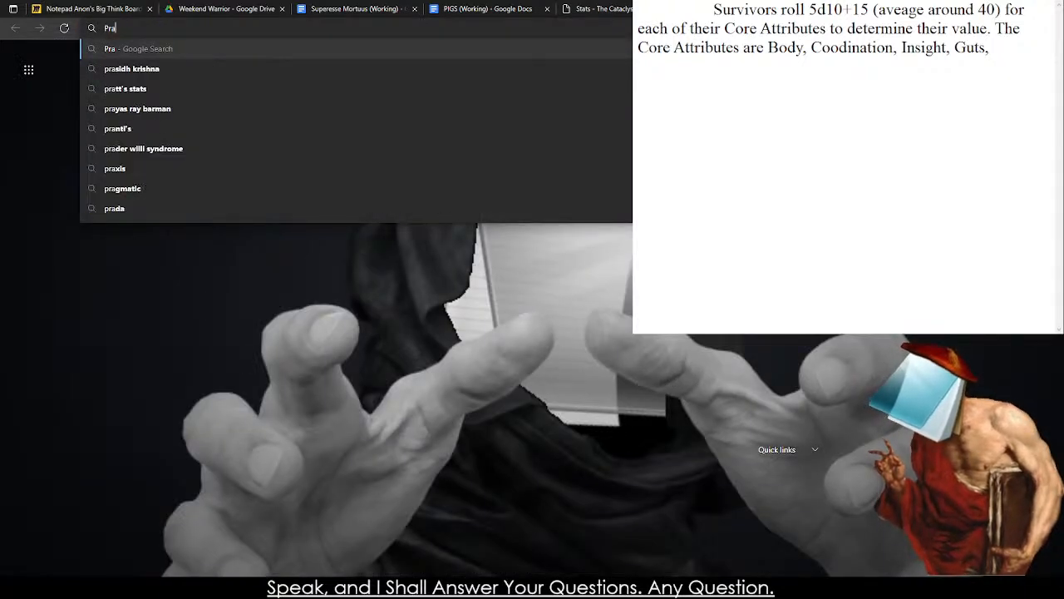
{"action": "type", "text": "cticaal Sy"}
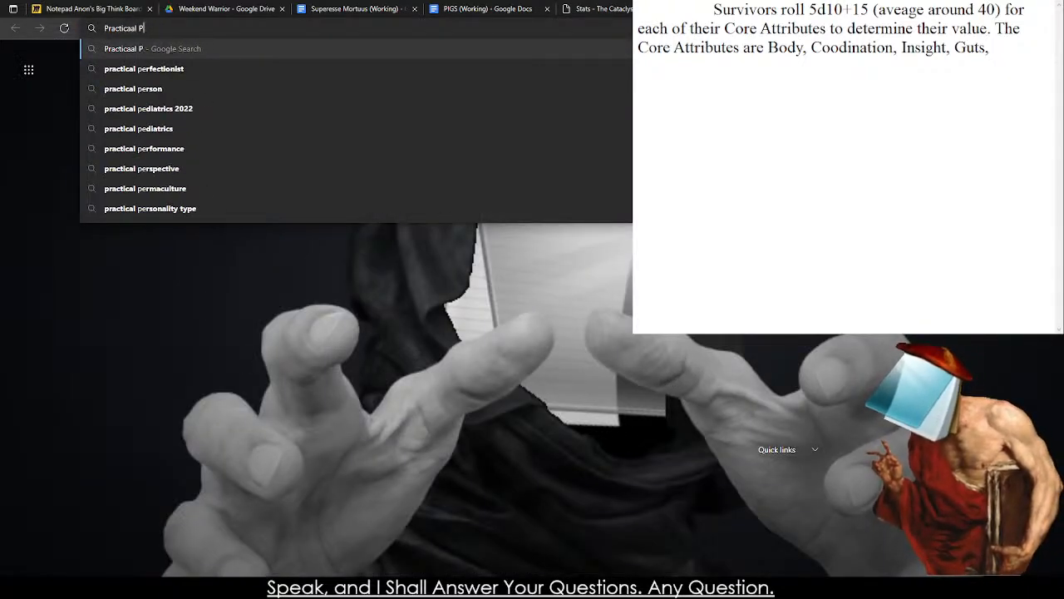
{"action": "key", "text": "Down"}
{"action": "key", "text": "Return"}
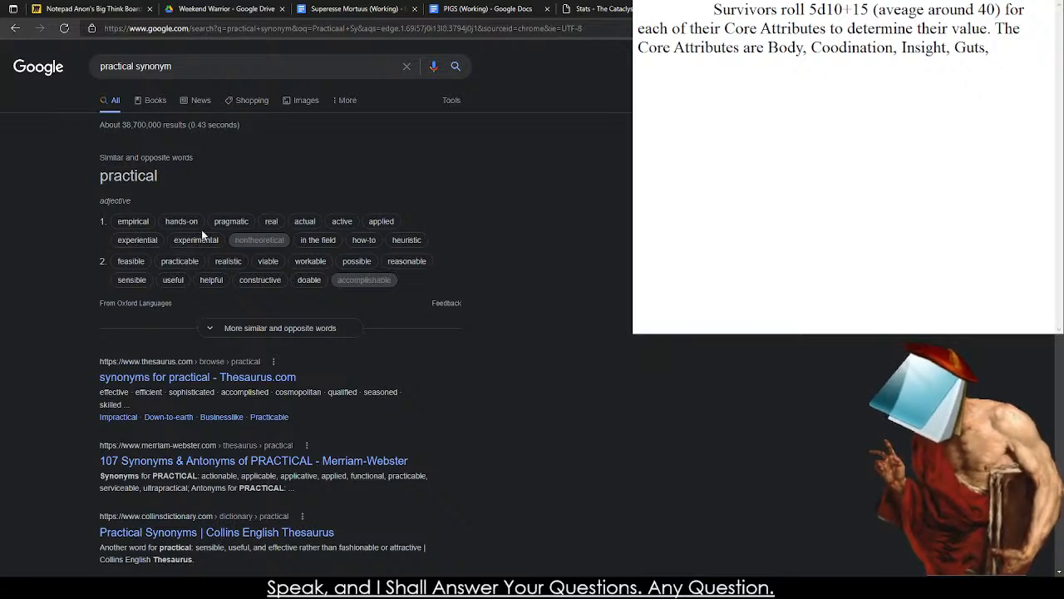
Look up the definitions of the synonyms "empirical" and "pragmatic" from the search results.
{"action": "left_click", "coordinate": [150, 225]}
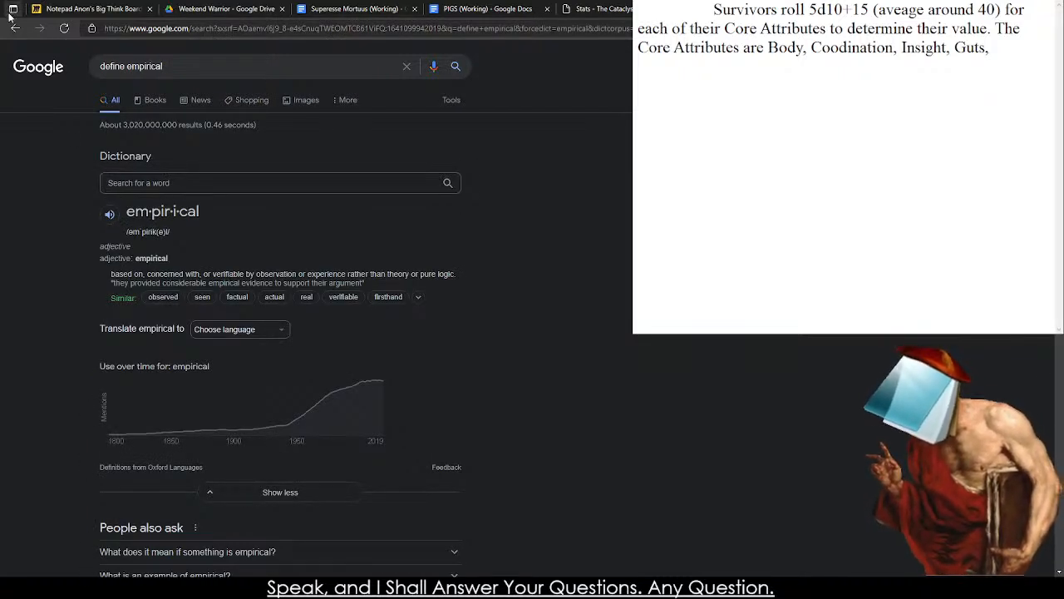
{"action": "left_click", "coordinate": [993, 48]}
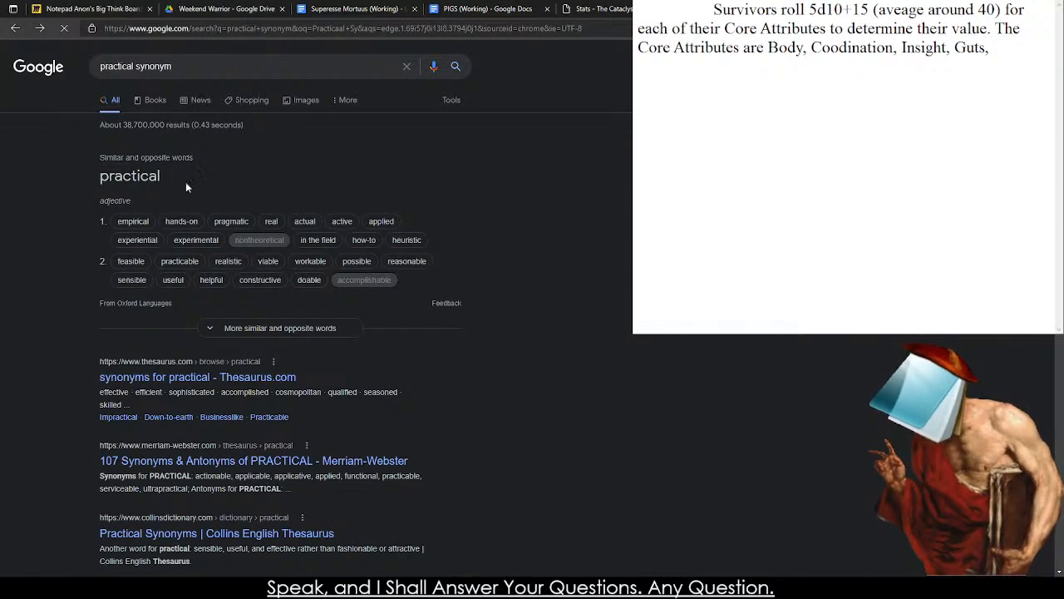
{"action": "left_click", "coordinate": [224, 226]}
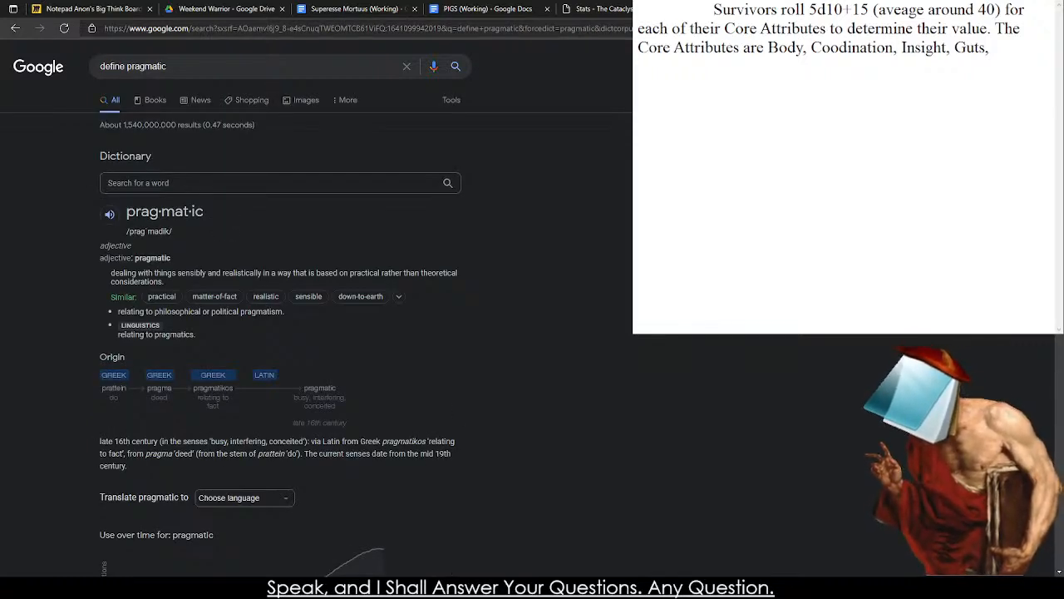
Complete the Core Attributes sentence in the text notes by adding "and Pragmatic." after "Guts,".
{"action": "left_click", "coordinate": [449, 587]}
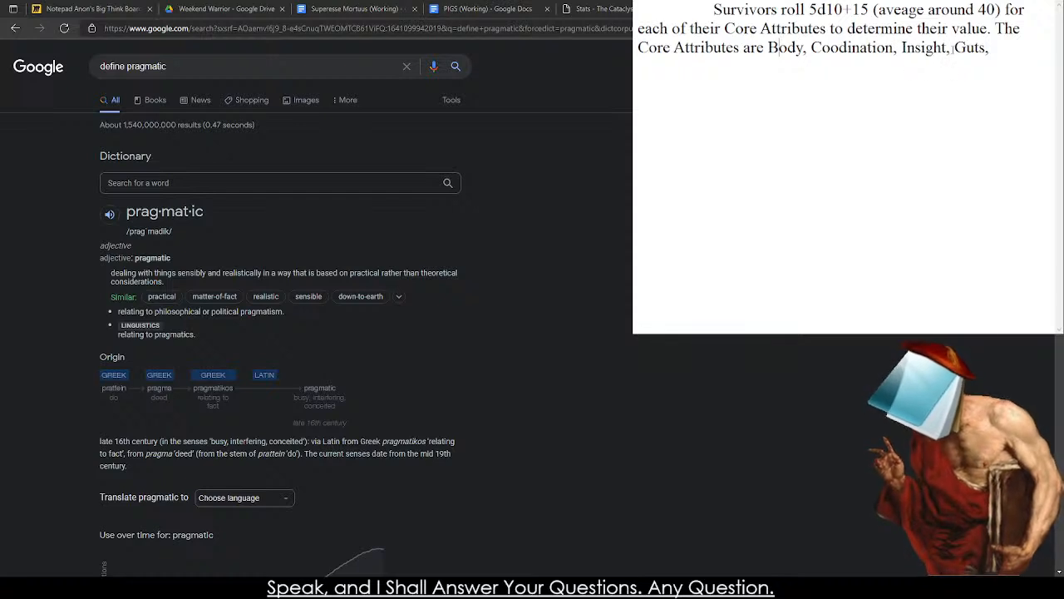
{"action": "left_click_drag", "start_coordinate": [994, 51], "coordinate": [955, 49]}
{"action": "left_click", "coordinate": [995, 55]}
{"action": "type", "text": "and Prac"}
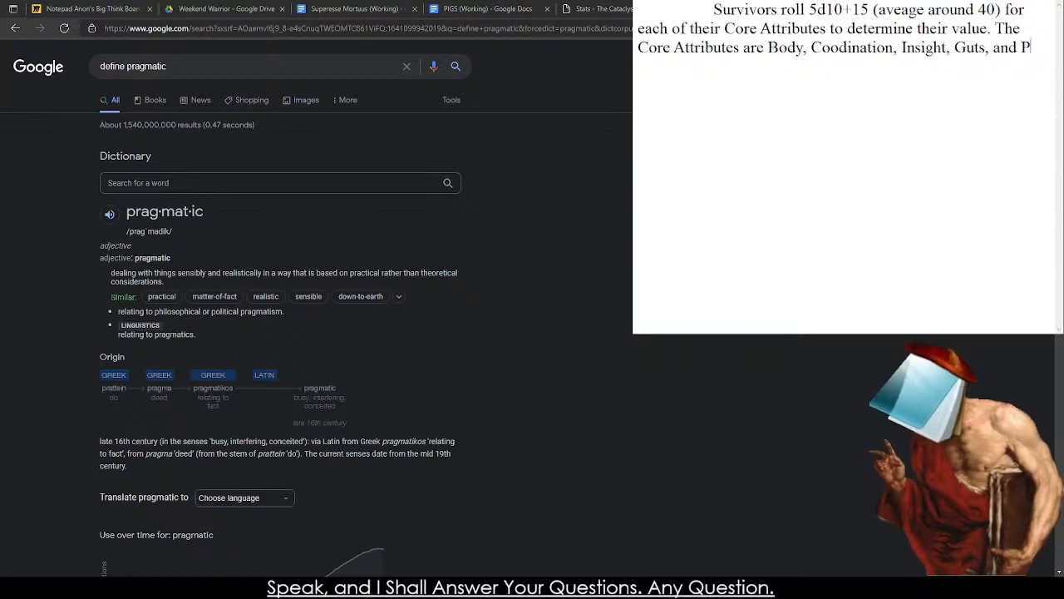
{"action": "key", "text": "BackSpace"}
{"action": "key", "text": "BackSpace"}
{"action": "key", "text": "BackSpace"}
{"action": "type", "text": "ra"}
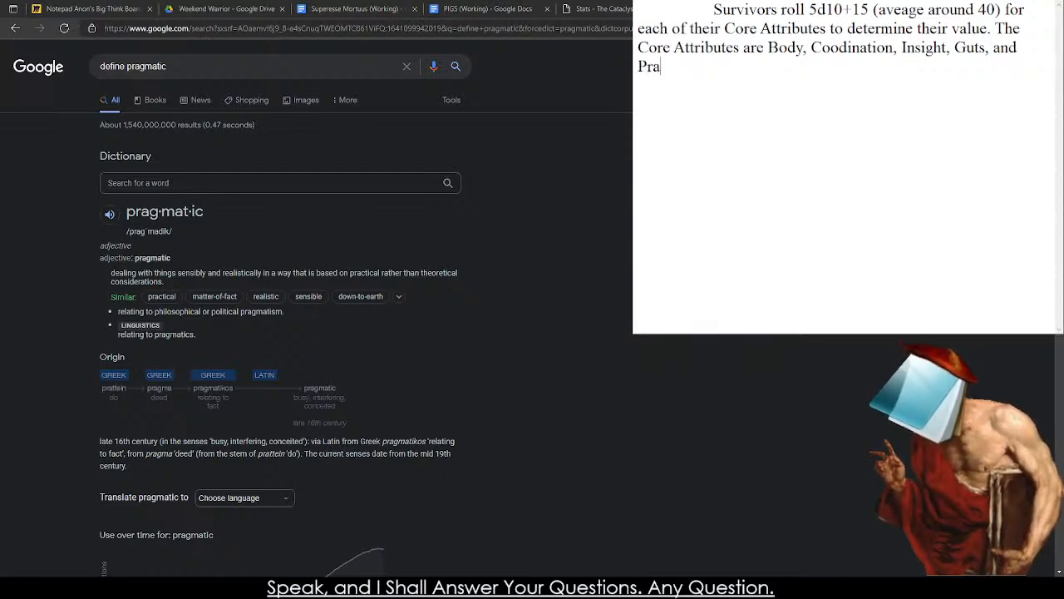
{"action": "type", "text": "gmatic."}
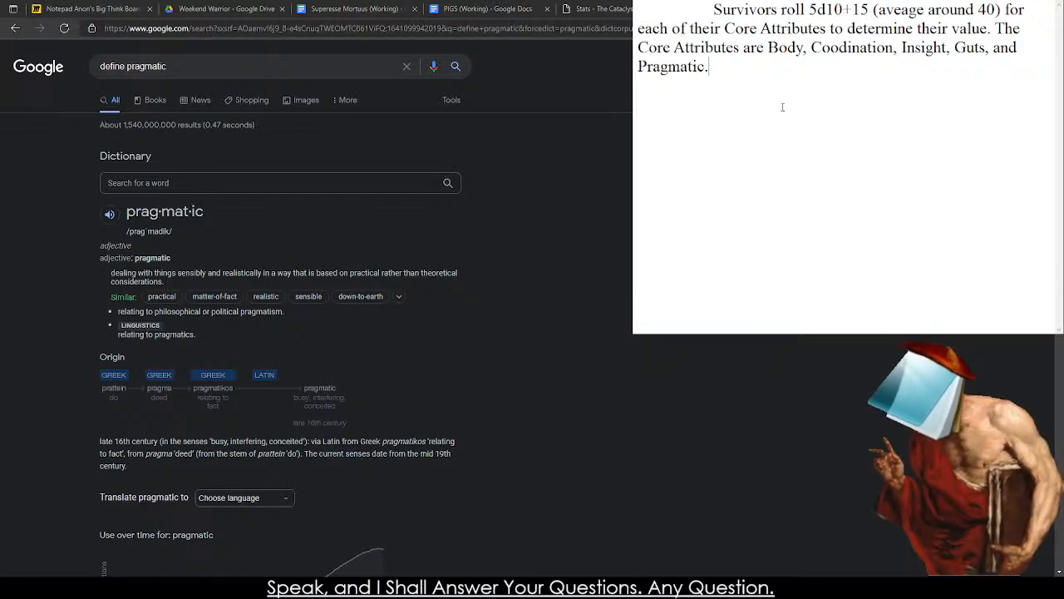
Start a list of attributes below the paragraph with the lines "Body -" and "Coordination".
{"action": "key", "text": "Return"}
{"action": "key", "text": "Return"}
{"action": "type", "text": "D"}
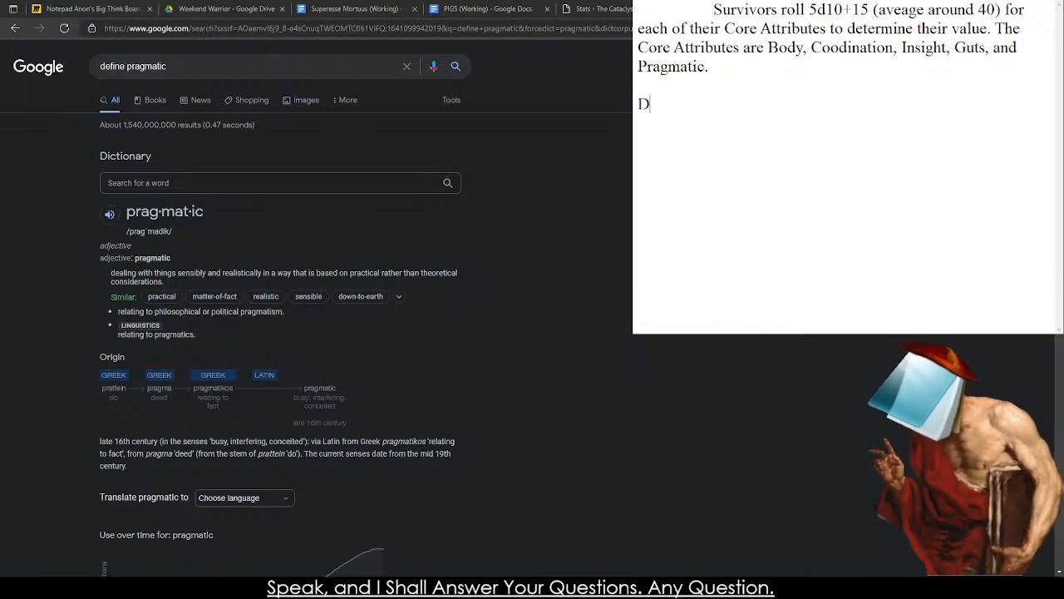
{"action": "key", "text": "BackSpace"}
{"action": "type", "text": "Body -"}
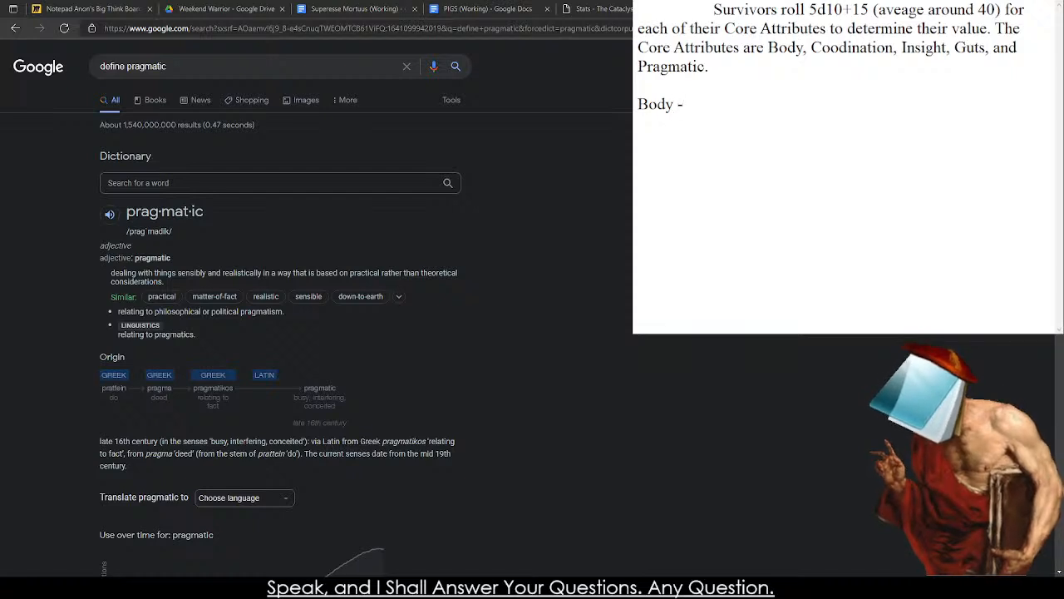
{"action": "key", "text": "Return"}
{"action": "key", "text": "Return"}
{"action": "type", "text": "Cood"}
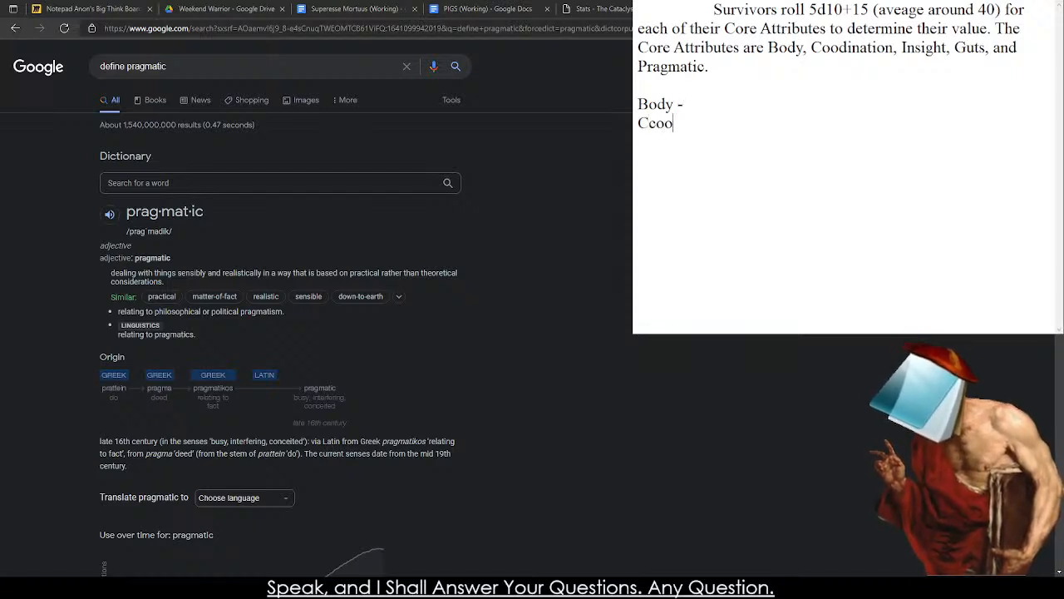
{"action": "type", "text": "i"}
{"action": "key", "text": "BackSpace"}
{"action": "key", "text": "BackSpace"}
{"action": "key", "text": "BackSpace"}
{"action": "type", "text": "ordination"}
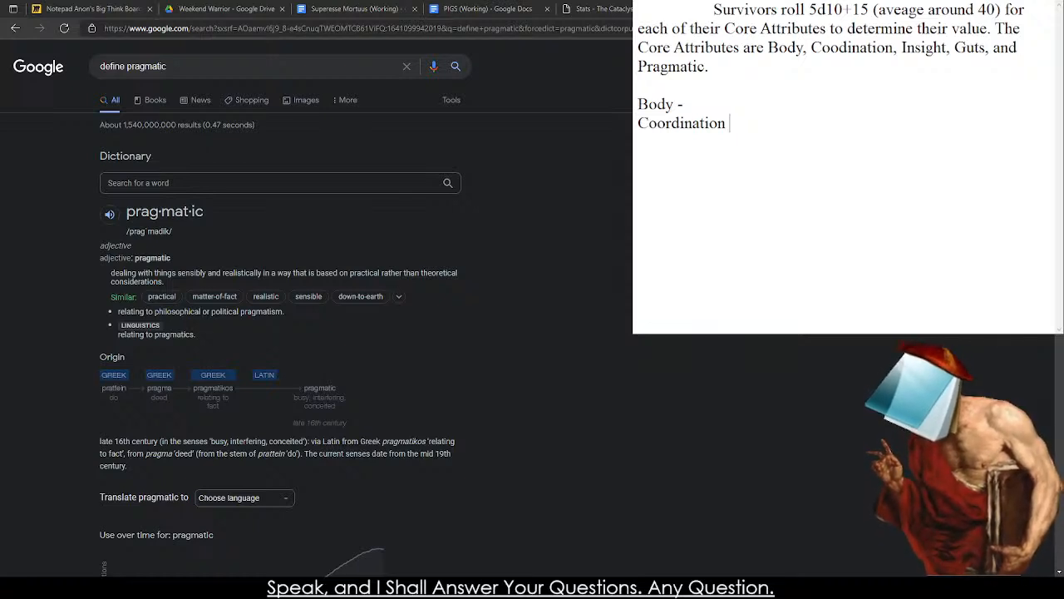
Change "Pragmatic" to "Pragmatism" at the end of the Core Attributes sentence.
{"action": "left_click", "coordinate": [704, 67]}
{"action": "key", "text": "BackSpace"}
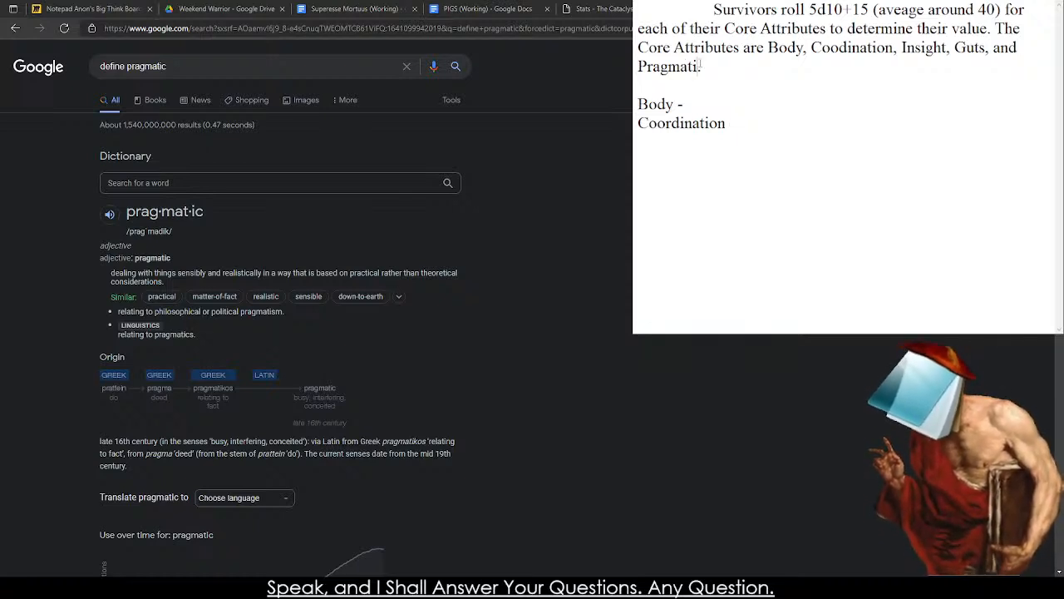
{"action": "type", "text": "sm"}
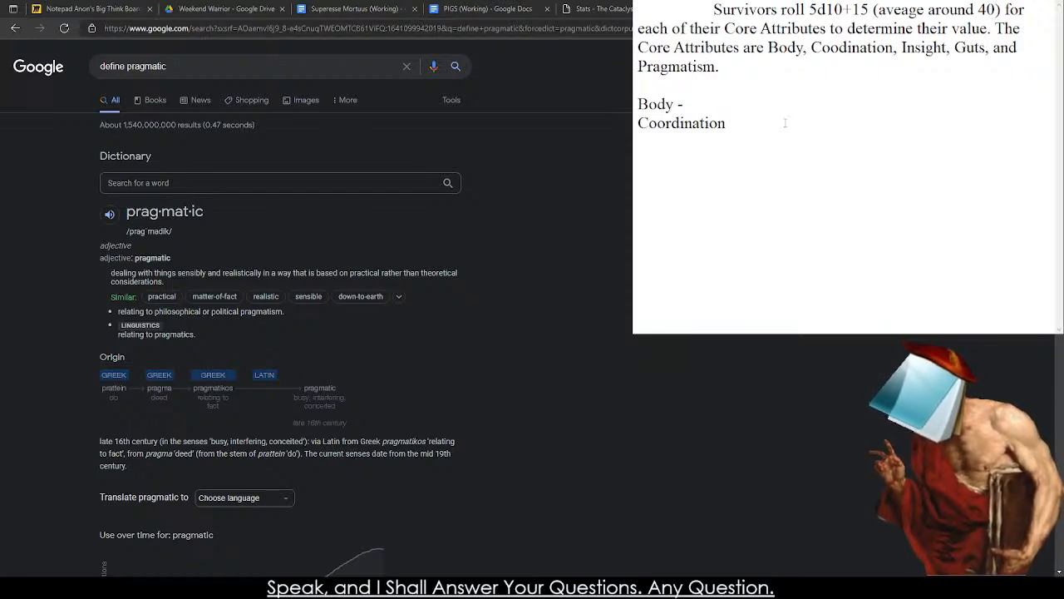
Add the line "Insight - Educational Value" below Coordination in the attribute list.
{"action": "key", "text": "Return"}
{"action": "type", "text": "Uns"}
{"action": "key", "text": "BackSpace"}
{"action": "key", "text": "BackSpace"}
{"action": "type", "text": "I"}
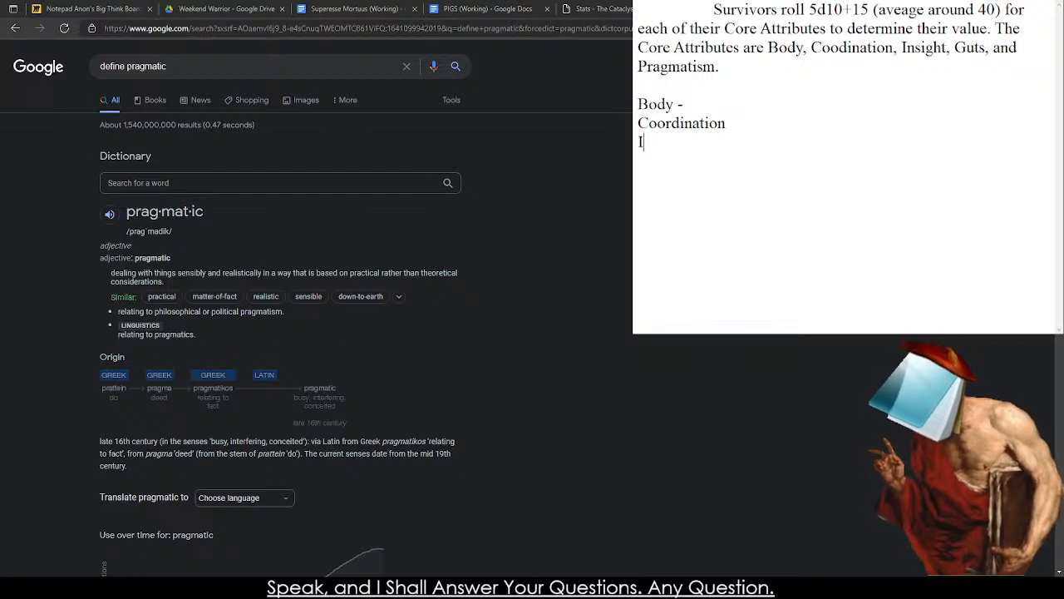
{"action": "type", "text": "nsight - Enc"}
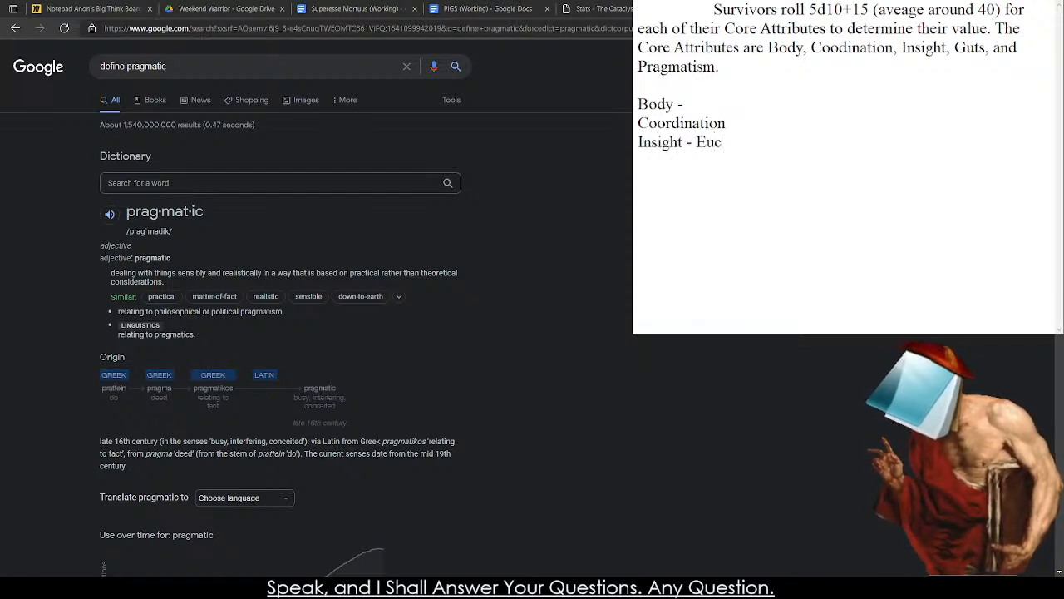
{"action": "key", "text": "BackSpace"}
{"action": "key", "text": "BackSpace"}
{"action": "type", "text": "ducational"}
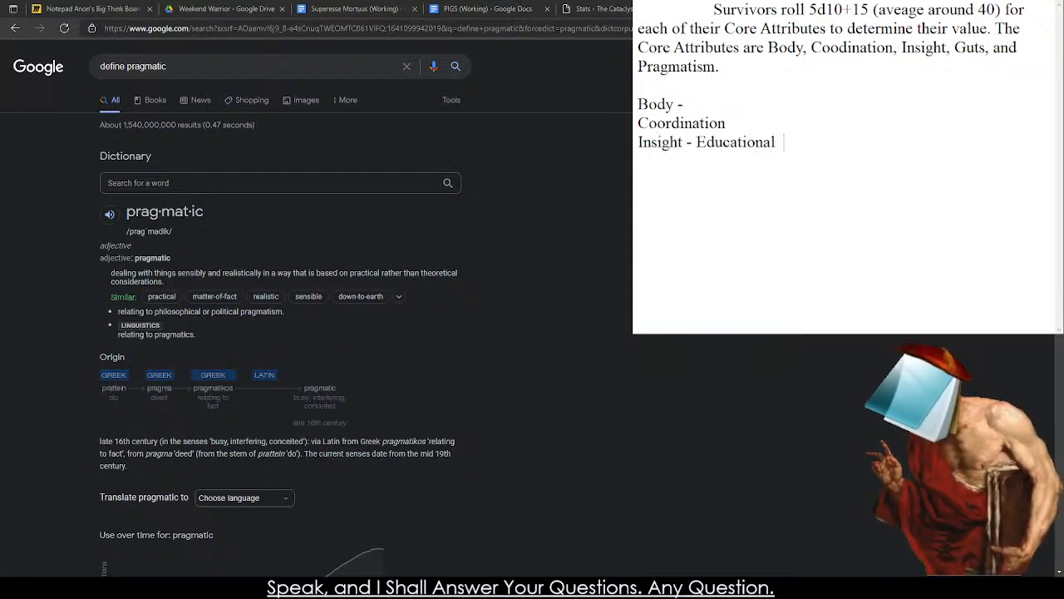
{"action": "type", "text": " Value"}
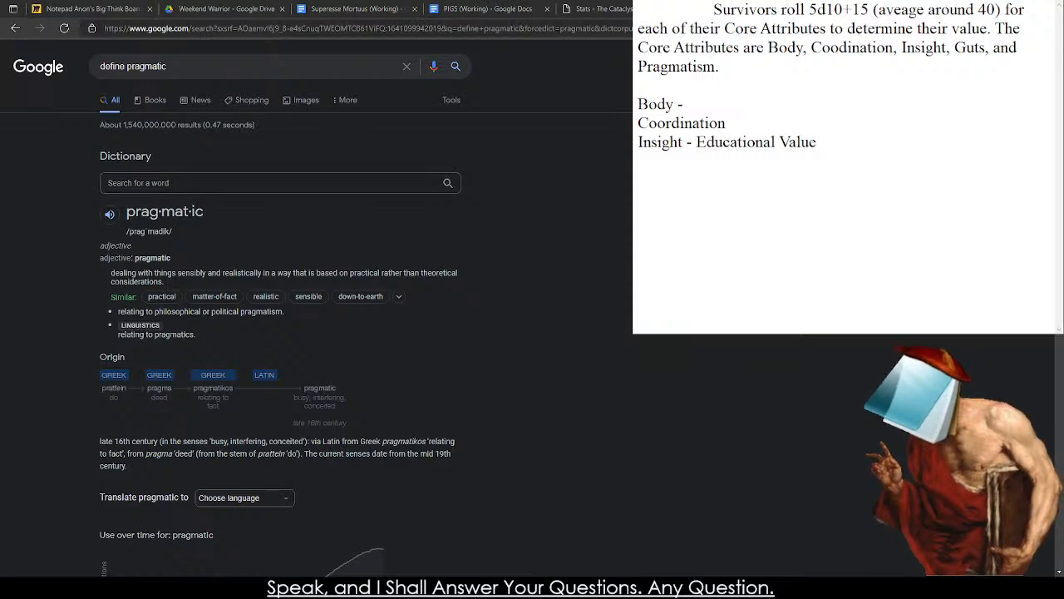
Add the line 'Pragmatism - "Practical Skills"' at the end of the attribute list.
{"action": "key", "text": "Return"}
{"action": "type", "text": "Pragm"}
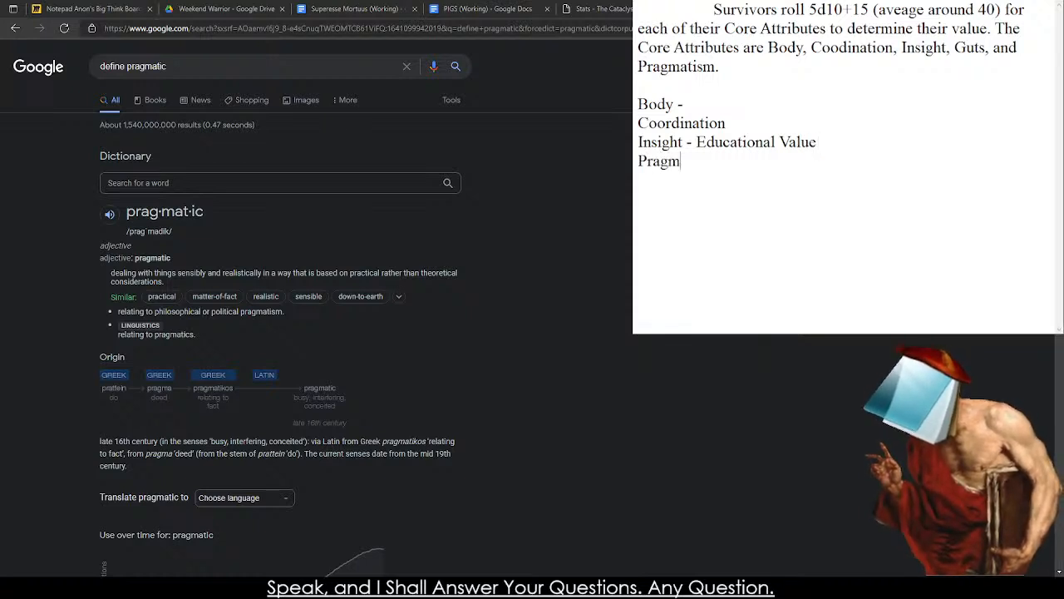
{"action": "type", "text": "atism - S"}
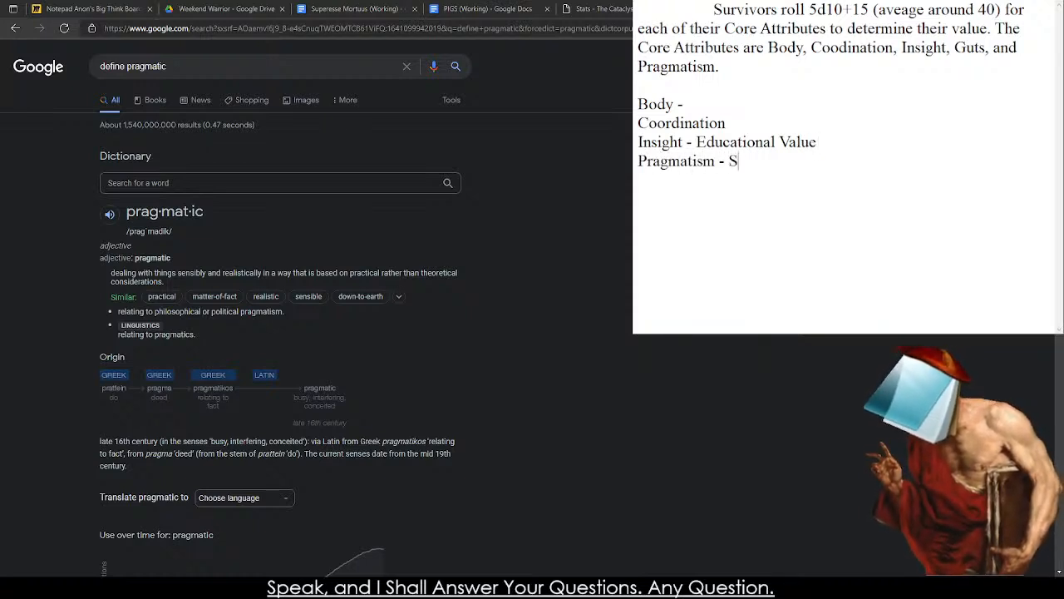
{"action": "key", "text": "BackSpace"}
{"action": "type", "text": "\"Practic"}
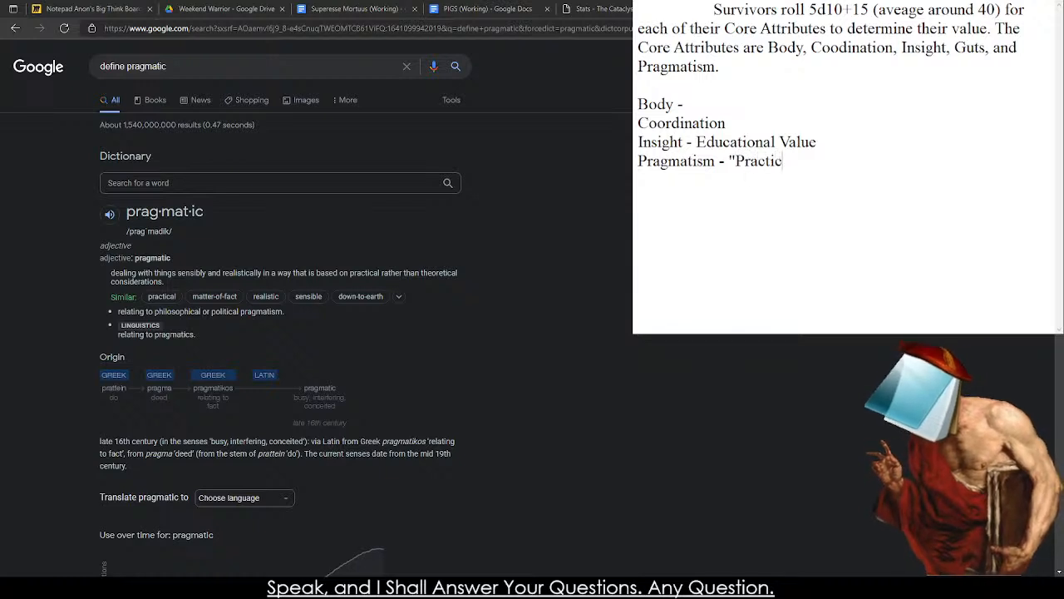
{"action": "type", "text": "al Skills\""}
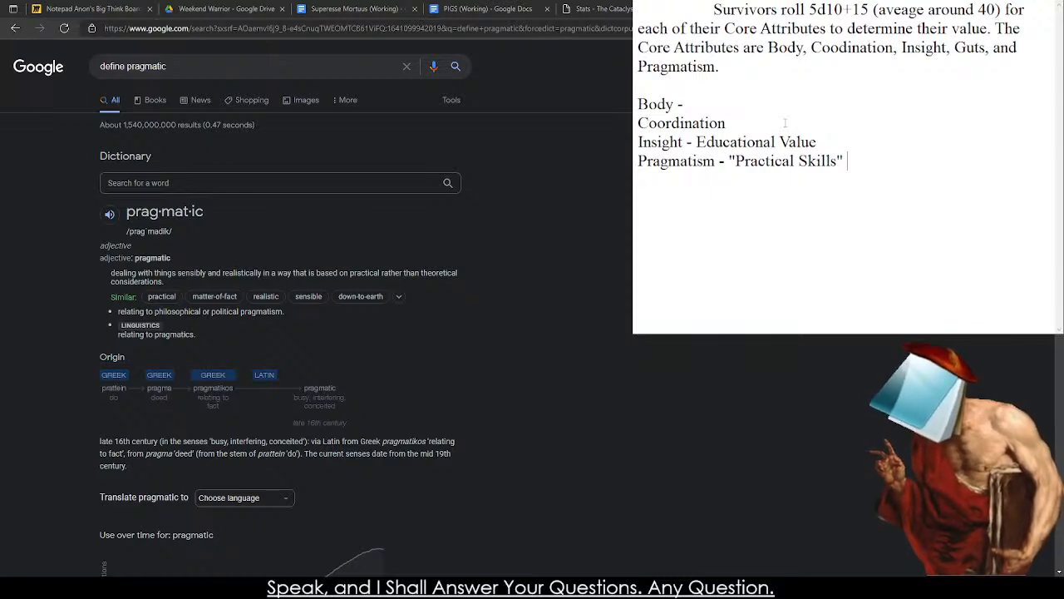
{"action": "left_click_drag", "start_coordinate": [843, 167], "coordinate": [730, 169]}
{"action": "left_click", "coordinate": [927, 126]}
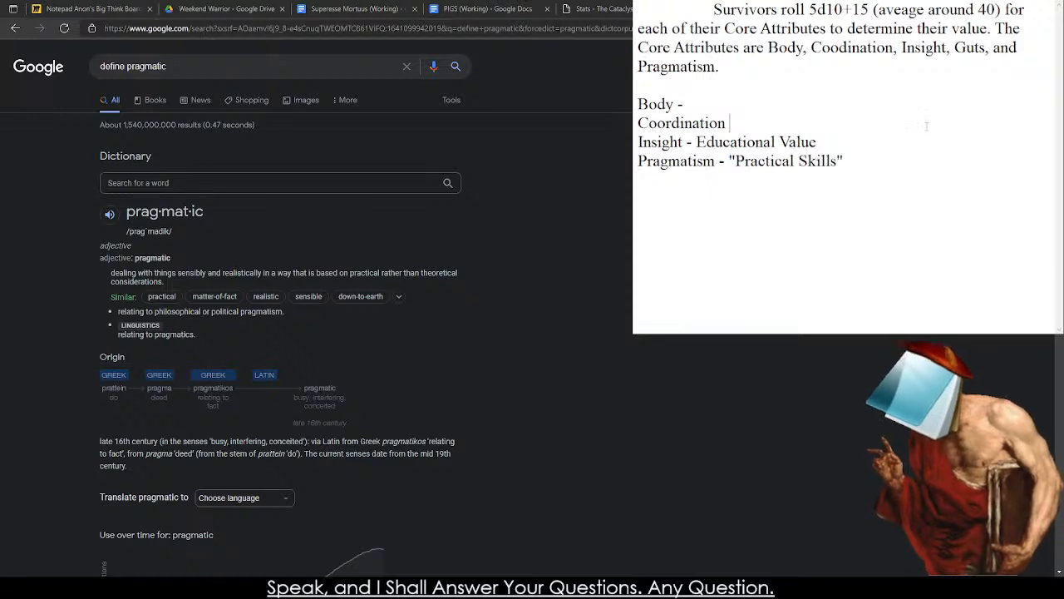
Delete the whole attribute list below the Core Attributes paragraph, including the blank lines.
{"action": "left_click_drag", "start_coordinate": [901, 154], "coordinate": [660, 89]}
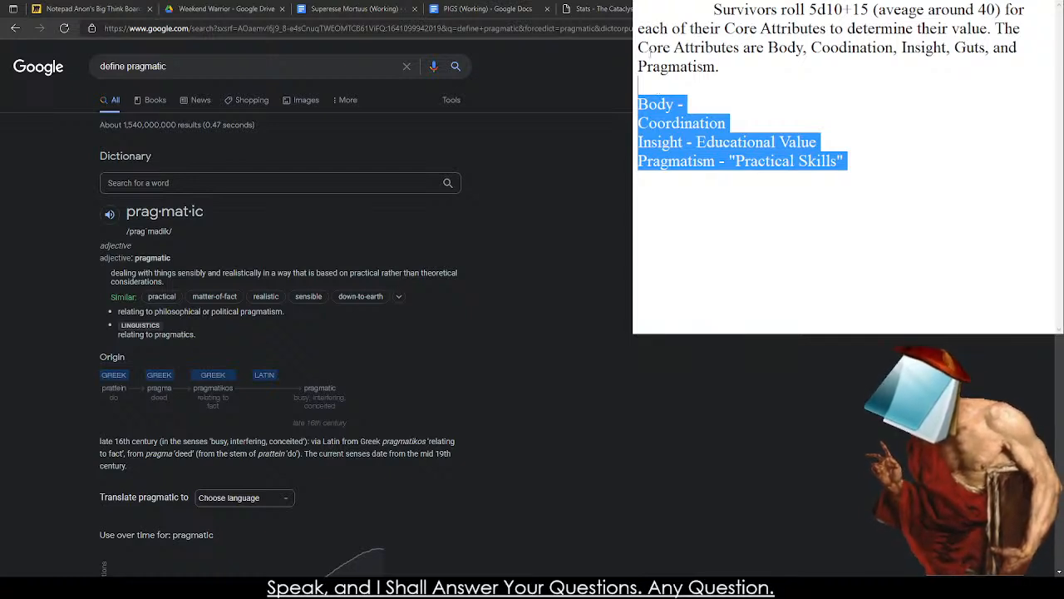
{"action": "key", "text": "shift+Down"}
{"action": "key", "text": "shift+Down"}
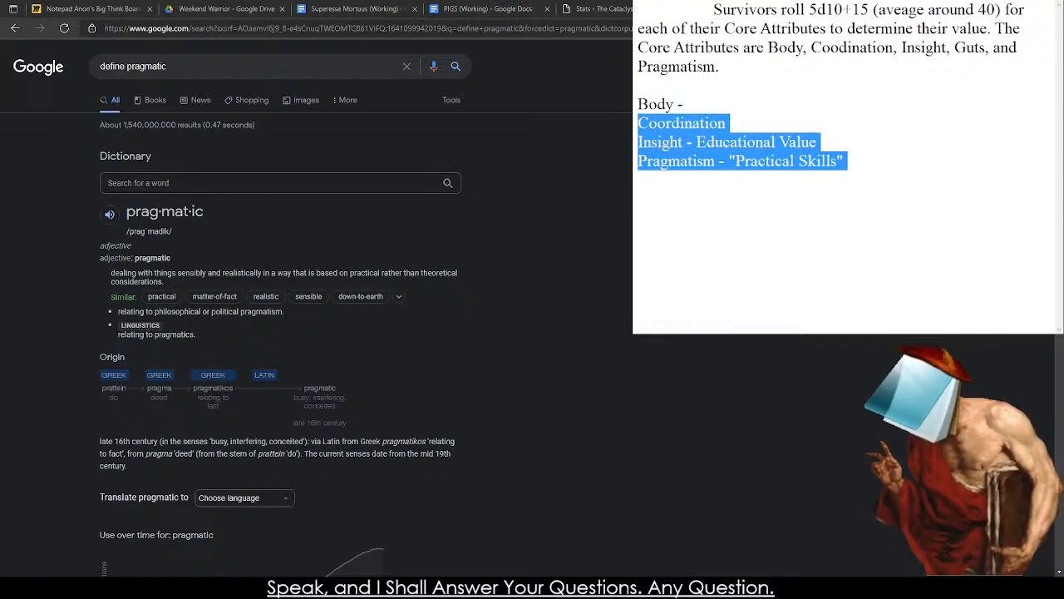
{"action": "key", "text": "shift+Up"}
{"action": "key", "text": "BackSpace"}
{"action": "key", "text": "BackSpace"}
{"action": "key", "text": "BackSpace"}
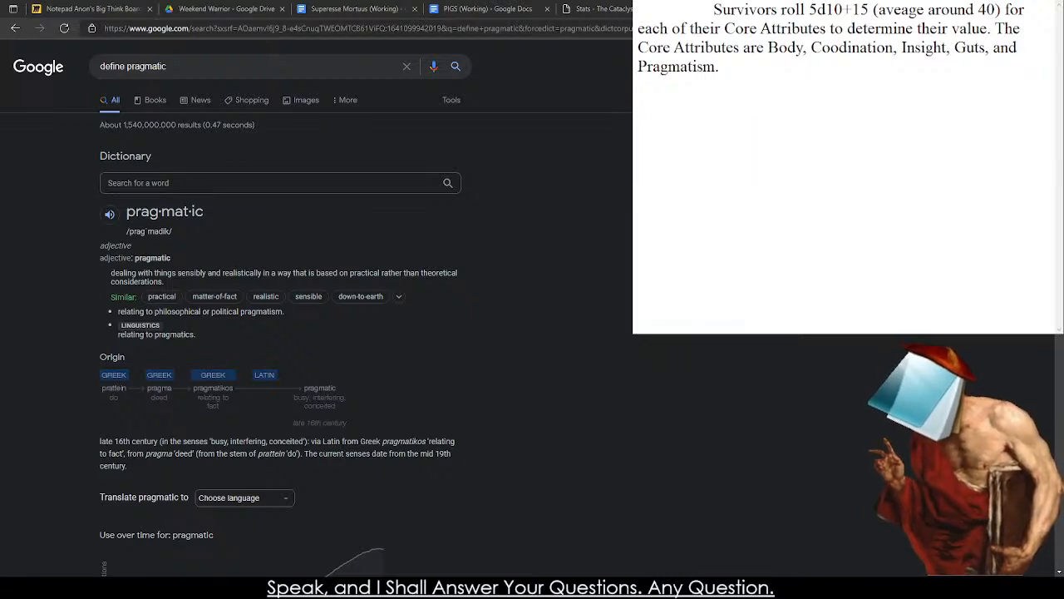
Replace "Pragmatism." with "Cunning" and move it ahead of "Insight" in the Core Attributes sentence, followed by a comma.
{"action": "double_click", "coordinate": [669, 67]}
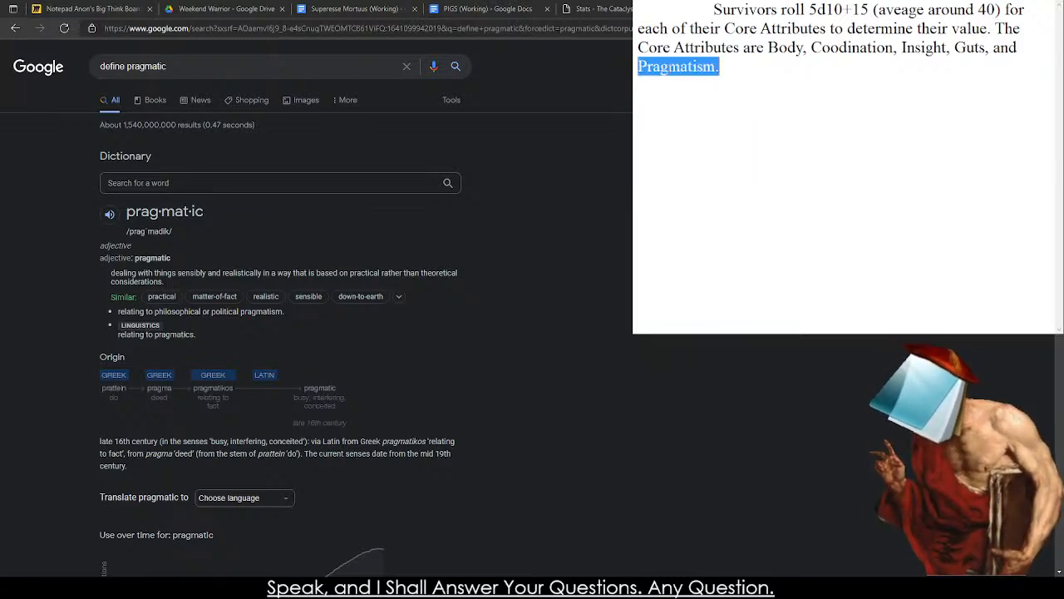
{"action": "type", "text": "Cunning."}
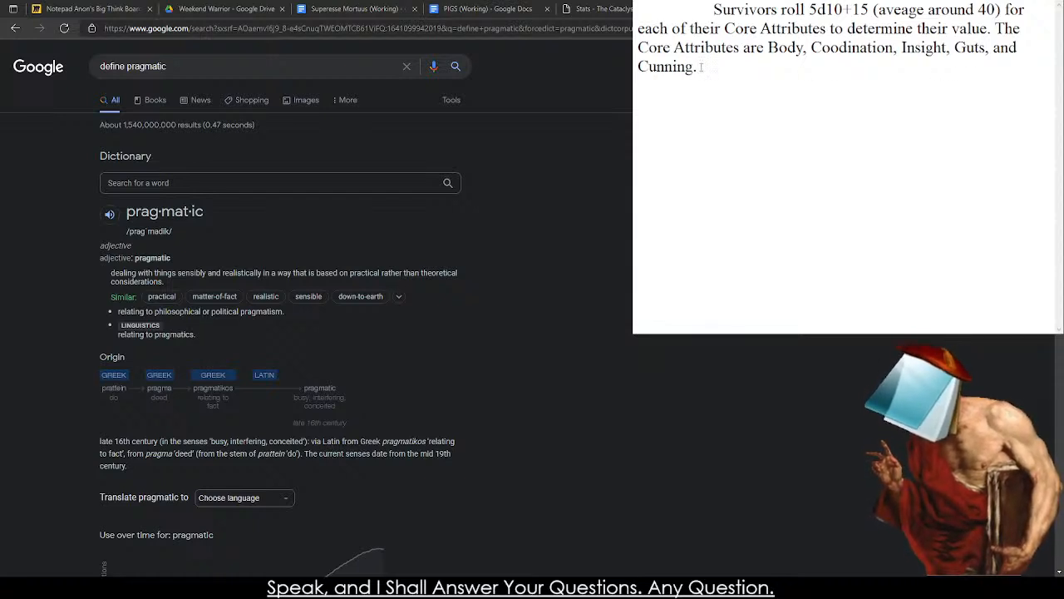
{"action": "left_click_drag", "start_coordinate": [701, 66], "coordinate": [902, 60]}
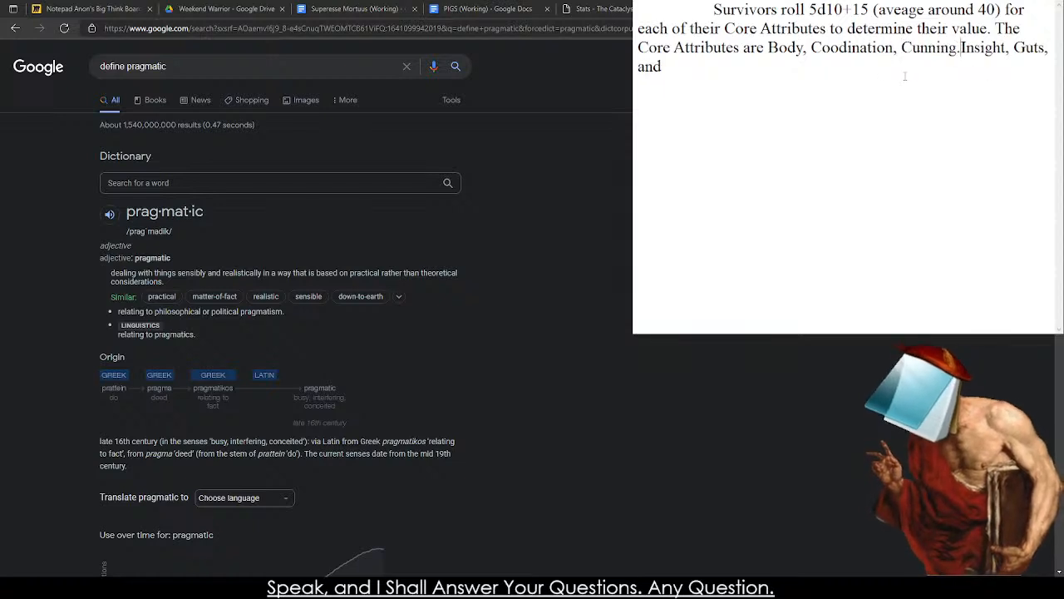
{"action": "key", "text": "BackSpace"}
{"action": "type", "text": ","}
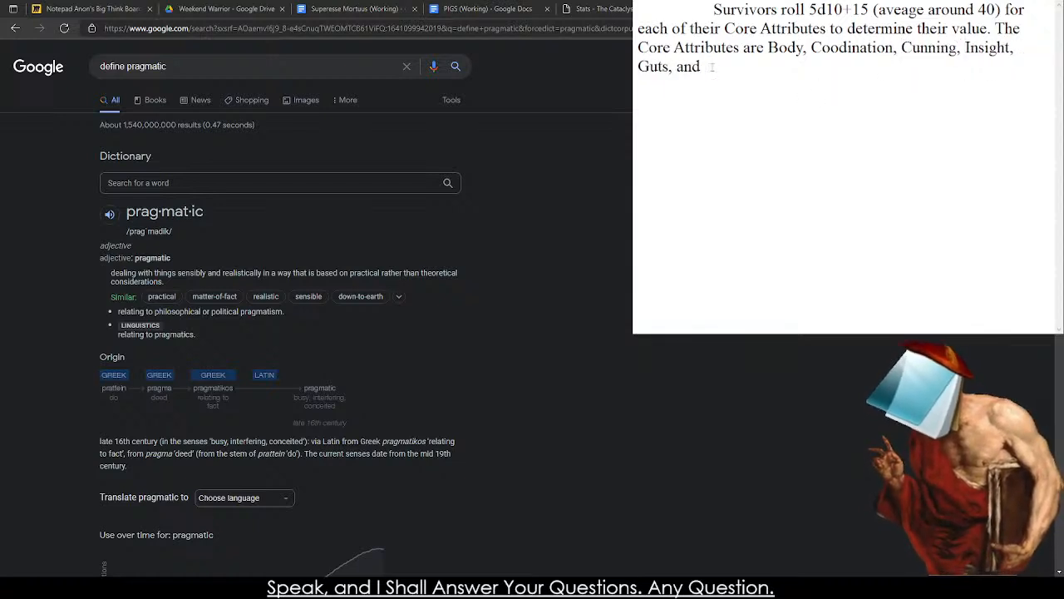
Rewrite the ending of the Core Attributes sentence, after "Insight,", as "and Guts.".
{"action": "left_click_drag", "start_coordinate": [713, 67], "coordinate": [638, 67]}
{"action": "key", "text": "BackSpace"}
{"action": "type", "text": "and Guts."}
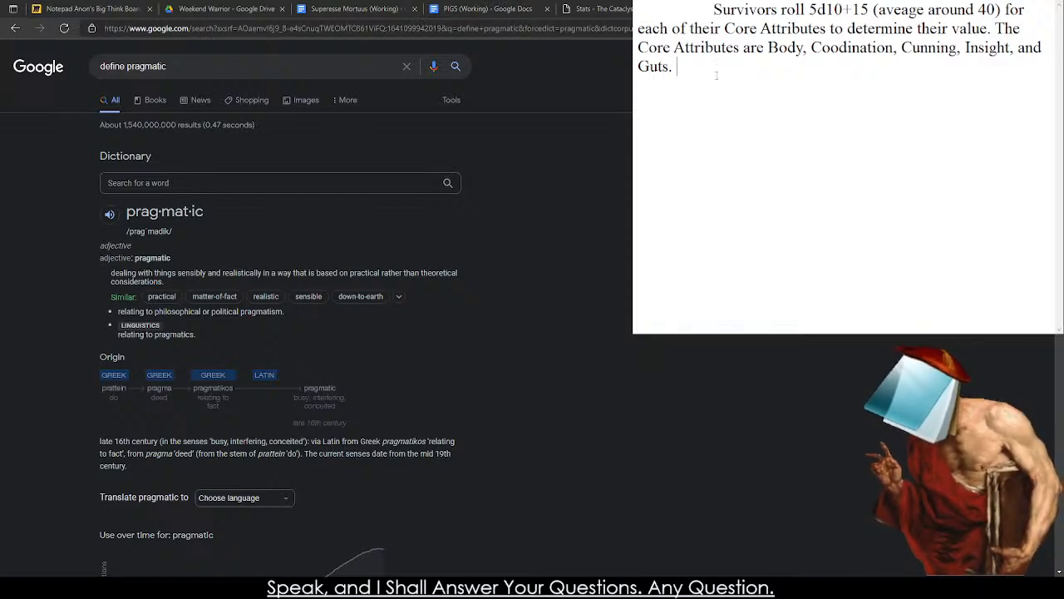
Compare the Survivor Creation text in the Superesse Mortuus document with the Pilot Creation section of the PIGS document.
{"action": "key", "text": "ctrl+a"}
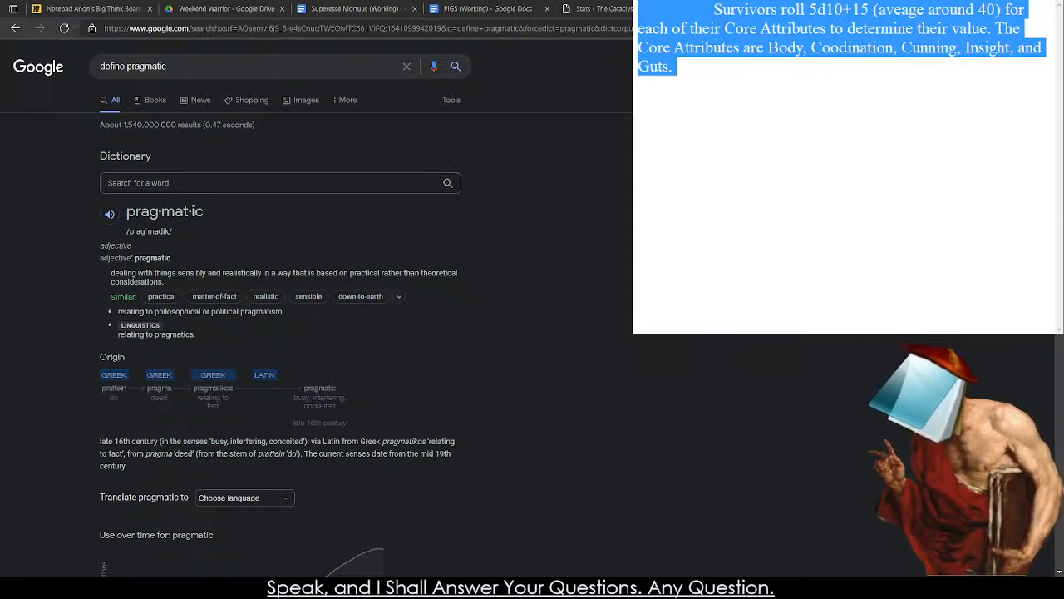
{"action": "left_click", "coordinate": [887, 123]}
{"action": "left_click", "coordinate": [358, 8]}
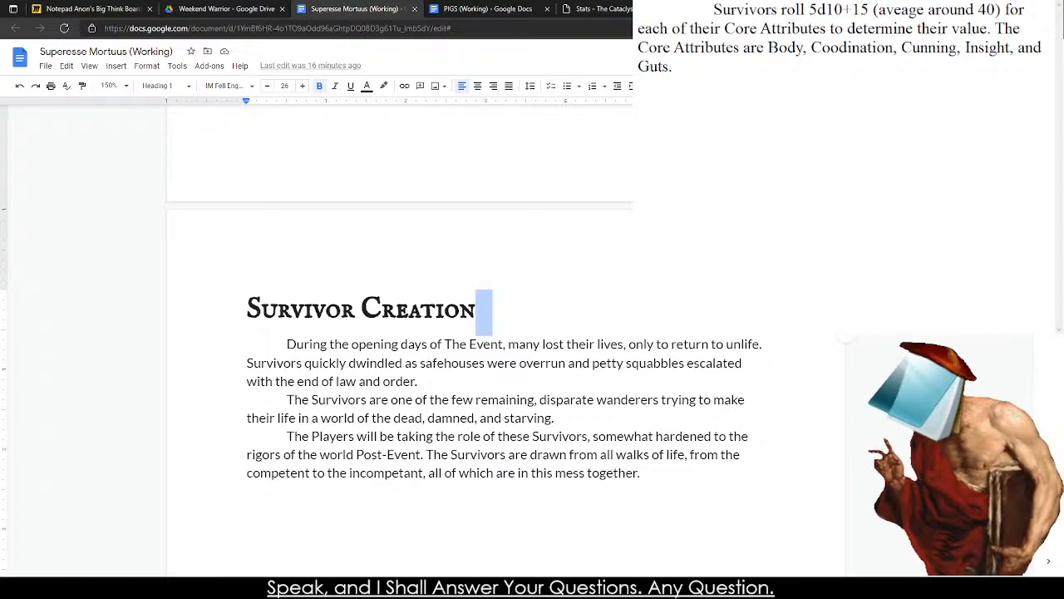
{"action": "key", "text": "ctrl+Tab"}
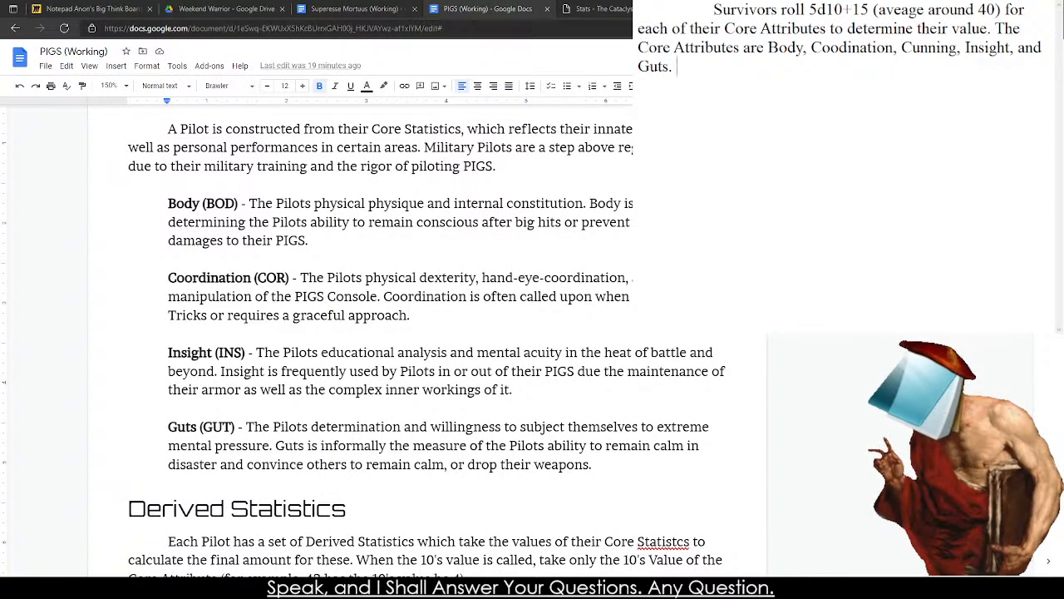
{"action": "scroll", "coordinate": [428, 332], "scroll_direction": "up", "scroll_amount": 5}
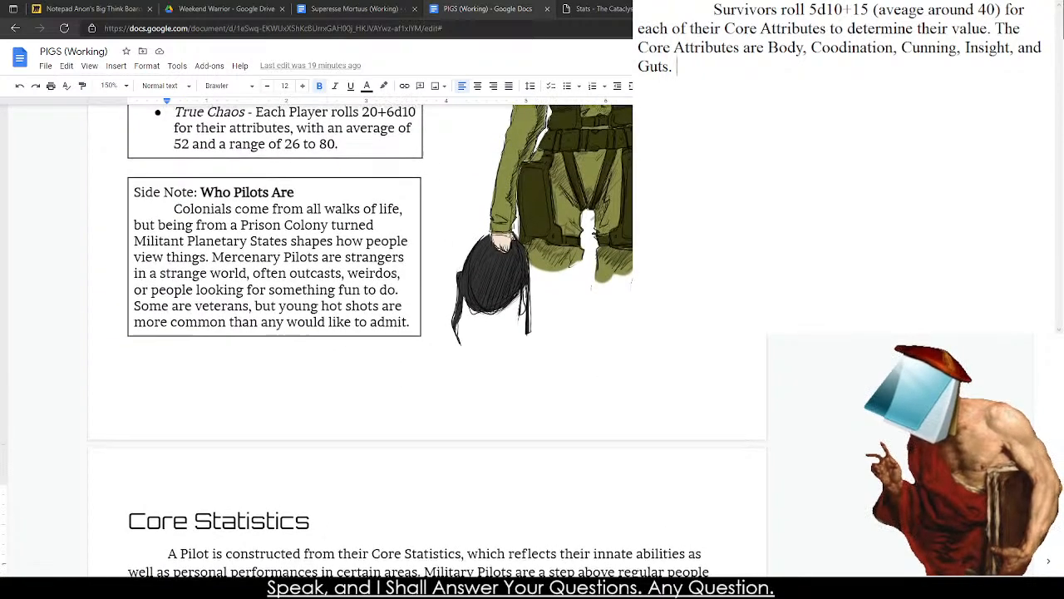
{"action": "scroll", "coordinate": [428, 333], "scroll_direction": "up", "scroll_amount": 6}
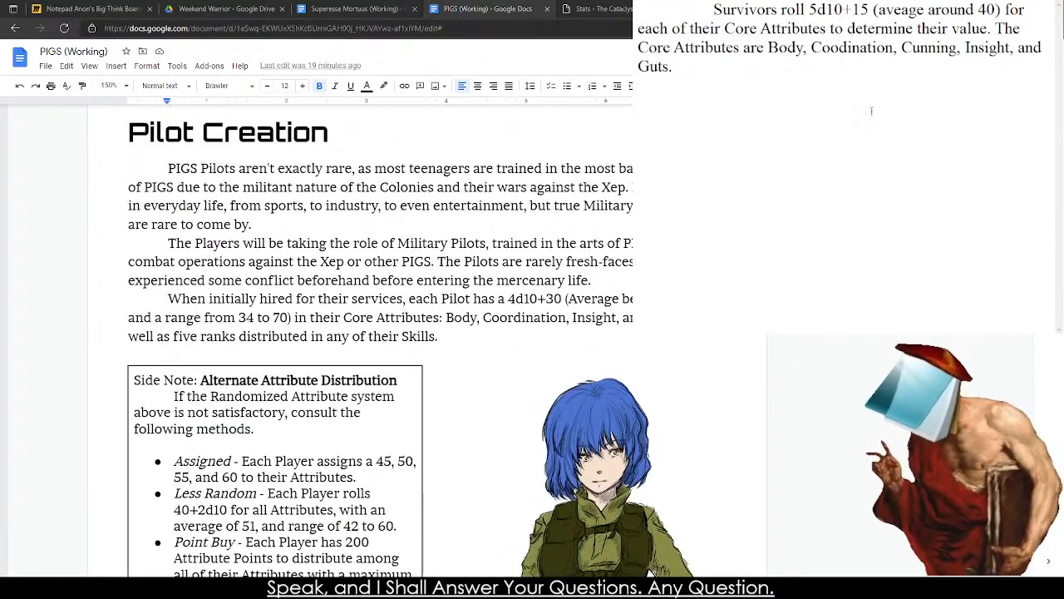
Copy the Core Attributes paragraph from the notes to the end of Survivor Creation in Superesse Mortuus and correct "Coodination" to "Coordination".
{"action": "key", "text": "ctrl+a"}
{"action": "key", "text": "ctrl+c"}
{"action": "left_click", "coordinate": [356, 9]}
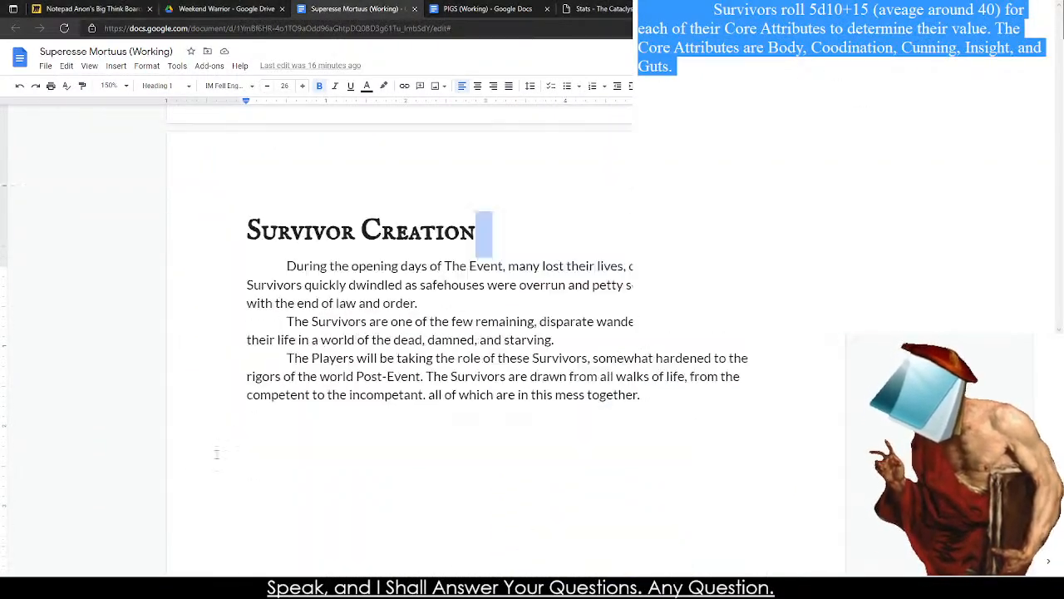
{"action": "scroll", "coordinate": [217, 455], "scroll_direction": "down", "scroll_amount": 1}
{"action": "left_click", "coordinate": [217, 453]}
{"action": "left_click", "coordinate": [230, 350]}
{"action": "key", "text": "ctrl+v"}
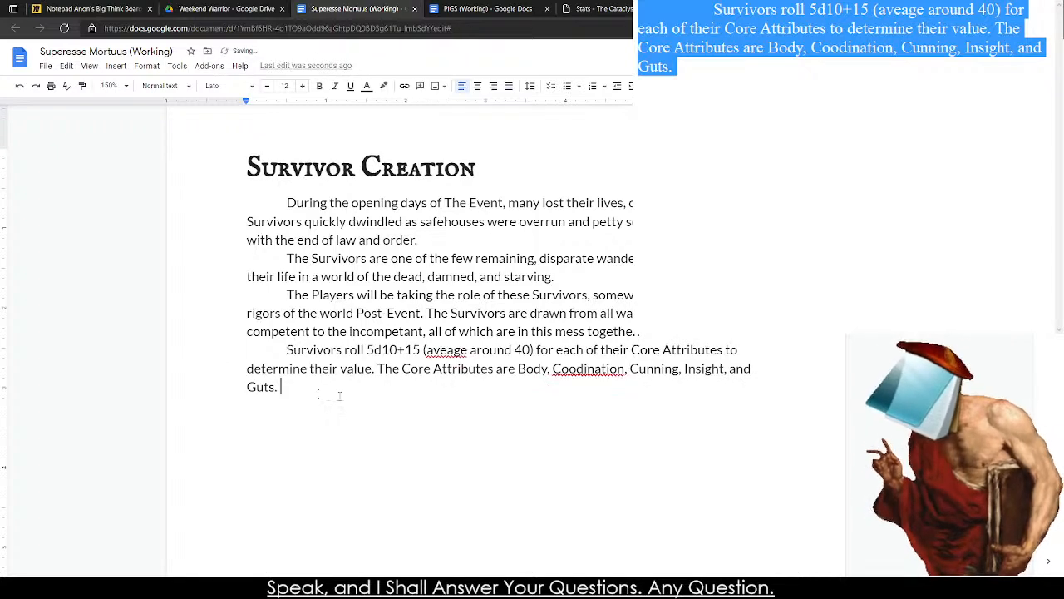
{"action": "right_click", "coordinate": [603, 371]}
{"action": "left_click", "coordinate": [637, 395]}
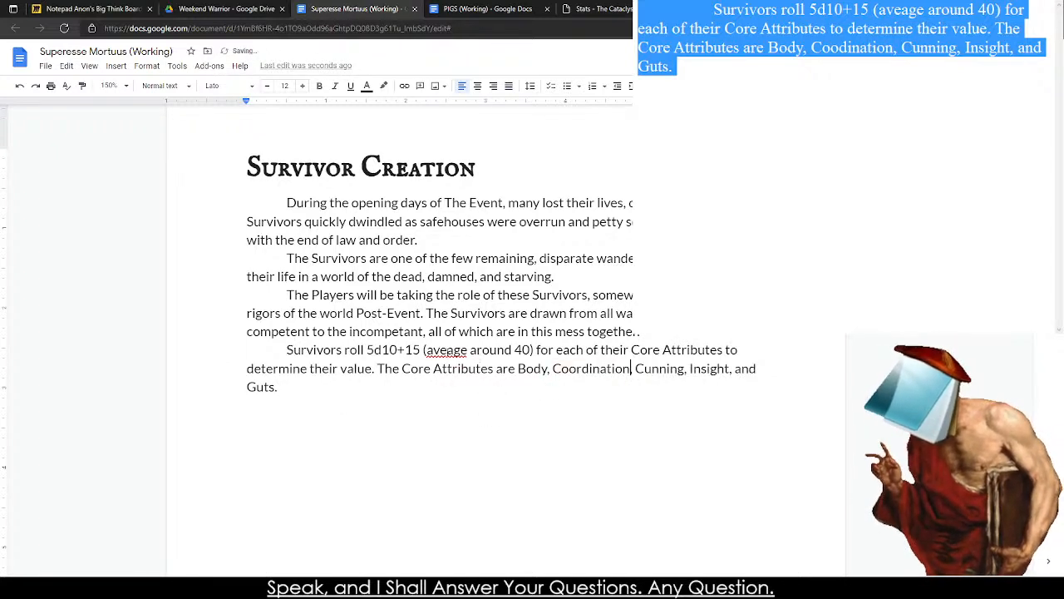
Correct the misspelling "aveage" to "average" in the last Survivor Creation paragraph and place the cursor at the paragraph's end.
{"action": "right_click", "coordinate": [454, 351]}
{"action": "left_click", "coordinate": [474, 375]}
{"action": "left_click", "coordinate": [391, 350]}
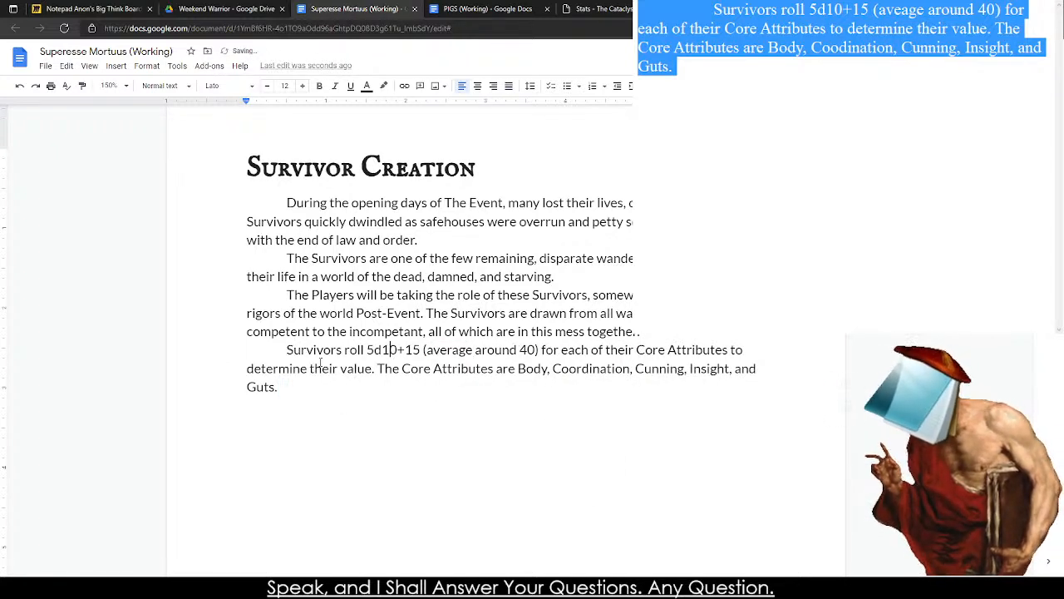
{"action": "left_click", "coordinate": [442, 387]}
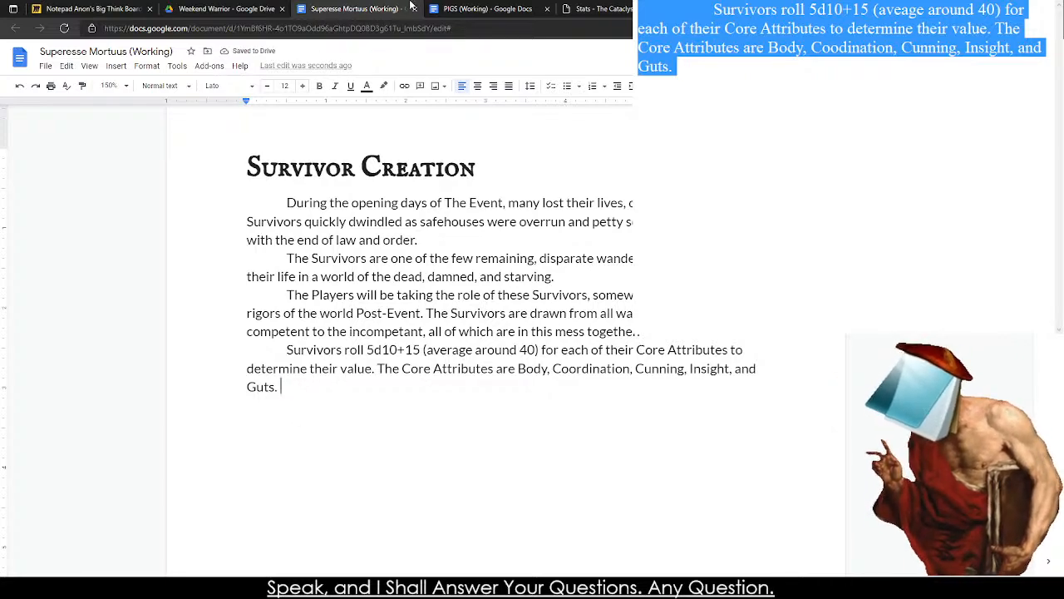
Copy the Core Statistics introduction and its Body, Coordination, Insight and Guts entries from PIGS over the old paragraph in the notes.
{"action": "left_click", "coordinate": [478, 8]}
{"action": "scroll", "coordinate": [309, 301], "scroll_direction": "down", "scroll_amount": 8}
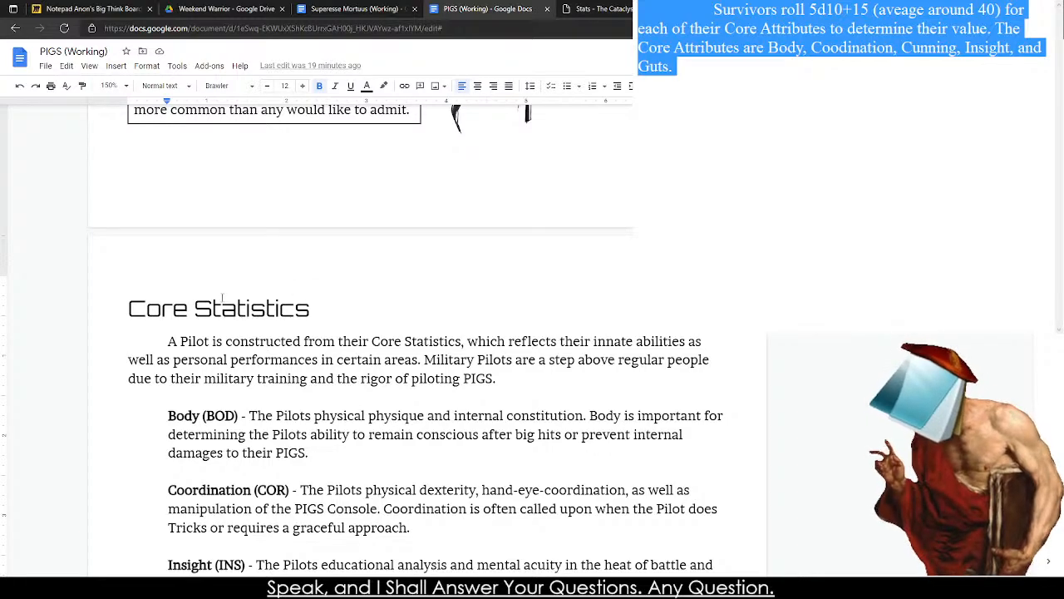
{"action": "scroll", "coordinate": [222, 298], "scroll_direction": "down", "scroll_amount": 5}
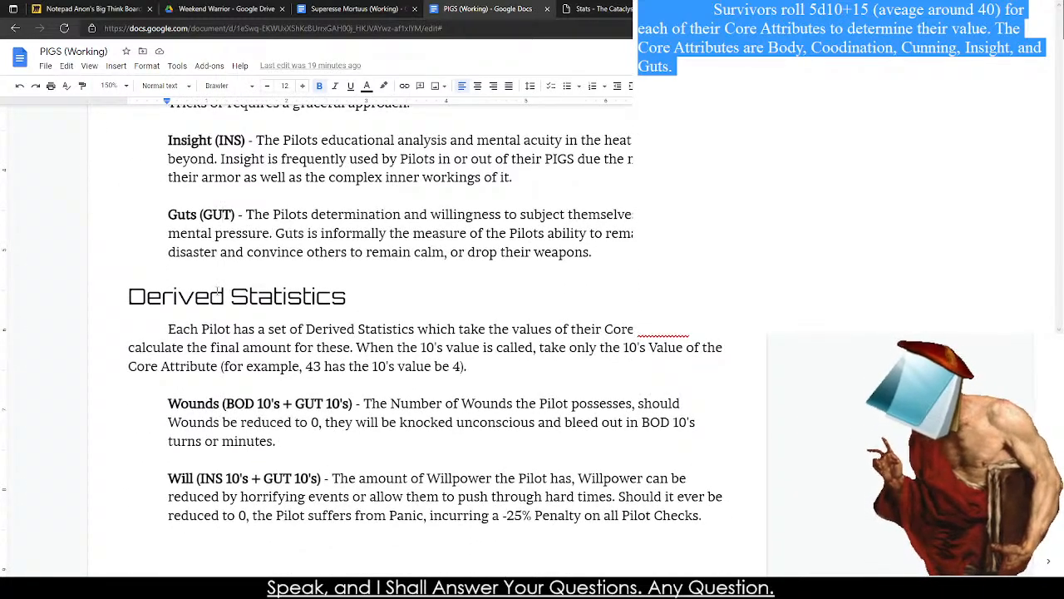
{"action": "scroll", "coordinate": [220, 214], "scroll_direction": "down", "scroll_amount": 2}
{"action": "scroll", "coordinate": [218, 288], "scroll_direction": "down", "scroll_amount": 3}
{"action": "scroll", "coordinate": [218, 292], "scroll_direction": "up", "scroll_amount": 7}
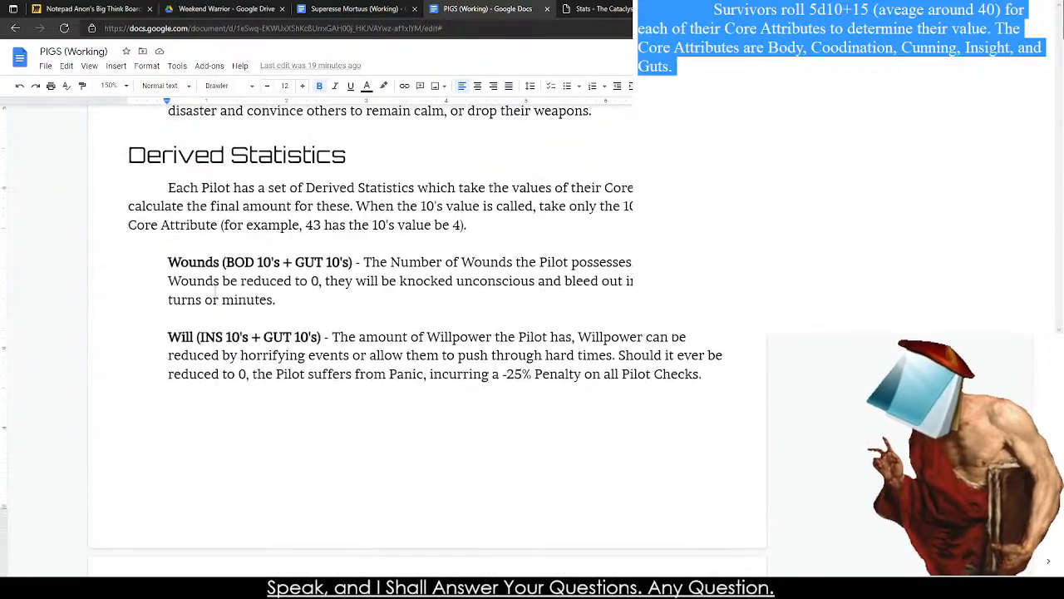
{"action": "scroll", "coordinate": [223, 355], "scroll_direction": "up", "scroll_amount": 2}
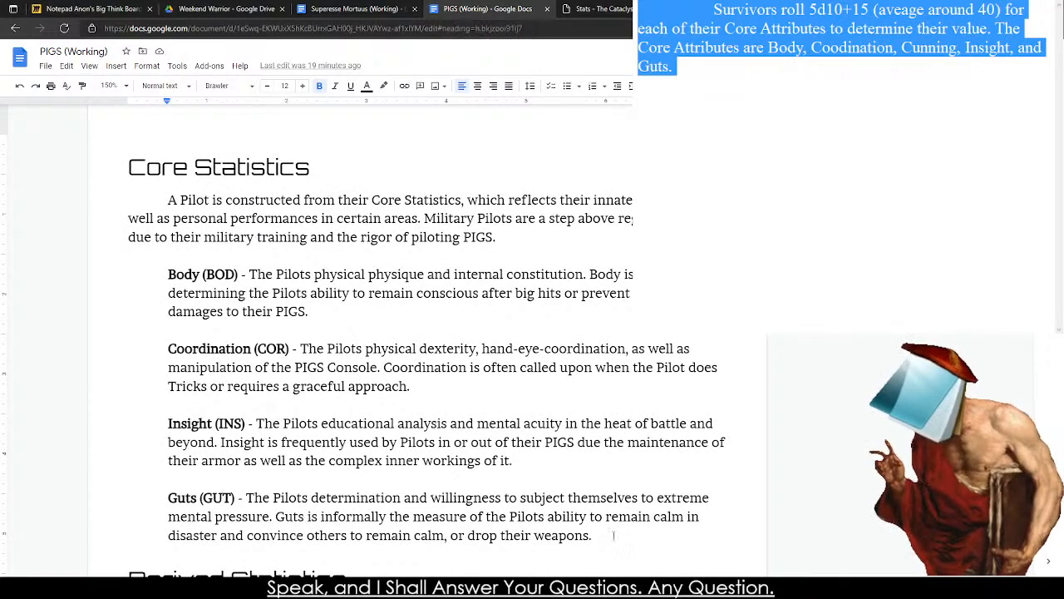
{"action": "left_click_drag", "start_coordinate": [613, 535], "coordinate": [143, 204]}
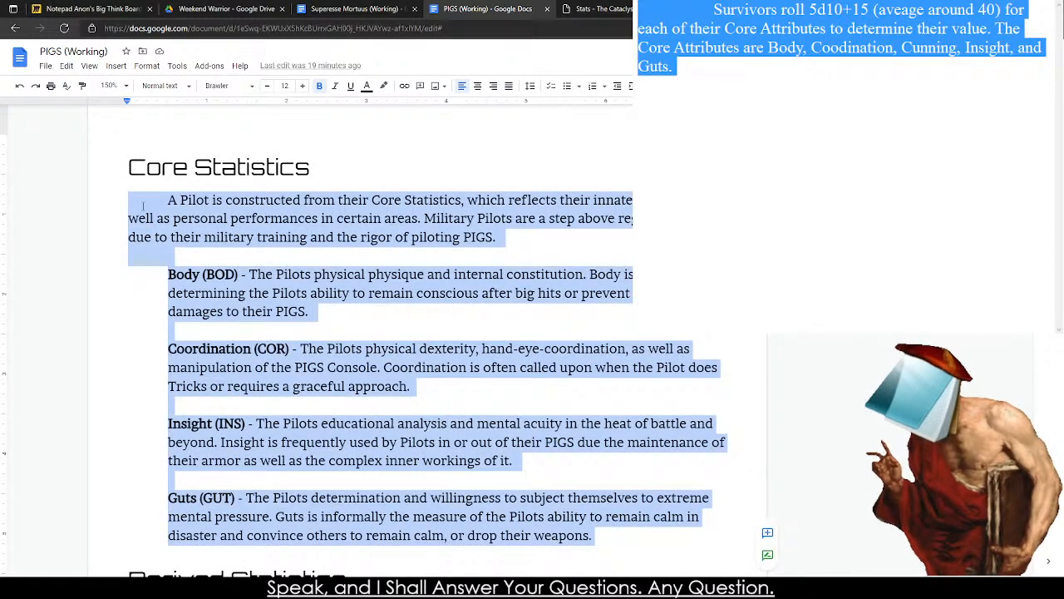
{"action": "left_click", "coordinate": [400, 587]}
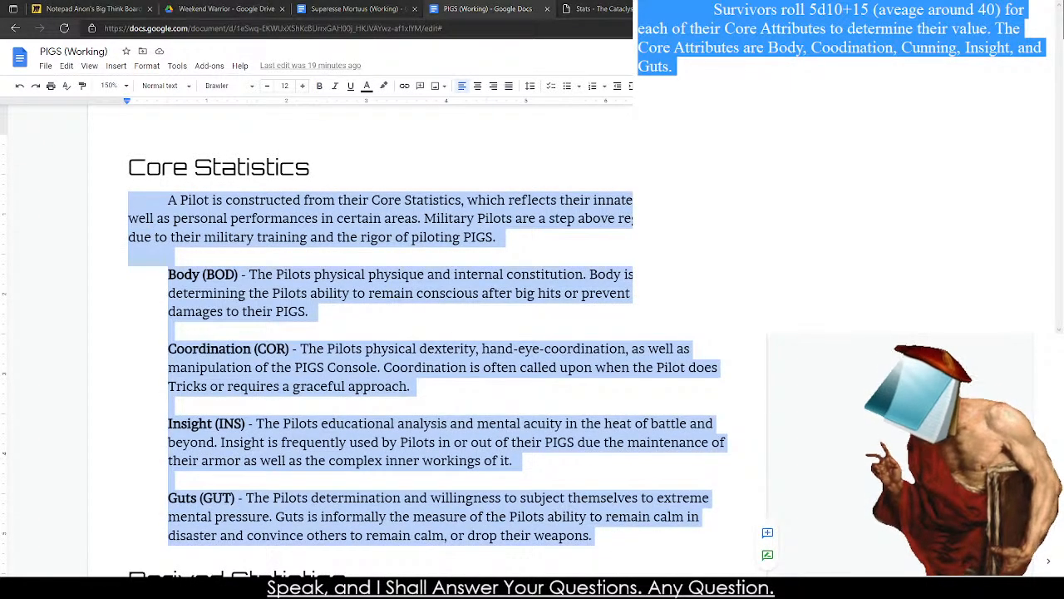
{"action": "key", "text": "ctrl+v"}
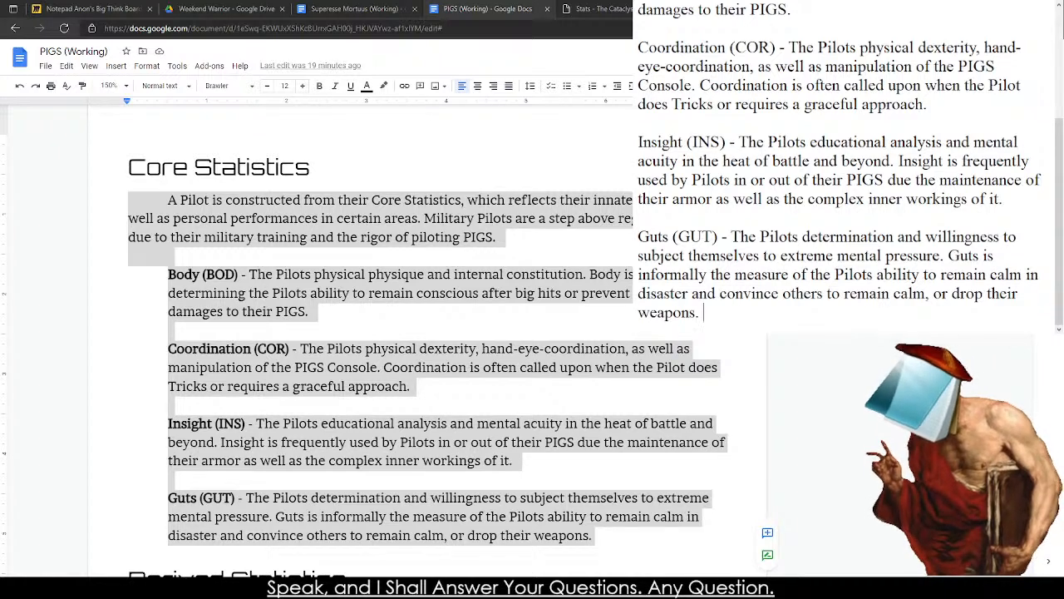
In the first sentence of the copied notes, change "Pilot" to "Survivor" and "Statistics" to "Attributes".
{"action": "scroll", "coordinate": [766, 94], "scroll_direction": "up", "scroll_amount": 3}
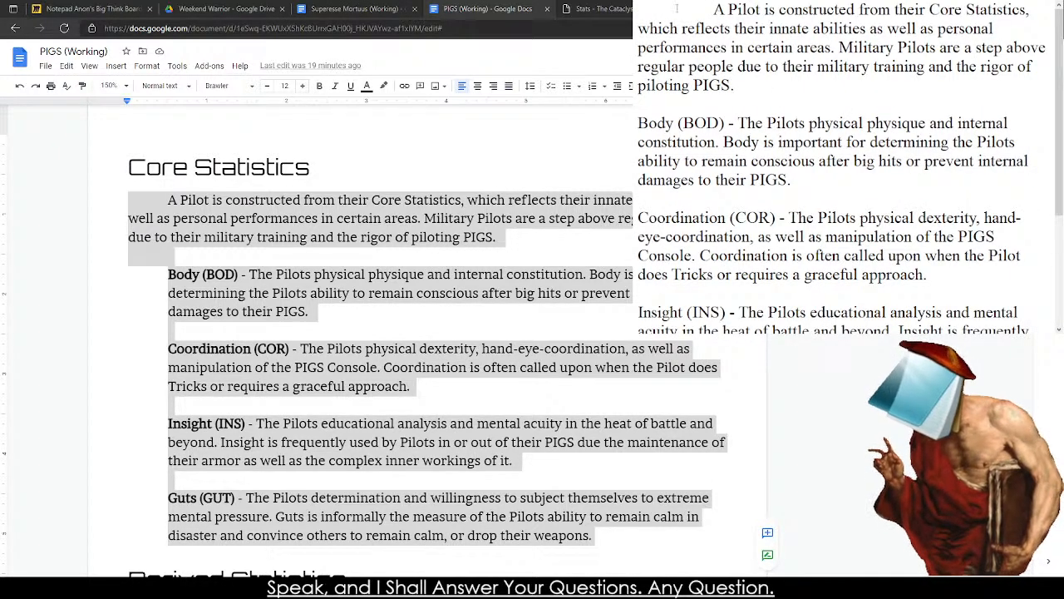
{"action": "double_click", "coordinate": [753, 10]}
{"action": "type", "text": "Survivor"}
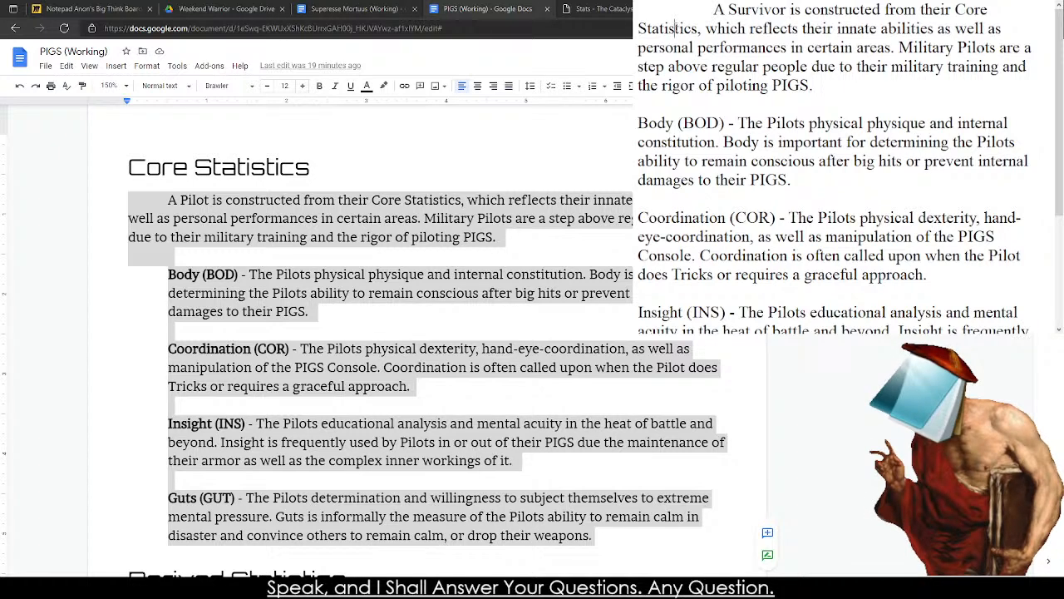
{"action": "double_click", "coordinate": [675, 28]}
{"action": "type", "text": "Attributes,"}
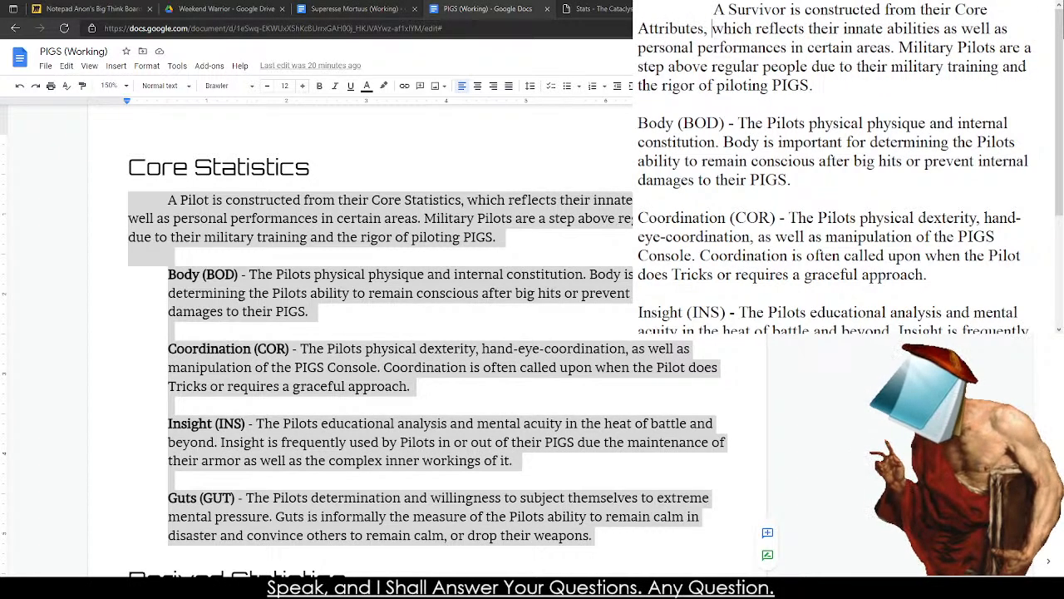
Replace the Military Pilots sentence in the notes' introduction with "The Survivors are regular people".
{"action": "left_click_drag", "start_coordinate": [898, 47], "coordinate": [901, 81]}
{"action": "key", "text": "BackSpace"}
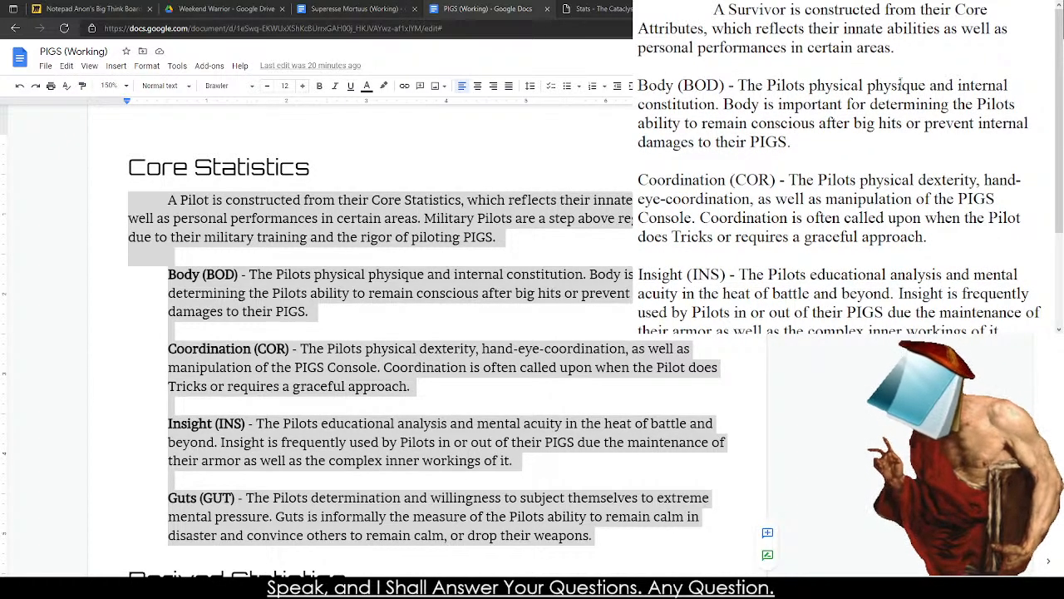
{"action": "type", "text": "The Survivors are re"}
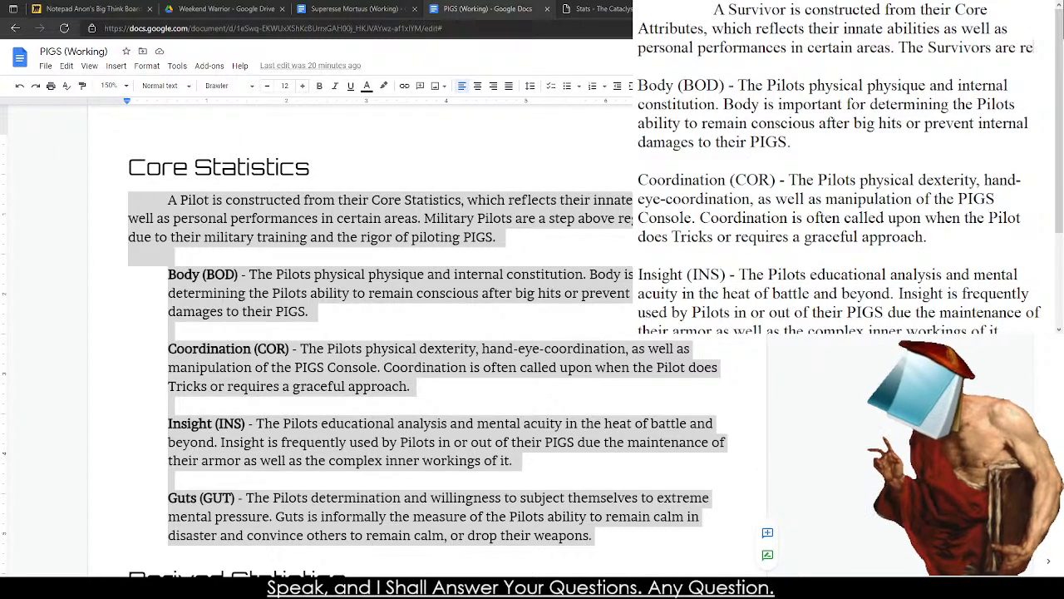
{"action": "type", "text": "gular people and"}
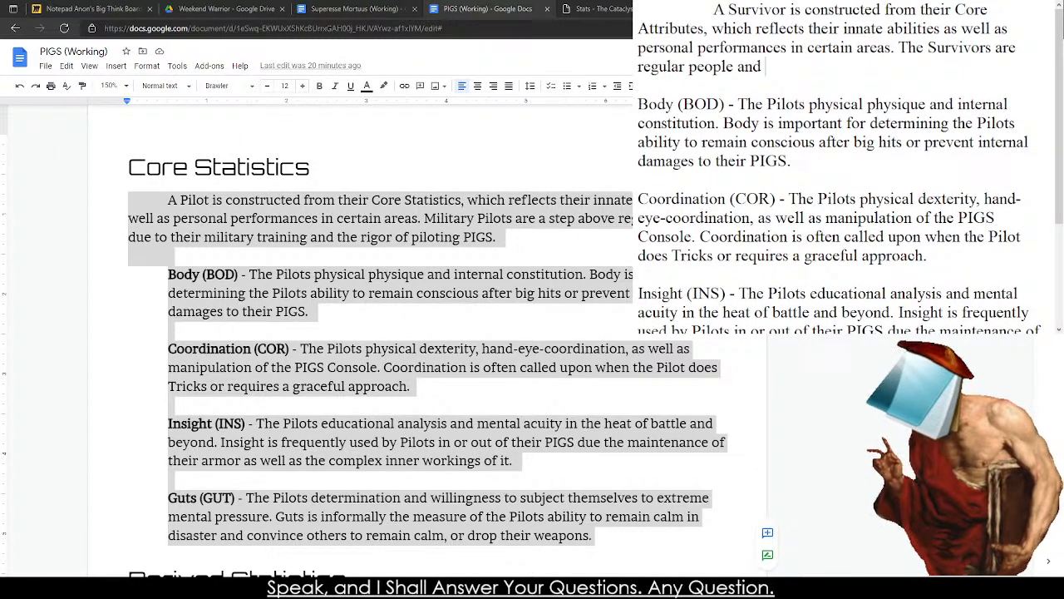
{"action": "key", "text": "BackSpace"}
{"action": "key", "text": "BackSpace"}
{"action": "key", "text": "BackSpace"}
{"action": "key", "text": "BackSpace"}
{"action": "key", "text": "BackSpace"}
Complete the introduction's last sentence with ", with all the problems and issues associated with it.".
{"action": "type", "text": ", wit"}
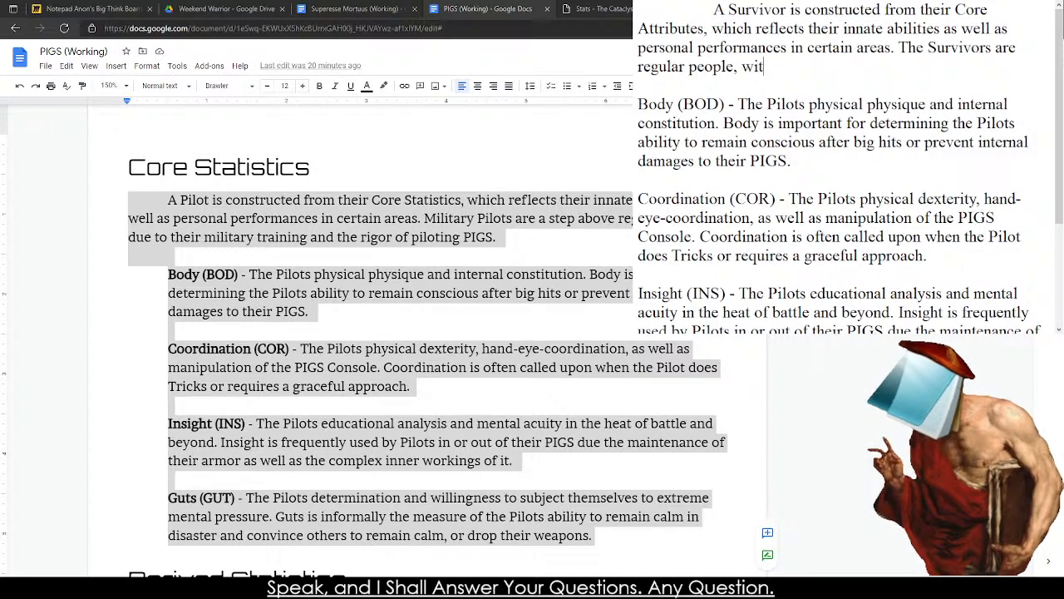
{"action": "type", "text": "h all the problem"}
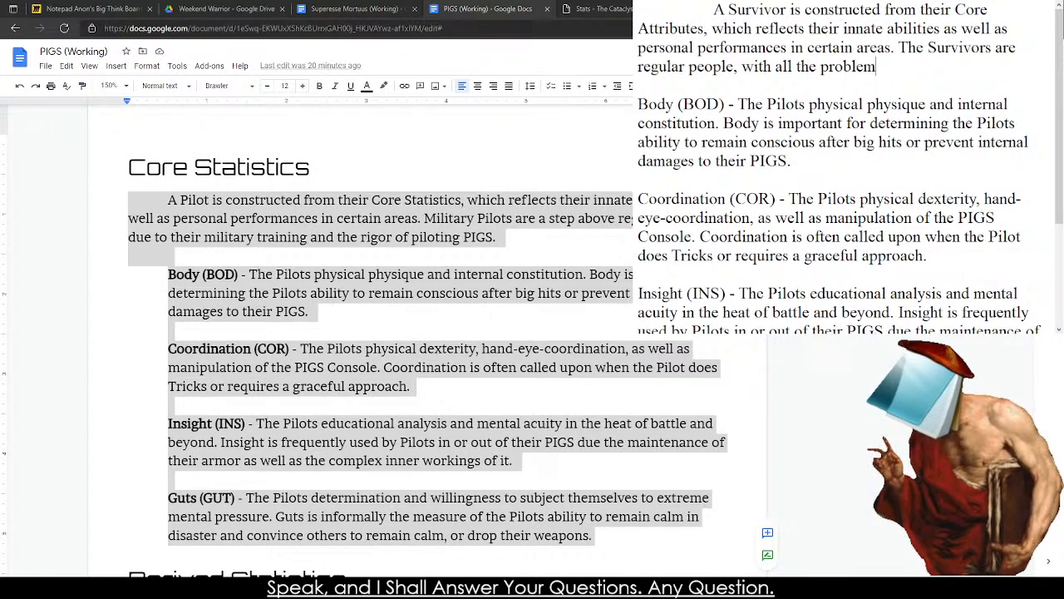
{"action": "type", "text": "s and issues ass"}
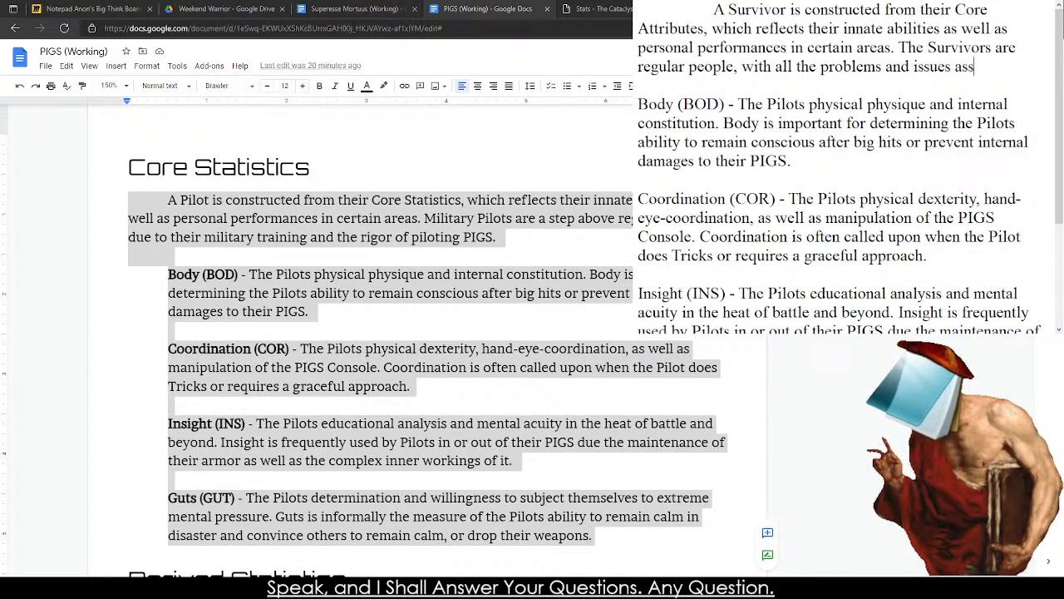
{"action": "type", "text": "ociated with it."}
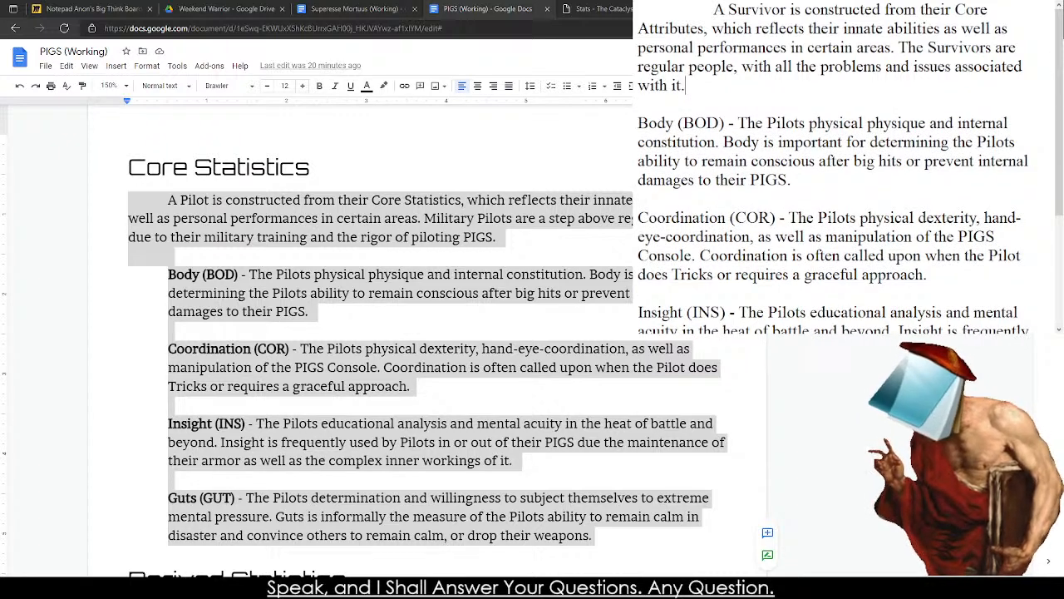
In the Body entry, change the first "Pilots" to "Surivors" and replace the second sentence with "Body is important for the Survivors".
{"action": "double_click", "coordinate": [775, 123]}
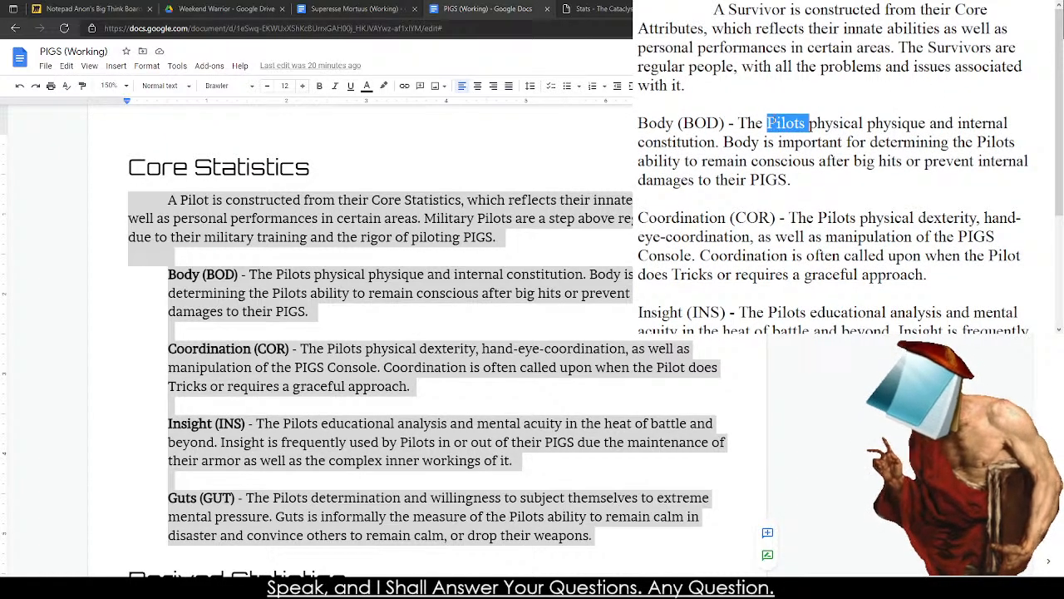
{"action": "type", "text": "Surivors"}
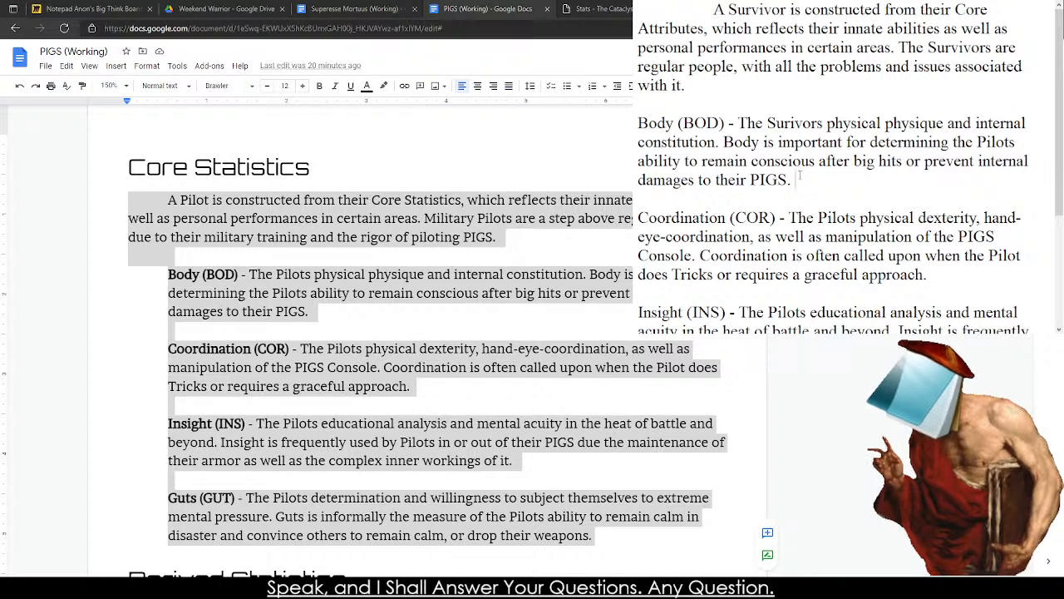
{"action": "left_click_drag", "start_coordinate": [878, 162], "coordinate": [734, 143]}
{"action": "left_click_drag", "start_coordinate": [795, 180], "coordinate": [733, 143]}
{"action": "left_click", "coordinate": [1023, 143]}
{"action": "left_click_drag", "start_coordinate": [961, 184], "coordinate": [720, 143]}
{"action": "double_click", "coordinate": [985, 144]}
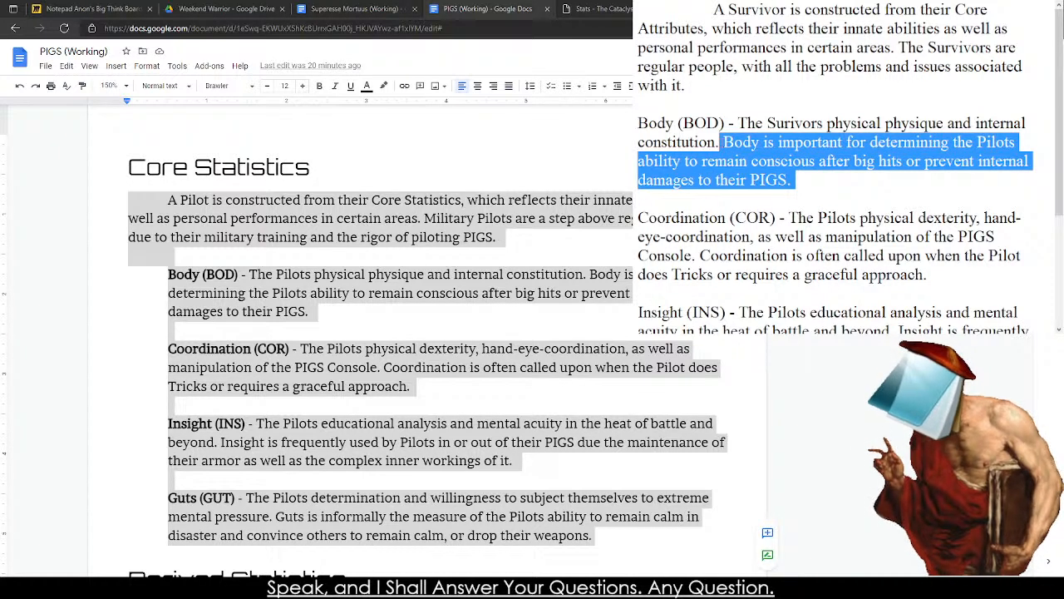
{"action": "type", "text": "B"}
{"action": "key", "text": "BackSpace"}
{"action": "type", "text": "Body is "}
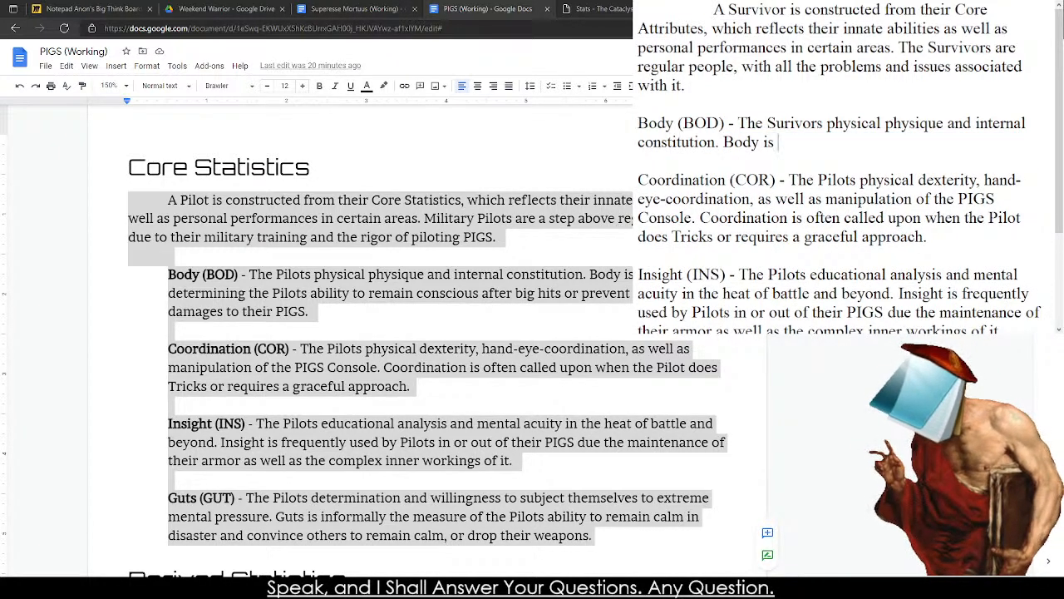
{"action": "type", "text": "important for the "}
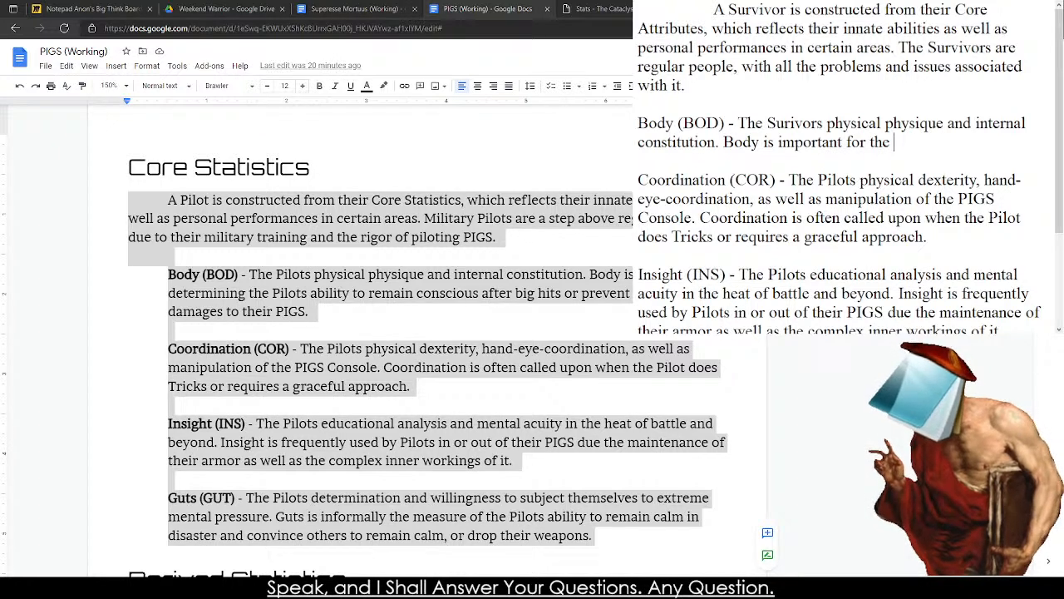
{"action": "type", "text": "Surviv"}
{"action": "type", "text": "physical"}
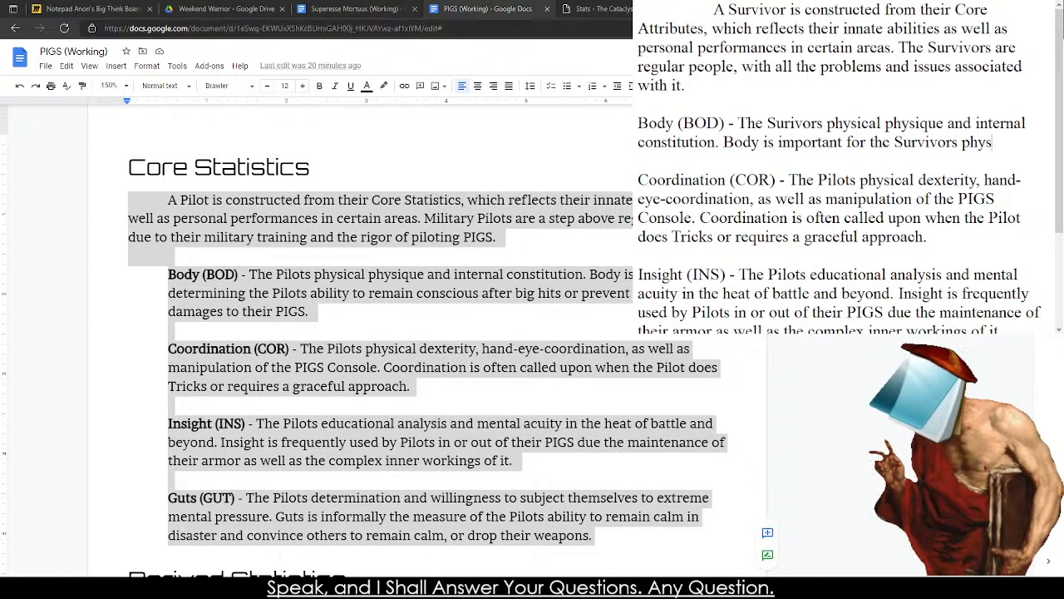
{"action": "key", "text": "BackSpace"}
{"action": "key", "text": "BackSpace"}
{"action": "key", "text": "BackSpace"}
{"action": "key", "text": "BackSpace"}
{"action": "key", "text": "BackSpace"}
{"action": "key", "text": "BackSpace"}
{"action": "key", "text": "BackSpace"}
{"action": "key", "text": "BackSpace"}
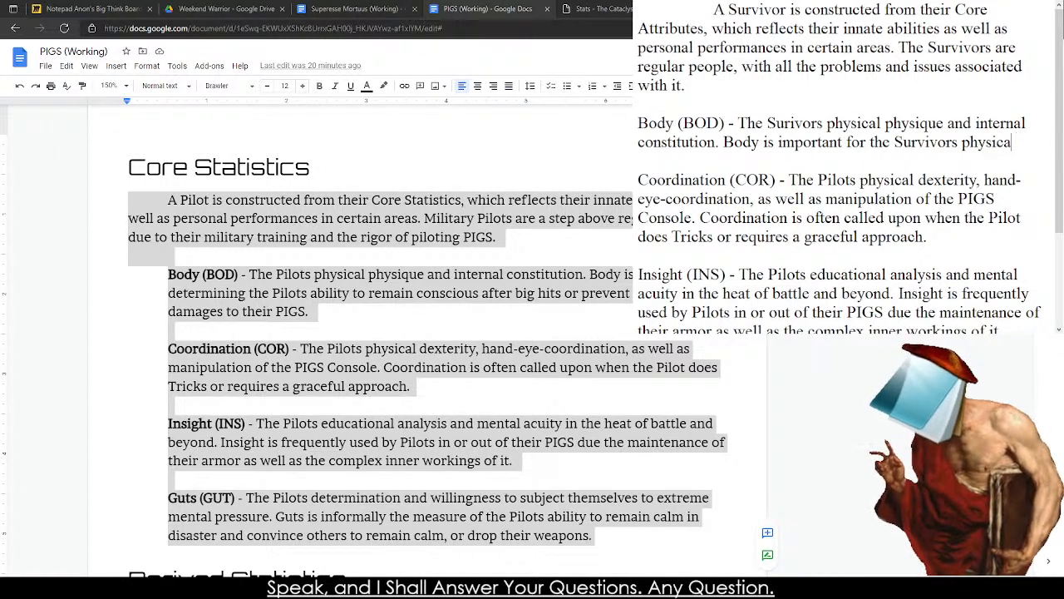
Complete the second sentence of the Body entry with "carrying capacity and natural resilience to wounds as well as infection.".
{"action": "type", "text": "carrying capa"}
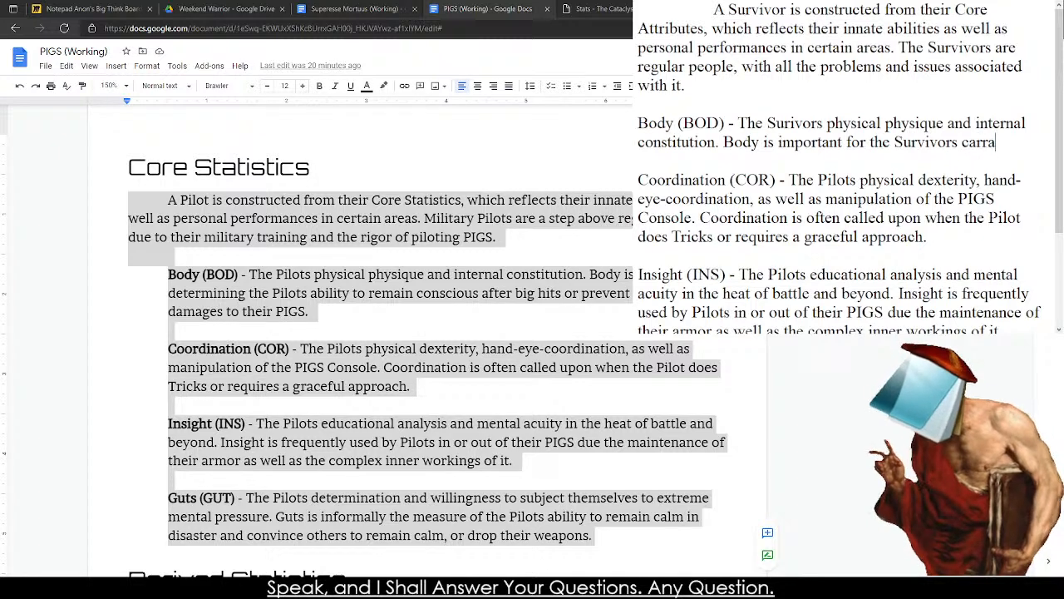
{"action": "type", "text": "city"}
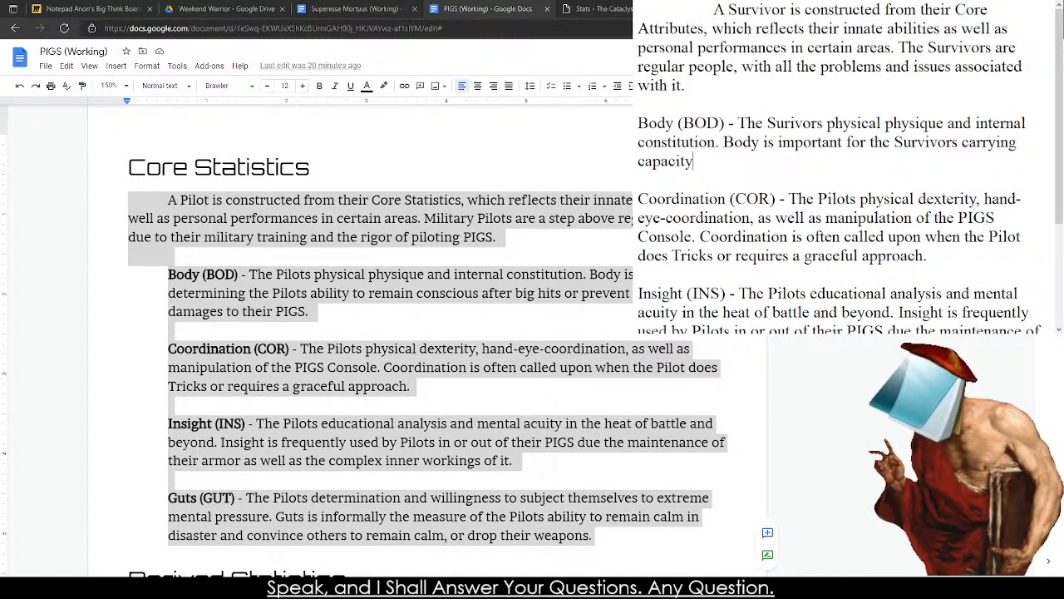
{"action": "type", "text": " and natural resi"}
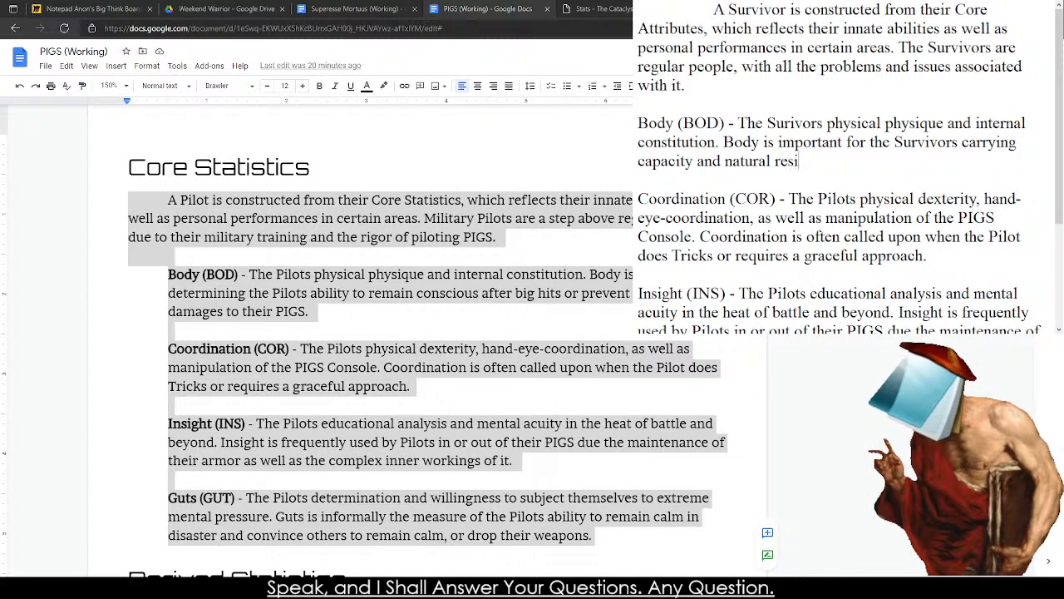
{"action": "type", "text": "lien"}
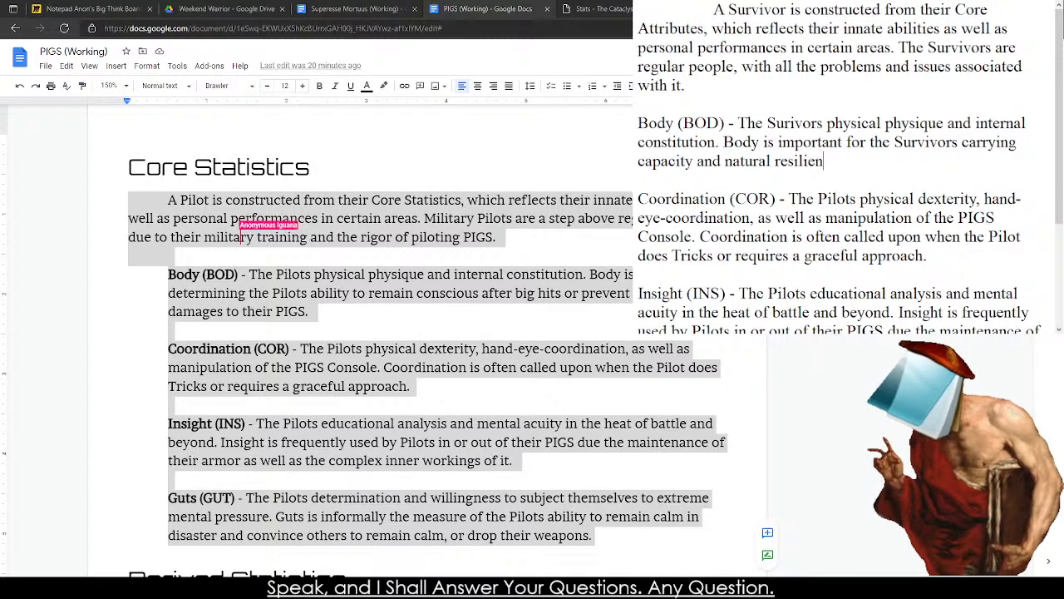
{"action": "type", "text": "ce to wounds as well"}
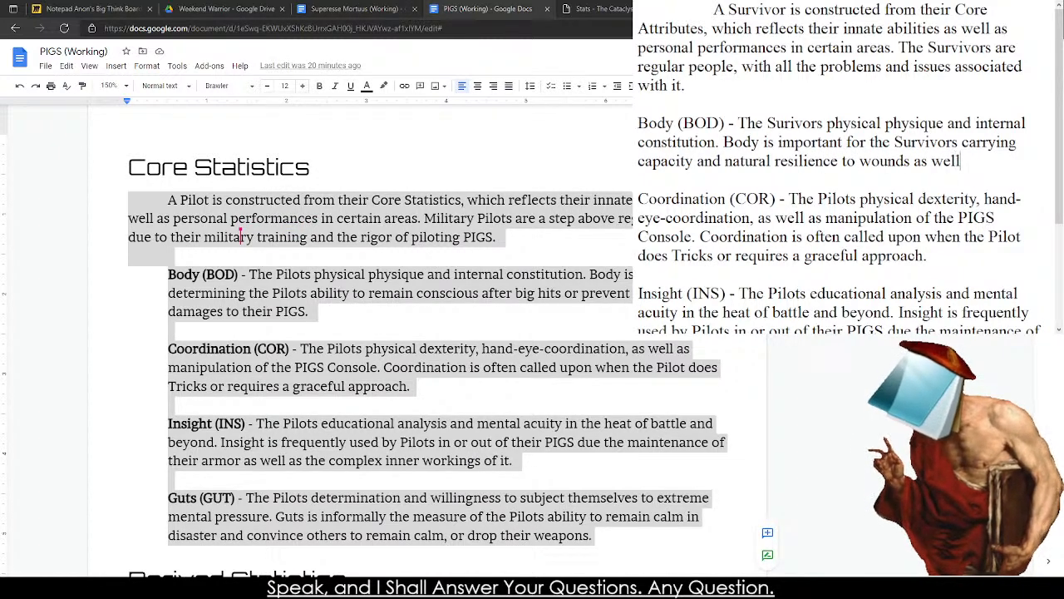
{"action": "type", "text": " as in"}
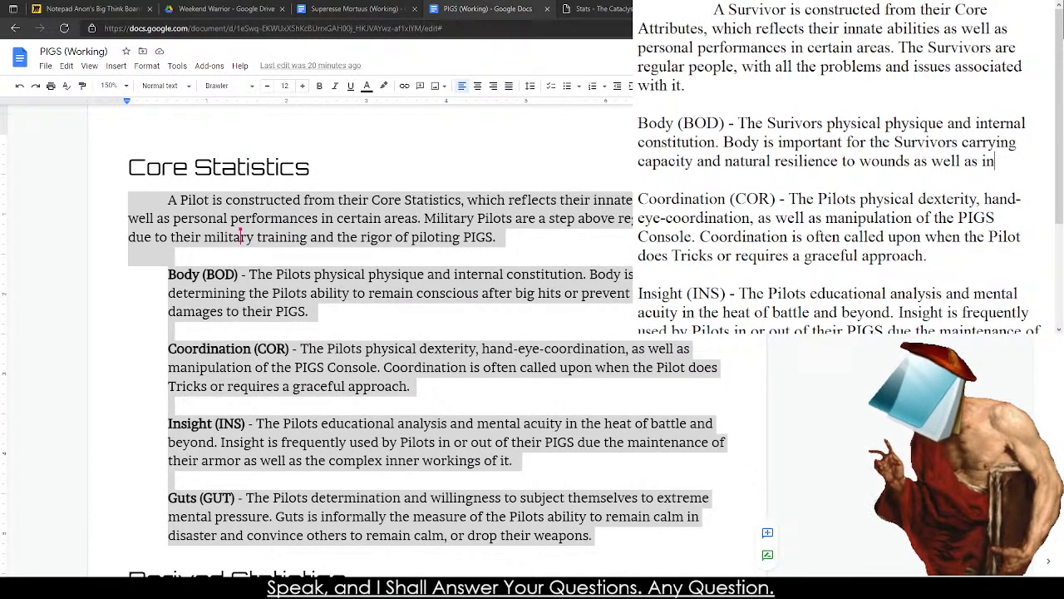
{"action": "type", "text": "fection."}
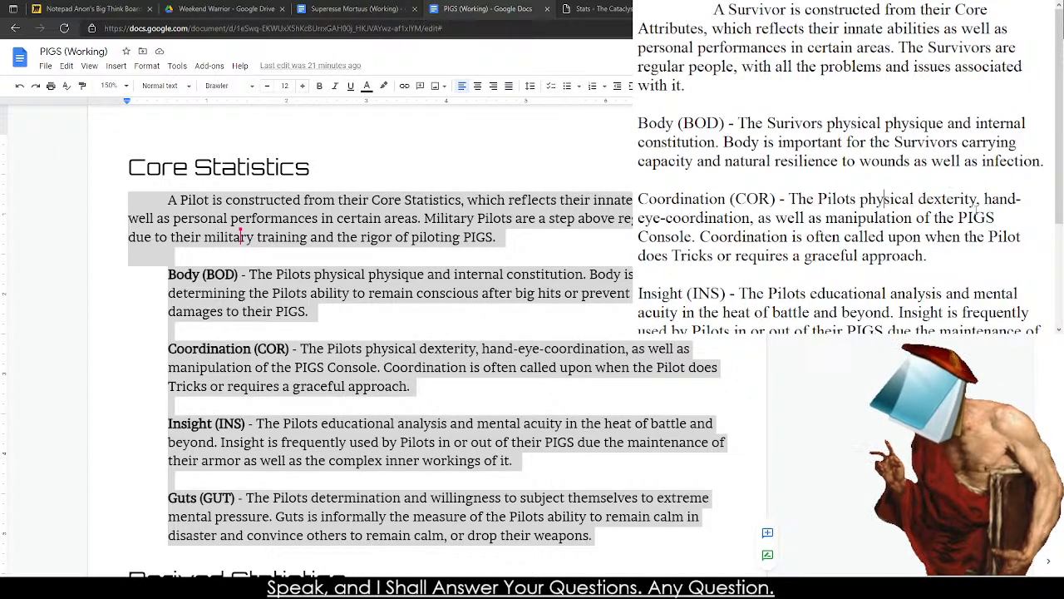
Replace the second sentence of the Coordination entry with a new one beginning "Coordination is required for".
{"action": "left_click", "coordinate": [963, 257]}
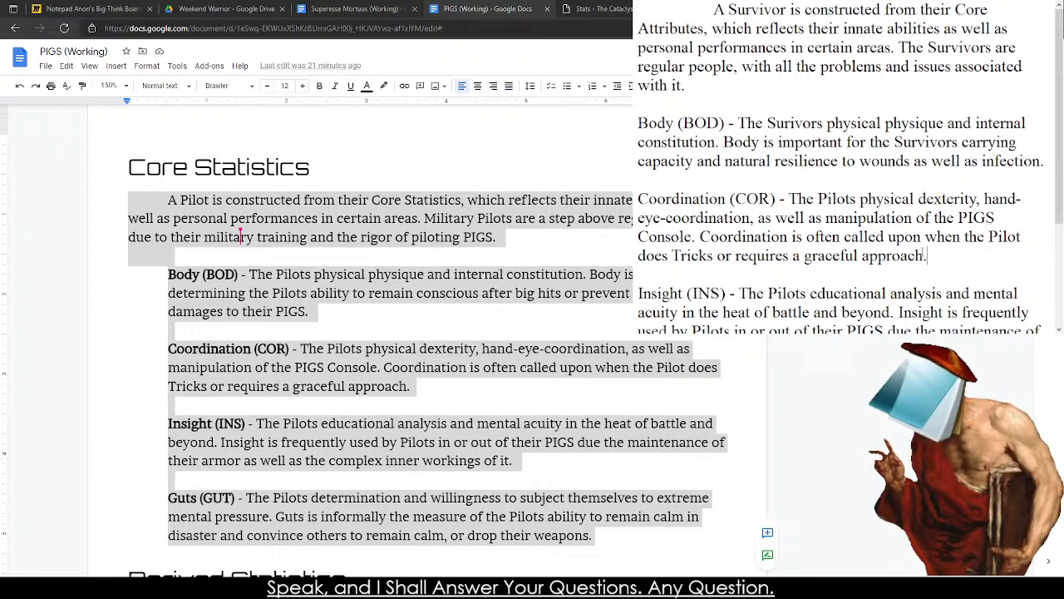
{"action": "left_click_drag", "start_coordinate": [933, 255], "coordinate": [701, 237]}
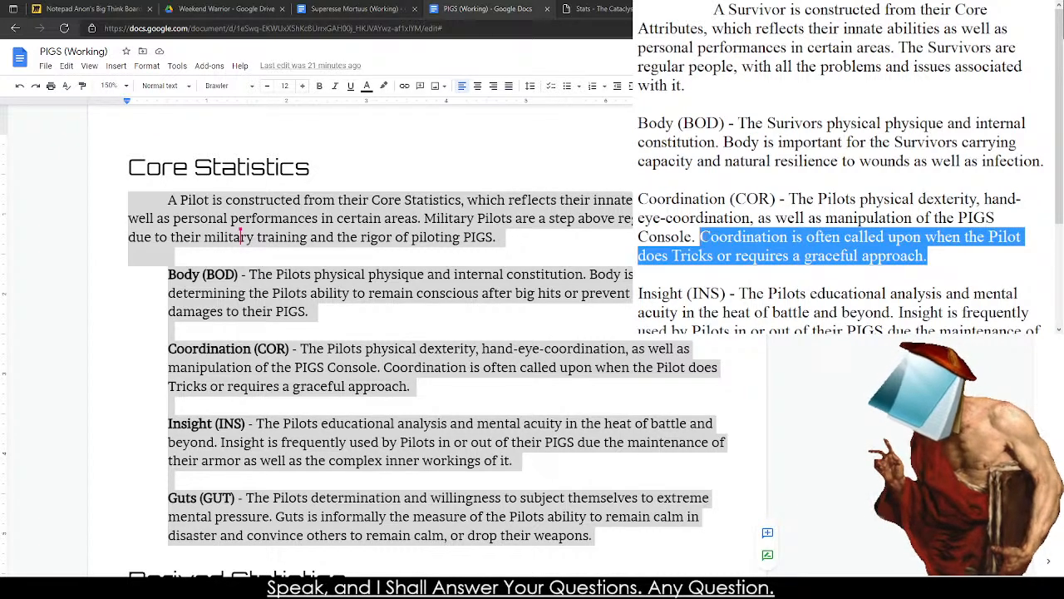
{"action": "type", "text": "Coordination "}
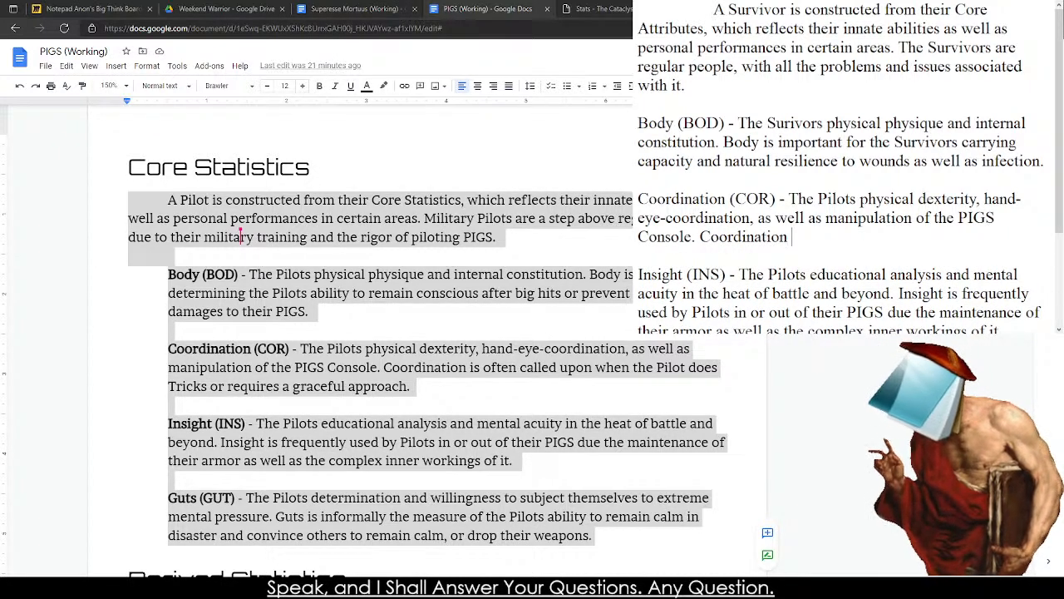
{"action": "type", "text": "is requried"}
{"action": "key", "text": "BackSpace"}
{"action": "key", "text": "BackSpace"}
{"action": "key", "text": "BackSpace"}
{"action": "key", "text": "BackSpace"}
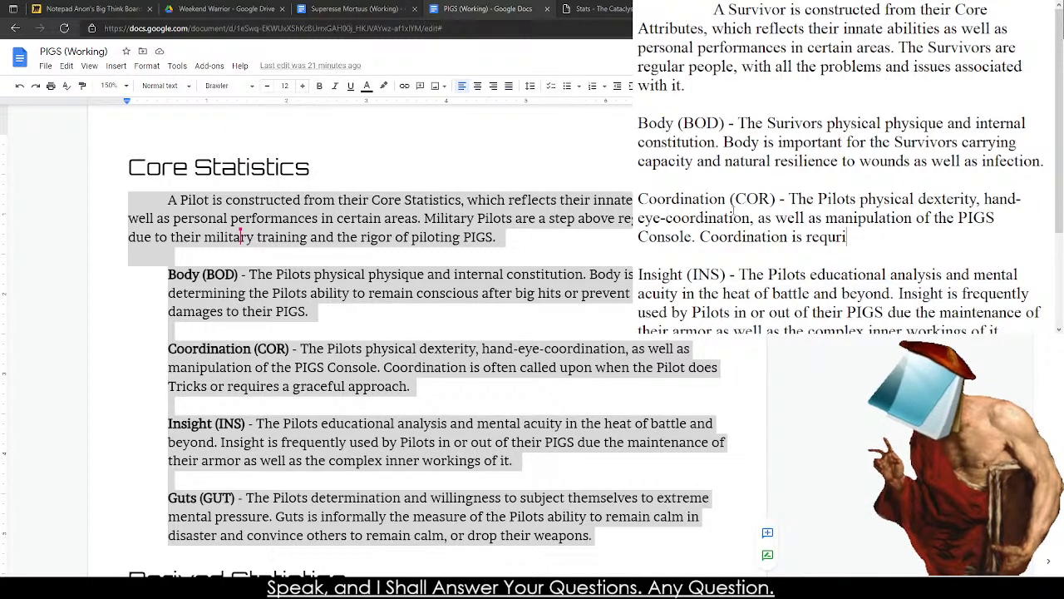
{"action": "type", "text": "ired for Character"}
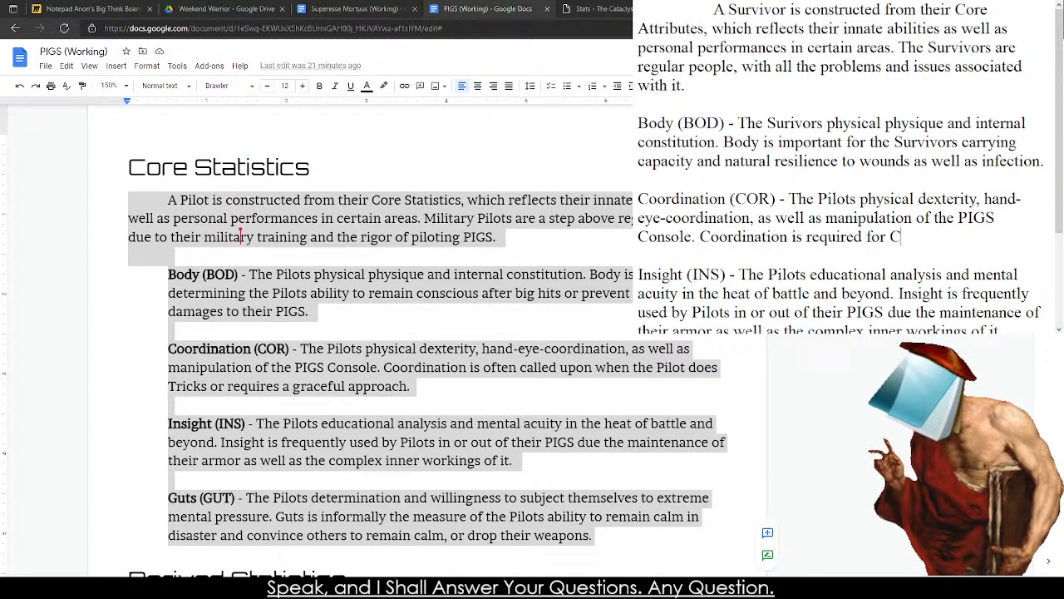
{"action": "key", "text": "BackSpace"}
{"action": "key", "text": "BackSpace"}
{"action": "key", "text": "BackSpace"}
{"action": "key", "text": "BackSpace"}
{"action": "key", "text": "BackSpace"}
{"action": "key", "text": "BackSpace"}
{"action": "key", "text": "BackSpace"}
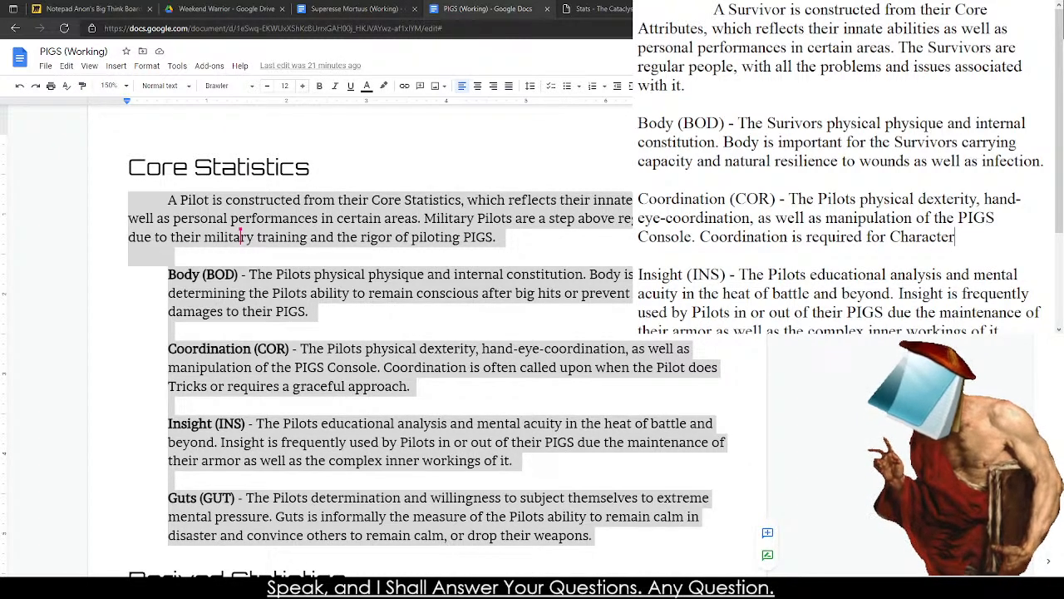
{"action": "key", "text": "BackSpace"}
{"action": "key", "text": "BackSpace"}
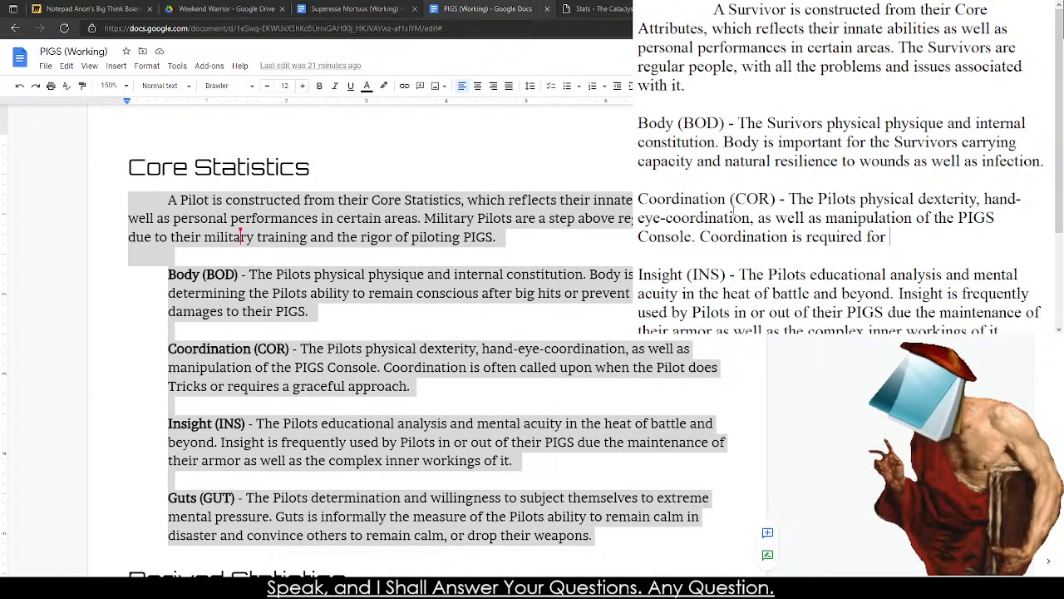
Complete the second sentence of the Coordination entry with "delicate movement and speedy retreats.".
{"action": "type", "text": "delicate movement and "}
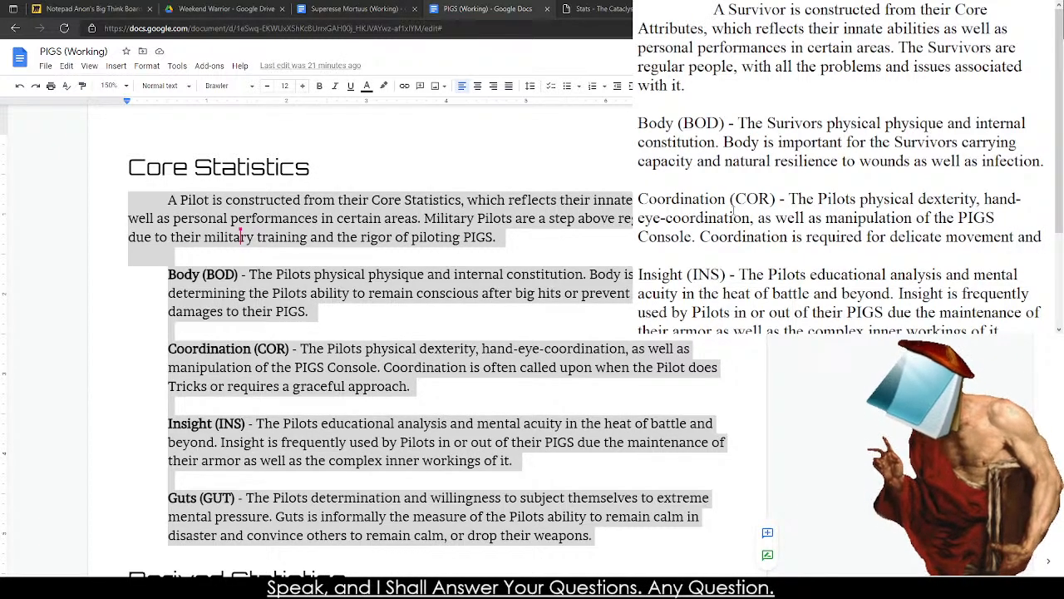
{"action": "type", "text": "quick"}
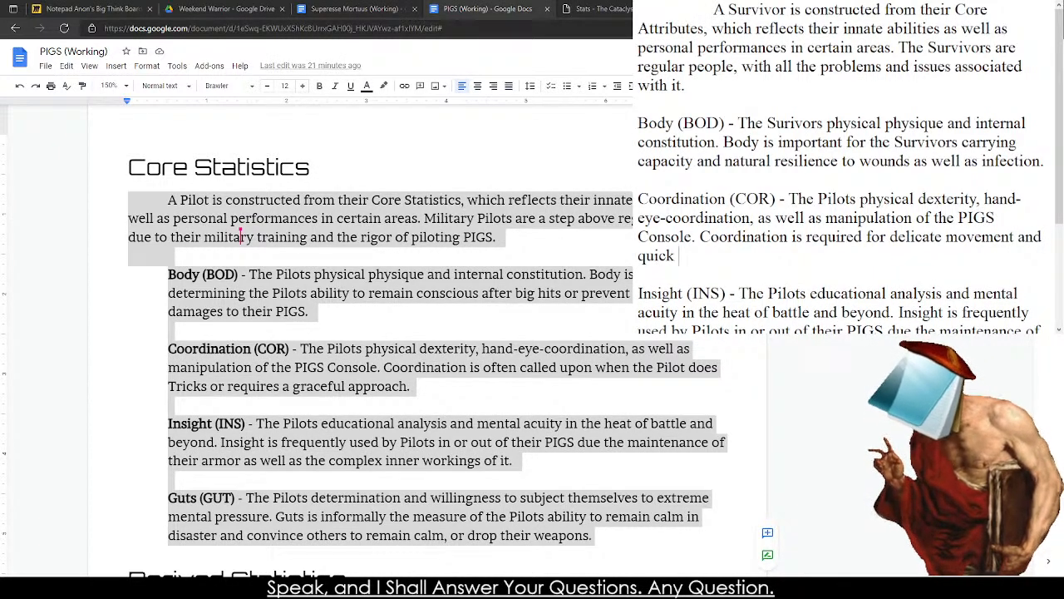
{"action": "key", "text": "BackSpace"}
{"action": "key", "text": "BackSpace"}
{"action": "key", "text": "BackSpace"}
{"action": "key", "text": "BackSpace"}
{"action": "key", "text": "BackSpace"}
{"action": "key", "text": "BackSpace"}
{"action": "type", "text": "speedy"}
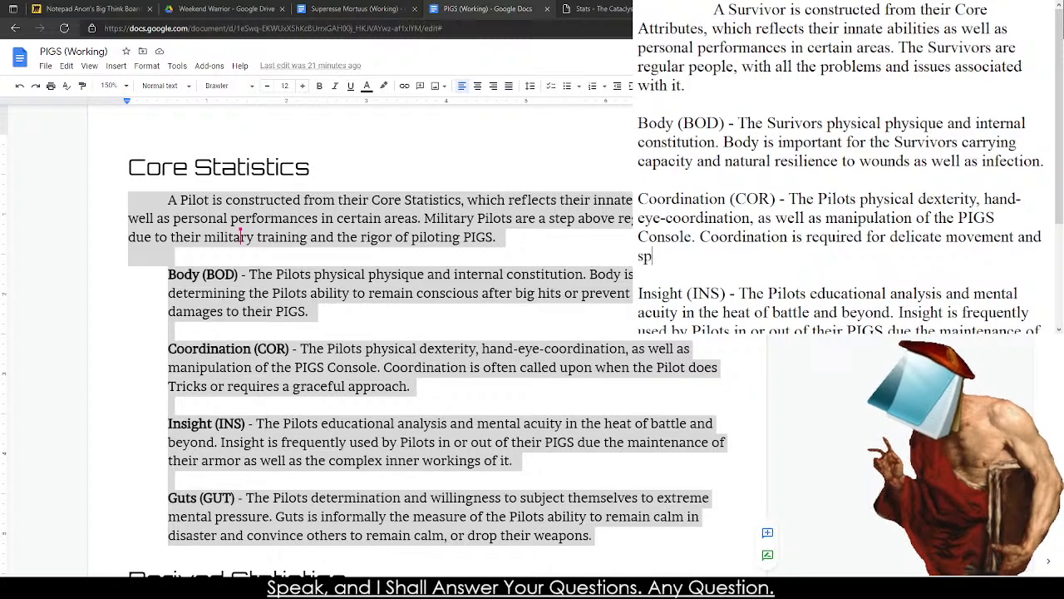
{"action": "type", "text": " retreats."}
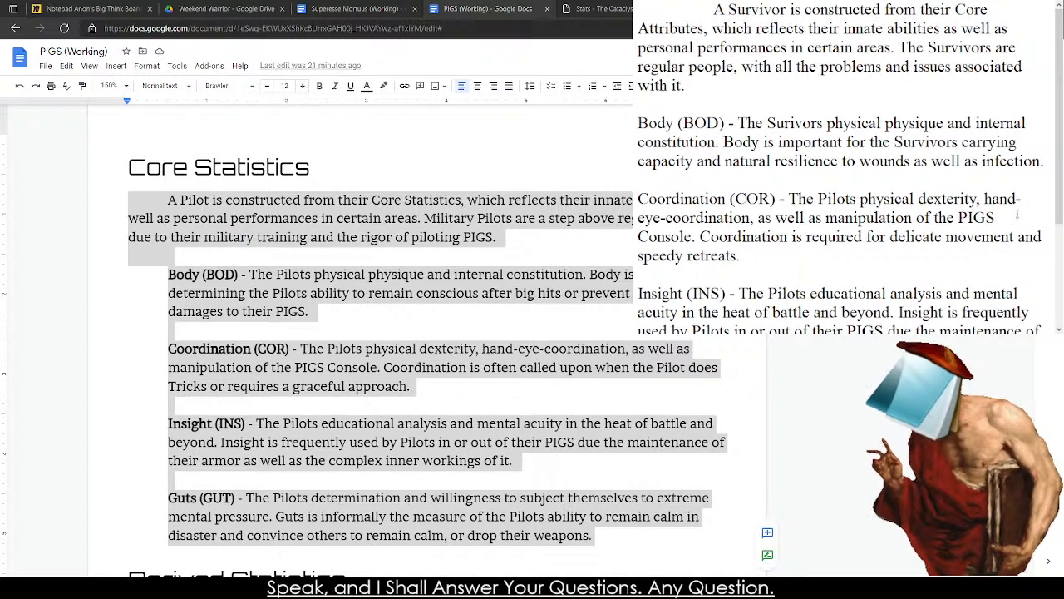
Replace the Coordination entry's first sentence after "The" with "Survivor's physical dexterity, natural speed,".
{"action": "left_click_drag", "start_coordinate": [1017, 214], "coordinate": [948, 218]}
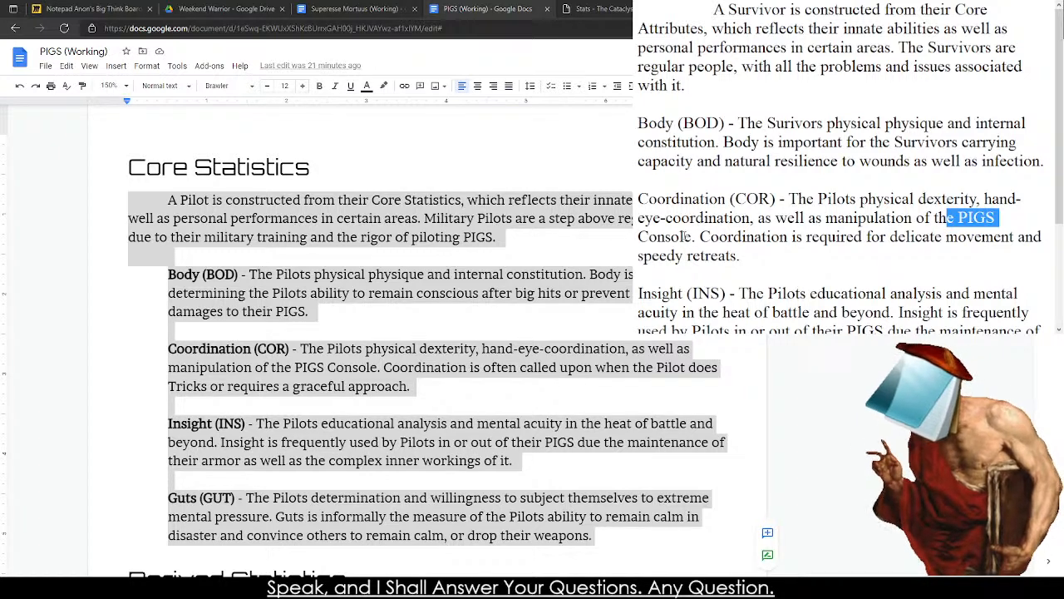
{"action": "left_click_drag", "start_coordinate": [695, 237], "coordinate": [818, 199]}
{"action": "type", "text": "Survivor's "}
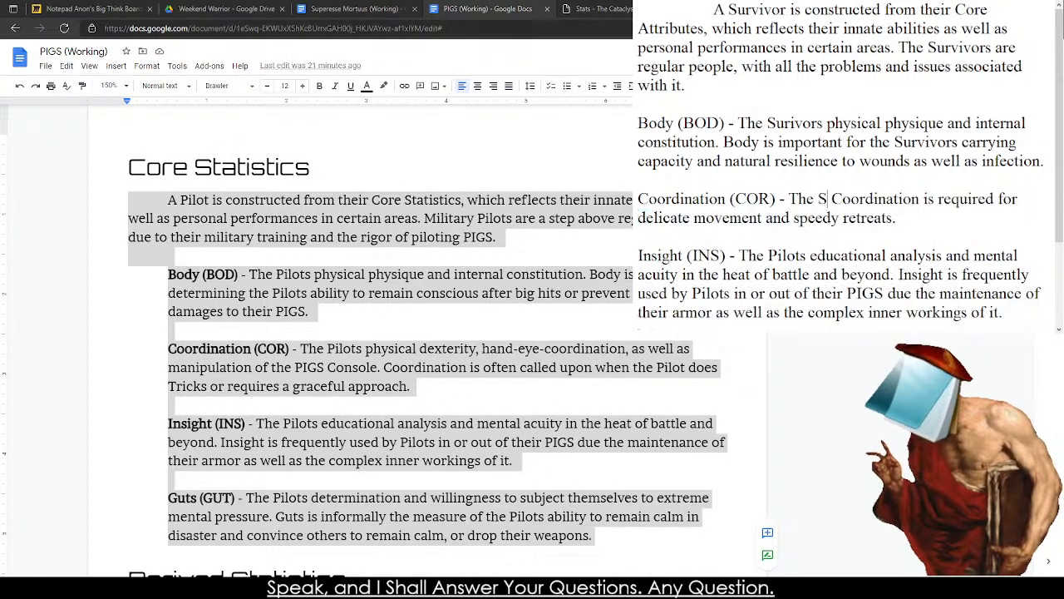
{"action": "type", "text": "phy"}
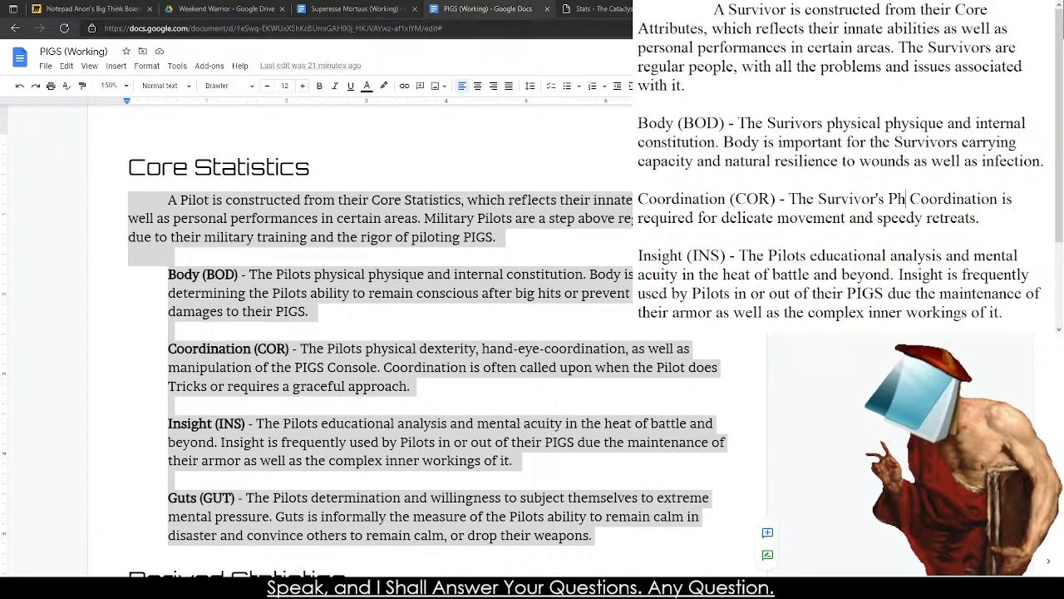
{"action": "type", "text": "sical dexteir"}
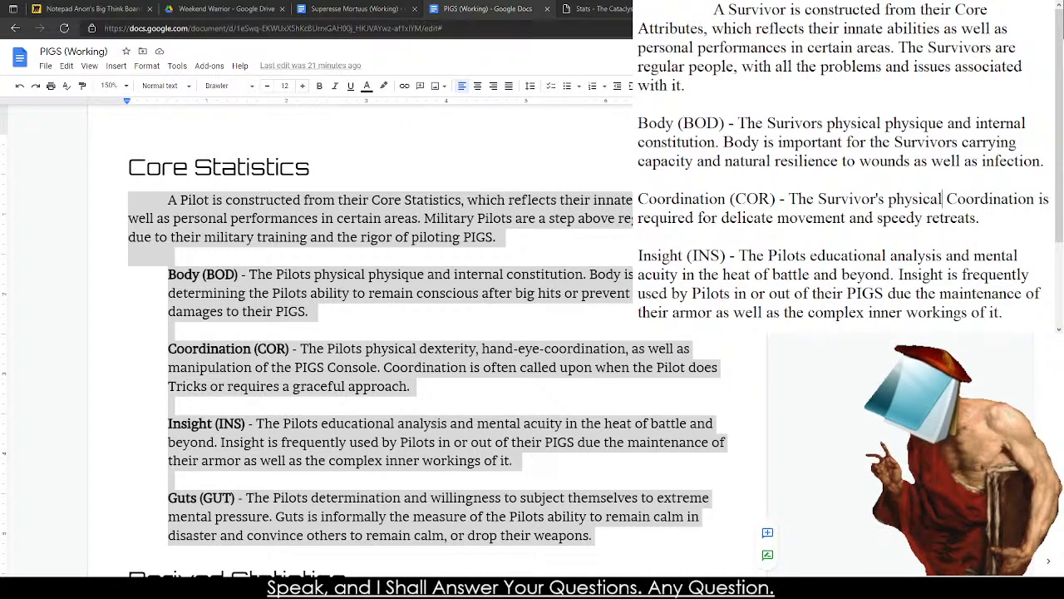
{"action": "key", "text": "BackSpace"}
{"action": "key", "text": "BackSpace"}
{"action": "key", "text": "BackSpace"}
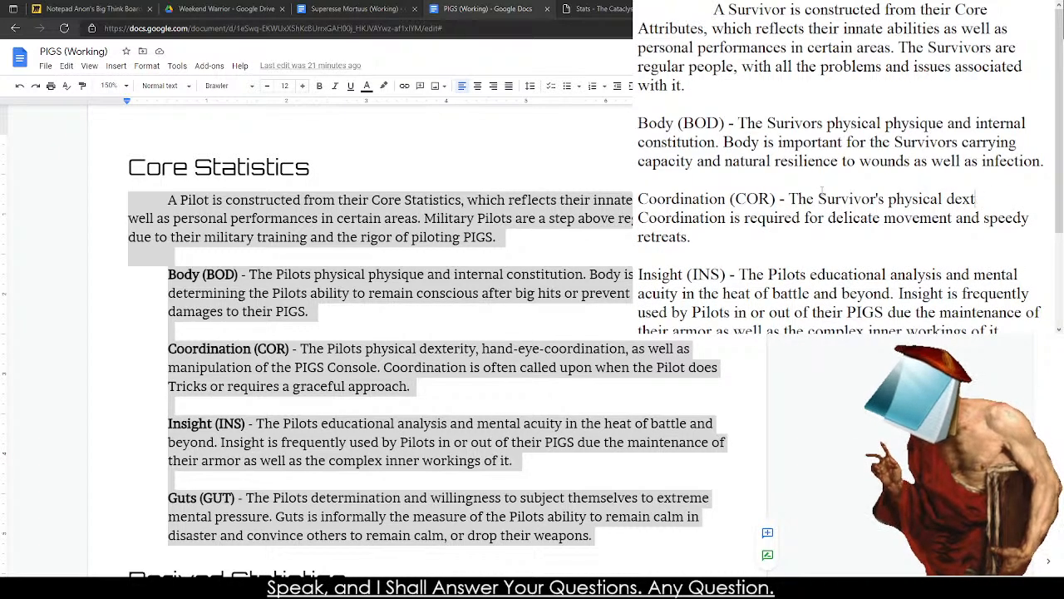
{"action": "type", "text": "erity, natu"}
{"action": "type", "text": "ral speed,"}
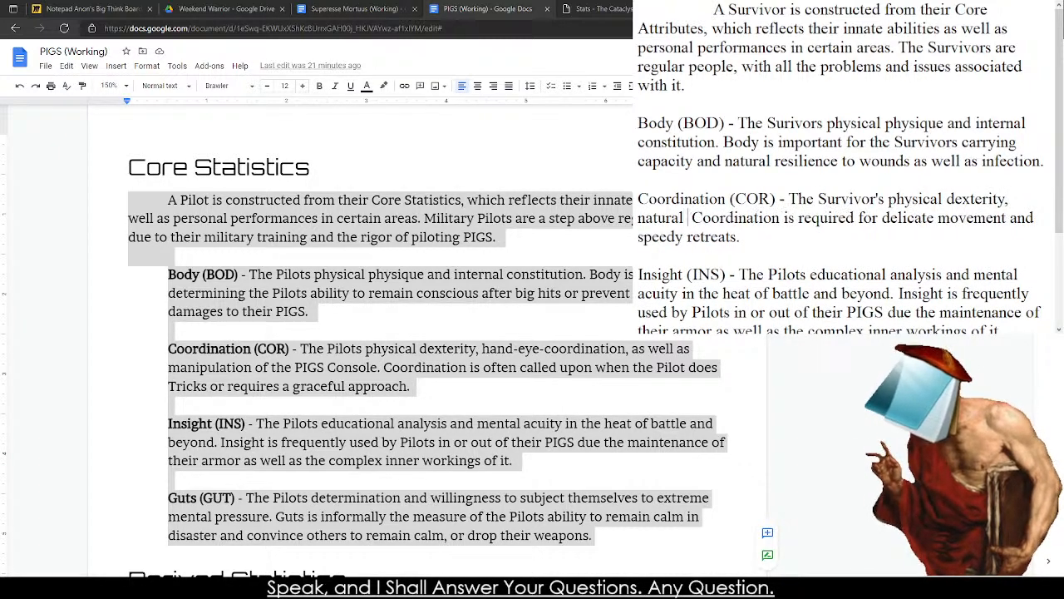
{"action": "type", "text": " and ability to"}
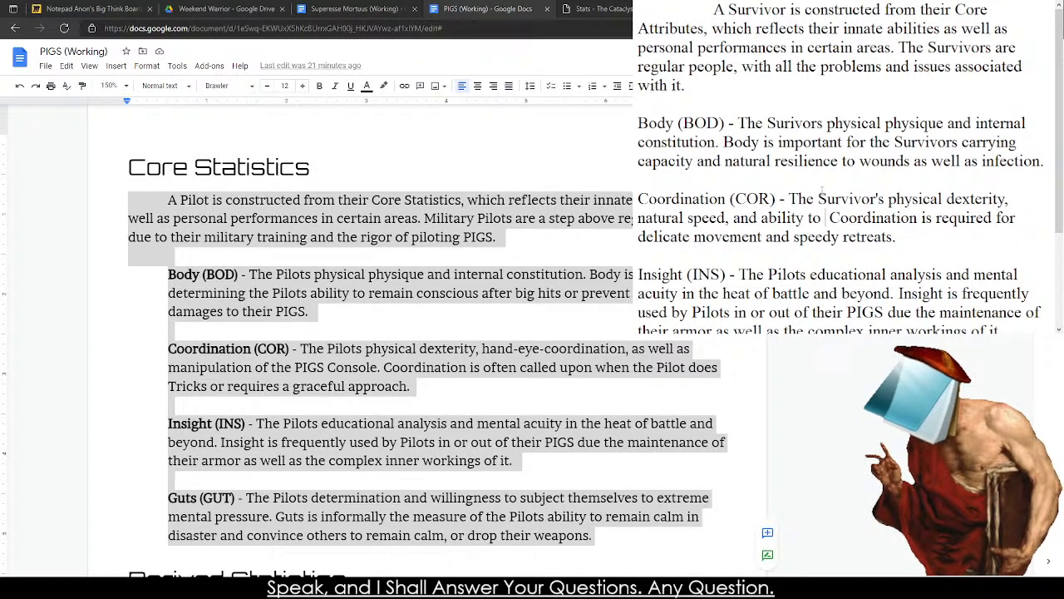
Finish the first sentence of the Coordination entry with "and hand-eye coordination.".
{"action": "key", "text": "BackSpace"}
{"action": "key", "text": "BackSpace"}
{"action": "key", "text": "BackSpace"}
{"action": "key", "text": "BackSpace"}
{"action": "key", "text": "BackSpace"}
{"action": "key", "text": "BackSpace"}
{"action": "key", "text": "BackSpace"}
{"action": "key", "text": "BackSpace"}
{"action": "key", "text": "BackSpace"}
{"action": "key", "text": "BackSpace"}
{"action": "key", "text": "BackSpace"}
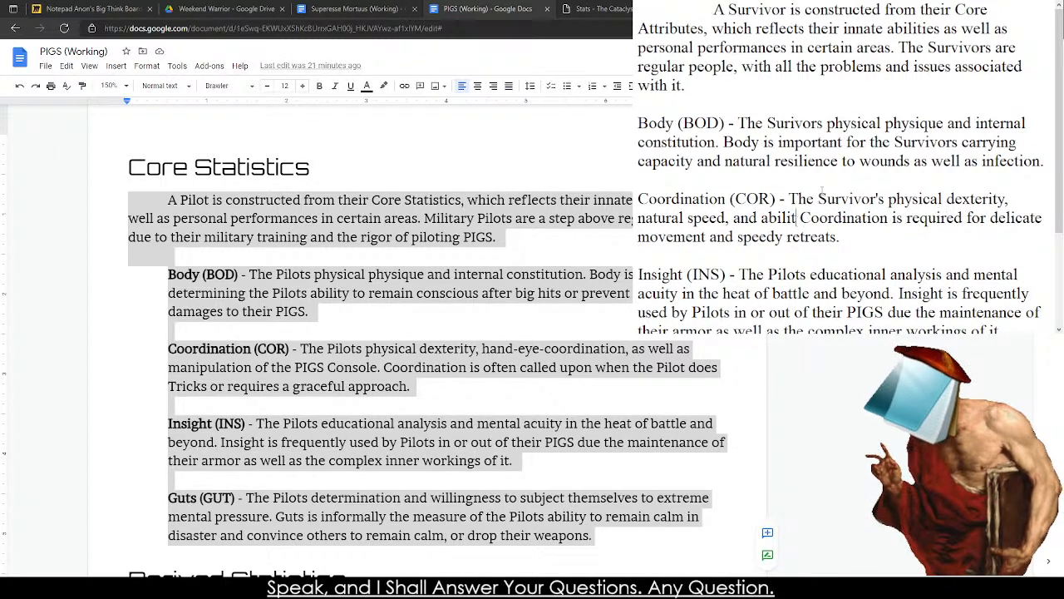
{"action": "type", "text": "hand-eye co C"}
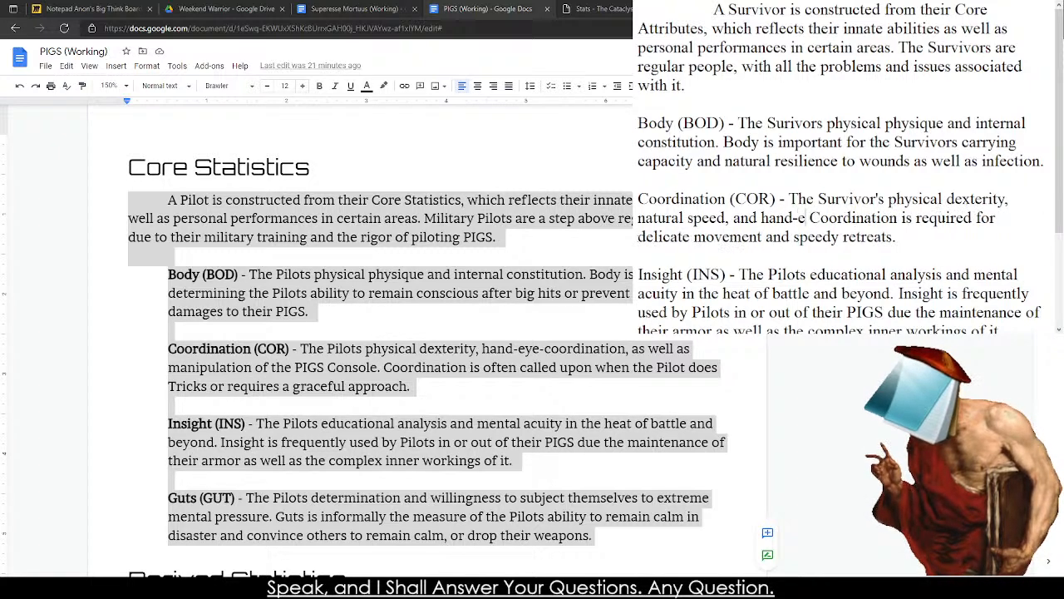
{"action": "type", "text": "oor"}
{"action": "key", "text": "BackSpace"}
{"action": "key", "text": "BackSpace"}
{"action": "key", "text": "BackSpace"}
{"action": "key", "text": "BackSpace"}
{"action": "key", "text": "BackSpace"}
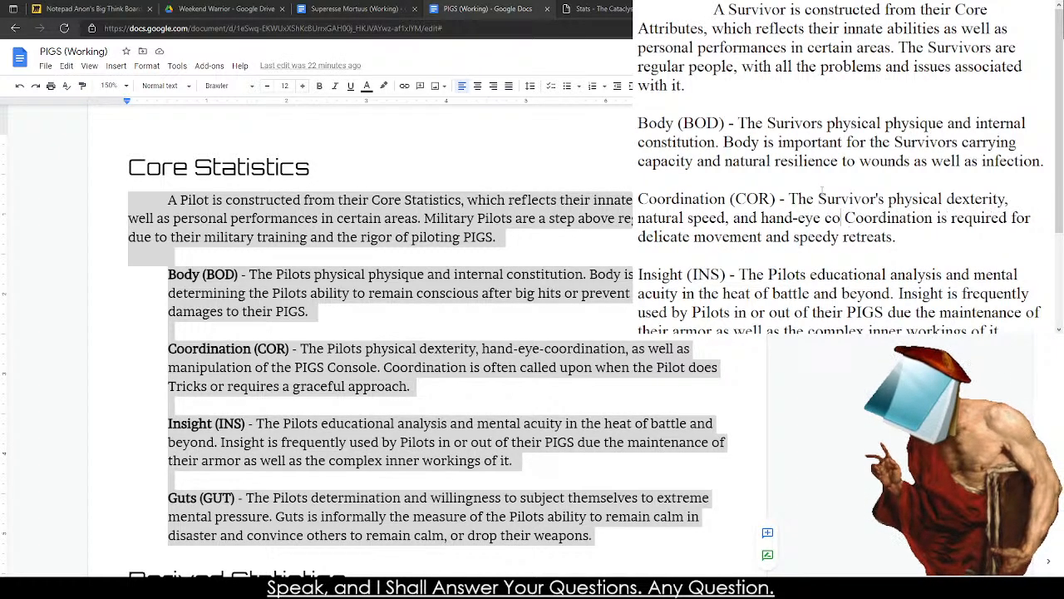
{"action": "type", "text": "coordination."}
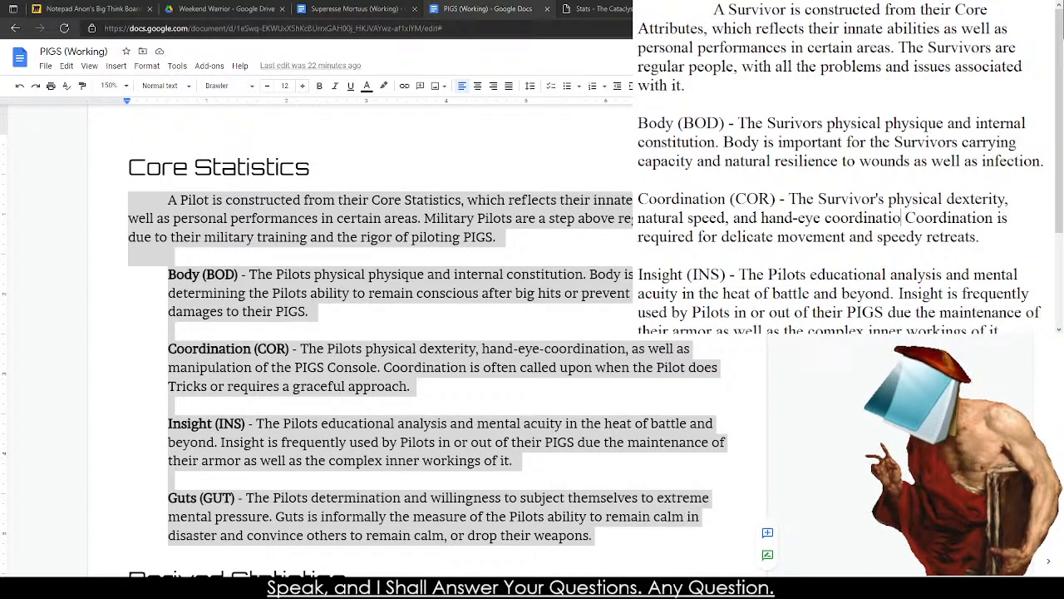
{"action": "key", "text": "BackSpace"}
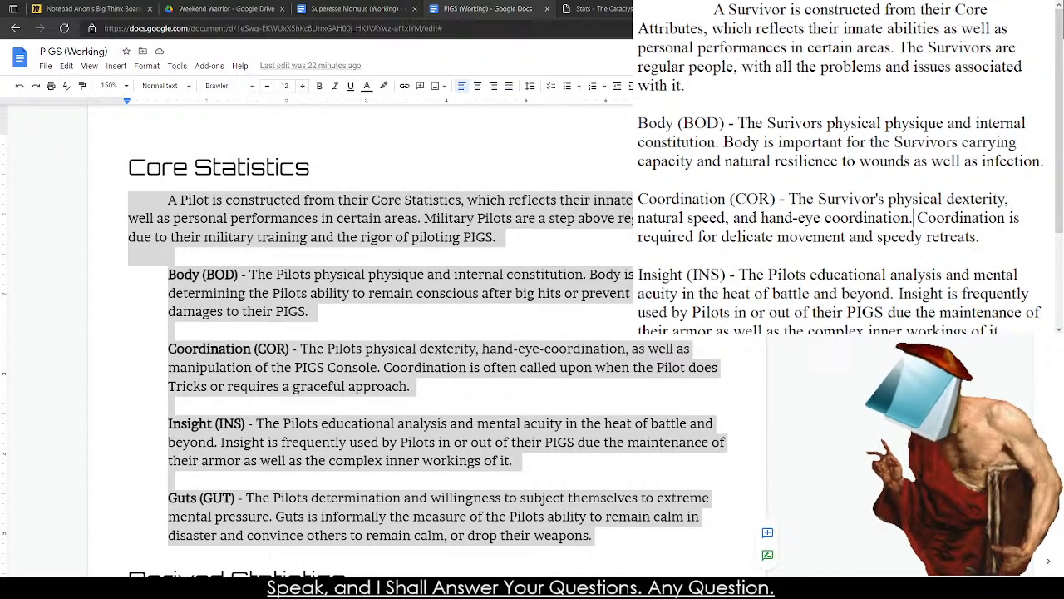
In the Insight entry, change the first "Pilots" to "Survivrs" and "in the heat of battle and beyond" to "in a formal setting".
{"action": "scroll", "coordinate": [844, 166], "scroll_direction": "down", "scroll_amount": 2}
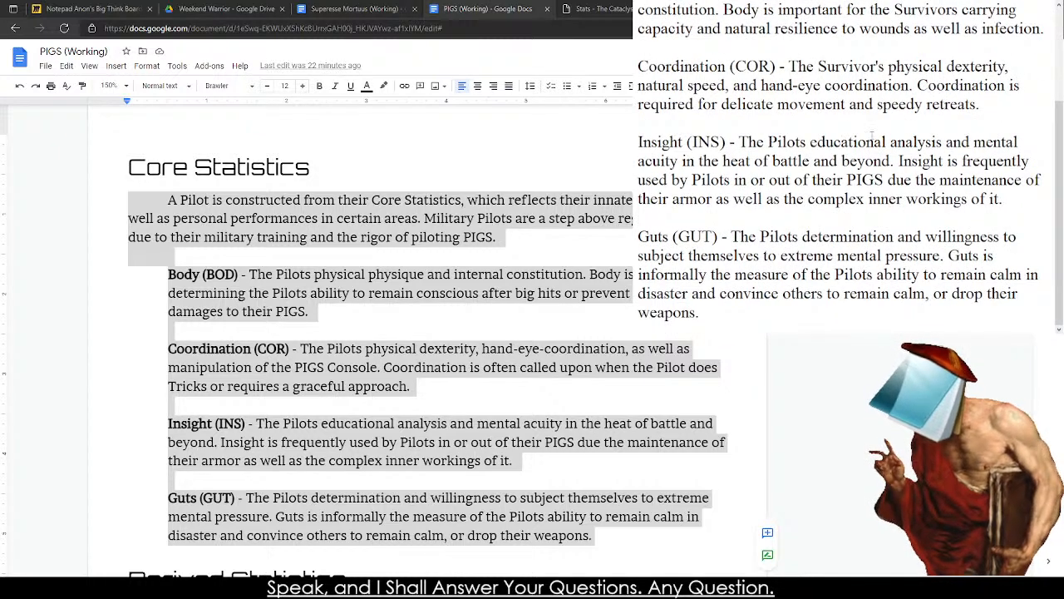
{"action": "double_click", "coordinate": [778, 142]}
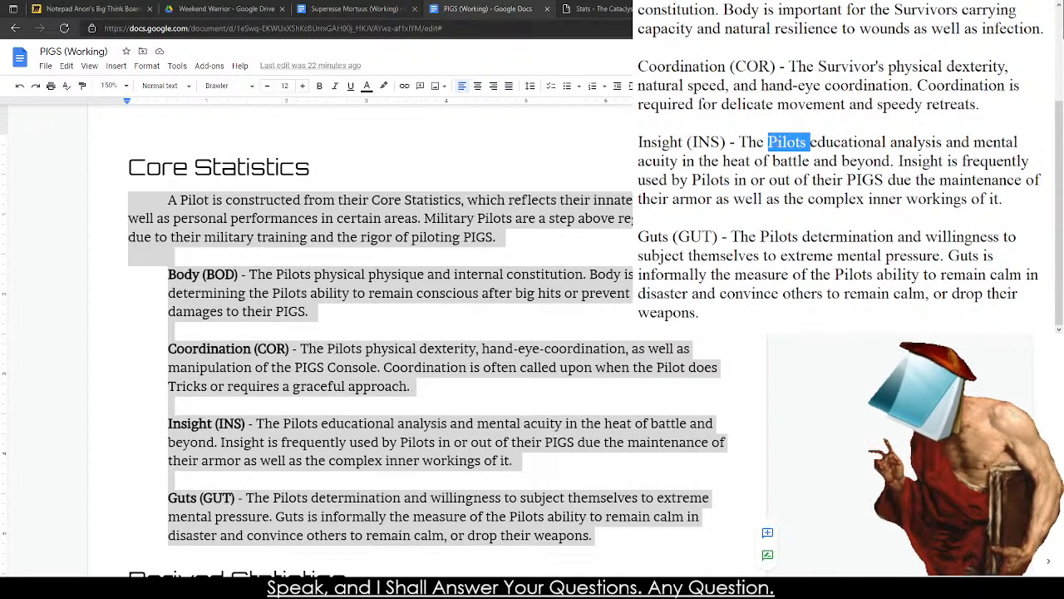
{"action": "type", "text": "Survivrs"}
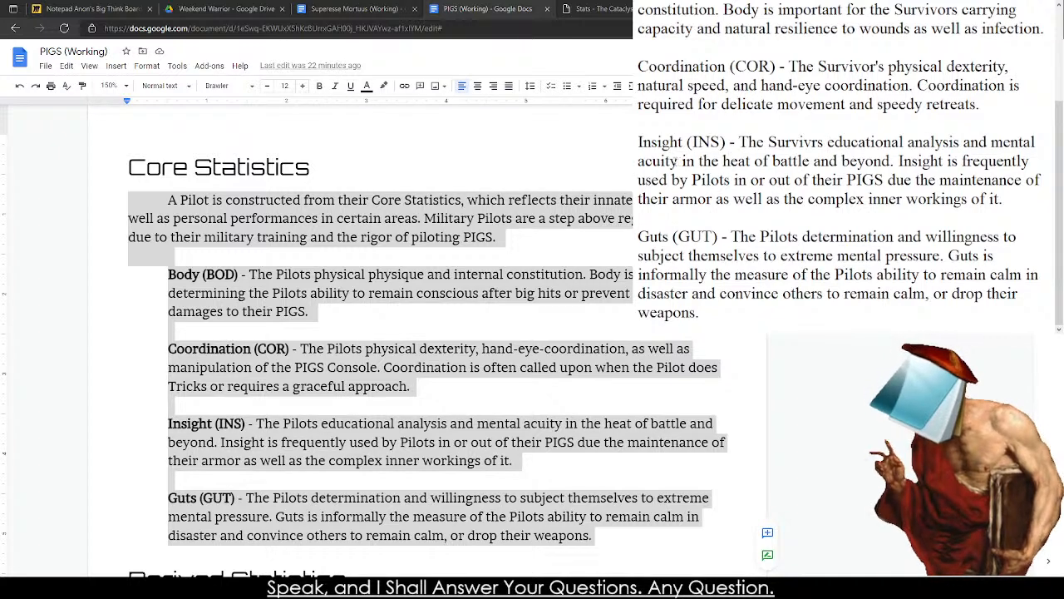
{"action": "left_click_drag", "start_coordinate": [681, 161], "coordinate": [891, 161]}
{"action": "type", "text": "in a formal setting"}
Replace the rest of the Insight entry's second sentence after "frequently used by" with "Survivors to determine aspects".
{"action": "double_click", "coordinate": [1018, 162]}
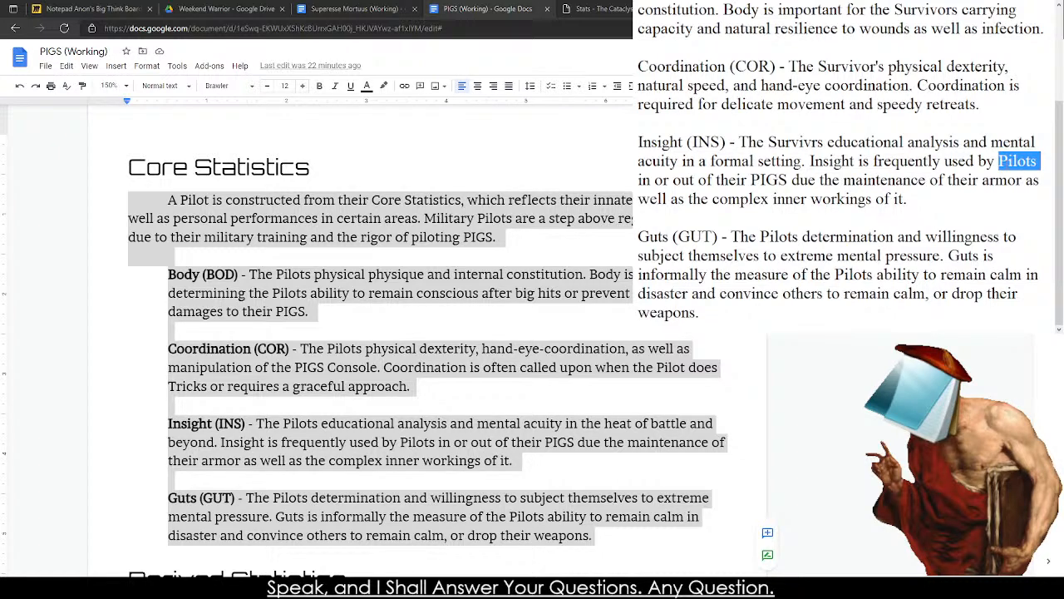
{"action": "left_click", "coordinate": [908, 198], "text": "shift"}
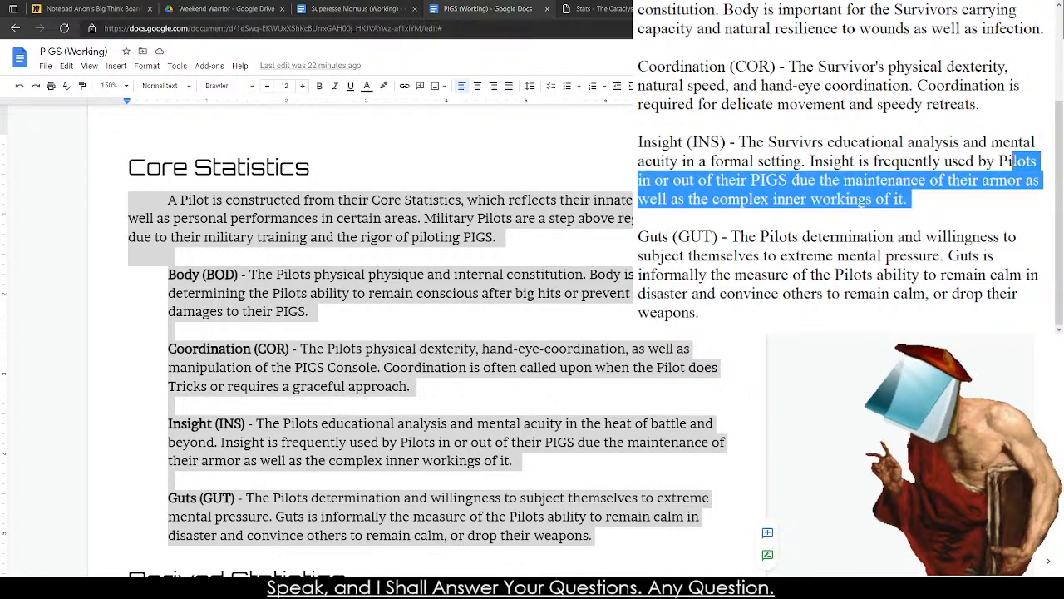
{"action": "type", "text": "Sur"}
{"action": "type", "text": "vivo"}
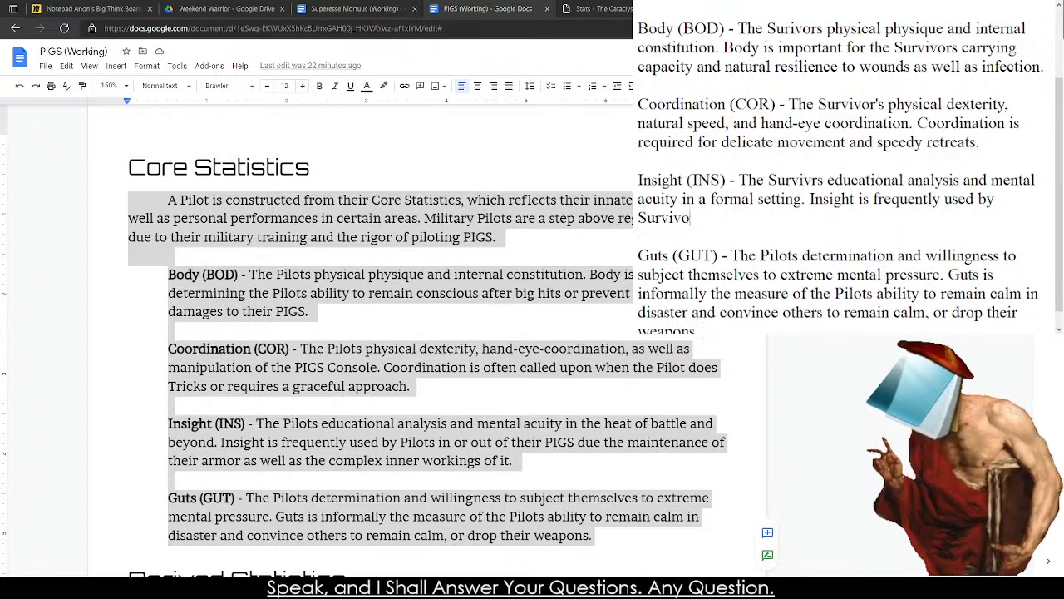
{"action": "type", "text": "rs to determine"}
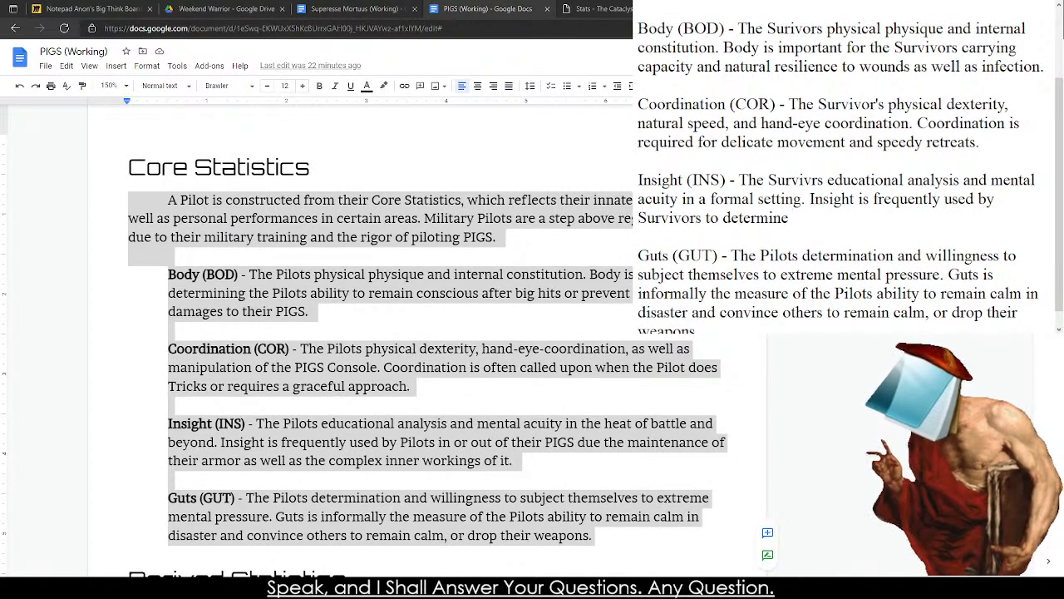
{"action": "type", "text": " the ph"}
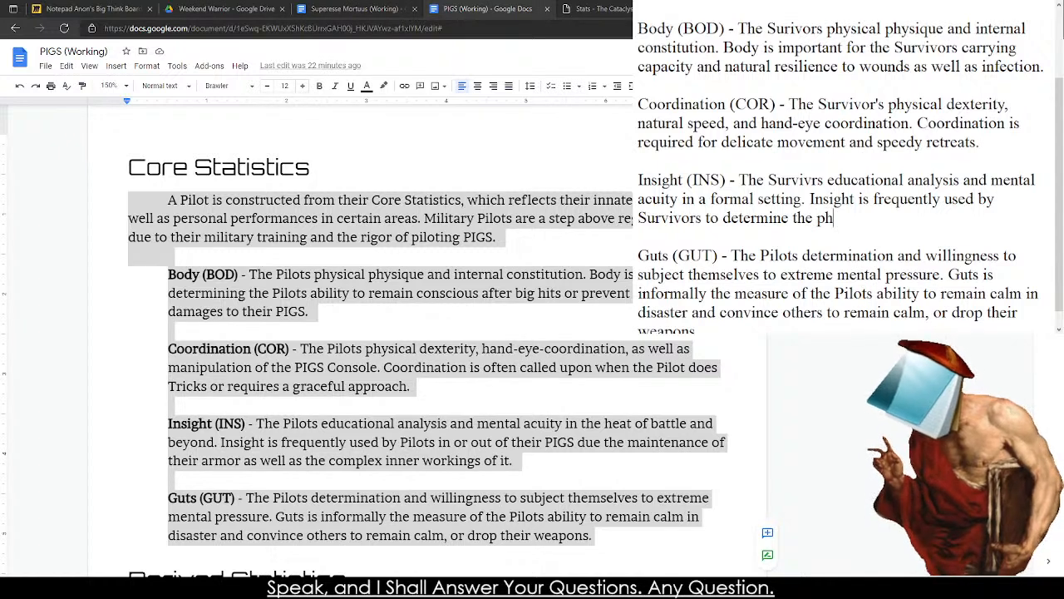
{"action": "key", "text": "BackSpace"}
{"action": "key", "text": "BackSpace"}
{"action": "key", "text": "BackSpace"}
{"action": "key", "text": "BackSpace"}
{"action": "key", "text": "BackSpace"}
{"action": "key", "text": "BackSpace"}
{"action": "type", "text": "aspects of th"}
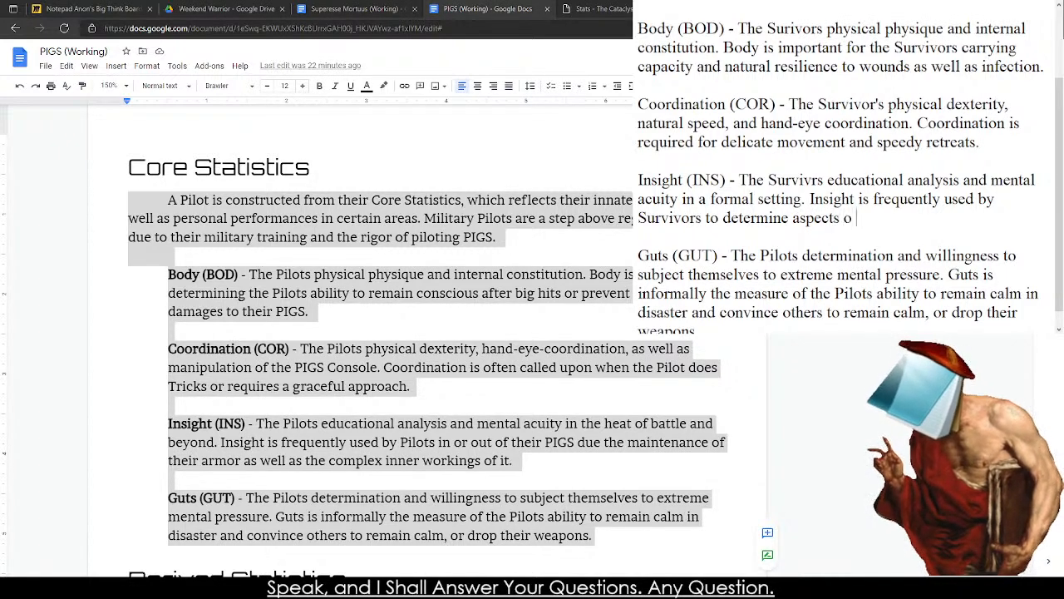
Continue the Insight entry's second sentence after "determine aspects" with "of the physical world and".
{"action": "key", "text": "BackSpace"}
{"action": "key", "text": "BackSpace"}
{"action": "key", "text": "BackSpace"}
{"action": "key", "text": "BackSpace"}
{"action": "type", "text": "f the ph"}
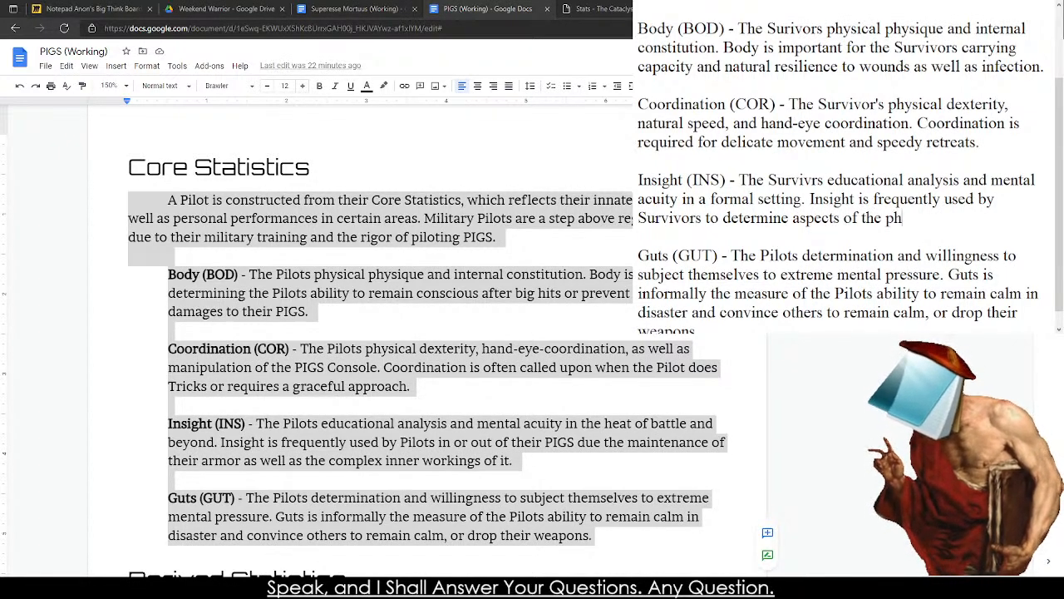
{"action": "type", "text": "ysical world and "}
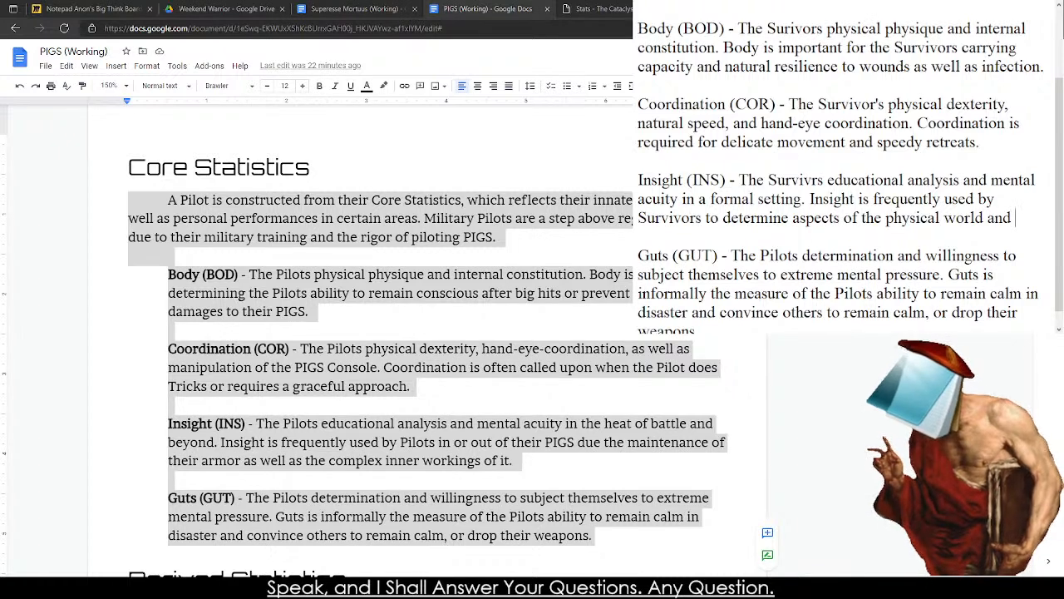
{"action": "type", "text": "yunde"}
Finish the Insight entry's second sentence with "understand the nuances behind it.".
{"action": "key", "text": "BackSpace"}
{"action": "key", "text": "BackSpace"}
{"action": "key", "text": "BackSpace"}
{"action": "key", "text": "BackSpace"}
{"action": "key", "text": "BackSpace"}
{"action": "type", "text": "uynder"}
{"action": "key", "text": "BackSpace"}
{"action": "key", "text": "BackSpace"}
{"action": "key", "text": "BackSpace"}
{"action": "key", "text": "BackSpace"}
{"action": "key", "text": "BackSpace"}
{"action": "type", "text": "nder"}
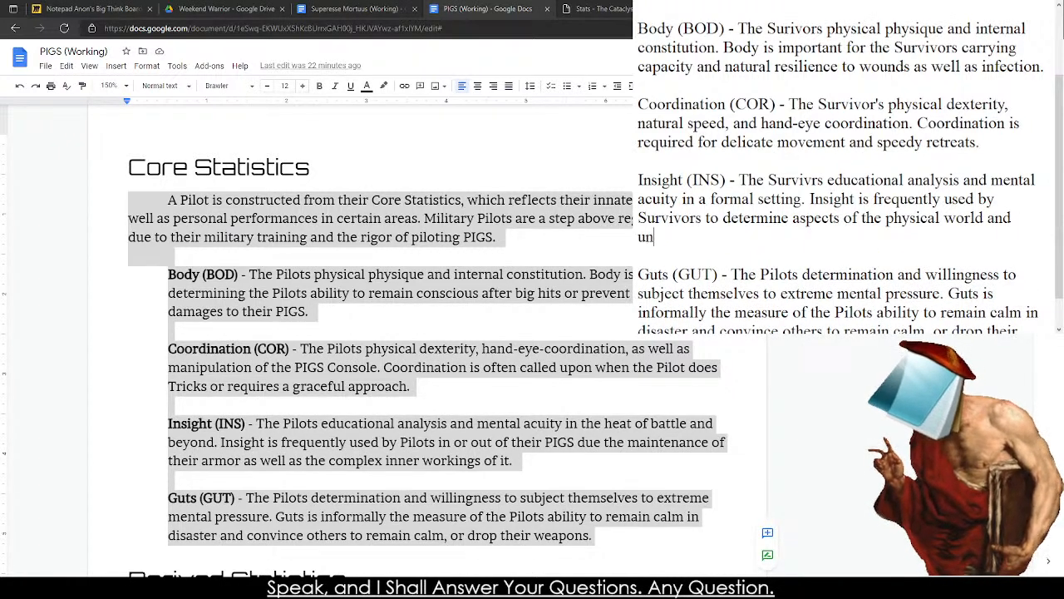
{"action": "type", "text": "stand the nuan"}
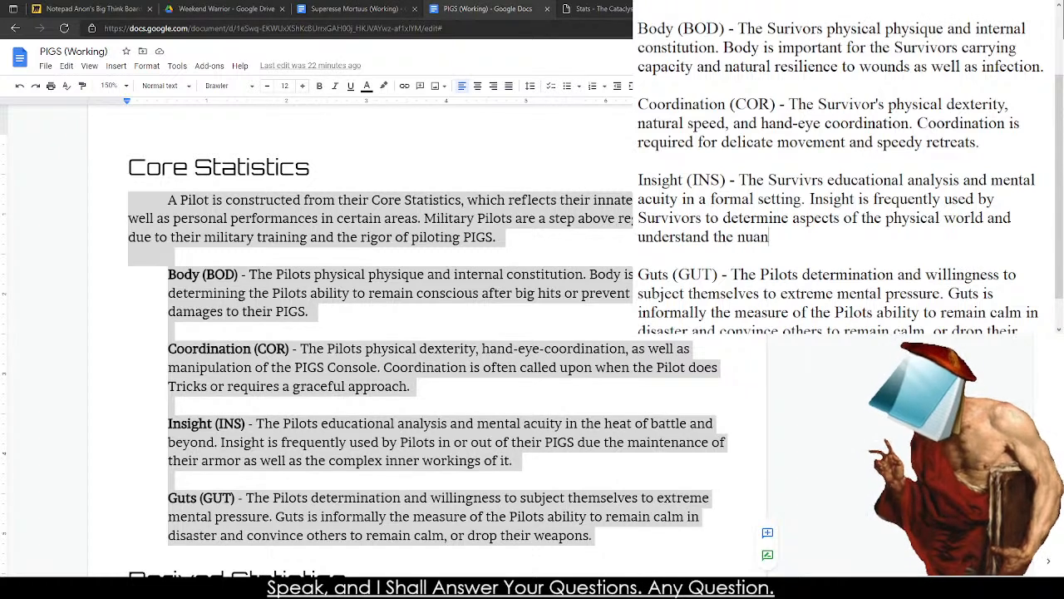
{"action": "type", "text": "ces behind it."}
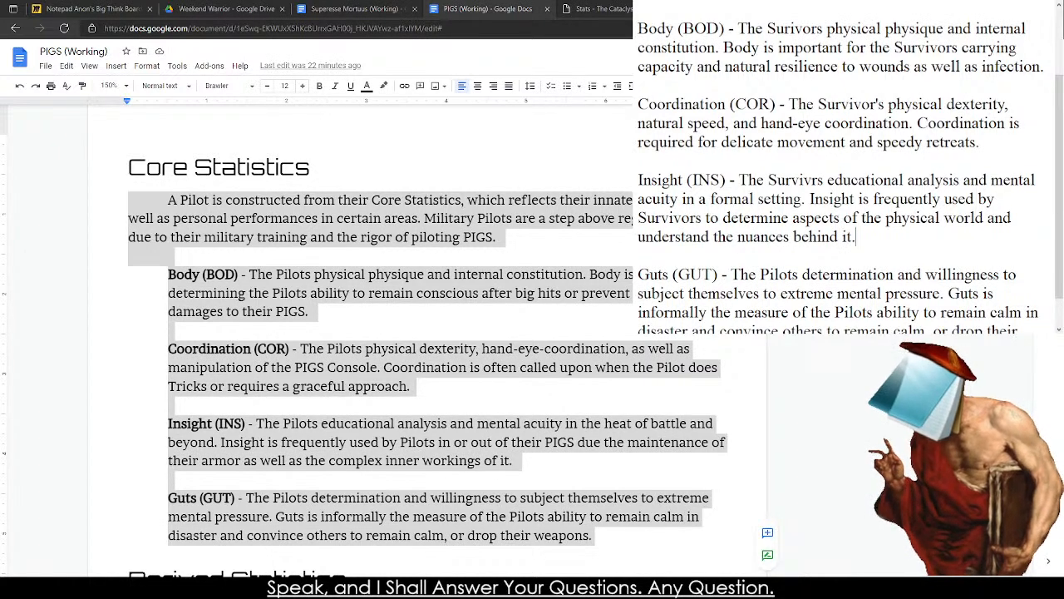
{"action": "left_click_drag", "start_coordinate": [750, 181], "coordinate": [785, 237]}
{"action": "left_click", "coordinate": [783, 184]}
{"action": "left_click", "coordinate": [785, 239]}
{"action": "left_click", "coordinate": [766, 180]}
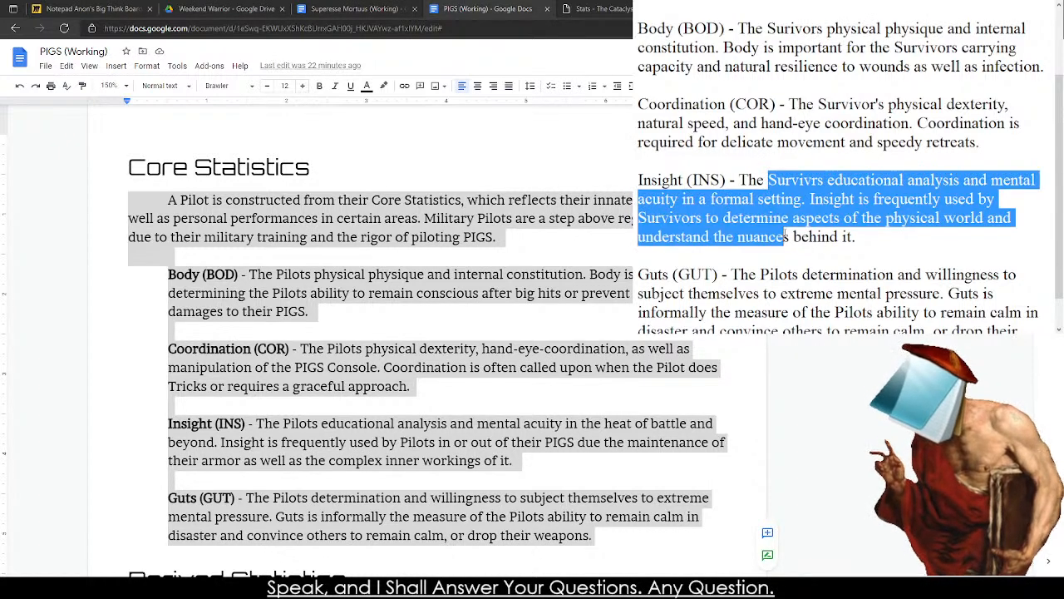
{"action": "scroll", "coordinate": [711, 253], "scroll_direction": "down", "scroll_amount": 1}
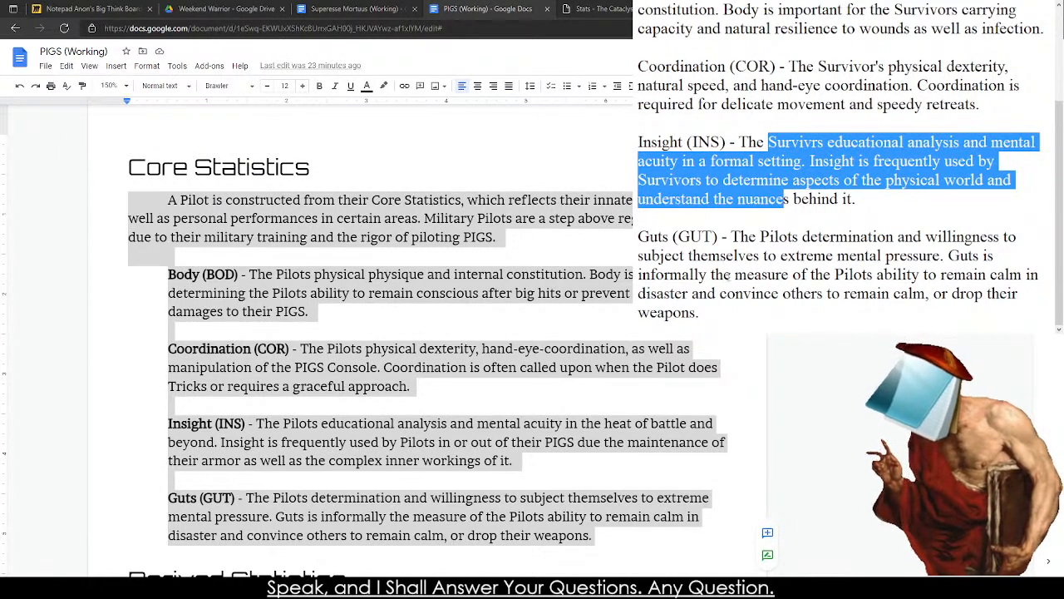
{"action": "left_click_drag", "start_coordinate": [749, 311], "coordinate": [761, 261]}
{"action": "left_click", "coordinate": [762, 262]}
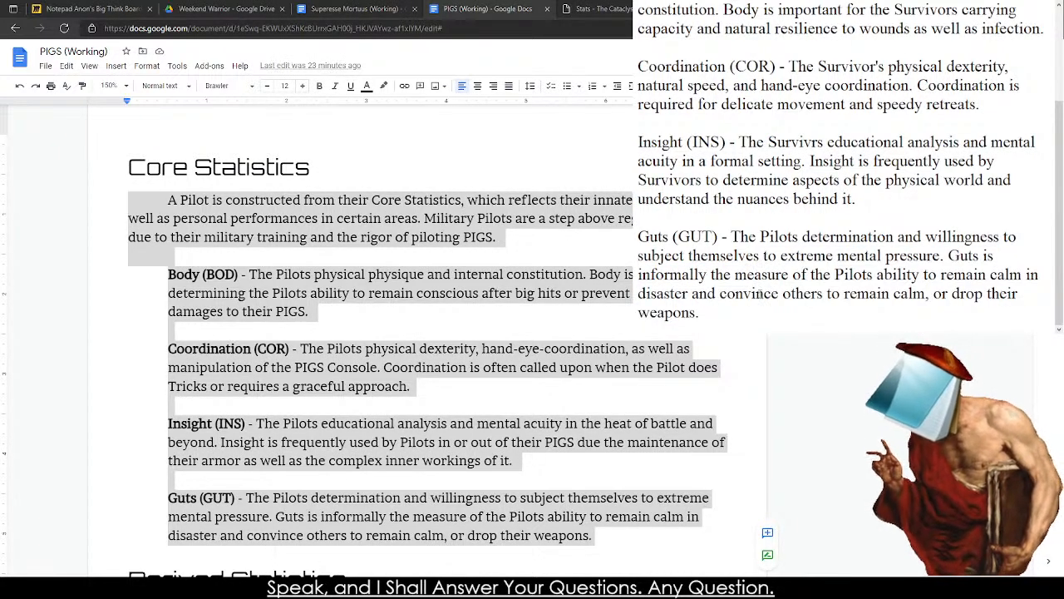
Replace "Pilots" with "Survivors" in the first sentence of the Guts entry.
{"action": "double_click", "coordinate": [779, 237]}
{"action": "type", "text": "Surv"}
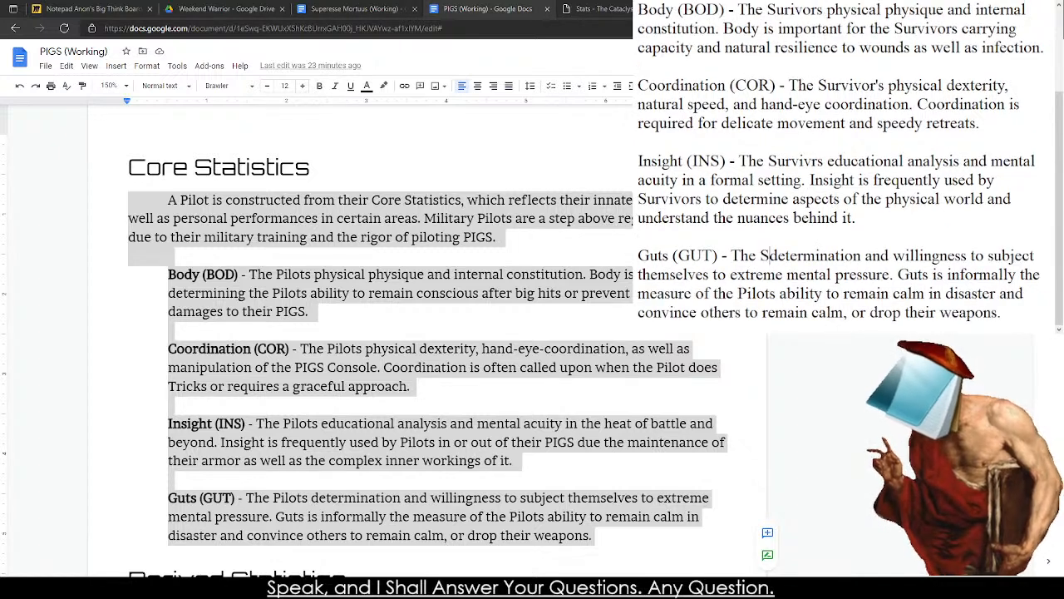
{"action": "type", "text": "ivors"}
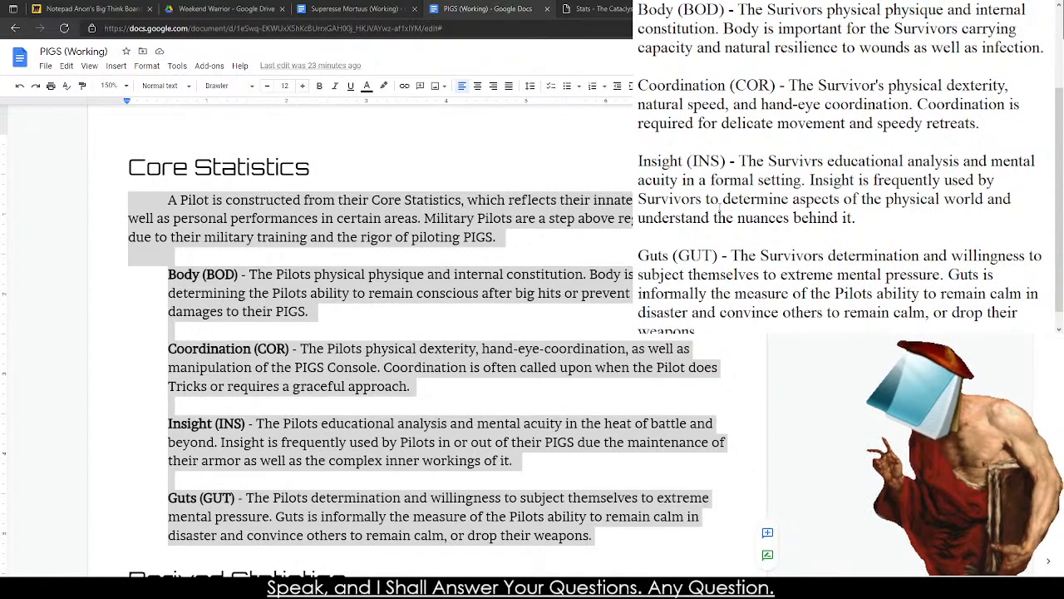
Delete "and willingness to subject themselves to extreme mental pressure" from the Guts entry's first sentence, keeping its period.
{"action": "left_click_drag", "start_coordinate": [639, 274], "coordinate": [942, 276]}
{"action": "key", "text": "BackSpace"}
{"action": "key", "text": "BackSpace"}
{"action": "key", "text": "BackSpace"}
{"action": "key", "text": "BackSpace"}
{"action": "key", "text": "BackSpace"}
{"action": "key", "text": "BackSpace"}
{"action": "key", "text": "BackSpace"}
{"action": "key", "text": "BackSpace"}
{"action": "key", "text": "BackSpace"}
{"action": "key", "text": "BackSpace"}
{"action": "key", "text": "BackSpace"}
{"action": "key", "text": "BackSpace"}
{"action": "key", "text": "BackSpace"}
{"action": "key", "text": "BackSpace"}
{"action": "key", "text": "BackSpace"}
{"action": "key", "text": "BackSpace"}
{"action": "key", "text": "BackSpace"}
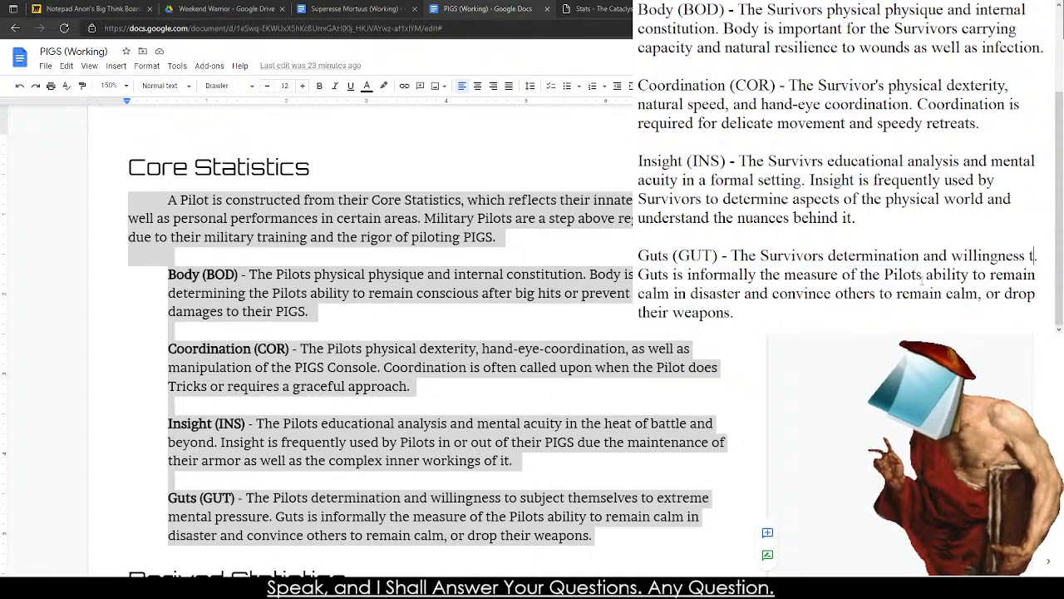
{"action": "key", "text": "BackSpace"}
{"action": "key", "text": "BackSpace"}
{"action": "key", "text": "BackSpace"}
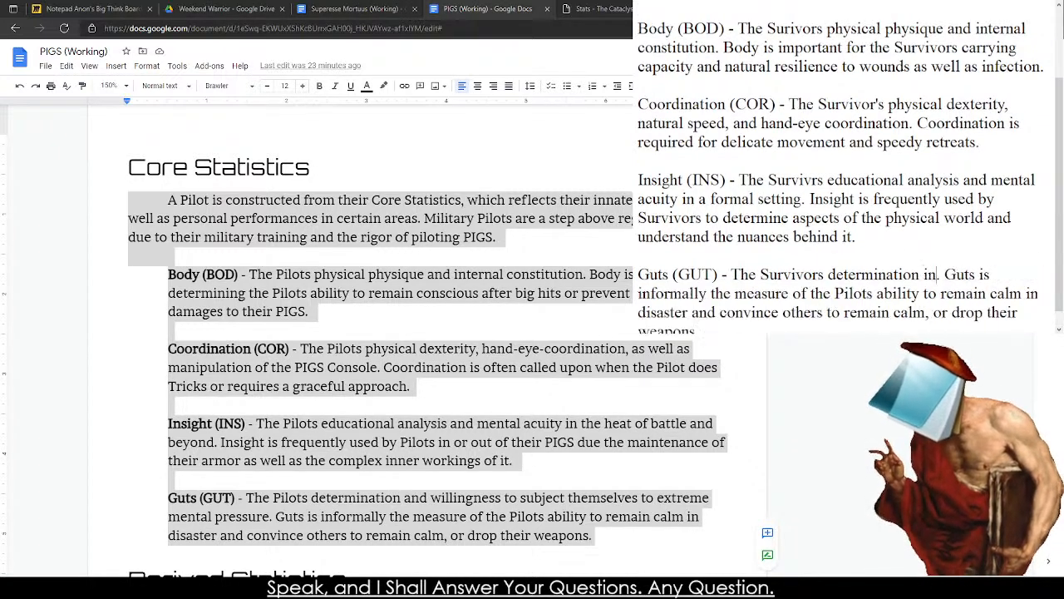
Complete the Guts entry's first sentence after "determination" with "in the face of disaster and terror".
{"action": "type", "text": "inn"}
{"action": "key", "text": "BackSpace"}
{"action": "key", "text": "BackSpace"}
{"action": "type", "text": "the face of"}
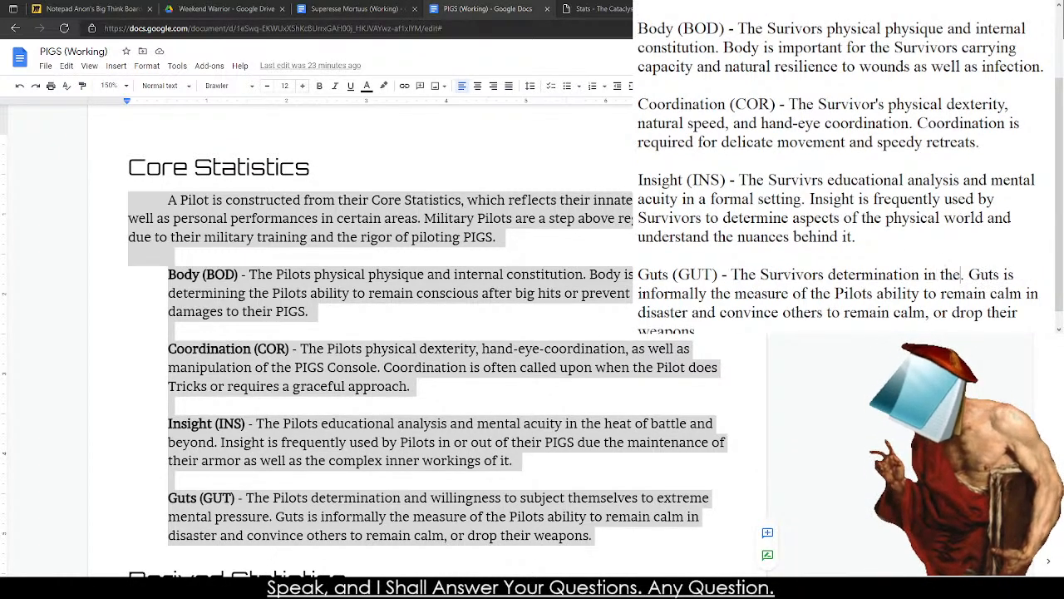
{"action": "type", "text": " disaster an"}
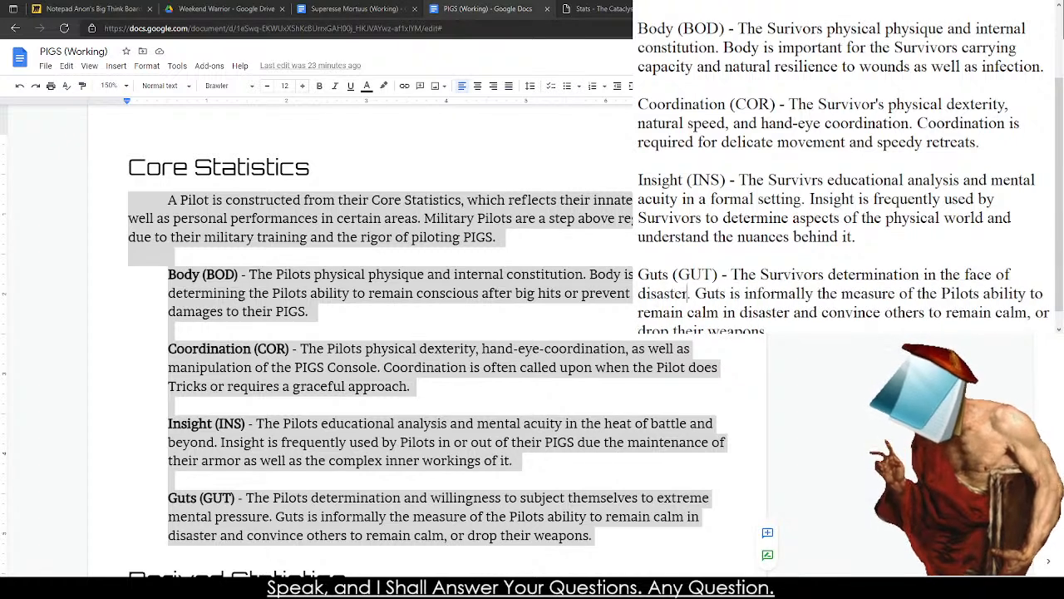
{"action": "type", "text": "d "}
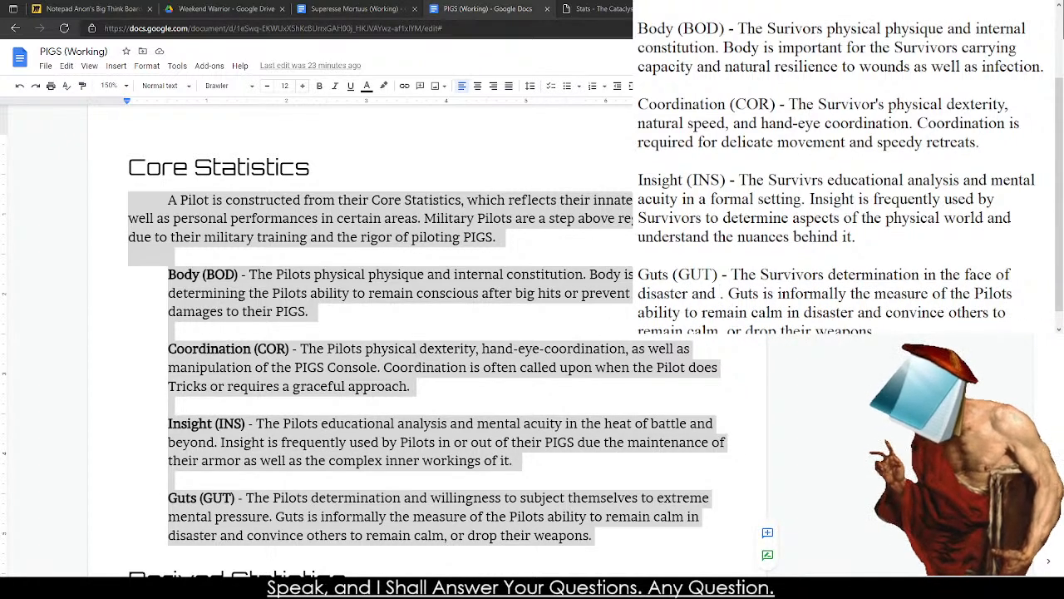
{"action": "type", "text": "terr"}
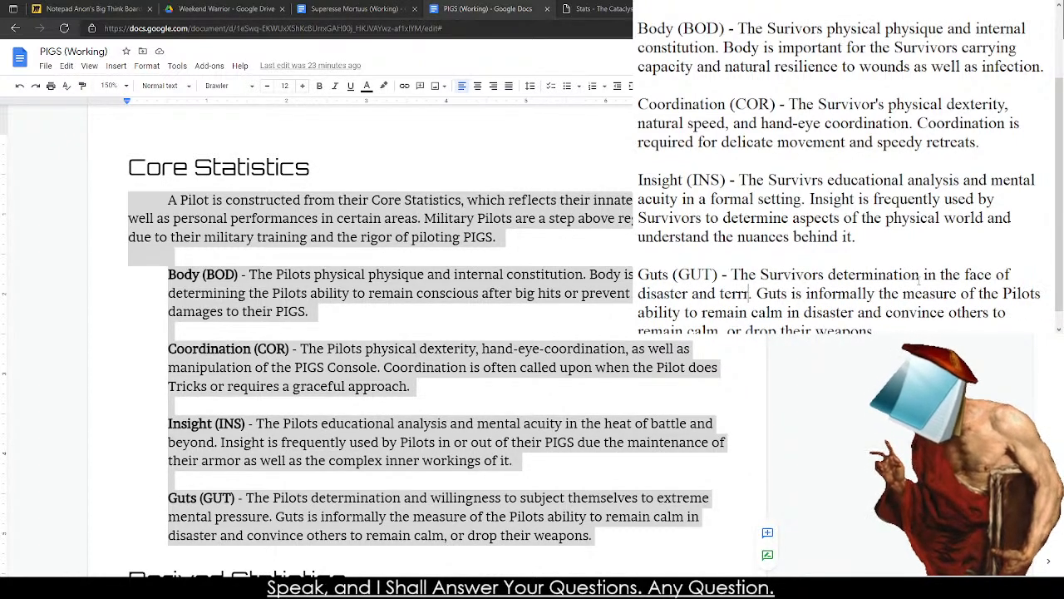
{"action": "type", "text": "or"}
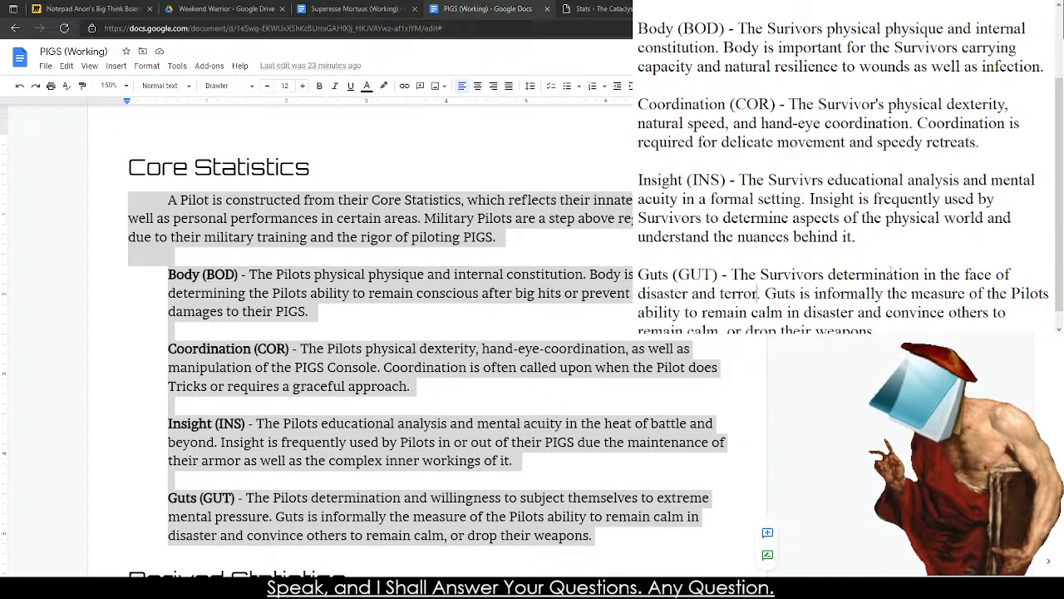
Replace "Pilots" with "Survivors" in the second sentence of the Guts entry.
{"action": "scroll", "coordinate": [840, 244], "scroll_direction": "down", "scroll_amount": 1}
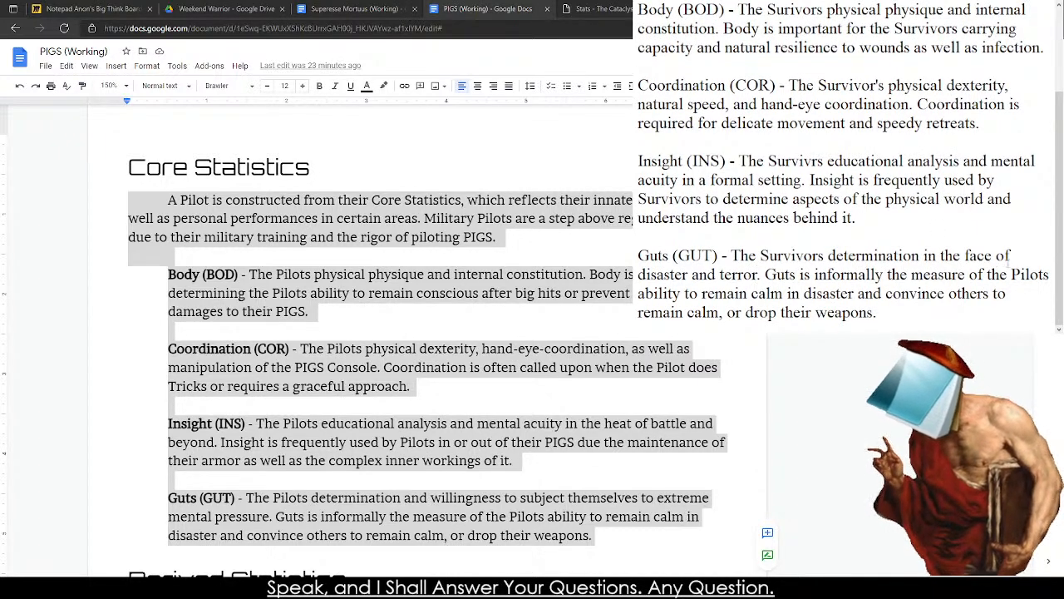
{"action": "double_click", "coordinate": [1031, 275]}
{"action": "type", "text": "Survivor"}
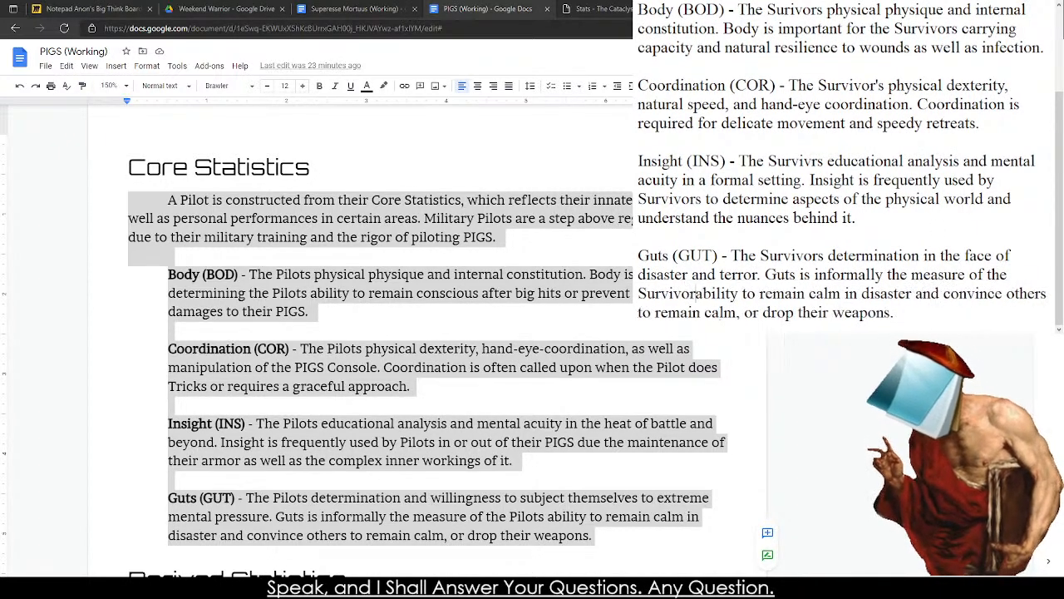
{"action": "type", "text": "s"}
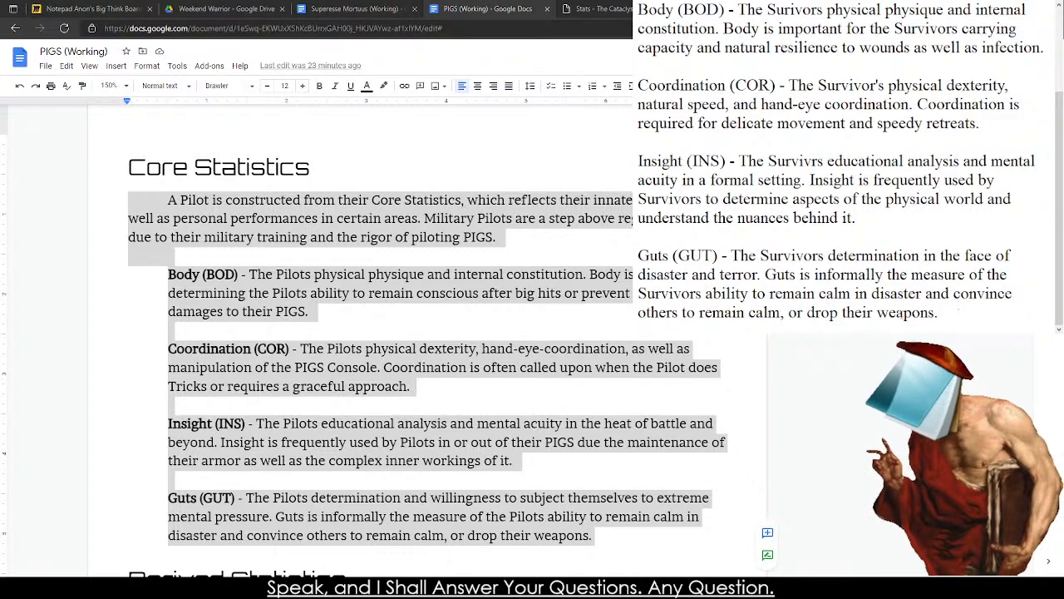
Replace the end of the Guts entry after "convince others" with "of their point of view.".
{"action": "left_click_drag", "start_coordinate": [940, 313], "coordinate": [779, 314]}
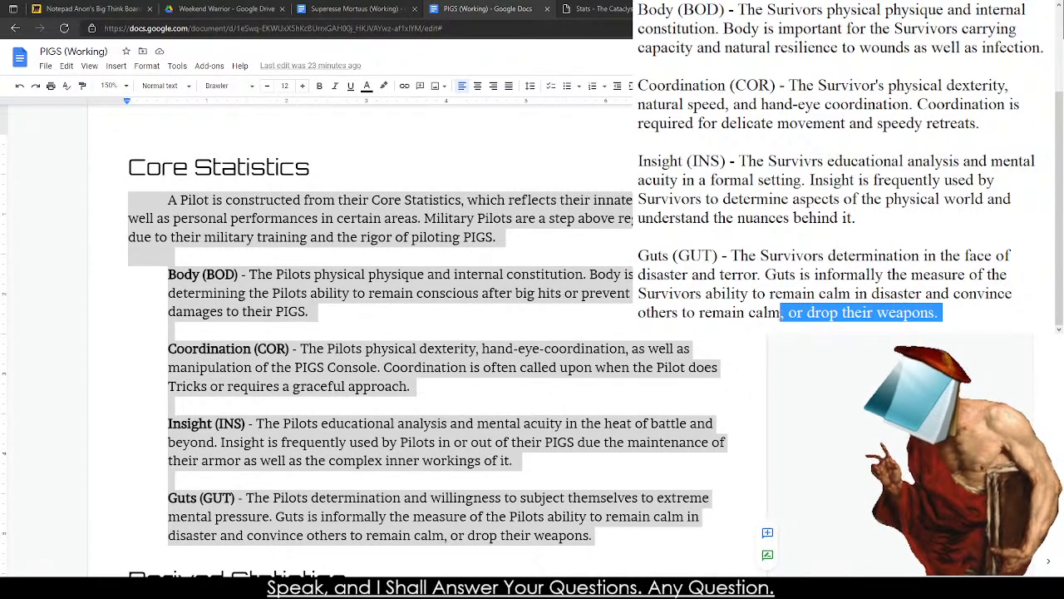
{"action": "key", "text": "BackSpace"}
{"action": "key", "text": "BackSpace"}
{"action": "key", "text": "BackSpace"}
{"action": "key", "text": "BackSpace"}
{"action": "key", "text": "BackSpace"}
{"action": "key", "text": "BackSpace"}
{"action": "key", "text": "BackSpace"}
{"action": "key", "text": "BackSpace"}
{"action": "key", "text": "BackSpace"}
{"action": "key", "text": "BackSpace"}
{"action": "key", "text": "BackSpace"}
{"action": "key", "text": "BackSpace"}
{"action": "key", "text": "BackSpace"}
{"action": "key", "text": "BackSpace"}
{"action": "key", "text": "BackSpace"}
{"action": "key", "text": "BackSpace"}
{"action": "key", "text": "BackSpace"}
{"action": "key", "text": "BackSpace"}
{"action": "key", "text": "BackSpace"}
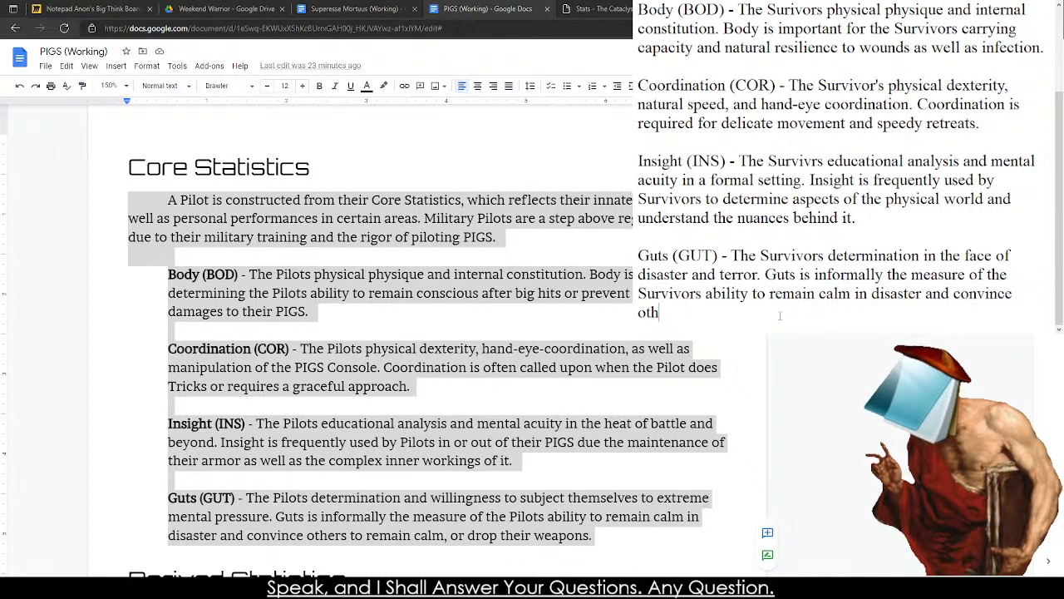
{"action": "type", "text": "ers fo r"}
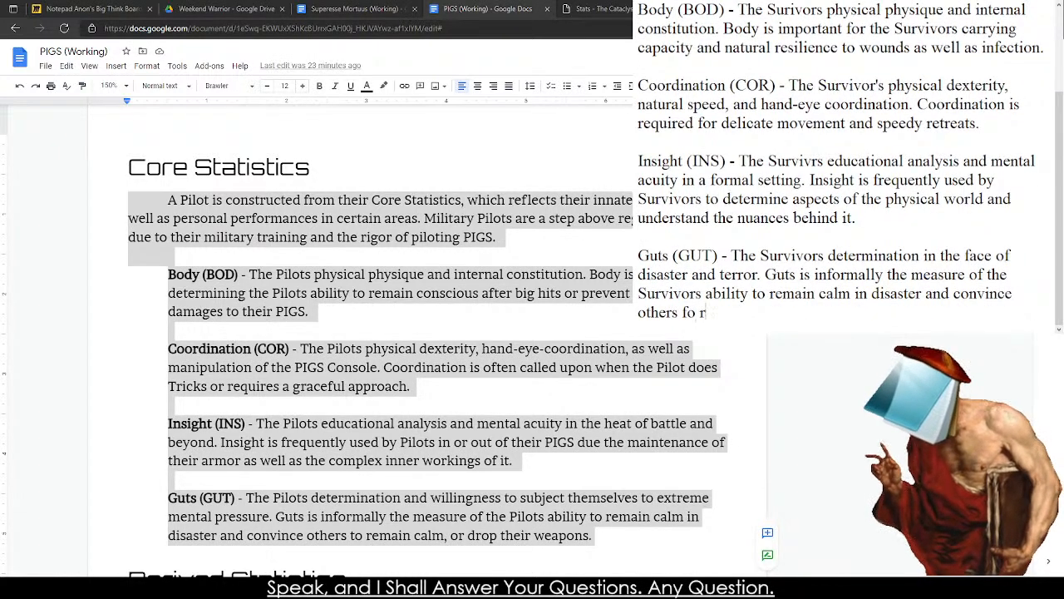
{"action": "key", "text": "BackSpace"}
{"action": "key", "text": "BackSpace"}
{"action": "key", "text": "BackSpace"}
{"action": "key", "text": "BackSpace"}
{"action": "type", "text": "of their point of view."}
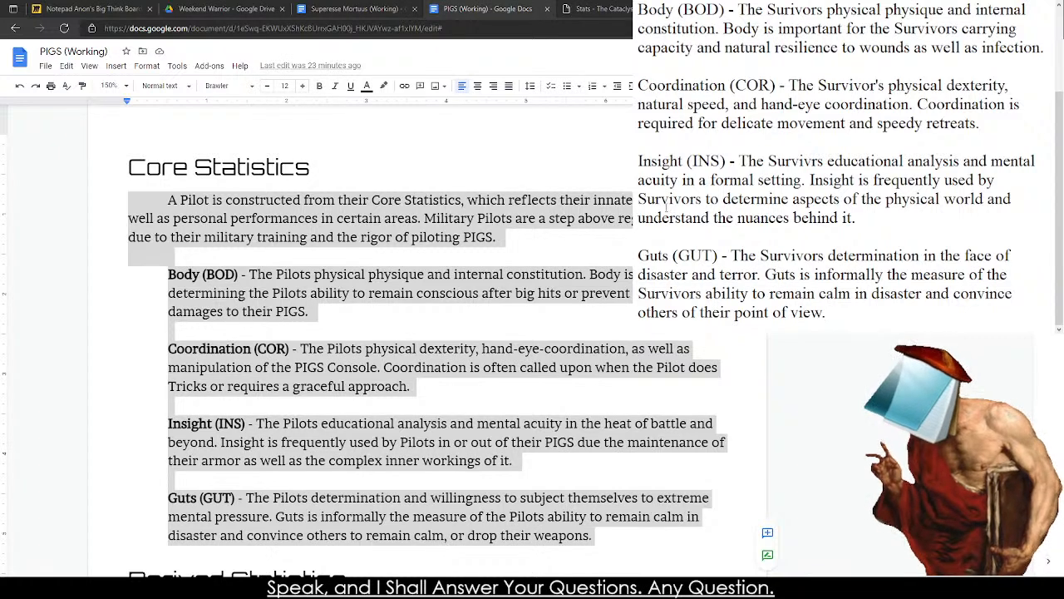
Add a new entry named "Cunning (CUN)" between the Coordination and Insight entries, separated by blank lines.
{"action": "scroll", "coordinate": [666, 207], "scroll_direction": "up", "scroll_amount": 2}
{"action": "left_click", "coordinate": [168, 331]}
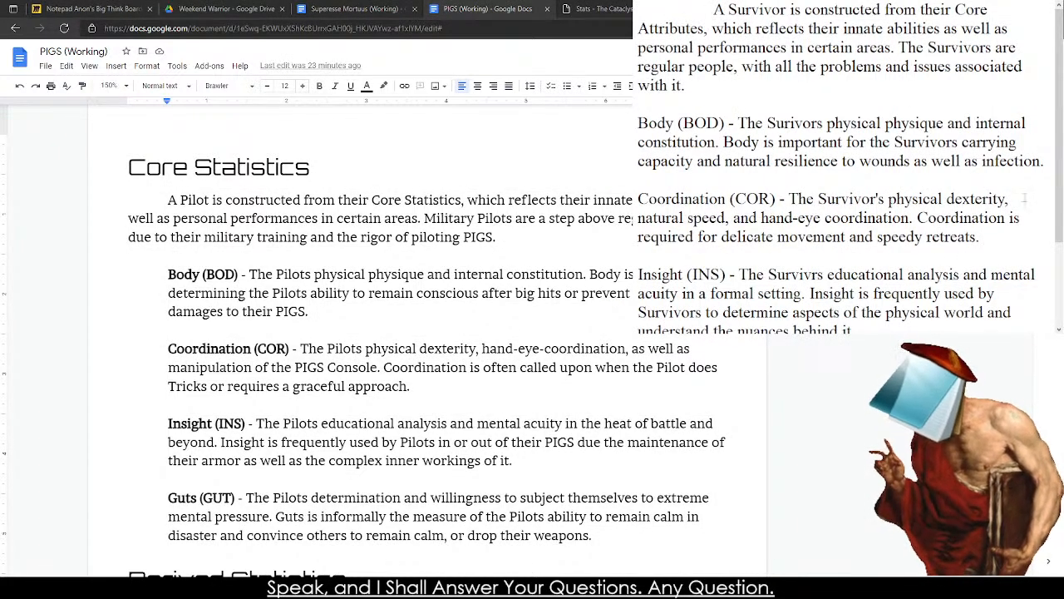
{"action": "key", "text": "Return"}
{"action": "type", "text": "C"}
{"action": "key", "text": "BackSpace"}
{"action": "key", "text": "BackSpace"}
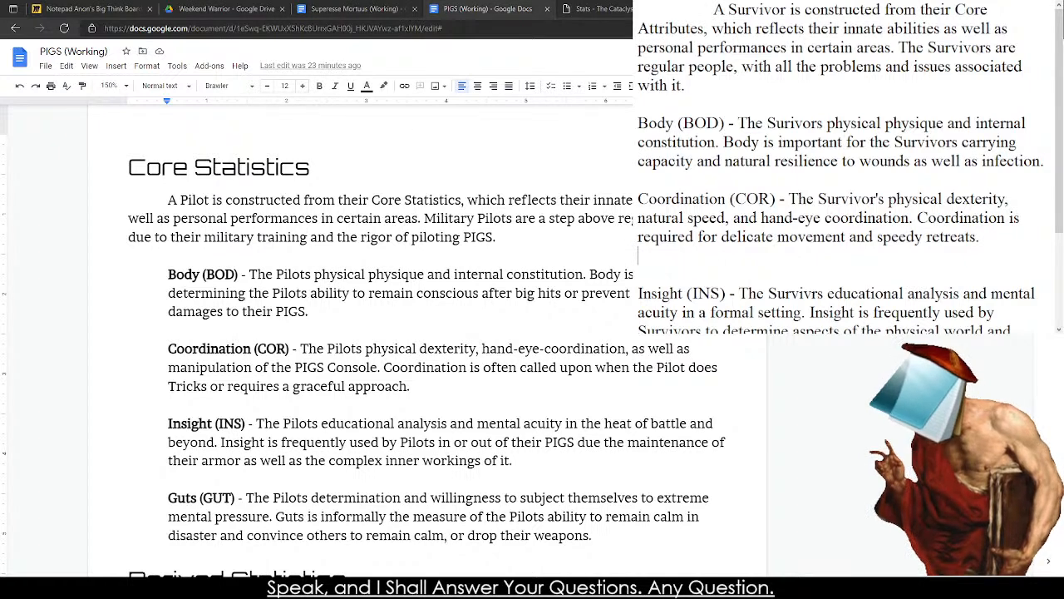
{"action": "key", "text": "Return"}
{"action": "key", "text": "Return"}
{"action": "type", "text": "Cunning "}
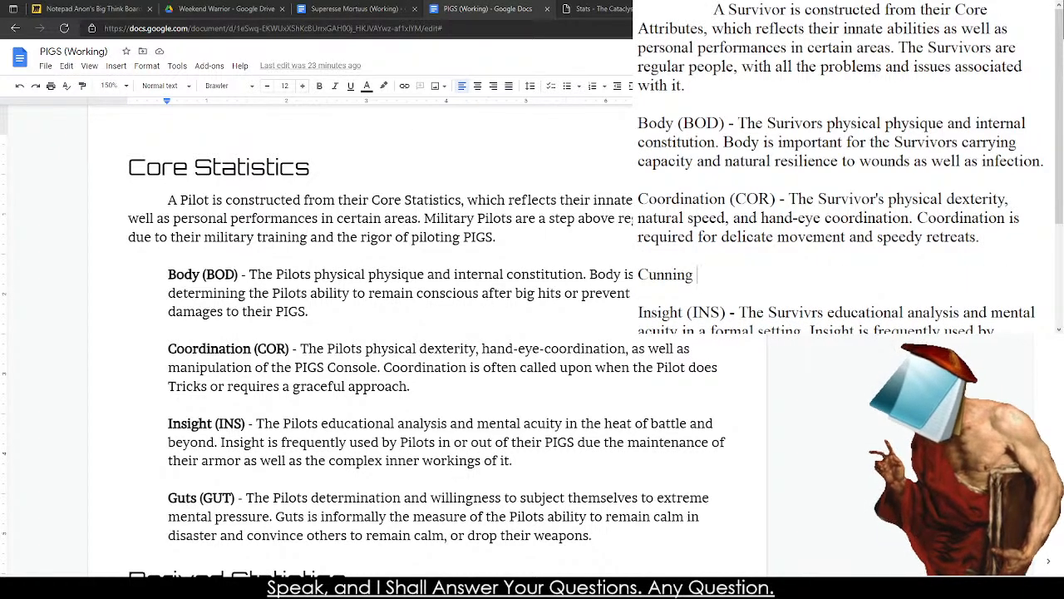
{"action": "type", "text": "(CUN) - T"}
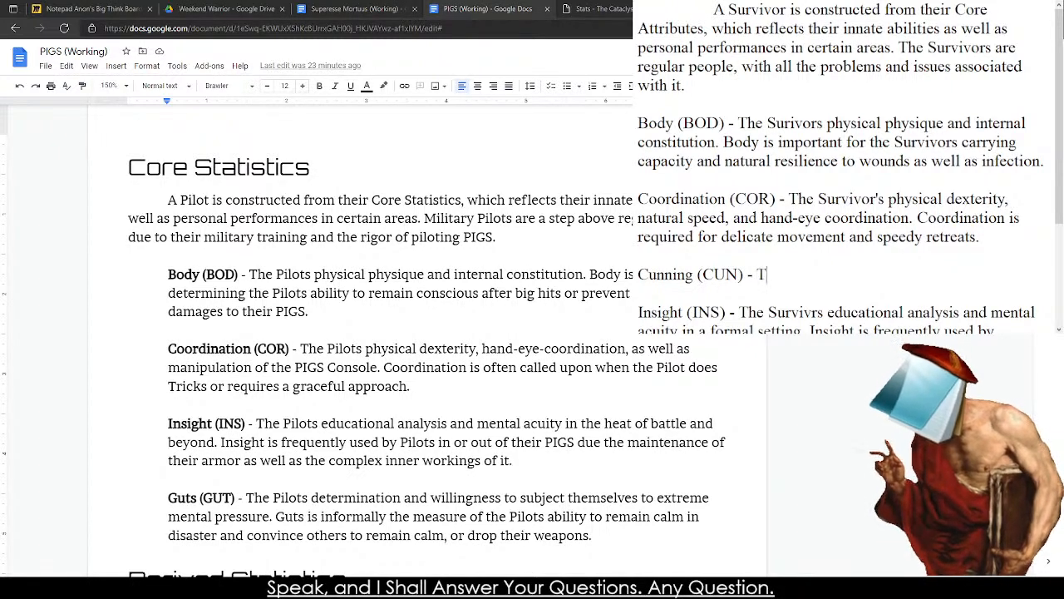
{"action": "type", "text": "he Survivor's natural"}
Begin the Cunning entry's description with "- The Survivor's natural instinct and".
{"action": "type", "text": "nstinct and kn"}
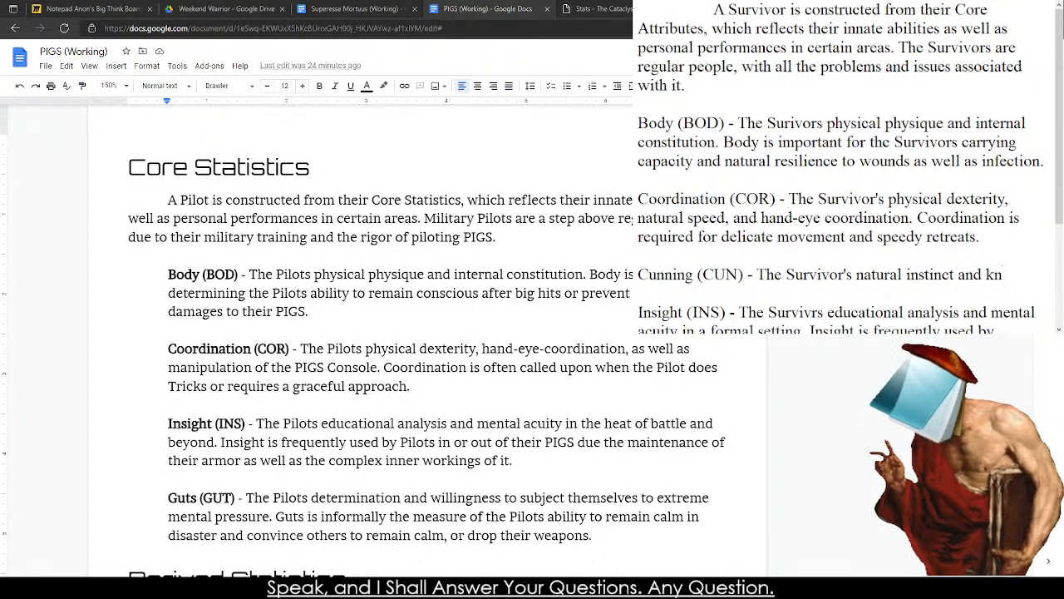
{"action": "key", "text": "BackSpace"}
{"action": "key", "text": "BackSpace"}
Finish the Cunning entry's first sentence with "pragmatism toward life.".
{"action": "type", "text": "pragmat"}
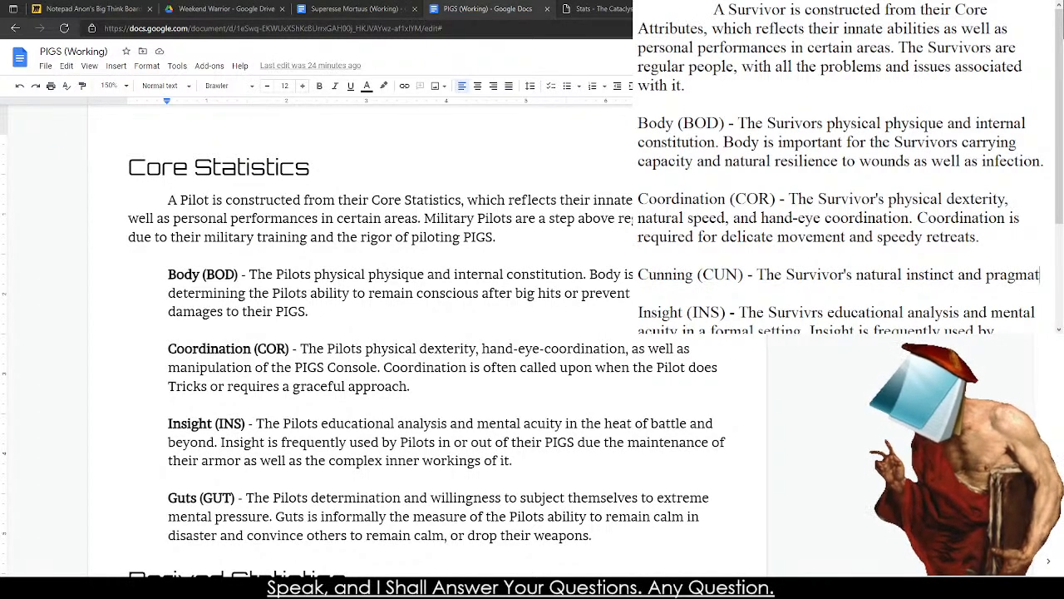
{"action": "type", "text": "ics"}
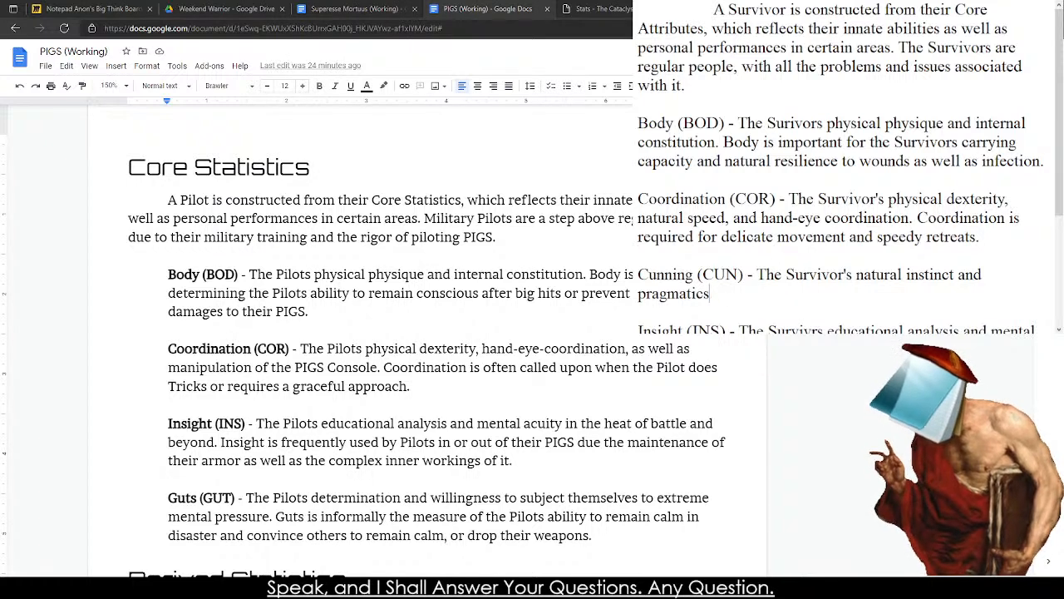
{"action": "key", "text": "BackSpace"}
{"action": "key", "text": "BackSpace"}
{"action": "key", "text": "BackSpace"}
{"action": "key", "text": "BackSpace"}
{"action": "key", "text": "BackSpace"}
{"action": "type", "text": "atism toward"}
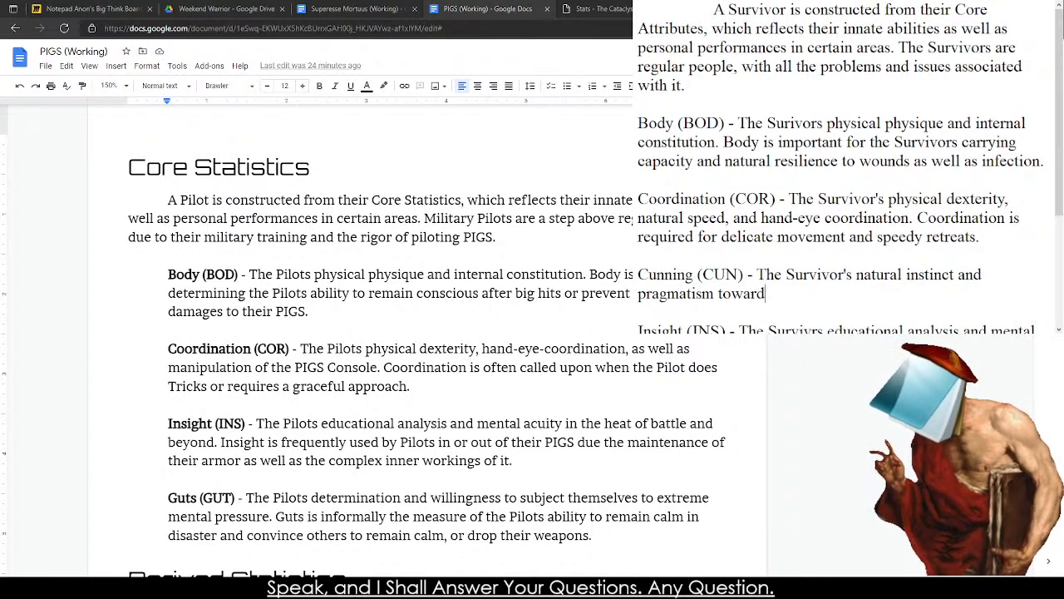
{"action": "type", "text": "d"}
{"action": "key", "text": "BackSpace"}
{"action": "type", "text": "the"}
{"action": "key", "text": "BackSpace"}
{"action": "key", "text": "BackSpace"}
{"action": "key", "text": "BackSpace"}
{"action": "type", "text": "life. A"}
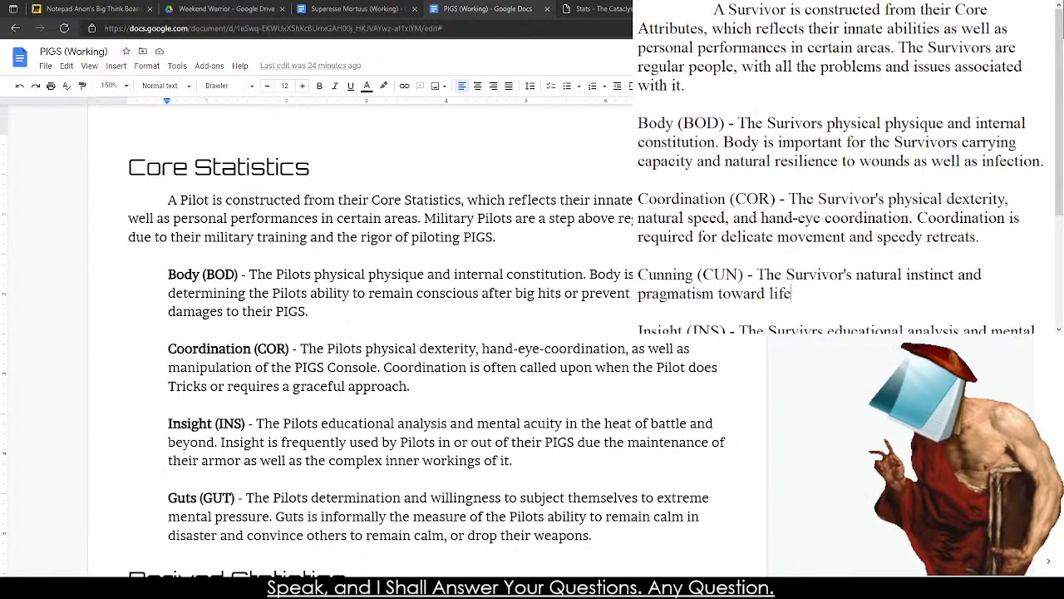
Start the Cunning entry's second sentence with "Cunning is used to improvise".
{"action": "key", "text": "BackSpace"}
{"action": "key", "text": "BackSpace"}
{"action": "type", "text": "Cunning is re"}
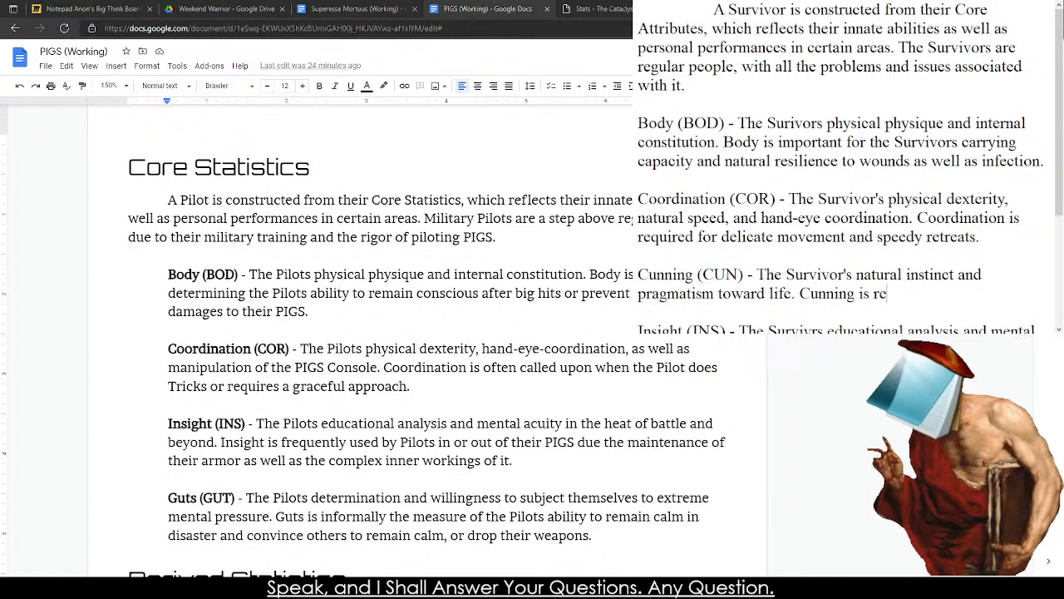
{"action": "key", "text": "BackSpace"}
{"action": "key", "text": "BackSpace"}
{"action": "type", "text": "used to determine"}
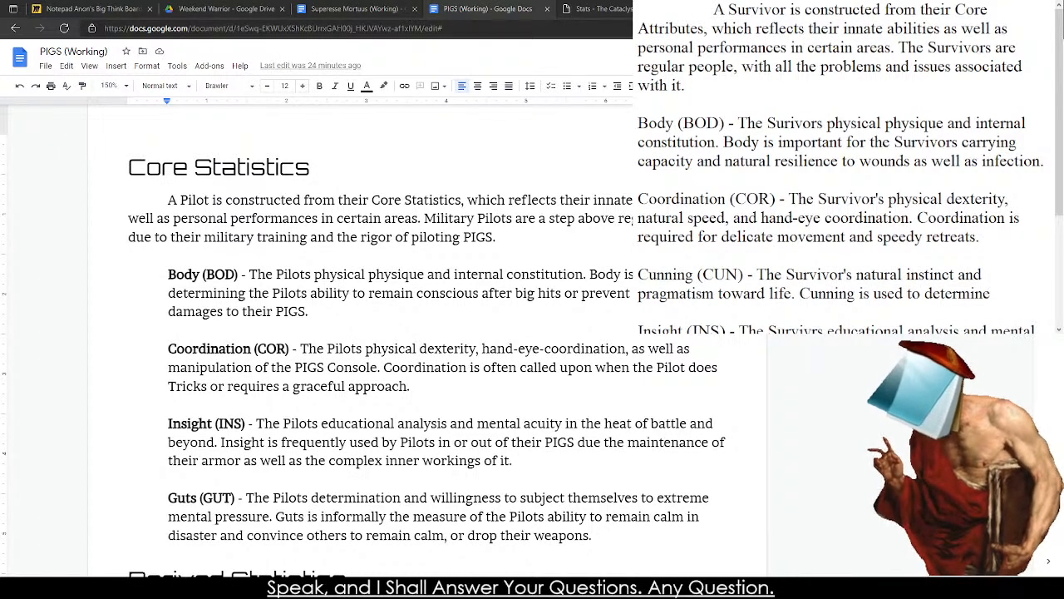
{"action": "key", "text": "BackSpace"}
{"action": "key", "text": "BackSpace"}
{"action": "key", "text": "BackSpace"}
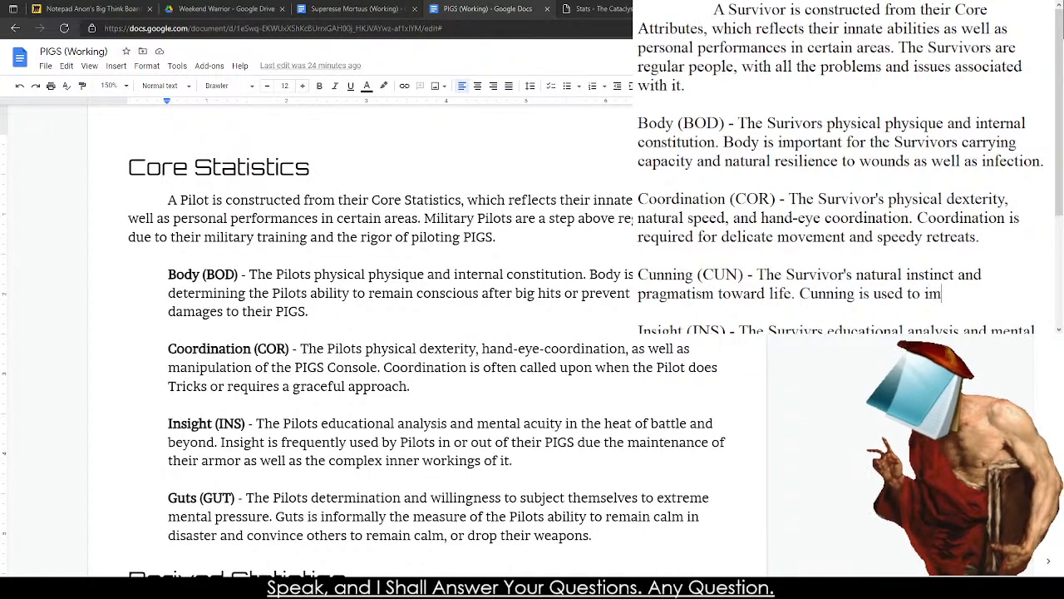
{"action": "type", "text": "improvise "}
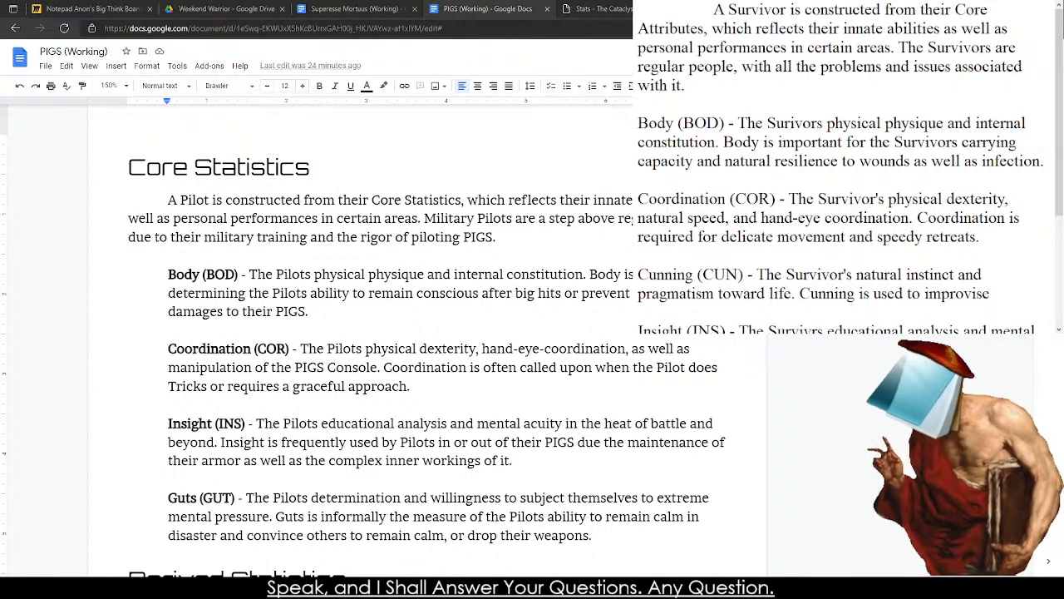
{"action": "type", "text": " yunder"}
Continue the Cunning entry's second sentence with ", understand, and".
{"action": "key", "text": "BackSpace"}
{"action": "key", "text": "BackSpace"}
{"action": "key", "text": "BackSpace"}
{"action": "key", "text": "BackSpace"}
{"action": "key", "text": "BackSpace"}
{"action": "key", "text": "BackSpace"}
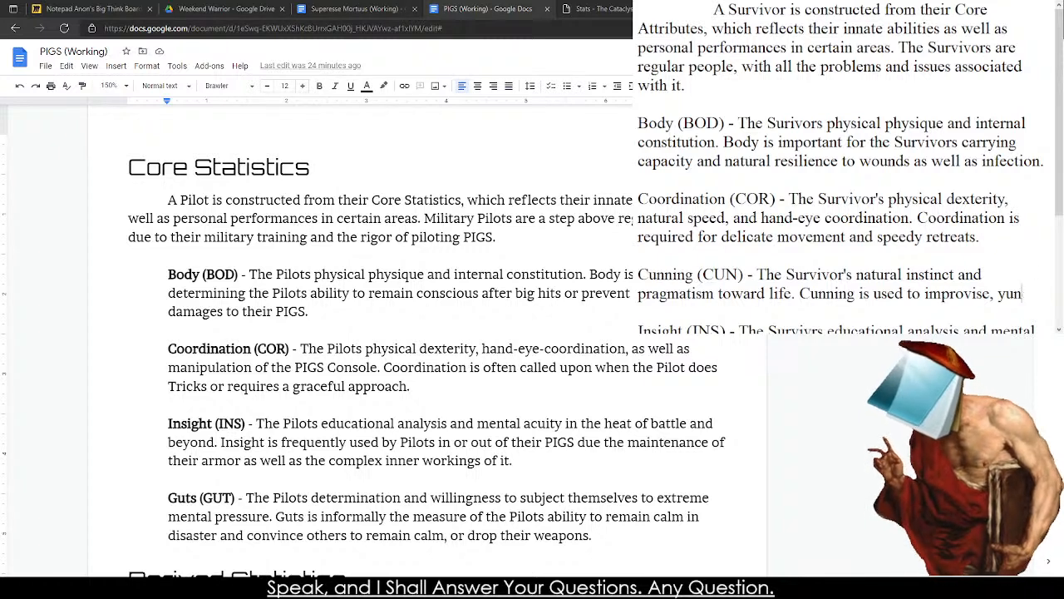
{"action": "type", "text": "understandd, and"}
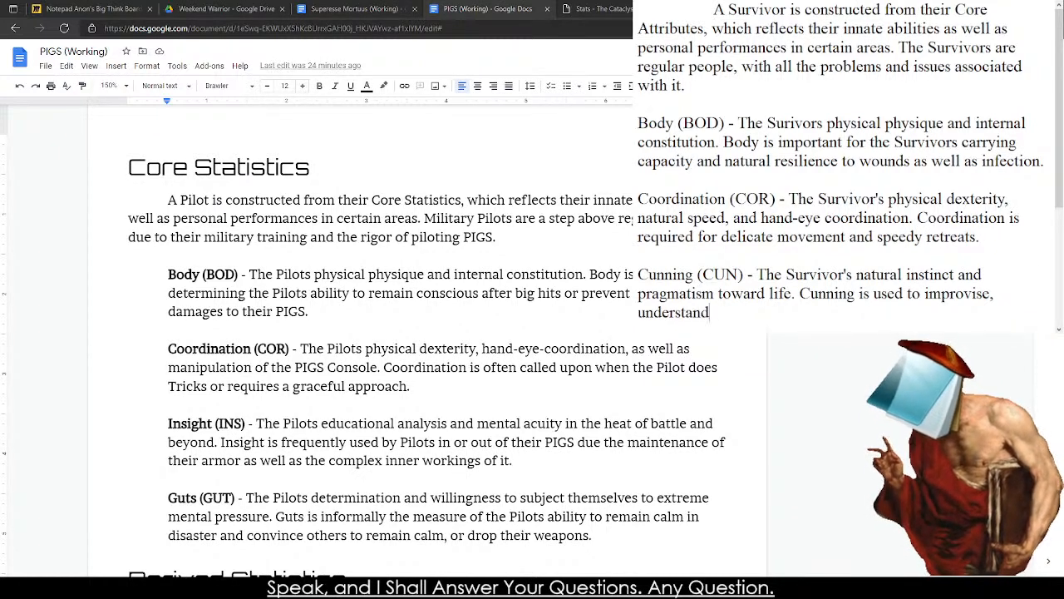
{"action": "key", "text": "BackSpace"}
{"action": "key", "text": "BackSpace"}
{"action": "key", "text": "BackSpace"}
{"action": "key", "text": "BackSpace"}
{"action": "key", "text": "BackSpace"}
{"action": "key", "text": "BackSpace"}
{"action": "type", "text": ","}
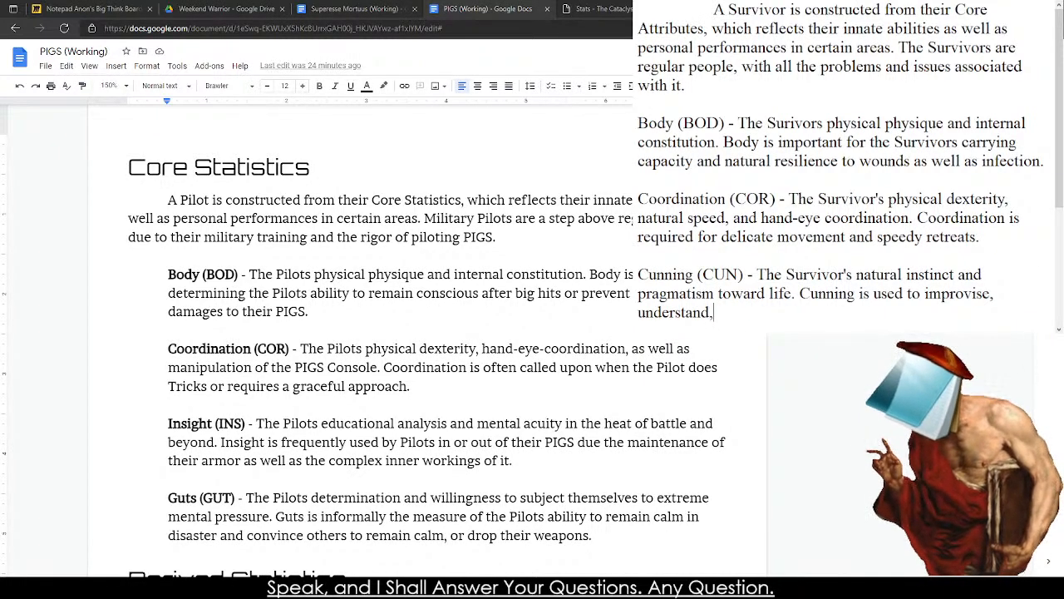
{"action": "type", "text": " and "}
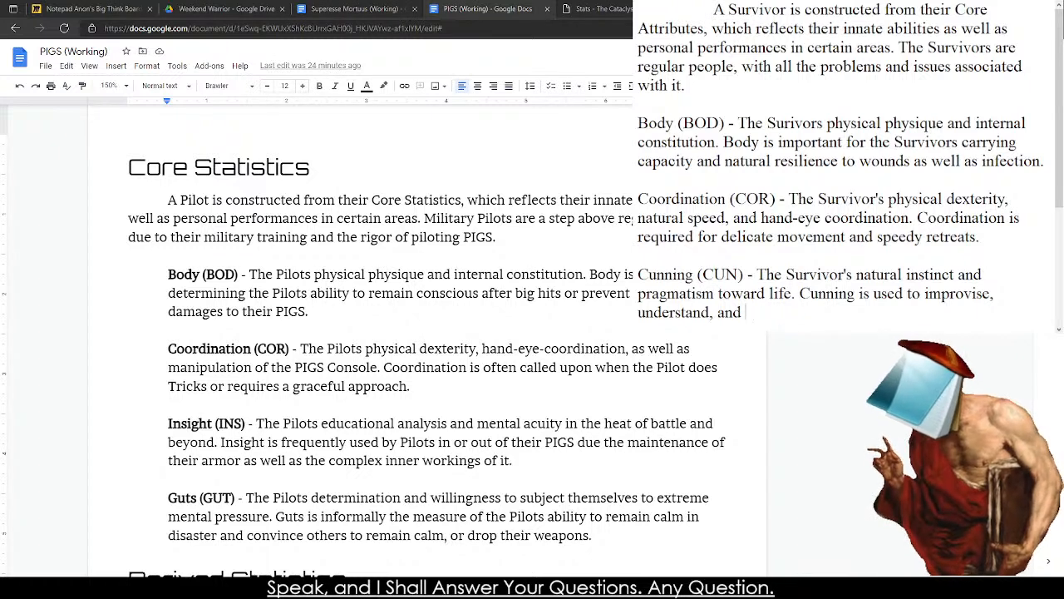
{"action": "type", "text": "overcome immediate obstacles and"}
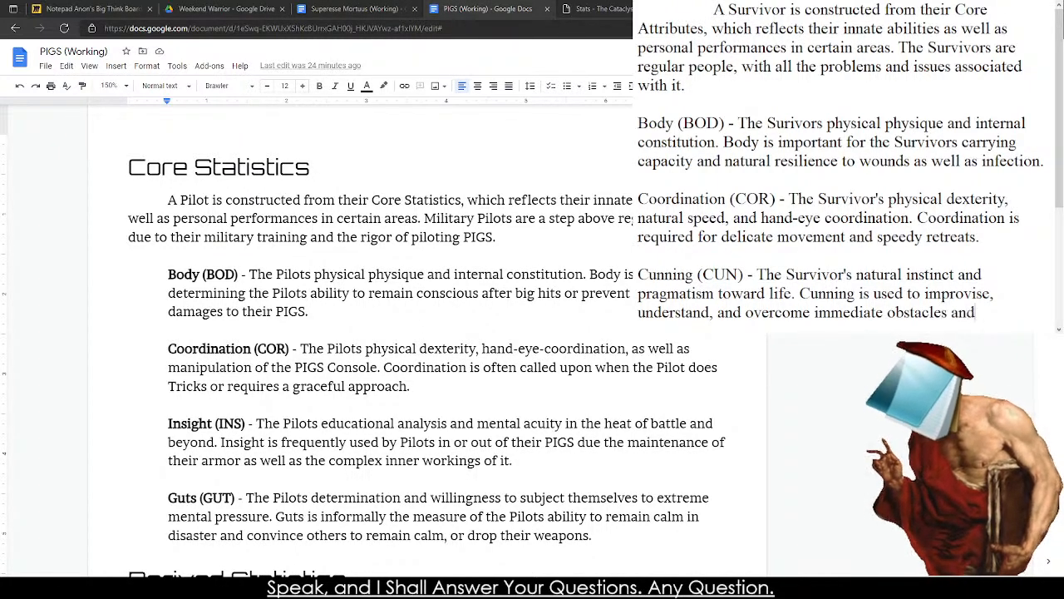
{"action": "type", "text": " prob"}
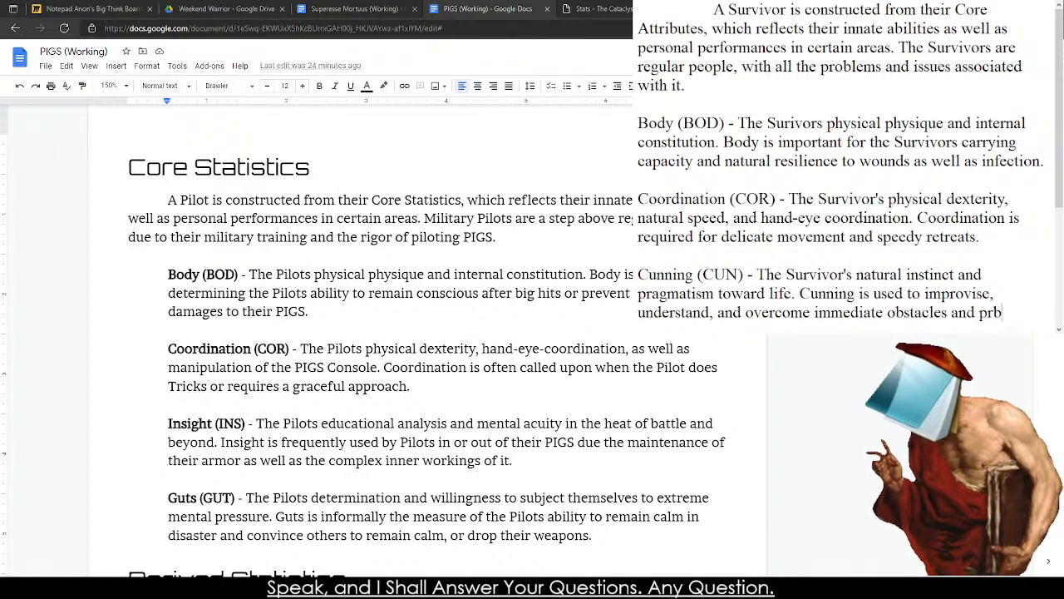
{"action": "type", "text": "lems."}
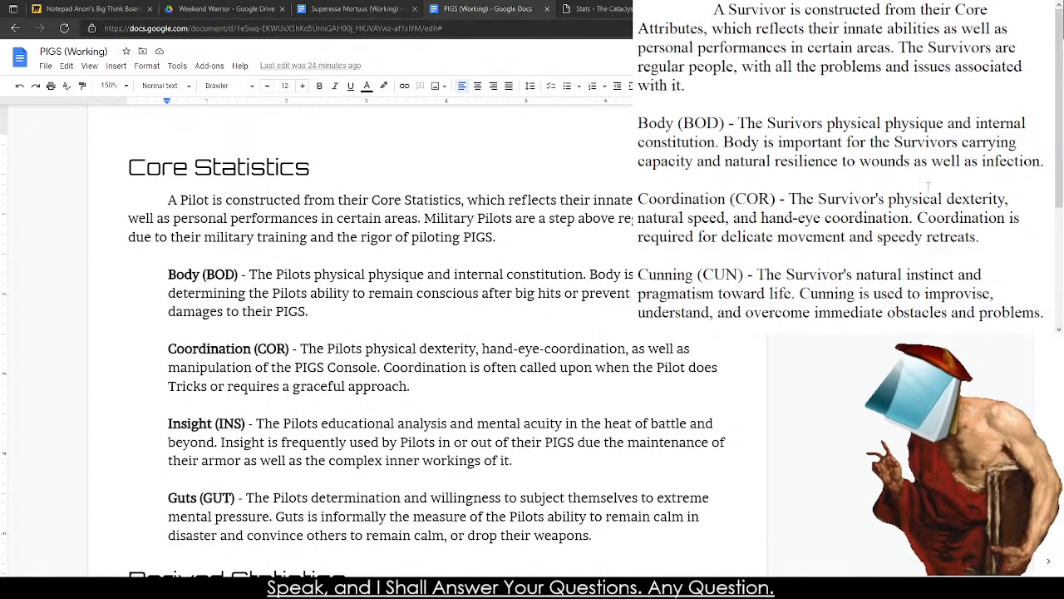
Copy all of the drafted Core Attributes text and paste it below the last Survivor Creation paragraph in the Superesse Mortuus (Working) document, separated by a blank line.
{"action": "scroll", "coordinate": [928, 185], "scroll_direction": "down", "scroll_amount": 3}
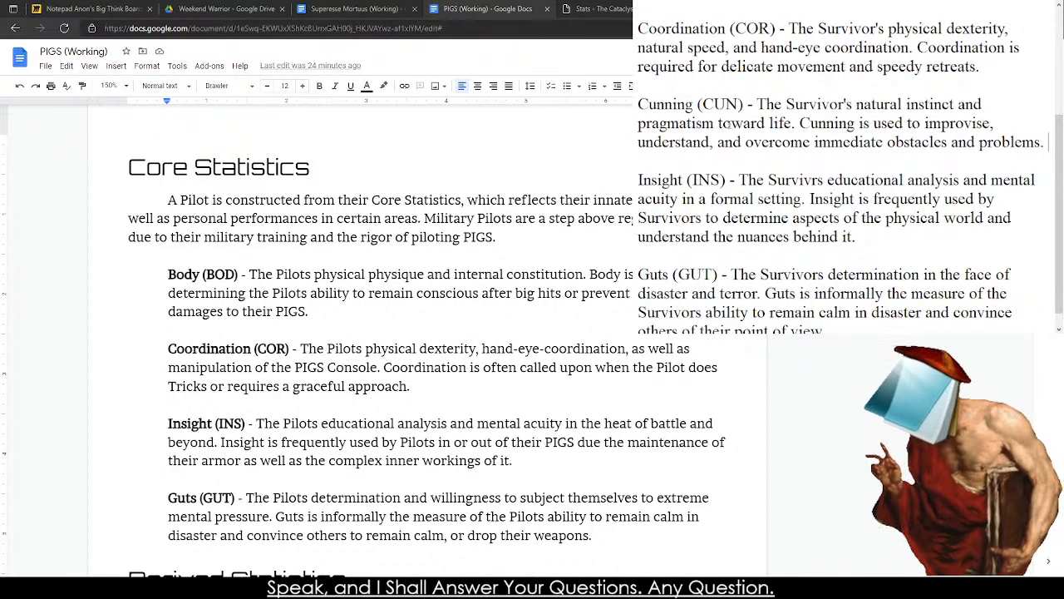
{"action": "left_click_drag", "start_coordinate": [699, 103], "coordinate": [769, 136]}
{"action": "scroll", "coordinate": [840, 181], "scroll_direction": "down", "scroll_amount": 1}
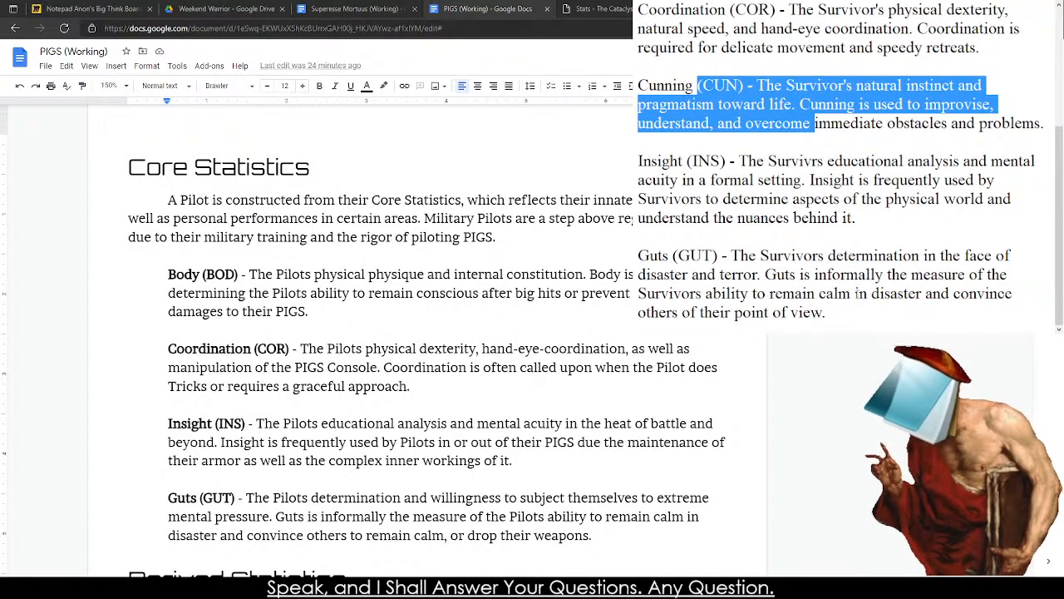
{"action": "key", "text": "ctrl+a"}
{"action": "scroll", "coordinate": [839, 166], "scroll_direction": "up", "scroll_amount": 5}
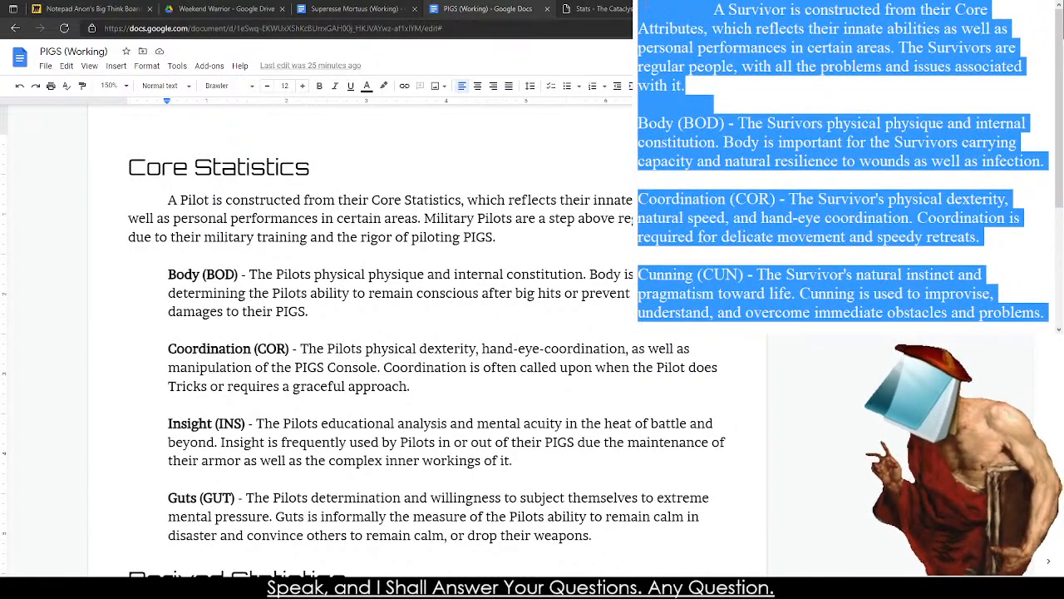
{"action": "scroll", "coordinate": [358, 333], "scroll_direction": "down", "scroll_amount": 3}
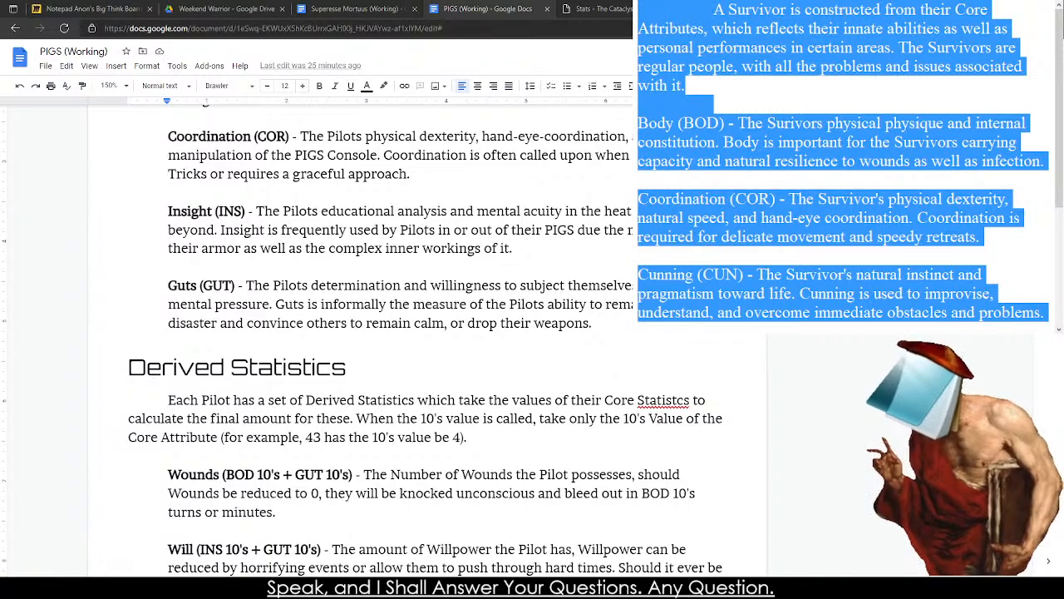
{"action": "scroll", "coordinate": [358, 333], "scroll_direction": "up", "scroll_amount": 15}
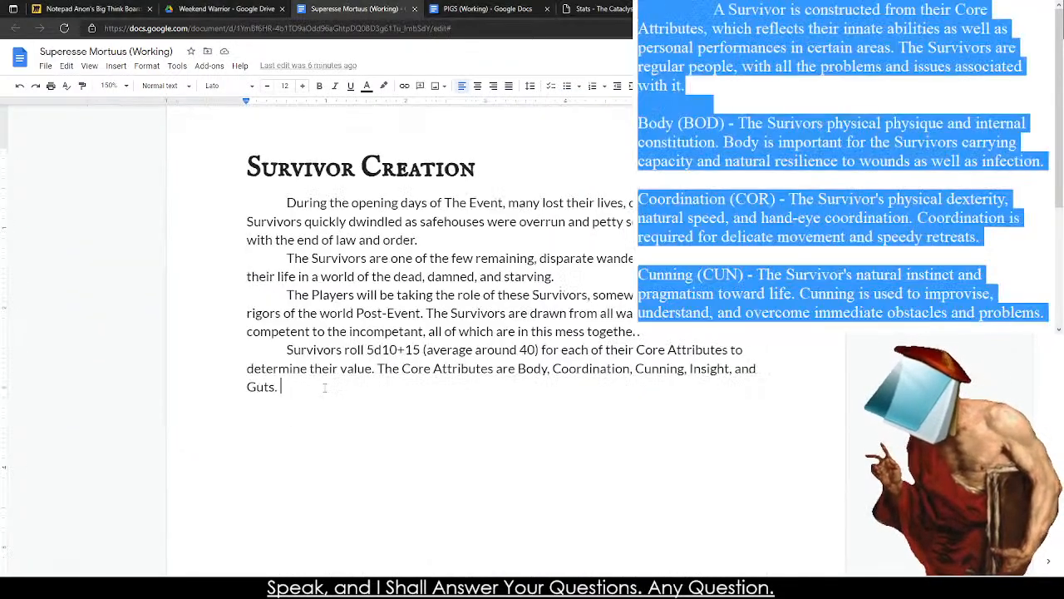
{"action": "key", "text": "Return"}
{"action": "key", "text": "Return"}
{"action": "type", "text": "A Survivor is constructed from their Core Attributes, which reflects their innate abilities as well as personal performances in certain areas. The Survivors are regular people, with all the problems and issues associated with it.  Body (BOD) - The Survivors physical physique and internal constitution. Body is important for the Survivors carrying capacity and natural resilience to wounds as well as infection.  Coordination (COR) - The Survivor's physical dexterity, natural speed, and hand-eye coordination. Coordination is required for delicate movement and speedy retreats.  Cunning (CUN) - The Survivor's natural instinct and pragmatism toward life. Cunning is used to improvise, understand, and overcome immediate obstacles and problems.  Insight (INS) - The Survivrs educational analysis and mental acuity in a formal setting. Insight is frequently used by Survivors to determine aspects of the physical world and understand the nuances behind it.  Guts (GUT) - The Survivors determination in the face of disaster and terror. Guts is informally the measure of the Survivors ability to remain calm in disaster and convince others of their point of view."}
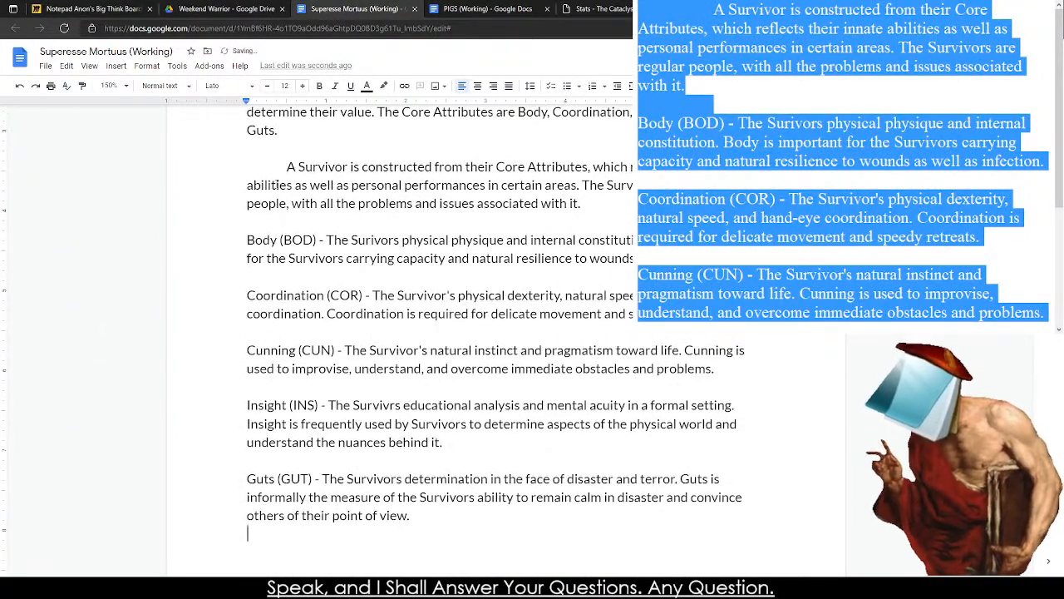
Correct the misspelled "Surivors" in the Body entry to the suggested "Survivors".
{"action": "left_click", "coordinate": [232, 147]}
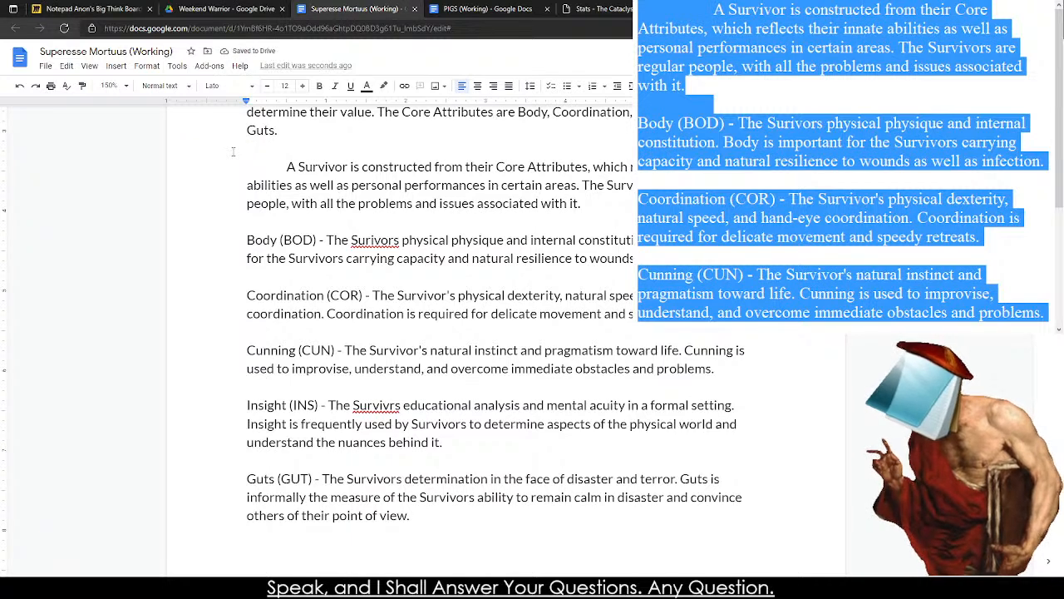
{"action": "right_click", "coordinate": [398, 241]}
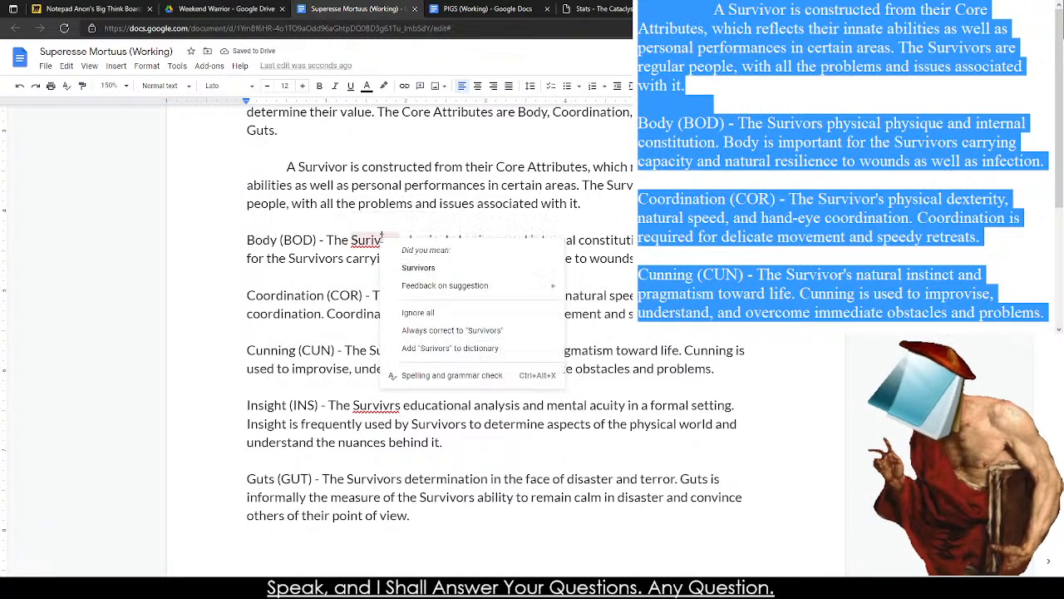
{"action": "left_click", "coordinate": [420, 268]}
Insert a page break on the blank line before the paragraph starting "A Survivor is constructed".
{"action": "left_click", "coordinate": [244, 150]}
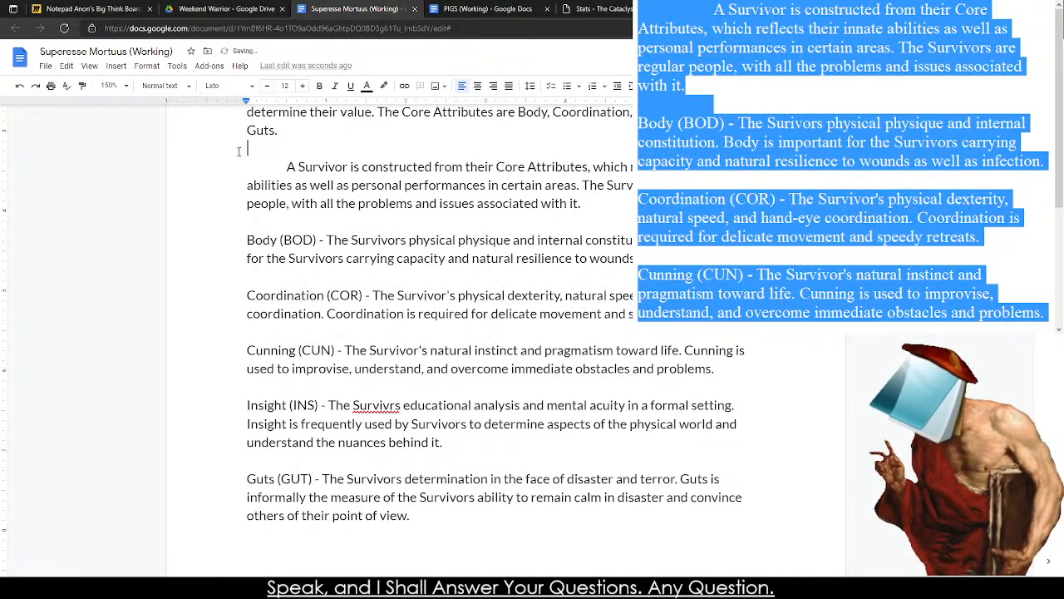
{"action": "key", "text": "ctrl+Return"}
{"action": "scroll", "coordinate": [328, 194], "scroll_direction": "down", "scroll_amount": 4}
Bold the names and abbreviations of the five attributes: Body (BOD), Coordination (COR), Cunning (CUN), Insight (INS) and Guts (GUT).
{"action": "mouse_move", "coordinate": [244, 269]}
{"action": "left_mouse_down"}
{"action": "mouse_move", "coordinate": [325, 268]}
{"action": "mouse_move", "coordinate": [249, 272]}
{"action": "left_mouse_up"}
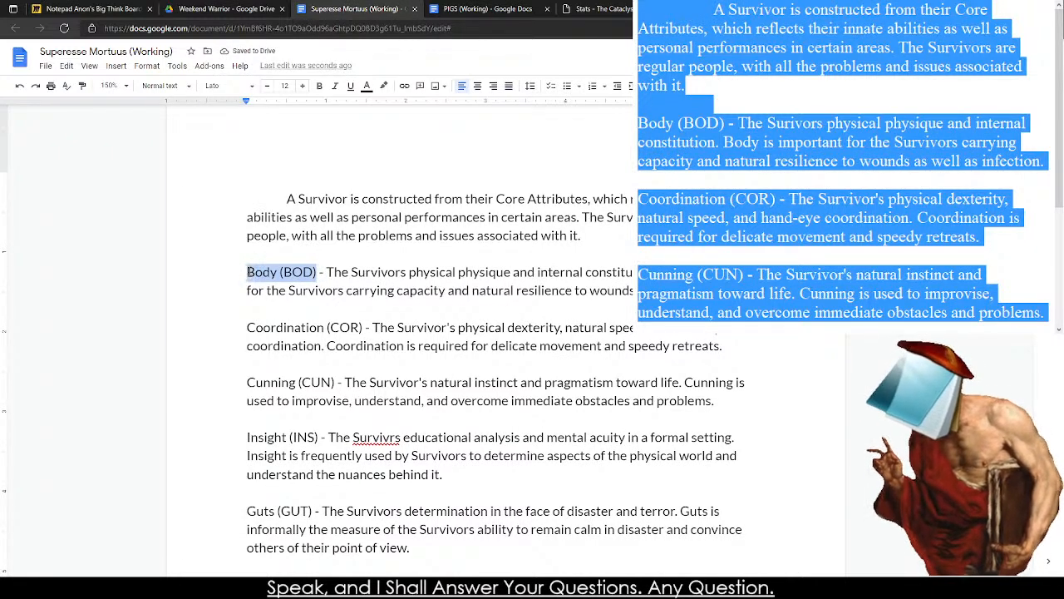
{"action": "key", "text": "ctrl+b"}
{"action": "left_click_drag", "start_coordinate": [248, 326], "coordinate": [364, 327]}
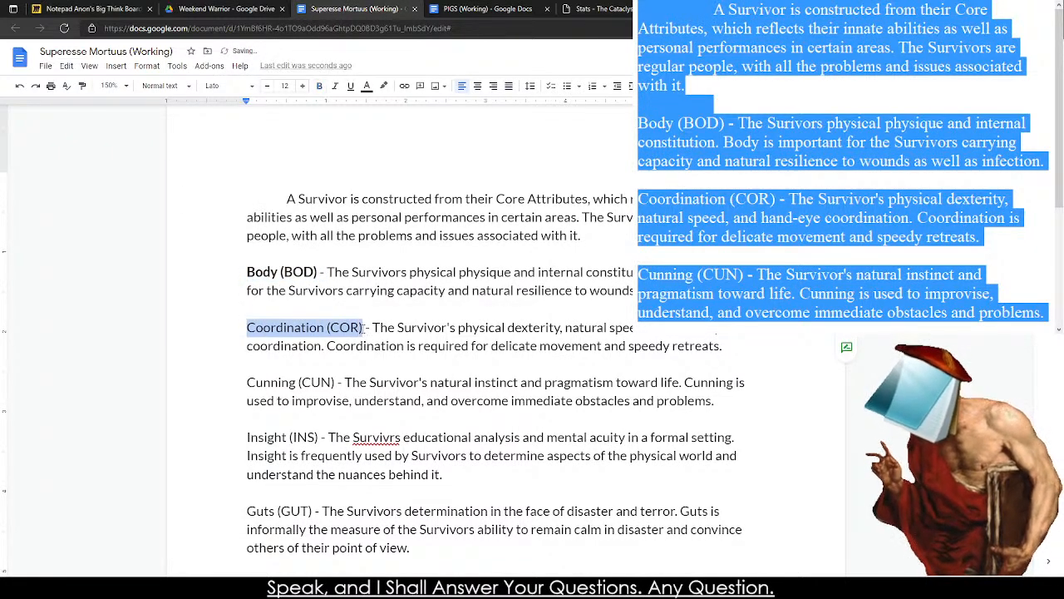
{"action": "key", "text": "ctrl+b"}
{"action": "left_click_drag", "start_coordinate": [247, 381], "coordinate": [336, 383]}
{"action": "key", "text": "ctrl+b"}
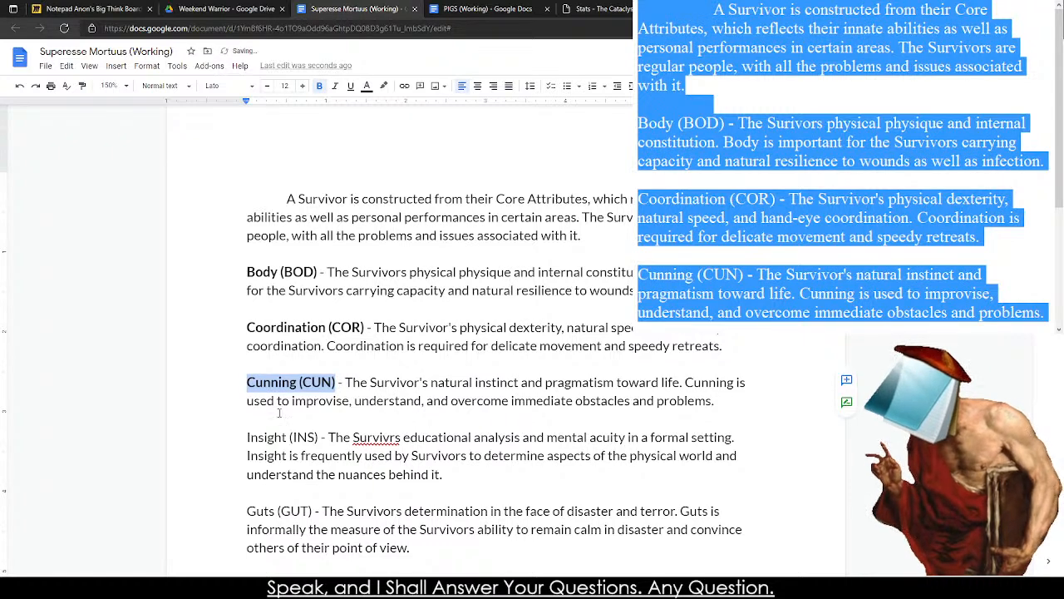
{"action": "left_click_drag", "start_coordinate": [247, 438], "coordinate": [319, 437]}
{"action": "key", "text": "ctrl+b"}
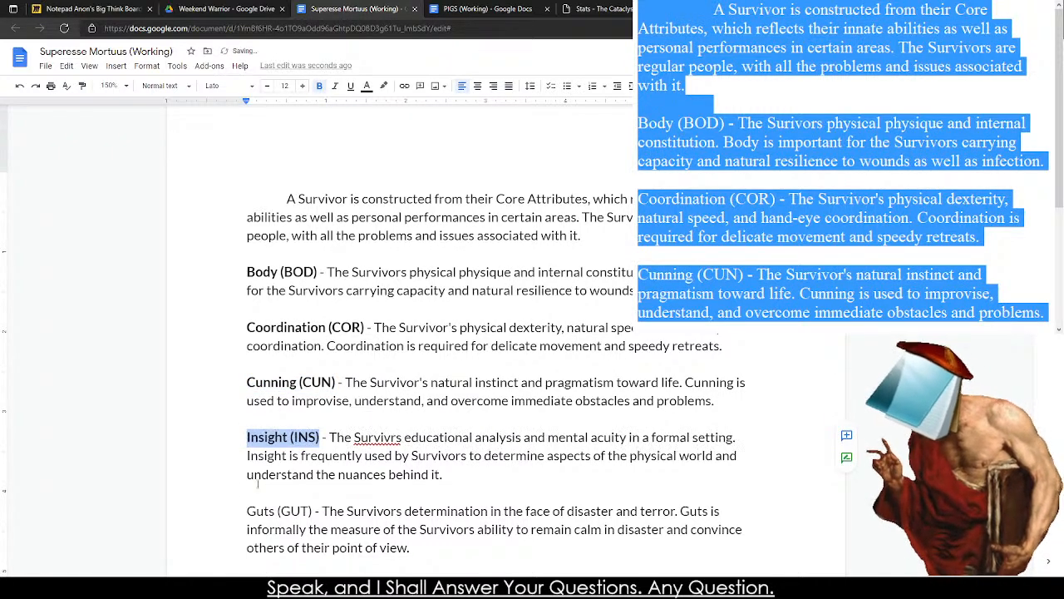
{"action": "left_click", "coordinate": [247, 511]}
{"action": "left_click_drag", "start_coordinate": [247, 511], "coordinate": [316, 511]}
{"action": "key", "text": "ctrl+b"}
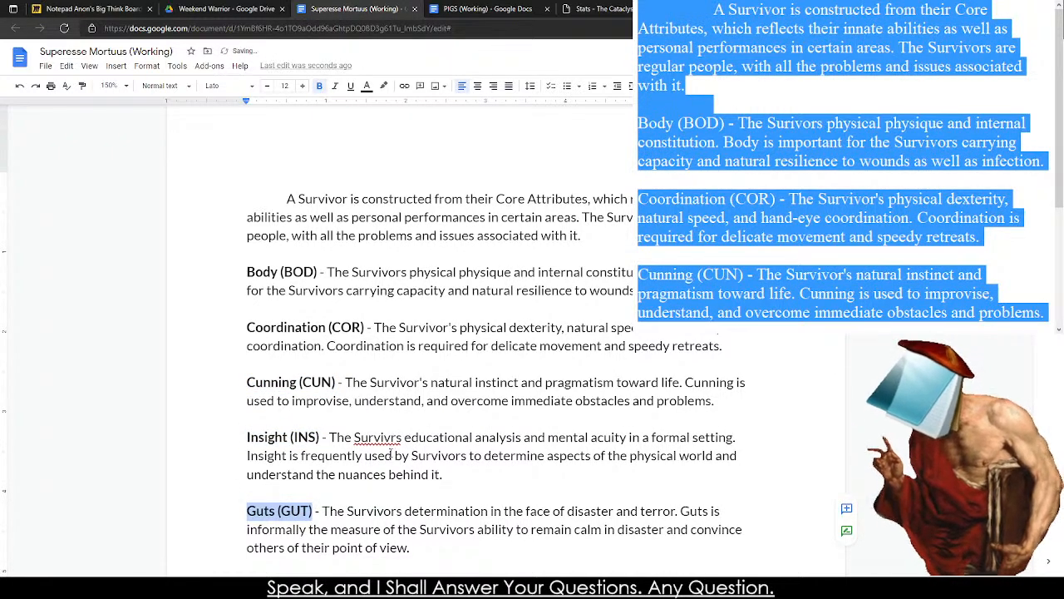
Correct the misspelled "Survivrs" in the Insight entry to "Survivors".
{"action": "right_click", "coordinate": [383, 439]}
{"action": "left_click", "coordinate": [419, 325]}
{"action": "scroll", "coordinate": [305, 230], "scroll_direction": "down", "scroll_amount": 5}
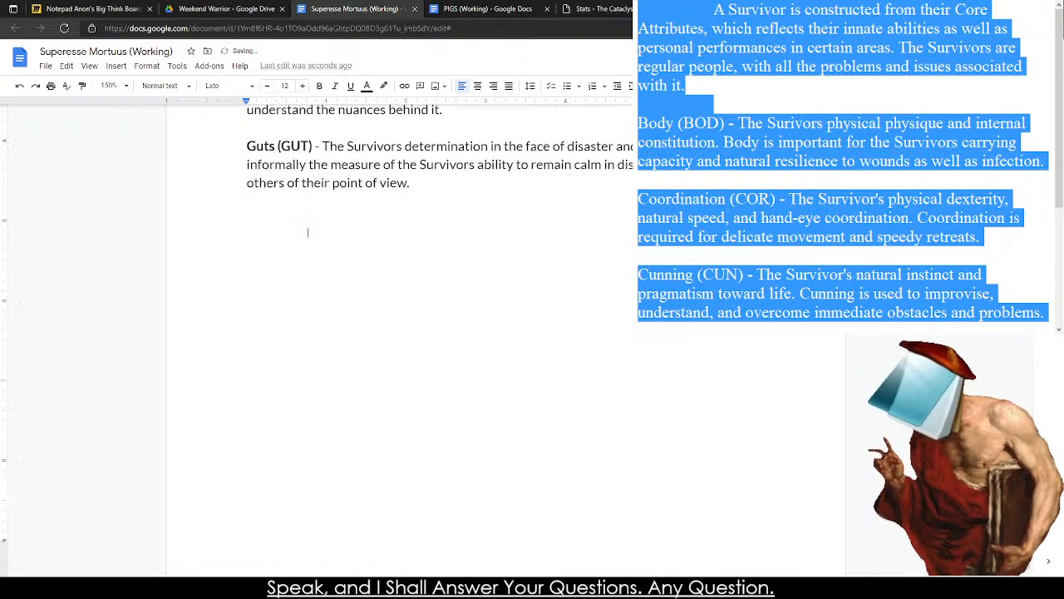
{"action": "scroll", "coordinate": [241, 301], "scroll_direction": "up", "scroll_amount": 6}
{"action": "scroll", "coordinate": [240, 300], "scroll_direction": "down", "scroll_amount": 7}
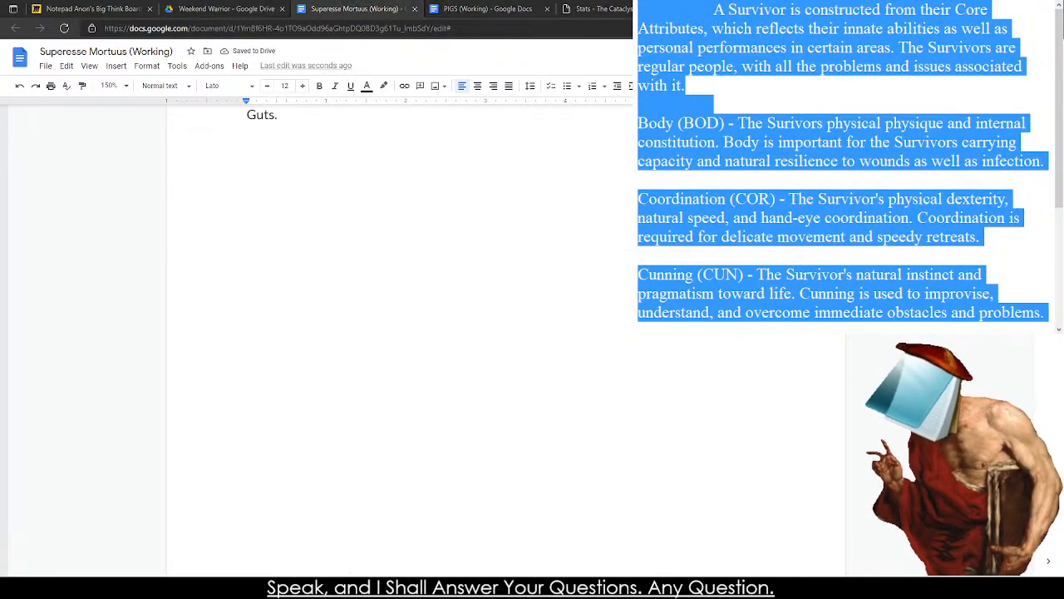
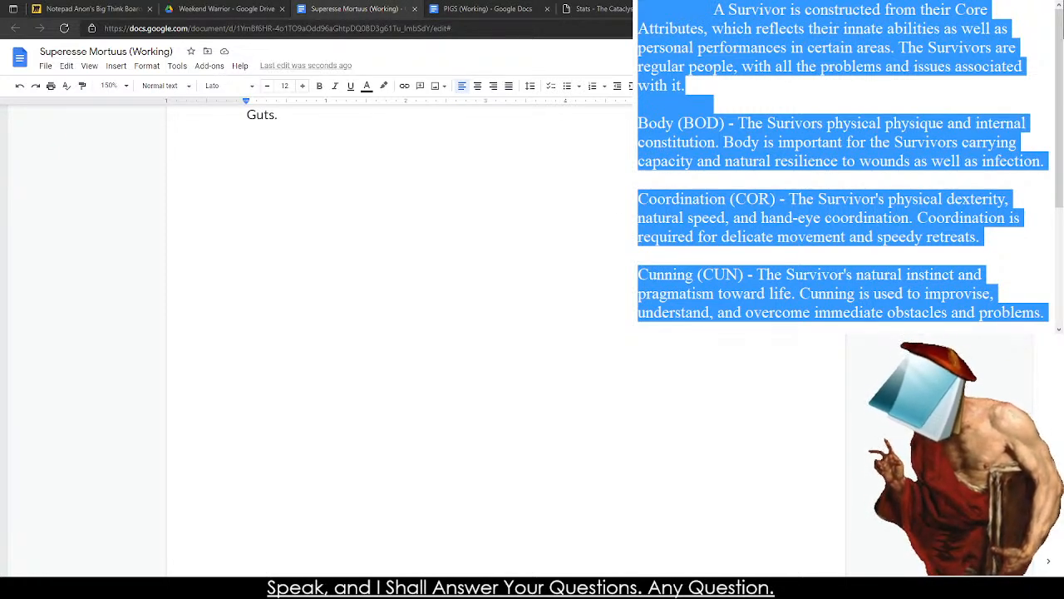
Copy the Alternate Attribute Distribution side note from the PIGS document and paste it below the Survivor Creation text in Superesse Mortuus.
{"action": "scroll", "coordinate": [313, 331], "scroll_direction": "up", "scroll_amount": 4}
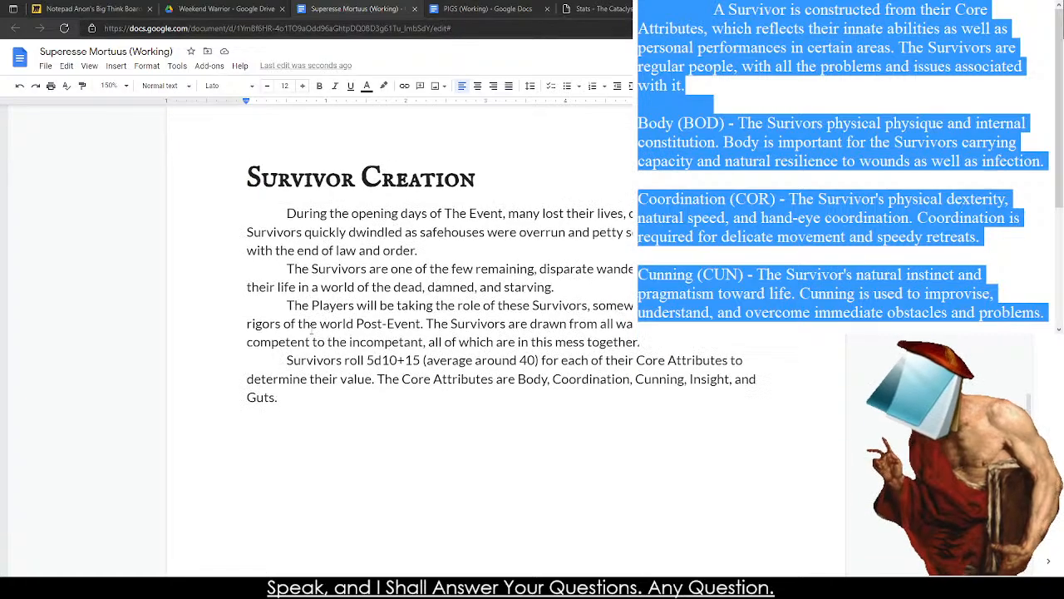
{"action": "left_click", "coordinate": [485, 9]}
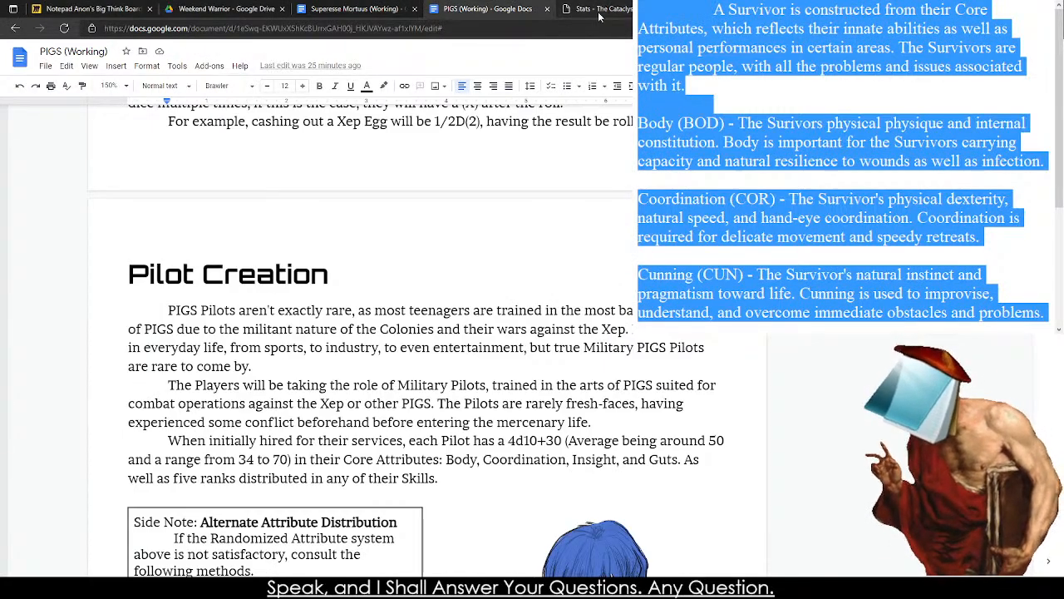
{"action": "scroll", "coordinate": [155, 413], "scroll_direction": "down", "scroll_amount": 10}
{"action": "scroll", "coordinate": [154, 414], "scroll_direction": "up", "scroll_amount": 6}
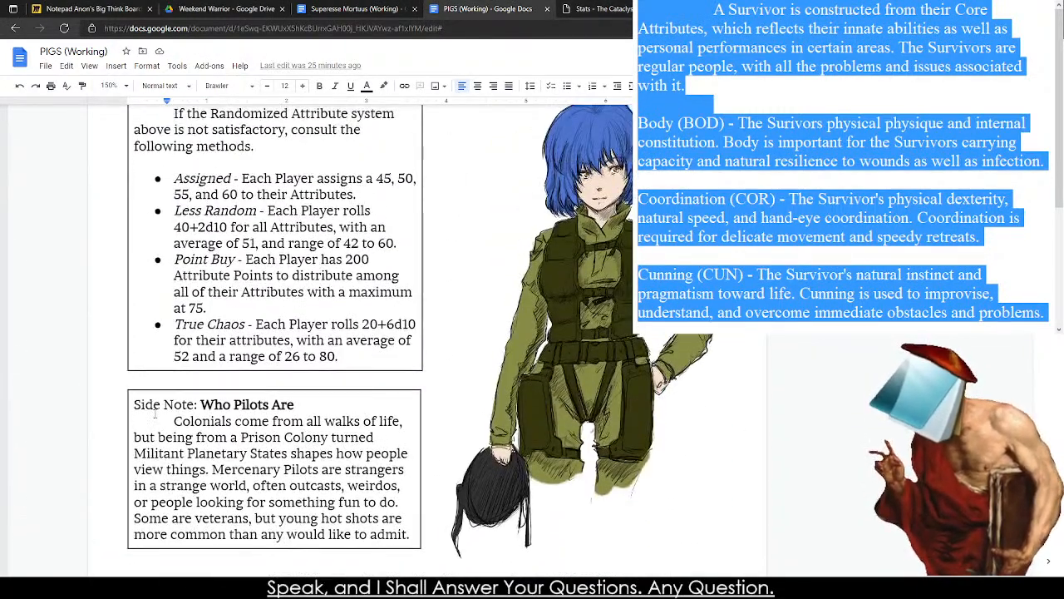
{"action": "scroll", "coordinate": [154, 414], "scroll_direction": "up", "scroll_amount": 3}
{"action": "left_click_drag", "start_coordinate": [136, 238], "coordinate": [403, 515]}
{"action": "key", "text": "ctrl+c"}
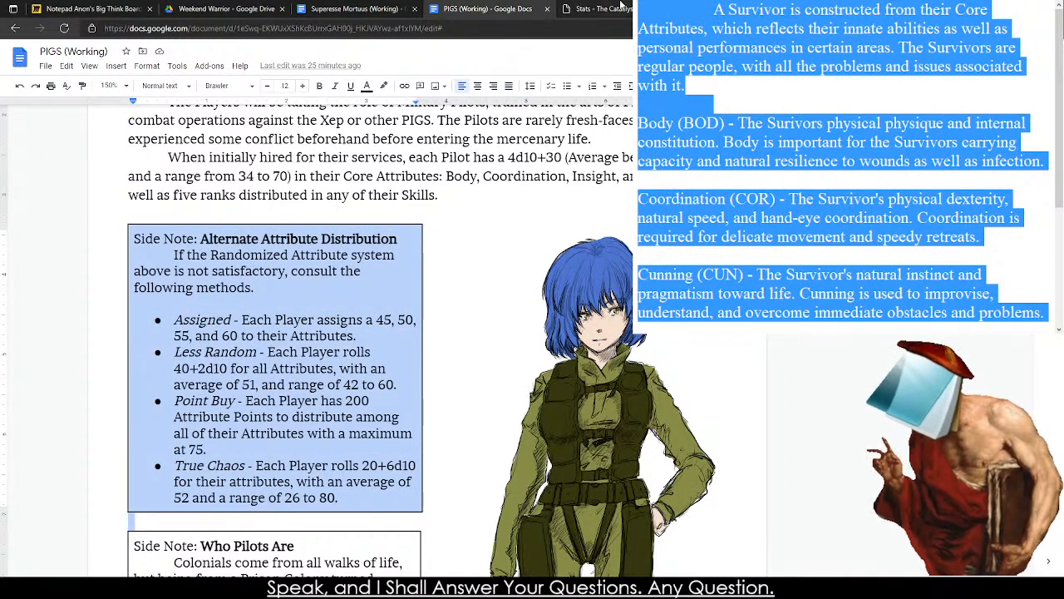
{"action": "left_click", "coordinate": [615, 8]}
{"action": "left_click", "coordinate": [348, 8]}
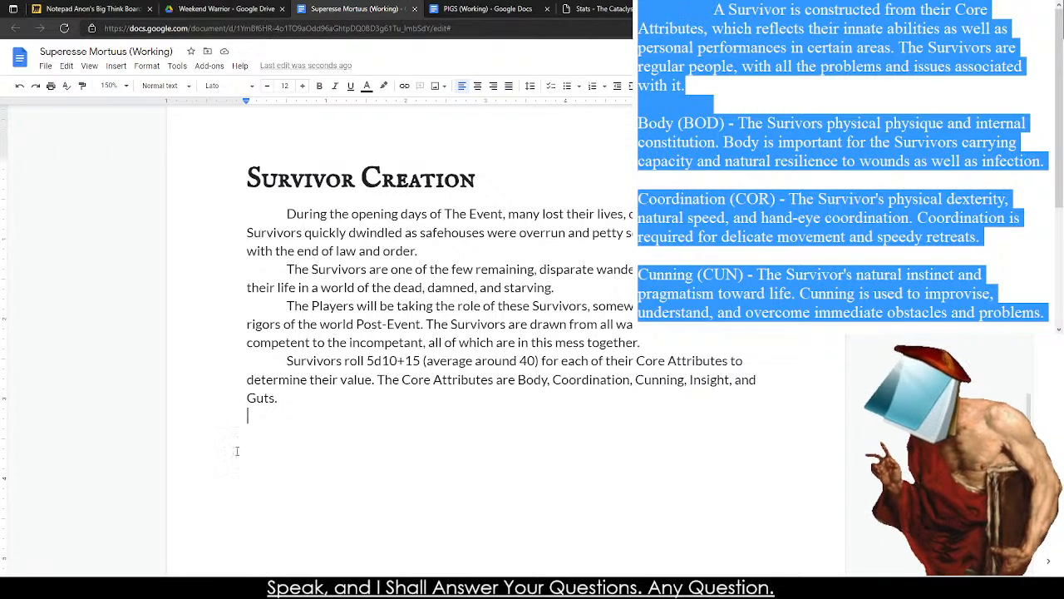
{"action": "key", "text": "ctrl+v"}
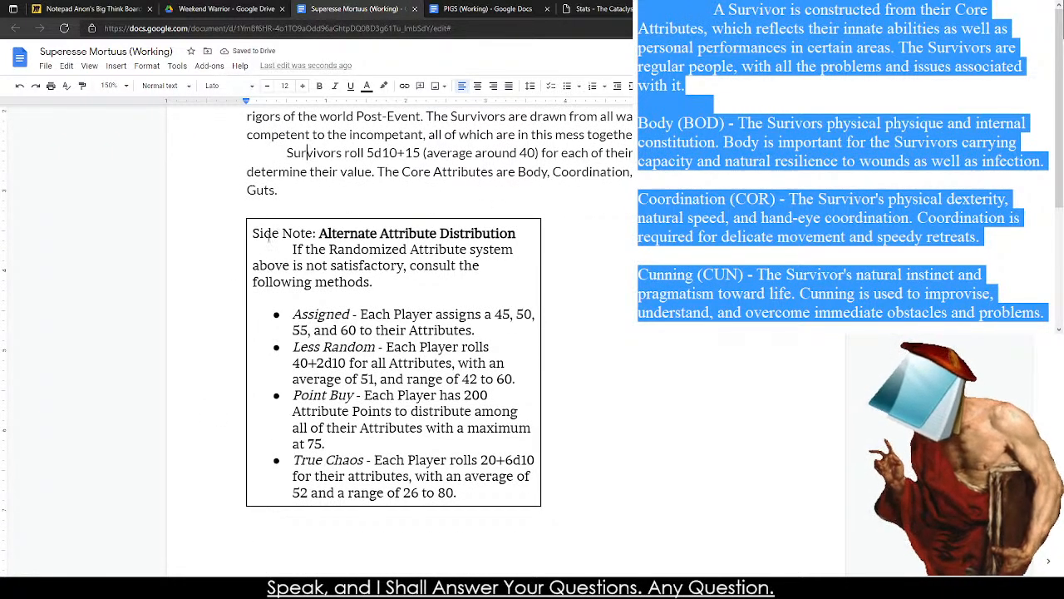
Set the pasted side note's font to Lato and narrow its box slightly.
{"action": "left_click_drag", "start_coordinate": [251, 231], "coordinate": [477, 484]}
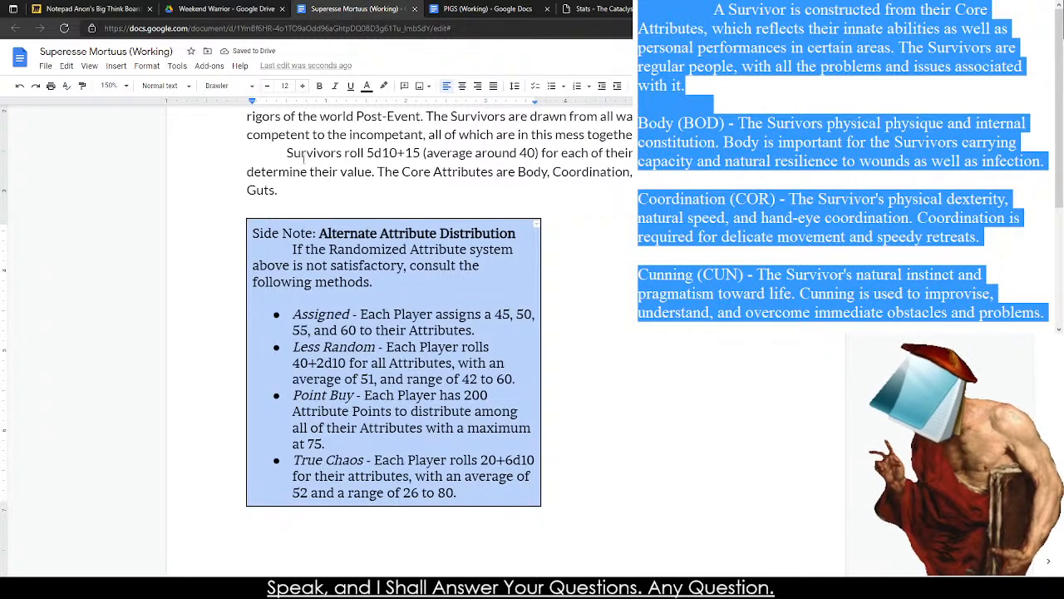
{"action": "left_click", "coordinate": [217, 86]}
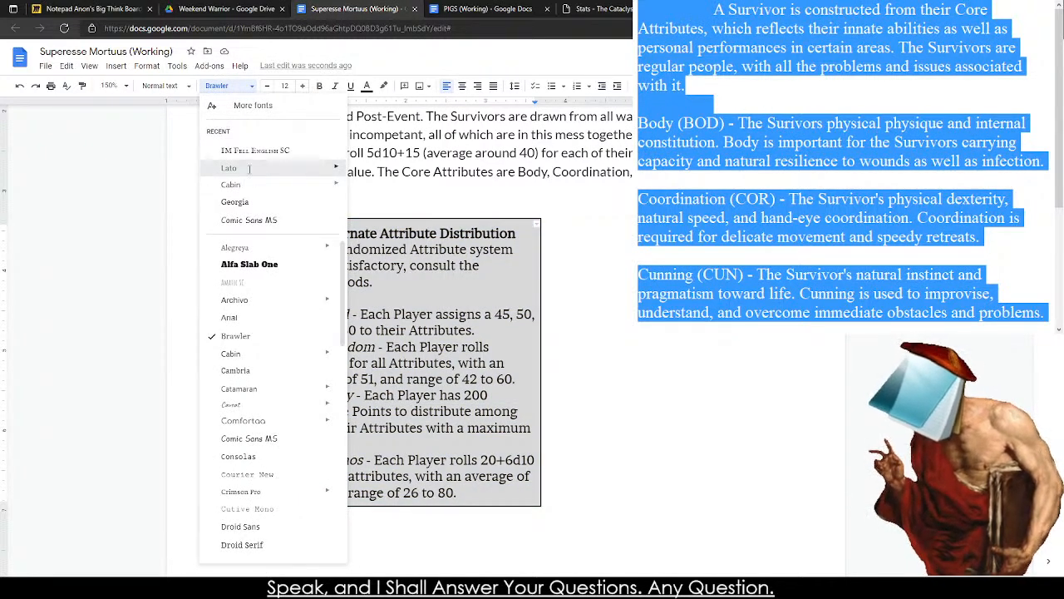
{"action": "left_click", "coordinate": [233, 166]}
{"action": "left_click", "coordinate": [463, 188]}
{"action": "left_click", "coordinate": [323, 292]}
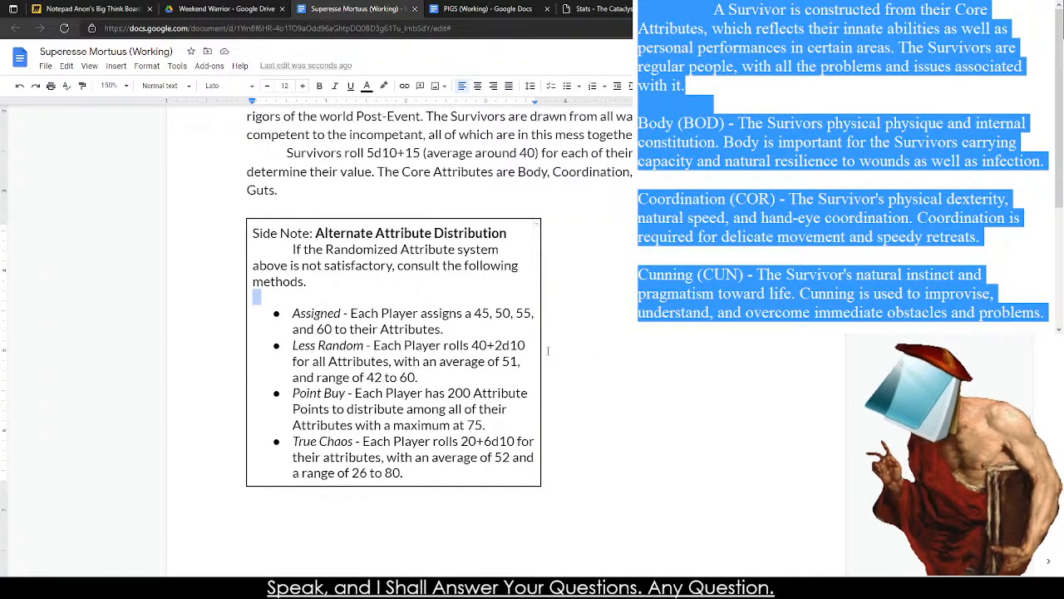
{"action": "left_click_drag", "start_coordinate": [540, 354], "coordinate": [522, 354]}
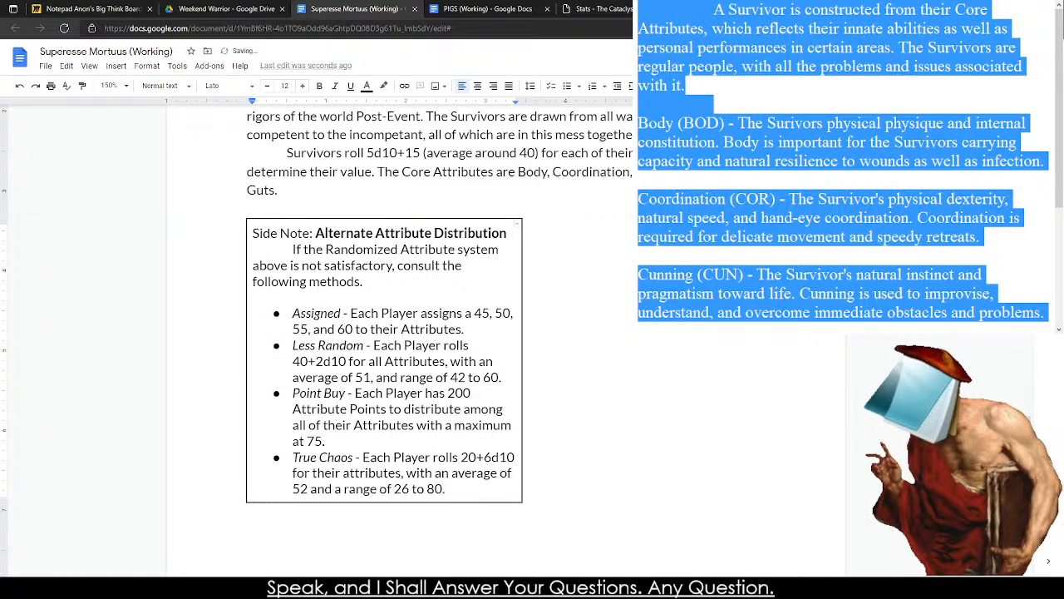
Add the title "Core Attributes" above the paragraph starting "A Survivor is constructed" and format it as a second-level heading.
{"action": "scroll", "coordinate": [305, 298], "scroll_direction": "down", "scroll_amount": 10}
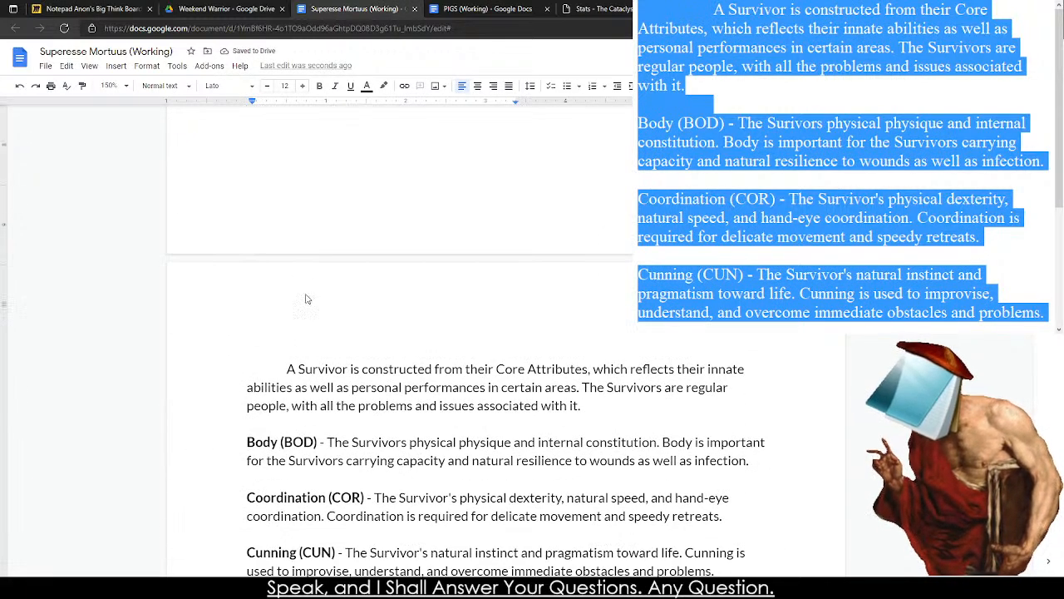
{"action": "left_click", "coordinate": [232, 345]}
{"action": "type", "text": "Core Attributes"}
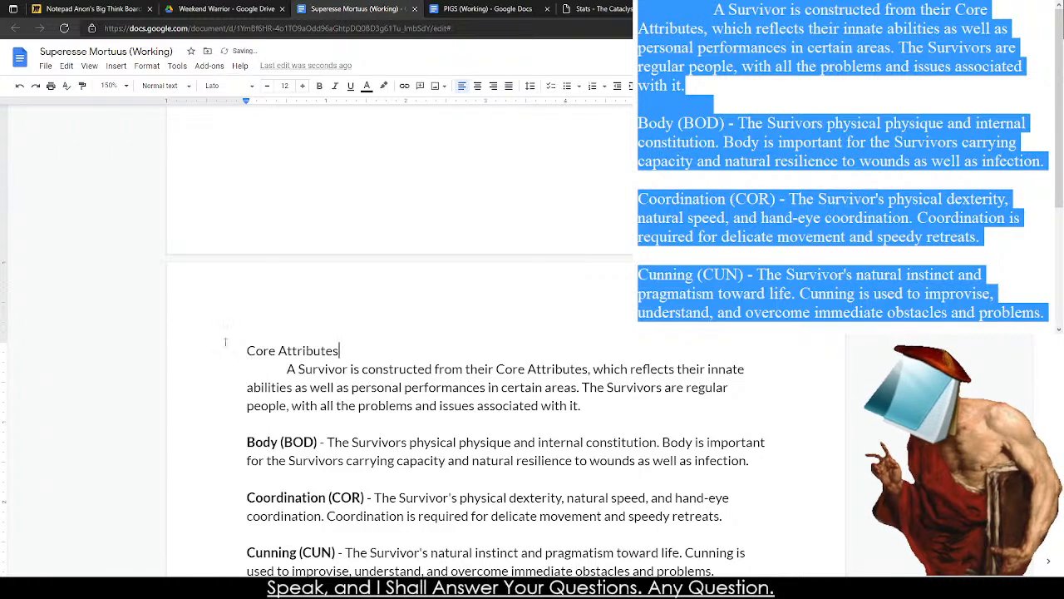
{"action": "left_click_drag", "start_coordinate": [247, 350], "coordinate": [346, 350]}
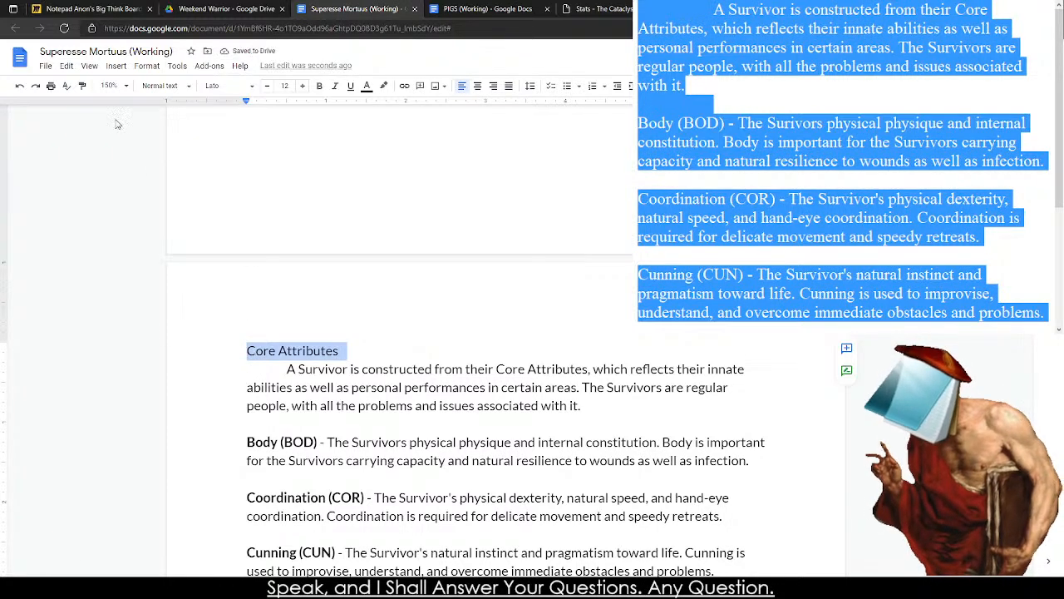
{"action": "left_click", "coordinate": [158, 85]}
{"action": "left_click", "coordinate": [208, 232]}
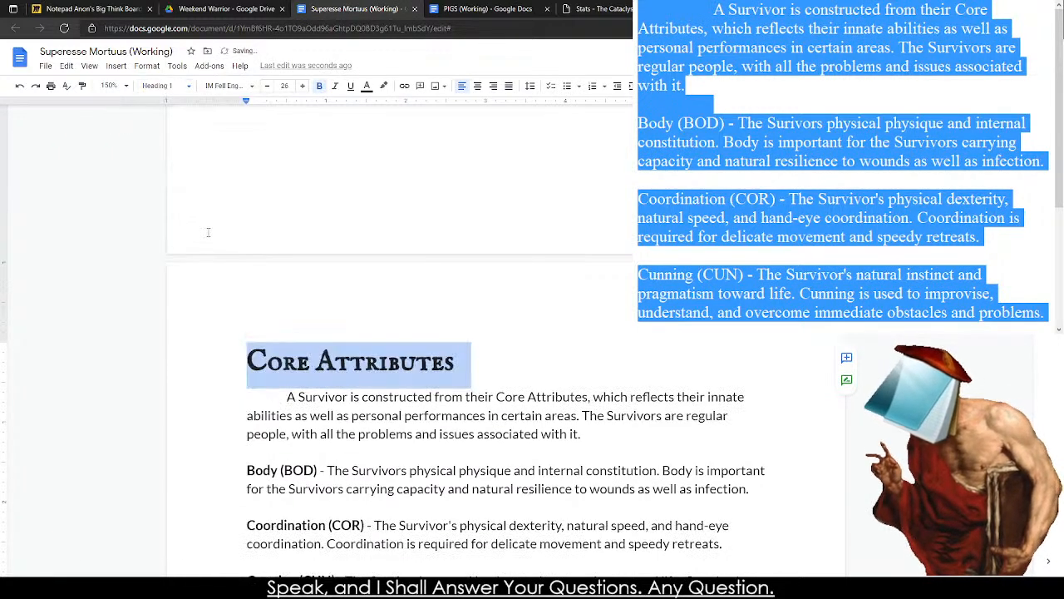
{"action": "left_click", "coordinate": [166, 86]}
{"action": "left_click", "coordinate": [195, 272]}
{"action": "left_click", "coordinate": [386, 427]}
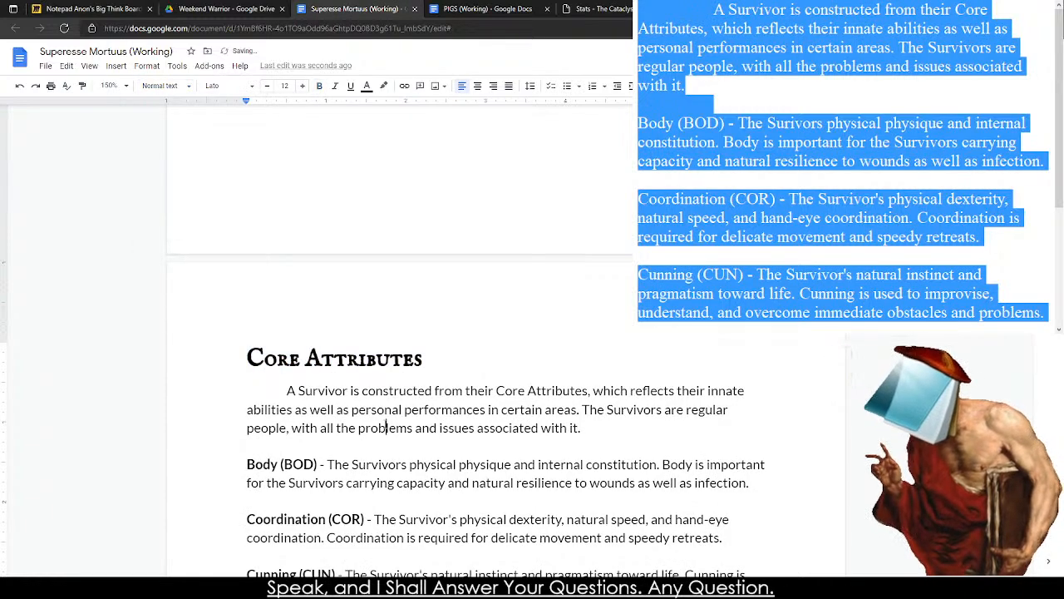
{"action": "scroll", "coordinate": [283, 197], "scroll_direction": "down", "scroll_amount": 3}
{"action": "scroll", "coordinate": [267, 174], "scroll_direction": "down", "scroll_amount": 1}
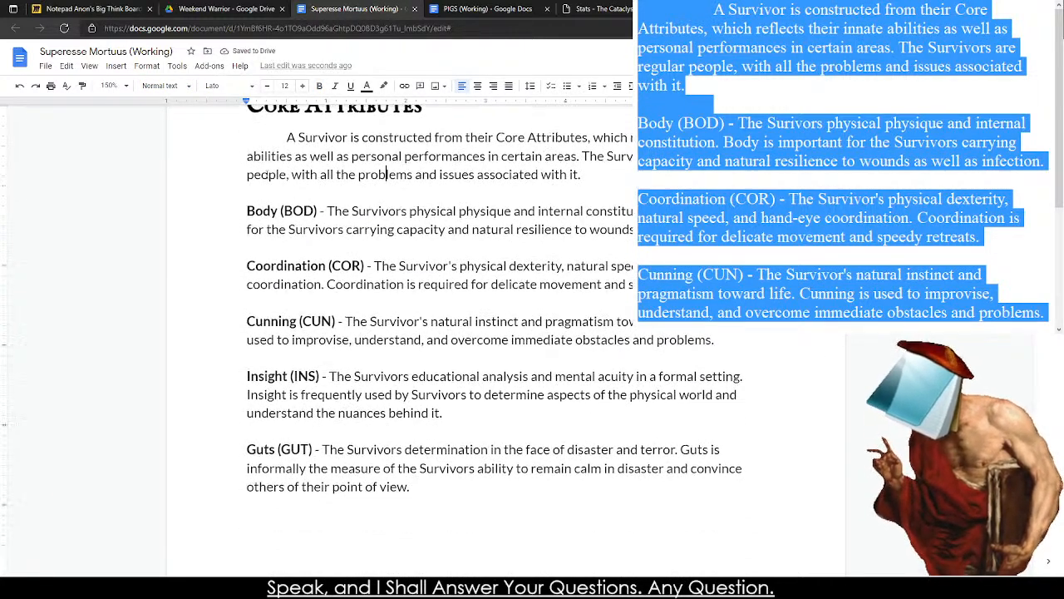
{"action": "scroll", "coordinate": [261, 225], "scroll_direction": "down", "scroll_amount": 2}
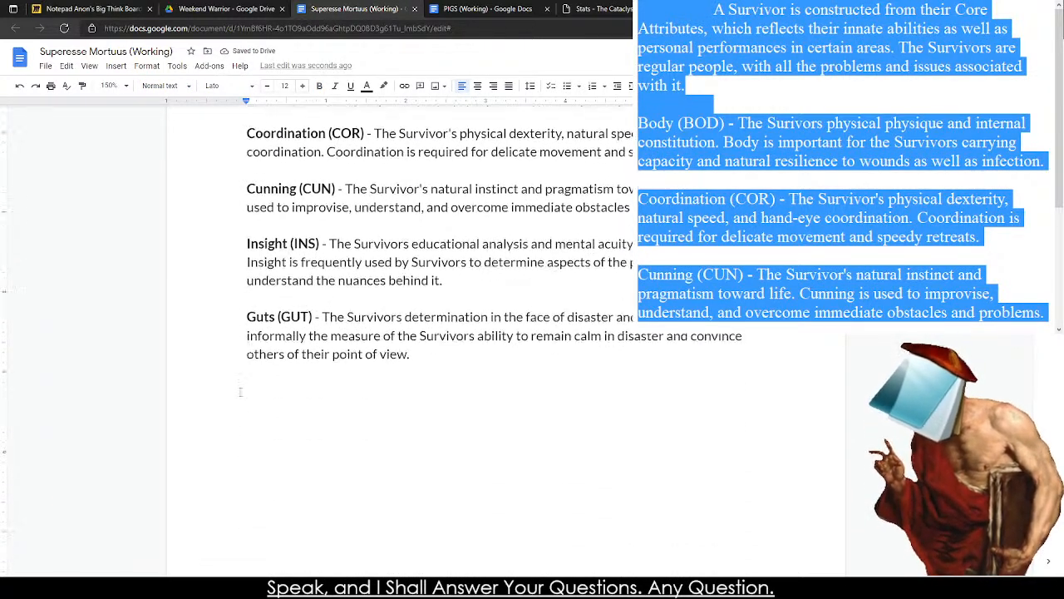
{"action": "scroll", "coordinate": [246, 429], "scroll_direction": "up", "scroll_amount": 3}
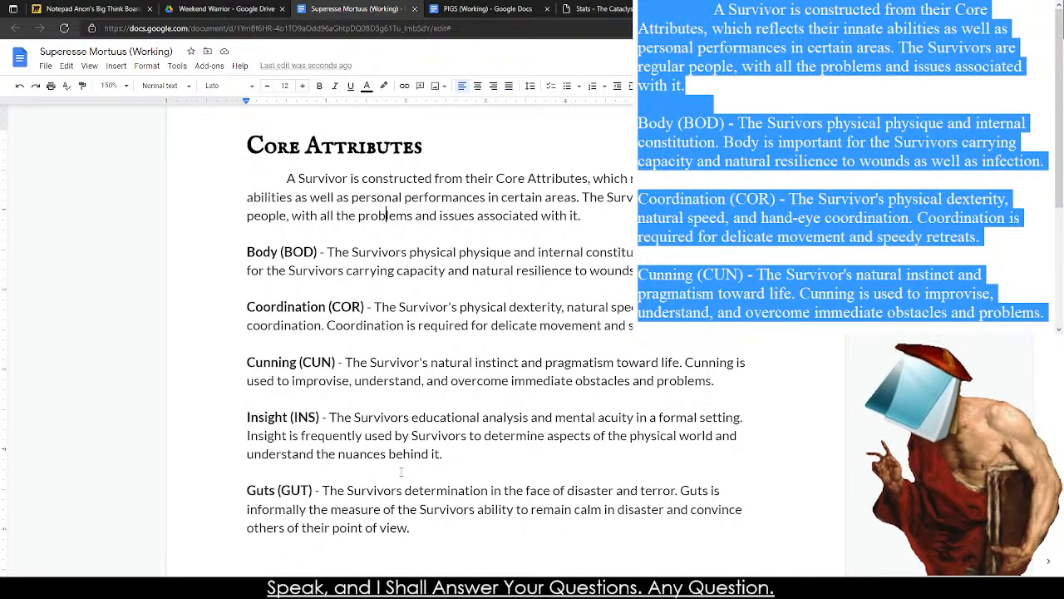
{"action": "scroll", "coordinate": [332, 440], "scroll_direction": "down", "scroll_amount": 3}
{"action": "left_click", "coordinate": [253, 411]}
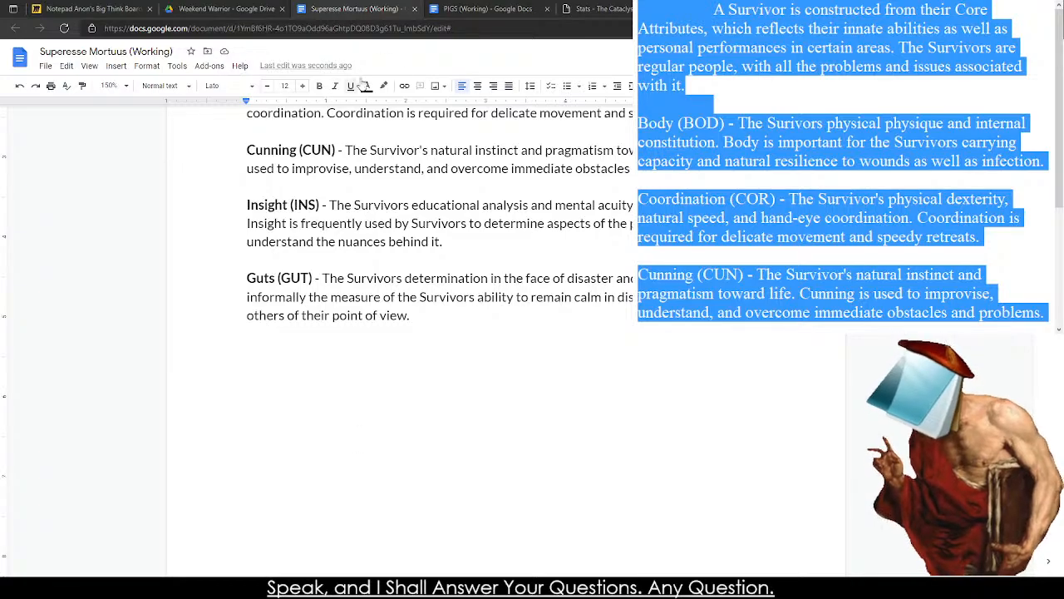
Copy the PIGS document's Derived Statistics section with its Wounds and Will entries, and paste it over the selected draft in the text editor.
{"action": "left_click", "coordinate": [513, 8]}
{"action": "scroll", "coordinate": [226, 289], "scroll_direction": "down", "scroll_amount": 12}
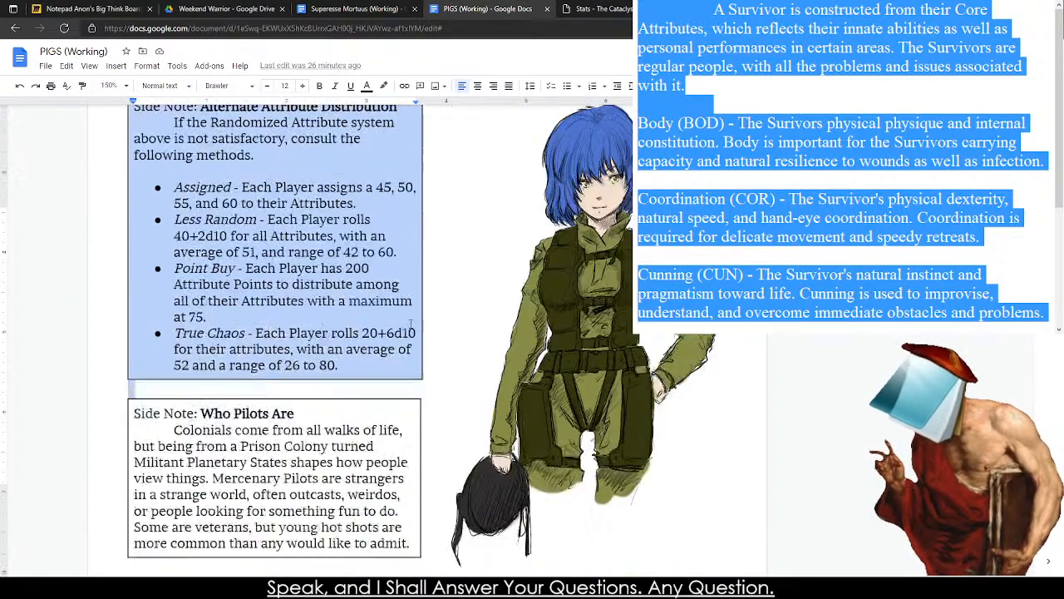
{"action": "scroll", "coordinate": [226, 289], "scroll_direction": "down", "scroll_amount": 3}
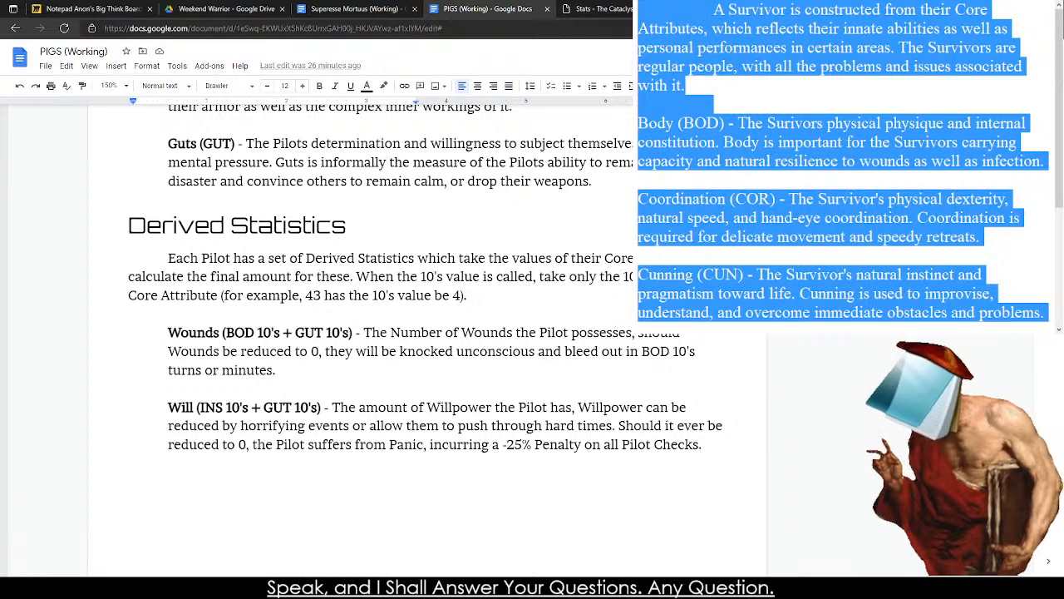
{"action": "right_click", "coordinate": [670, 260]}
{"action": "left_click_drag", "start_coordinate": [93, 237], "coordinate": [711, 451]}
{"action": "key", "text": "ctrl+c"}
{"action": "key", "text": "alt+Tab"}
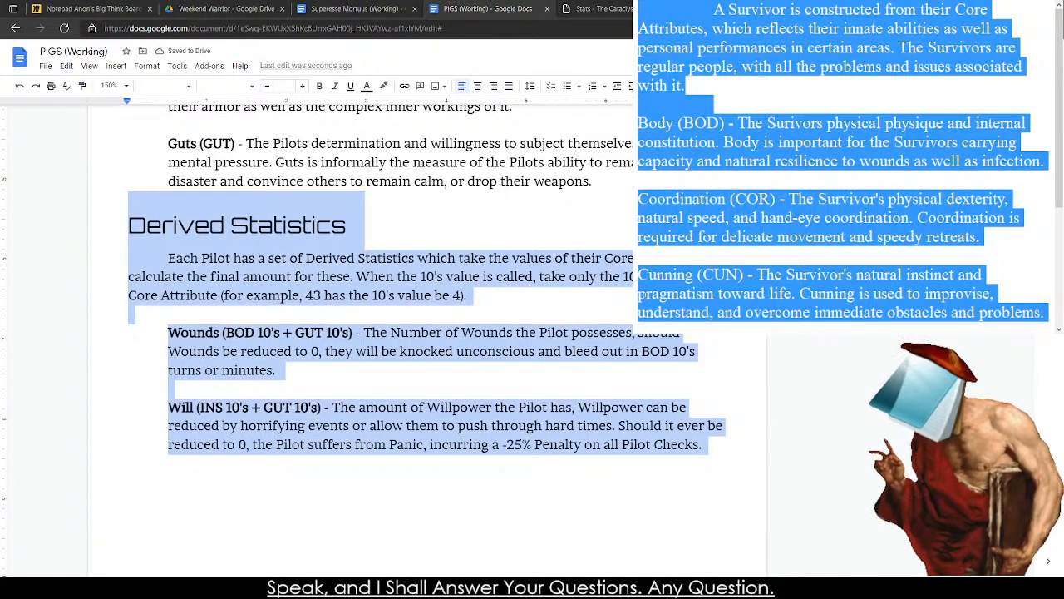
{"action": "key", "text": "ctrl+v"}
{"action": "scroll", "coordinate": [757, 62], "scroll_direction": "up", "scroll_amount": 1}
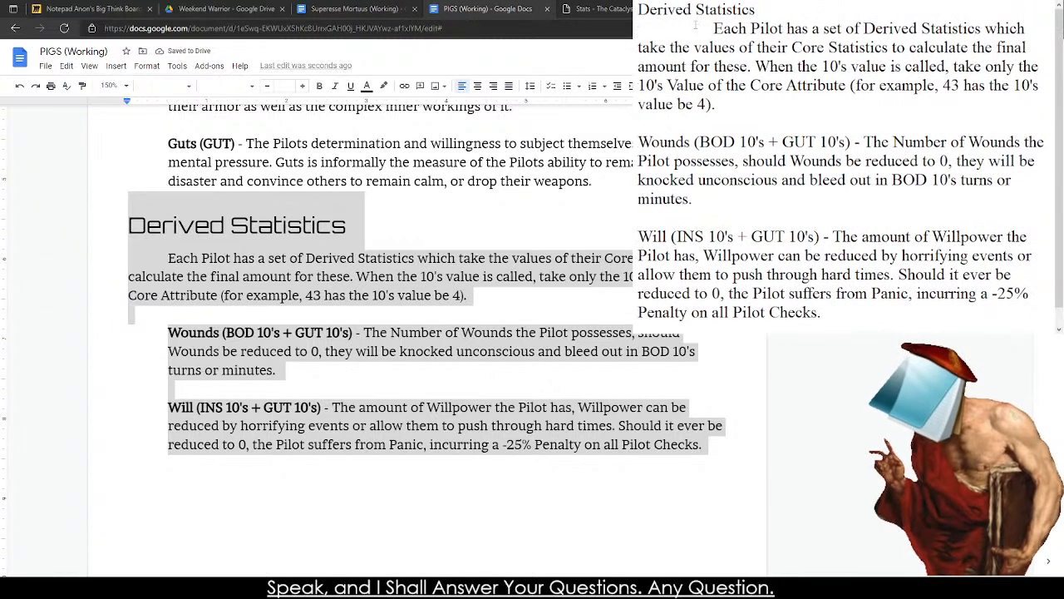
Change the draft's title from "Derived Statistics" to "Derived Attributes".
{"action": "double_click", "coordinate": [728, 10]}
{"action": "type", "text": "Attr"}
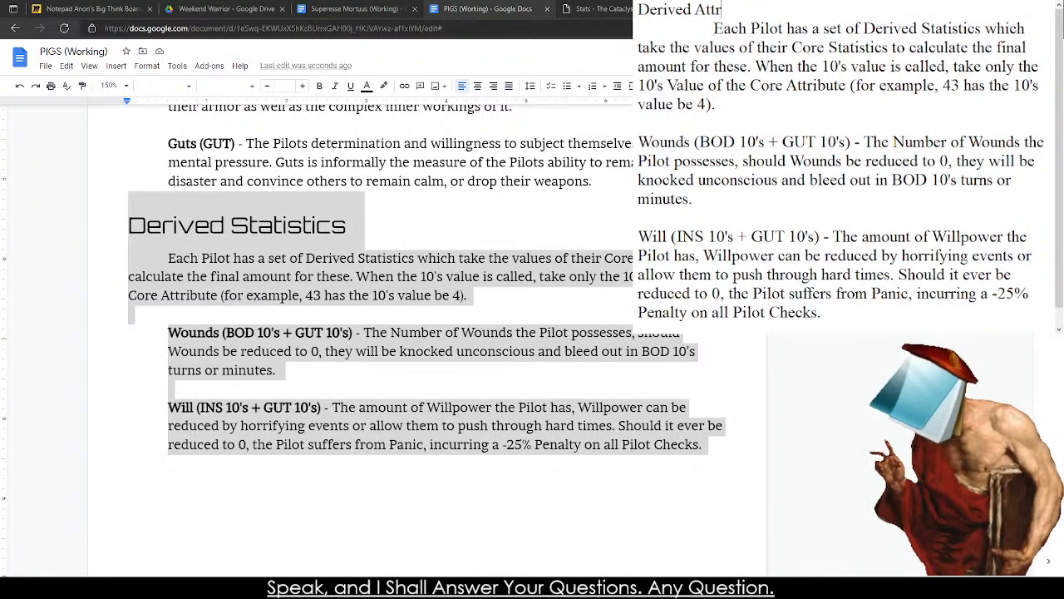
{"action": "type", "text": "ibutes"}
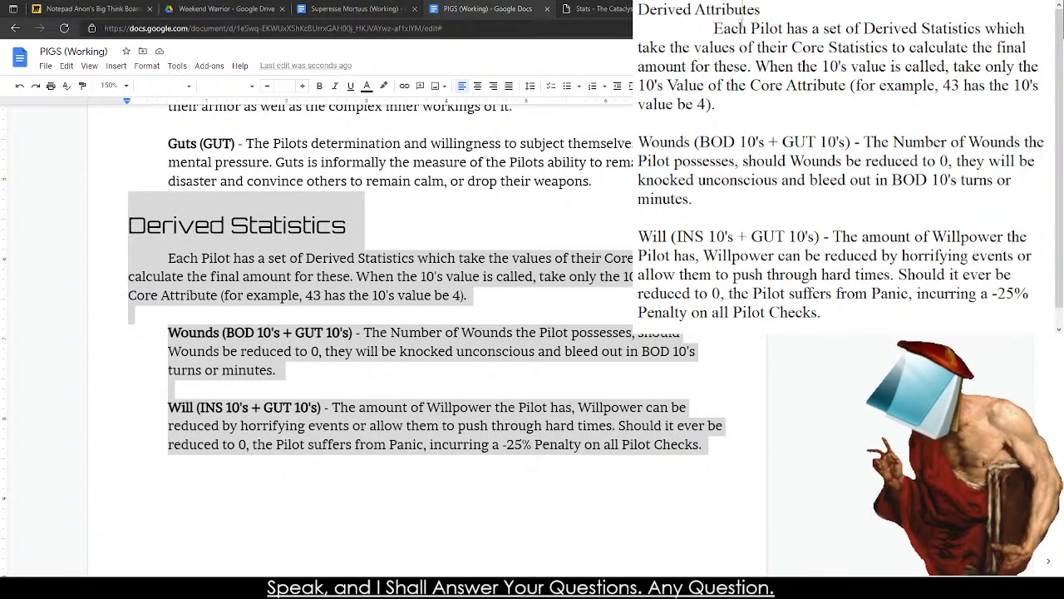
Replace the introductory paragraph under the Derived Attributes title with "Each Survivor has a set of Derived Attributes which".
{"action": "left_click_drag", "start_coordinate": [762, 108], "coordinate": [713, 29]}
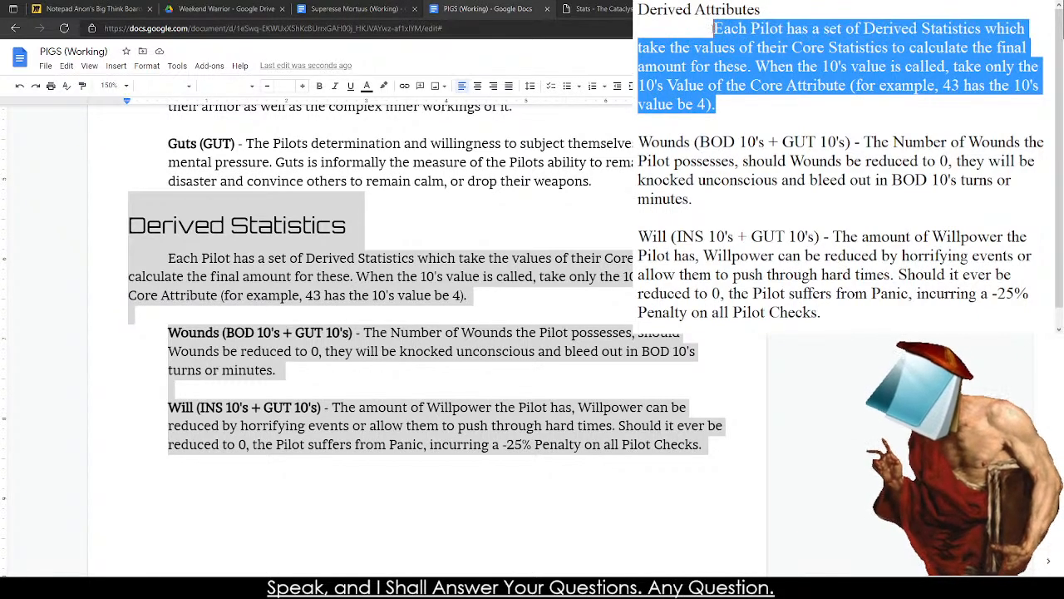
{"action": "type", "text": "Eachh"}
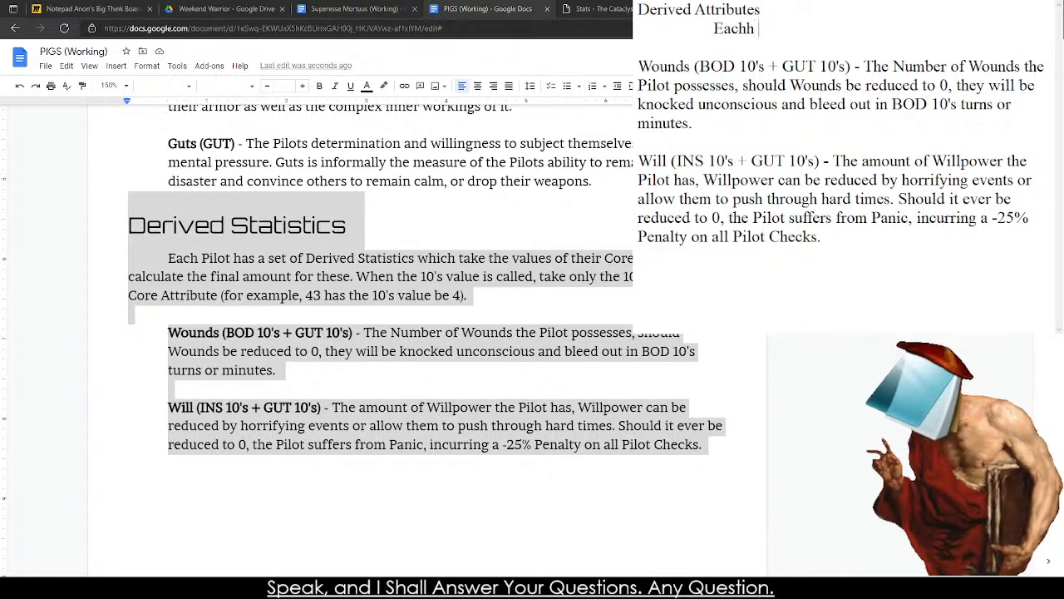
{"action": "key", "text": "BackSpace"}
{"action": "type", "text": "Survivor has a set of "}
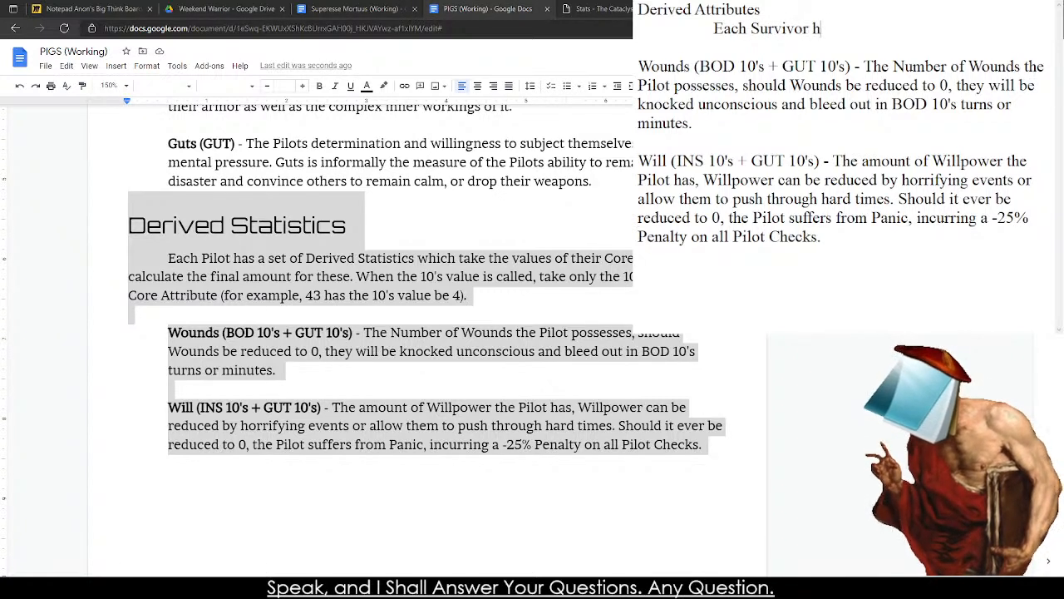
{"action": "type", "text": "Deri"}
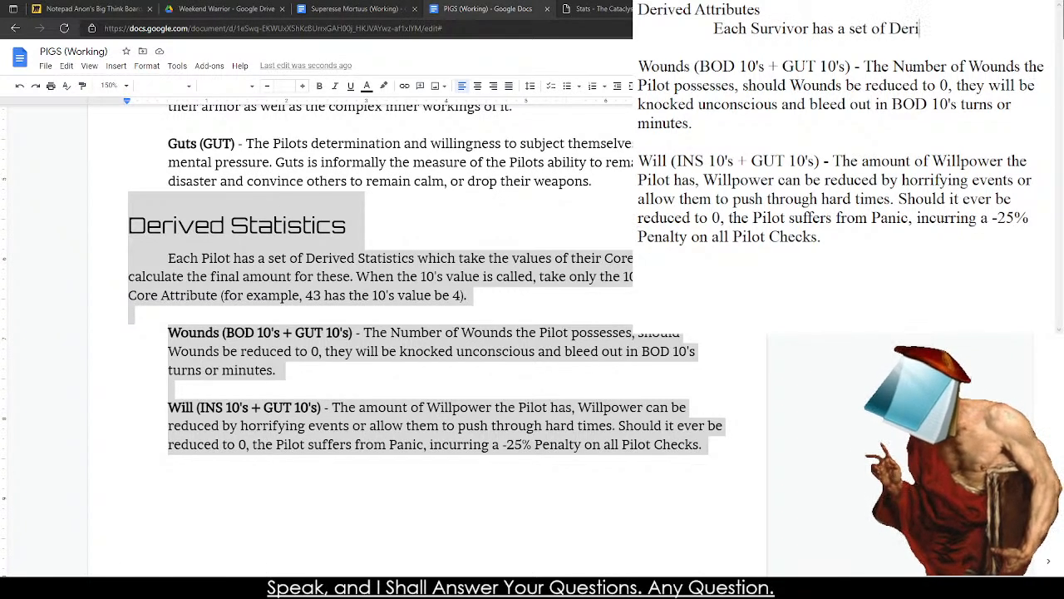
{"action": "type", "text": "ved Attributes "}
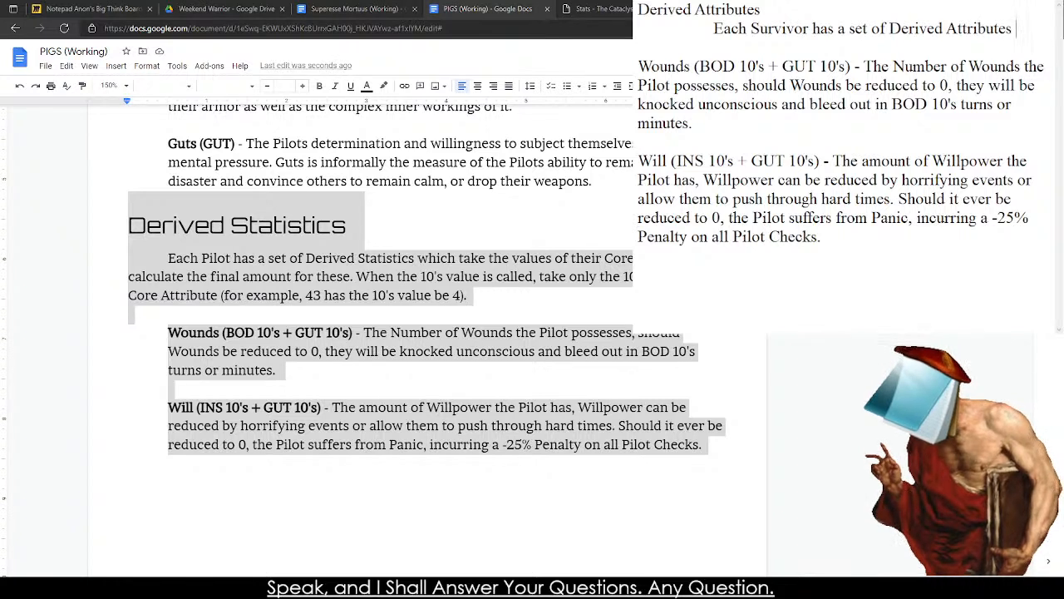
{"action": "type", "text": "which are"}
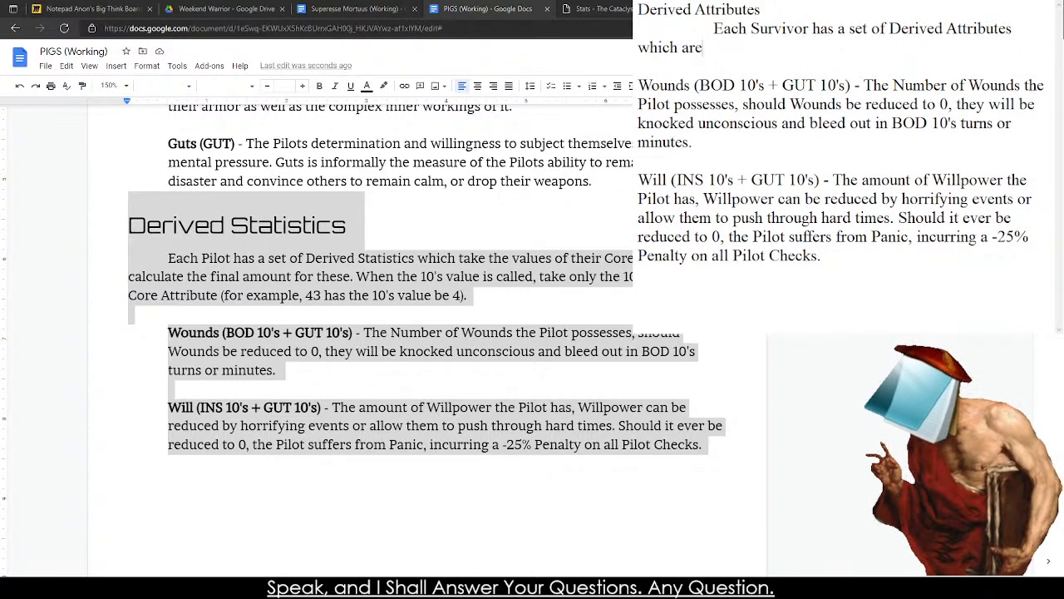
Continue the introductory sentence under Derived Attributes so it reads "which are tied to the Core Attributes of the Survivor".
{"action": "key", "text": "BackSpace"}
{"action": "key", "text": "BackSpace"}
{"action": "key", "text": "BackSpace"}
{"action": "key", "text": "BackSpace"}
{"action": "key", "text": "BackSpace"}
{"action": "key", "text": "BackSpace"}
{"action": "type", "text": "ch are tie dt"}
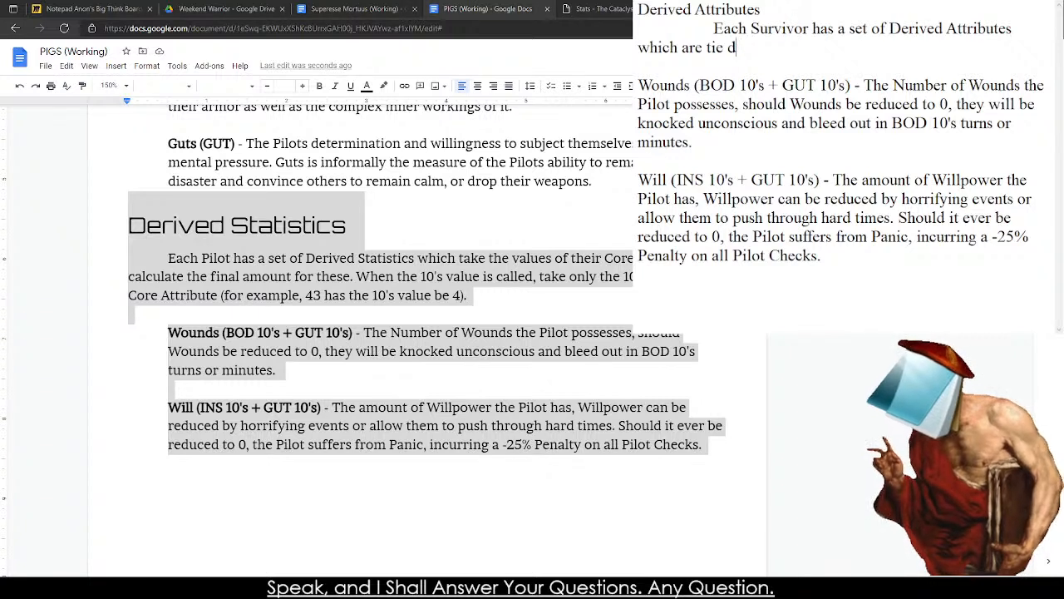
{"action": "key", "text": "BackSpace"}
{"action": "key", "text": "BackSpace"}
{"action": "type", "text": "d to the CHa"}
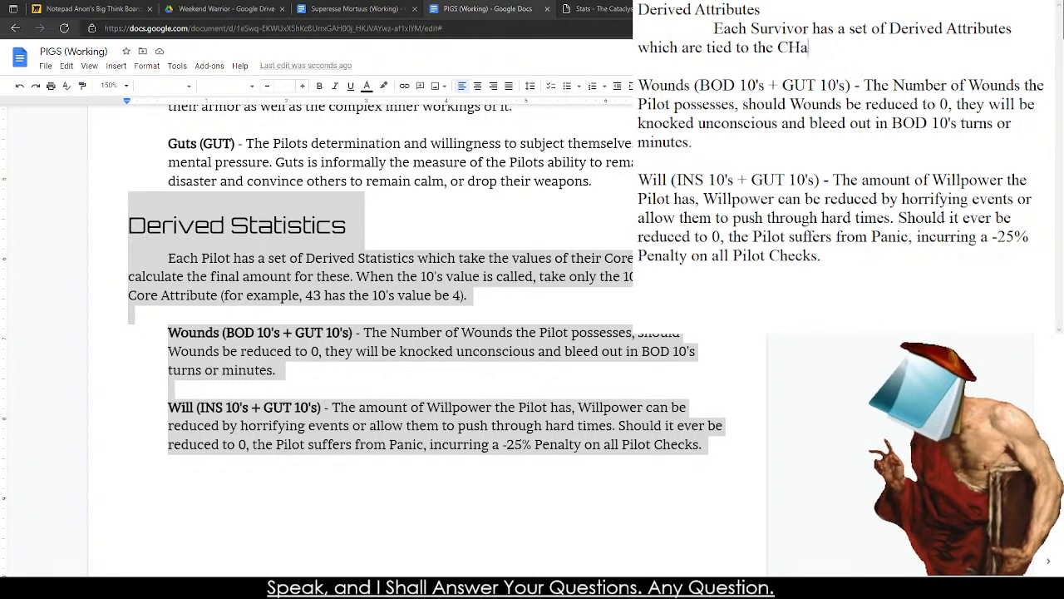
{"action": "type", "text": "rac"}
{"action": "key", "text": "BackSpace"}
{"action": "key", "text": "BackSpace"}
{"action": "key", "text": "BackSpace"}
{"action": "key", "text": "BackSpace"}
{"action": "key", "text": "BackSpace"}
{"action": "key", "text": "BackSpace"}
{"action": "type", "text": "C"}
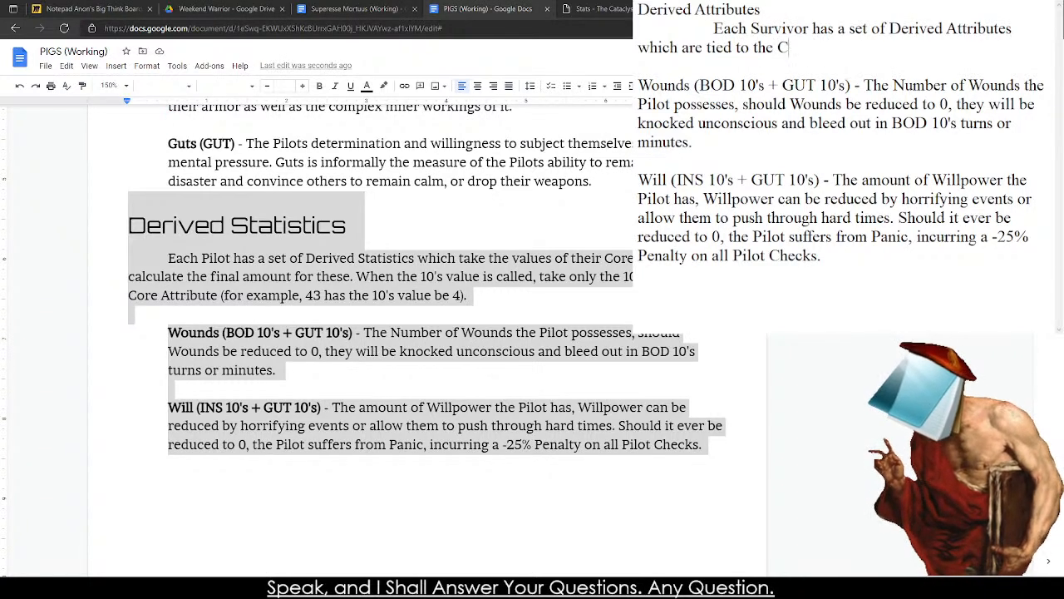
{"action": "type", "text": "ore Attributes of"}
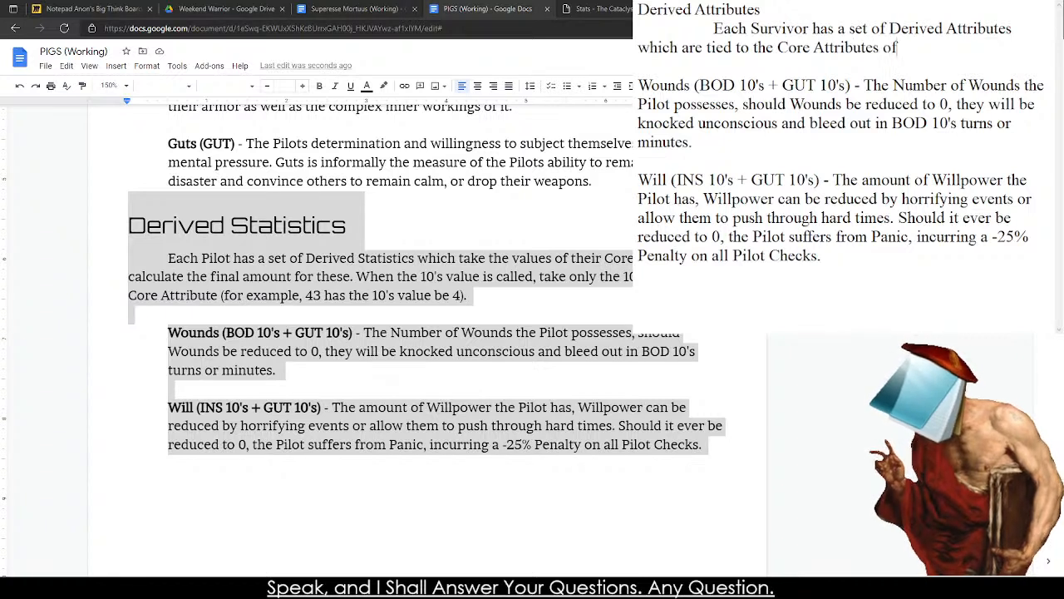
{"action": "type", "text": " the g"}
{"action": "type", "text": "acte"}
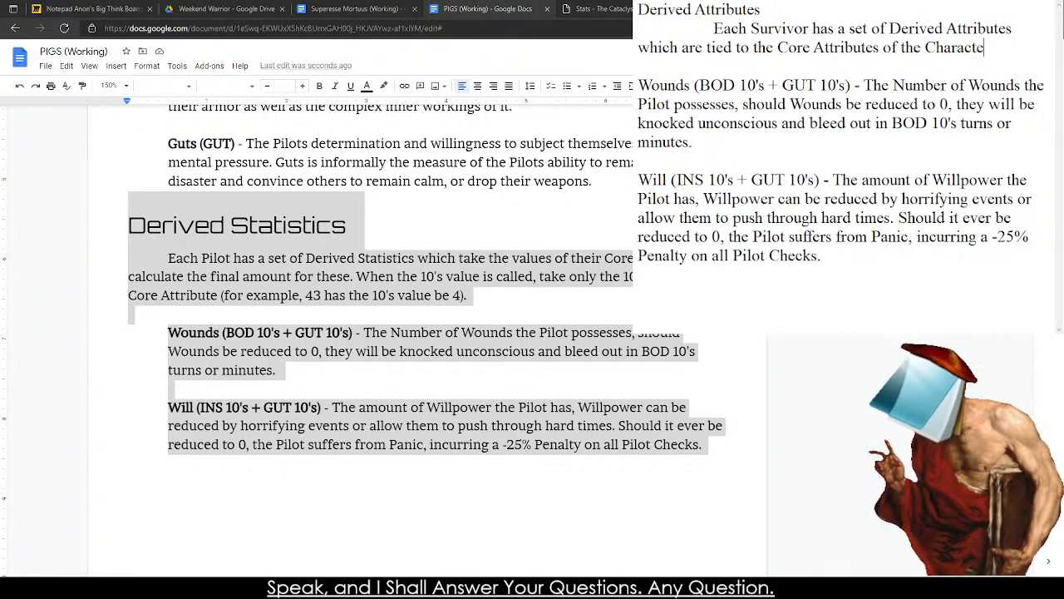
{"action": "key", "text": "BackSpace"}
{"action": "key", "text": "BackSpace"}
{"action": "key", "text": "BackSpace"}
{"action": "key", "text": "BackSpace"}
{"action": "key", "text": "BackSpace"}
{"action": "key", "text": "BackSpace"}
{"action": "key", "text": "BackSpace"}
{"action": "key", "text": "BackSpace"}
{"action": "type", "text": "Survivo"}
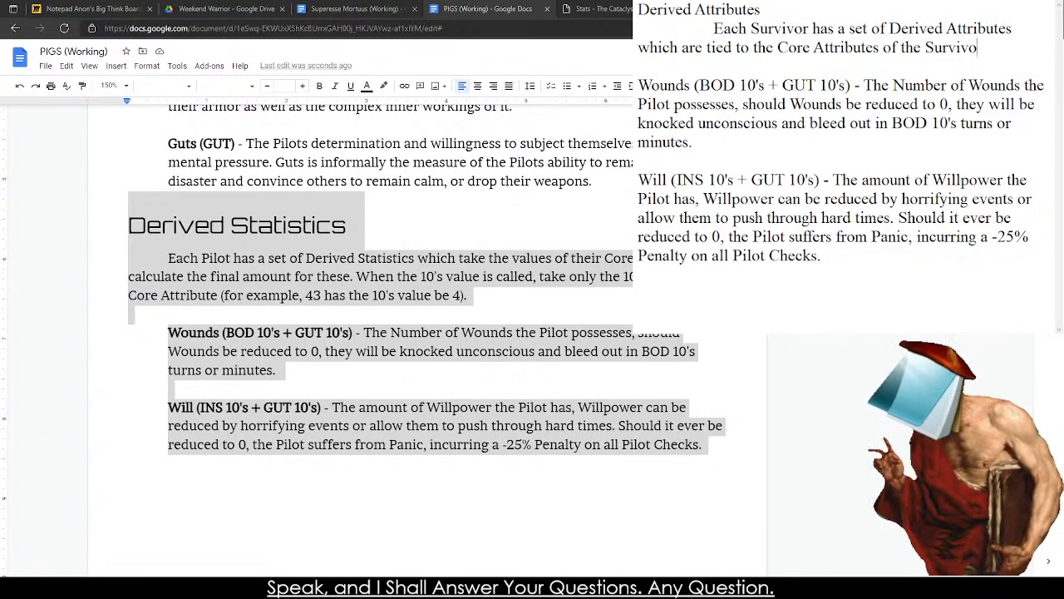
{"action": "type", "text": "r. These Der"}
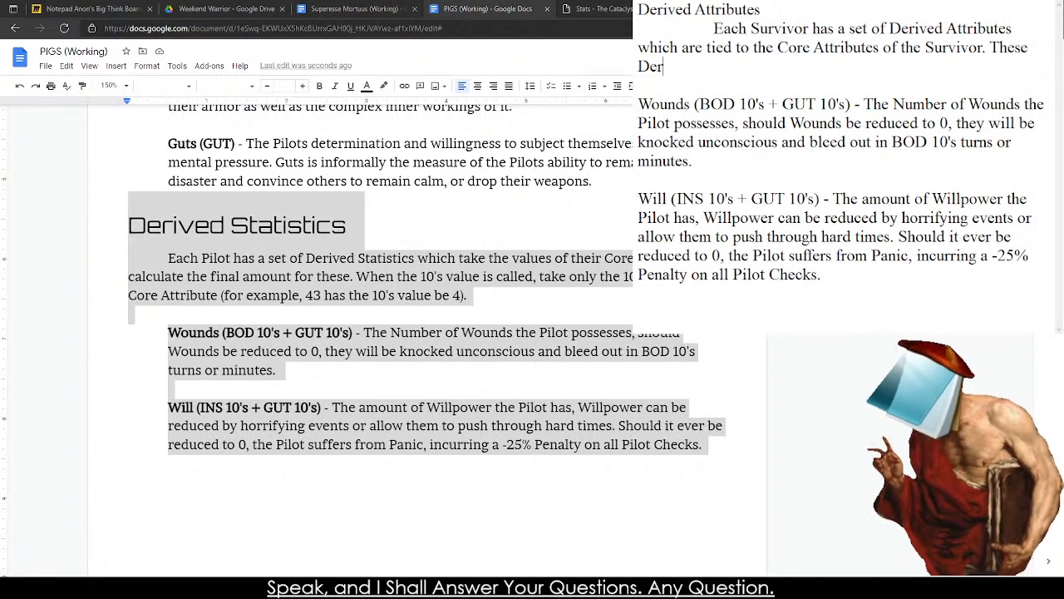
{"action": "type", "text": "ived Attribut"}
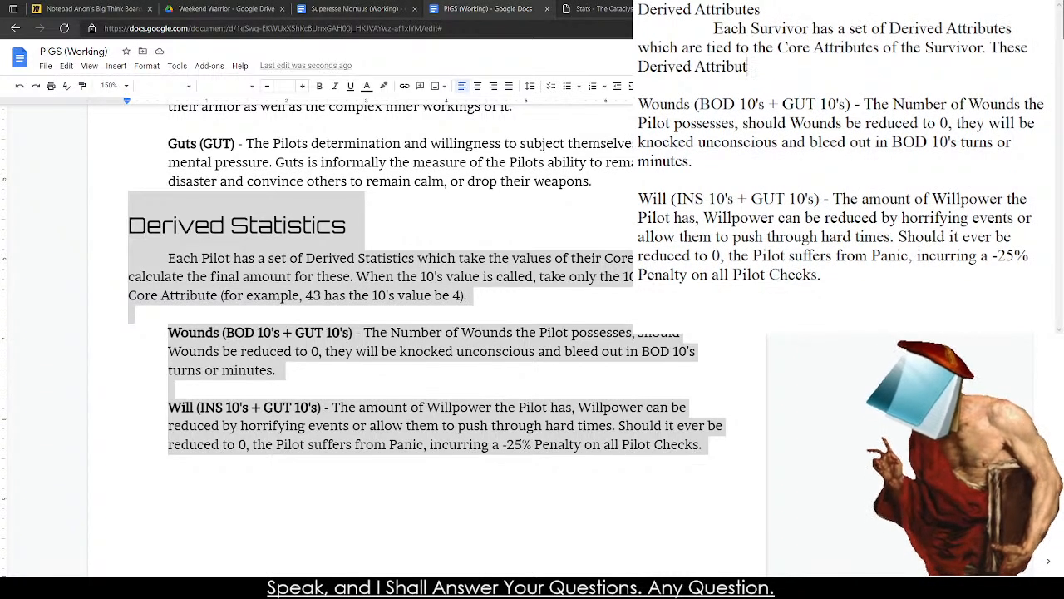
{"action": "type", "text": "es can shift and"}
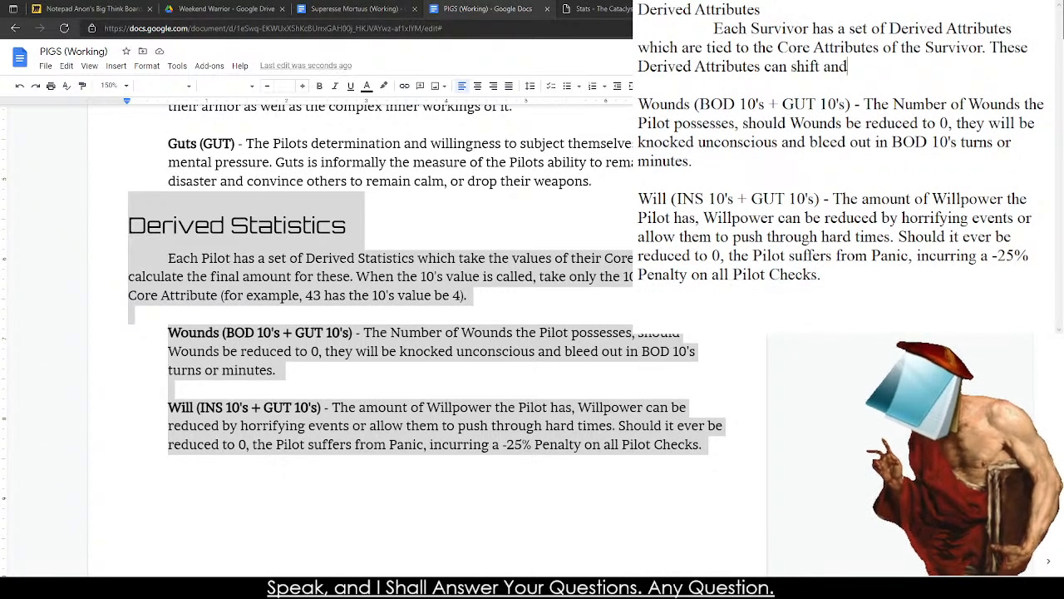
{"action": "type", "text": " change ch"}
End that sentence and add "These Derived Attributes can shift and change just as much as the Core Attributes in play.".
{"action": "key", "text": "BackSpace"}
{"action": "key", "text": "BackSpace"}
{"action": "key", "text": "BackSpace"}
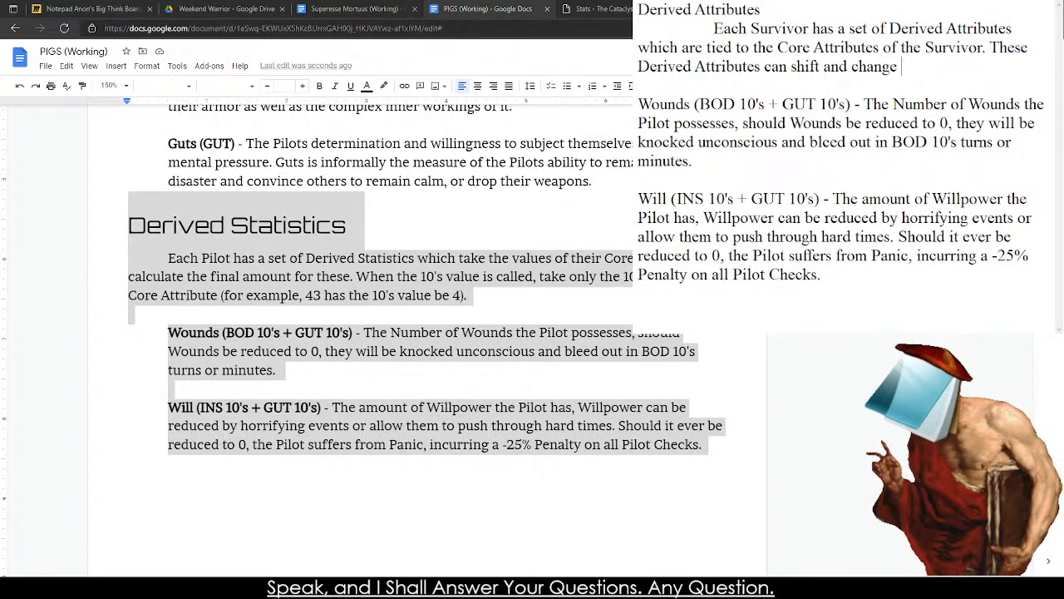
{"action": "type", "text": "just as much as the "}
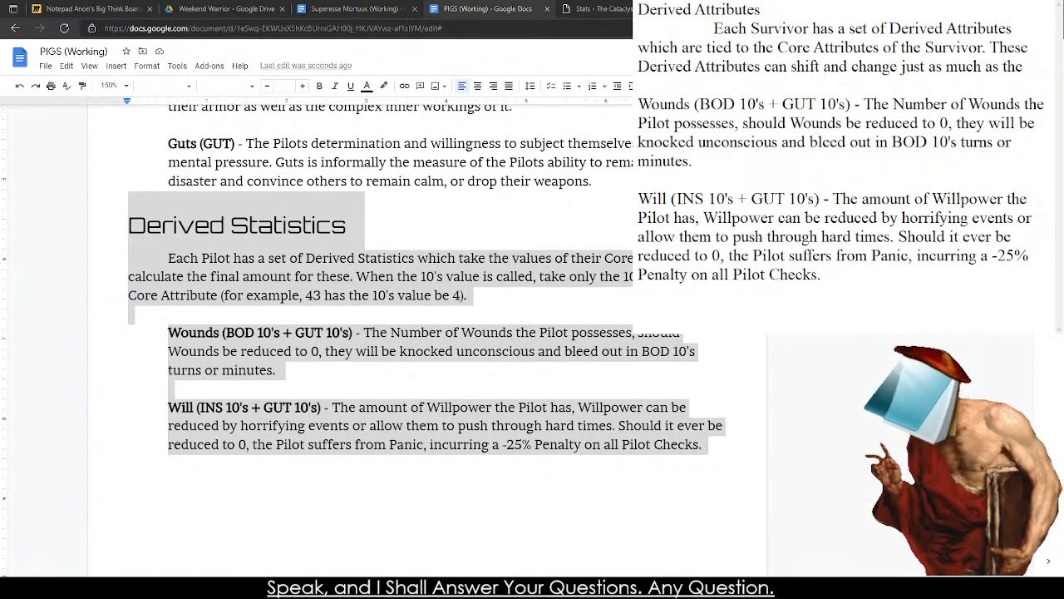
{"action": "type", "text": "Core Attri"}
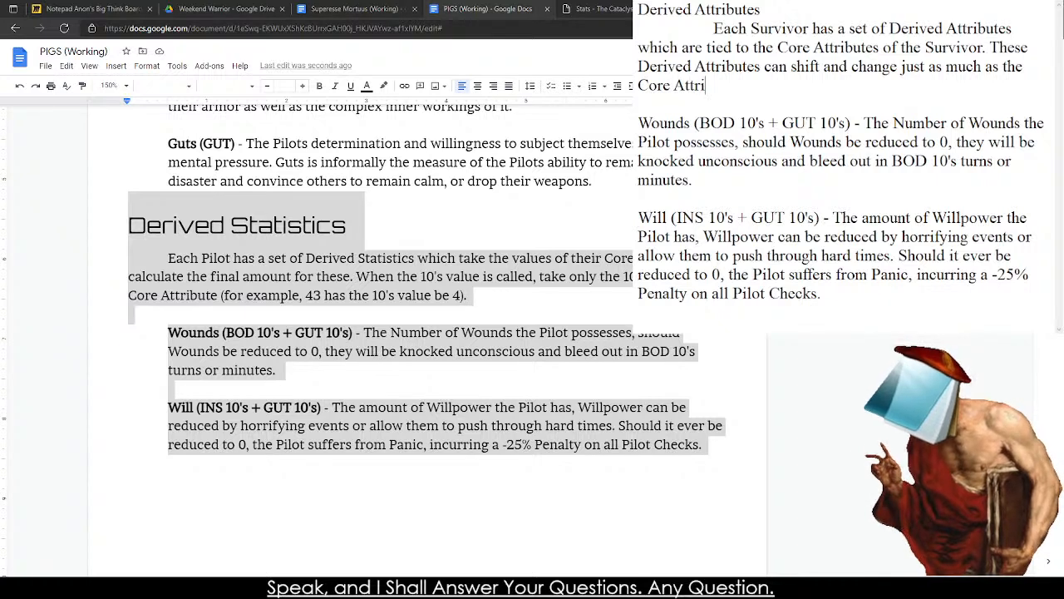
{"action": "type", "text": "butes in play."}
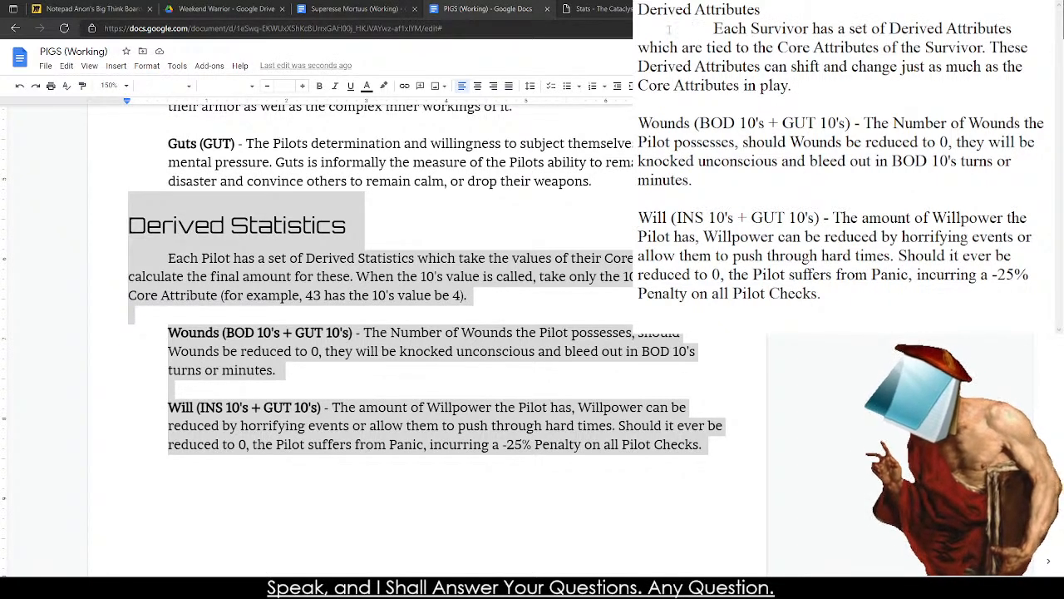
Copy the PIGS sentence starting "When the 10's value is called" and paste it at the end of the draft's introductory paragraph.
{"action": "left_click", "coordinate": [348, 279]}
{"action": "left_click_drag", "start_coordinate": [356, 277], "coordinate": [469, 296]}
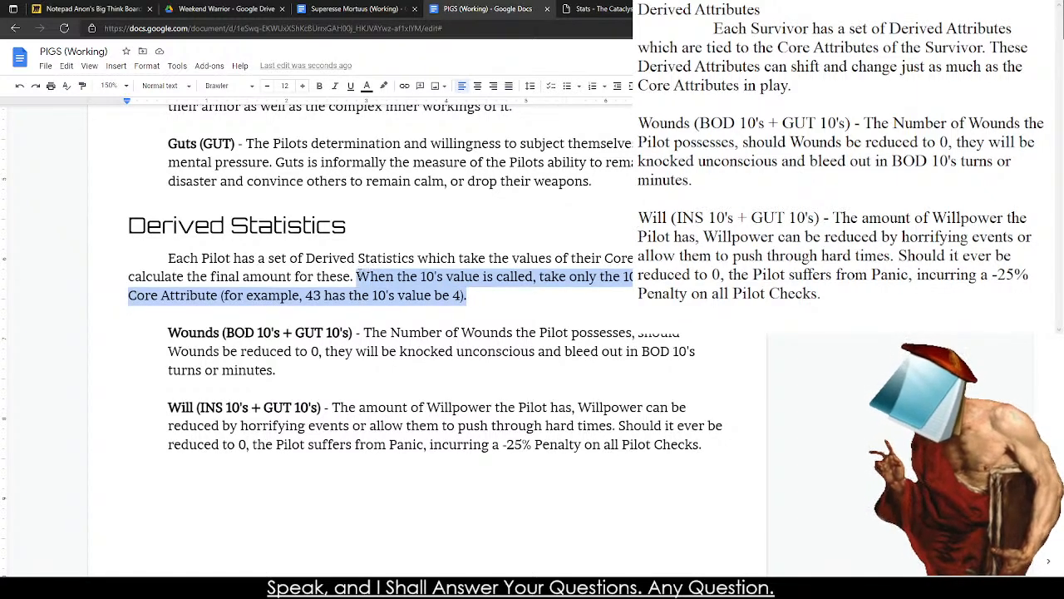
{"action": "key", "text": "ctrl+c"}
{"action": "left_click", "coordinate": [795, 85]}
{"action": "key", "text": "ctrl+v"}
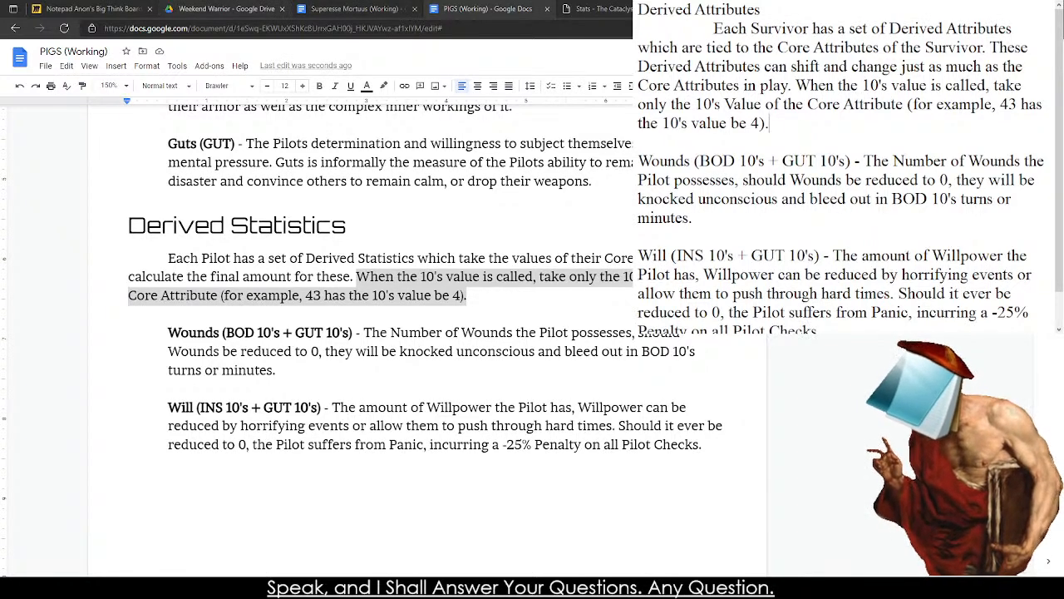
Switch to the Miro board and examine the diagram of body-part notes.
{"action": "left_click", "coordinate": [92, 8]}
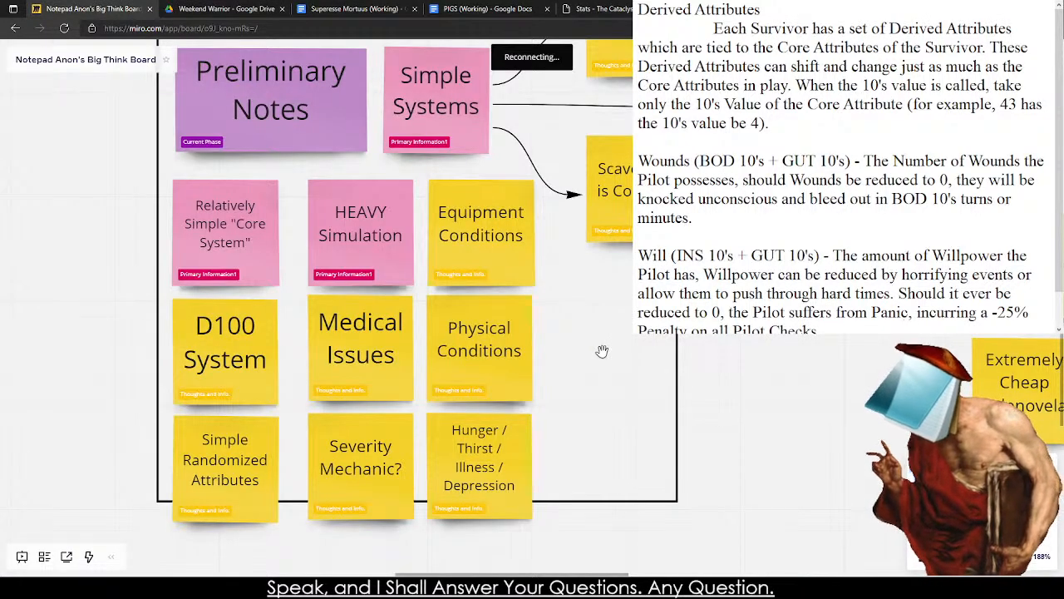
{"action": "left_click_drag", "start_coordinate": [302, 257], "coordinate": [1062, 325]}
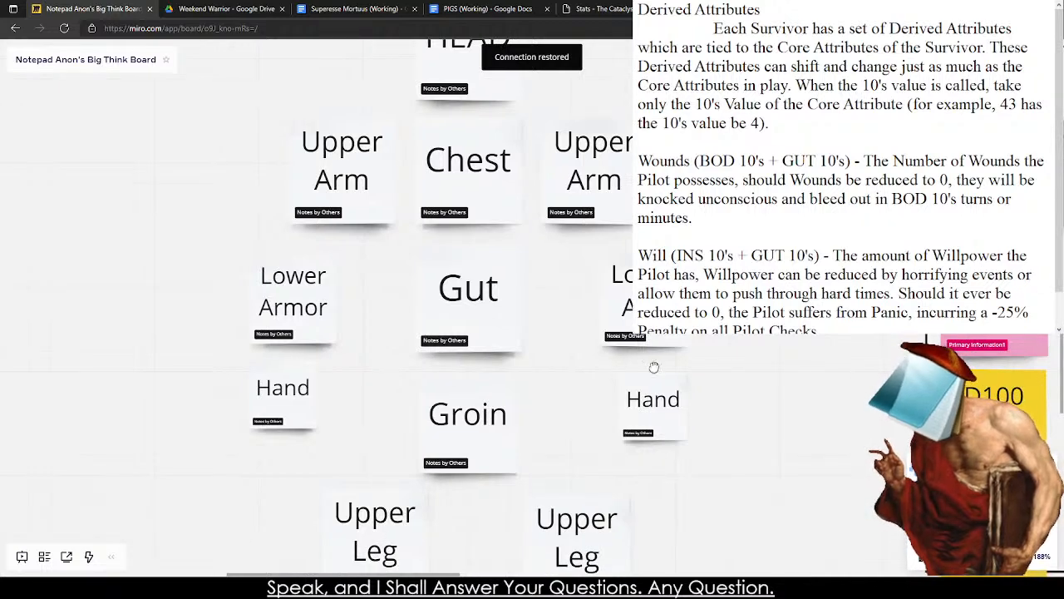
{"action": "scroll", "coordinate": [653, 367], "scroll_direction": "down", "scroll_amount": 5}
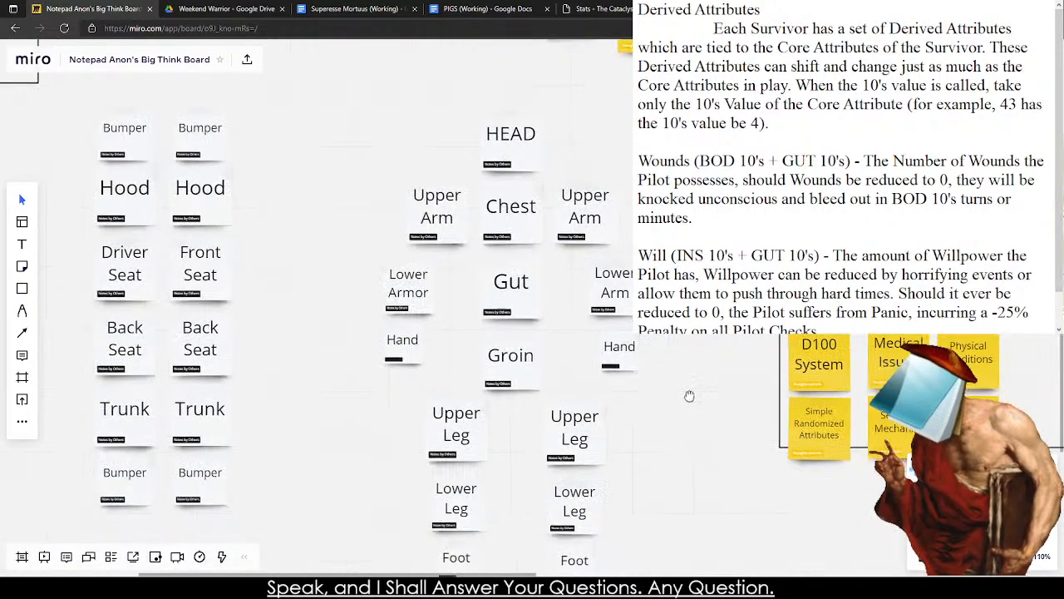
{"action": "left_click_drag", "start_coordinate": [689, 396], "coordinate": [615, 359]}
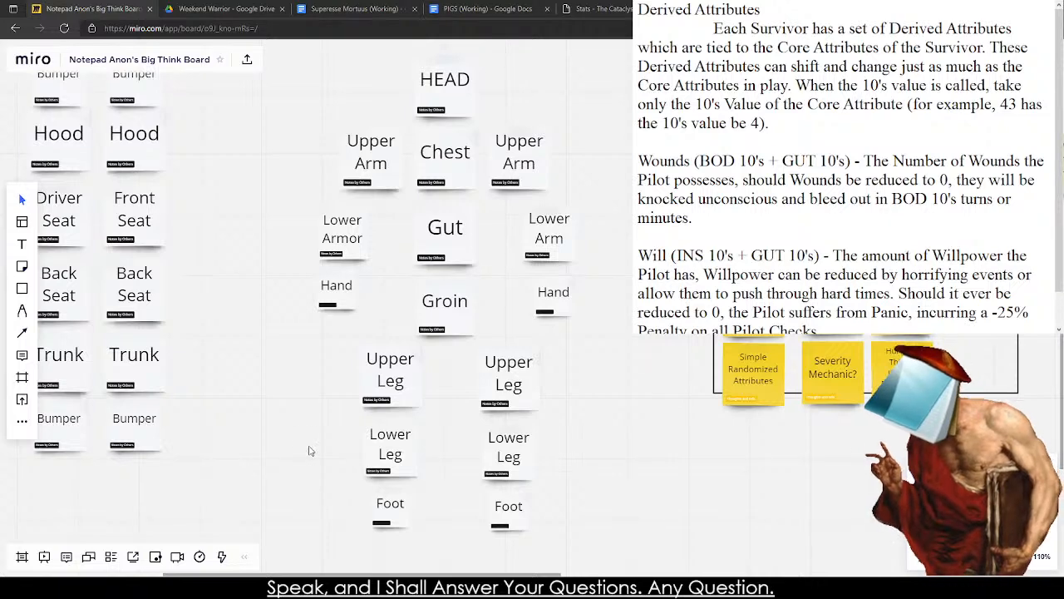
{"action": "scroll", "coordinate": [320, 454], "scroll_direction": "up", "scroll_amount": 1}
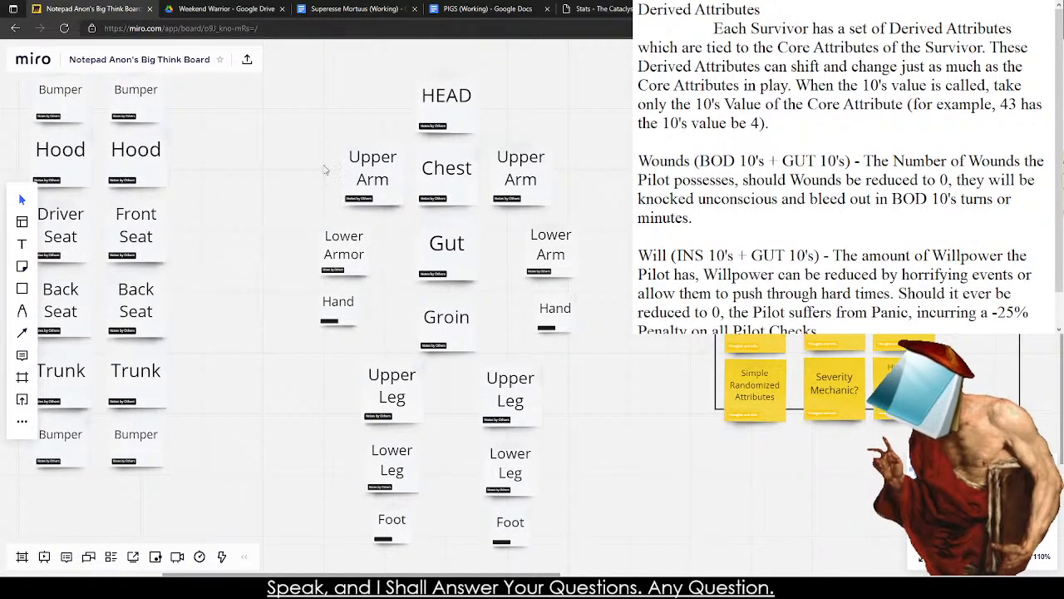
{"action": "scroll", "coordinate": [629, 399], "scroll_direction": "up", "scroll_amount": 1}
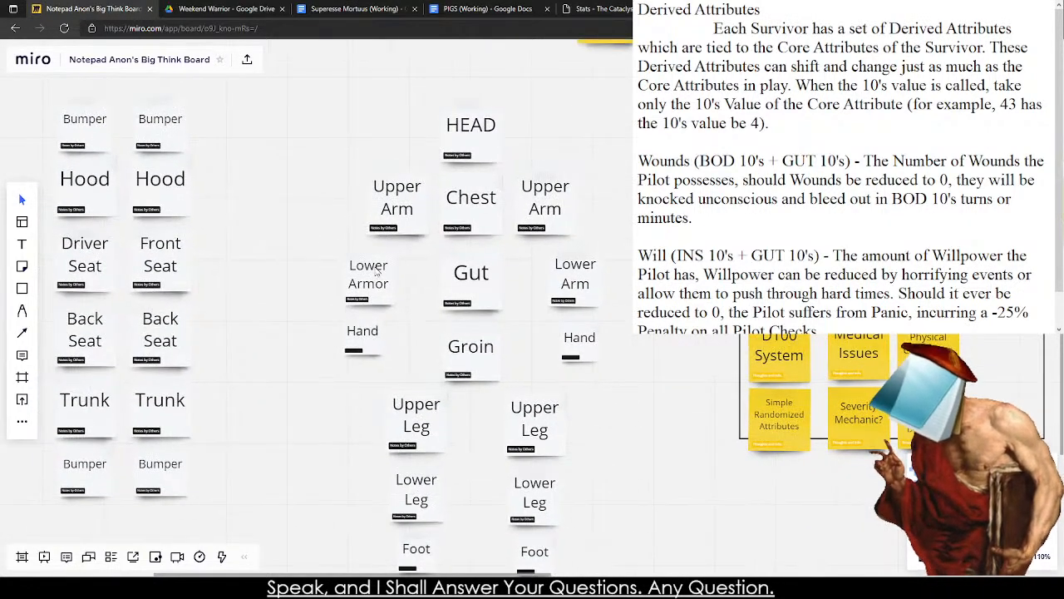
{"action": "scroll", "coordinate": [378, 272], "scroll_direction": "up", "scroll_amount": 3}
{"action": "scroll", "coordinate": [370, 299], "scroll_direction": "up", "scroll_amount": 2}
Color the "Lower Armor" note yellow and correct its text to "Lower Arm".
{"action": "left_click", "coordinate": [356, 276]}
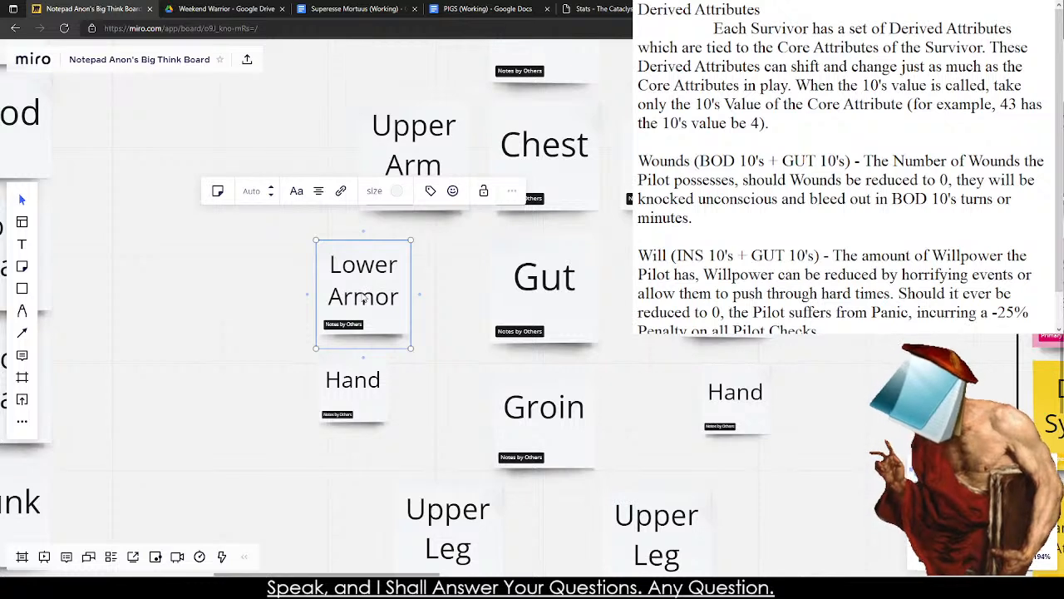
{"action": "left_click", "coordinate": [397, 191]}
{"action": "left_click", "coordinate": [405, 221]}
{"action": "left_click", "coordinate": [433, 348]}
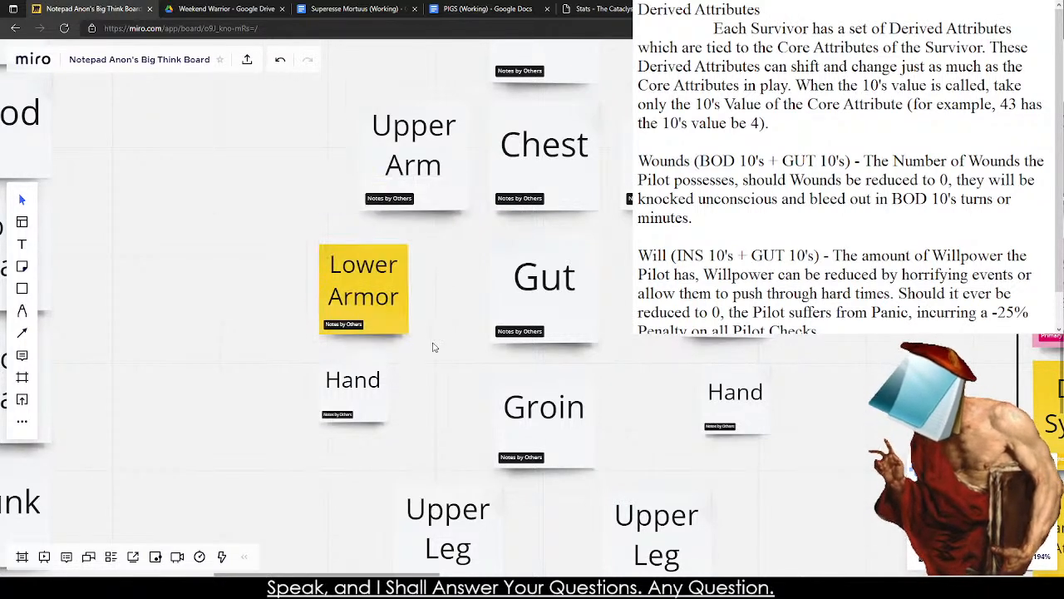
{"action": "left_click", "coordinate": [367, 330]}
{"action": "left_click", "coordinate": [374, 298]}
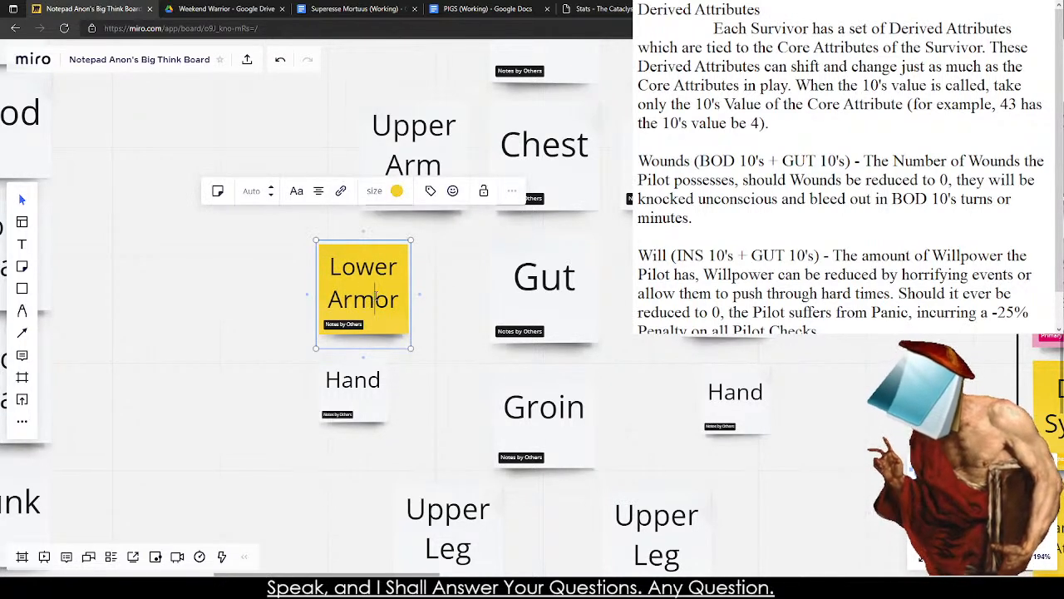
{"action": "left_click_drag", "start_coordinate": [374, 297], "coordinate": [403, 301]}
{"action": "key", "text": "BackSpace"}
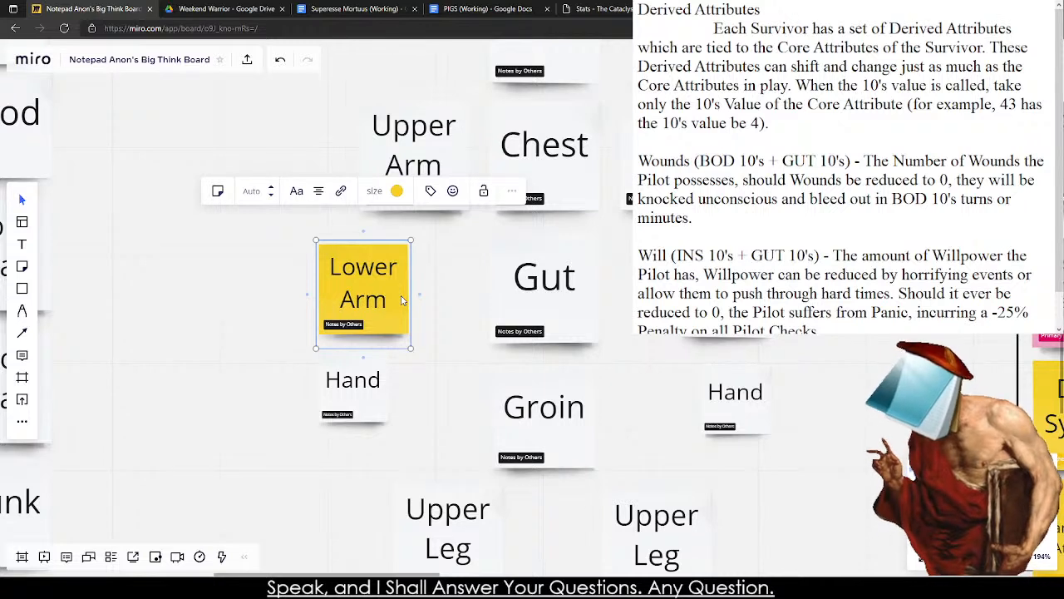
Color the Gut note red.
{"action": "left_click", "coordinate": [532, 279]}
{"action": "right_click", "coordinate": [536, 251]}
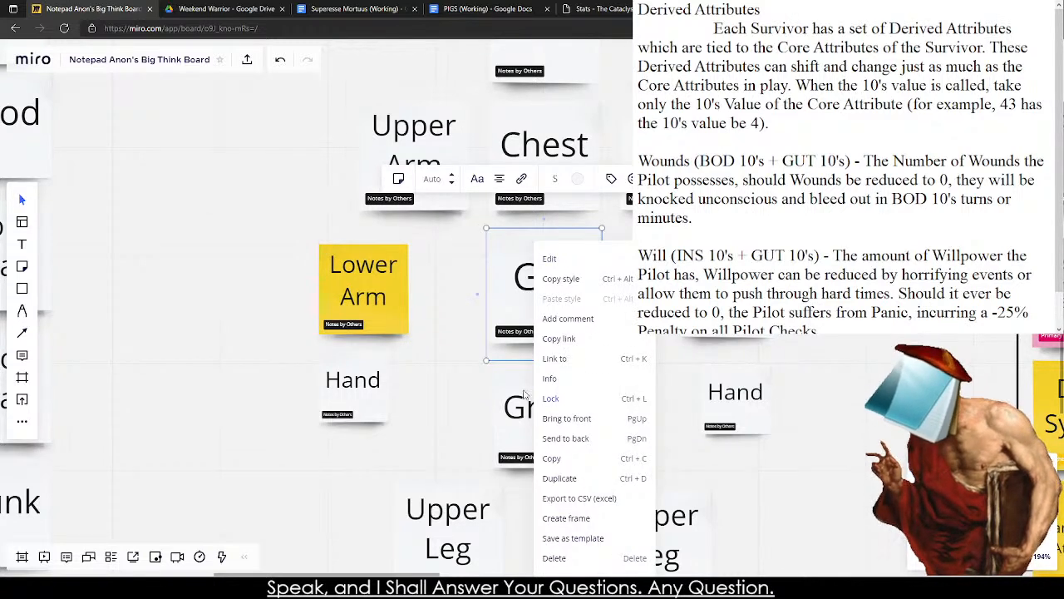
{"action": "left_click", "coordinate": [421, 325]}
{"action": "left_click", "coordinate": [555, 292]}
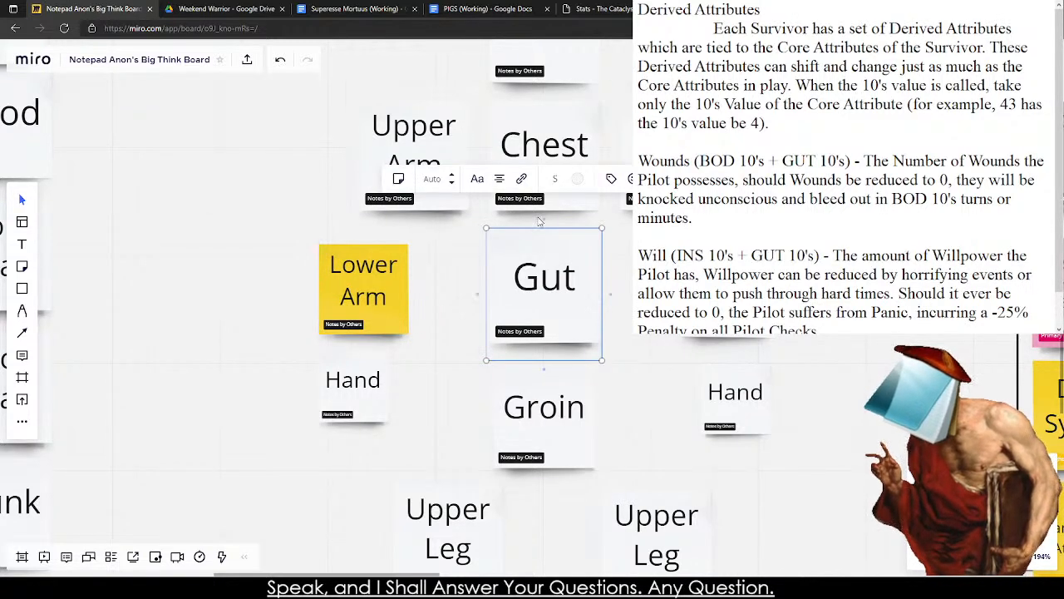
{"action": "left_click", "coordinate": [579, 179]}
{"action": "left_click", "coordinate": [611, 254]}
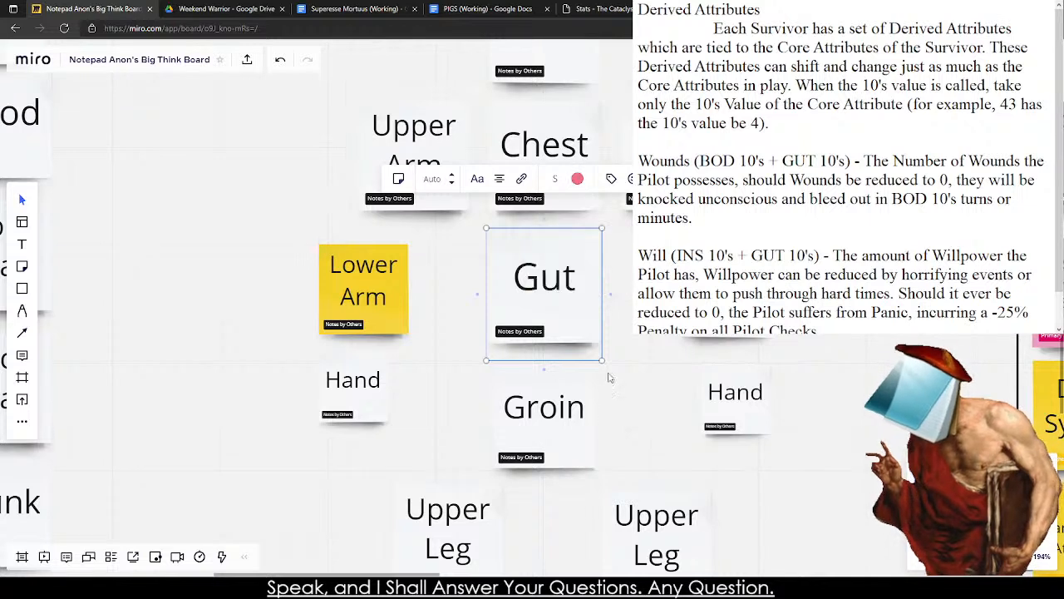
Color the Groin note yellow and the HEAD note light yellow.
{"action": "left_click", "coordinate": [568, 395]}
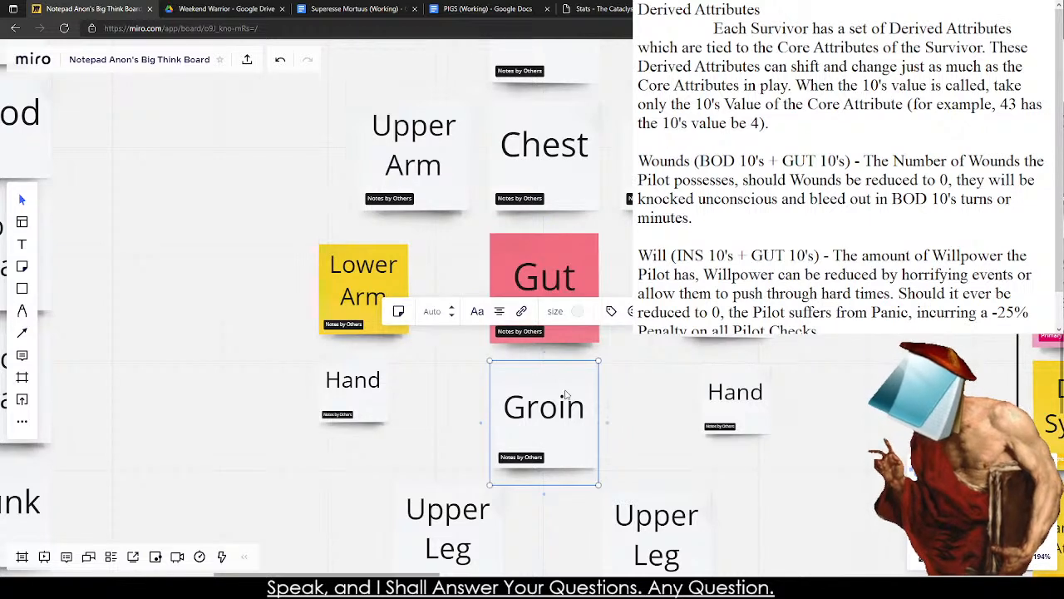
{"action": "left_click", "coordinate": [577, 311]}
{"action": "left_click", "coordinate": [590, 342]}
{"action": "left_click", "coordinate": [581, 173]}
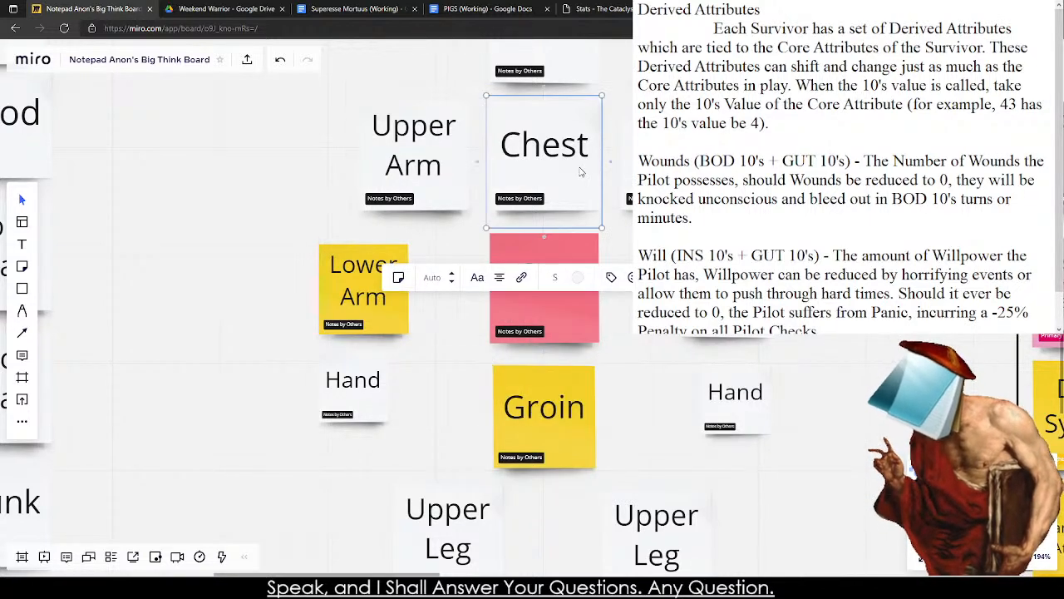
{"action": "left_click", "coordinate": [566, 58]}
{"action": "left_click", "coordinate": [578, 150]}
{"action": "left_click", "coordinate": [573, 183]}
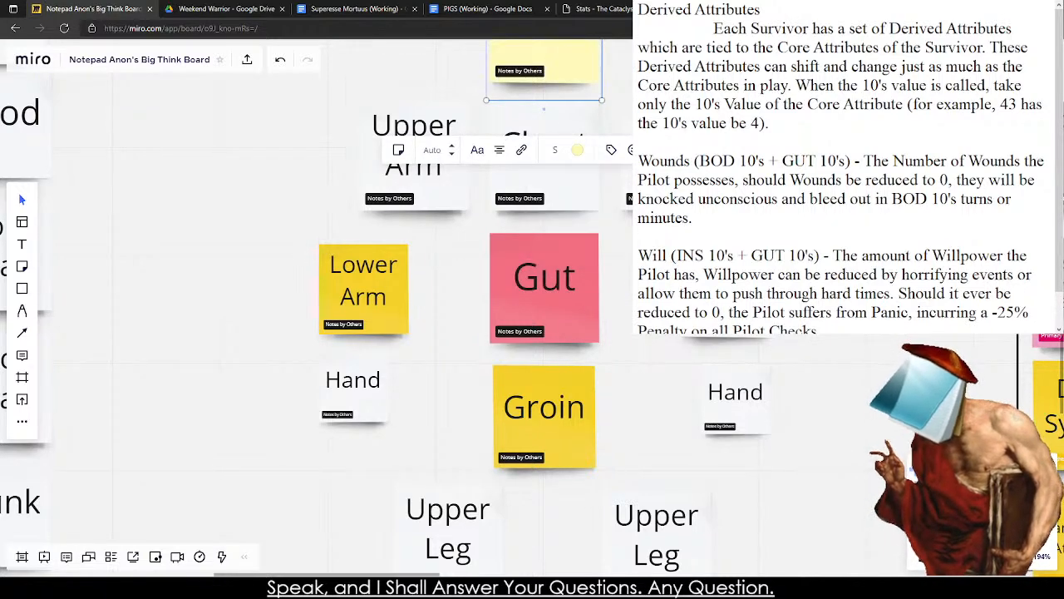
Set the Gut note's color back to white.
{"action": "left_click", "coordinate": [640, 325]}
{"action": "left_click_drag", "start_coordinate": [640, 325], "coordinate": [573, 176]}
{"action": "left_click_drag", "start_coordinate": [790, 149], "coordinate": [715, 336]}
{"action": "scroll", "coordinate": [763, 441], "scroll_direction": "down", "scroll_amount": 3}
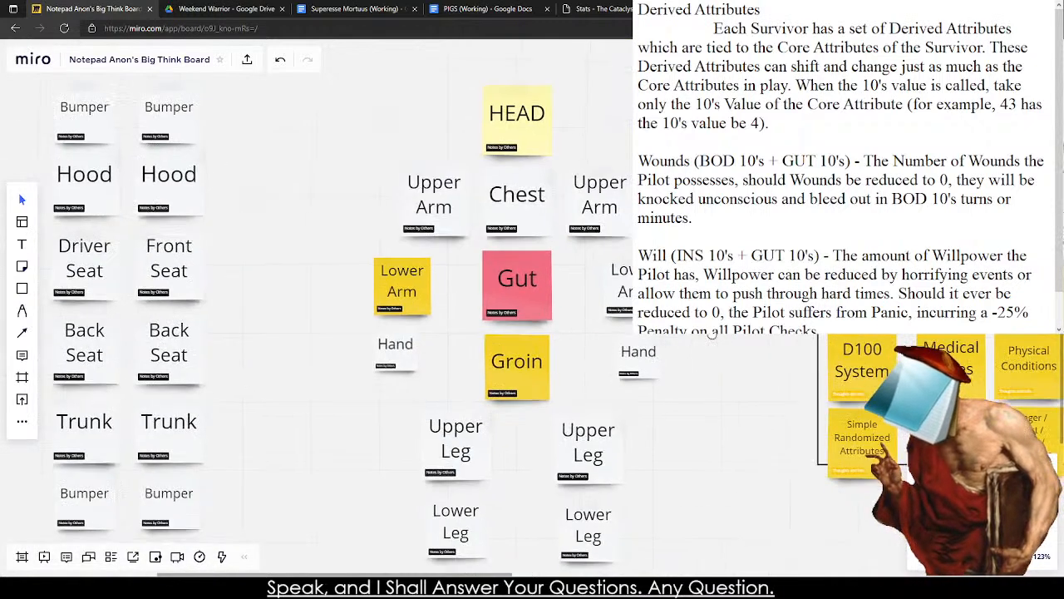
{"action": "left_click", "coordinate": [524, 284]}
{"action": "left_click", "coordinate": [548, 197]}
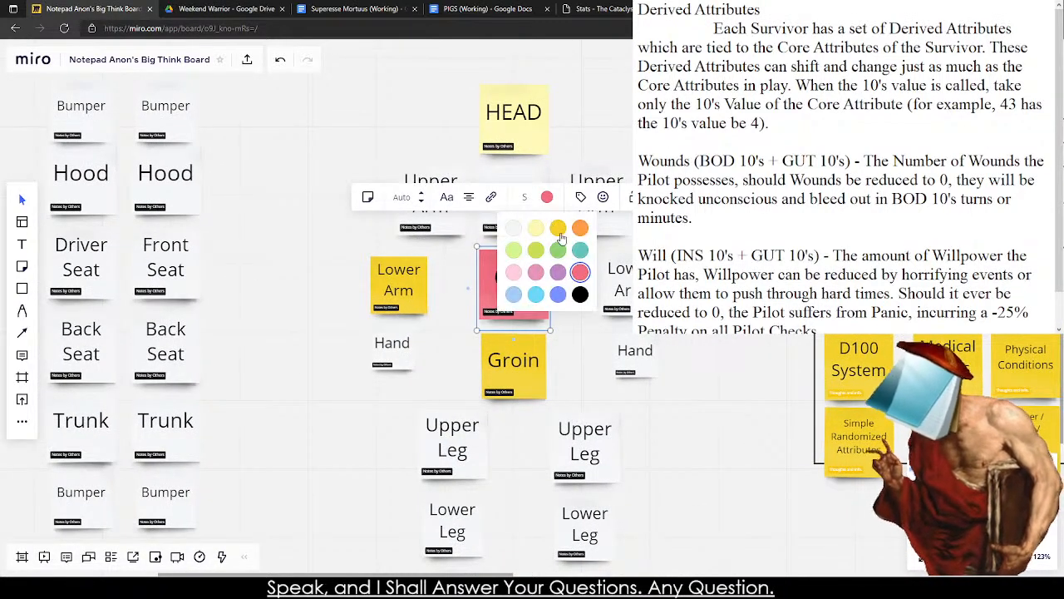
{"action": "left_click", "coordinate": [514, 237]}
Set the color of the Groin note and the yellow Lower Arm note back to white.
{"action": "left_click", "coordinate": [519, 359]}
{"action": "left_click", "coordinate": [546, 282]}
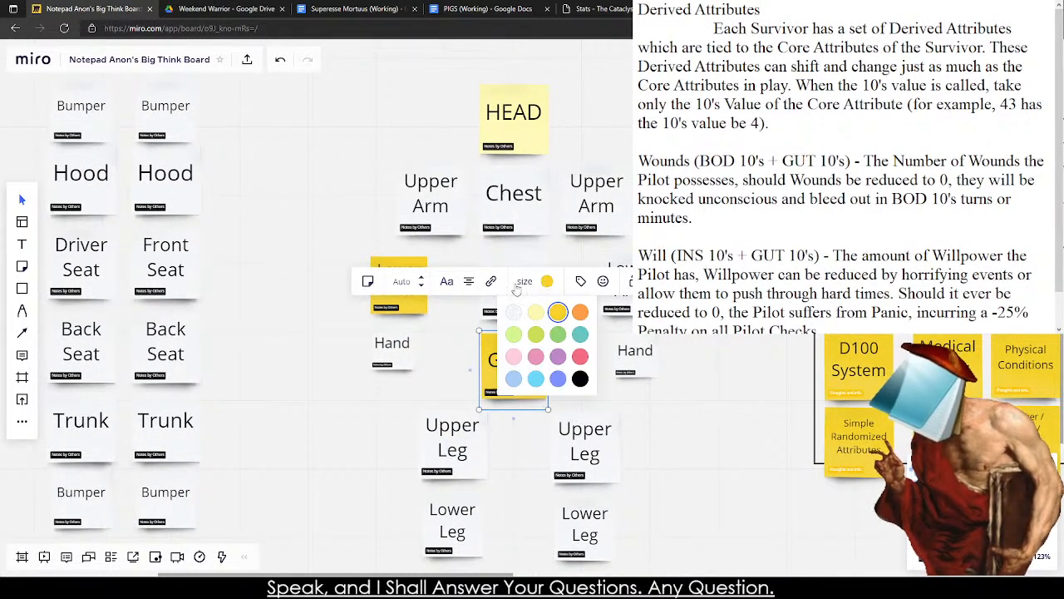
{"action": "left_click", "coordinate": [509, 314]}
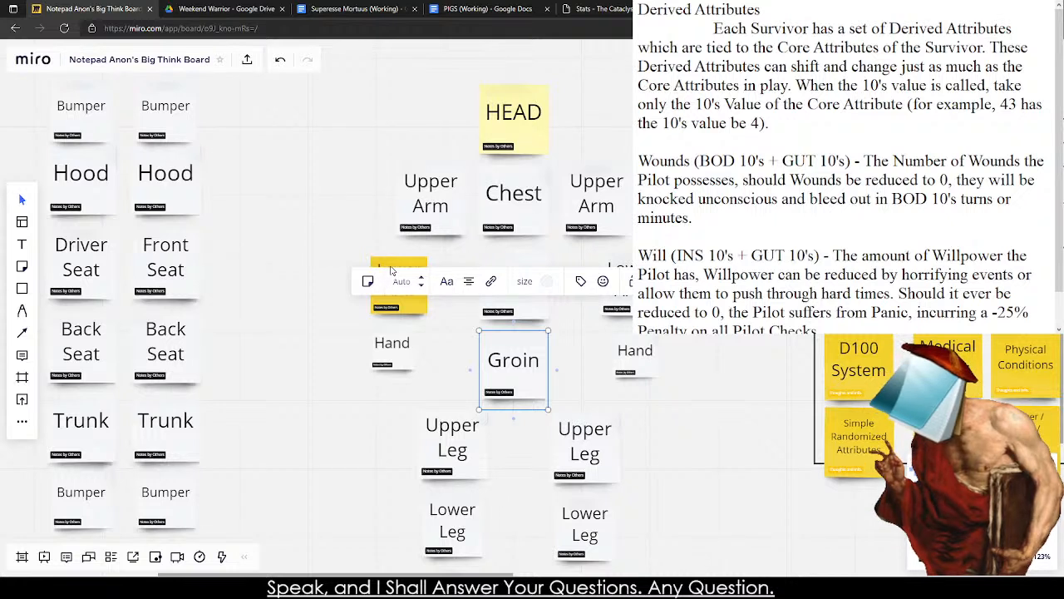
{"action": "left_click", "coordinate": [392, 270]}
{"action": "left_click", "coordinate": [432, 204]}
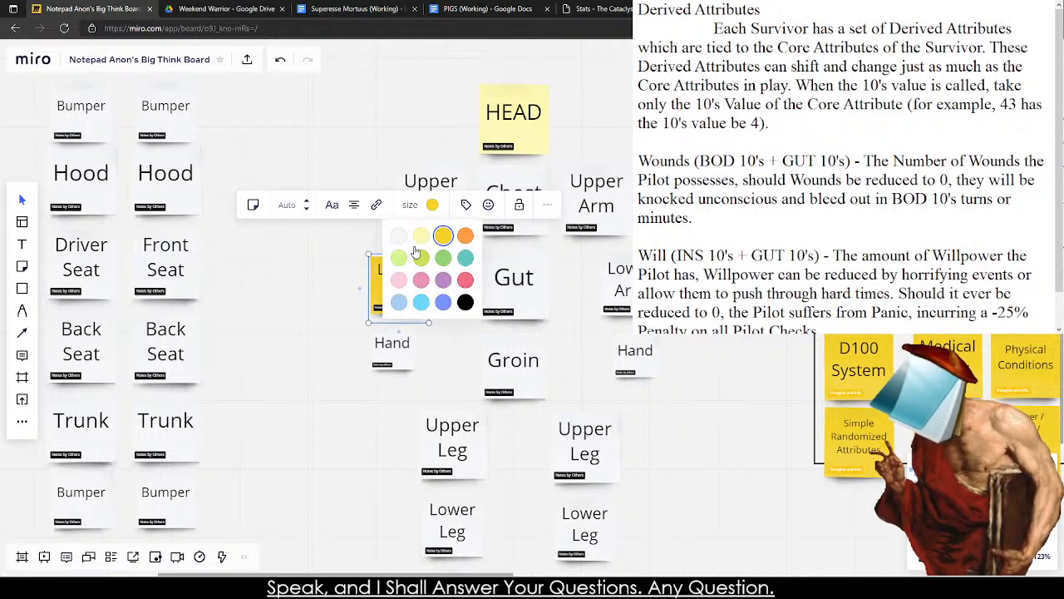
{"action": "left_click", "coordinate": [399, 236]}
Set the HEAD note's color back to white and move it slightly up, away from the Chest note.
{"action": "left_click", "coordinate": [516, 117]}
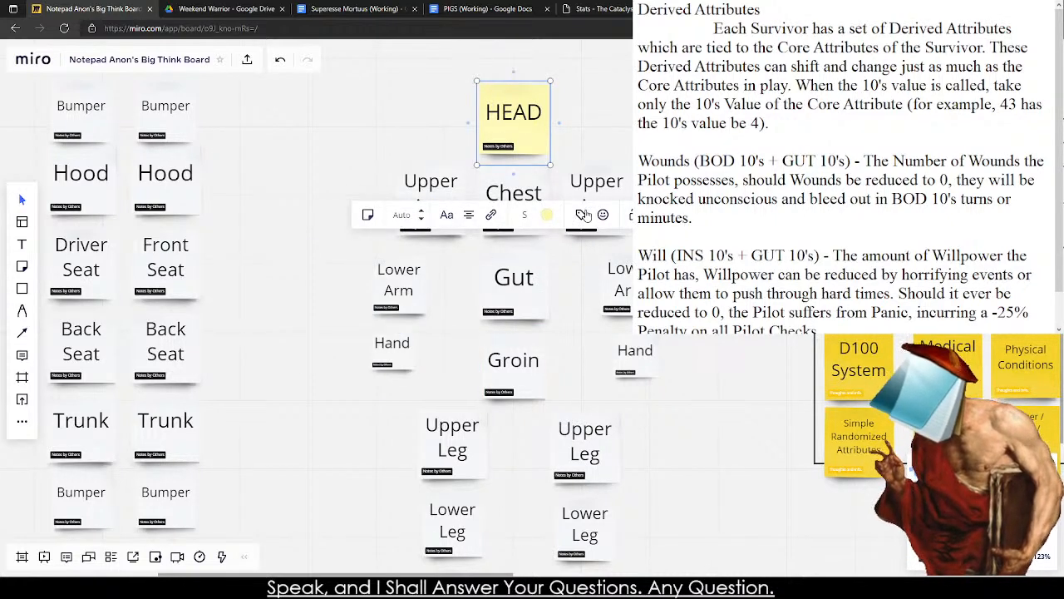
{"action": "left_click", "coordinate": [546, 215]}
{"action": "left_click", "coordinate": [511, 247]}
{"action": "left_click", "coordinate": [615, 104]}
{"action": "left_click_drag", "start_coordinate": [516, 122], "coordinate": [517, 101]}
Place a shrunken copy of the Hand note between HEAD and Chest, and adjust HEAD to sit just above it.
{"action": "left_click", "coordinate": [636, 349]}
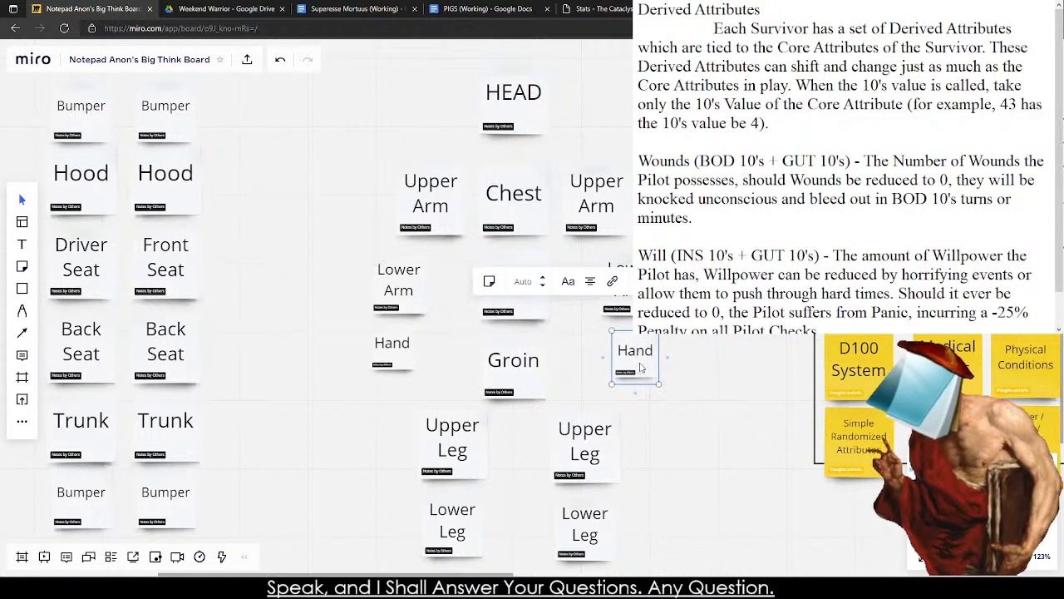
{"action": "left_click_drag", "start_coordinate": [632, 354], "coordinate": [510, 151]}
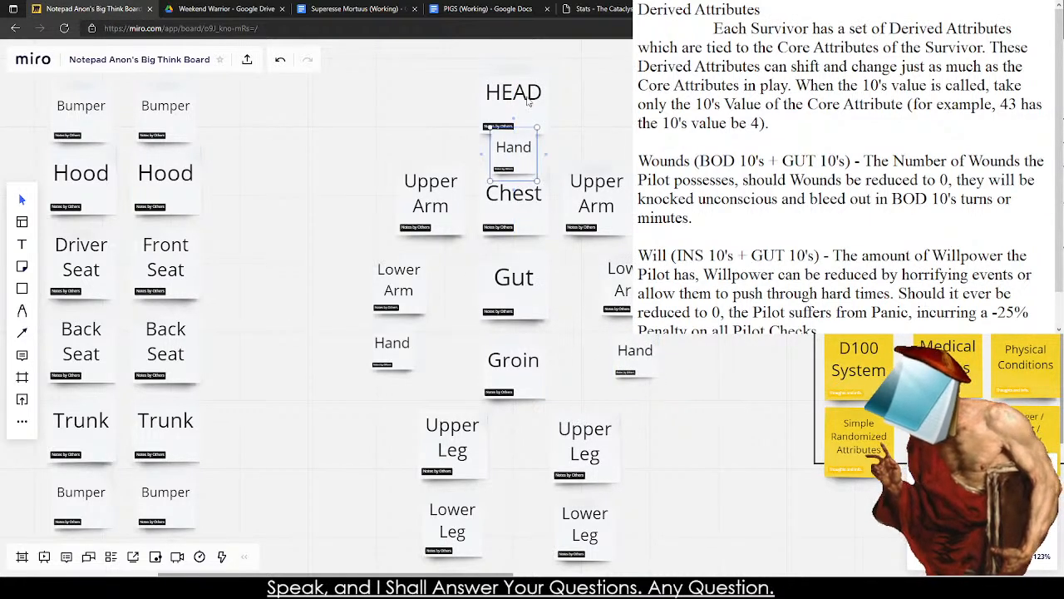
{"action": "left_click_drag", "start_coordinate": [527, 98], "coordinate": [528, 75]}
{"action": "mouse_move", "coordinate": [515, 140]}
{"action": "left_mouse_down"}
{"action": "mouse_move", "coordinate": [505, 128]}
{"action": "mouse_move", "coordinate": [519, 147]}
{"action": "left_mouse_up"}
{"action": "left_click", "coordinate": [500, 130]}
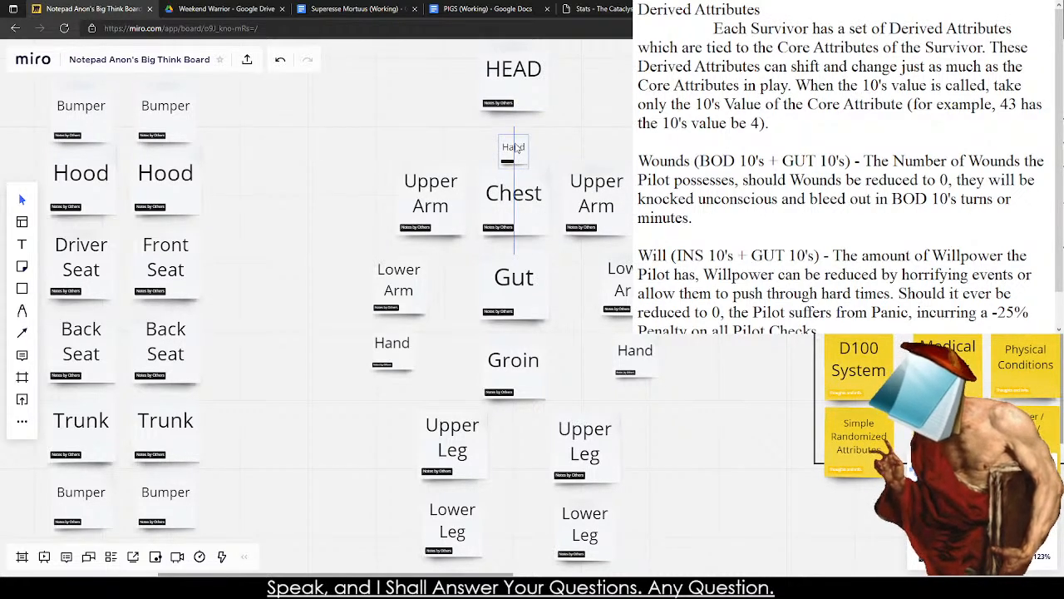
{"action": "left_click_drag", "start_coordinate": [516, 93], "coordinate": [515, 106]}
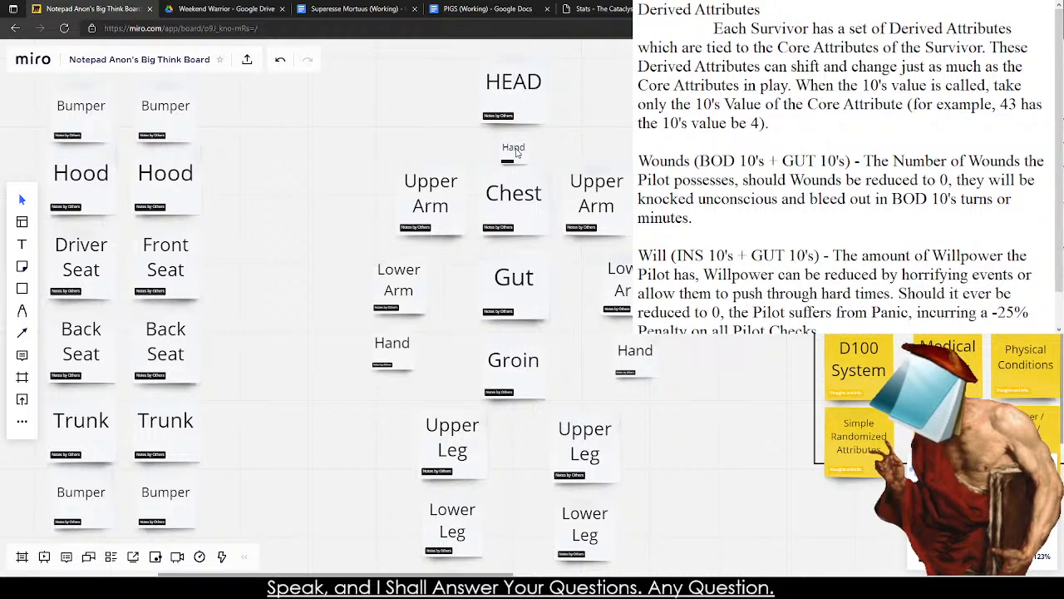
Change the text of the small note between HEAD and Chest to "Neck".
{"action": "double_click", "coordinate": [516, 156]}
{"action": "type", "text": "Neck"}
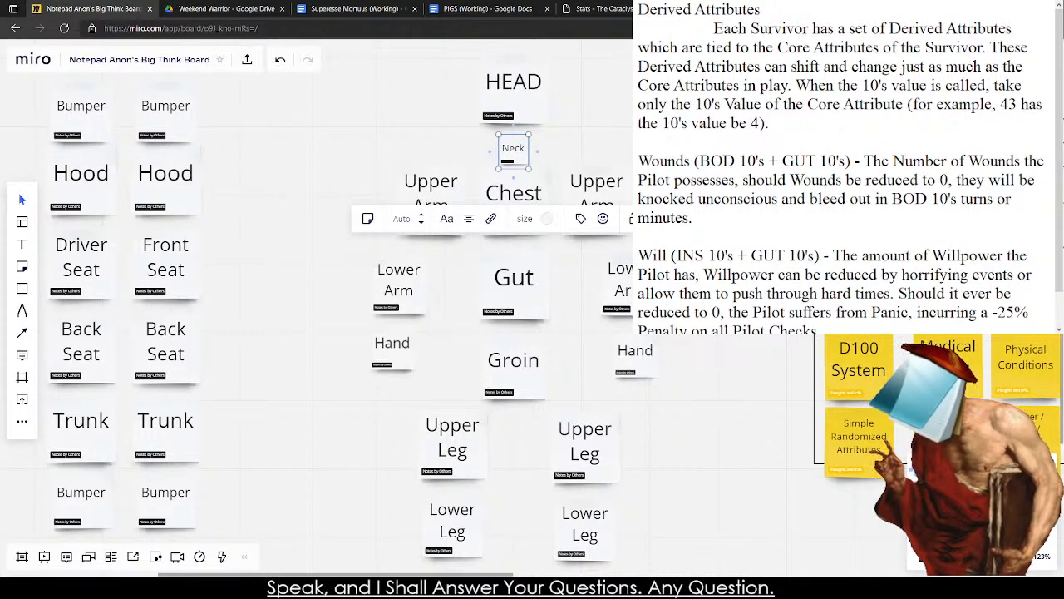
{"action": "key", "text": "Escape"}
{"action": "scroll", "coordinate": [480, 174], "scroll_direction": "up", "scroll_amount": 5}
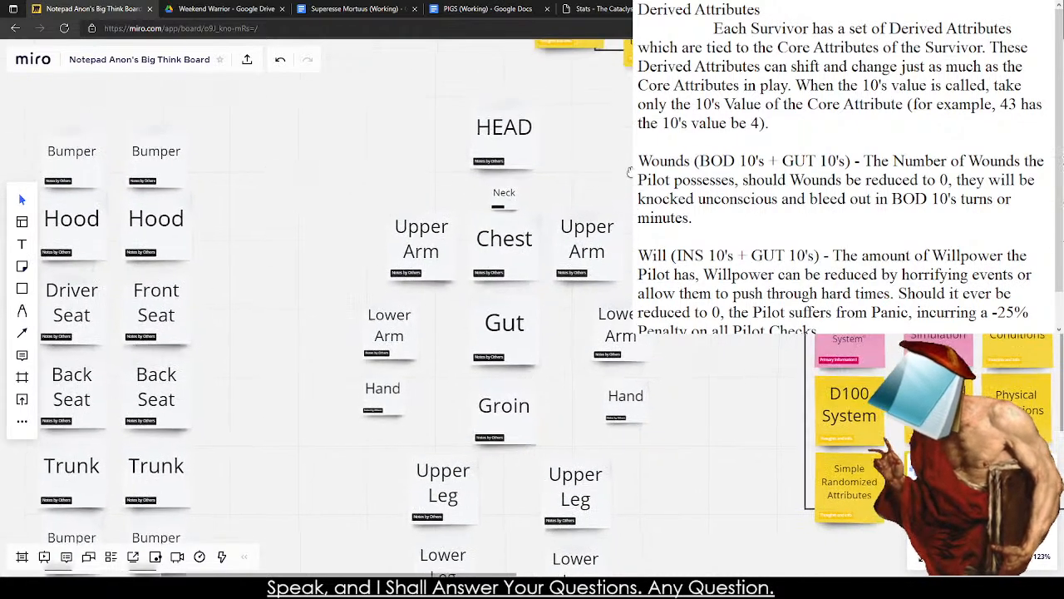
Enlarge the HEAD note slightly and center it above the Neck note.
{"action": "left_click", "coordinate": [524, 173]}
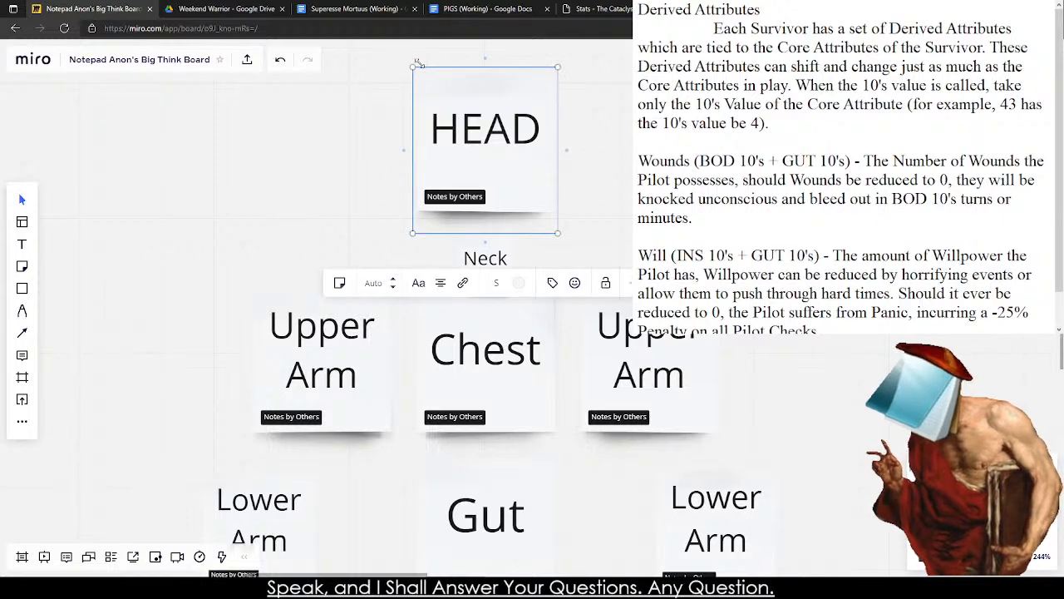
{"action": "left_click_drag", "start_coordinate": [412, 69], "coordinate": [396, 51]}
{"action": "left_click_drag", "start_coordinate": [457, 135], "coordinate": [465, 139]}
{"action": "left_click", "coordinate": [701, 246]}
{"action": "scroll", "coordinate": [706, 248], "scroll_direction": "down", "scroll_amount": 6}
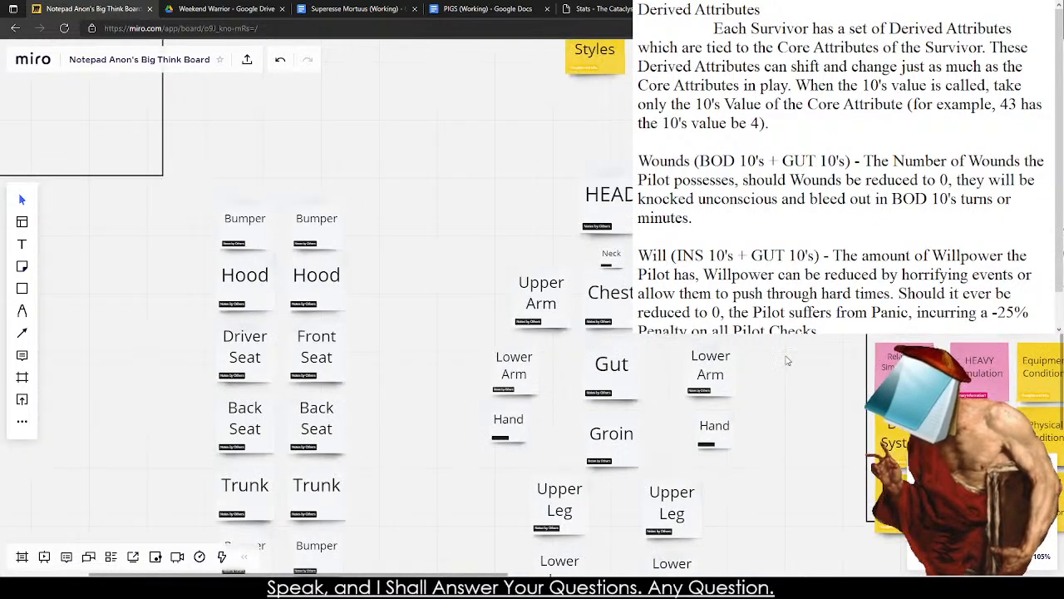
{"action": "left_click_drag", "start_coordinate": [787, 355], "coordinate": [589, 345]}
{"action": "scroll", "coordinate": [361, 338], "scroll_direction": "up", "scroll_amount": 5}
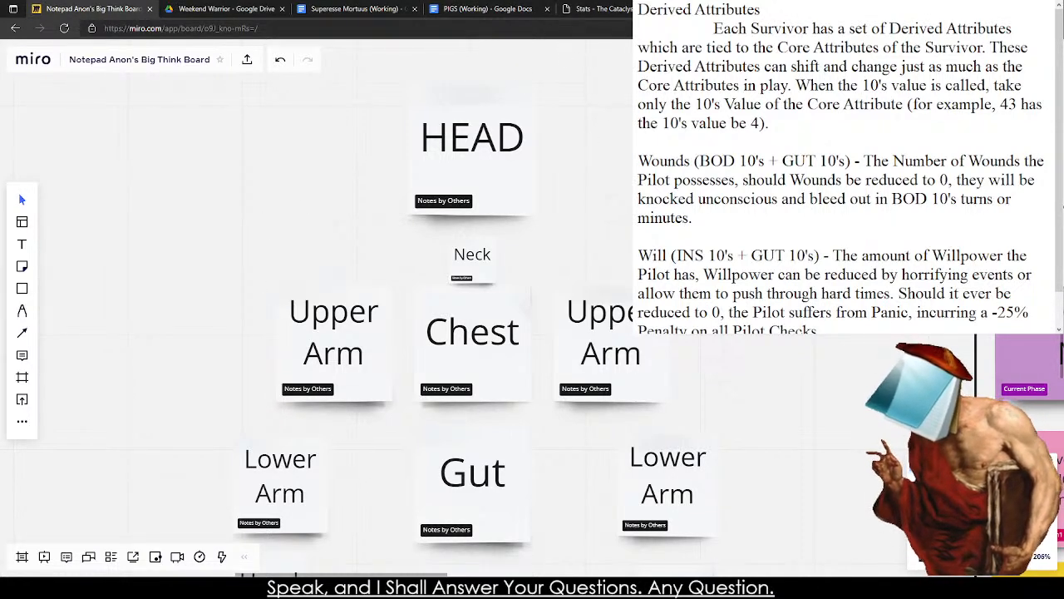
Switch to the Derived Attributes text in Notepad and delete the Wounds entry along with its leftover blank lines.
{"action": "left_click", "coordinate": [477, 7]}
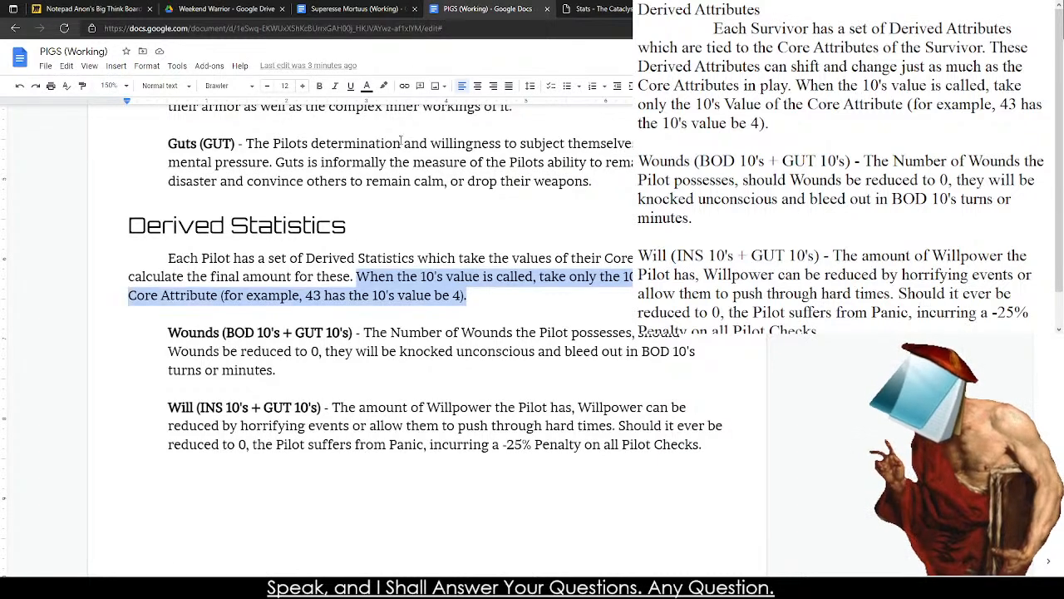
{"action": "key", "text": "alt+Tab"}
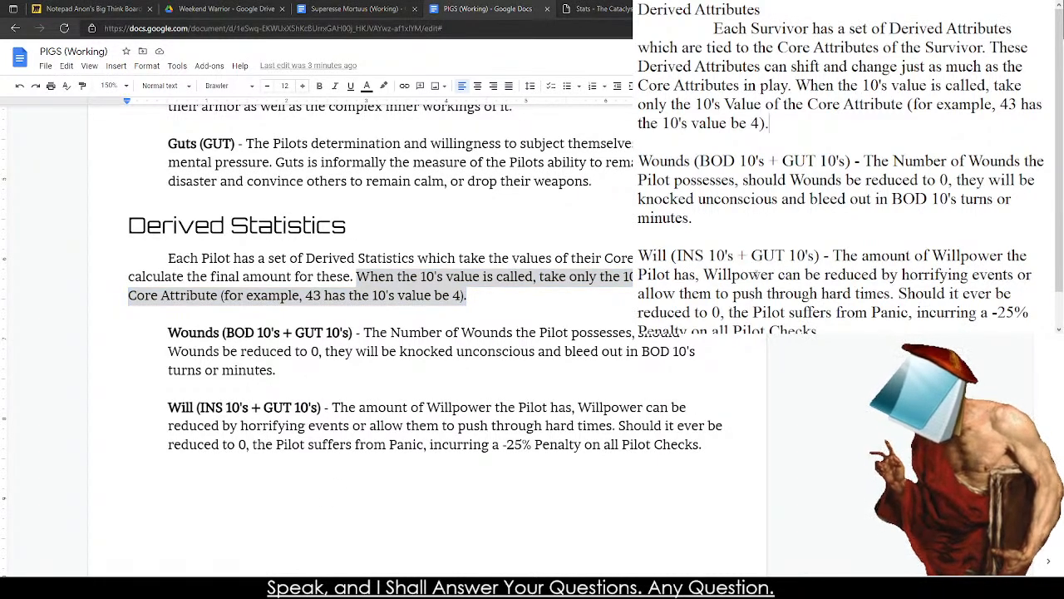
{"action": "scroll", "coordinate": [795, 237], "scroll_direction": "down", "scroll_amount": 1}
{"action": "scroll", "coordinate": [836, 152], "scroll_direction": "up", "scroll_amount": 1}
{"action": "left_click_drag", "start_coordinate": [837, 238], "coordinate": [637, 162]}
{"action": "left_click", "coordinate": [830, 212]}
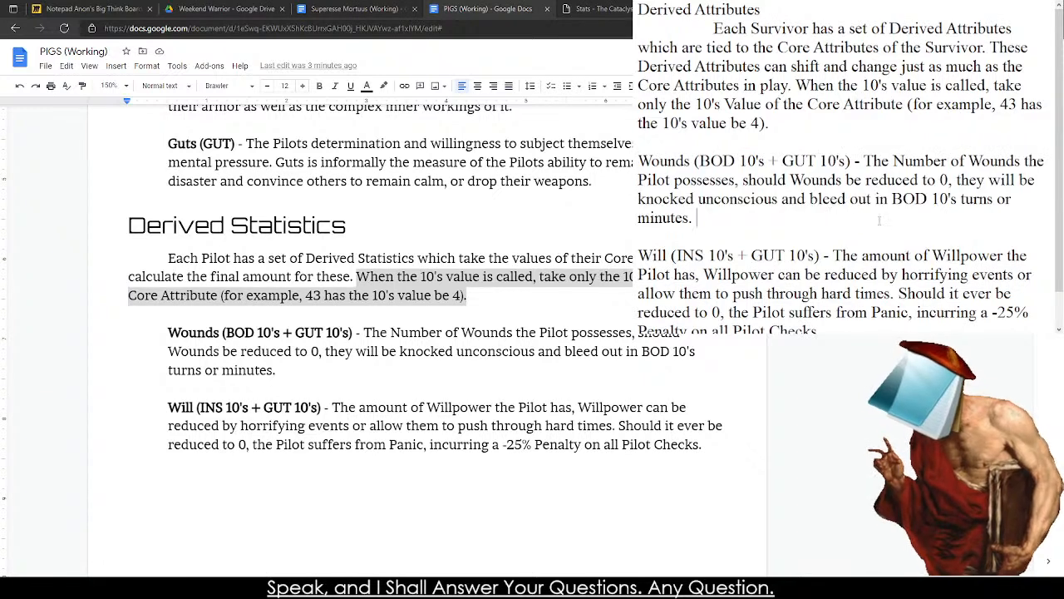
{"action": "left_click_drag", "start_coordinate": [879, 220], "coordinate": [638, 160]}
{"action": "key", "text": "BackSpace"}
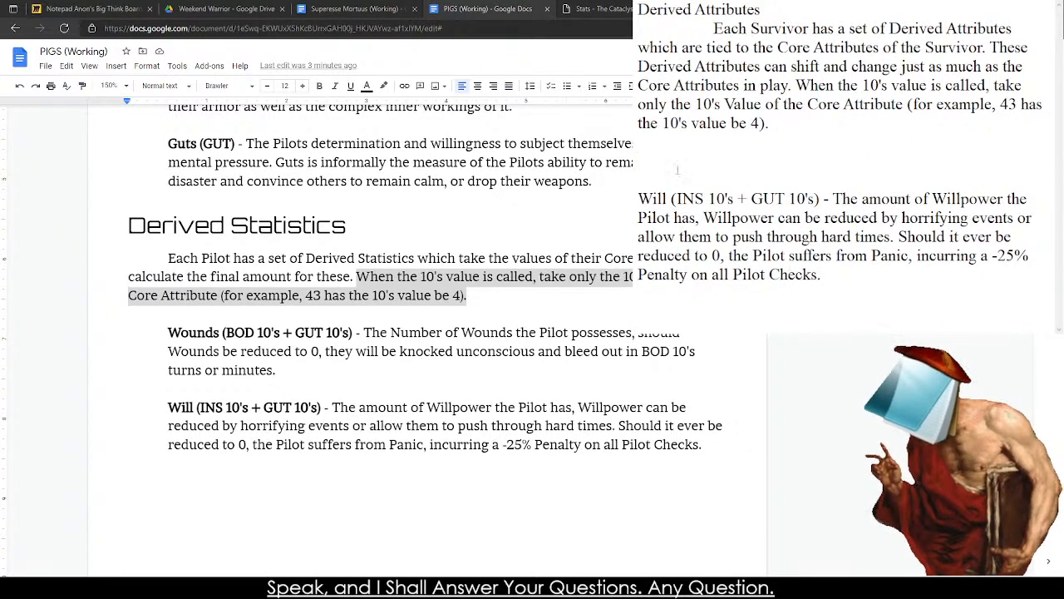
{"action": "key", "text": "BackSpace"}
{"action": "key", "text": "BackSpace"}
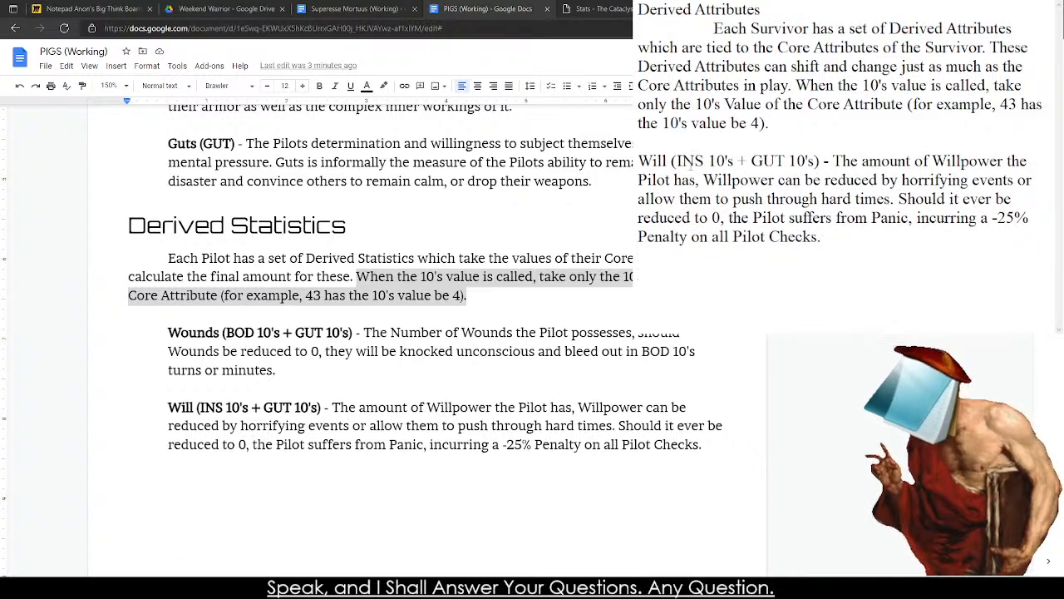
Review the Will entry and its INS and GUT formula, and delete the whole entry from the Derived Attributes text.
{"action": "double_click", "coordinate": [822, 199]}
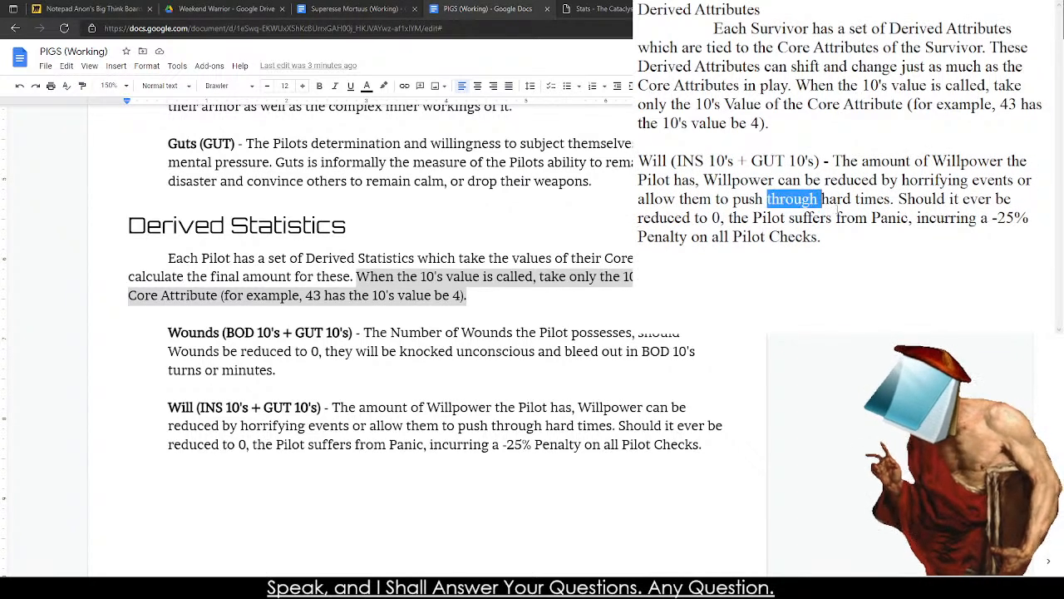
{"action": "left_click", "coordinate": [836, 218]}
{"action": "double_click", "coordinate": [836, 218]}
{"action": "left_click", "coordinate": [835, 218]}
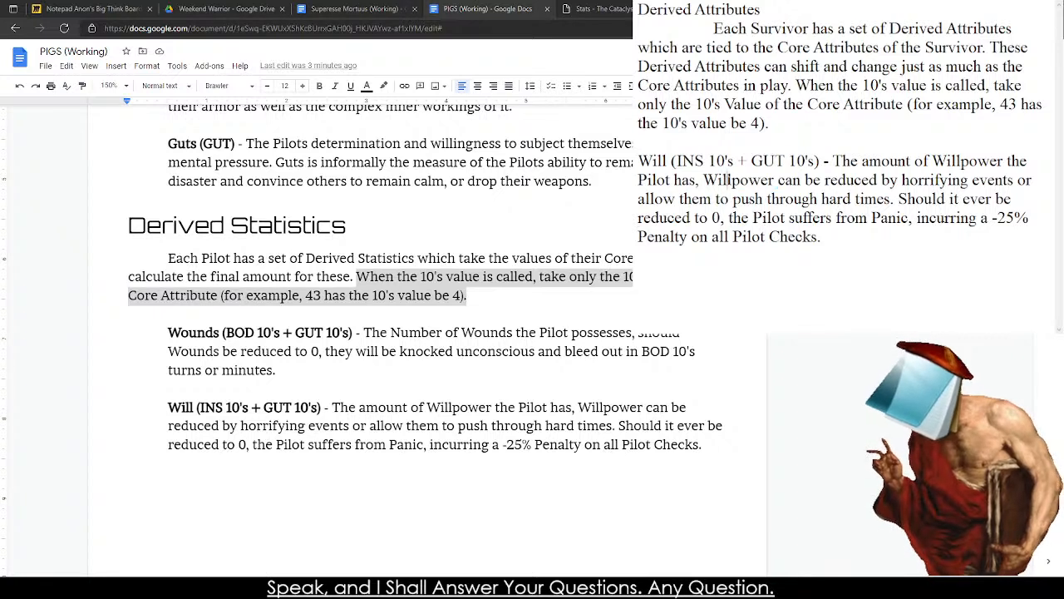
{"action": "double_click", "coordinate": [728, 180]}
{"action": "left_click", "coordinate": [772, 179]}
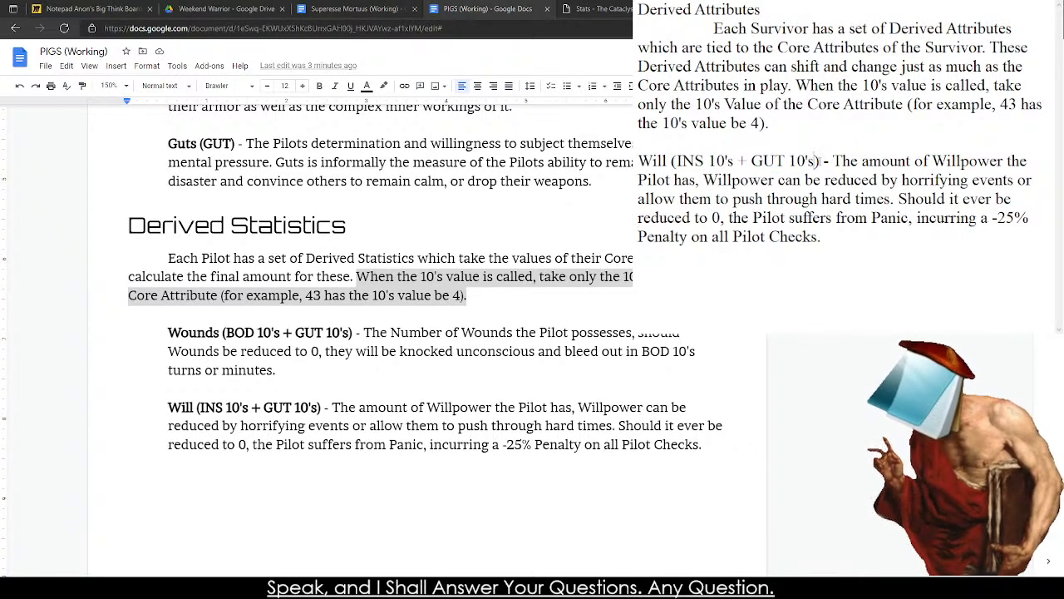
{"action": "left_click_drag", "start_coordinate": [820, 160], "coordinate": [676, 160]}
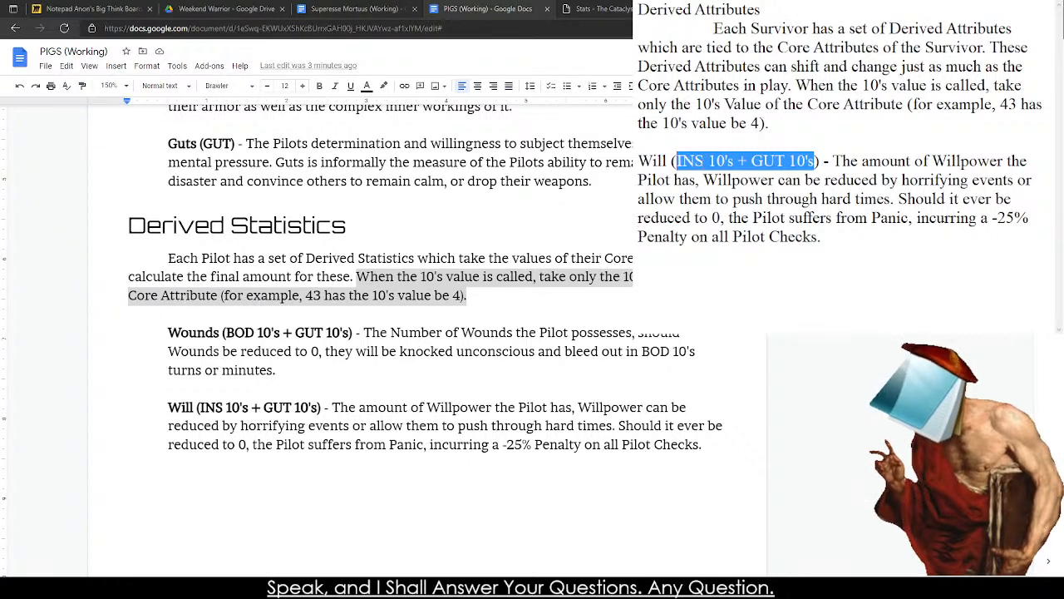
{"action": "left_click", "coordinate": [716, 161]}
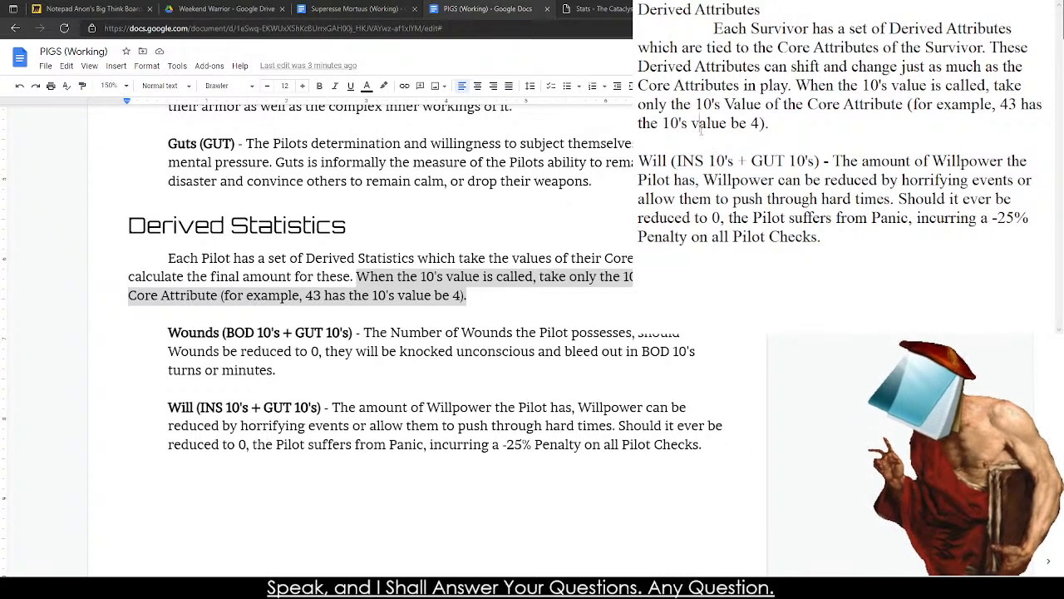
{"action": "left_click_drag", "start_coordinate": [678, 153], "coordinate": [911, 286]}
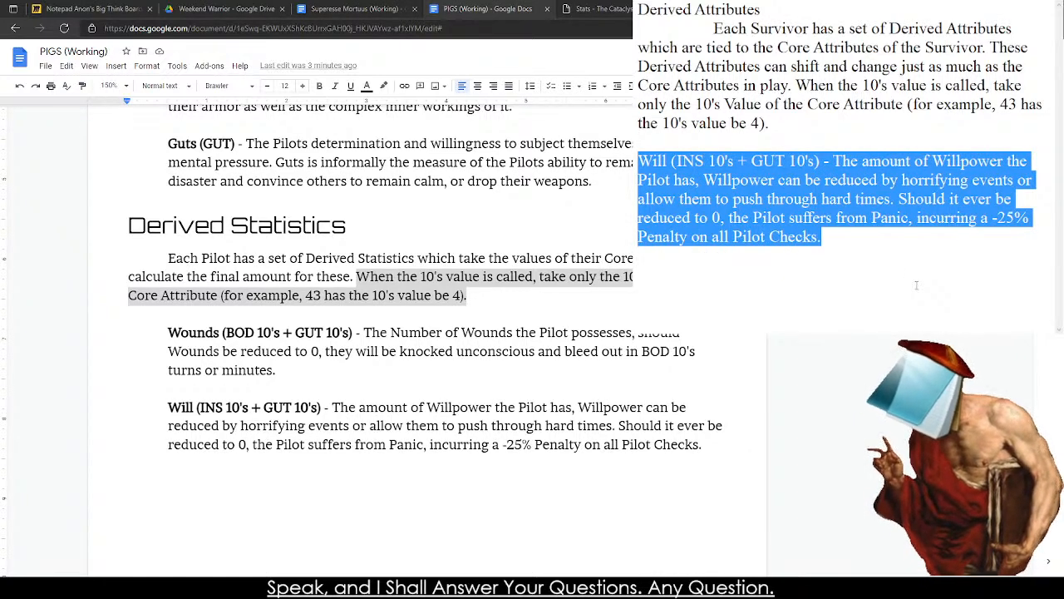
{"action": "key", "text": "BackSpace"}
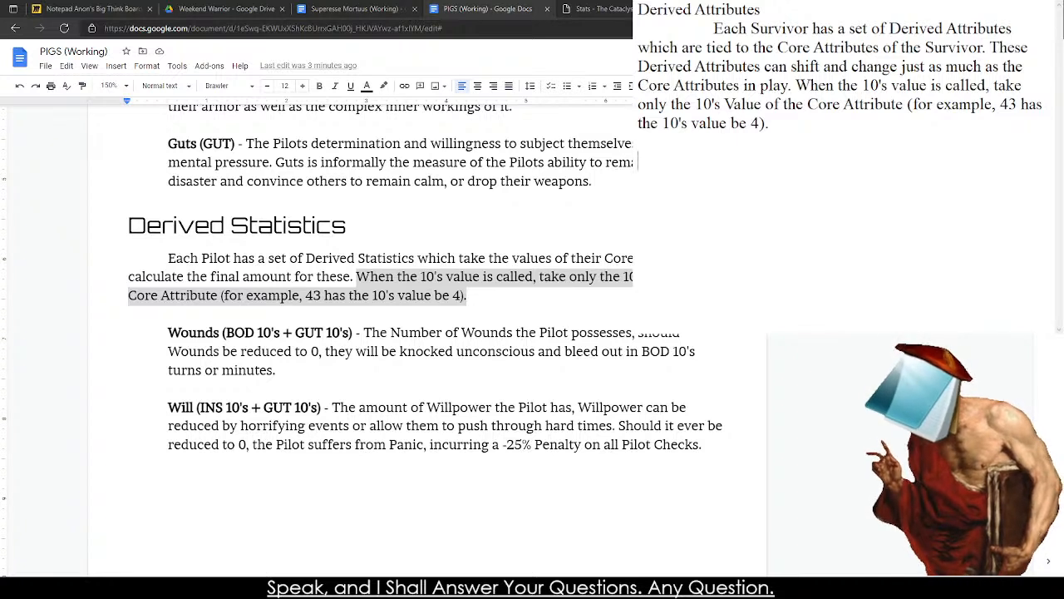
{"action": "type", "text": "Core("}
{"action": "key", "text": "BackSpace"}
{"action": "key", "text": "BackSpace"}
{"action": "key", "text": "BackSpace"}
{"action": "key", "text": "BackSpace"}
{"action": "key", "text": "BackSpace"}
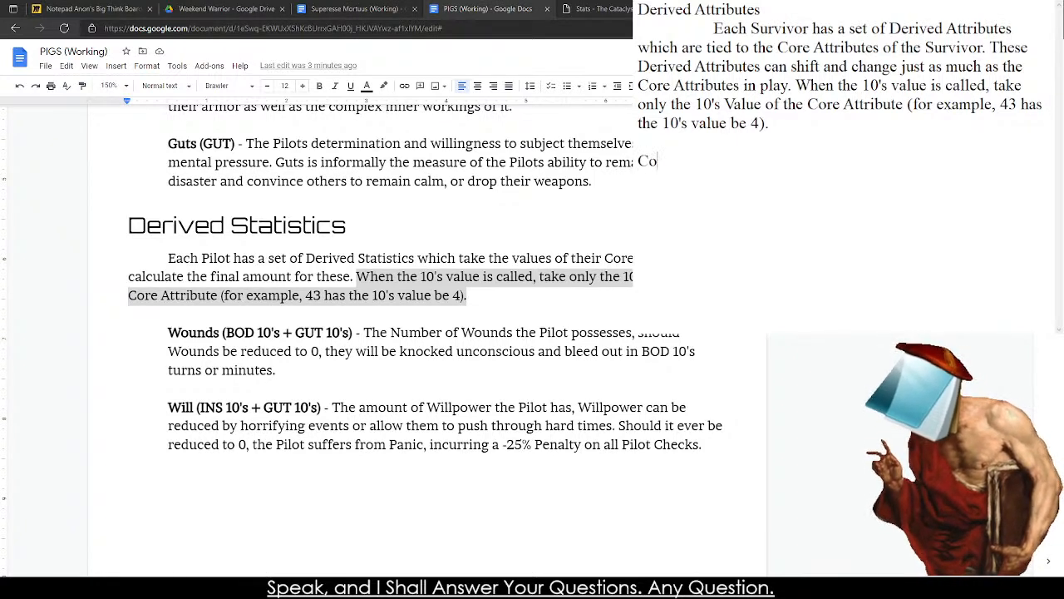
{"action": "type", "text": "Melee"}
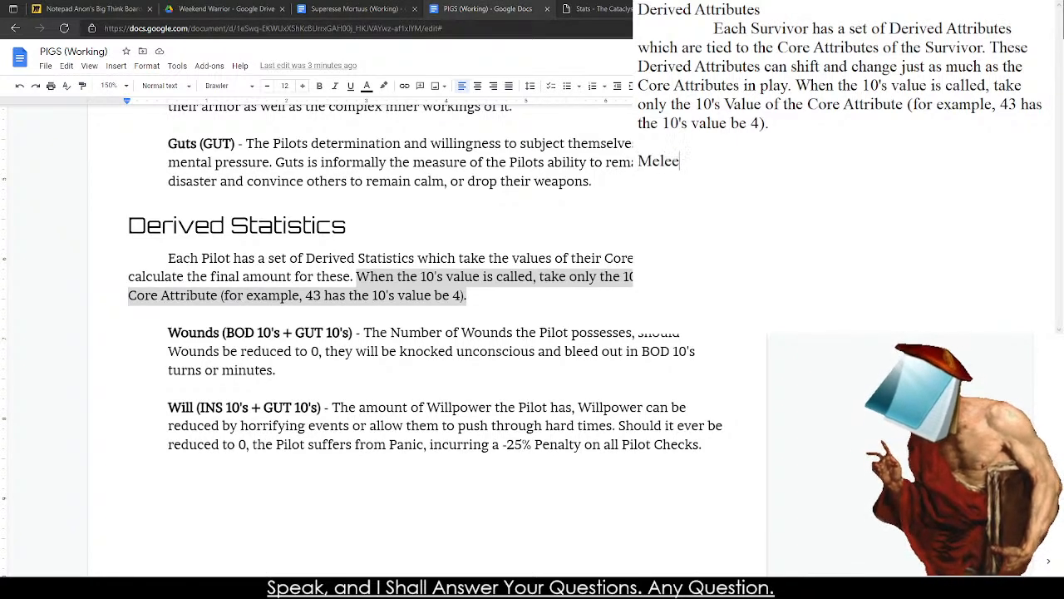
{"action": "type", "text": " Atta"}
{"action": "key", "text": "BackSpace"}
{"action": "key", "text": "BackSpace"}
{"action": "key", "text": "BackSpace"}
{"action": "key", "text": "BackSpace"}
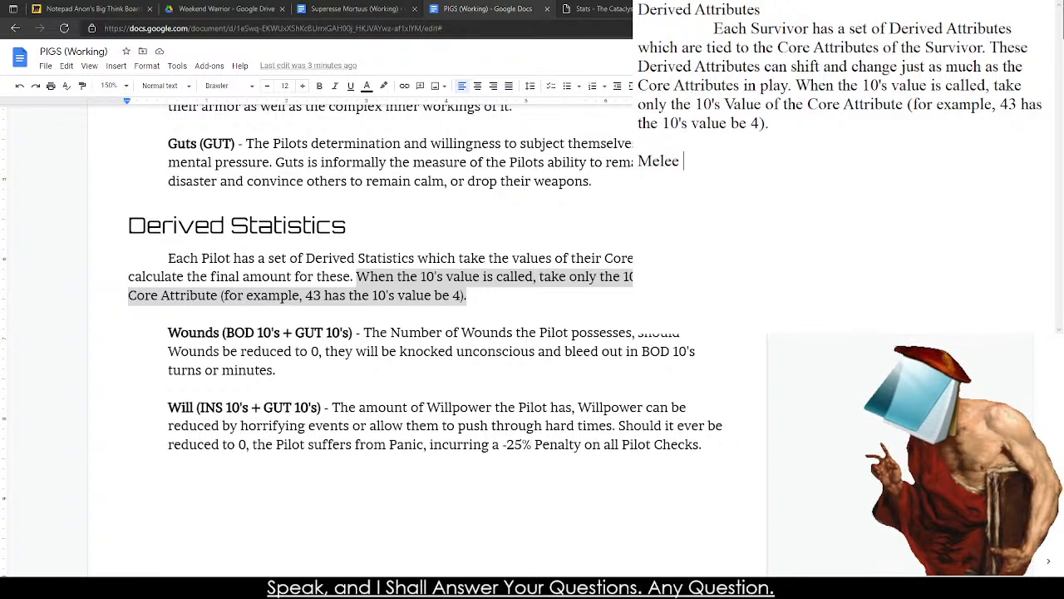
{"action": "type", "text": "Attack Bonus ("}
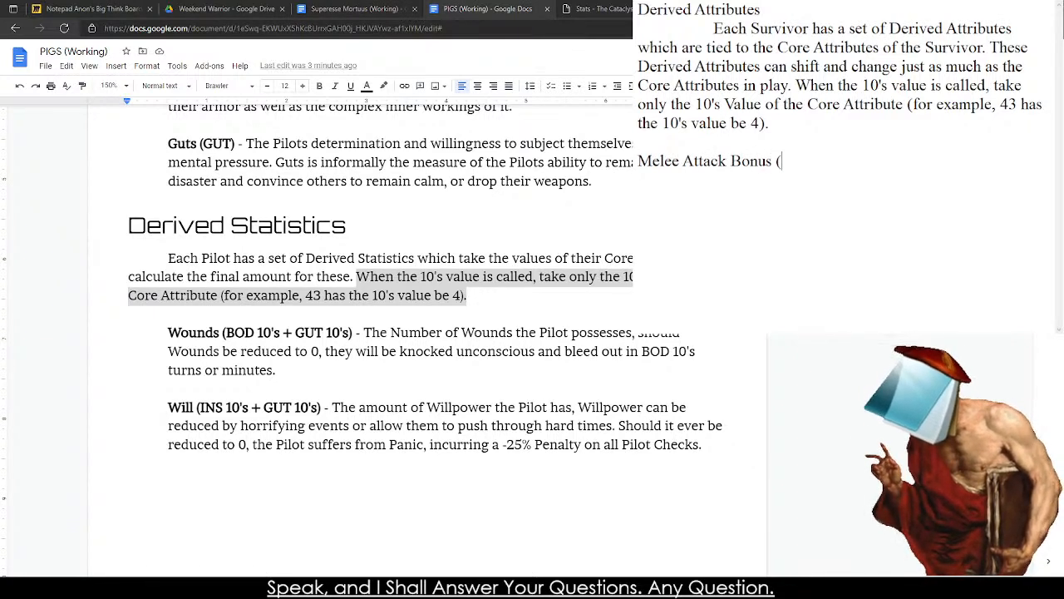
{"action": "key", "text": "BackSpace"}
{"action": "key", "text": "BackSpace"}
{"action": "key", "text": "BackSpace"}
{"action": "key", "text": "BackSpace"}
{"action": "key", "text": "BackSpace"}
{"action": "key", "text": "BackSpace"}
{"action": "key", "text": "BackSpace"}
{"action": "key", "text": "BackSpace"}
{"action": "key", "text": "BackSpace"}
{"action": "key", "text": "BackSpace"}
{"action": "key", "text": "BackSpace"}
{"action": "type", "text": "Wea"}
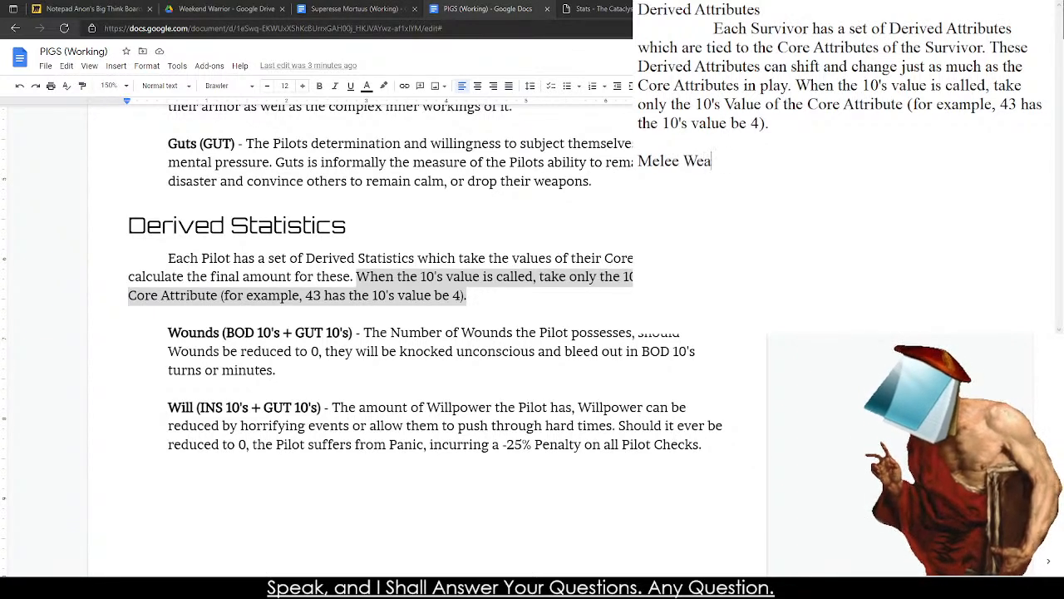
{"action": "type", "text": "pon Damage"}
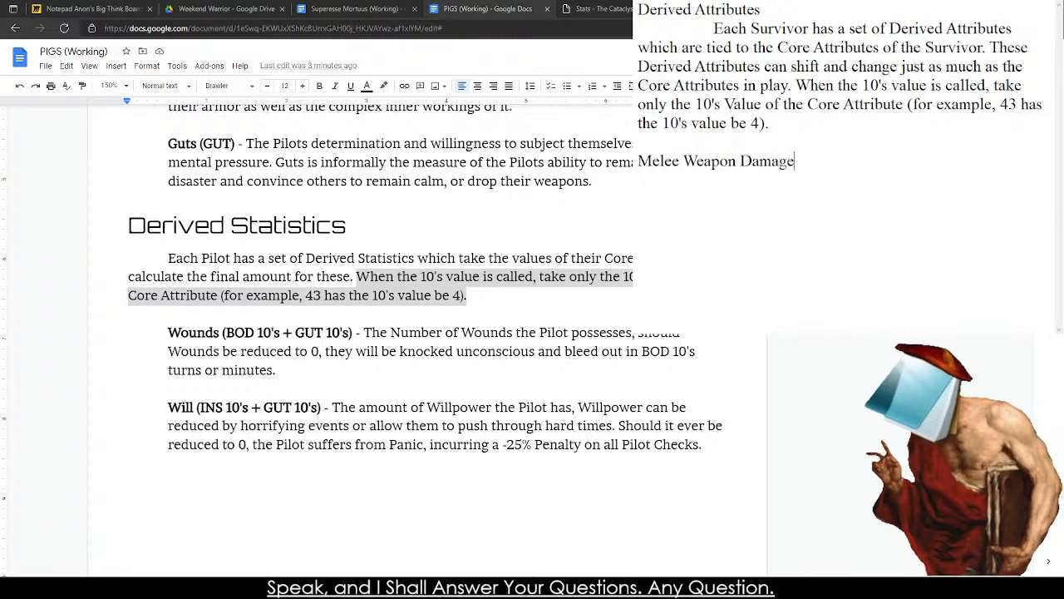
{"action": "key", "text": "BackSpace"}
{"action": "key", "text": "BackSpace"}
{"action": "key", "text": "BackSpace"}
{"action": "key", "text": "BackSpace"}
{"action": "key", "text": "BackSpace"}
{"action": "key", "text": "BackSpace"}
{"action": "type", "text": "Bous"}
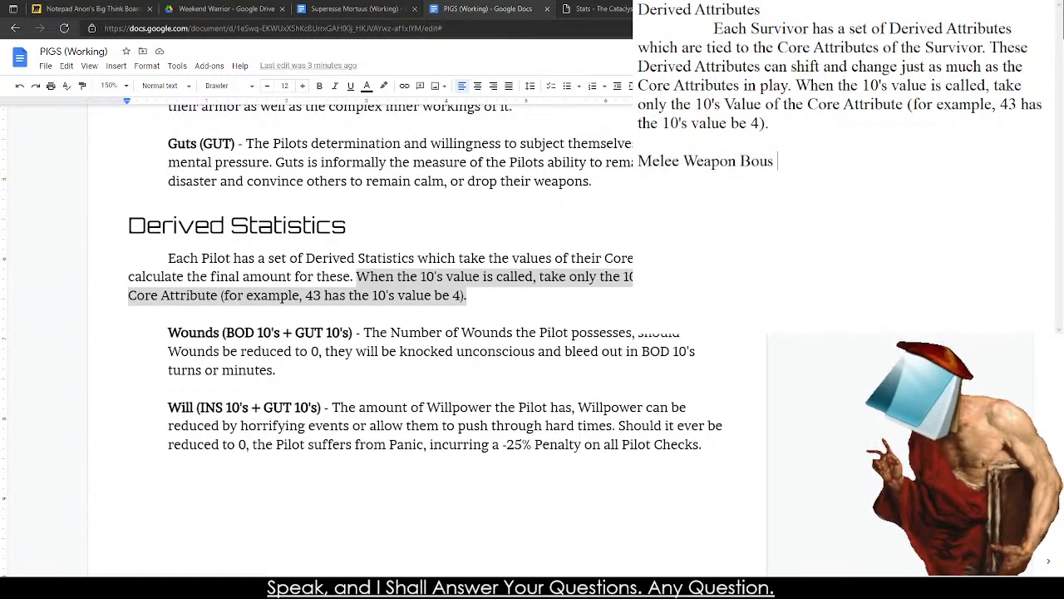
{"action": "key", "text": "ctrl+BackSpace"}
{"action": "key", "text": "ctrl+BackSpace"}
{"action": "key", "text": "ctrl+BackSpace"}
Replace the Melee Weapon line under Derived Attributes with "Carry Capacity (BOD 10's + GUT 10's)".
{"action": "type", "text": "Car"}
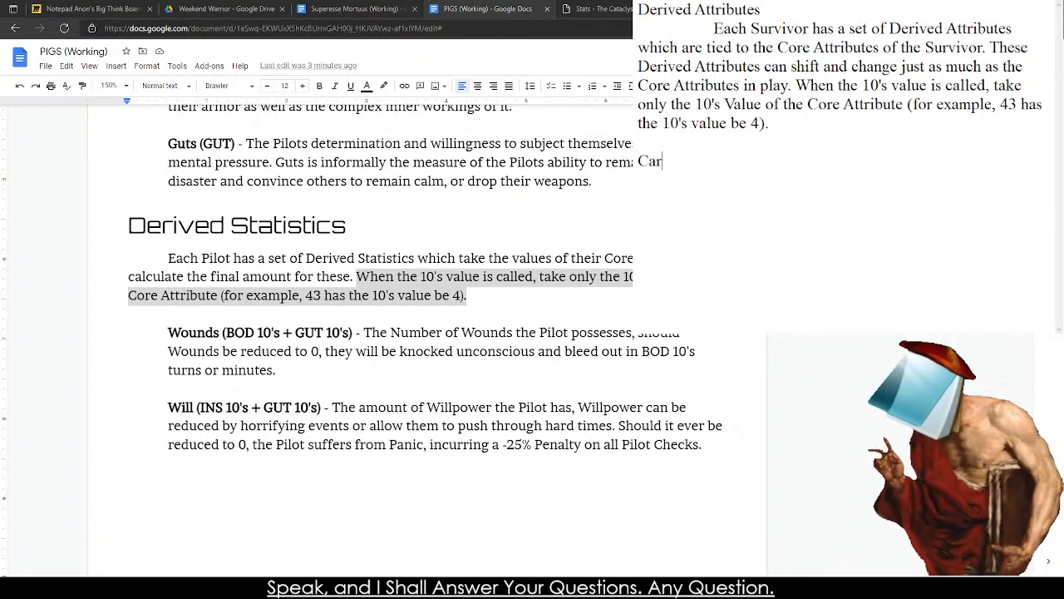
{"action": "type", "text": "ry Capacity"}
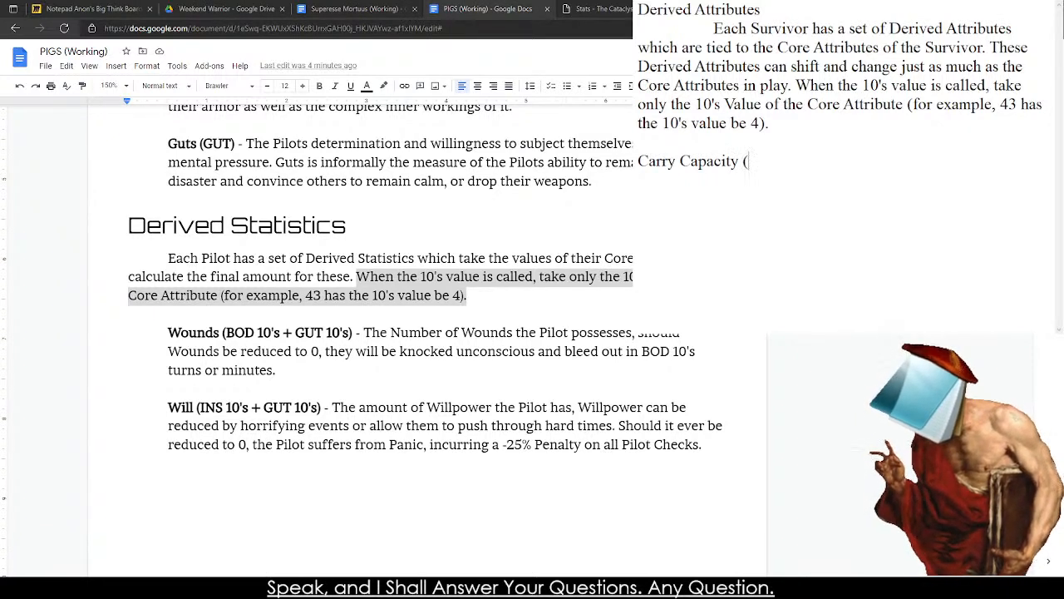
{"action": "type", "text": "(BOD"}
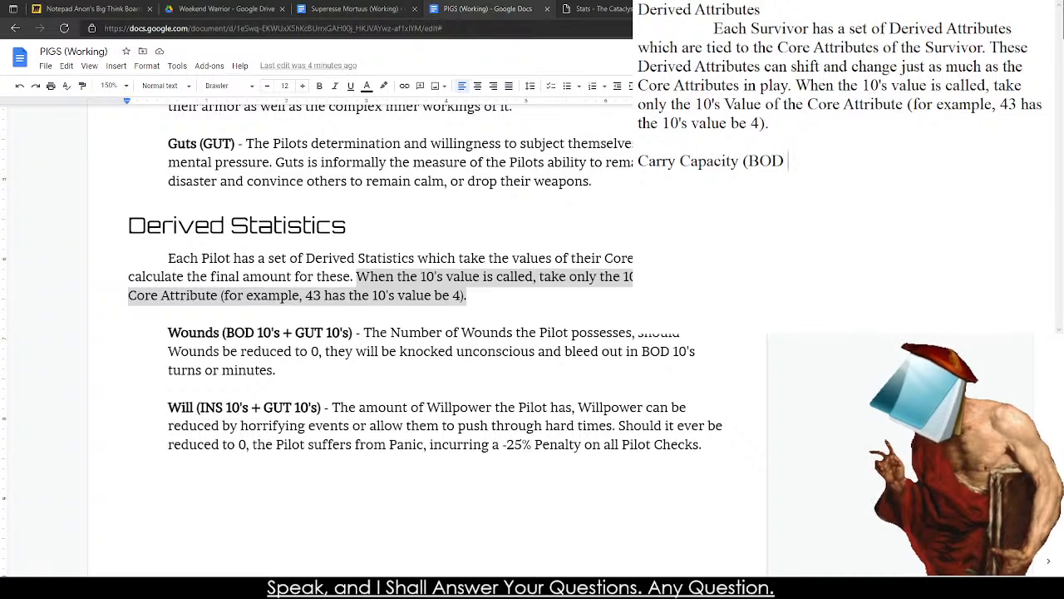
{"action": "type", "text": " 10's"}
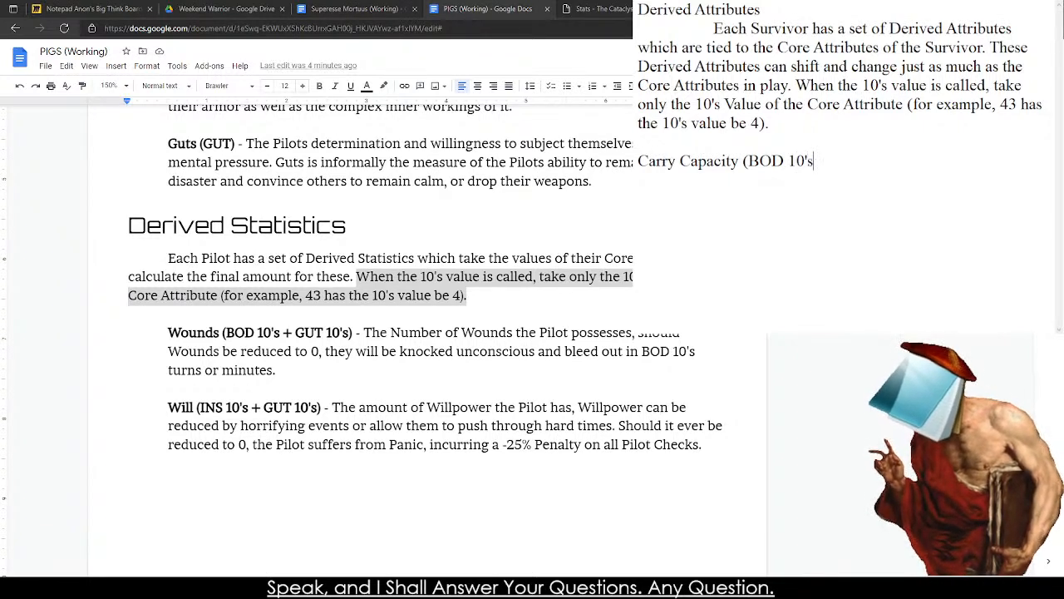
{"action": "type", "text": " + Gu"}
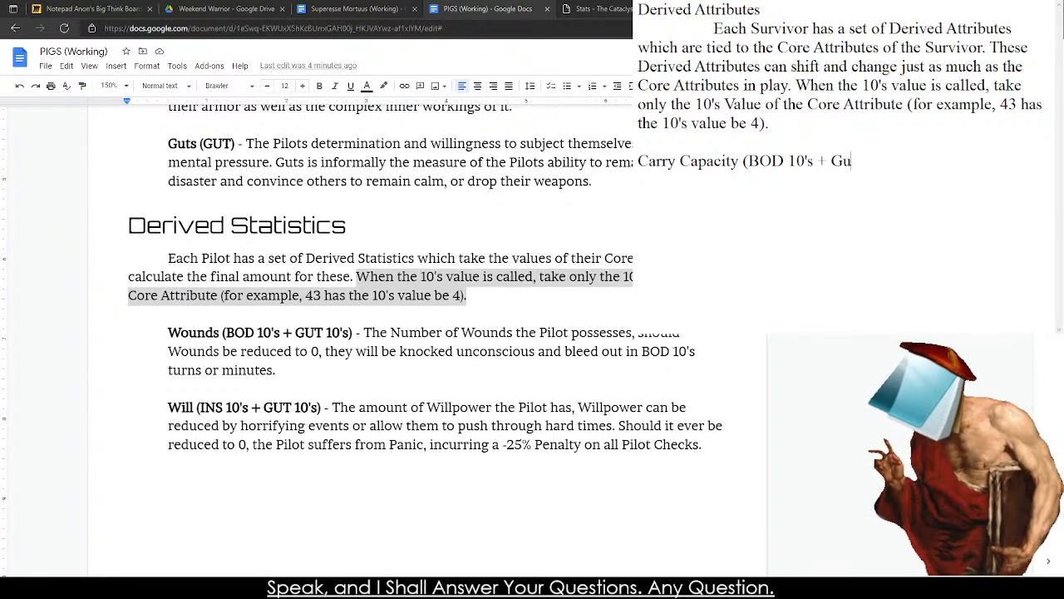
{"action": "key", "text": "BackSpace"}
{"action": "type", "text": "UT 10's)"}
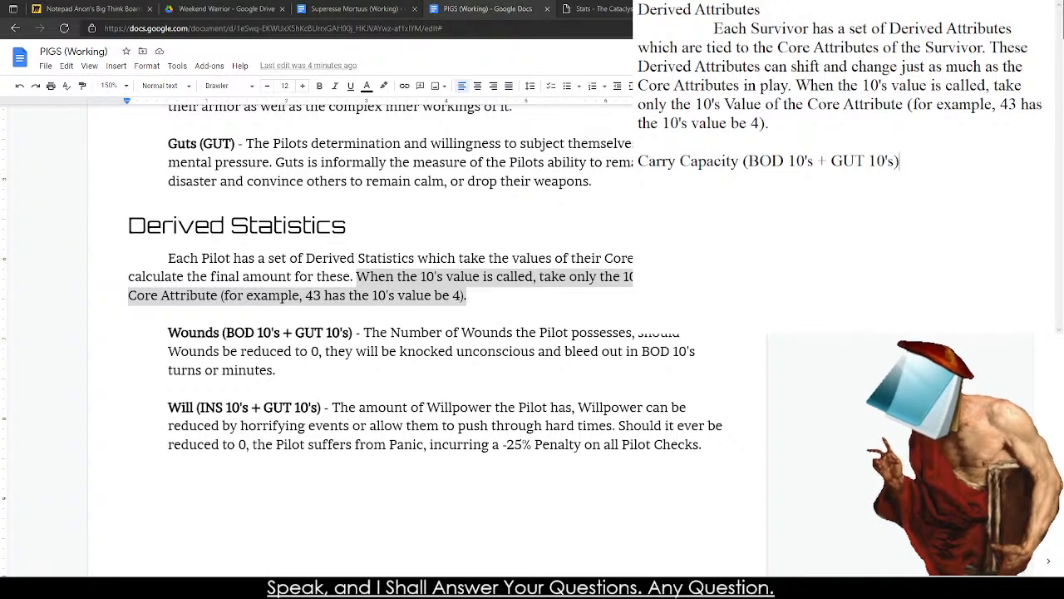
{"action": "type", "text": " - T"}
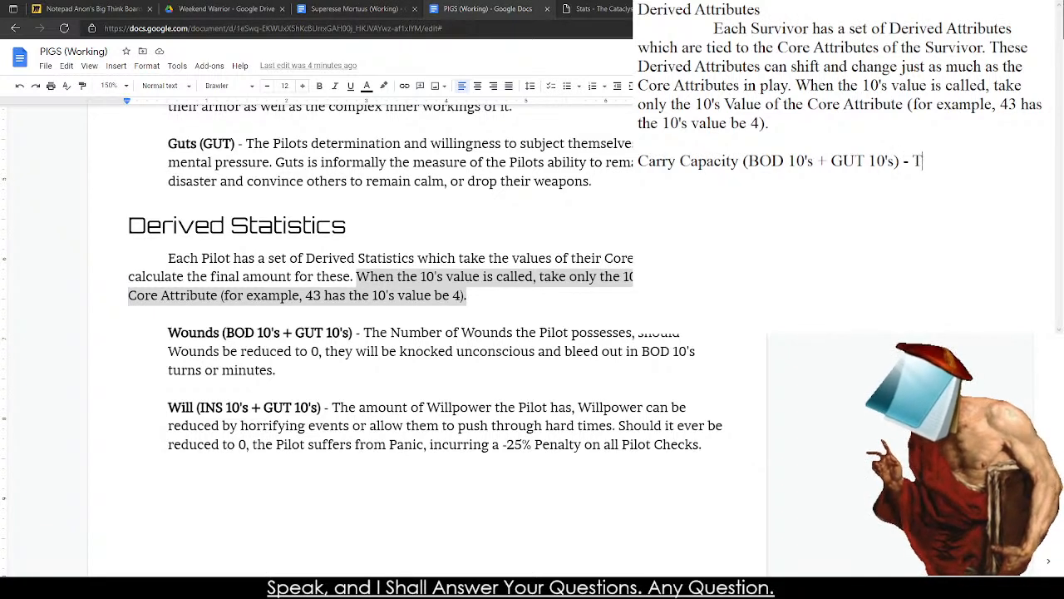
{"action": "type", "text": "he amount of"}
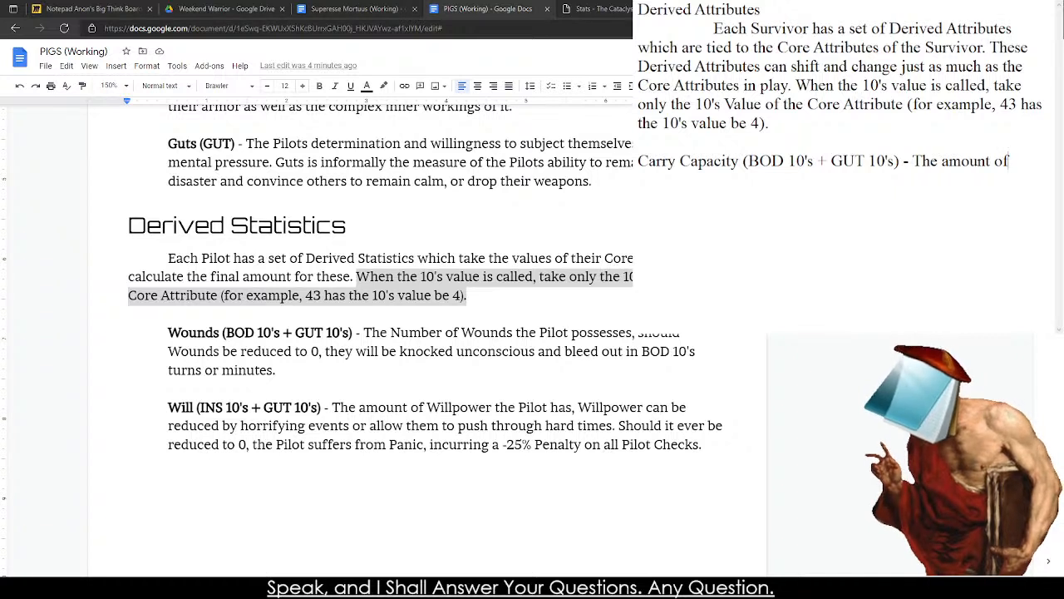
{"action": "key", "text": "BackSpace"}
{"action": "key", "text": "BackSpace"}
{"action": "key", "text": "BackSpace"}
{"action": "key", "text": "BackSpace"}
{"action": "key", "text": "BackSpace"}
{"action": "key", "text": "BackSpace"}
{"action": "key", "text": "BackSpace"}
{"action": "key", "text": "BackSpace"}
{"action": "key", "text": "BackSpace"}
{"action": "key", "text": "BackSpace"}
{"action": "key", "text": "BackSpace"}
{"action": "key", "text": "BackSpace"}
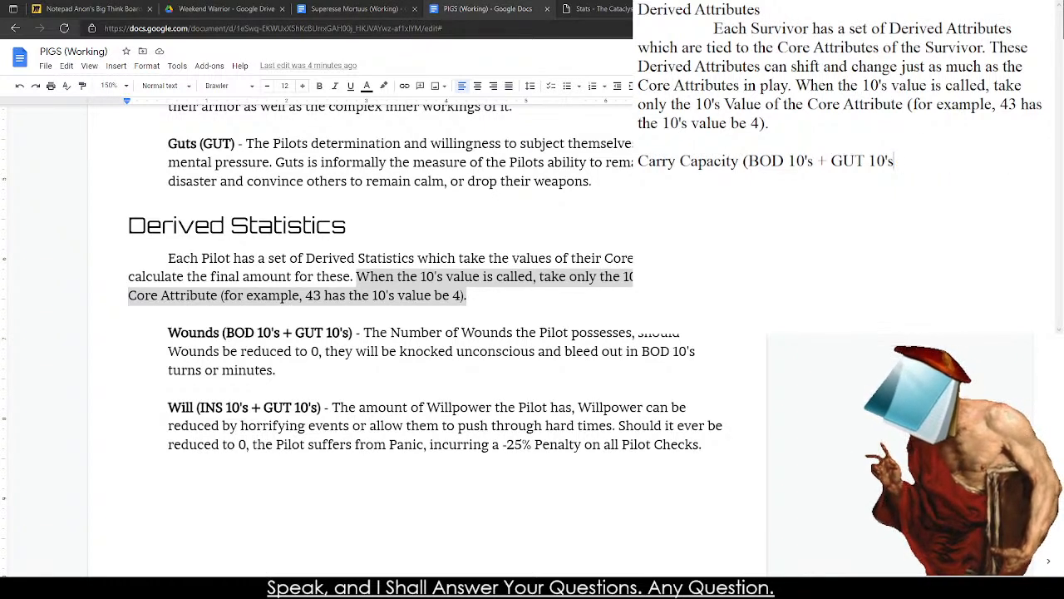
Extend the Carry Capacity formula with a multiplier of x 6 inside the closing parenthesis.
{"action": "type", "text": "x"}
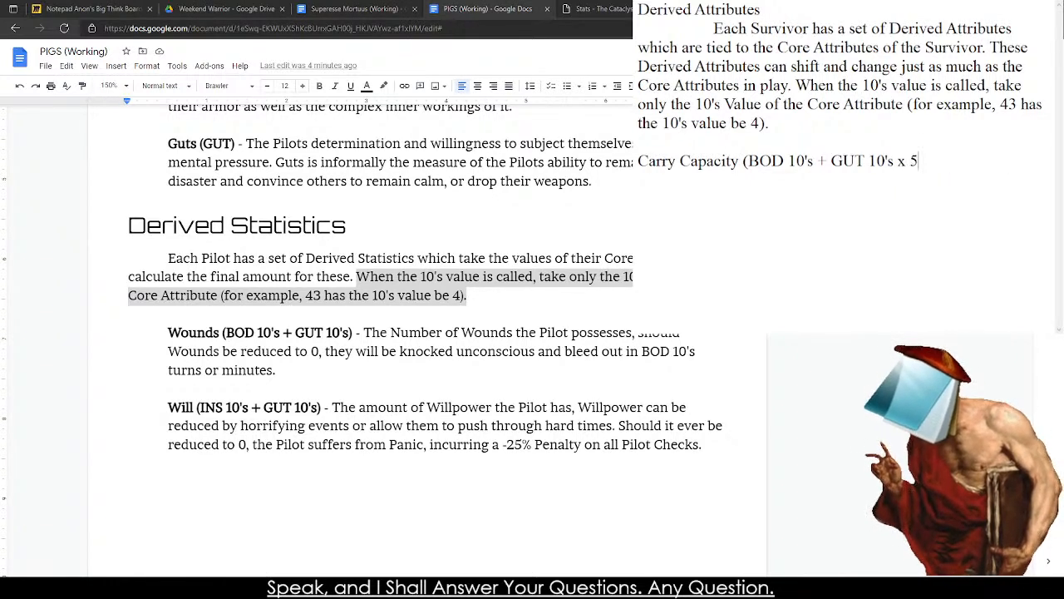
{"action": "type", "text": " 5"}
{"action": "key", "text": "BackSpace"}
{"action": "type", "text": "10"}
{"action": "key", "text": "BackSpace"}
{"action": "key", "text": "BackSpace"}
{"action": "key", "text": "BackSpace"}
{"action": "type", "text": "5"}
{"action": "key", "text": "BackSpace"}
{"action": "type", "text": "8"}
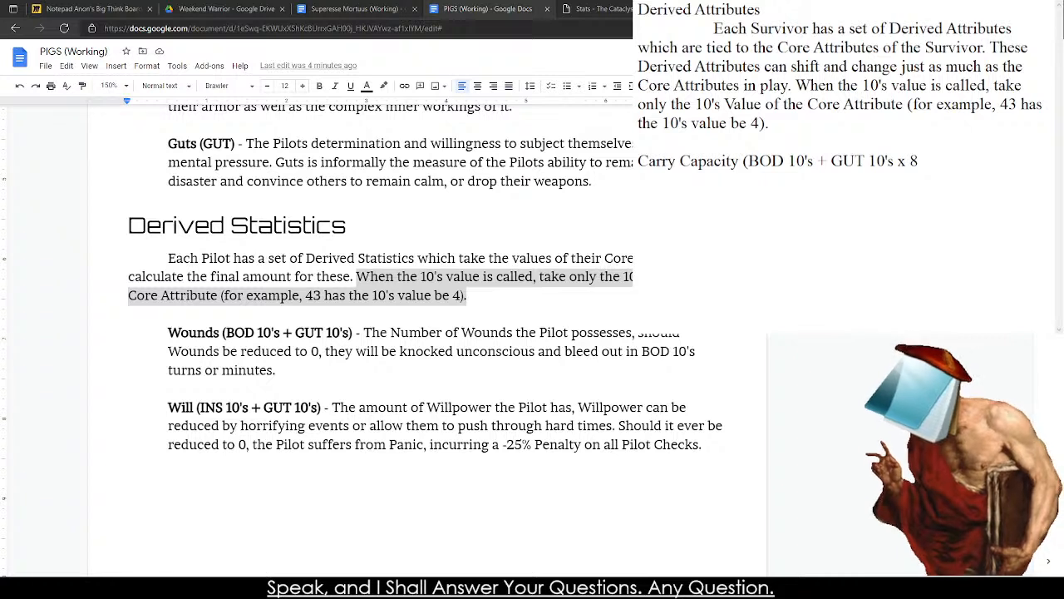
{"action": "key", "text": "BackSpace"}
{"action": "type", "text": "6)"}
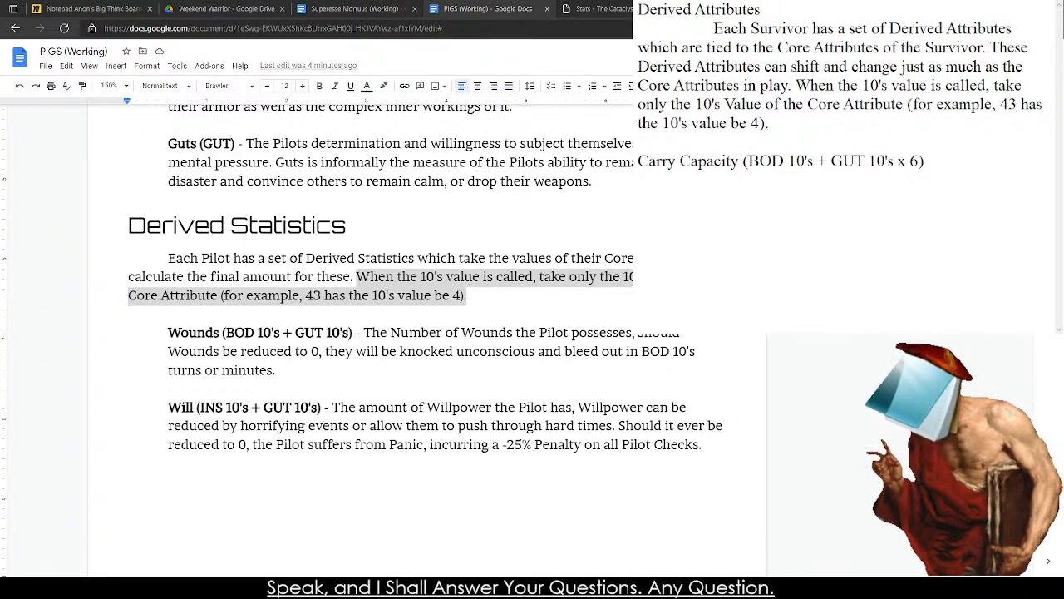
Add nested parentheses so the Carry Capacity formula reads "((BOD 10's + GUT 10's) x 6))".
{"action": "key", "text": "Left"}
{"action": "key", "text": "Left"}
{"action": "key", "text": "Left"}
{"action": "key", "text": "Left"}
{"action": "type", "text": ")"}
{"action": "key", "text": "Right"}
{"action": "key", "text": "Right"}
{"action": "key", "text": "Right"}
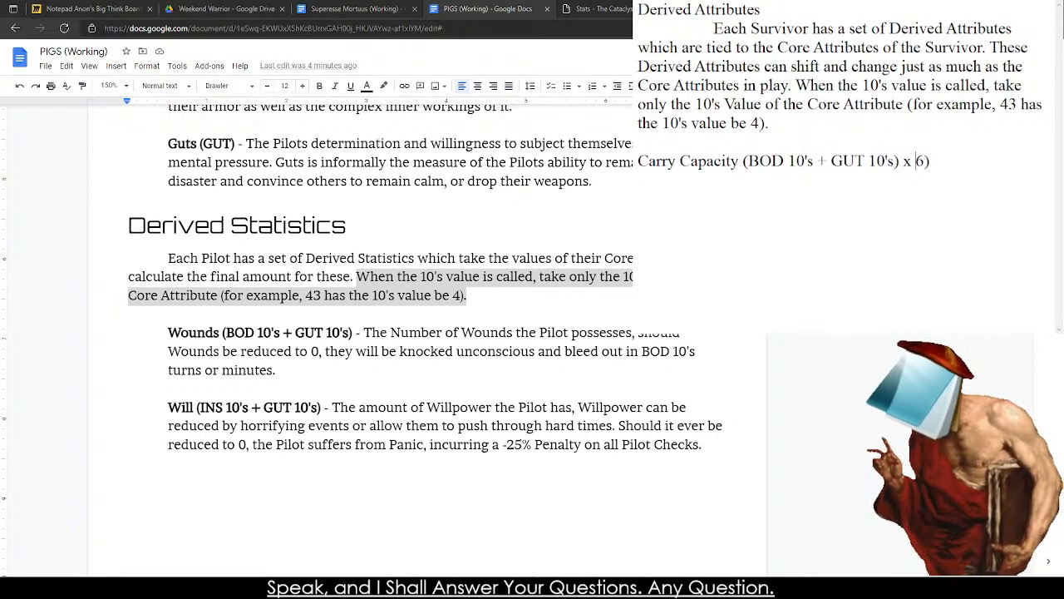
{"action": "key", "text": "Right"}
{"action": "key", "text": "Right"}
{"action": "type", "text": ")"}
{"action": "key", "text": "Left"}
{"action": "key", "text": "Left"}
{"action": "key", "text": "Left"}
{"action": "key", "text": "Left"}
{"action": "key", "text": "Left"}
{"action": "key", "text": "Left"}
{"action": "key", "text": "Left"}
{"action": "key", "text": "Left"}
{"action": "key", "text": "Left"}
{"action": "key", "text": "Left"}
{"action": "key", "text": "Left"}
{"action": "key", "text": "Left"}
{"action": "key", "text": "Left"}
{"action": "key", "text": "Left"}
{"action": "key", "text": "Left"}
{"action": "key", "text": "Left"}
{"action": "key", "text": "Left"}
{"action": "key", "text": "Left"}
{"action": "key", "text": "Left"}
{"action": "key", "text": "Left"}
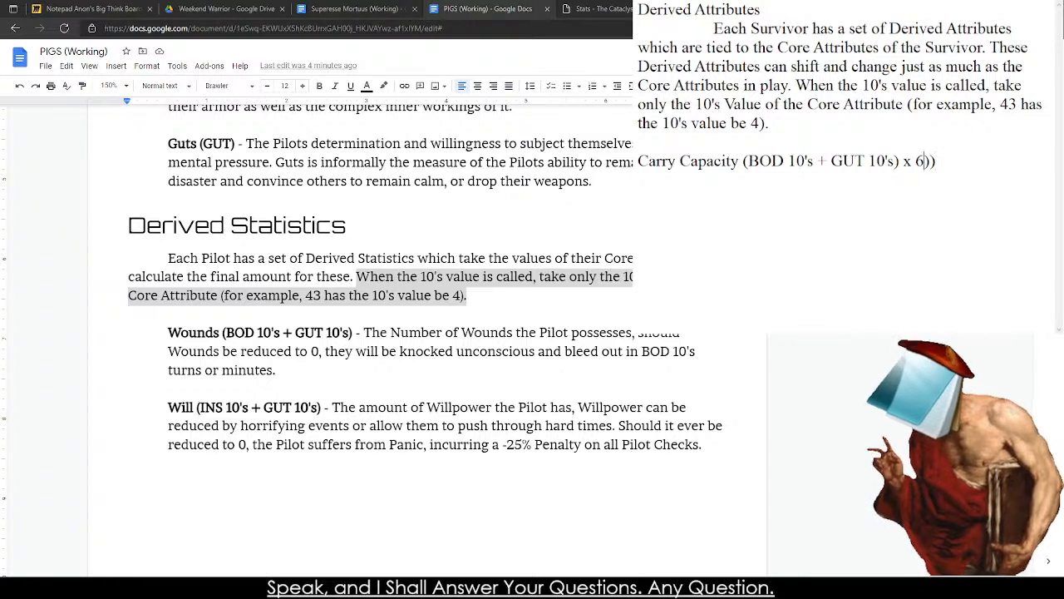
{"action": "key", "text": "Left"}
{"action": "key", "text": "Left"}
{"action": "key", "text": "Left"}
{"action": "key", "text": "Left"}
{"action": "key", "text": "Left"}
{"action": "key", "text": "Left"}
{"action": "key", "text": "Left"}
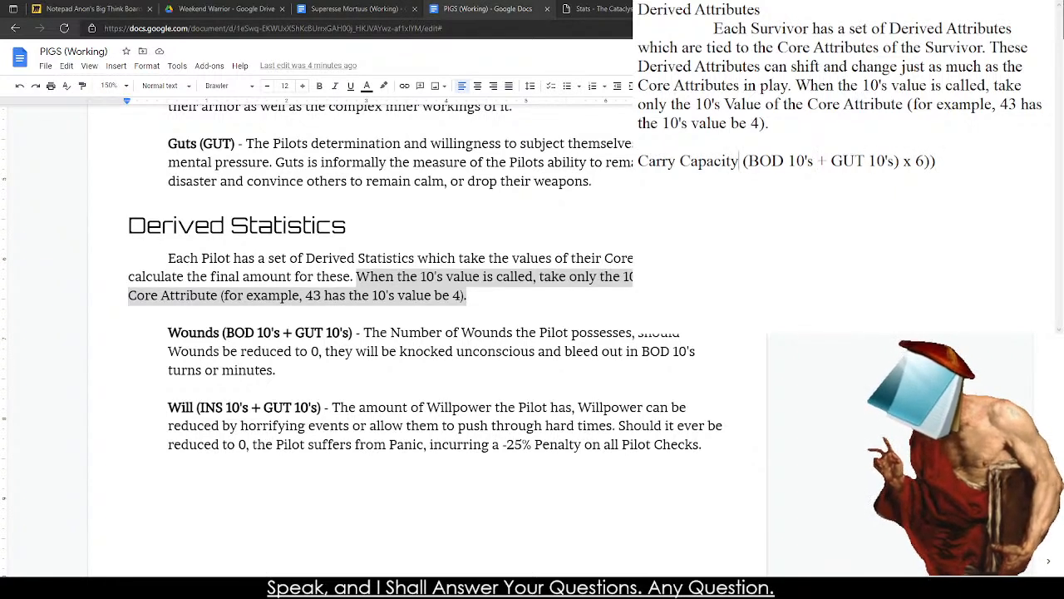
{"action": "key", "text": "Right"}
{"action": "type", "text": "("}
{"action": "key", "text": "Right"}
{"action": "key", "text": "Right"}
{"action": "key", "text": "Right"}
{"action": "key", "text": "Right"}
{"action": "key", "text": "Right"}
{"action": "key", "text": "Right"}
{"action": "key", "text": "Right"}
{"action": "key", "text": "Right"}
{"action": "key", "text": "Right"}
{"action": "key", "text": "Right"}
{"action": "key", "text": "Right"}
{"action": "key", "text": "Right"}
{"action": "key", "text": "Right"}
{"action": "key", "text": "Right"}
{"action": "key", "text": "Right"}
{"action": "key", "text": "Right"}
{"action": "key", "text": "Right"}
{"action": "key", "text": "Right"}
{"action": "key", "text": "Right"}
{"action": "key", "text": "Right"}
{"action": "key", "text": "Right"}
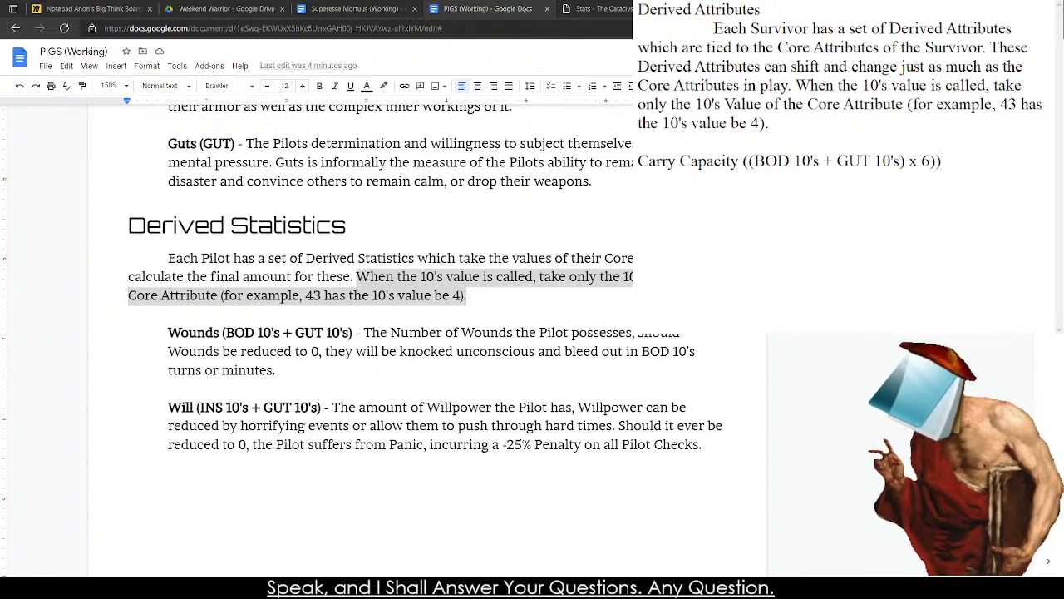
Begin the Carry Capacity description after the formula with "- The weight in pounds".
{"action": "key", "text": "Return"}
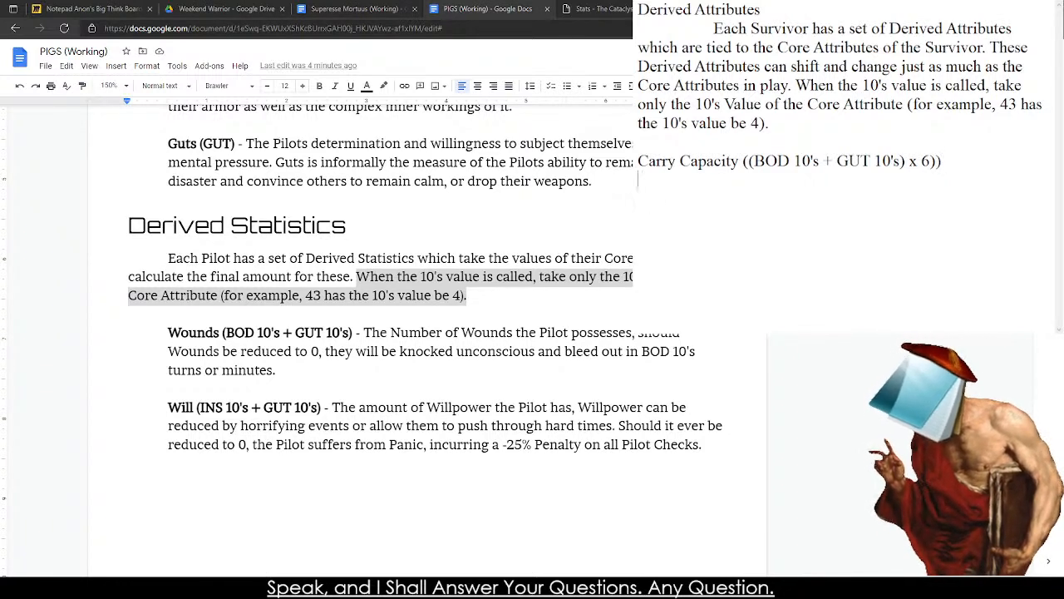
{"action": "key", "text": "BackSpace"}
{"action": "type", "text": "- Th"}
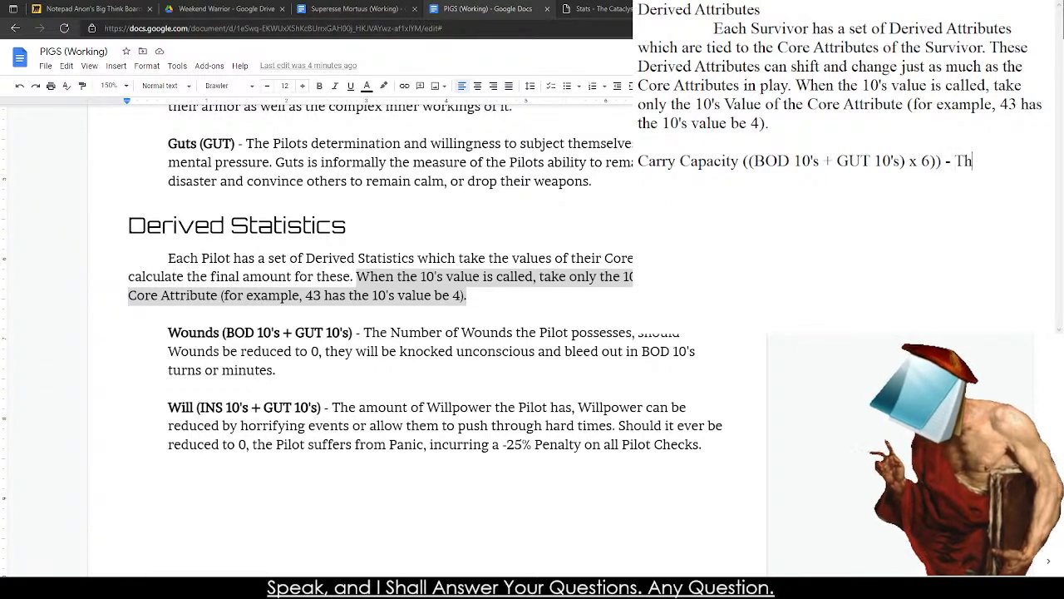
{"action": "type", "text": "e Amount"}
{"action": "key", "text": "BackSpace"}
{"action": "key", "text": "BackSpace"}
{"action": "key", "text": "BackSpace"}
{"action": "key", "text": "BackSpace"}
{"action": "key", "text": "BackSpace"}
{"action": "key", "text": "BackSpace"}
{"action": "type", "text": "weight in"}
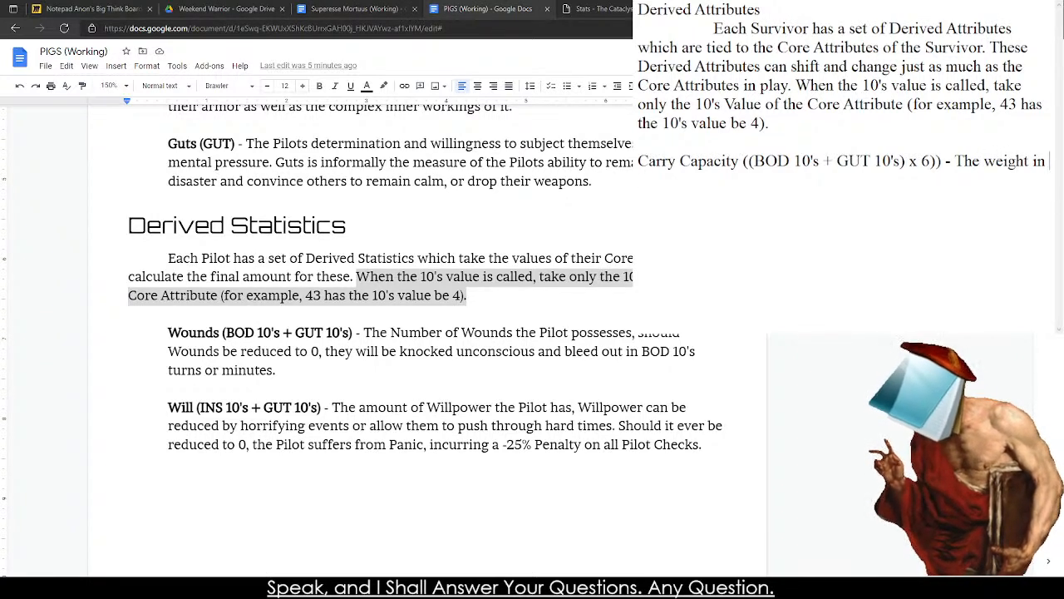
{"action": "type", "text": " punds"}
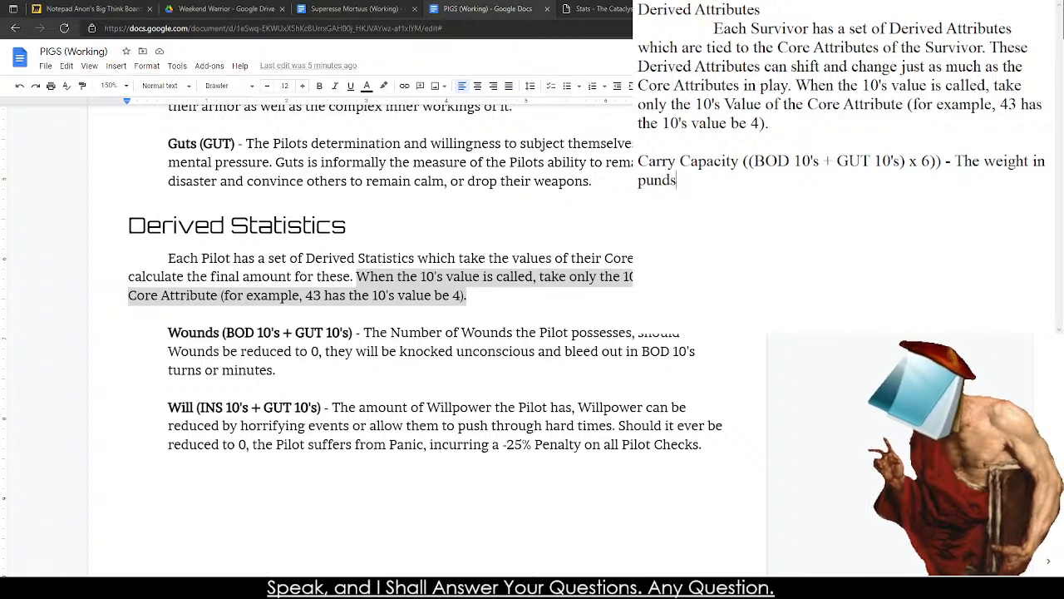
{"action": "key", "text": "BackSpace"}
{"action": "key", "text": "BackSpace"}
{"action": "key", "text": "BackSpace"}
Complete the Carry Capacity description with "the Survivors can carry without encumbrance.".
{"action": "key", "text": "BackSpace"}
{"action": "type", "text": "ounds "}
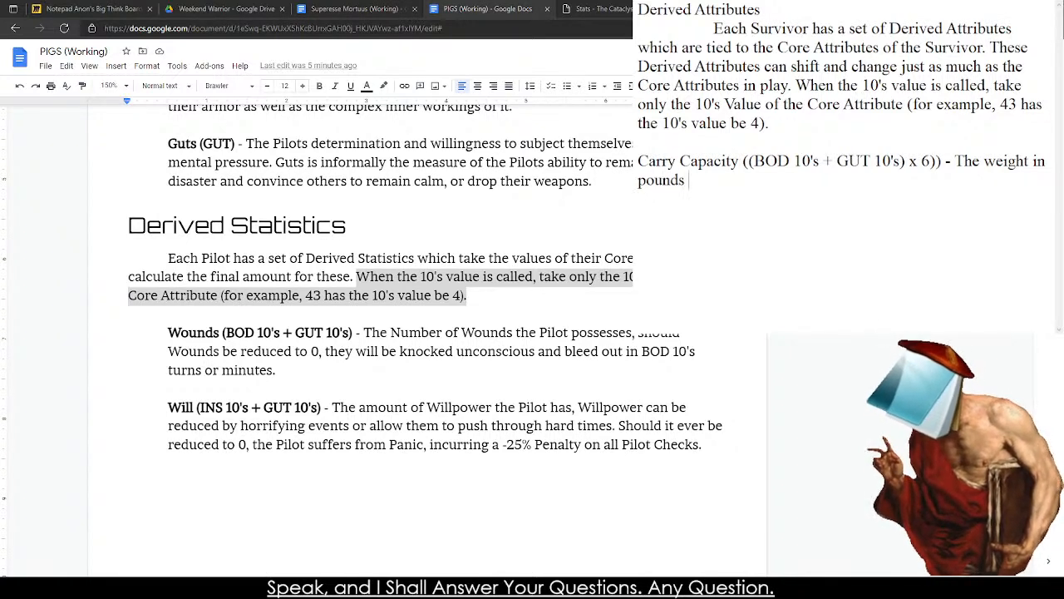
{"action": "type", "text": "in"}
{"action": "key", "text": "BackSpace"}
{"action": "key", "text": "BackSpace"}
{"action": "type", "text": "the Car"}
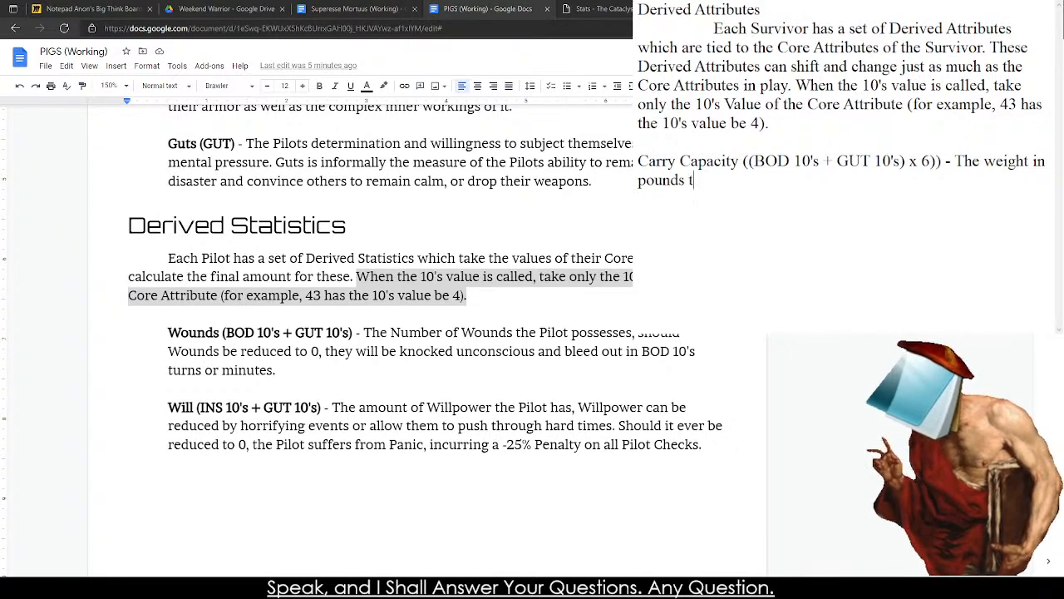
{"action": "key", "text": "BackSpace"}
{"action": "key", "text": "BackSpace"}
{"action": "key", "text": "BackSpace"}
{"action": "type", "text": "Sur"}
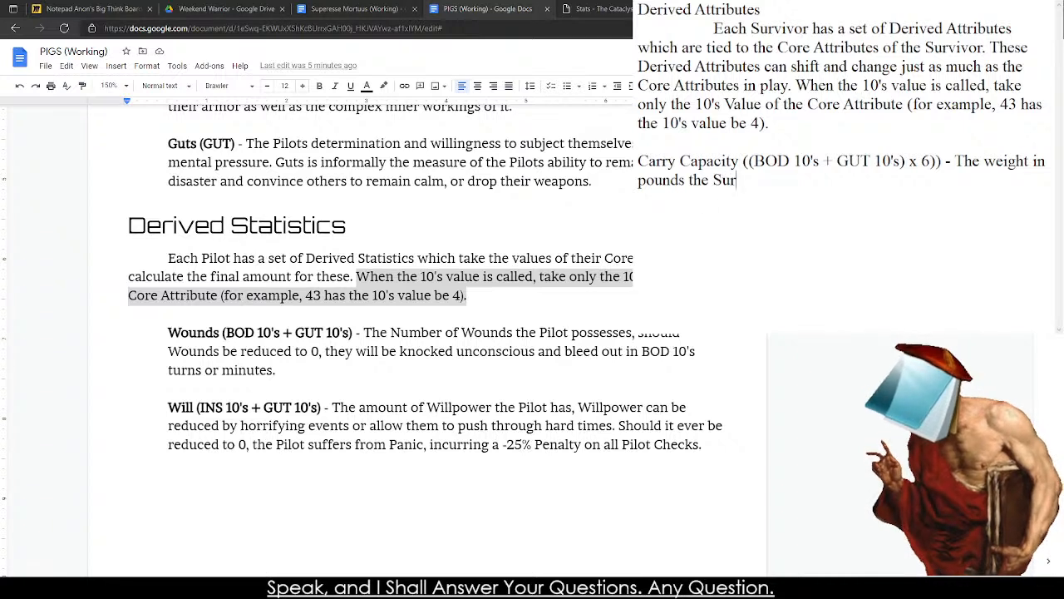
{"action": "type", "text": "vivors can carry"}
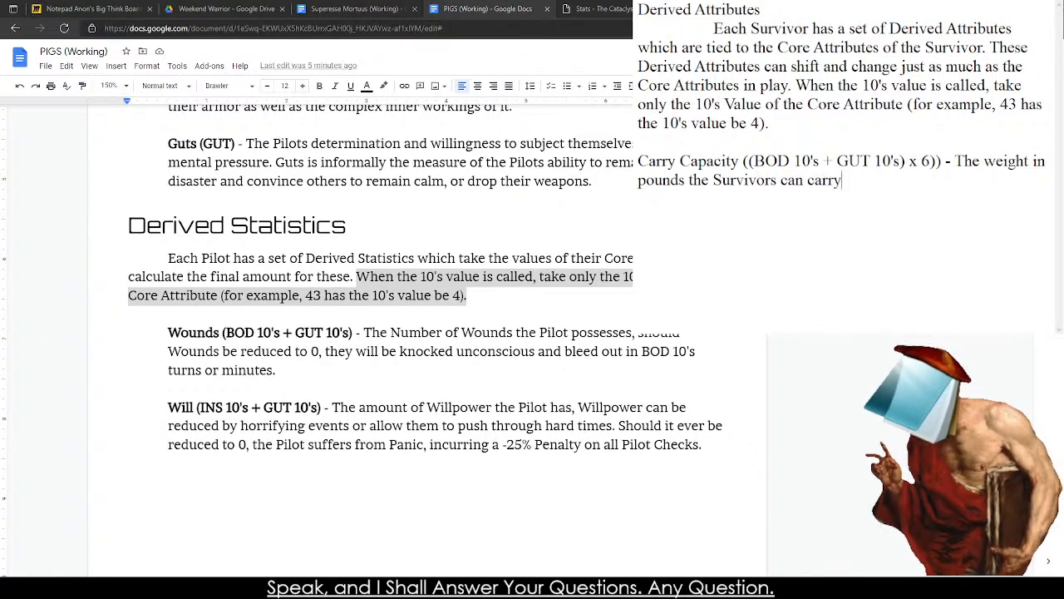
{"action": "type", "text": " without enc"}
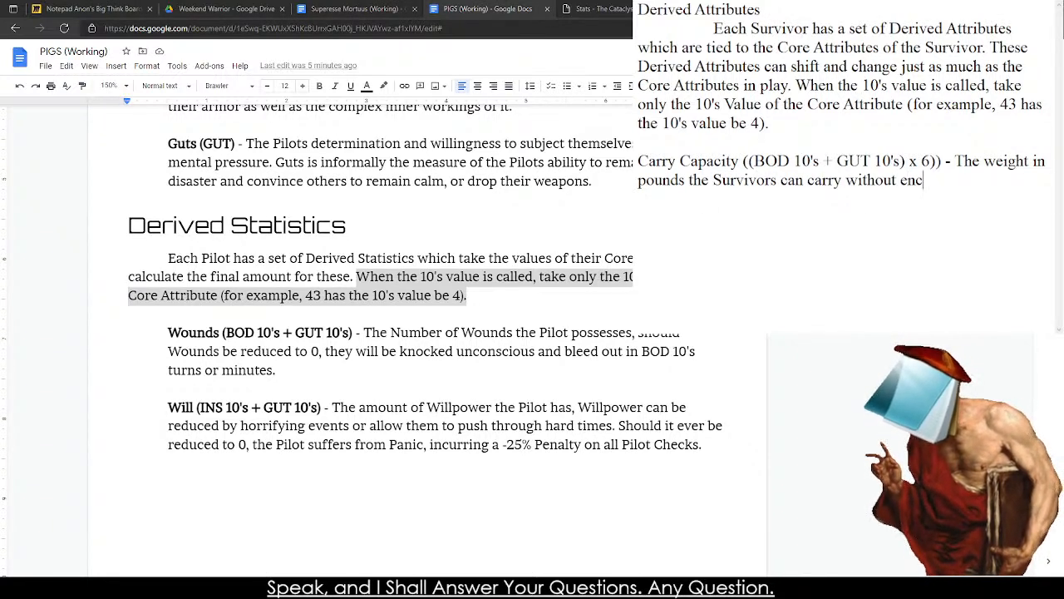
{"action": "type", "text": "umbrance."}
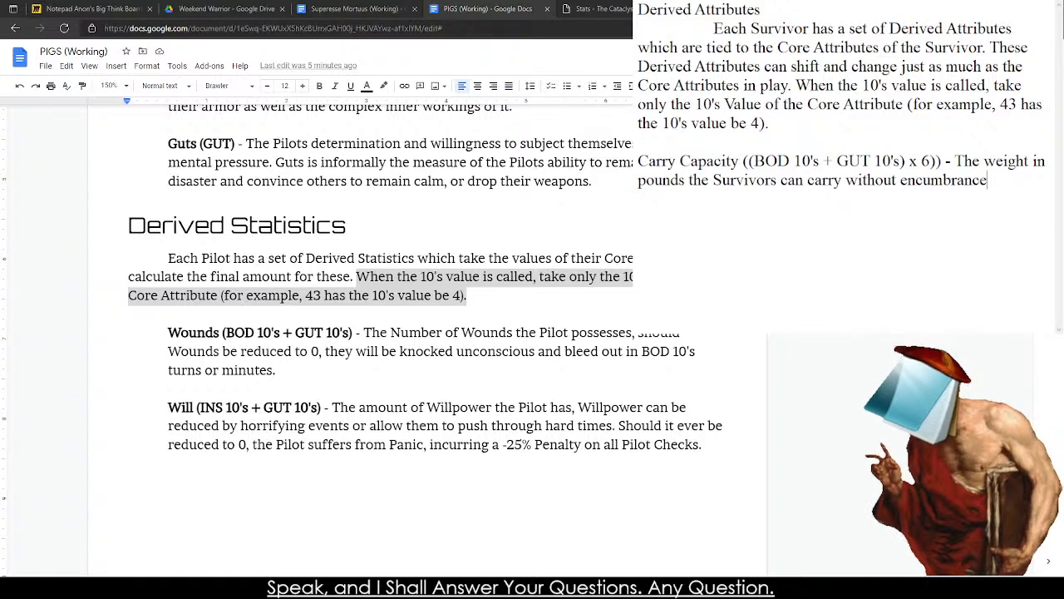
Add a separate line reading "36 lbs." below the Carry Capacity entry, leaving one blank line between them.
{"action": "key", "text": "Return"}
{"action": "key", "text": "Return"}
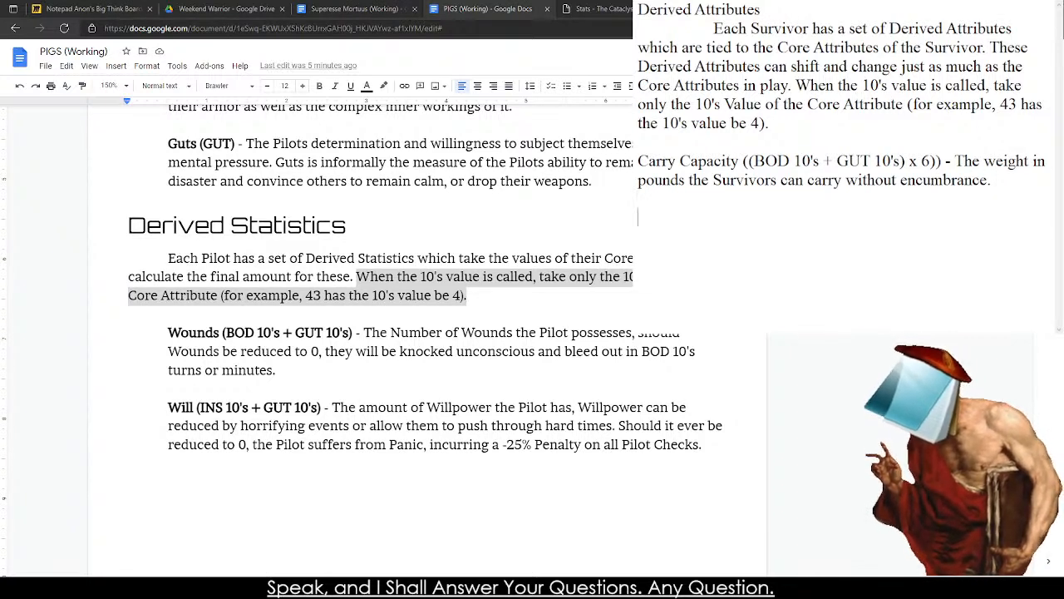
{"action": "type", "text": "3"}
{"action": "key", "text": "Return"}
{"action": "type", "text": "3"}
{"action": "key", "text": "Return"}
{"action": "key", "text": "BackSpace"}
{"action": "key", "text": "BackSpace"}
{"action": "key", "text": "BackSpace"}
{"action": "key", "text": "BackSpace"}
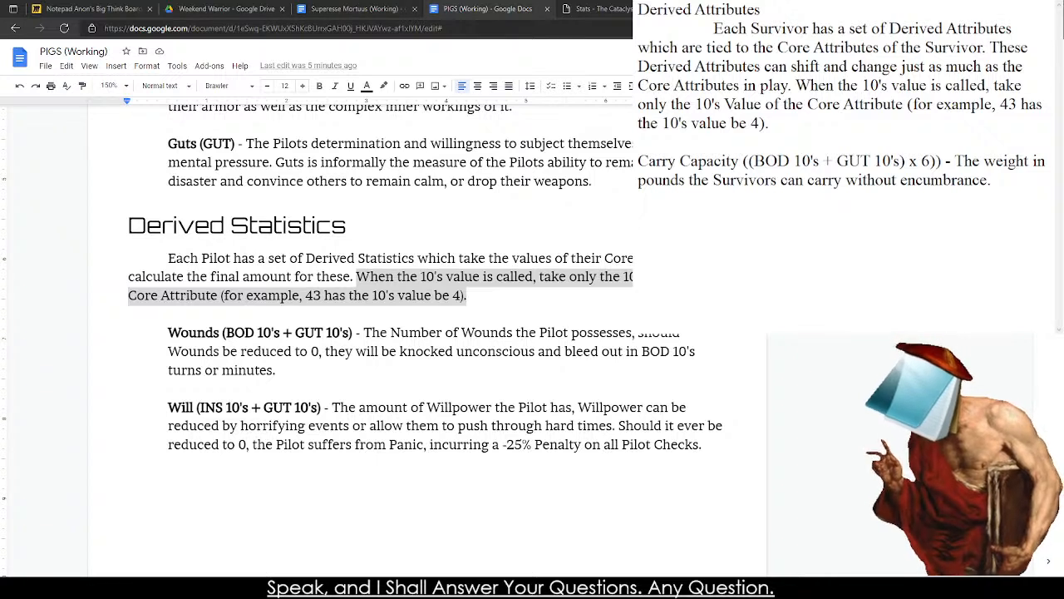
{"action": "type", "text": "36 S"}
{"action": "key", "text": "BackSpace"}
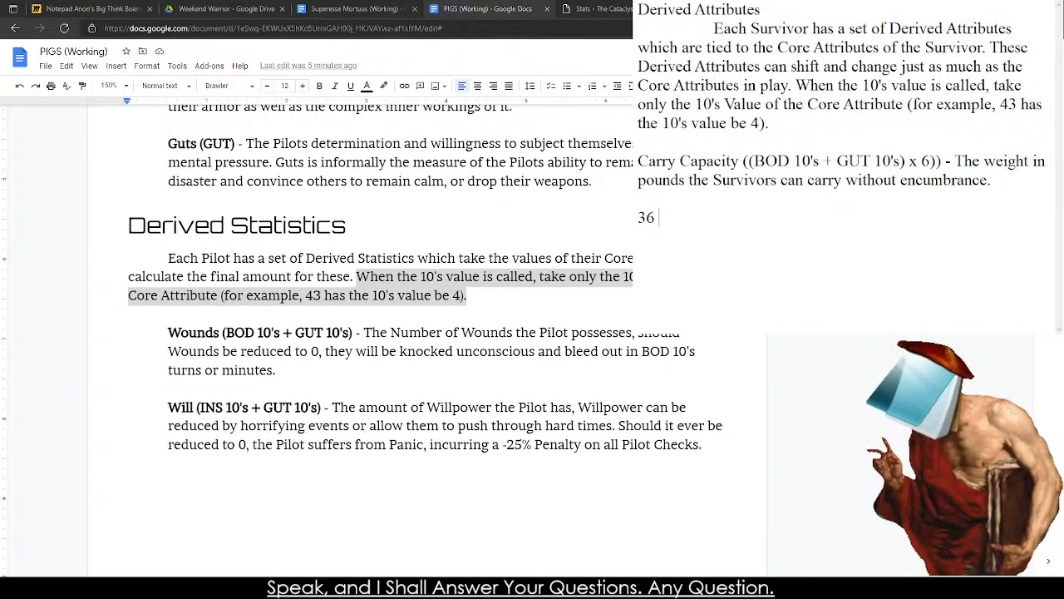
{"action": "type", "text": "lbs."}
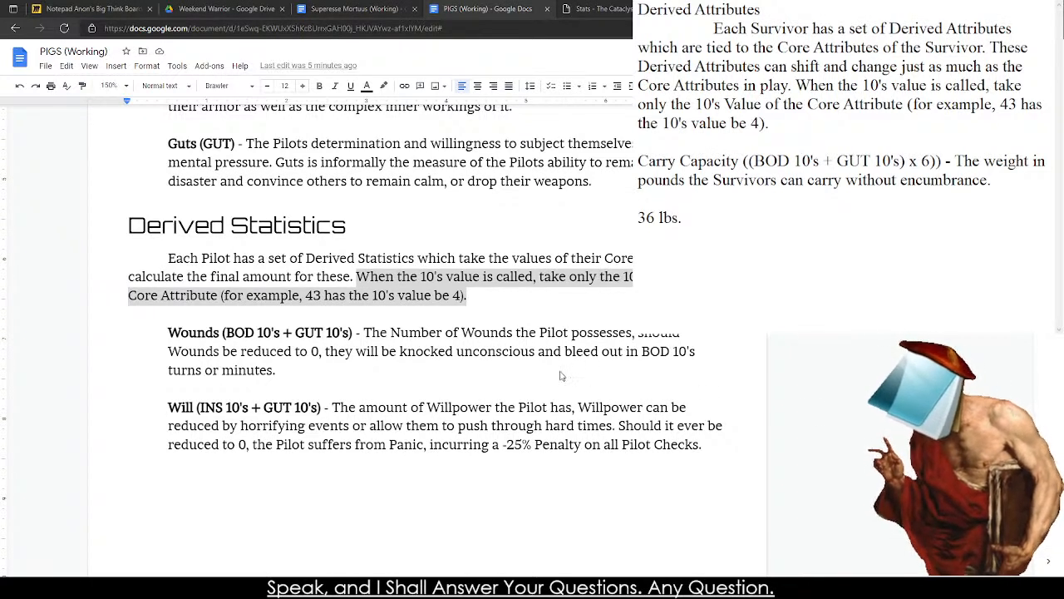
{"action": "left_click", "coordinate": [647, 209]}
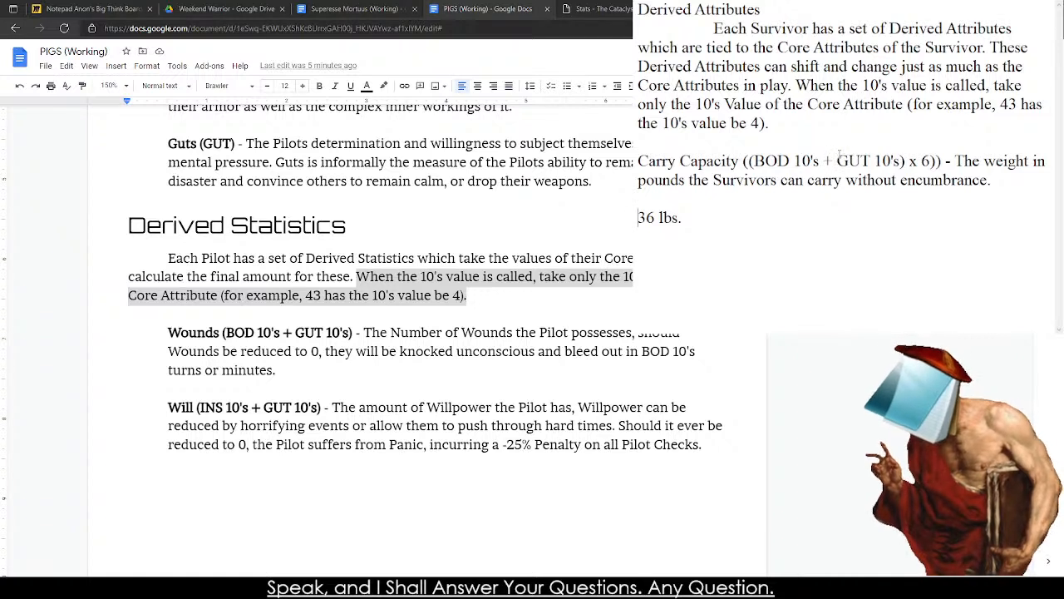
Remove the x 6 multiplier and the extra parentheses, leaving the Carry Capacity formula as "(BOD 10's + GUT 10's)".
{"action": "left_click_drag", "start_coordinate": [933, 163], "coordinate": [906, 161]}
{"action": "key", "text": "BackSpace"}
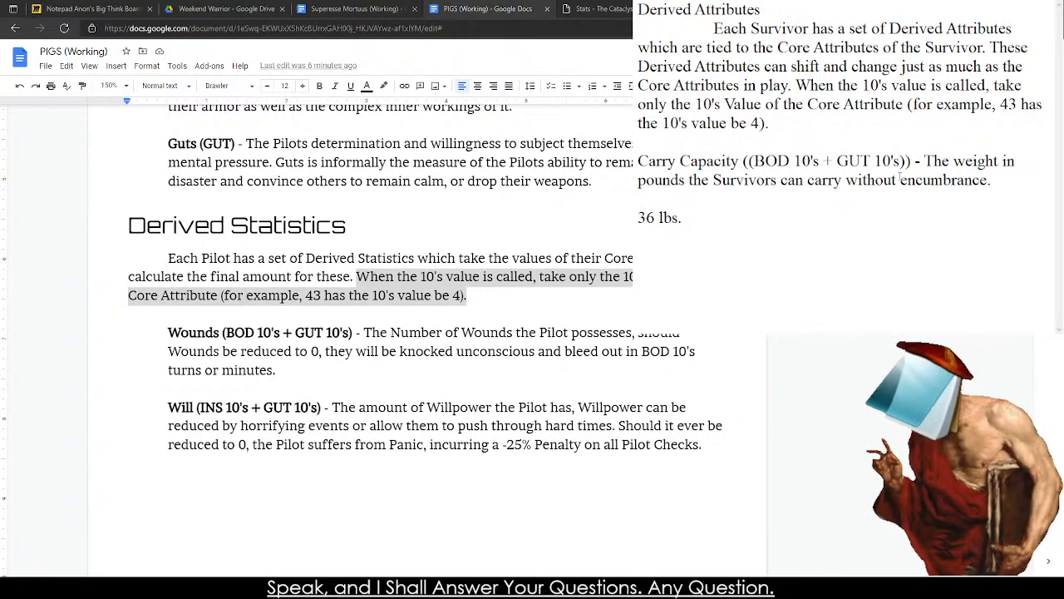
{"action": "key", "text": "BackSpace"}
{"action": "key", "text": "Left"}
{"action": "key", "text": "Left"}
{"action": "key", "text": "Left"}
{"action": "key", "text": "Left"}
{"action": "key", "text": "Left"}
{"action": "key", "text": "Left"}
{"action": "key", "text": "Left"}
{"action": "key", "text": "Left"}
{"action": "key", "text": "Left"}
{"action": "key", "text": "Left"}
{"action": "key", "text": "Left"}
{"action": "key", "text": "Left"}
{"action": "key", "text": "Left"}
{"action": "key", "text": "Left"}
{"action": "key", "text": "Left"}
{"action": "key", "text": "Left"}
{"action": "key", "text": "Left"}
{"action": "key", "text": "Left"}
{"action": "key", "text": "Left"}
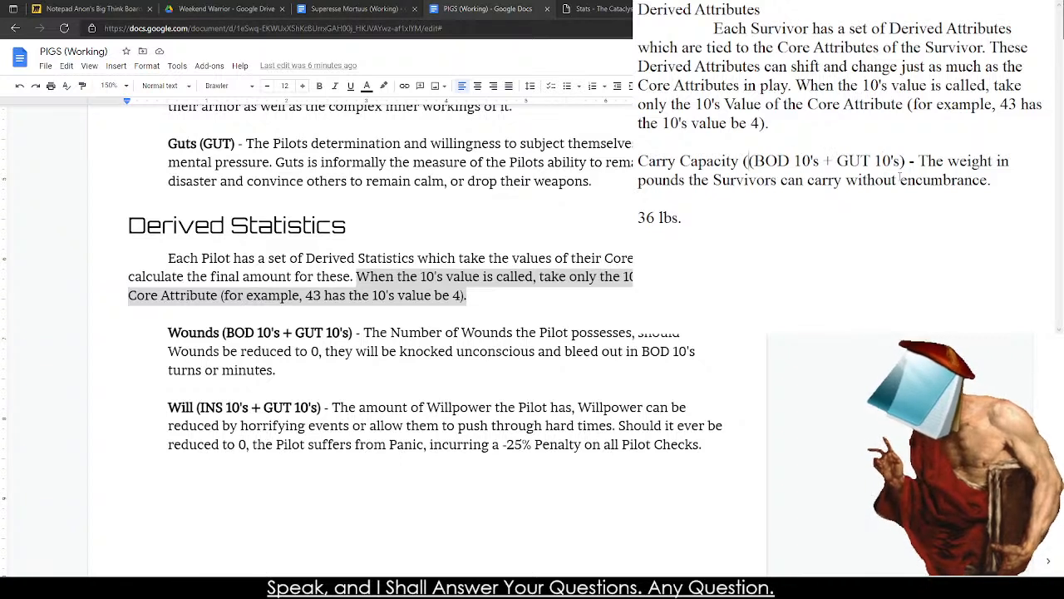
{"action": "key", "text": "Right"}
{"action": "key", "text": "BackSpace"}
{"action": "key", "text": "Right"}
{"action": "key", "text": "Right"}
{"action": "key", "text": "Right"}
{"action": "key", "text": "Right"}
{"action": "key", "text": "Right"}
{"action": "key", "text": "Right"}
{"action": "key", "text": "Right"}
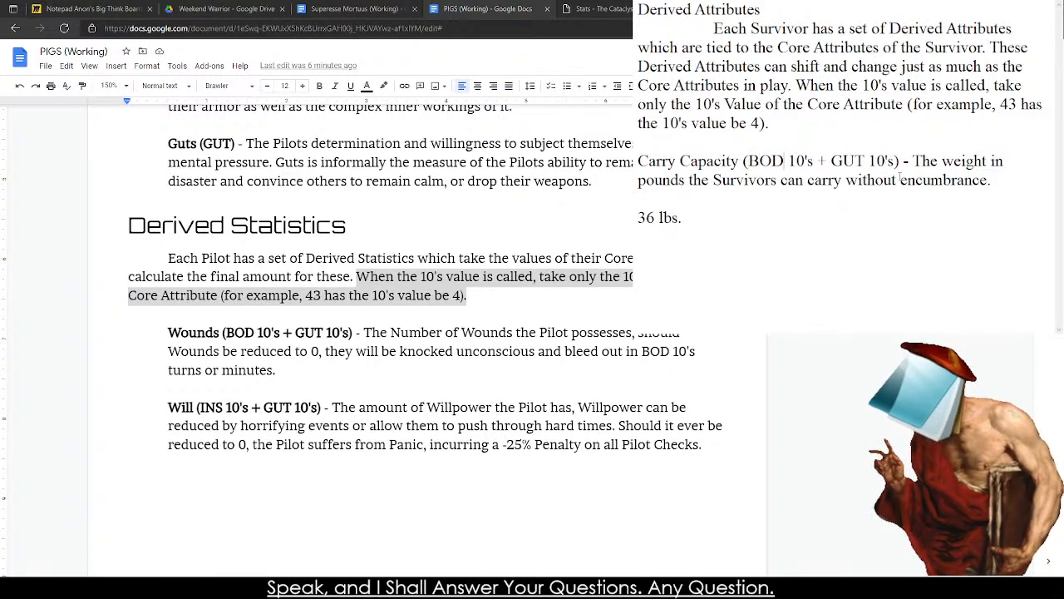
{"action": "key", "text": "Right"}
{"action": "type", "text": "("}
{"action": "key", "text": "BackSpace"}
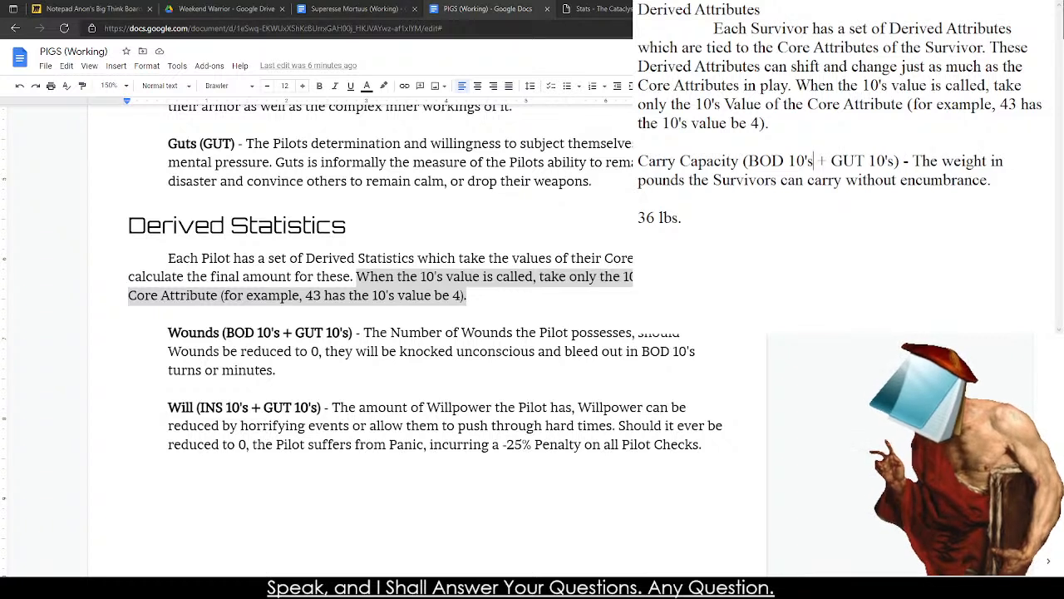
Multiply BOD 10's by 2 in its own parentheses, making the Carry Capacity formula "((BOD 10's x 2) + GUT 10's)".
{"action": "type", "text": "x 2"}
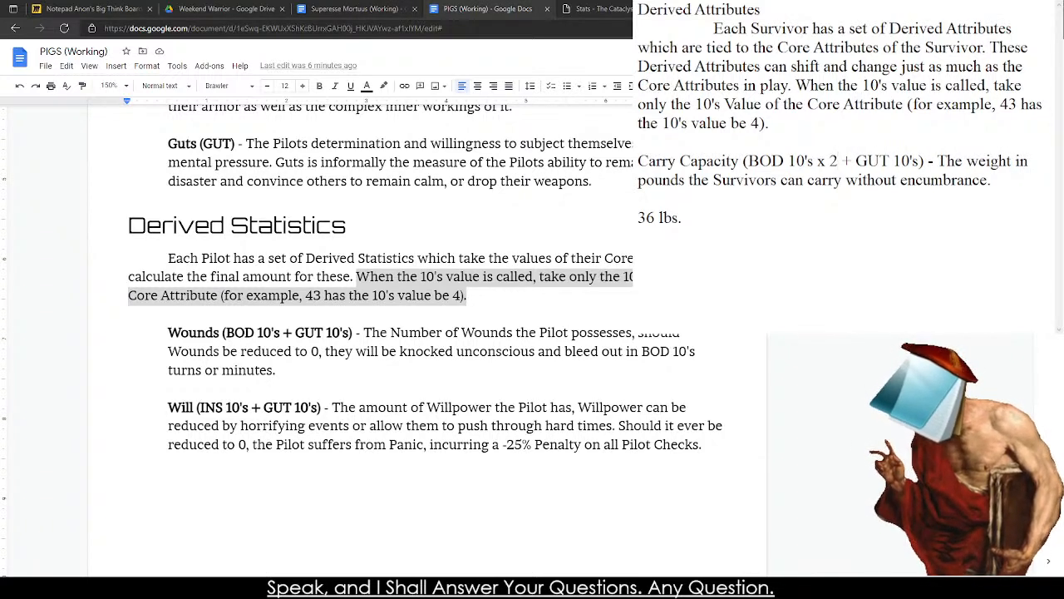
{"action": "type", "text": ")"}
{"action": "key", "text": "Left"}
{"action": "key", "text": "Left"}
{"action": "key", "text": "Left"}
{"action": "key", "text": "Left"}
{"action": "key", "text": "Left"}
{"action": "key", "text": "Left"}
{"action": "key", "text": "Left"}
{"action": "key", "text": "Left"}
{"action": "key", "text": "Left"}
{"action": "key", "text": "Left"}
{"action": "key", "text": "Left"}
{"action": "key", "text": "Left"}
{"action": "key", "text": "Left"}
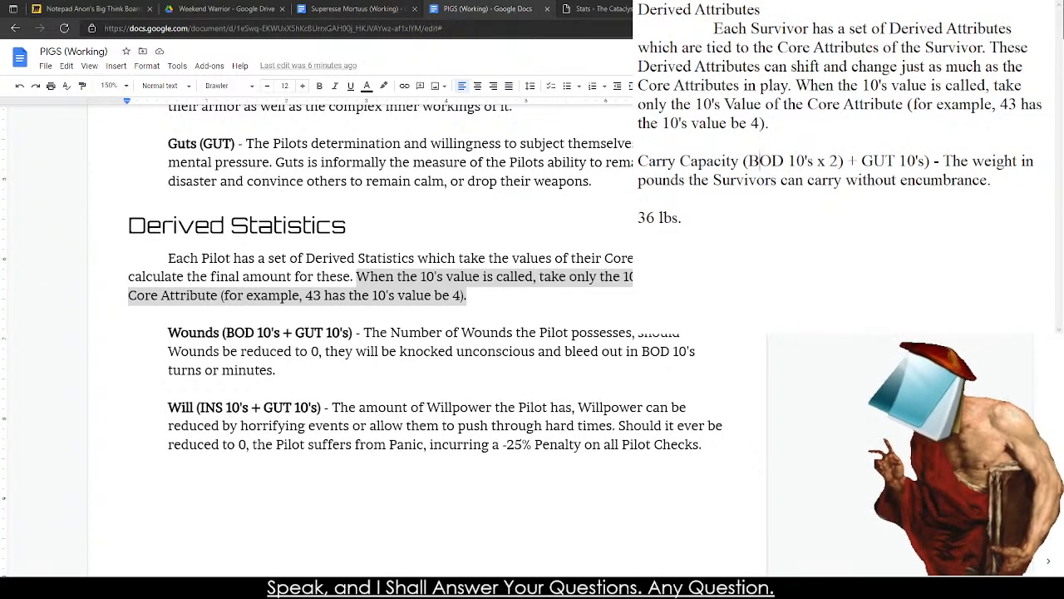
{"action": "key", "text": "Left"}
{"action": "key", "text": "Left"}
{"action": "key", "text": "Right"}
{"action": "type", "text": "("}
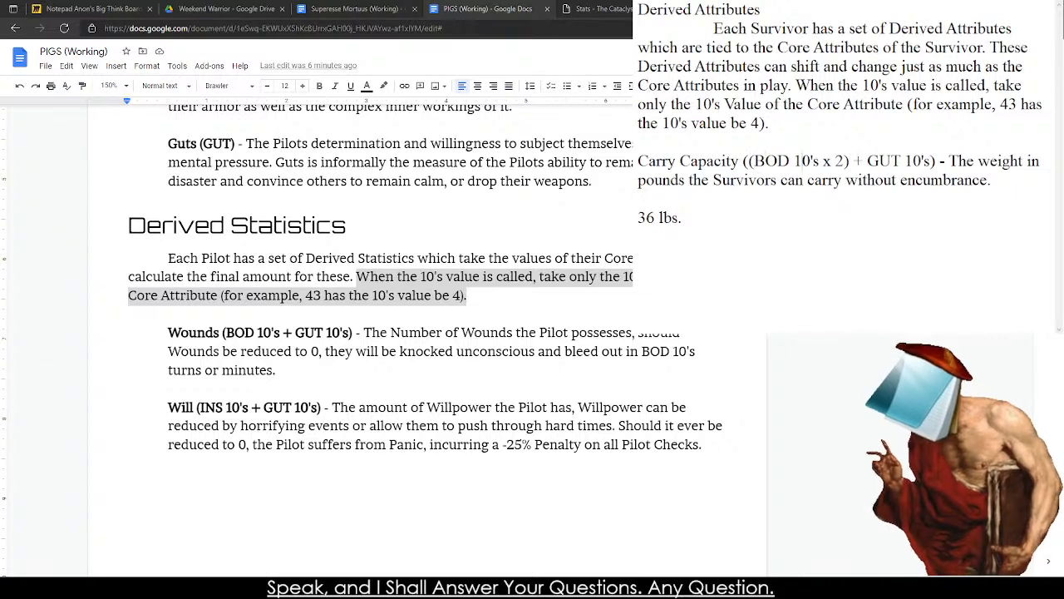
Try 3 in place of 2 as the BOD 10's multiplier in the Carry Capacity formula, and restore 2.
{"action": "key", "text": "Right"}
{"action": "key", "text": "Right"}
{"action": "key", "text": "Right"}
{"action": "key", "text": "Right"}
{"action": "key", "text": "Right"}
{"action": "key", "text": "Right"}
{"action": "key", "text": "Right"}
{"action": "key", "text": "Right"}
{"action": "key", "text": "Right"}
{"action": "key", "text": "Right"}
{"action": "key", "text": "Right"}
{"action": "key", "text": "Right"}
{"action": "key", "text": "Right"}
{"action": "key", "text": "Right"}
{"action": "key", "text": "Right"}
{"action": "key", "text": "Right"}
{"action": "key", "text": "Right"}
{"action": "key", "text": "Right"}
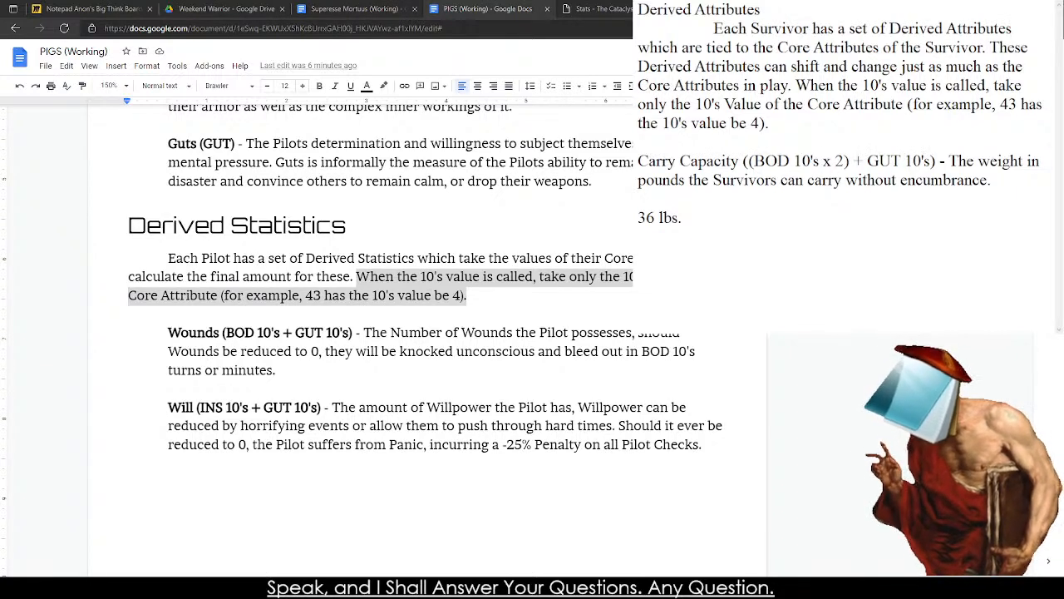
{"action": "key", "text": "Left"}
{"action": "key", "text": "Left"}
{"action": "key", "text": "Left"}
{"action": "key", "text": "Left"}
{"action": "key", "text": "Left"}
{"action": "key", "text": "Left"}
{"action": "key", "text": "Left"}
{"action": "key", "text": "Left"}
{"action": "key", "text": "Left"}
{"action": "key", "text": "Left"}
{"action": "key", "text": "Left"}
{"action": "key", "text": "Left"}
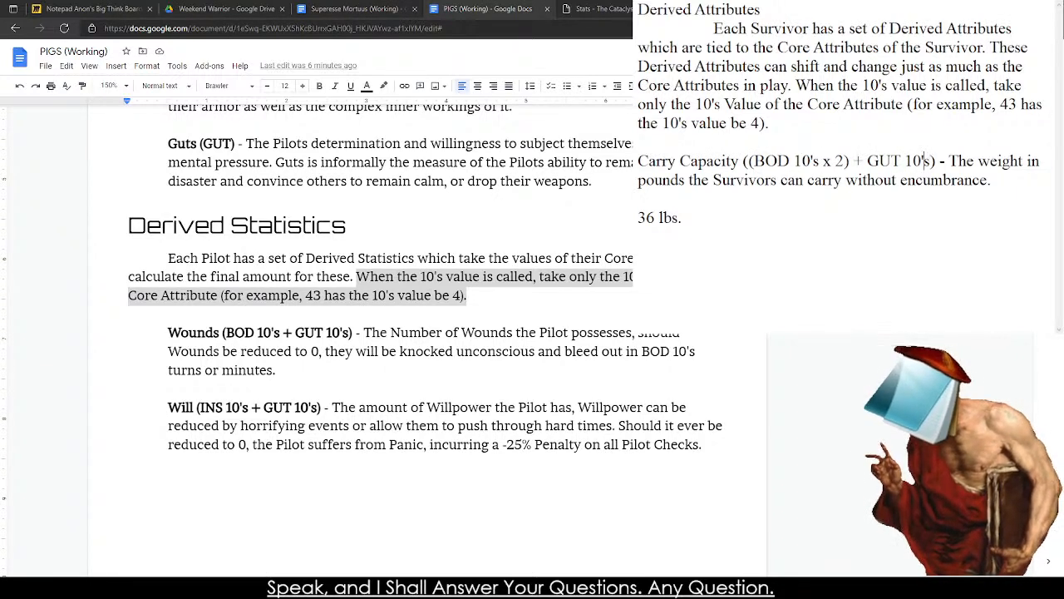
{"action": "key", "text": "BackSpace"}
{"action": "type", "text": "3"}
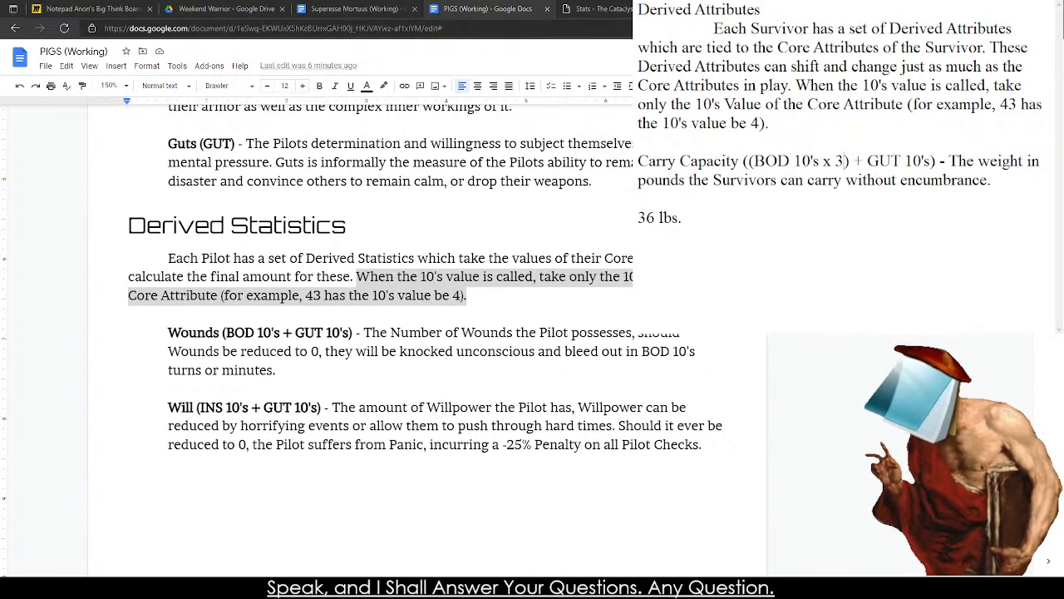
{"action": "key", "text": "BackSpace"}
{"action": "type", "text": "2"}
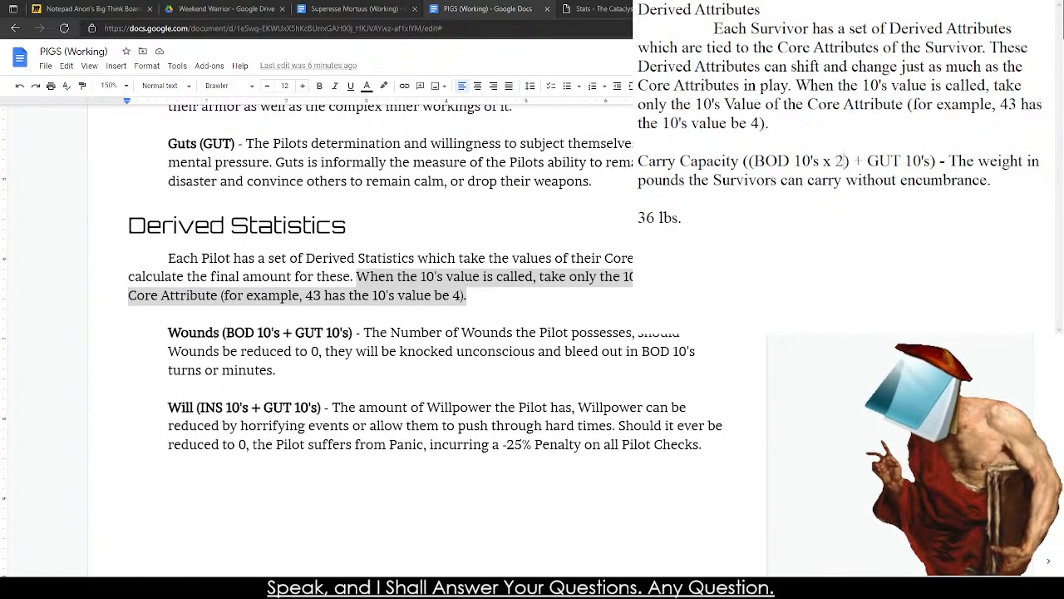
{"action": "key", "text": "BackSpace"}
{"action": "type", "text": "3"}
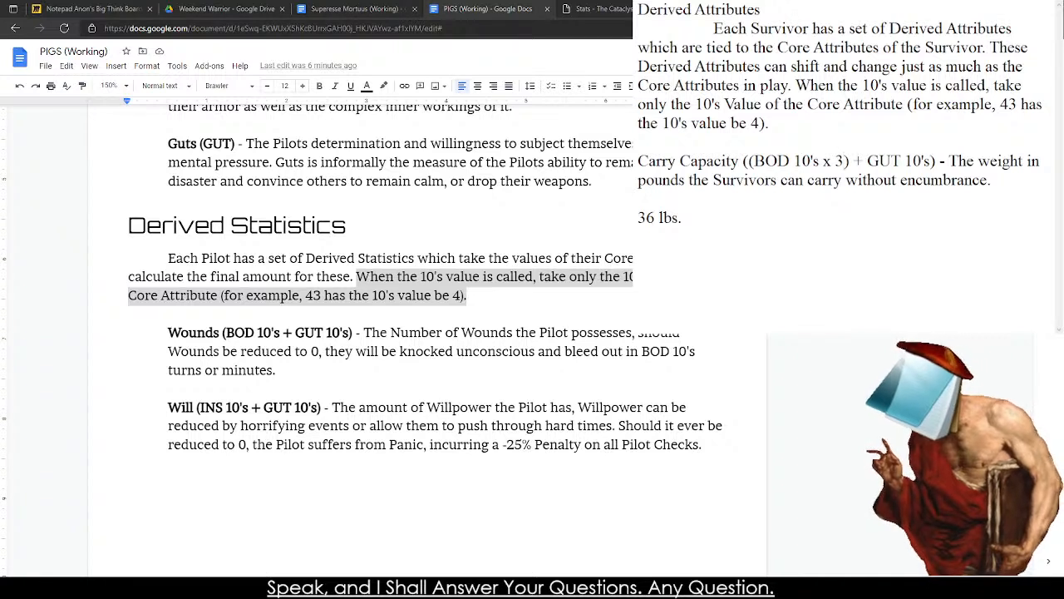
{"action": "key", "text": "BackSpace"}
{"action": "type", "text": "2"}
{"action": "key", "text": "BackSpace"}
{"action": "key", "text": "BackSpace"}
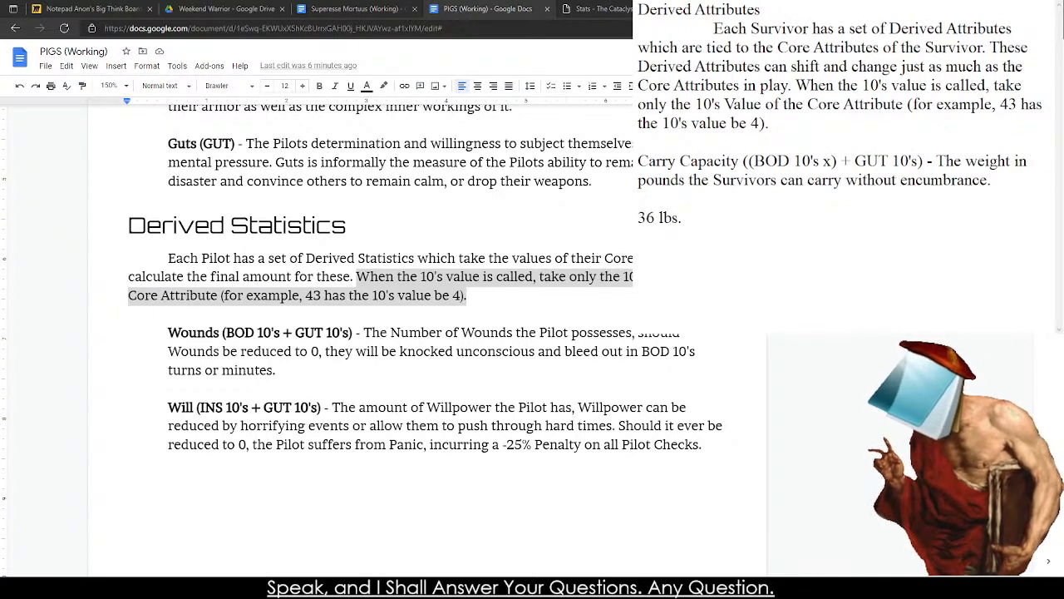
{"action": "type", "text": "2"}
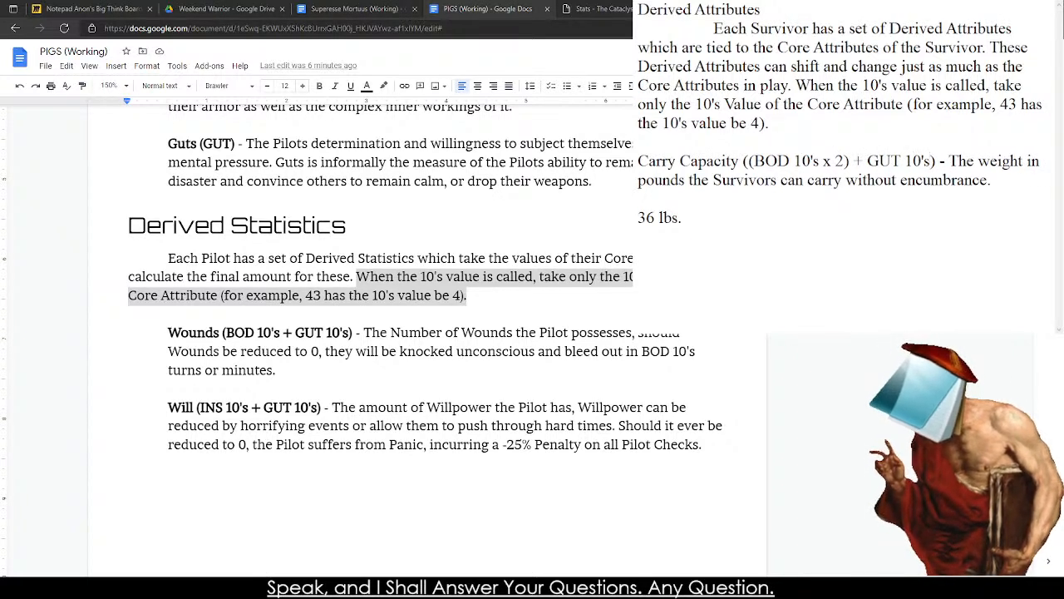
{"action": "type", "text": " x 6)"}
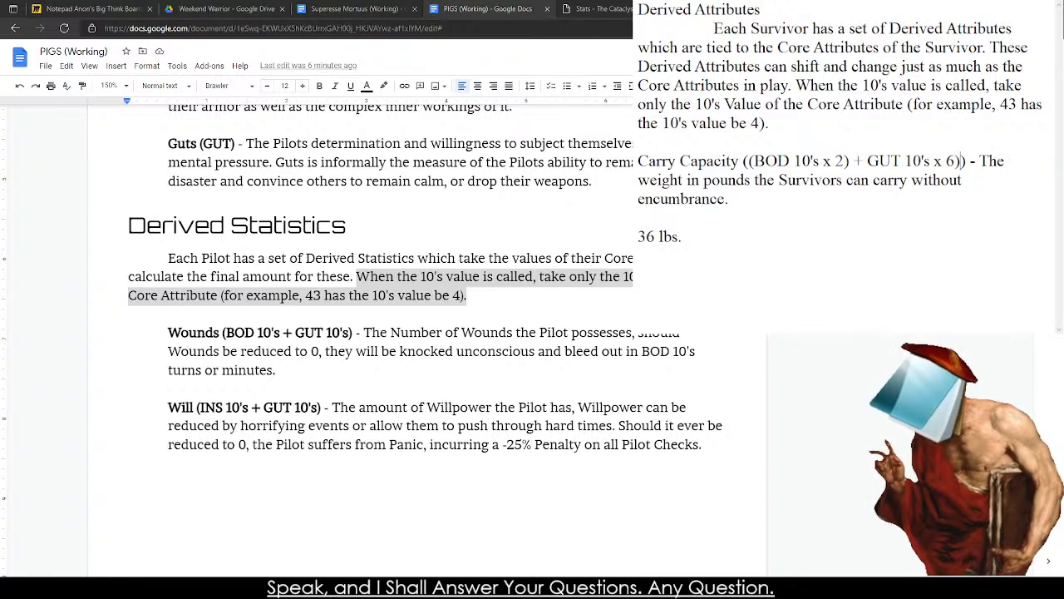
Append an "x 6" multiplier after the parenthesis closing the BOD and GUT sum in the Carry Capacity formula.
{"action": "key", "text": "Left"}
{"action": "key", "text": "Left"}
{"action": "key", "text": "Left"}
{"action": "key", "text": "Left"}
{"action": "key", "text": "Left"}
{"action": "type", "text": ")"}
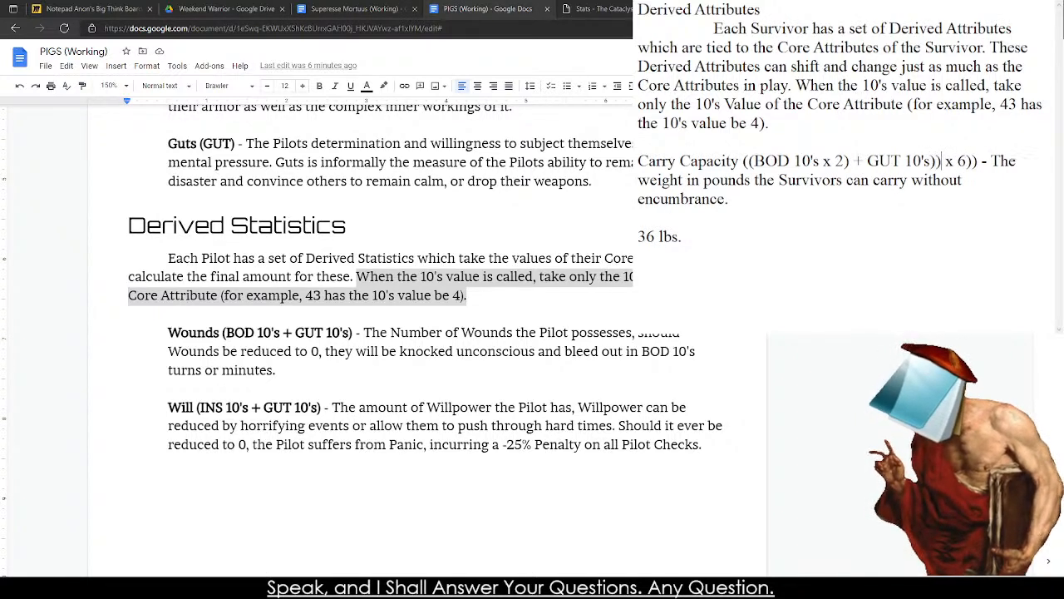
{"action": "key", "text": "BackSpace"}
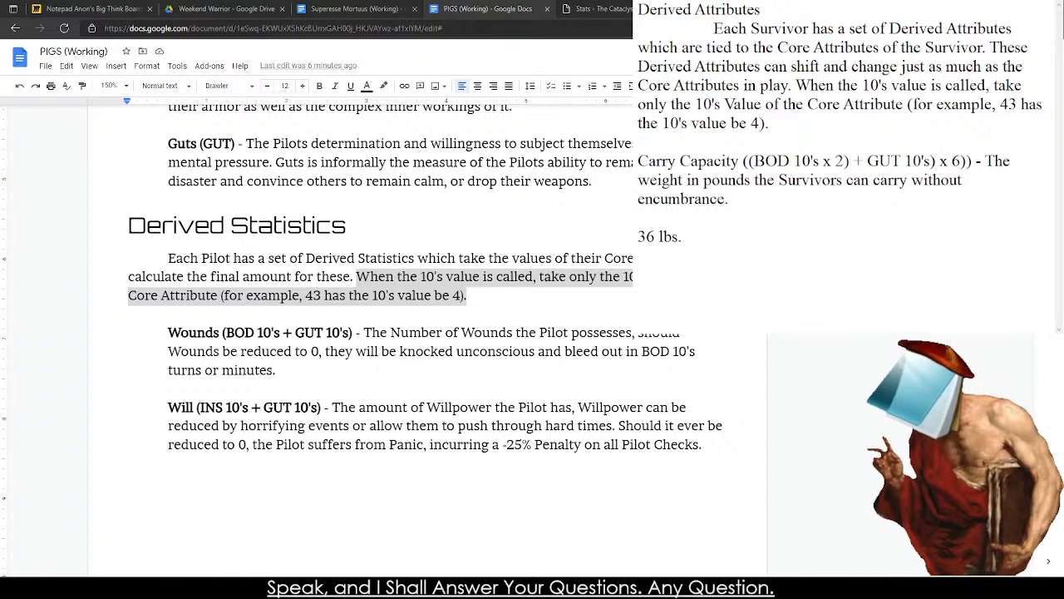
Examine how the opening and closing parentheses pair up in the Carry Capacity formula.
{"action": "key", "text": "Right"}
{"action": "key", "text": "Right"}
{"action": "key", "text": "Right"}
{"action": "key", "text": "Right"}
{"action": "key", "text": "Right"}
{"action": "key", "text": "Right"}
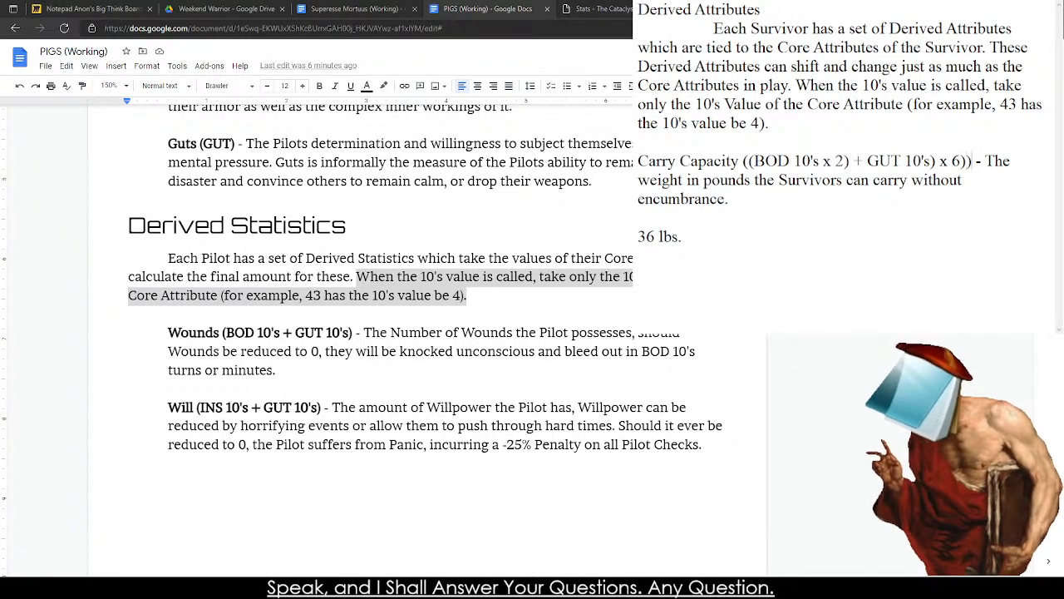
{"action": "key", "text": "Left"}
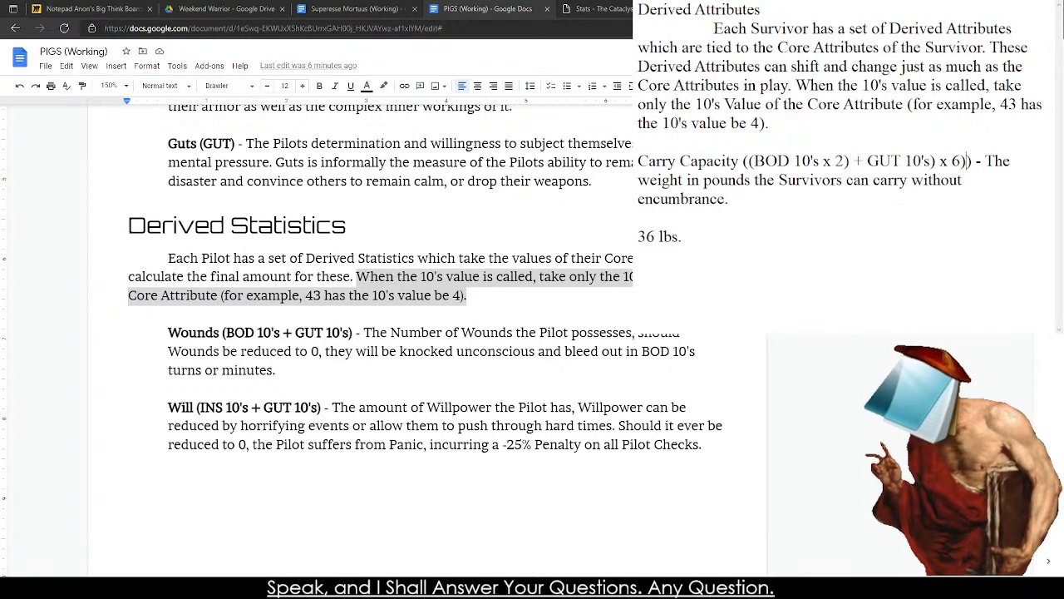
{"action": "key", "text": "Left"}
{"action": "key", "text": "Left"}
{"action": "key", "text": "Left"}
{"action": "key", "text": "Left"}
{"action": "key", "text": "Left"}
{"action": "key", "text": "Left"}
{"action": "key", "text": "Left"}
{"action": "key", "text": "Left"}
{"action": "key", "text": "Left"}
{"action": "key", "text": "Left"}
{"action": "key", "text": "Left"}
{"action": "key", "text": "Left"}
{"action": "key", "text": "Left"}
{"action": "key", "text": "Left"}
{"action": "key", "text": "Left"}
{"action": "key", "text": "Left"}
{"action": "key", "text": "Left"}
{"action": "key", "text": "Left"}
{"action": "key", "text": "Left"}
{"action": "key", "text": "shift+Right"}
{"action": "key", "text": "shift+Right"}
{"action": "key", "text": "shift+Right"}
{"action": "key", "text": "shift+Right"}
{"action": "key", "text": "shift+Right"}
{"action": "key", "text": "shift+Right"}
{"action": "key", "text": "shift+Right"}
{"action": "key", "text": "shift+Right"}
{"action": "key", "text": "shift+Right"}
{"action": "key", "text": "shift+Right"}
{"action": "key", "text": "shift+Right"}
{"action": "key", "text": "shift+Right"}
{"action": "key", "text": "shift+Right"}
{"action": "key", "text": "shift+Right"}
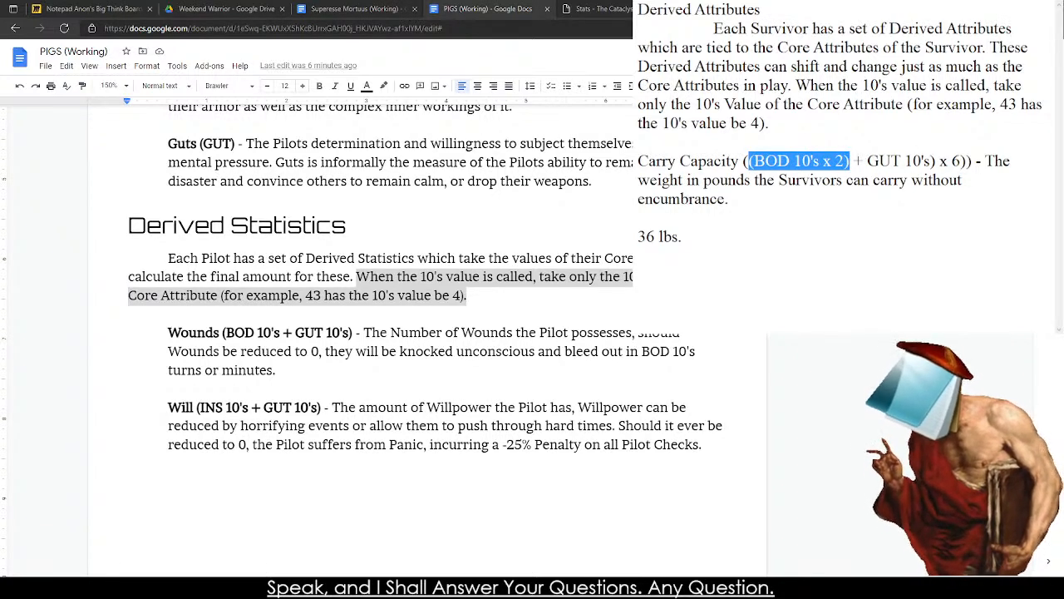
{"action": "key", "text": "Left"}
{"action": "key", "text": "Left"}
{"action": "key", "text": "Left"}
{"action": "key", "text": "Right"}
{"action": "key", "text": "shift+Right"}
{"action": "key", "text": "shift+Right"}
{"action": "key", "text": "shift+Right"}
{"action": "key", "text": "shift+Right"}
{"action": "key", "text": "shift+Right"}
{"action": "key", "text": "shift+Right"}
{"action": "key", "text": "shift+Right"}
{"action": "key", "text": "shift+Right"}
{"action": "key", "text": "shift+Right"}
{"action": "key", "text": "shift+Right"}
{"action": "key", "text": "shift+Right"}
{"action": "key", "text": "shift+Right"}
{"action": "key", "text": "shift+Right"}
{"action": "key", "text": "shift+Right"}
{"action": "key", "text": "shift+Right"}
{"action": "key", "text": "shift+Right"}
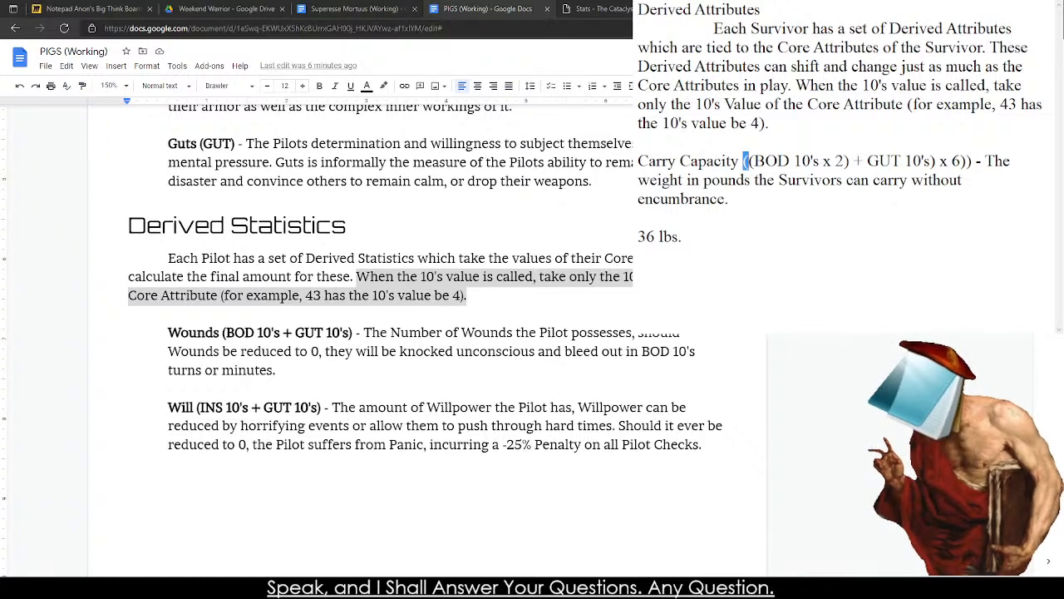
{"action": "key", "text": "shift+Right"}
{"action": "key", "text": "shift+Right"}
{"action": "key", "text": "shift+Right"}
{"action": "key", "text": "shift+Right"}
{"action": "key", "text": "shift+Right"}
{"action": "key", "text": "shift+Right"}
{"action": "key", "text": "shift+Right"}
{"action": "key", "text": "shift+Right"}
{"action": "key", "text": "shift+Right"}
{"action": "key", "text": "shift+Right"}
{"action": "key", "text": "shift+Right"}
{"action": "key", "text": "shift+Left"}
{"action": "key", "text": "Left"}
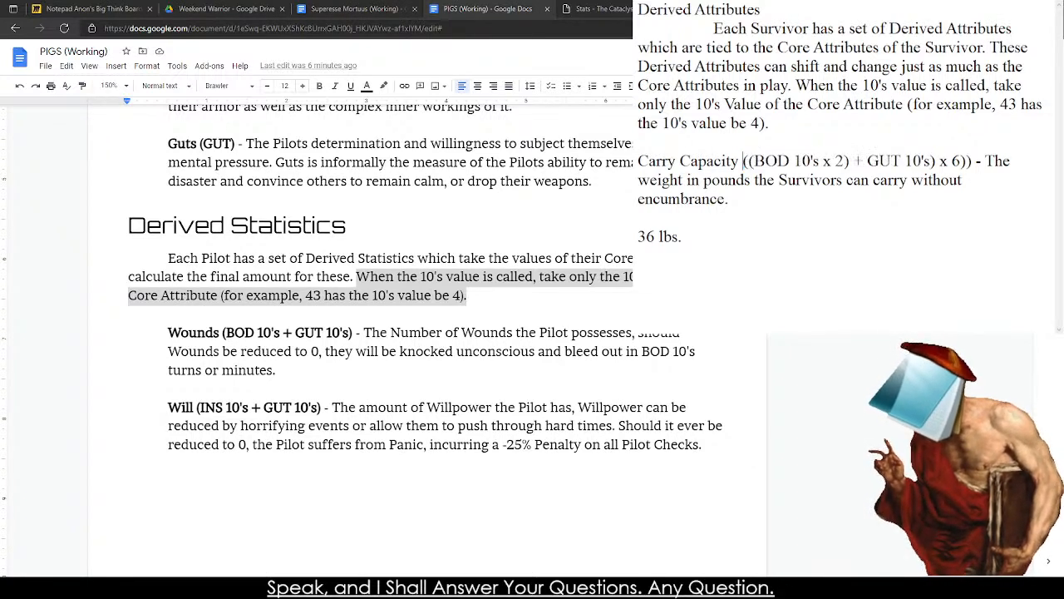
{"action": "key", "text": "Left"}
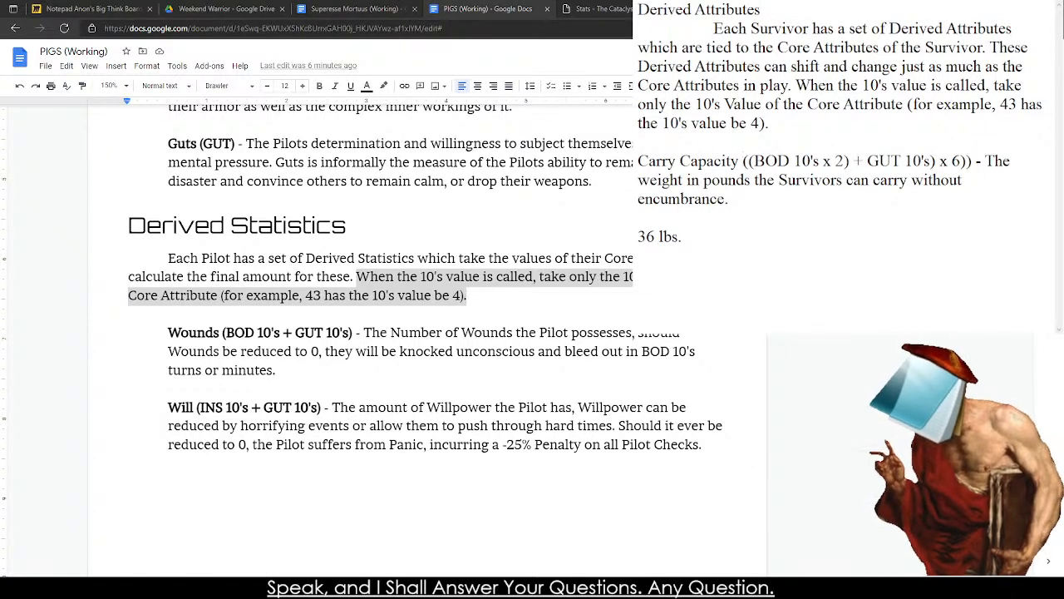
Balance the Carry Capacity formula's parentheses by adding one at its start and removing the surplus one after x 6.
{"action": "type", "text": "("}
{"action": "key", "text": "Left"}
{"action": "key", "text": "shift+Right"}
{"action": "key", "text": "shift+Right"}
{"action": "key", "text": "shift+Right"}
{"action": "key", "text": "shift+Right"}
{"action": "key", "text": "shift+Right"}
{"action": "key", "text": "shift+Right"}
{"action": "key", "text": "shift+Right"}
{"action": "key", "text": "shift+Right"}
{"action": "key", "text": "shift+Right"}
{"action": "key", "text": "shift+Right"}
{"action": "key", "text": "shift+Right"}
{"action": "key", "text": "shift+Right"}
{"action": "key", "text": "shift+Right"}
{"action": "key", "text": "shift+Right"}
{"action": "key", "text": "shift+Right"}
{"action": "key", "text": "shift+Right"}
{"action": "key", "text": "shift+Right"}
{"action": "key", "text": "shift+Right"}
{"action": "key", "text": "shift+Right"}
{"action": "key", "text": "shift+Right"}
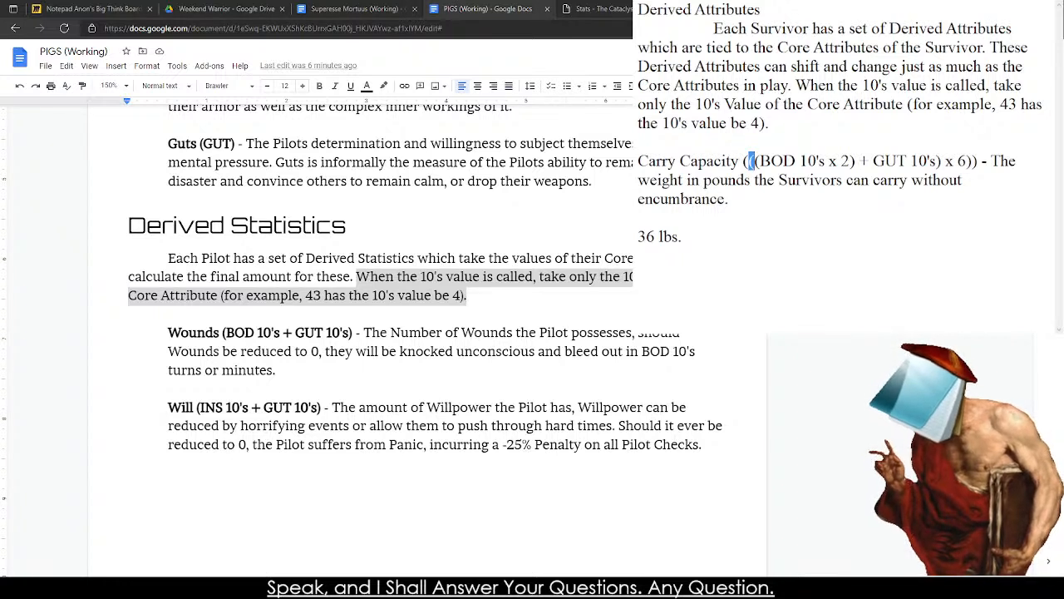
{"action": "key", "text": "Right"}
{"action": "key", "text": "Right"}
{"action": "key", "text": "Right"}
{"action": "key", "text": "Right"}
{"action": "key", "text": "Right"}
{"action": "key", "text": "Right"}
{"action": "key", "text": "shift+Left"}
{"action": "key", "text": "shift+Left"}
{"action": "key", "text": "shift+Left"}
{"action": "key", "text": "shift+Left"}
{"action": "key", "text": "shift+Left"}
{"action": "key", "text": "shift+Left"}
{"action": "key", "text": "shift+Left"}
{"action": "key", "text": "shift+Left"}
{"action": "key", "text": "shift+Left"}
{"action": "key", "text": "shift+Left"}
{"action": "key", "text": "shift+Left"}
{"action": "key", "text": "shift+Left"}
{"action": "key", "text": "shift+Left"}
{"action": "key", "text": "shift+Left"}
{"action": "key", "text": "shift+Left"}
{"action": "key", "text": "shift+Left"}
{"action": "key", "text": "shift+Left"}
{"action": "key", "text": "shift+Left"}
{"action": "key", "text": "shift+Left"}
{"action": "key", "text": "shift+Left"}
{"action": "key", "text": "shift+Left"}
{"action": "key", "text": "shift+Left"}
{"action": "key", "text": "shift+Left"}
{"action": "key", "text": "shift+Left"}
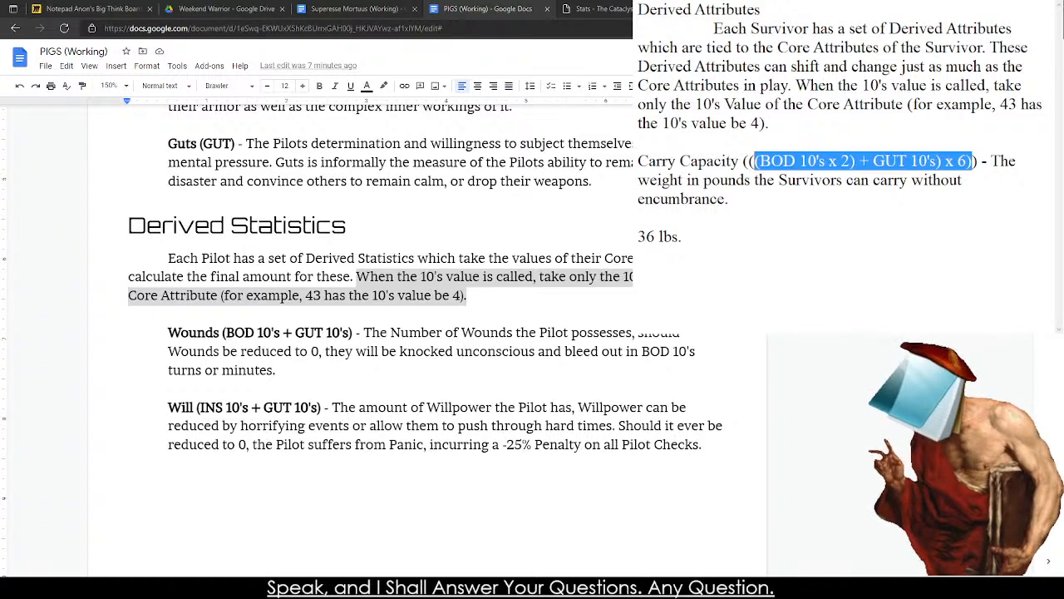
{"action": "key", "text": "shift+Left"}
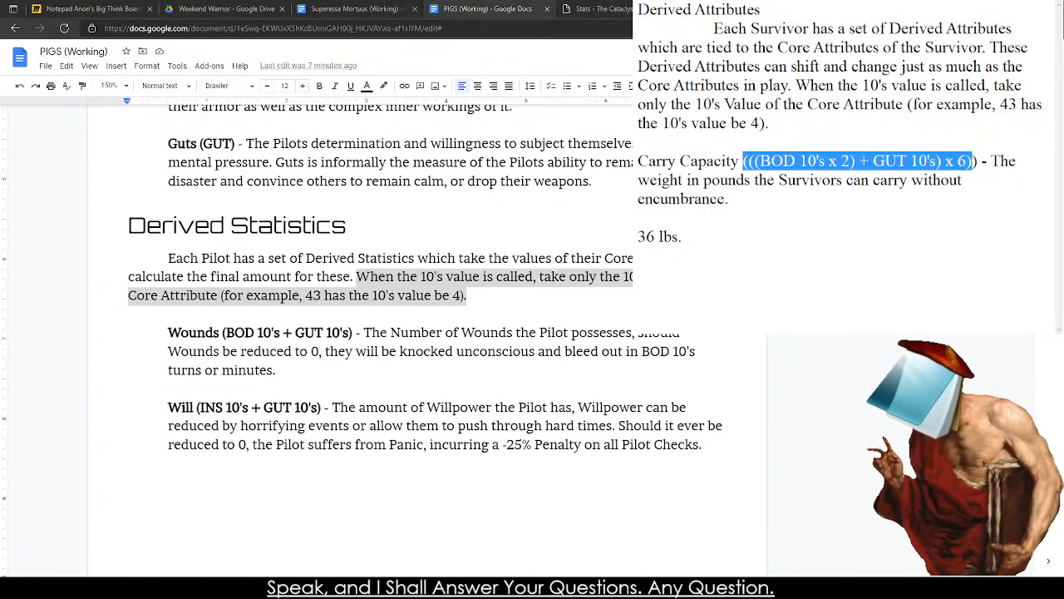
{"action": "key", "text": "Right"}
{"action": "key", "text": "BackSpace"}
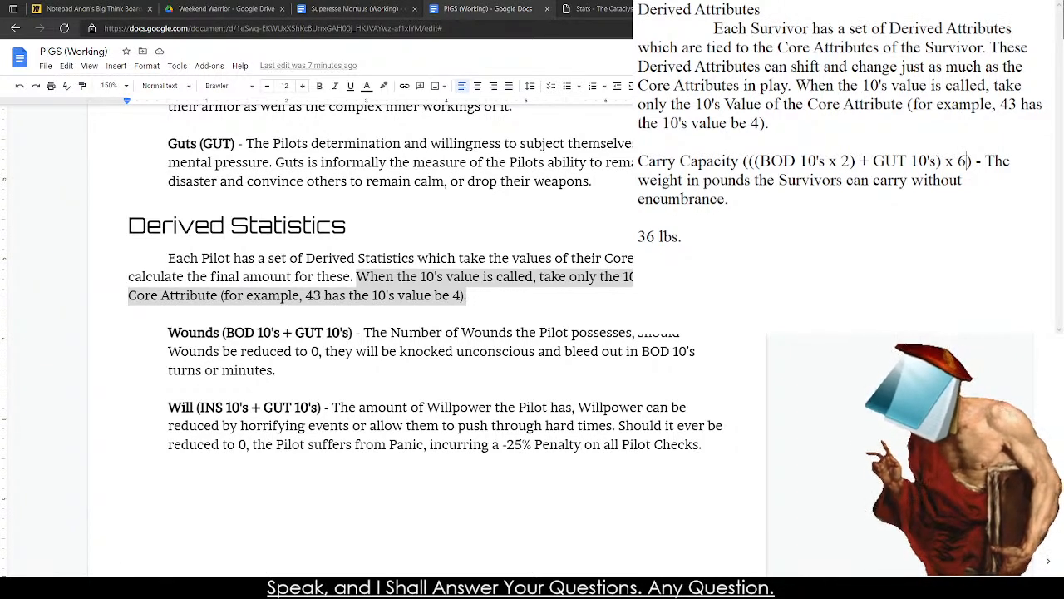
Change the final multiplier of the Carry Capacity formula to 5, giving "(((BOD 10's x 2) + GUT 10's) x 5)".
{"action": "left_click", "coordinate": [811, 162]}
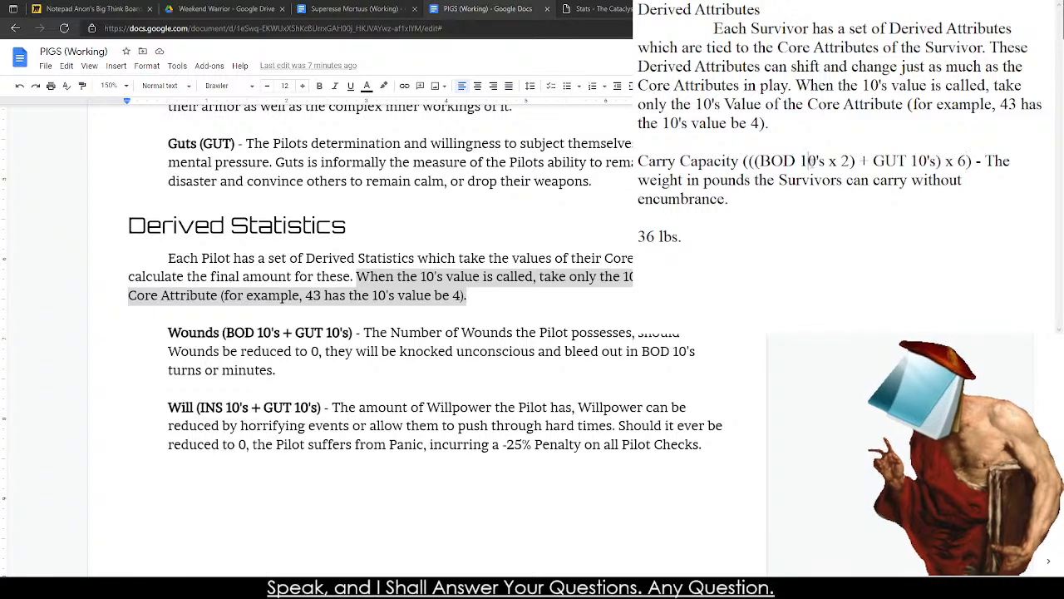
{"action": "left_click", "coordinate": [784, 160]}
{"action": "left_click", "coordinate": [823, 160]}
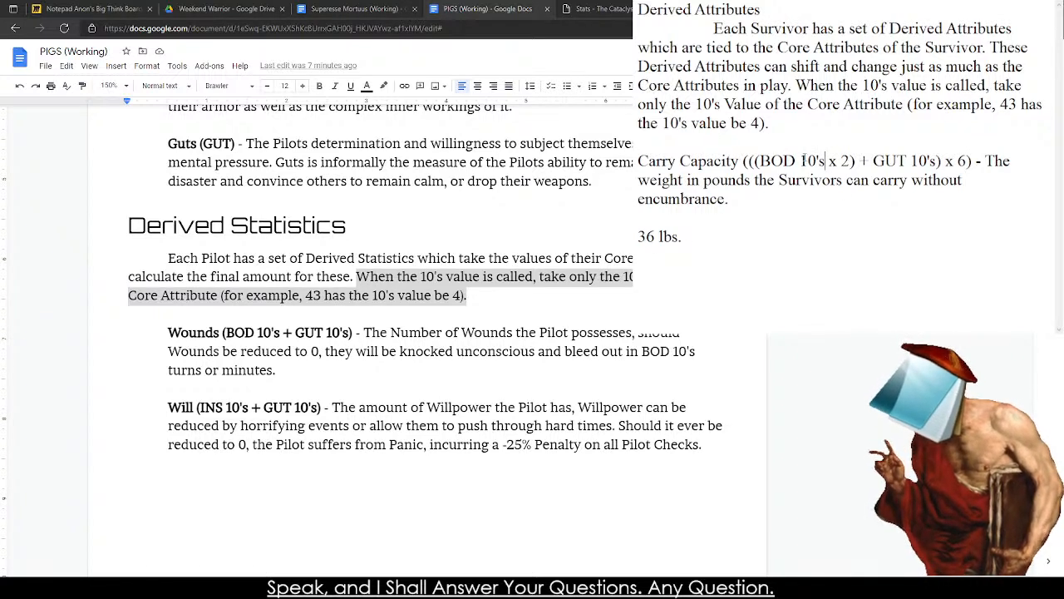
{"action": "left_click_drag", "start_coordinate": [815, 179], "coordinate": [826, 163]}
{"action": "left_click", "coordinate": [809, 160]}
{"action": "left_click", "coordinate": [959, 160]}
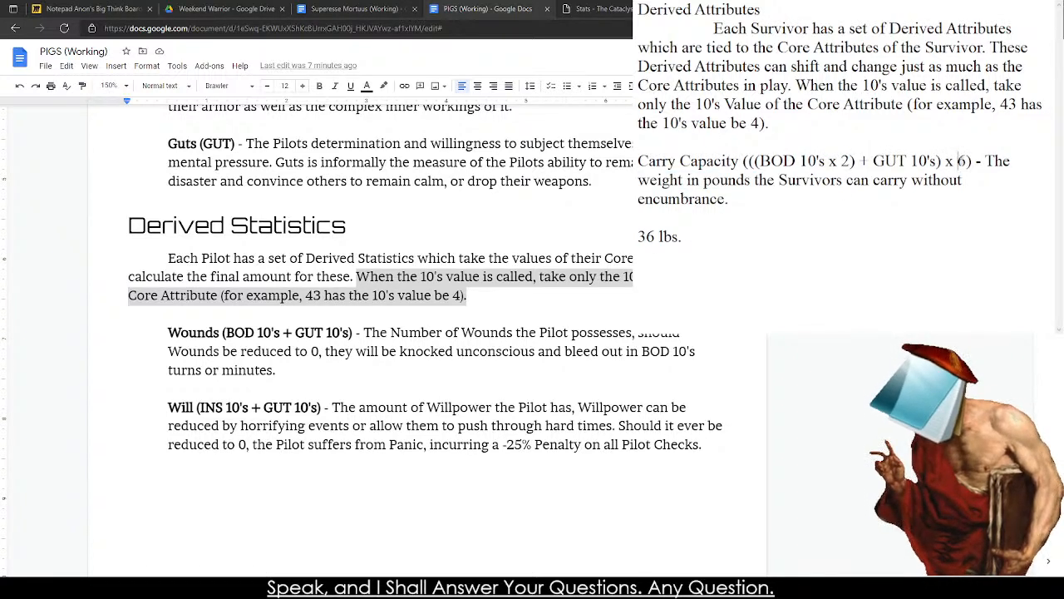
{"action": "key", "text": "Delete"}
{"action": "key", "text": "Delete"}
{"action": "type", "text": "5)"}
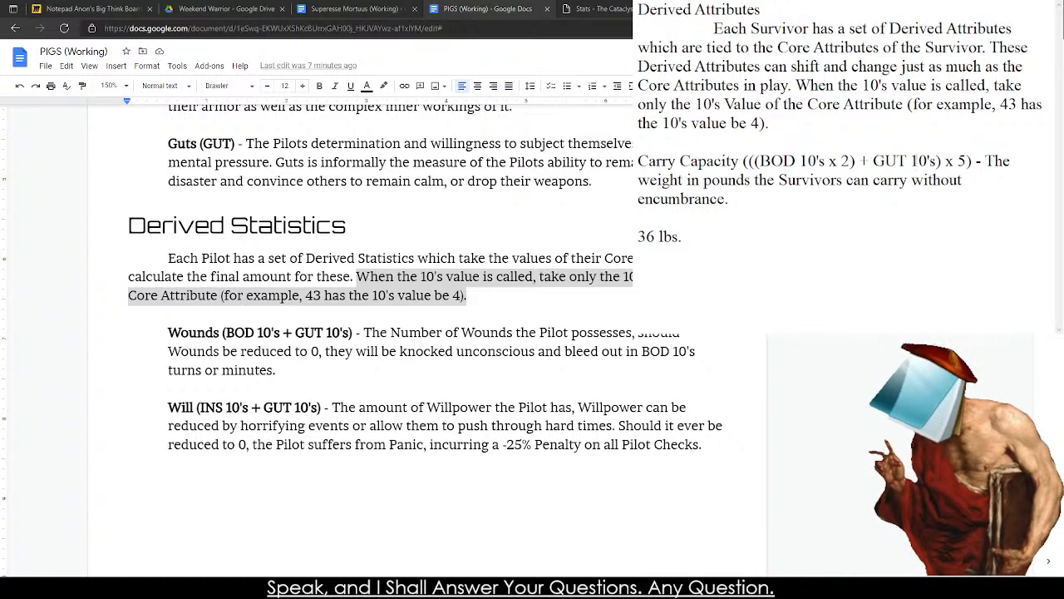
{"action": "left_click", "coordinate": [809, 160]}
{"action": "left_click", "coordinate": [920, 160]}
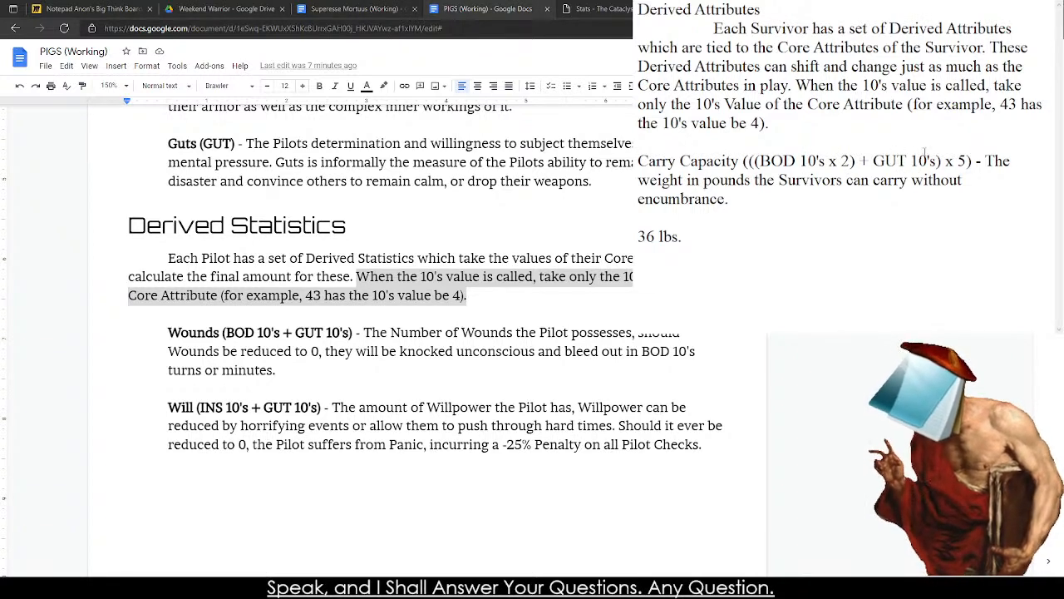
{"action": "left_click", "coordinate": [868, 216]}
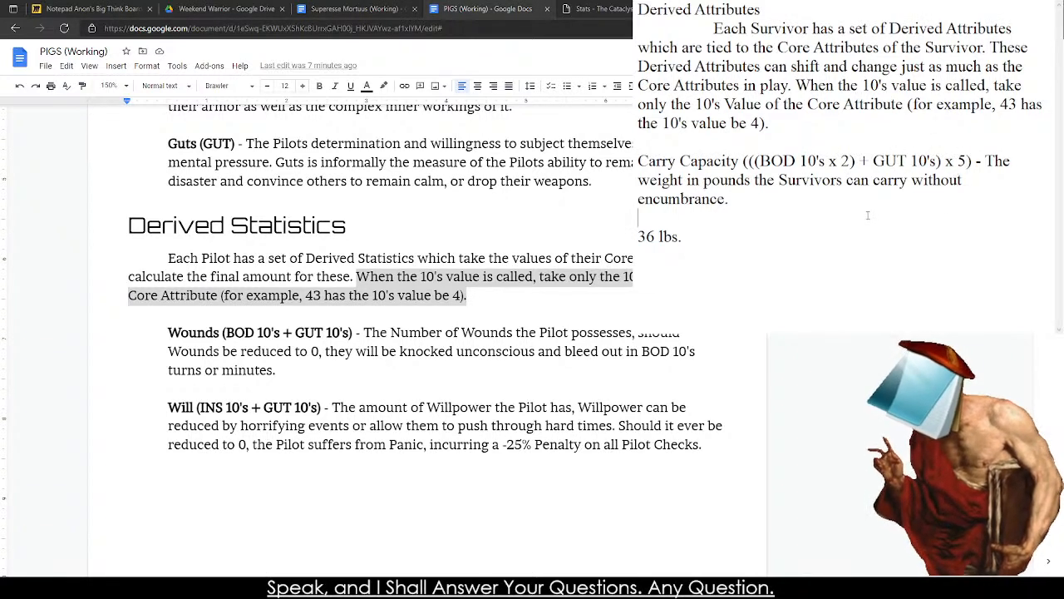
{"action": "left_click", "coordinate": [907, 205]}
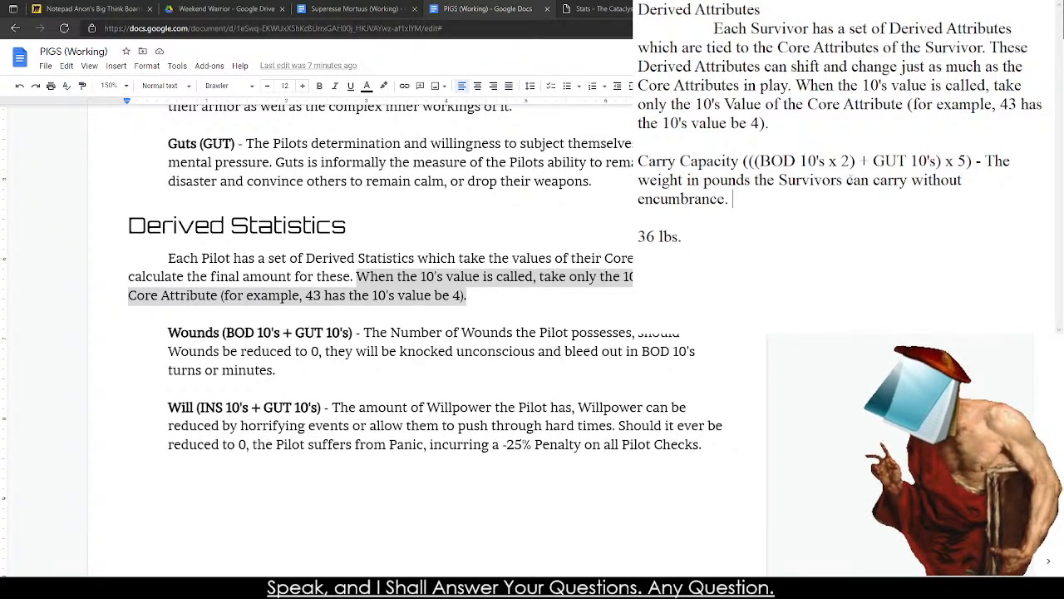
{"action": "type", "text": "50%"}
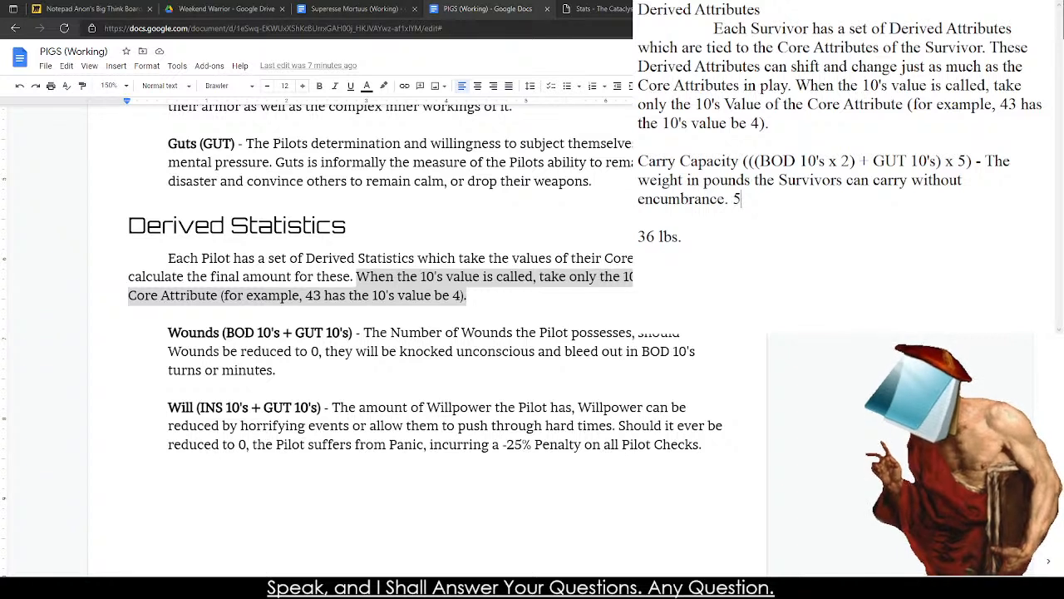
{"action": "key", "text": "BackSpace"}
{"action": "key", "text": "BackSpace"}
{"action": "key", "text": "BackSpace"}
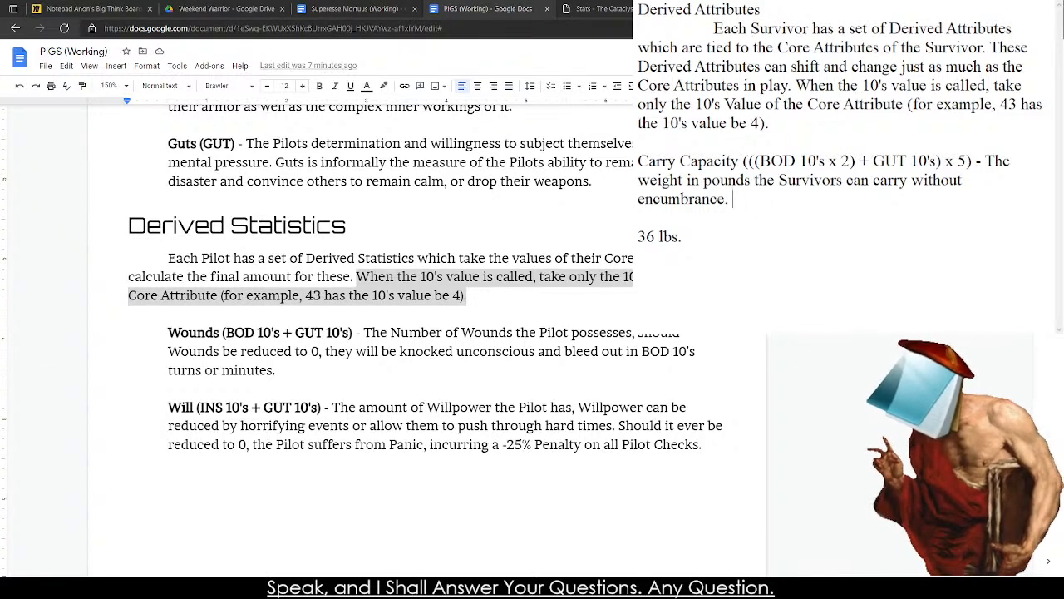
{"action": "type", "text": "With"}
{"action": "key", "text": "BackSpace"}
{"action": "key", "text": "BackSpace"}
{"action": "key", "text": "BackSpace"}
{"action": "key", "text": "BackSpace"}
{"action": "key", "text": "BackSpace"}
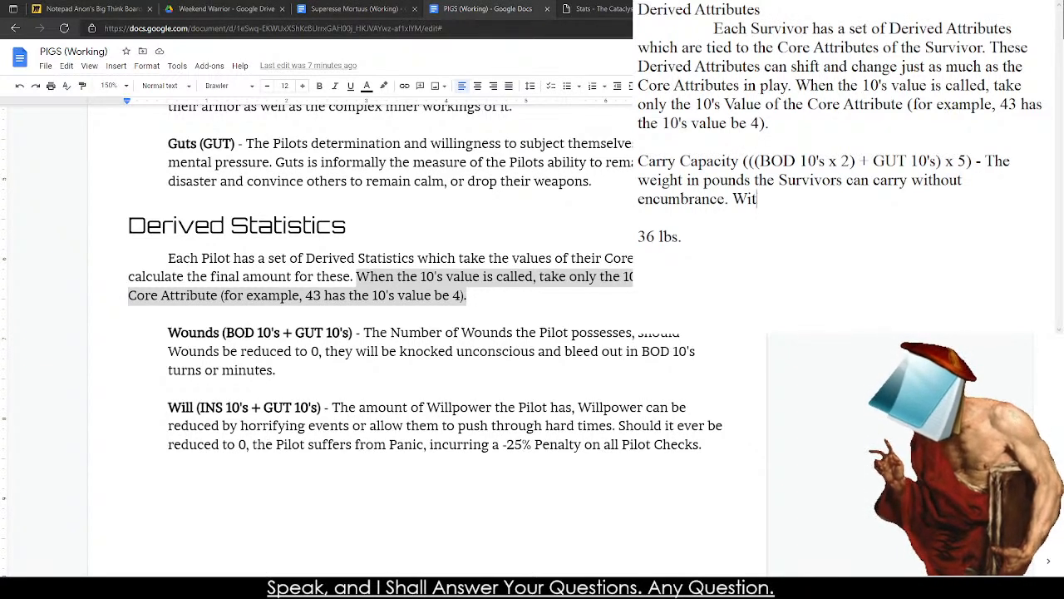
{"action": "type", "text": "50%"}
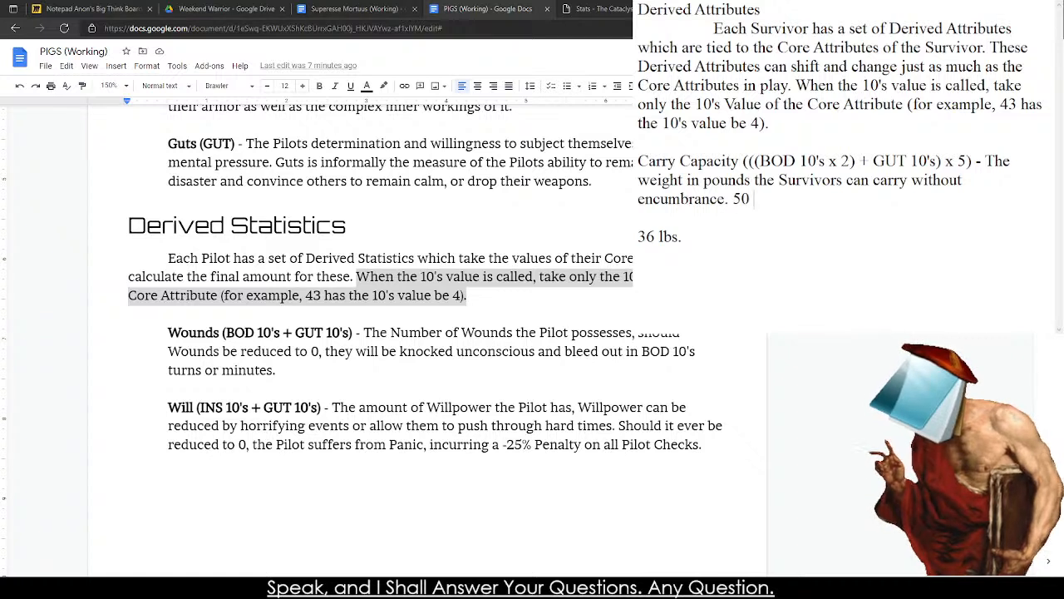
{"action": "key", "text": "BackSpace"}
{"action": "key", "text": "BackSpace"}
{"action": "key", "text": "BackSpace"}
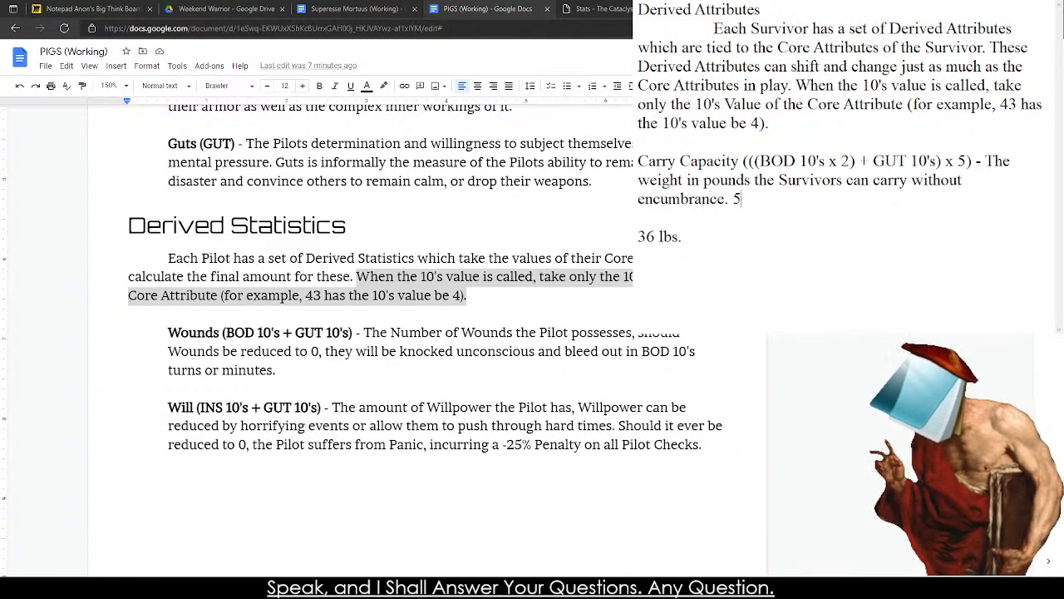
{"action": "type", "text": "5 0%"}
{"action": "key", "text": "BackSpace"}
{"action": "key", "text": "BackSpace"}
{"action": "key", "text": "BackSpace"}
{"action": "key", "text": "BackSpace"}
Extend the Carry Capacity description after "encumbrance." with "Fifty percent over Carry Capacity is considered Encumbered".
{"action": "type", "text": "Fifty"}
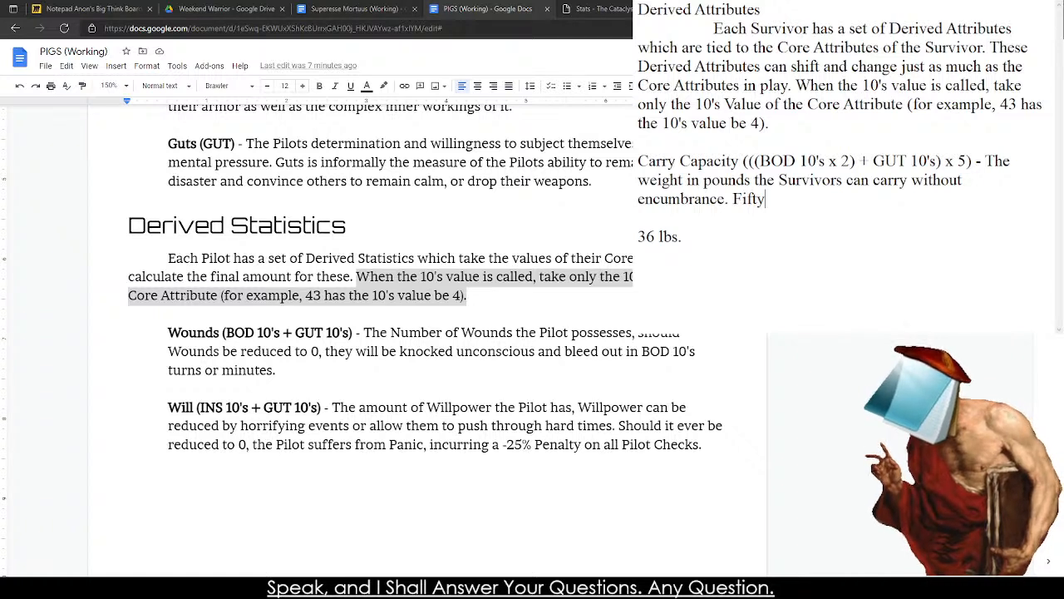
{"action": "type", "text": "peer"}
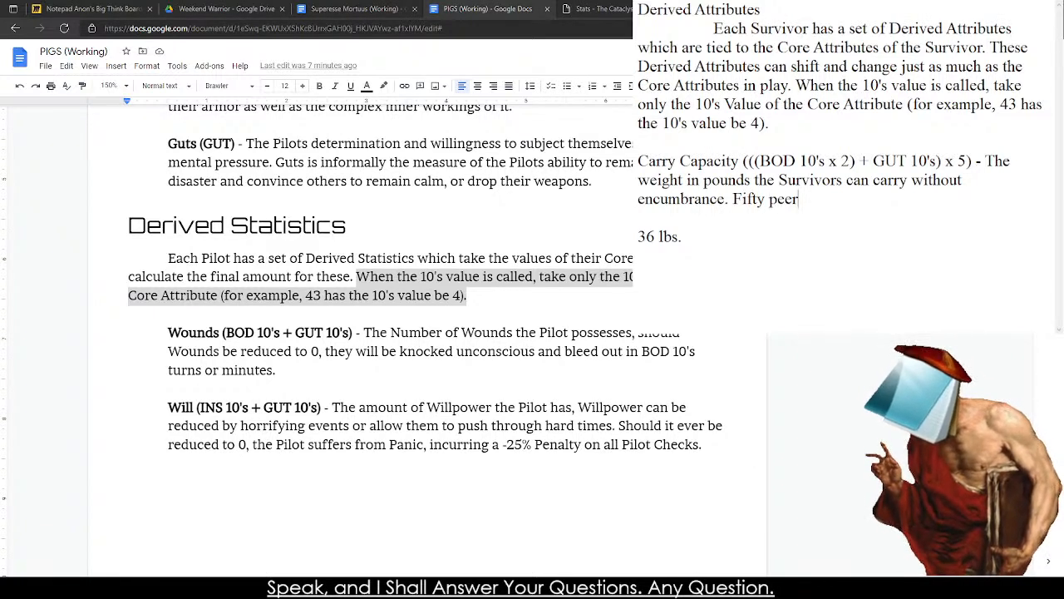
{"action": "key", "text": "BackSpace"}
{"action": "key", "text": "BackSpace"}
{"action": "type", "text": "rcent "}
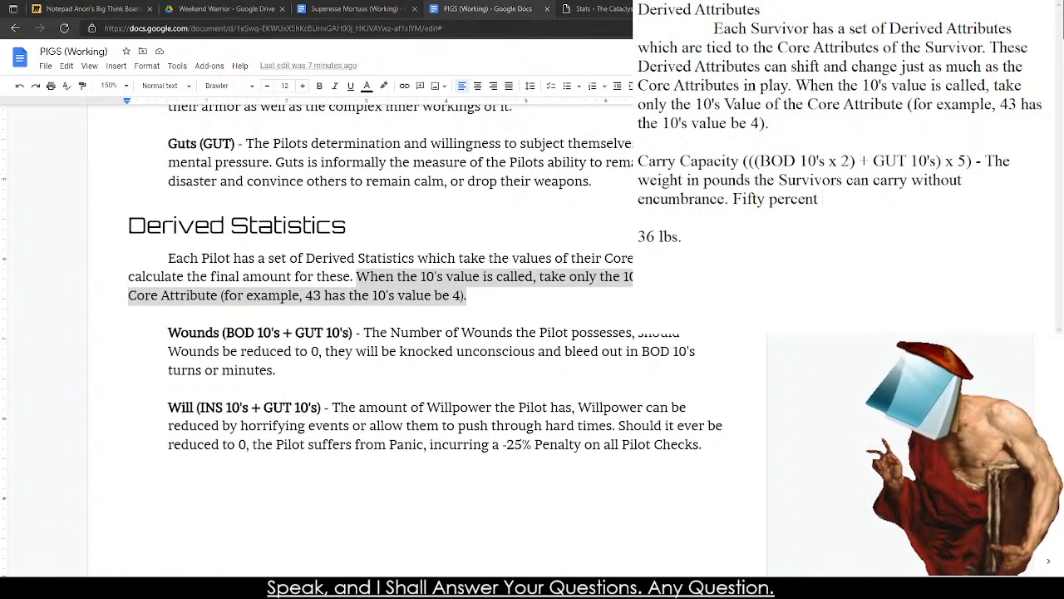
{"action": "type", "text": "over "}
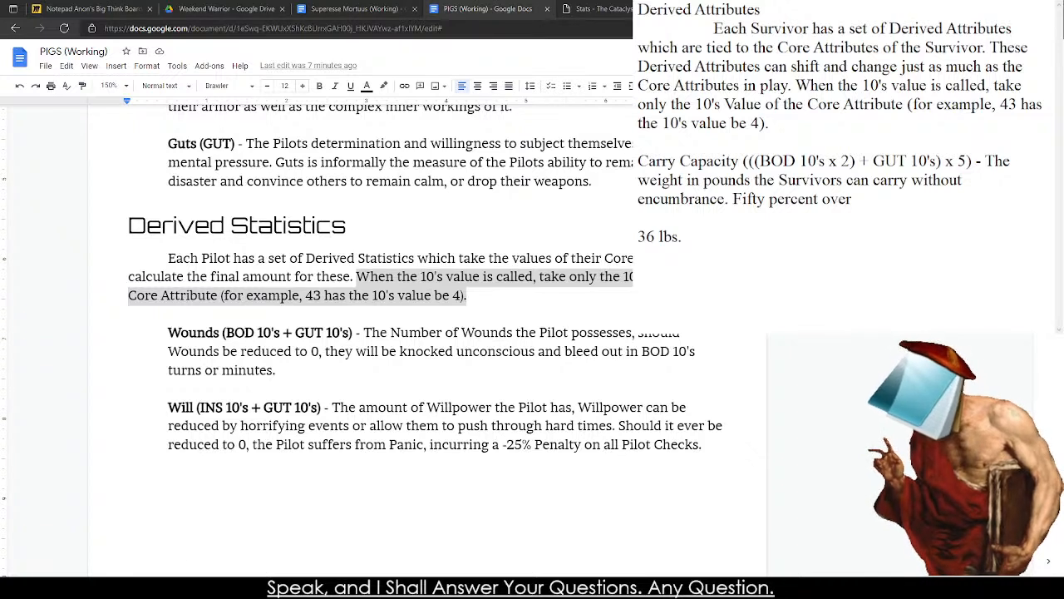
{"action": "type", "text": "Carry Capa"}
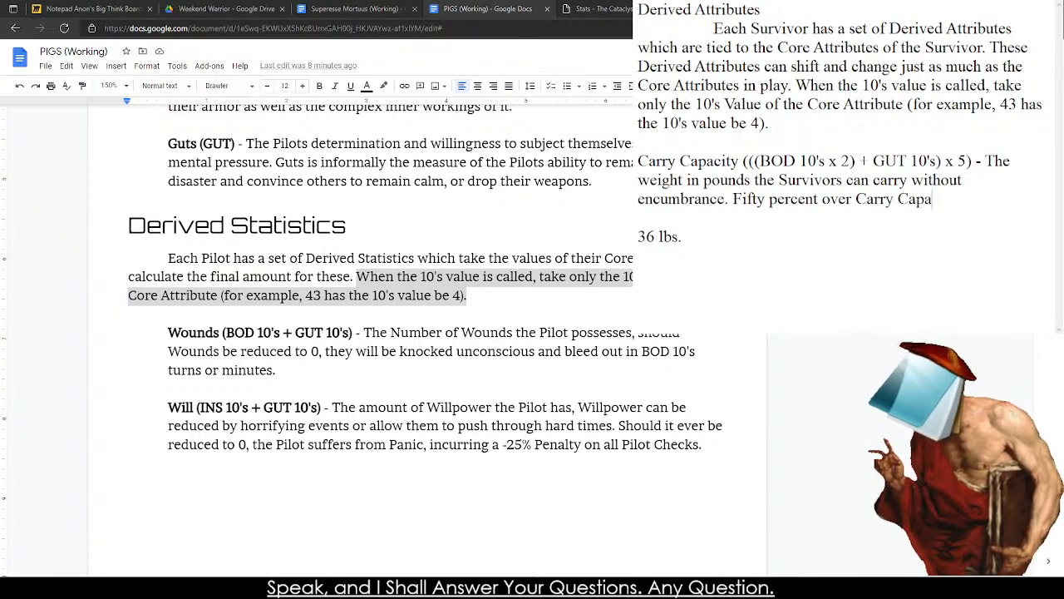
{"action": "type", "text": "city is"}
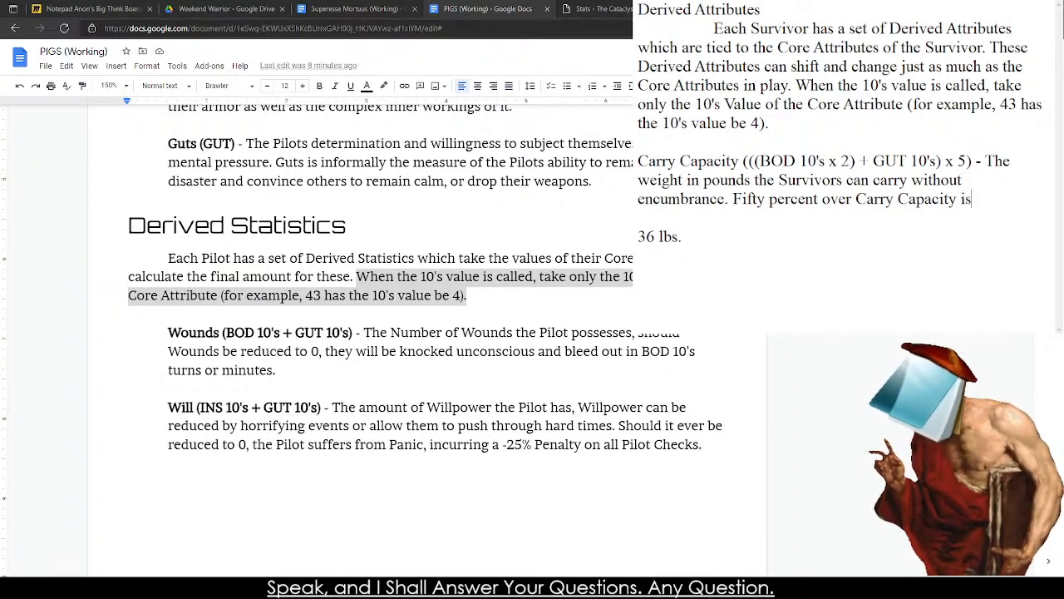
{"action": "type", "text": " considered"}
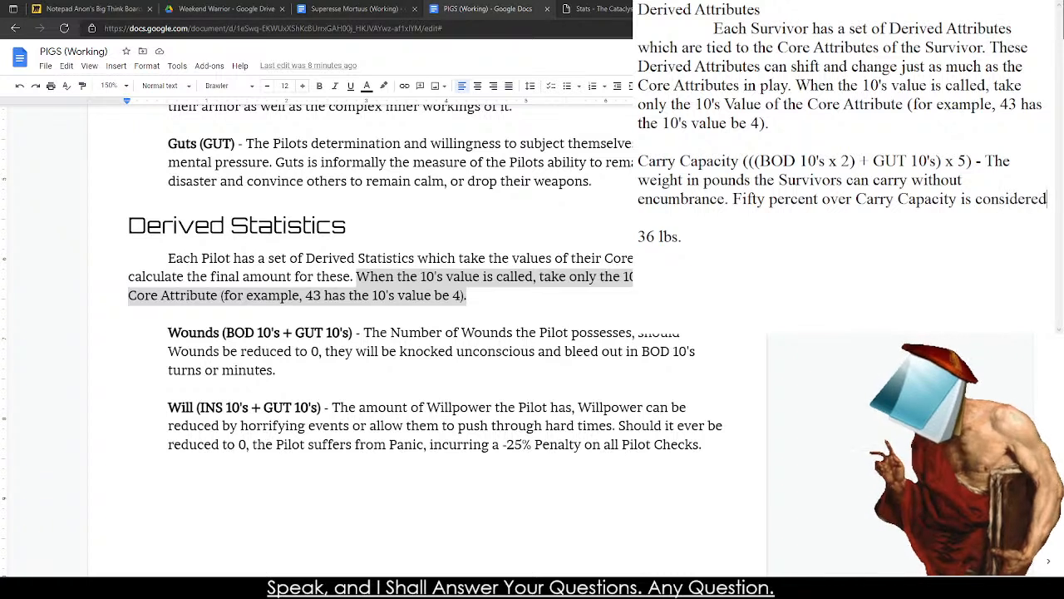
{"action": "type", "text": " Encumbered"}
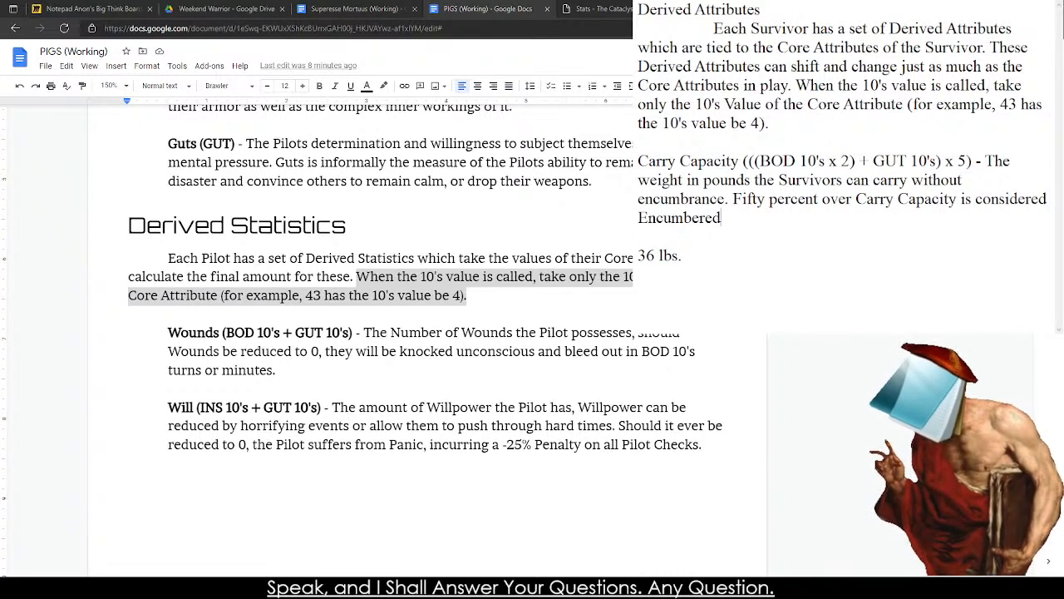
{"action": "type", "text": " (-10% f"}
Add the penalty "(-10% to all Checks)" after "Encumbered" in the Carry Capacity description.
{"action": "key", "text": "BackSpace"}
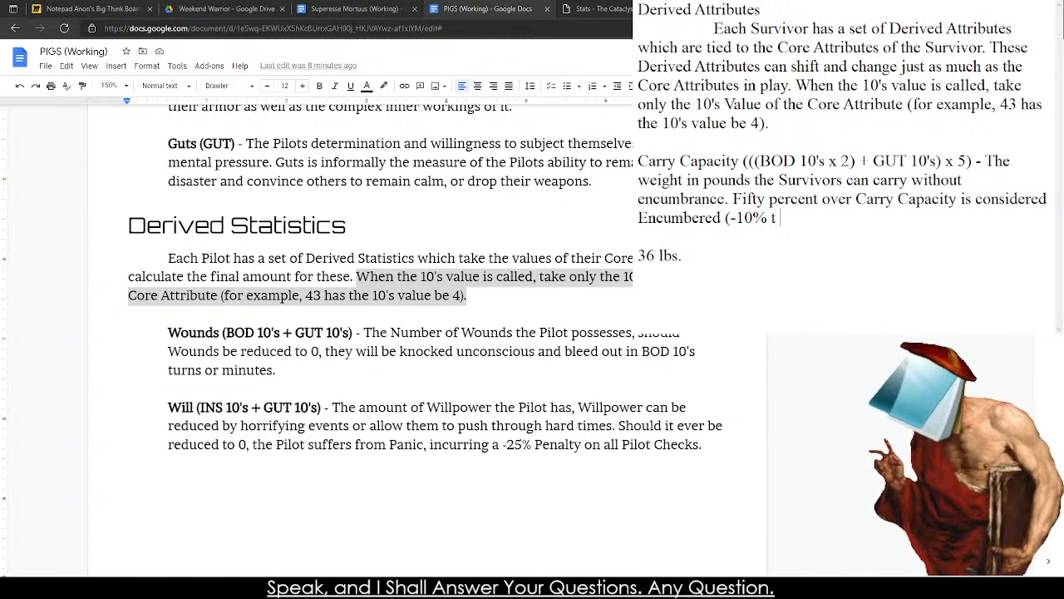
{"action": "type", "text": "o"}
{"action": "key", "text": "BackSpace"}
{"action": "key", "text": "BackSpace"}
{"action": "type", "text": "to"}
{"action": "key", "text": "BackSpace"}
{"action": "key", "text": "BackSpace"}
{"action": "type", "text": "to "}
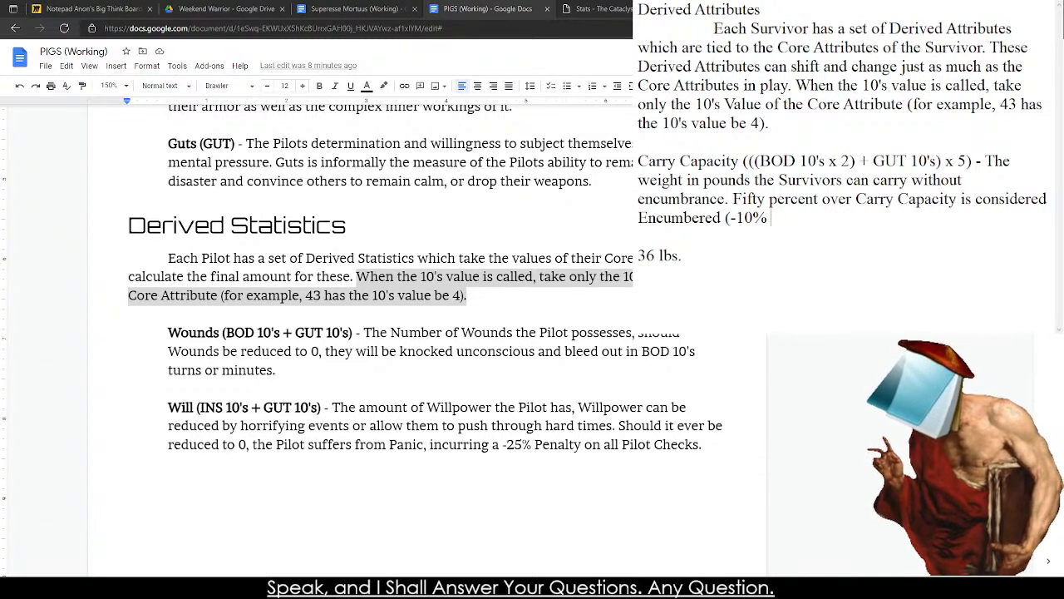
{"action": "type", "text": "all Checks)"}
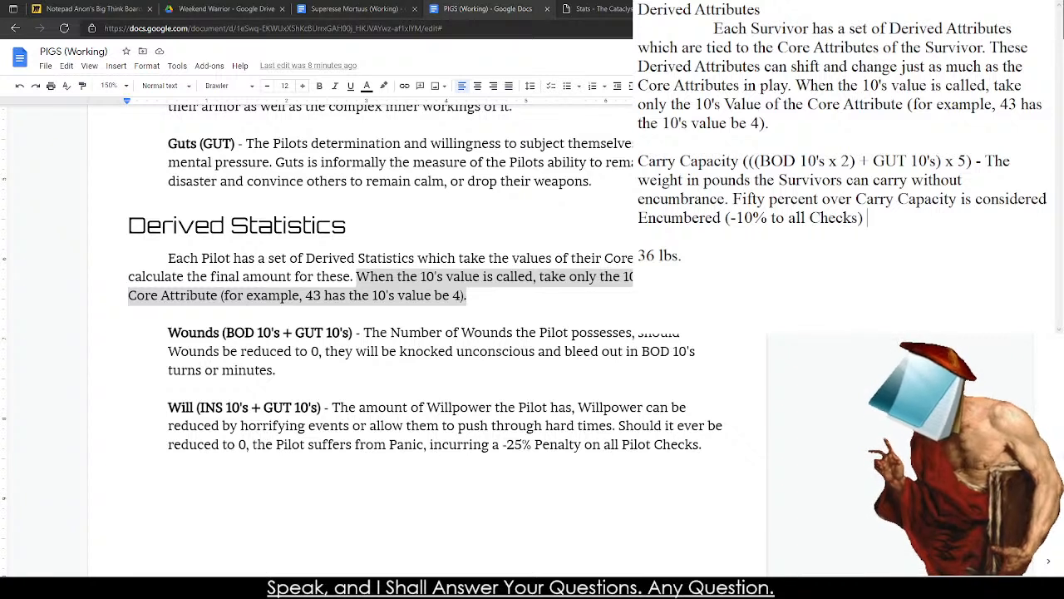
Continue the encumbrance sentence with ", one hundered perent over Carry Capacity is considered".
{"action": "type", "text": ", 100^"}
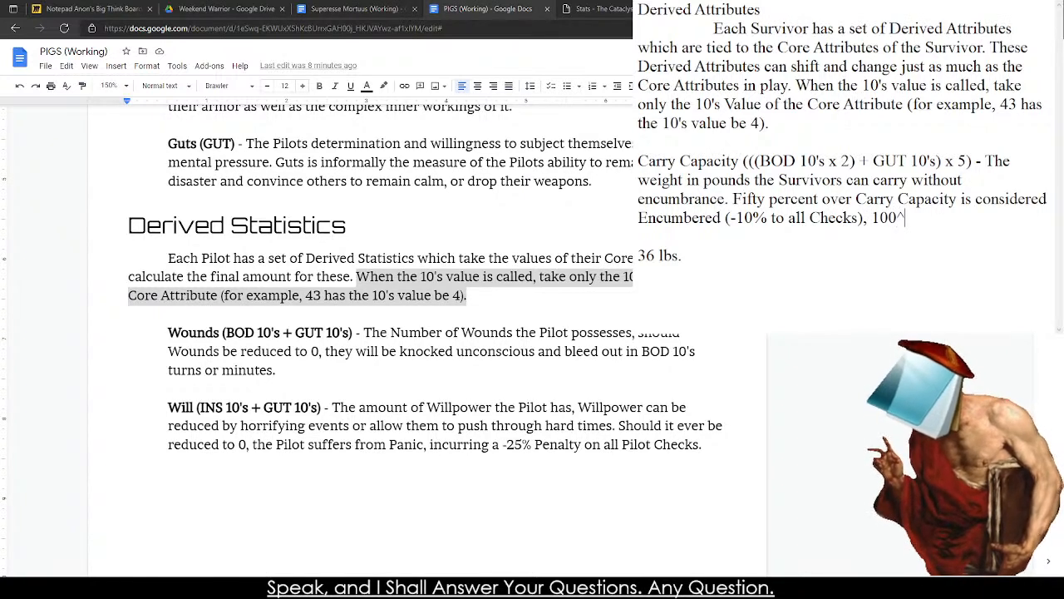
{"action": "key", "text": "BackSpace"}
{"action": "key", "text": "BackSpace"}
{"action": "key", "text": "BackSpace"}
{"action": "key", "text": "BackSpace"}
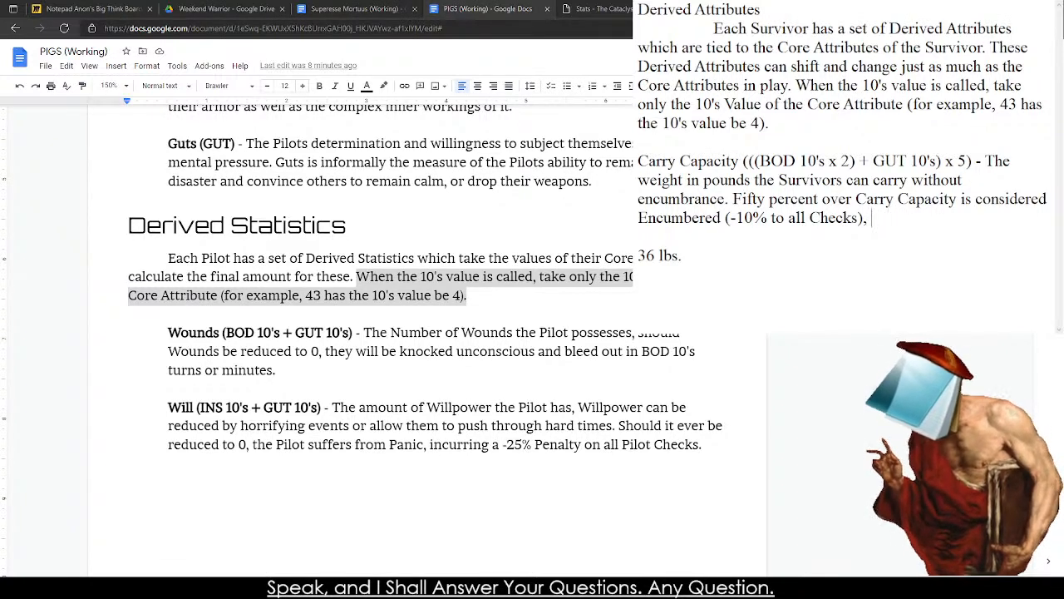
{"action": "type", "text": "one-"}
{"action": "key", "text": "BackSpace"}
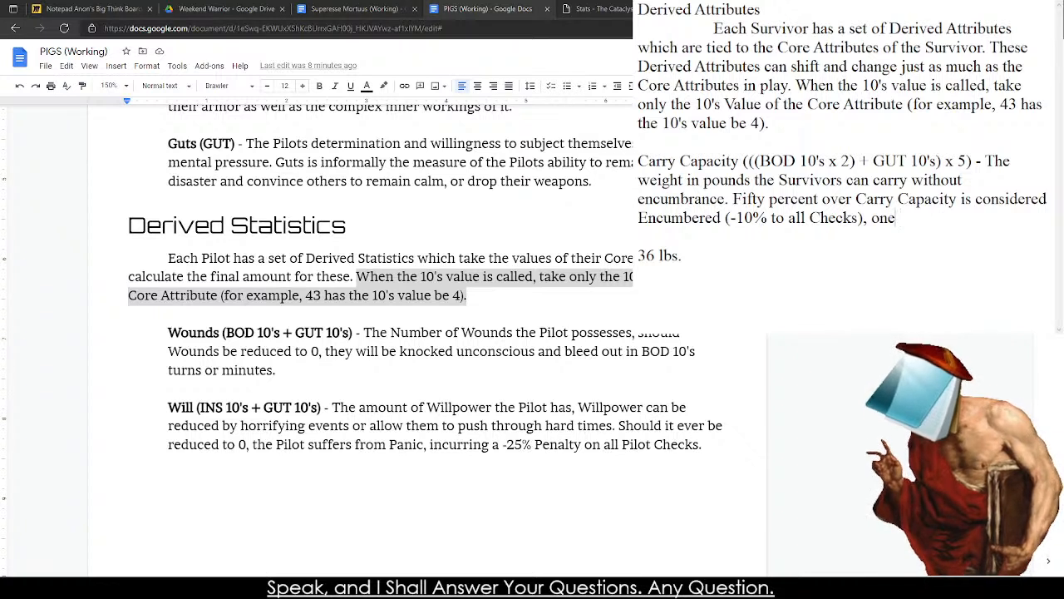
{"action": "type", "text": "hundere"}
{"action": "key", "text": "BackSpace"}
{"action": "key", "text": "BackSpace"}
{"action": "type", "text": "ered"}
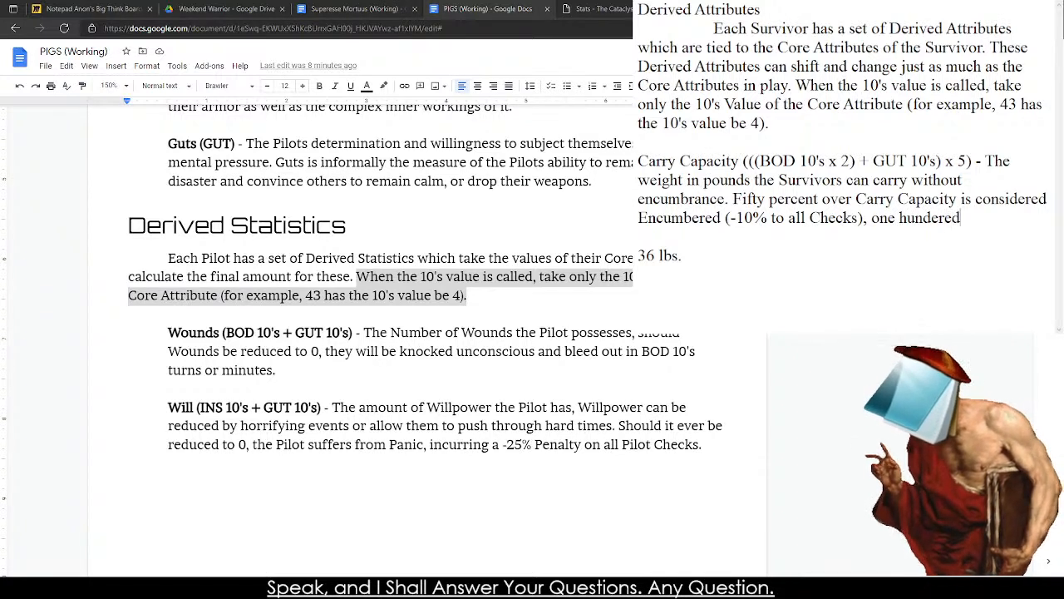
{"action": "type", "text": " pere"}
{"action": "type", "text": "nt "}
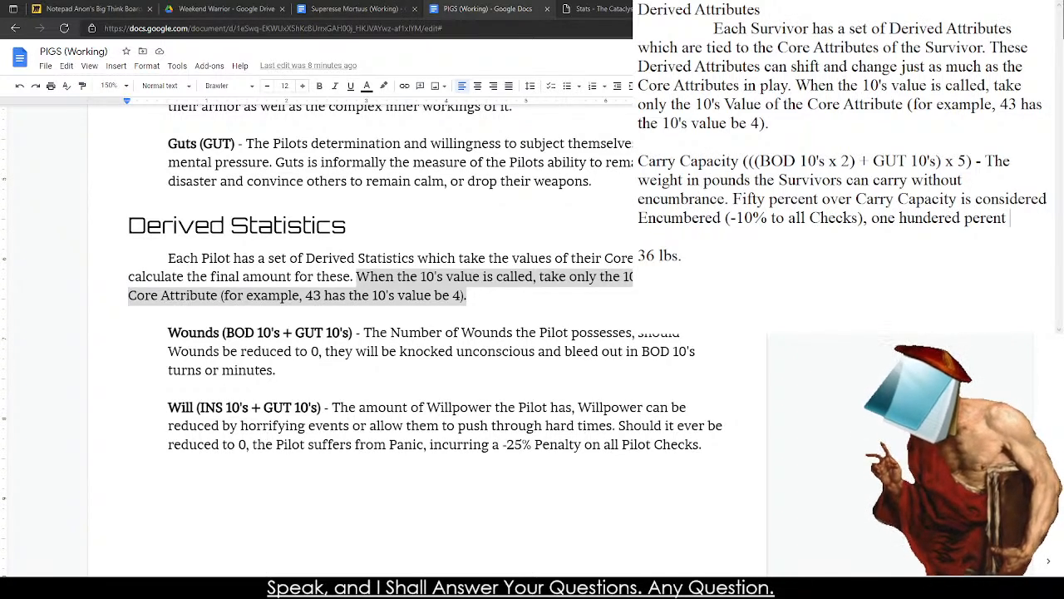
{"action": "type", "text": "over Carry C"}
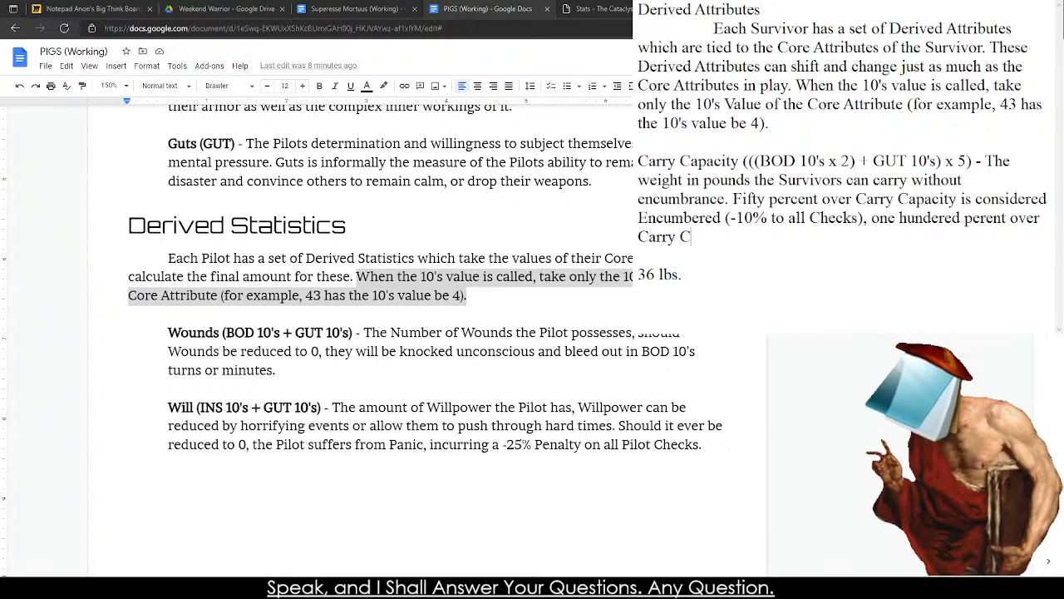
{"action": "type", "text": "apacity is considered"}
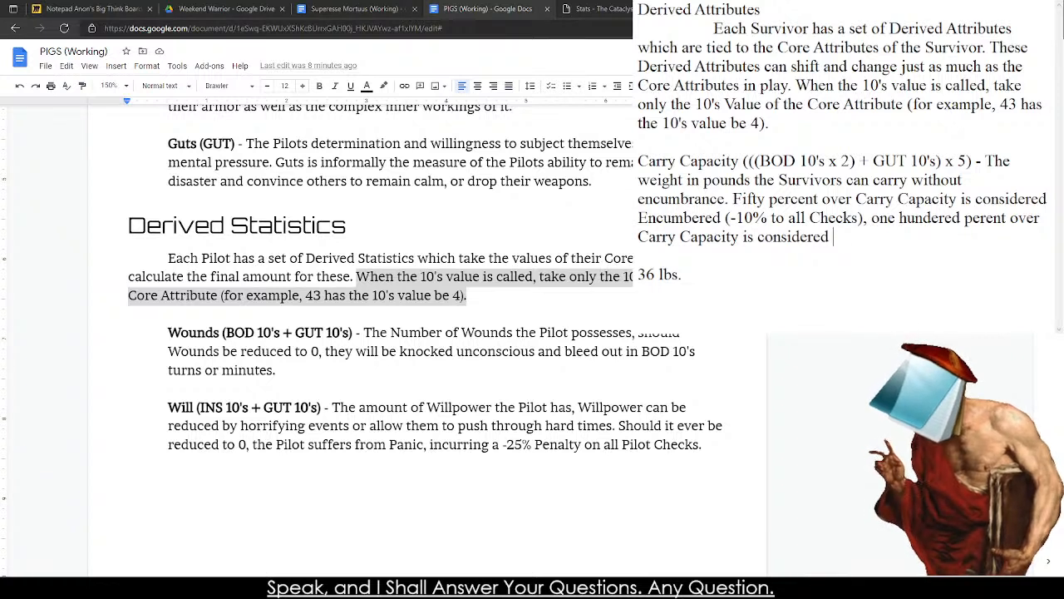
Name the second encumbrance level "Extreme Encumberance", with both words capitalized, after "Carry Capacity is considered".
{"action": "type", "text": "extreme"}
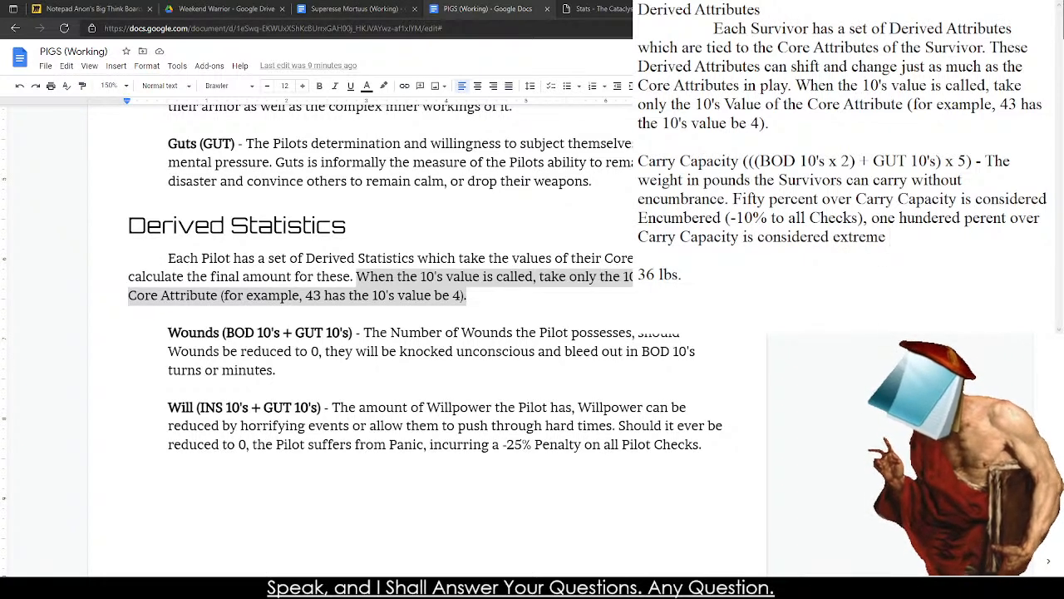
{"action": "key", "text": "BackSpace"}
{"action": "key", "text": "BackSpace"}
{"action": "key", "text": "BackSpace"}
{"action": "key", "text": "BackSpace"}
{"action": "key", "text": "BackSpace"}
{"action": "key", "text": "BackSpace"}
{"action": "key", "text": "BackSpace"}
{"action": "key", "text": "BackSpace"}
{"action": "type", "text": "E"}
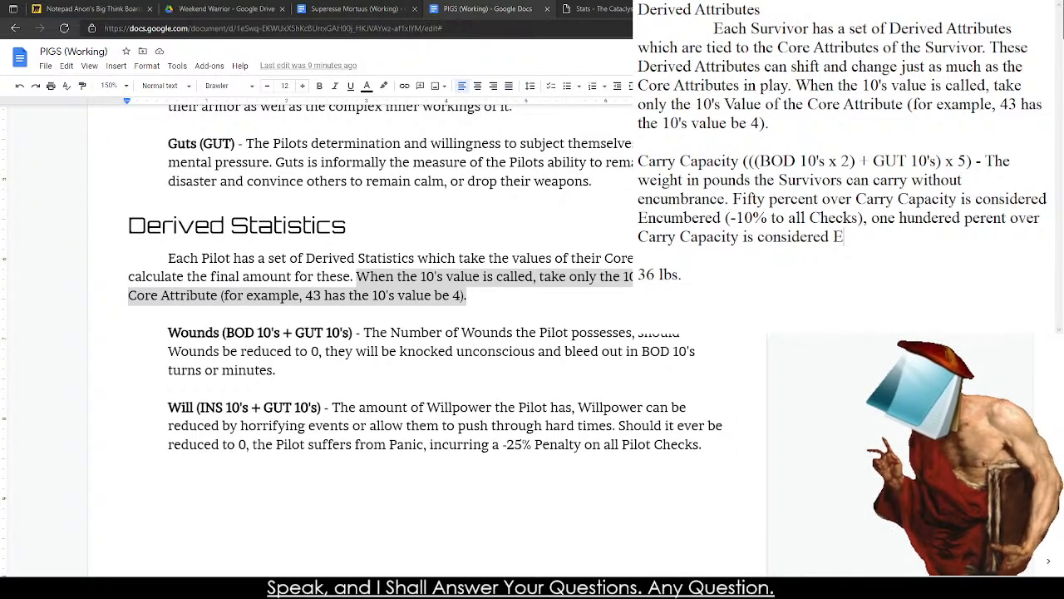
{"action": "type", "text": "xtreme "}
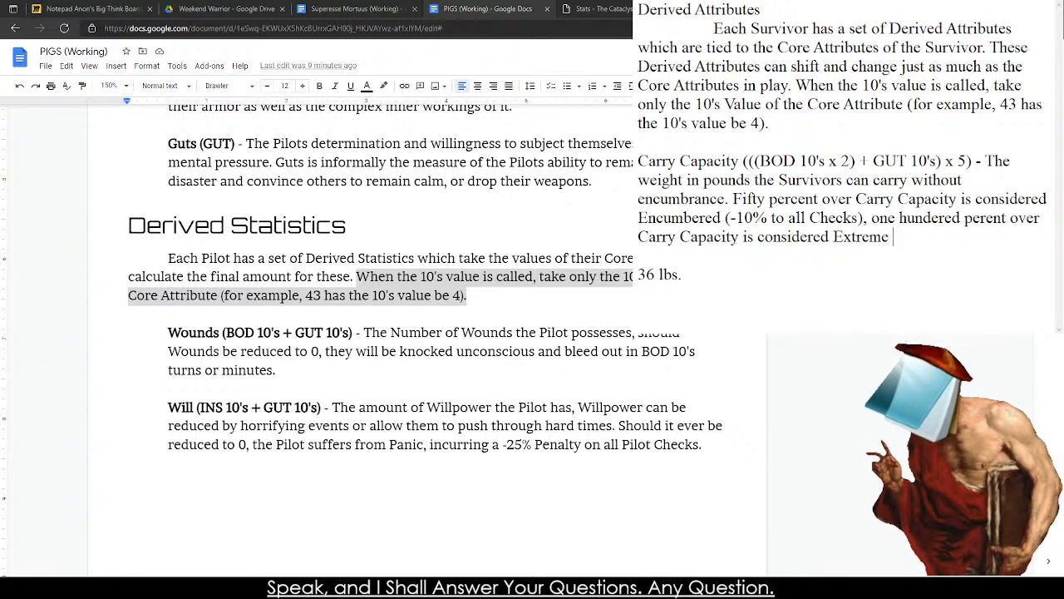
{"action": "type", "text": "Encumberance"}
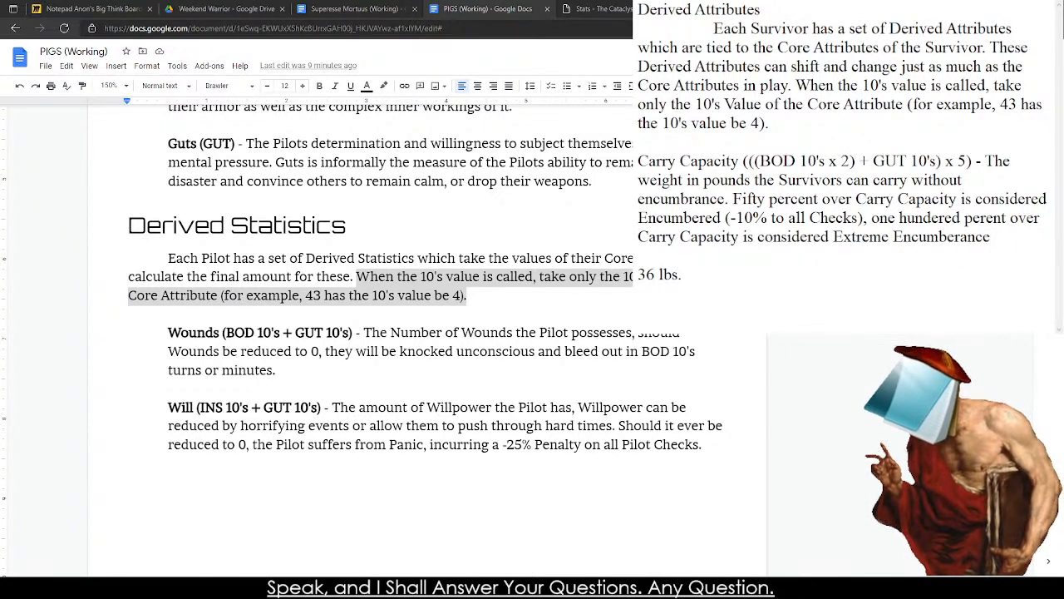
{"action": "type", "text": " wit"}
Finish the encumbrance sentence with the penalty "(-30% to all Checks)." after "Extreme Encumberance".
{"action": "key", "text": "BackSpace"}
{"action": "key", "text": "BackSpace"}
{"action": "key", "text": "BackSpace"}
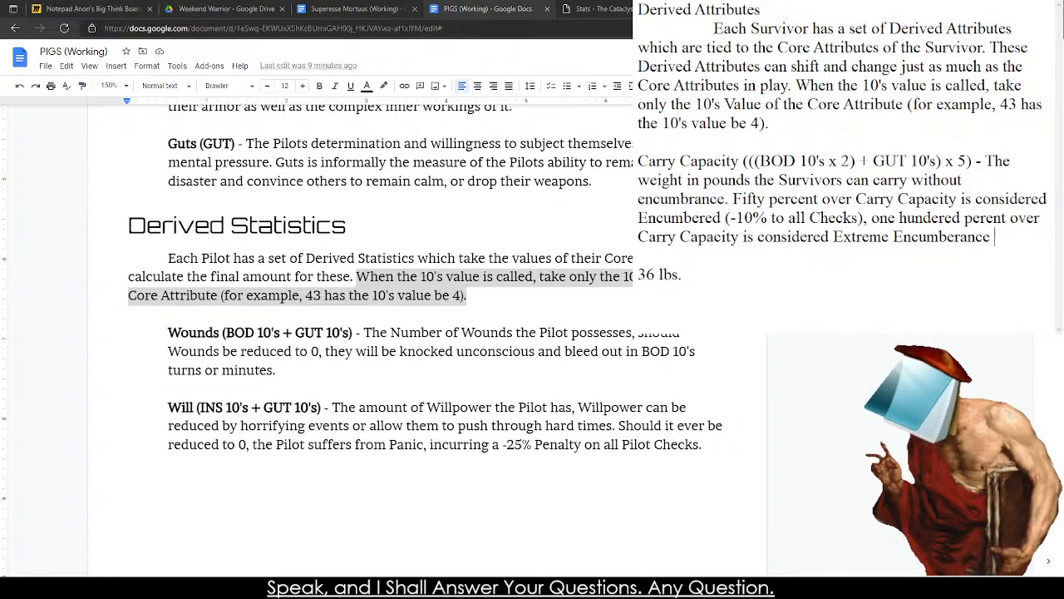
{"action": "type", "text": "(-3"}
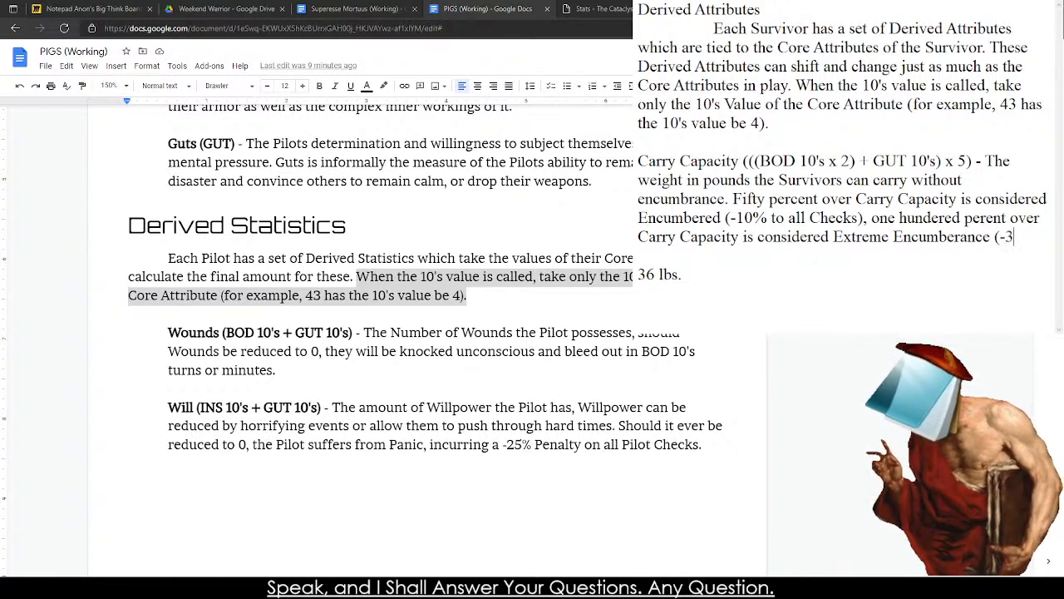
{"action": "type", "text": "0% to all Checks"}
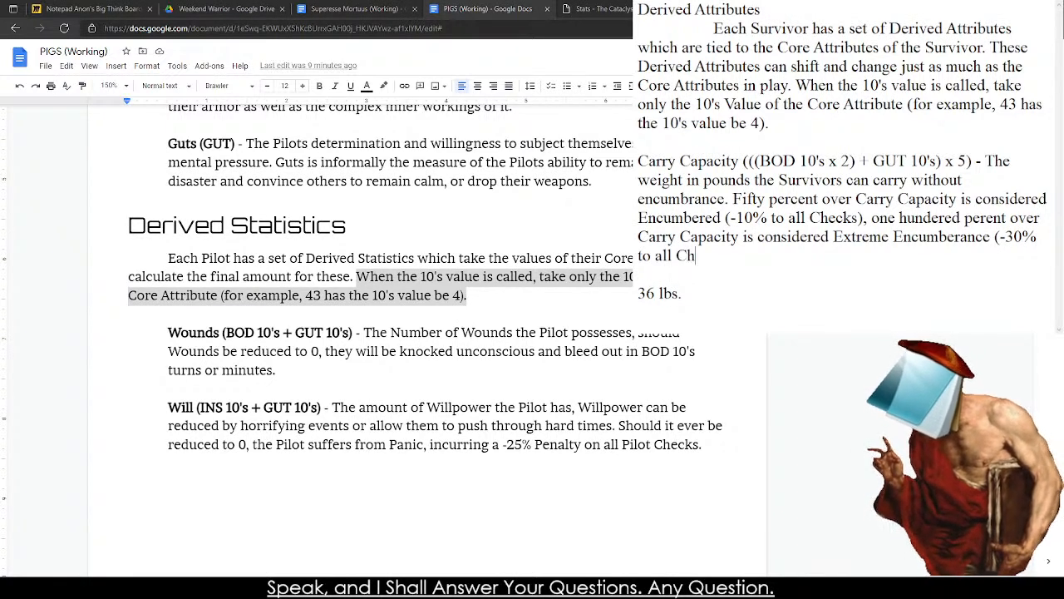
{"action": "type", "text": ")."}
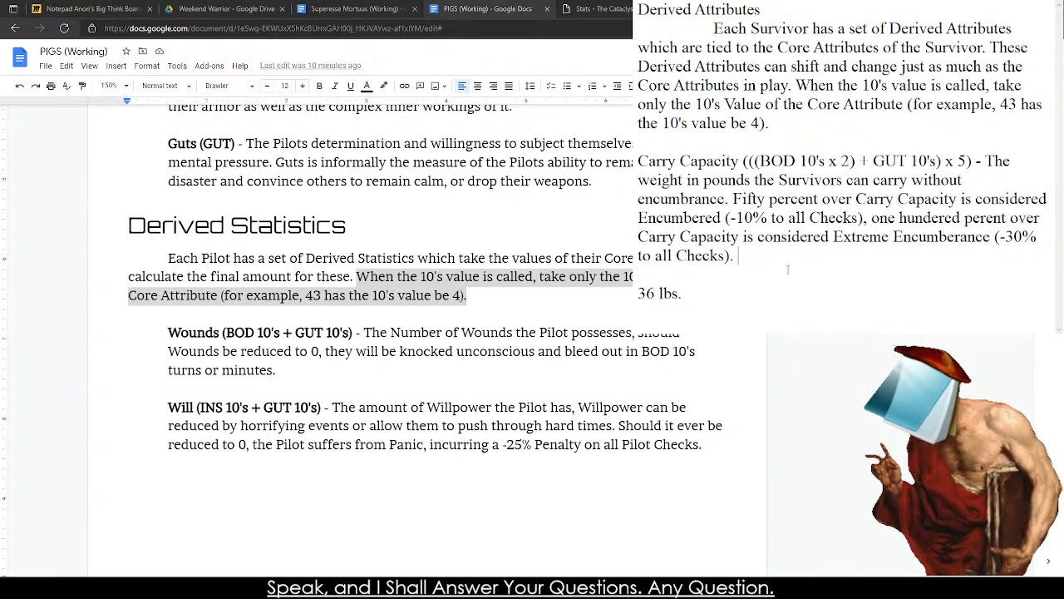
Remove the leftover "36 lbs." note below the Carry Capacity description.
{"action": "key", "text": "Right"}
{"action": "key", "text": "Right"}
{"action": "key", "text": "Right"}
{"action": "key", "text": "Right"}
{"action": "key", "text": "Right"}
{"action": "key", "text": "Right"}
{"action": "key", "text": "Right"}
{"action": "key", "text": "Right"}
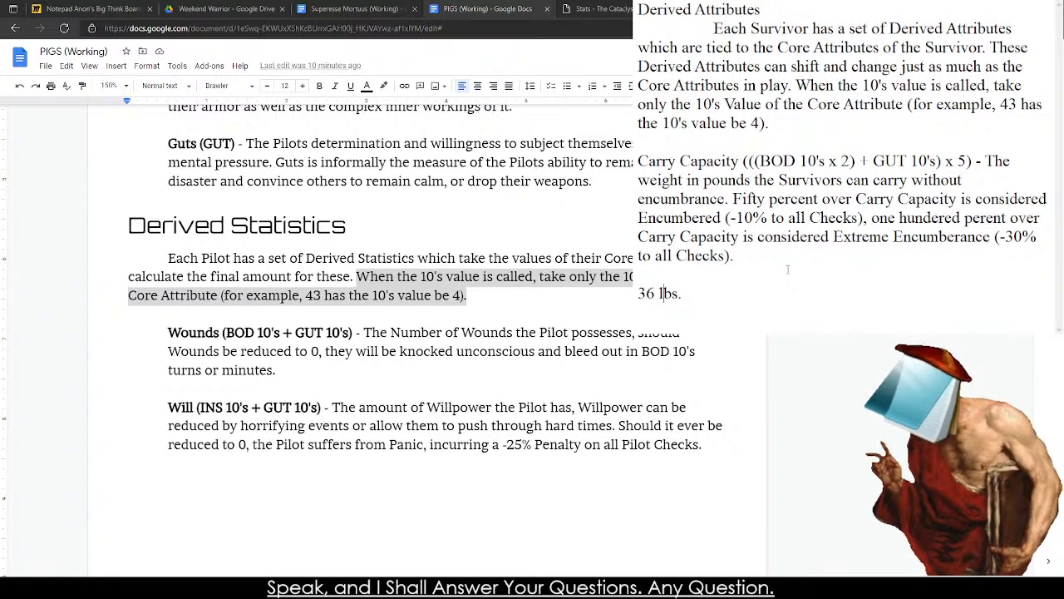
{"action": "key", "text": "Right"}
{"action": "key", "text": "BackSpace"}
{"action": "key", "text": "BackSpace"}
{"action": "key", "text": "BackSpace"}
{"action": "key", "text": "BackSpace"}
{"action": "key", "text": "BackSpace"}
{"action": "key", "text": "BackSpace"}
{"action": "key", "text": "BackSpace"}
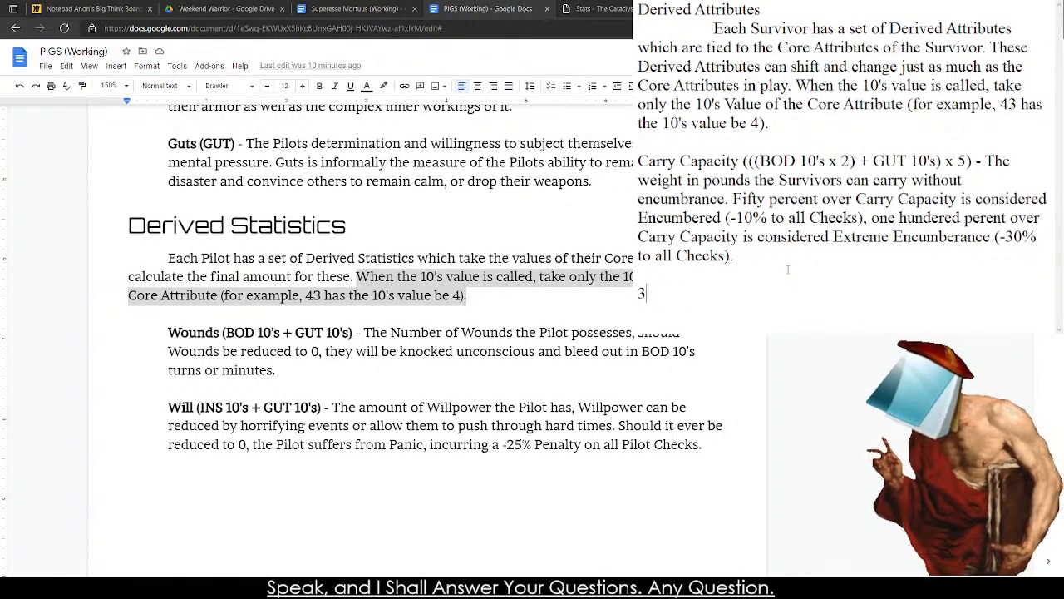
Start a derived attribute entry below Carry Capacity with "Weight (".
{"action": "type", "text": "eight"}
{"action": "key", "text": "BackSpace"}
{"action": "key", "text": "BackSpace"}
{"action": "key", "text": "BackSpace"}
{"action": "key", "text": "BackSpace"}
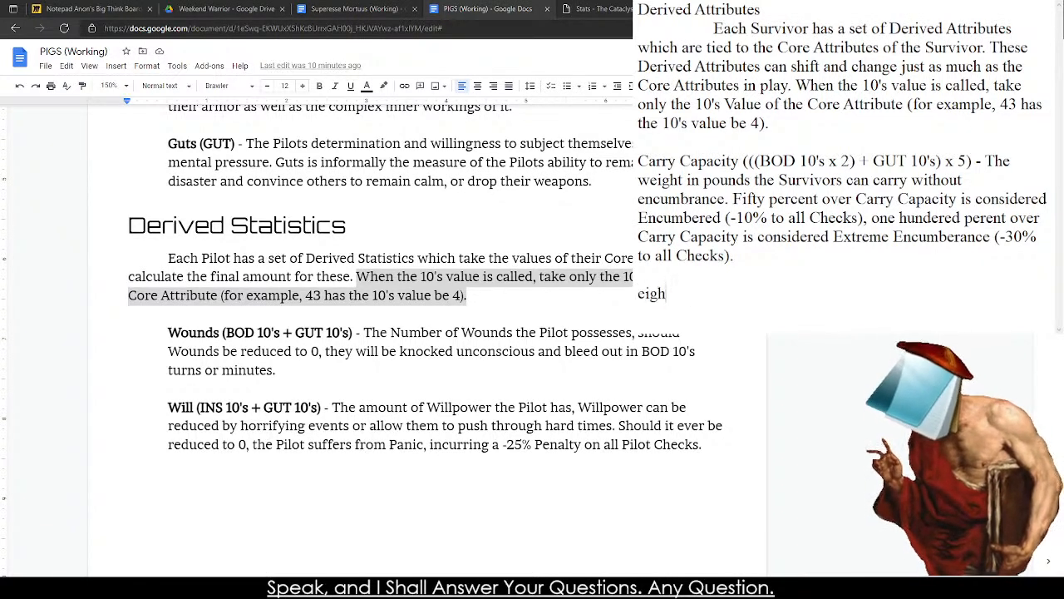
{"action": "type", "text": "ig"}
{"action": "key", "text": "BackSpace"}
{"action": "key", "text": "BackSpace"}
{"action": "key", "text": "BackSpace"}
{"action": "type", "text": "Weight ("}
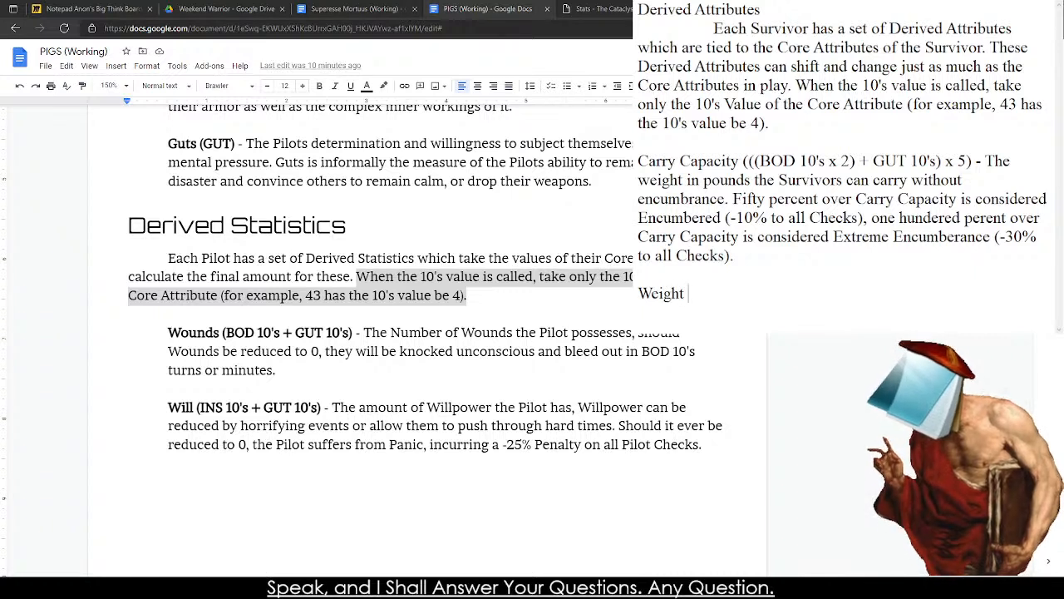
{"action": "type", "text": "()"}
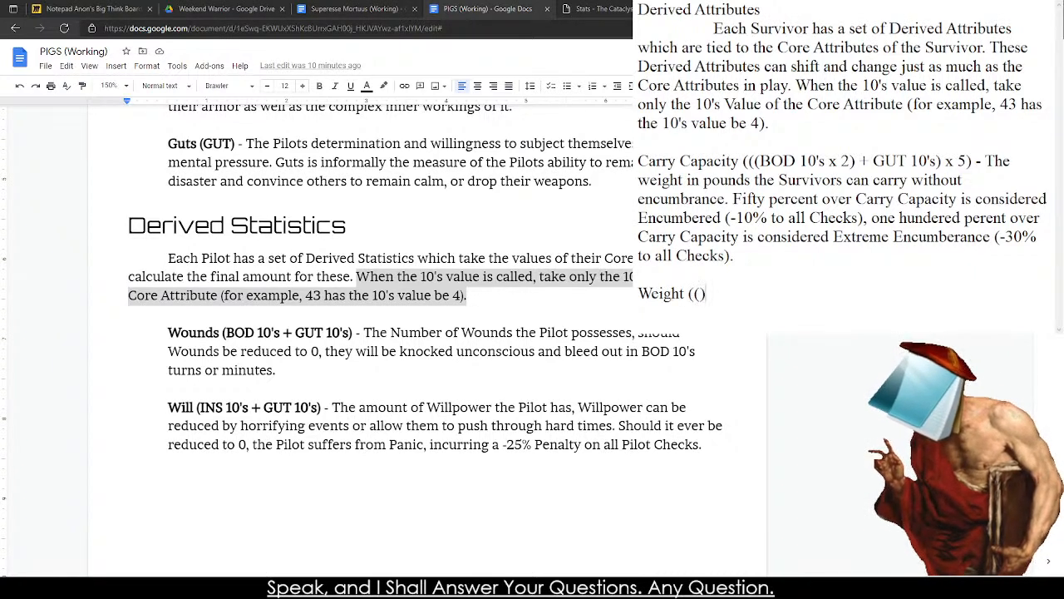
Begin the Weight formula with "(BOD 10", with BOD in capitals, inside the opening parenthesis.
{"action": "key", "text": "BackSpace"}
{"action": "type", "text": "Bod "}
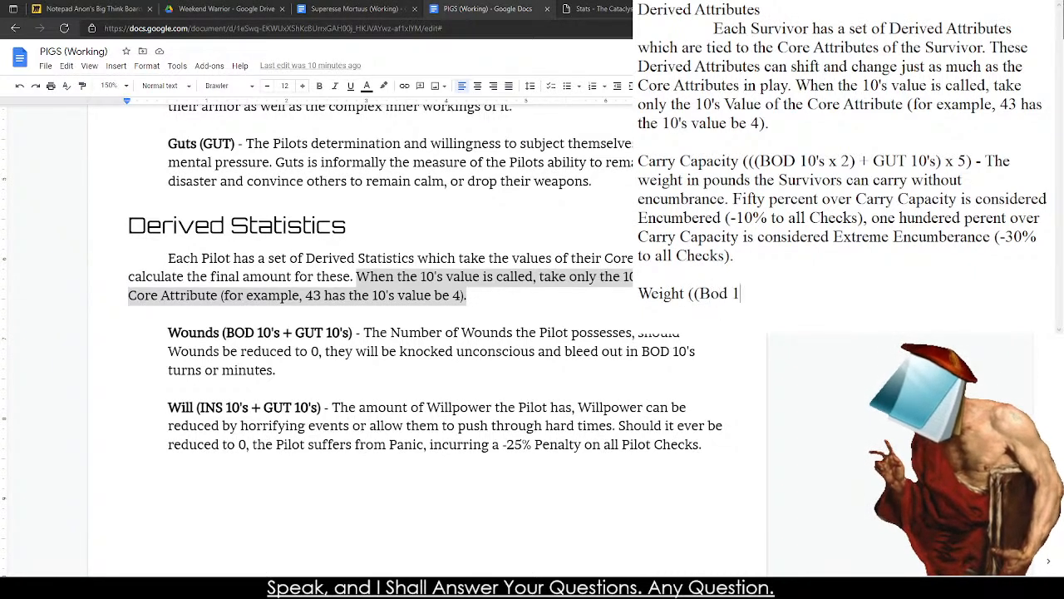
{"action": "type", "text": "10"}
{"action": "key", "text": "BackSpace"}
{"action": "key", "text": "BackSpace"}
{"action": "key", "text": "BackSpace"}
{"action": "key", "text": "BackSpace"}
{"action": "key", "text": "BackSpace"}
{"action": "type", "text": "OD"}
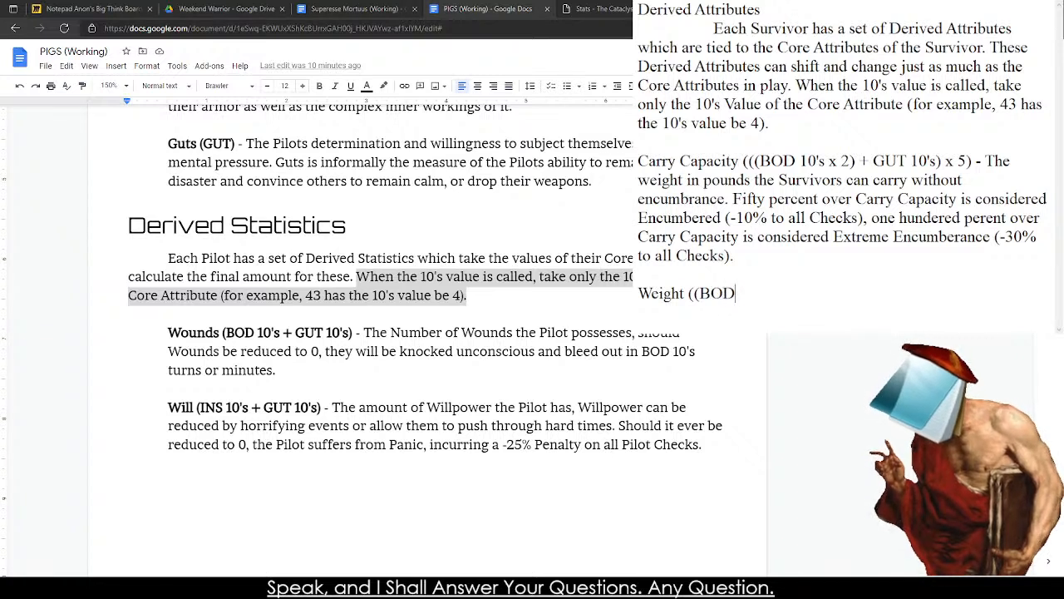
{"action": "type", "text": " 10's x 3"}
Extend the Weight formula with "'s x" and try 3 and 4 as the multiplier.
{"action": "key", "text": "BackSpace"}
{"action": "type", "text": "4)"}
{"action": "key", "text": "BackSpace"}
{"action": "key", "text": "BackSpace"}
{"action": "key", "text": "BackSpace"}
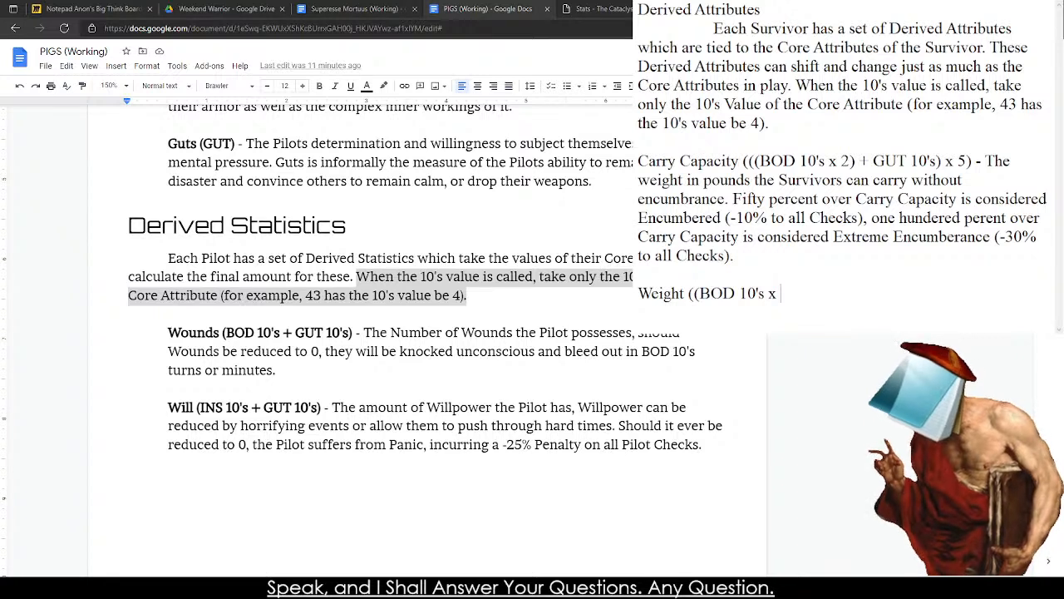
Try "50 ~ 25)" as the end of the Weight formula, and clear the whole Weight line.
{"action": "type", "text": "50 "}
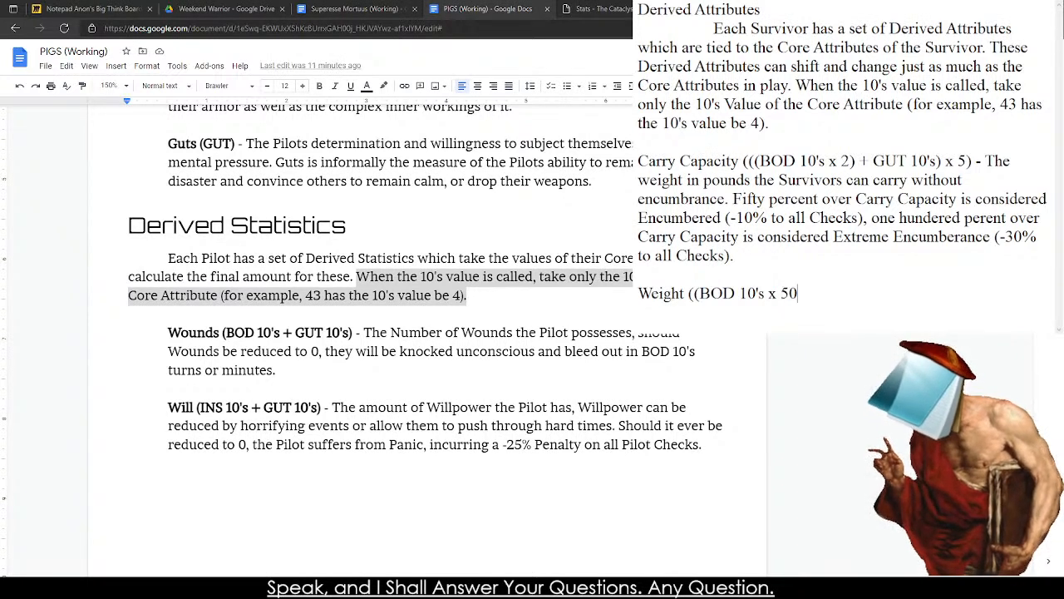
{"action": "type", "text": "~ "}
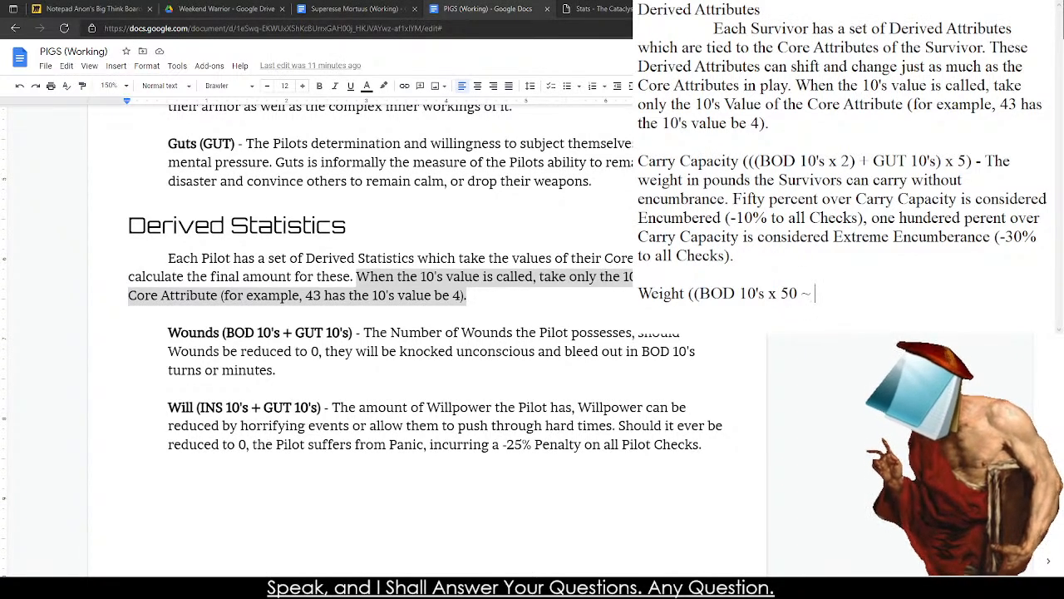
{"action": "type", "text": "25)"}
{"action": "key", "text": "BackSpace"}
{"action": "key", "text": "BackSpace"}
{"action": "key", "text": "BackSpace"}
{"action": "key", "text": "BackSpace"}
{"action": "key", "text": "BackSpace"}
{"action": "key", "text": "BackSpace"}
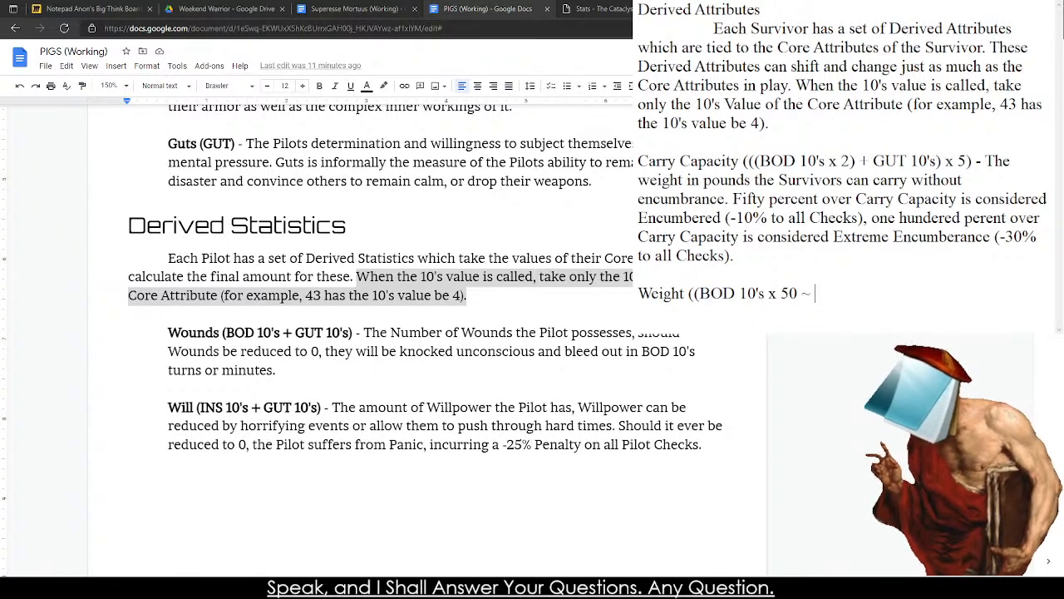
{"action": "key", "text": "BackSpace"}
{"action": "key", "text": "BackSpace"}
{"action": "key", "text": "BackSpace"}
{"action": "key", "text": "BackSpace"}
{"action": "key", "text": "BackSpace"}
{"action": "key", "text": "BackSpace"}
{"action": "key", "text": "BackSpace"}
{"action": "key", "text": "BackSpace"}
{"action": "key", "text": "BackSpace"}
{"action": "key", "text": "BackSpace"}
{"action": "key", "text": "BackSpace"}
{"action": "key", "text": "BackSpace"}
{"action": "key", "text": "BackSpace"}
{"action": "key", "text": "BackSpace"}
{"action": "key", "text": "BackSpace"}
{"action": "key", "text": "BackSpace"}
{"action": "key", "text": "BackSpace"}
{"action": "key", "text": "BackSpace"}
{"action": "key", "text": "BackSpace"}
{"action": "key", "text": "BackSpace"}
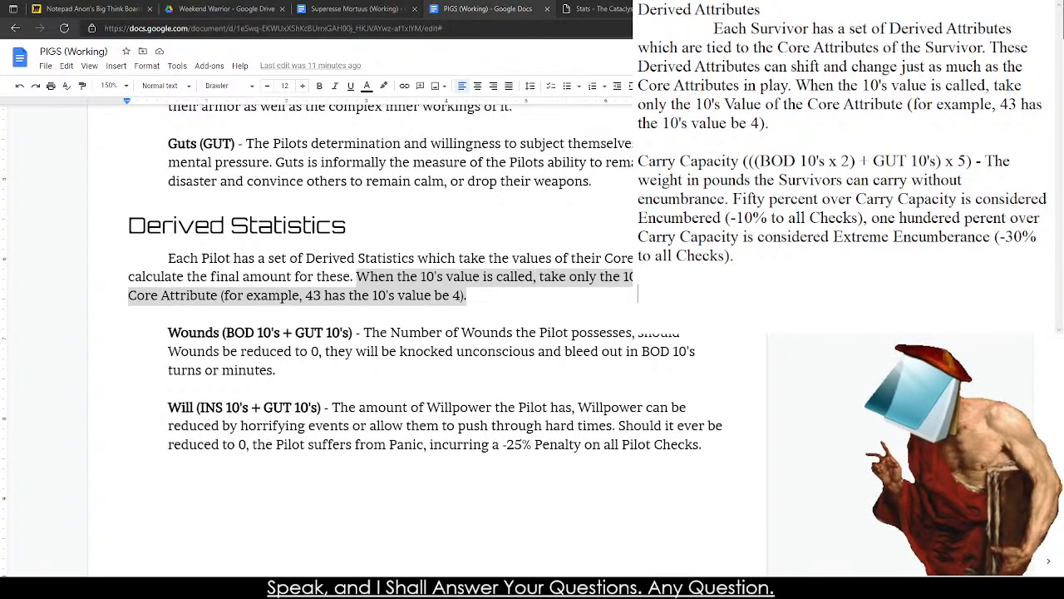
Write "Weight (" on the empty line below Carry Capacity.
{"action": "type", "text": "Weight "}
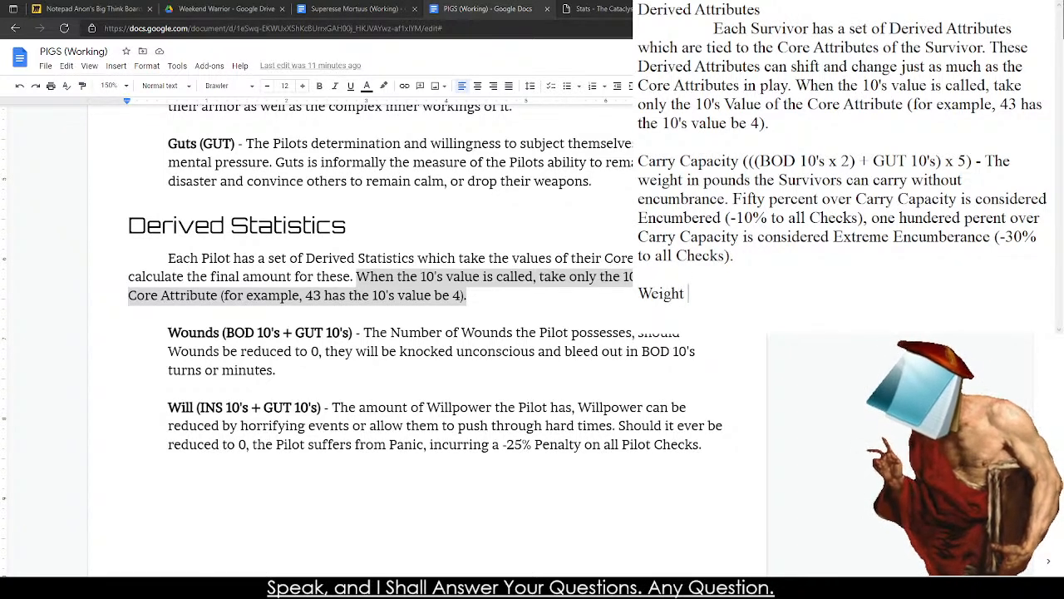
{"action": "type", "text": "(4"}
{"action": "key", "text": "BackSpace"}
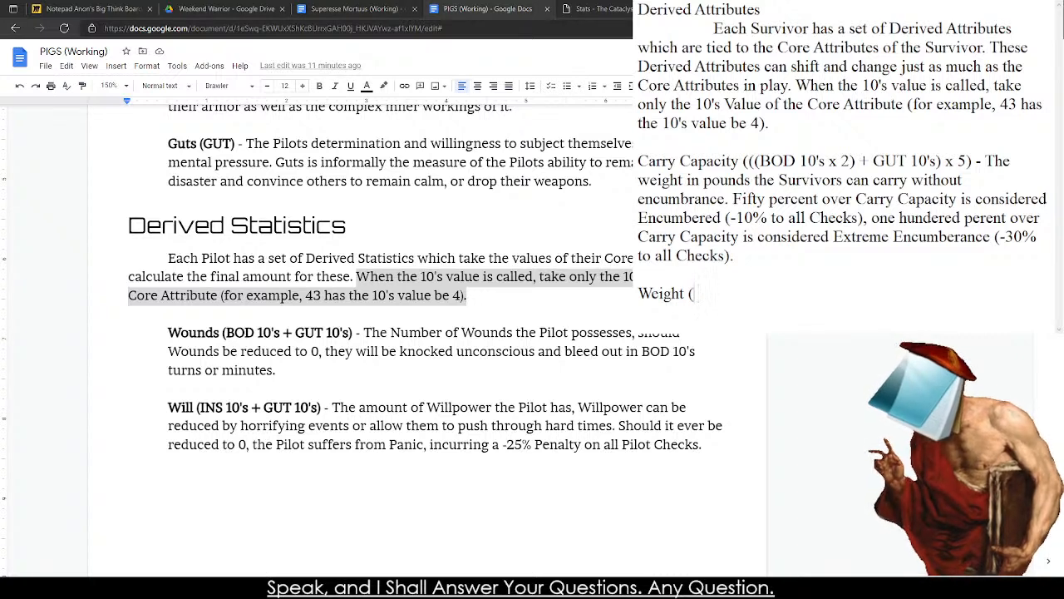
{"action": "type", "text": "12"}
{"action": "key", "text": "BackSpace"}
{"action": "key", "text": "BackSpace"}
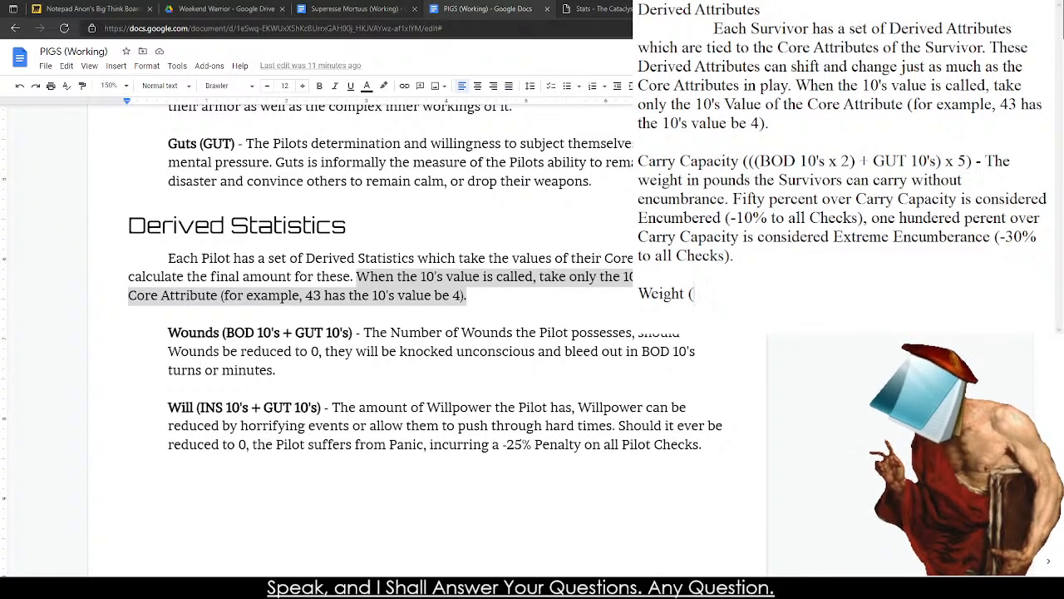
Switch to the browser, search Google for "Average Weight of a person" and highlight the global average in pounds.
{"action": "left_click", "coordinate": [168, 180]}
{"action": "left_click", "coordinate": [748, 9]}
{"action": "left_click", "coordinate": [707, 28]}
{"action": "type", "text": "A"}
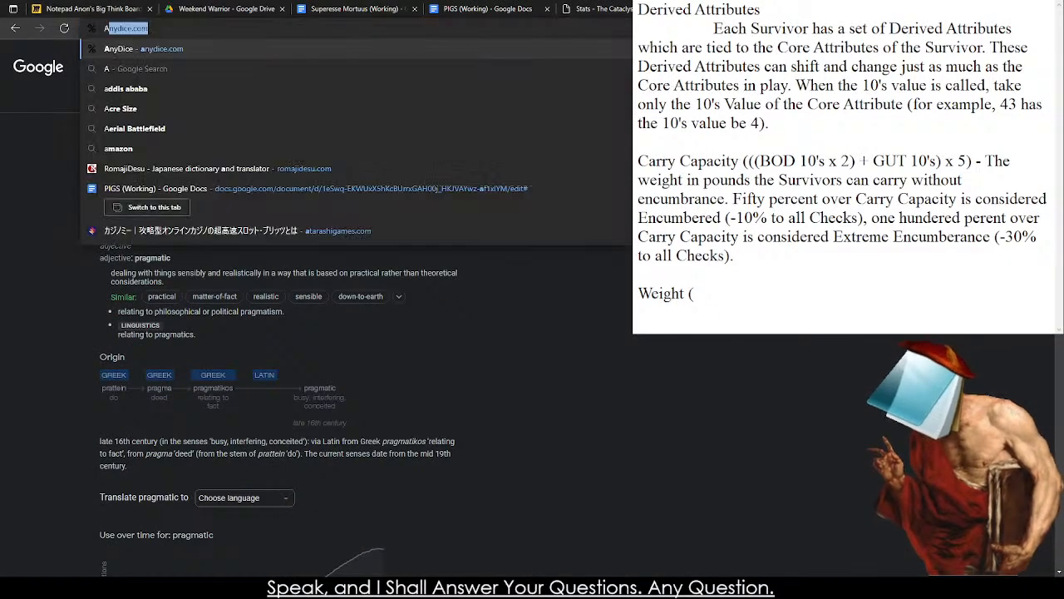
{"action": "type", "text": "verage Weight o"}
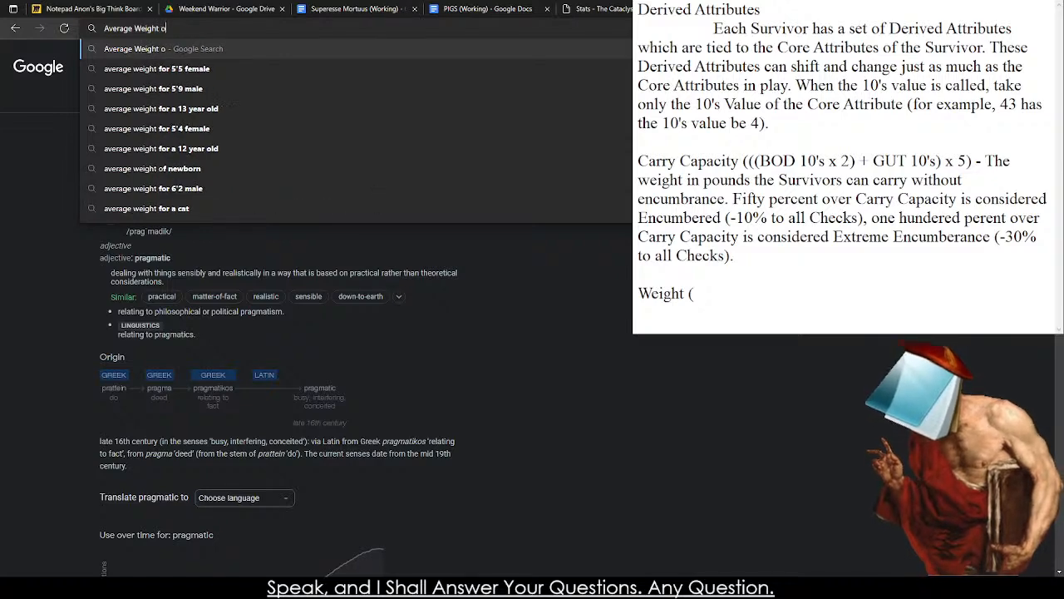
{"action": "type", "text": "f a"}
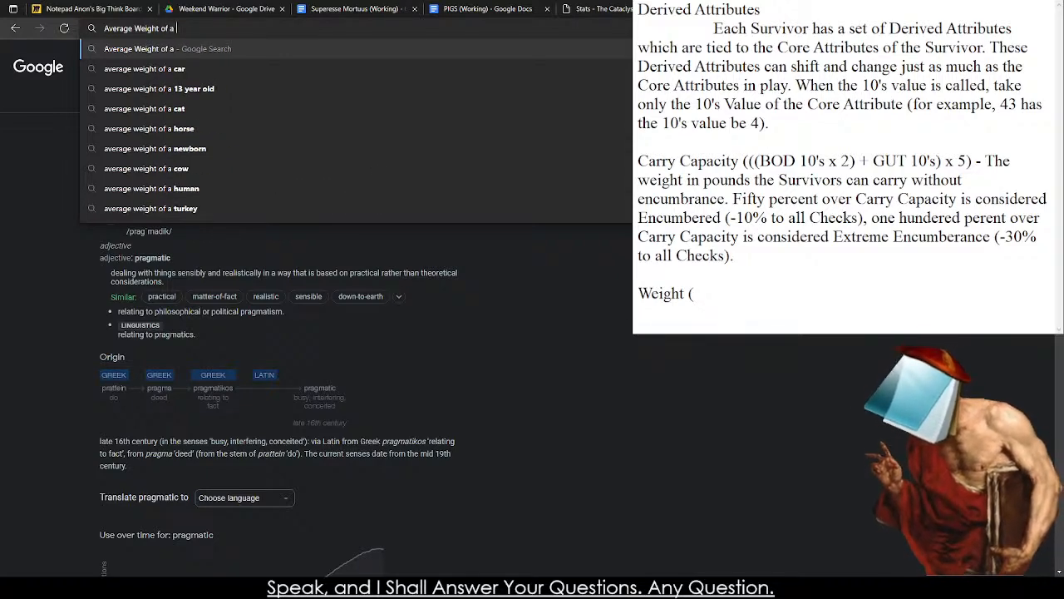
{"action": "type", "text": " person"}
{"action": "key", "text": "Return"}
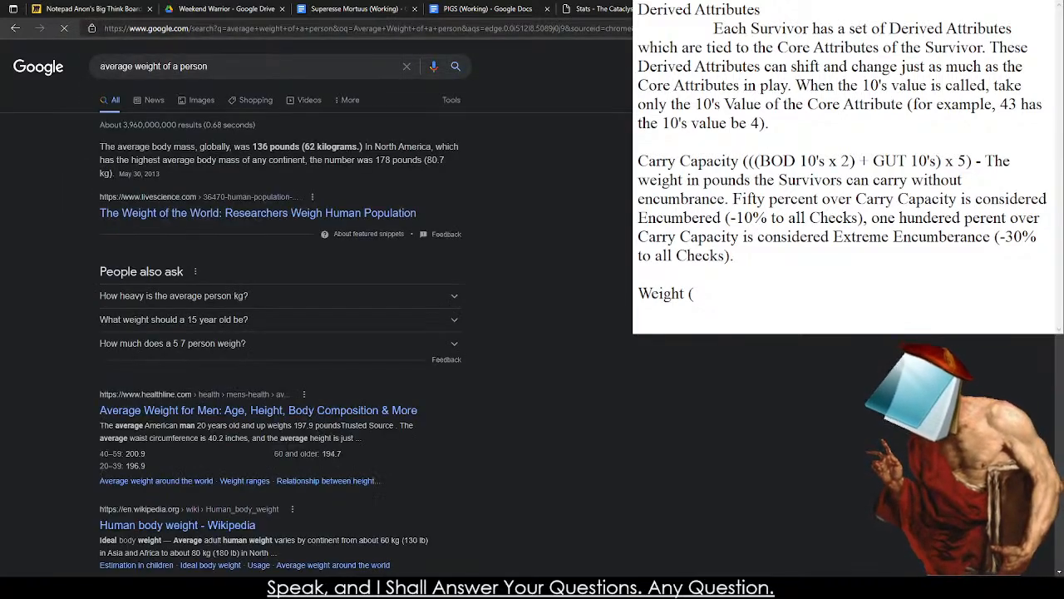
{"action": "left_click_drag", "start_coordinate": [252, 146], "coordinate": [282, 147]}
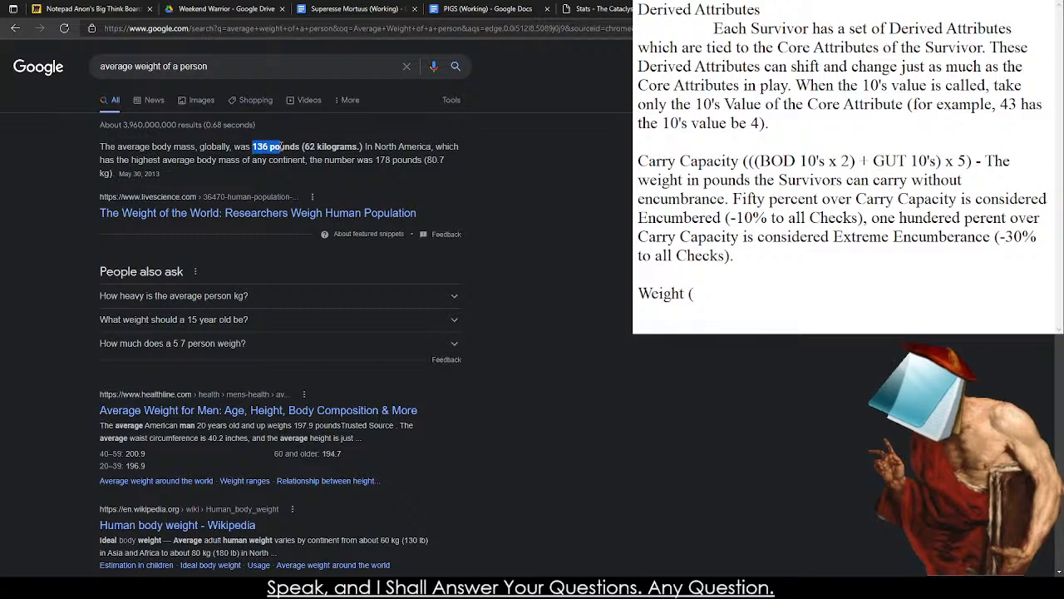
{"action": "double_click", "coordinate": [283, 146]}
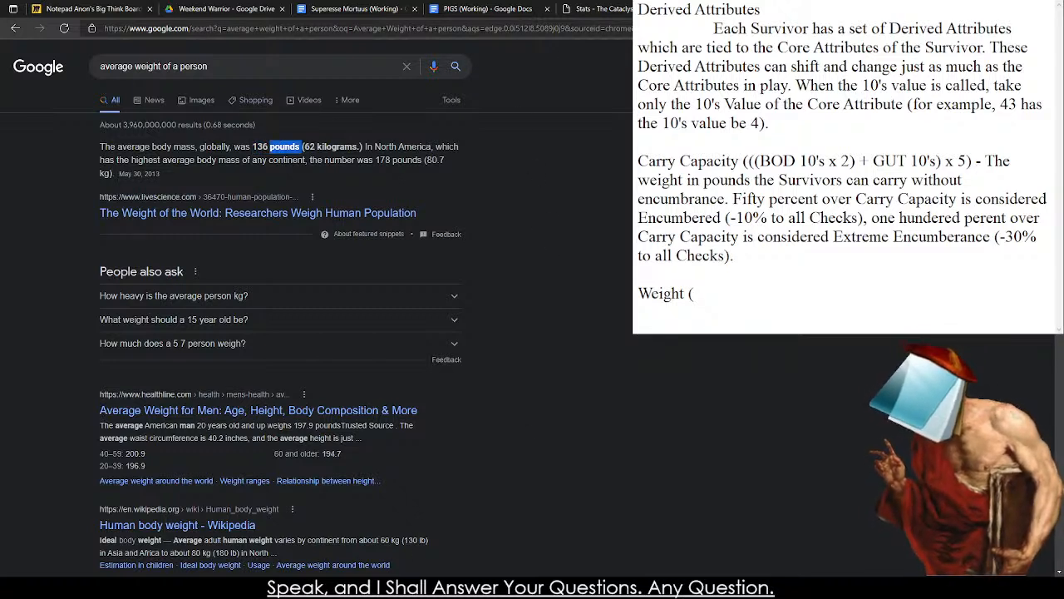
Return to the notes and continue the Weight formula with "100 + BOD 10's".
{"action": "left_click", "coordinate": [857, 302]}
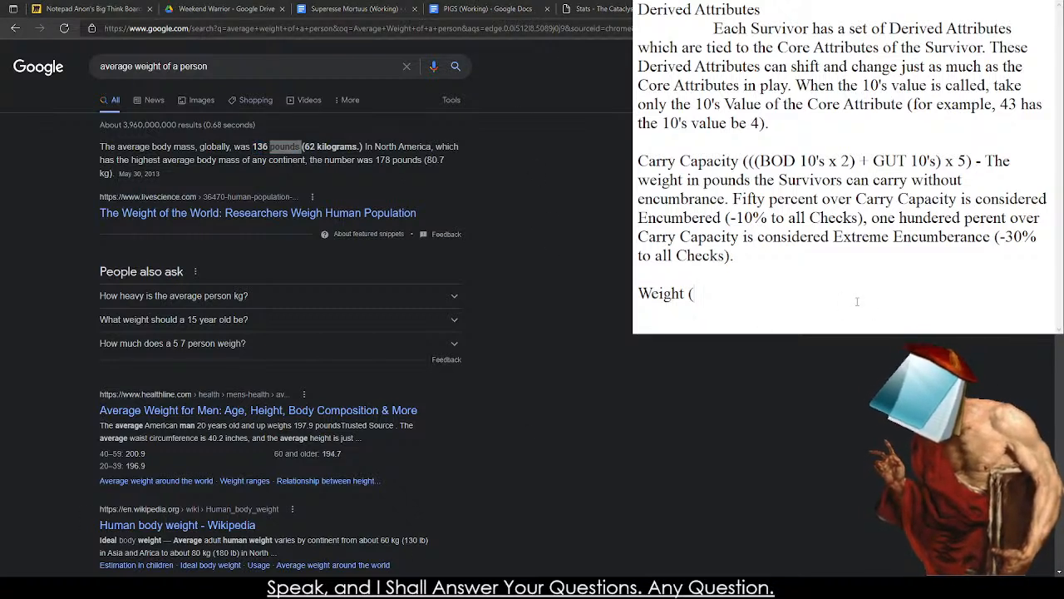
{"action": "type", "text": "100 "}
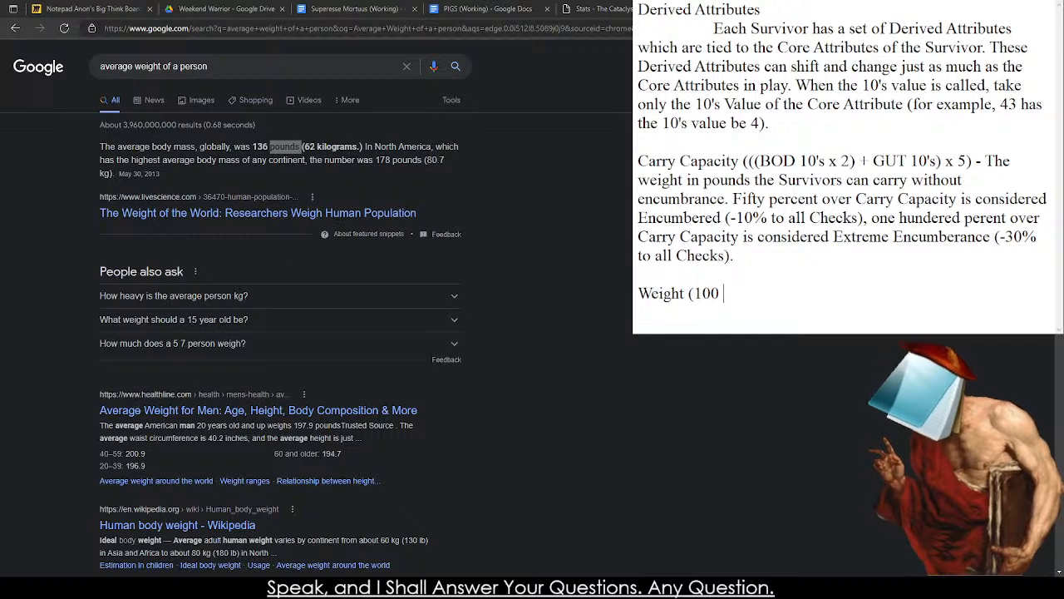
{"action": "type", "text": "+ "}
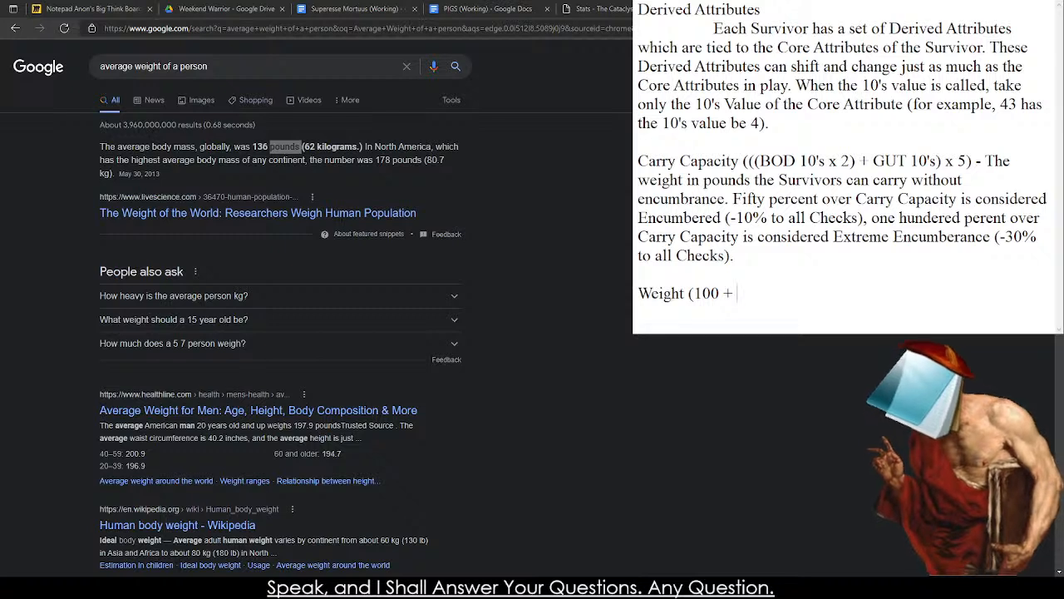
{"action": "type", "text": "BOD 10's (3)"}
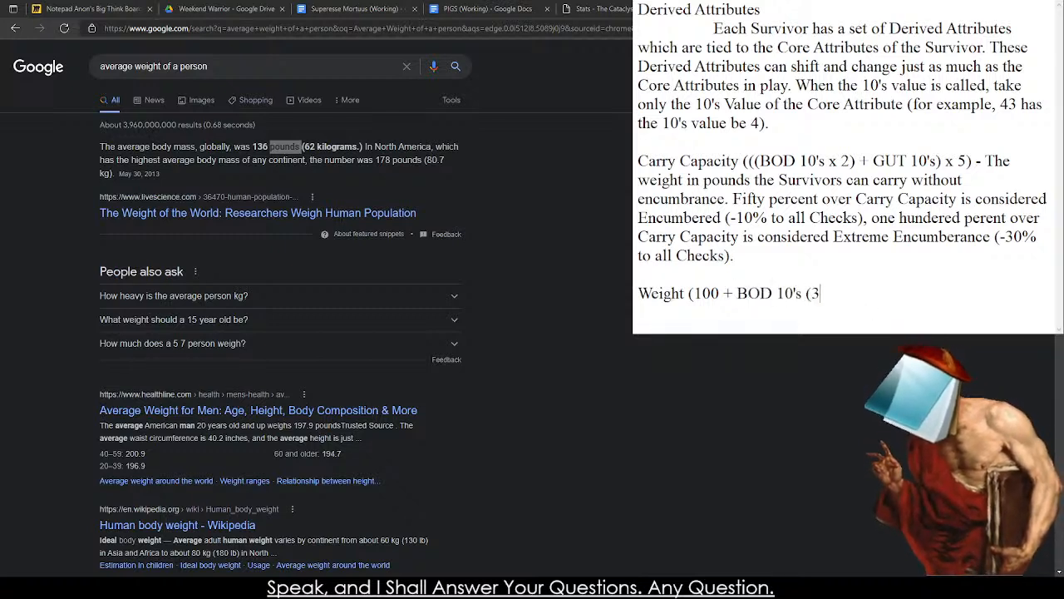
{"action": "key", "text": "BackSpace"}
{"action": "key", "text": "BackSpace"}
{"action": "key", "text": "BackSpace"}
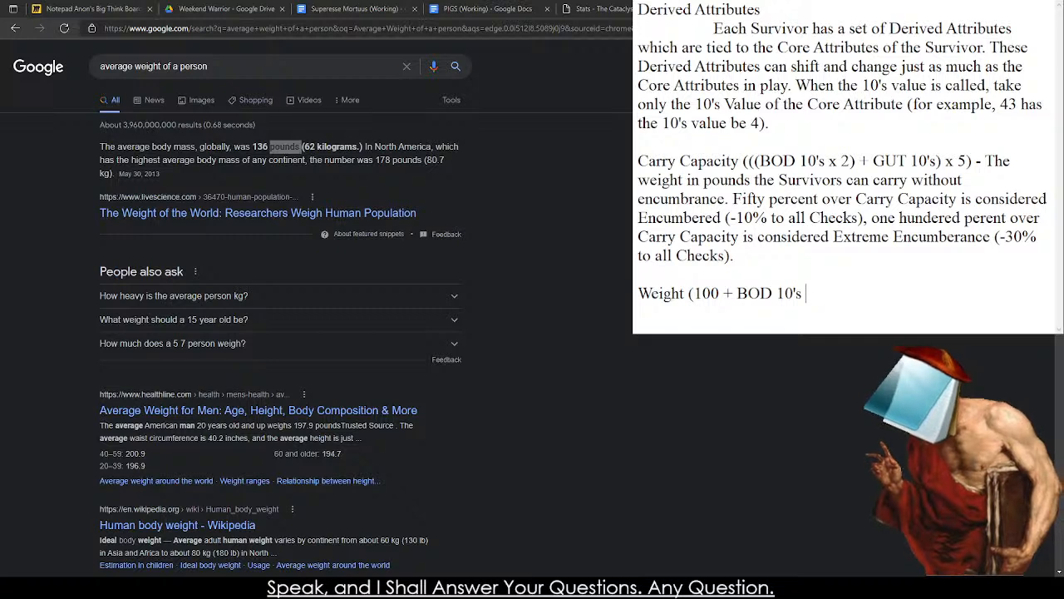
Finish the Weight formula with the multiplier "x 10)".
{"action": "type", "text": "x 3)"}
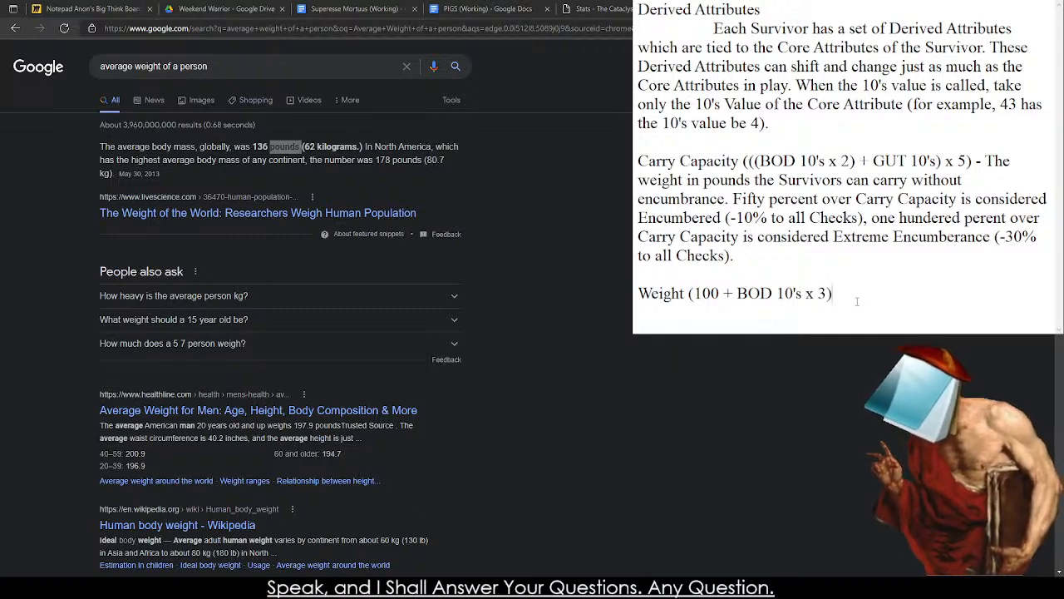
{"action": "key", "text": "BackSpace"}
{"action": "key", "text": "BackSpace"}
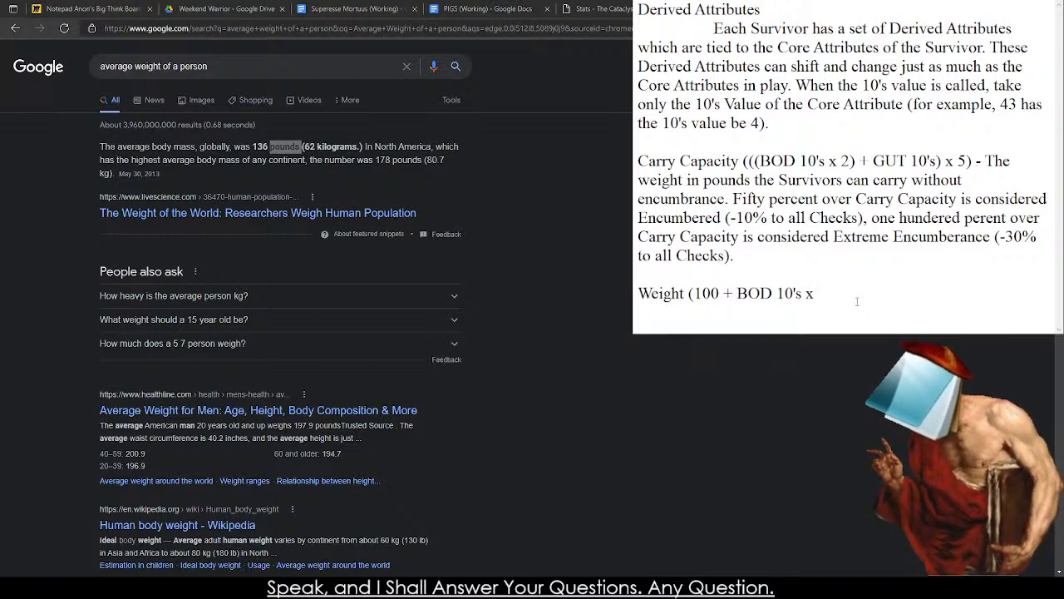
{"action": "type", "text": "10"}
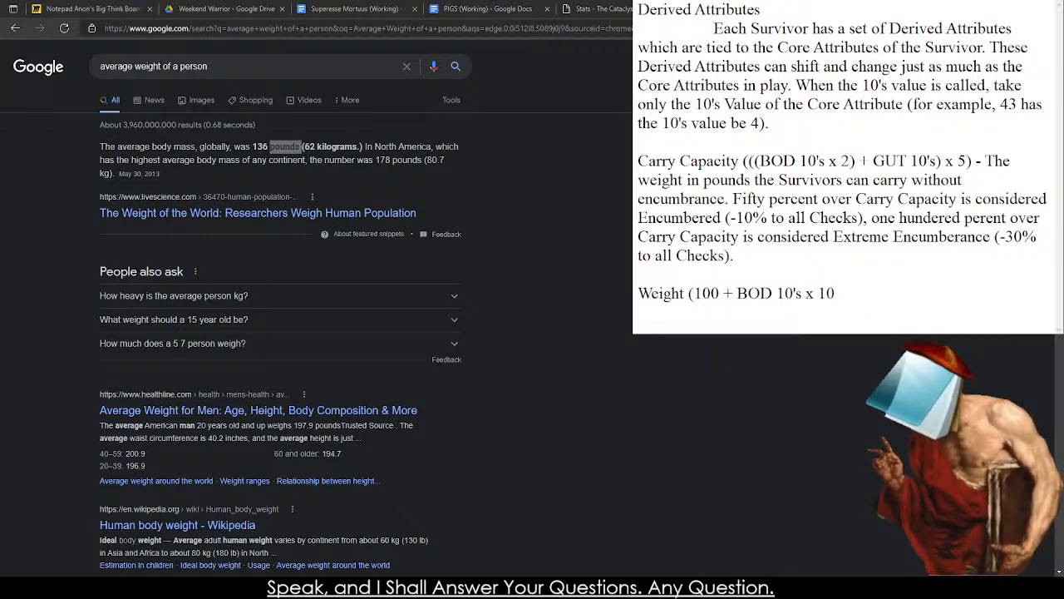
{"action": "type", "text": ")"}
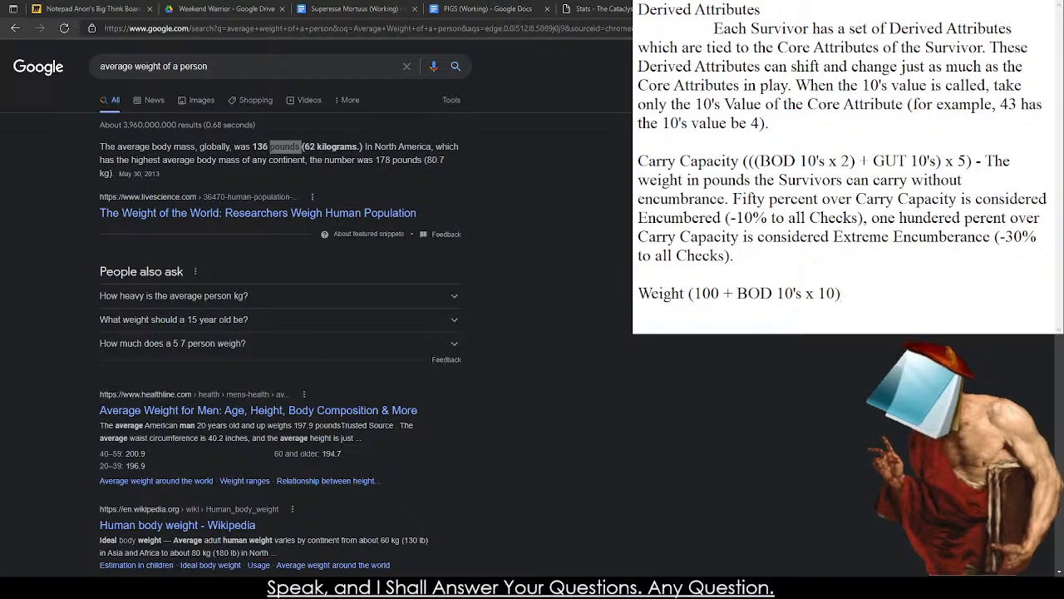
Try an example line "BOD 20 120" two lines below the Weight formula.
{"action": "key", "text": "Return"}
{"action": "key", "text": "Return"}
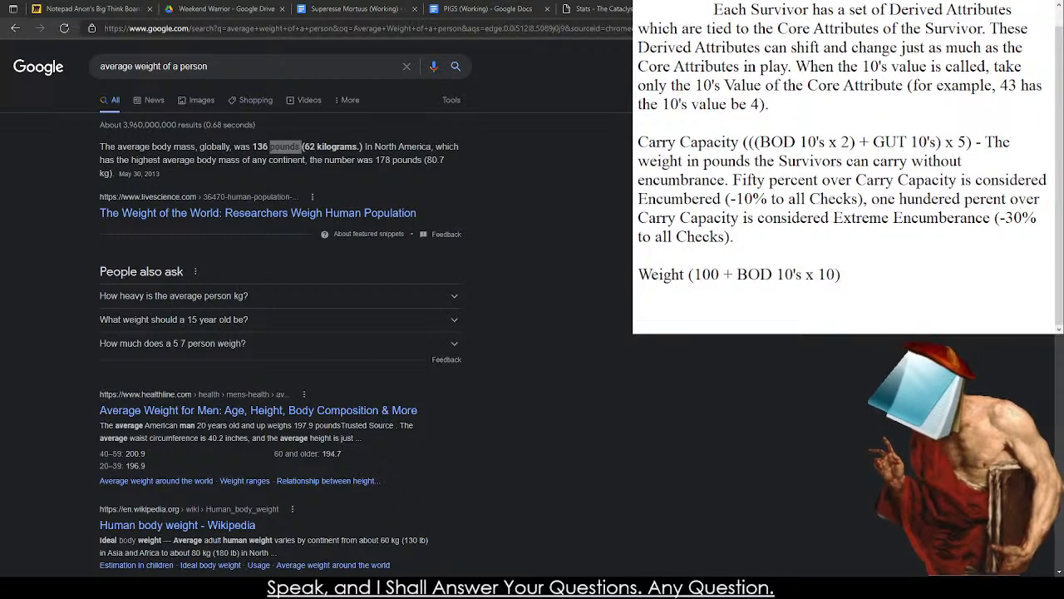
{"action": "type", "text": "BOD 20"}
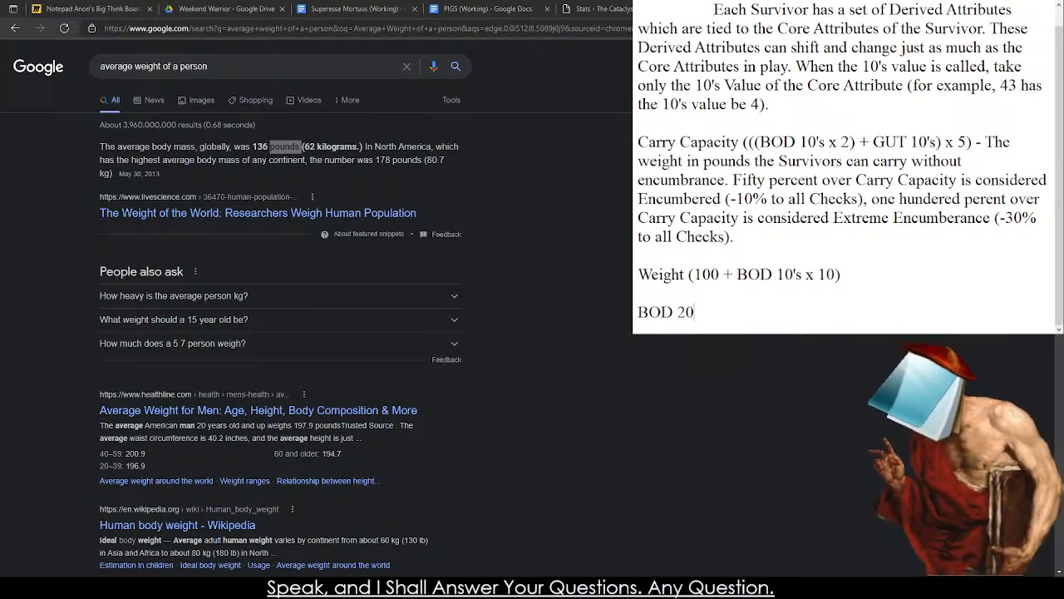
{"action": "type", "text": " 120"}
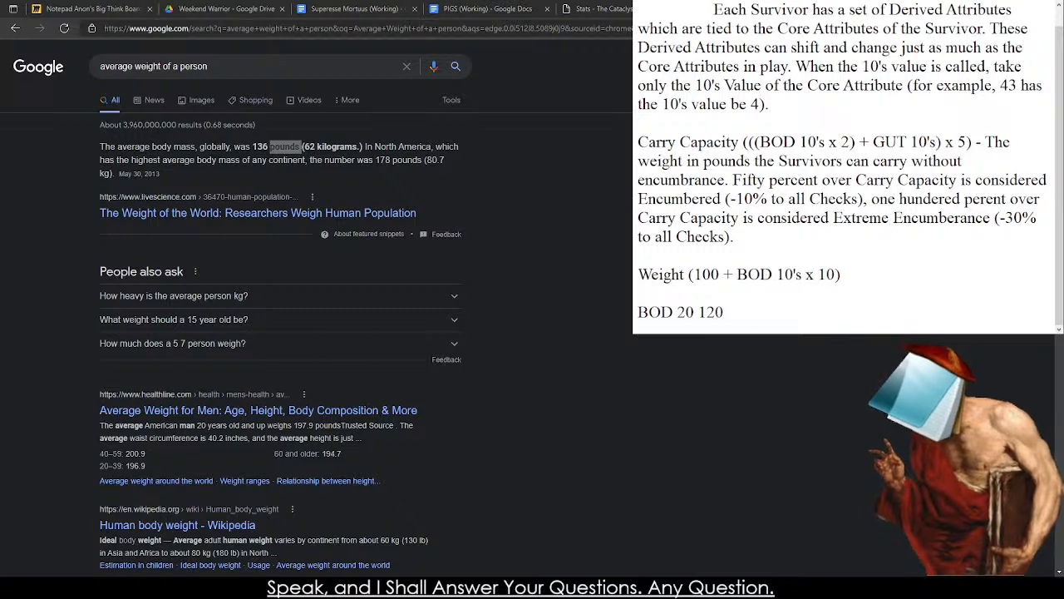
Rework the example line below the Weight formula into "BOD 4 (140)", and remove the example entirely.
{"action": "key", "text": "BackSpace"}
{"action": "key", "text": "BackSpace"}
{"action": "key", "text": "BackSpace"}
{"action": "key", "text": "BackSpace"}
{"action": "key", "text": "BackSpace"}
{"action": "key", "text": "BackSpace"}
{"action": "type", "text": "4"}
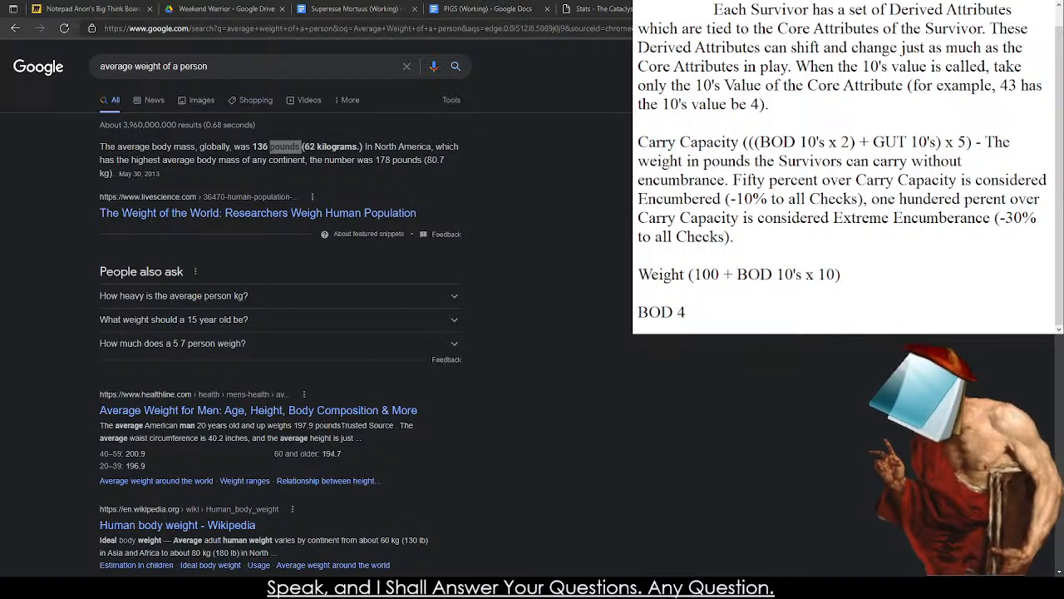
{"action": "type", "text": " (15"}
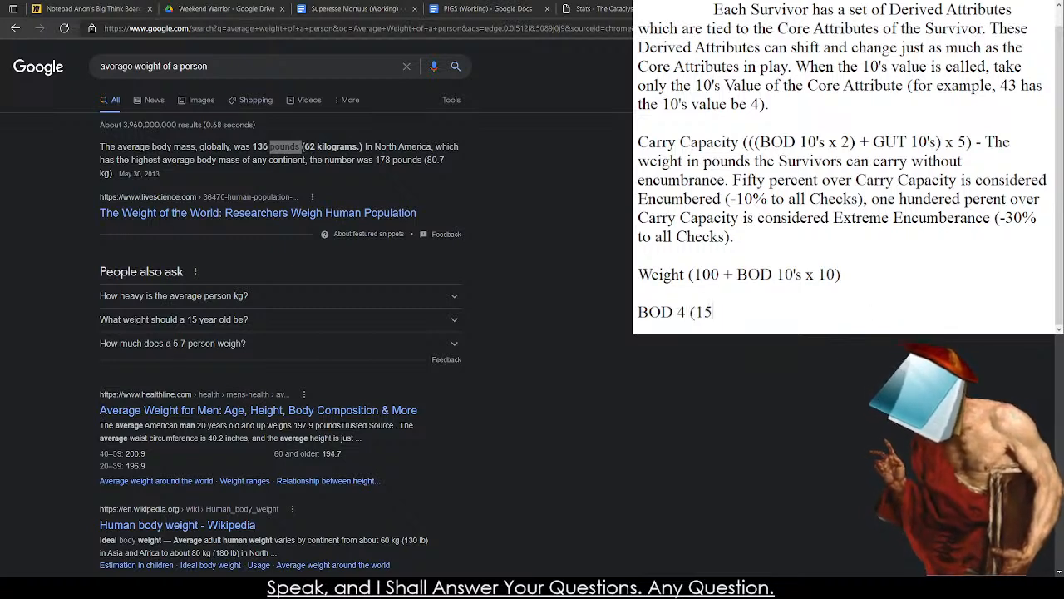
{"action": "key", "text": "BackSpace"}
{"action": "type", "text": "40)"}
{"action": "key", "text": "BackSpace"}
{"action": "key", "text": "BackSpace"}
{"action": "key", "text": "BackSpace"}
{"action": "key", "text": "BackSpace"}
{"action": "key", "text": "BackSpace"}
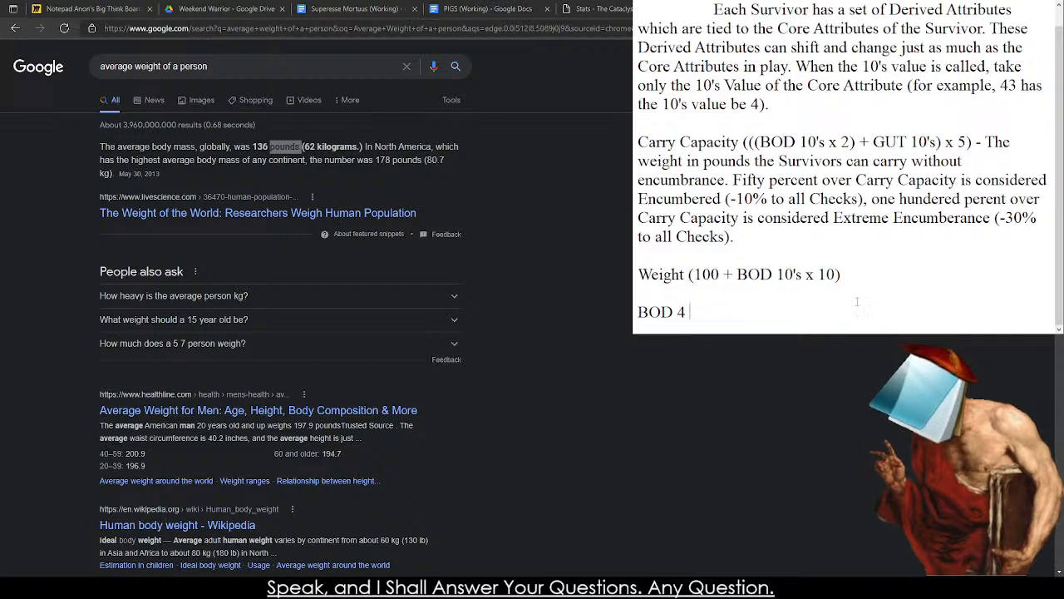
{"action": "key", "text": "BackSpace"}
{"action": "key", "text": "BackSpace"}
{"action": "key", "text": "BackSpace"}
{"action": "key", "text": "BackSpace"}
{"action": "key", "text": "BackSpace"}
{"action": "key", "text": "BackSpace"}
{"action": "key", "text": "BackSpace"}
{"action": "key", "text": "BackSpace"}
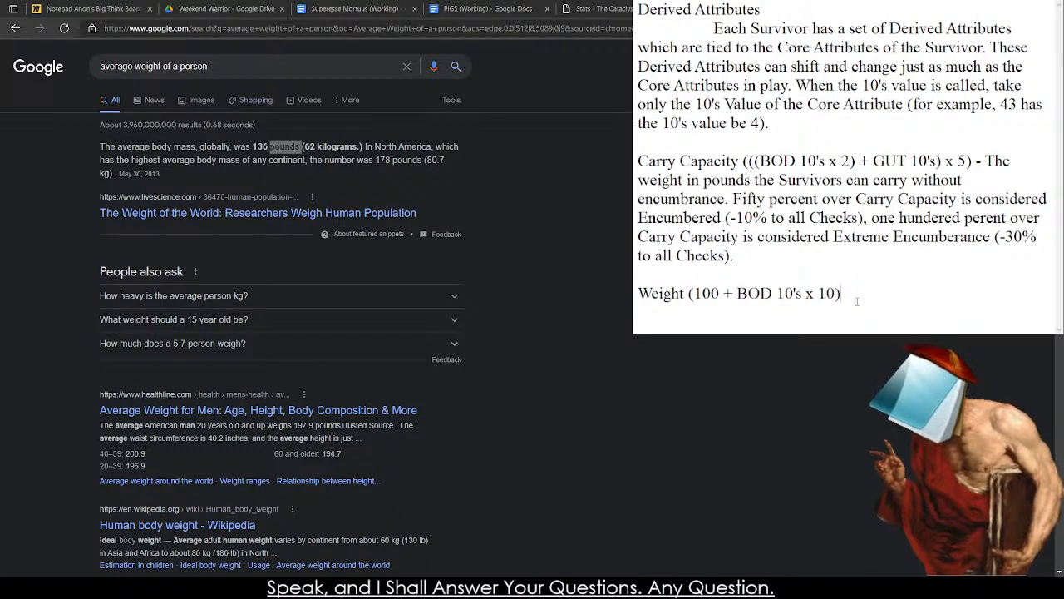
Delete the entire Weight formula line below the Carry Capacity paragraph.
{"action": "key", "text": "BackSpace"}
{"action": "key", "text": "BackSpace"}
{"action": "key", "text": "BackSpace"}
{"action": "key", "text": "BackSpace"}
{"action": "key", "text": "BackSpace"}
{"action": "key", "text": "BackSpace"}
{"action": "key", "text": "BackSpace"}
{"action": "key", "text": "BackSpace"}
{"action": "key", "text": "BackSpace"}
{"action": "key", "text": "BackSpace"}
{"action": "key", "text": "BackSpace"}
{"action": "key", "text": "BackSpace"}
{"action": "key", "text": "BackSpace"}
{"action": "key", "text": "BackSpace"}
{"action": "key", "text": "BackSpace"}
{"action": "key", "text": "BackSpace"}
{"action": "key", "text": "BackSpace"}
{"action": "key", "text": "BackSpace"}
{"action": "key", "text": "BackSpace"}
{"action": "key", "text": "BackSpace"}
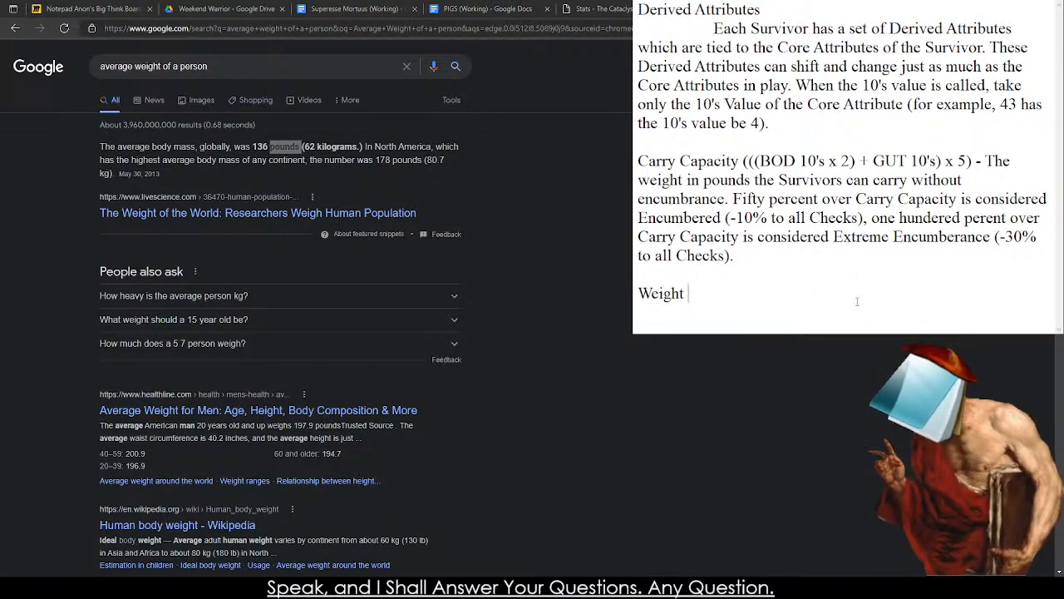
{"action": "key", "text": "BackSpace"}
{"action": "key", "text": "BackSpace"}
{"action": "key", "text": "BackSpace"}
{"action": "key", "text": "BackSpace"}
{"action": "key", "text": "BackSpace"}
{"action": "key", "text": "BackSpace"}
{"action": "key", "text": "BackSpace"}
{"action": "key", "text": "BackSpace"}
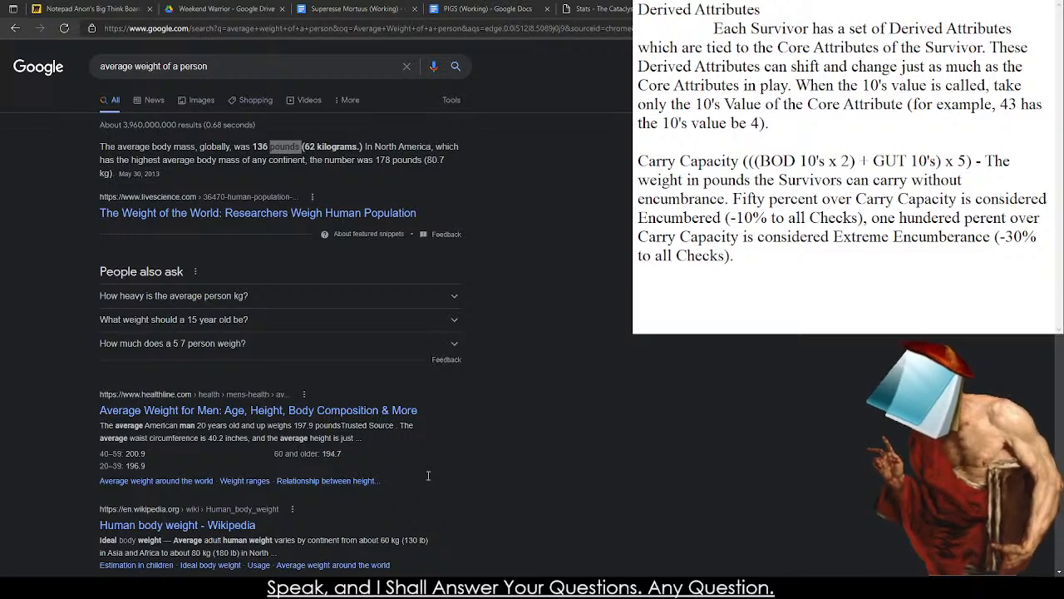
Switch to the Cataclysm wiki's Stats page, expand its Character navigation section and open the Hidden stats page.
{"action": "left_click", "coordinate": [597, 8]}
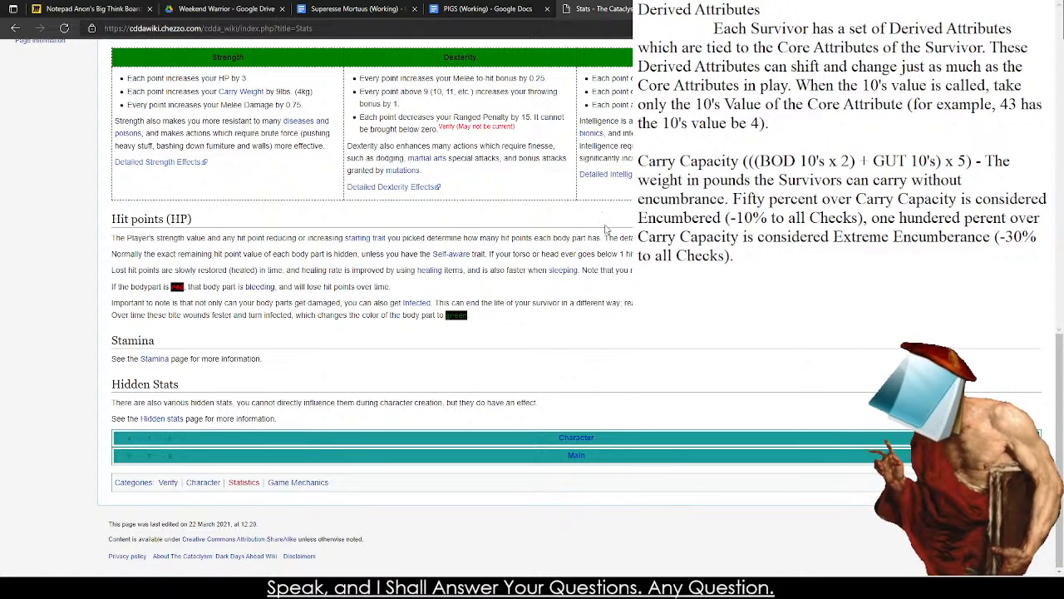
{"action": "left_click", "coordinate": [861, 443]}
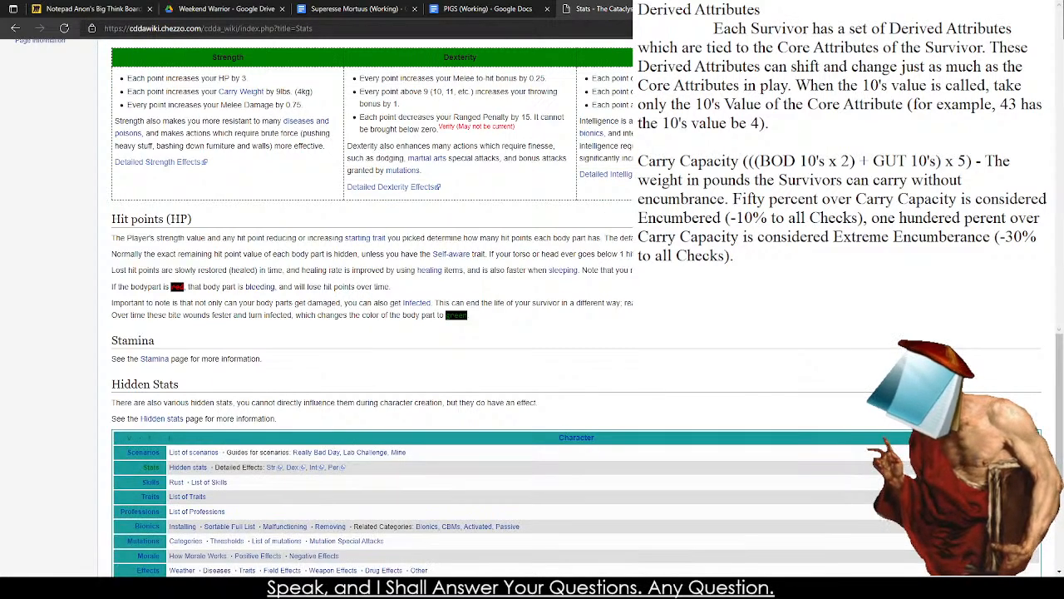
{"action": "scroll", "coordinate": [274, 319], "scroll_direction": "down", "scroll_amount": 2}
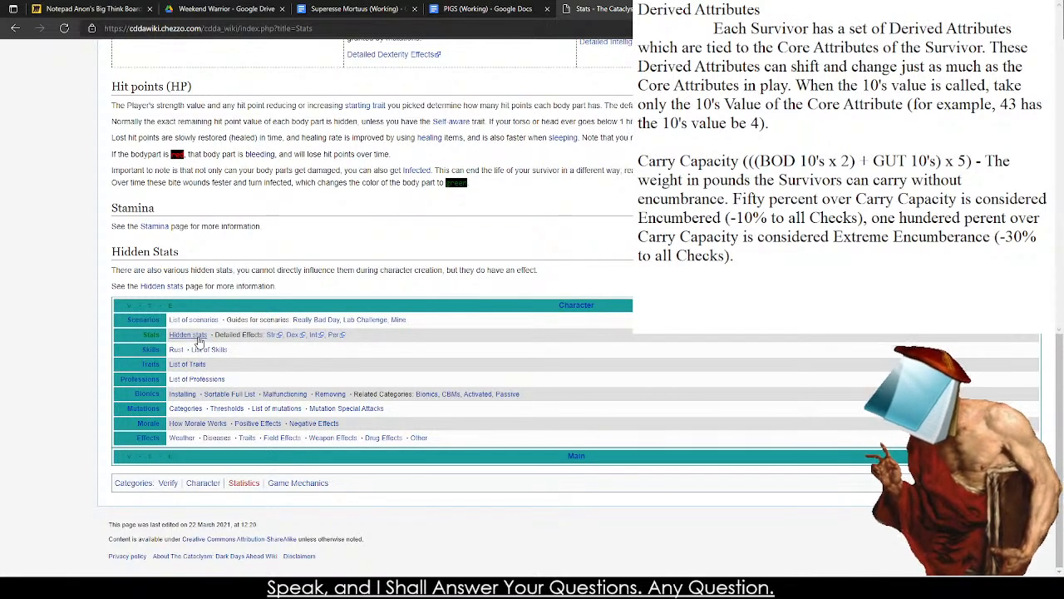
{"action": "left_click", "coordinate": [198, 336]}
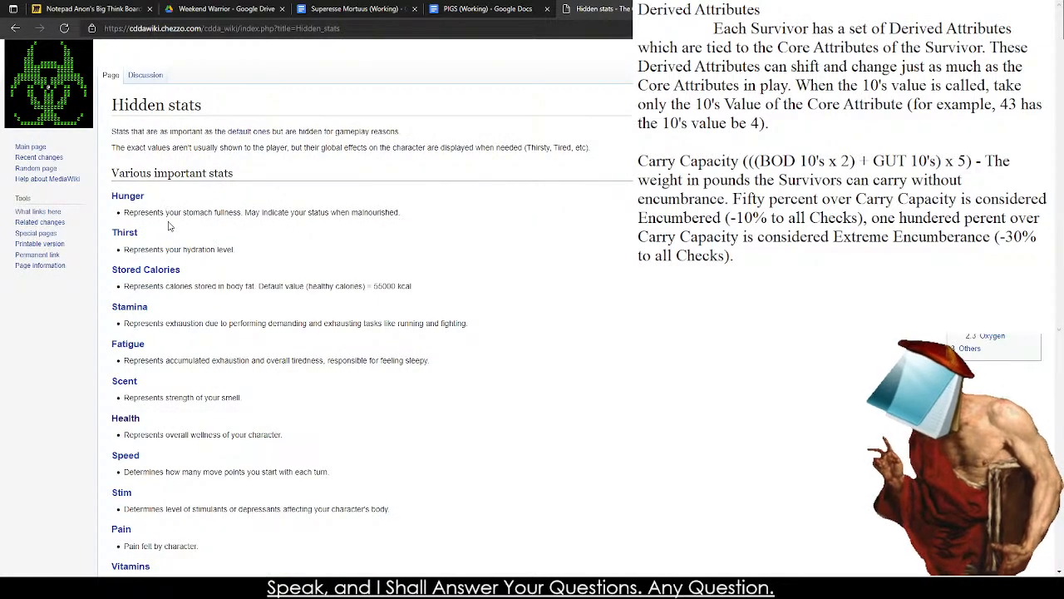
Open the Stamina article from the Hidden stats page and read through its pool, regeneration, burn and interaction rules.
{"action": "middle_click", "coordinate": [140, 307]}
{"action": "left_click", "coordinate": [130, 307]}
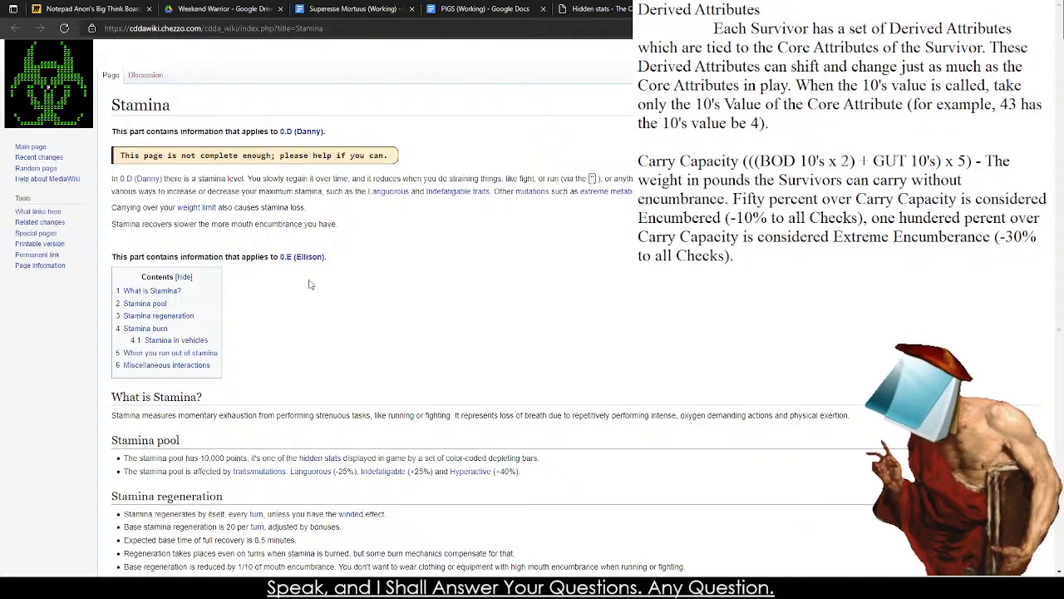
{"action": "scroll", "coordinate": [309, 285], "scroll_direction": "down", "scroll_amount": 5}
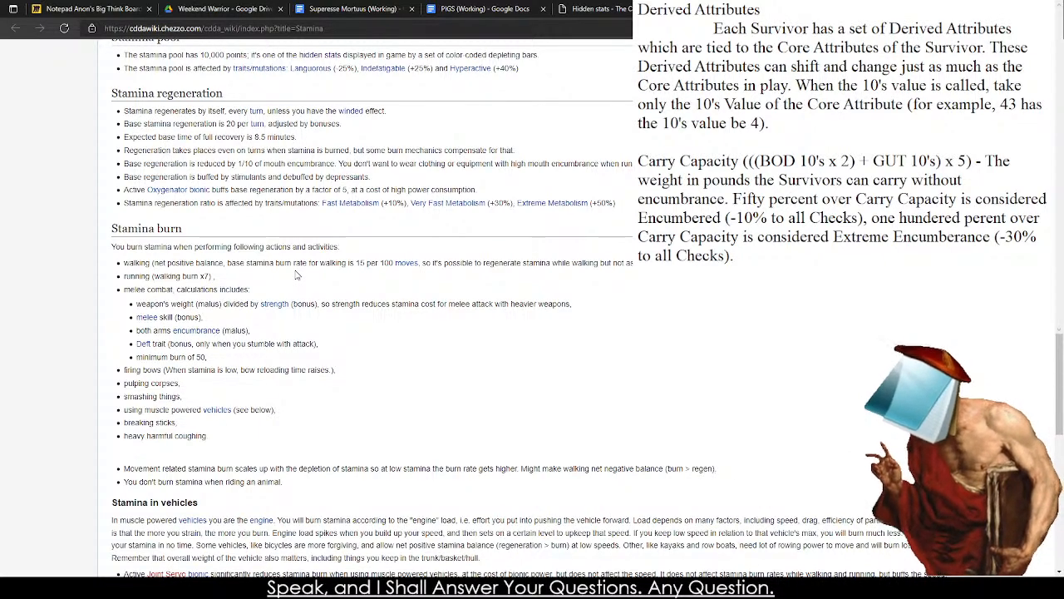
{"action": "scroll", "coordinate": [297, 275], "scroll_direction": "down", "scroll_amount": 5}
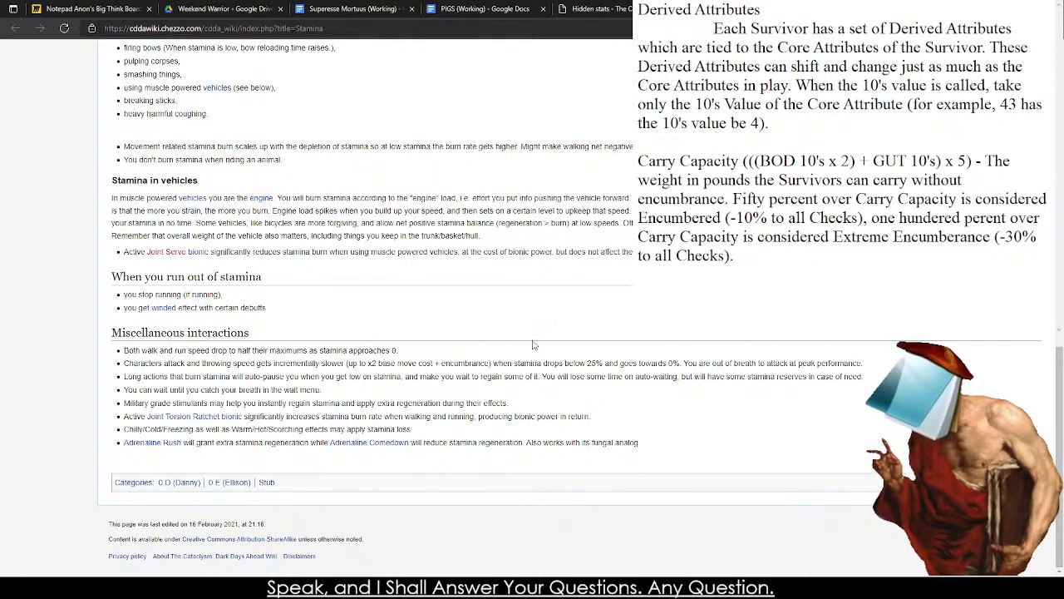
Close the Stamina article and review the important and secondary stats on the Hidden stats page.
{"action": "left_click", "coordinate": [15, 27]}
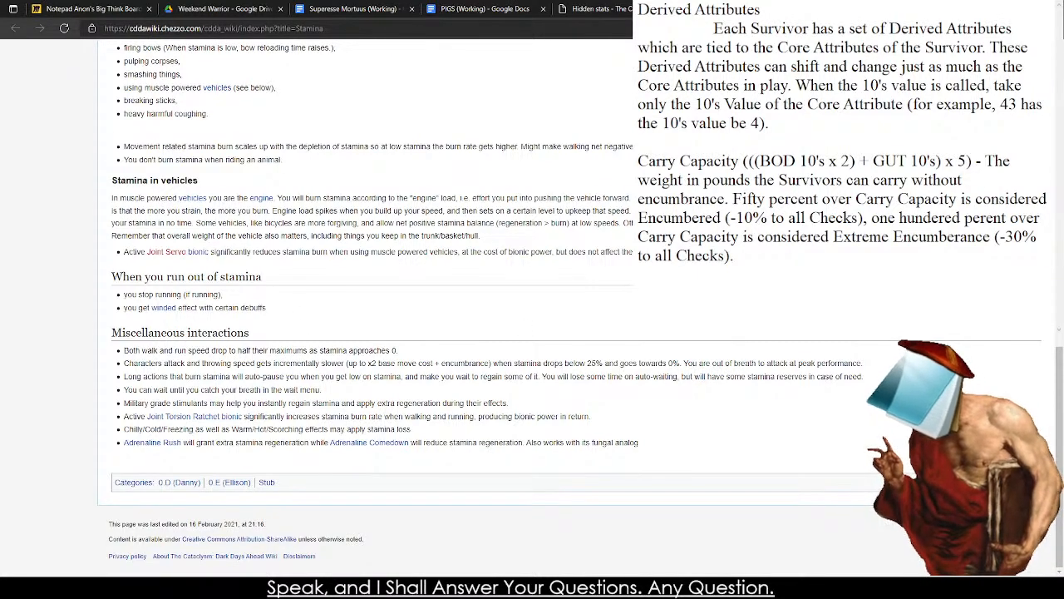
{"action": "scroll", "coordinate": [294, 272], "scroll_direction": "down", "scroll_amount": 6}
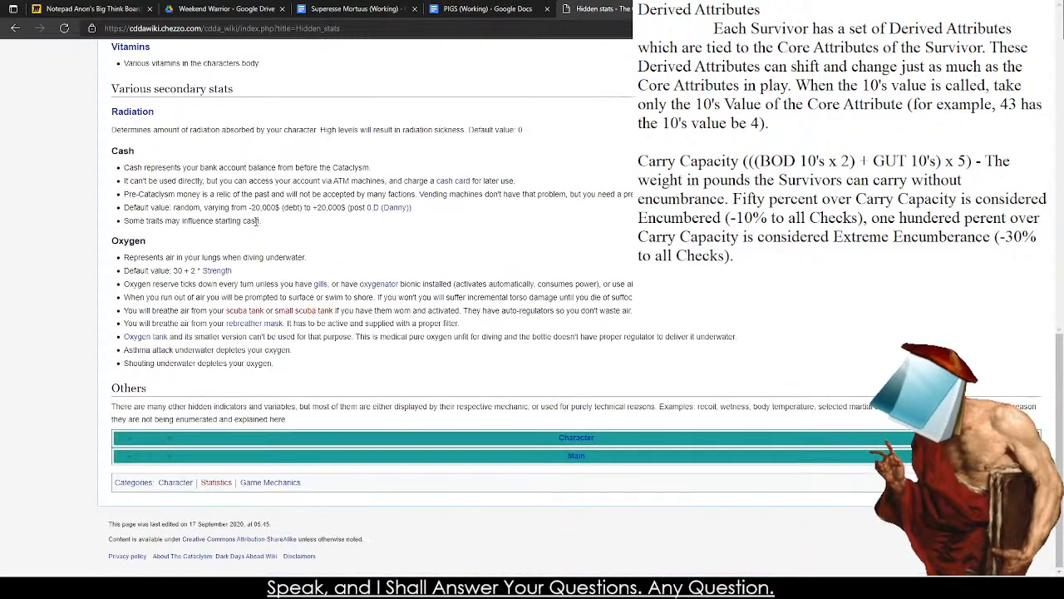
{"action": "scroll", "coordinate": [294, 272], "scroll_direction": "up", "scroll_amount": 4}
{"action": "scroll", "coordinate": [391, 300], "scroll_direction": "up", "scroll_amount": 3}
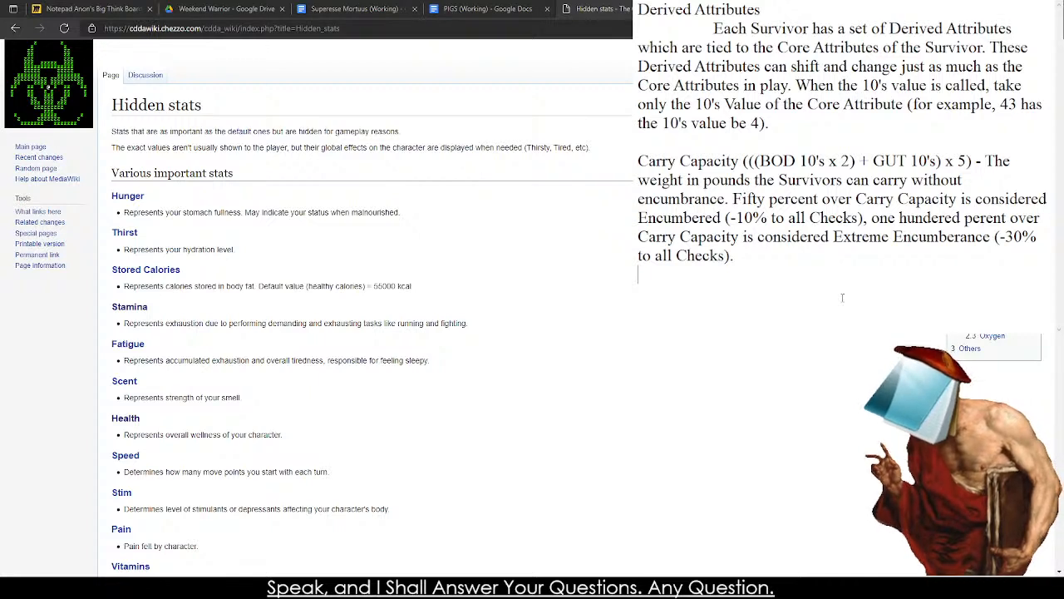
Return to the notes and leave an empty line below the Carry Capacity paragraph for the next attribute.
{"action": "type", "text": "Ca"}
{"action": "key", "text": "BackSpace"}
{"action": "key", "text": "BackSpace"}
{"action": "key", "text": "BackSpace"}
{"action": "key", "text": "Return"}
{"action": "key", "text": "Return"}
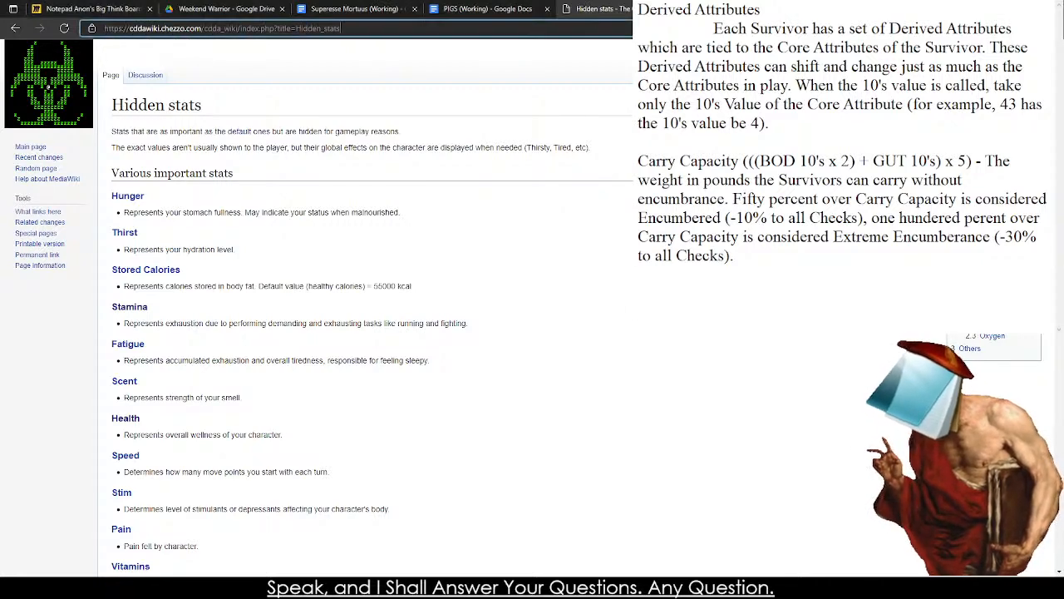
Switch to the browser, search Google for "Project ZOmboid Stats" and open the PZwiki Skills page.
{"action": "left_click", "coordinate": [608, 35]}
{"action": "type", "text": "Project ZOmboid Stats"}
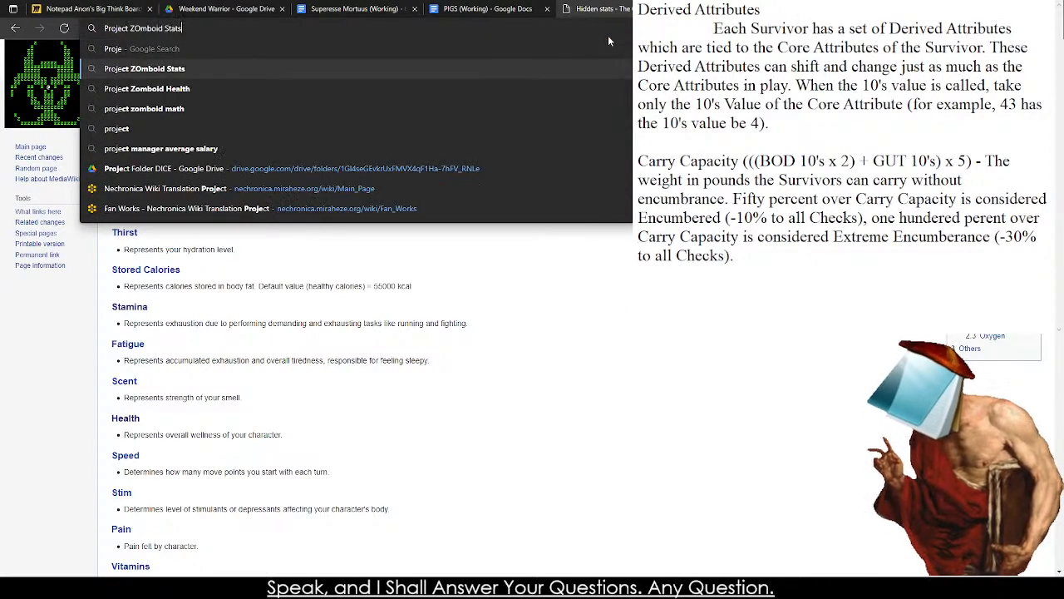
{"action": "key", "text": "Return"}
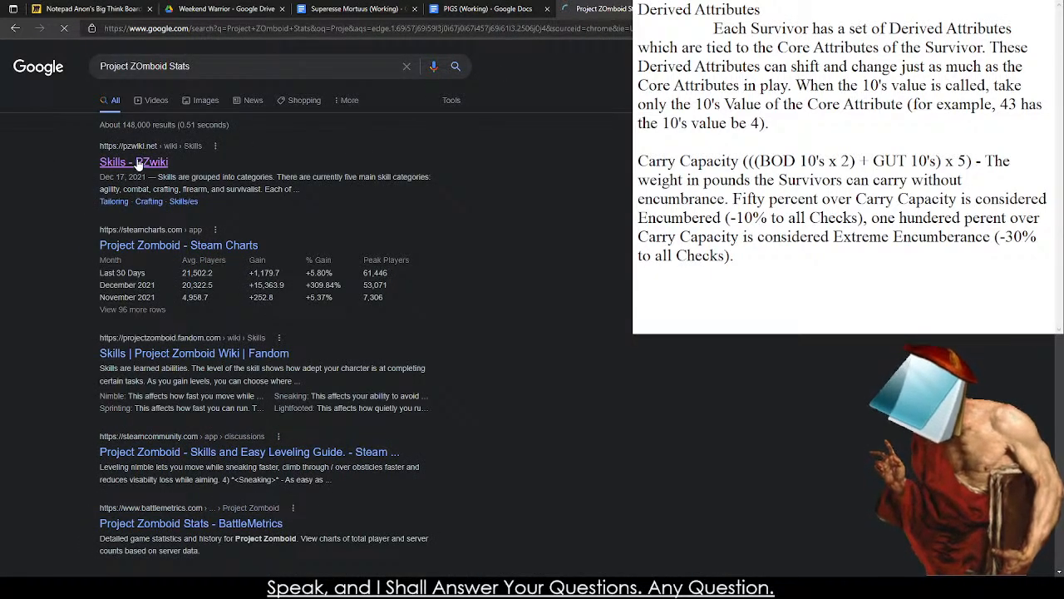
{"action": "left_click", "coordinate": [134, 165]}
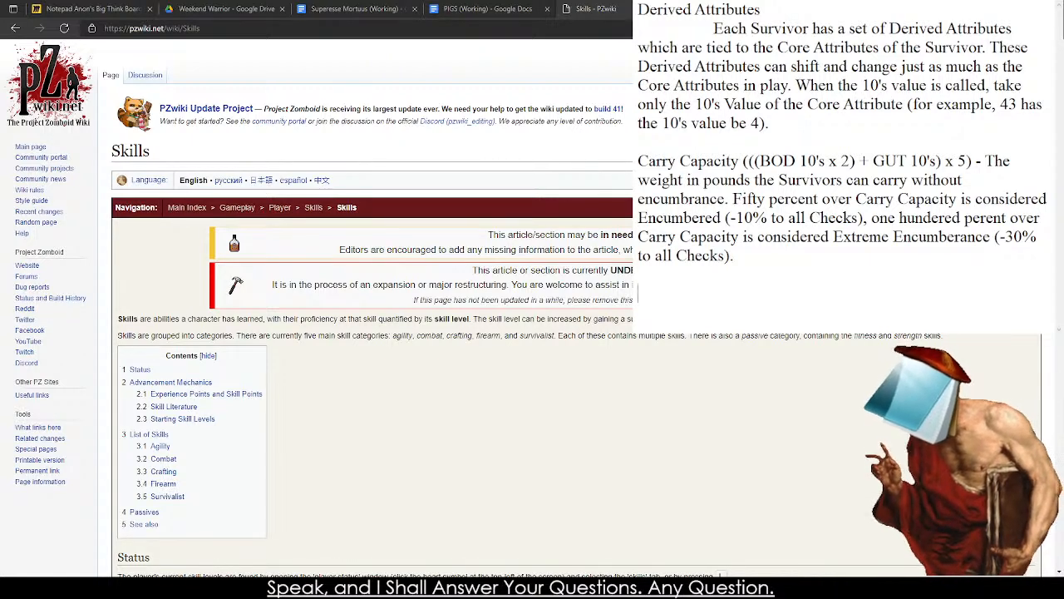
Look through the PZwiki Skills page, examining the status panel, advancement mechanics and the agility, combat, crafting and firearm skill tables.
{"action": "scroll", "coordinate": [392, 498], "scroll_direction": "down", "scroll_amount": 3}
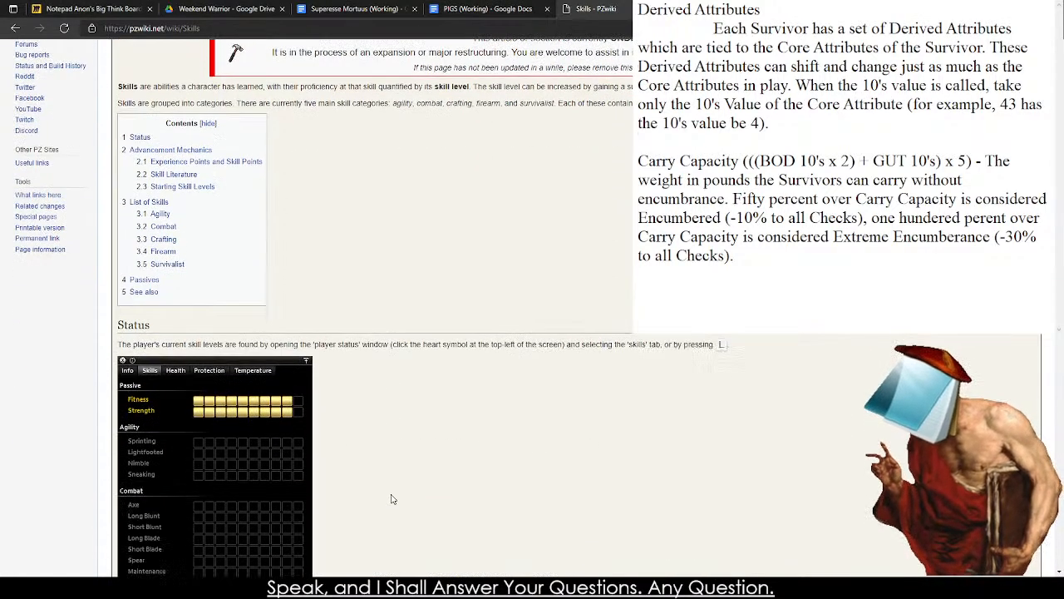
{"action": "scroll", "coordinate": [392, 497], "scroll_direction": "down", "scroll_amount": 6}
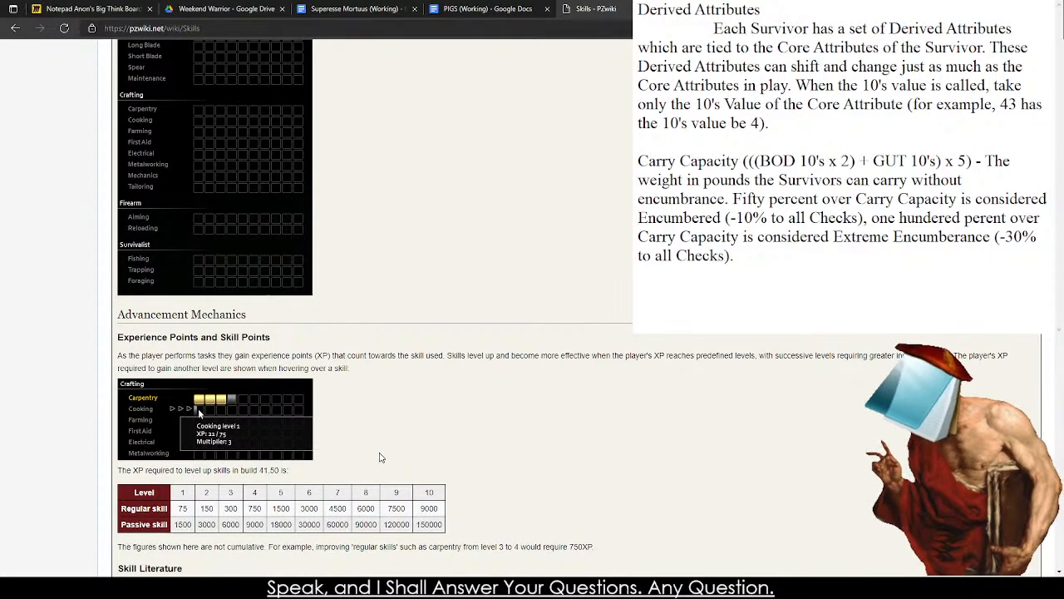
{"action": "scroll", "coordinate": [381, 461], "scroll_direction": "down", "scroll_amount": 20}
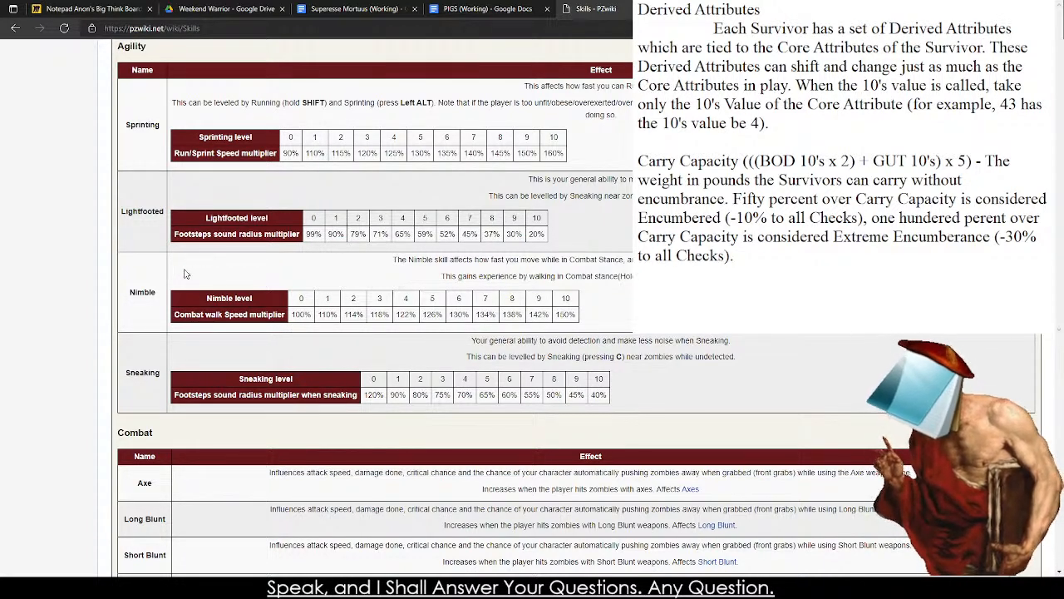
{"action": "scroll", "coordinate": [241, 384], "scroll_direction": "down", "scroll_amount": 1}
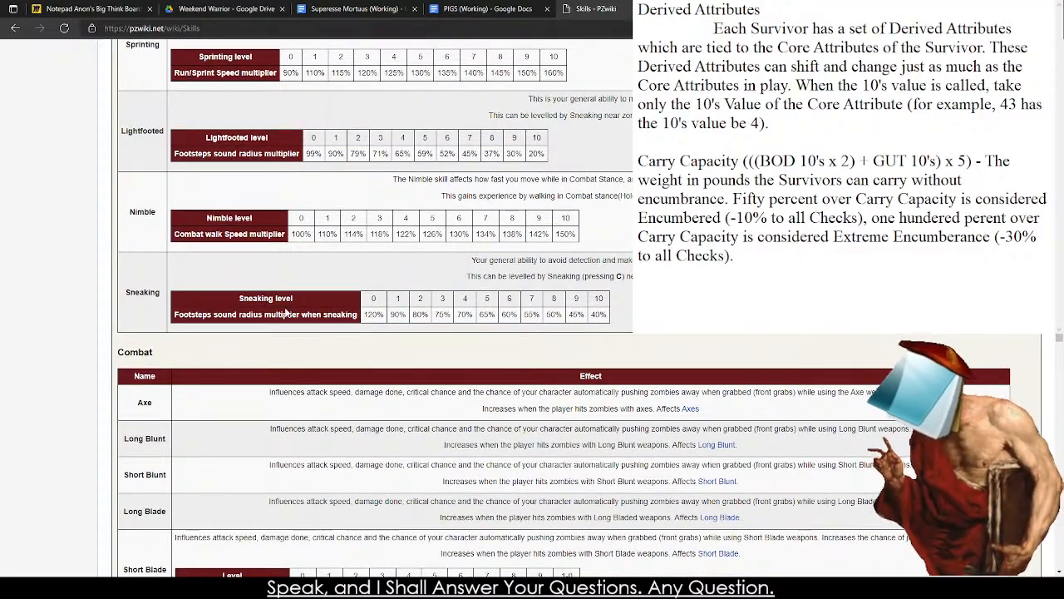
{"action": "scroll", "coordinate": [295, 310], "scroll_direction": "down", "scroll_amount": 2}
{"action": "scroll", "coordinate": [295, 281], "scroll_direction": "down", "scroll_amount": 1}
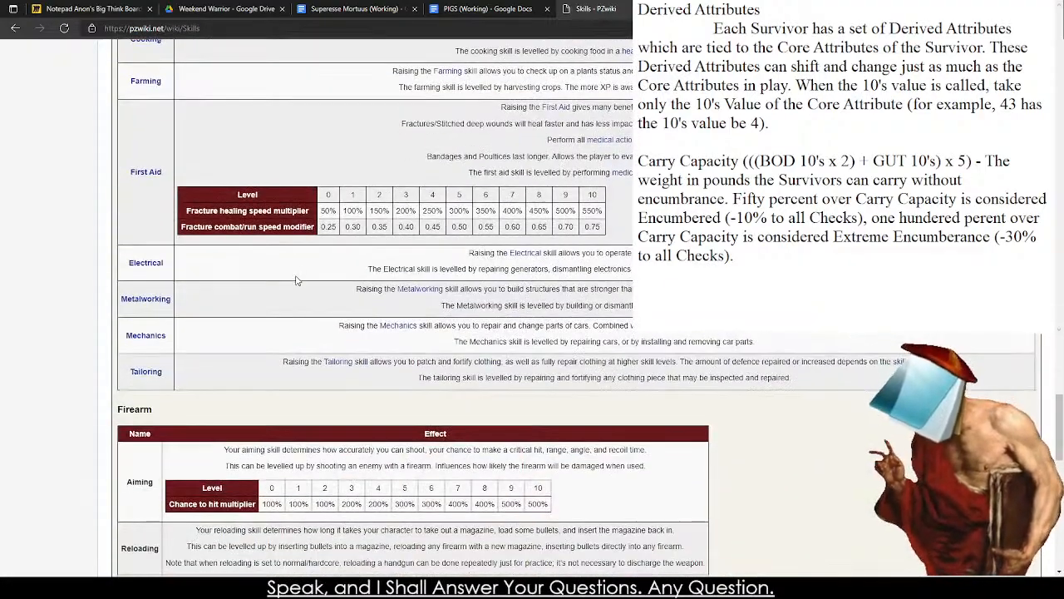
{"action": "scroll", "coordinate": [302, 249], "scroll_direction": "up", "scroll_amount": 20}
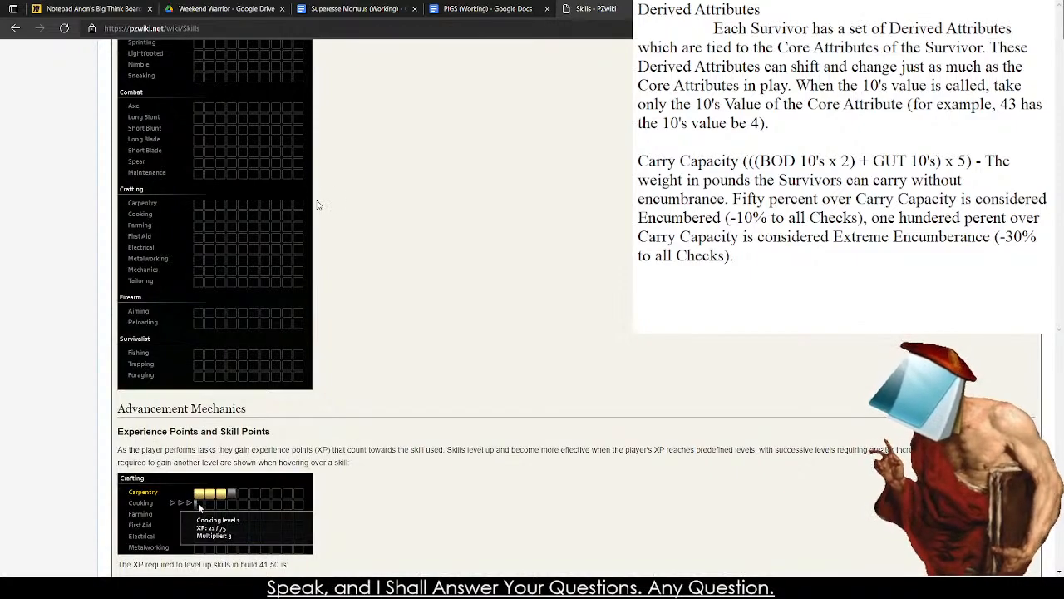
{"action": "scroll", "coordinate": [329, 205], "scroll_direction": "up", "scroll_amount": 5}
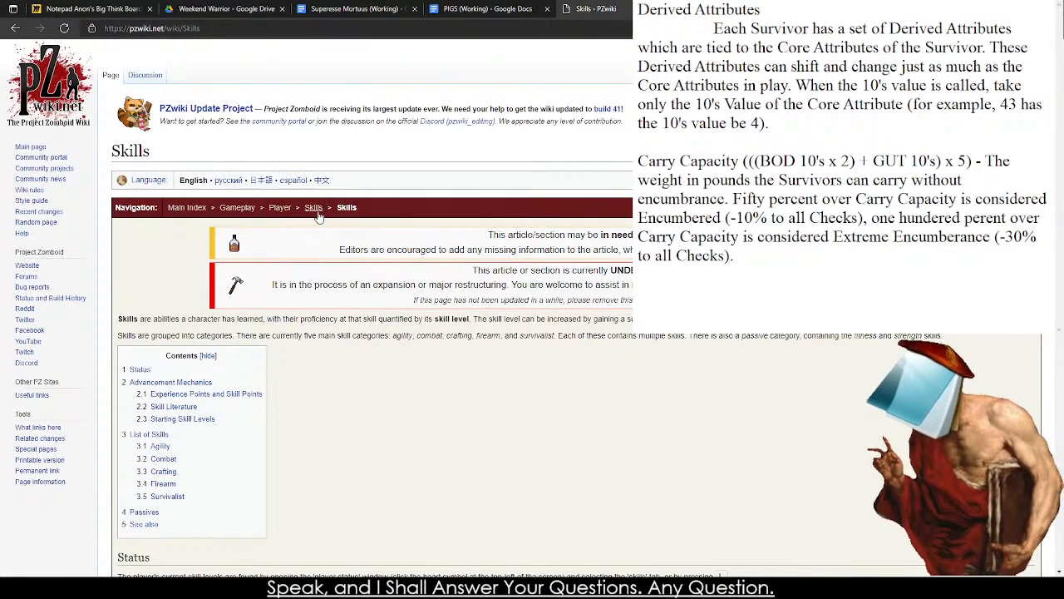
{"action": "scroll", "coordinate": [318, 217], "scroll_direction": "down", "scroll_amount": 15}
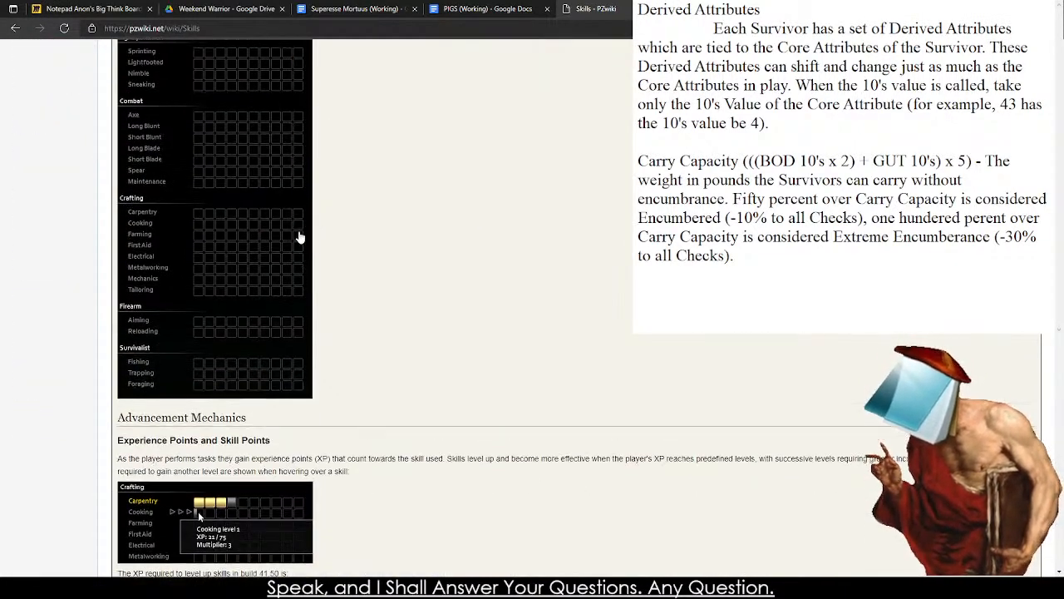
{"action": "scroll", "coordinate": [301, 238], "scroll_direction": "up", "scroll_amount": 5}
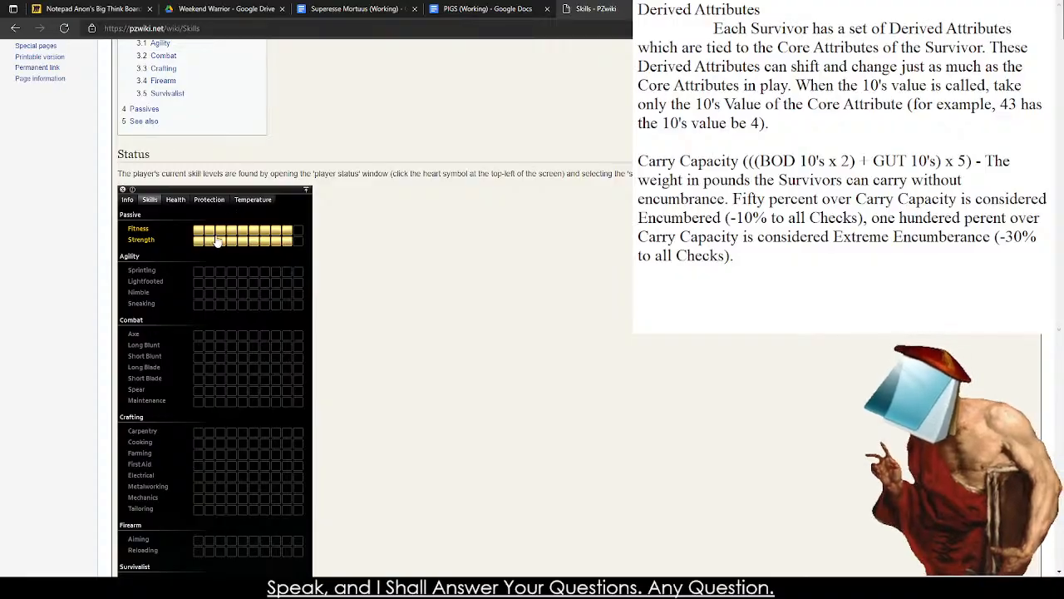
{"action": "scroll", "coordinate": [387, 374], "scroll_direction": "down", "scroll_amount": 8}
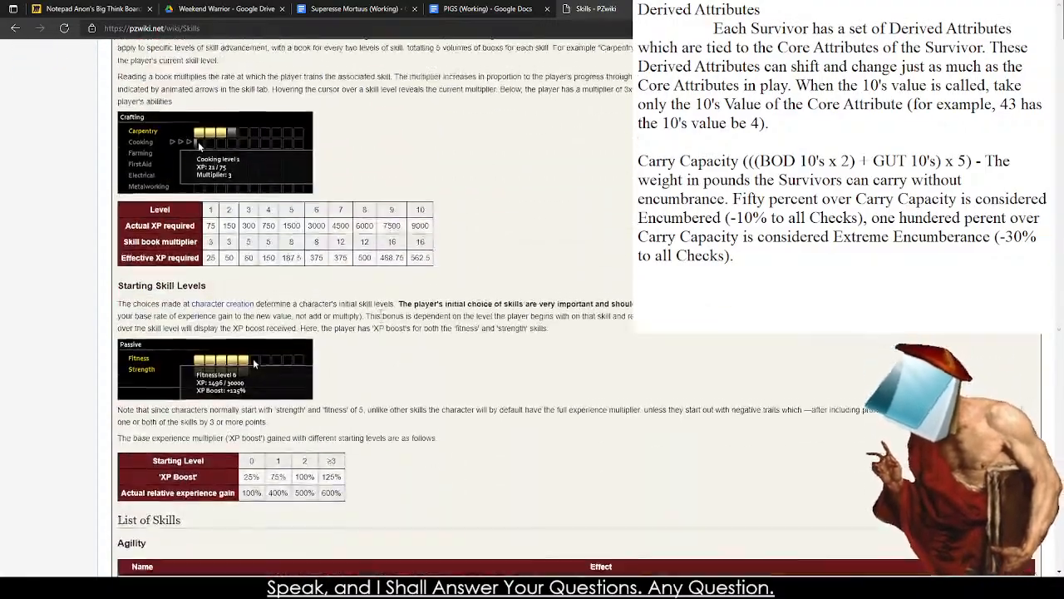
{"action": "scroll", "coordinate": [215, 260], "scroll_direction": "down", "scroll_amount": 9}
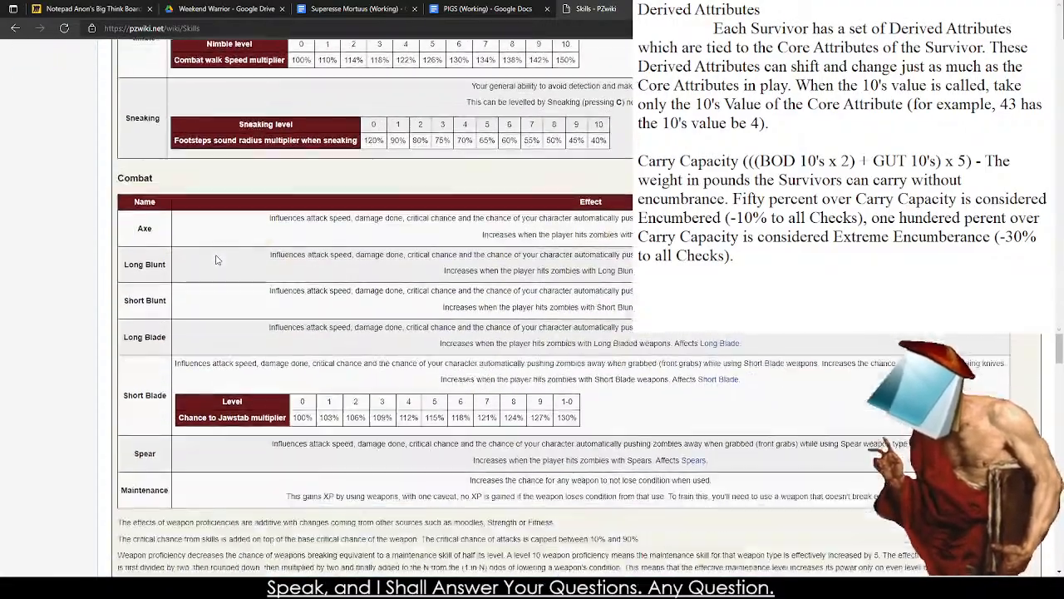
{"action": "scroll", "coordinate": [249, 266], "scroll_direction": "up", "scroll_amount": 12}
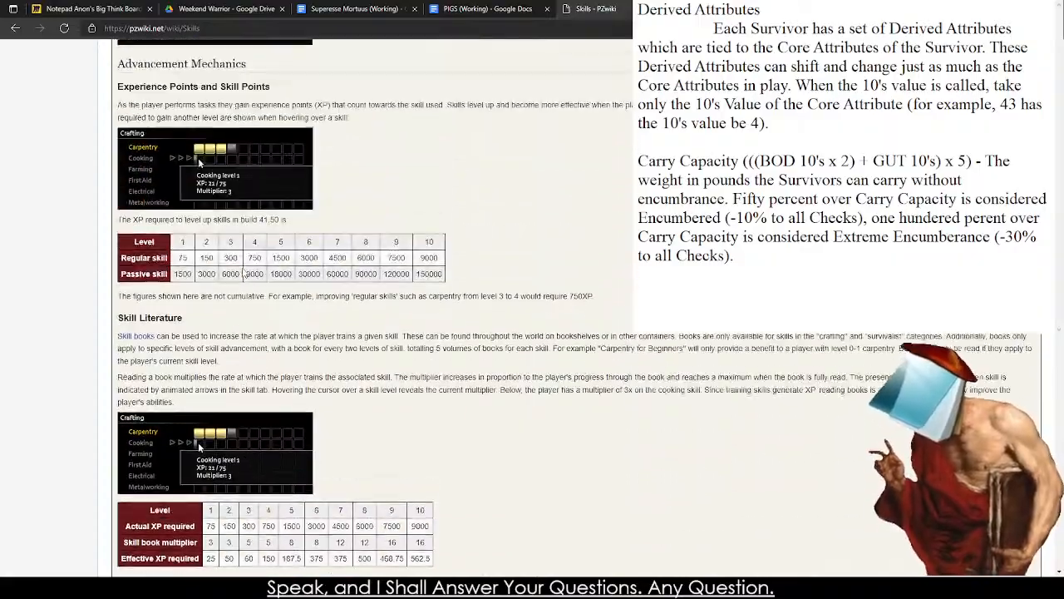
Look through the PZwiki Skills page down to the Passives section, examining the Strength and Fitness multiplier tables.
{"action": "scroll", "coordinate": [244, 272], "scroll_direction": "up", "scroll_amount": 4}
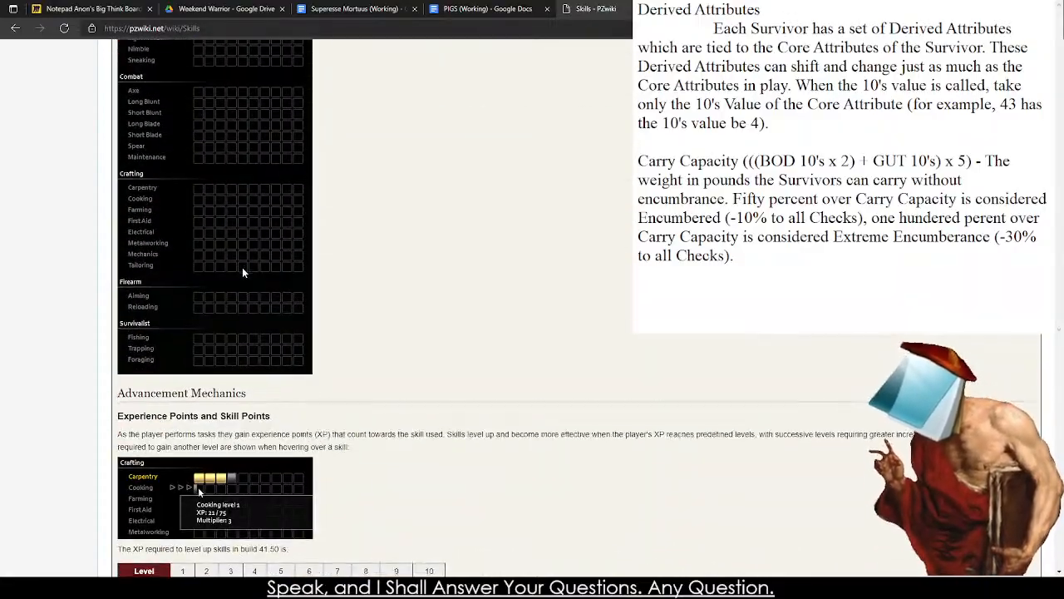
{"action": "scroll", "coordinate": [242, 267], "scroll_direction": "down", "scroll_amount": 15}
{"action": "scroll", "coordinate": [244, 275], "scroll_direction": "down", "scroll_amount": 5}
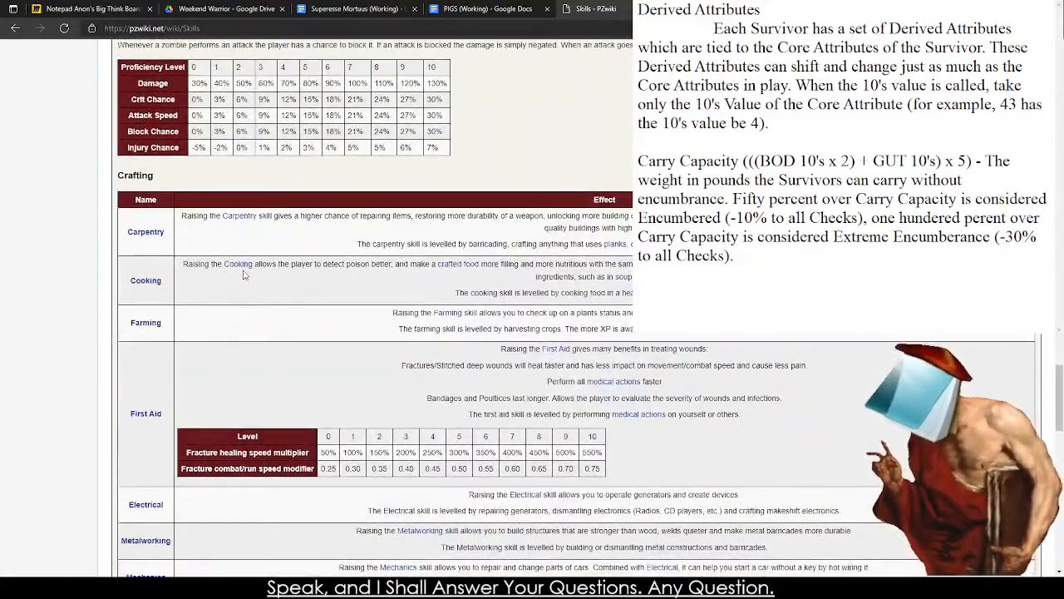
{"action": "scroll", "coordinate": [244, 275], "scroll_direction": "up", "scroll_amount": 6}
{"action": "scroll", "coordinate": [244, 274], "scroll_direction": "up", "scroll_amount": 8}
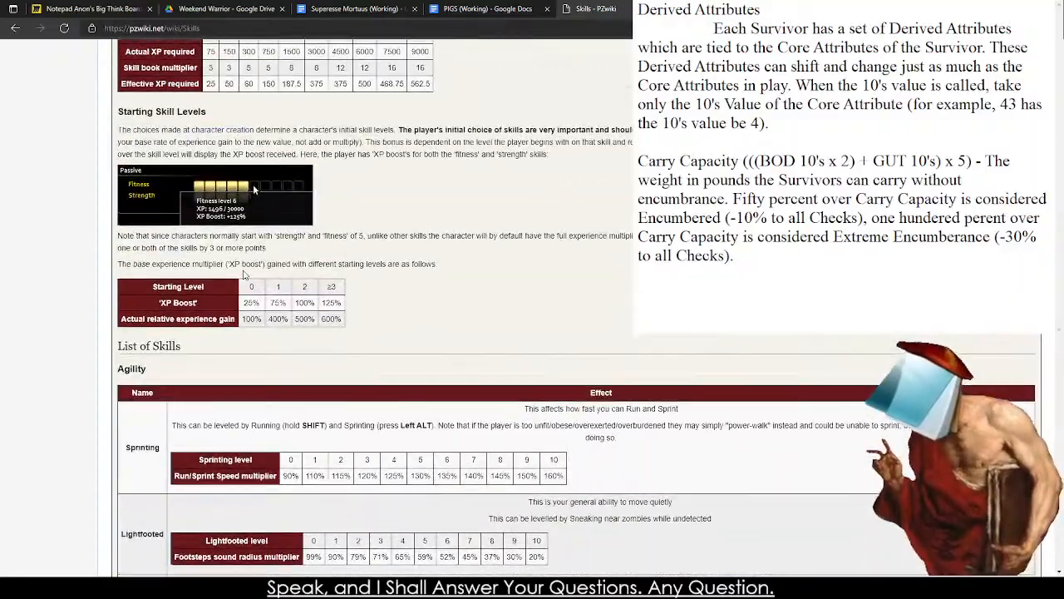
{"action": "scroll", "coordinate": [337, 227], "scroll_direction": "up", "scroll_amount": 15}
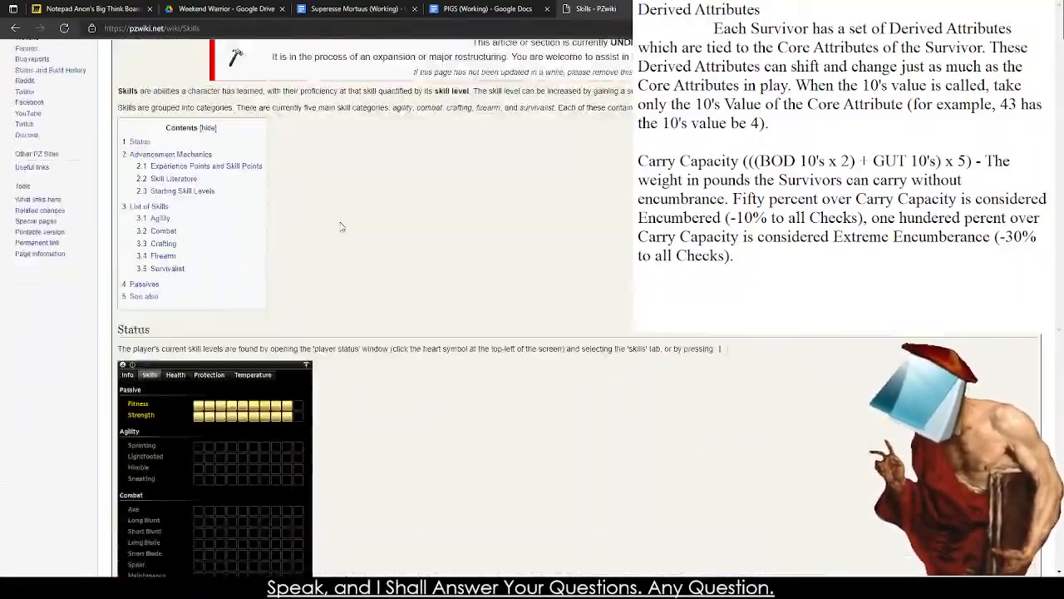
{"action": "scroll", "coordinate": [340, 225], "scroll_direction": "down", "scroll_amount": 10}
{"action": "scroll", "coordinate": [340, 226], "scroll_direction": "down", "scroll_amount": 10}
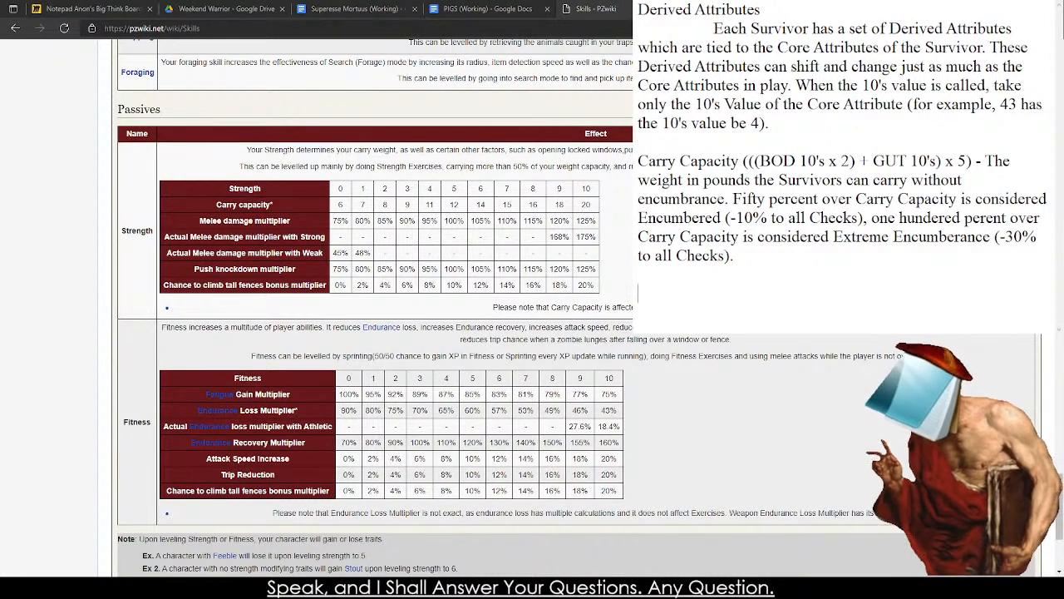
{"action": "left_click_drag", "start_coordinate": [881, 261], "coordinate": [642, 163]}
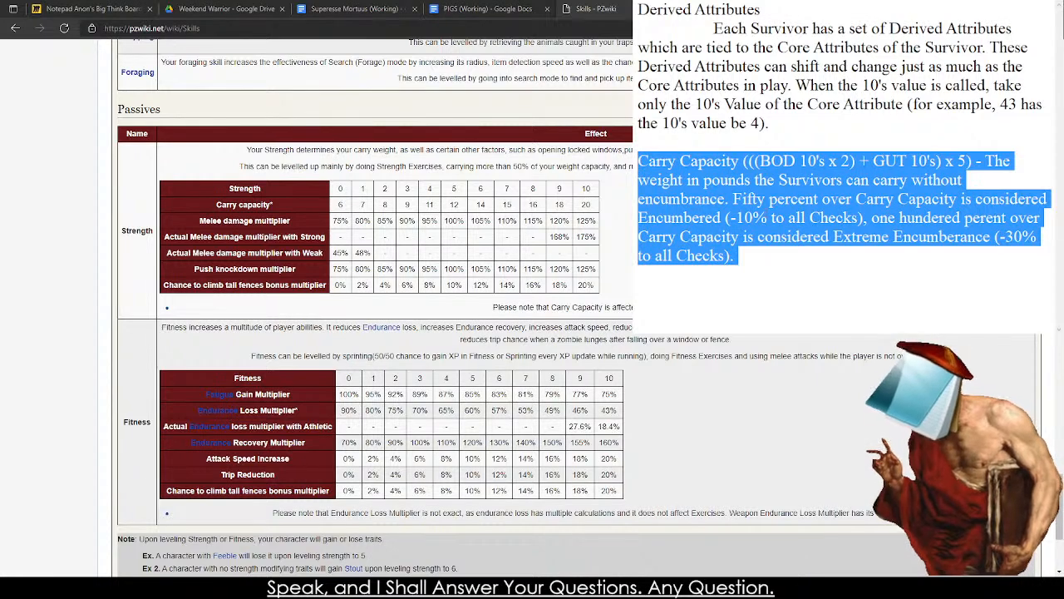
{"action": "left_click_drag", "start_coordinate": [852, 279], "coordinate": [685, 180]}
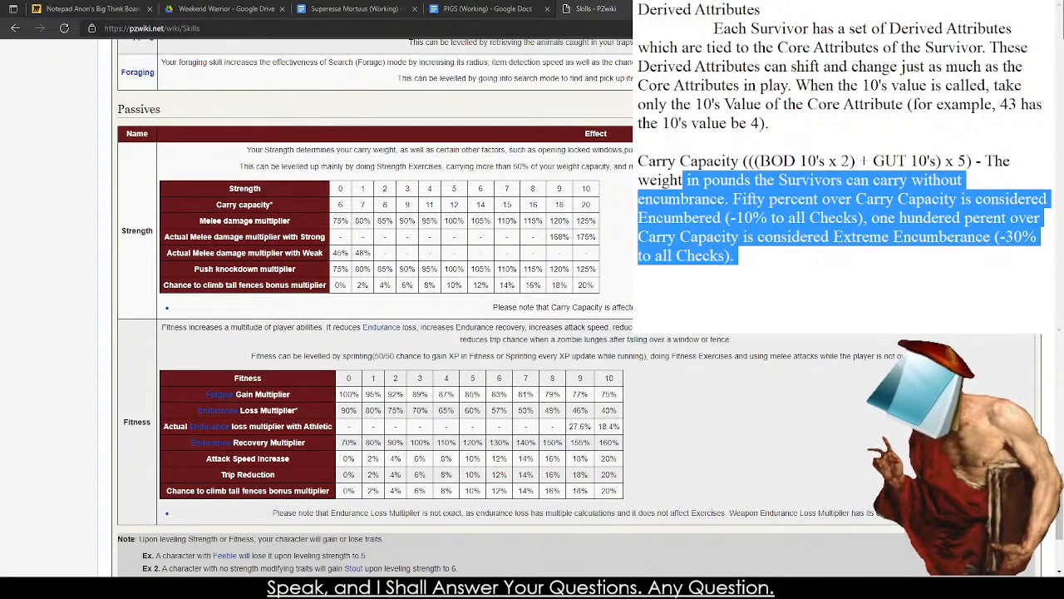
{"action": "left_click", "coordinate": [765, 281]}
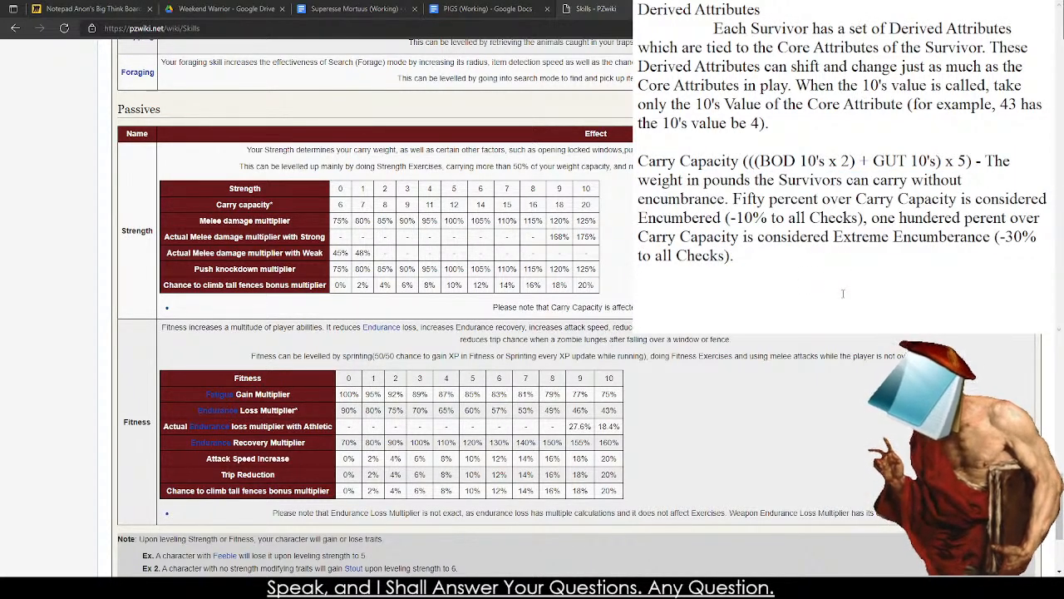
{"action": "type", "text": "Damagee M"}
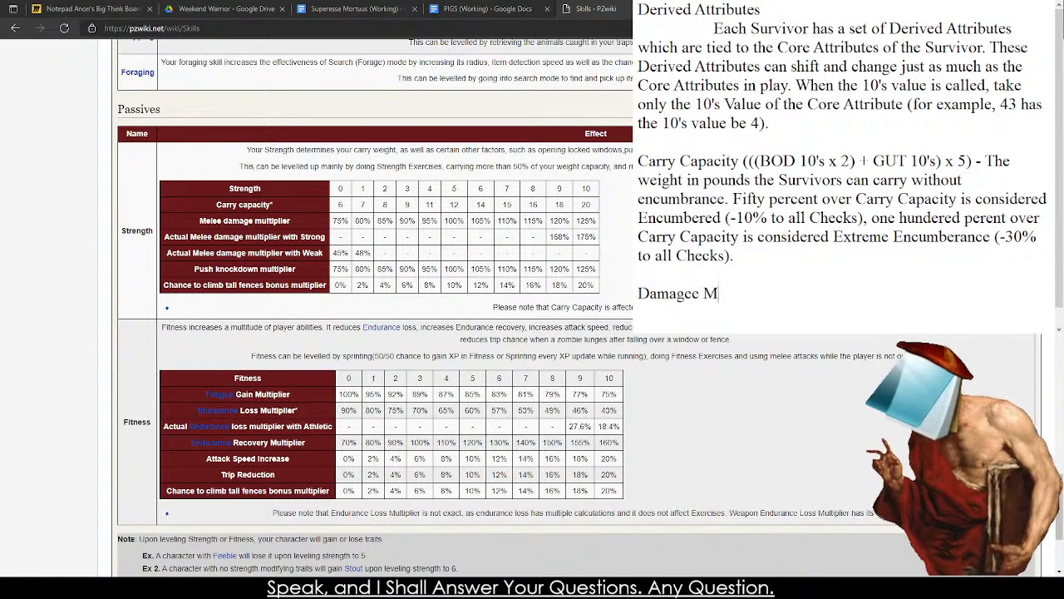
{"action": "type", "text": "ultiplepe"}
{"action": "key", "text": "BackSpace"}
{"action": "key", "text": "BackSpace"}
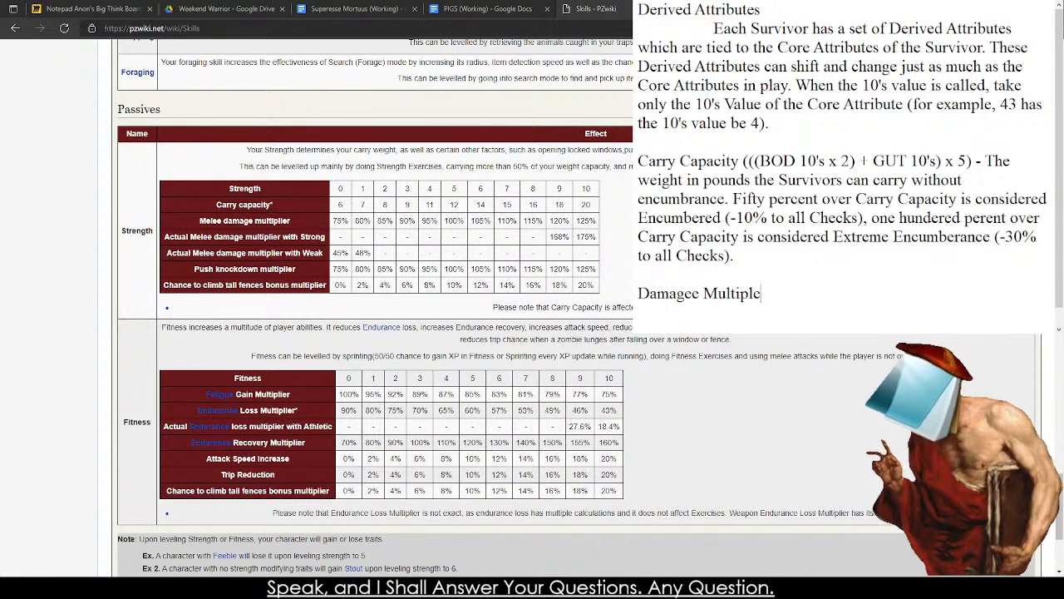
{"action": "key", "text": "BackSpace"}
{"action": "key", "text": "BackSpace"}
{"action": "key", "text": "BackSpace"}
{"action": "key", "text": "BackSpace"}
{"action": "key", "text": "BackSpace"}
{"action": "key", "text": "BackSpace"}
{"action": "key", "text": "BackSpace"}
{"action": "key", "text": "BackSpace"}
{"action": "key", "text": "BackSpace"}
{"action": "key", "text": "BackSpace"}
{"action": "key", "text": "BackSpace"}
{"action": "key", "text": "BackSpace"}
{"action": "key", "text": "BackSpace"}
{"action": "key", "text": "BackSpace"}
{"action": "key", "text": "BackSpace"}
{"action": "key", "text": "BackSpace"}
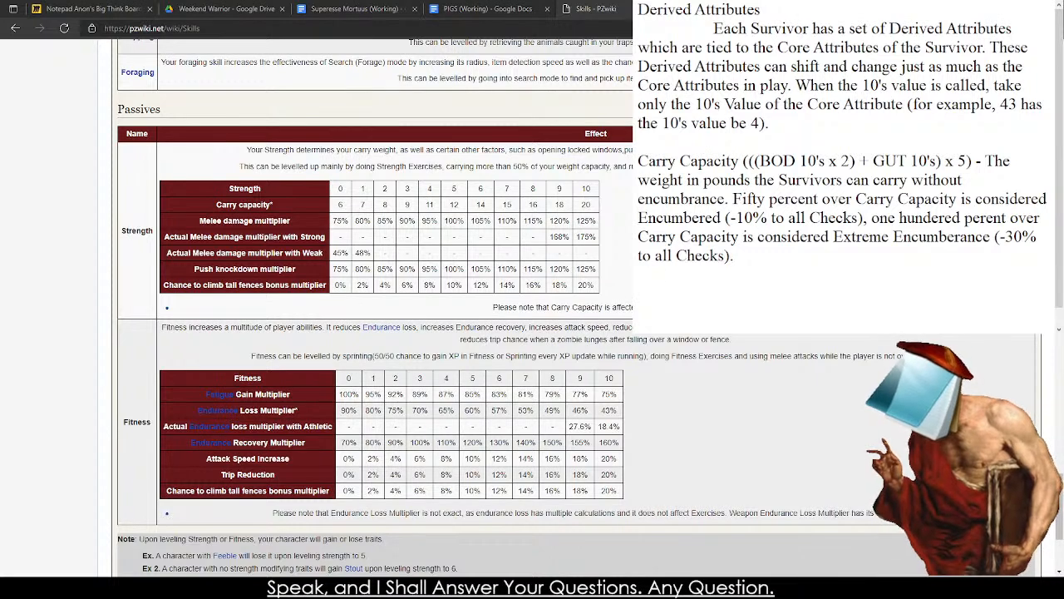
Check the Derived Statistics section of the PIGS (Working) document for attributes to reuse.
{"action": "left_click", "coordinate": [486, 8]}
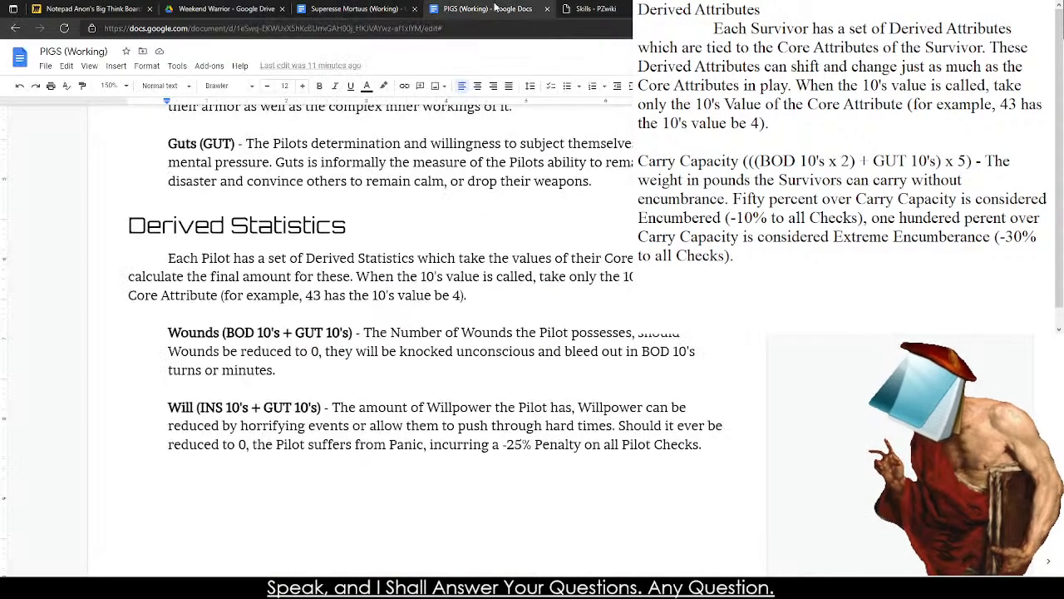
{"action": "left_click", "coordinate": [584, 8]}
{"action": "left_click", "coordinate": [724, 7]}
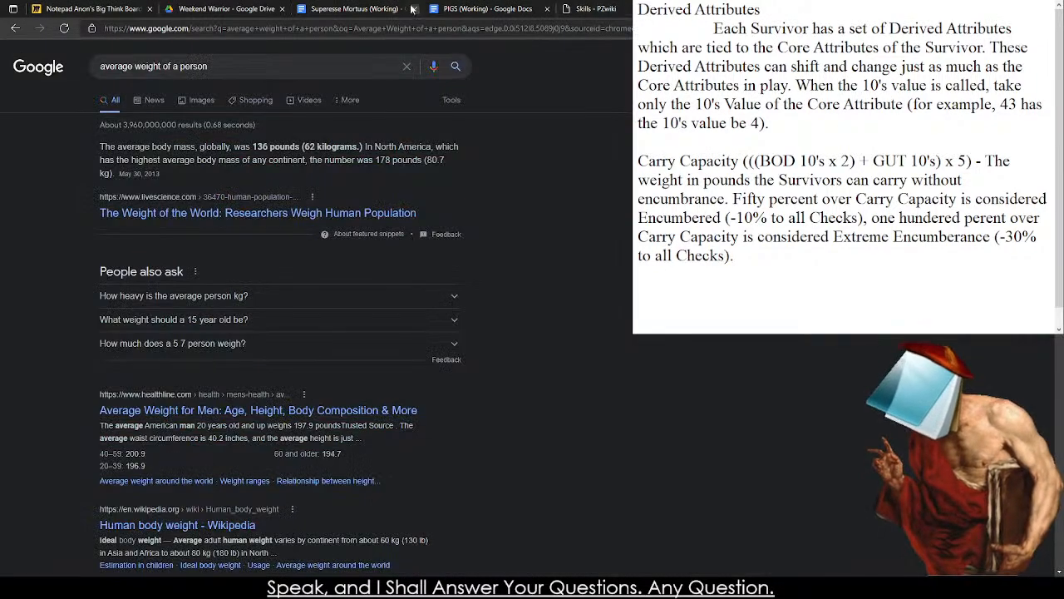
Switch to the Miro Big Think Board, review the system and condition sticky notes, and return to the notes below Carry Capacity.
{"action": "left_click", "coordinate": [353, 7]}
{"action": "left_click", "coordinate": [91, 9]}
{"action": "left_click_drag", "start_coordinate": [120, 102], "coordinate": [637, 236]}
{"action": "left_click_drag", "start_coordinate": [828, 328], "coordinate": [112, 126]}
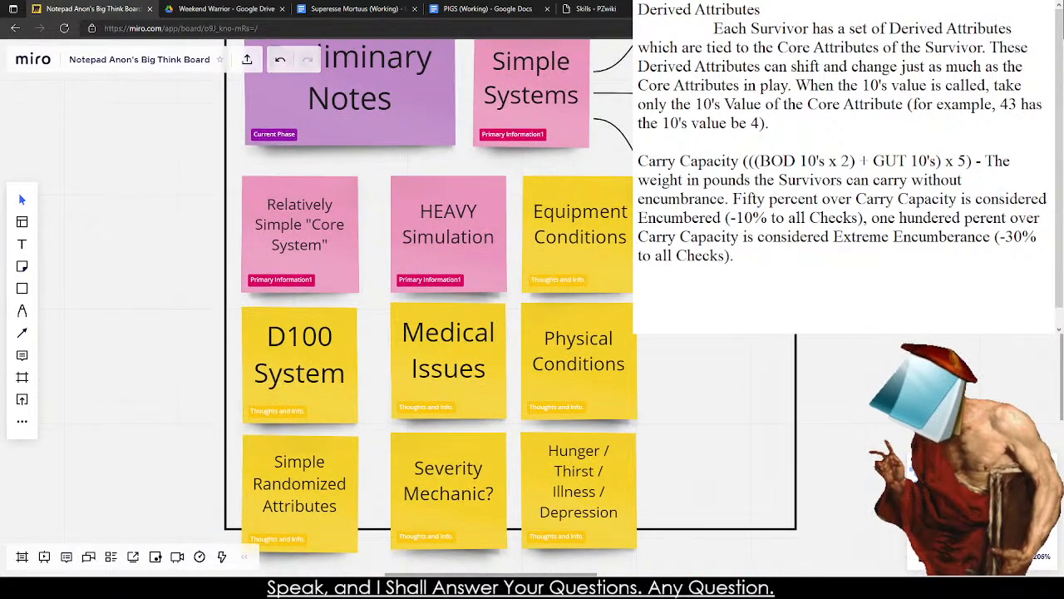
{"action": "left_click", "coordinate": [778, 320]}
{"action": "left_click", "coordinate": [373, 586]}
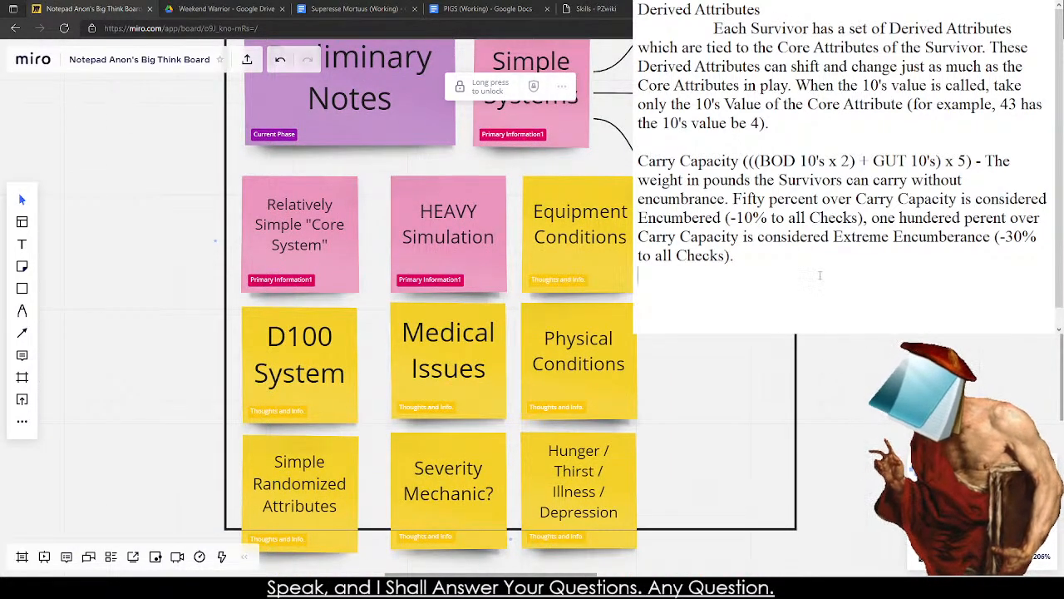
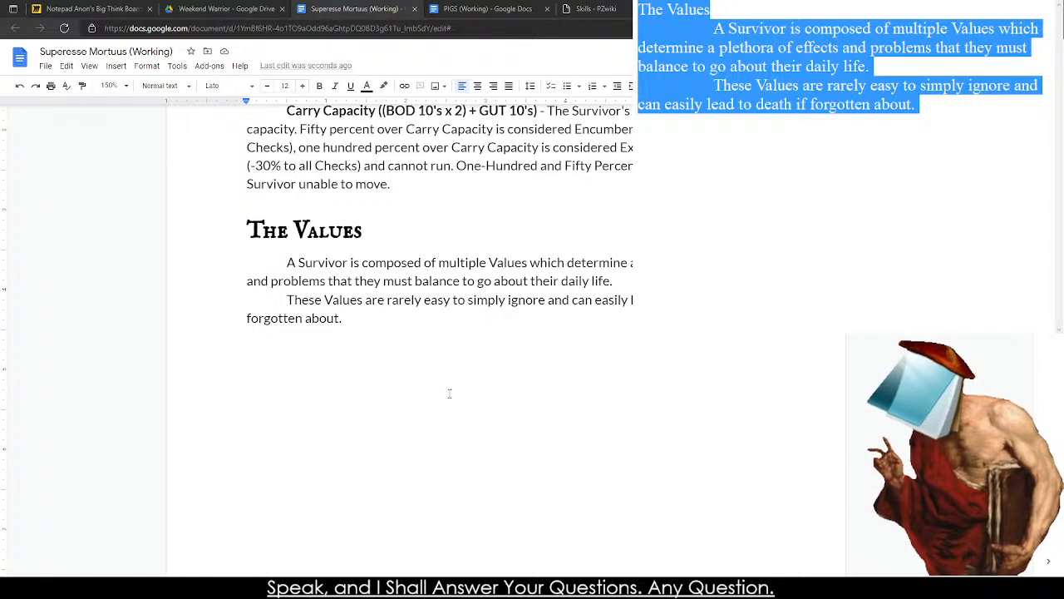
Switch to the text editor window and delete the draft text of The Values section.
{"action": "left_click_drag", "start_coordinate": [400, 364], "coordinate": [352, 546]}
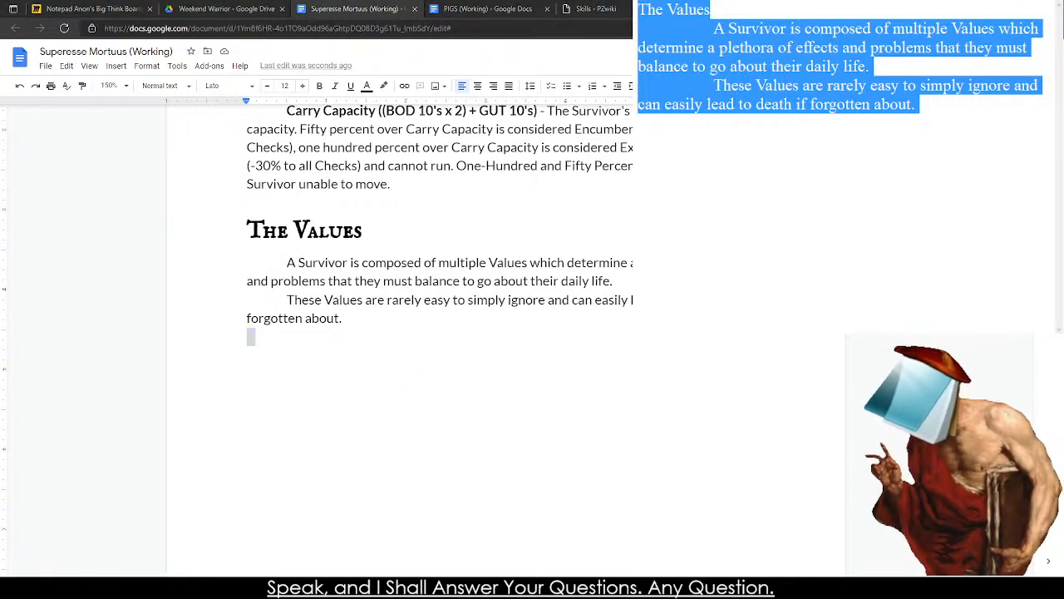
{"action": "left_click", "coordinate": [351, 369]}
{"action": "left_click_drag", "start_coordinate": [403, 332], "coordinate": [428, 552]}
{"action": "key", "text": "alt+Tab"}
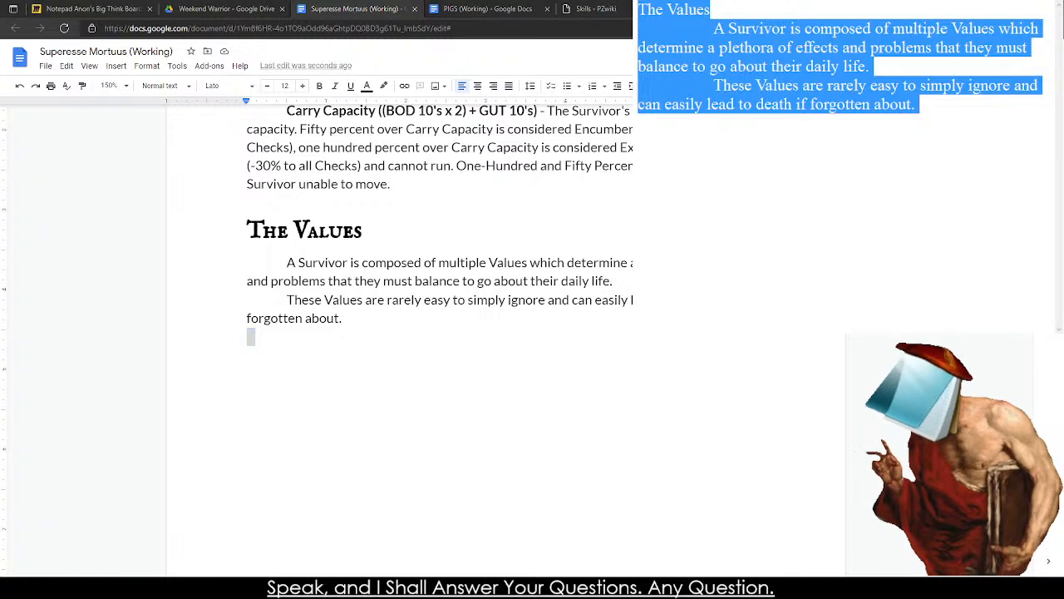
{"action": "key", "text": "Delete"}
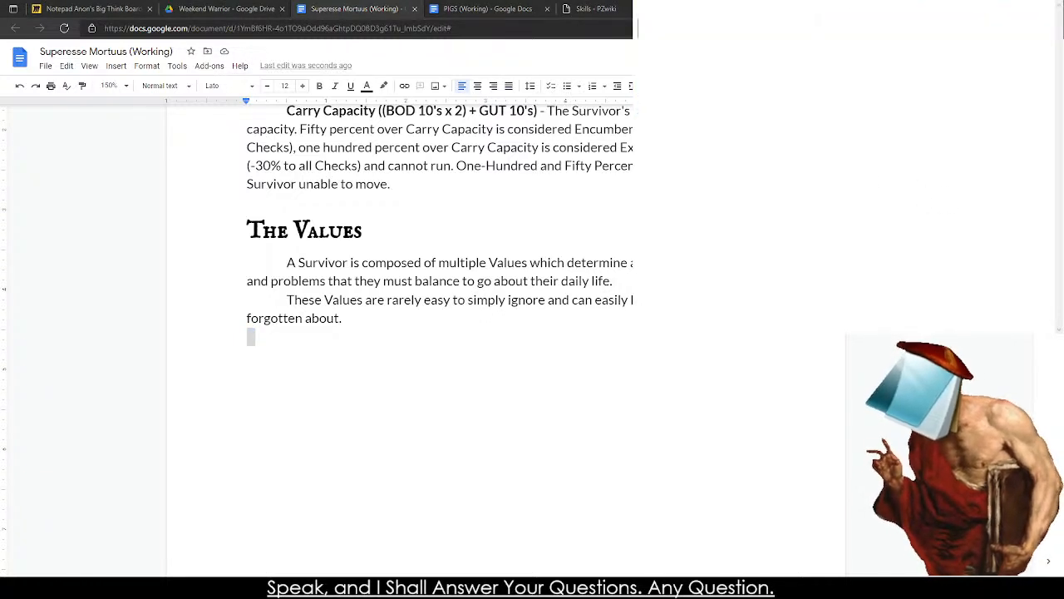
{"action": "type", "text": "The Health Val"}
{"action": "key", "text": "BackSpace"}
{"action": "key", "text": "BackSpace"}
{"action": "key", "text": "BackSpace"}
{"action": "key", "text": "BackSpace"}
{"action": "key", "text": "BackSpace"}
{"action": "key", "text": "BackSpace"}
{"action": "key", "text": "BackSpace"}
{"action": "key", "text": "BackSpace"}
{"action": "key", "text": "BackSpace"}
{"action": "key", "text": "BackSpace"}
{"action": "key", "text": "BackSpace"}
{"action": "key", "text": "BackSpace"}
{"action": "key", "text": "BackSpace"}
{"action": "key", "text": "BackSpace"}
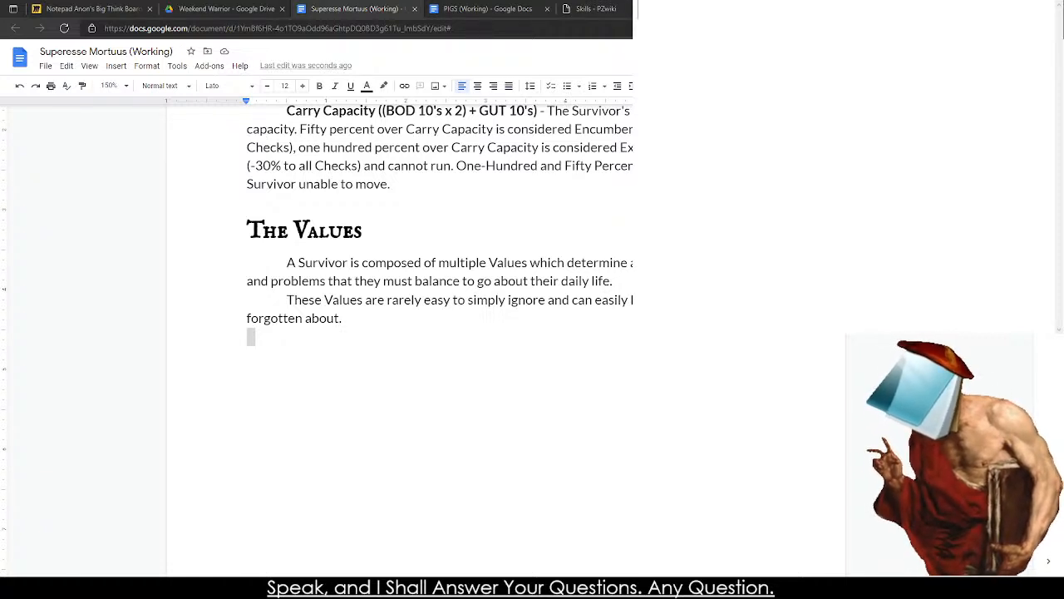
{"action": "type", "text": "Dep"}
{"action": "key", "text": "BackSpace"}
{"action": "key", "text": "BackSpace"}
{"action": "key", "text": "BackSpace"}
Start a list of values in the empty note with Mood and Illness on separate lines.
{"action": "type", "text": "Mood"}
{"action": "key", "text": "BackSpace"}
{"action": "type", "text": "od (MOD"}
{"action": "key", "text": "BackSpace"}
{"action": "key", "text": "BackSpace"}
{"action": "key", "text": "BackSpace"}
{"action": "key", "text": "BackSpace"}
{"action": "key", "text": "BackSpace"}
{"action": "key", "text": "Return"}
{"action": "key", "text": "Return"}
{"action": "key", "text": "BackSpace"}
{"action": "key", "text": "Return"}
{"action": "type", "text": "Illness"}
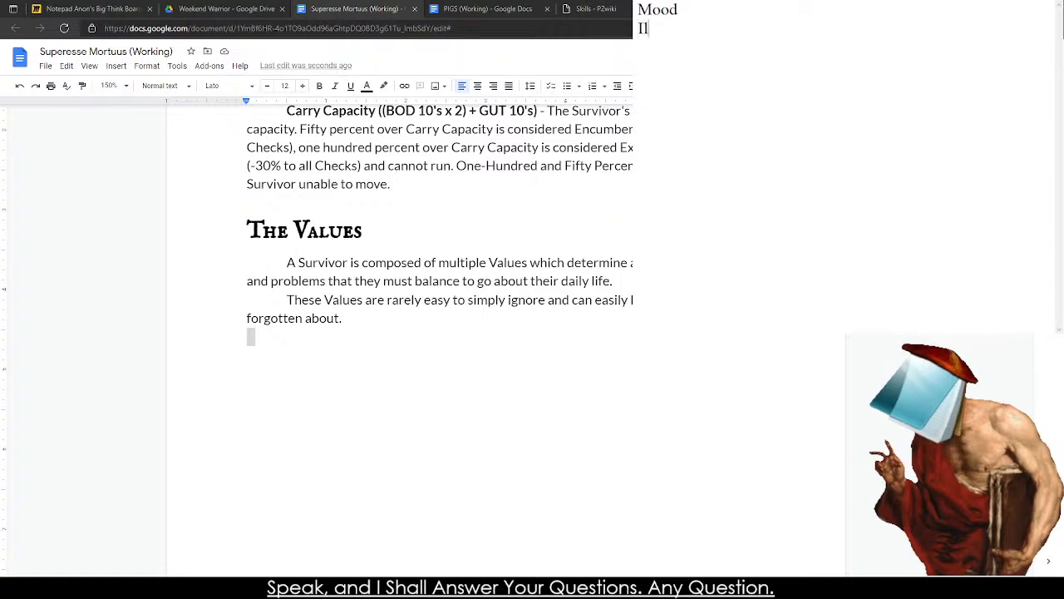
{"action": "key", "text": "Return"}
Switch to the browser and run a web search for neo scavenger.
{"action": "left_click", "coordinate": [732, 9]}
{"action": "left_click", "coordinate": [715, 28]}
{"action": "key", "text": "BackSpace"}
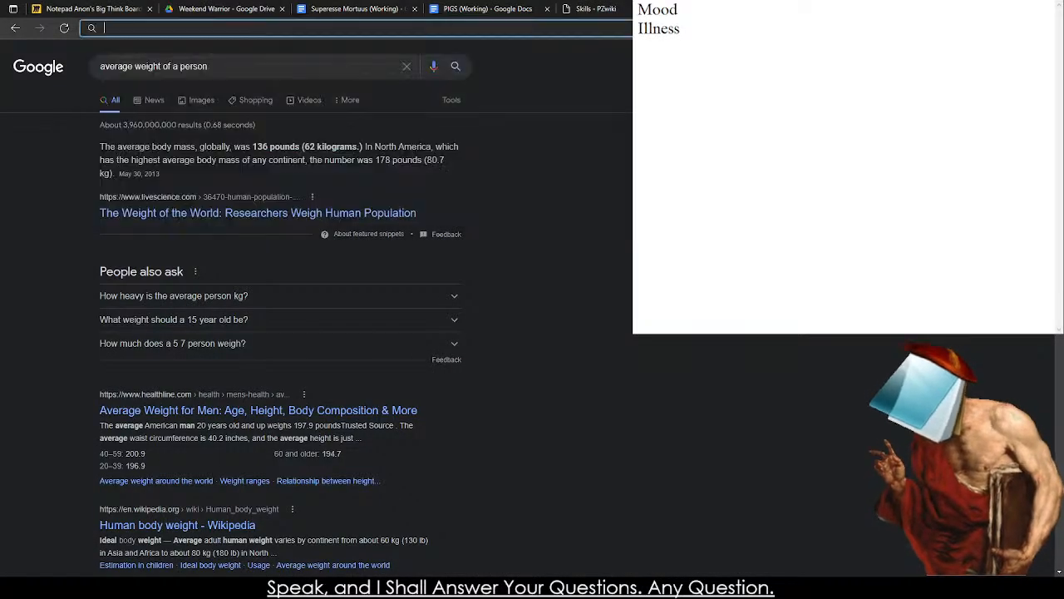
{"action": "type", "text": "Neo Sca"}
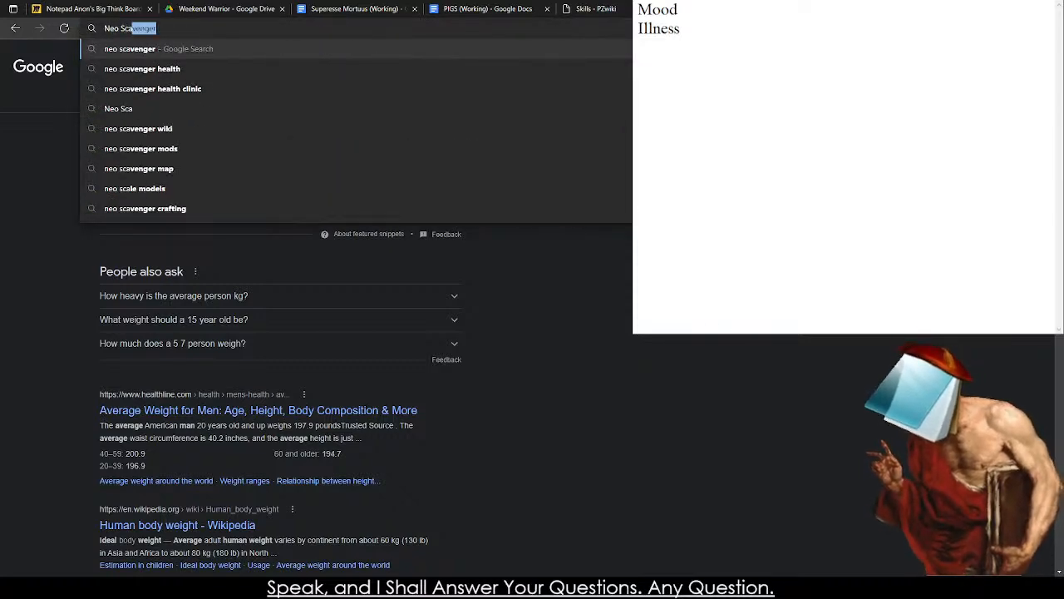
{"action": "key", "text": "Return"}
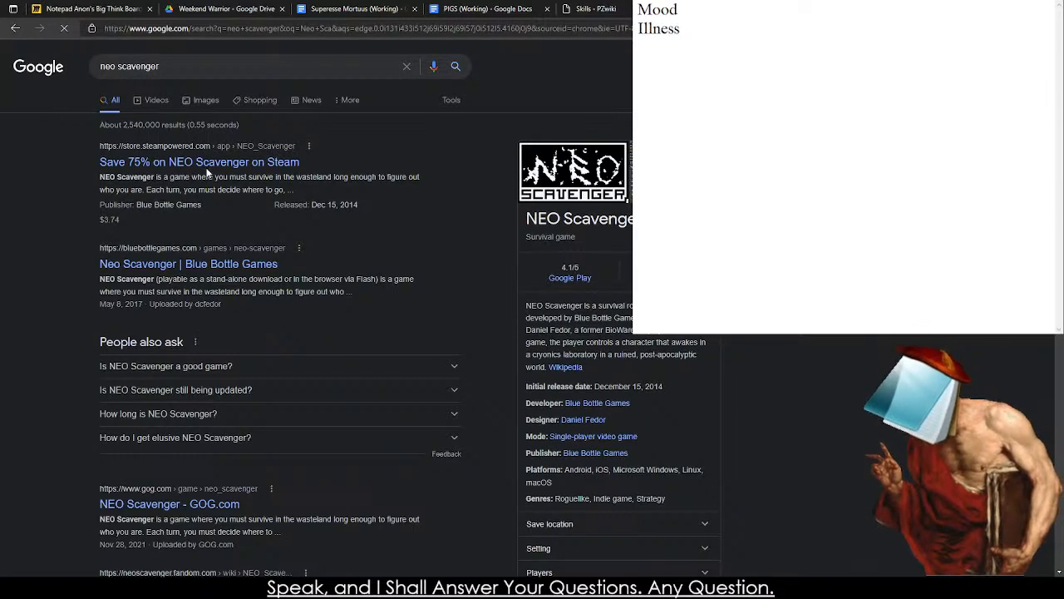
Refine the search to neo scavenger wiki and open the Neo Scavenger Wiki on Fandom.
{"action": "left_click", "coordinate": [228, 64]}
{"action": "type", "text": "w"}
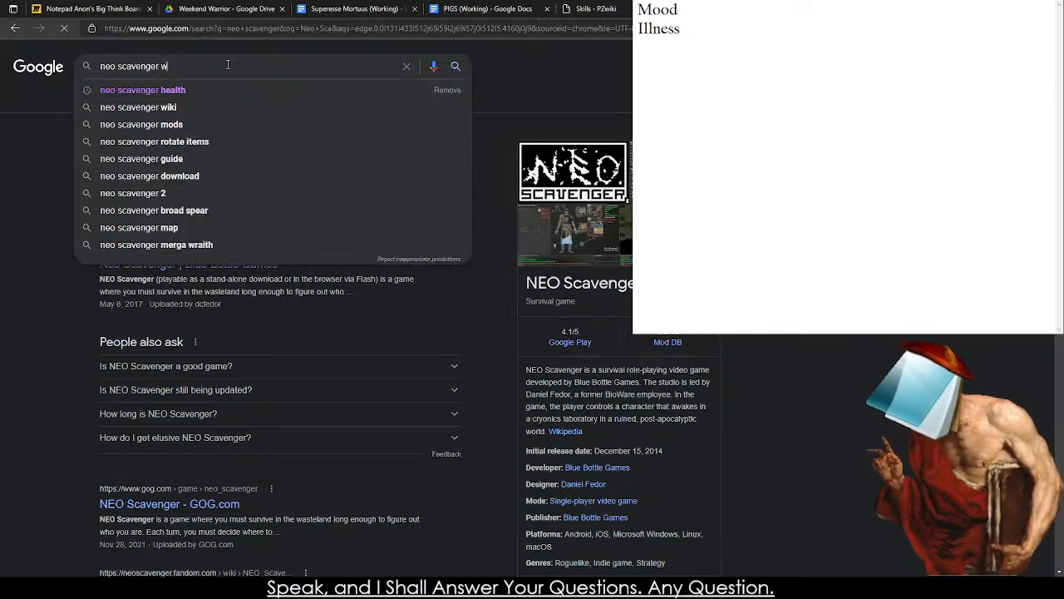
{"action": "type", "text": "iki"}
{"action": "key", "text": "Return"}
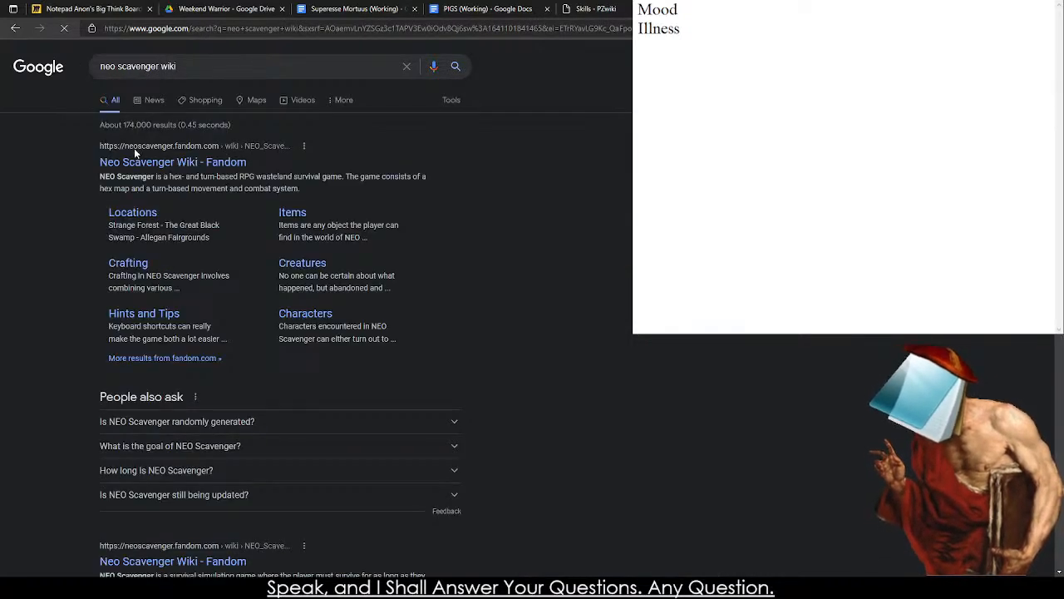
{"action": "left_click", "coordinate": [138, 163]}
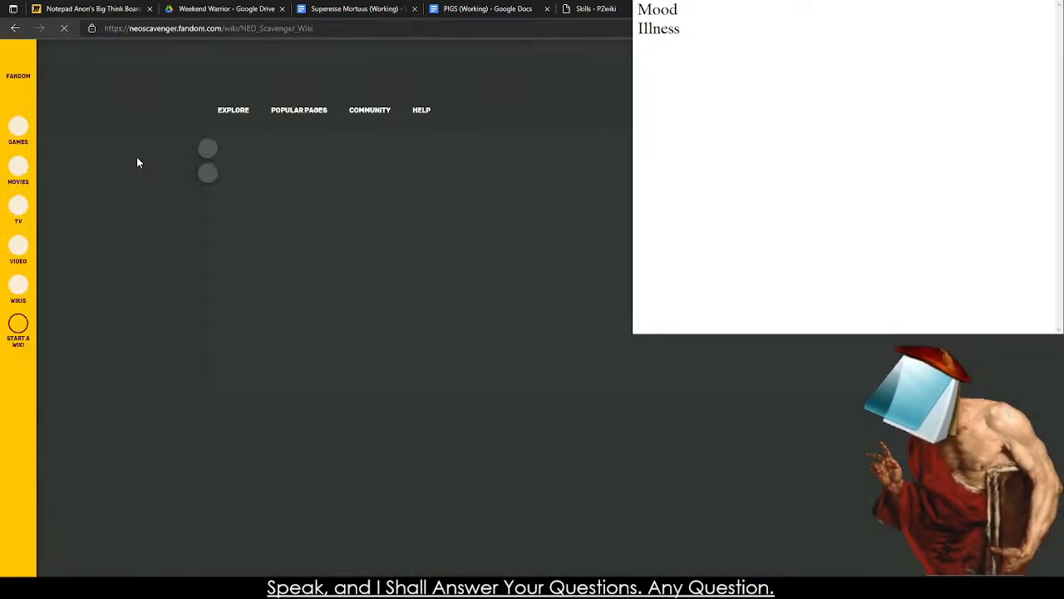
Open the Characters page from the wiki's Helpful Pages list and look through it.
{"action": "scroll", "coordinate": [327, 216], "scroll_direction": "down", "scroll_amount": 15}
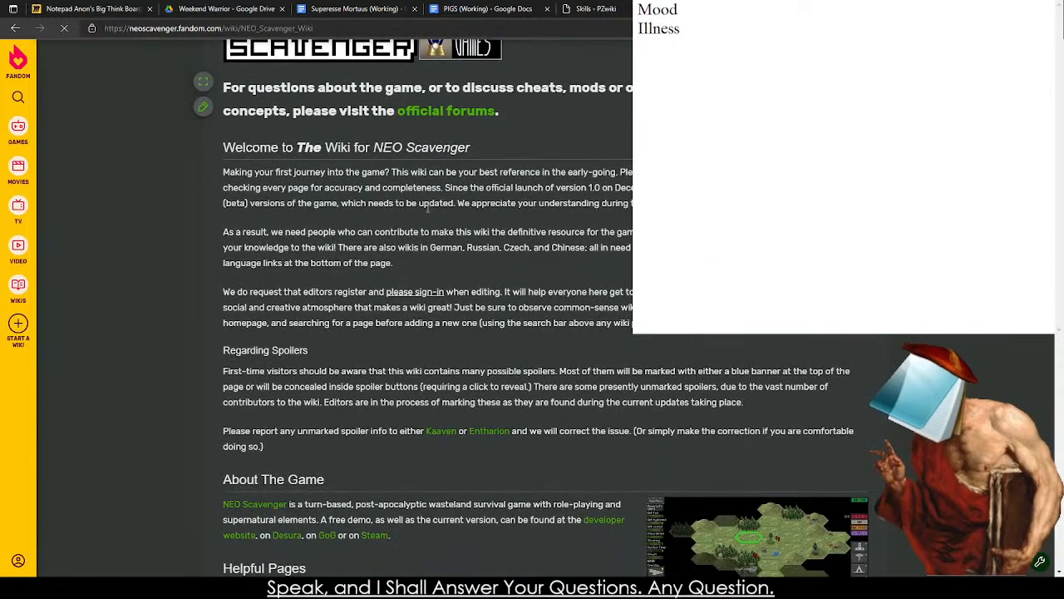
{"action": "scroll", "coordinate": [289, 240], "scroll_direction": "up", "scroll_amount": 5}
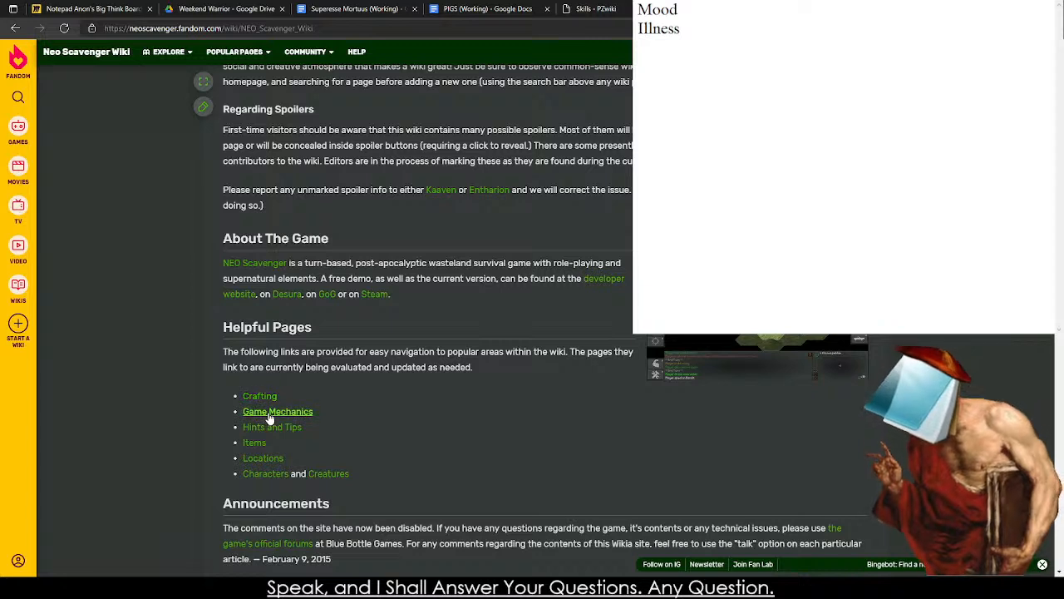
{"action": "left_click", "coordinate": [265, 473]}
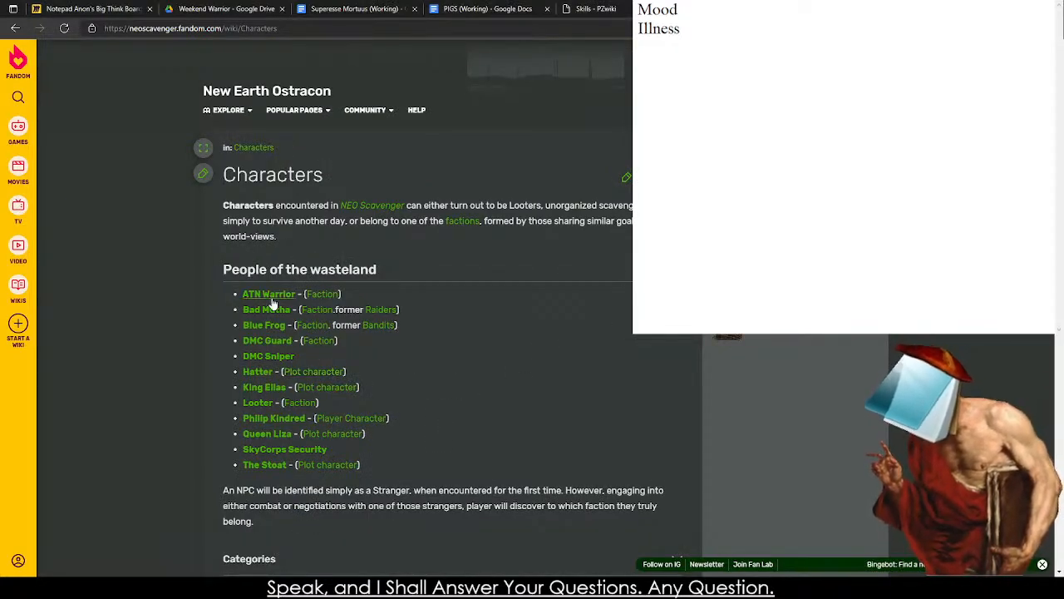
{"action": "scroll", "coordinate": [426, 224], "scroll_direction": "down", "scroll_amount": 5}
{"action": "scroll", "coordinate": [426, 219], "scroll_direction": "up", "scroll_amount": 5}
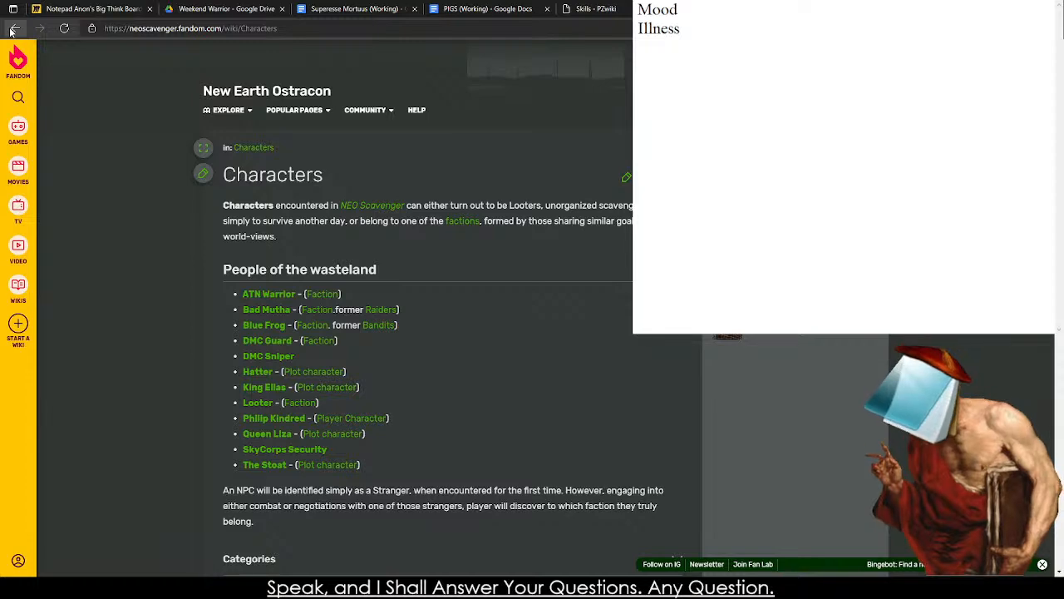
Return to the wiki search results and extend the search to neo scavenger wiki stats.
{"action": "left_click", "coordinate": [653, 9]}
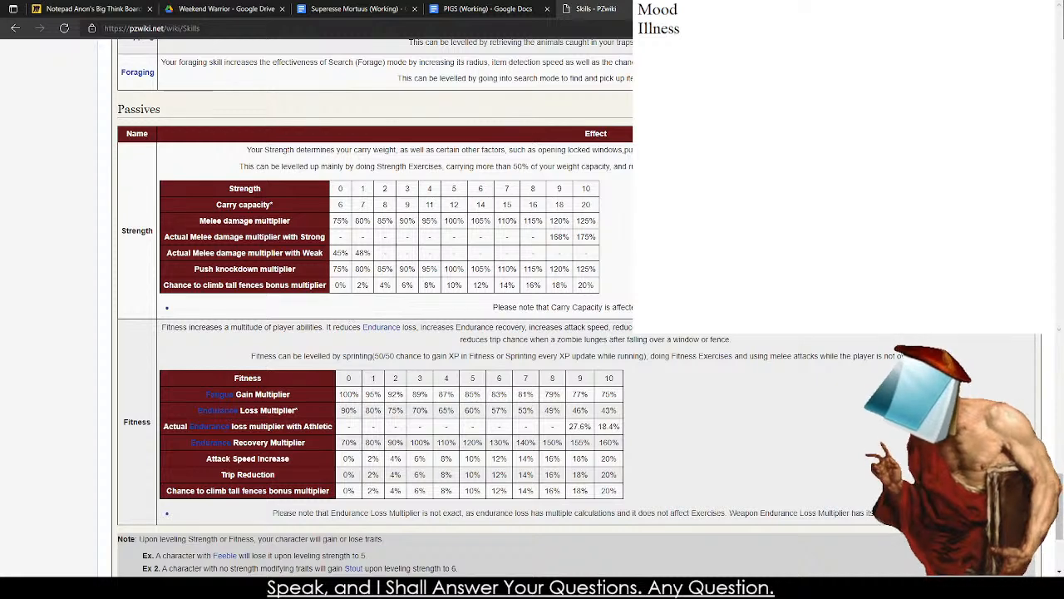
{"action": "key", "text": "alt+Left"}
{"action": "left_click", "coordinate": [221, 78]}
{"action": "type", "text": "sl"}
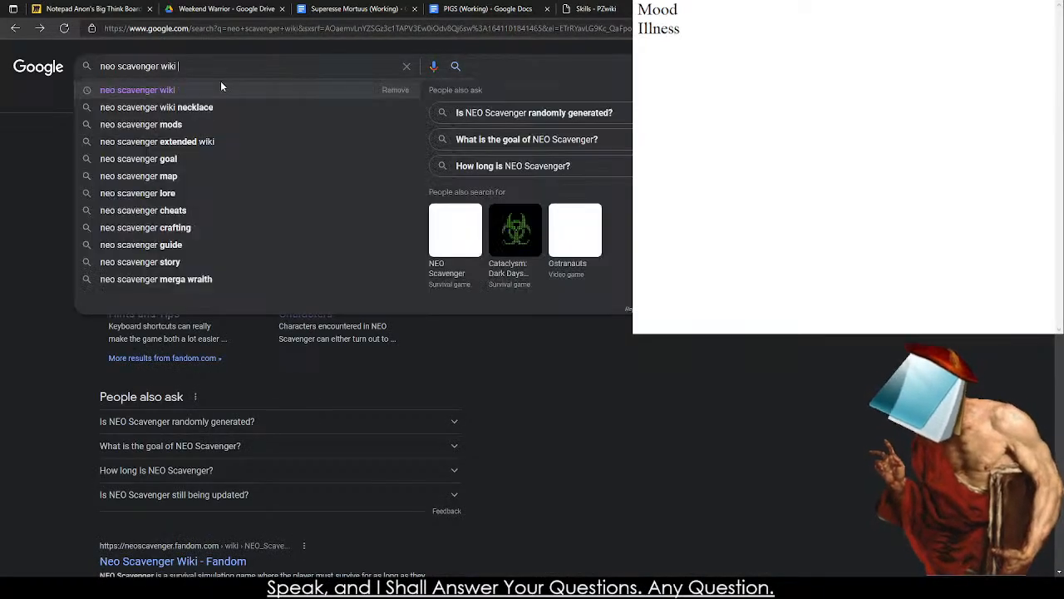
{"action": "type", "text": "ats"}
{"action": "key", "text": "Return"}
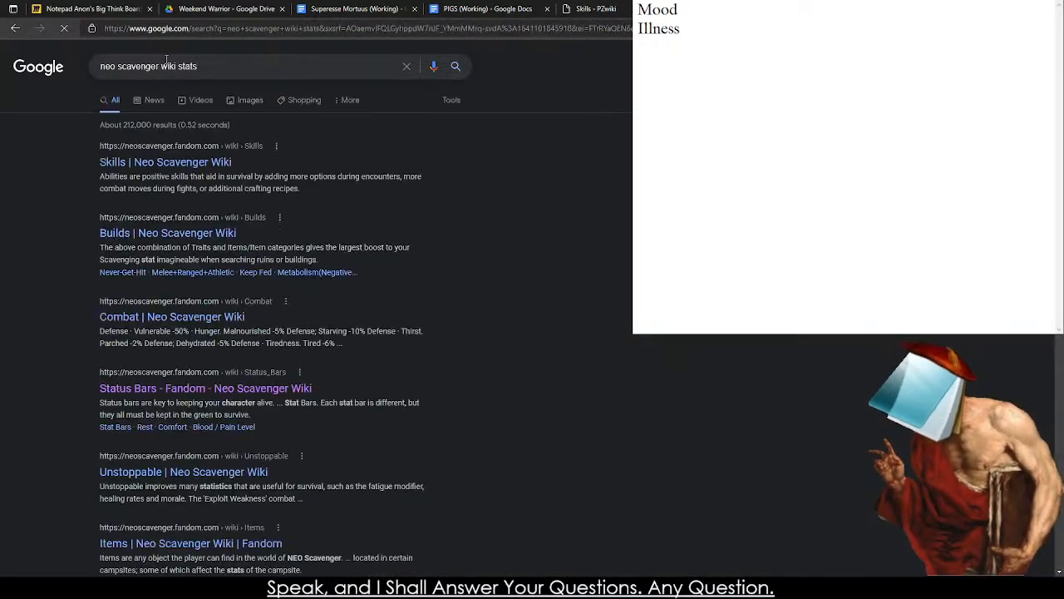
Open the wiki's Skills page from the results and look through its abilities and flaws.
{"action": "left_click", "coordinate": [138, 167]}
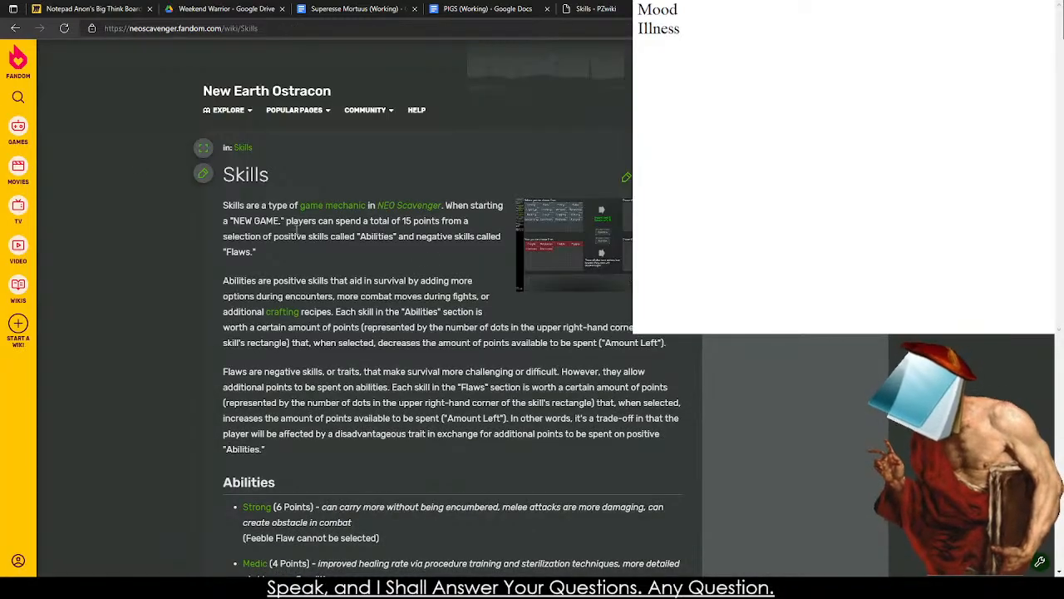
{"action": "scroll", "coordinate": [548, 281], "scroll_direction": "down", "scroll_amount": 3}
{"action": "scroll", "coordinate": [547, 281], "scroll_direction": "down", "scroll_amount": 10}
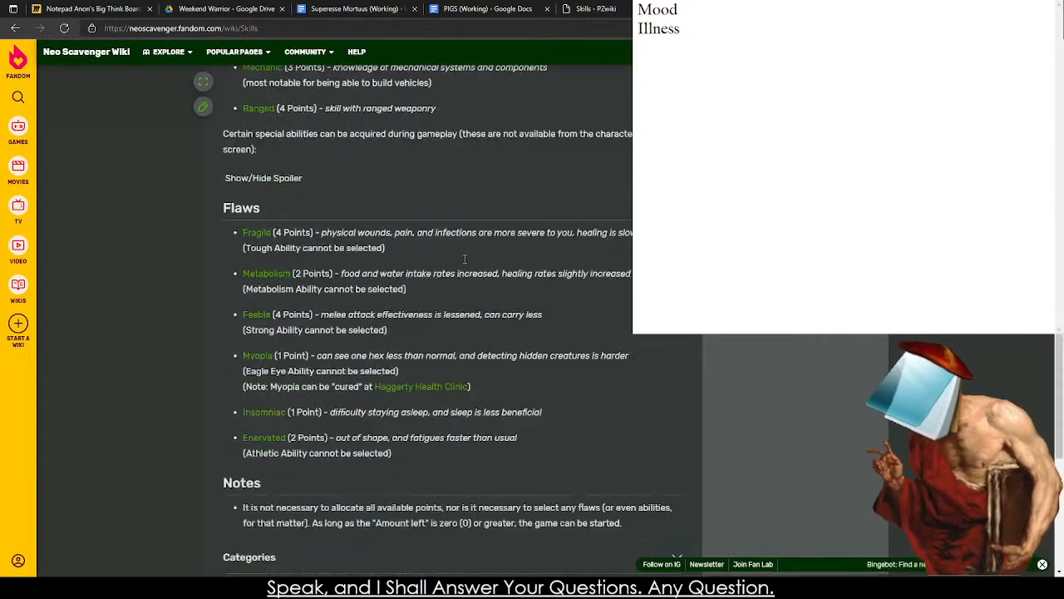
{"action": "middle_click", "coordinate": [425, 428]}
{"action": "middle_click", "coordinate": [226, 163]}
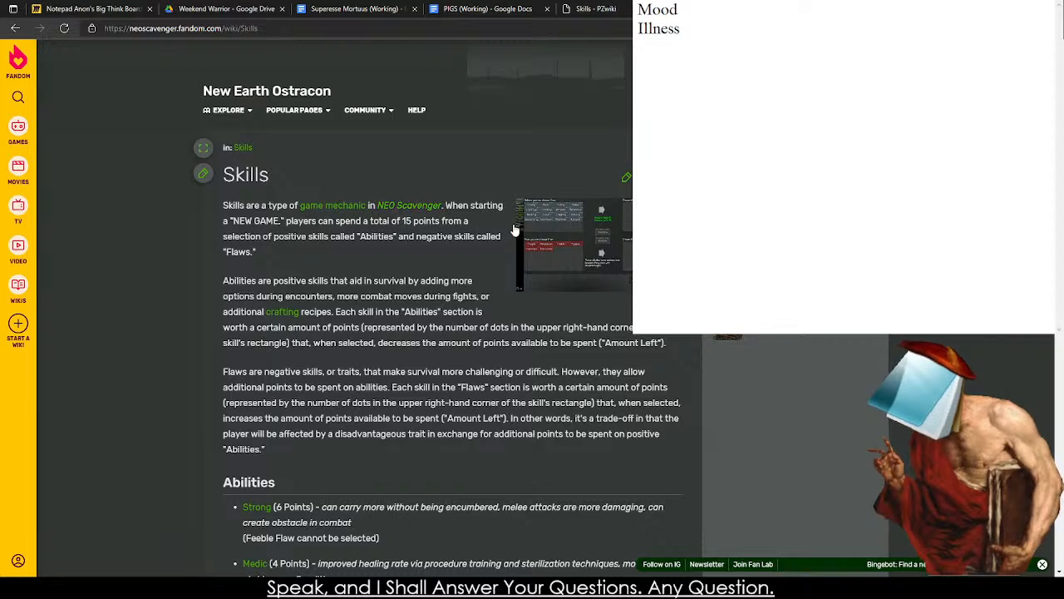
Follow the game mechanic link to the Staying Alive section, open the Status Bars page and read how the bars work.
{"action": "left_click", "coordinate": [318, 213]}
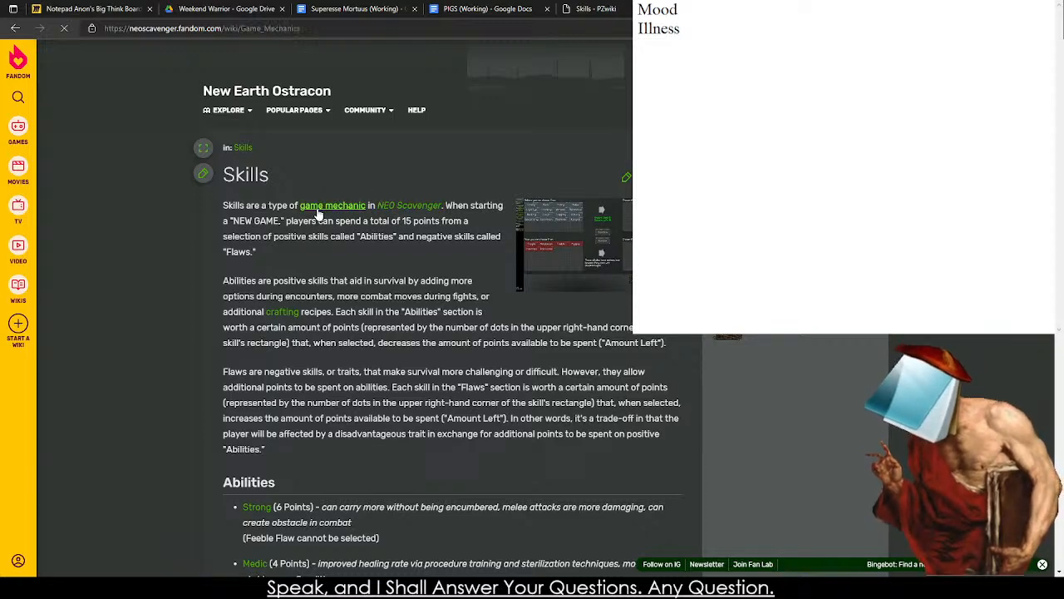
{"action": "scroll", "coordinate": [297, 268], "scroll_direction": "down", "scroll_amount": 3}
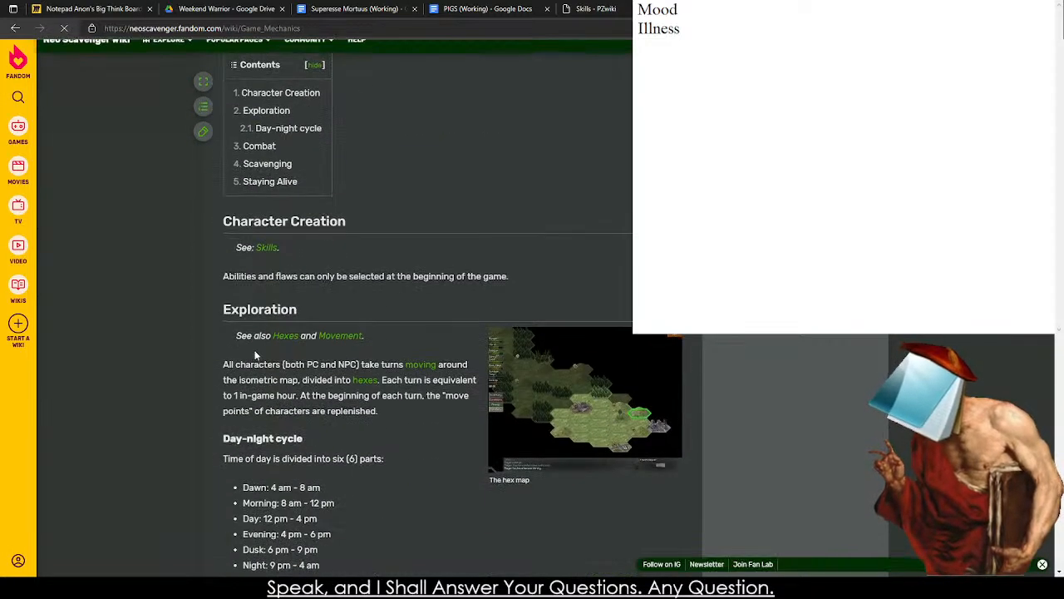
{"action": "scroll", "coordinate": [274, 337], "scroll_direction": "down", "scroll_amount": 5}
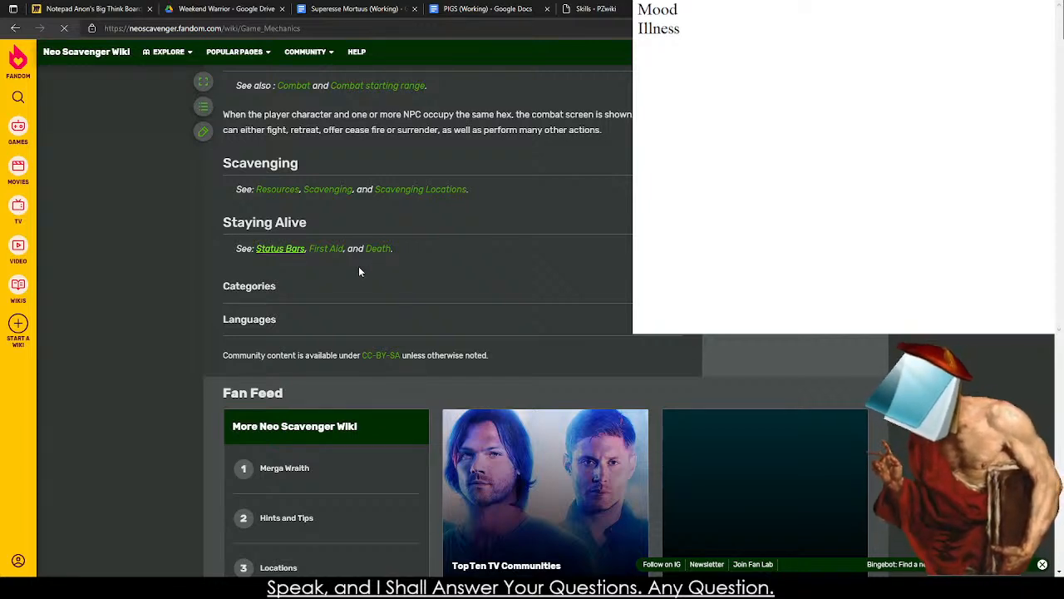
{"action": "left_click", "coordinate": [276, 250]}
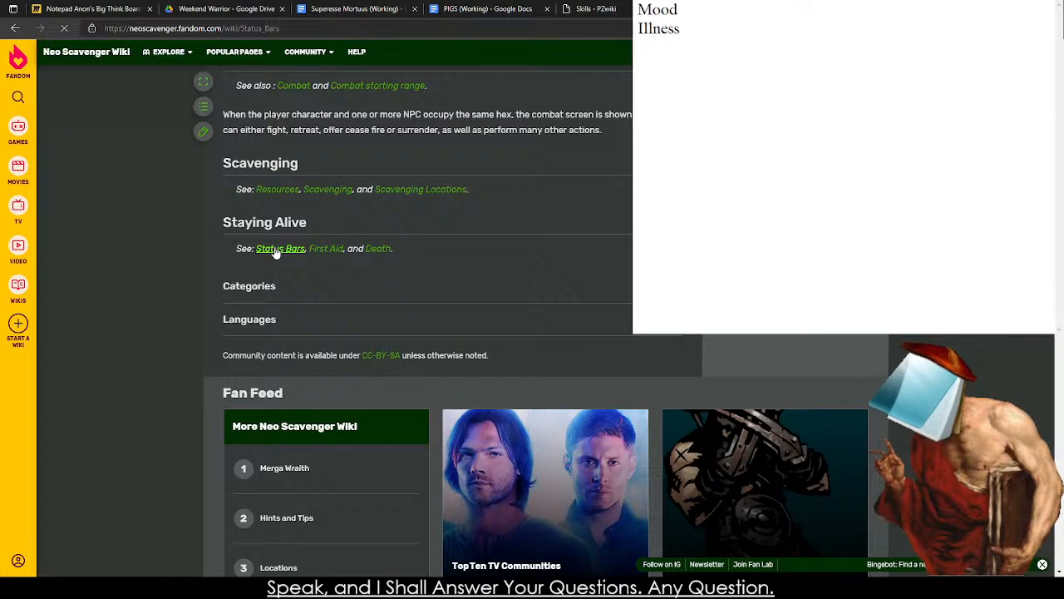
{"action": "scroll", "coordinate": [316, 252], "scroll_direction": "down", "scroll_amount": 3}
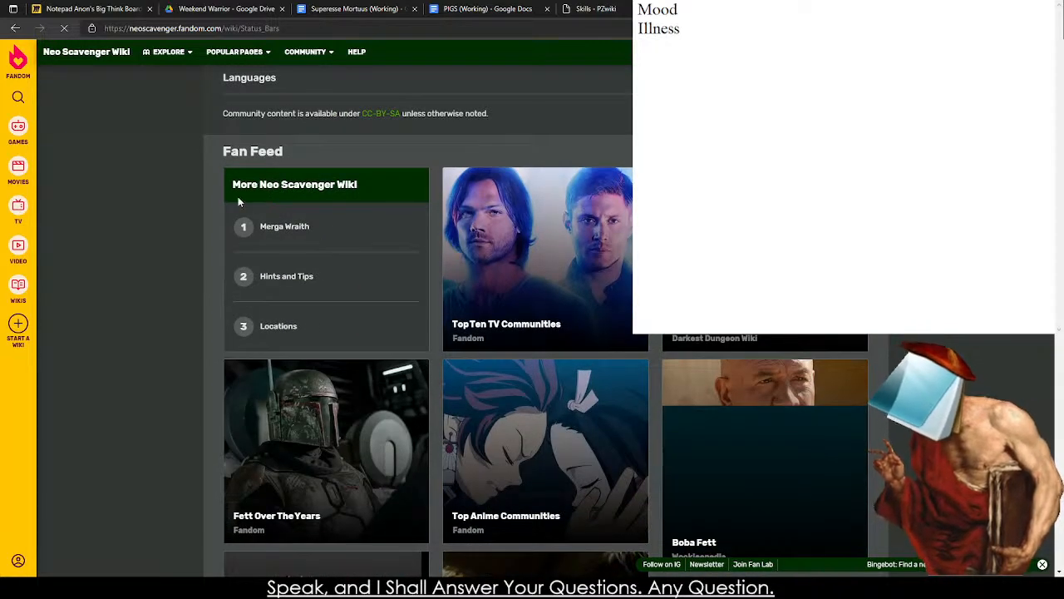
{"action": "scroll", "coordinate": [192, 199], "scroll_direction": "up", "scroll_amount": 2}
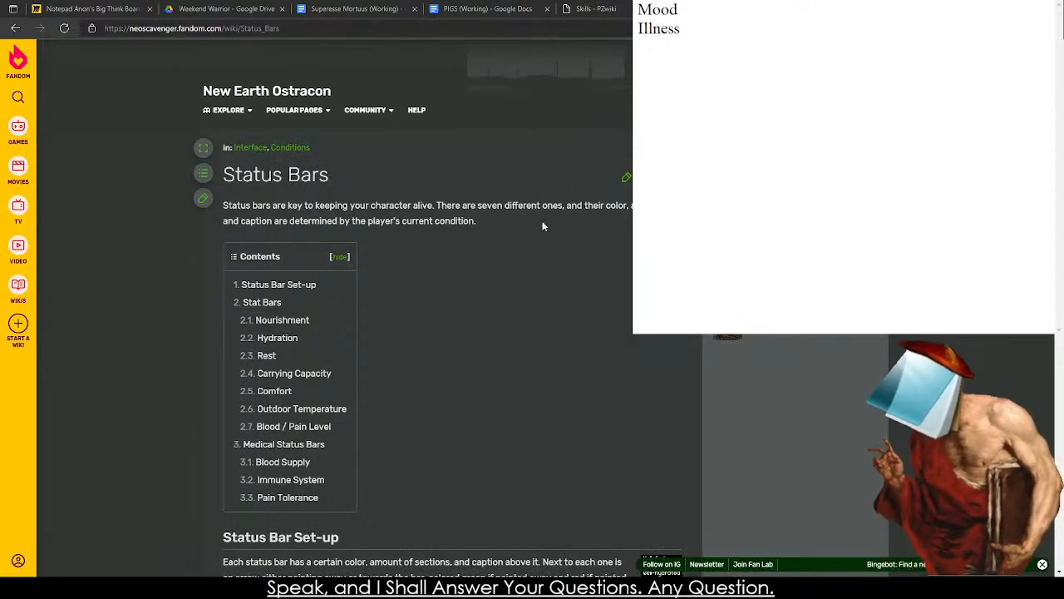
{"action": "scroll", "coordinate": [440, 324], "scroll_direction": "down", "scroll_amount": 5}
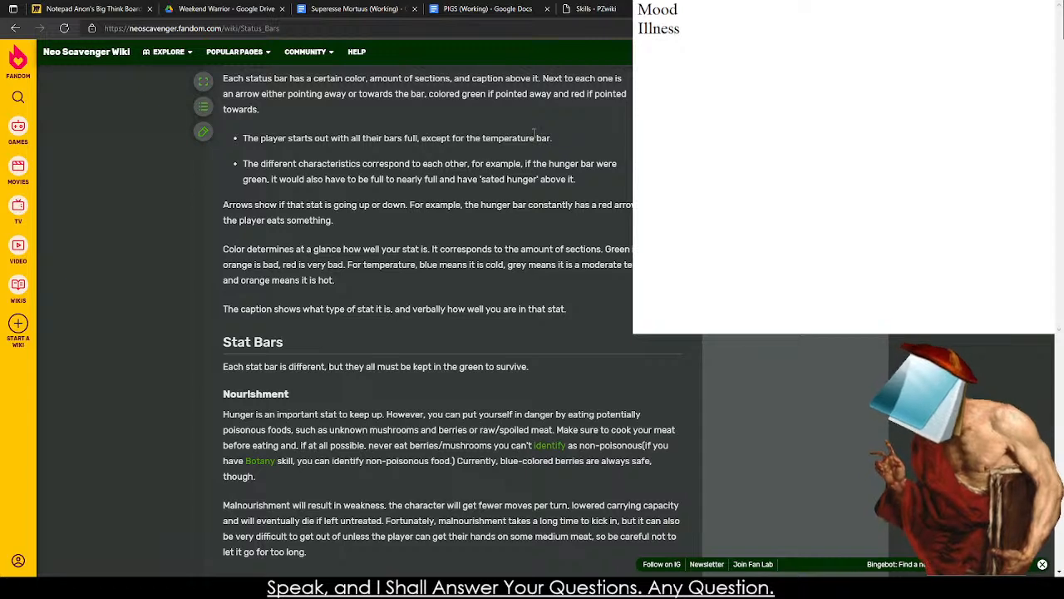
Add Hunger, Thirst and Temperature on separate lines below Illness in the note.
{"action": "left_click", "coordinate": [737, 265]}
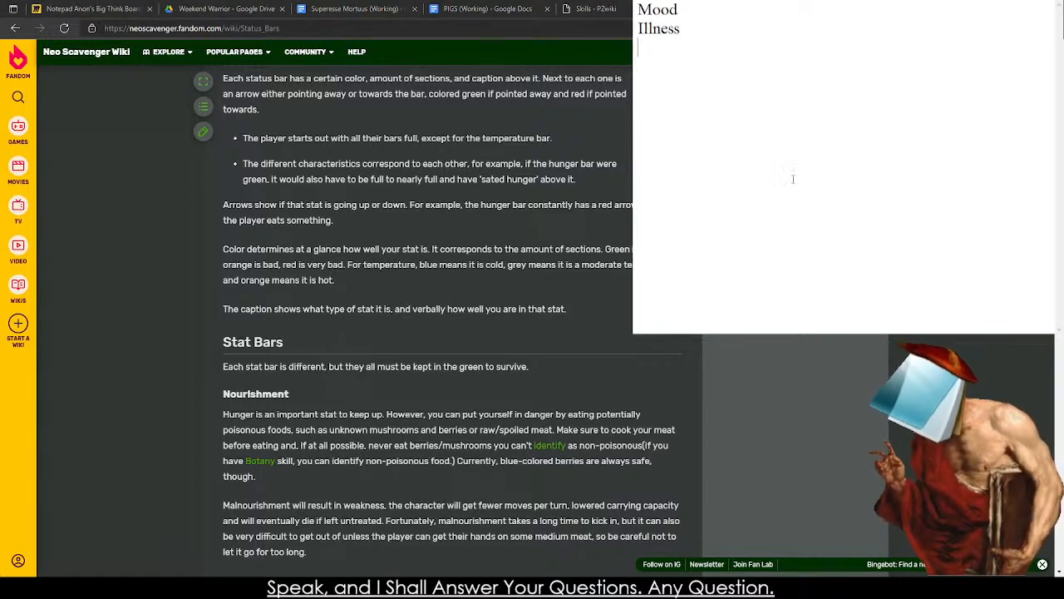
{"action": "type", "text": "Hunger"}
{"action": "key", "text": "Return"}
{"action": "type", "text": "Thri"}
{"action": "key", "text": "BackSpace"}
{"action": "type", "text": "irst"}
{"action": "key", "text": "Return"}
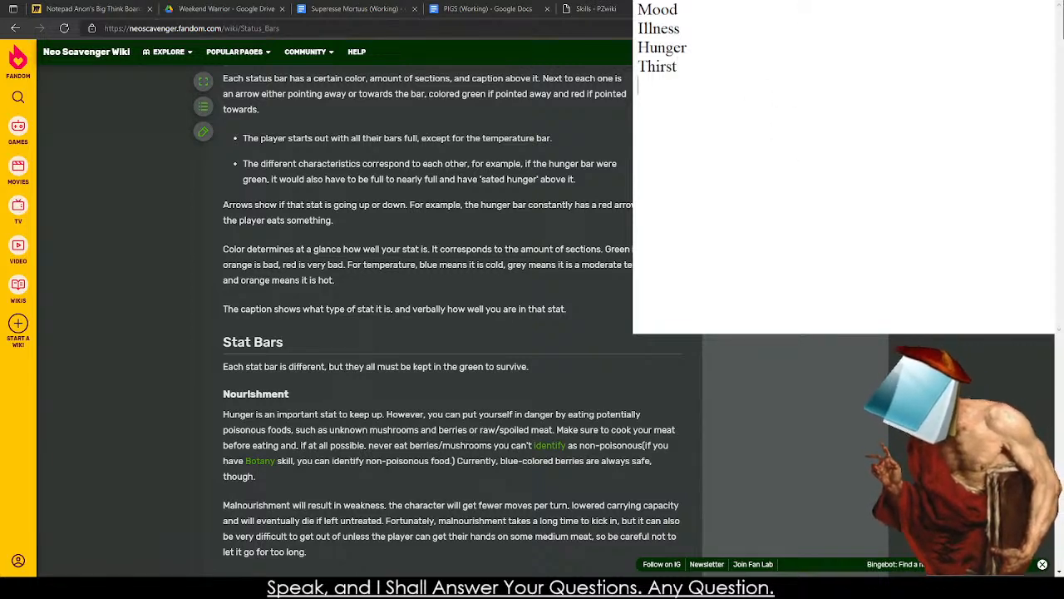
{"action": "type", "text": "Te"}
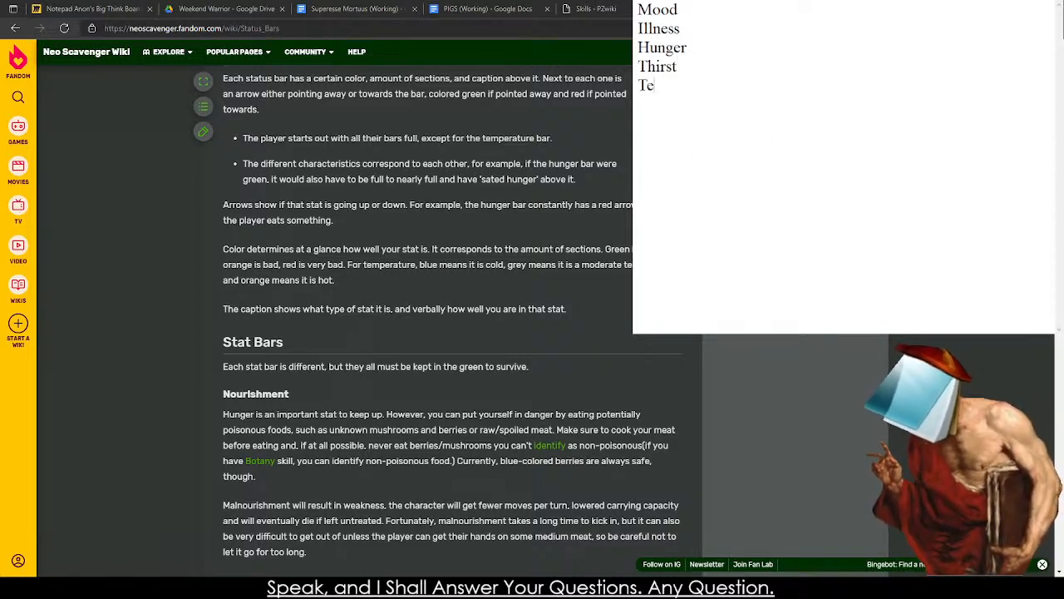
{"action": "type", "text": "mperature"}
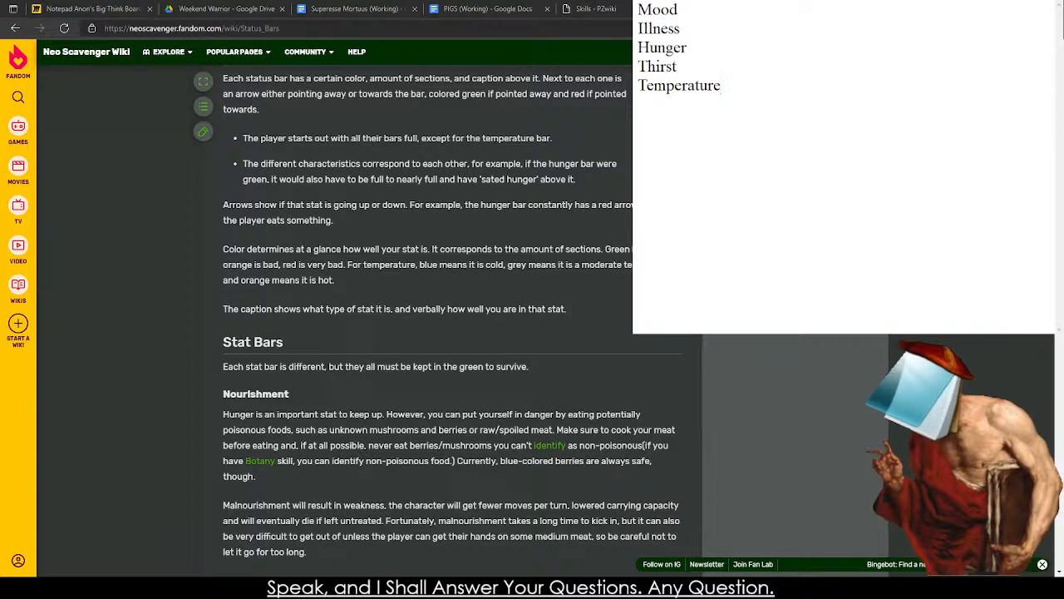
{"action": "key", "text": "Return"}
{"action": "left_click", "coordinate": [779, 35]}
{"action": "key", "text": "ctrl+a"}
{"action": "left_click", "coordinate": [659, 48]}
{"action": "key", "text": "ctrl+a"}
{"action": "left_click", "coordinate": [766, 92]}
{"action": "key", "text": "ctrl+a"}
{"action": "left_click", "coordinate": [792, 58]}
Add Blood Loss on its own line below Temperature in the note.
{"action": "left_click", "coordinate": [742, 100]}
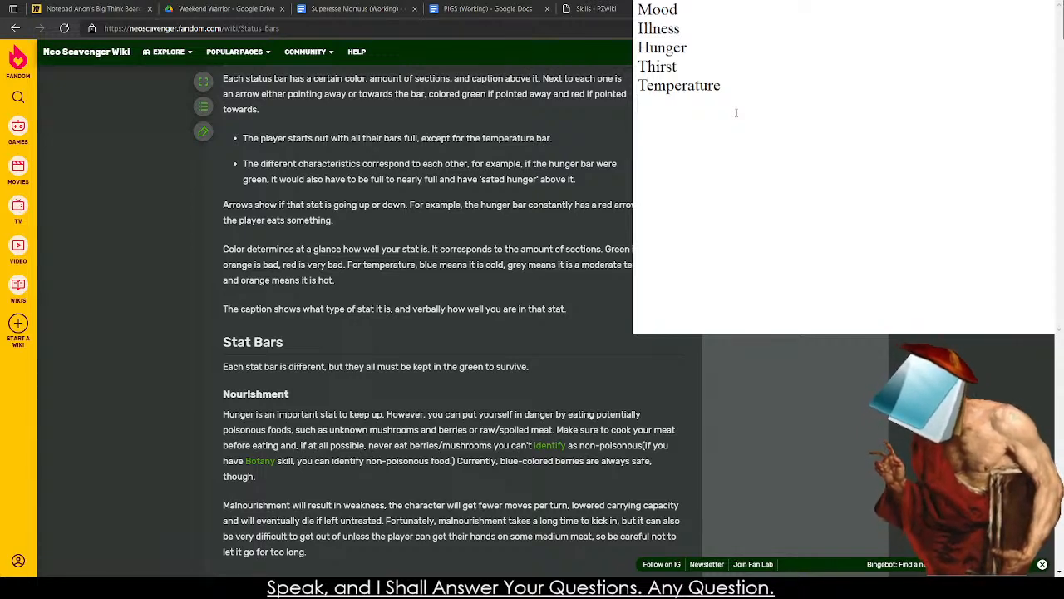
{"action": "type", "text": "Blood Loss"}
{"action": "key", "text": "Return"}
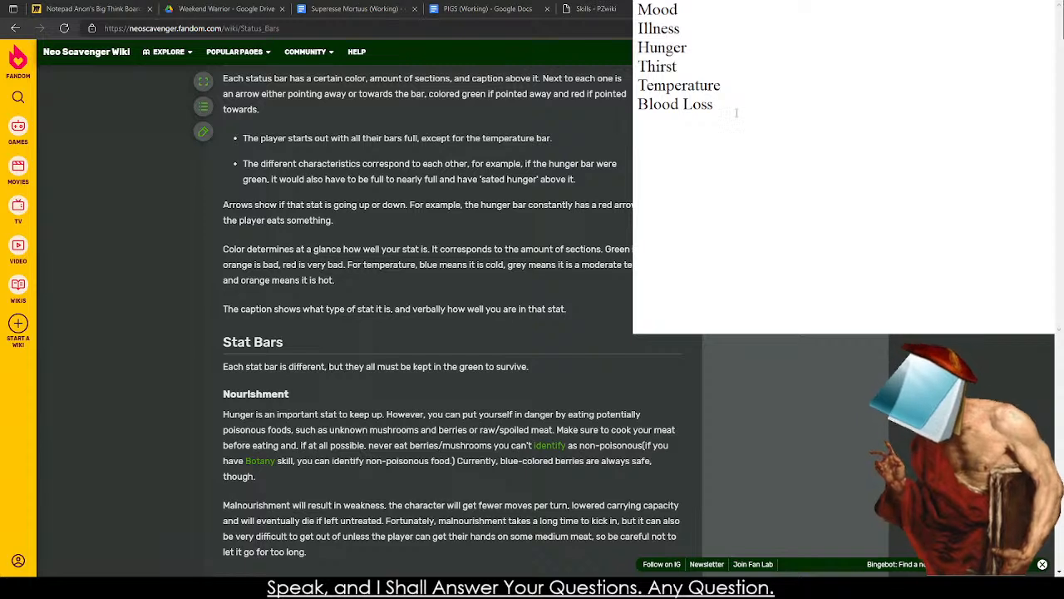
{"action": "type", "text": "Cal"}
{"action": "key", "text": "BackSpace"}
{"action": "key", "text": "BackSpace"}
{"action": "key", "text": "BackSpace"}
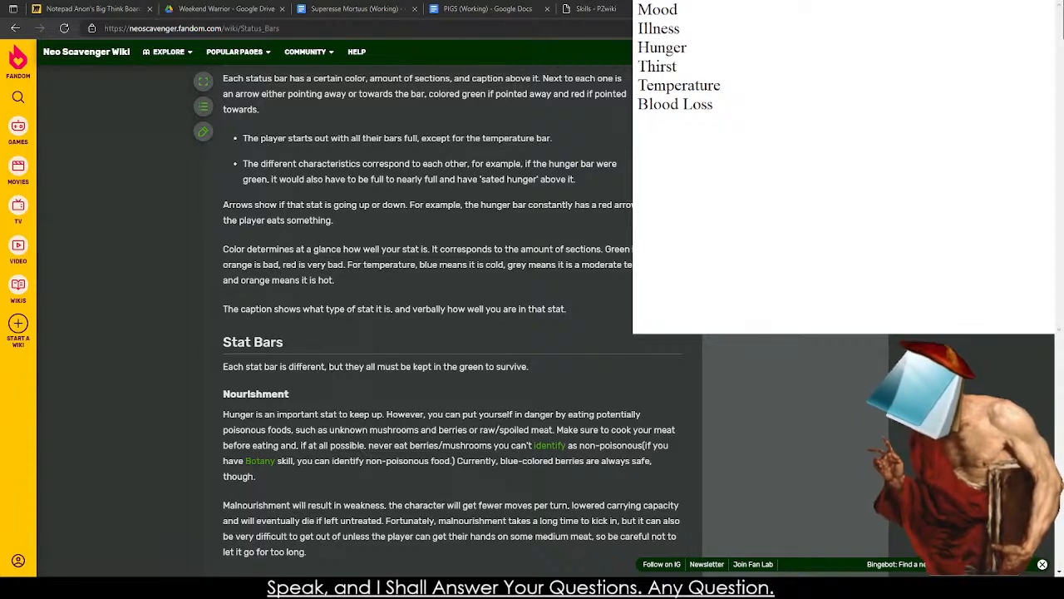
Add Wounds below Blood Loss in the note, separated by a blank line, and put a dash after Mood.
{"action": "key", "text": "Return"}
{"action": "type", "text": "Wounds "}
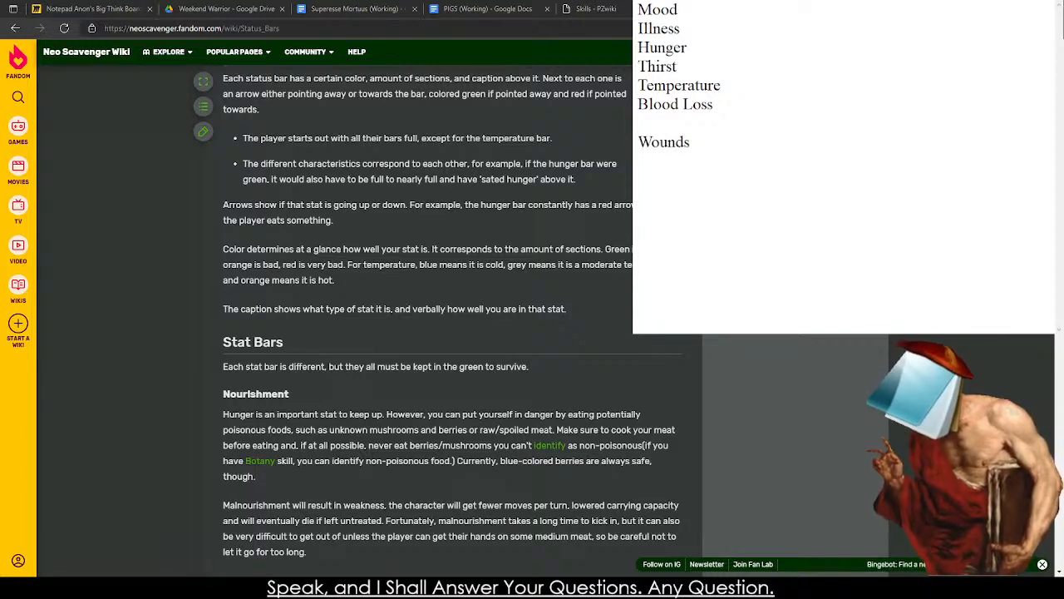
{"action": "type", "text": " - The"}
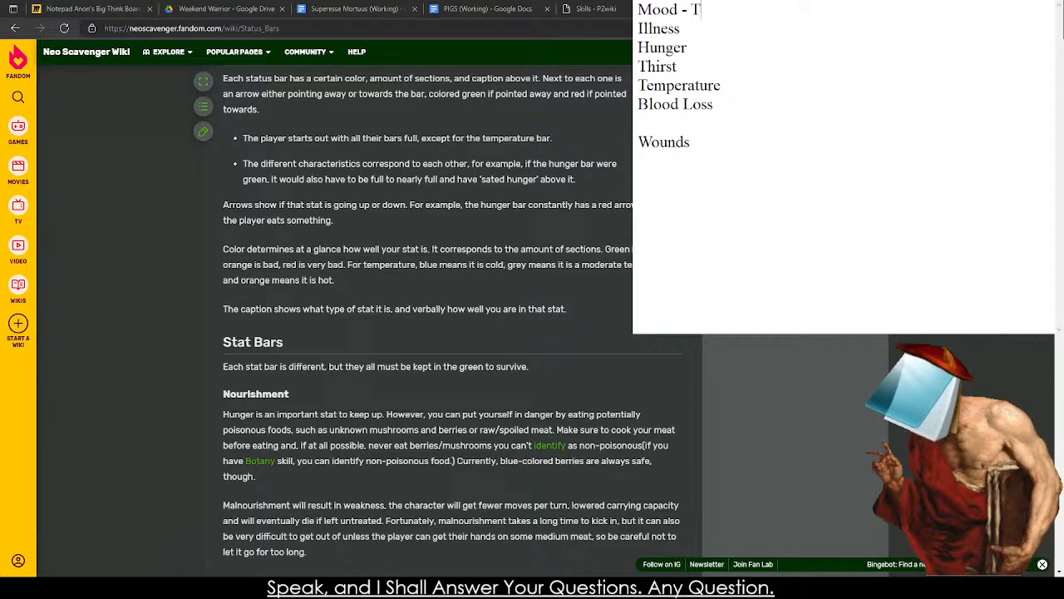
{"action": "key", "text": "BackSpace"}
{"action": "key", "text": "BackSpace"}
{"action": "key", "text": "BackSpace"}
{"action": "key", "text": "BackSpace"}
{"action": "key", "text": "BackSpace"}
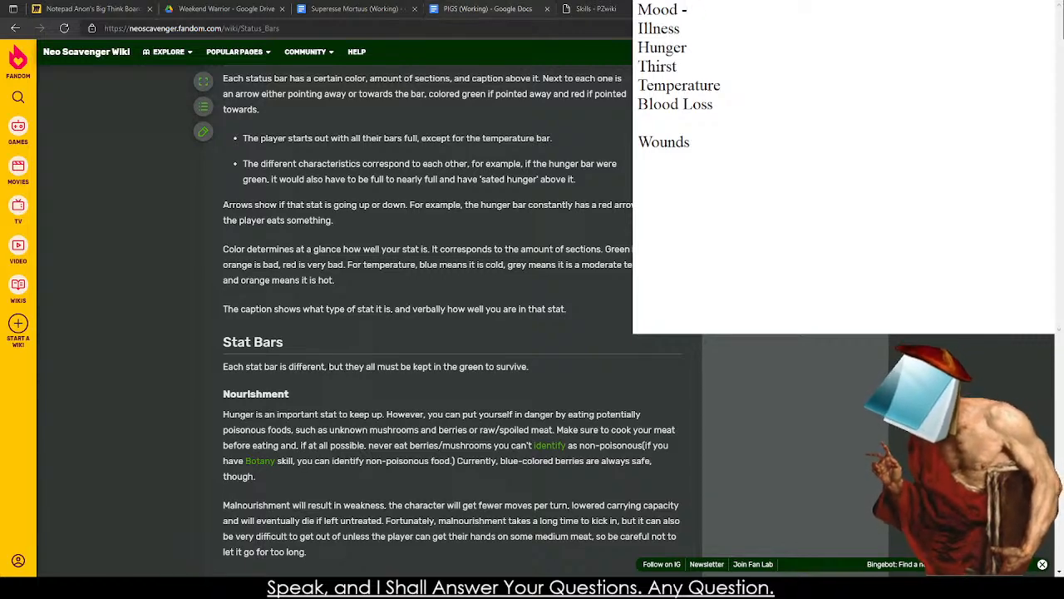
Switch to the Superesse Mortuus document and continue the last Values paragraph with "When a Value reaches 80%, the".
{"action": "left_click", "coordinate": [320, 8]}
{"action": "left_click", "coordinate": [376, 319]}
{"action": "type", "text": "When a Value reaches 80% "}
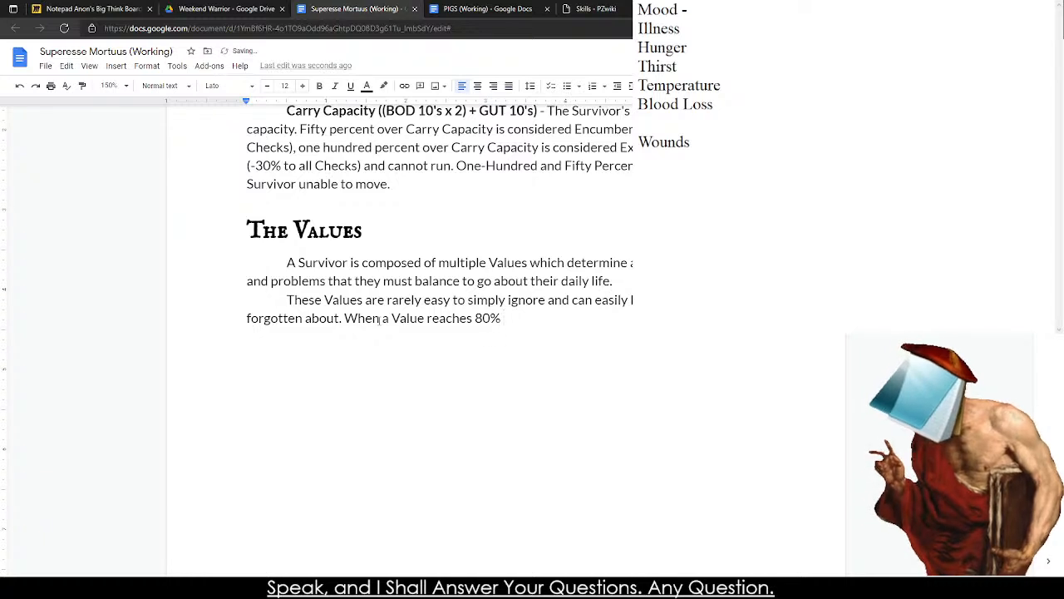
{"action": "type", "text": "the"}
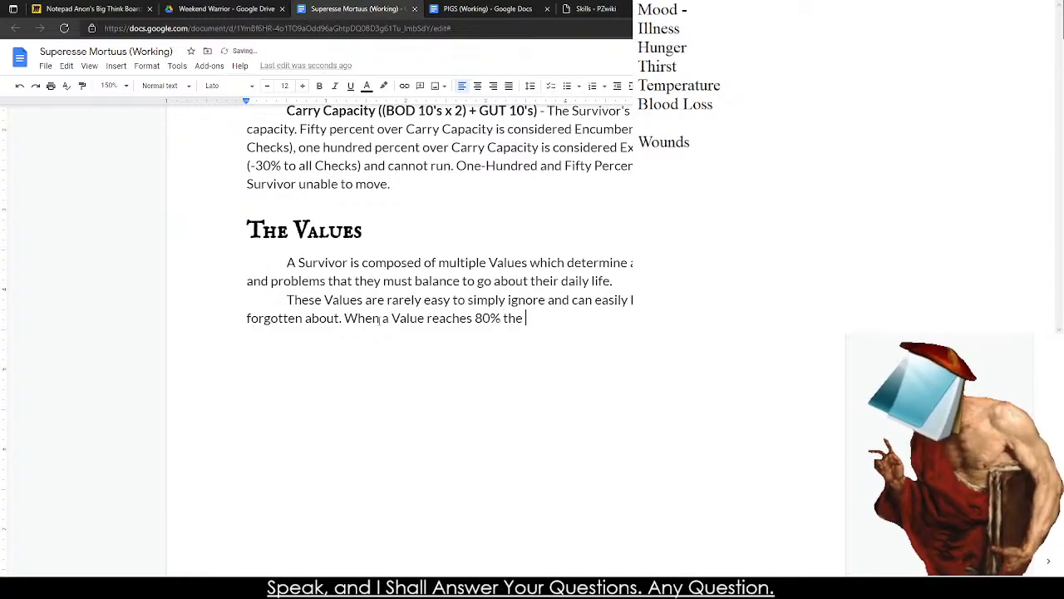
{"action": "type", "text": " fe"}
{"action": "key", "text": "BackSpace"}
{"action": "key", "text": "BackSpace"}
{"action": "key", "text": "BackSpace"}
{"action": "key", "text": "BackSpace"}
{"action": "key", "text": "BackSpace"}
{"action": "key", "text": "BackSpace"}
{"action": "key", "text": "BackSpace"}
{"action": "type", "text": ", the "}
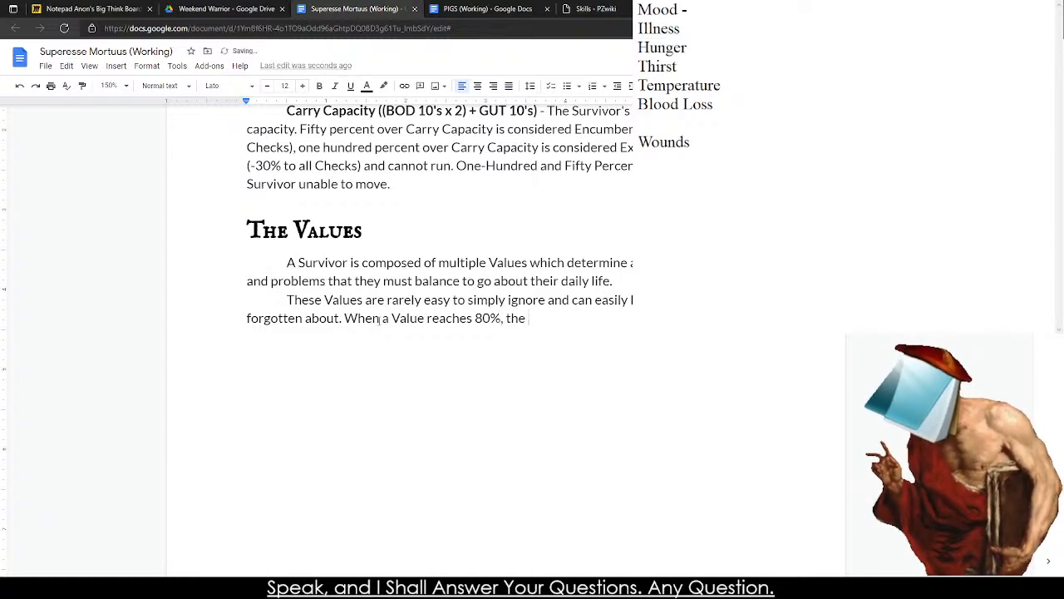
{"action": "type", "text": "Characteer"}
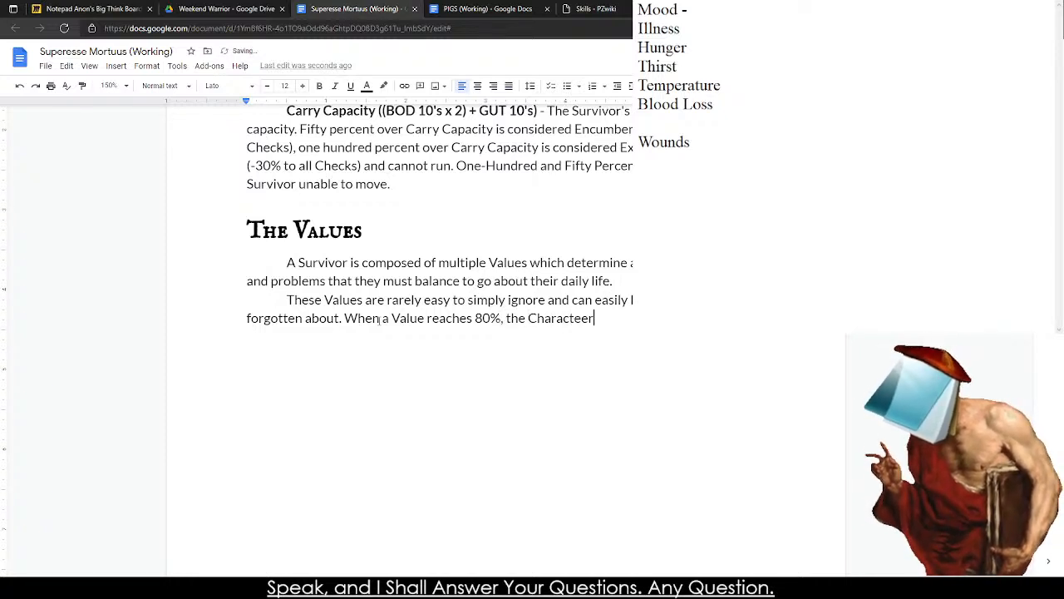
Continue the 80% clause so it says the Survivor is in need to increase the Value, ending with "increase it,".
{"action": "key", "text": "BackSpace"}
{"action": "key", "text": "BackSpace"}
{"action": "key", "text": "BackSpace"}
{"action": "key", "text": "BackSpace"}
{"action": "key", "text": "BackSpace"}
{"action": "key", "text": "BackSpace"}
{"action": "key", "text": "BackSpace"}
{"action": "key", "text": "BackSpace"}
{"action": "key", "text": "BackSpace"}
{"action": "key", "text": "BackSpace"}
{"action": "type", "text": "Survivo"}
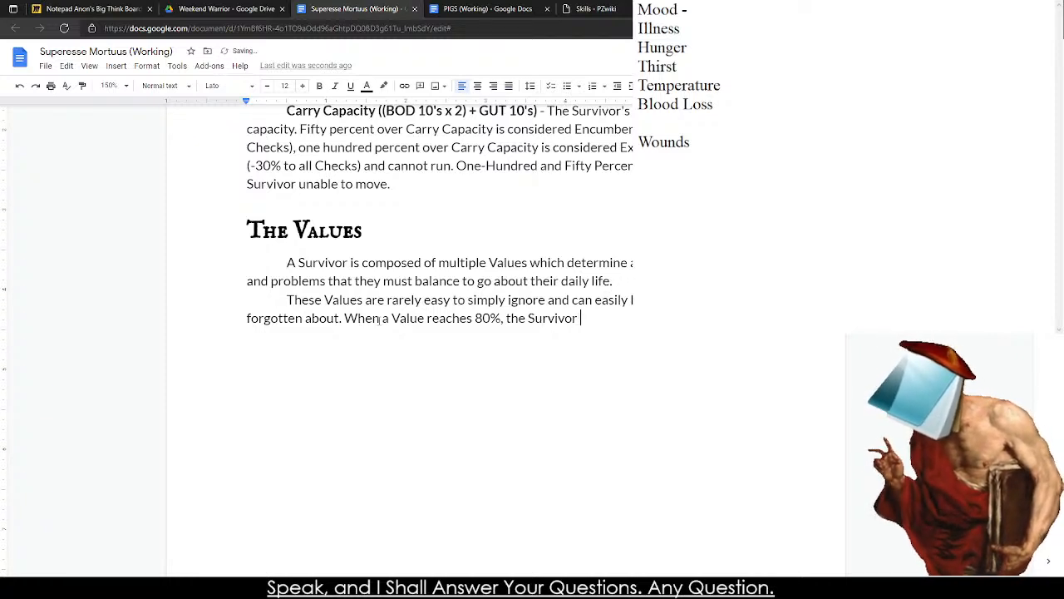
{"action": "type", "text": "is "}
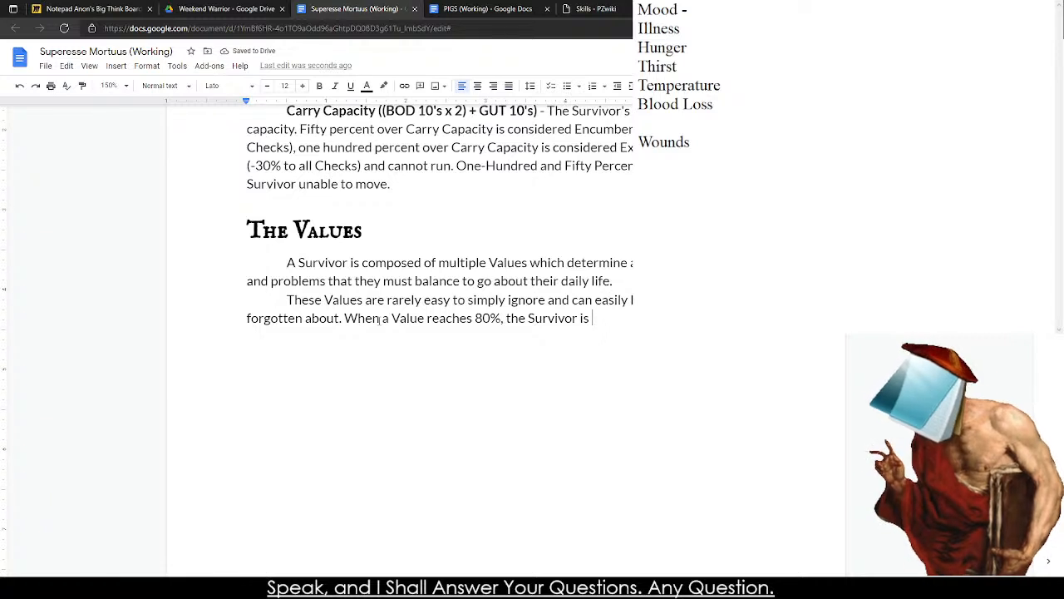
{"action": "type", "text": "clearly"}
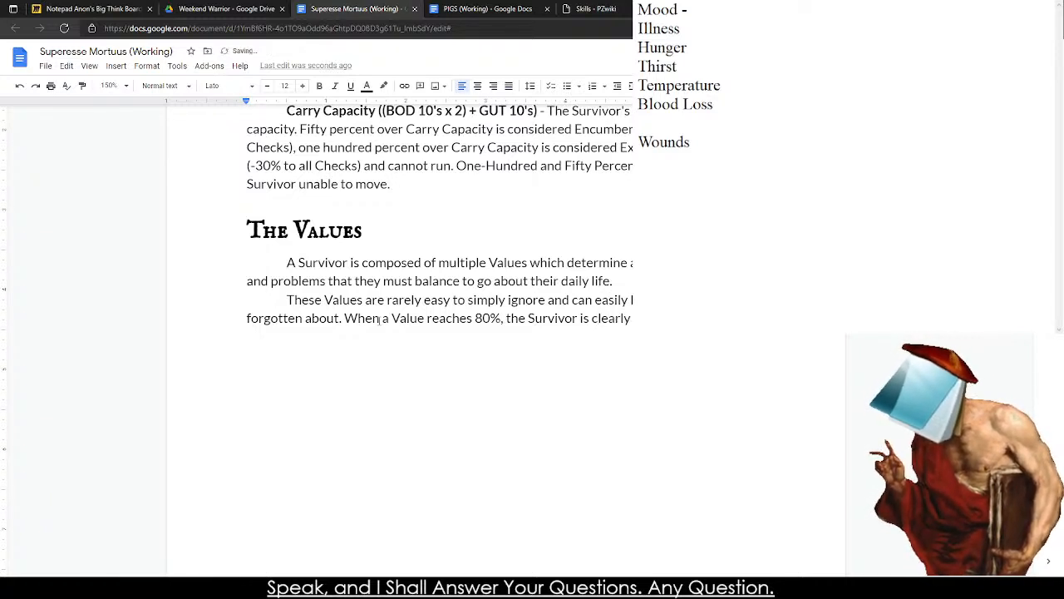
{"action": "key", "text": "BackSpace"}
{"action": "key", "text": "BackSpace"}
{"action": "key", "text": "BackSpace"}
{"action": "key", "text": "BackSpace"}
{"action": "key", "text": "BackSpace"}
{"action": "key", "text": "BackSpace"}
{"action": "key", "text": "BackSpace"}
{"action": "type", "text": "uin"}
{"action": "key", "text": "BackSpace"}
{"action": "key", "text": "BackSpace"}
{"action": "key", "text": "BackSpace"}
{"action": "type", "text": "in need"}
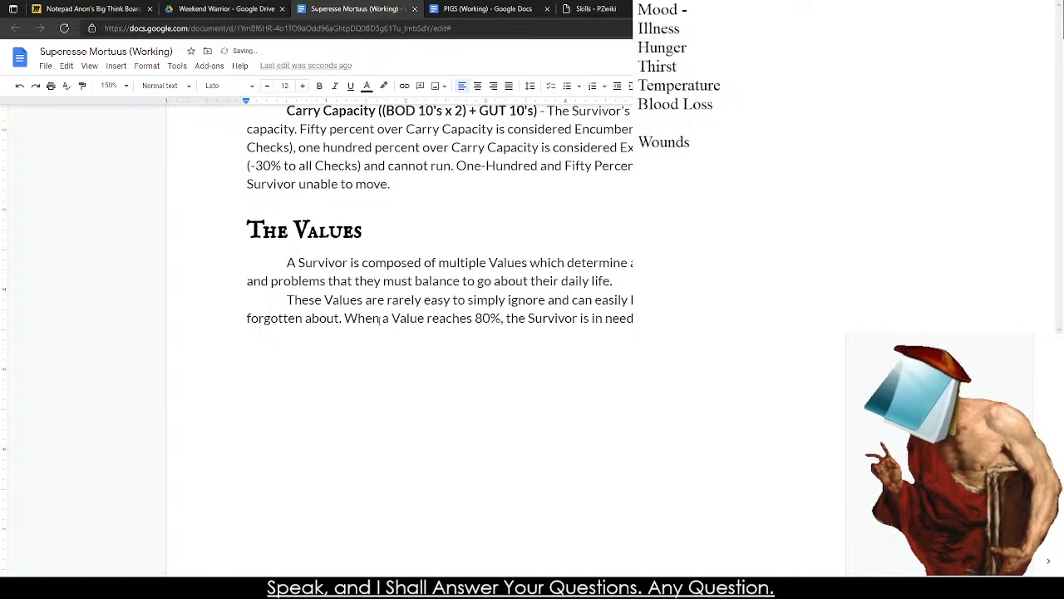
{"action": "type", "text": "increase it"}
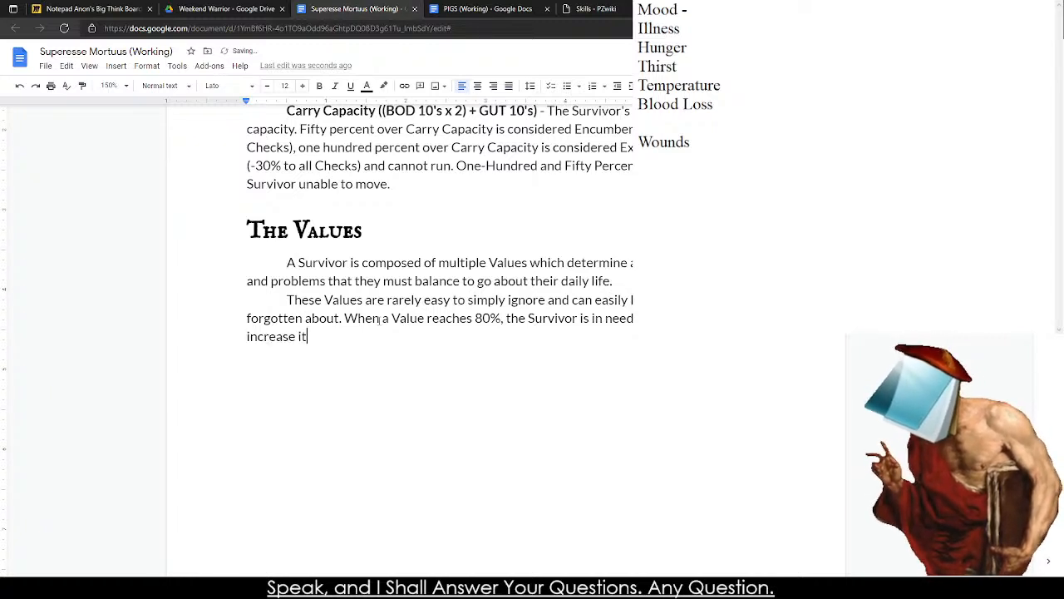
{"action": "type", "text": ", at 5"}
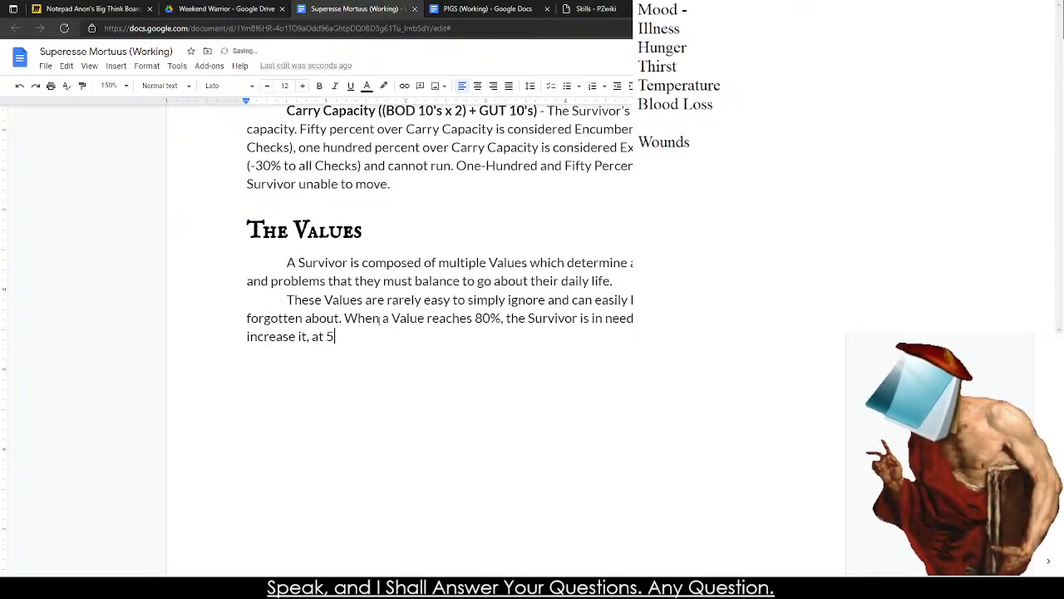
{"action": "type", "text": "0% the effec"}
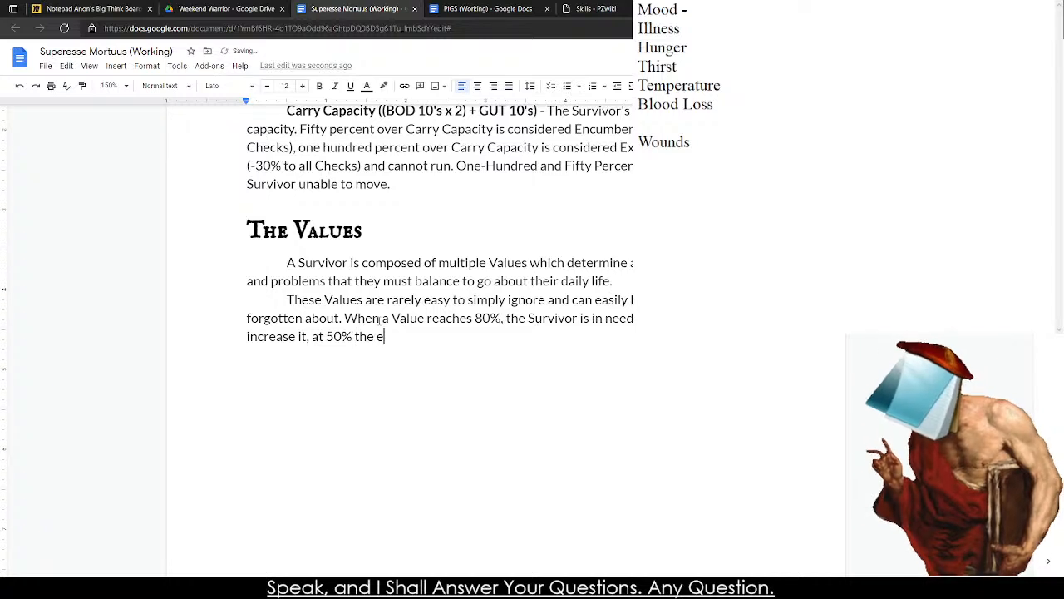
Append "at 50% the effects are growing severe" to the sentence.
{"action": "key", "text": "BackSpace"}
{"action": "key", "text": "BackSpace"}
{"action": "type", "text": "ects"}
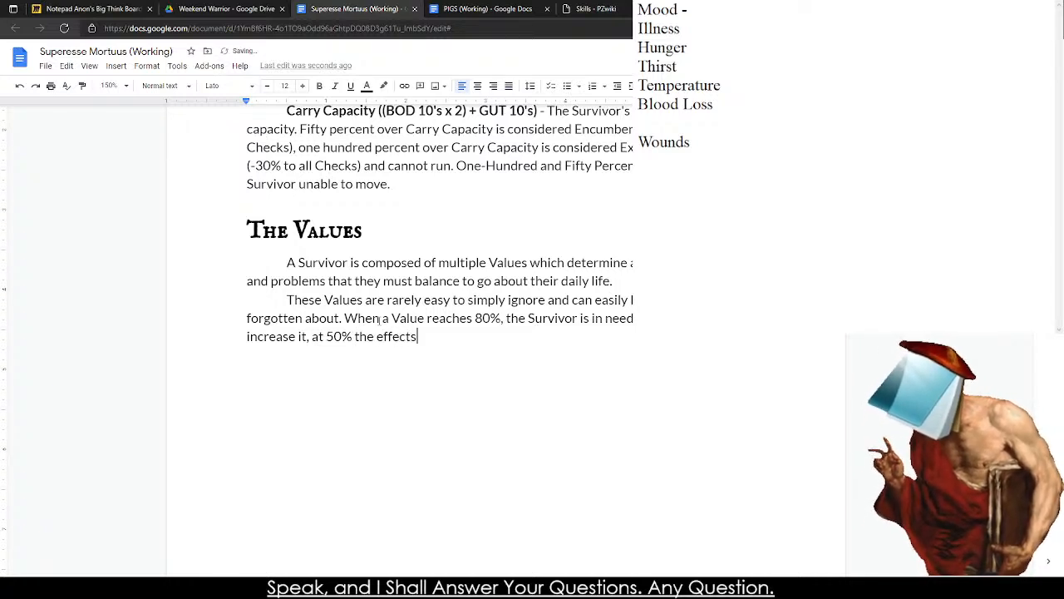
{"action": "type", "text": " are growing "}
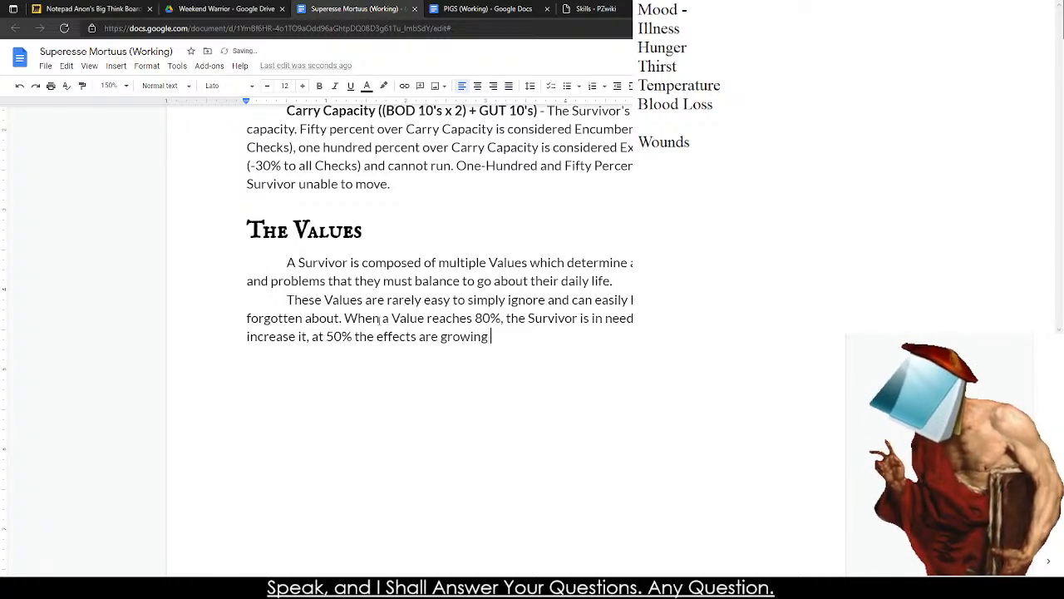
{"action": "type", "text": "severe with the Complication starting"}
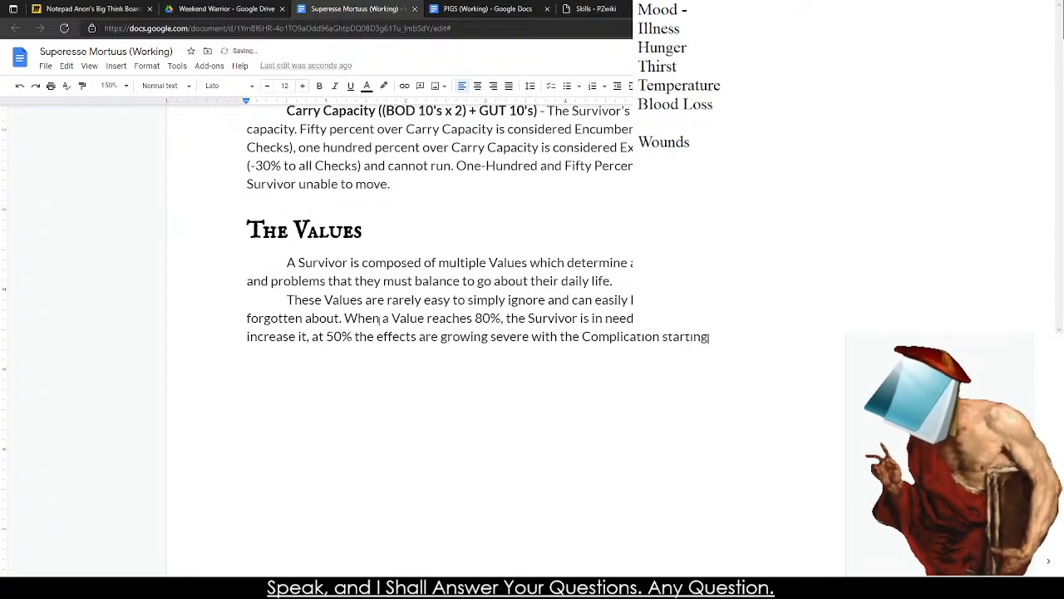
Change the 50% threshold to 60%, keep a space before it, and return to the end of the sentence.
{"action": "left_click", "coordinate": [333, 336]}
{"action": "key", "text": "BackSpace"}
{"action": "key", "text": "BackSpace"}
{"action": "type", "text": "6"}
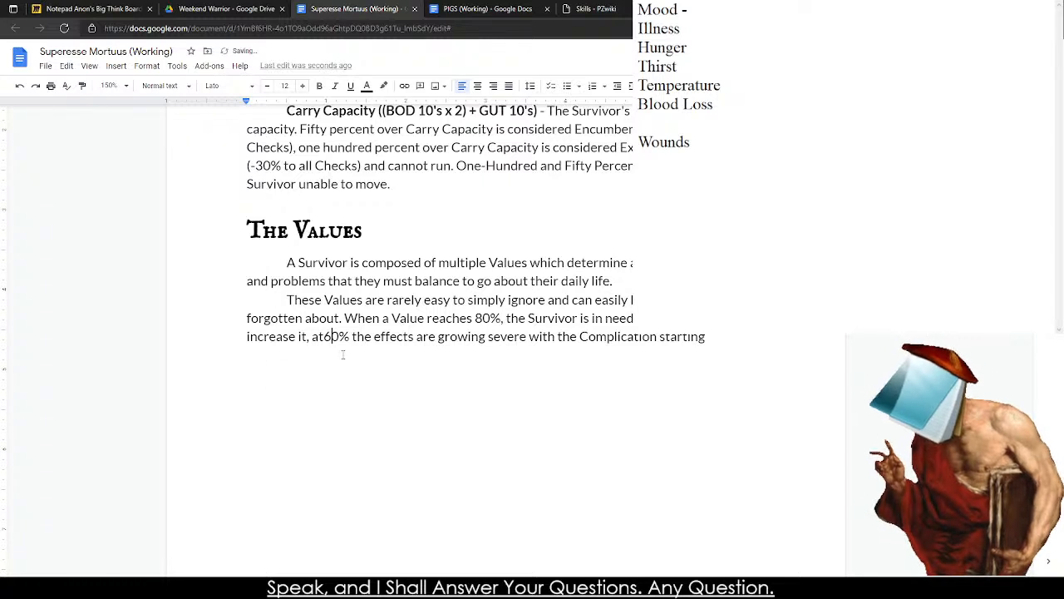
{"action": "left_click", "coordinate": [323, 336]}
{"action": "left_click", "coordinate": [732, 341]}
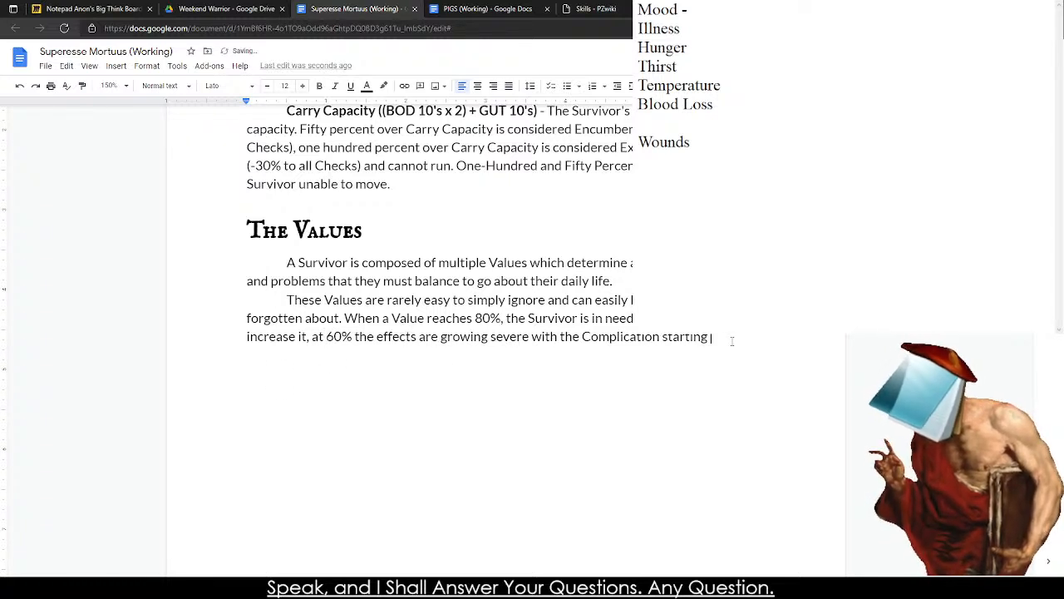
{"action": "type", "text": ", each"}
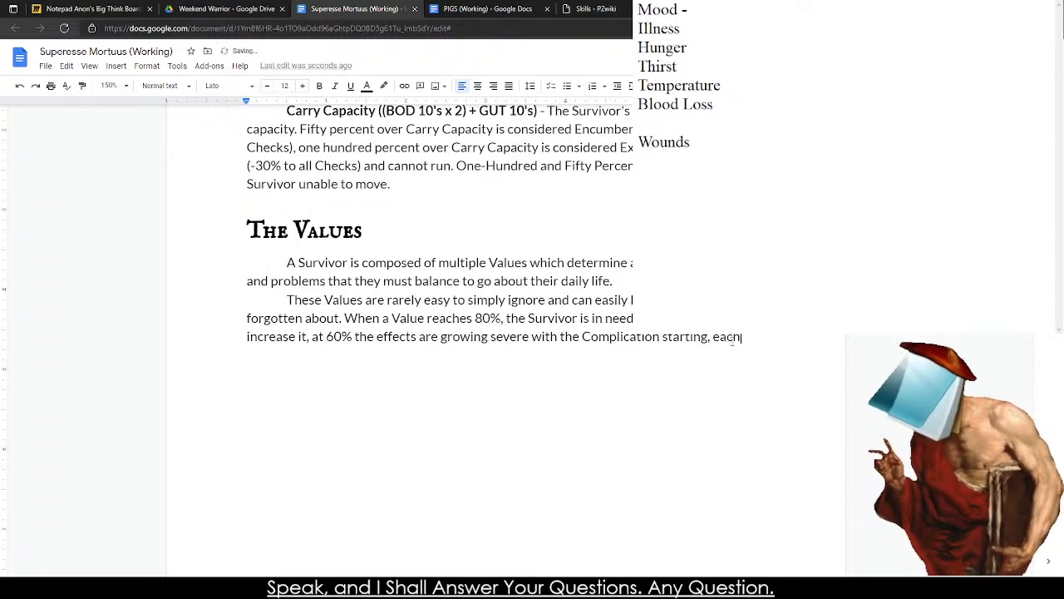
{"action": "type", "text": " percentage "}
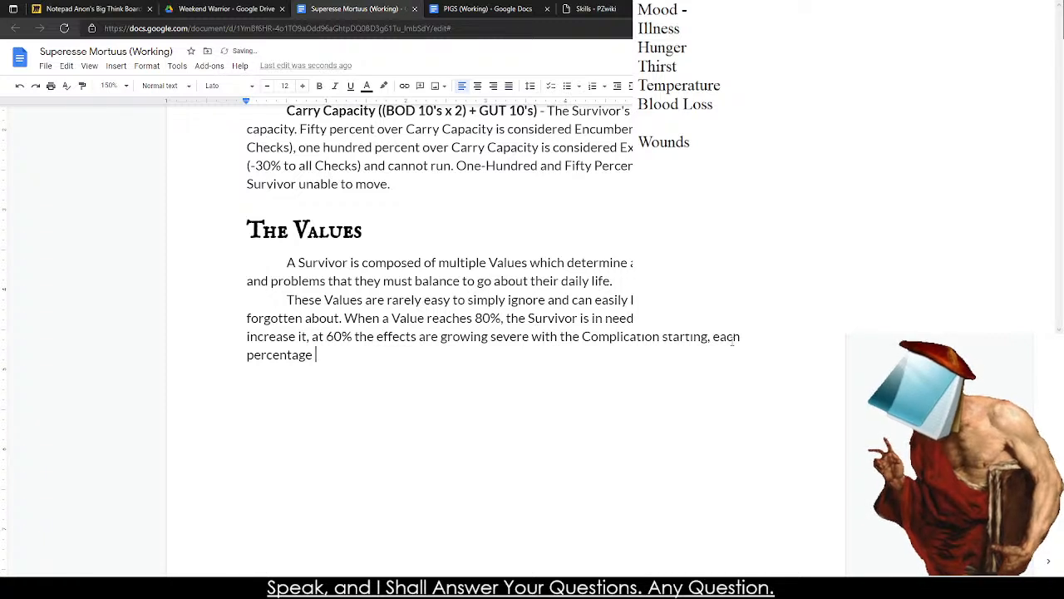
{"action": "type", "text": "ag"}
{"action": "key", "text": "BackSpace"}
{"action": "key", "text": "BackSpace"}
{"action": "key", "text": "BackSpace"}
{"action": "key", "text": "BackSpace"}
{"action": "key", "text": "BackSpace"}
{"action": "key", "text": "BackSpace"}
{"action": "key", "text": "BackSpace"}
{"action": "key", "text": "BackSpace"}
{"action": "key", "text": "BackSpace"}
{"action": "key", "text": "BackSpace"}
{"action": "key", "text": "BackSpace"}
{"action": "key", "text": "BackSpace"}
{"action": "key", "text": "BackSpace"}
{"action": "key", "text": "BackSpace"}
{"action": "key", "text": "BackSpace"}
{"action": "key", "text": "BackSpace"}
{"action": "key", "text": "BackSpace"}
{"action": "key", "text": "BackSpace"}
{"action": "key", "text": "BackSpace"}
{"action": "key", "text": "BackSpace"}
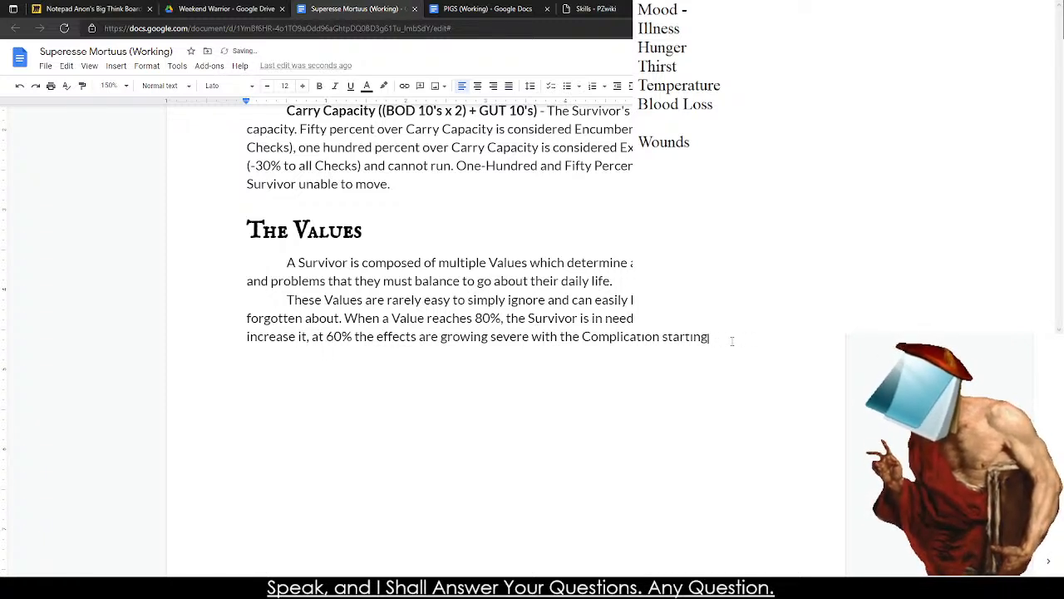
{"action": "type", "text": "and"}
{"action": "key", "text": "BackSpace"}
{"action": "key", "text": "BackSpace"}
{"action": "key", "text": "BackSpace"}
{"action": "key", "text": "BackSpace"}
{"action": "key", "text": "BackSpace"}
Add the third threshold clause ", finally at 20% the effects are dire" after "starting".
{"action": "type", "text": ", finally at 20%"}
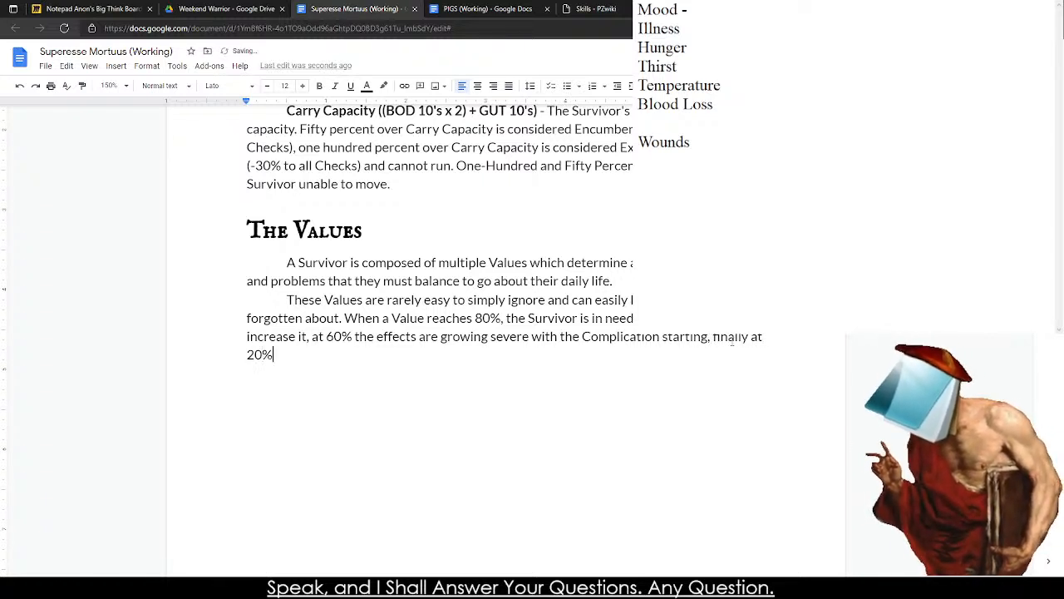
{"action": "type", "text": " the effect"}
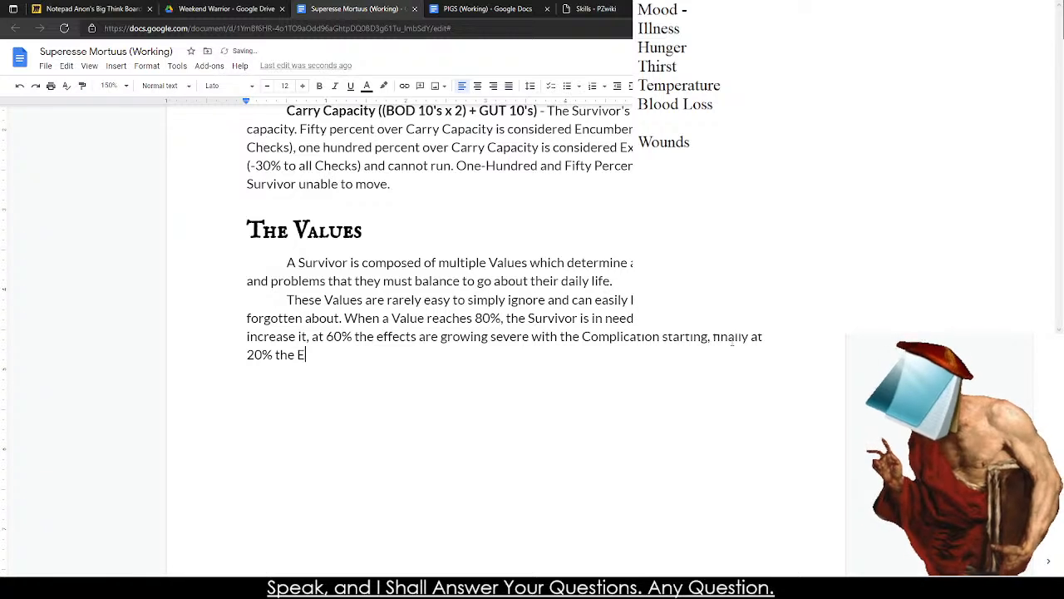
{"action": "type", "text": "s"}
{"action": "key", "text": "BackSpace"}
{"action": "key", "text": "BackSpace"}
{"action": "key", "text": "BackSpace"}
{"action": "key", "text": "BackSpace"}
{"action": "key", "text": "BackSpace"}
{"action": "key", "text": "BackSpace"}
{"action": "type", "text": "ect"}
{"action": "key", "text": "BackSpace"}
{"action": "key", "text": "BackSpace"}
Continue the 20% clause with ", the Survivor" after "dire".
{"action": "key", "text": "BackSpace"}
{"action": "type", "text": "fects are dire."}
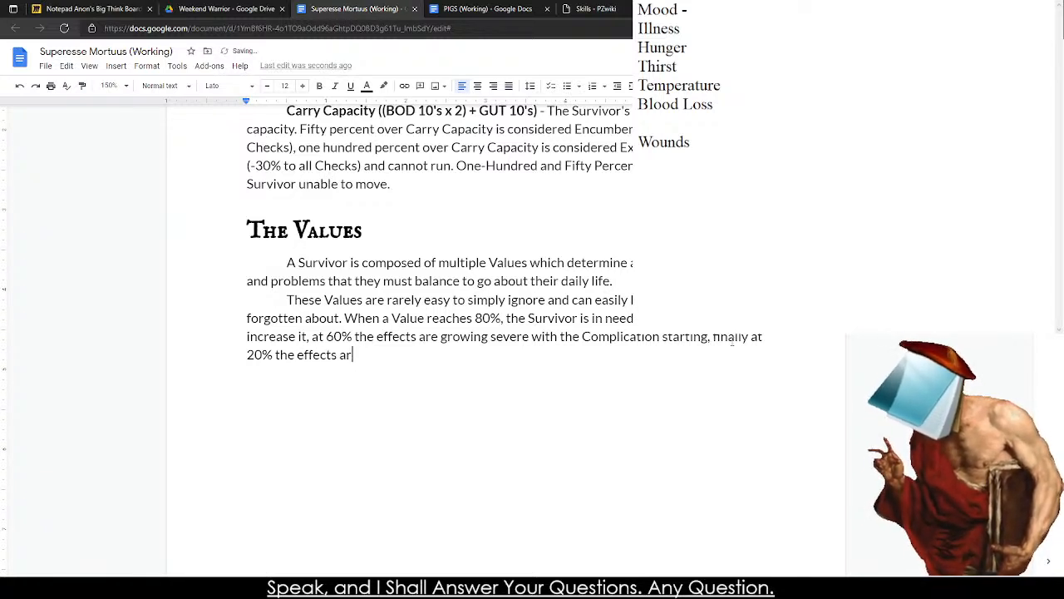
{"action": "key", "text": "BackSpace"}
{"action": "type", "text": ", th"}
{"action": "key", "text": "BackSpace"}
{"action": "key", "text": "BackSpace"}
{"action": "key", "text": "BackSpace"}
{"action": "key", "text": "BackSpace"}
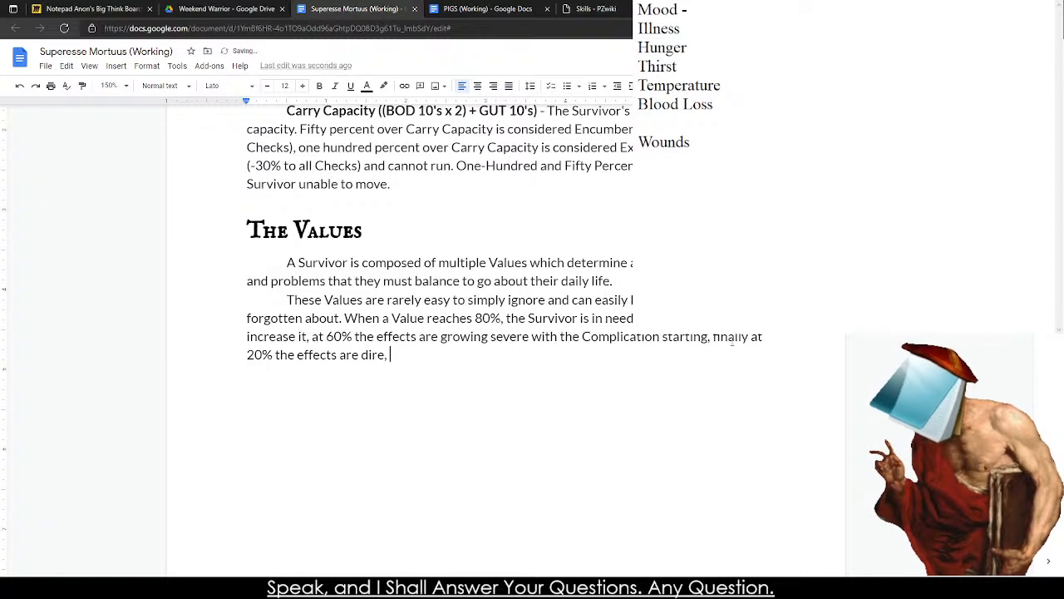
{"action": "type", "text": ", the Charac"}
{"action": "key", "text": "BackSpace"}
{"action": "key", "text": "BackSpace"}
{"action": "key", "text": "BackSpace"}
{"action": "key", "text": "BackSpace"}
{"action": "key", "text": "BackSpace"}
{"action": "key", "text": "BackSpace"}
{"action": "type", "text": "Survivor "}
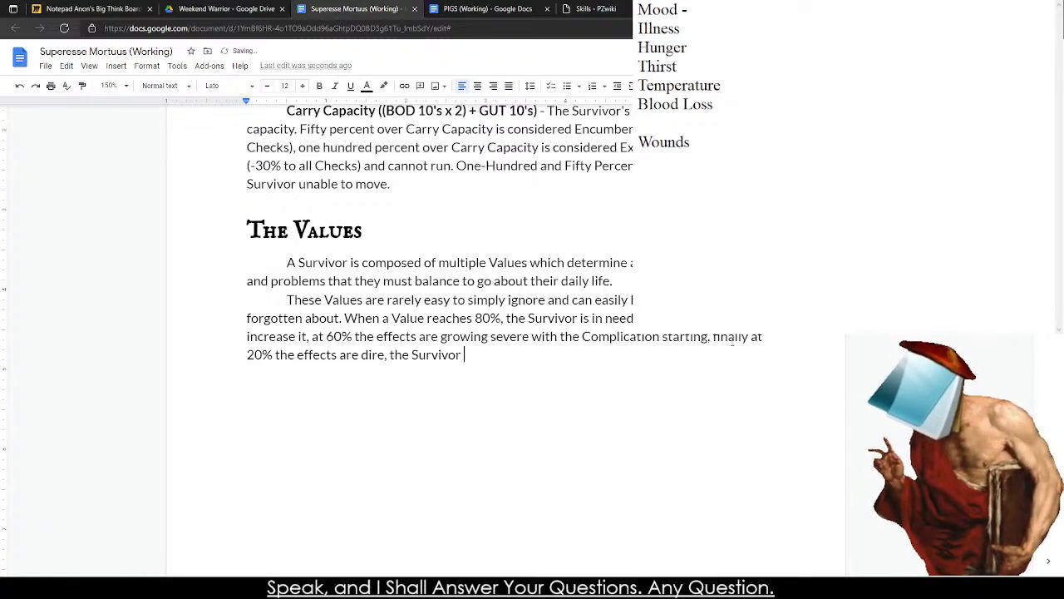
{"action": "type", "text": "struggling"}
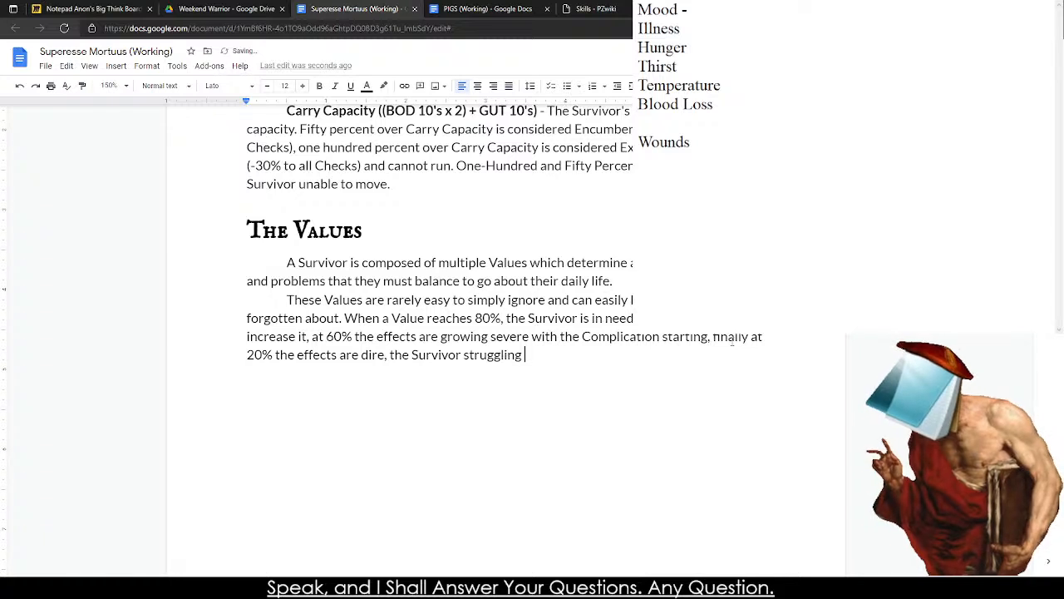
{"action": "key", "text": "BackSpace"}
{"action": "key", "text": "BackSpace"}
{"action": "key", "text": "BackSpace"}
{"action": "key", "text": "BackSpace"}
{"action": "key", "text": "BackSpace"}
{"action": "key", "text": "BackSpace"}
{"action": "key", "text": "BackSpace"}
{"action": "key", "text": "BackSpace"}
{"action": "key", "text": "BackSpace"}
{"action": "key", "text": "BackSpace"}
Finish the sentence with "taking the extreme Complciation as well.".
{"action": "type", "text": "taking the extreme Complciation ca"}
{"action": "key", "text": "BackSpace"}
{"action": "key", "text": "BackSpace"}
{"action": "type", "text": "as well."}
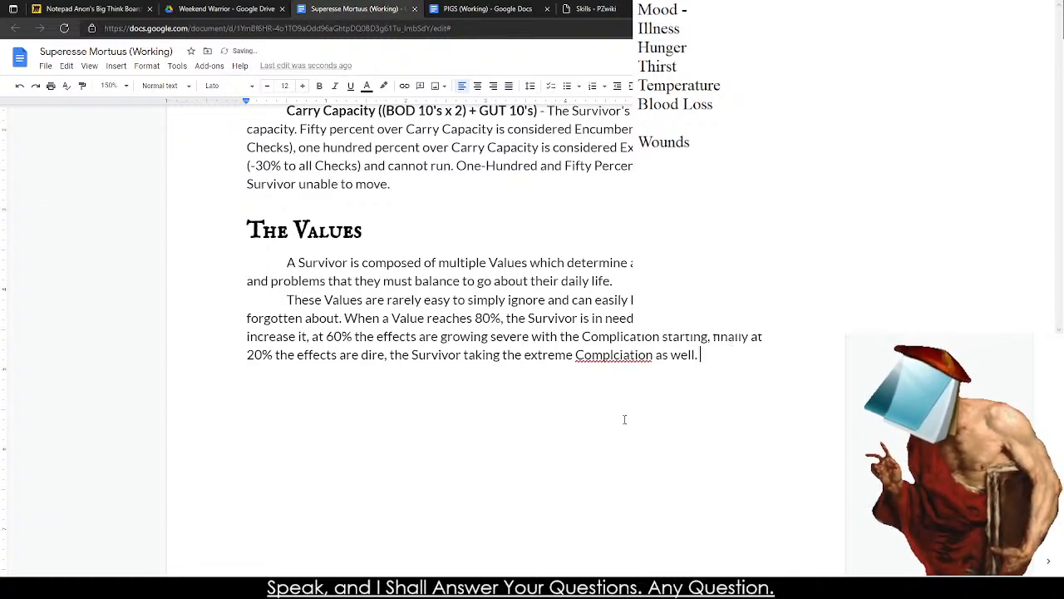
Replace "extreme" with "Terminal", correct the misspelling to "Complication", and place the cursor on an empty line below the paragraph.
{"action": "double_click", "coordinate": [532, 355]}
{"action": "type", "text": "Terminal"}
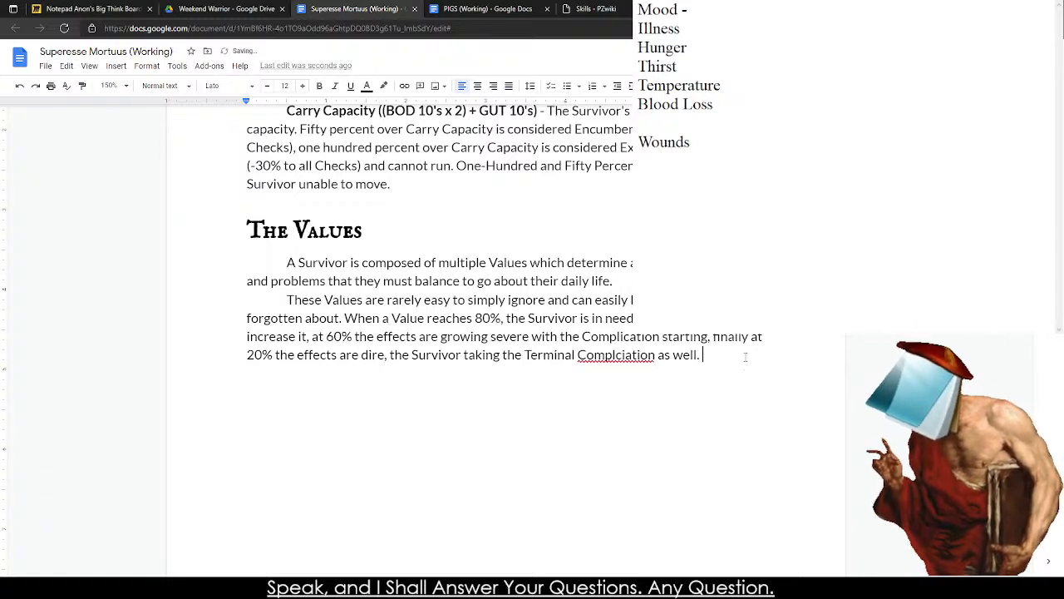
{"action": "right_click", "coordinate": [630, 356]}
{"action": "left_click", "coordinate": [669, 378]}
{"action": "key", "text": "Return"}
{"action": "key", "text": "alt+Tab"}
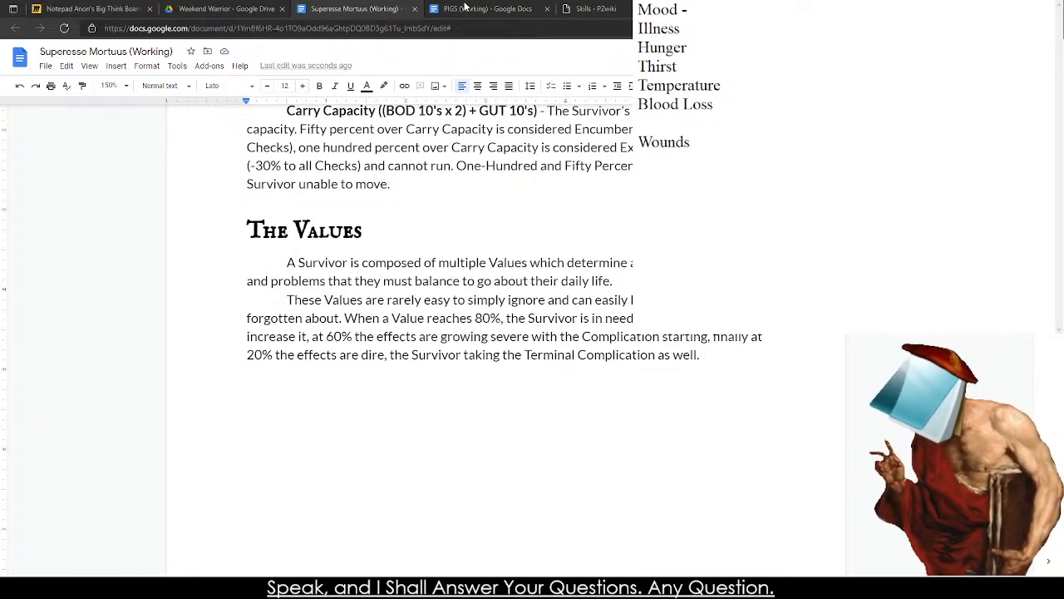
{"action": "left_click", "coordinate": [290, 408]}
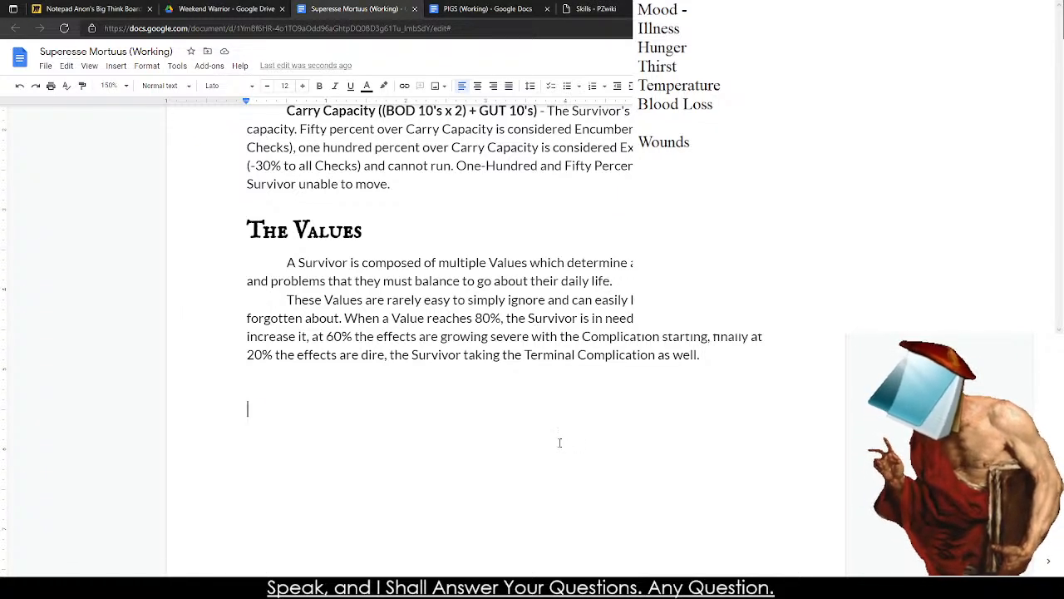
Switch to the note and describe Mood as "The Survivors current mood and outlook on life".
{"action": "key", "text": "alt+Tab"}
{"action": "left_click", "coordinate": [796, 41]}
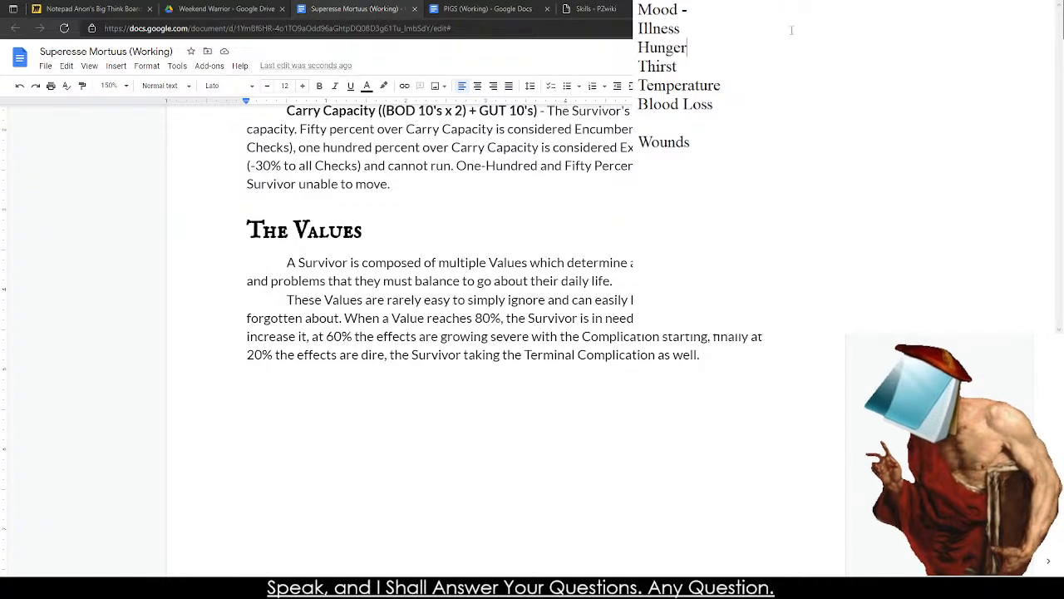
{"action": "left_click", "coordinate": [780, 10]}
{"action": "type", "text": "The S"}
{"action": "key", "text": "BackSpace"}
{"action": "key", "text": "BackSpace"}
{"action": "key", "text": "BackSpace"}
{"action": "key", "text": "BackSpace"}
{"action": "key", "text": "BackSpace"}
{"action": "key", "text": "BackSpace"}
{"action": "type", "text": "The Survivors"}
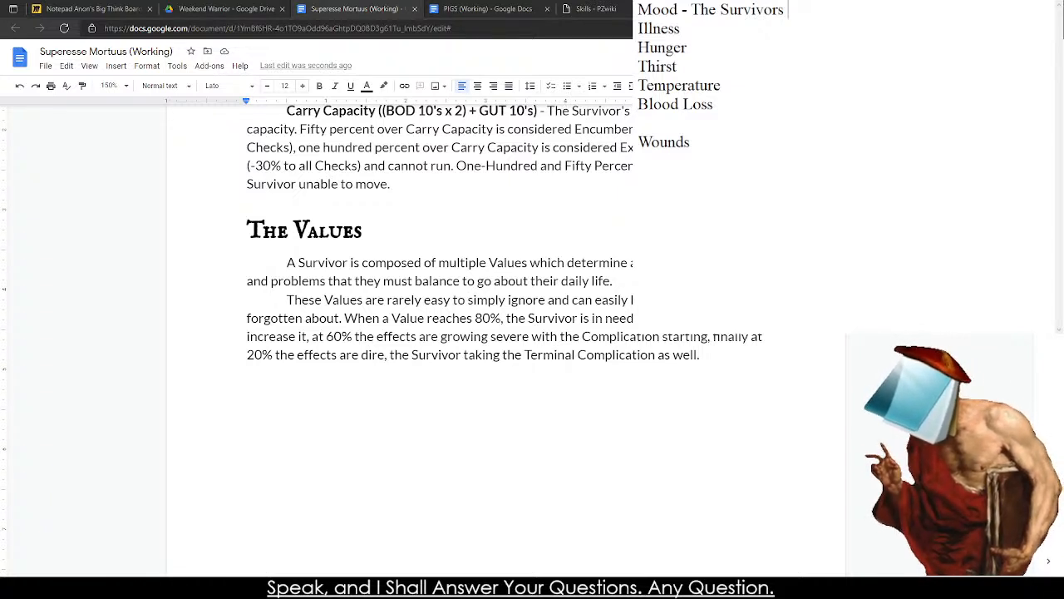
{"action": "type", "text": " current mood and outlook on life"}
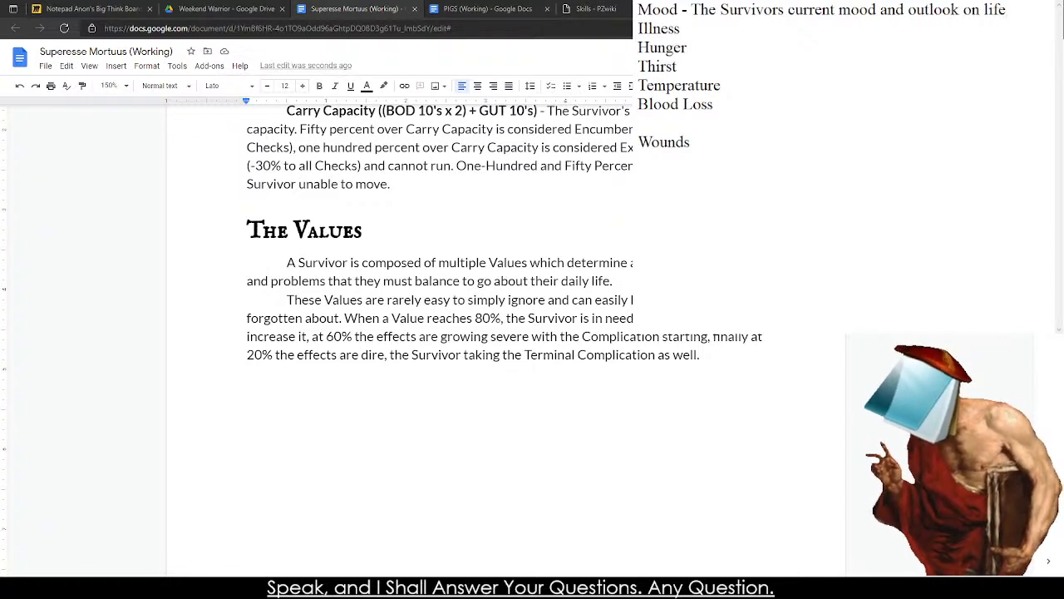
{"action": "type", "text": "."}
End the first sentence of the Mood description with a period.
{"action": "key", "text": "Return"}
{"action": "type", "text": "Compl"}
{"action": "key", "text": "BackSpace"}
{"action": "key", "text": "BackSpace"}
{"action": "key", "text": "BackSpace"}
{"action": "key", "text": "BackSpace"}
{"action": "key", "text": "BackSpace"}
{"action": "key", "text": "BackSpace"}
{"action": "type", "text": "T"}
{"action": "key", "text": "BackSpace"}
Continue the Mood description with "This is reduced gradually to 80%,".
{"action": "type", "text": "This is"}
{"action": "type", "text": " reduced gra"}
{"action": "type", "text": "dually too a rest"}
{"action": "key", "text": "BackSpace"}
{"action": "type", "text": "ing 80%"}
{"action": "key", "text": "BackSpace"}
{"action": "key", "text": "BackSpace"}
{"action": "key", "text": "BackSpace"}
{"action": "key", "text": "BackSpace"}
{"action": "key", "text": "BackSpace"}
{"action": "key", "text": "BackSpace"}
{"action": "key", "text": "BackSpace"}
{"action": "key", "text": "BackSpace"}
{"action": "key", "text": "BackSpace"}
{"action": "key", "text": "BackSpace"}
{"action": "key", "text": "BackSpace"}
{"action": "key", "text": "BackSpace"}
{"action": "key", "text": "BackSpace"}
{"action": "key", "text": "BackSpace"}
{"action": "key", "text": "BackSpace"}
{"action": "type", "text": "80%, but prob"}
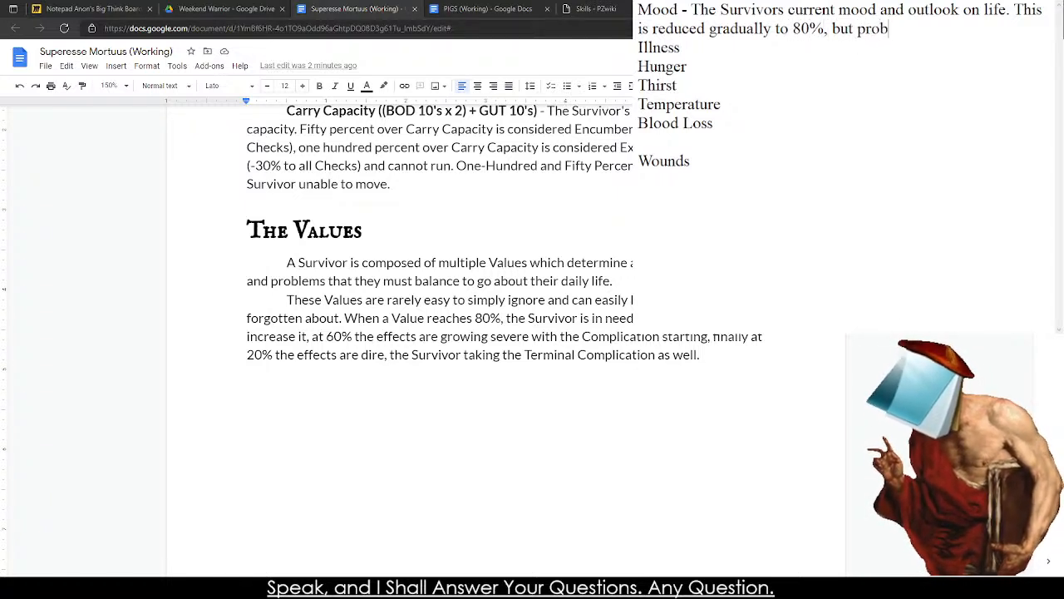
{"action": "type", "text": "lems such as"}
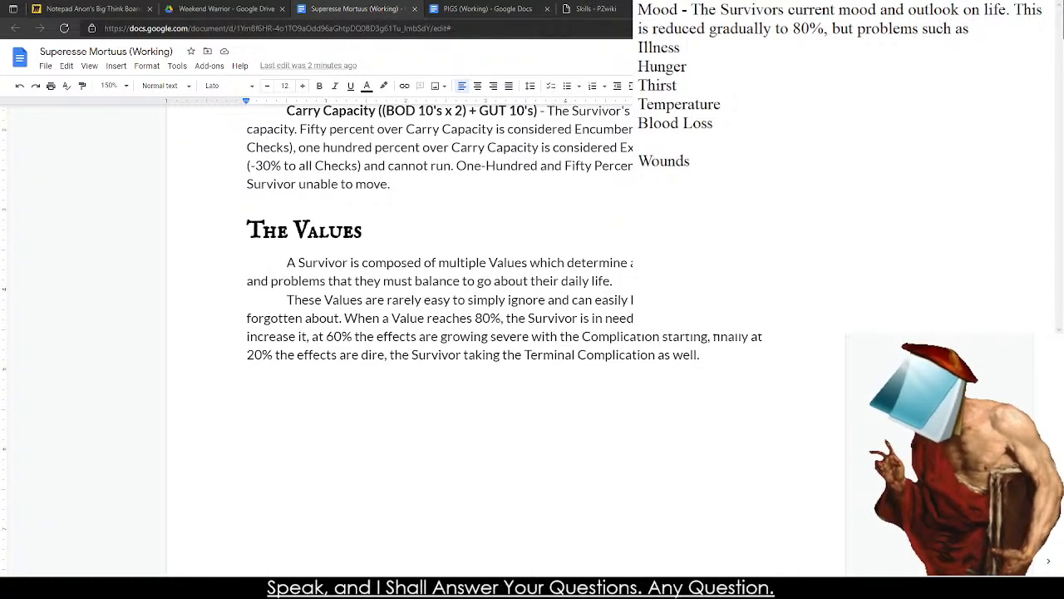
Extend the Mood sentence with "but problems will reduce it, such as".
{"action": "key", "text": "BackSpace"}
{"action": "key", "text": "BackSpace"}
{"action": "key", "text": "BackSpace"}
{"action": "key", "text": "BackSpace"}
{"action": "key", "text": "BackSpace"}
{"action": "key", "text": "BackSpace"}
{"action": "key", "text": "BackSpace"}
{"action": "key", "text": "BackSpace"}
{"action": "type", "text": "will reduce it, such as injury, death"}
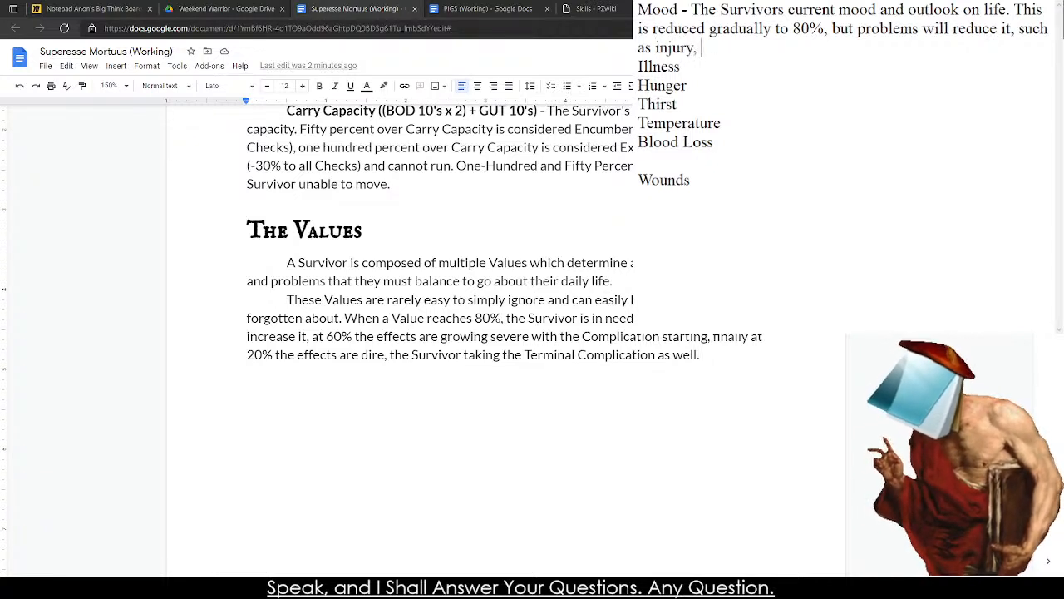
Finish the Mood sentence with "injury, death of friends, witnessing horrible events, and general negativity.".
{"action": "type", "text": "f "}
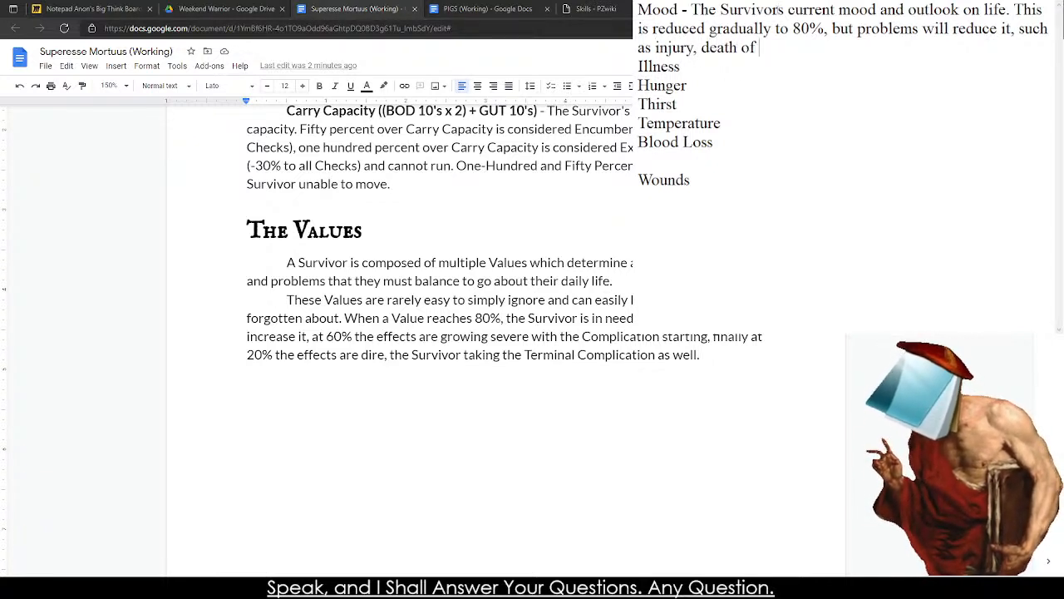
{"action": "type", "text": "friends, witnes"}
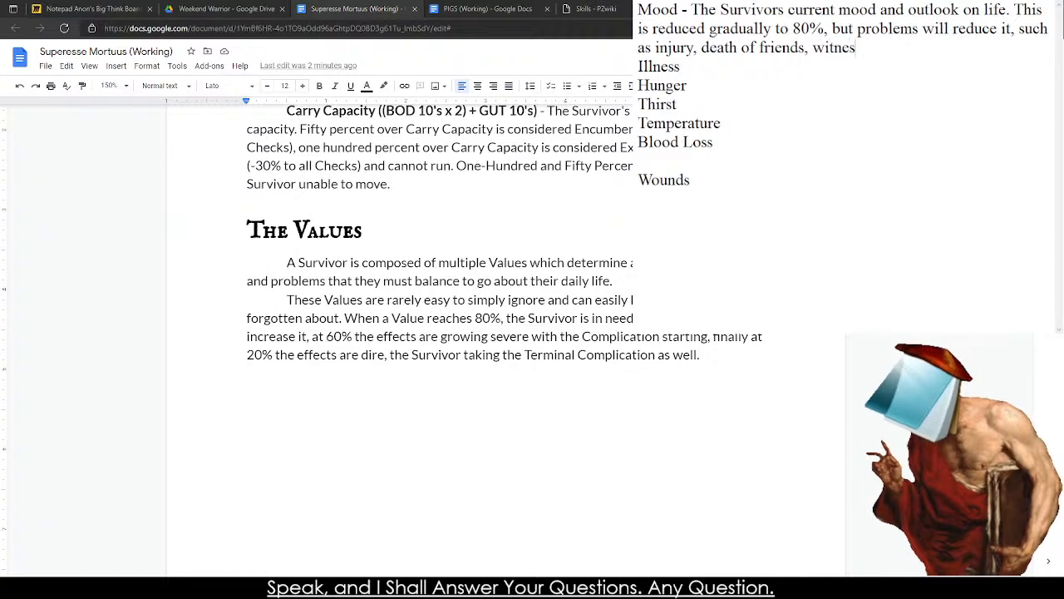
{"action": "type", "text": "sing horrible "}
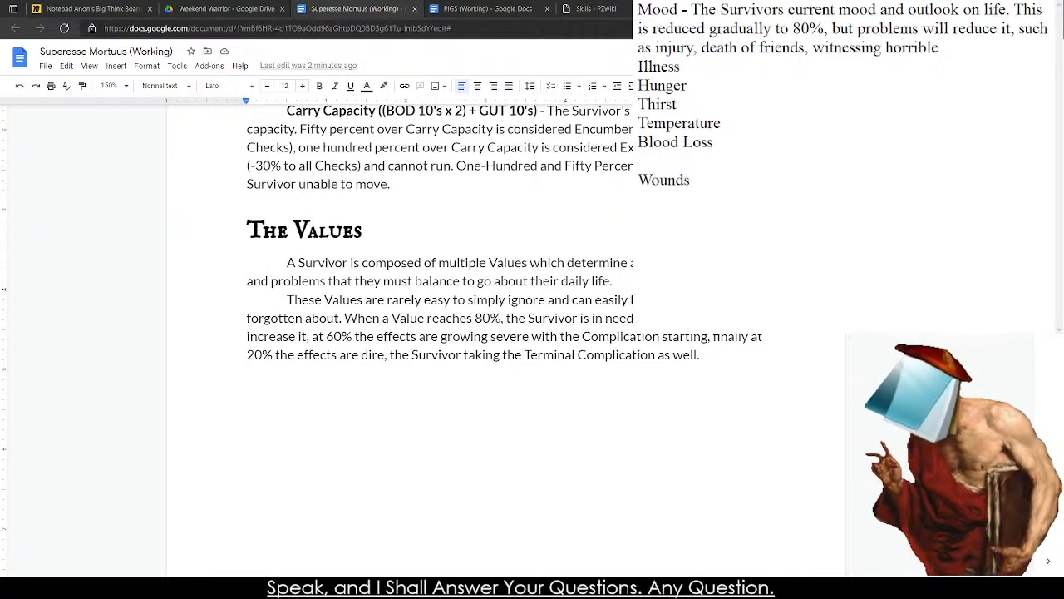
{"action": "type", "text": "events, and g"}
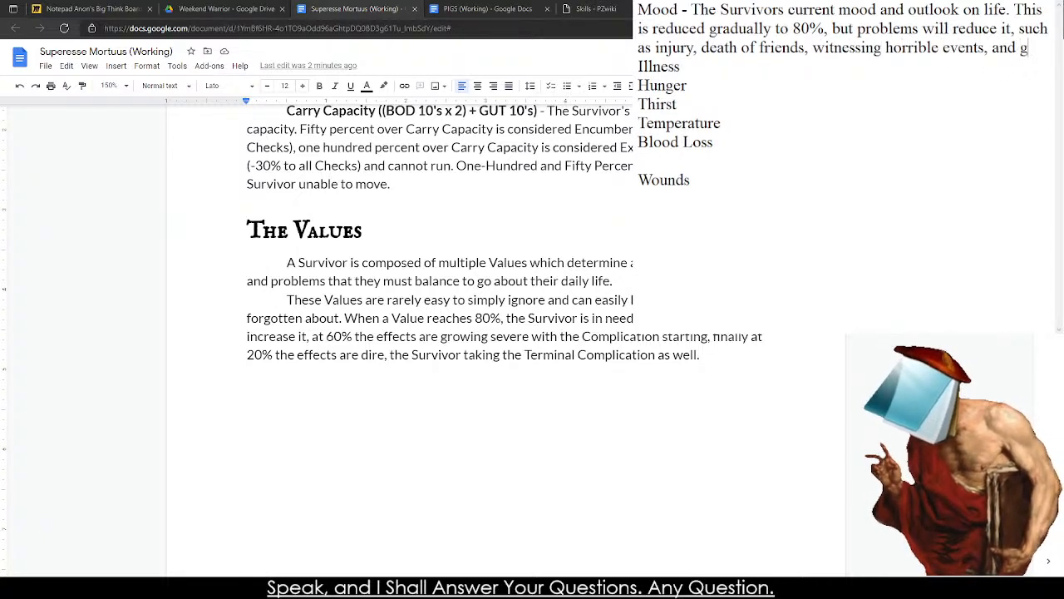
{"action": "type", "text": "eneral negativity."}
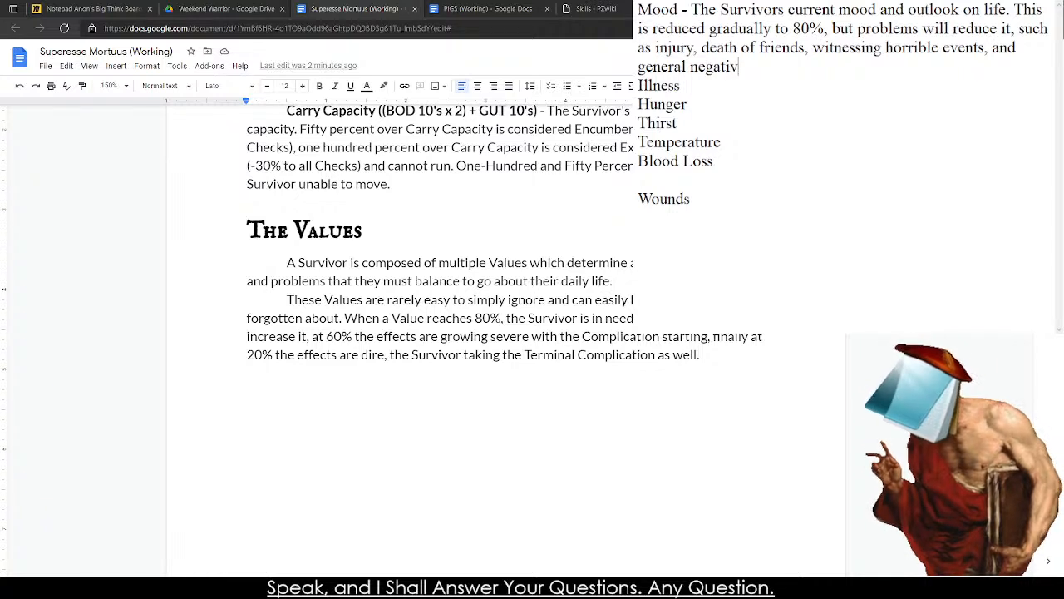
Begin an indented line under the Mood description with "Complication - -1% to".
{"action": "key", "text": "Return"}
{"action": "key", "text": "Return"}
{"action": "key", "text": "Up"}
{"action": "key", "text": "Tab"}
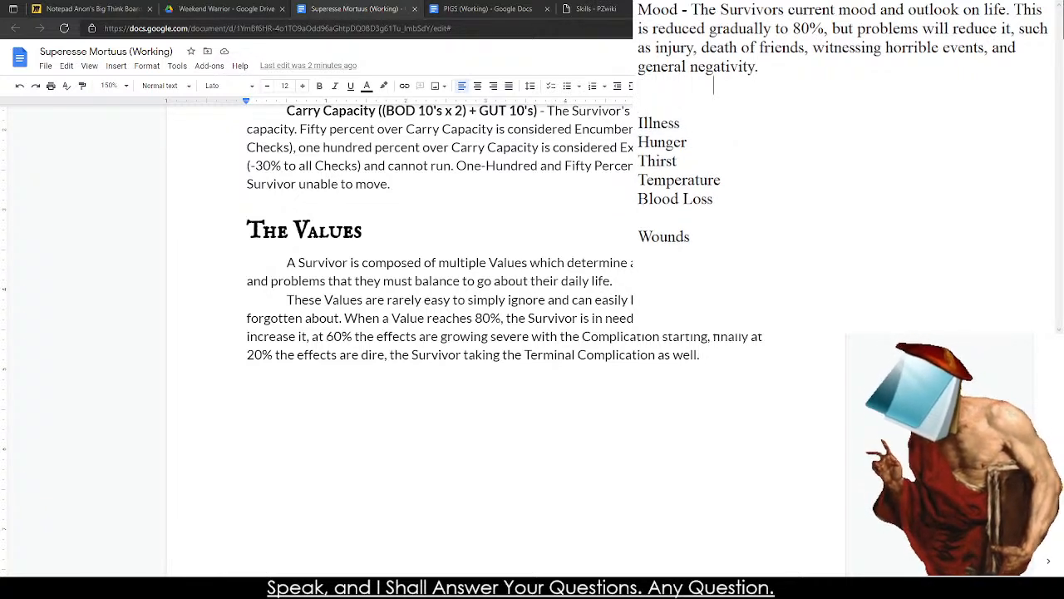
{"action": "type", "text": "Compl"}
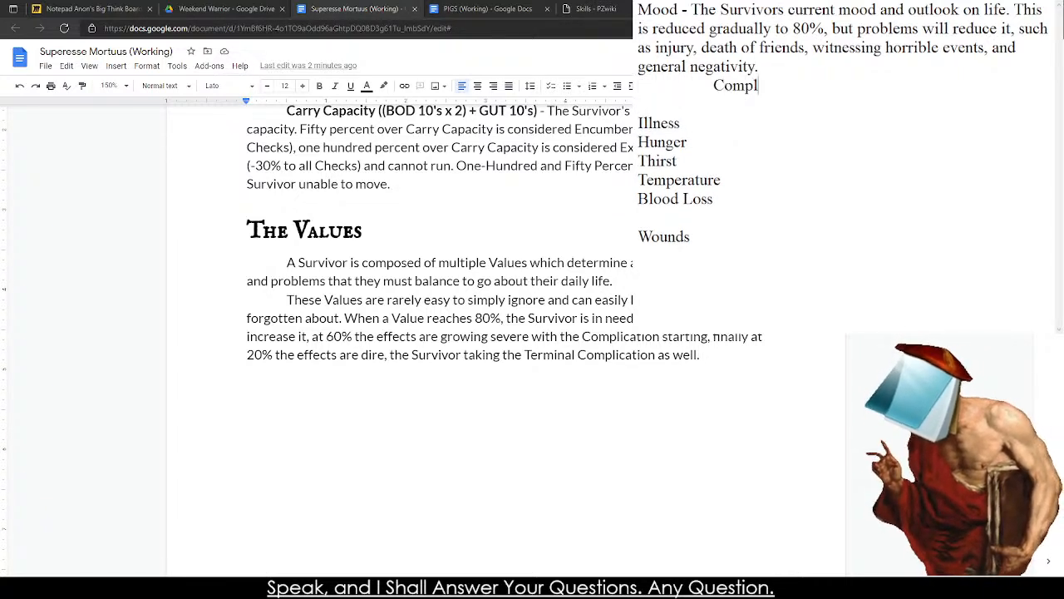
{"action": "type", "text": "ication - -1% to "}
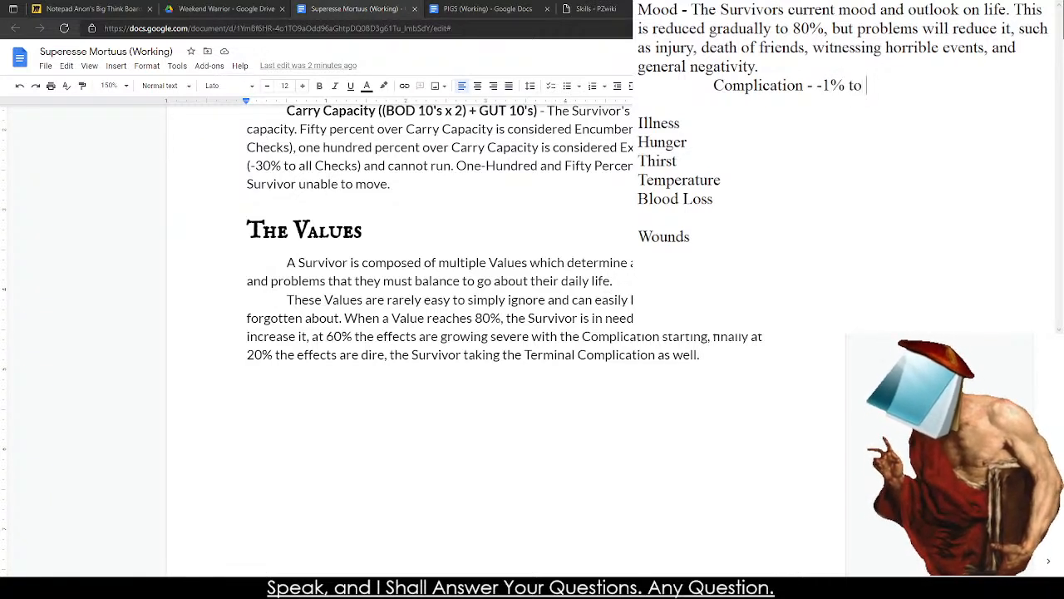
{"action": "type", "text": "all"}
Continue the Complication line with "all Actions".
{"action": "key", "text": "BackSpace"}
{"action": "key", "text": "BackSpace"}
{"action": "key", "text": "BackSpace"}
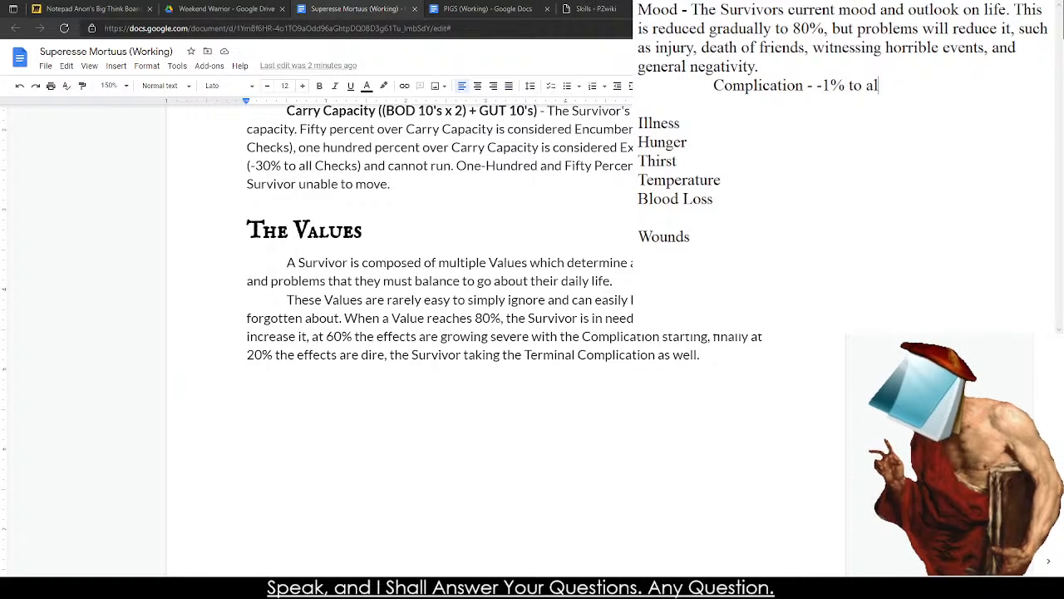
{"action": "type", "text": "all Aca"}
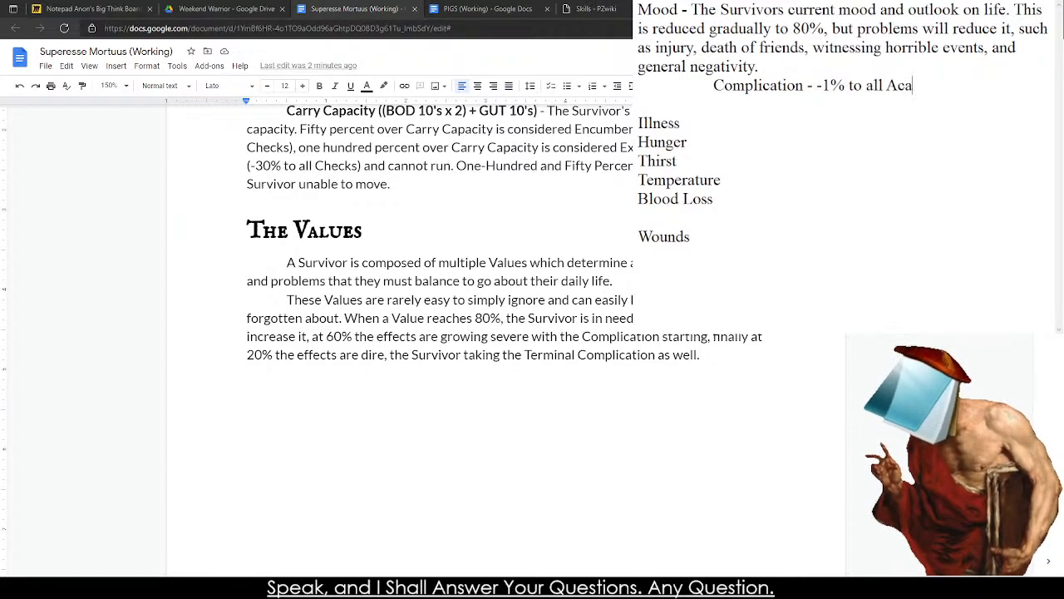
{"action": "key", "text": "BackSpace"}
{"action": "type", "text": "tions"}
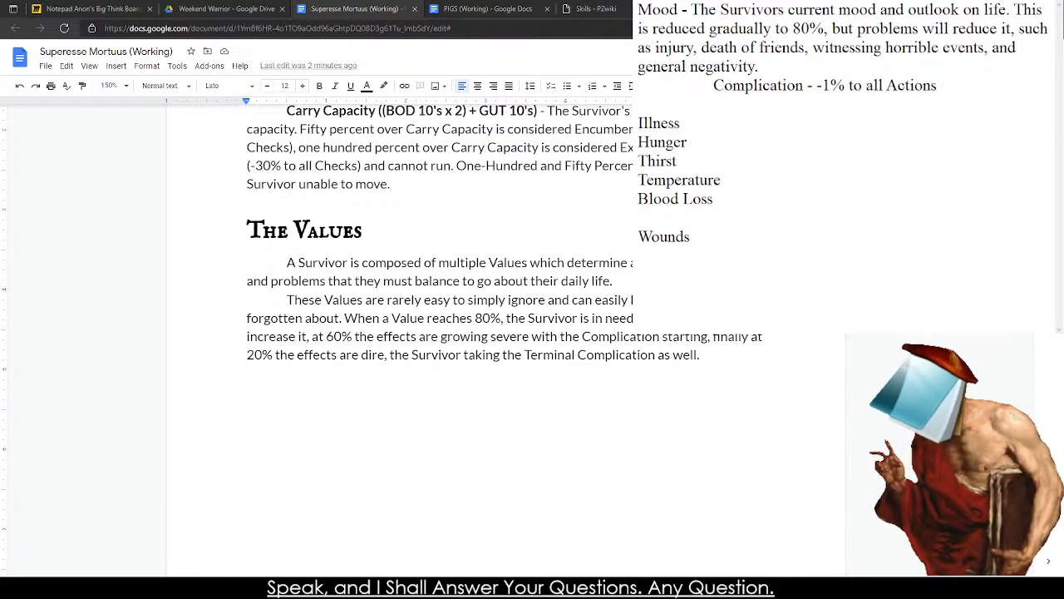
Complete the Complication line with "per 2% Under 80.".
{"action": "key", "text": "BackSpace"}
{"action": "type", "text": ","}
{"action": "key", "text": "BackSpace"}
{"action": "type", "text": "per 2"}
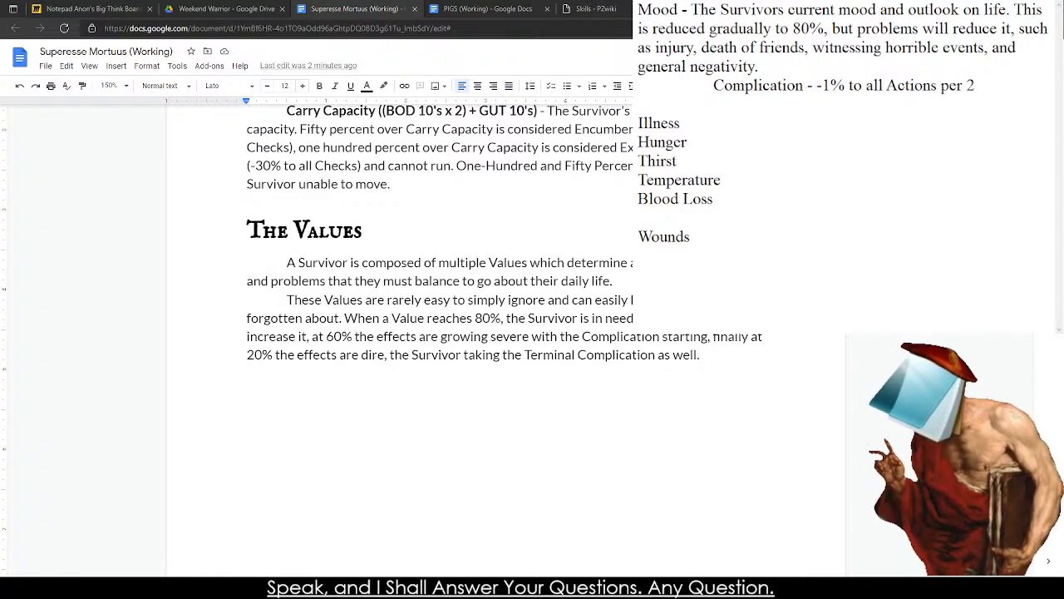
{"action": "key", "text": "BackSpace"}
{"action": "type", "text": "2%"}
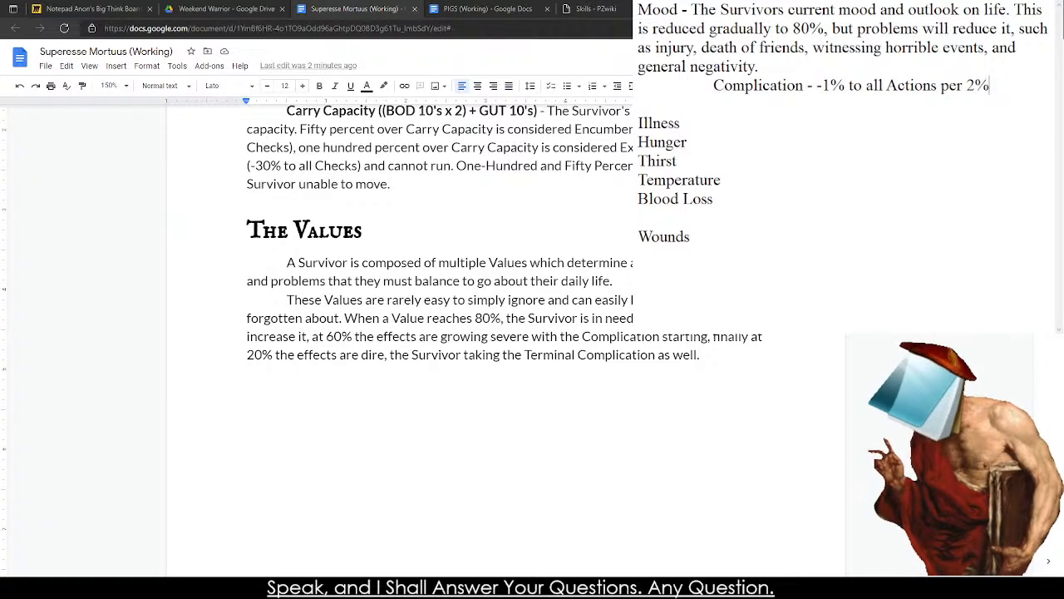
{"action": "type", "text": " Under 80"}
{"action": "key", "text": "BackSpace"}
{"action": "type", "text": "0"}
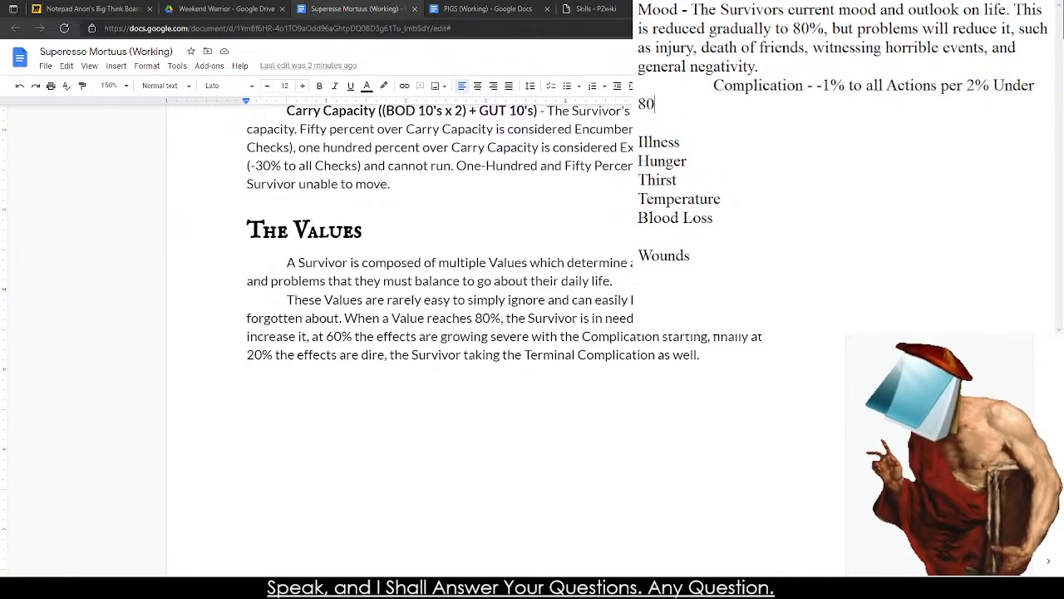
{"action": "type", "text": "."}
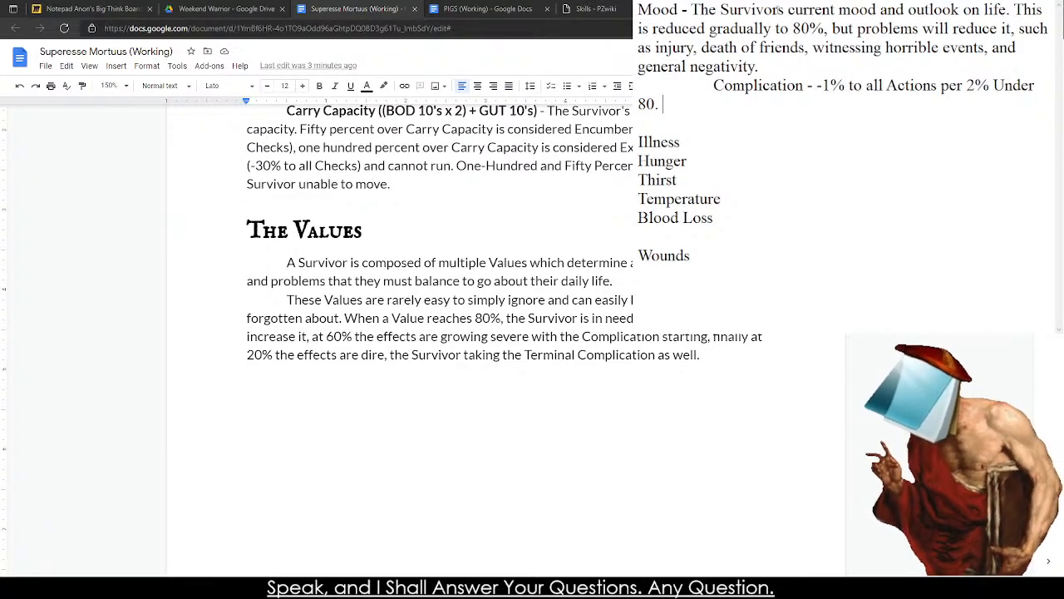
Add blank lines below the Complication entry and note "60%" on a separate scratch line.
{"action": "key", "text": "Return"}
{"action": "key", "text": "Return"}
{"action": "key", "text": "Return"}
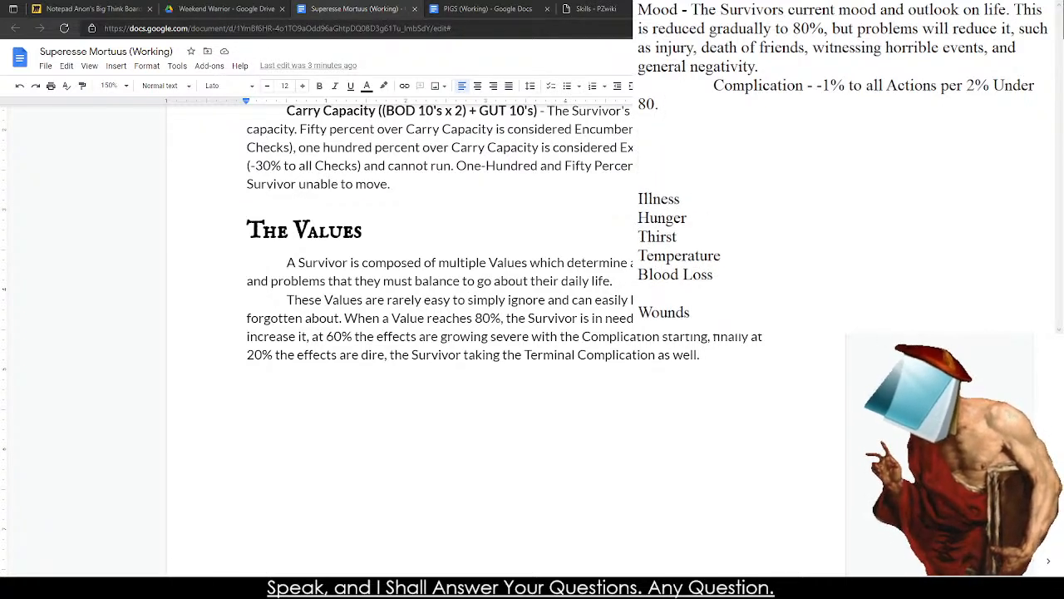
{"action": "type", "text": "654"}
{"action": "key", "text": "BackSpace"}
{"action": "key", "text": "BackSpace"}
{"action": "type", "text": "4%"}
{"action": "key", "text": "BackSpace"}
{"action": "key", "text": "BackSpace"}
{"action": "key", "text": "BackSpace"}
{"action": "key", "text": "BackSpace"}
{"action": "type", "text": "0"}
{"action": "key", "text": "BackSpace"}
{"action": "type", "text": "60"}
{"action": "key", "text": "BackSpace"}
{"action": "type", "text": "0%"}
Change the threshold in Mood's Complication line to 60.
{"action": "key", "text": "BackSpace"}
{"action": "type", "text": "5"}
{"action": "key", "text": "BackSpace"}
{"action": "type", "text": "6"}
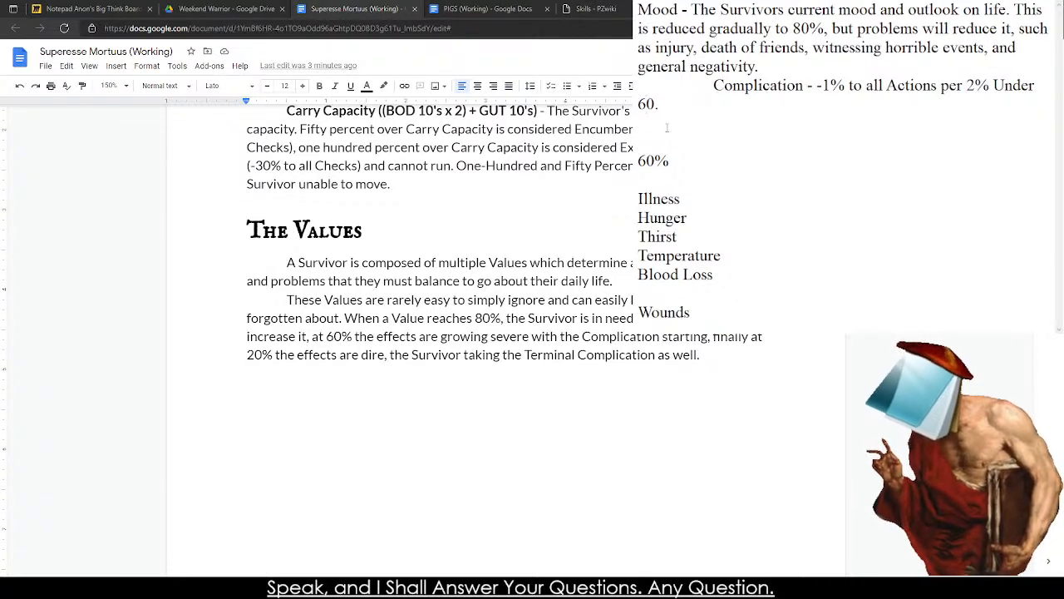
Rewrite the scratch line as "50% -5%" to test the Complication penalty.
{"action": "left_click_drag", "start_coordinate": [648, 162], "coordinate": [637, 166]}
{"action": "type", "text": "5"}
{"action": "key", "text": "BackSpace"}
{"action": "type", "text": "4"}
{"action": "key", "text": "shift+Left"}
{"action": "type", "text": "50%"}
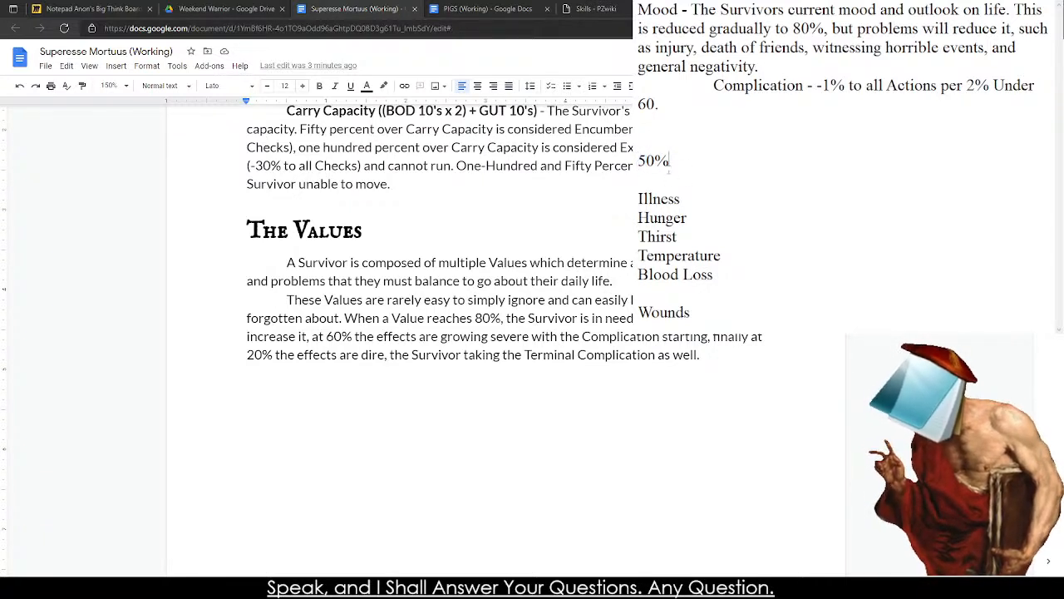
{"action": "type", "text": " -5%"}
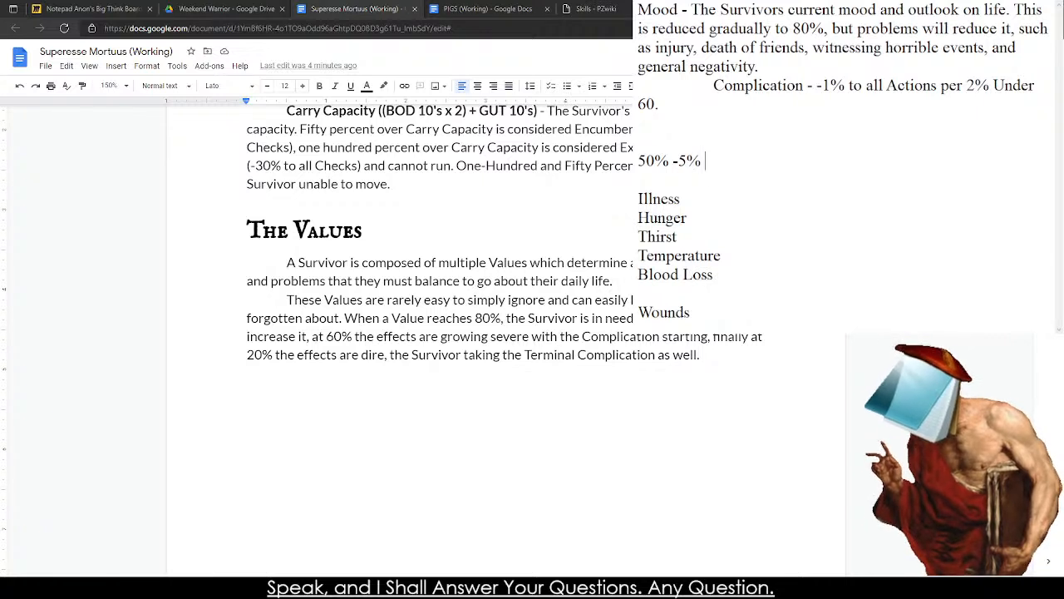
Begin an indented line below the Complication entry with "Terminal Complication - -5".
{"action": "key", "text": "Tab"}
{"action": "type", "text": "Terminal Complication - -5"}
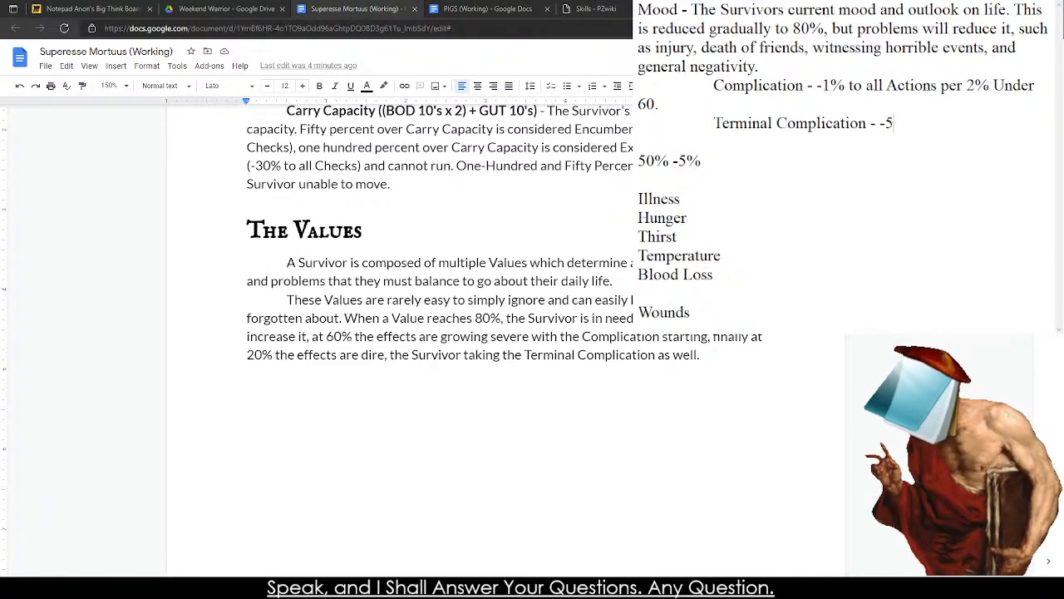
{"action": "type", "text": "% to all Actions undder 2"}
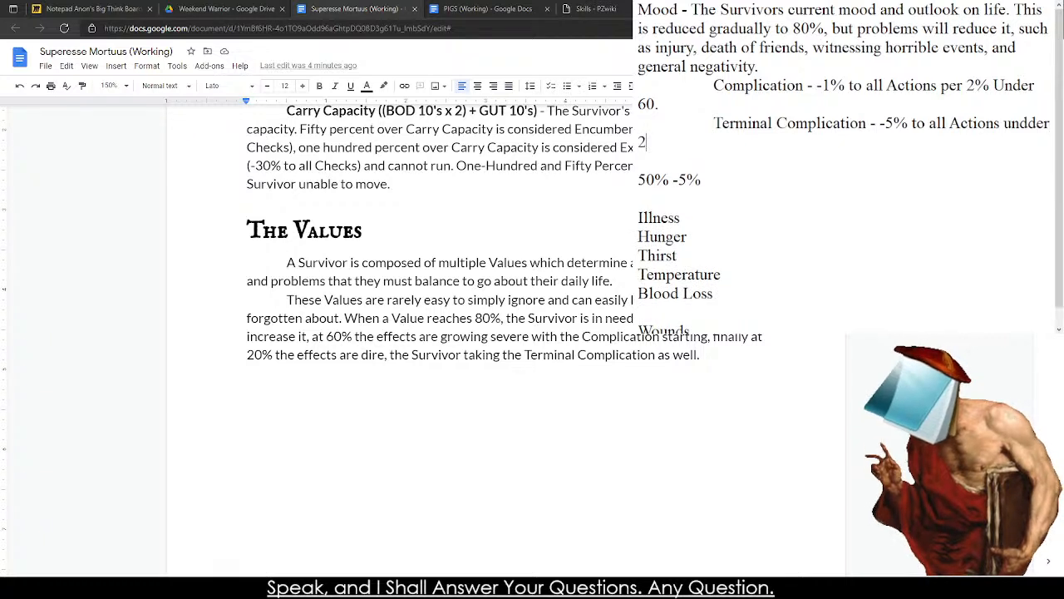
Complete the Terminal Complication penalty as "% to all Actions per 2% under 20%.".
{"action": "key", "text": "BackSpace"}
{"action": "key", "text": "BackSpace"}
{"action": "key", "text": "BackSpace"}
{"action": "key", "text": "BackSpace"}
{"action": "key", "text": "BackSpace"}
{"action": "key", "text": "BackSpace"}
{"action": "key", "text": "BackSpace"}
{"action": "key", "text": "BackSpace"}
{"action": "type", "text": "per 2"}
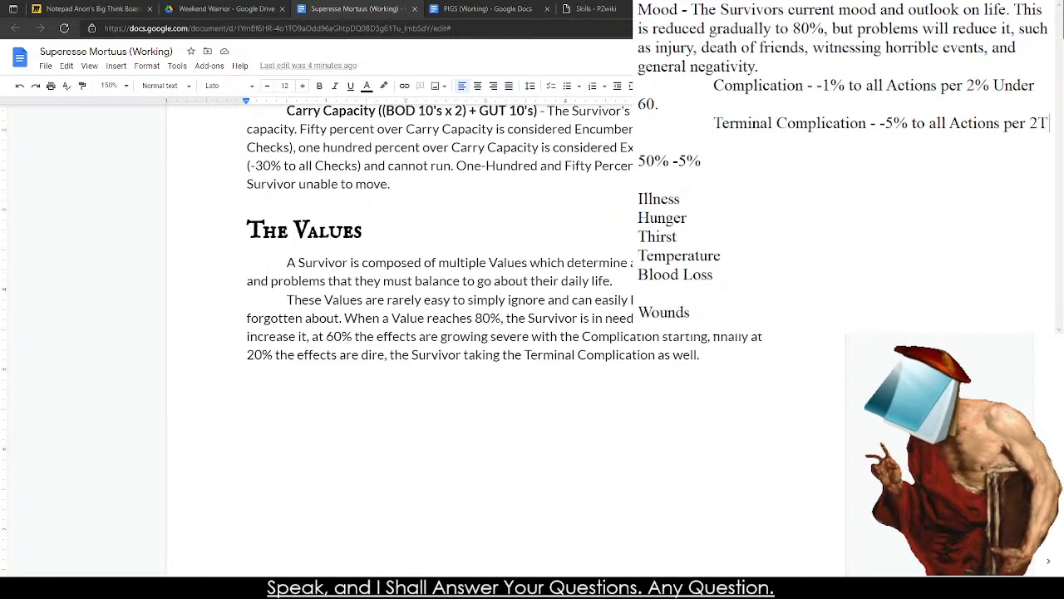
{"action": "type", "text": "% under 20%."}
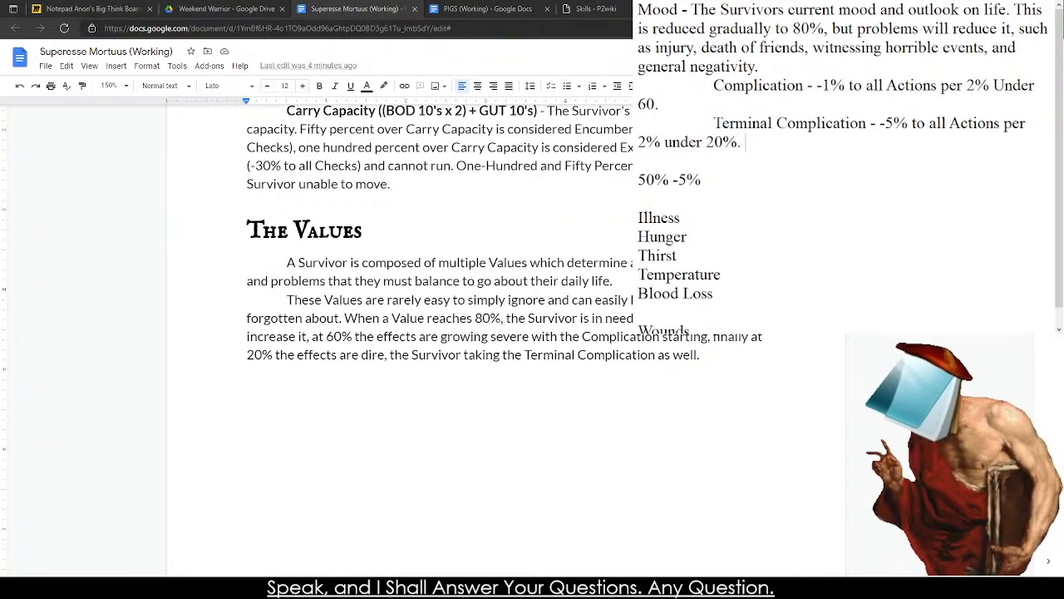
Delete the "50% -5%" scratch line and leave blank lines between the Terminal Complication entry and Illness.
{"action": "key", "text": "Down"}
{"action": "key", "text": "Down"}
{"action": "key", "text": "Down"}
{"action": "key", "text": "Down"}
{"action": "key", "text": "Up"}
{"action": "key", "text": "shift+Up"}
{"action": "key", "text": "shift+Up"}
{"action": "key", "text": "BackSpace"}
{"action": "key", "text": "BackSpace"}
{"action": "key", "text": "Return"}
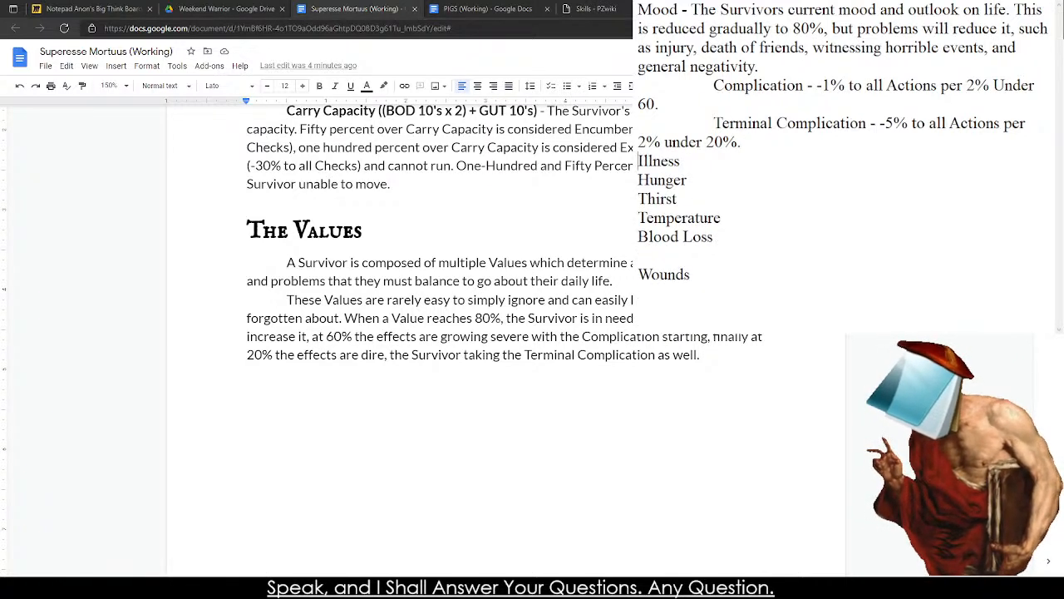
{"action": "key", "text": "Return"}
Note "10% (-25%)" on a scratch line below the Terminal Complication entry to test its penalty.
{"action": "key", "text": "Return"}
{"action": "key", "text": "Up"}
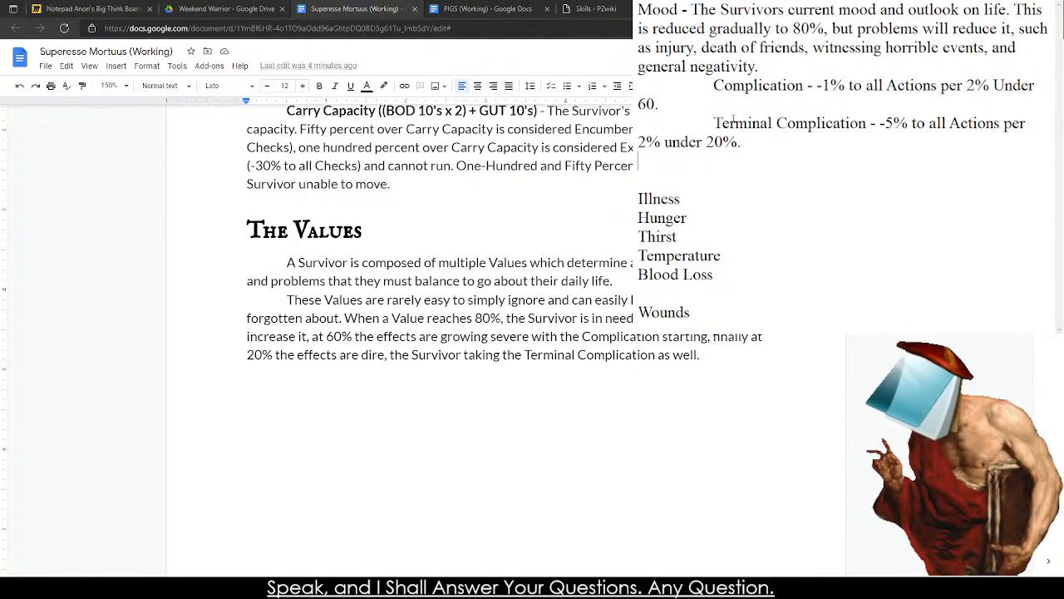
{"action": "key", "text": "Return"}
{"action": "type", "text": "10% "}
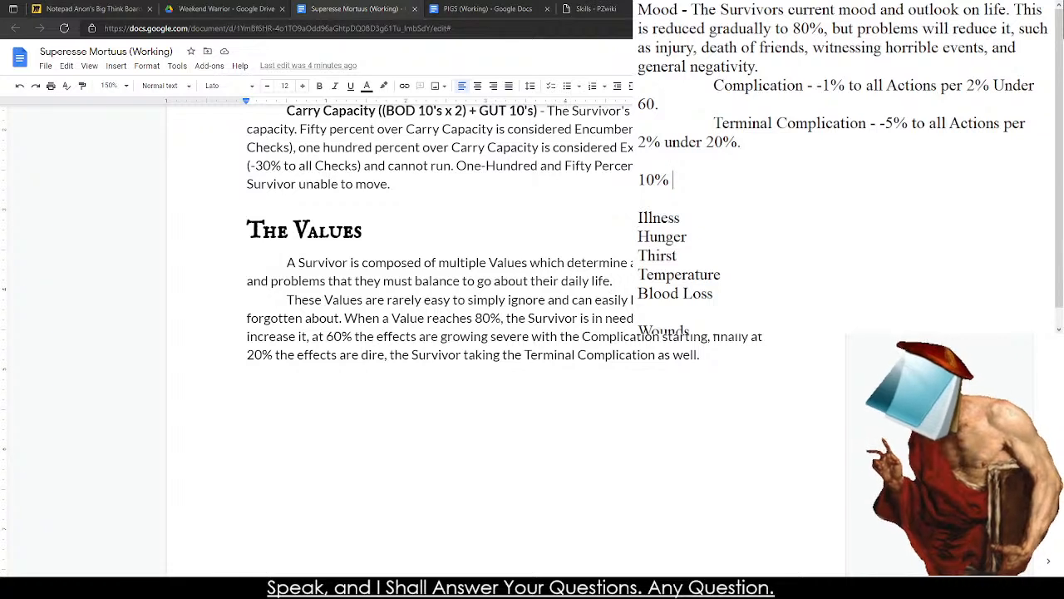
{"action": "type", "text": "(-"}
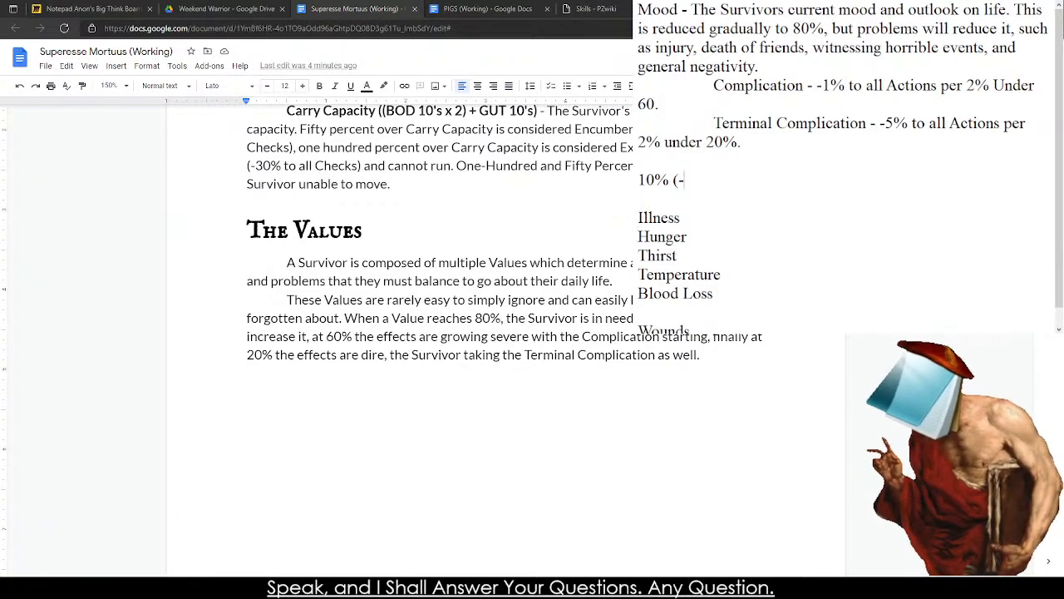
{"action": "key", "text": "BackSpace"}
{"action": "type", "text": "50"}
{"action": "key", "text": "BackSpace"}
{"action": "key", "text": "BackSpace"}
{"action": "type", "text": "-"}
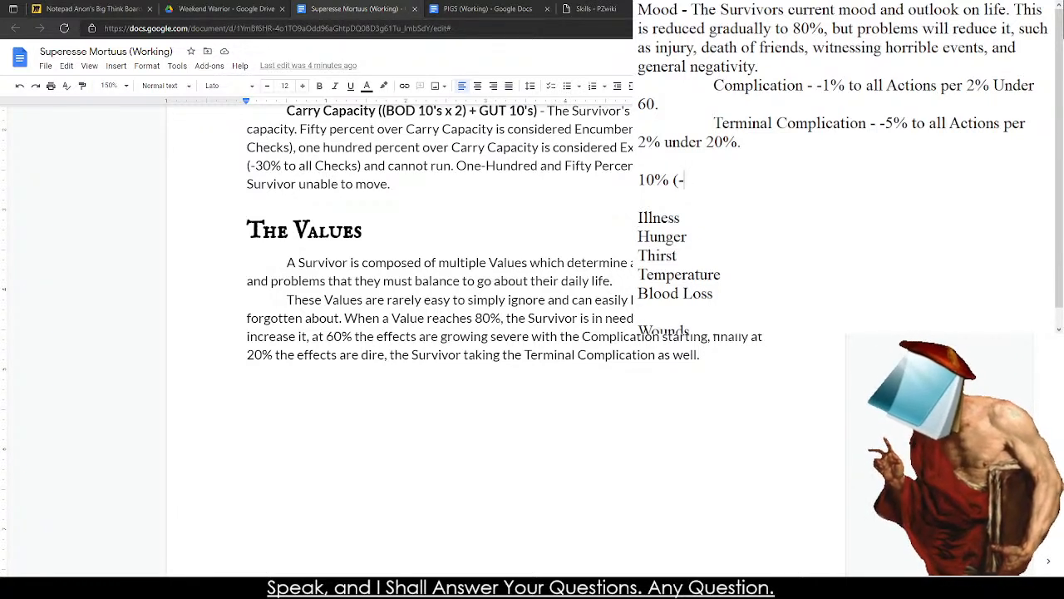
{"action": "type", "text": "25%)"}
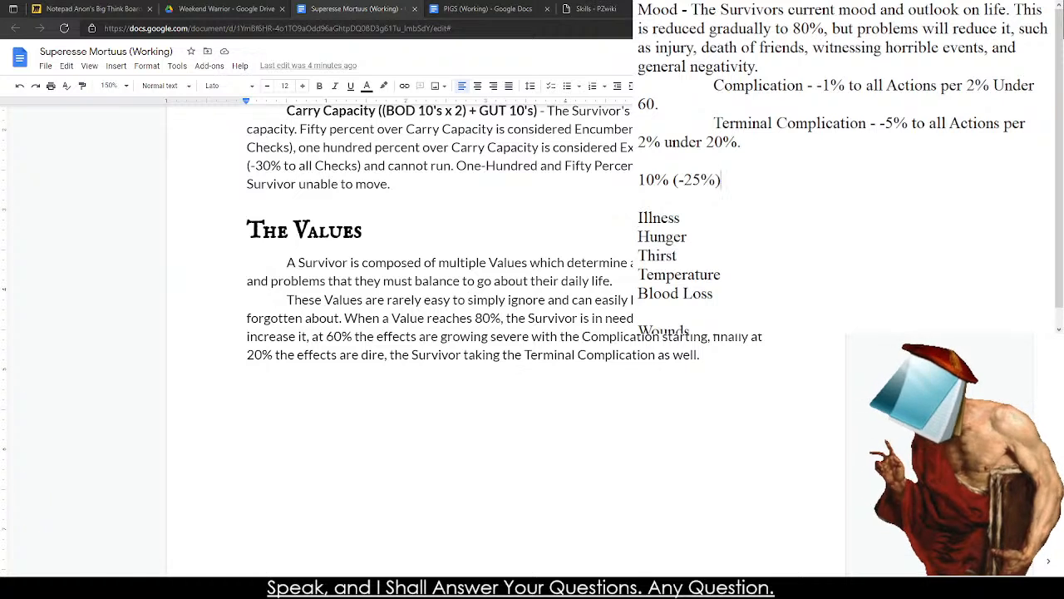
Correct the scratch line's penalty to -50% and delete the whole scratch line.
{"action": "left_click_drag", "start_coordinate": [810, 110], "coordinate": [728, 102]}
{"action": "left_click", "coordinate": [728, 102]}
{"action": "left_click", "coordinate": [738, 172]}
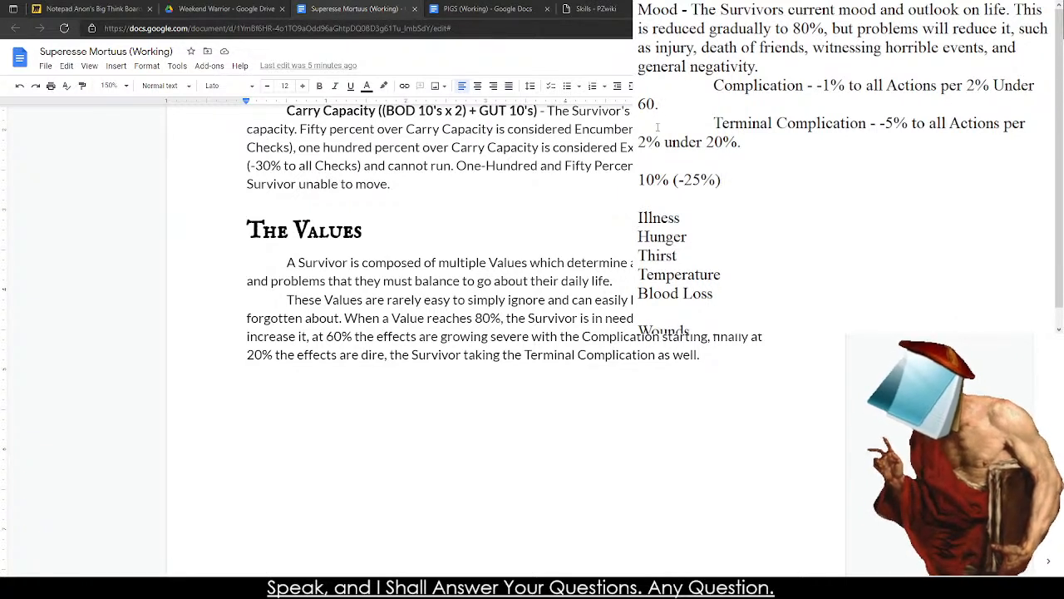
{"action": "mouse_move", "coordinate": [694, 180]}
{"action": "left_mouse_down"}
{"action": "mouse_move", "coordinate": [683, 180]}
{"action": "mouse_move", "coordinate": [701, 180]}
{"action": "left_mouse_up"}
{"action": "key", "text": "BackSpace"}
{"action": "key", "text": "BackSpace"}
{"action": "type", "text": "50"}
{"action": "left_click_drag", "start_coordinate": [721, 180], "coordinate": [634, 179]}
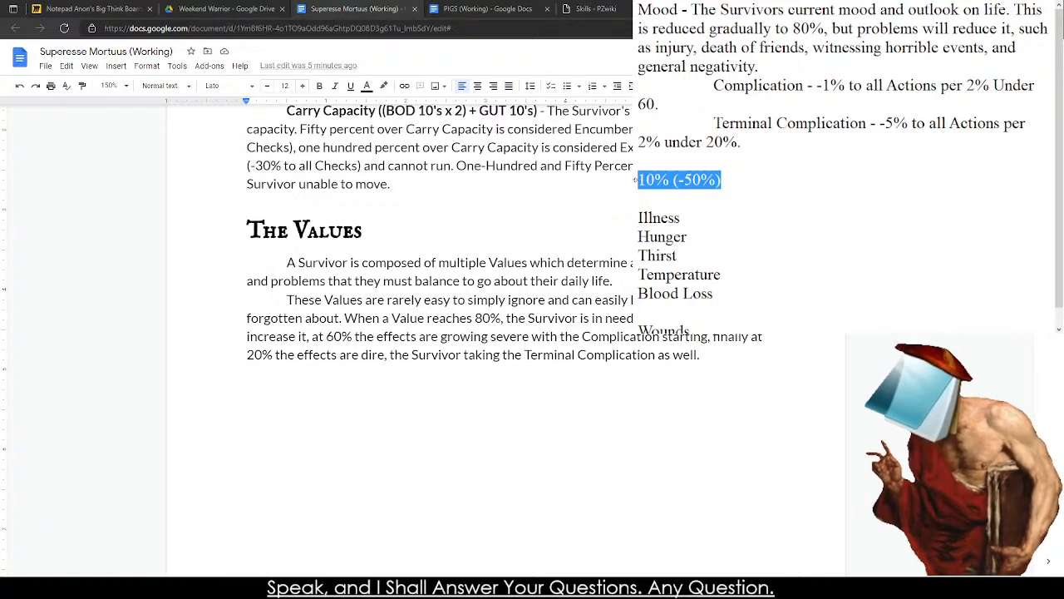
{"action": "key", "text": "BackSpace"}
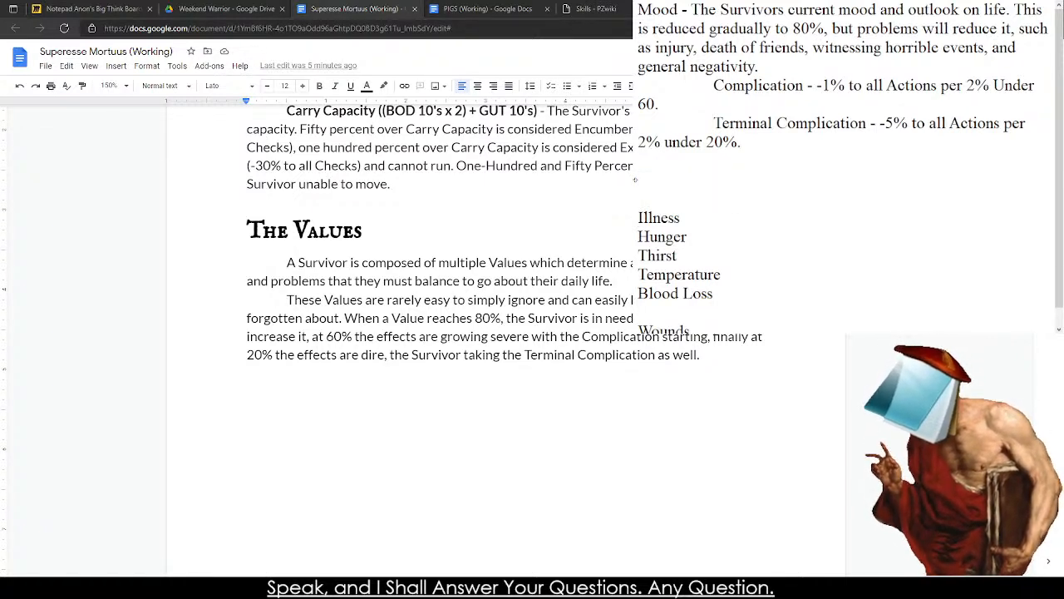
Delete the "-5% to all Actions per 2% under 20%." penalty from Mood's Terminal Complication entry.
{"action": "key", "text": "BackSpace"}
{"action": "key", "text": "Return"}
{"action": "key", "text": "Return"}
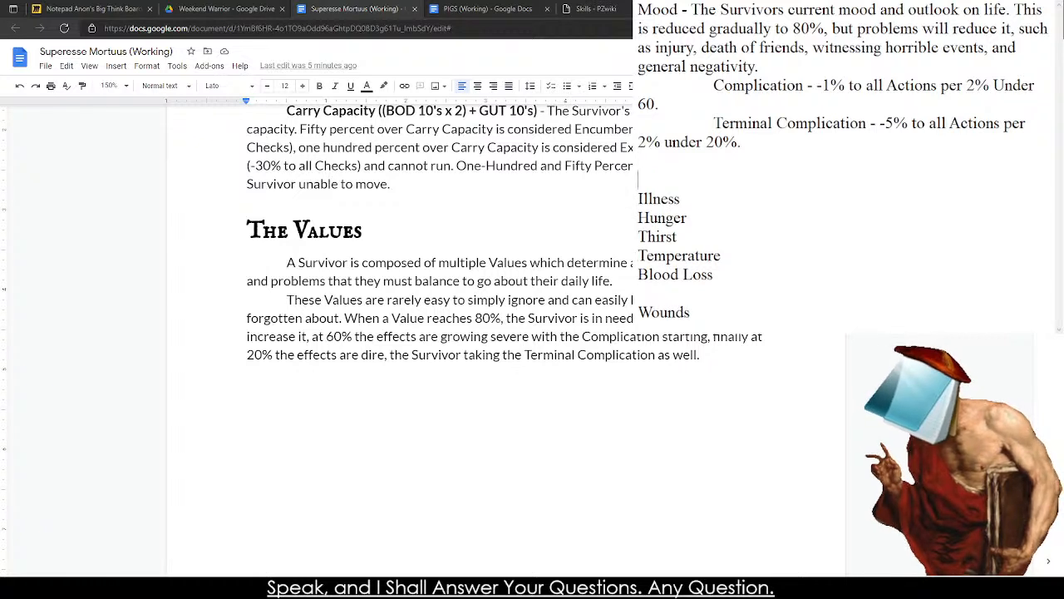
{"action": "left_click", "coordinate": [881, 124]}
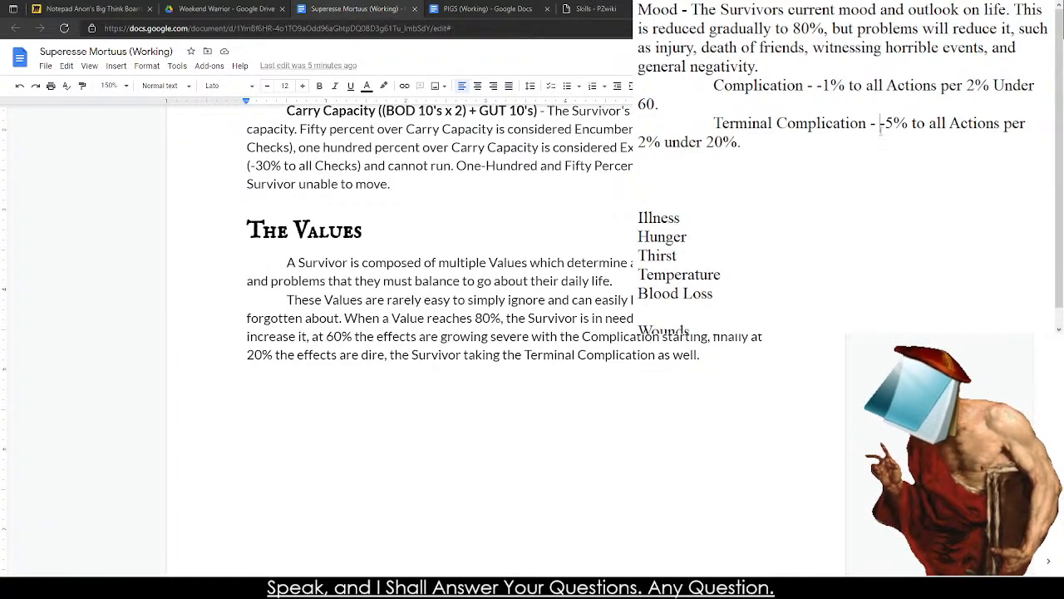
{"action": "key", "text": "ctrl+shift+Down"}
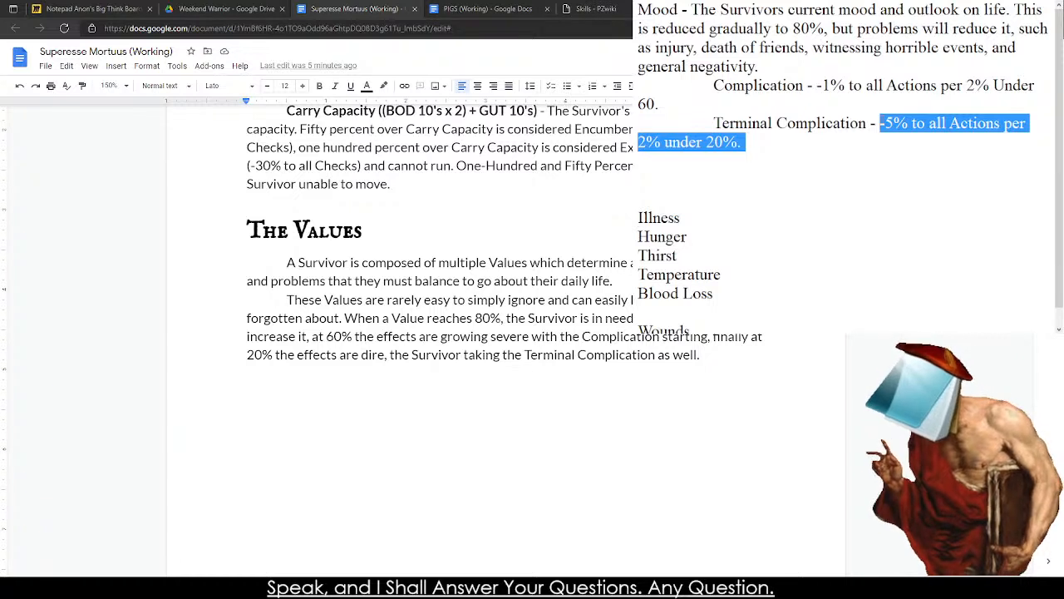
{"action": "type", "text": "D"}
{"action": "key", "text": "BackSpace"}
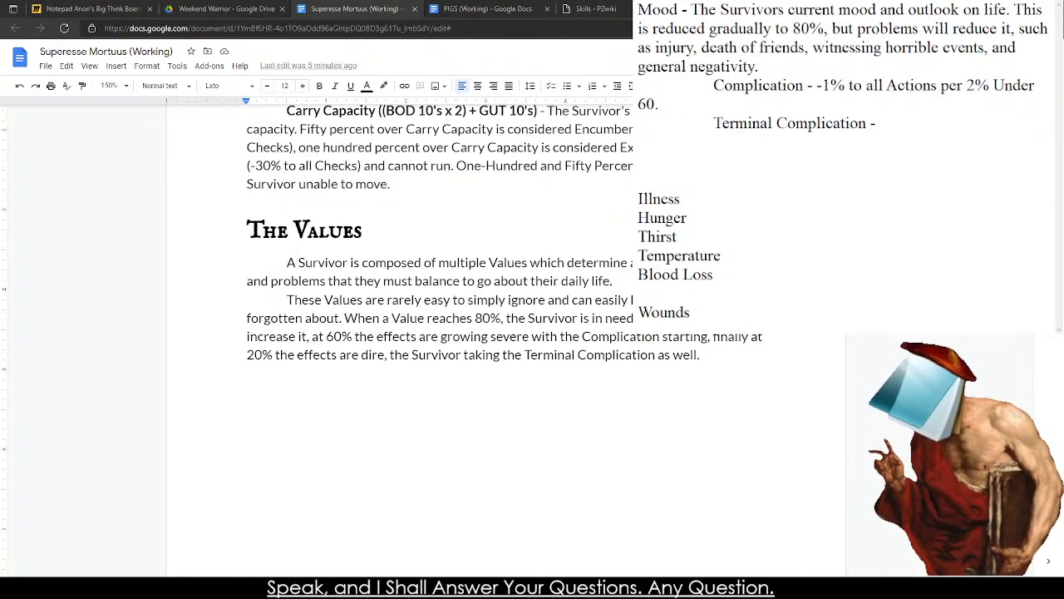
{"action": "type", "text": "D"}
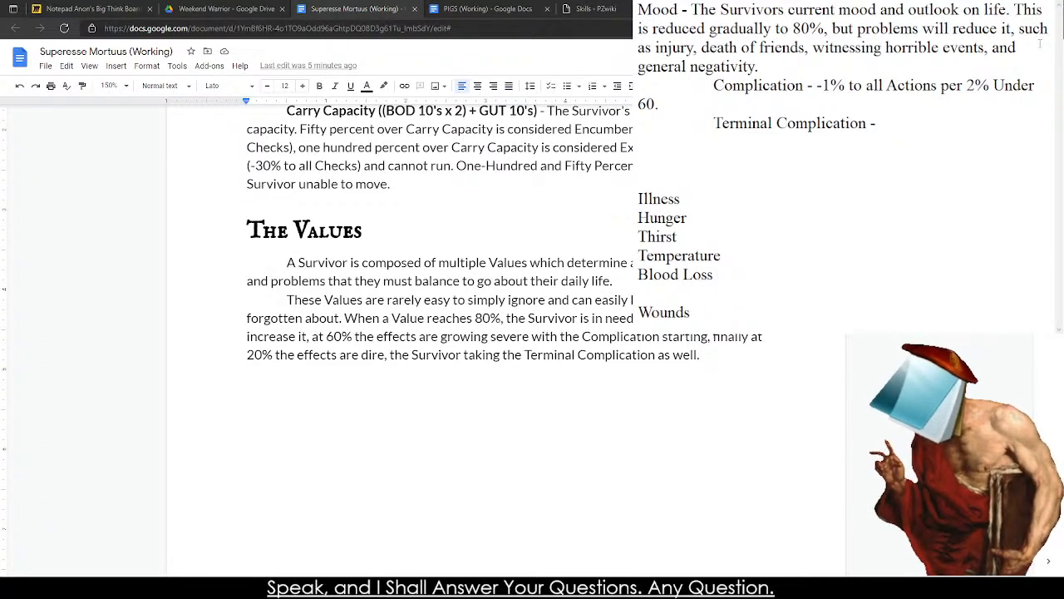
Try changing Mood's Complication rate to per 1% and starting the Terminal Complication text with "-2".
{"action": "double_click", "coordinate": [973, 84]}
{"action": "type", "text": "1"}
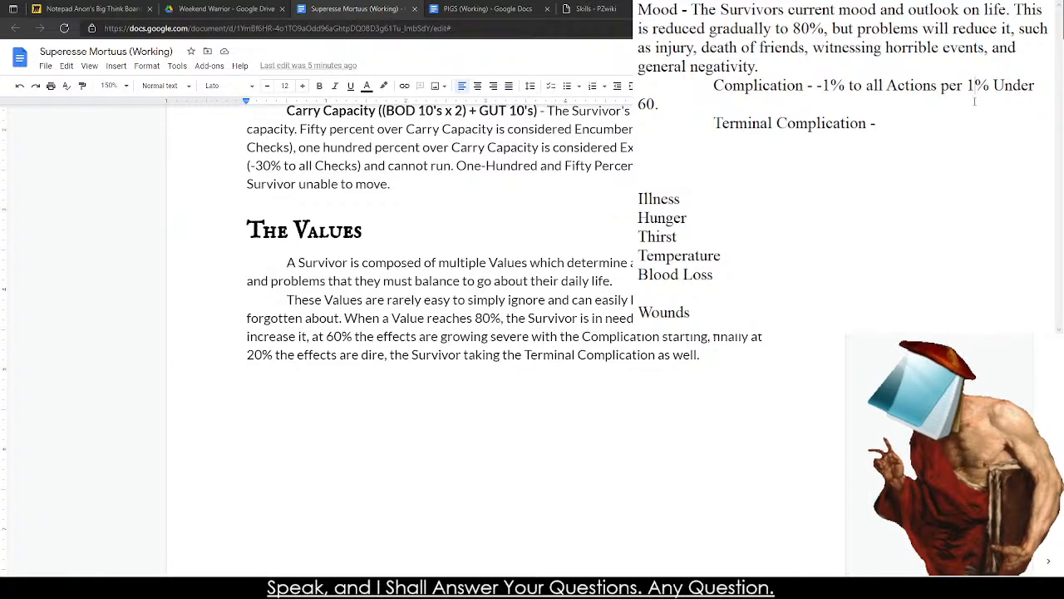
{"action": "left_click", "coordinate": [928, 124]}
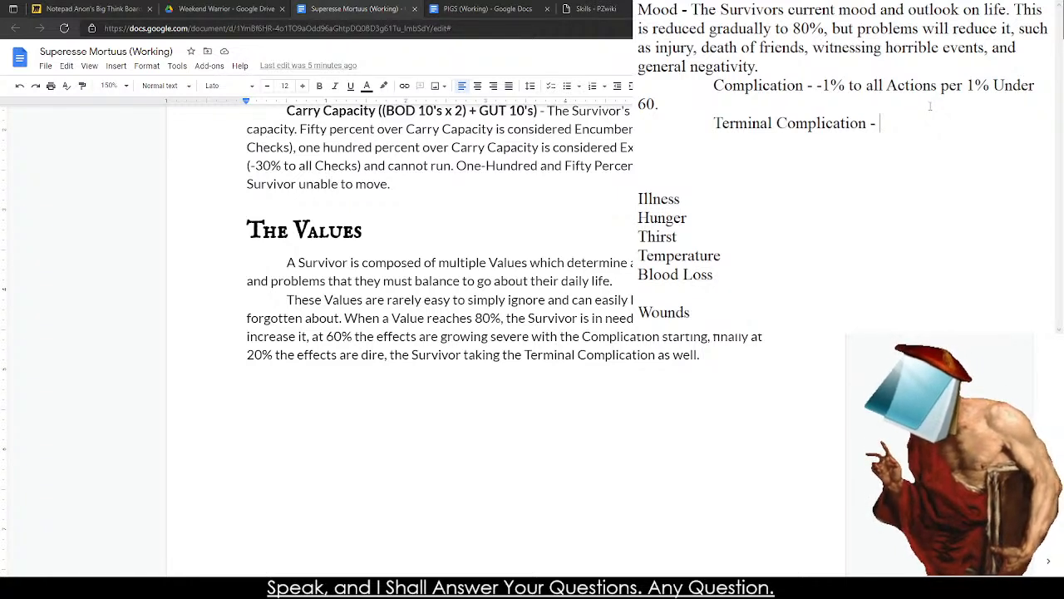
{"action": "type", "text": "-200"}
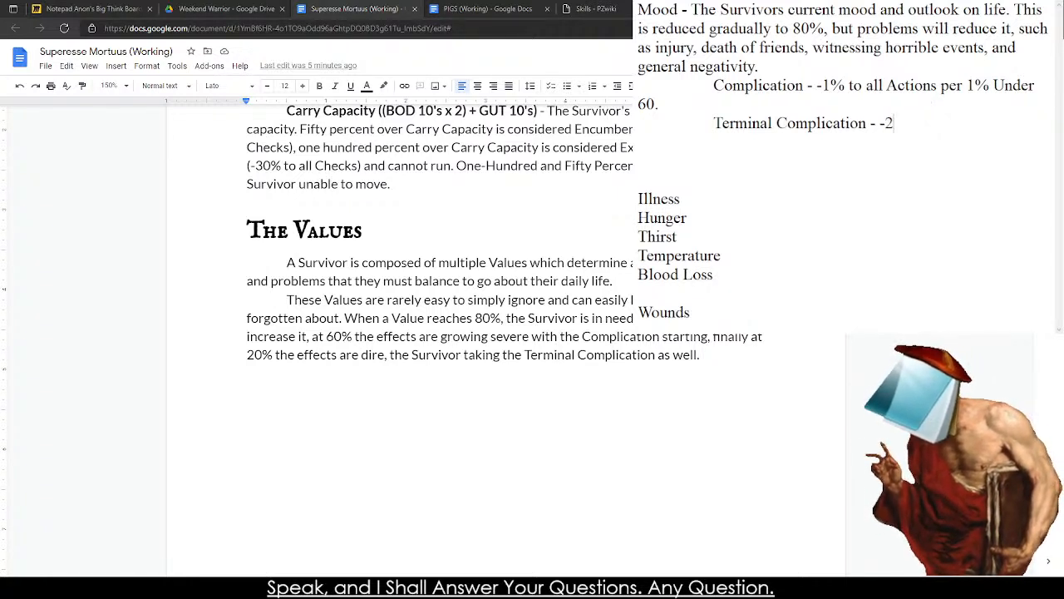
{"action": "key", "text": "BackSpace"}
{"action": "key", "text": "BackSpace"}
{"action": "key", "text": "BackSpace"}
{"action": "key", "text": "BackSpace"}
Begin Mood's Terminal Complication description with "The Survivor can no longer score Criticals,".
{"action": "type", "text": "The Survivor take"}
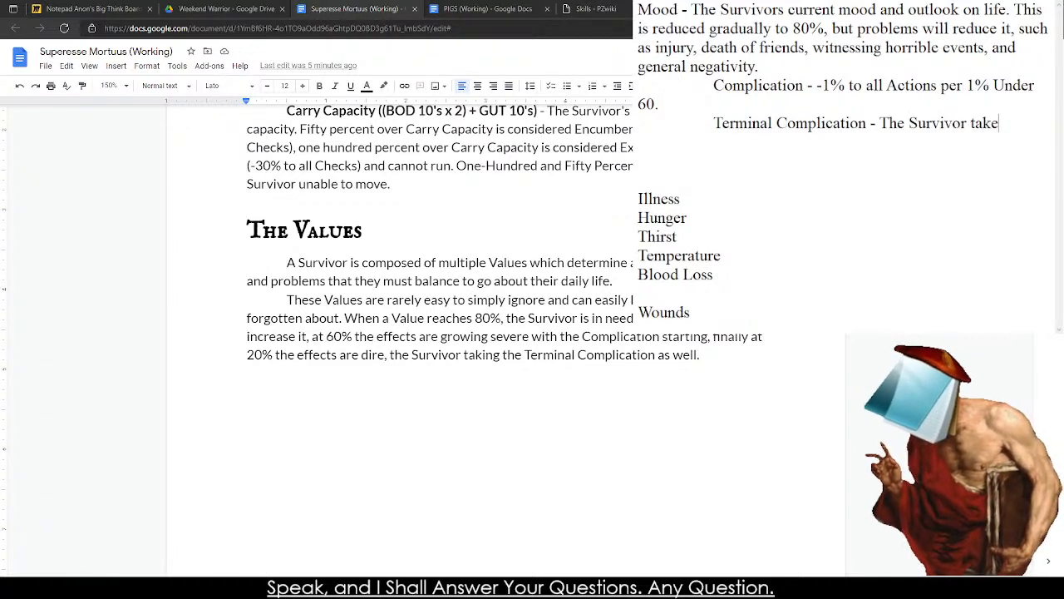
{"action": "type", "text": "s a -25"}
{"action": "key", "text": "BackSpace"}
{"action": "key", "text": "BackSpace"}
{"action": "key", "text": "BackSpace"}
{"action": "key", "text": "BackSpace"}
{"action": "key", "text": "BackSpace"}
{"action": "key", "text": "BackSpace"}
{"action": "key", "text": "BackSpace"}
{"action": "key", "text": "BackSpace"}
{"action": "key", "text": "BackSpace"}
{"action": "key", "text": "BackSpace"}
{"action": "key", "text": "BackSpace"}
{"action": "type", "text": "can"}
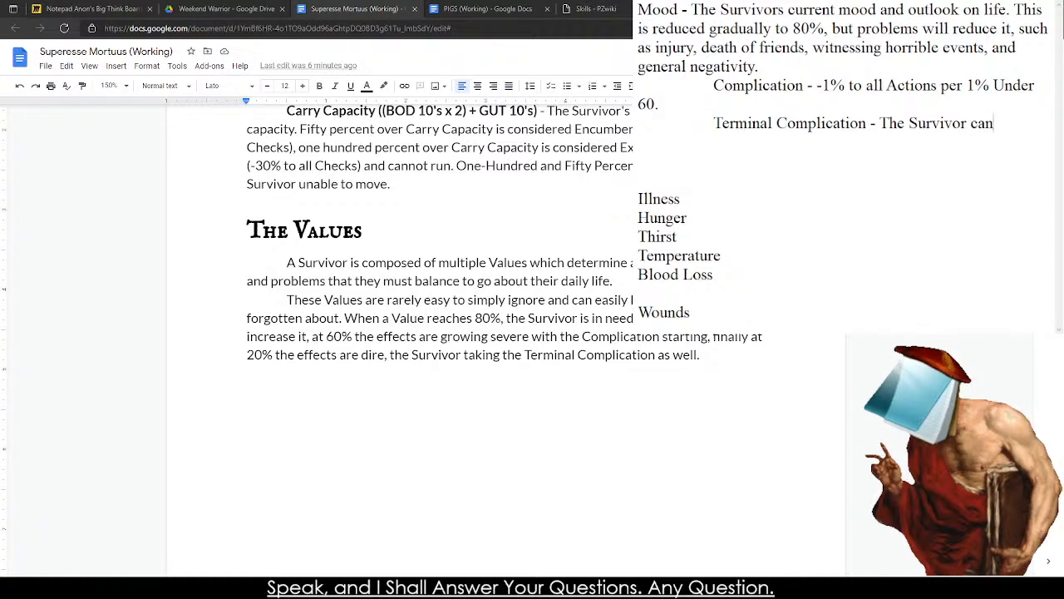
{"action": "type", "text": " no longer score S"}
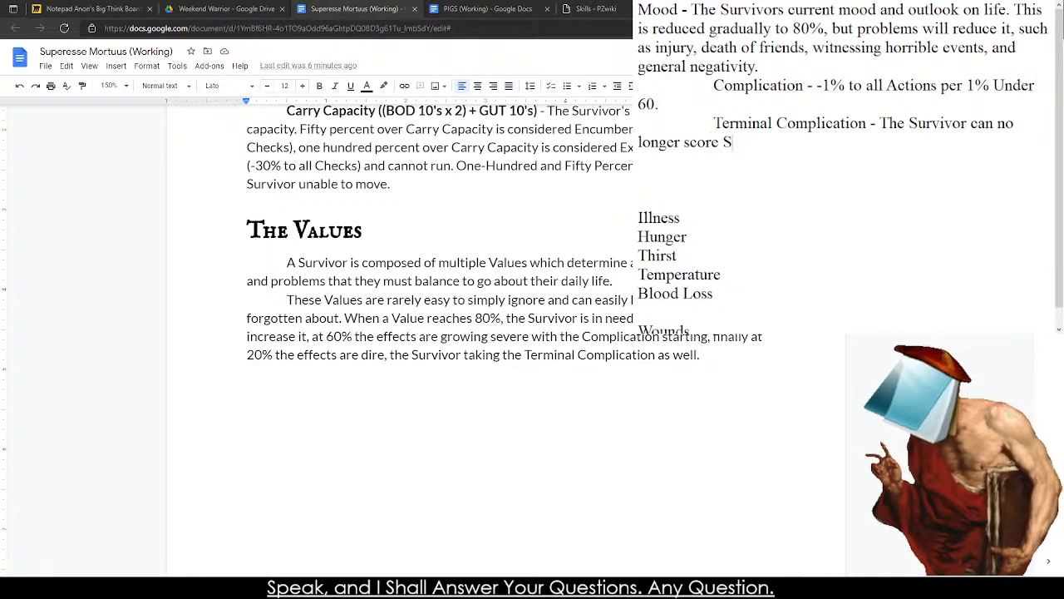
{"action": "key", "text": "BackSpace"}
{"action": "type", "text": "Critical"}
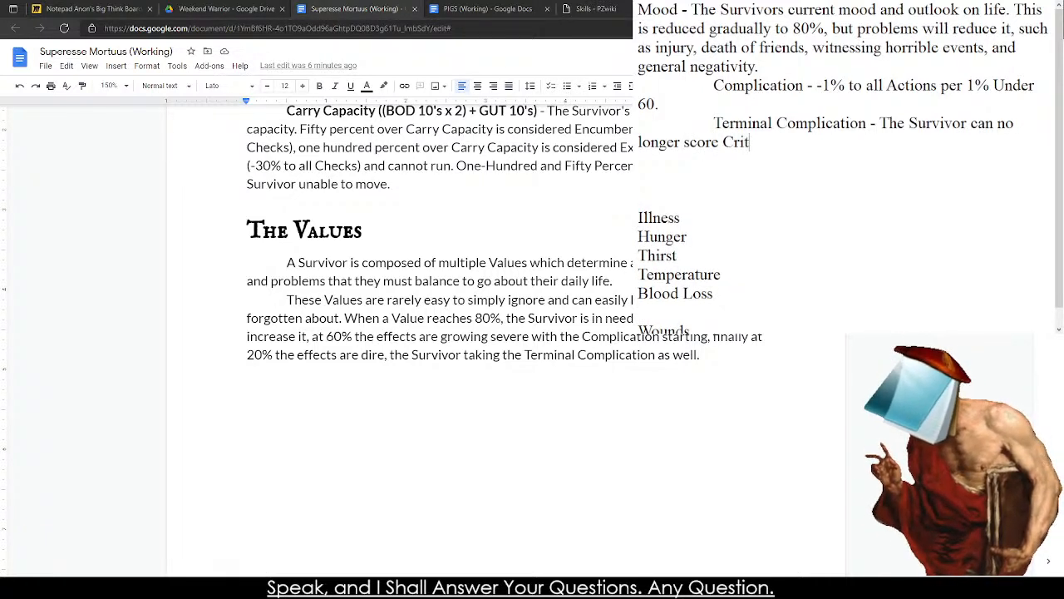
{"action": "key", "text": "BackSpace"}
{"action": "type", "text": "s, "}
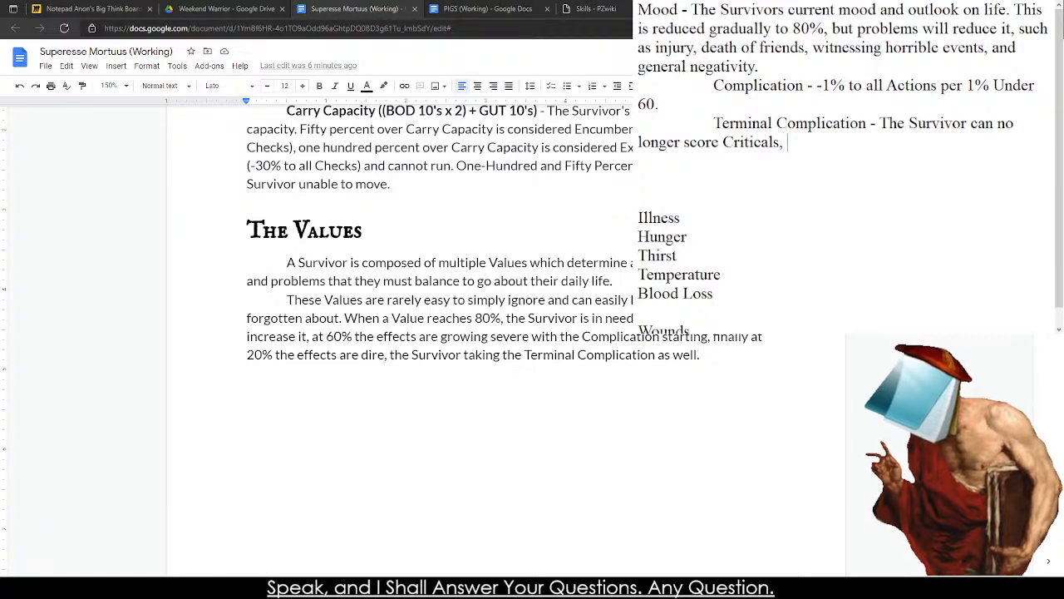
{"action": "type", "text": "and"}
Continue the Terminal Complication description with "and when they do, reduce Mood by 5%.".
{"action": "key", "text": "BackSpace"}
{"action": "key", "text": "BackSpace"}
{"action": "type", "text": "nd when they"}
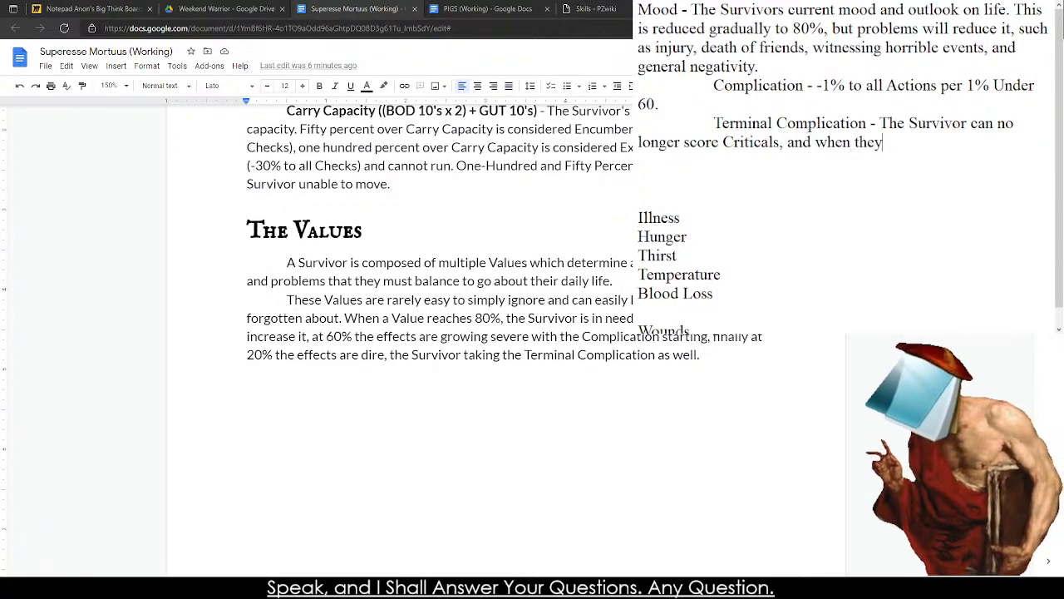
{"action": "type", "text": " do, reduce Moo"}
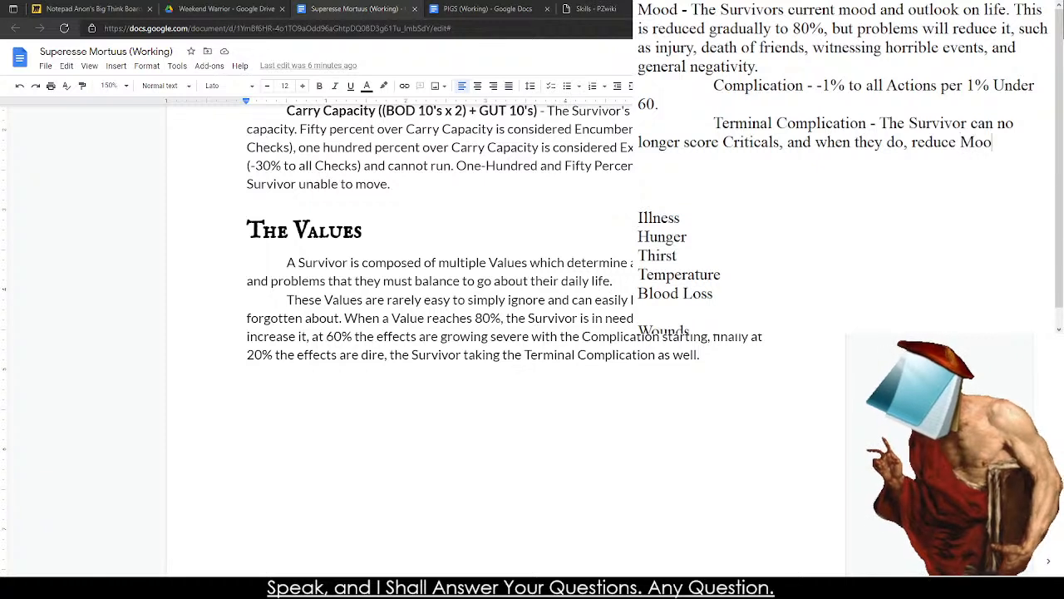
{"action": "type", "text": "d by 5%."}
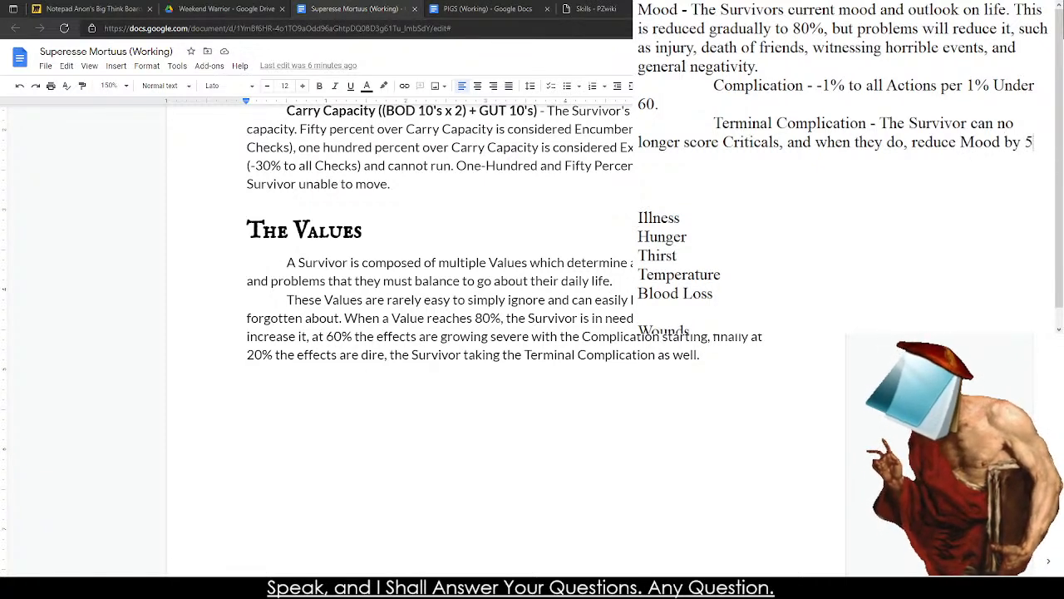
Change the Mood reduction in the Terminal Complication entry to 3%.
{"action": "key", "text": "BackSpace"}
{"action": "key", "text": "BackSpace"}
{"action": "key", "text": "BackSpace"}
{"action": "key", "text": "BackSpace"}
{"action": "key", "text": "BackSpace"}
{"action": "type", "text": "3"}
{"action": "key", "text": "BackSpace"}
{"action": "type", "text": "3 5"}
{"action": "key", "text": "BackSpace"}
{"action": "type", "text": "%"}
{"action": "key", "text": "BackSpace"}
{"action": "key", "text": "BackSpace"}
{"action": "key", "text": "BackSpace"}
{"action": "type", "text": "%"}
{"action": "key", "text": "BackSpace"}
{"action": "type", "text": "35"}
{"action": "key", "text": "BackSpace"}
{"action": "type", "text": "%."}
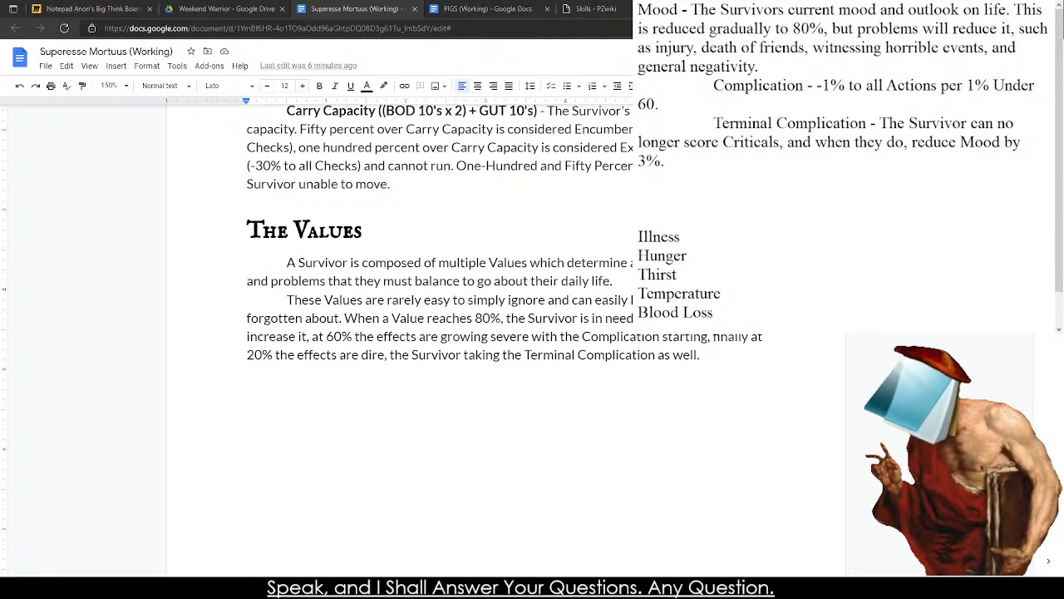
Set Mood's Complication rate to -1% to all Actions per 2% under 60.
{"action": "left_click_drag", "start_coordinate": [778, 86], "coordinate": [821, 103]}
{"action": "left_click", "coordinate": [824, 89]}
{"action": "left_click", "coordinate": [820, 103]}
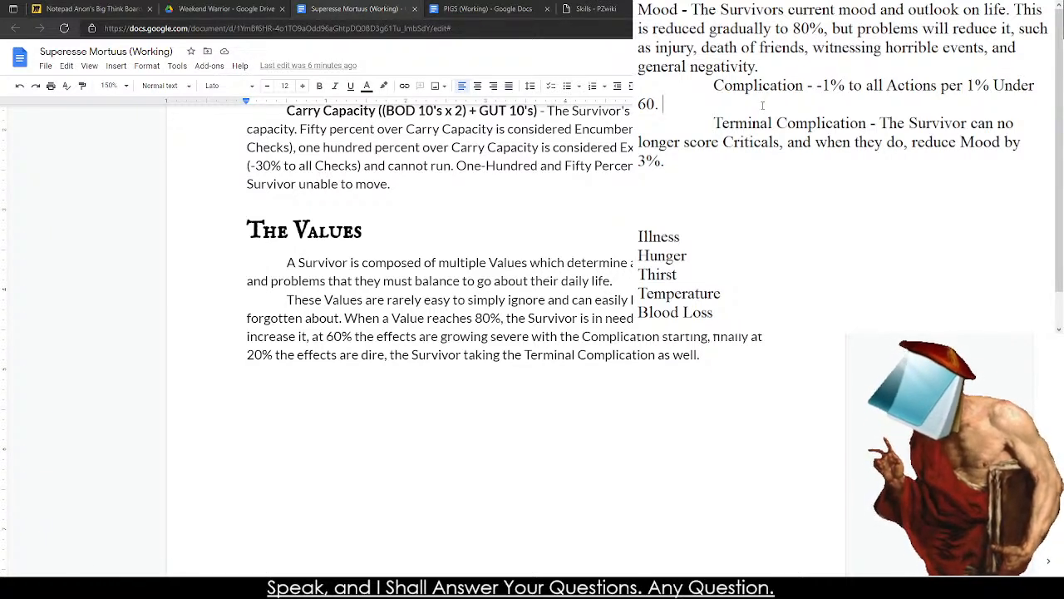
{"action": "left_click_drag", "start_coordinate": [764, 105], "coordinate": [716, 99]}
{"action": "triple_click", "coordinate": [712, 88]}
{"action": "left_click", "coordinate": [708, 85]}
{"action": "left_click", "coordinate": [717, 98]}
{"action": "double_click", "coordinate": [971, 86]}
{"action": "type", "text": "2"}
Set the Mood reduction in the Terminal Complication entry to 4%.
{"action": "left_click_drag", "start_coordinate": [663, 104], "coordinate": [720, 125]}
{"action": "left_click", "coordinate": [712, 86]}
{"action": "left_click", "coordinate": [716, 105]}
{"action": "left_click", "coordinate": [703, 167]}
{"action": "left_click", "coordinate": [697, 133]}
{"action": "left_click", "coordinate": [713, 162]}
{"action": "left_click", "coordinate": [713, 125]}
{"action": "left_click_drag", "start_coordinate": [639, 161], "coordinate": [646, 162]}
{"action": "type", "text": "4"}
Add a new line below the Terminal Complication entry reading "Final Complication - The Survivor has fallen into complete despair,".
{"action": "left_click_drag", "start_coordinate": [780, 164], "coordinate": [662, 104]}
{"action": "left_click", "coordinate": [748, 163]}
{"action": "key", "text": "Return"}
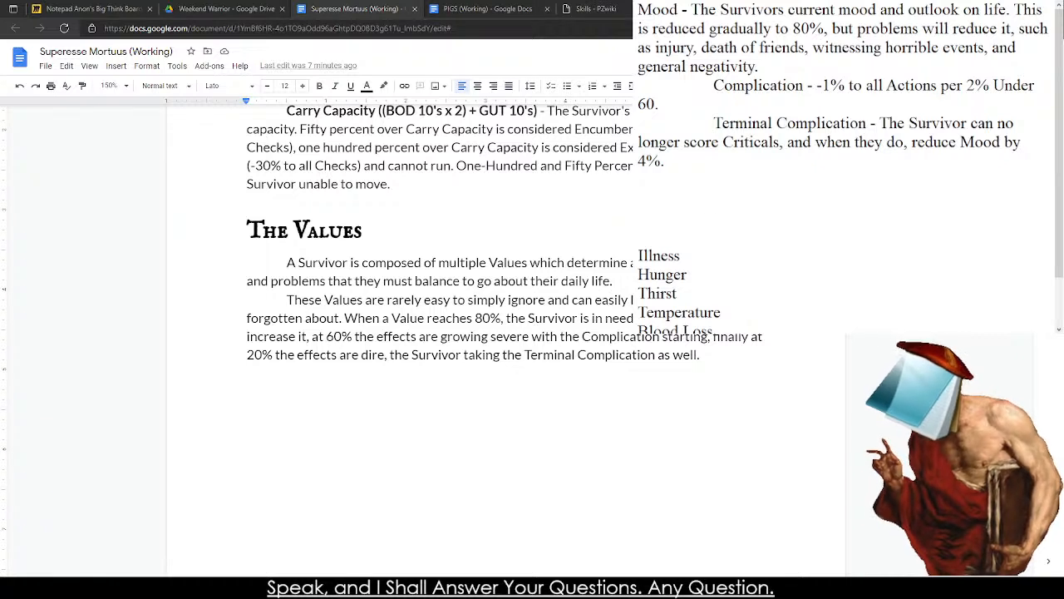
{"action": "type", "text": "Zerod"}
{"action": "key", "text": "BackSpace"}
{"action": "key", "text": "BackSpace"}
{"action": "key", "text": "BackSpace"}
{"action": "key", "text": "BackSpace"}
{"action": "key", "text": "BackSpace"}
{"action": "type", "text": "Final Compleiation"}
{"action": "key", "text": "BackSpace"}
{"action": "key", "text": "BackSpace"}
{"action": "key", "text": "BackSpace"}
{"action": "key", "text": "BackSpace"}
{"action": "key", "text": "BackSpace"}
{"action": "key", "text": "BackSpace"}
{"action": "key", "text": "BackSpace"}
{"action": "key", "text": "BackSpace"}
{"action": "type", "text": "ication - The Survivor has fallen into complete despair, they immediate"}
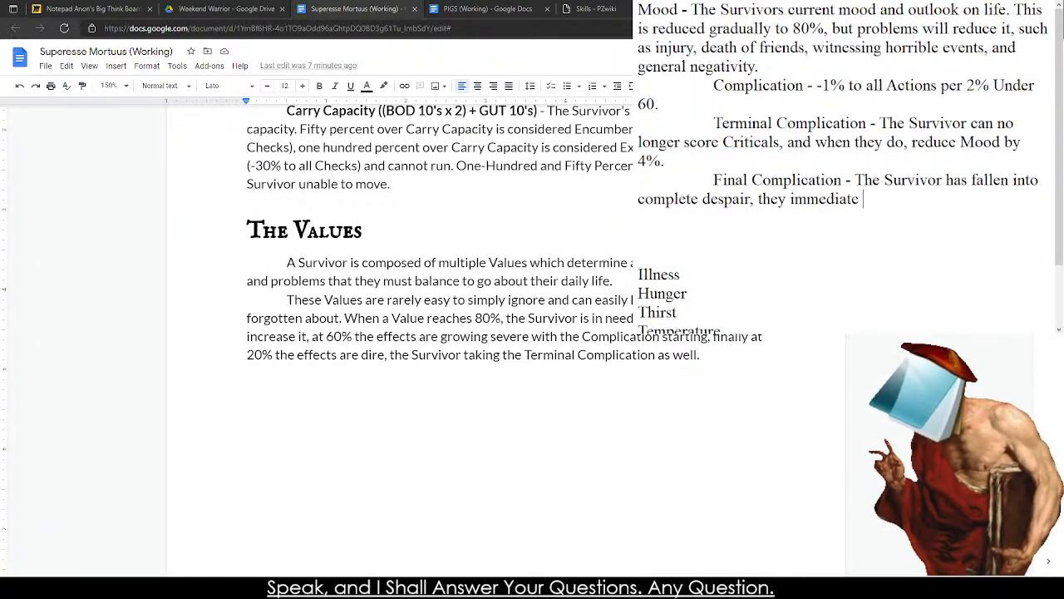
Finish the Final Complication sentence with "they can no longer perform actions until it raises above 20%.".
{"action": "key", "text": "BackSpace"}
{"action": "key", "text": "BackSpace"}
{"action": "key", "text": "BackSpace"}
{"action": "key", "text": "BackSpace"}
{"action": "key", "text": "BackSpace"}
{"action": "key", "text": "BackSpace"}
{"action": "key", "text": "BackSpace"}
{"action": "key", "text": "BackSpace"}
{"action": "key", "text": "BackSpace"}
{"action": "key", "text": "BackSpace"}
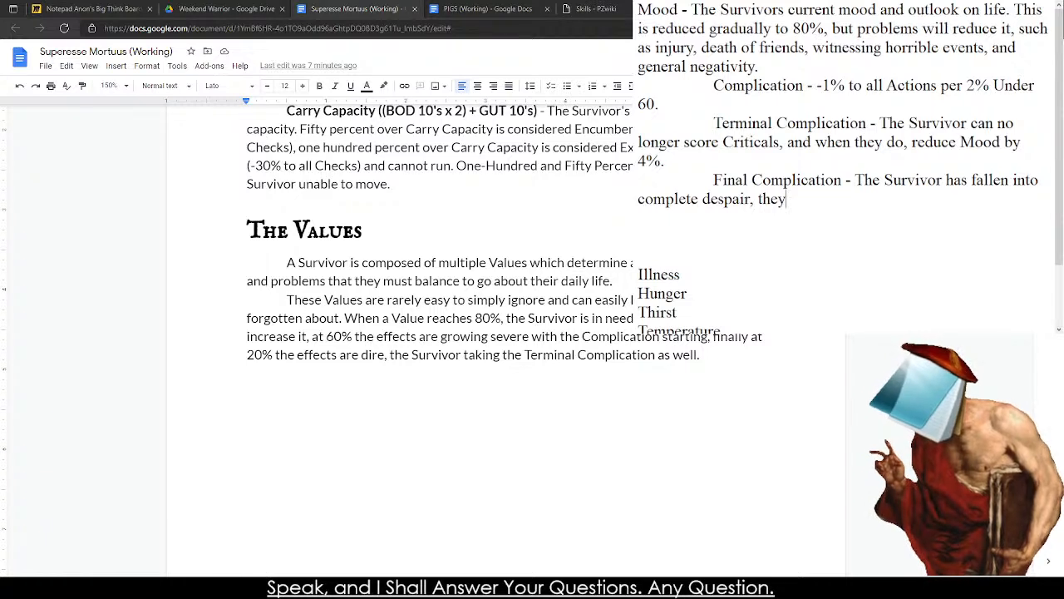
{"action": "type", "text": "can n long"}
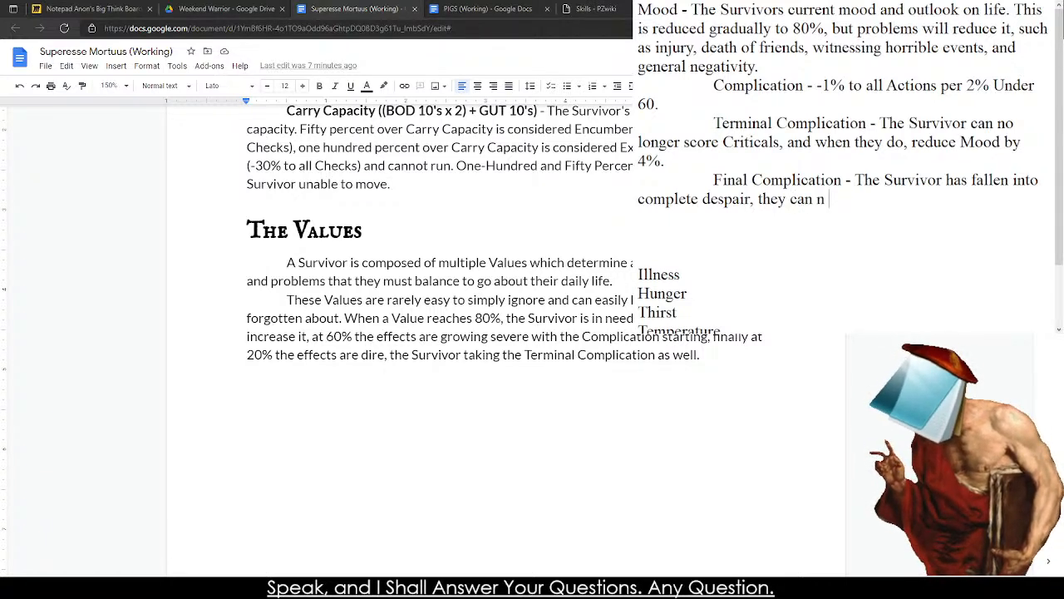
{"action": "key", "text": "BackSpace"}
{"action": "key", "text": "BackSpace"}
{"action": "key", "text": "BackSpace"}
{"action": "key", "text": "BackSpace"}
{"action": "key", "text": "BackSpace"}
{"action": "type", "text": "o"}
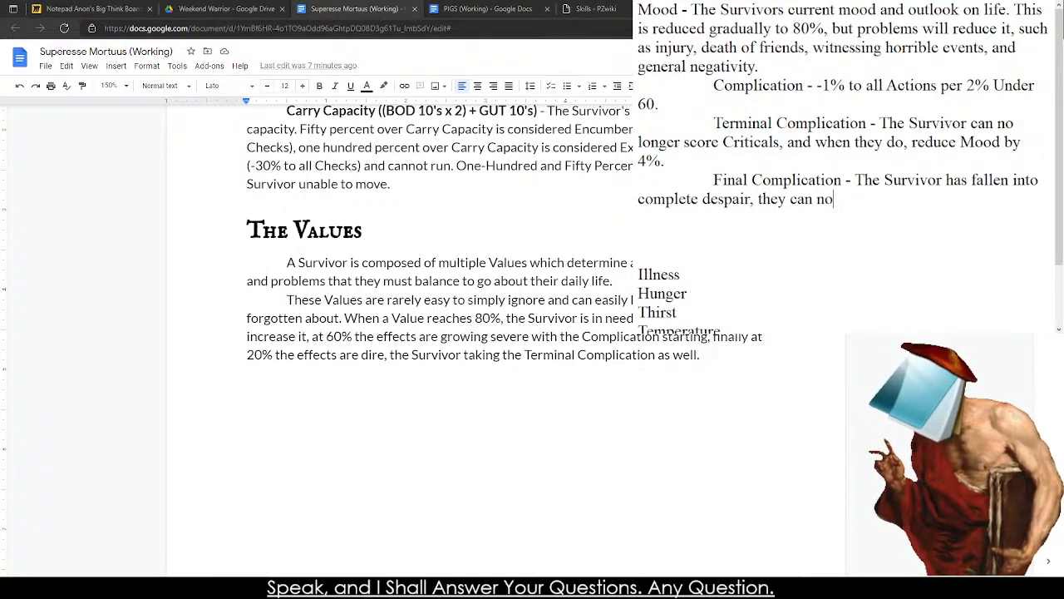
{"action": "type", "text": " longer"}
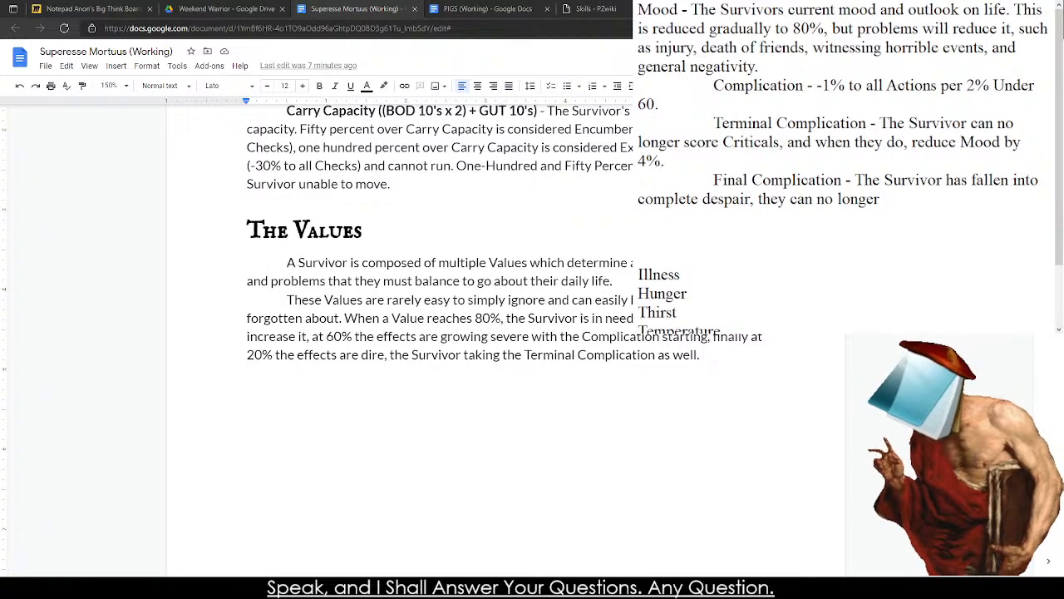
{"action": "type", "text": " perform action"}
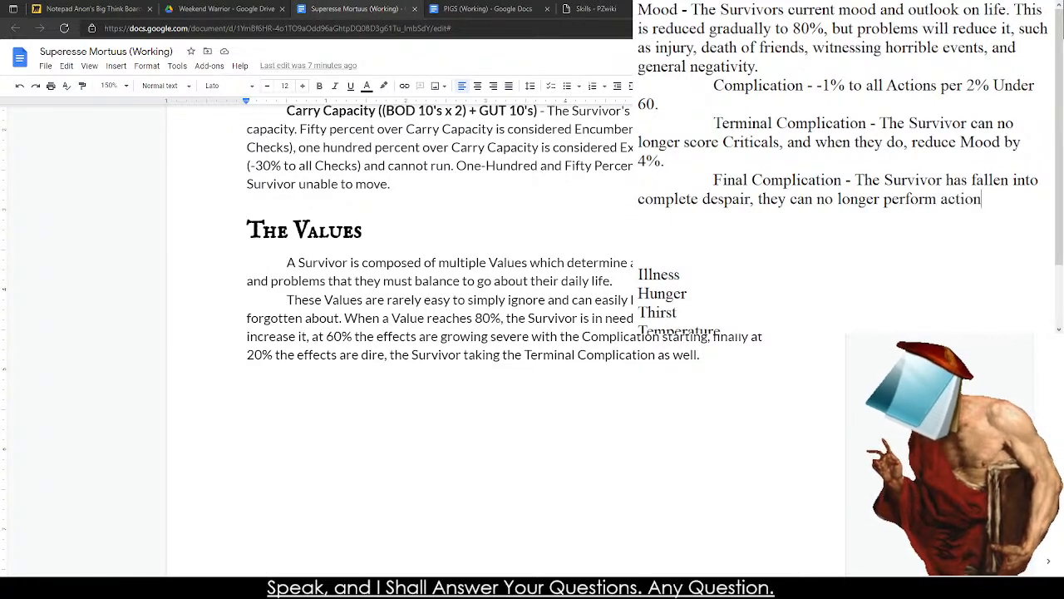
{"action": "type", "text": "s until "}
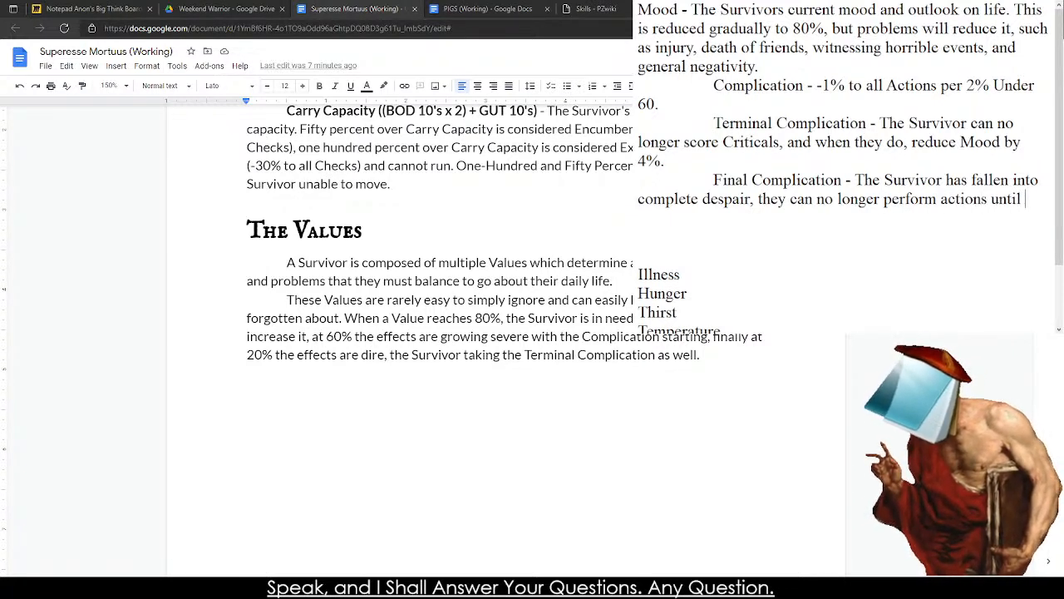
{"action": "type", "text": "it raises above 20%."}
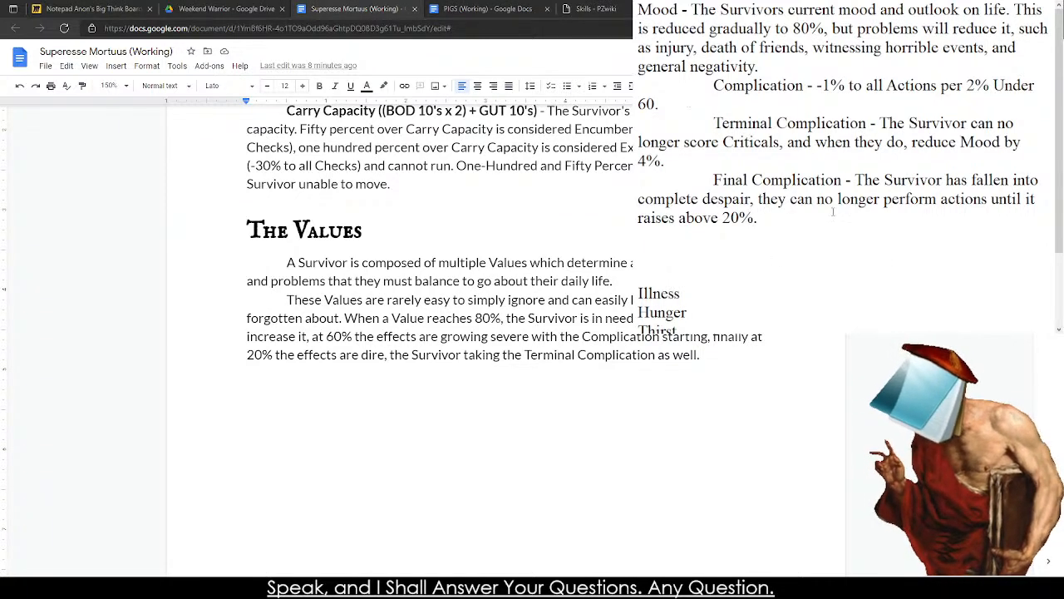
Review Mood's Complication, Terminal Complication and Final Complication entries, along with the Carry Capacity paragraph in the rulebook document.
{"action": "left_click_drag", "start_coordinate": [714, 85], "coordinate": [727, 110]}
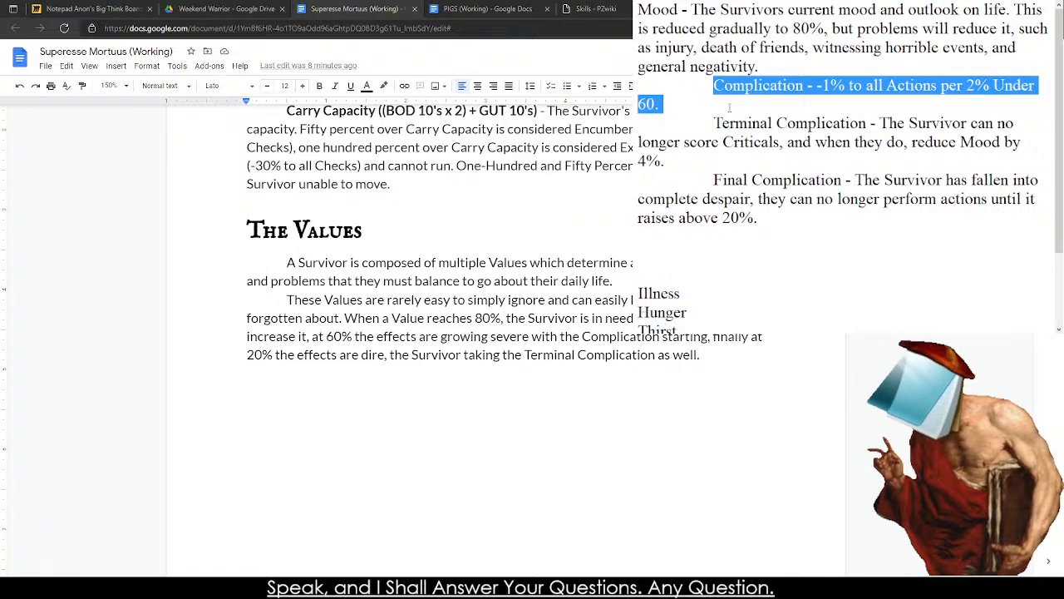
{"action": "left_click_drag", "start_coordinate": [712, 123], "coordinate": [707, 144]}
{"action": "left_click", "coordinate": [708, 157]}
{"action": "left_click_drag", "start_coordinate": [712, 180], "coordinate": [756, 234]}
{"action": "left_click", "coordinate": [756, 233]}
{"action": "key", "text": "Left"}
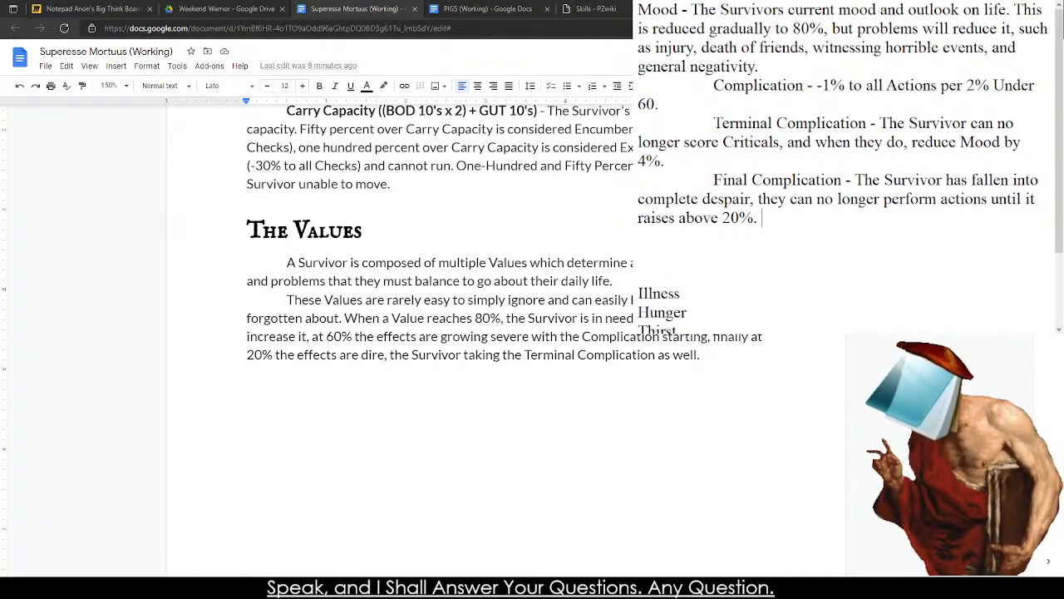
{"action": "left_click", "coordinate": [528, 129]}
{"action": "left_click", "coordinate": [564, 129]}
{"action": "left_click", "coordinate": [504, 148]}
{"action": "left_click", "coordinate": [491, 186]}
At the end of The Values paragraph in the rulebook, add "When a Value is reduced to 0%, they suffer the Final Complication".
{"action": "left_click_drag", "start_coordinate": [725, 376], "coordinate": [722, 359]}
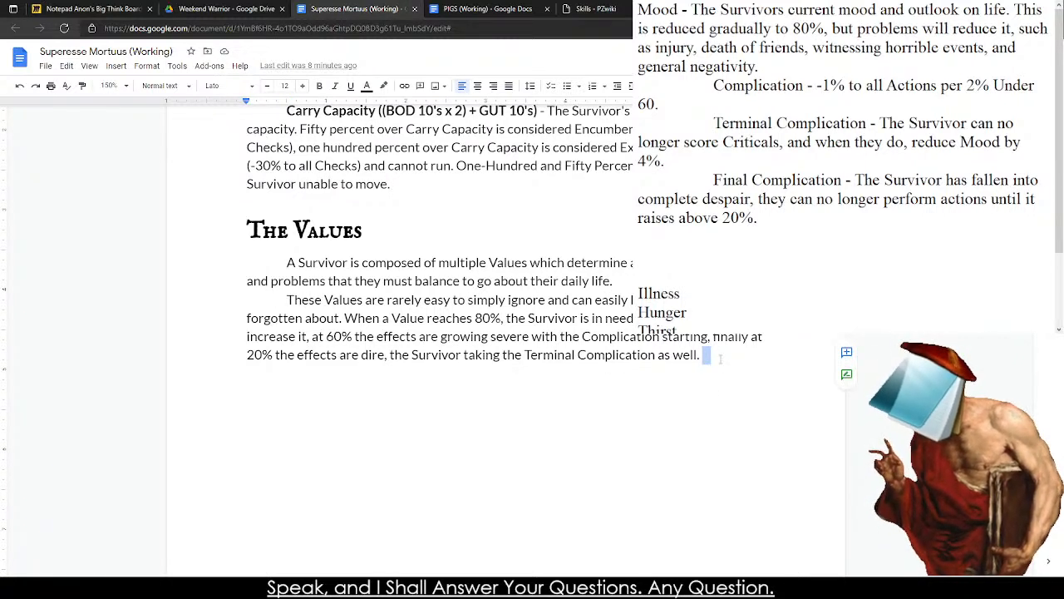
{"action": "type", "text": "Whe"}
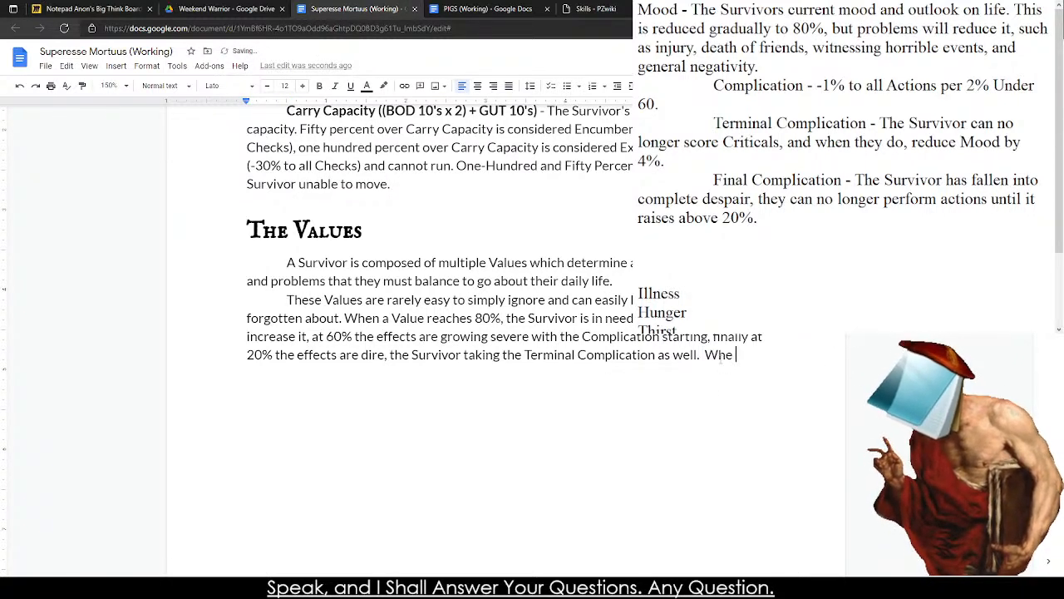
{"action": "type", "text": "n a Value is red"}
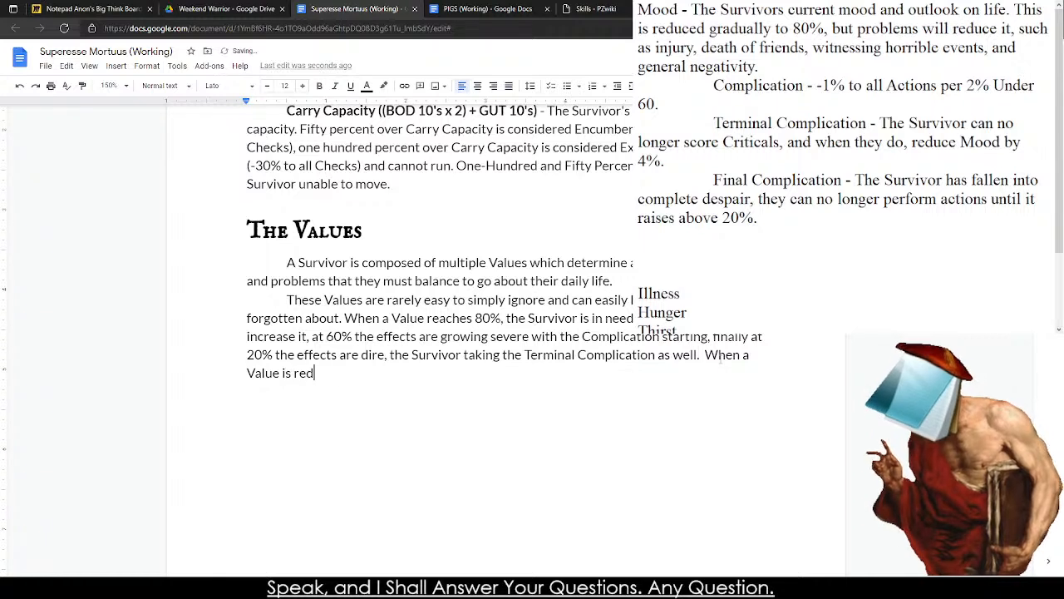
{"action": "type", "text": "uced to 0%, they ar"}
{"action": "key", "text": "BackSpace"}
{"action": "key", "text": "BackSpace"}
{"action": "key", "text": "BackSpace"}
{"action": "type", "text": "suffer the"}
{"action": "type", "text": " Final Complic"}
{"action": "type", "text": "ation"}
{"action": "type", "text": ", usually"}
Complete the new rulebook sentence with ", a disasterous creshendo to their existence.".
{"action": "key", "text": "BackSpace"}
{"action": "key", "text": "BackSpace"}
{"action": "key", "text": "BackSpace"}
{"action": "key", "text": "BackSpace"}
{"action": "key", "text": "BackSpace"}
{"action": "key", "text": "BackSpace"}
{"action": "key", "text": "BackSpace"}
{"action": "type", "text": "a disasterous creshendo to their"}
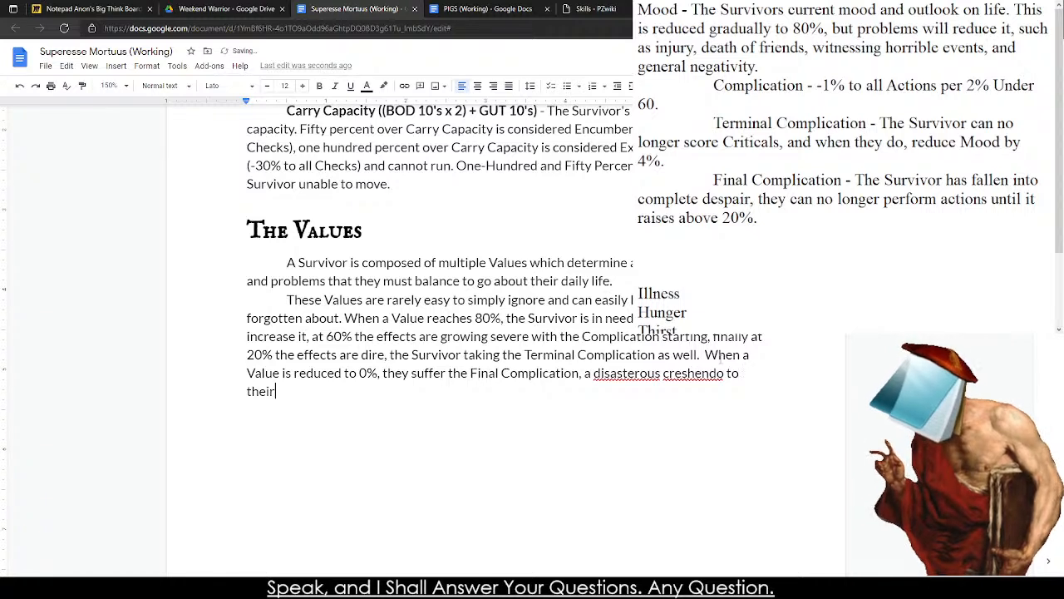
{"action": "type", "text": " exis"}
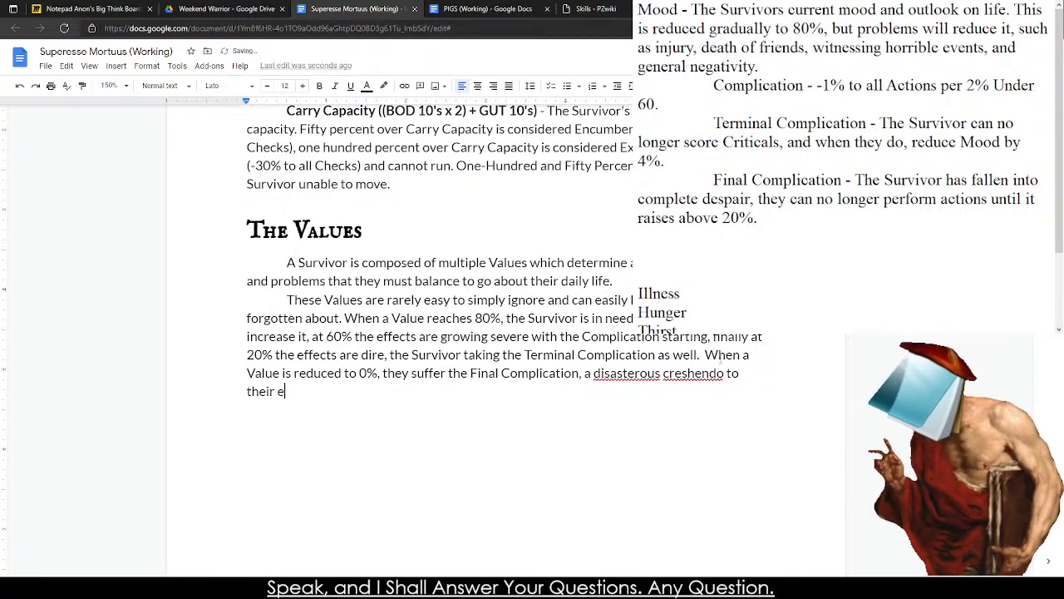
{"action": "key", "text": "BackSpace"}
{"action": "key", "text": "BackSpace"}
{"action": "type", "text": "istence."}
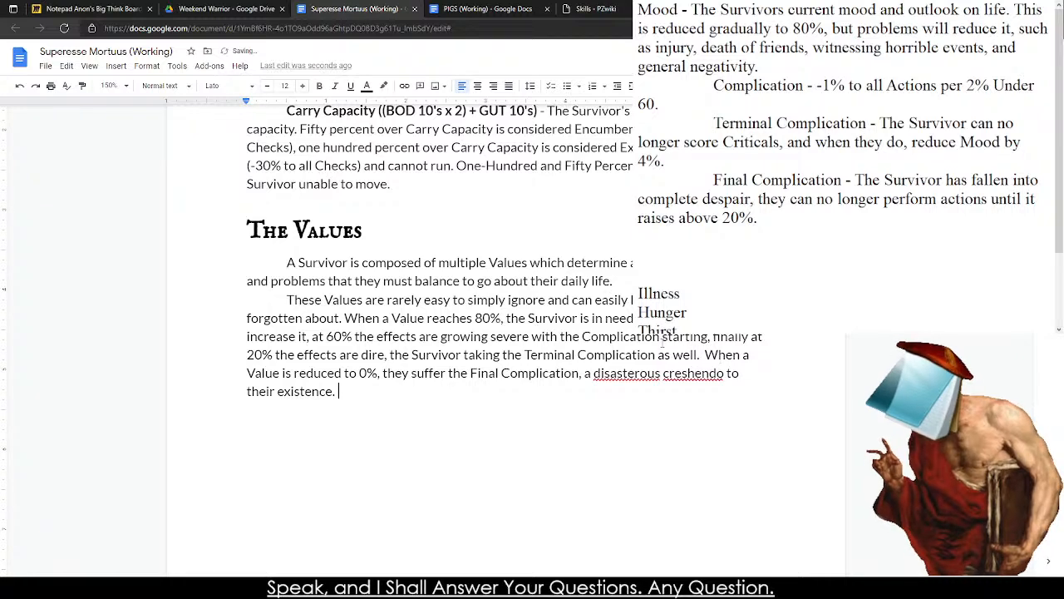
Correct the misspelled words "disasterous" and "creshendo" using the suggested spellings and return to the end of the note's Final Complication entry.
{"action": "right_click", "coordinate": [626, 373]}
{"action": "left_click", "coordinate": [665, 403]}
{"action": "right_click", "coordinate": [690, 373]}
{"action": "left_click", "coordinate": [699, 403]}
{"action": "left_click", "coordinate": [613, 419]}
{"action": "scroll", "coordinate": [483, 421], "scroll_direction": "down", "scroll_amount": 3}
{"action": "left_click", "coordinate": [776, 223]}
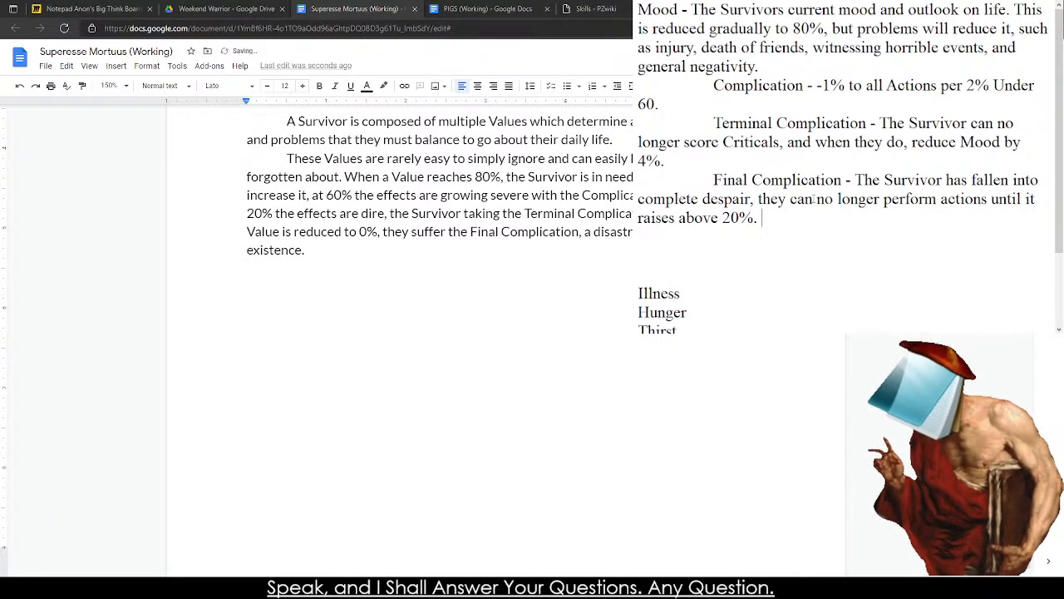
Copy the whole Mood entry from the note into the rulebook below the Values paragraphs and bold the word "Mood".
{"action": "key", "text": "ctrl+shift+Home"}
{"action": "key", "text": "ctrl+c"}
{"action": "left_click", "coordinate": [233, 291]}
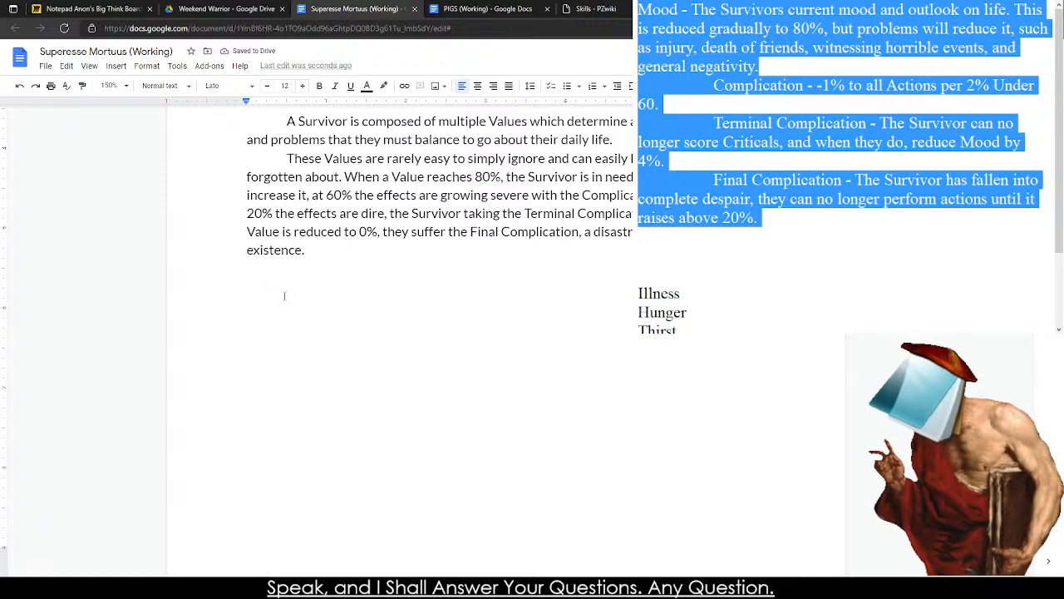
{"action": "key", "text": "ctrl+v"}
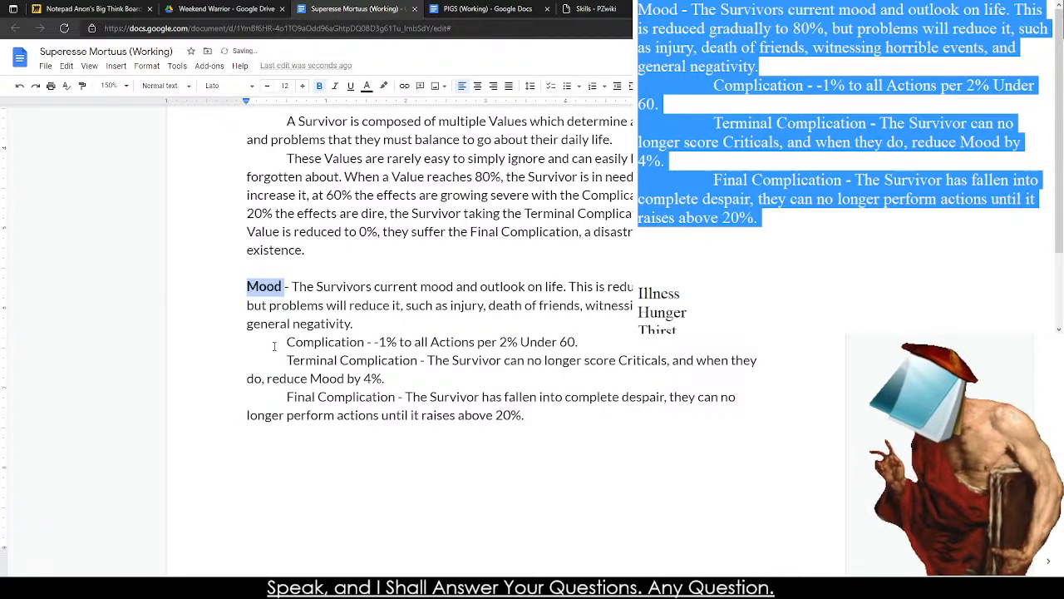
Turn Mood's Complication, Terminal Complication and Final Complication lines in the rulebook into a bulleted list.
{"action": "left_click", "coordinate": [275, 345]}
{"action": "key", "text": "BackSpace"}
{"action": "key", "text": "ctrl+shift+8"}
{"action": "key", "text": "Down"}
{"action": "key", "text": "BackSpace"}
{"action": "key", "text": "BackSpace"}
{"action": "key", "text": "Return"}
{"action": "key", "text": "Down"}
{"action": "key", "text": "BackSpace"}
{"action": "key", "text": "BackSpace"}
{"action": "key", "text": "Return"}
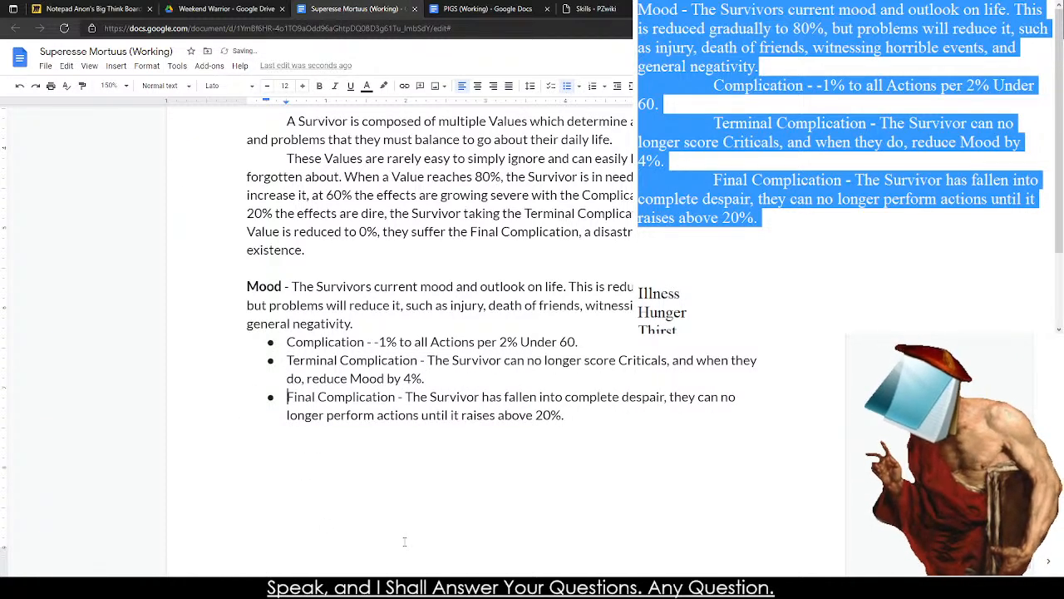
In the note, begin Illness's description with "- The Survivor has been struck with an illness or infection,".
{"action": "scroll", "coordinate": [719, 208], "scroll_direction": "down", "scroll_amount": 2}
{"action": "left_click", "coordinate": [717, 199]}
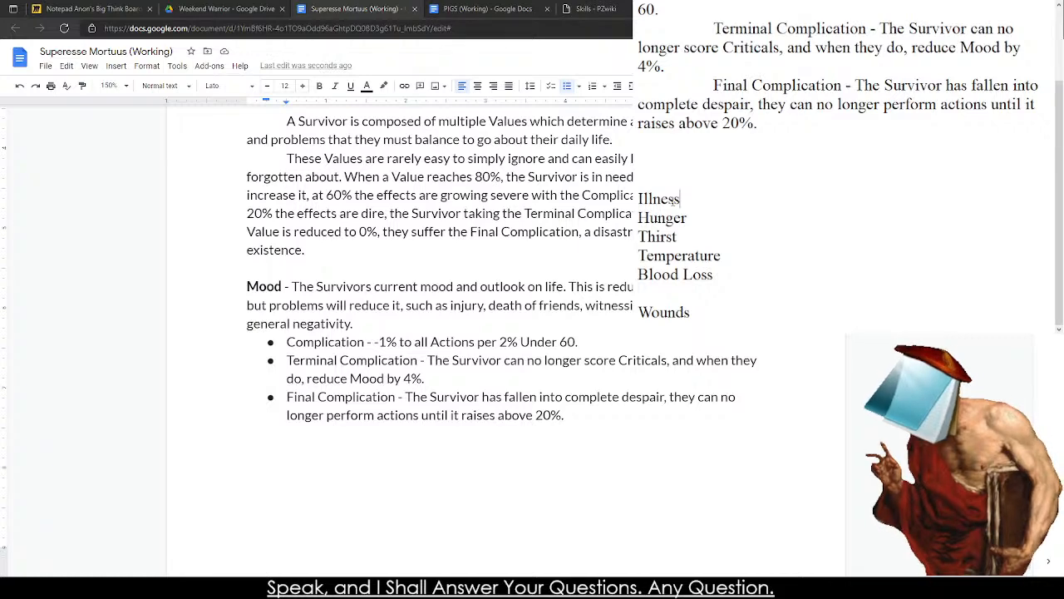
{"action": "scroll", "coordinate": [705, 203], "scroll_direction": "up", "scroll_amount": 2}
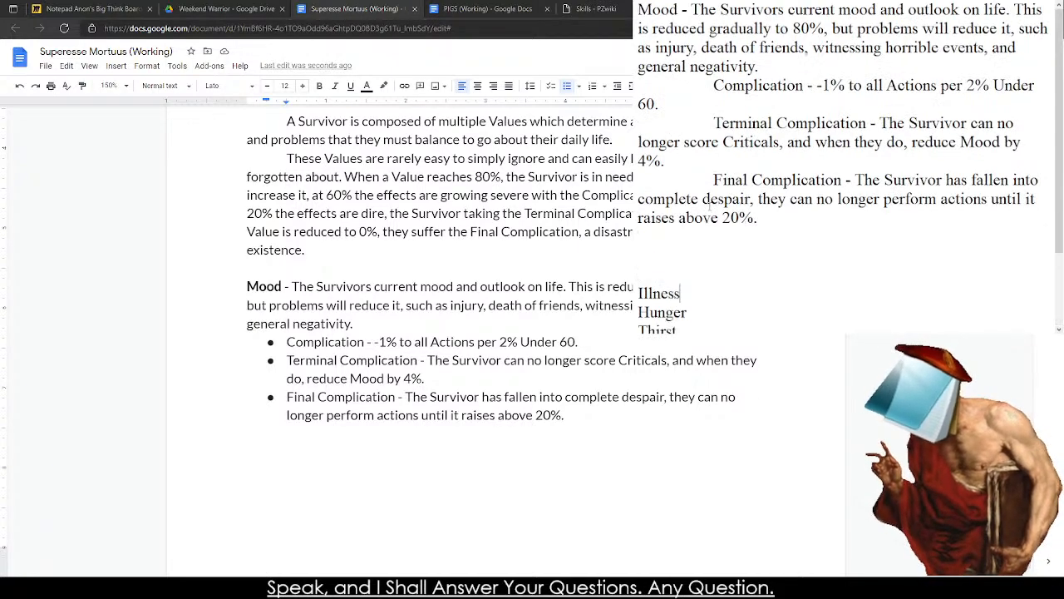
{"action": "type", "text": "The "}
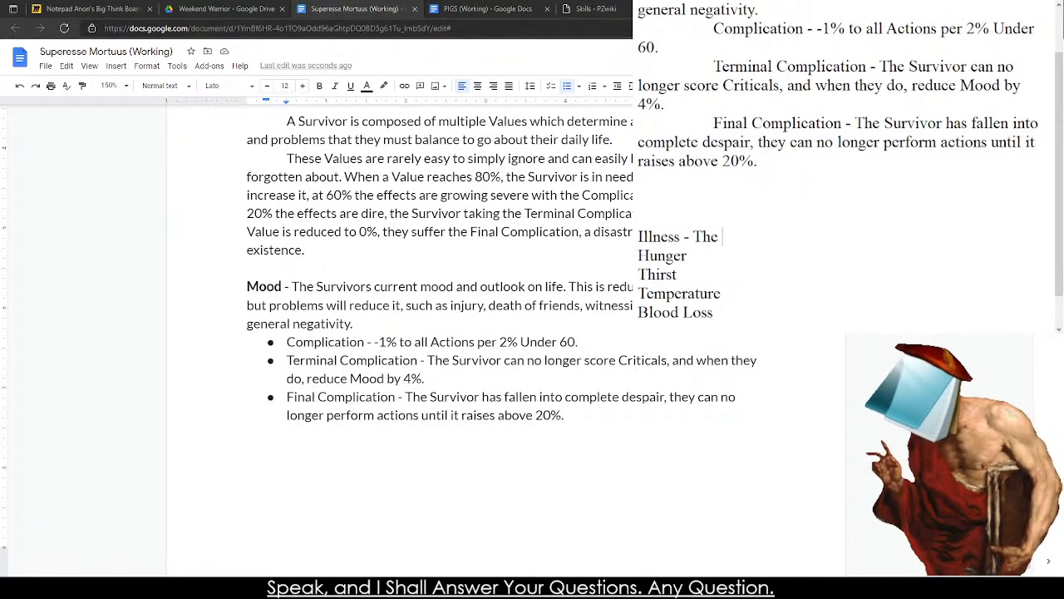
{"action": "type", "text": "Survivor has b"}
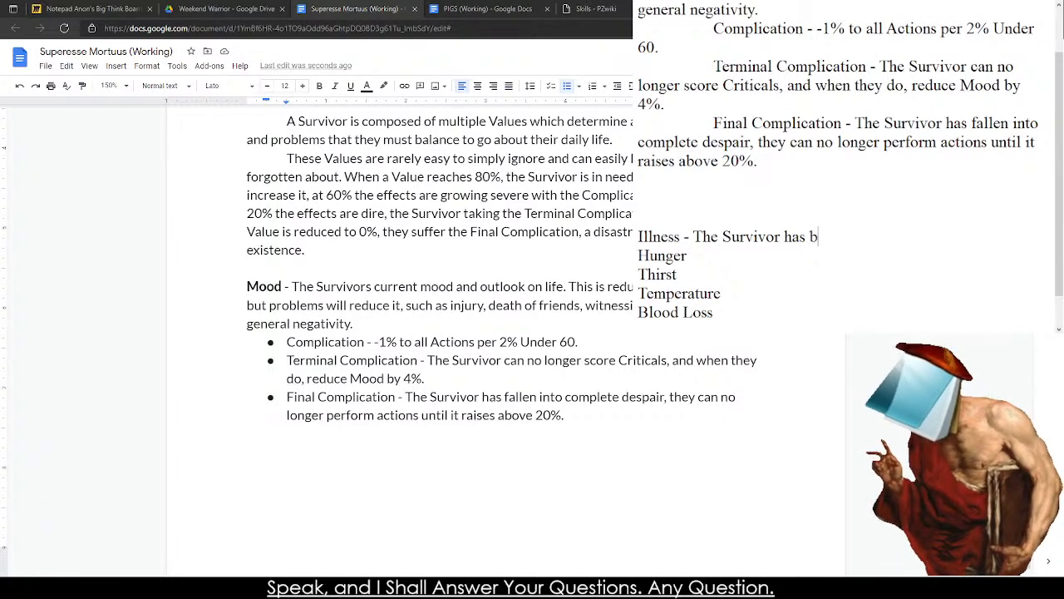
{"action": "type", "text": "een struck with an"}
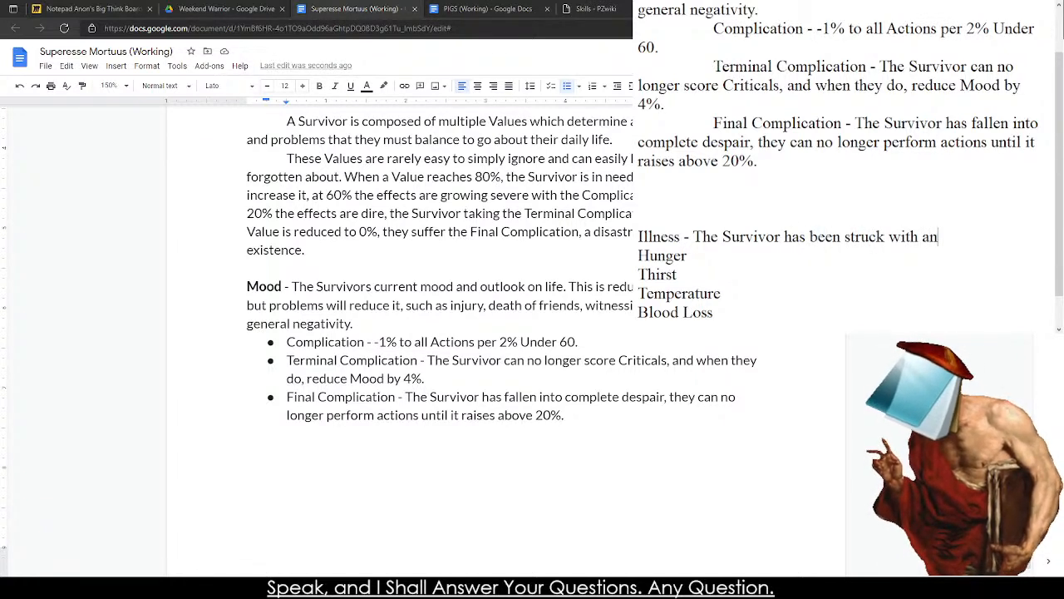
{"action": "type", "text": " illness or inf"}
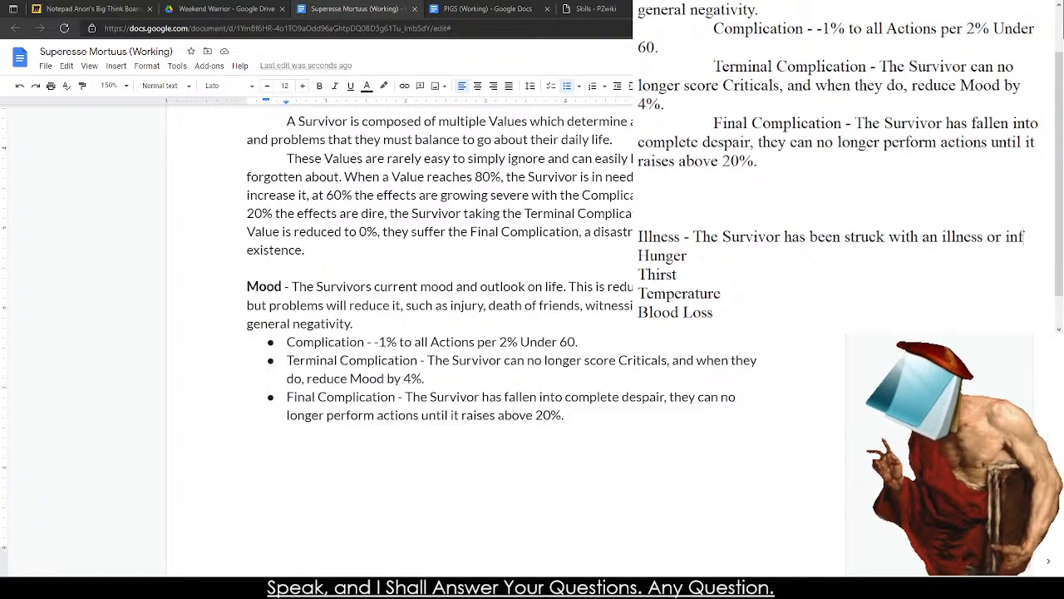
{"action": "type", "text": "ection, slowl"}
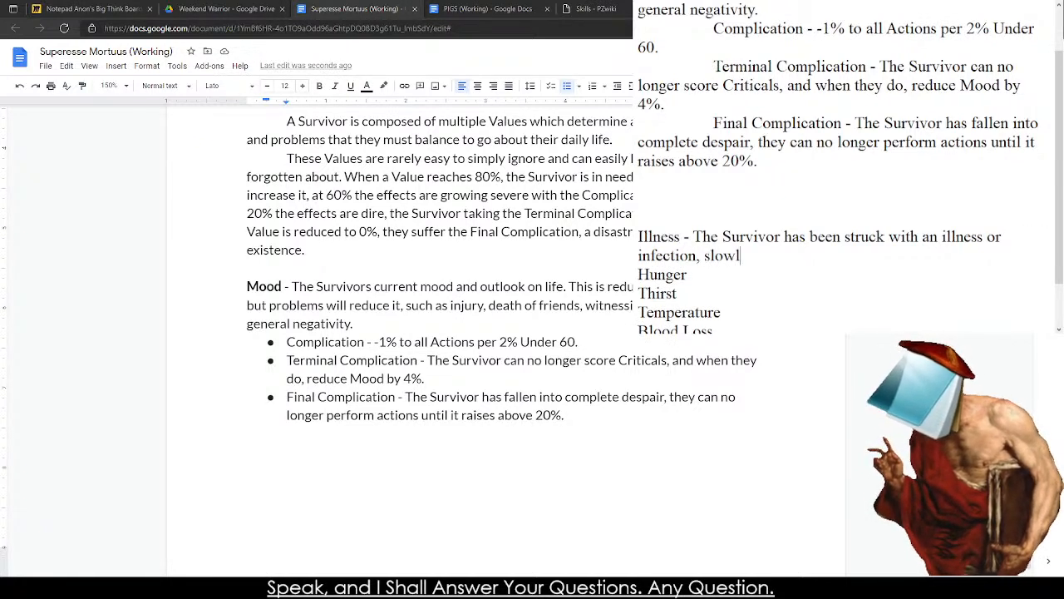
{"action": "type", "text": "y creaping throuogh the"}
Continue the Illness description with "slowly creeping through their body to slow".
{"action": "key", "text": "BackSpace"}
{"action": "key", "text": "BackSpace"}
{"action": "key", "text": "BackSpace"}
{"action": "key", "text": "BackSpace"}
{"action": "key", "text": "BackSpace"}
{"action": "key", "text": "BackSpace"}
{"action": "key", "text": "BackSpace"}
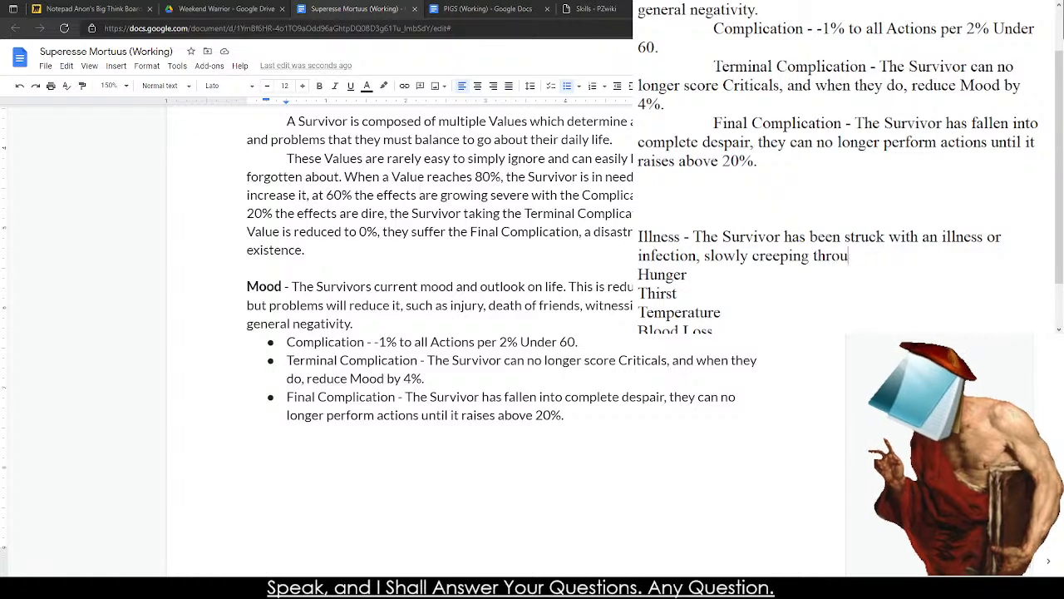
{"action": "type", "text": "gh their b"}
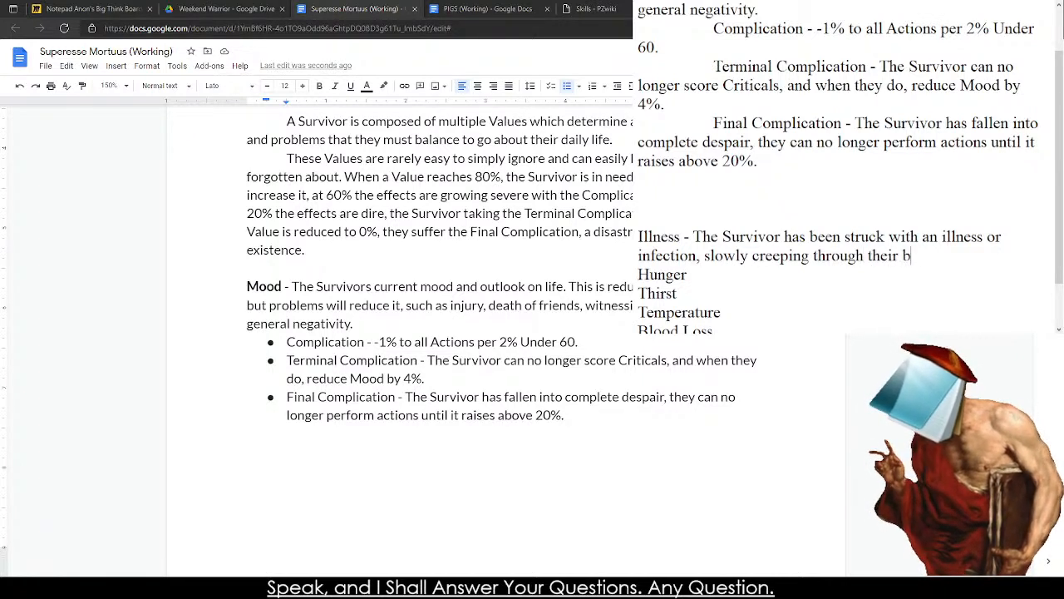
{"action": "type", "text": "ody to slow their mvoe"}
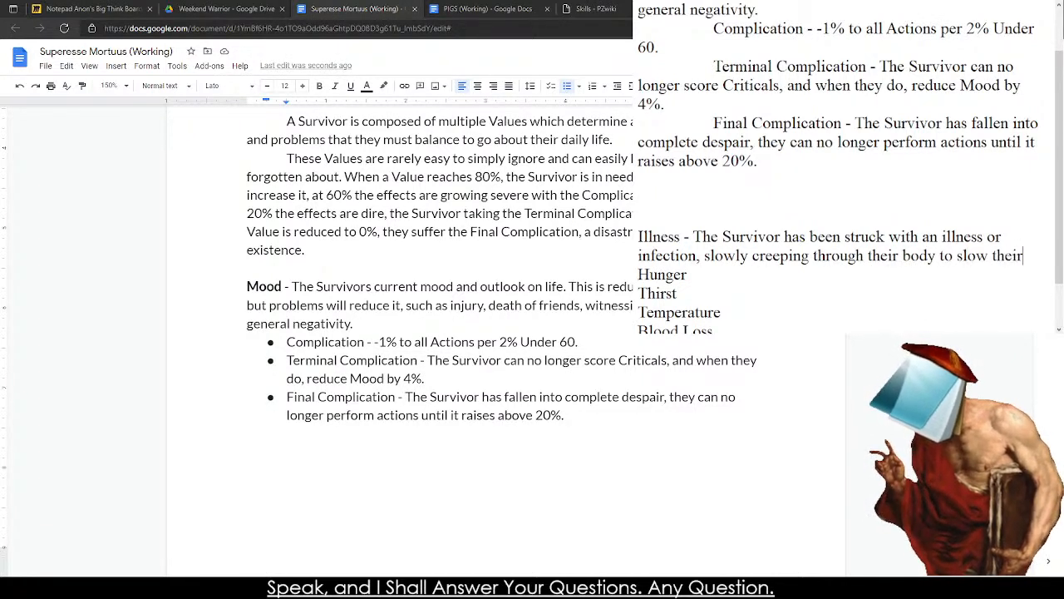
Finish the first Illness sentence with "their movements and hinder their thinking.".
{"action": "key", "text": "BackSpace"}
{"action": "key", "text": "BackSpace"}
{"action": "key", "text": "BackSpace"}
{"action": "type", "text": "ovements and "}
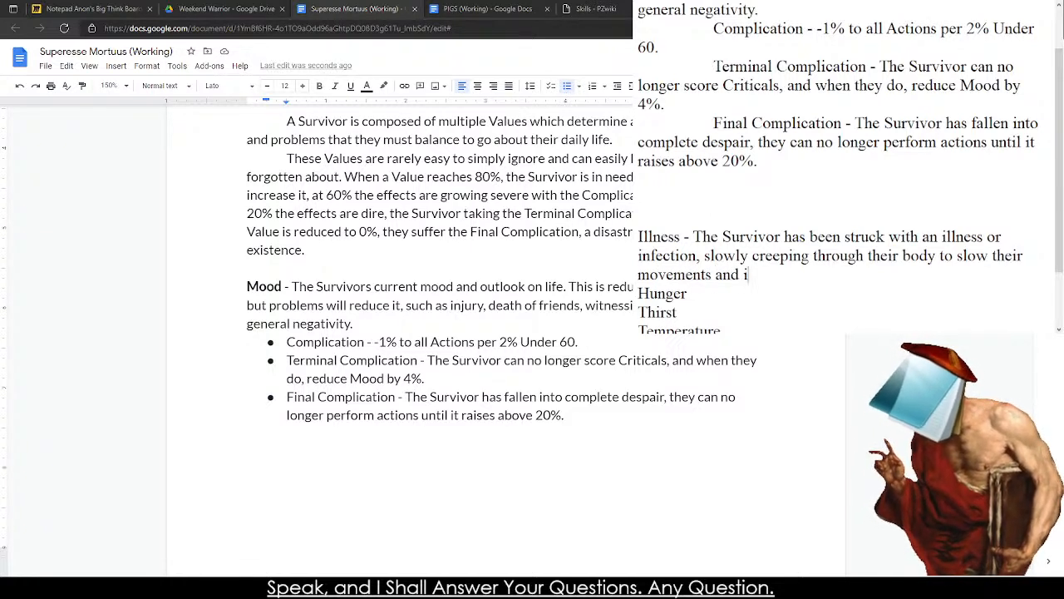
{"action": "type", "text": "hinder their thinking."}
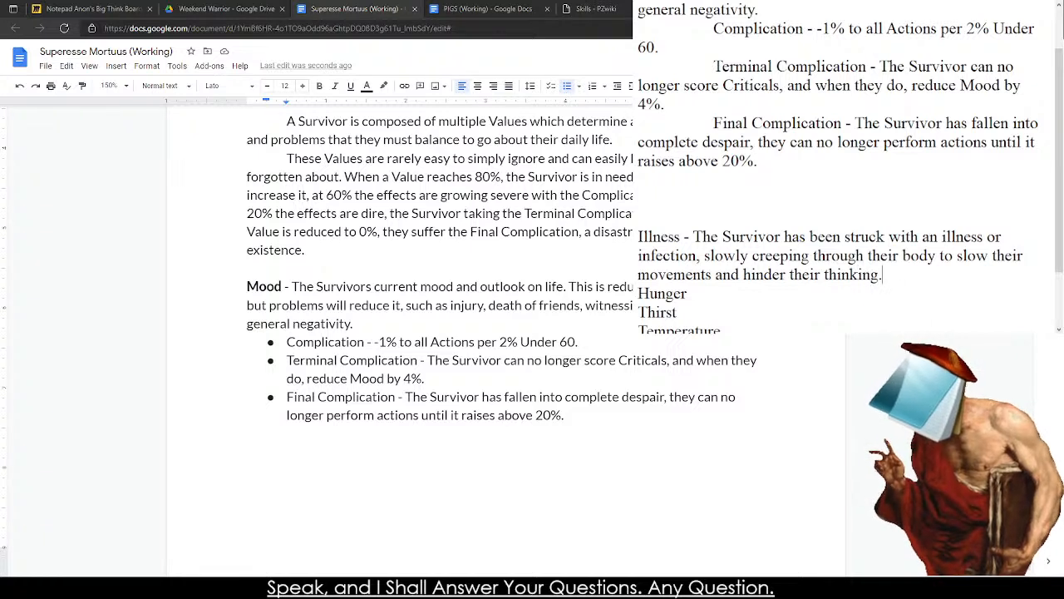
Start an indented "Complication -" line beneath the Illness description, separated from Hunger by an empty line.
{"action": "key", "text": "Return"}
{"action": "key", "text": "Return"}
{"action": "key", "text": "Tab"}
{"action": "type", "text": "Complication "}
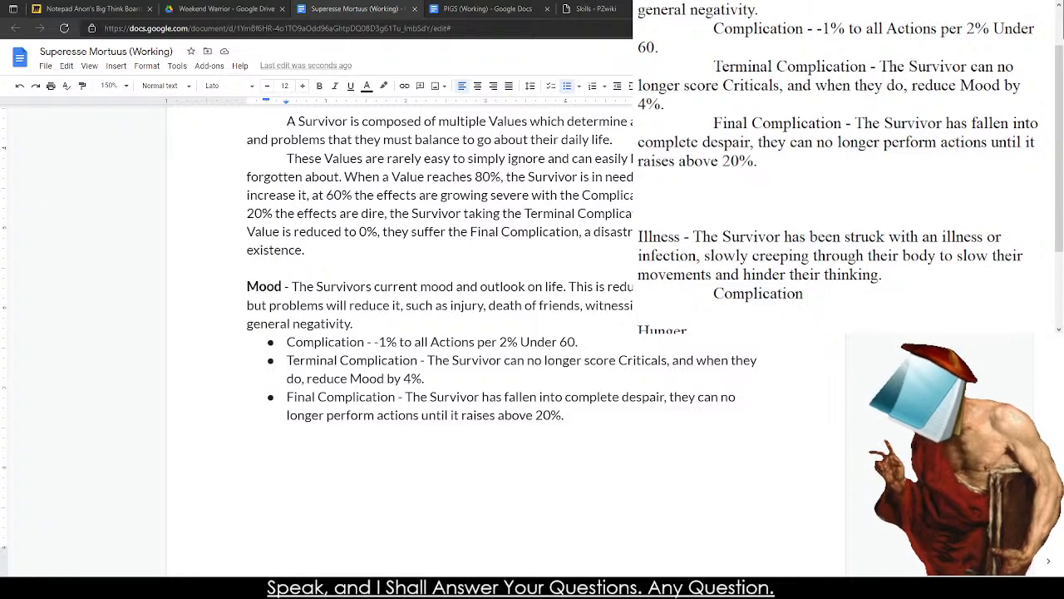
{"action": "type", "text": "-"}
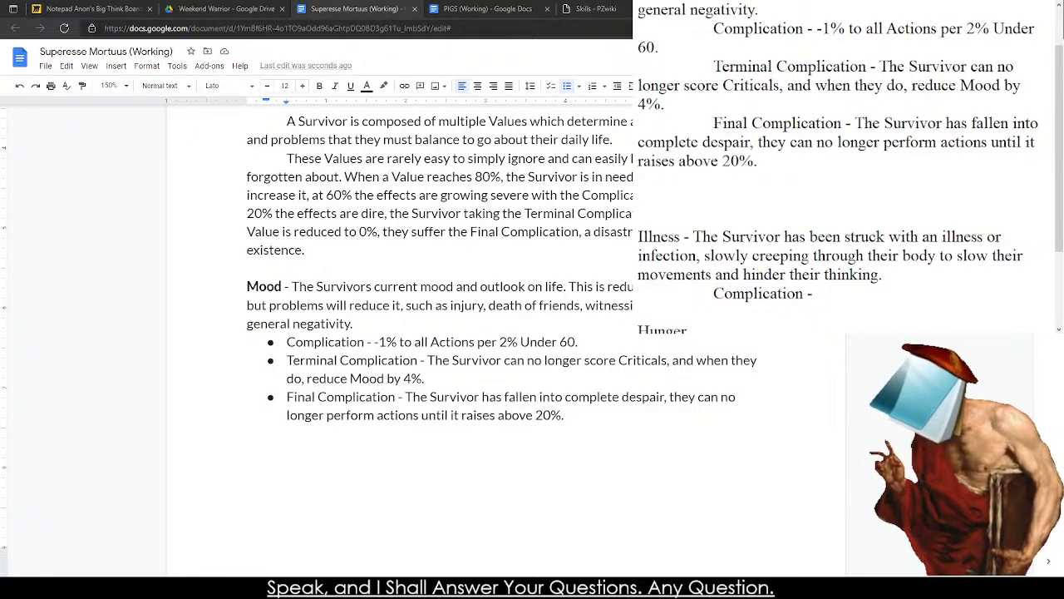
At the end of the Illness description, start a second sentence with "Good rest and food are required".
{"action": "left_click", "coordinate": [932, 275]}
{"action": "type", "text": "God"}
{"action": "key", "text": "BackSpace"}
{"action": "key", "text": "BackSpace"}
{"action": "key", "text": "BackSpace"}
{"action": "type", "text": "Good rest,"}
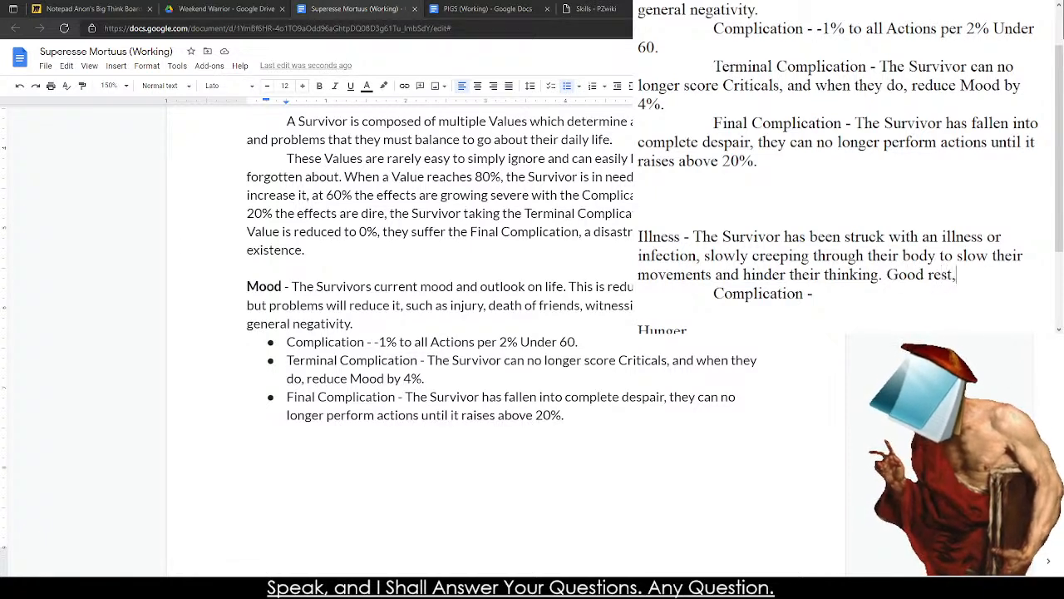
{"action": "type", "text": " g"}
{"action": "key", "text": "BackSpace"}
{"action": "type", "text": "goo"}
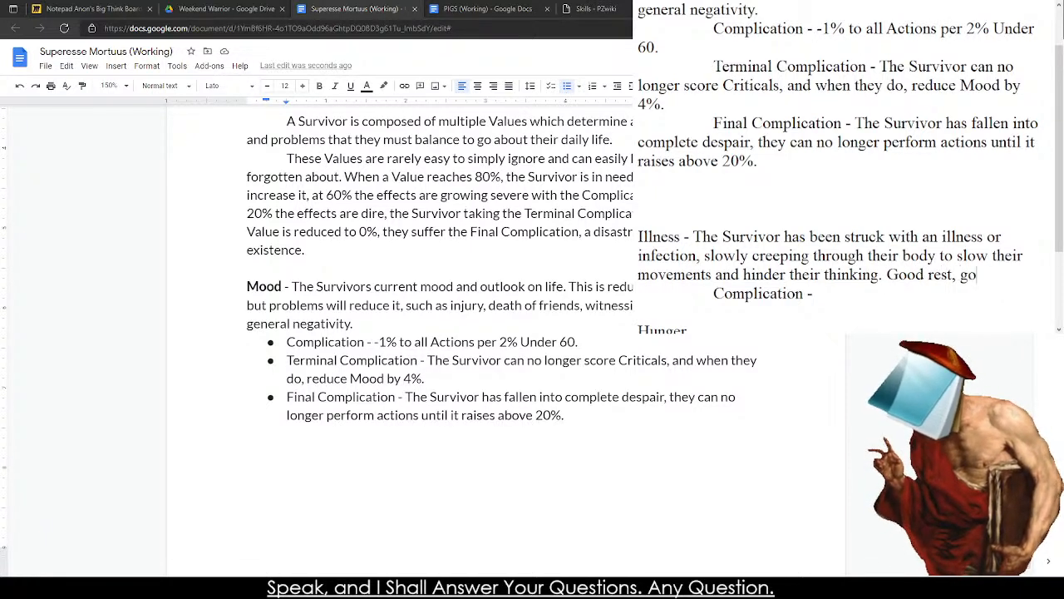
{"action": "key", "text": "BackSpace"}
{"action": "key", "text": "BackSpace"}
{"action": "key", "text": "BackSpace"}
{"action": "type", "text": "and food are required to figh"}
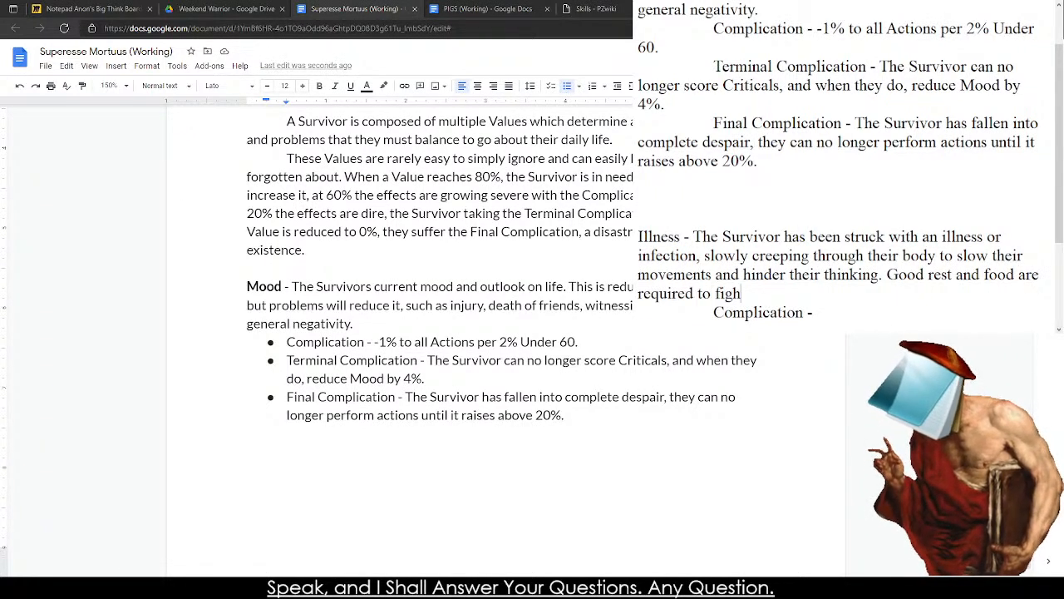
{"action": "type", "text": "t off th"}
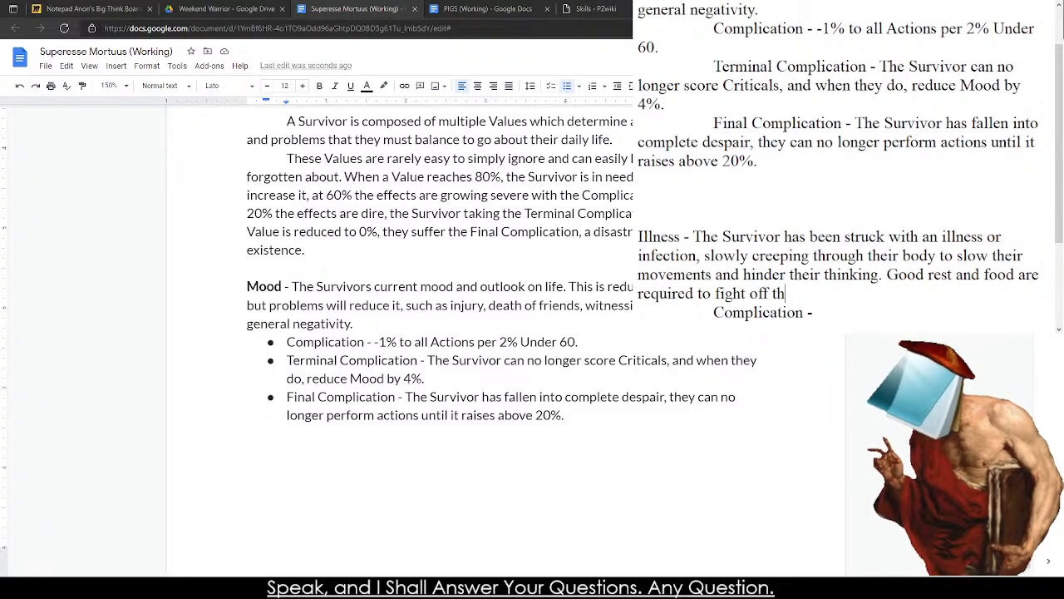
{"action": "type", "text": "e illness"}
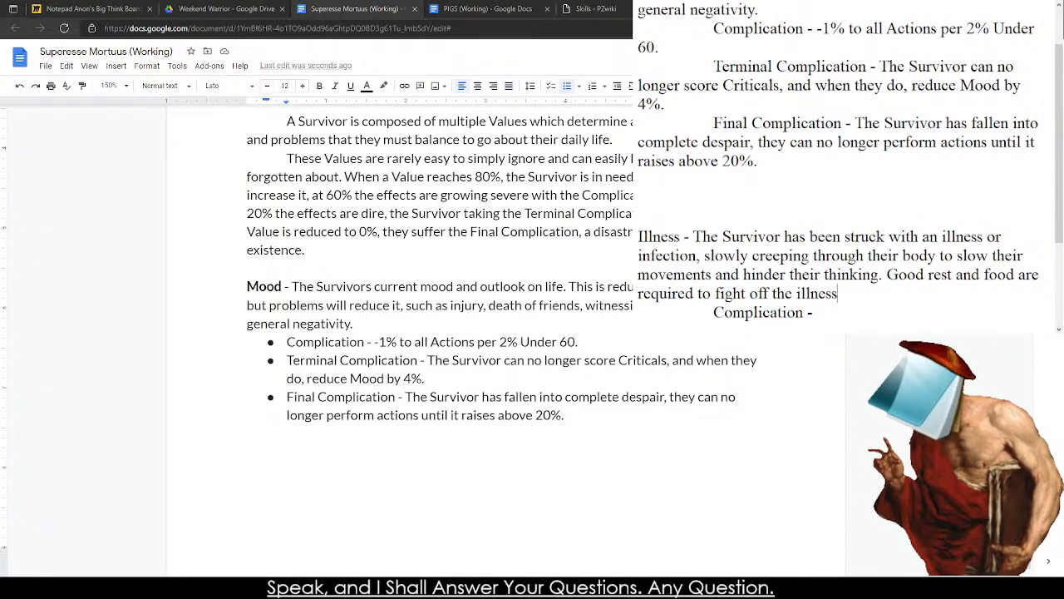
{"action": "type", "text": ", bu"}
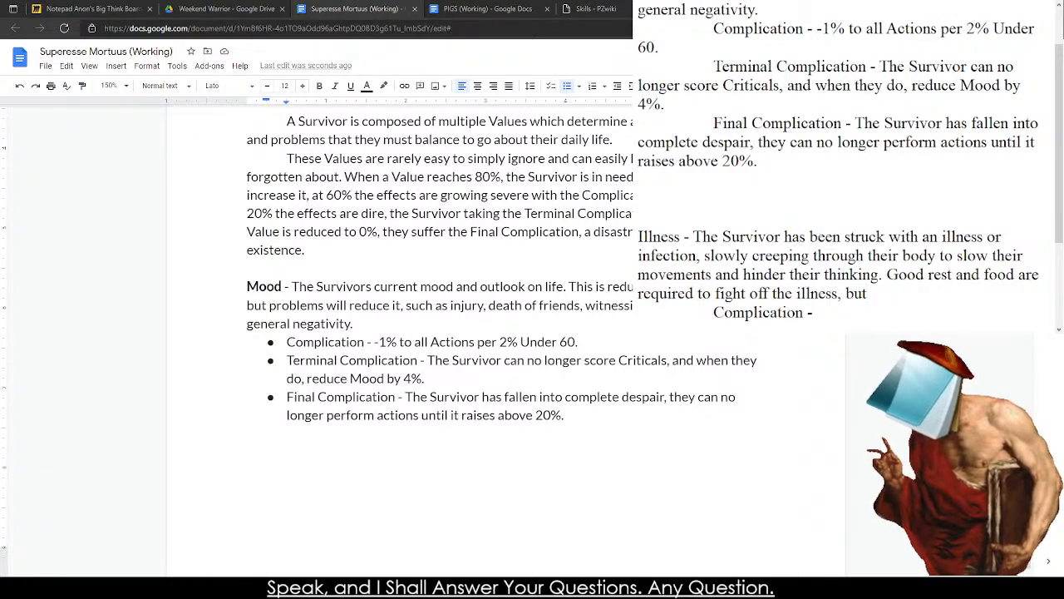
{"action": "type", "text": "t"}
Complete the second Illness sentence with "to fight off the illness.".
{"action": "key", "text": "BackSpace"}
{"action": "key", "text": "BackSpace"}
{"action": "key", "text": "BackSpace"}
{"action": "key", "text": "BackSpace"}
{"action": "key", "text": "BackSpace"}
{"action": "type", "text": "."}
Add "Bile Blood" to the note's list of Values on a new line beneath Blood Loss.
{"action": "key", "text": "Down"}
{"action": "key", "text": "Down"}
{"action": "key", "text": "Up"}
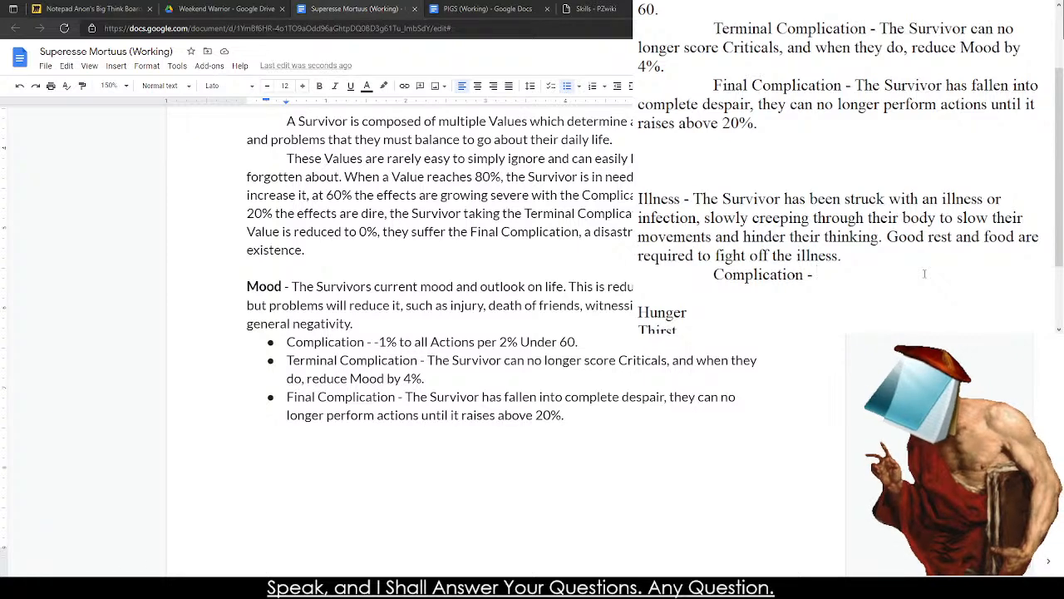
{"action": "key", "text": "Down"}
{"action": "key", "text": "Down"}
{"action": "key", "text": "Down"}
{"action": "key", "text": "Down"}
{"action": "key", "text": "Down"}
{"action": "key", "text": "Down"}
{"action": "key", "text": "Up"}
{"action": "key", "text": "Return"}
{"action": "key", "text": "Up"}
{"action": "type", "text": "INJU"}
{"action": "key", "text": "BackSpace"}
{"action": "key", "text": "BackSpace"}
{"action": "key", "text": "BackSpace"}
{"action": "key", "text": "BackSpace"}
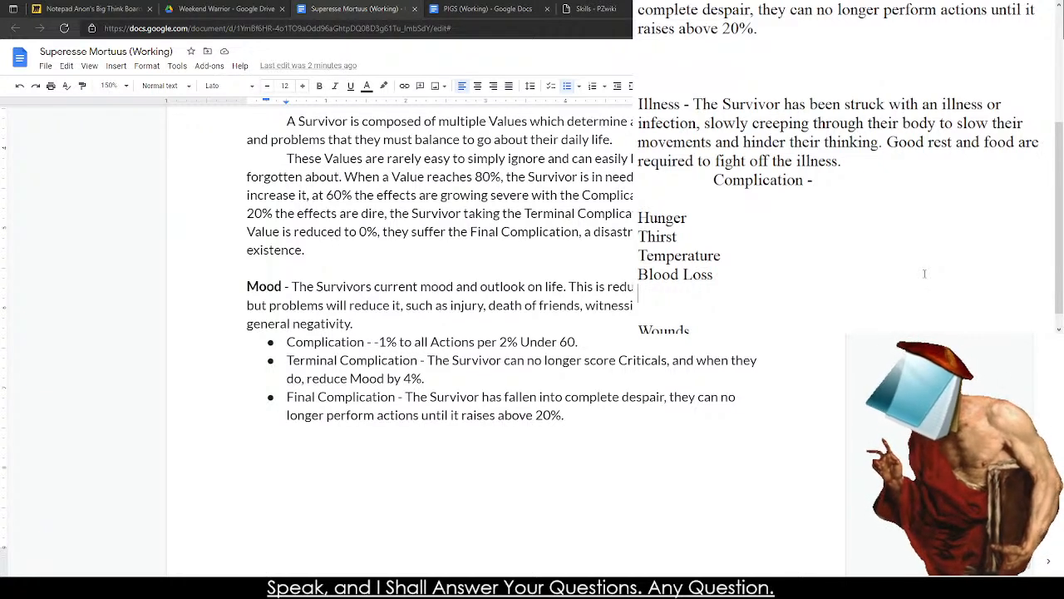
{"action": "type", "text": "Black Blood"}
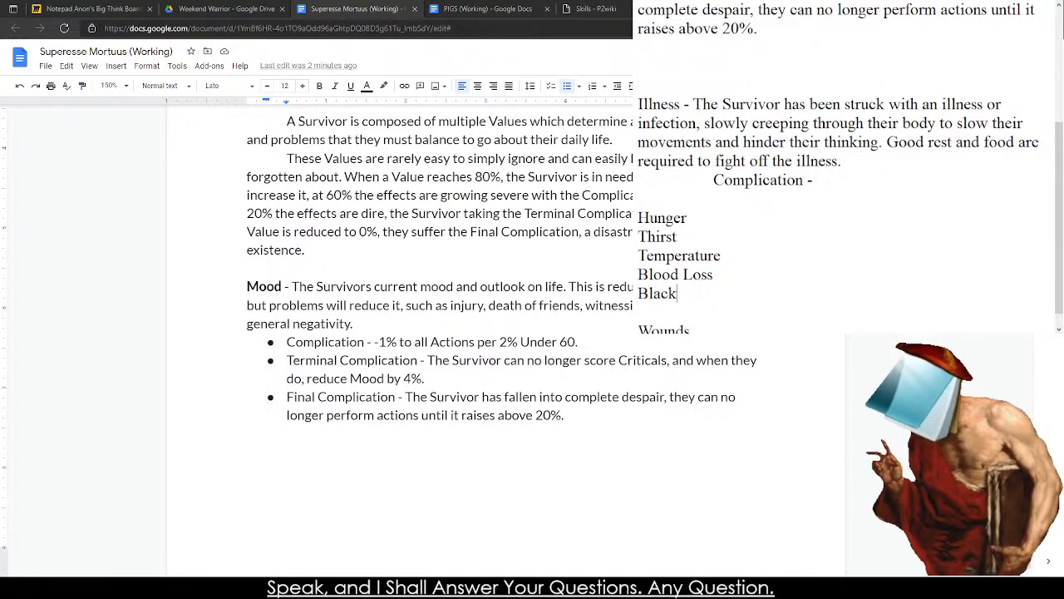
{"action": "key", "text": "BackSpace"}
{"action": "key", "text": "BackSpace"}
{"action": "key", "text": "BackSpace"}
{"action": "key", "text": "BackSpace"}
{"action": "key", "text": "BackSpace"}
{"action": "key", "text": "BackSpace"}
{"action": "key", "text": "BackSpace"}
{"action": "key", "text": "BackSpace"}
{"action": "key", "text": "BackSpace"}
{"action": "key", "text": "BackSpace"}
{"action": "key", "text": "BackSpace"}
{"action": "type", "text": "Bile Blood"}
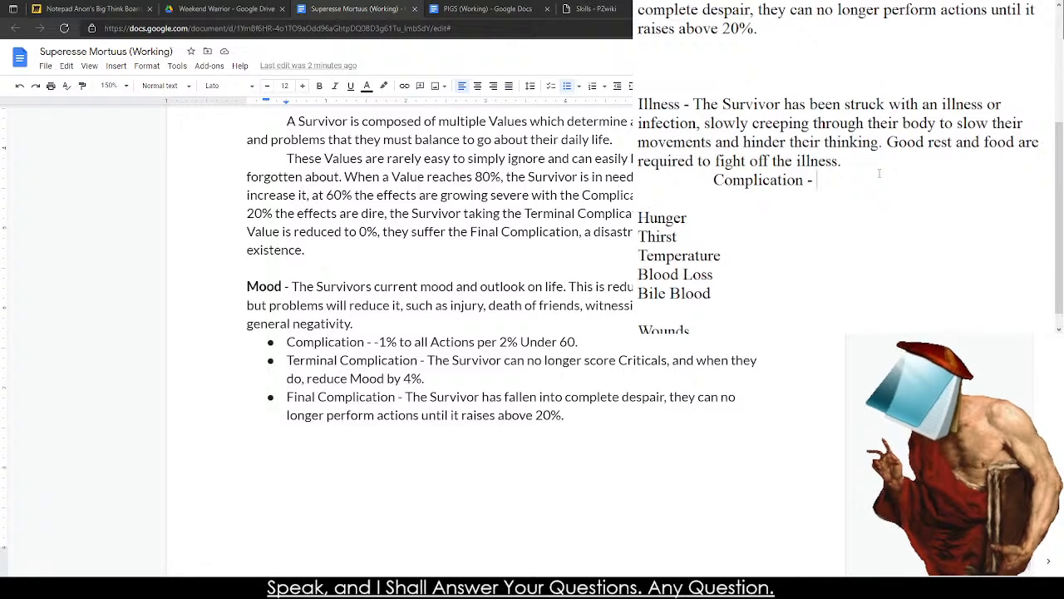
Write Illness's Complication as "-10% to all Checks as the Survivor begins to feel the effects of the illness.".
{"action": "type", "text": "-5% to all Checks "}
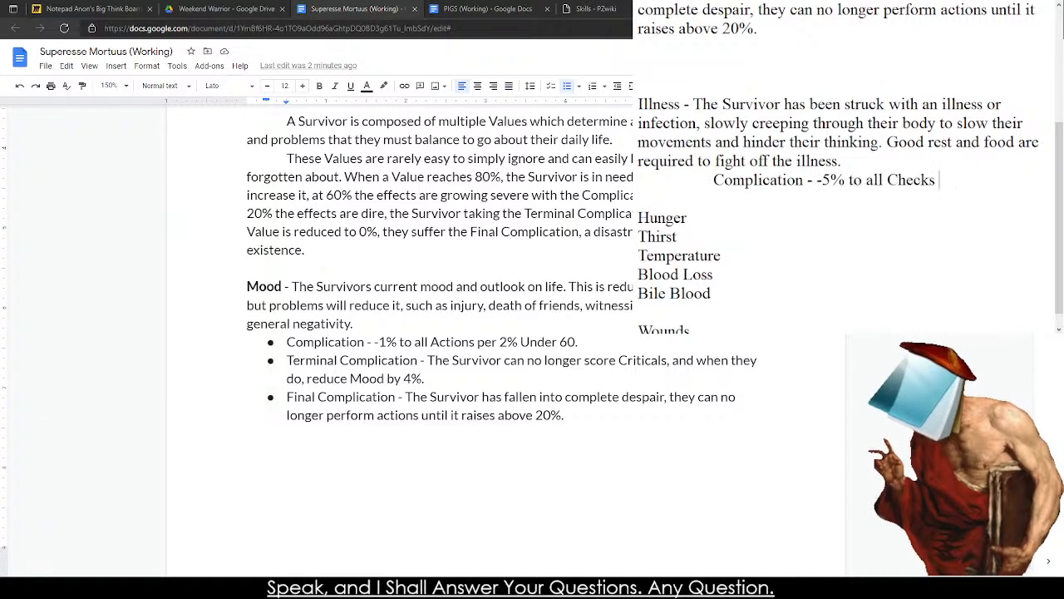
{"action": "type", "text": "as the"}
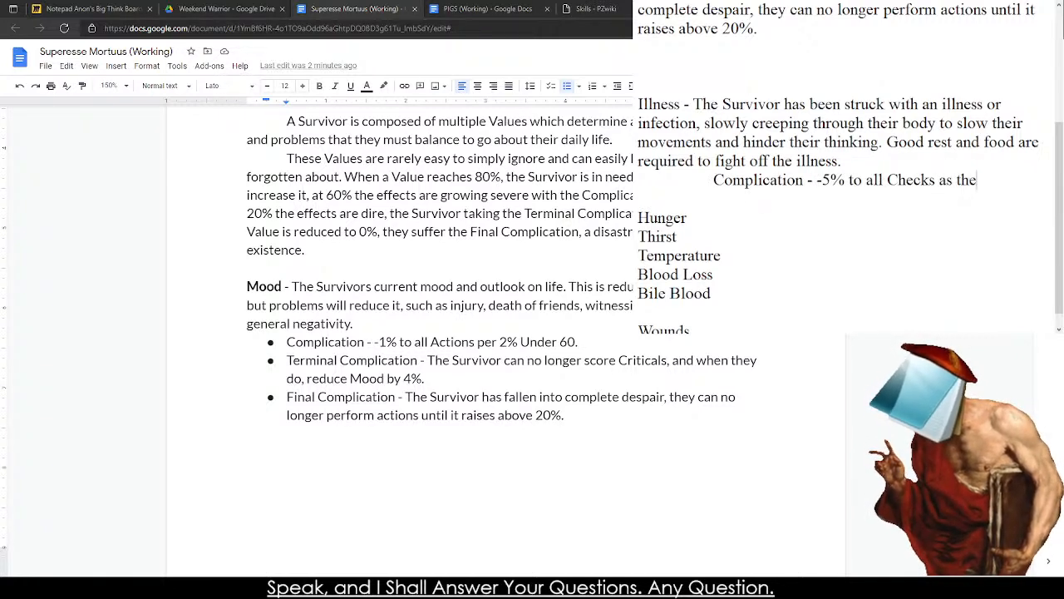
{"action": "type", "text": " Survivor be"}
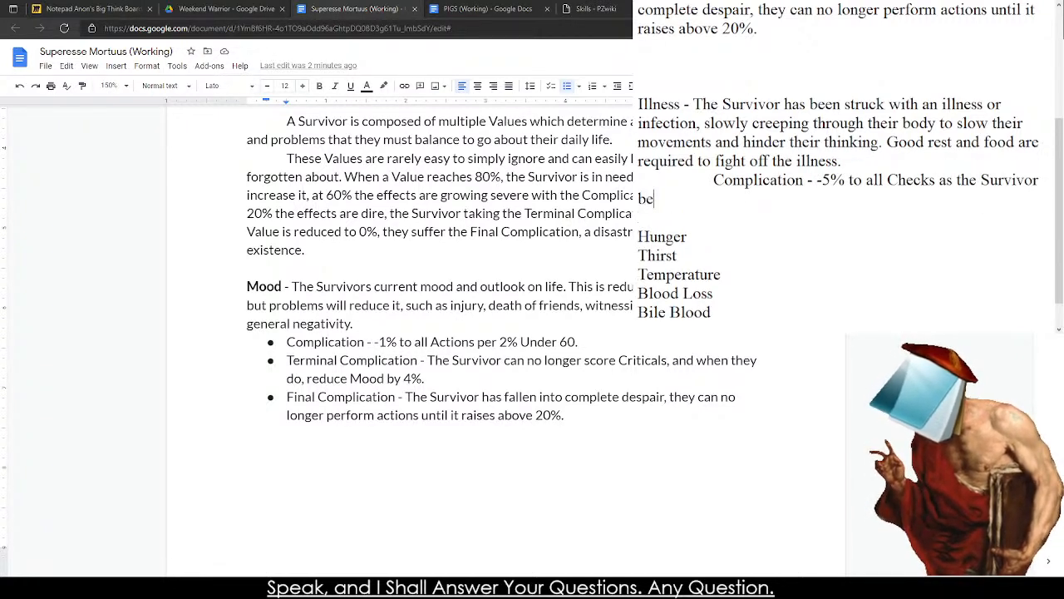
{"action": "type", "text": "gins to feel the effects of the illness."}
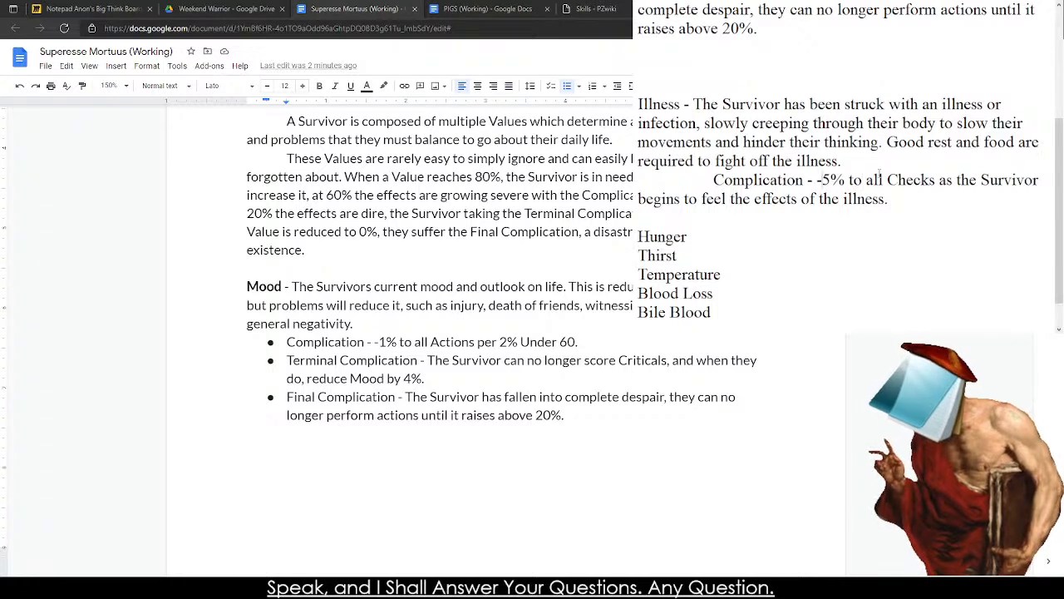
{"action": "key", "text": "BackSpace"}
{"action": "type", "text": "10"}
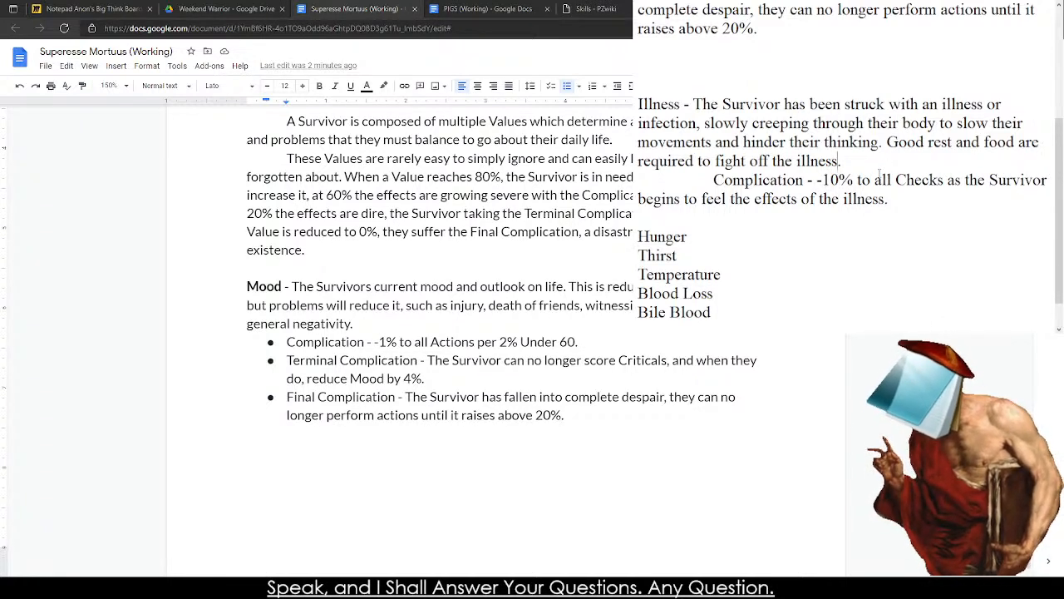
{"action": "type", "text": " . If the Survivor cannot get"}
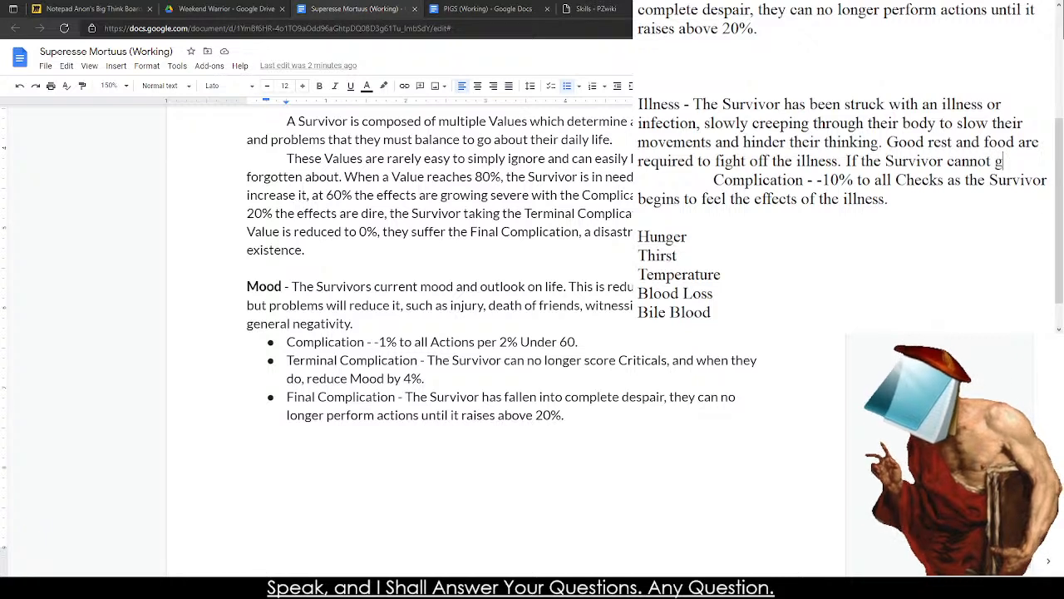
Try continuing the third Illness sentence with "recieve decent medical attention, it will raise 2% a day until 100%".
{"action": "key", "text": "BackSpace"}
{"action": "key", "text": "BackSpace"}
{"action": "key", "text": "BackSpace"}
{"action": "type", "text": "rec"}
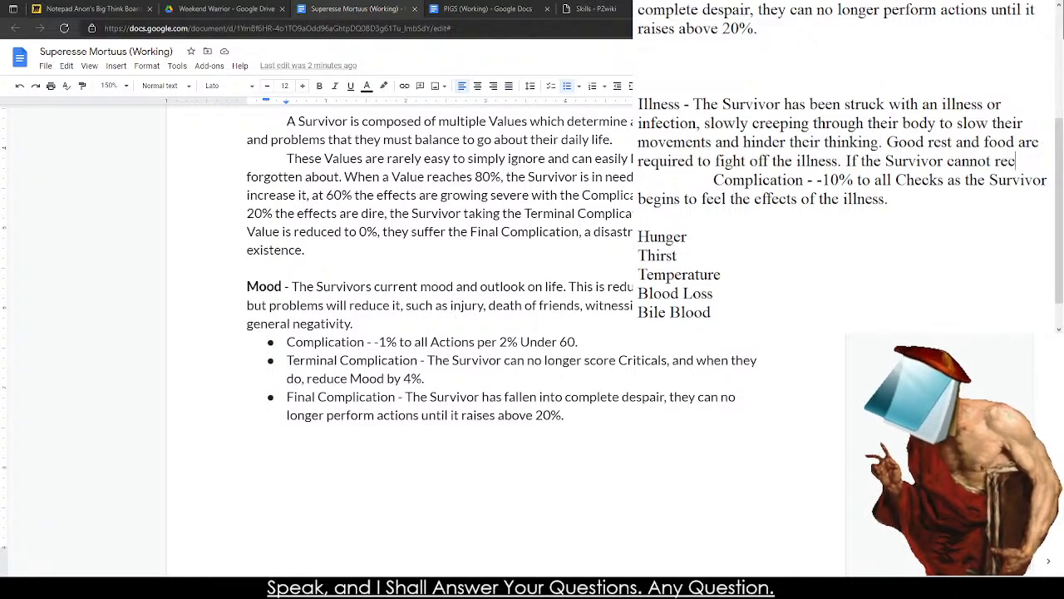
{"action": "type", "text": "ieve decent medic"}
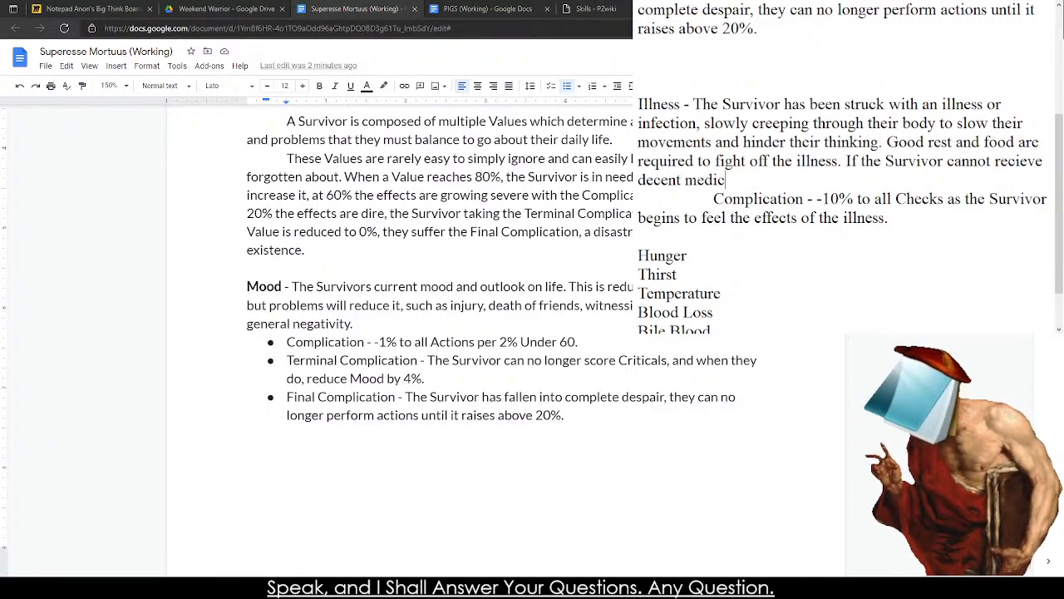
{"action": "type", "text": "al attention, it will raise 1"}
{"action": "key", "text": "BackSpace"}
{"action": "type", "text": "2"}
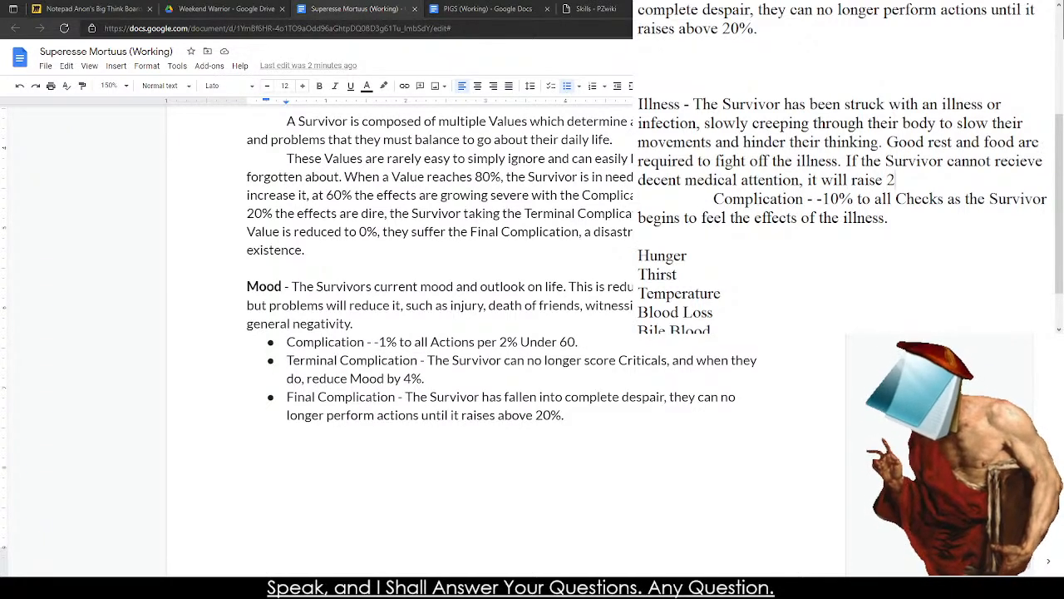
{"action": "type", "text": "% a day"}
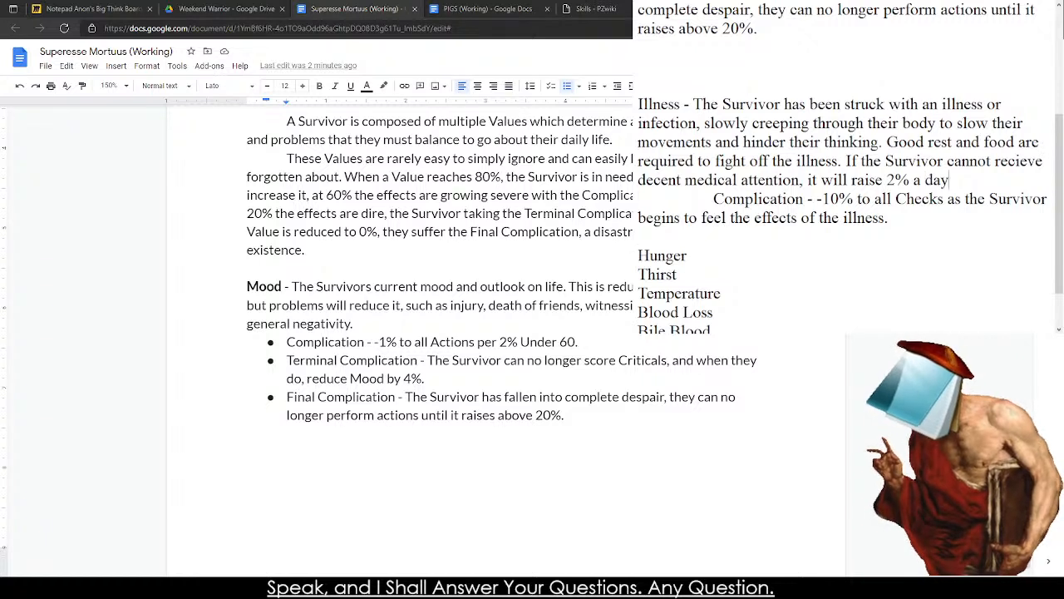
{"action": "type", "text": " until 100%"}
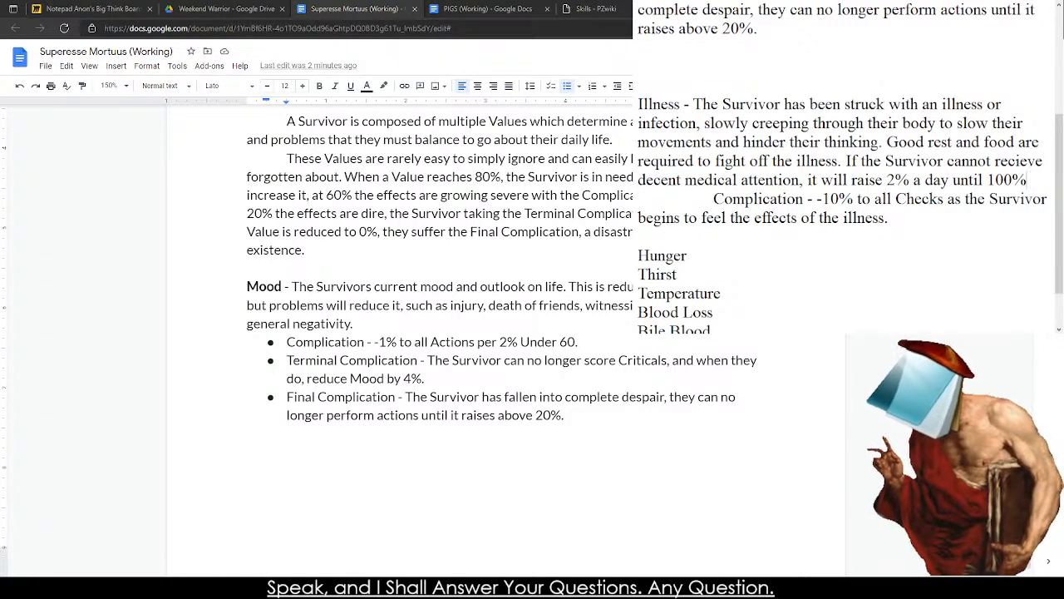
Cut the third Illness sentence back so it ends at "decent medical attention.".
{"action": "key", "text": "BackSpace"}
{"action": "key", "text": "BackSpace"}
{"action": "key", "text": "BackSpace"}
{"action": "key", "text": "BackSpace"}
{"action": "key", "text": "BackSpace"}
{"action": "key", "text": "BackSpace"}
{"action": "key", "text": "BackSpace"}
{"action": "key", "text": "BackSpace"}
{"action": "key", "text": "BackSpace"}
{"action": "key", "text": "BackSpace"}
{"action": "key", "text": "BackSpace"}
{"action": "key", "text": "BackSpace"}
{"action": "key", "text": "BackSpace"}
{"action": "key", "text": "BackSpace"}
{"action": "key", "text": "BackSpace"}
{"action": "key", "text": "BackSpace"}
{"action": "key", "text": "BackSpace"}
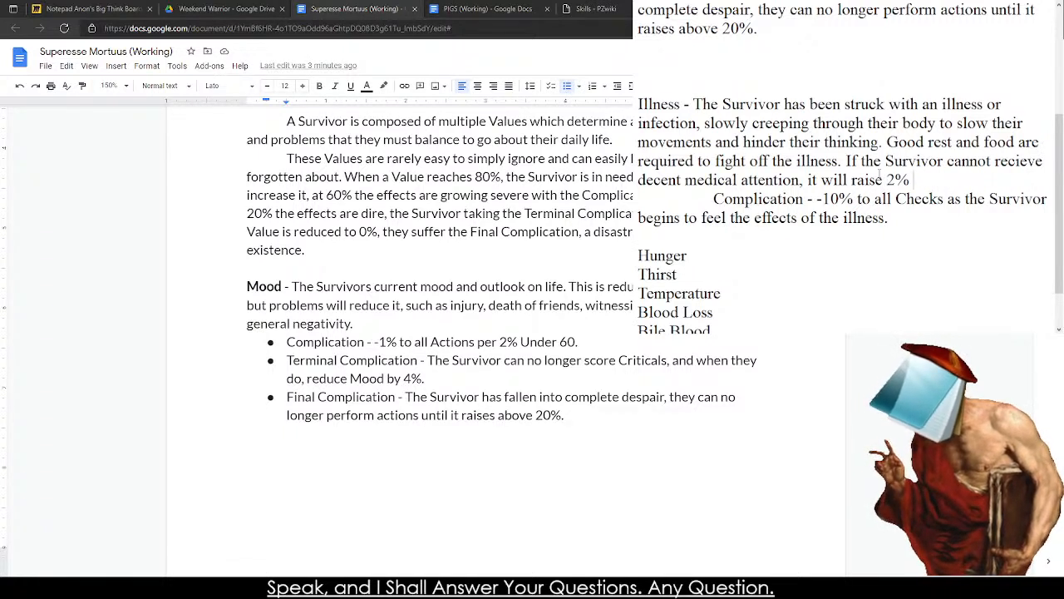
{"action": "key", "text": "BackSpace"}
{"action": "key", "text": "BackSpace"}
{"action": "key", "text": "BackSpace"}
{"action": "key", "text": "BackSpace"}
{"action": "key", "text": "BackSpace"}
{"action": "key", "text": "BackSpace"}
{"action": "key", "text": "BackSpace"}
{"action": "key", "text": "BackSpace"}
{"action": "key", "text": "BackSpace"}
{"action": "key", "text": "BackSpace"}
{"action": "key", "text": "BackSpace"}
{"action": "key", "text": "BackSpace"}
{"action": "key", "text": "BackSpace"}
{"action": "key", "text": "BackSpace"}
{"action": "key", "text": "BackSpace"}
{"action": "key", "text": "BackSpace"}
{"action": "key", "text": "BackSpace"}
{"action": "key", "text": "BackSpace"}
{"action": "type", "text": "."}
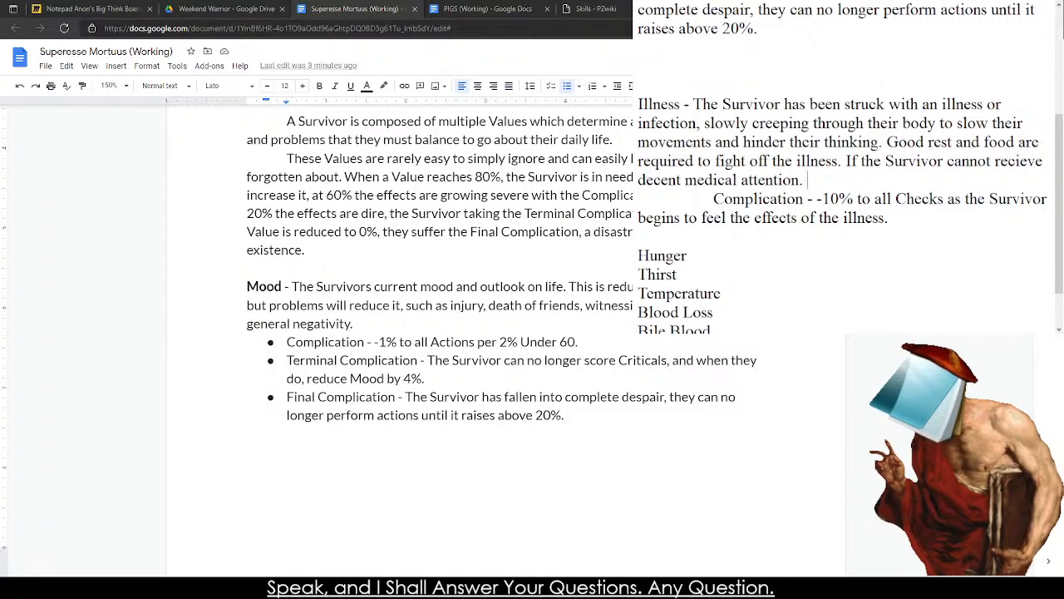
Delete the whole sentence "If the Survivor cannot recieve decent medical attention." from the Illness description.
{"action": "key", "text": "shift+Up"}
{"action": "key", "text": "shift+Right"}
{"action": "key", "text": "shift+Right"}
{"action": "key", "text": "shift+Right"}
{"action": "key", "text": "shift+Right"}
{"action": "key", "text": "shift+Right"}
{"action": "key", "text": "shift+Right"}
{"action": "key", "text": "shift+Right"}
{"action": "key", "text": "shift+Right"}
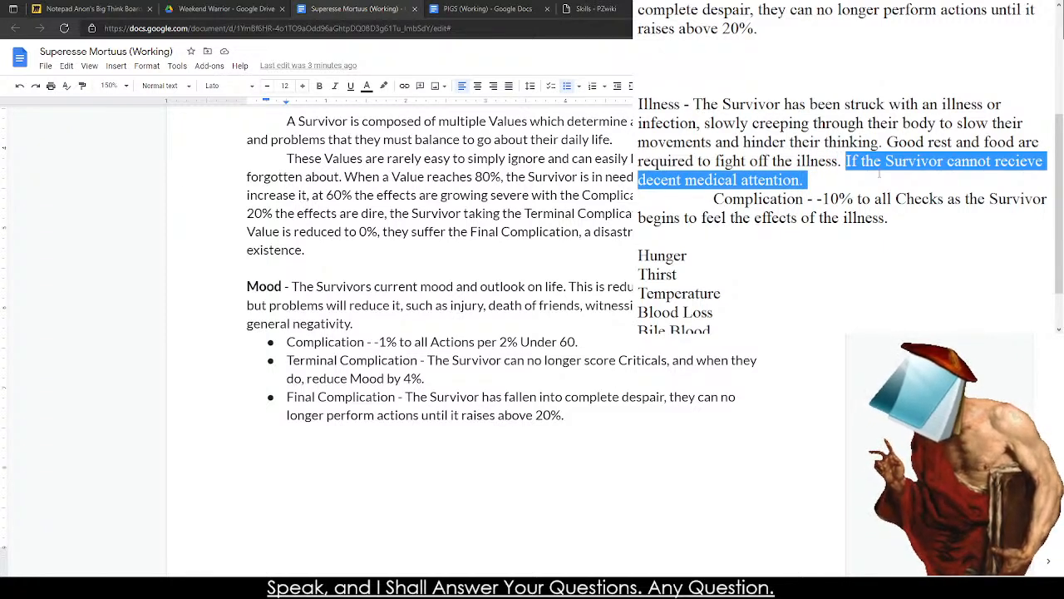
{"action": "key", "text": "BackSpace"}
{"action": "key", "text": "BackSpace"}
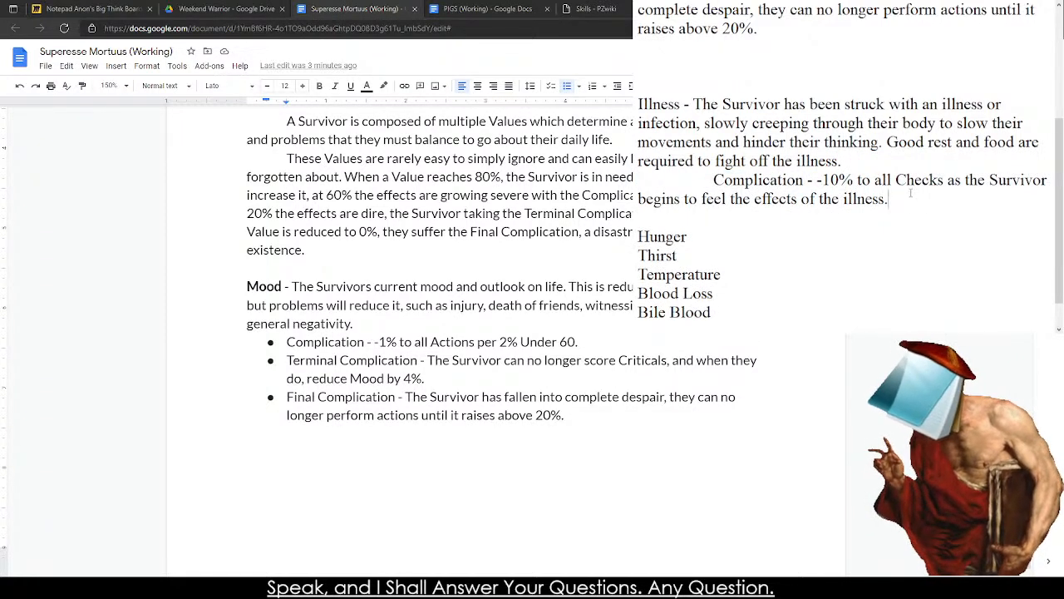
Beneath Illness's Complication, add an indented line "Terminal Complication - -25% to all Checks as the Survivor begins to succumb to the illness.".
{"action": "key", "text": "Return"}
{"action": "key", "text": "Tab"}
{"action": "type", "text": "Terminal Complication - -25"}
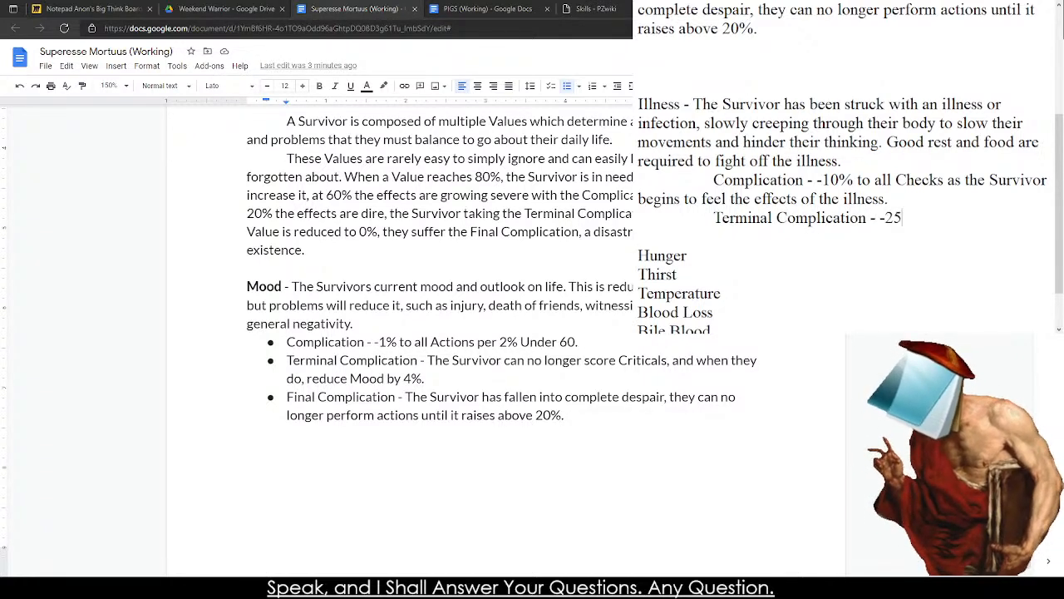
{"action": "type", "text": "% to all Chec"}
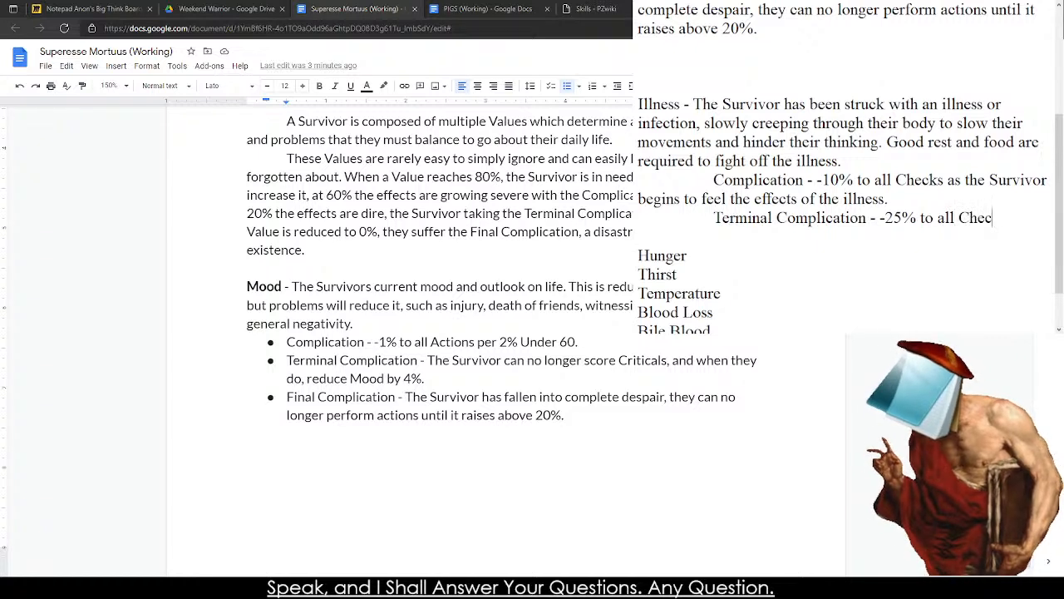
{"action": "type", "text": "ks as the Survivor "}
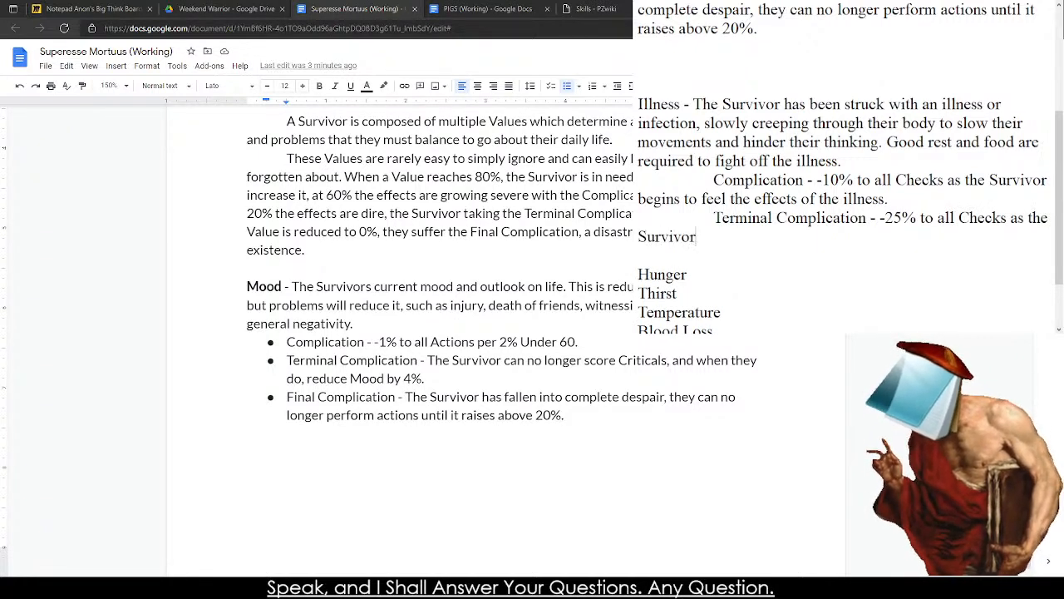
{"action": "type", "text": "begins to c"}
{"action": "key", "text": "BackSpace"}
{"action": "type", "text": "su"}
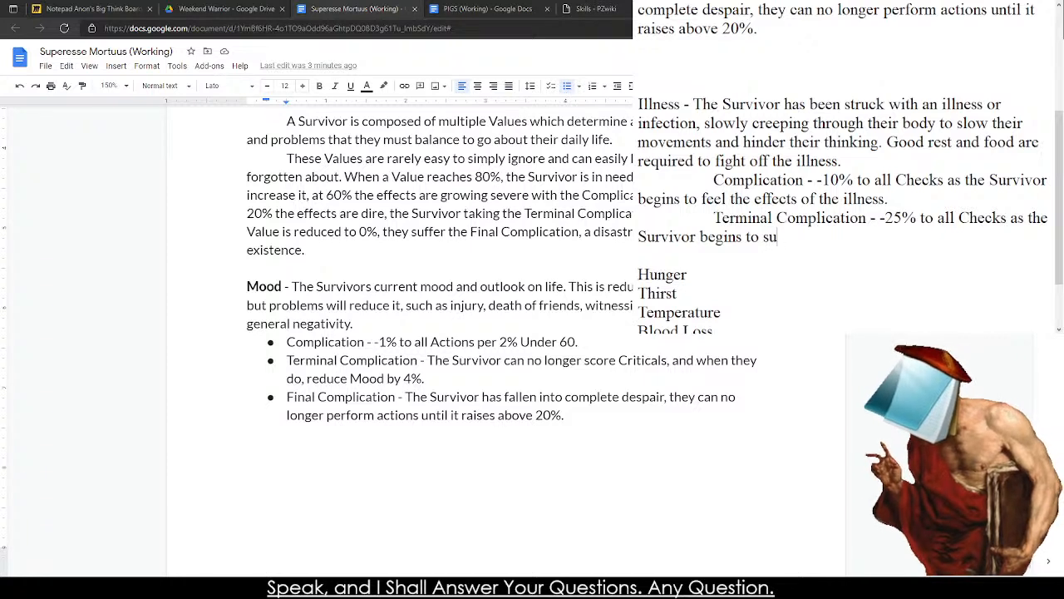
{"action": "type", "text": "ccumb to the illness."}
Add Illness's Final Complication as "Death." on a new indented line beneath its Terminal Complication.
{"action": "key", "text": "Return"}
{"action": "key", "text": "Tab"}
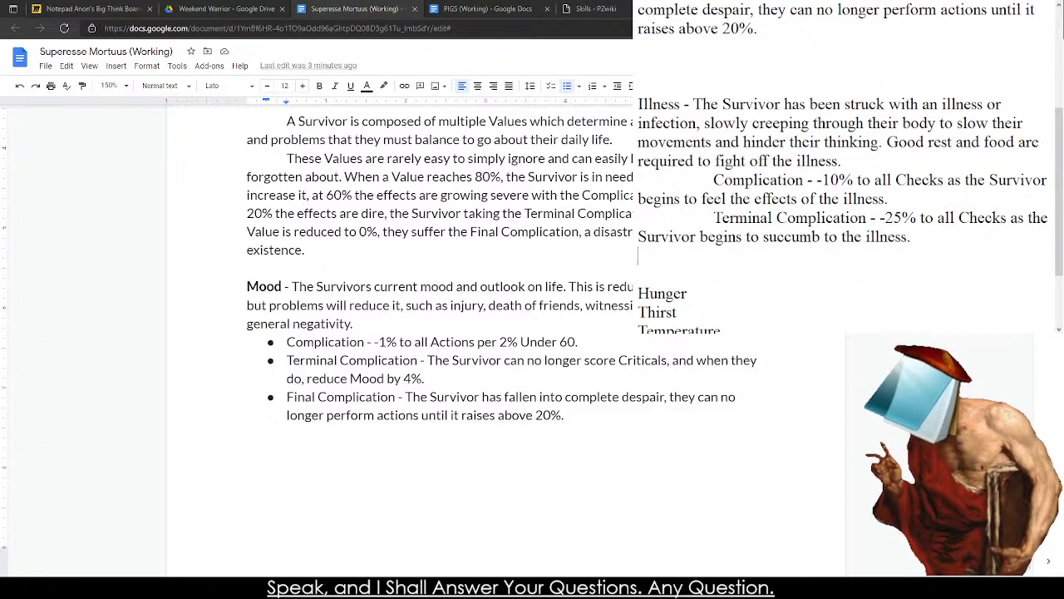
{"action": "type", "text": "Final Co"}
{"action": "type", "text": "mplication - Dea"}
{"action": "type", "text": "th, the Sur"}
{"action": "key", "text": "BackSpace"}
{"action": "key", "text": "BackSpace"}
{"action": "key", "text": "BackSpace"}
{"action": "key", "text": "BackSpace"}
{"action": "key", "text": "BackSpace"}
{"action": "key", "text": "BackSpace"}
{"action": "key", "text": "BackSpace"}
{"action": "key", "text": "BackSpace"}
{"action": "key", "text": "BackSpace"}
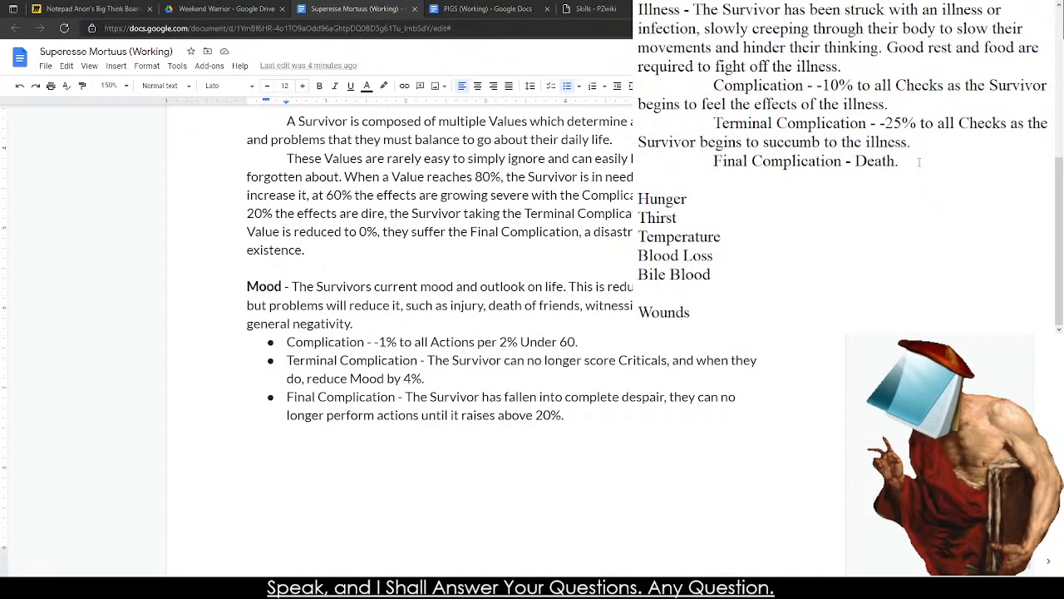
Describe Hunger in the note as "The Survivors innate need for food. Eat to regain, starve to lose.".
{"action": "left_click", "coordinate": [801, 198]}
{"action": "type", "text": "- THe"}
{"action": "key", "text": "BackSpace"}
{"action": "key", "text": "BackSpace"}
{"action": "type", "text": "he Survivors inna"}
{"action": "type", "text": "te need for food"}
{"action": "type", "text": " and g"}
{"action": "key", "text": "BackSpace"}
{"action": "key", "text": "BackSpace"}
{"action": "key", "text": "BackSpace"}
{"action": "key", "text": "BackSpace"}
{"action": "key", "text": "BackSpace"}
{"action": "key", "text": "BackSpace"}
{"action": "type", "text": ". Eat to regain, starve to lose."}
Start Hunger's Complication on a new indented line with "-1% to all Checks per".
{"action": "key", "text": "Return"}
{"action": "key", "text": "Tab"}
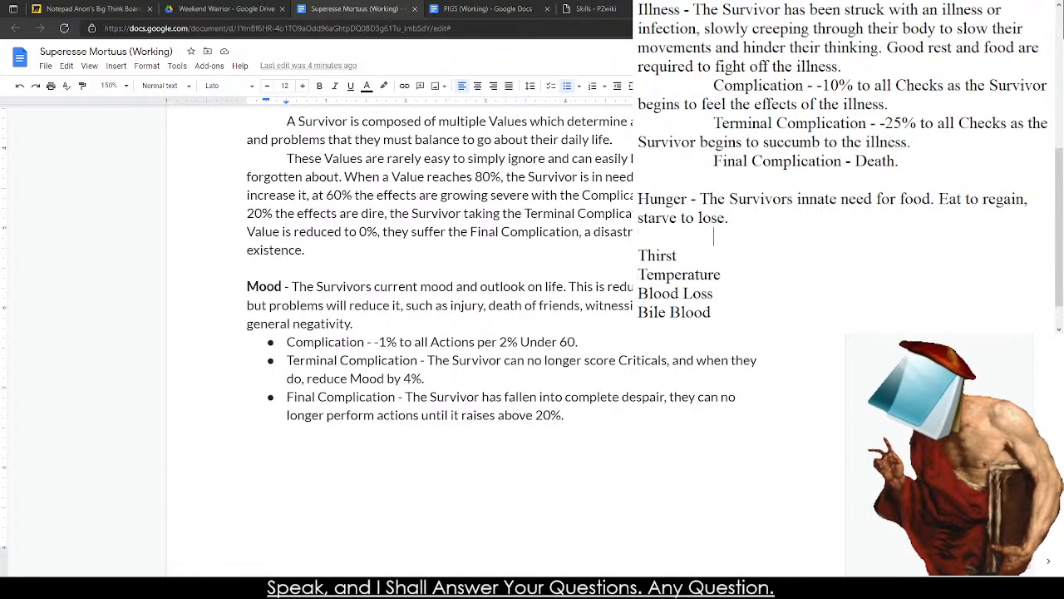
{"action": "type", "text": "Compleciation - "}
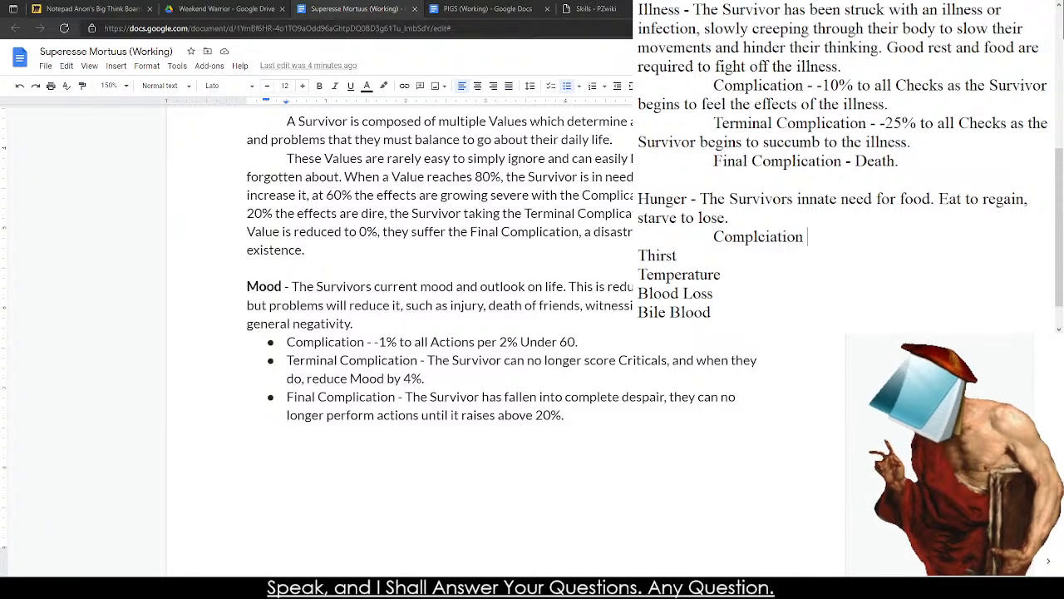
{"action": "type", "text": "-1"}
{"action": "type", "text": "%"}
{"action": "key", "text": "BackSpace"}
{"action": "type", "text": "1%"}
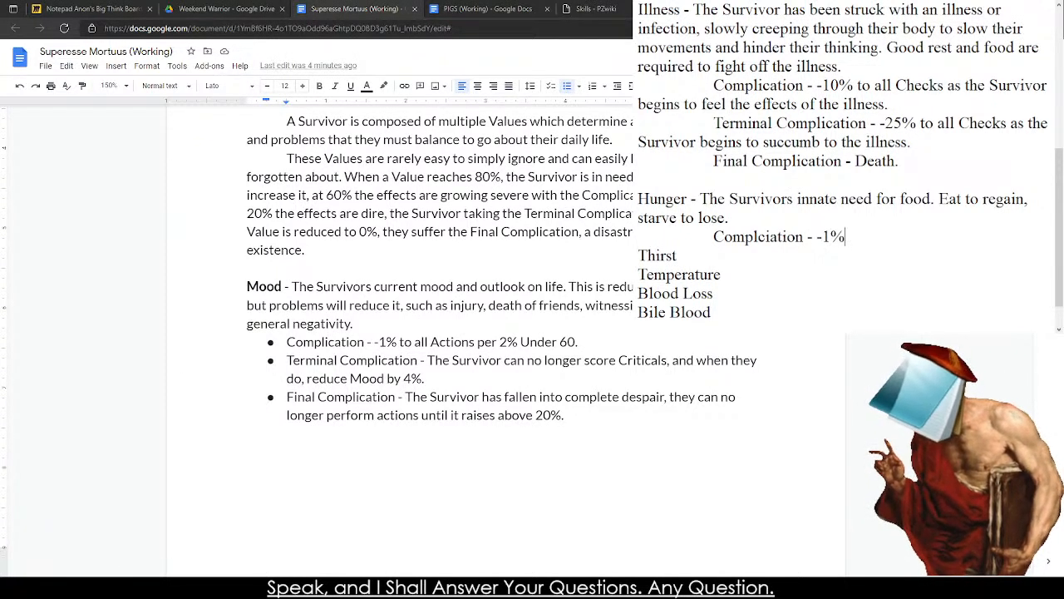
{"action": "type", "text": " to all Checks f"}
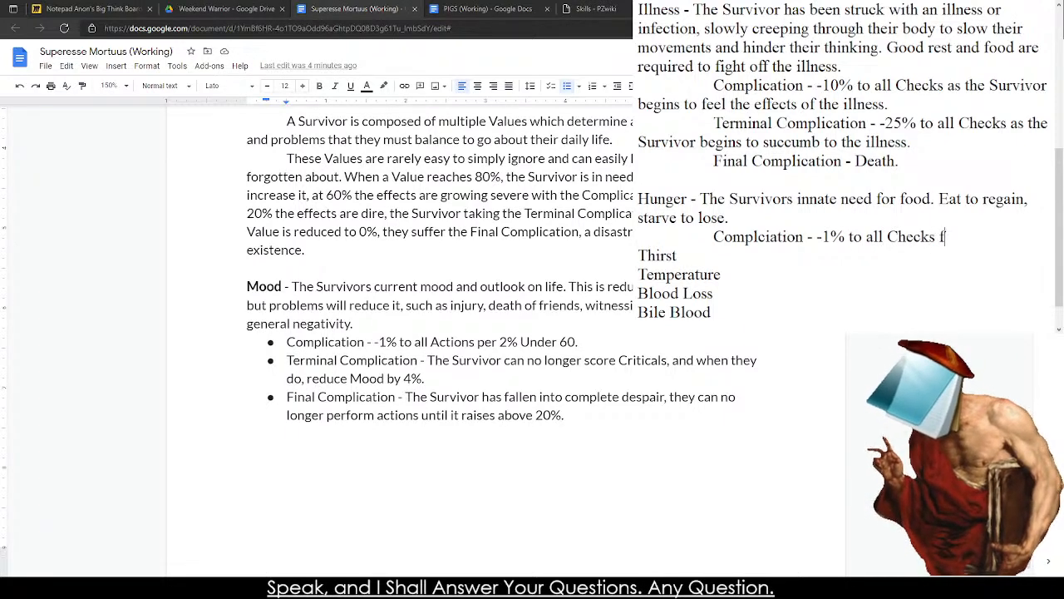
{"action": "key", "text": "BackSpace"}
{"action": "type", "text": "per"}
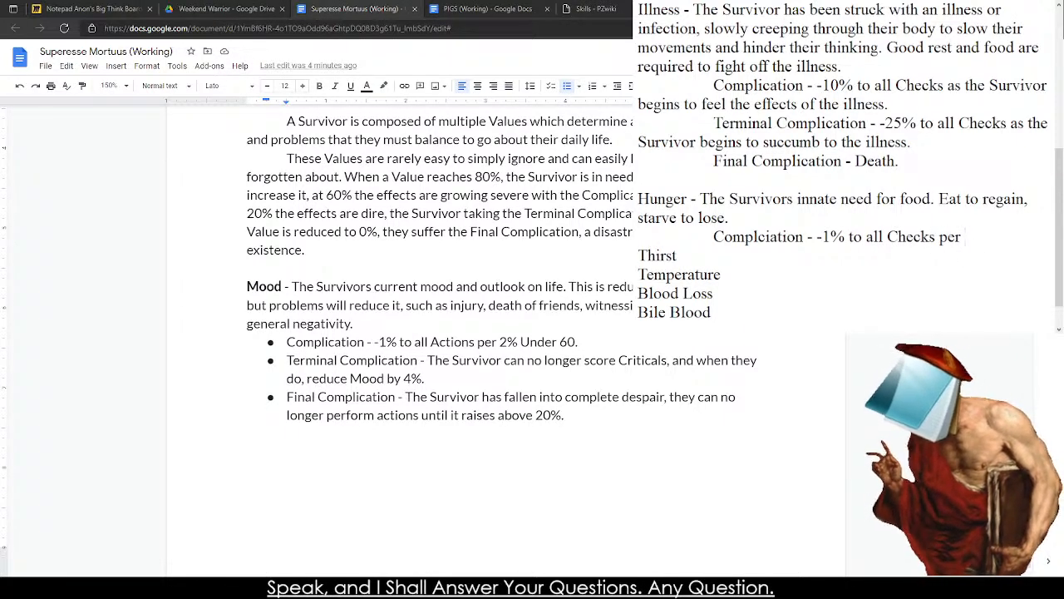
Replace Hunger's partial Complication text with a copy of Mood's "-1% to all Actions per 2% Under 60.".
{"action": "scroll", "coordinate": [849, 166], "scroll_direction": "up", "scroll_amount": 5}
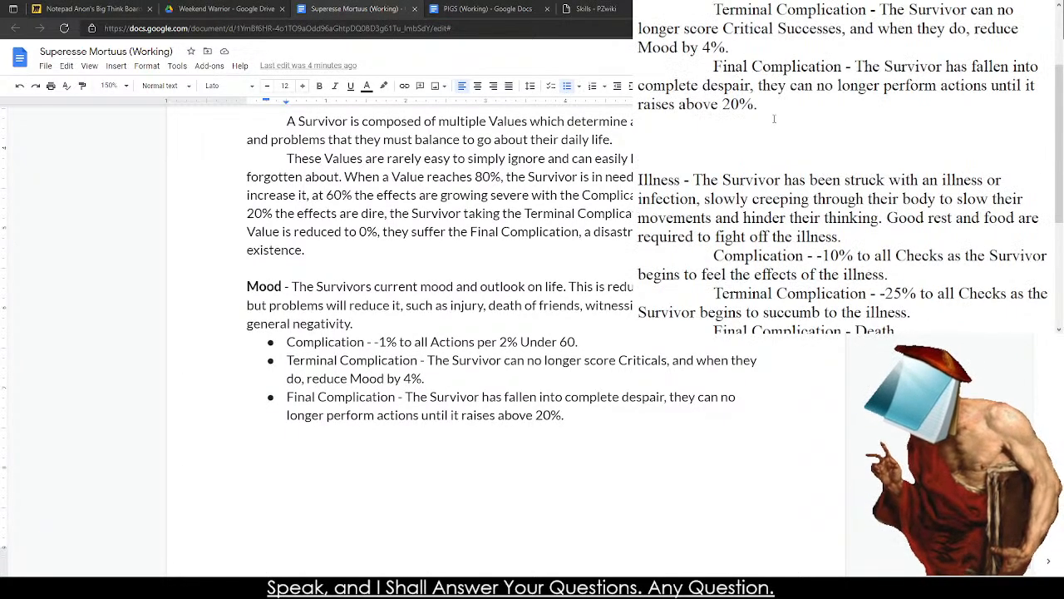
{"action": "left_click_drag", "start_coordinate": [835, 102], "coordinate": [817, 85]}
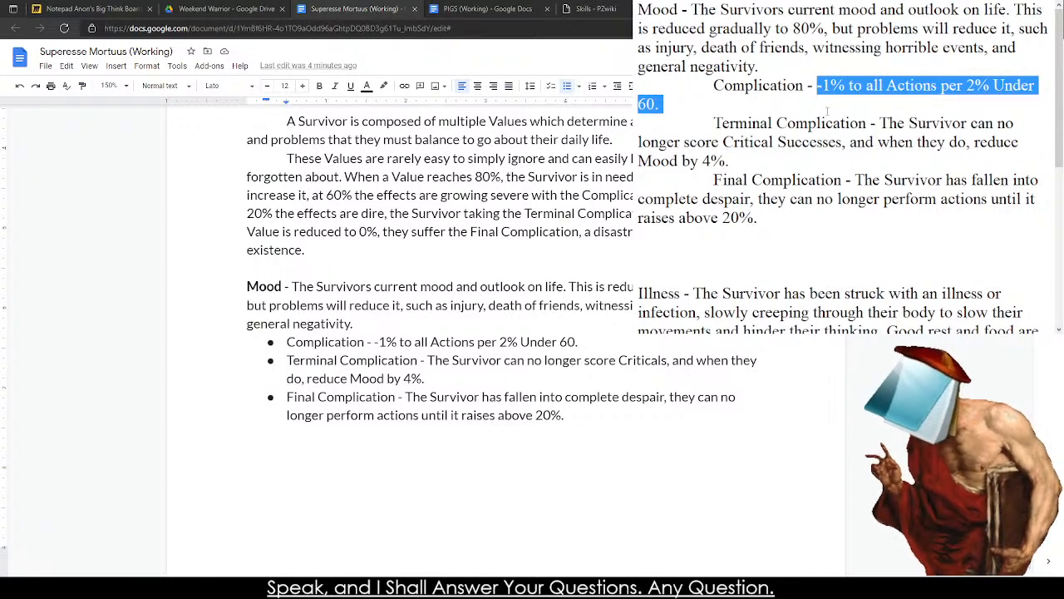
{"action": "key", "text": "ctrl+c"}
{"action": "scroll", "coordinate": [825, 106], "scroll_direction": "down", "scroll_amount": 5}
{"action": "left_click_drag", "start_coordinate": [964, 200], "coordinate": [818, 199]}
{"action": "key", "text": "ctrl+v"}
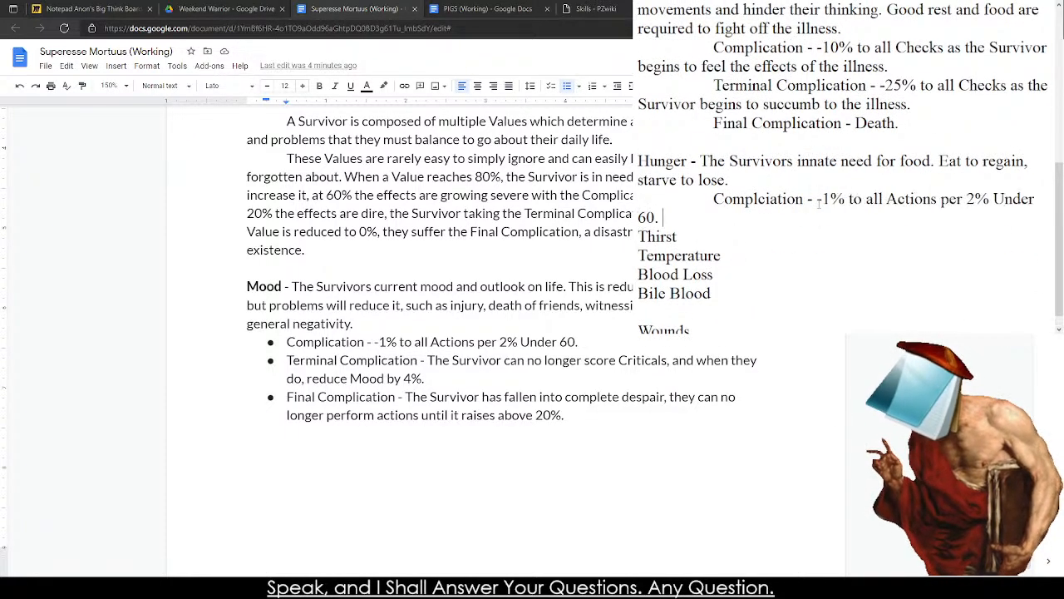
Add an indented "Terminal Complication -" line beneath Hunger's Complication, leaving a blank line before Thirst.
{"action": "key", "text": "Return"}
{"action": "key", "text": "Return"}
{"action": "key", "text": "Up"}
{"action": "key", "text": "Tab"}
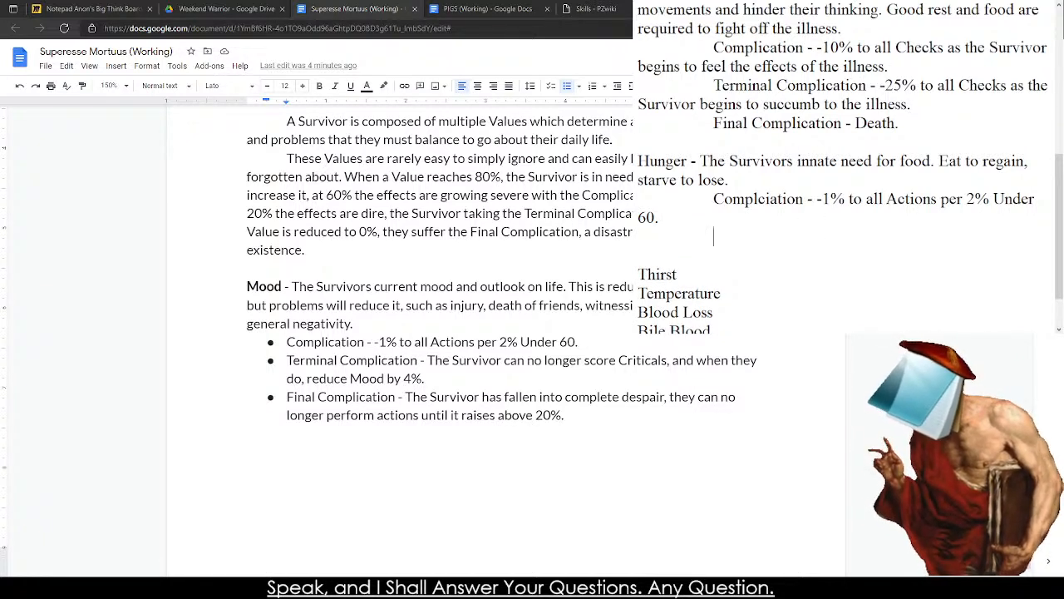
{"action": "type", "text": "Terminal Com"}
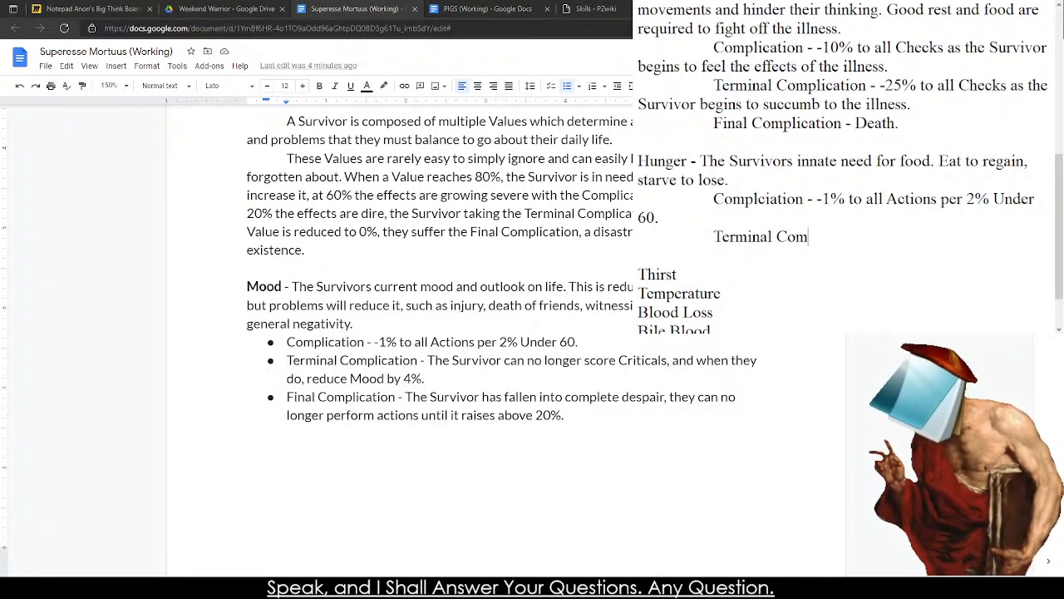
{"action": "type", "text": "plication - "}
{"action": "type", "text": "-5%"}
{"action": "key", "text": "BackSpace"}
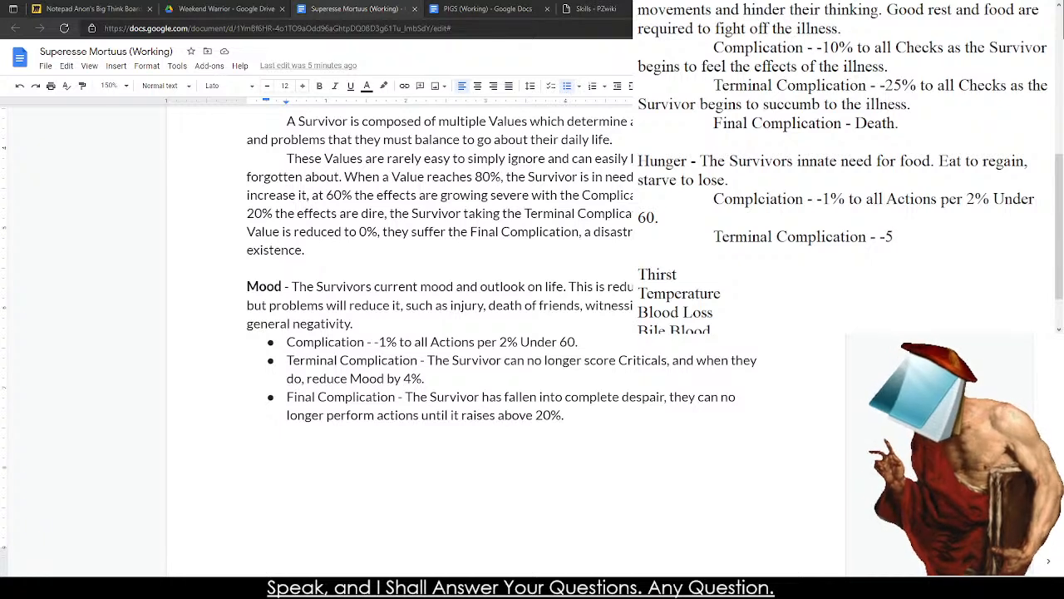
{"action": "key", "text": "BackSpace"}
{"action": "key", "text": "BackSpace"}
{"action": "key", "text": "BackSpace"}
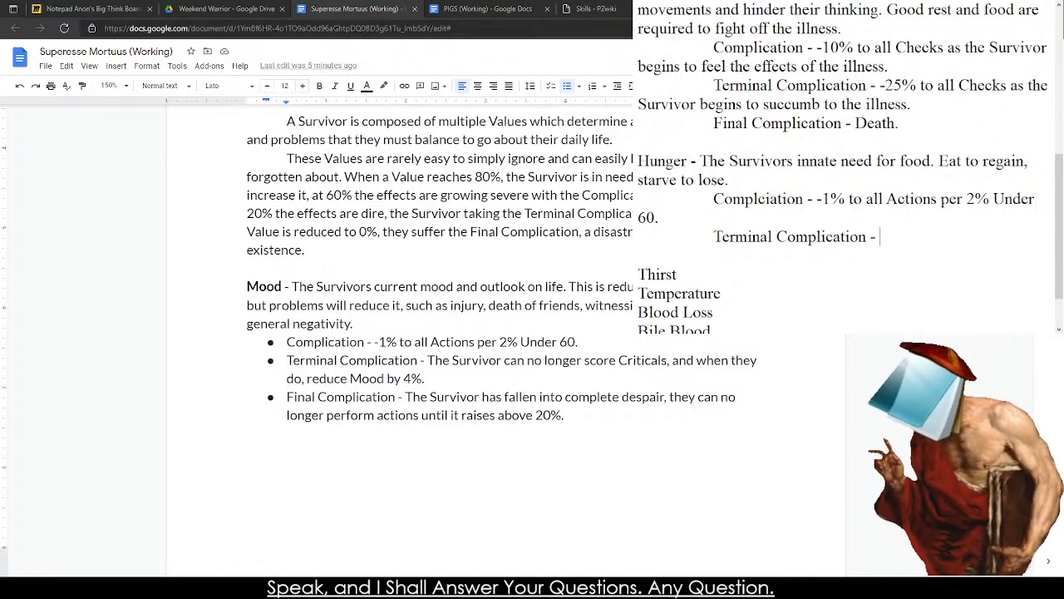
Write Hunger's Terminal Complication as "-10% to all Core Attributes.".
{"action": "type", "text": "-20"}
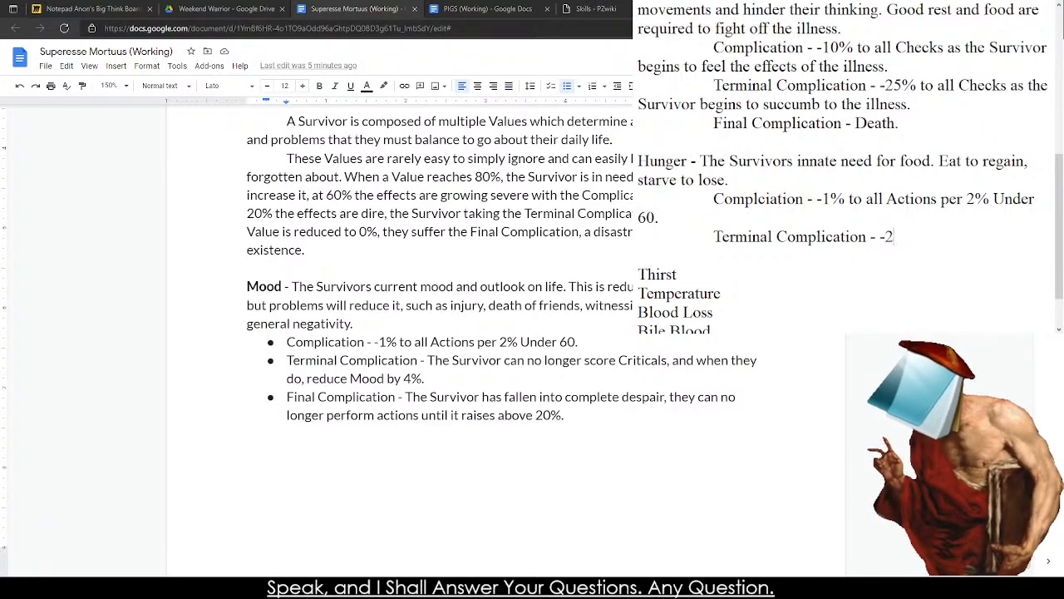
{"action": "key", "text": "BackSpace"}
{"action": "key", "text": "BackSpace"}
{"action": "type", "text": "10%"}
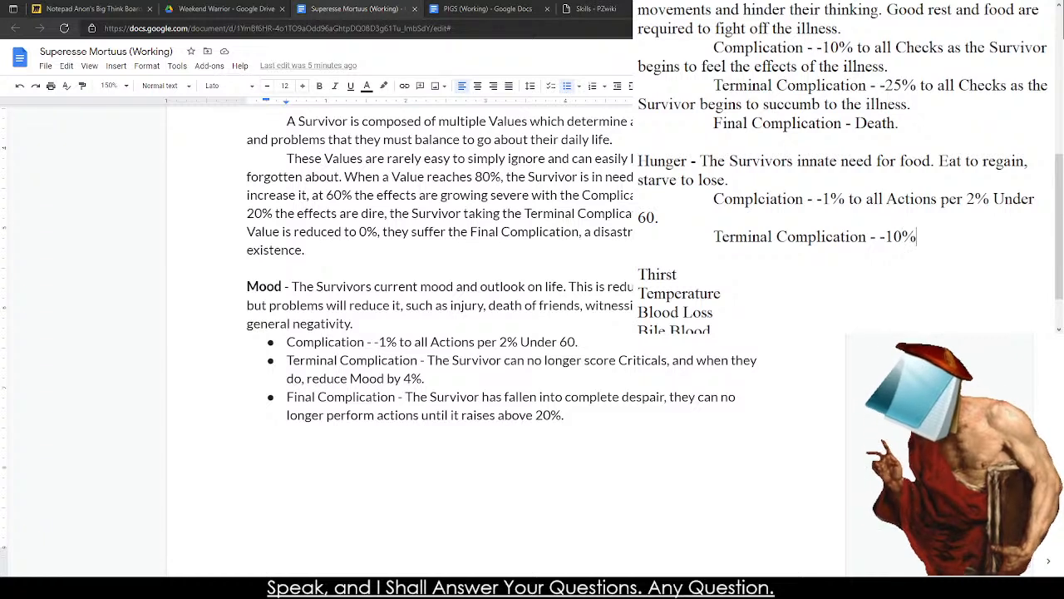
{"action": "type", "text": " to all Core Attributes"}
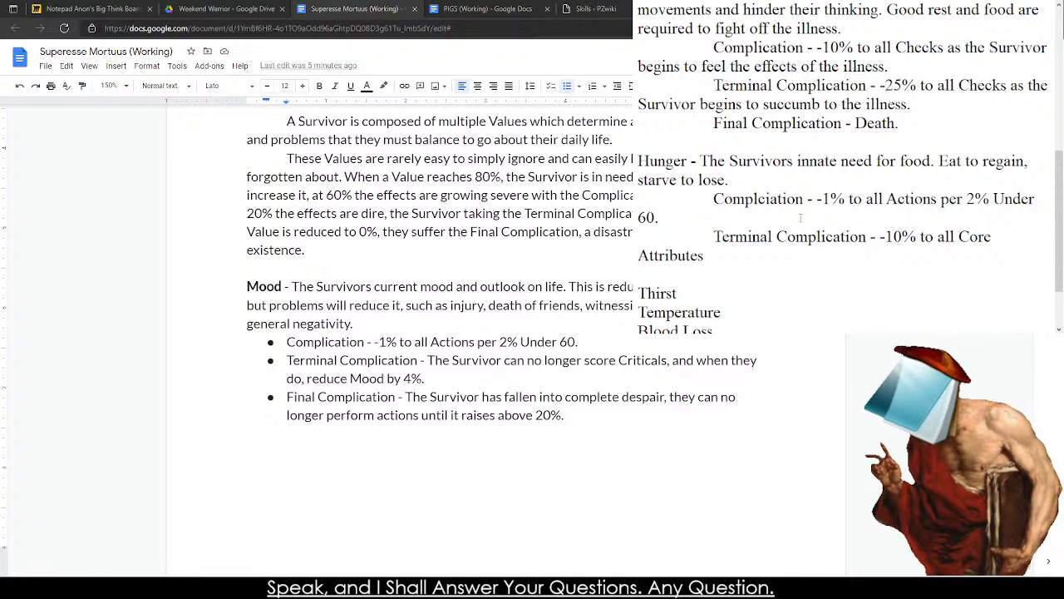
{"action": "type", "text": "."}
Add Hunger's Final Complication as "Death." on a new indented line beneath its Terminal Complication.
{"action": "key", "text": "Return"}
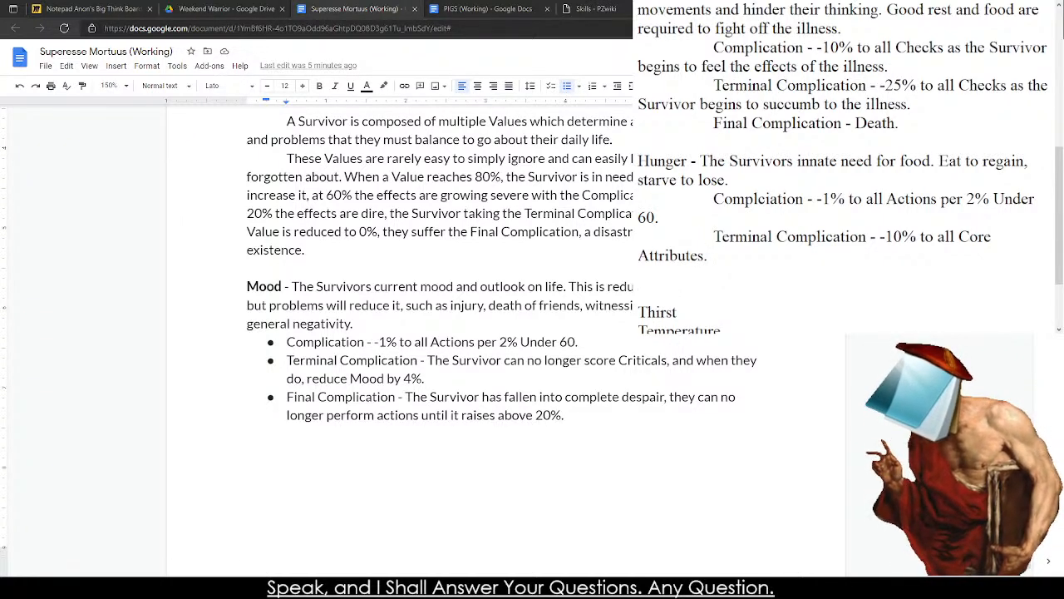
{"action": "type", "text": "Final Com"}
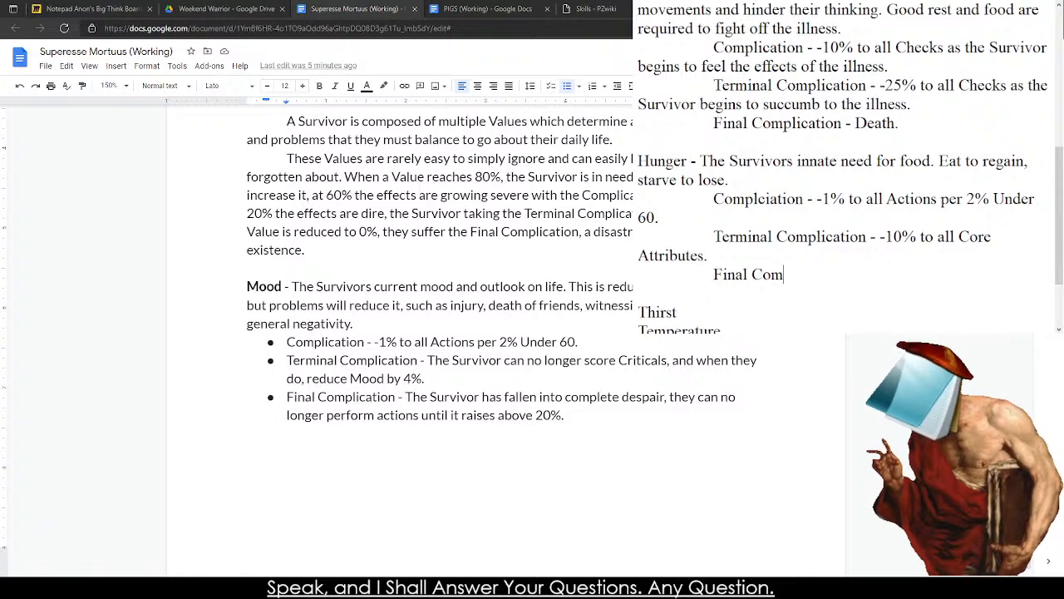
{"action": "type", "text": "plication - Death."}
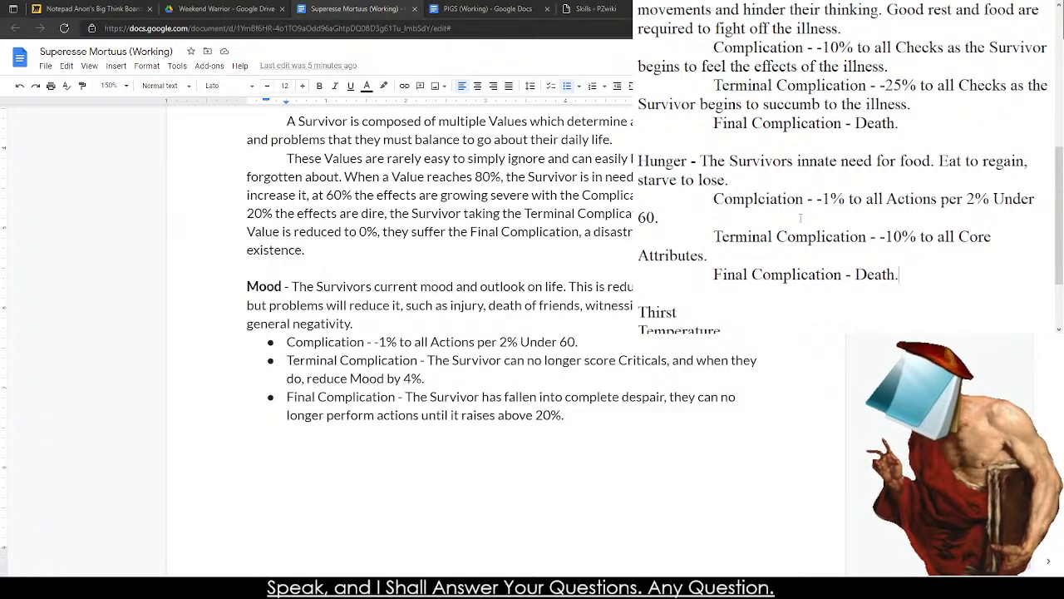
Describe the Thirst Value in the note as "The Survivrs innate need for water or liquid. Drink to regain".
{"action": "scroll", "coordinate": [800, 218], "scroll_direction": "down", "scroll_amount": 2}
{"action": "left_click", "coordinate": [709, 210]}
{"action": "type", "text": "- The "}
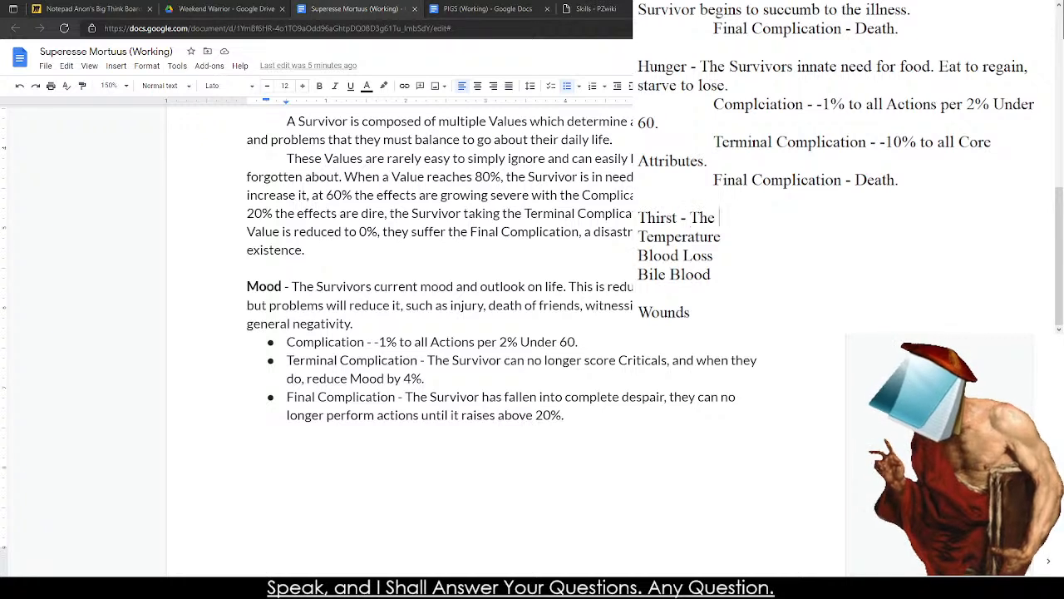
{"action": "type", "text": "Survivrs innate"}
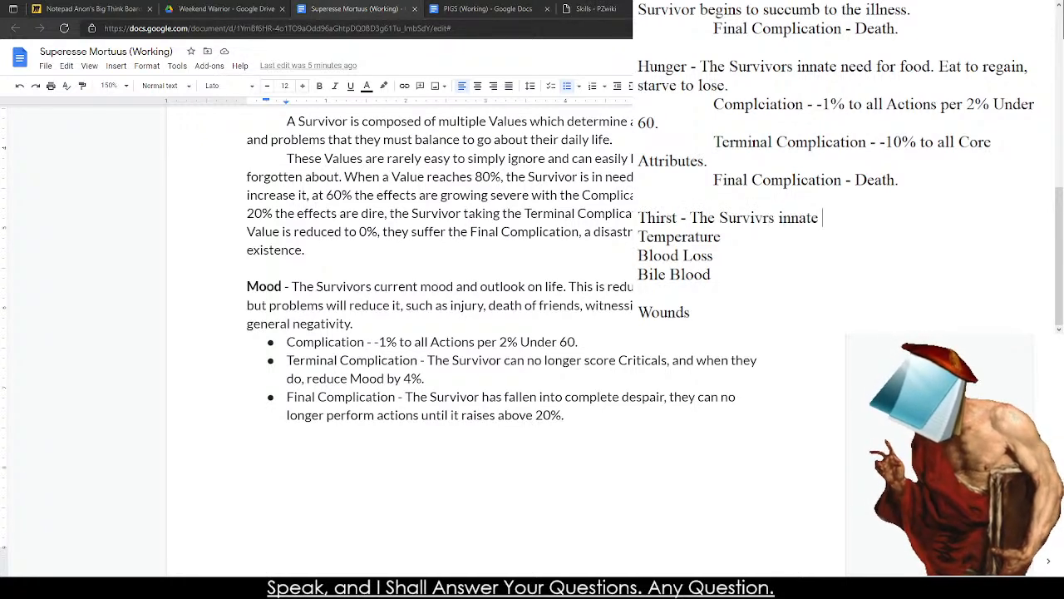
{"action": "type", "text": " need for "}
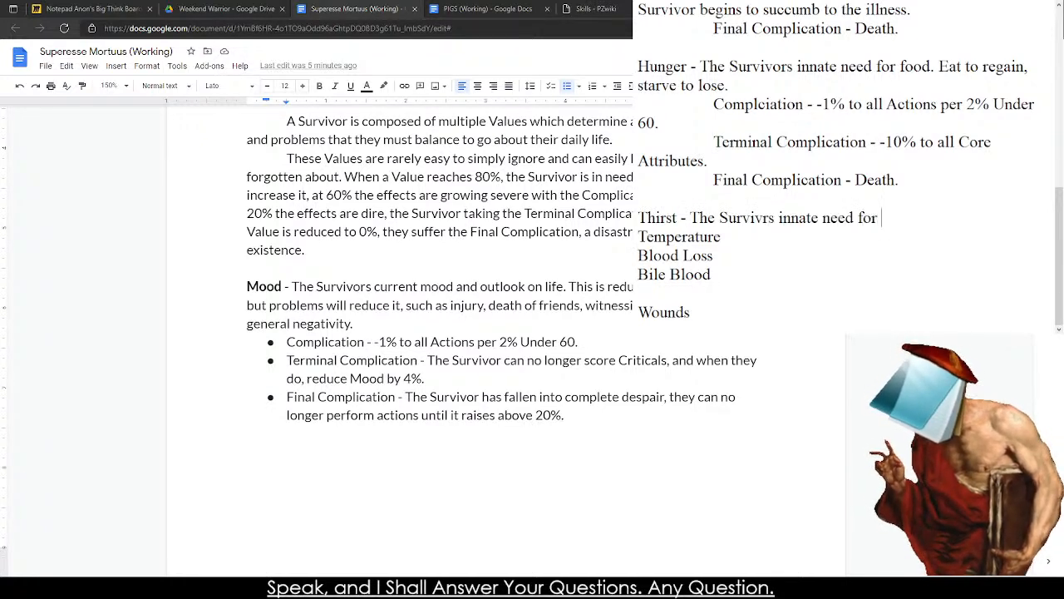
{"action": "type", "text": "water or l"}
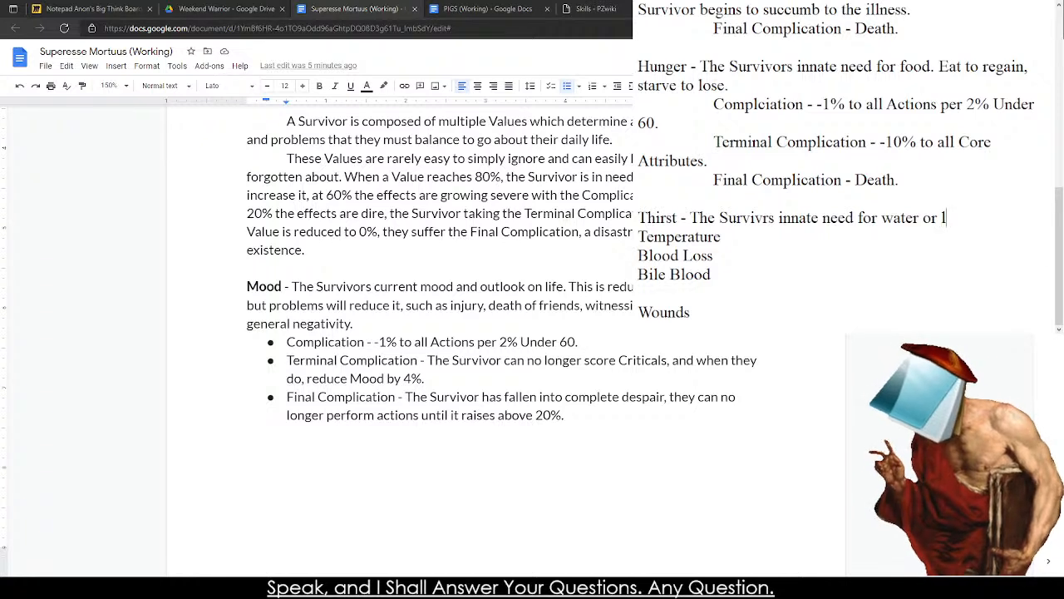
{"action": "type", "text": "iquid. "}
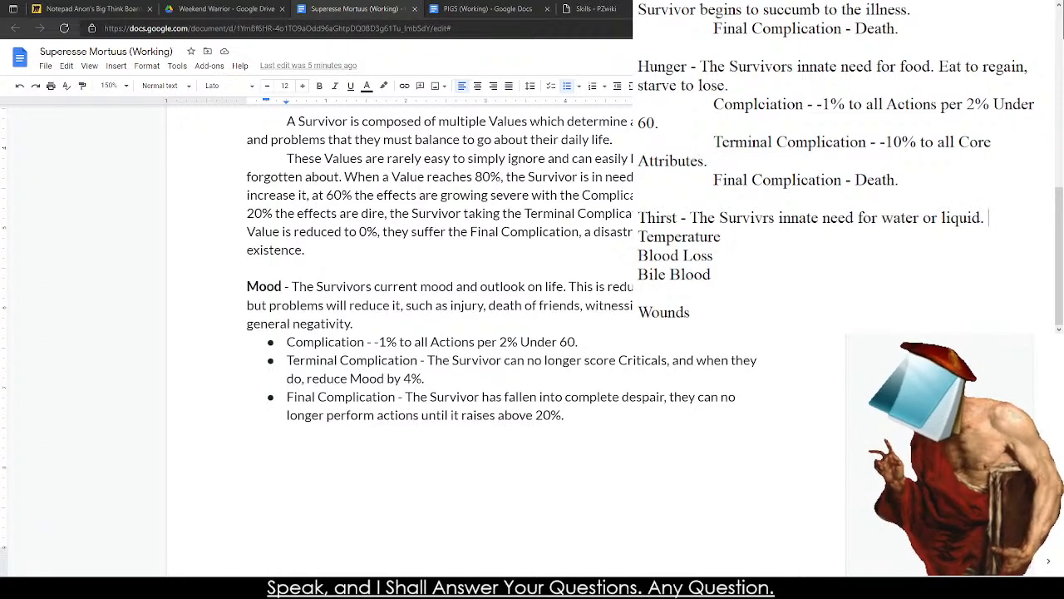
{"action": "type", "text": "Drink to regain,"}
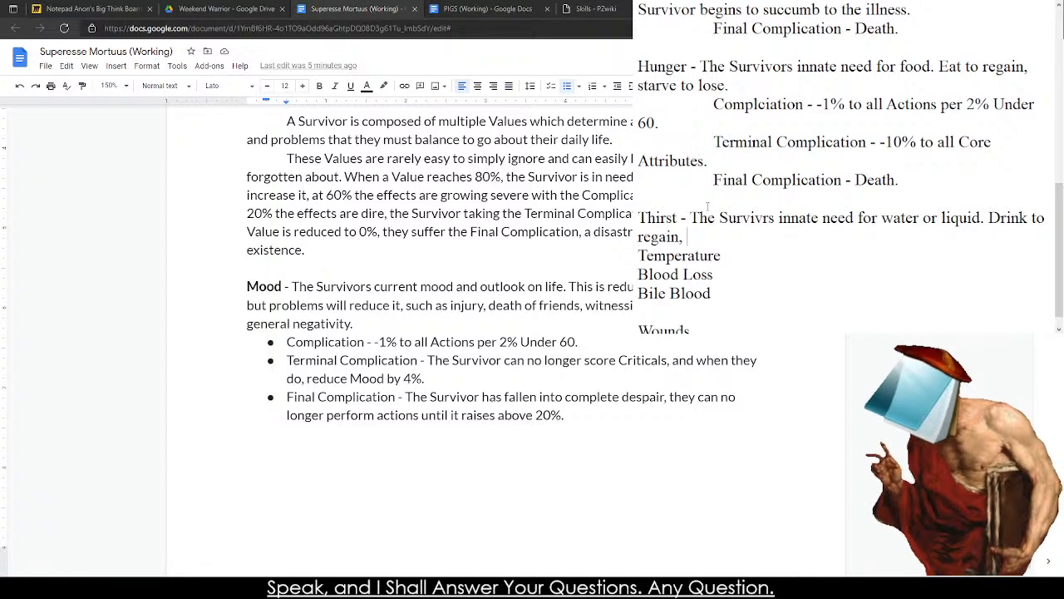
Finish Thirst's description with ", but ignore to gradually lose it.".
{"action": "key", "text": "BackSpace"}
{"action": "key", "text": "BackSpace"}
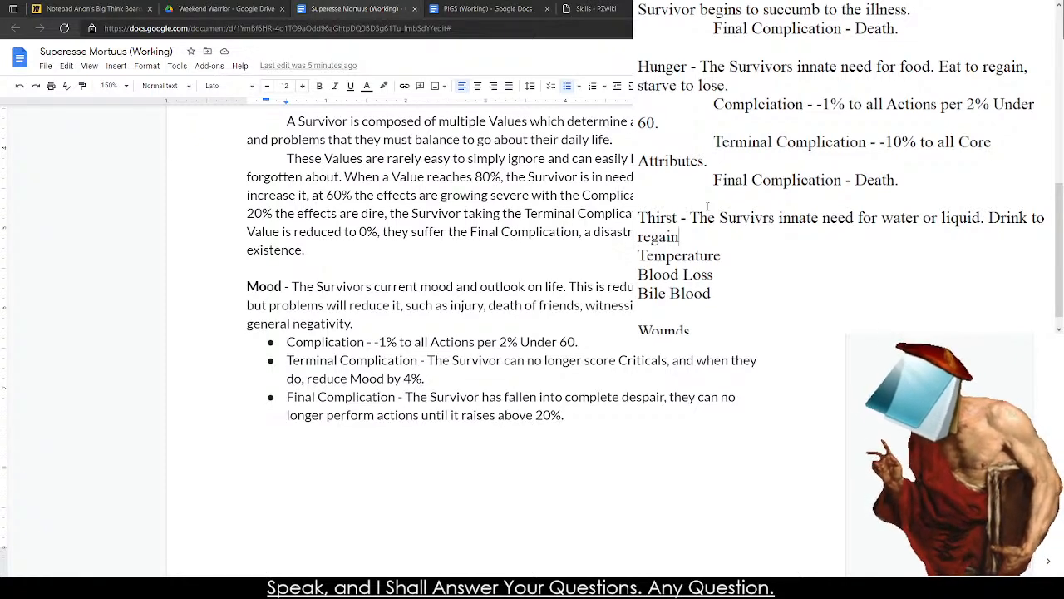
{"action": "type", "text": ", but ign"}
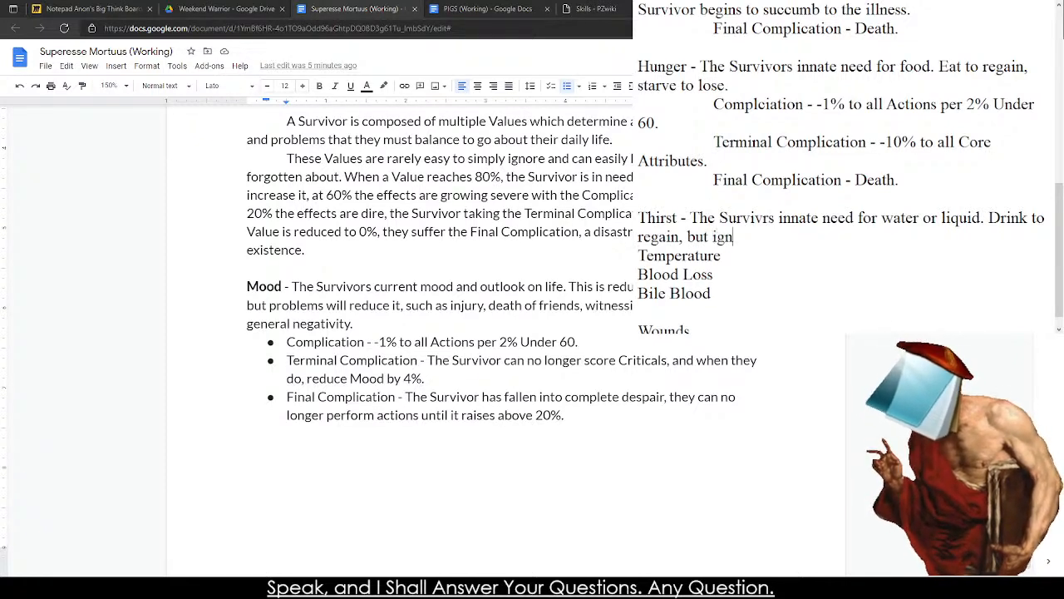
{"action": "type", "text": "ore to "}
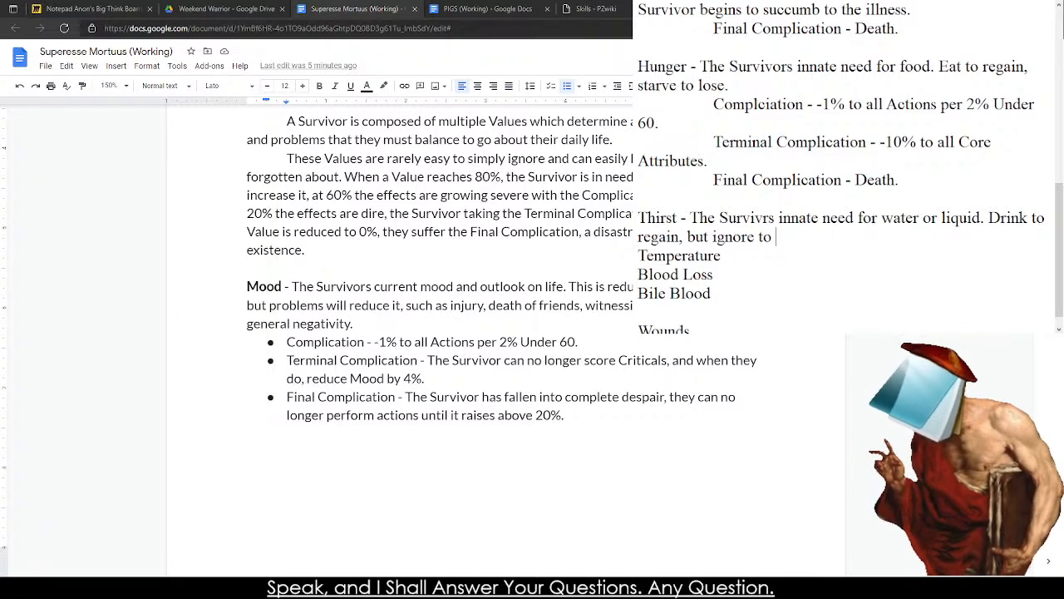
{"action": "type", "text": "lose if"}
{"action": "key", "text": "BackSpace"}
{"action": "key", "text": "BackSpace"}
{"action": "key", "text": "BackSpace"}
{"action": "key", "text": "BackSpace"}
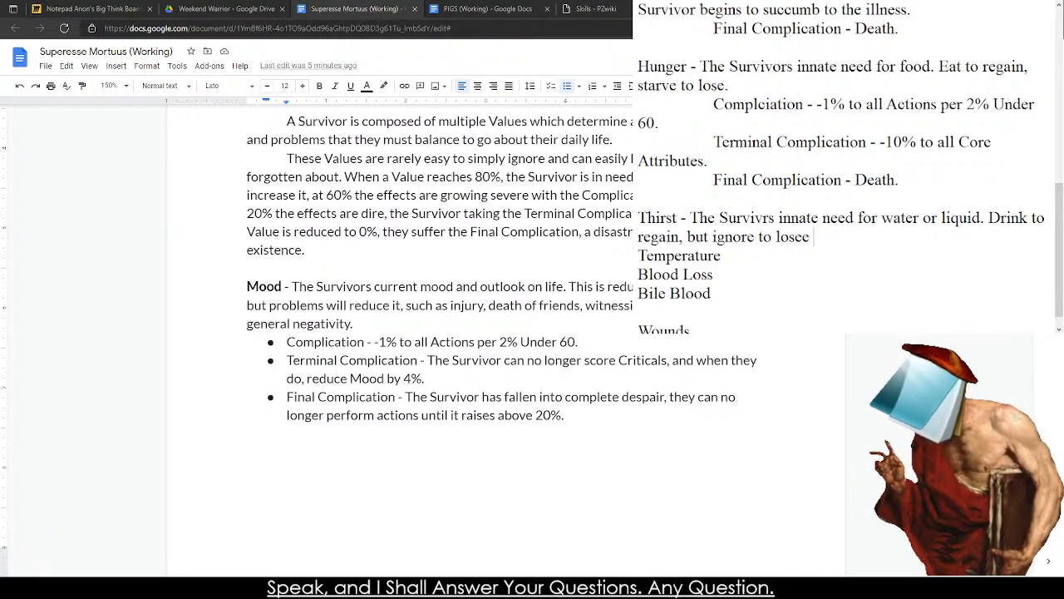
{"action": "key", "text": "BackSpace"}
{"action": "key", "text": "BackSpace"}
{"action": "key", "text": "BackSpace"}
{"action": "type", "text": "gradu"}
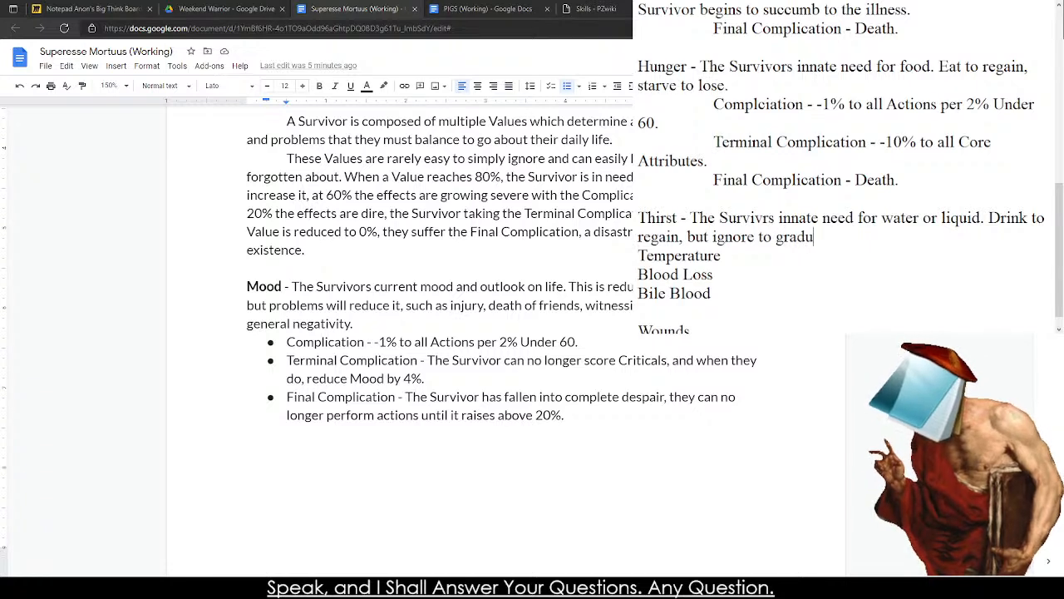
{"action": "type", "text": "ally lose it."}
Add an indented "Complication -" line beneath Thirst's description, reusing Hunger's "-1% to all Actions per 2% Under 60.".
{"action": "key", "text": "Return"}
{"action": "key", "text": "Tab"}
{"action": "type", "text": "Complication -"}
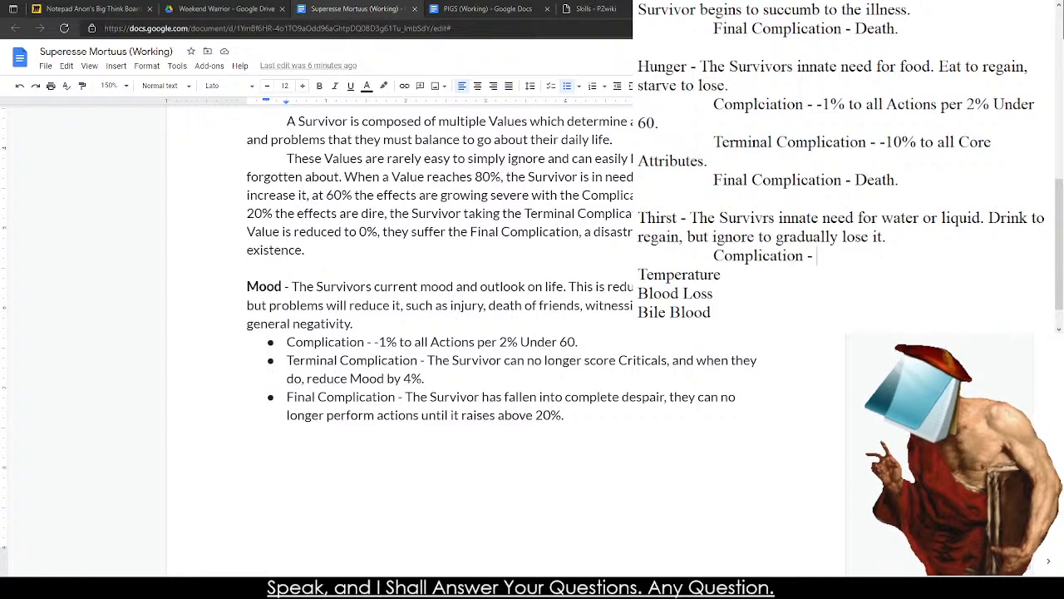
{"action": "left_click_drag", "start_coordinate": [663, 122], "coordinate": [817, 104]}
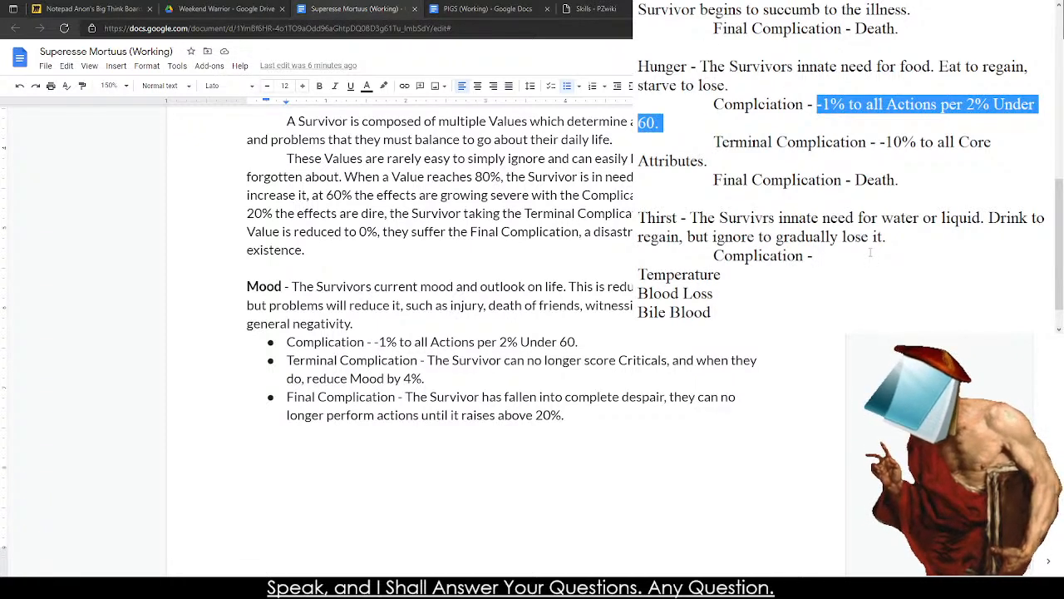
{"action": "key", "text": "ctrl+c"}
{"action": "left_click", "coordinate": [873, 258]}
{"action": "key", "text": "ctrl+v"}
Add an indented "Terminal Complication -" line beneath Thirst's Complication, leaving a blank line before Temperature.
{"action": "key", "text": "Return"}
{"action": "key", "text": "Return"}
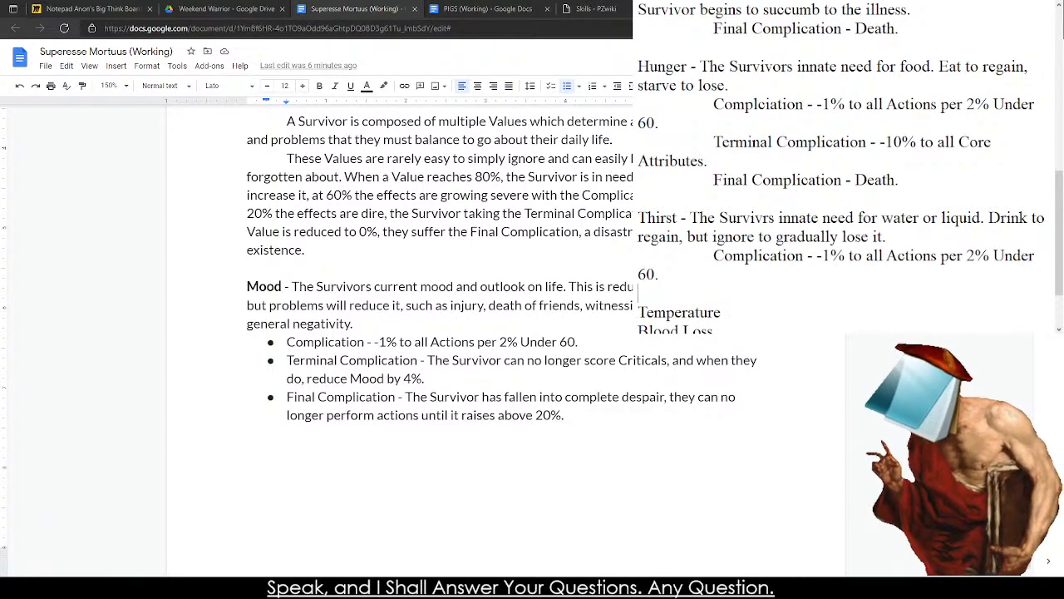
{"action": "key", "text": "Up"}
{"action": "key", "text": "Tab"}
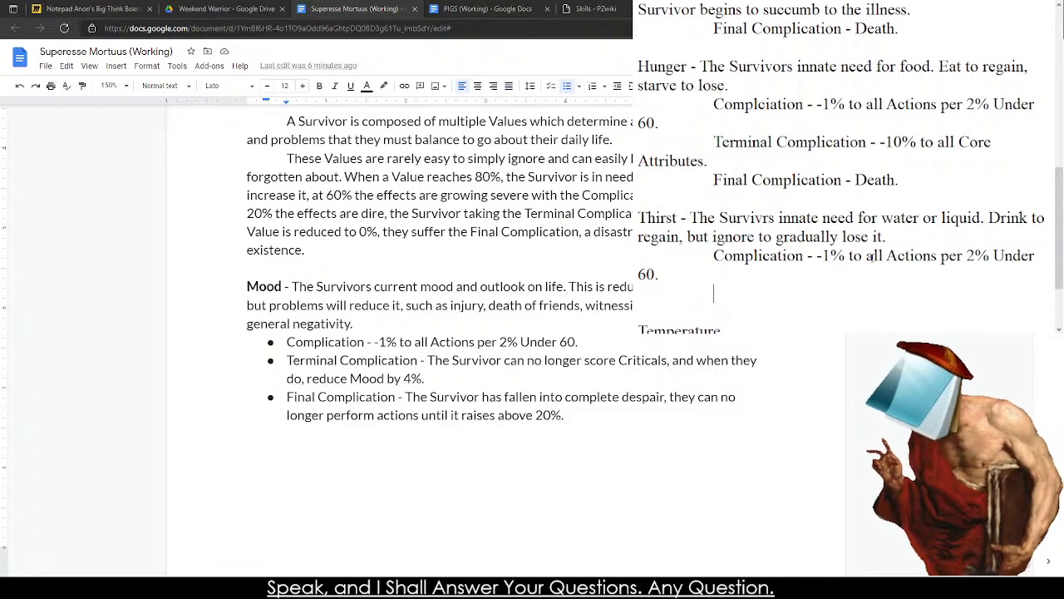
{"action": "type", "text": "Terminal "}
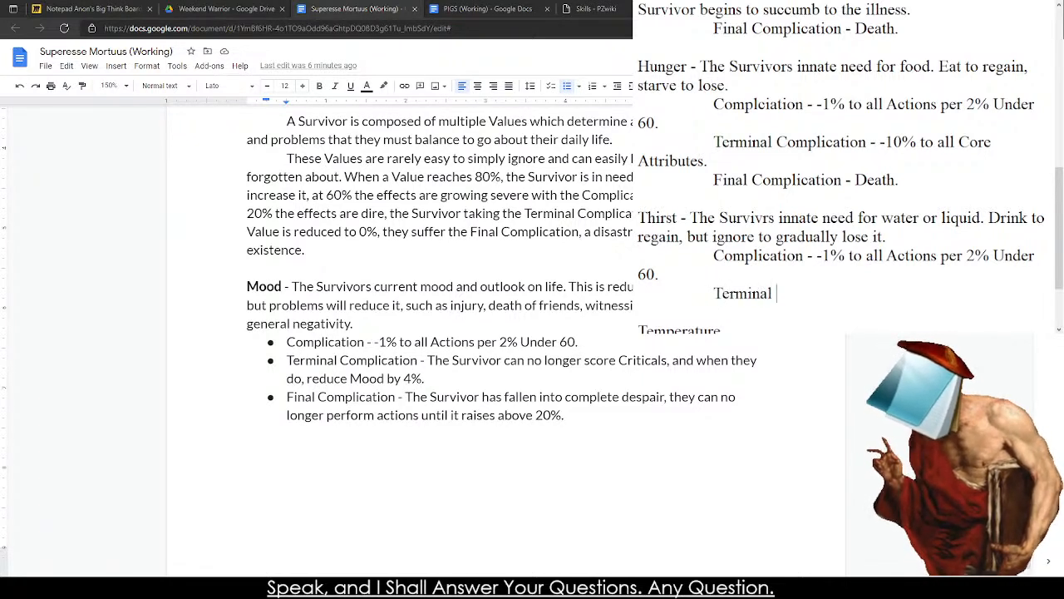
{"action": "type", "text": "Complication - -"}
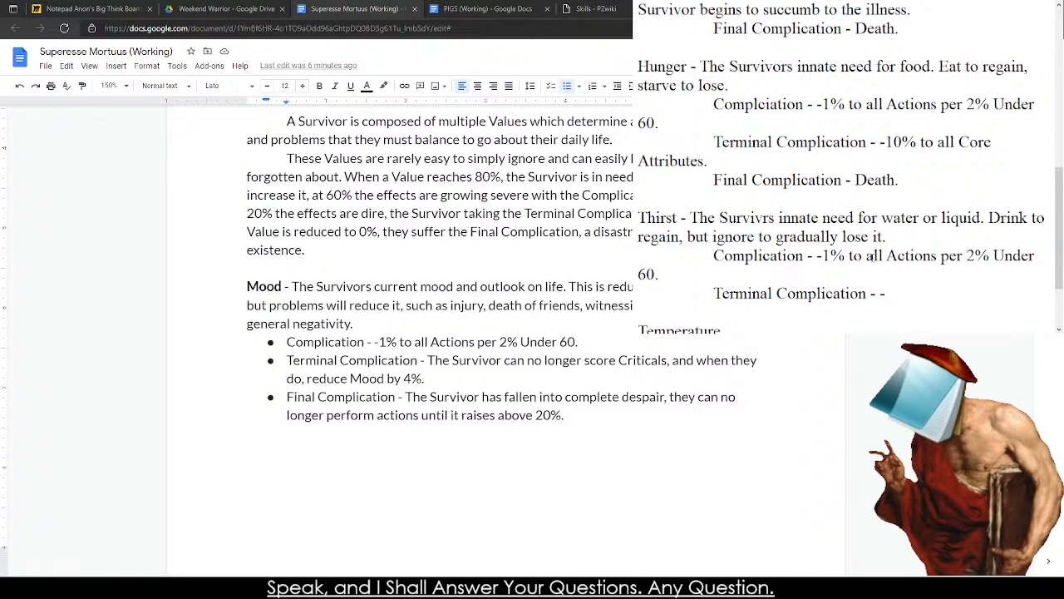
Replace "all Core Attributes." in Hunger's Terminal Complication with "BOD and GUTS".
{"action": "left_click_drag", "start_coordinate": [969, 161], "coordinate": [958, 144]}
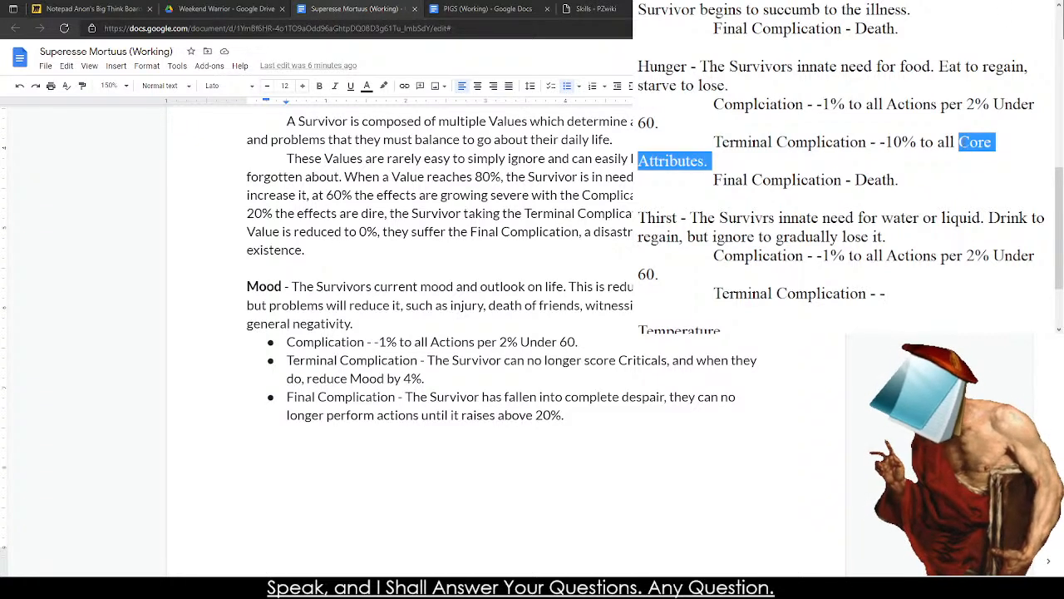
{"action": "type", "text": "B"}
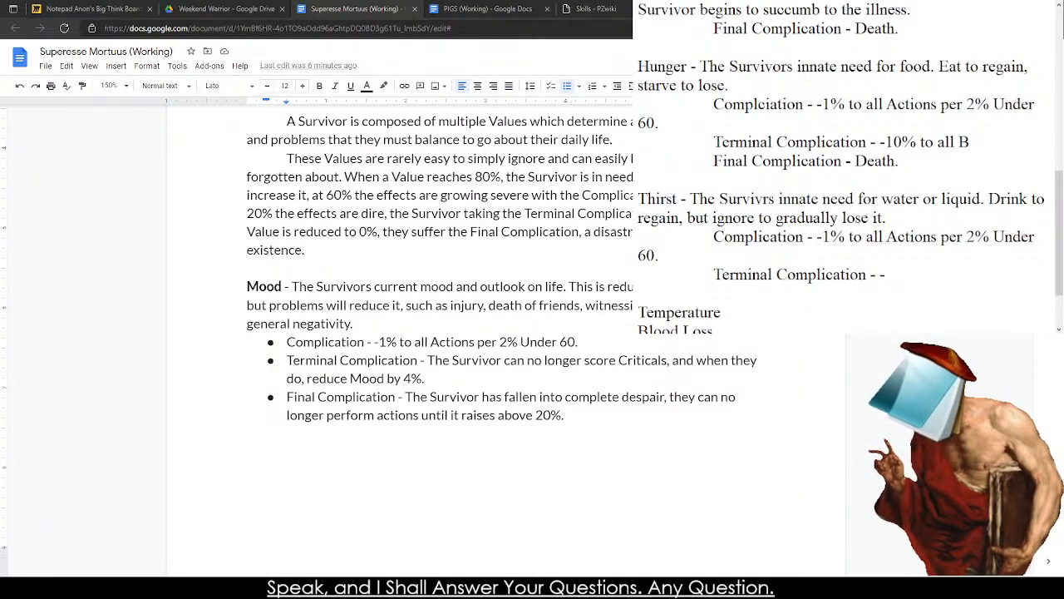
{"action": "type", "text": "OD"}
{"action": "key", "text": "BackSpace"}
{"action": "key", "text": "BackSpace"}
{"action": "key", "text": "BackSpace"}
{"action": "key", "text": "BackSpace"}
{"action": "key", "text": "BackSpace"}
{"action": "key", "text": "BackSpace"}
{"action": "key", "text": "BackSpace"}
{"action": "key", "text": "BackSpace"}
{"action": "type", "text": "BOD and GUTS"}
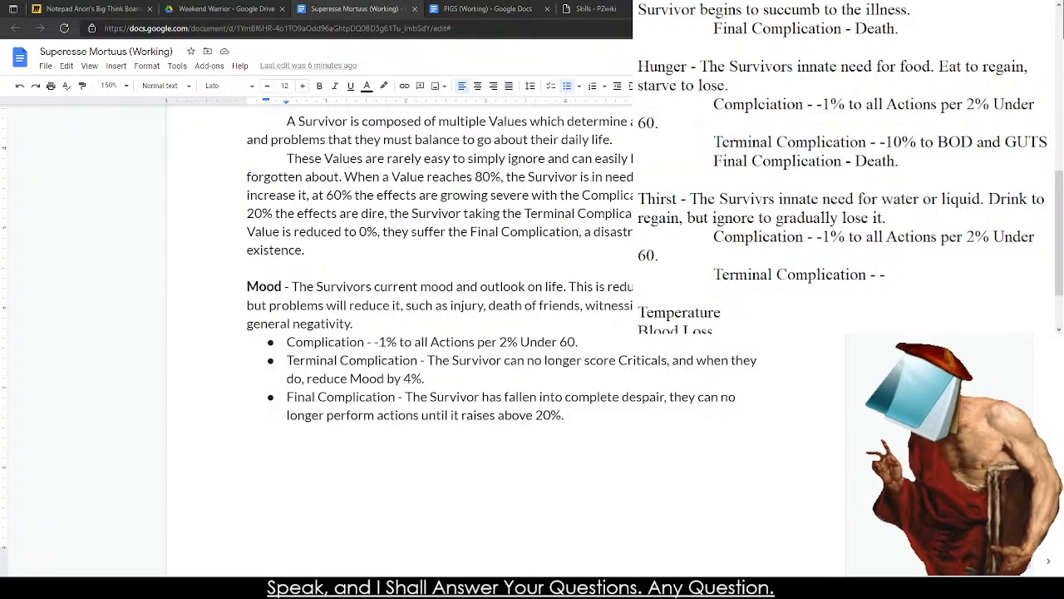
Revise the attributes penalised by Hunger's Terminal Complication to "BOD, COR, and GUT".
{"action": "key", "text": "BackSpace"}
{"action": "key", "text": "BackSpace"}
{"action": "key", "text": "BackSpace"}
{"action": "key", "text": "BackSpace"}
{"action": "key", "text": "BackSpace"}
{"action": "key", "text": "BackSpace"}
{"action": "key", "text": "BackSpace"}
{"action": "key", "text": "BackSpace"}
{"action": "key", "text": "BackSpace"}
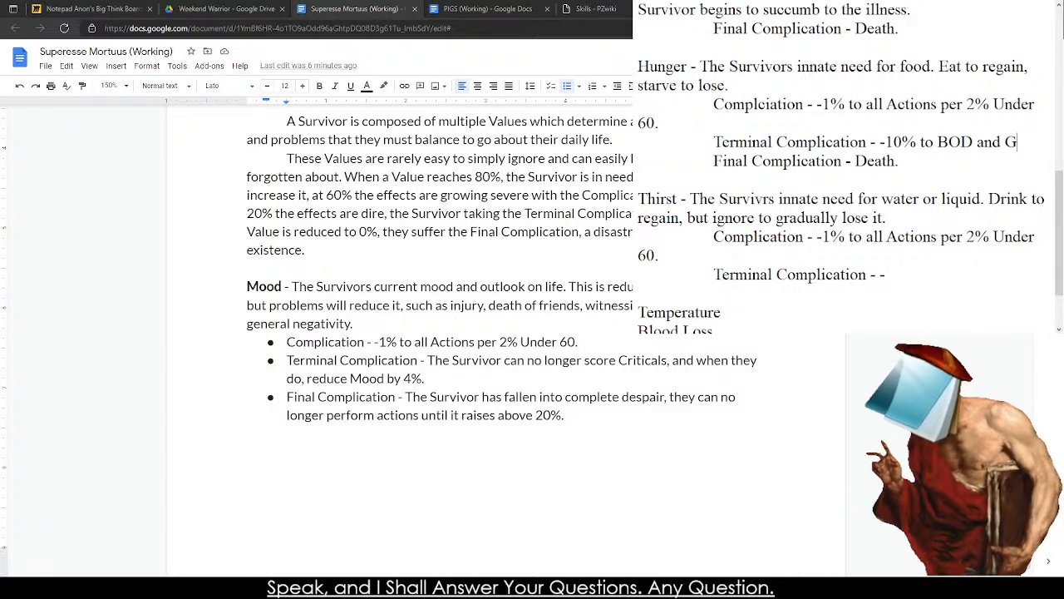
{"action": "type", "text": ", CORR,"}
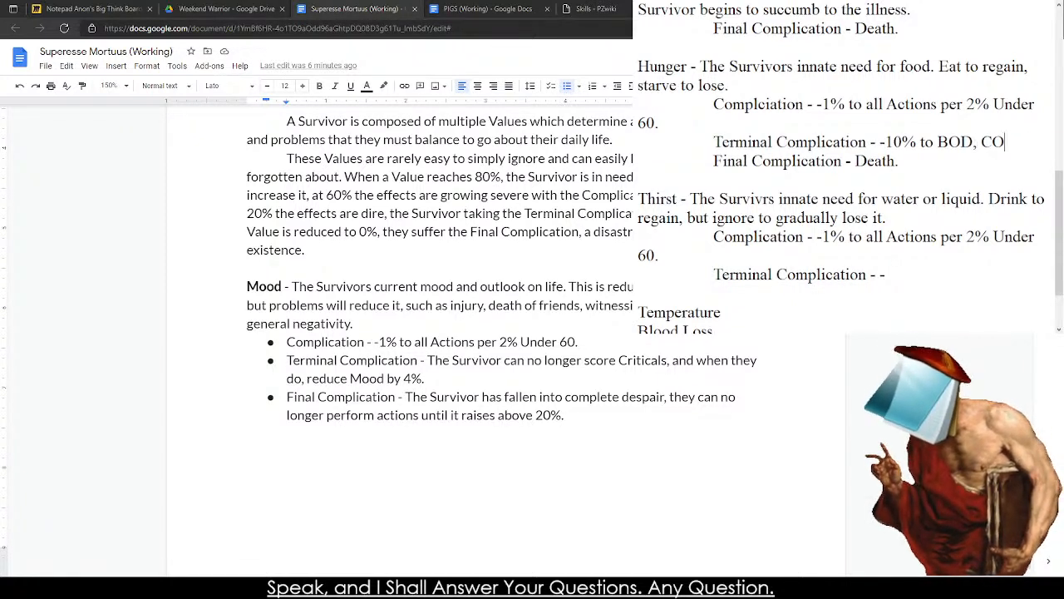
{"action": "key", "text": "BackSpace"}
{"action": "key", "text": "BackSpace"}
{"action": "type", "text": ", and GUTS"}
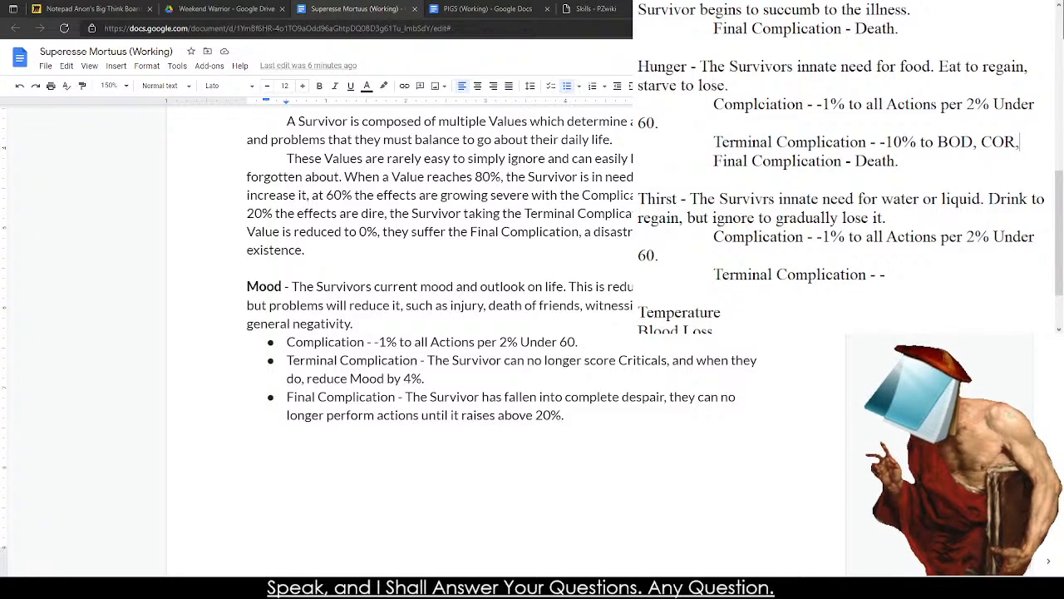
{"action": "key", "text": "BackSpace"}
{"action": "key", "text": "BackSpace"}
{"action": "type", "text": "s"}
{"action": "key", "text": "BackSpace"}
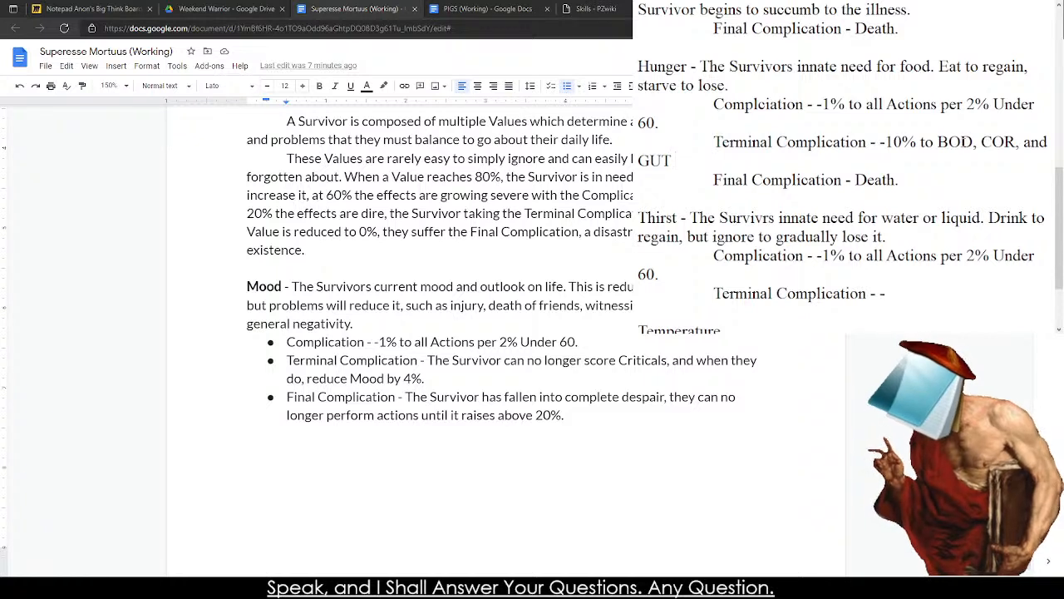
Complete Hunger's Terminal Complication by adding "Core Attributes." after "GUT", clearing any stray text.
{"action": "type", "text": "Tuehuehuehueheuheuh"}
{"action": "key", "text": "BackSpace"}
{"action": "key", "text": "BackSpace"}
{"action": "key", "text": "BackSpace"}
{"action": "key", "text": "BackSpace"}
{"action": "key", "text": "BackSpace"}
{"action": "key", "text": "BackSpace"}
{"action": "key", "text": "BackSpace"}
{"action": "key", "text": "BackSpace"}
{"action": "key", "text": "BackSpace"}
{"action": "key", "text": "BackSpace"}
{"action": "key", "text": "BackSpace"}
{"action": "key", "text": "BackSpace"}
{"action": "key", "text": "BackSpace"}
{"action": "key", "text": "BackSpace"}
{"action": "key", "text": "BackSpace"}
{"action": "key", "text": "BackSpace"}
{"action": "key", "text": "BackSpace"}
{"action": "key", "text": "BackSpace"}
{"action": "key", "text": "BackSpace"}
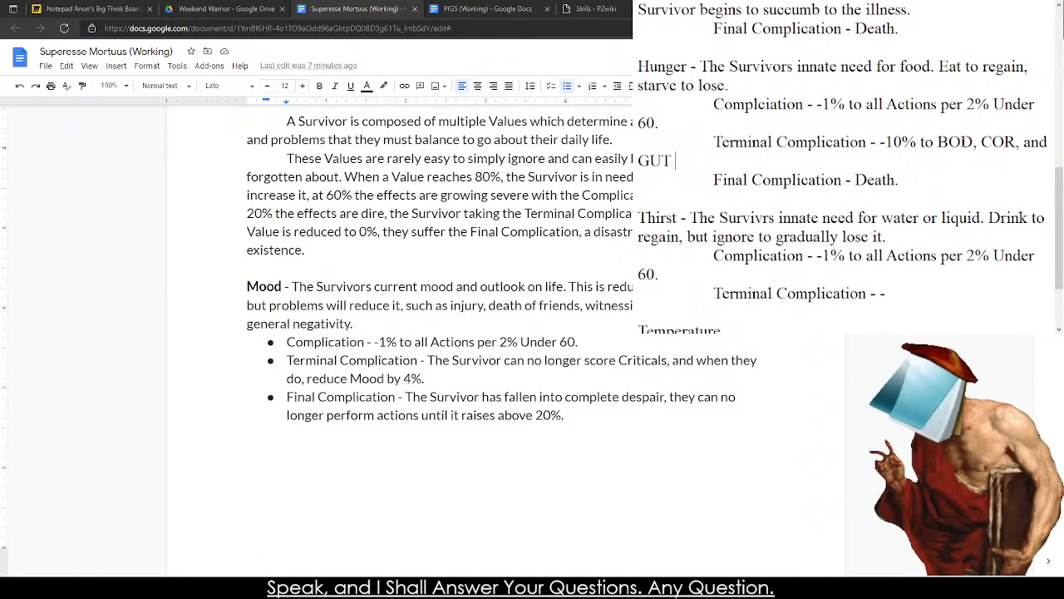
{"action": "type", "text": "Core Attributes."}
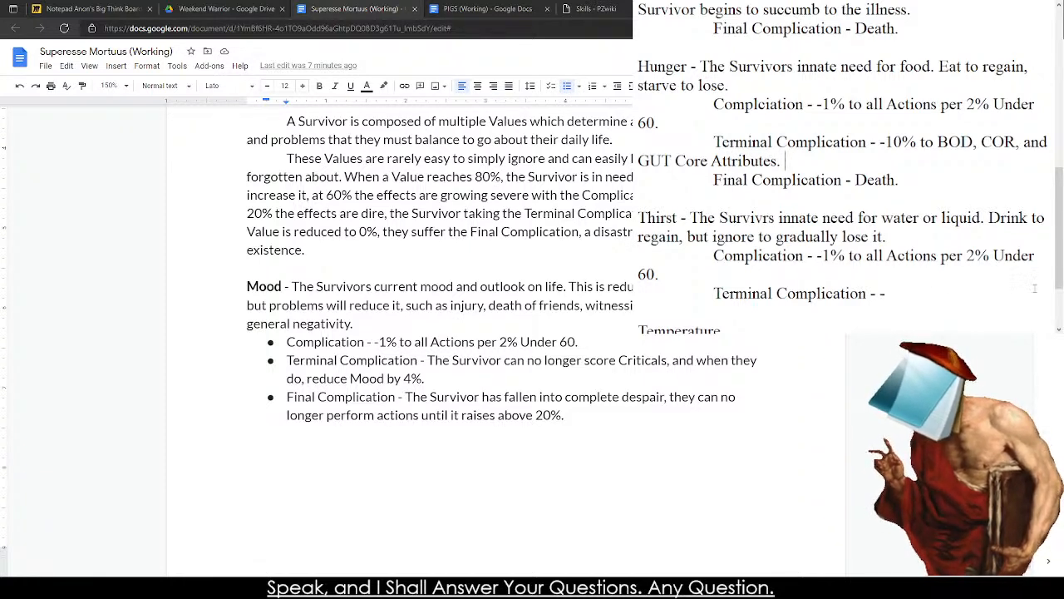
Begin the penalty in Thirst's Terminal Complication with "-10% to".
{"action": "left_click", "coordinate": [928, 293]}
{"action": "type", "text": "-15% to"}
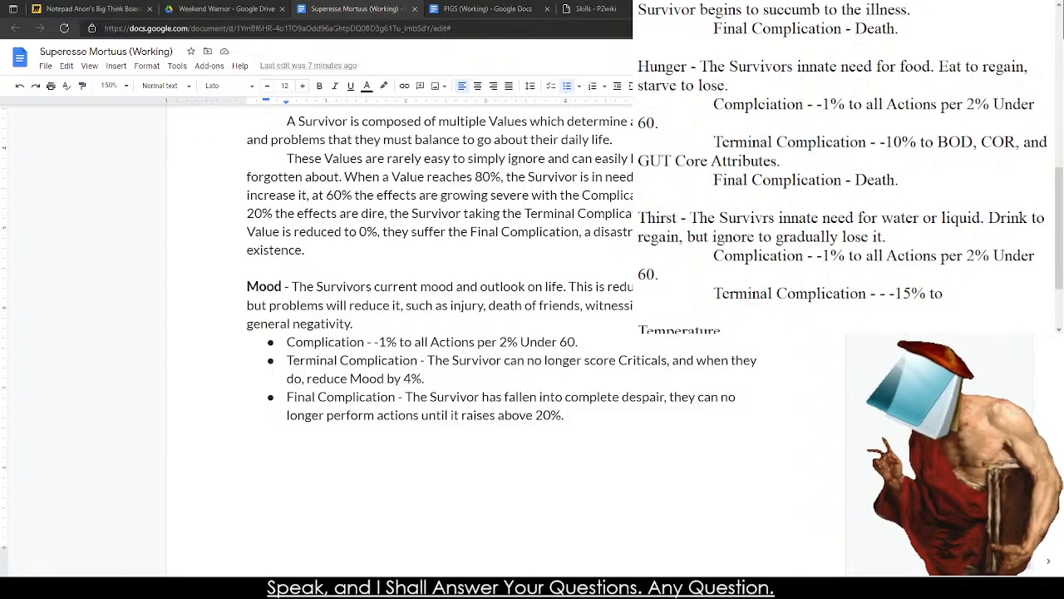
{"action": "key", "text": "BackSpace"}
{"action": "key", "text": "BackSpace"}
{"action": "key", "text": "BackSpace"}
{"action": "key", "text": "BackSpace"}
{"action": "key", "text": "BackSpace"}
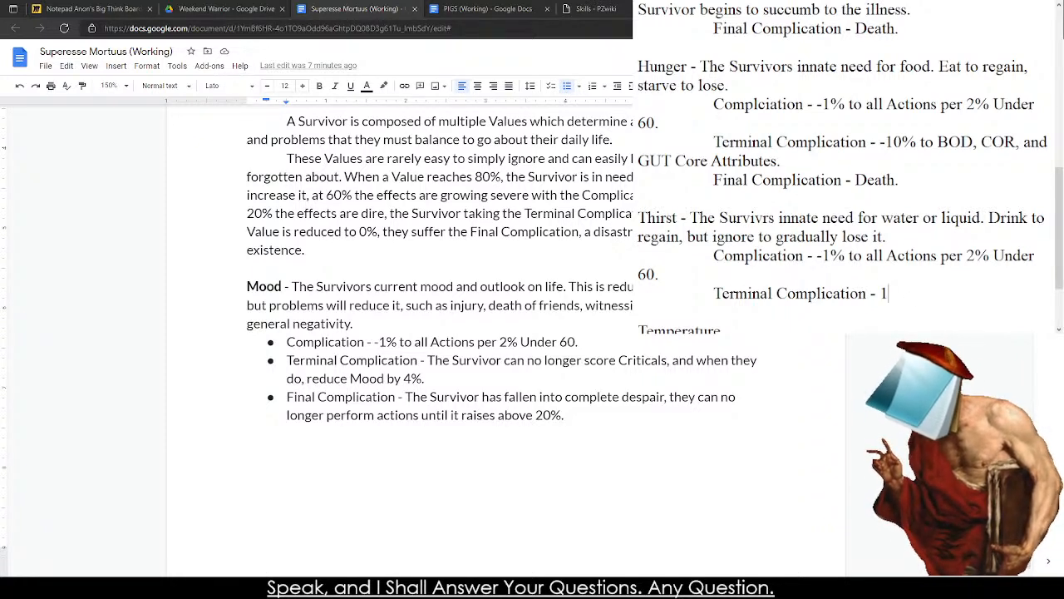
{"action": "type", "text": "10% to"}
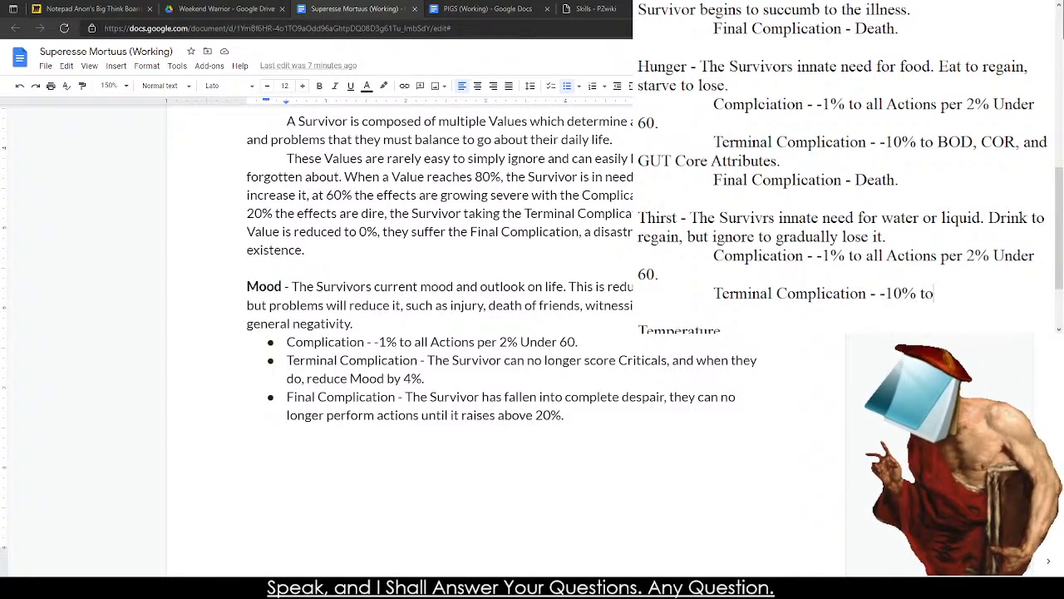
{"action": "type", "text": " CUN,"}
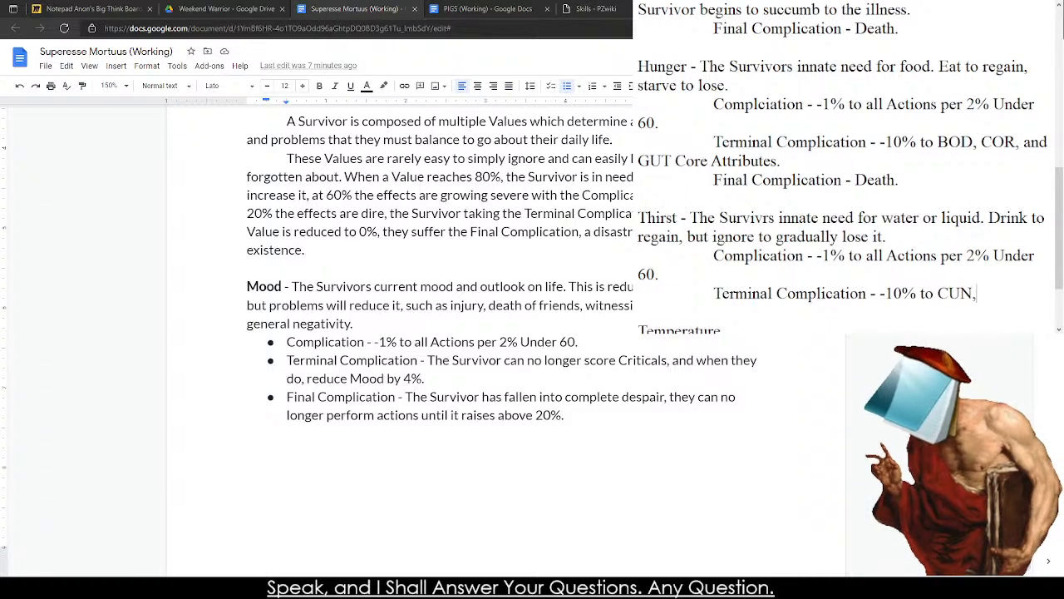
{"action": "type", "text": "and "}
{"action": "type", "text": "IGN"}
Complete Thirst's Terminal Complication with "CUN and INS Core Attributes.".
{"action": "key", "text": "BackSpace"}
{"action": "key", "text": "BackSpace"}
{"action": "key", "text": "BackSpace"}
{"action": "type", "text": "INS"}
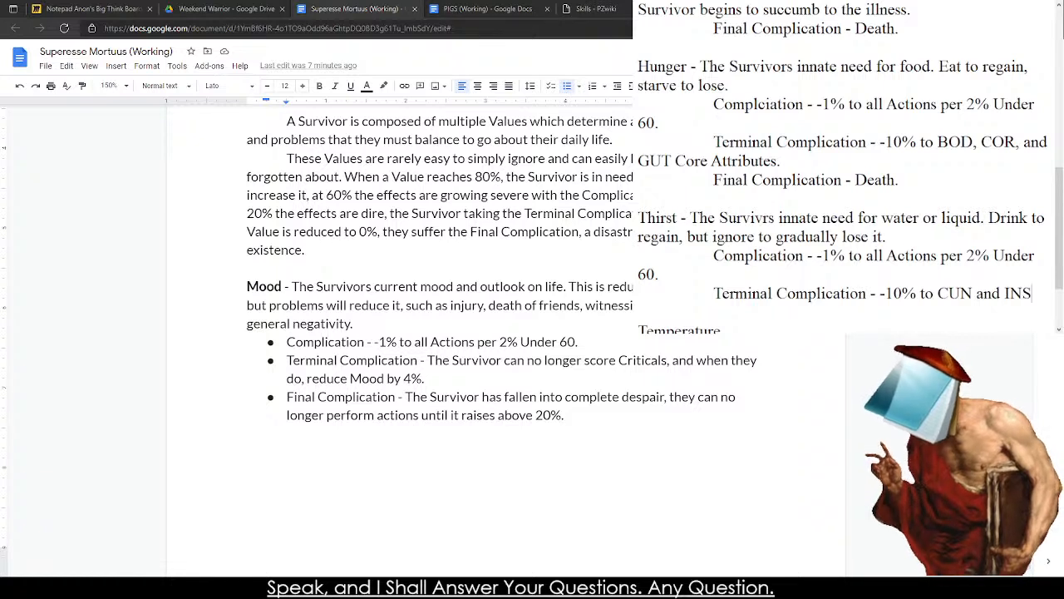
{"action": "type", "text": " Core Attributes."}
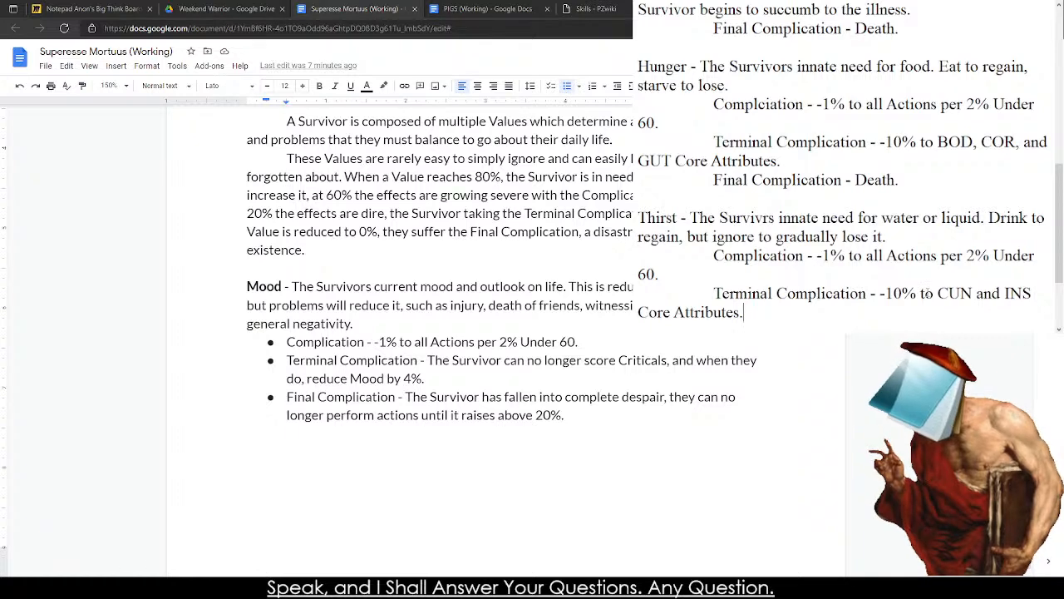
Add an indented "Final Complication - Death" line beneath Thirst's Terminal Complication in the note.
{"action": "scroll", "coordinate": [899, 306], "scroll_direction": "down", "scroll_amount": 1}
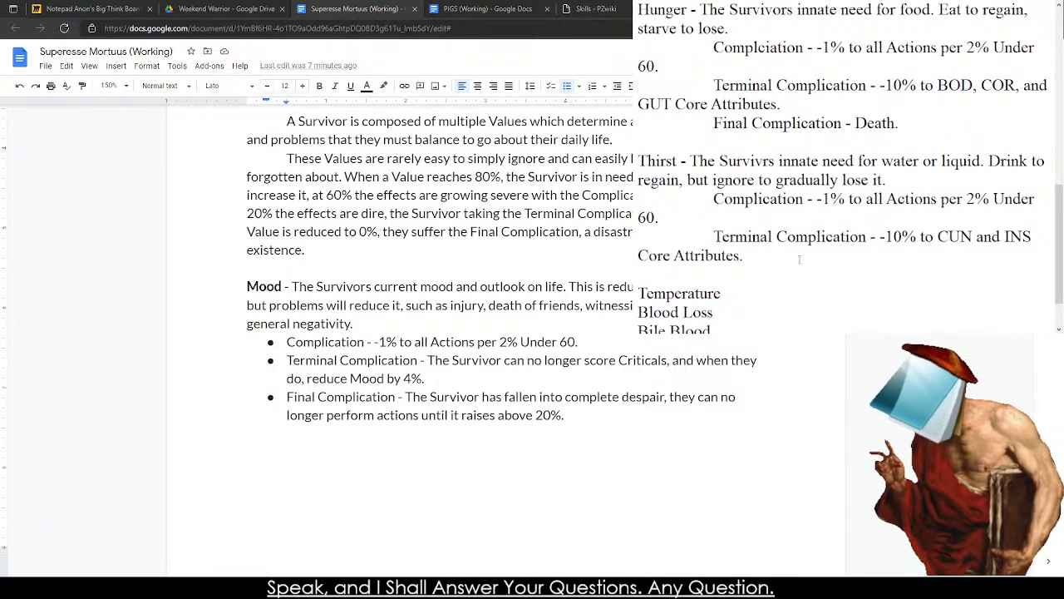
{"action": "key", "text": "Return"}
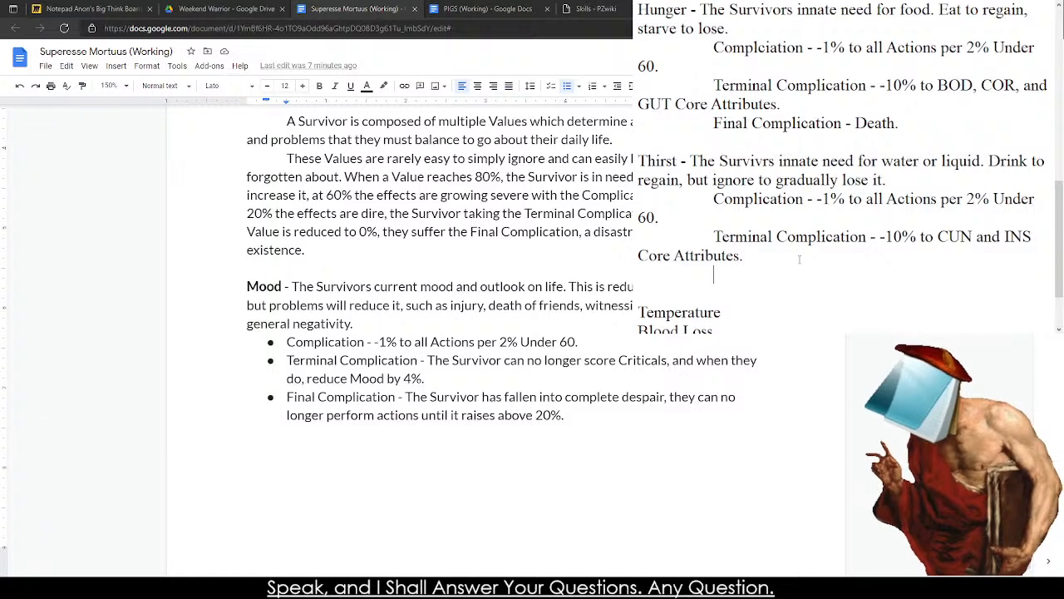
{"action": "type", "text": "inal"}
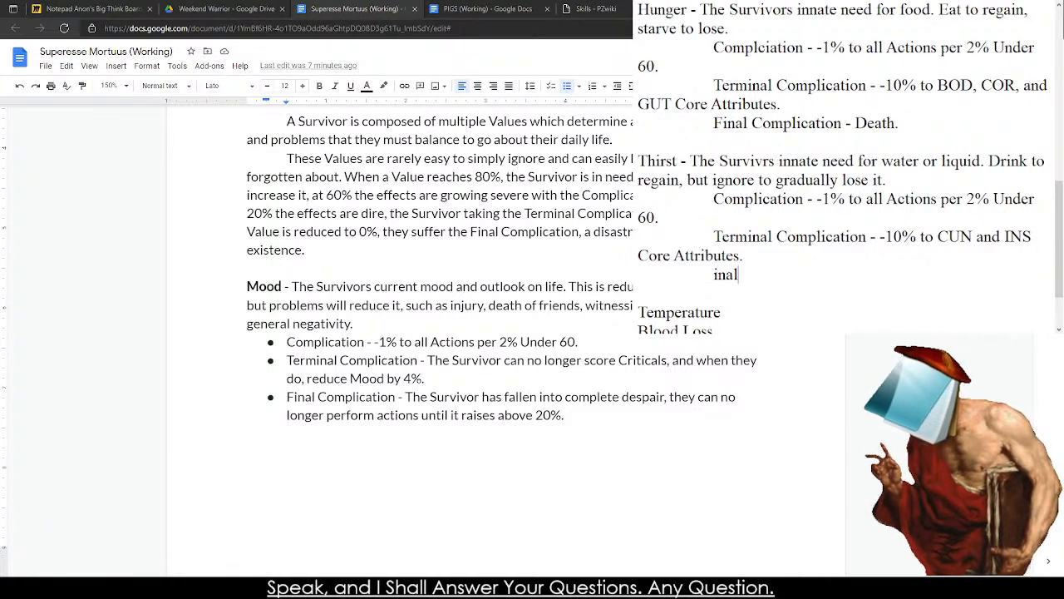
{"action": "key", "text": "BackSpace"}
{"action": "key", "text": "BackSpace"}
{"action": "key", "text": "BackSpace"}
{"action": "key", "text": "BackSpace"}
{"action": "key", "text": "BackSpace"}
{"action": "type", "text": "Final Complication =-"}
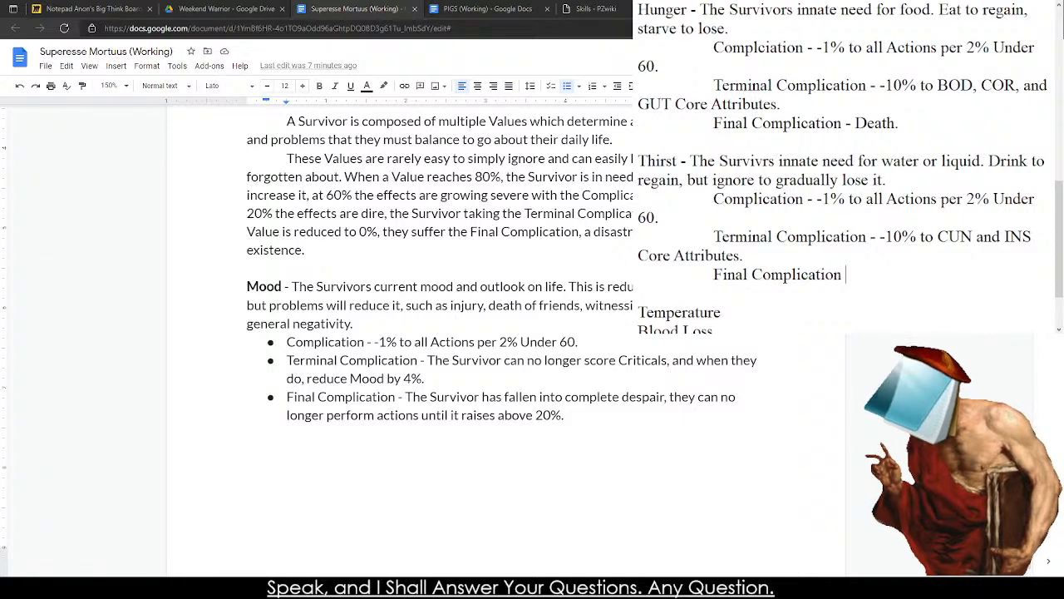
{"action": "key", "text": "BackSpace"}
{"action": "key", "text": "BackSpace"}
{"action": "key", "text": "BackSpace"}
{"action": "type", "text": "- Death"}
Begin the Temperature Value's description with "- The Survivor is in extreme".
{"action": "scroll", "coordinate": [758, 237], "scroll_direction": "down", "scroll_amount": 1}
{"action": "left_click", "coordinate": [758, 237]}
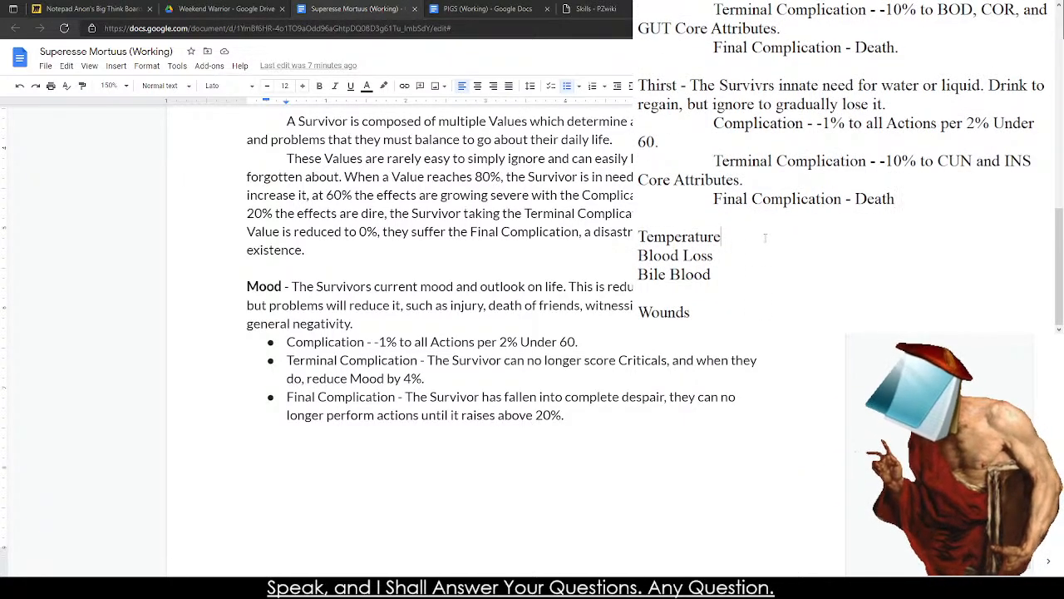
{"action": "key", "text": "Return"}
{"action": "key", "text": "BackSpace"}
{"action": "type", "text": "- The Survivor"}
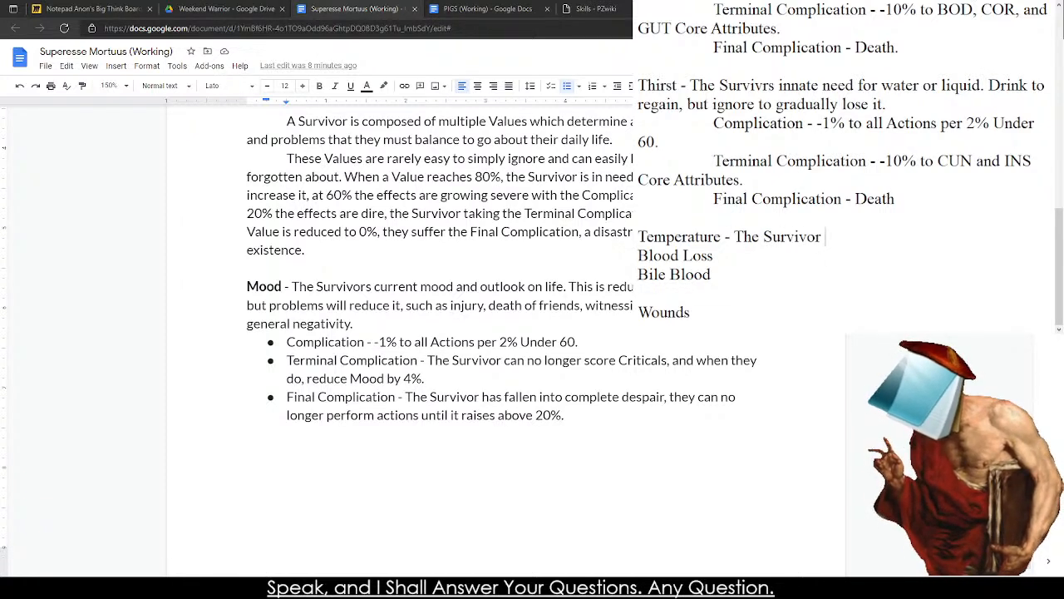
{"action": "type", "text": " is in extreme"}
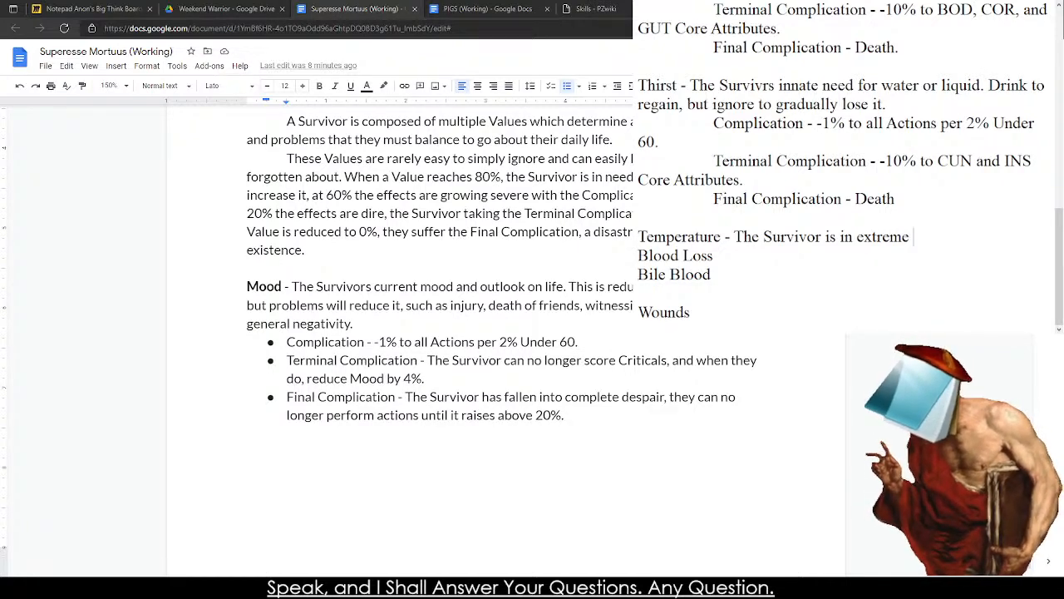
Remove the bold formatting from the subtitle on the rulebook's cover page, then return to the end of the Mood entry.
{"action": "scroll", "coordinate": [399, 341], "scroll_direction": "up", "scroll_amount": 20}
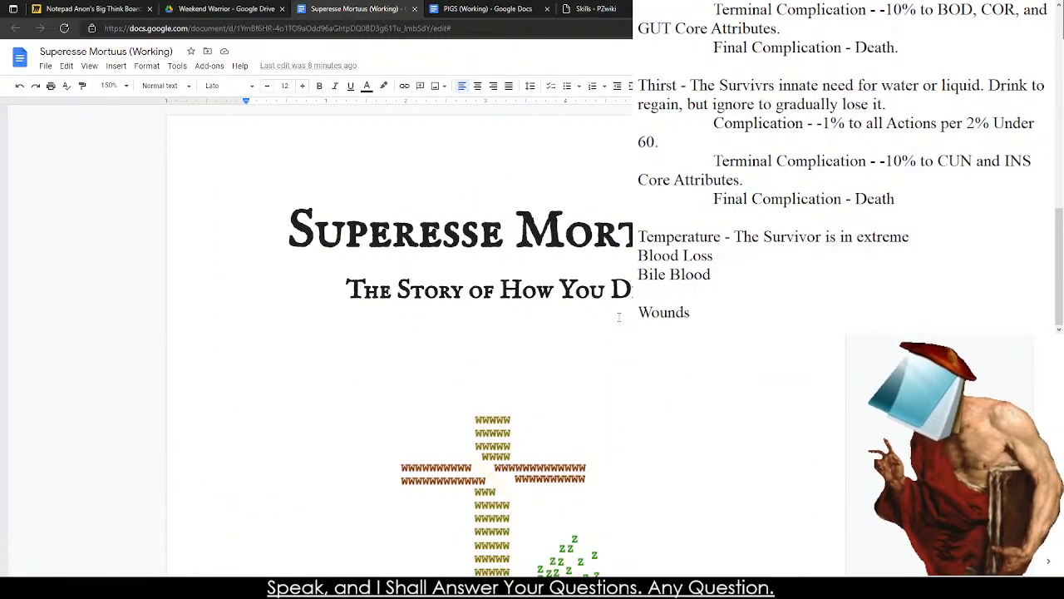
{"action": "left_click", "coordinate": [357, 281]}
{"action": "left_click_drag", "start_coordinate": [356, 281], "coordinate": [631, 289]}
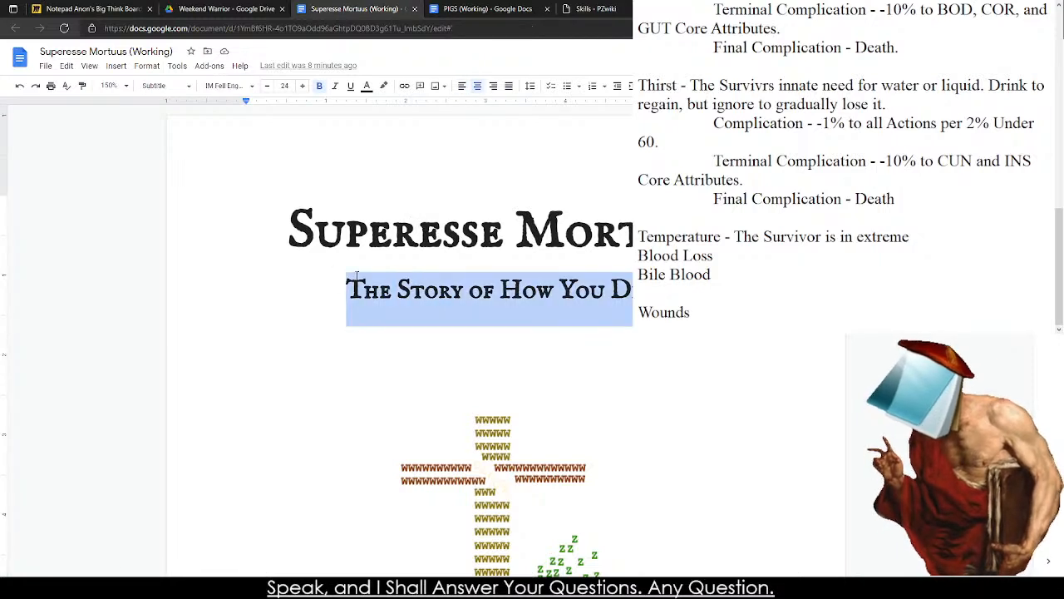
{"action": "left_click", "coordinate": [368, 233]}
{"action": "left_click_drag", "start_coordinate": [289, 233], "coordinate": [633, 233]}
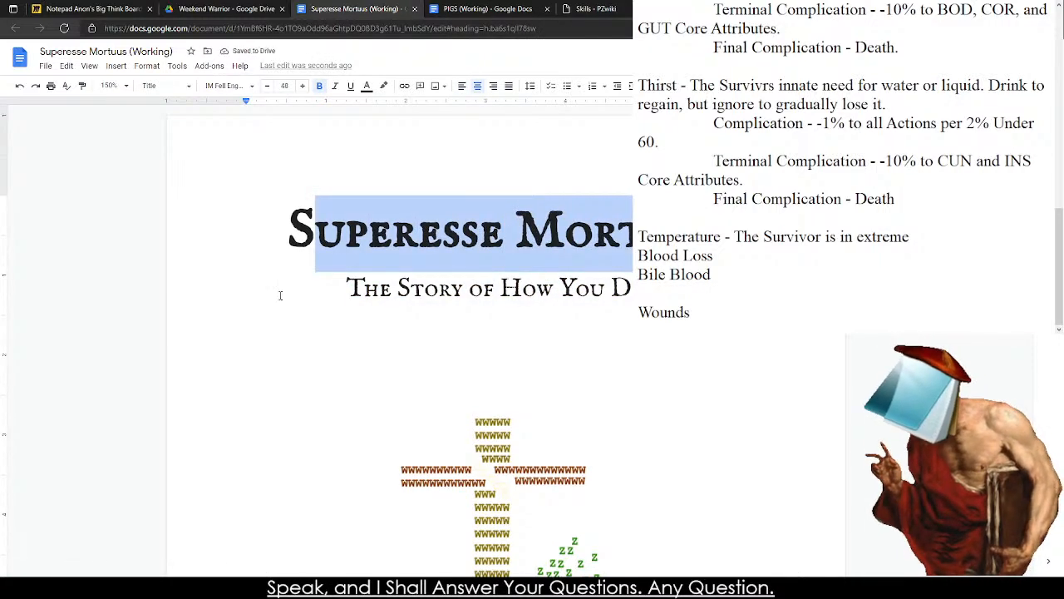
{"action": "left_click", "coordinate": [320, 292]}
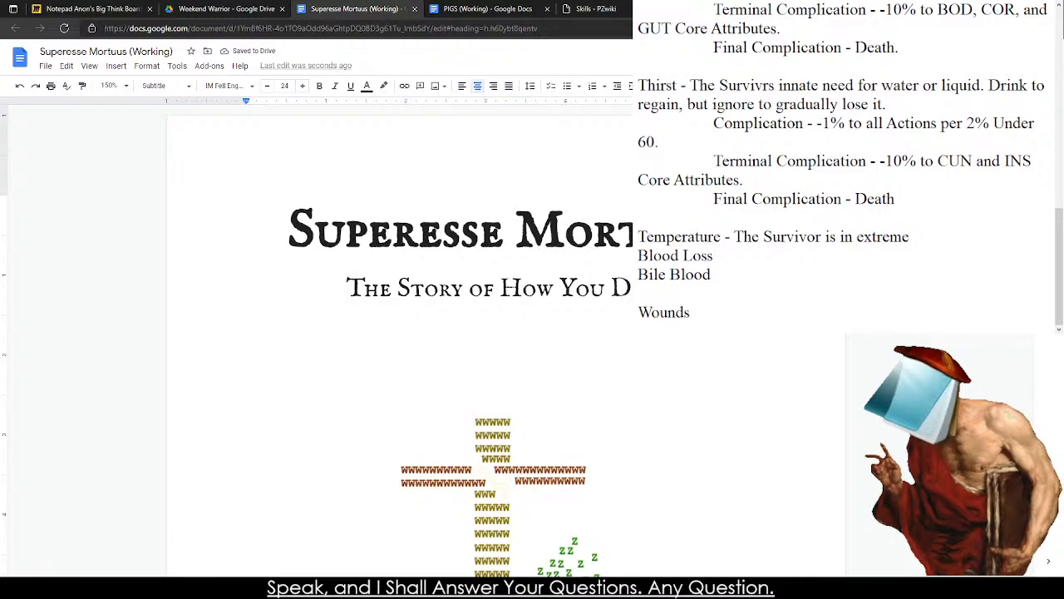
{"action": "scroll", "coordinate": [399, 332], "scroll_direction": "down", "scroll_amount": 15}
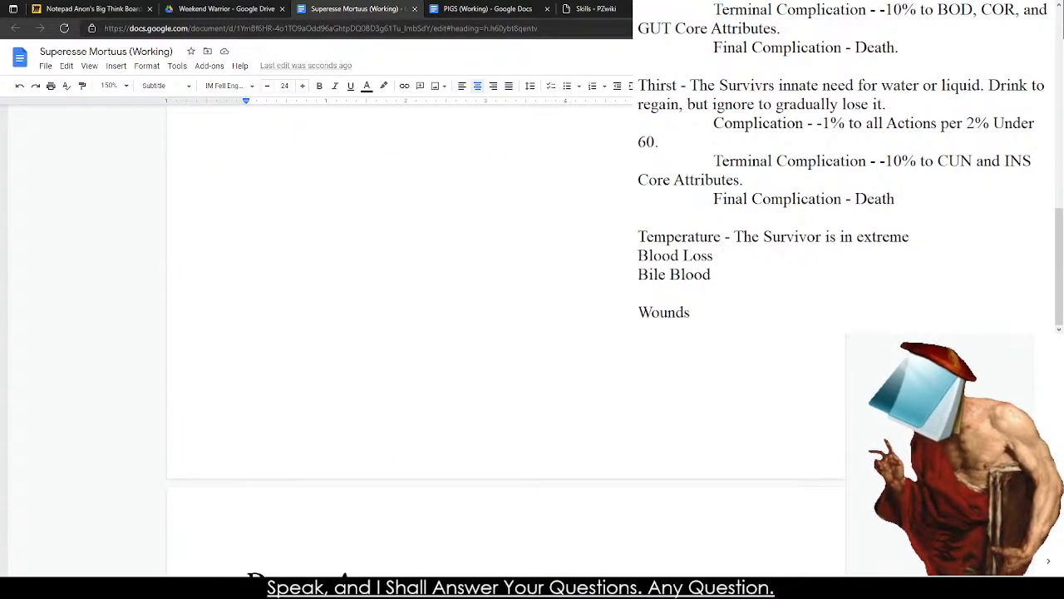
{"action": "scroll", "coordinate": [722, 455], "scroll_direction": "down", "scroll_amount": 5}
{"action": "left_click", "coordinate": [723, 455]}
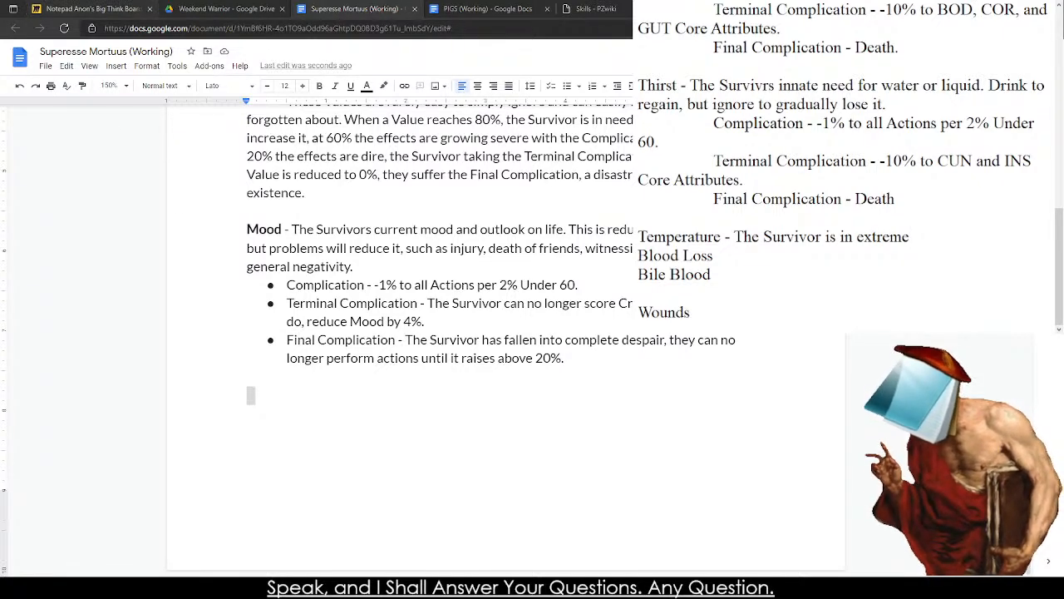
Examine the body-part layout on the Miro board Notepad Anon's Big Think Board, then return to the Superesse Mortuus document.
{"action": "left_click", "coordinate": [92, 9]}
{"action": "scroll", "coordinate": [180, 323], "scroll_direction": "down", "scroll_amount": 5}
{"action": "left_click_drag", "start_coordinate": [205, 334], "coordinate": [752, 322]}
{"action": "left_click_drag", "start_coordinate": [300, 538], "coordinate": [719, 47]}
{"action": "left_click_drag", "start_coordinate": [706, 543], "coordinate": [294, 96]}
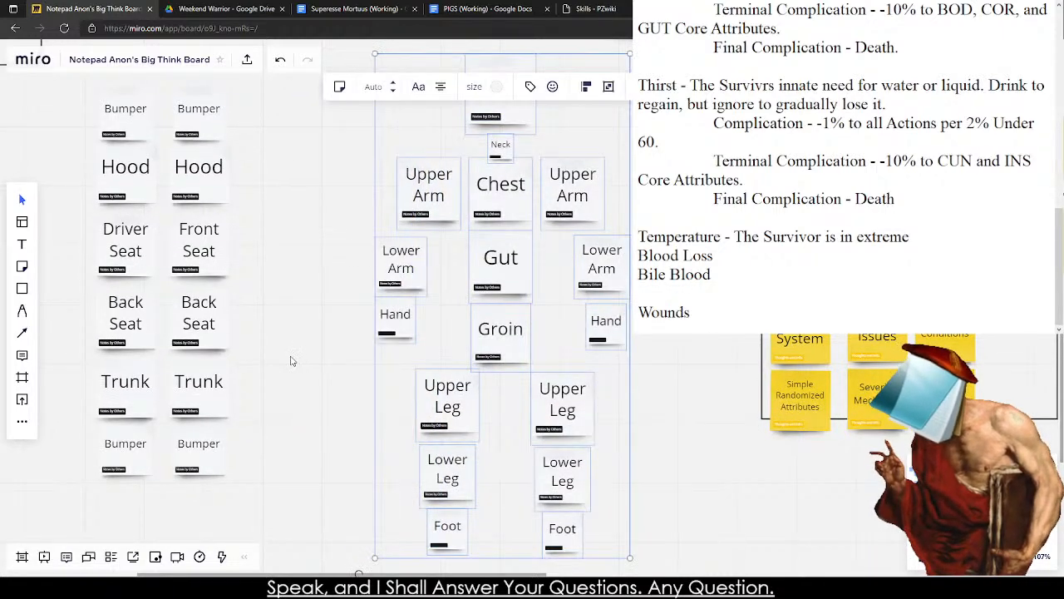
{"action": "left_click", "coordinate": [358, 8]}
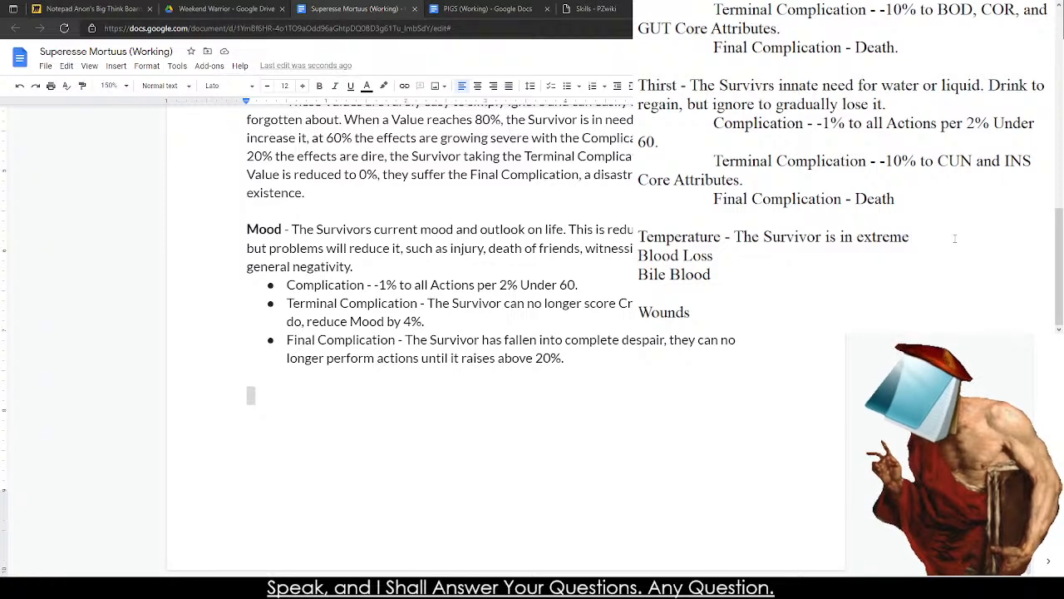
Continue Temperature's description in the note with "temperature situations, requiring them to", correcting the spelling of "requiring".
{"action": "type", "text": "temperature "}
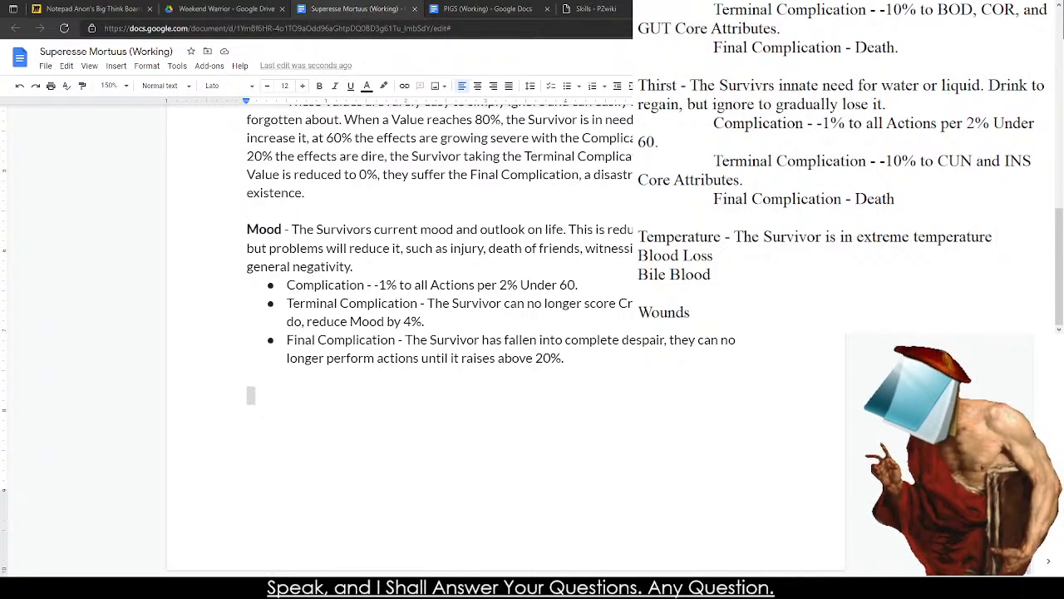
{"action": "type", "text": "situatio"}
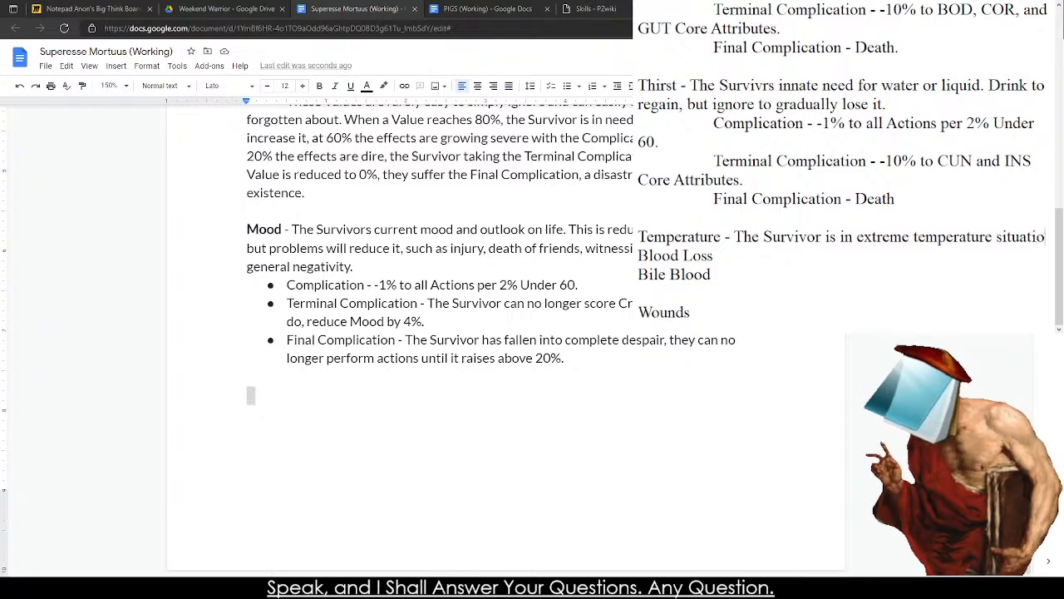
{"action": "type", "text": "ns, requring them to"}
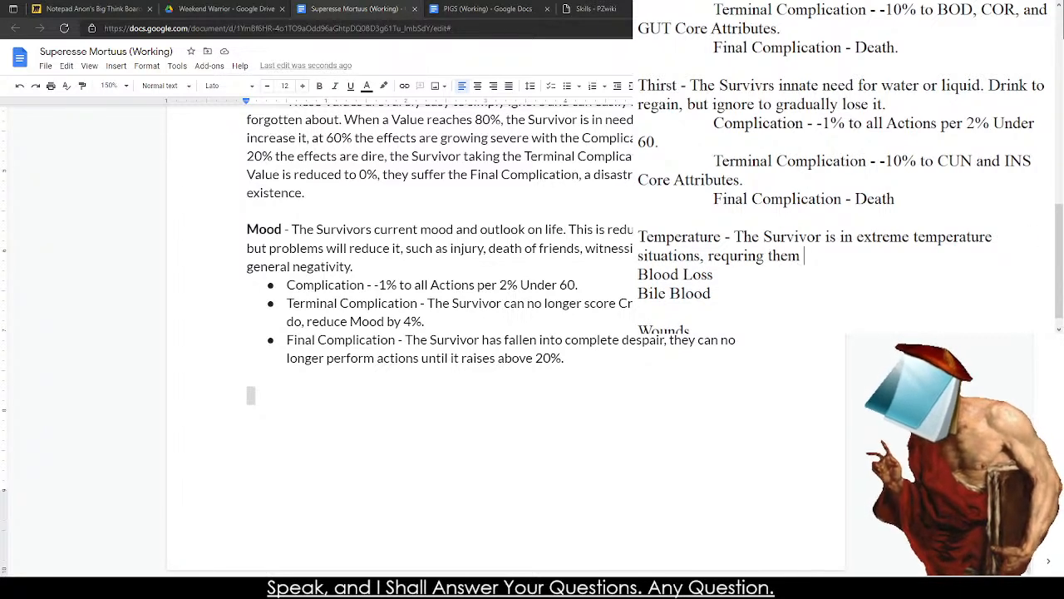
{"action": "key", "text": "BackSpace"}
{"action": "key", "text": "BackSpace"}
{"action": "key", "text": "BackSpace"}
{"action": "key", "text": "BackSpace"}
{"action": "key", "text": "BackSpace"}
{"action": "key", "text": "BackSpace"}
{"action": "key", "text": "BackSpace"}
{"action": "key", "text": "BackSpace"}
{"action": "key", "text": "BackSpace"}
{"action": "key", "text": "BackSpace"}
{"action": "key", "text": "BackSpace"}
{"action": "key", "text": "BackSpace"}
{"action": "key", "text": "BackSpace"}
{"action": "key", "text": "BackSpace"}
{"action": "key", "text": "BackSpace"}
{"action": "key", "text": "BackSpace"}
{"action": "key", "text": "BackSpace"}
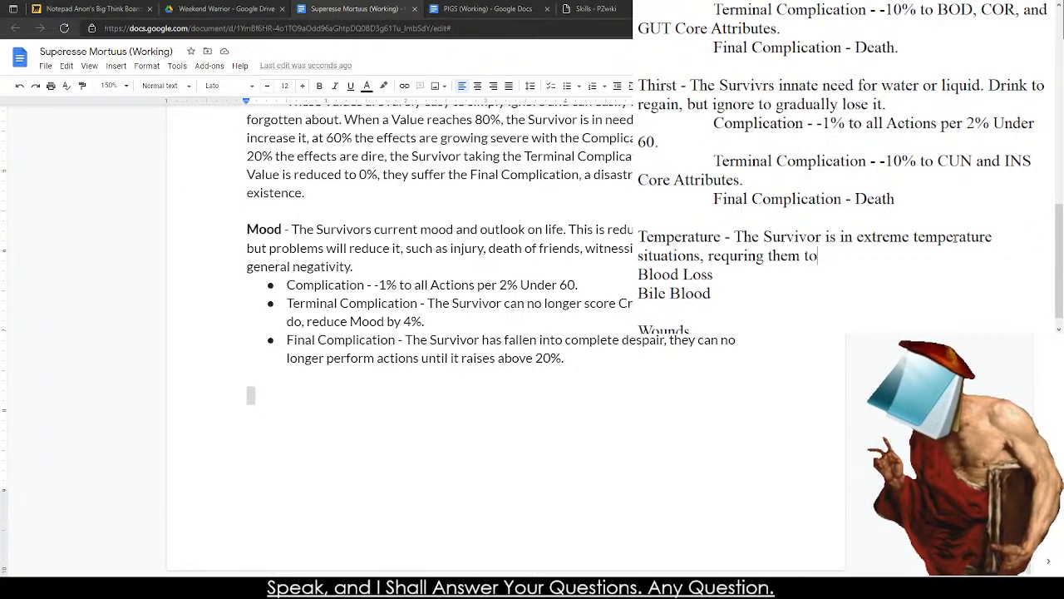
{"action": "type", "text": "requir"}
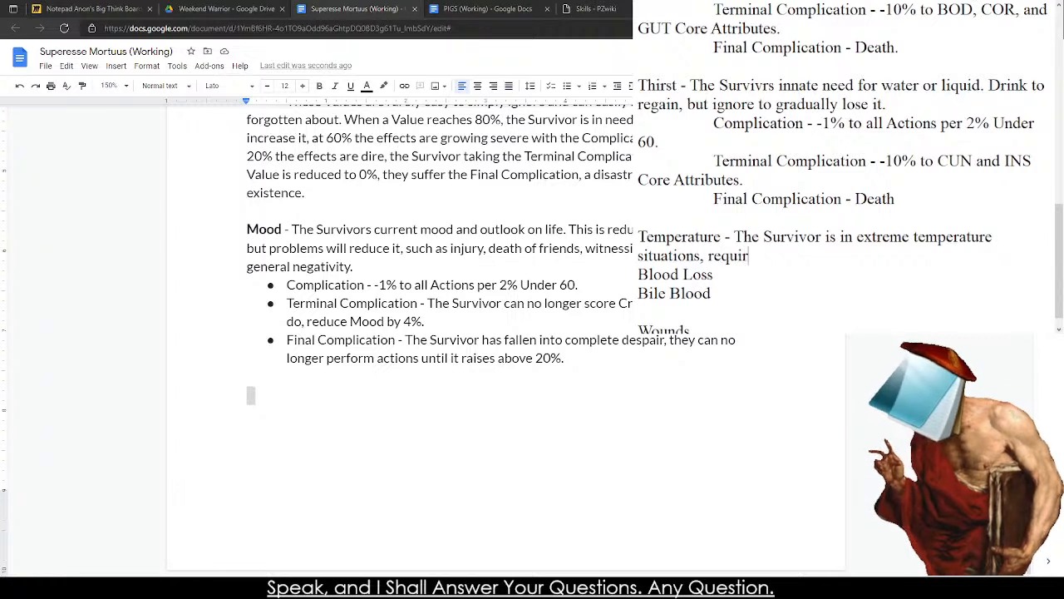
{"action": "type", "text": "ing them to"}
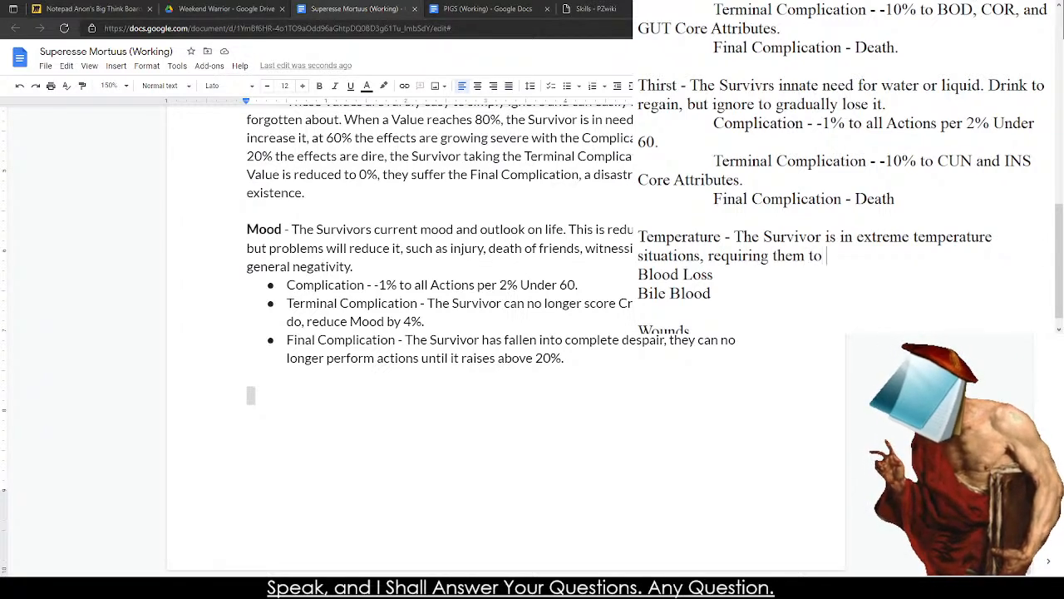
{"action": "type", "text": " ifnd"}
Finish Temperature's description with "find warmth or a cool place.".
{"action": "key", "text": "BackSpace"}
{"action": "key", "text": "BackSpace"}
{"action": "key", "text": "BackSpace"}
{"action": "key", "text": "BackSpace"}
{"action": "type", "text": "fiond"}
{"action": "key", "text": "BackSpace"}
{"action": "key", "text": "BackSpace"}
{"action": "key", "text": "BackSpace"}
{"action": "key", "text": "BackSpace"}
{"action": "type", "text": "nd warmth"}
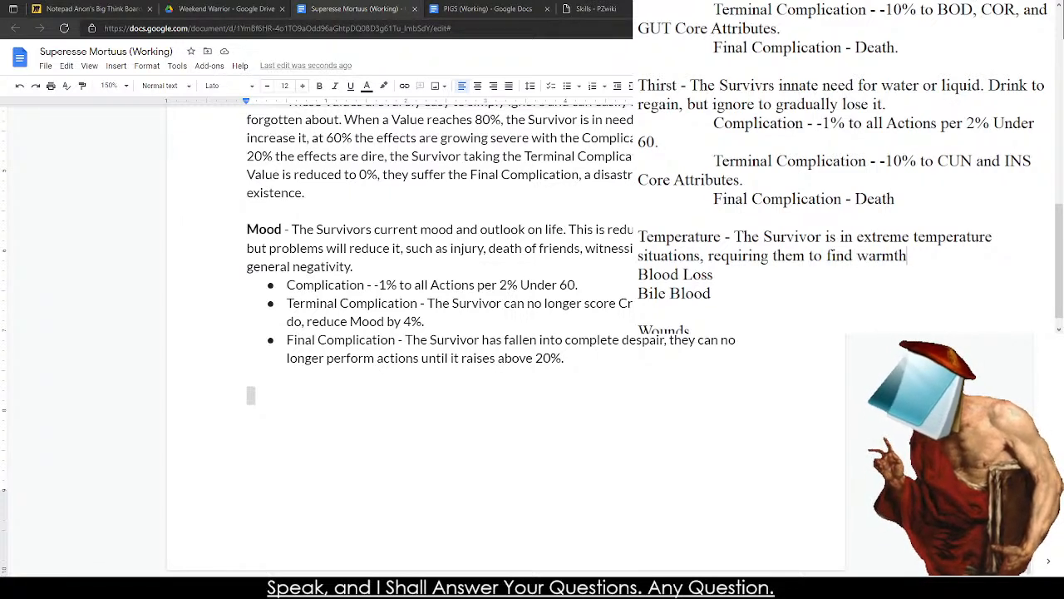
{"action": "type", "text": " or a cool place."}
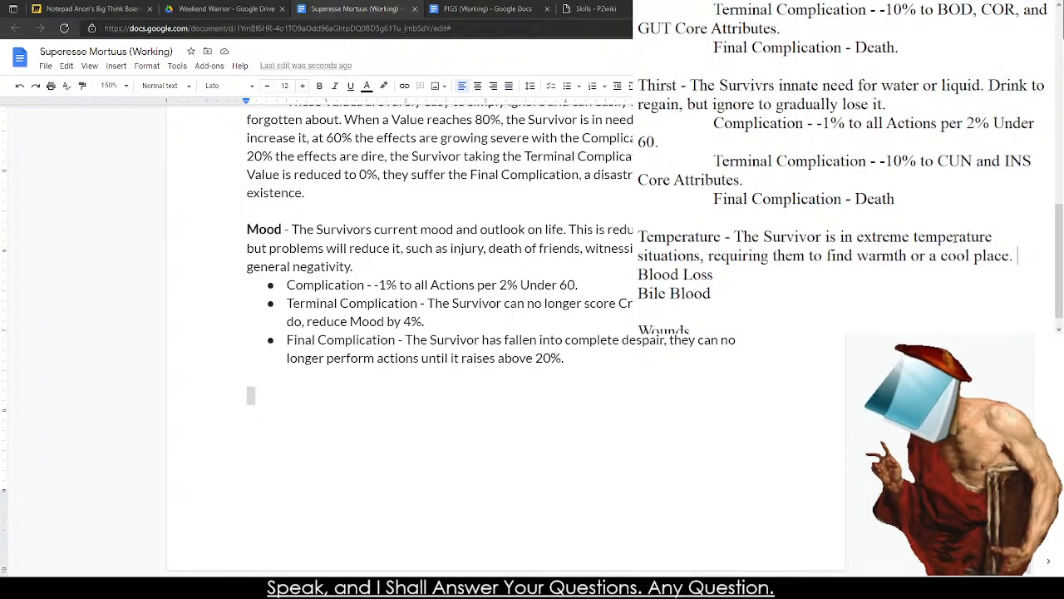
Start an indented "Complication - " line under Temperature, keeping a blank line before Blood Loss.
{"action": "key", "text": "Return"}
{"action": "key", "text": "Return"}
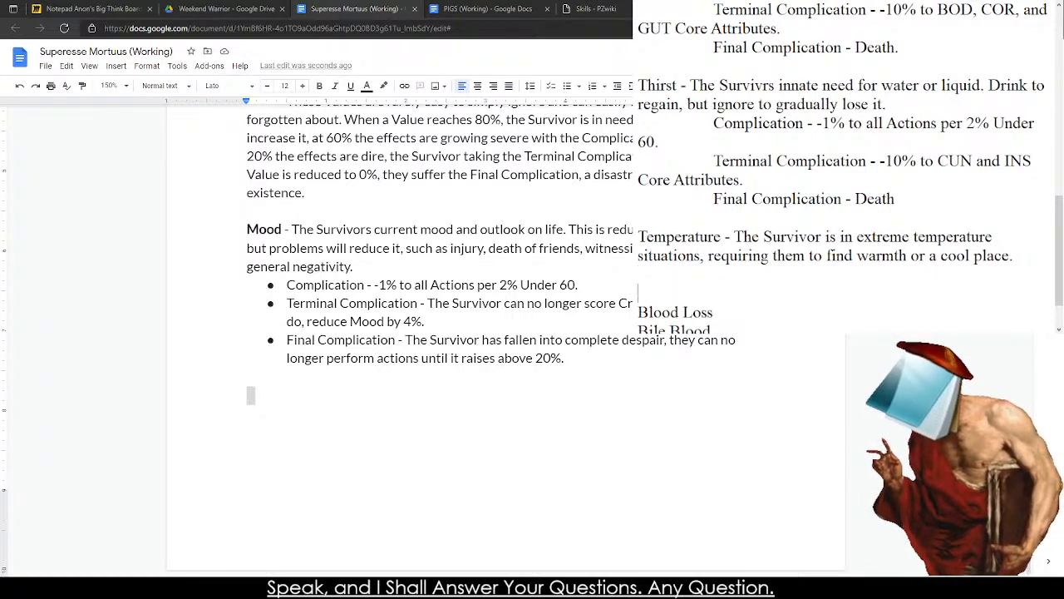
{"action": "key", "text": "BackSpace"}
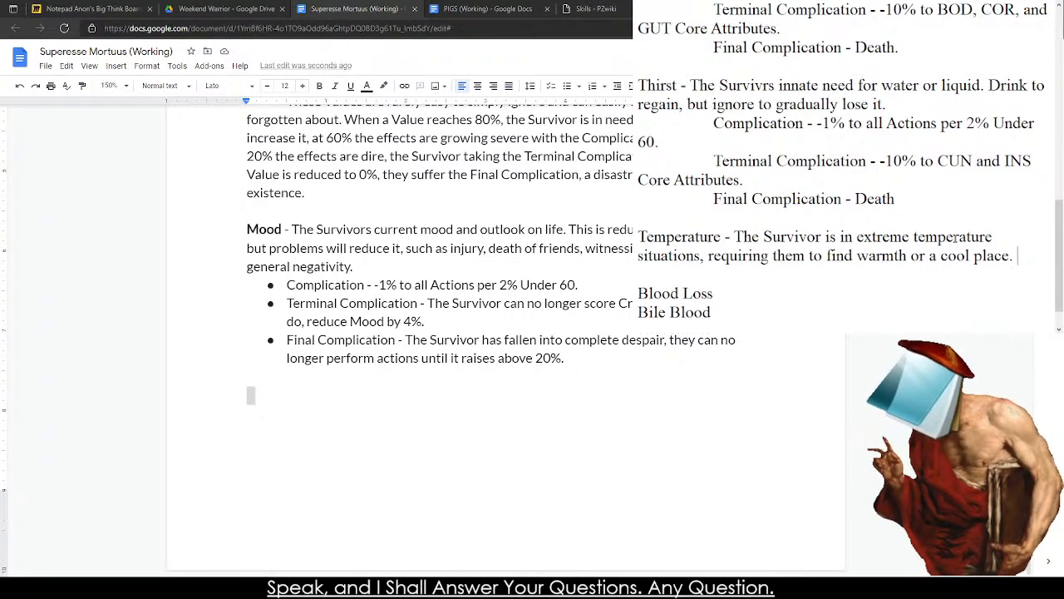
{"action": "key", "text": "Return"}
{"action": "key", "text": "Tab"}
{"action": "type", "text": "Complication - "}
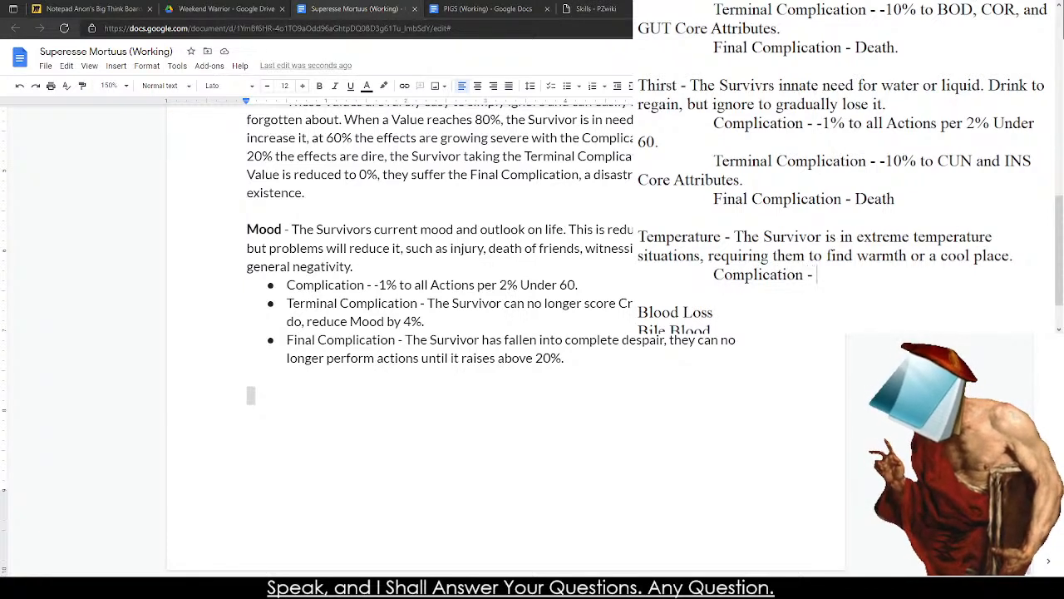
{"action": "type", "text": "-5%"}
{"action": "key", "text": "BackSpace"}
{"action": "key", "text": "BackSpace"}
{"action": "type", "text": "2"}
{"action": "key", "text": "BackSpace"}
{"action": "key", "text": "BackSpace"}
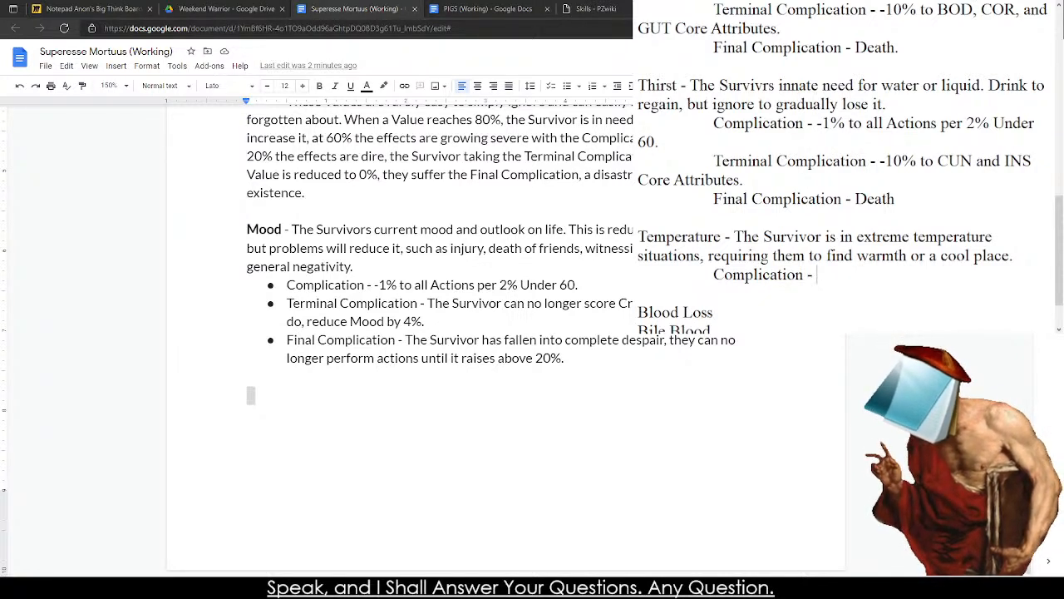
Add blank lines below the Wounds heading at the end of the note and enter "Scratched" beneath it.
{"action": "scroll", "coordinate": [1031, 232], "scroll_direction": "down", "scroll_amount": 1}
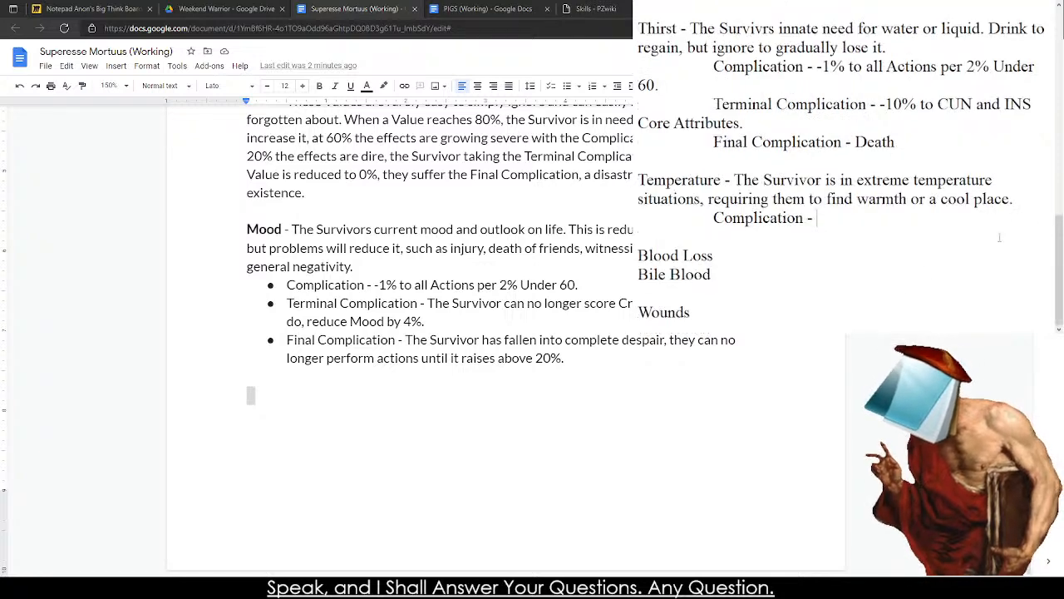
{"action": "left_click", "coordinate": [849, 305]}
{"action": "key", "text": "Return"}
{"action": "key", "text": "Return"}
{"action": "key", "text": "Return"}
{"action": "key", "text": "Return"}
{"action": "key", "text": "Return"}
{"action": "key", "text": "Return"}
{"action": "key", "text": "Return"}
{"action": "key", "text": "Return"}
{"action": "key", "text": "Return"}
{"action": "key", "text": "Return"}
{"action": "key", "text": "Return"}
{"action": "key", "text": "Return"}
{"action": "key", "text": "Return"}
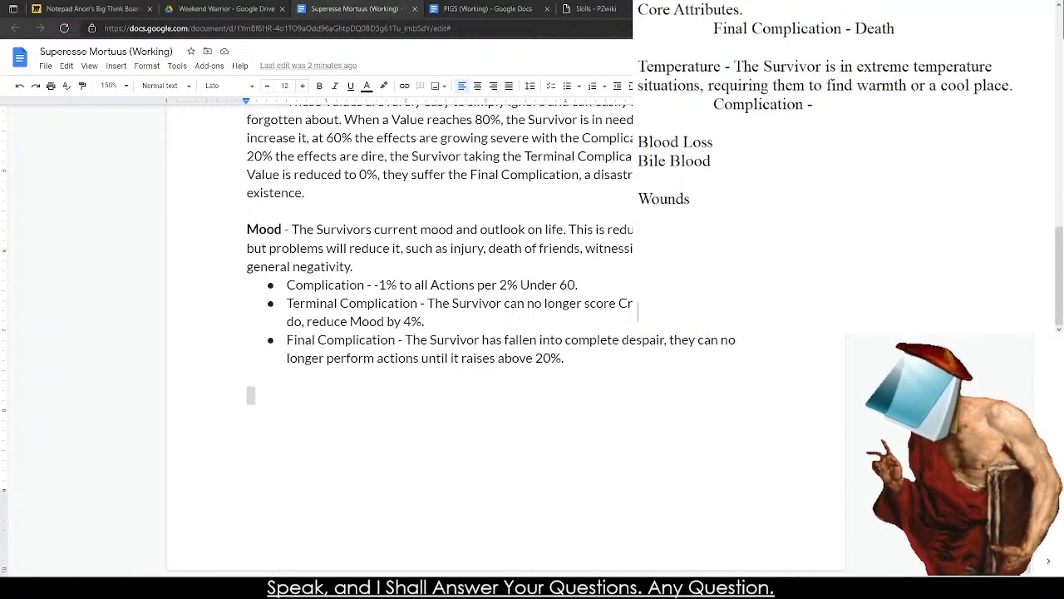
{"action": "key", "text": "Return"}
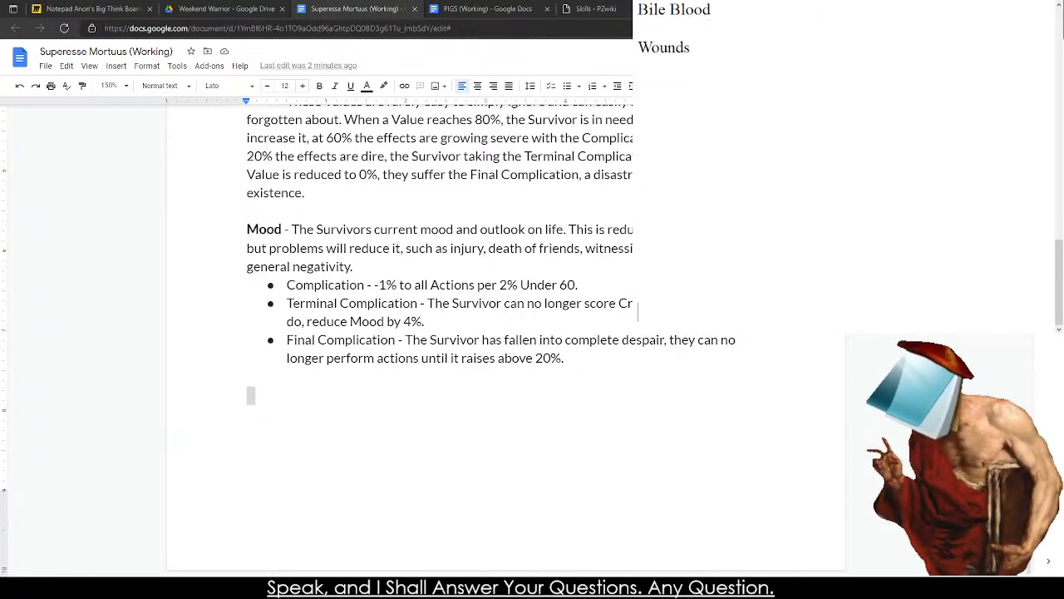
{"action": "left_click", "coordinate": [704, 112]}
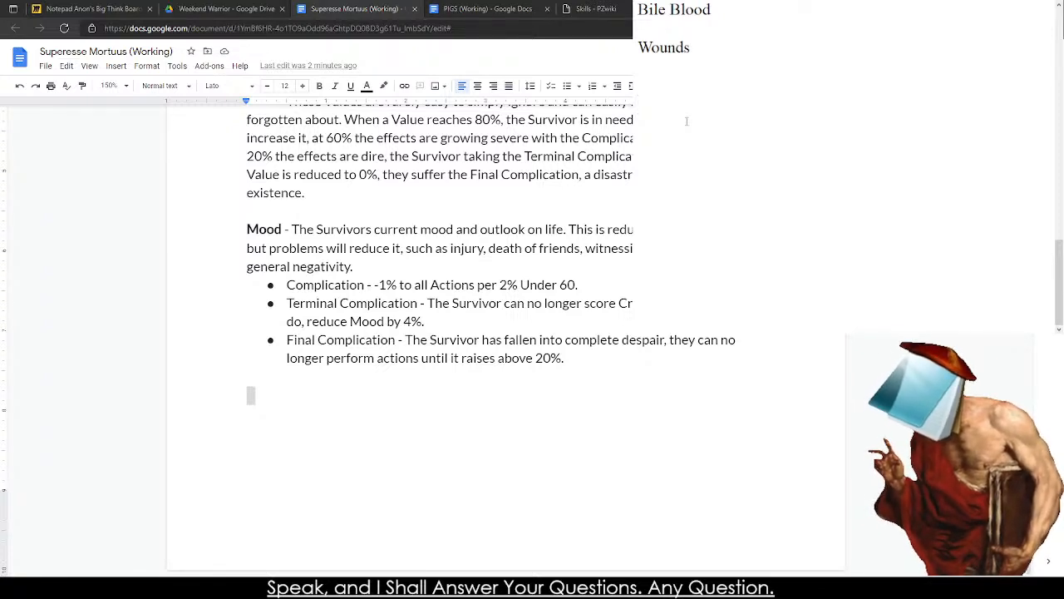
{"action": "type", "text": "Scratched"}
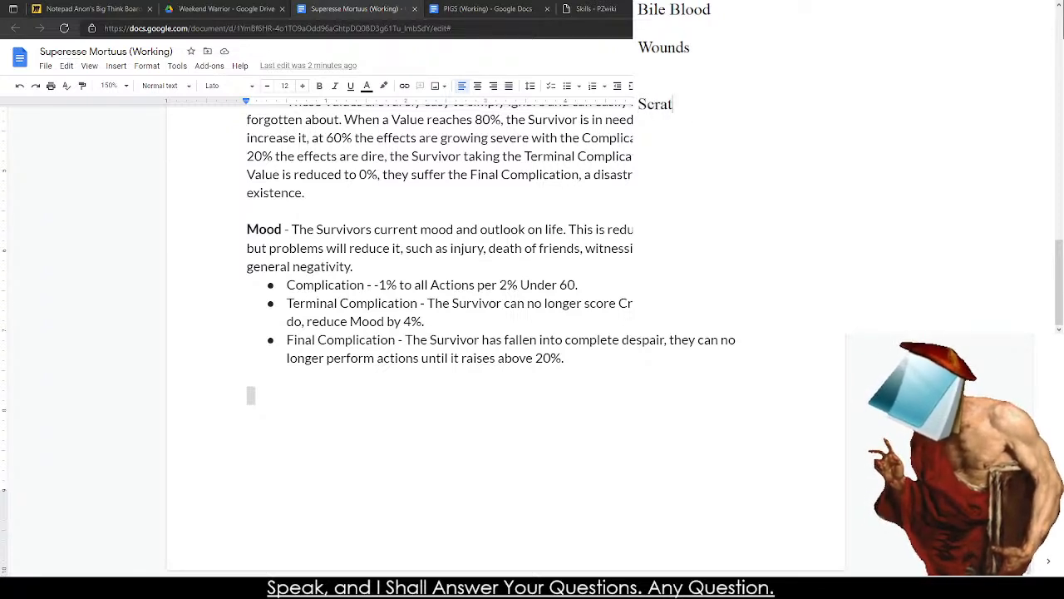